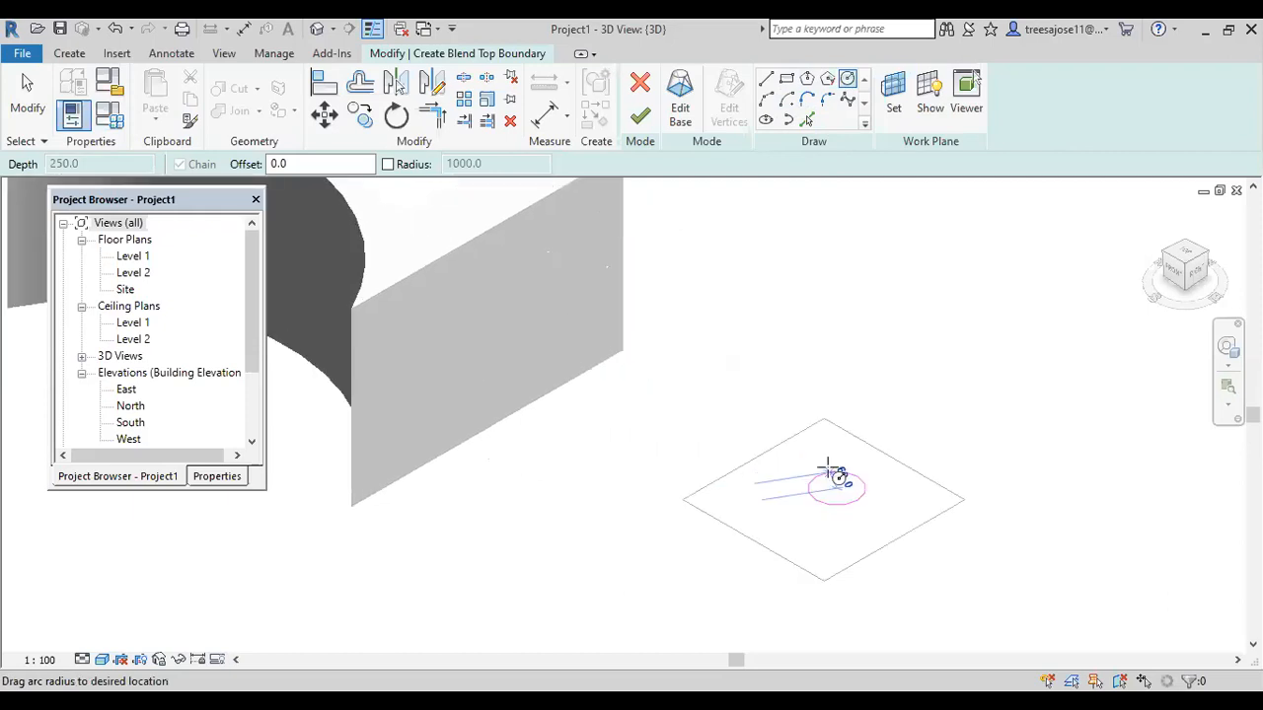
Draw the blend's top boundary circle with a radius of about 70 and move it past the square base's rear corner.
left_click(829, 469)
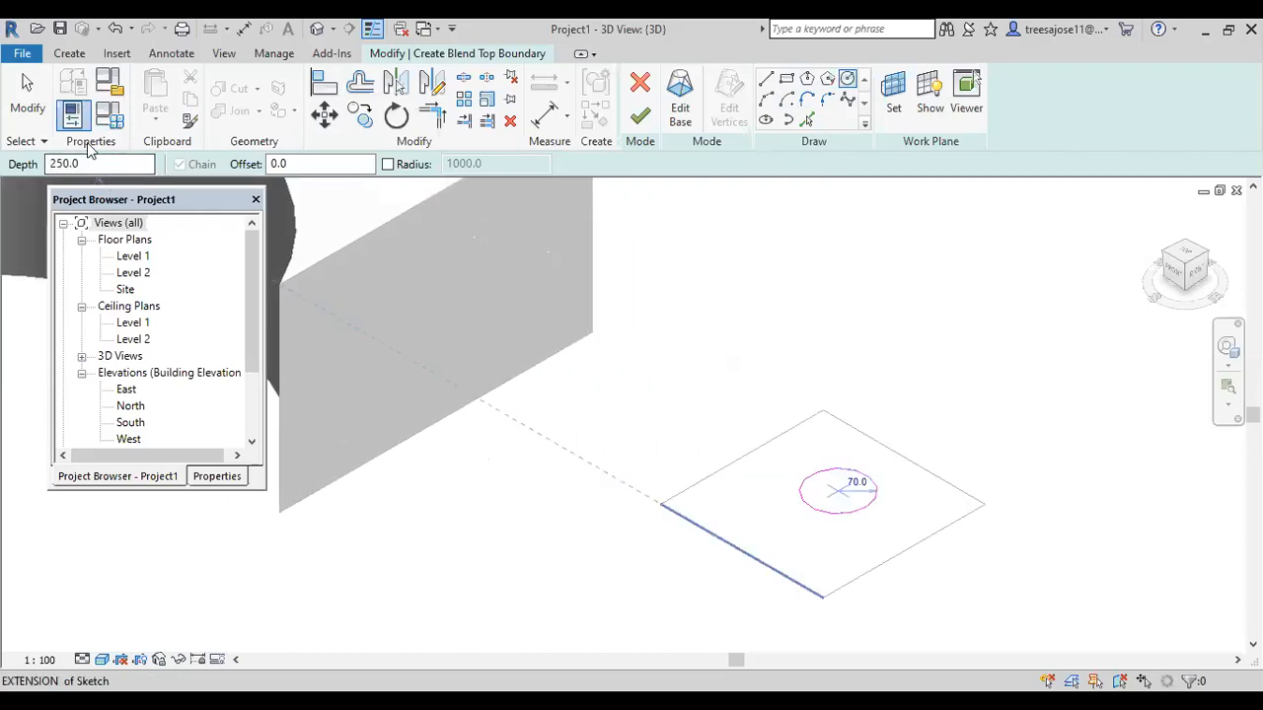
left_click(28, 99)
left_click(815, 514)
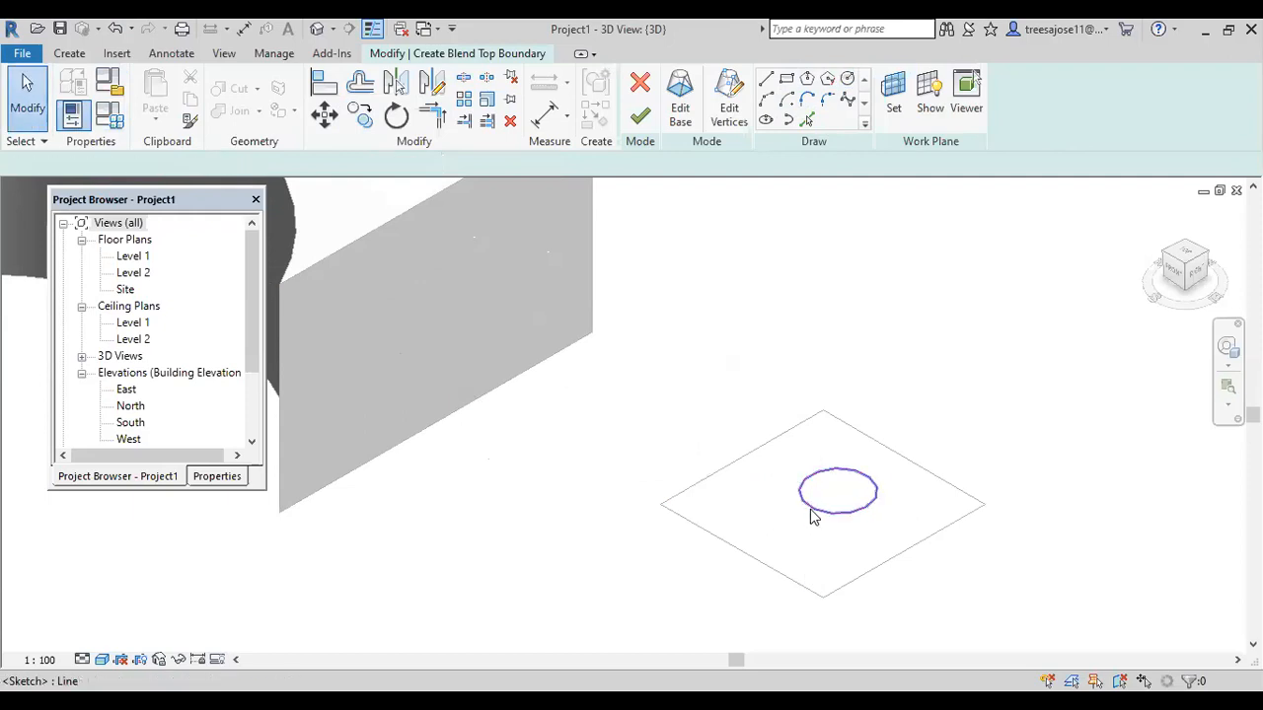
left_click(323, 116)
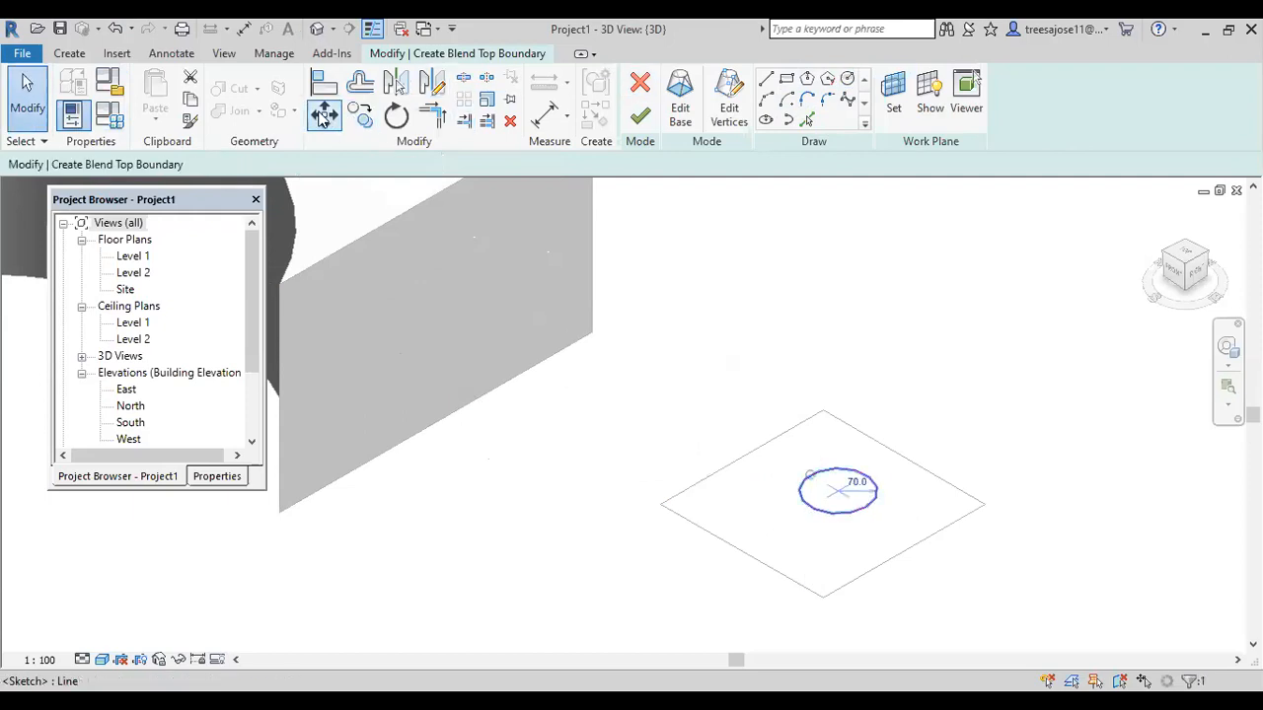
left_click(837, 491)
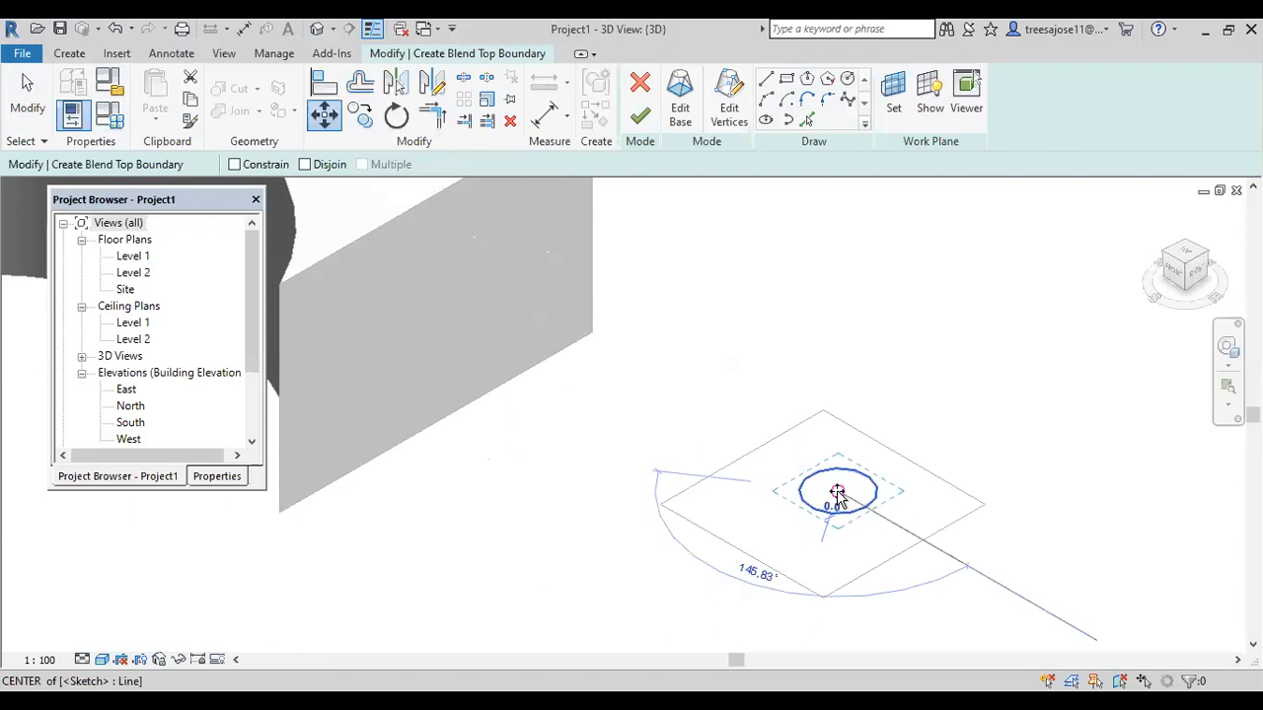
left_click(834, 372)
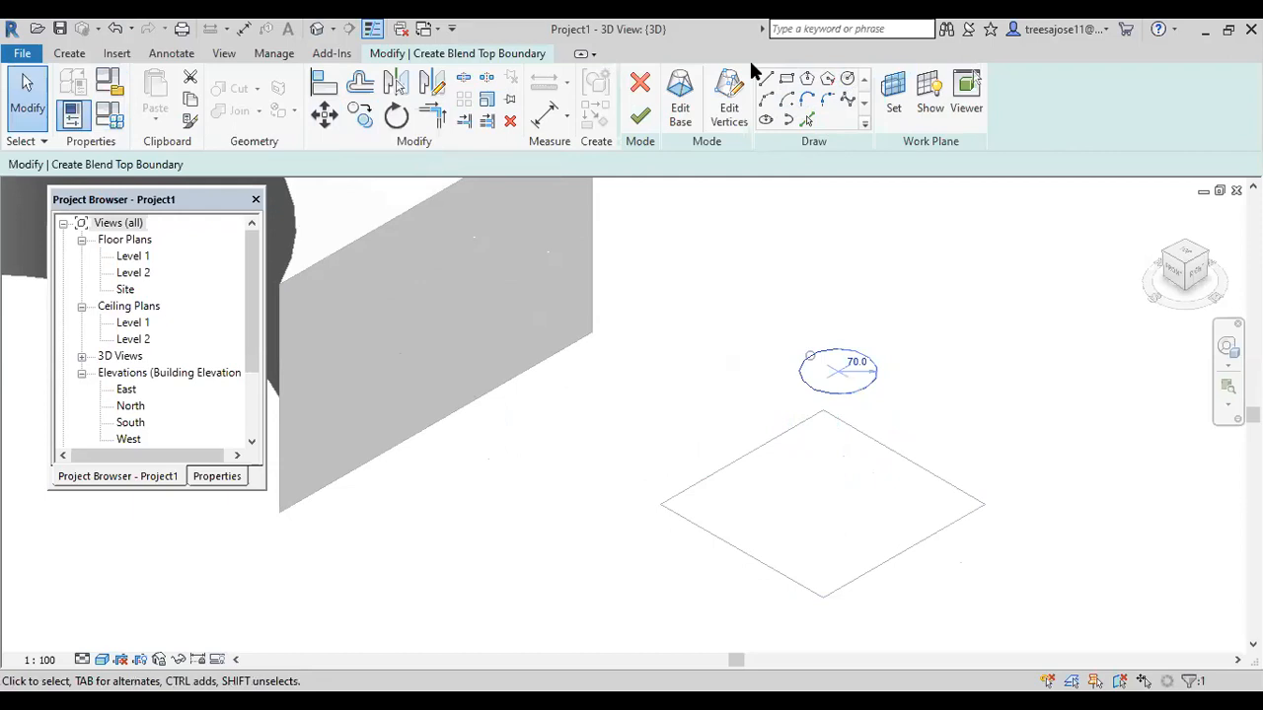
left_click(711, 341)
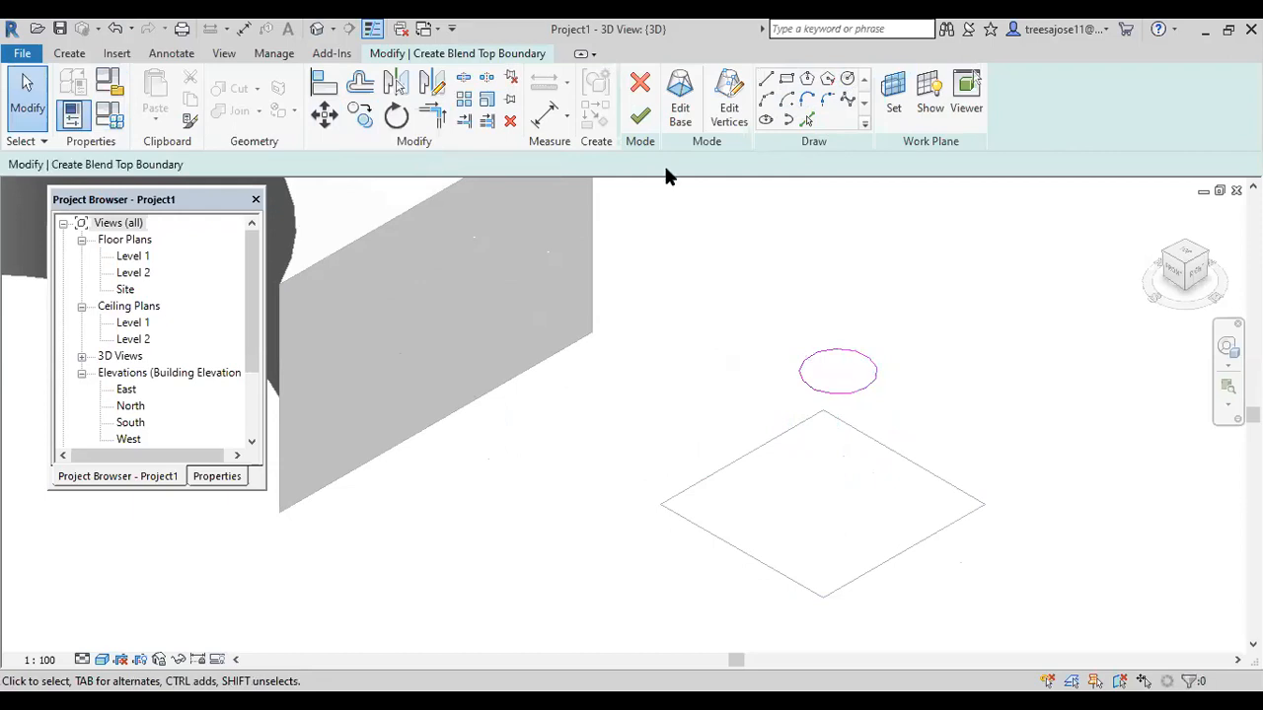
Finish the blend between the square base and the circular top, and complete the in-place model.
left_click(639, 116)
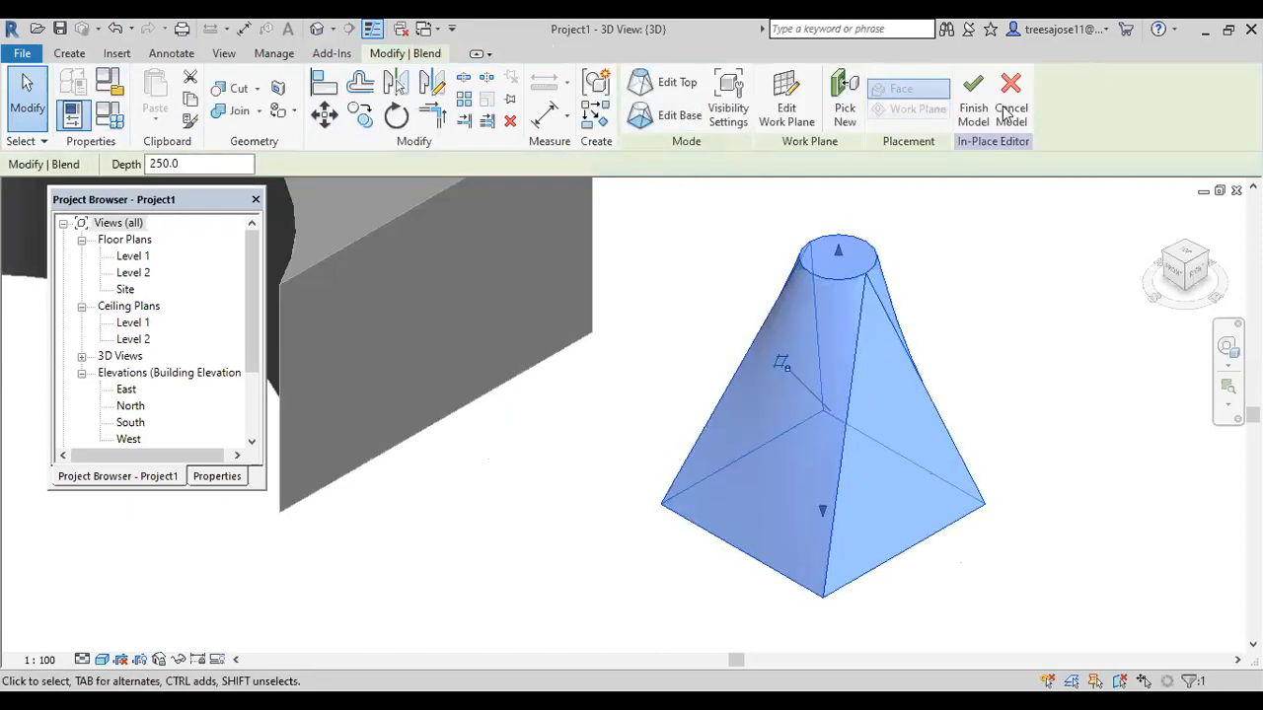
left_click(973, 99)
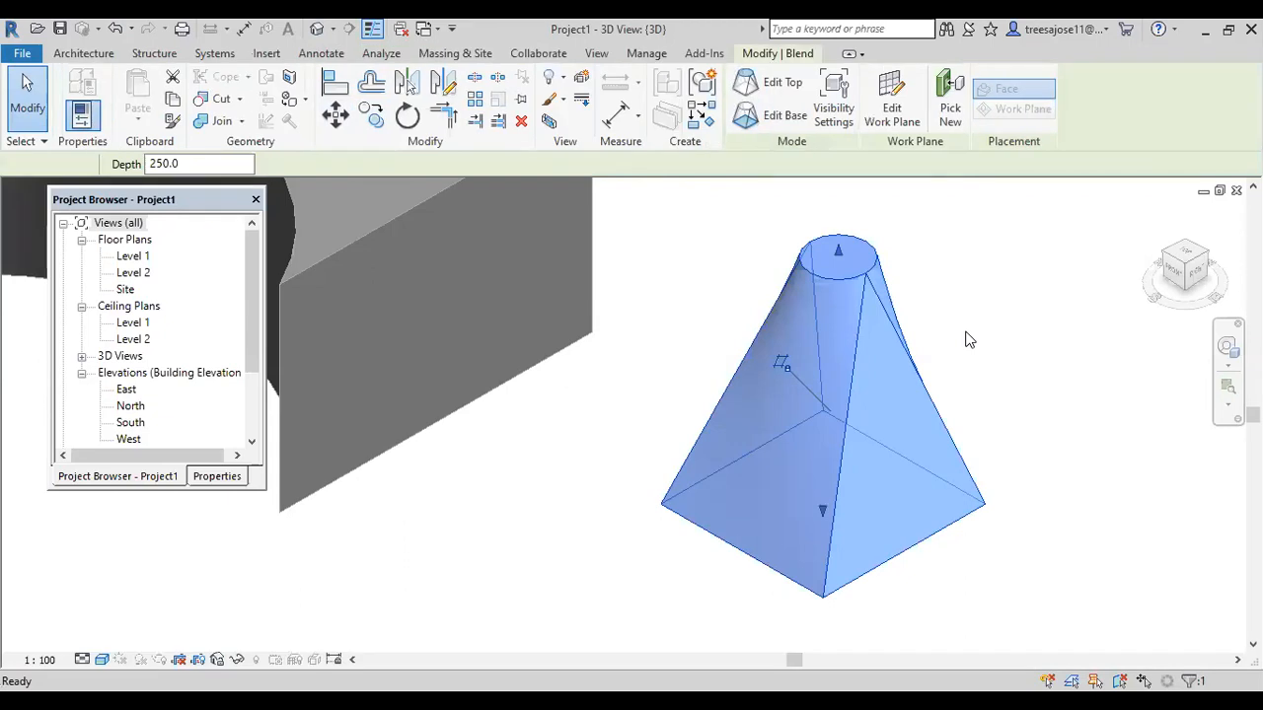
scroll(910, 365, "down", 2)
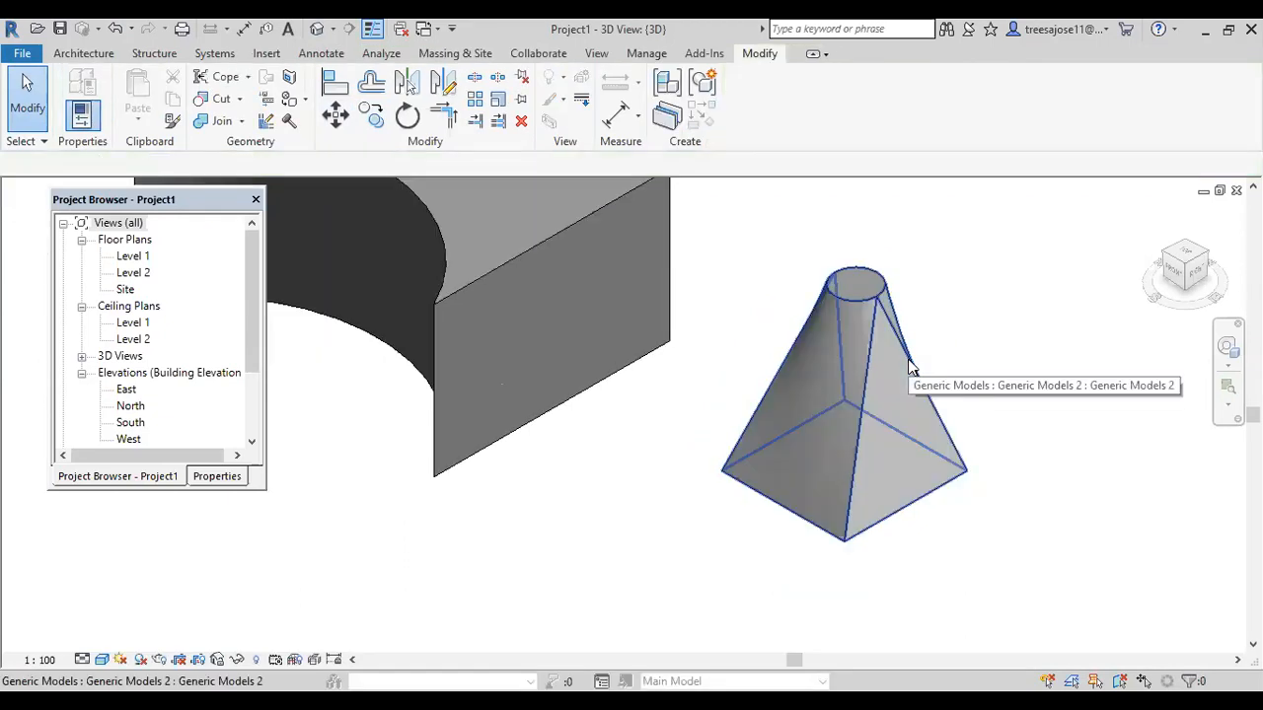
scroll(804, 390, "down", 2)
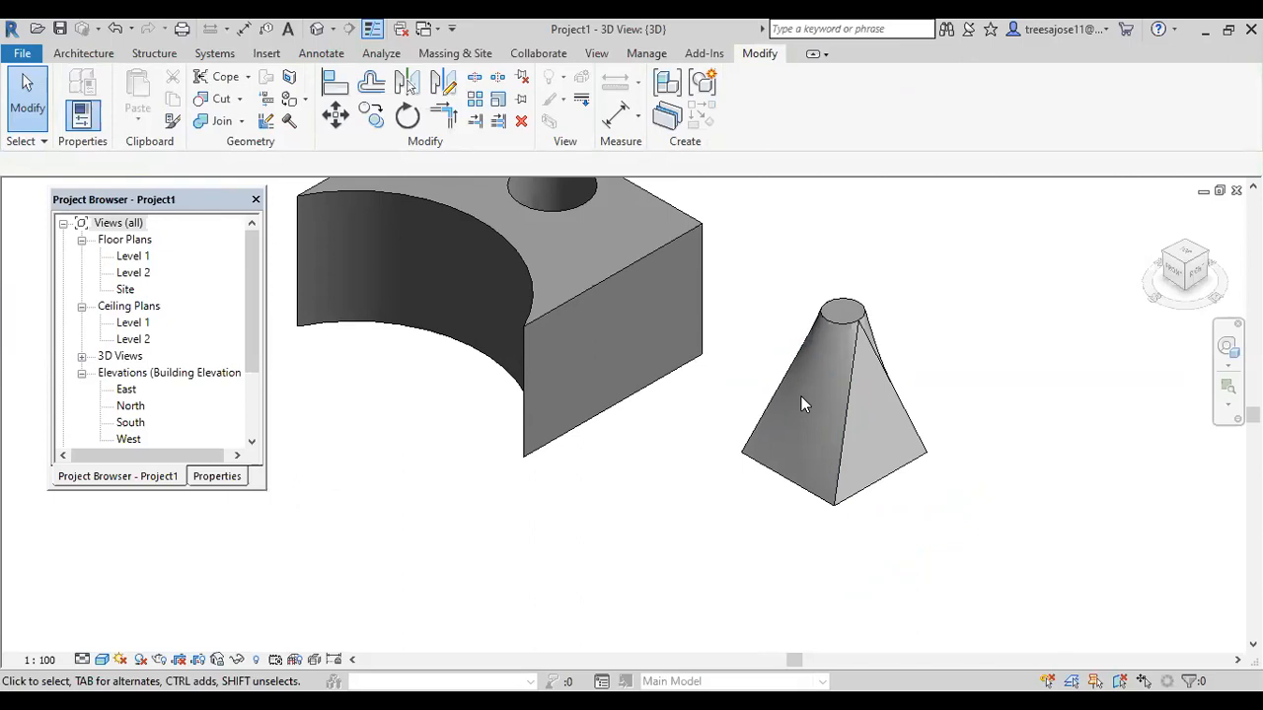
scroll(807, 415, "down", 5)
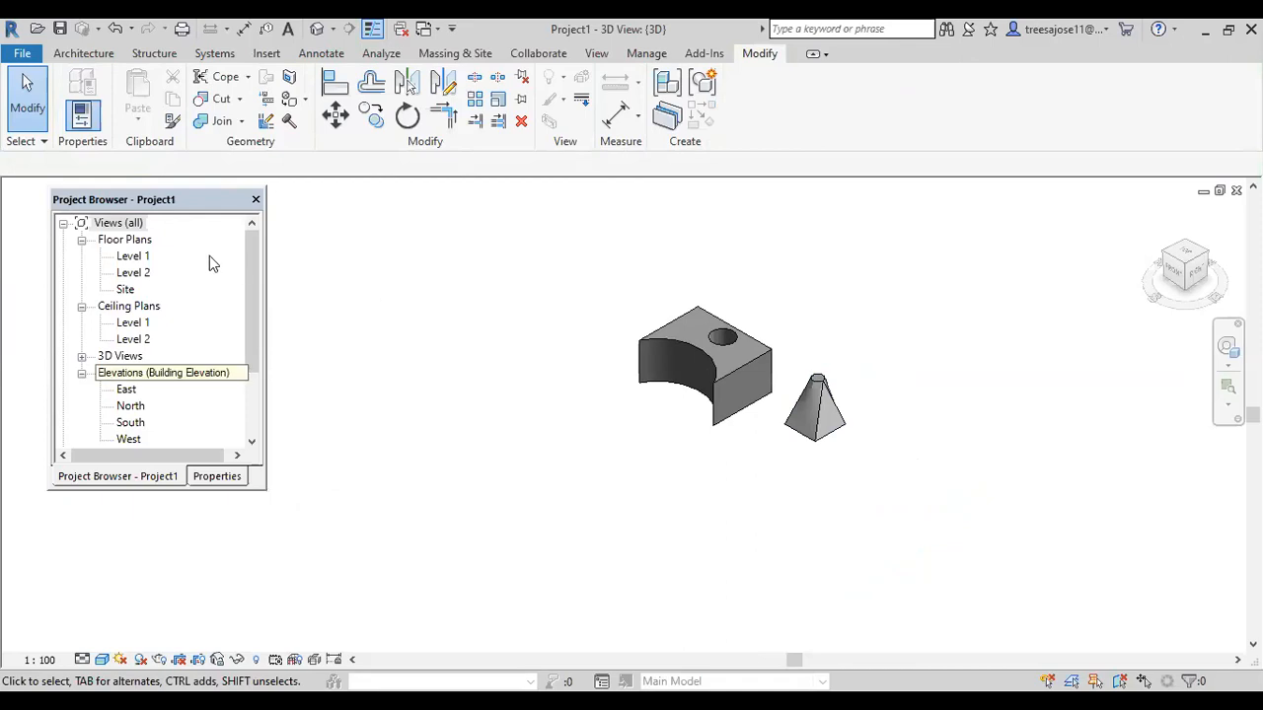
Draw a horizontal reference plane in the Level 1 floor plan, below the existing block and blend.
left_click(133, 257)
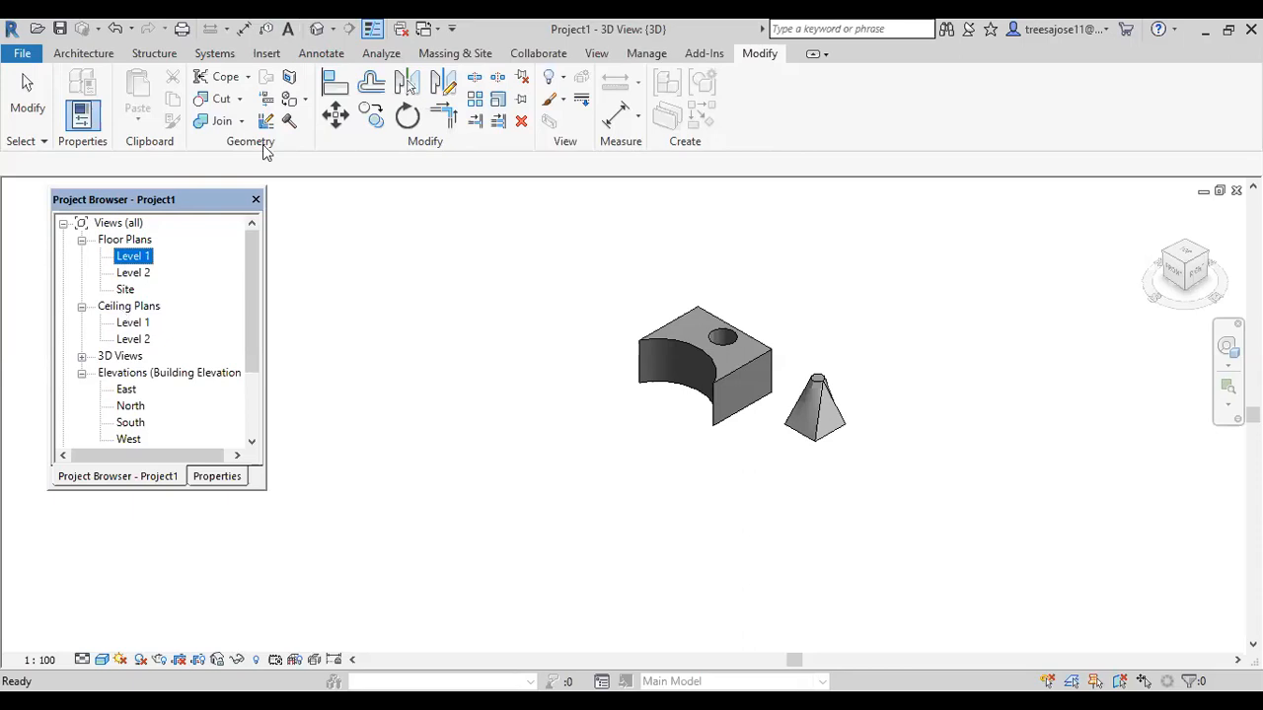
left_click(454, 366)
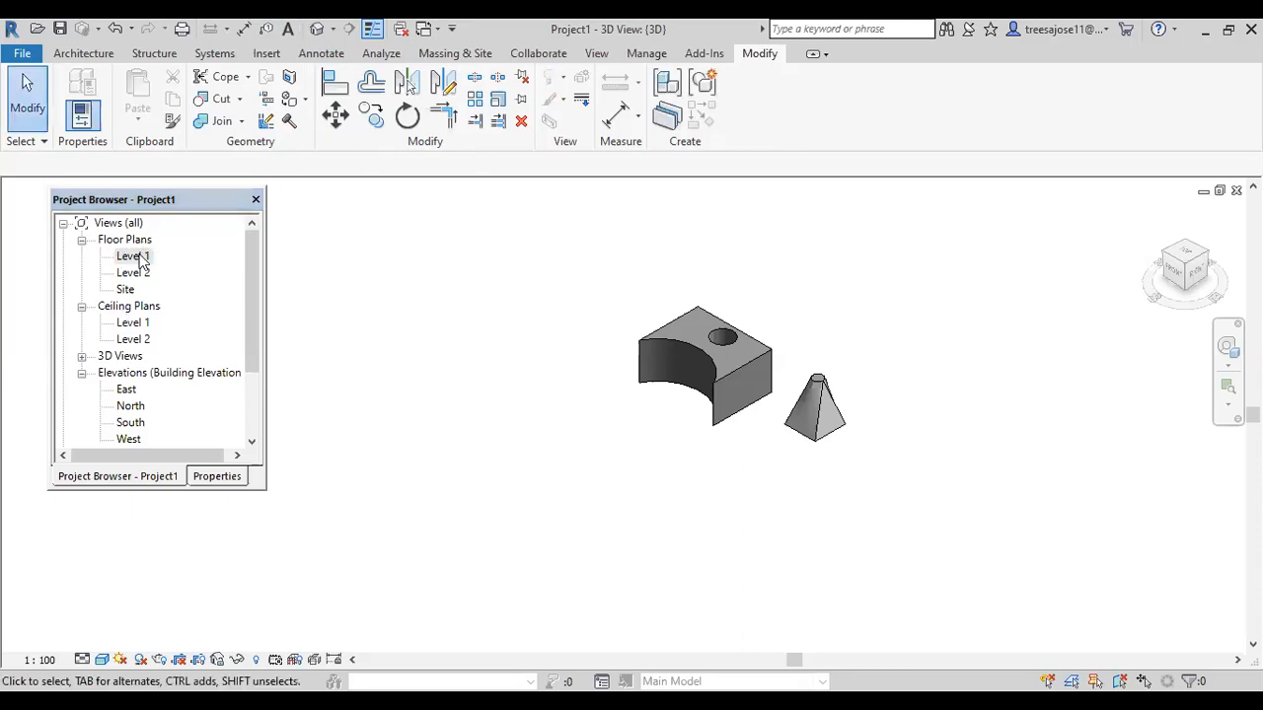
double_click(136, 257)
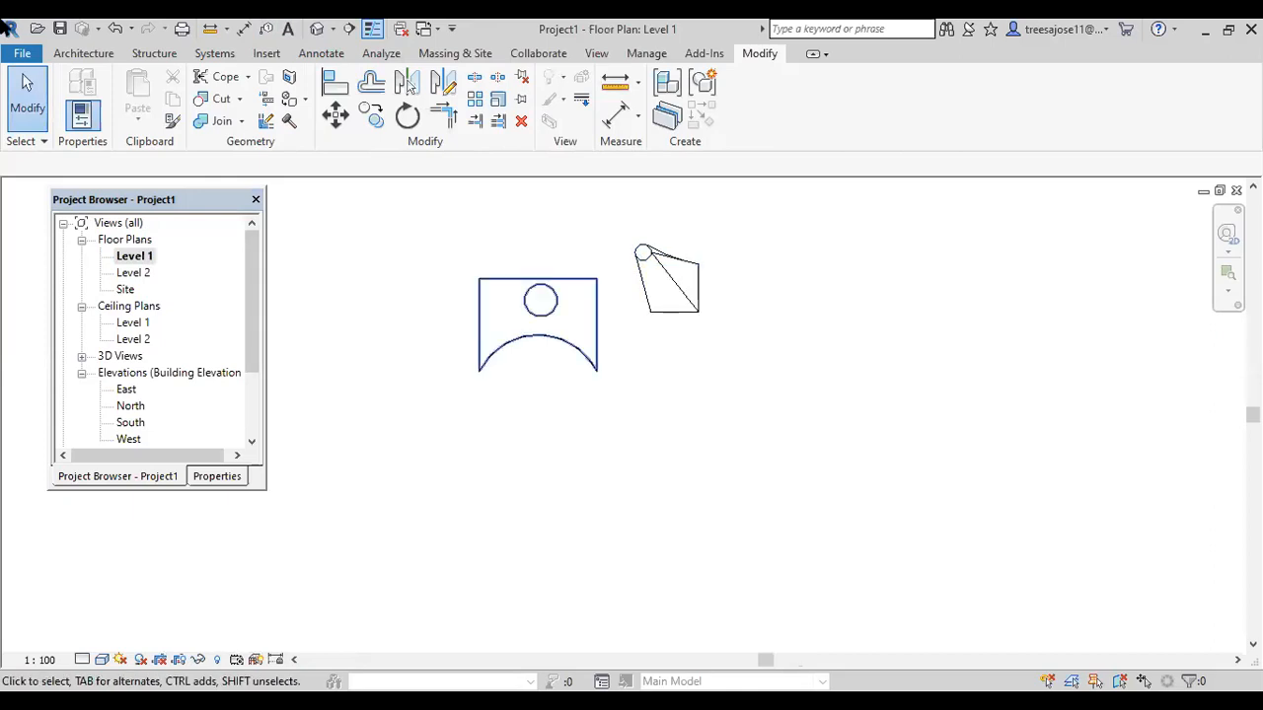
left_click(83, 55)
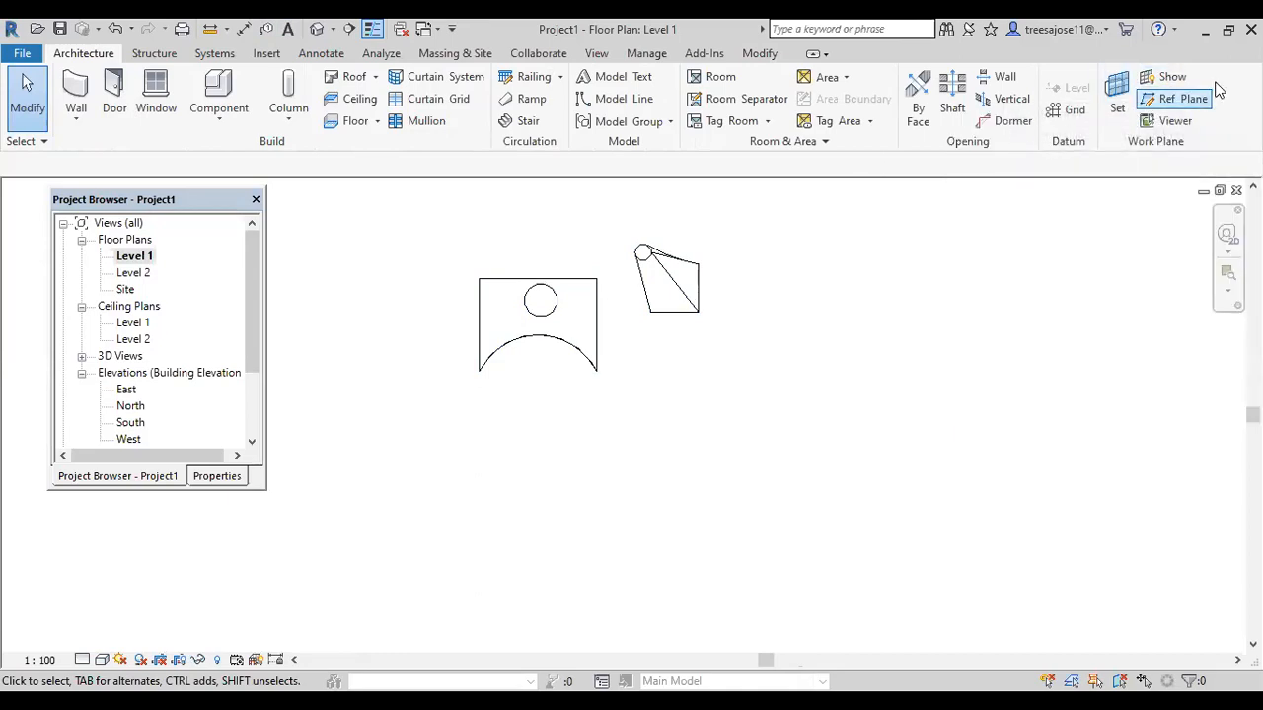
left_click(1187, 101)
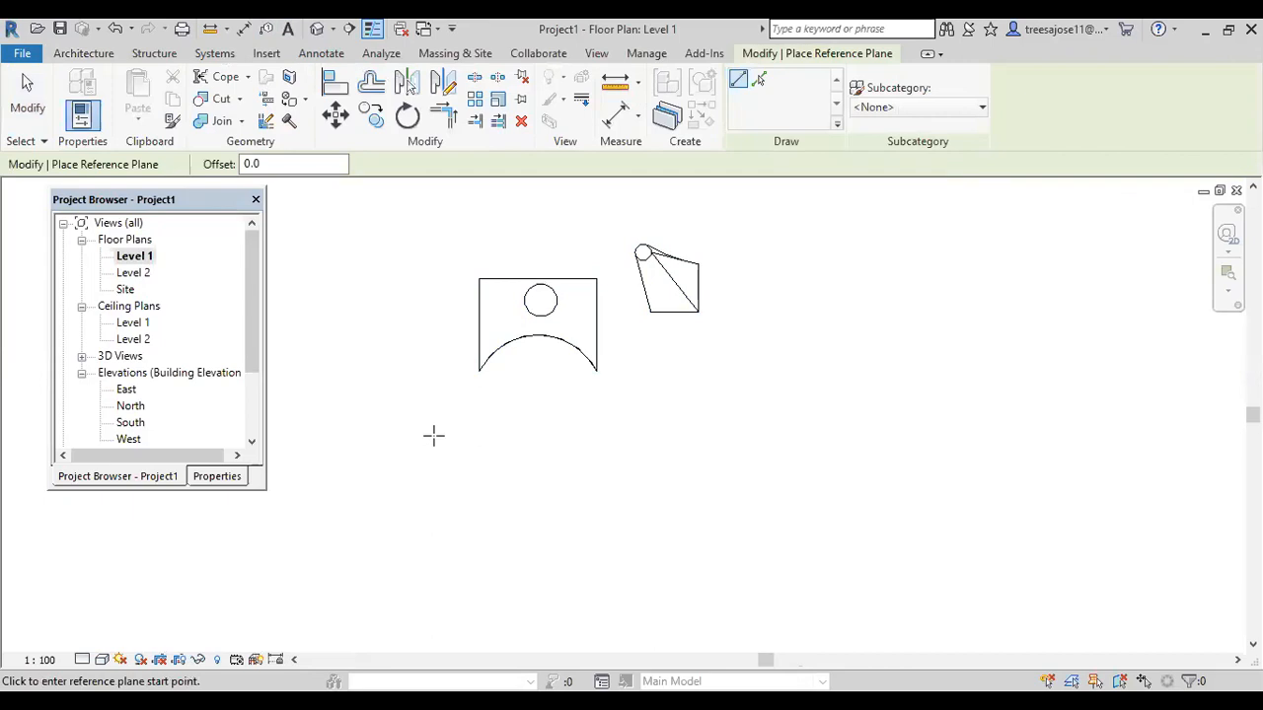
left_click(387, 436)
left_click(727, 437)
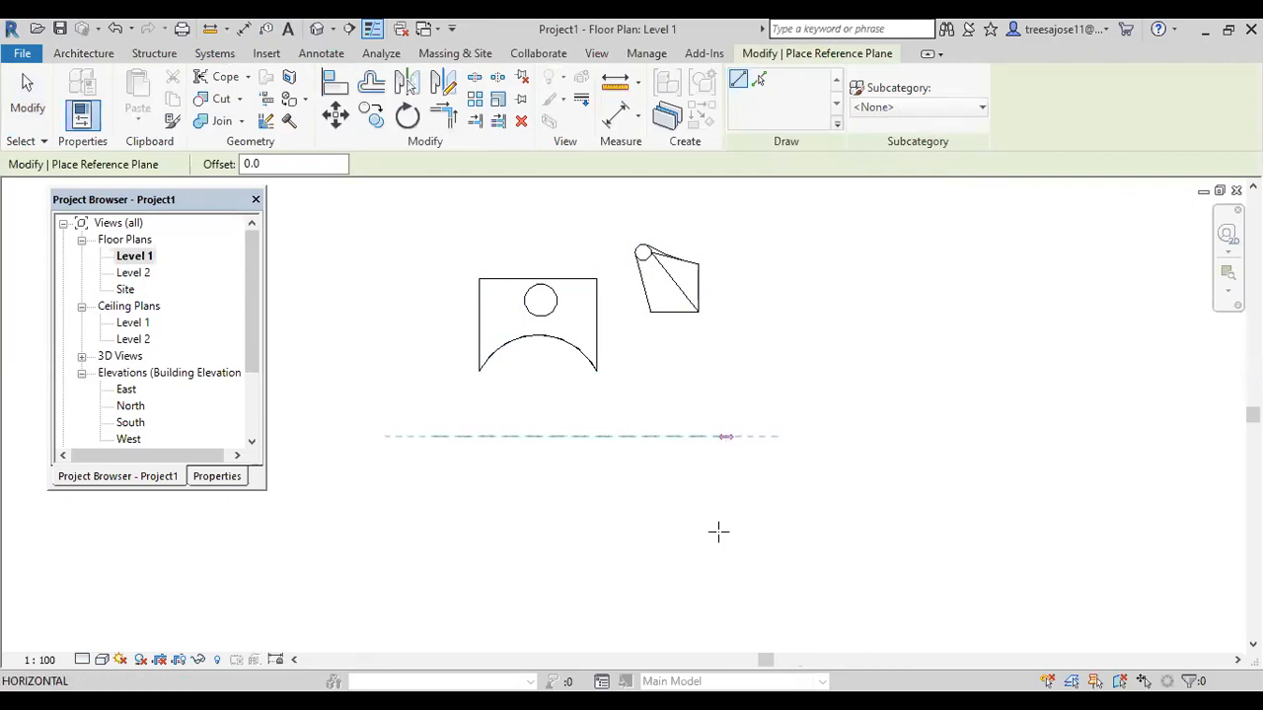
left_click(27, 94)
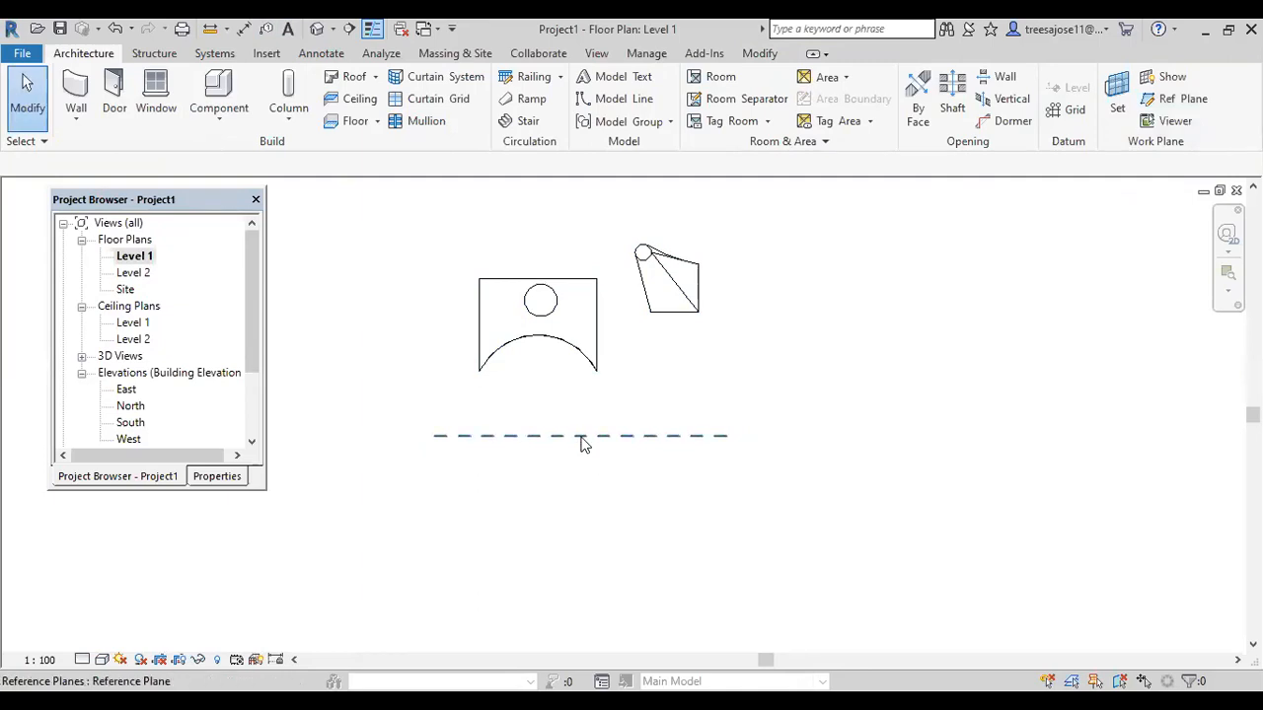
Name the new horizontal reference plane "a" in its identity data.
left_click(581, 437)
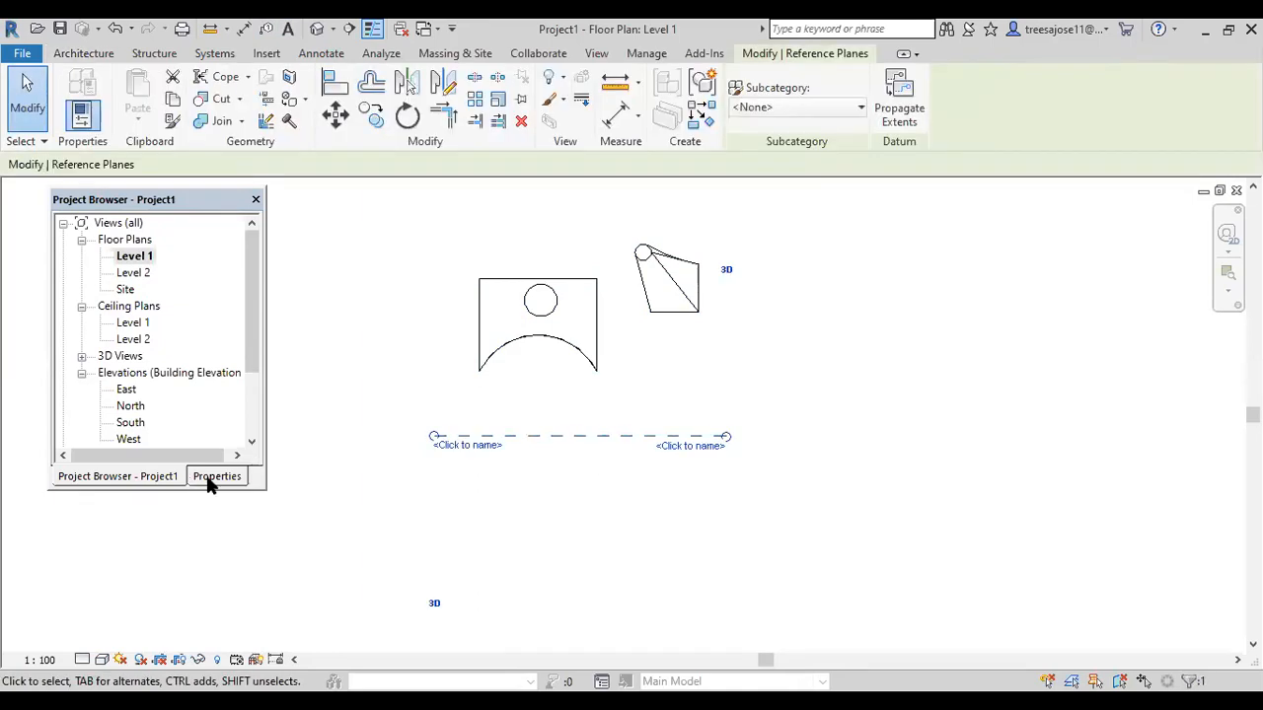
left_click(209, 481)
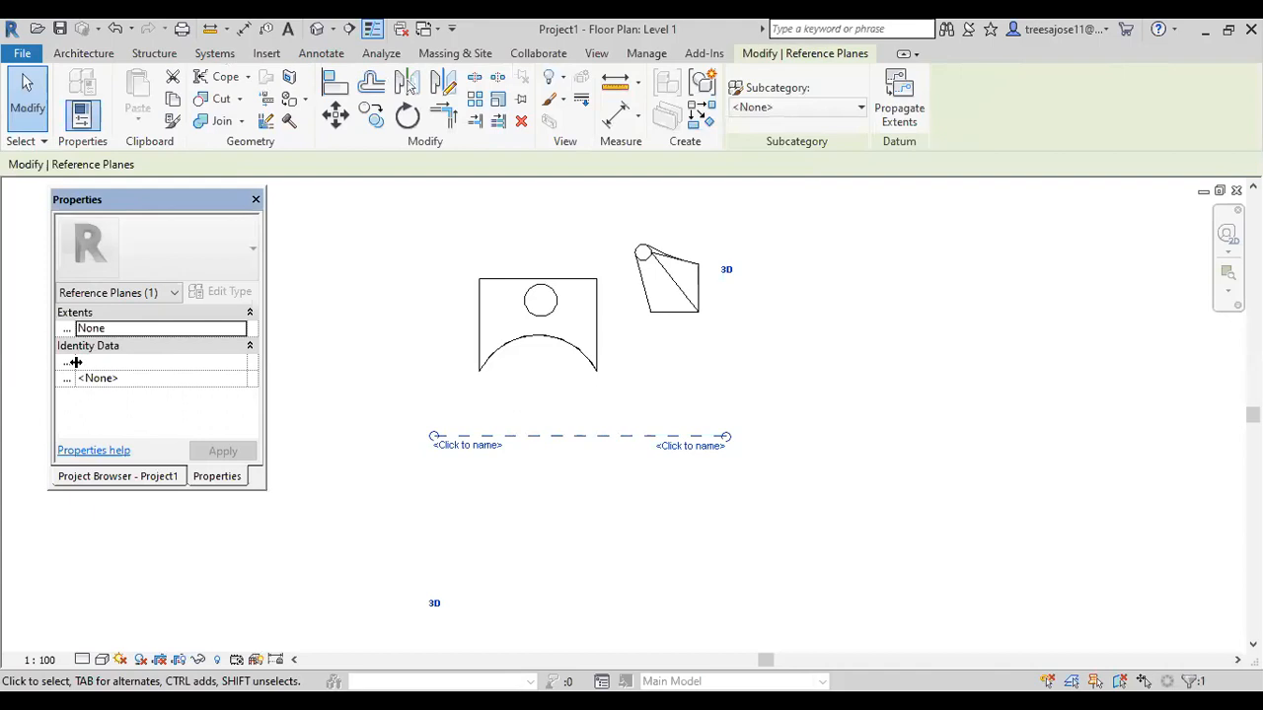
left_click_drag(75, 362, 131, 362)
left_click(174, 361)
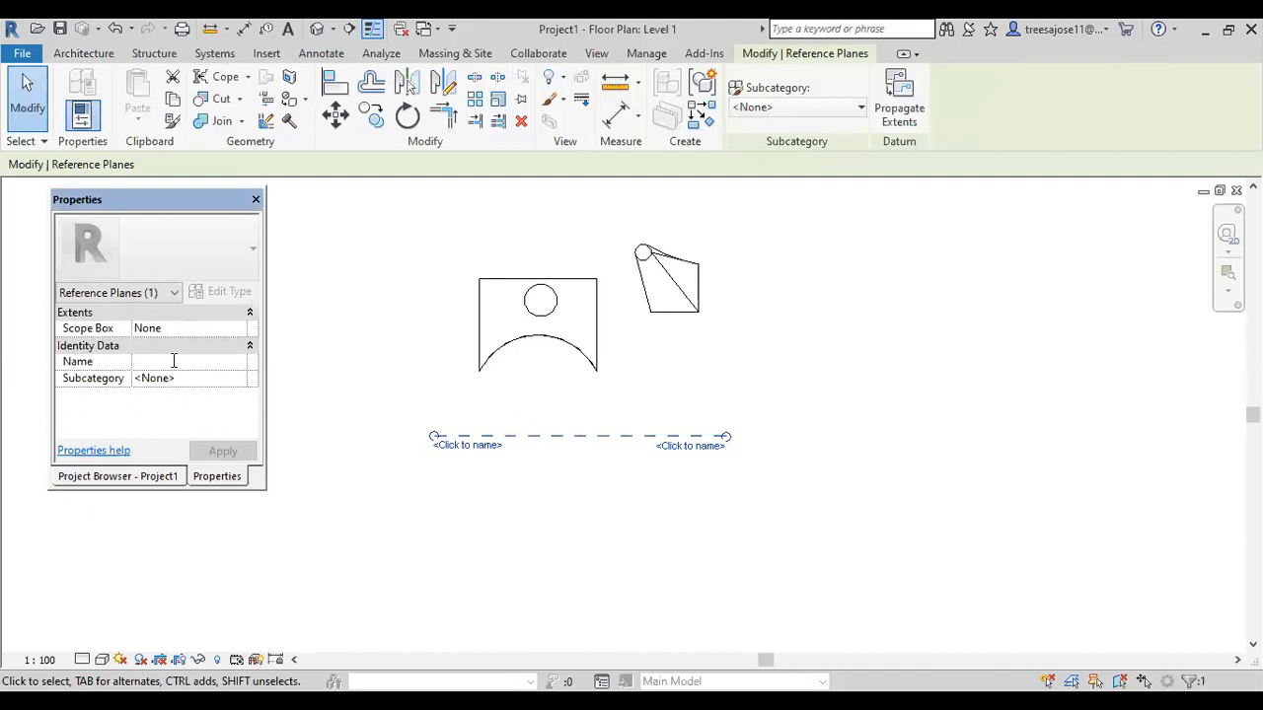
type("a")
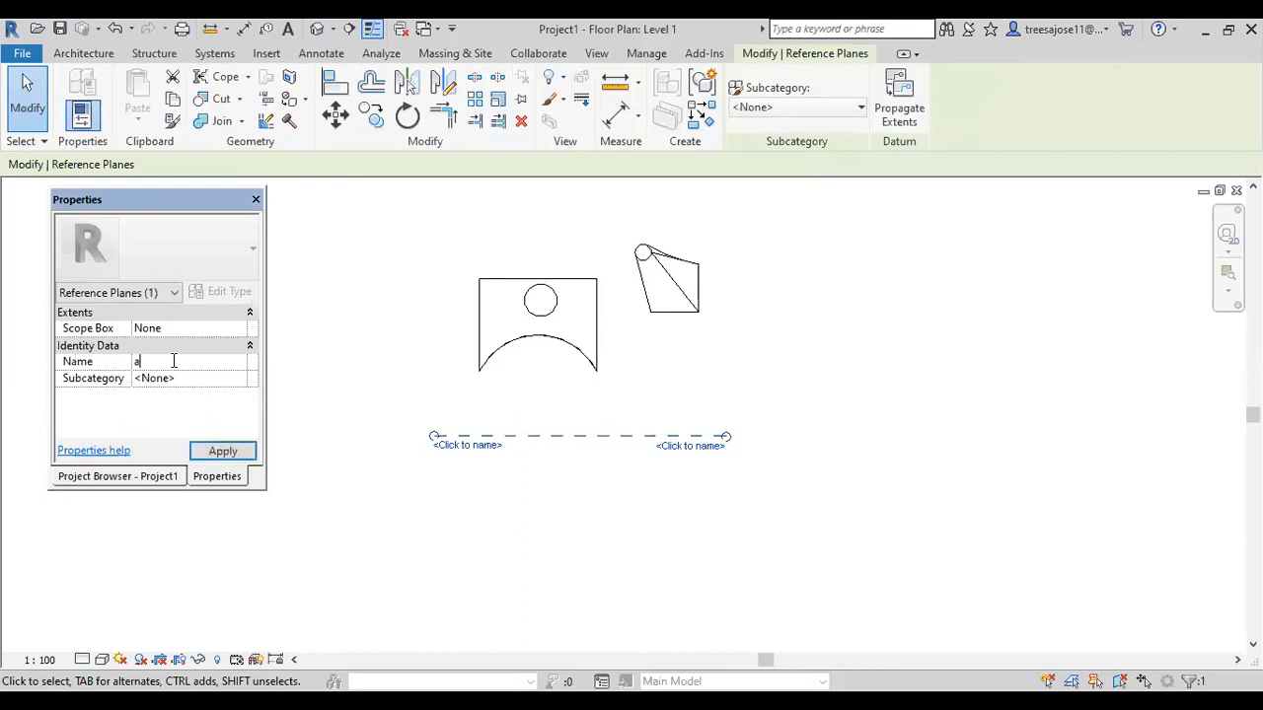
left_click(217, 452)
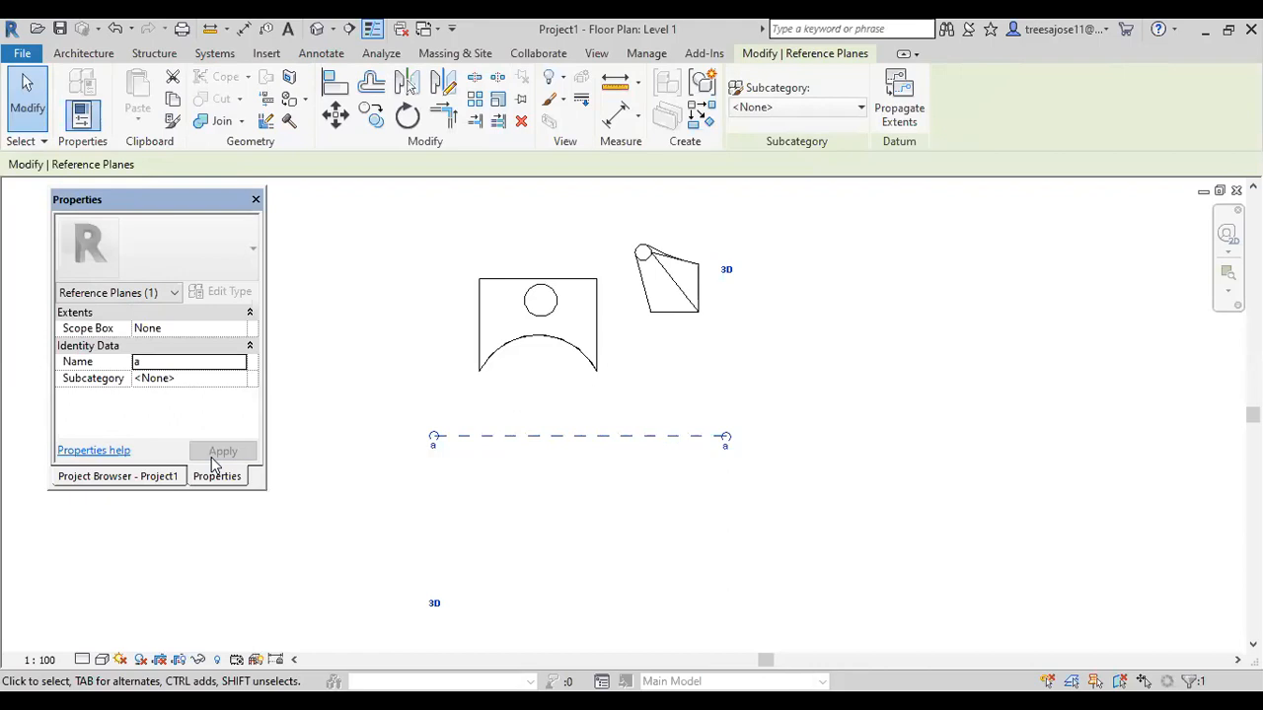
left_click(434, 343)
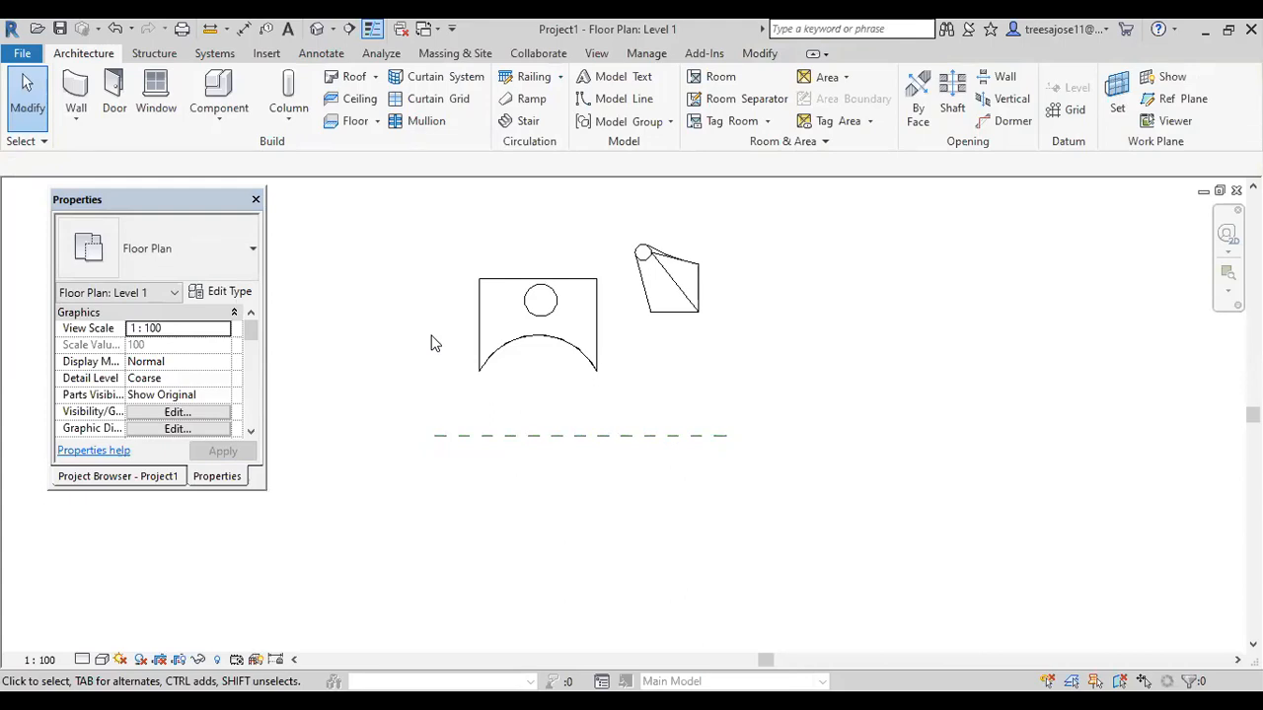
Start a new in-place model in the Generic Models category with the proposed name.
left_click(219, 111)
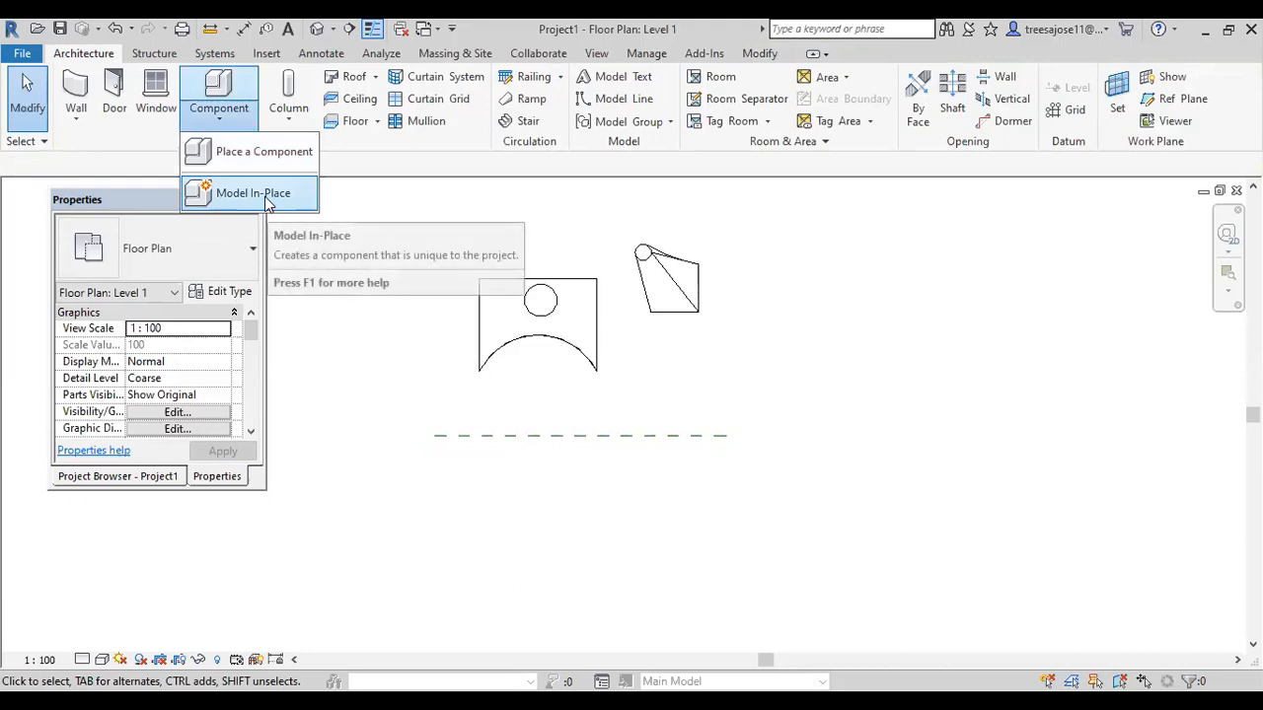
left_click(264, 196)
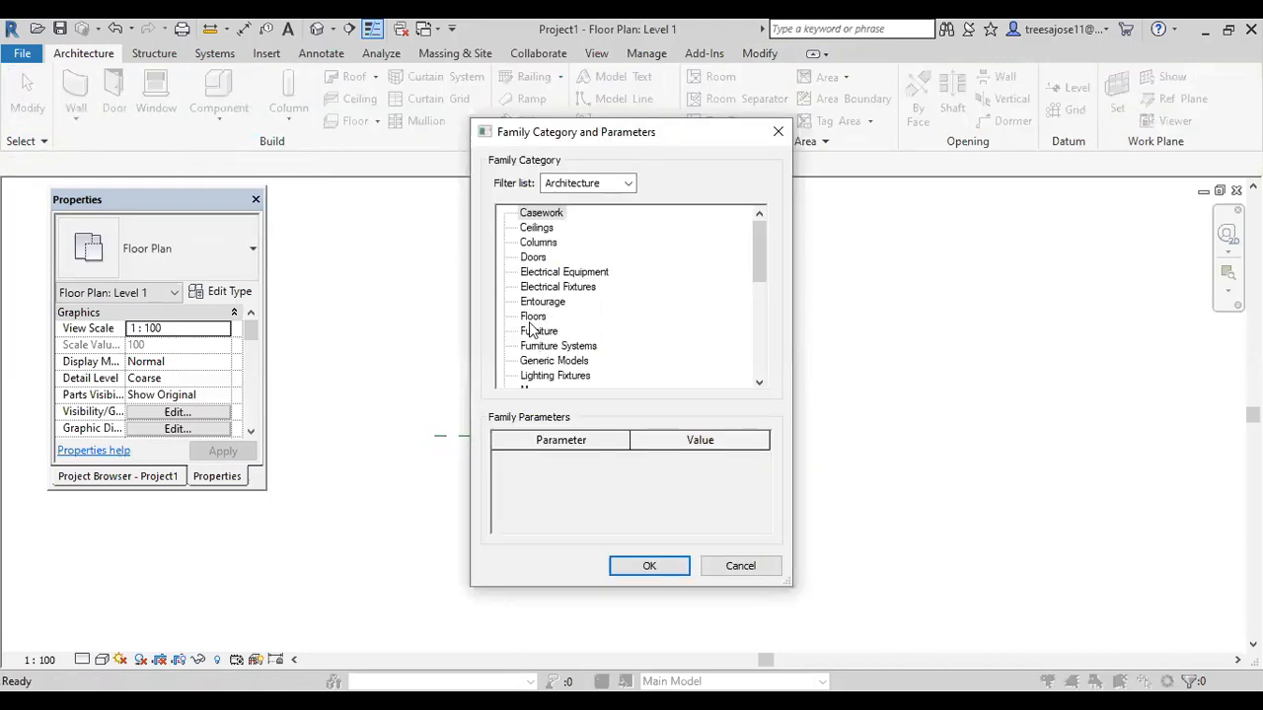
left_click(544, 361)
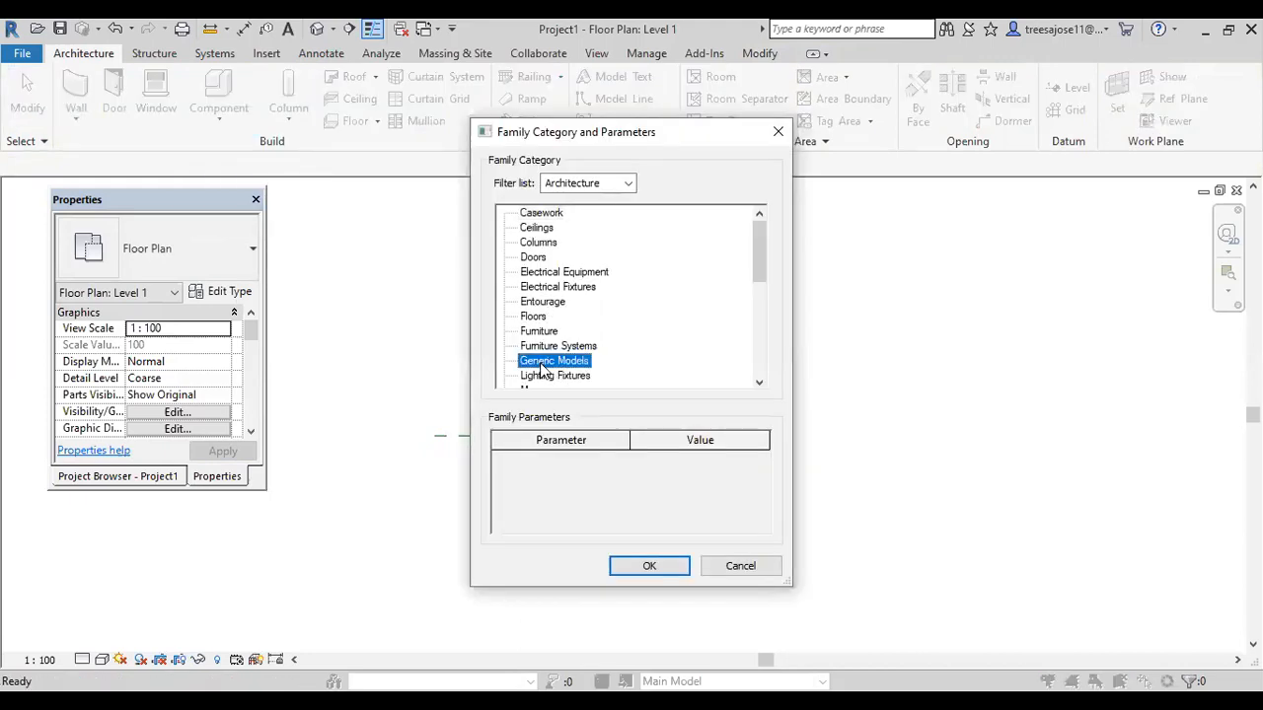
left_click(648, 566)
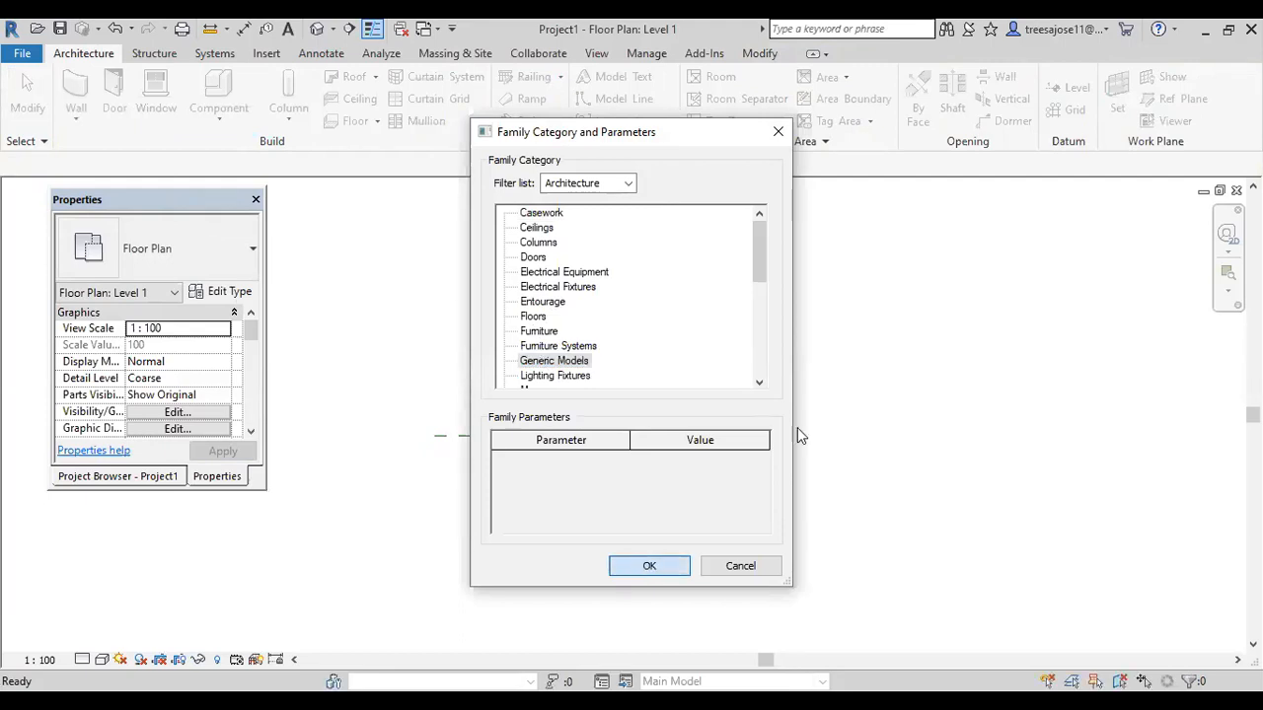
left_click(633, 397)
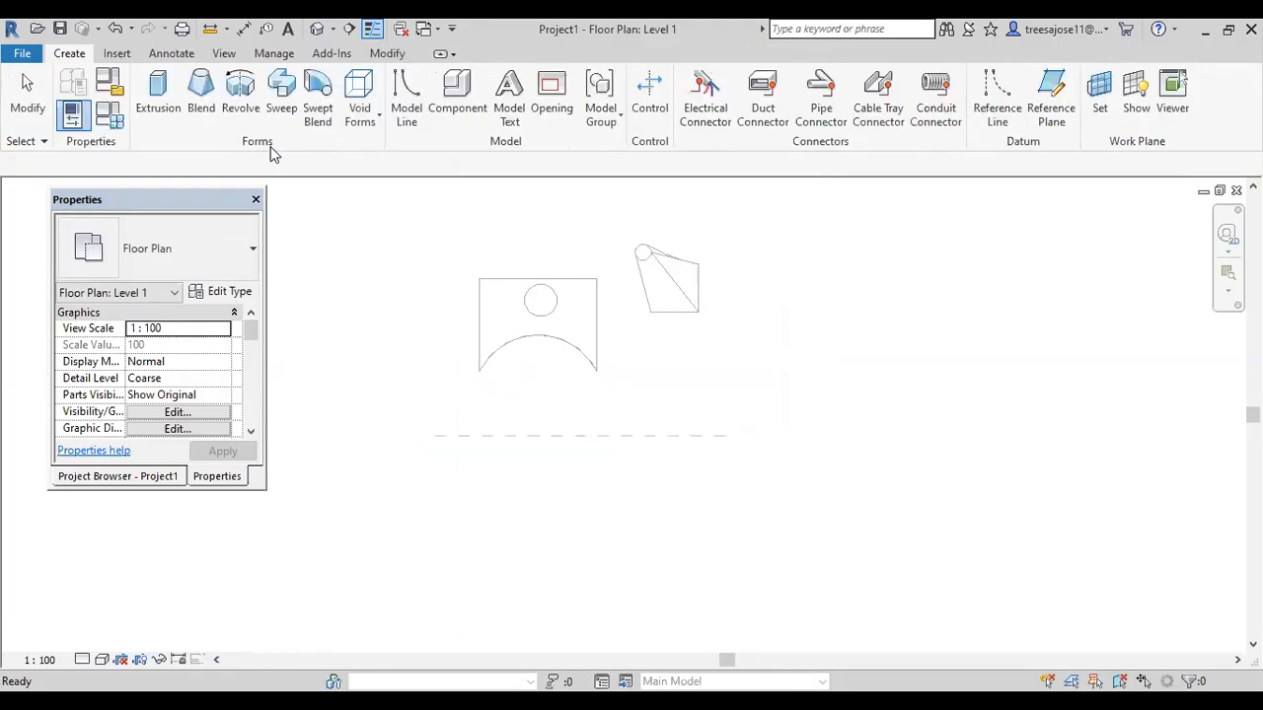
Start a solid Revolve form and open the South elevation for sketching it.
left_click(240, 98)
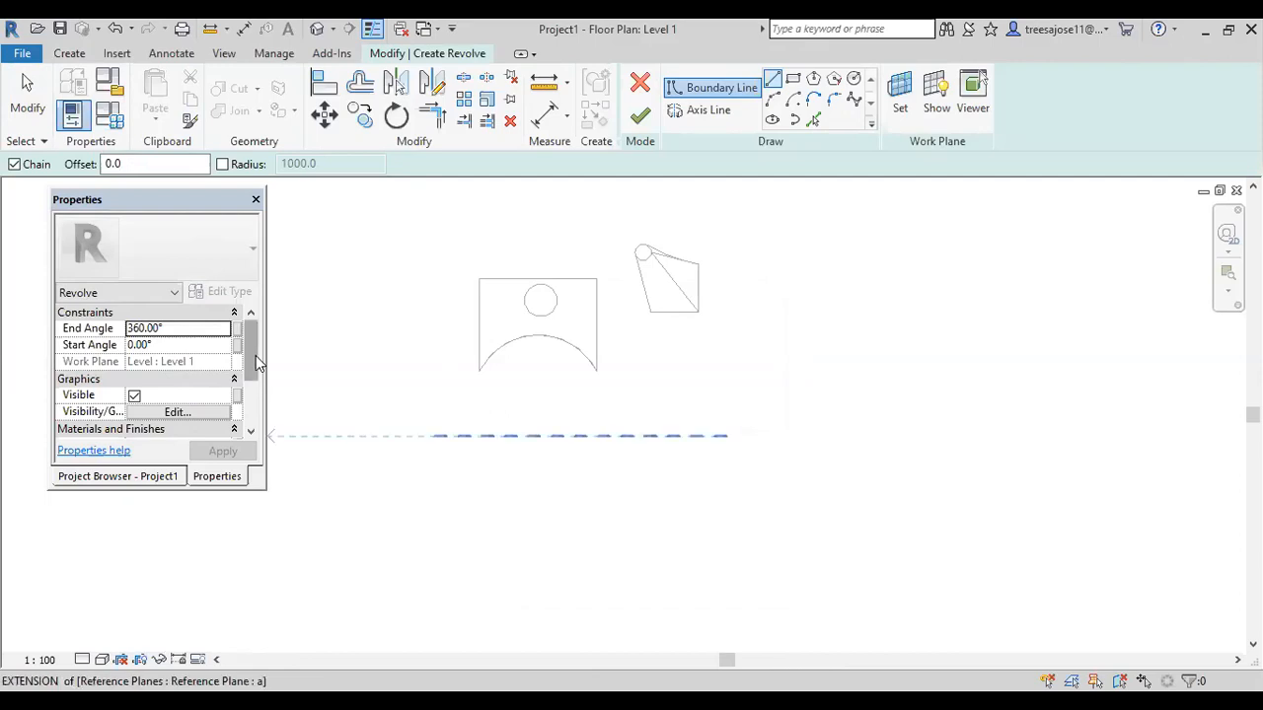
left_click_drag(254, 363, 248, 422)
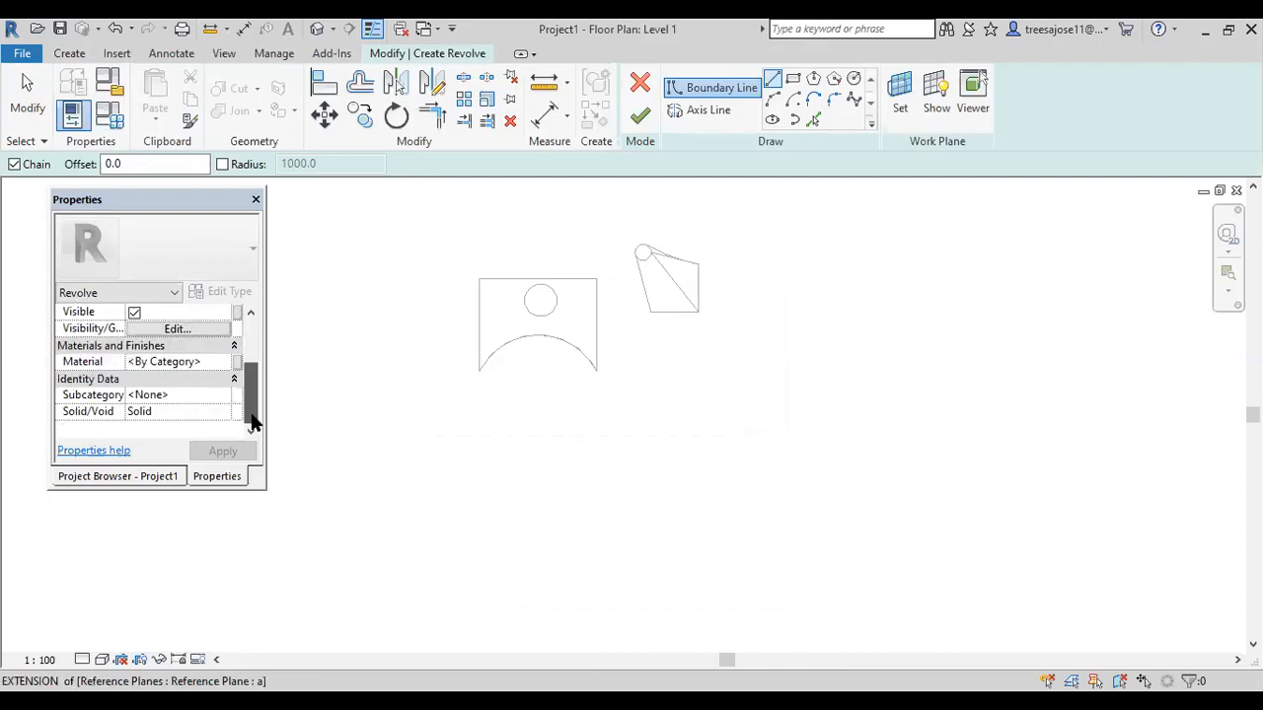
left_click(155, 475)
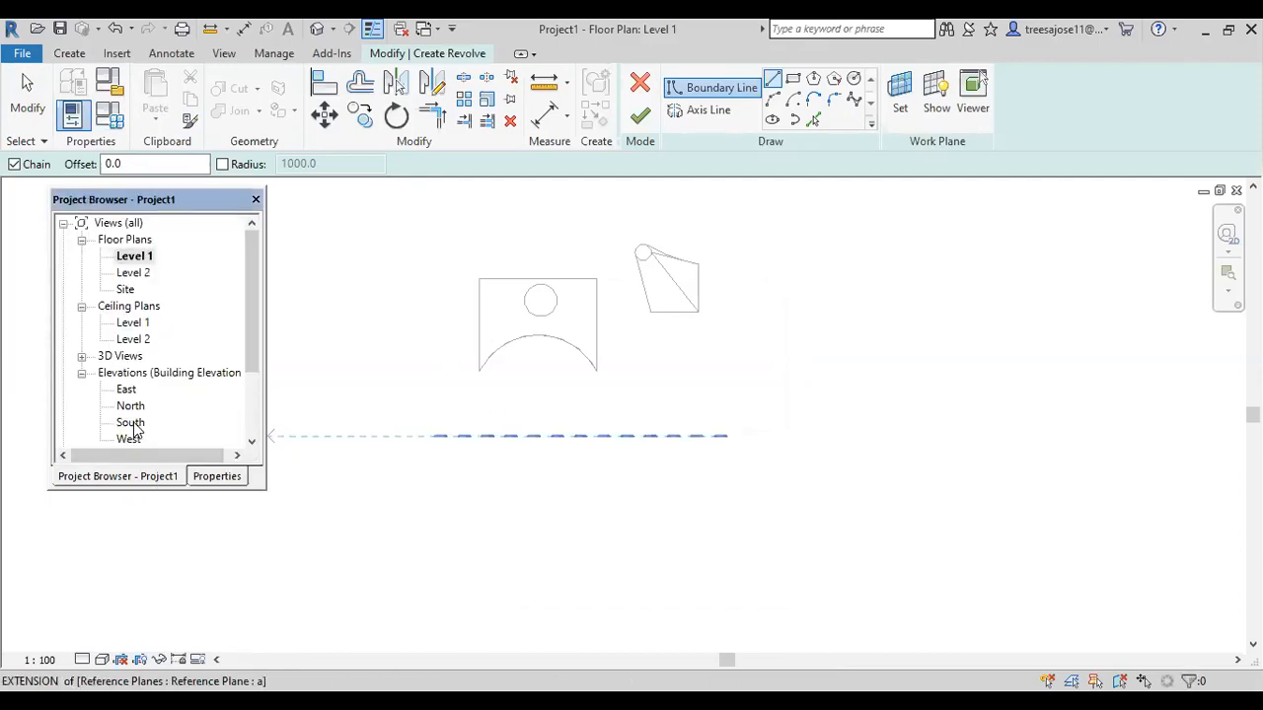
double_click(134, 424)
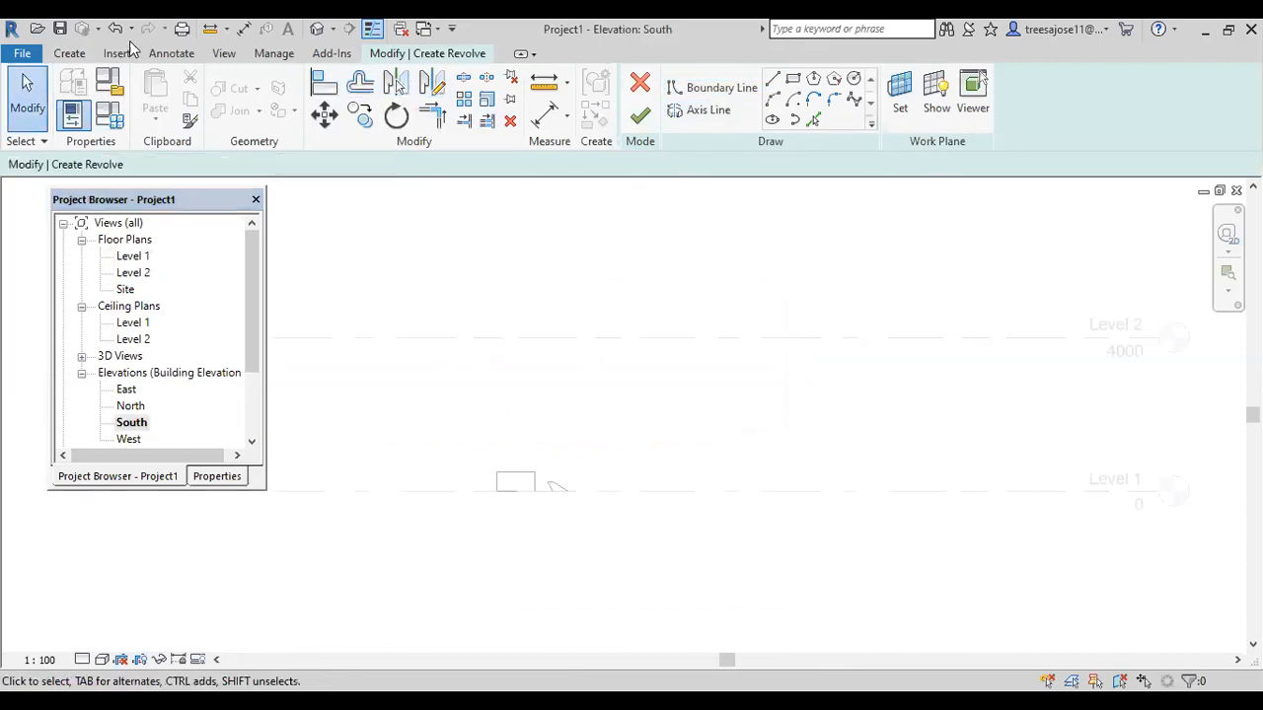
left_click(69, 55)
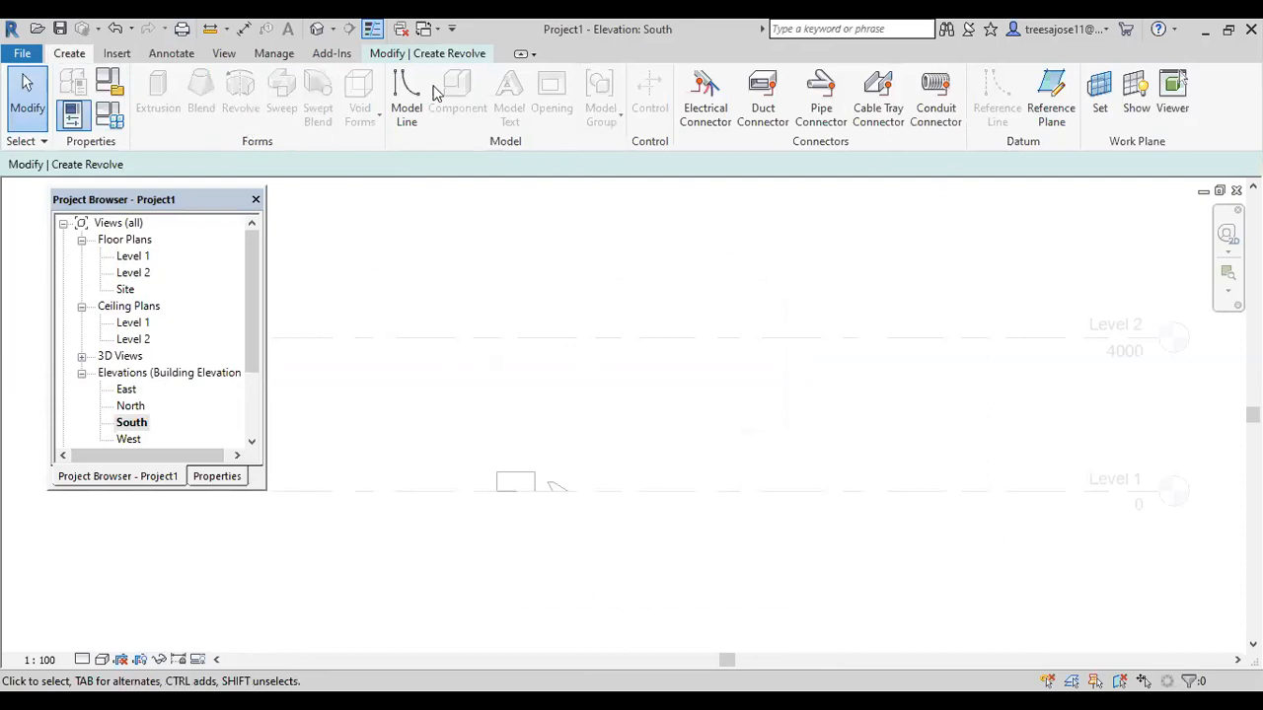
left_click(437, 54)
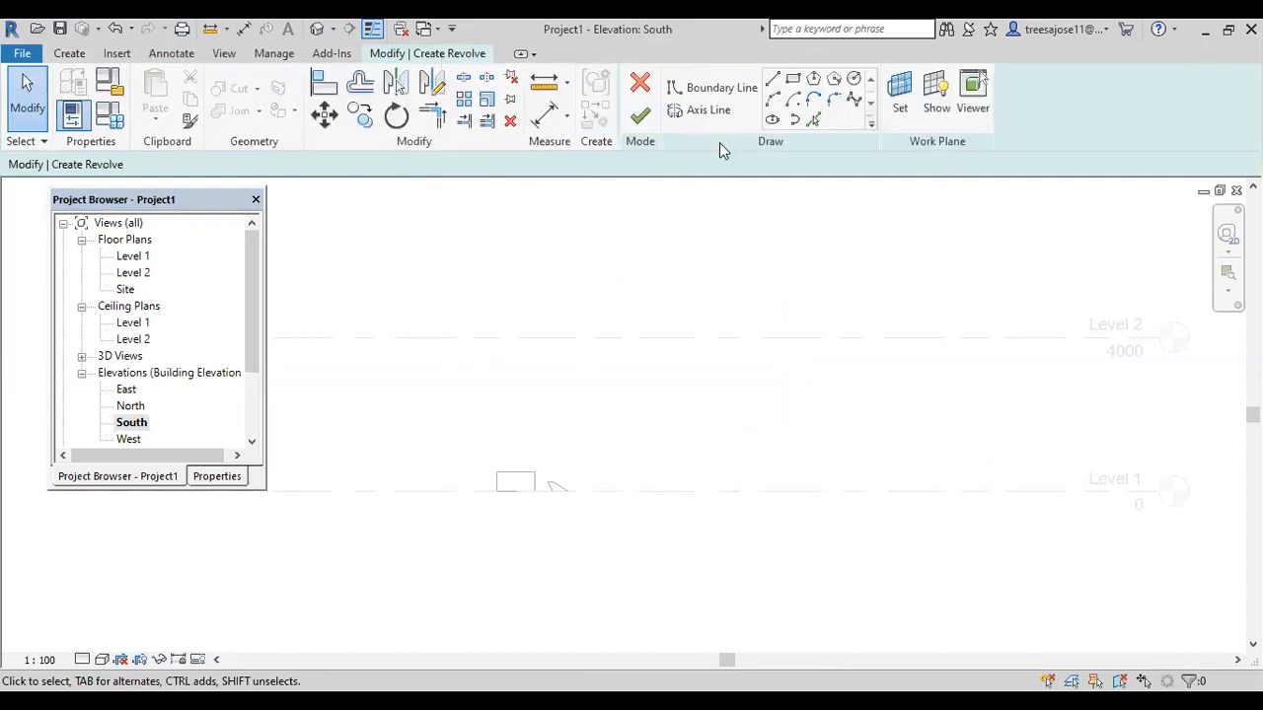
left_click(773, 82)
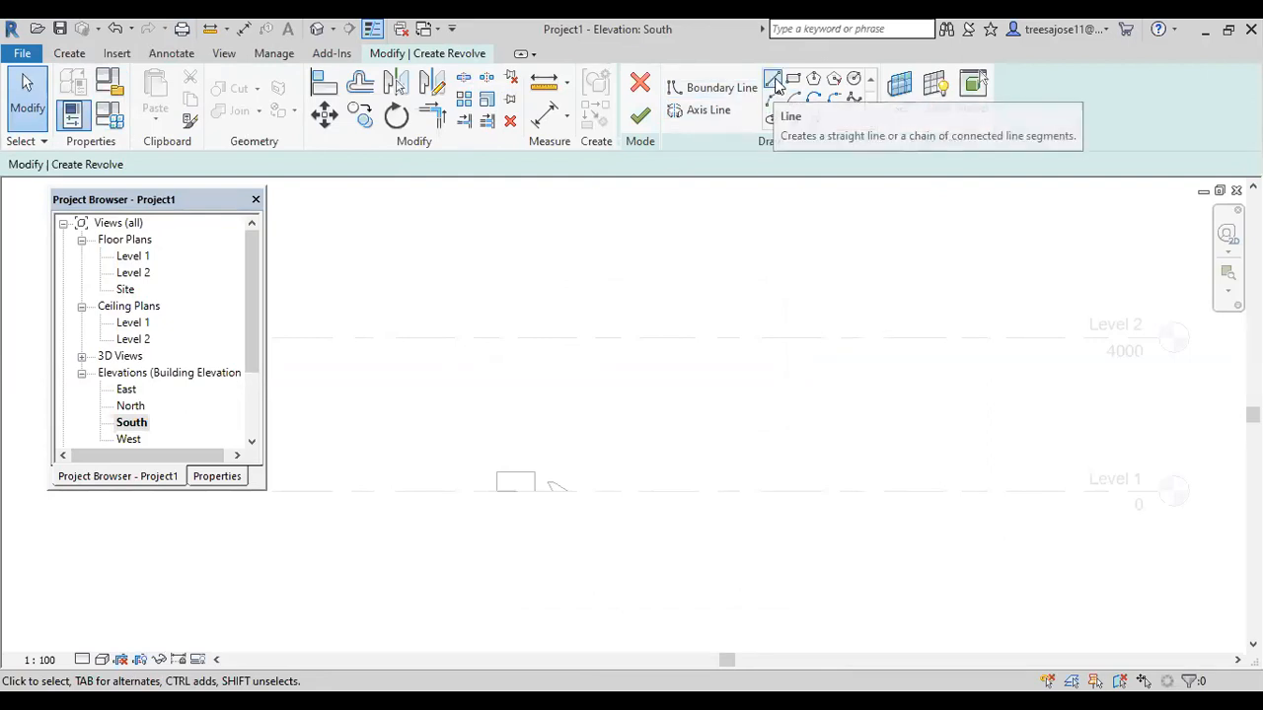
left_click(793, 78)
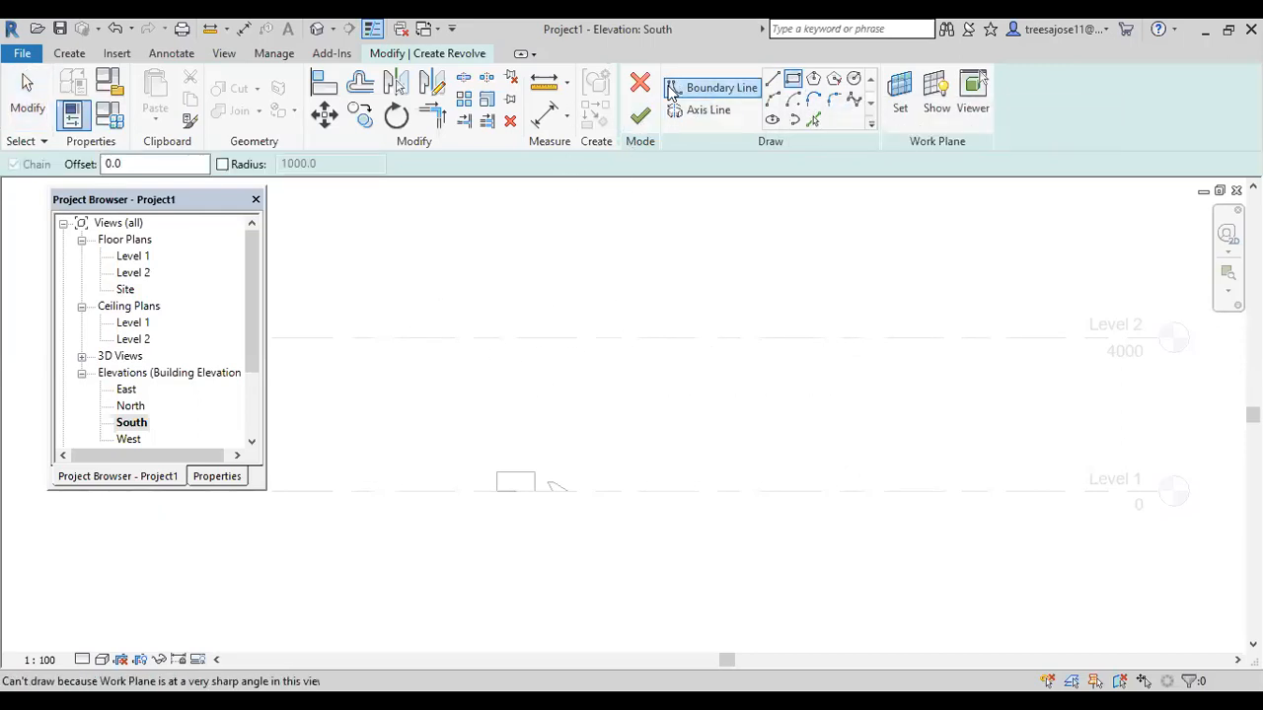
left_click(549, 386)
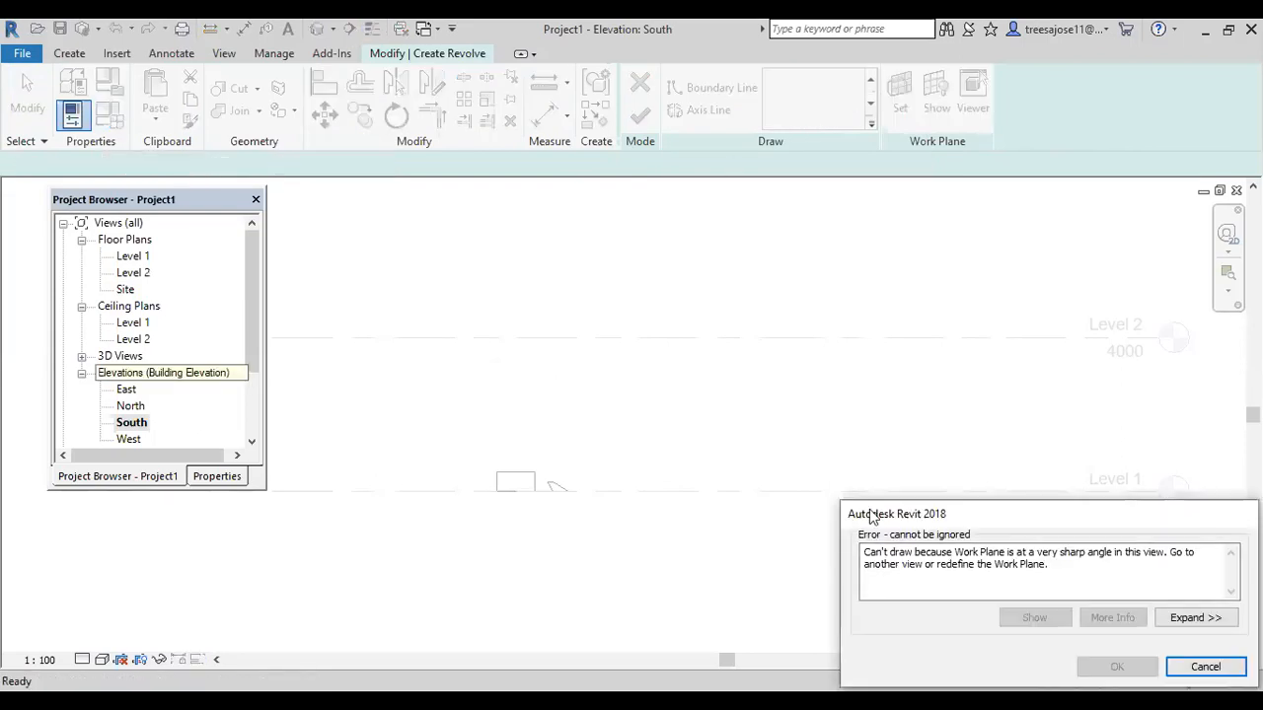
left_click(1206, 667)
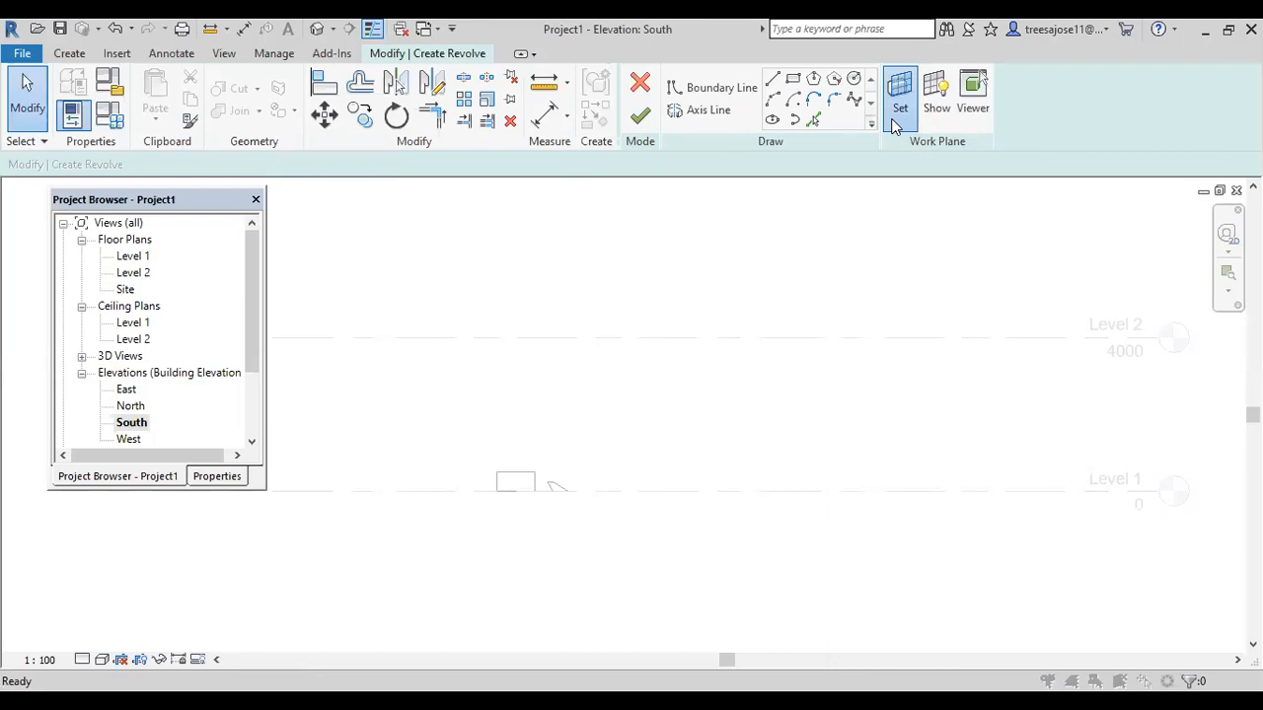
Set the work plane of the revolve sketch to Reference Plane : a.
left_click(895, 118)
left_click(693, 361)
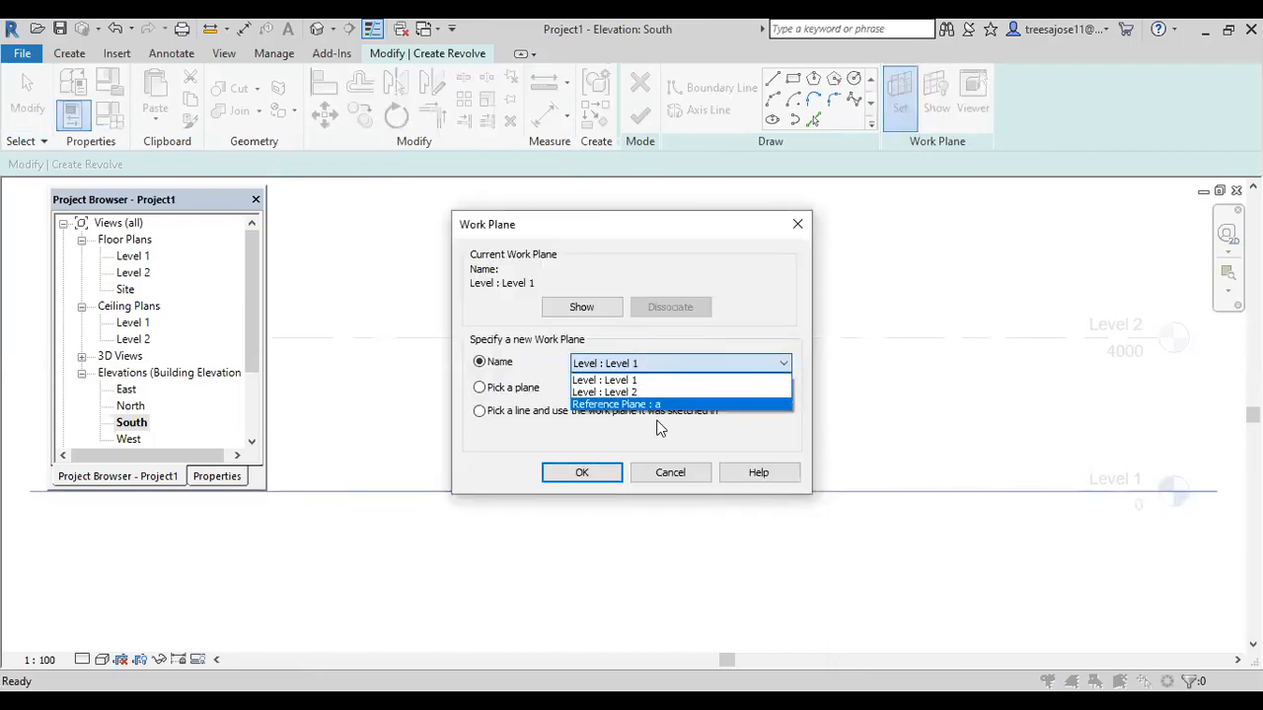
left_click(646, 406)
left_click(582, 473)
Sketch a tall, narrow boundary rectangle 3000 mm high, crossing the Level 2 line, to the right of the existing block and blend.
left_click(774, 83)
left_click(793, 78)
left_click(628, 281)
scroll(646, 390, "up", 3)
left_click(648, 403)
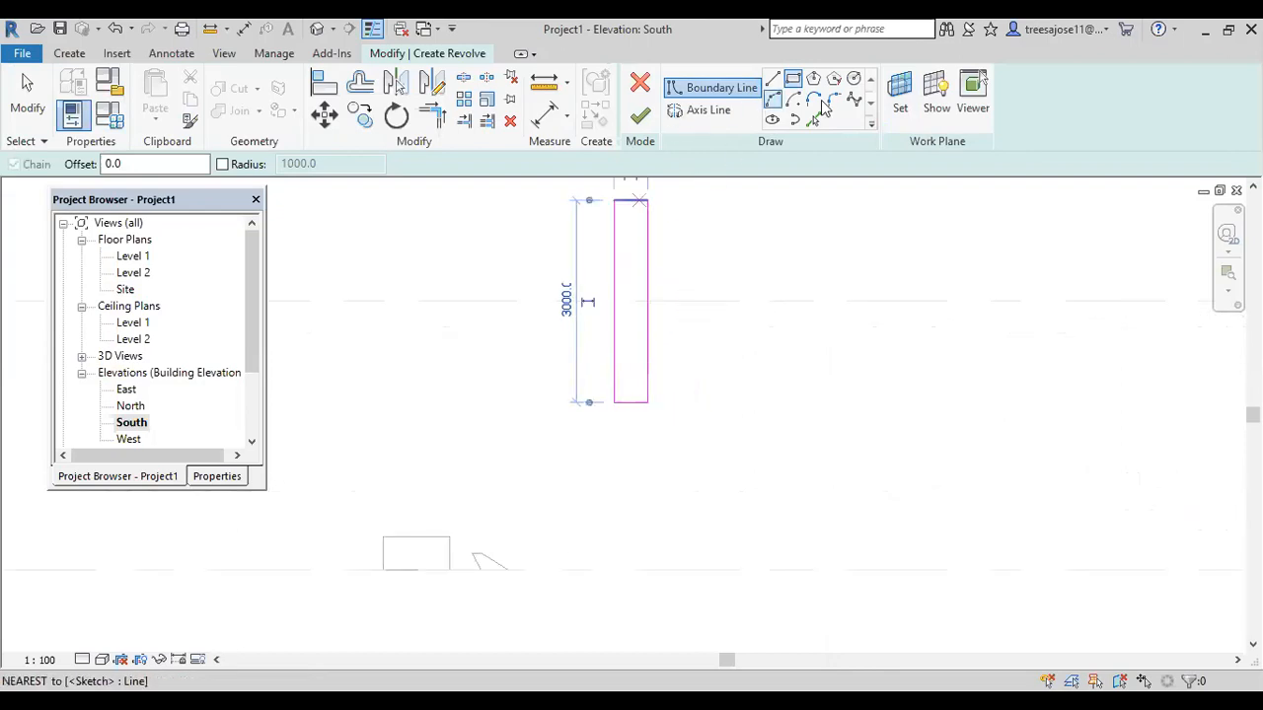
Replace the rectangle's straight right edge with an arc that bows inward between the same two corners.
left_click(773, 100)
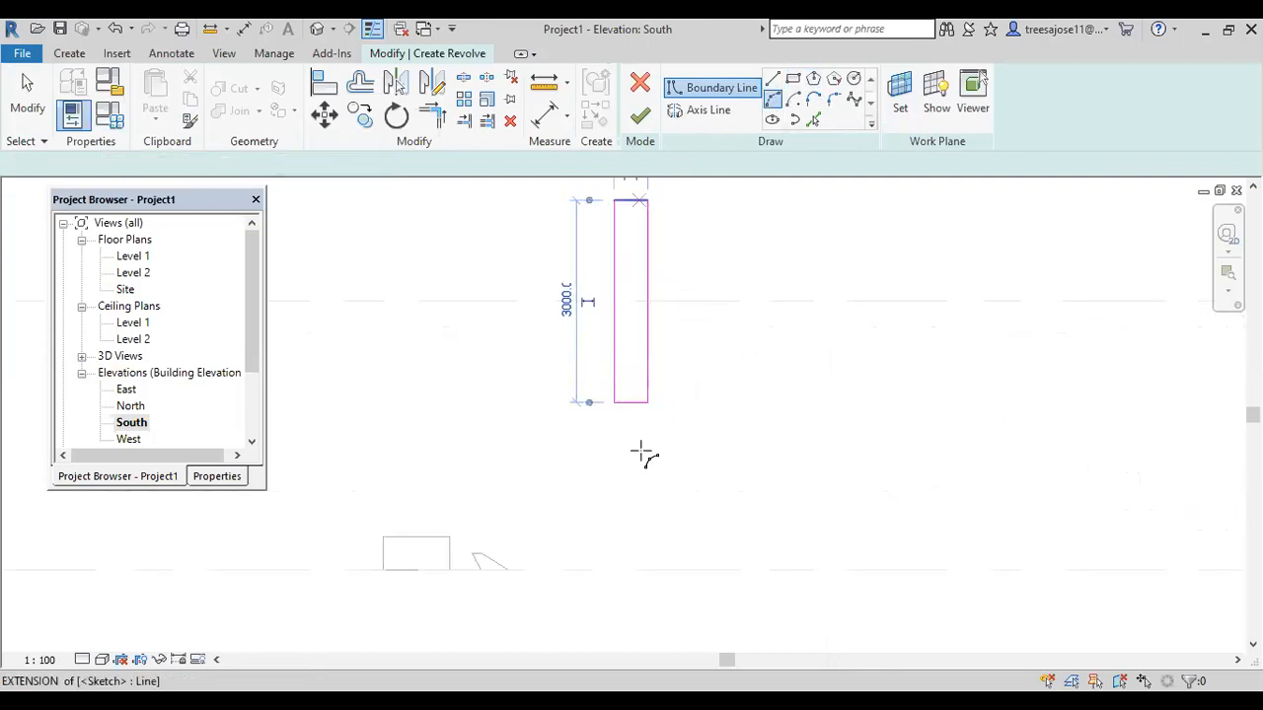
left_click(649, 402)
left_click(646, 200)
scroll(641, 269, "up", 3)
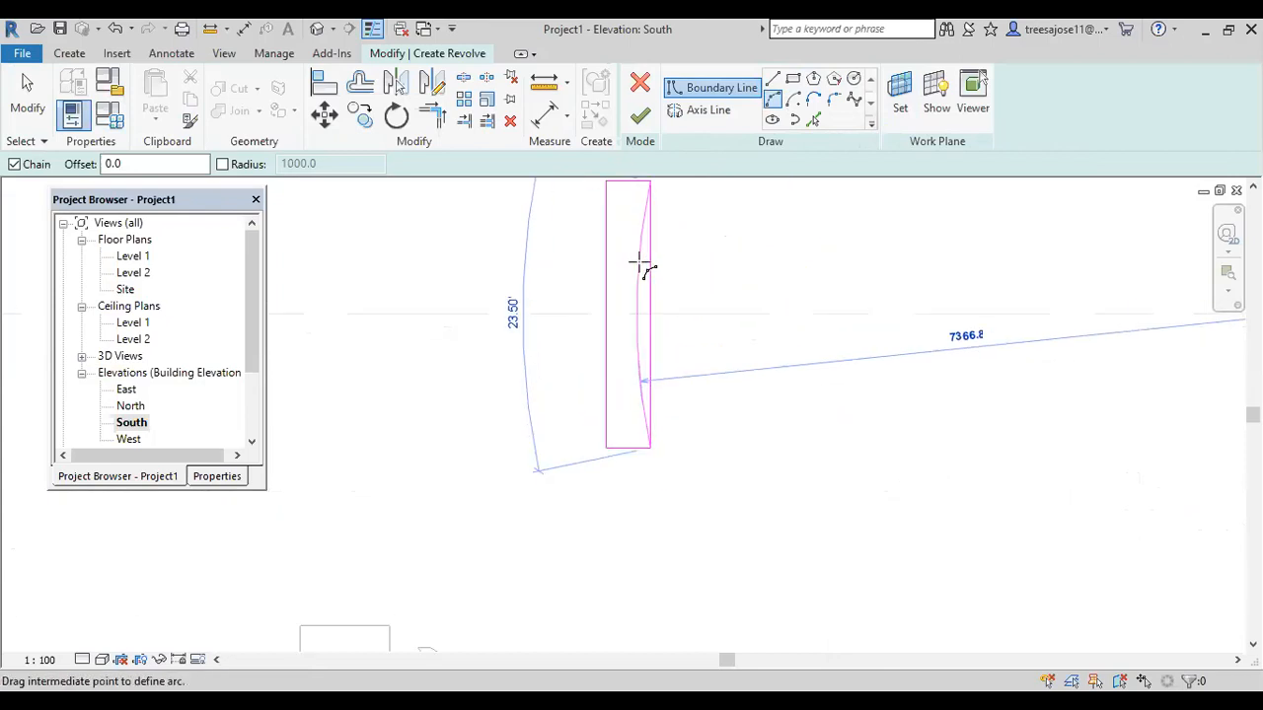
left_click(623, 337)
right_click(544, 314)
left_click(592, 326)
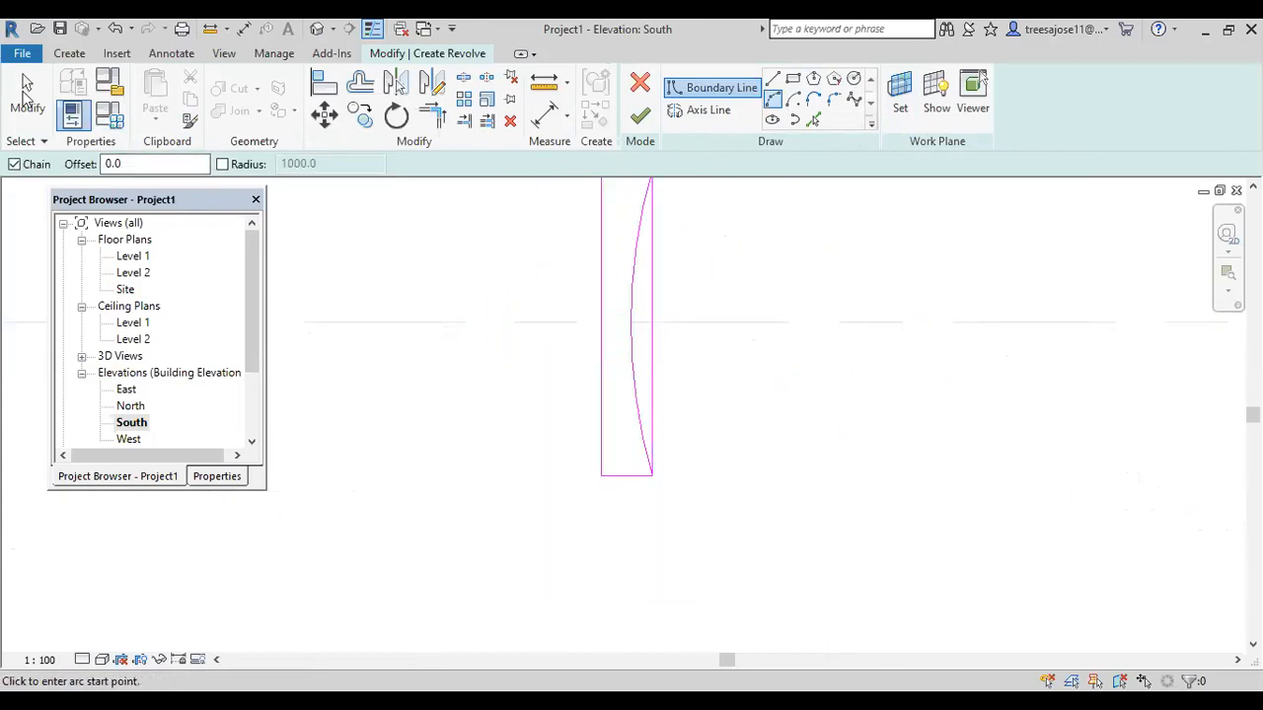
key("Escape")
left_click(653, 343)
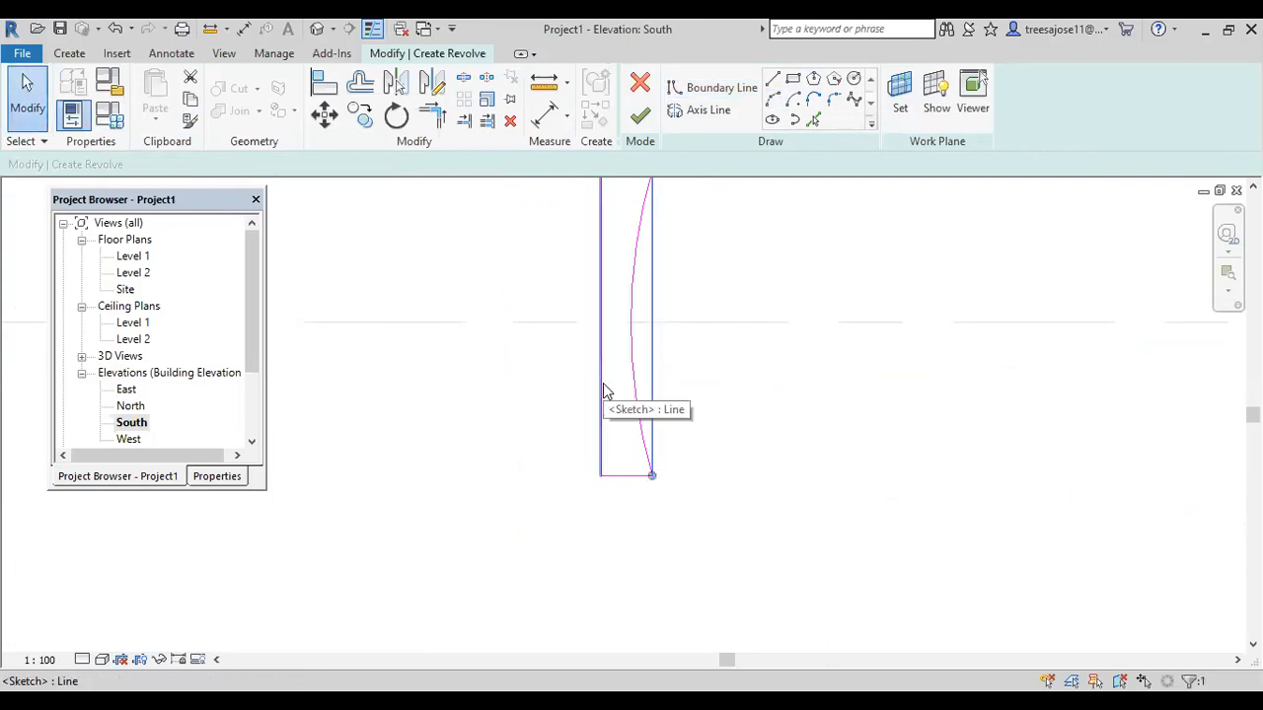
key("Delete")
Draw a small three-sided notch about 140 mm high on the inner side of the arc, just above the Level 2 line.
scroll(599, 462, "down", 1)
scroll(636, 246, "up", 2)
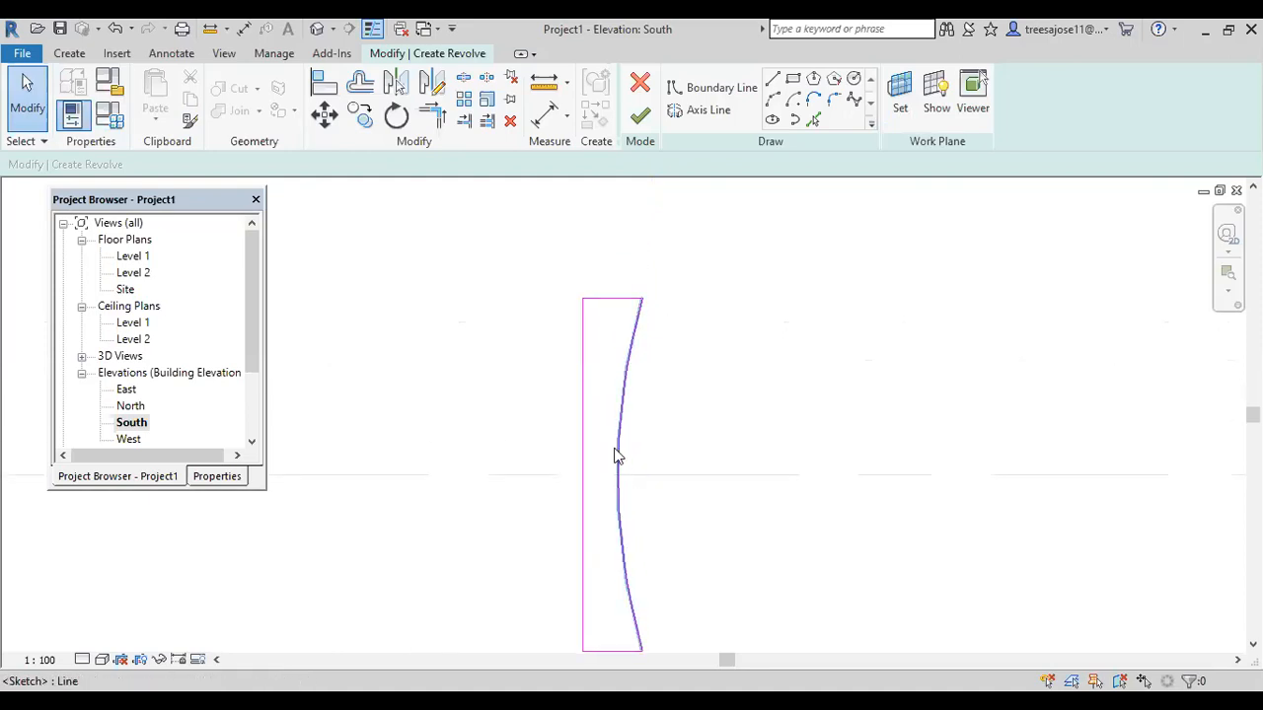
left_click(771, 79)
scroll(615, 412, "up", 1)
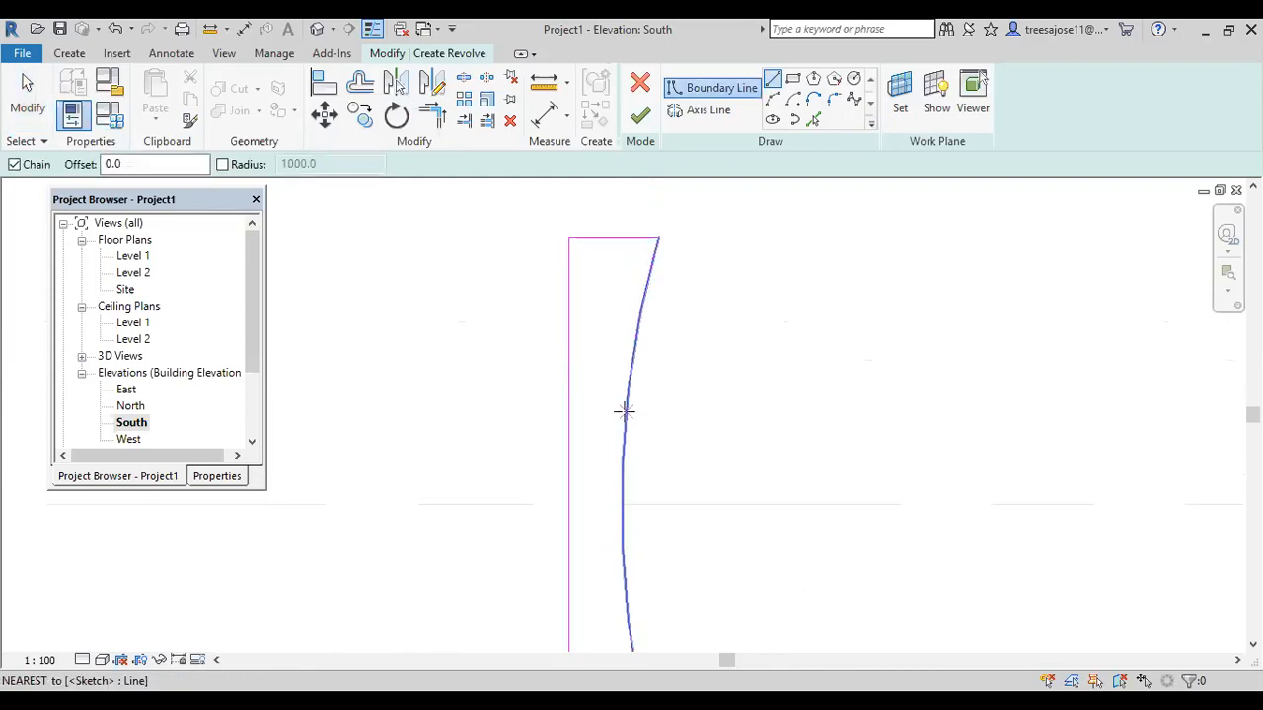
scroll(616, 413, "up", 1)
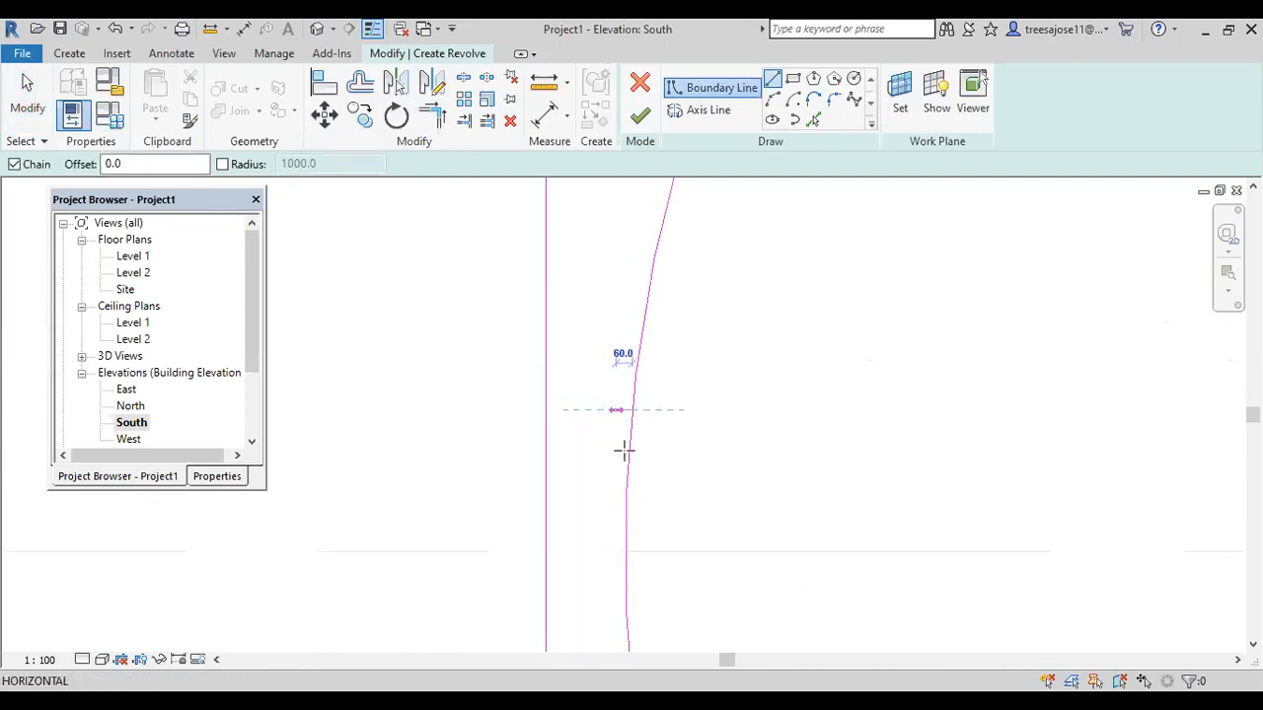
left_click(611, 449)
scroll(627, 449, "up", 1)
left_click(629, 447)
right_click(746, 399)
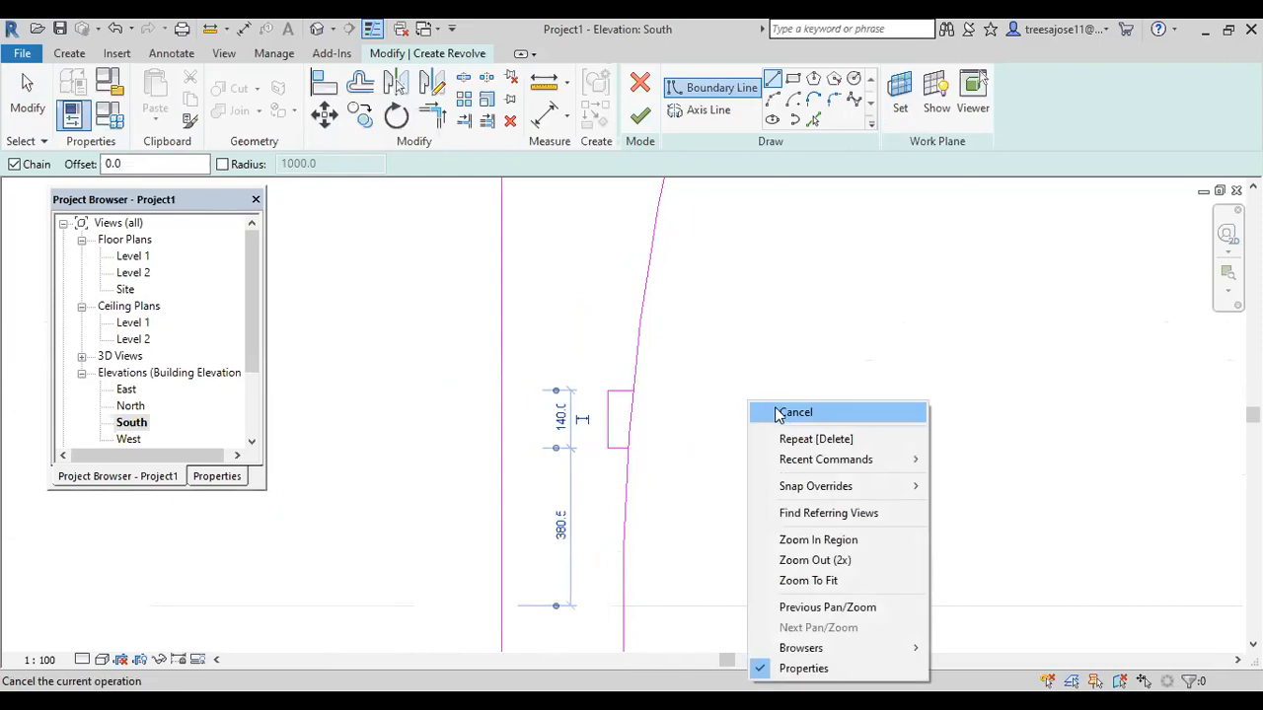
left_click(775, 412)
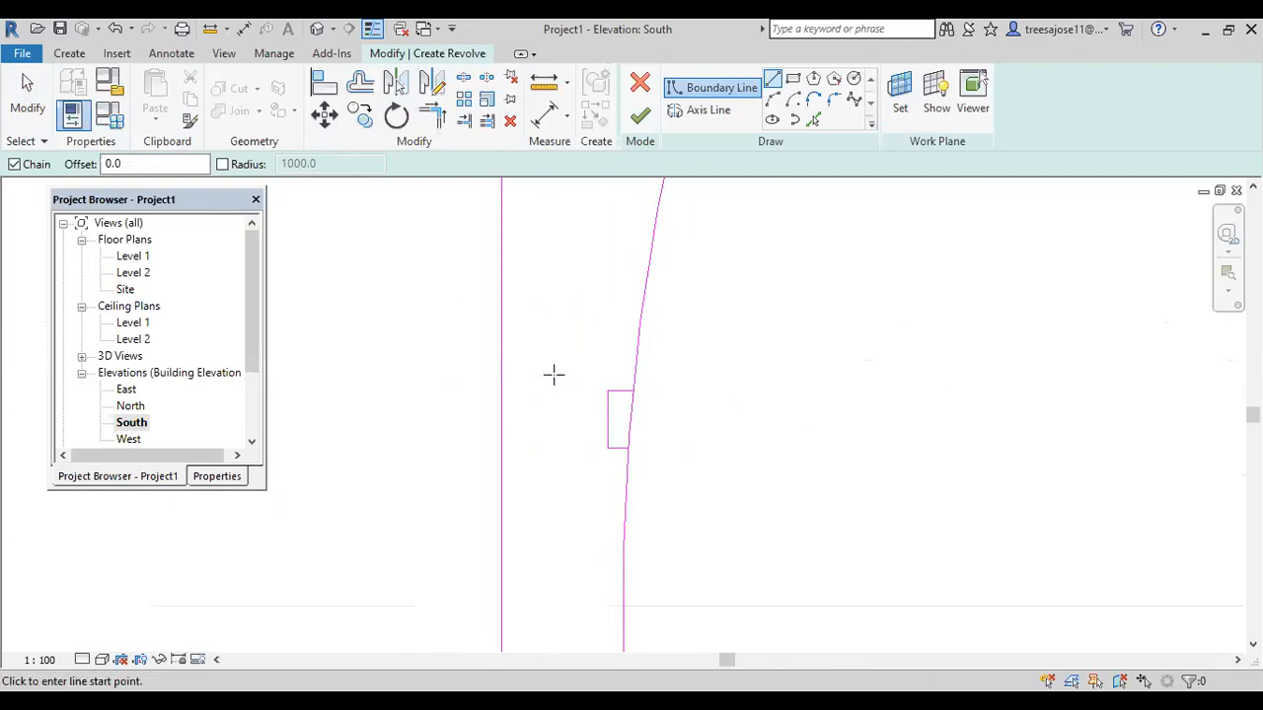
Split the arc at the notch and trim both arc pieces to the notch's horizontal lines.
key("s")
key("l")
left_click(630, 419)
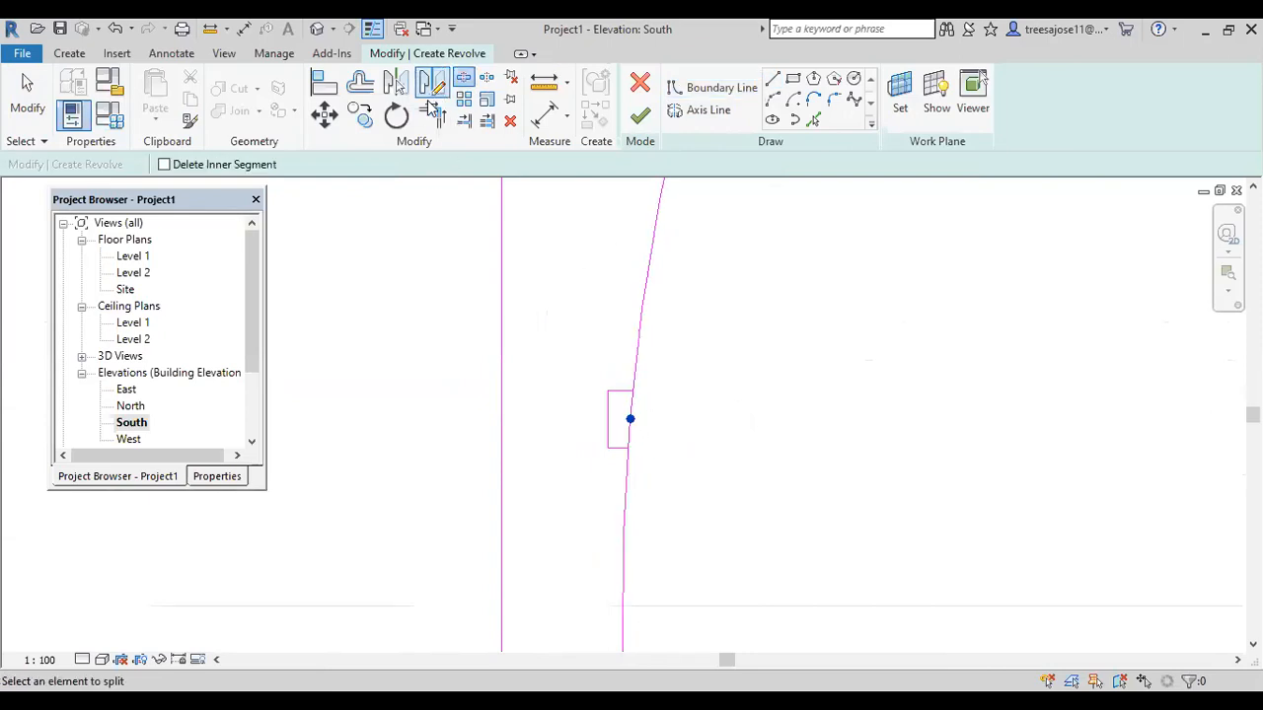
key("t")
key("r")
left_click(637, 377)
left_click(617, 392)
left_click(627, 472)
left_click(614, 449)
Delete the horizontal line at the bottom of the profile.
scroll(572, 395, "down", 5)
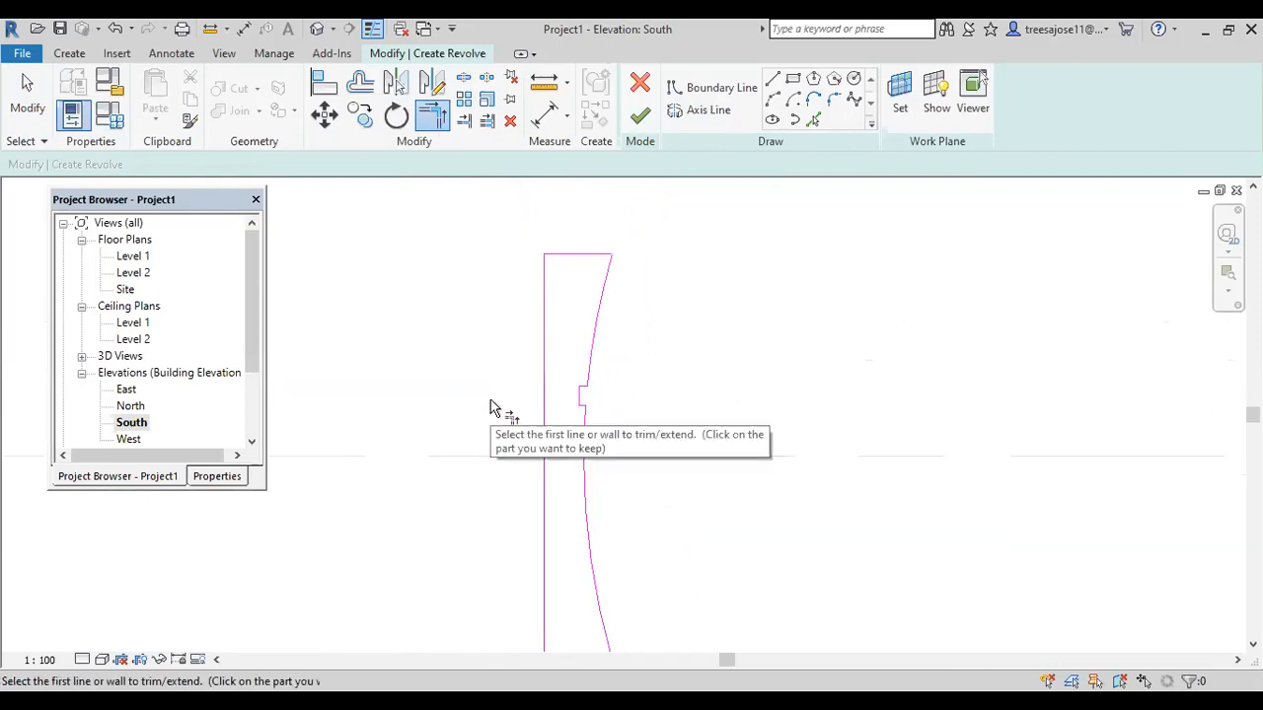
scroll(535, 325, "down", 3)
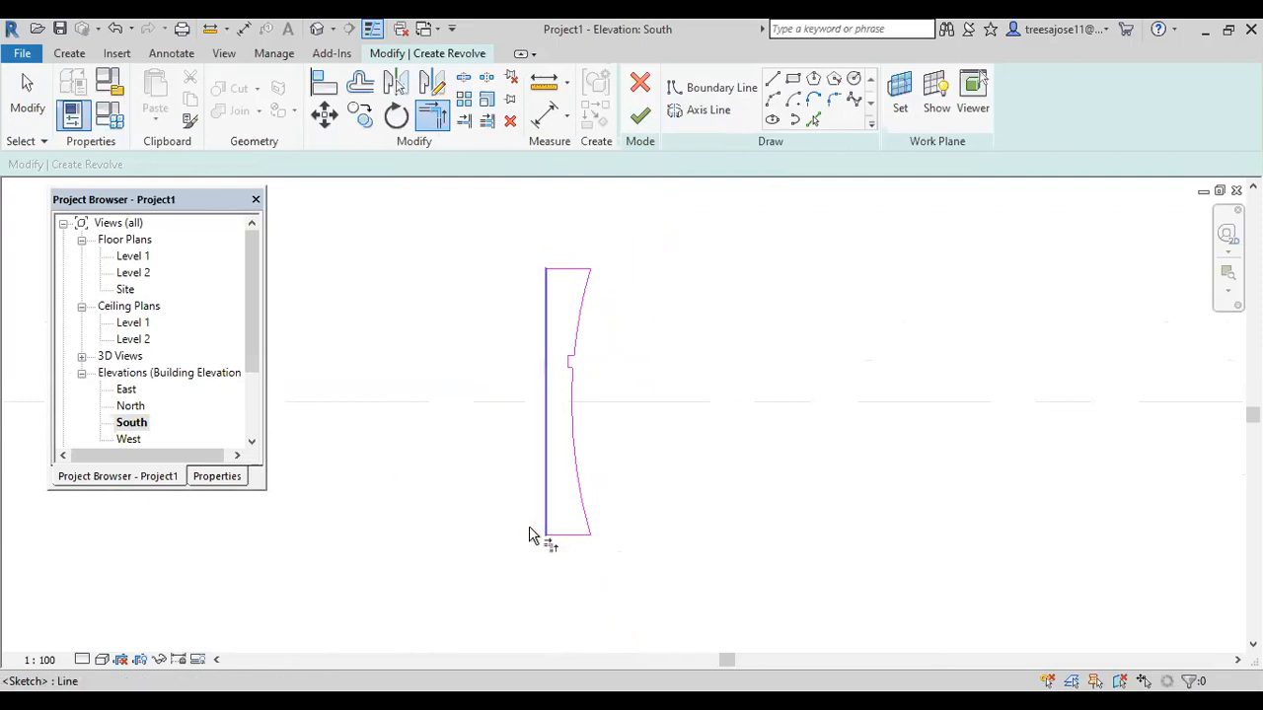
left_click(580, 537)
key("Escape")
key("Escape")
key("d")
key("e")
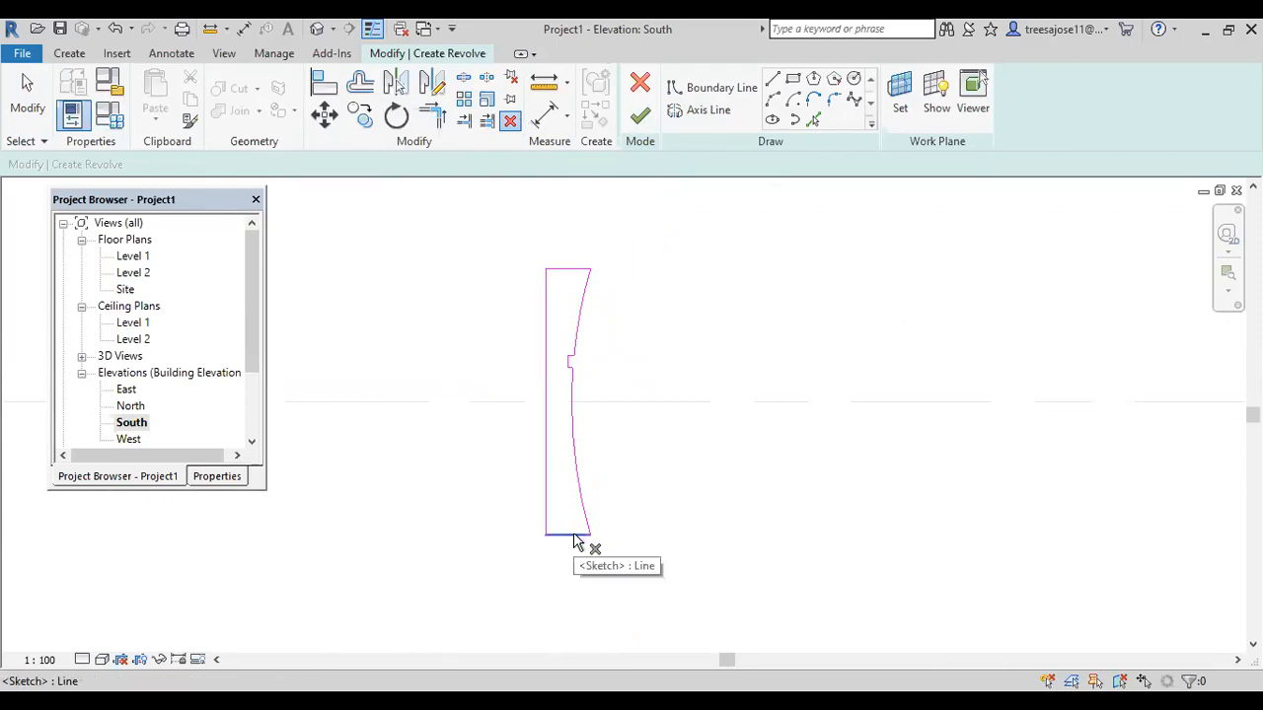
left_click(578, 535)
key("Escape")
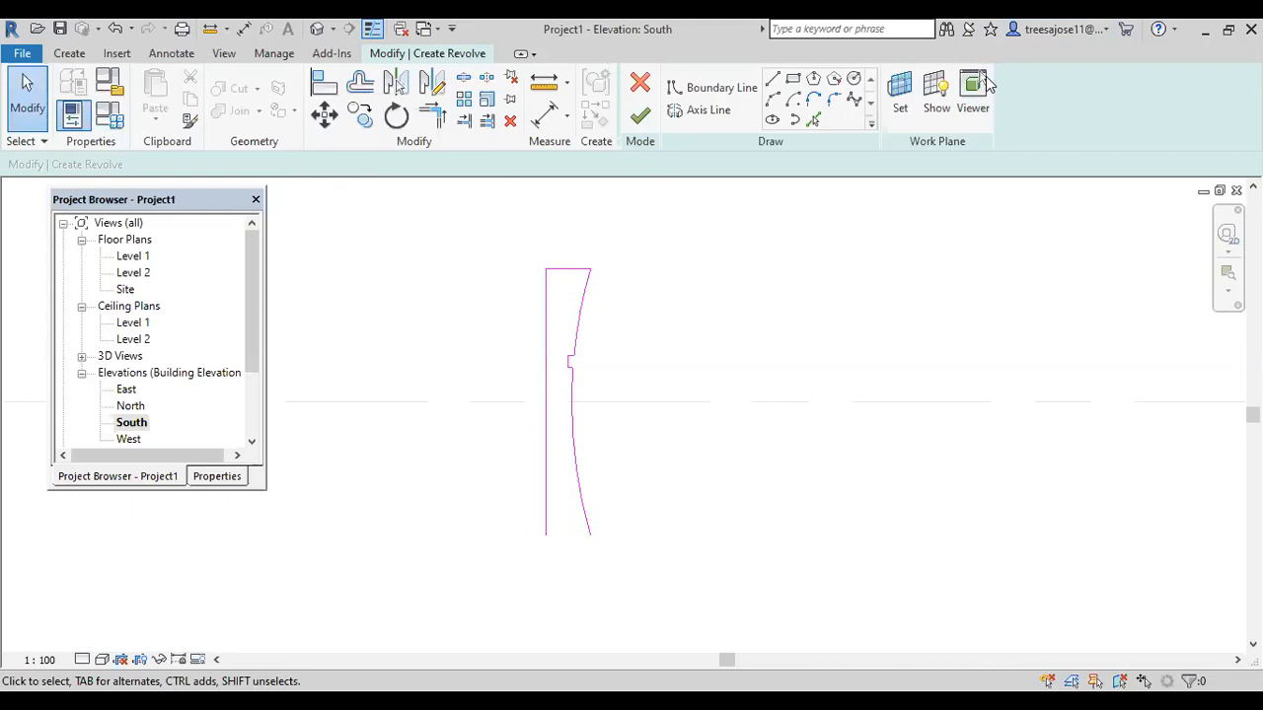
Draw a stepped base from the arc's lower end: outward, down, and back 700 mm to below the left vertical edge.
key("l")
key("i")
scroll(609, 534, "up", 2)
left_click(609, 533)
left_click(606, 562)
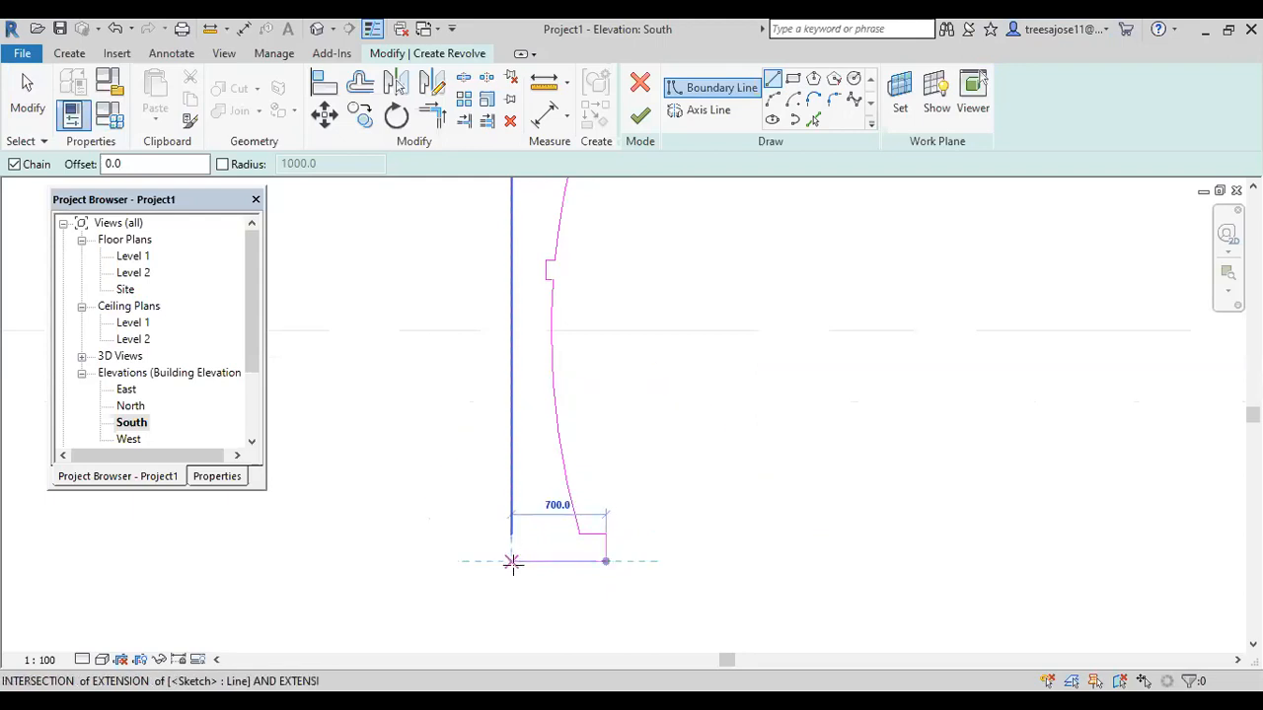
left_click(512, 562)
right_click(544, 543)
left_click(614, 278)
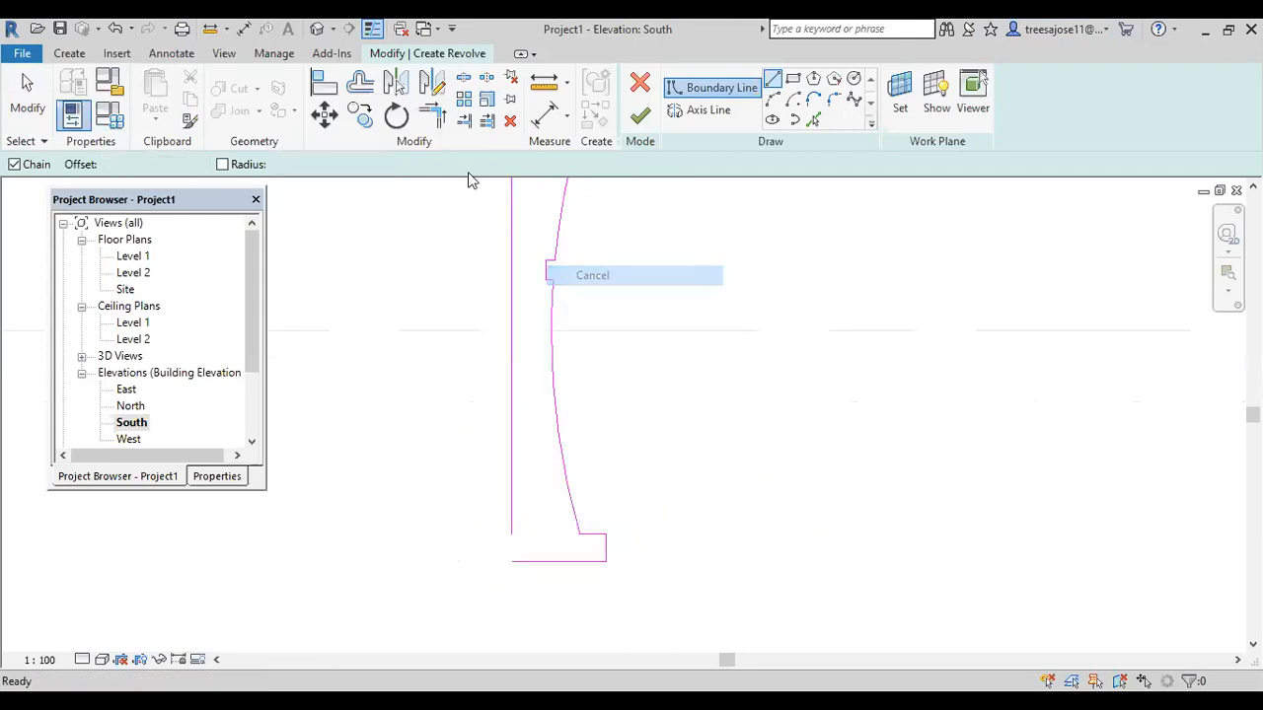
Trim the left vertical edge and the base line into a closed corner.
left_click(433, 117)
left_click(512, 530)
left_click(520, 563)
scroll(705, 465, "down", 1)
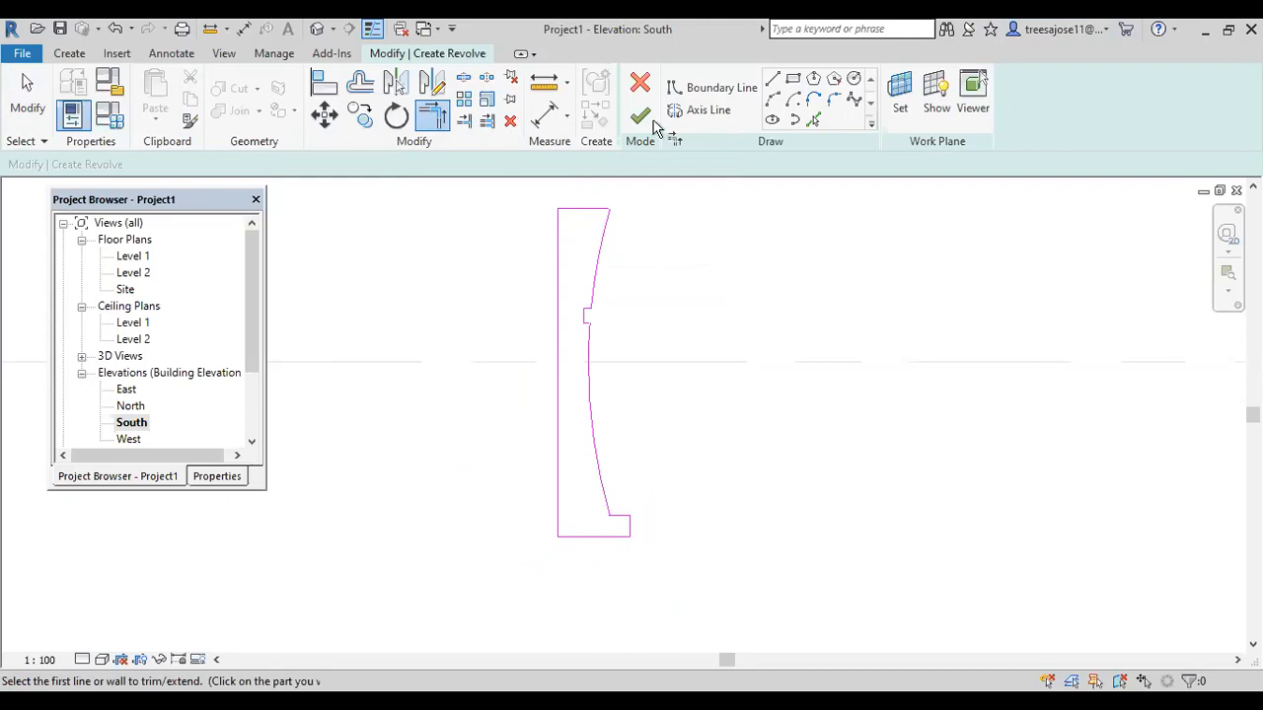
Draw a vertical axis line about 6900 mm long along the profile's left edge, starting from its top corner.
scroll(606, 223, "up", 1)
scroll(606, 223, "up", 3)
left_click(702, 110)
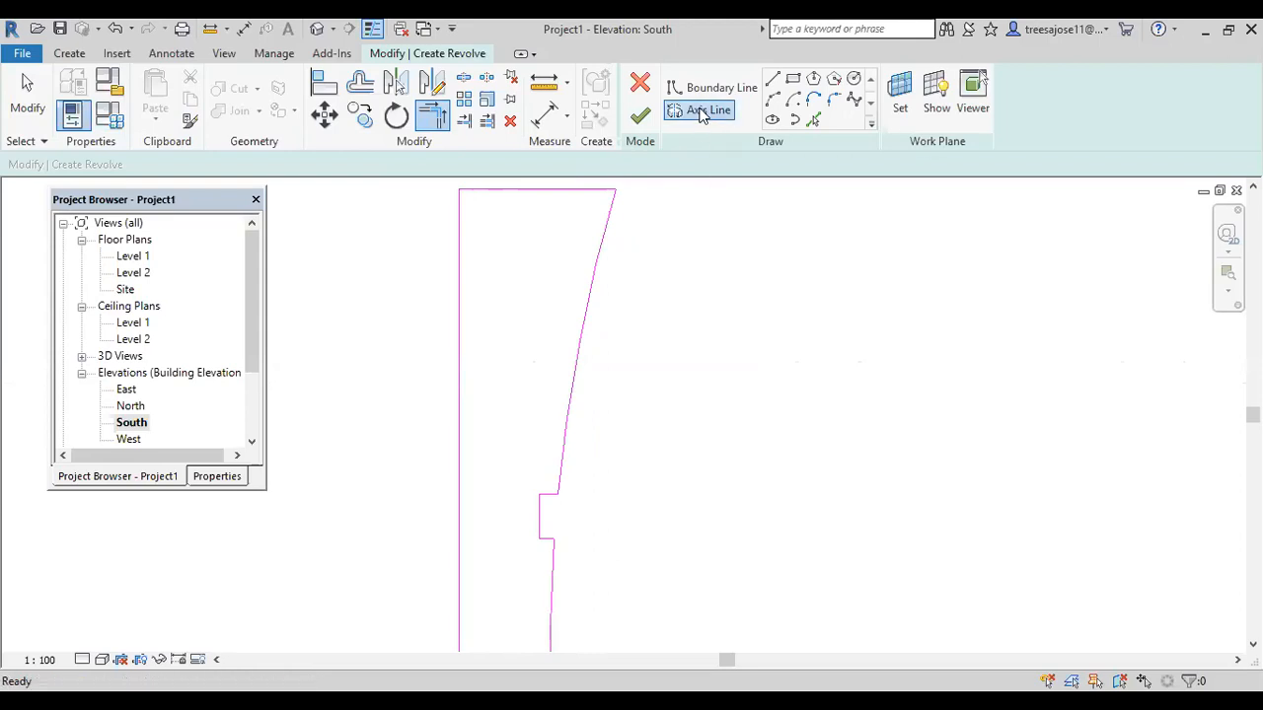
scroll(671, 225, "down", 1)
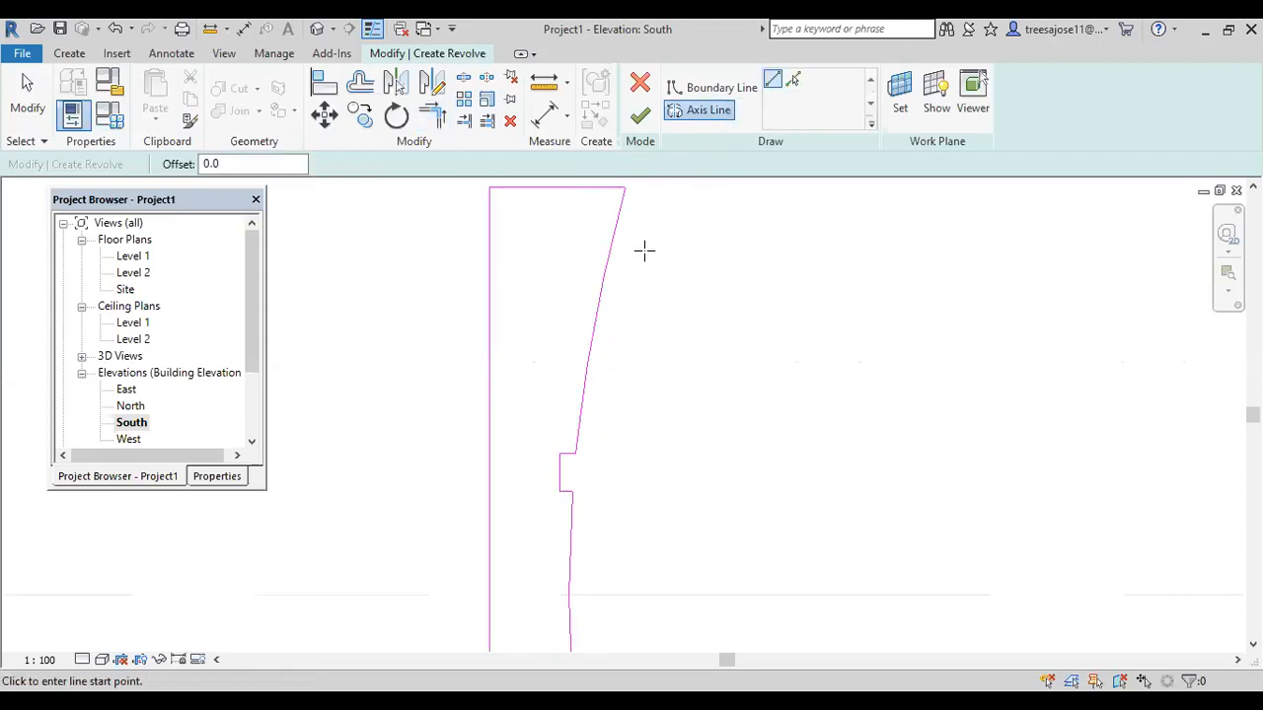
left_click(489, 187)
scroll(511, 187, "down", 3)
scroll(500, 519, "down", 3)
left_click(506, 562)
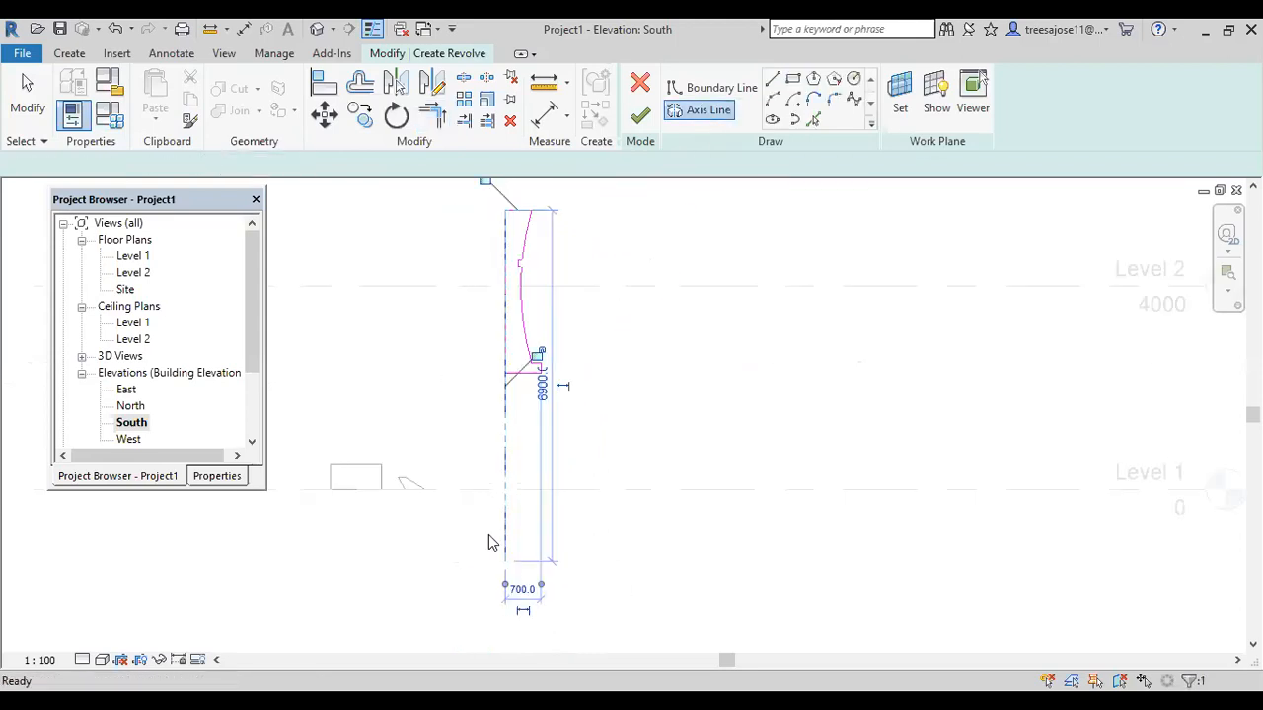
key("Escape")
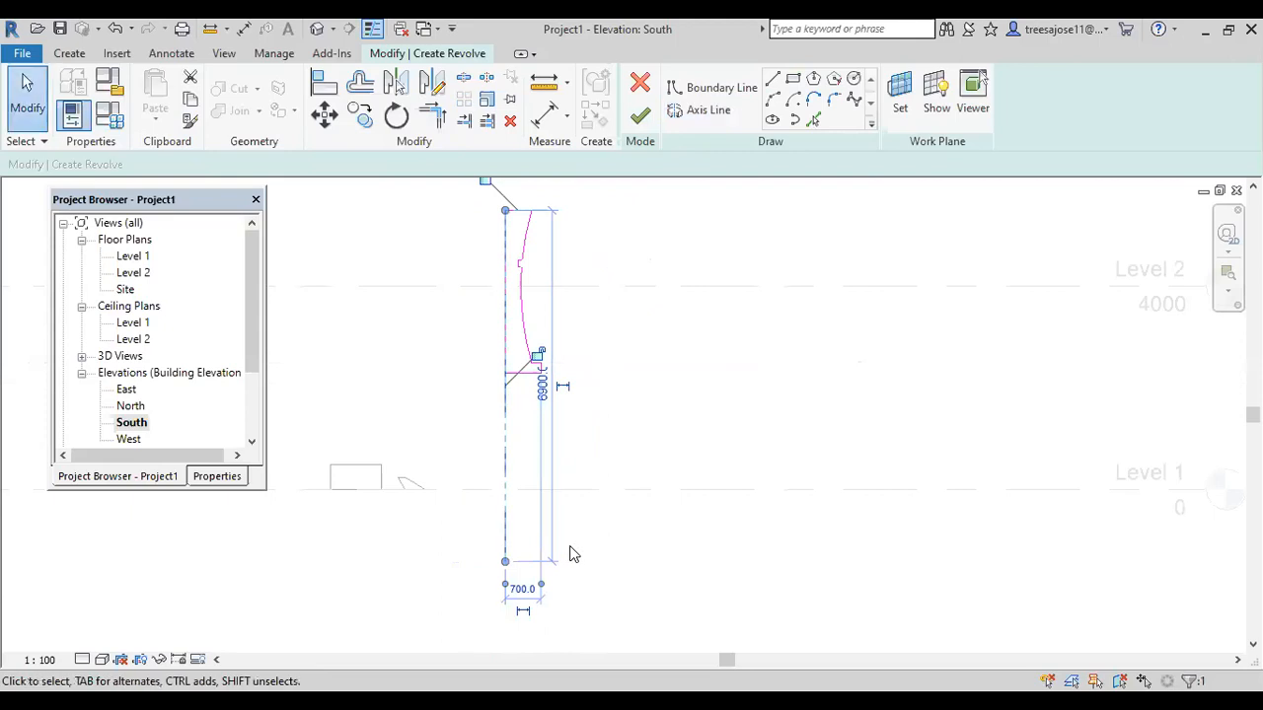
Finish the revolve and its in-place model, and display the result in the default 3D view.
left_click(642, 117)
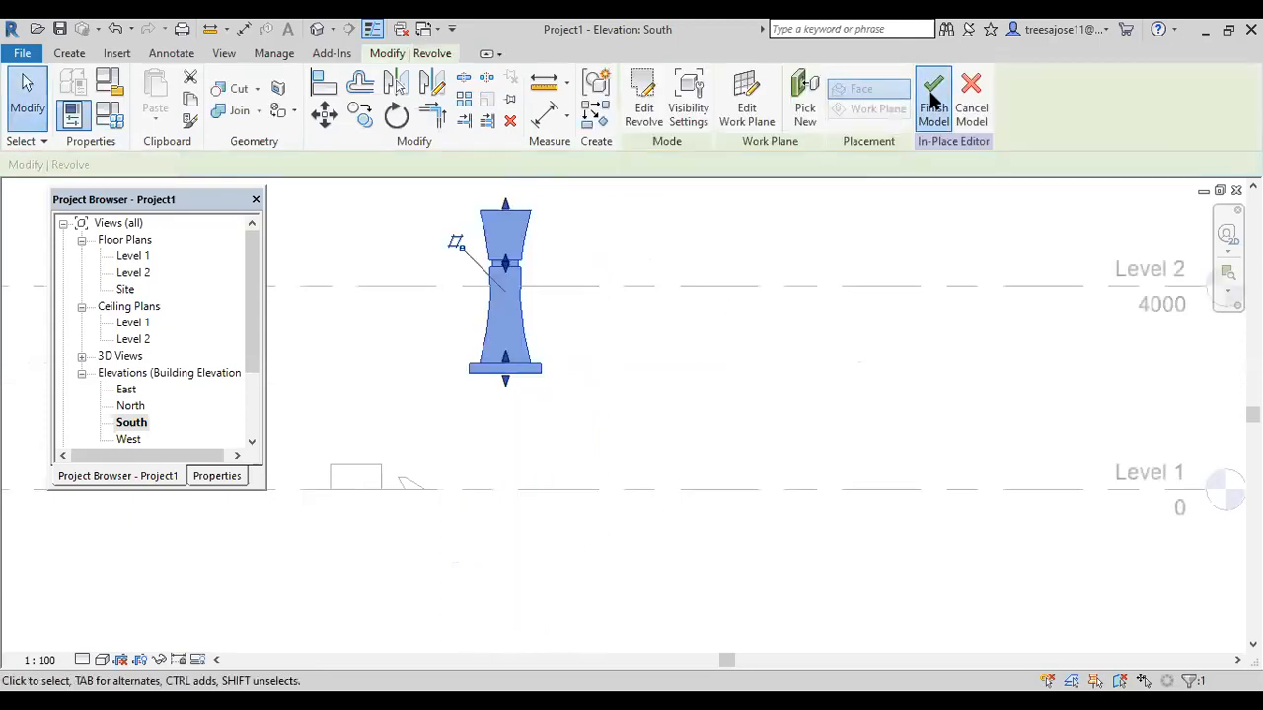
left_click(932, 99)
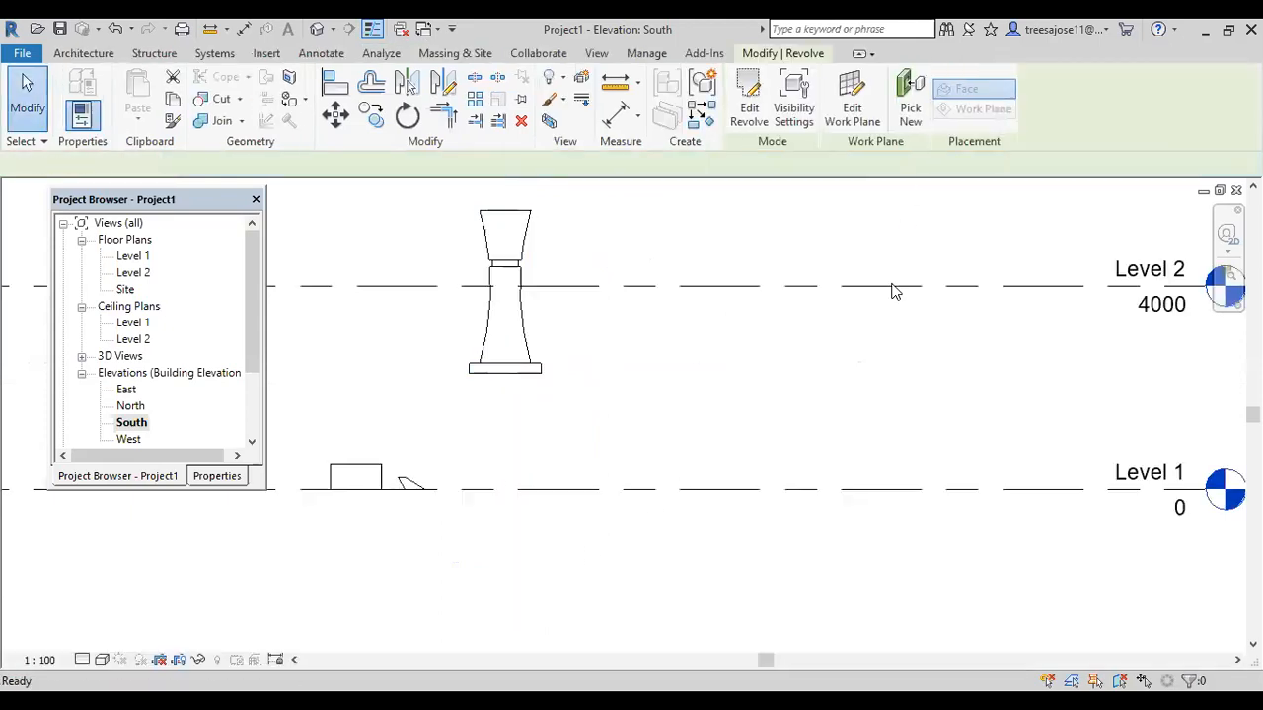
left_click(318, 28)
scroll(625, 358, "down", 3)
scroll(649, 348, "up", 1)
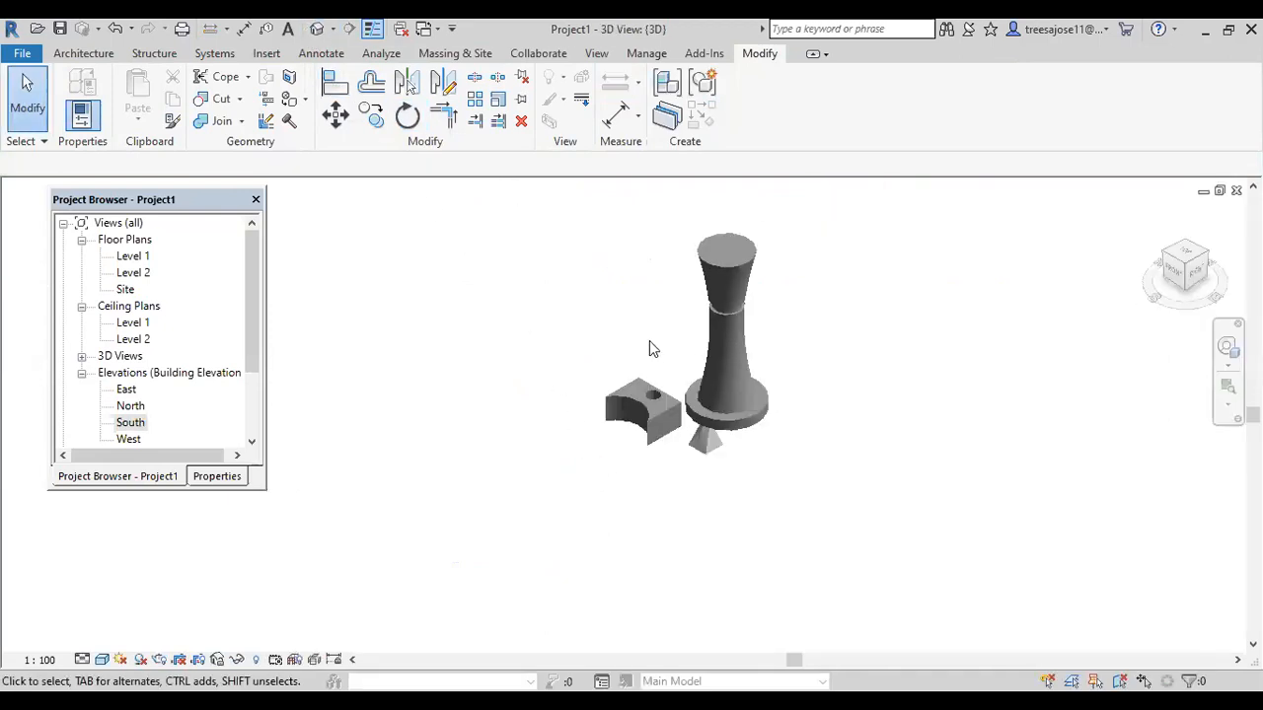
scroll(750, 395, "up", 2)
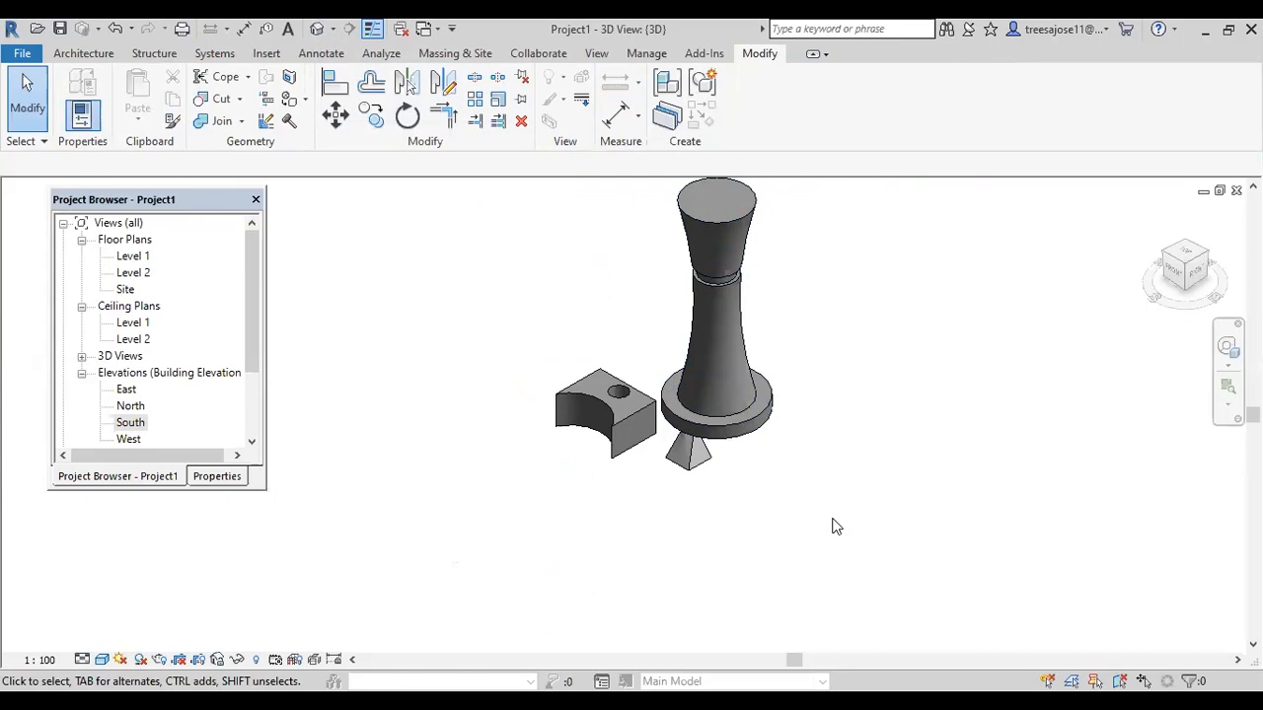
scroll(632, 326, "down", 1)
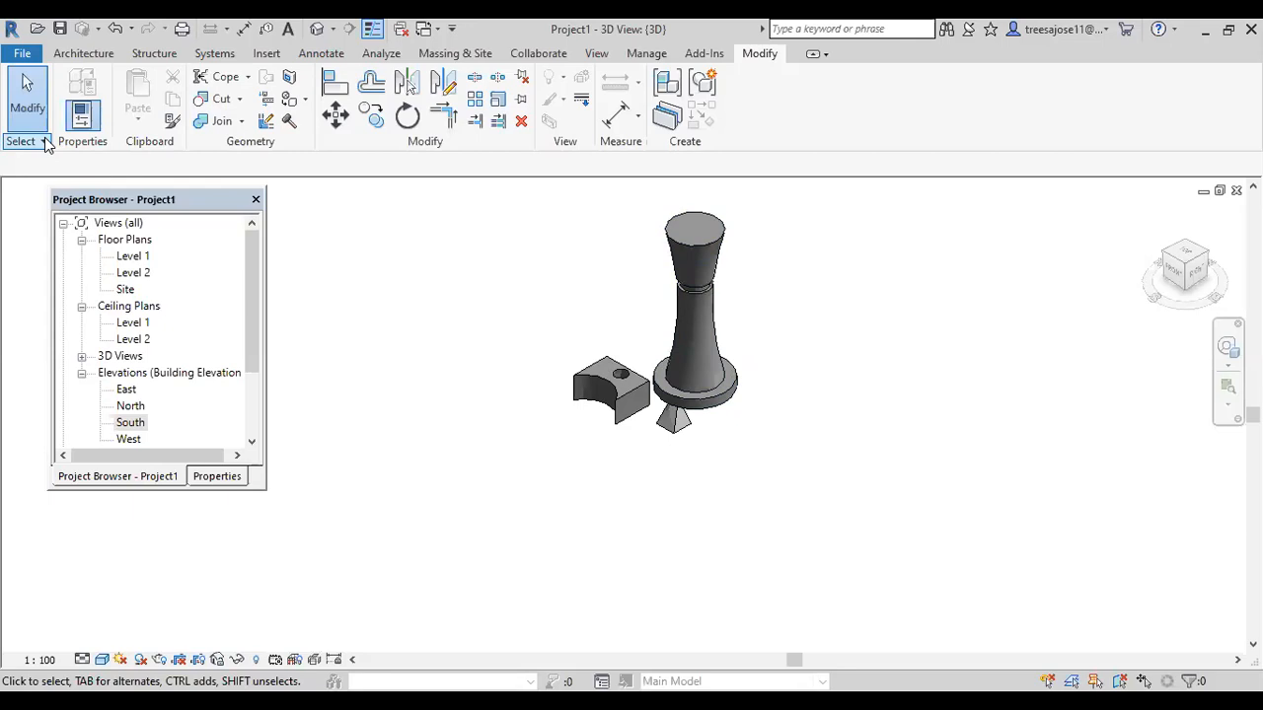
left_click(85, 55)
left_click(212, 117)
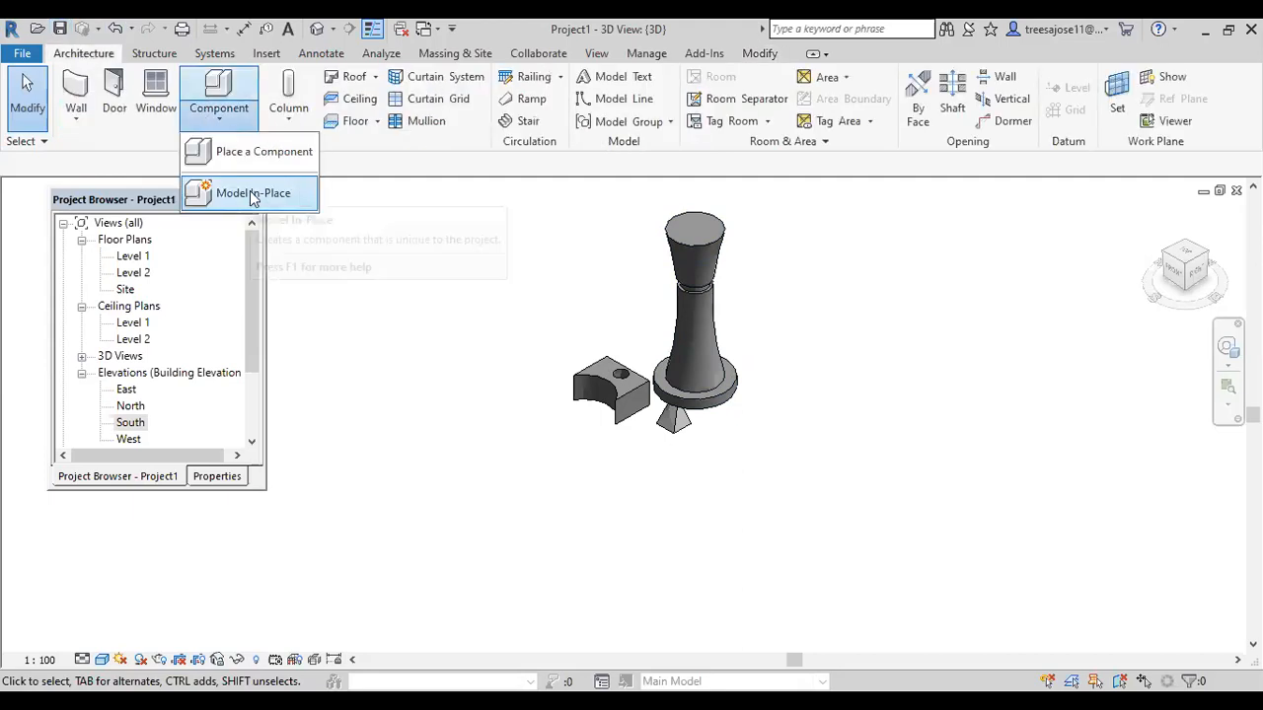
left_click(252, 194)
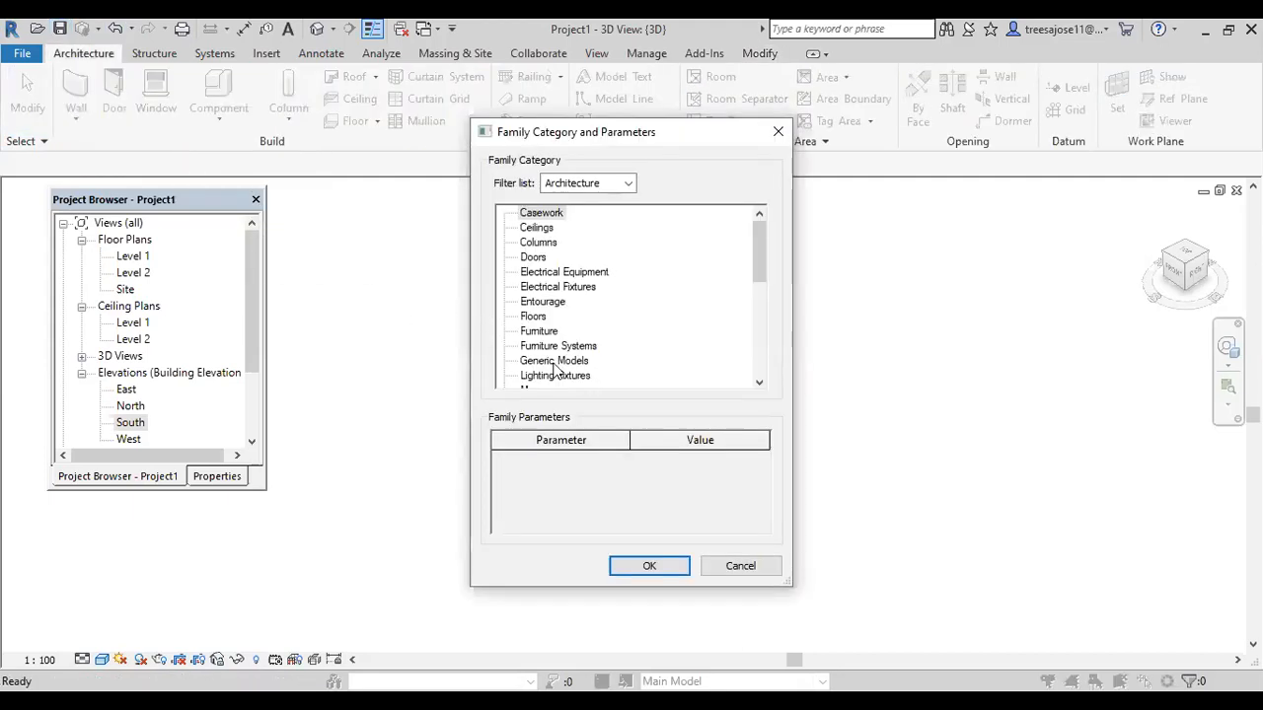
left_click(554, 362)
left_click(664, 570)
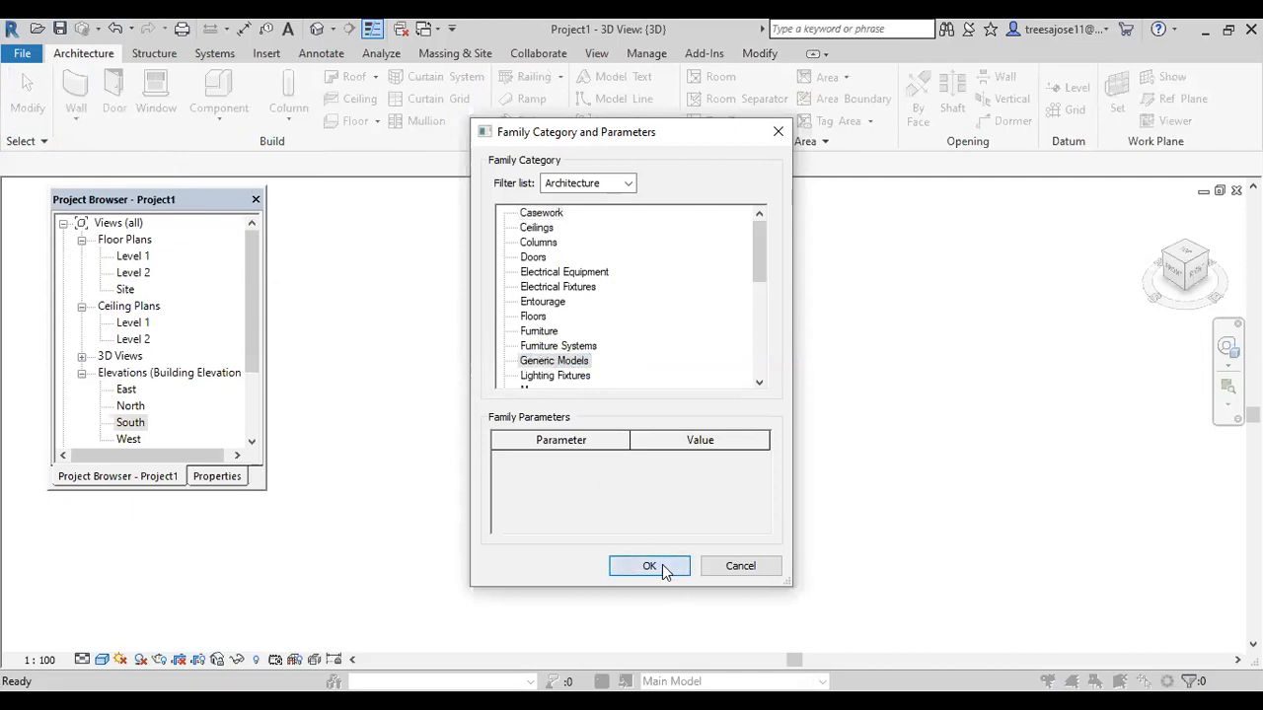
left_click(631, 397)
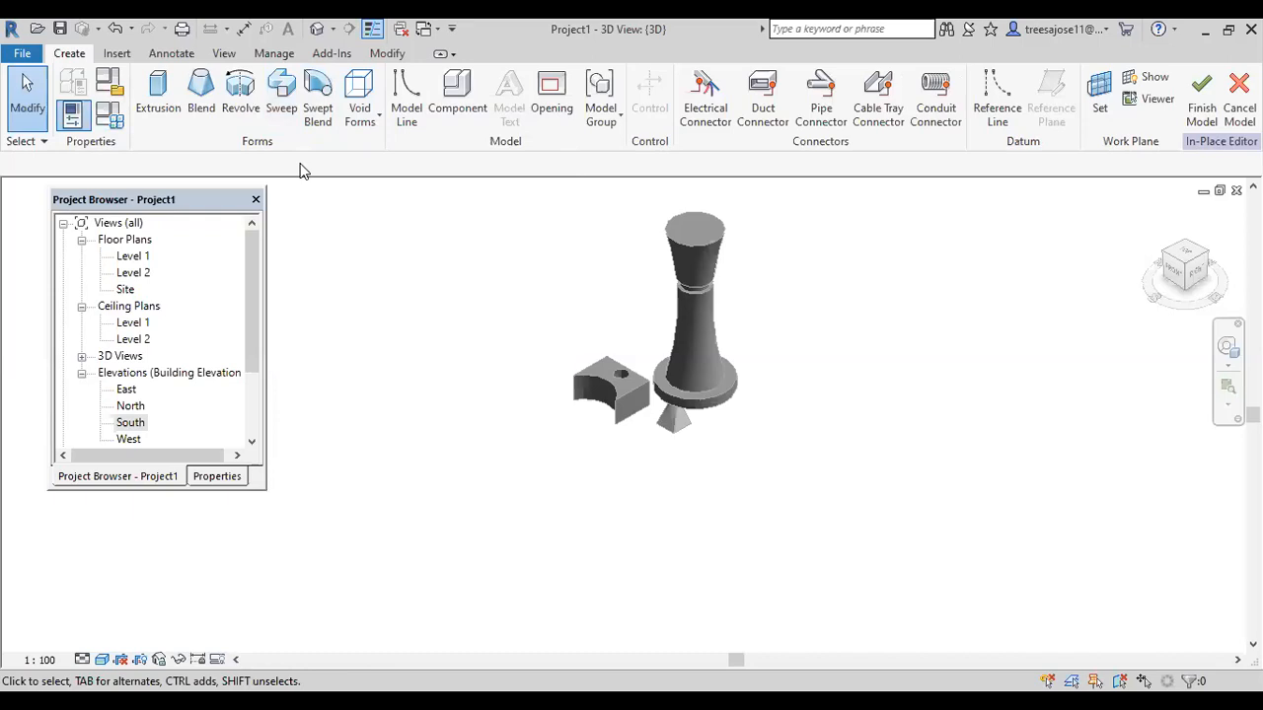
left_click_drag(525, 199, 762, 451)
left_click(1201, 98)
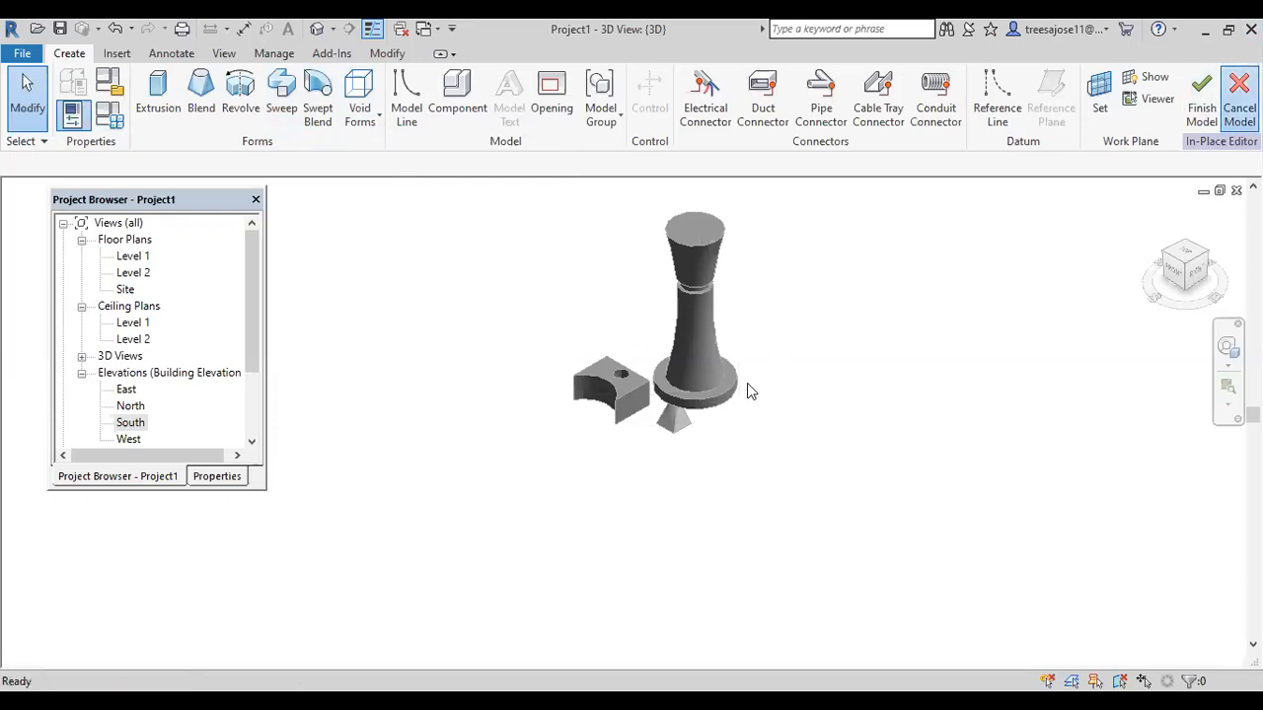
Delete all three in-place generic models and open the South elevation.
left_click_drag(777, 441, 582, 341)
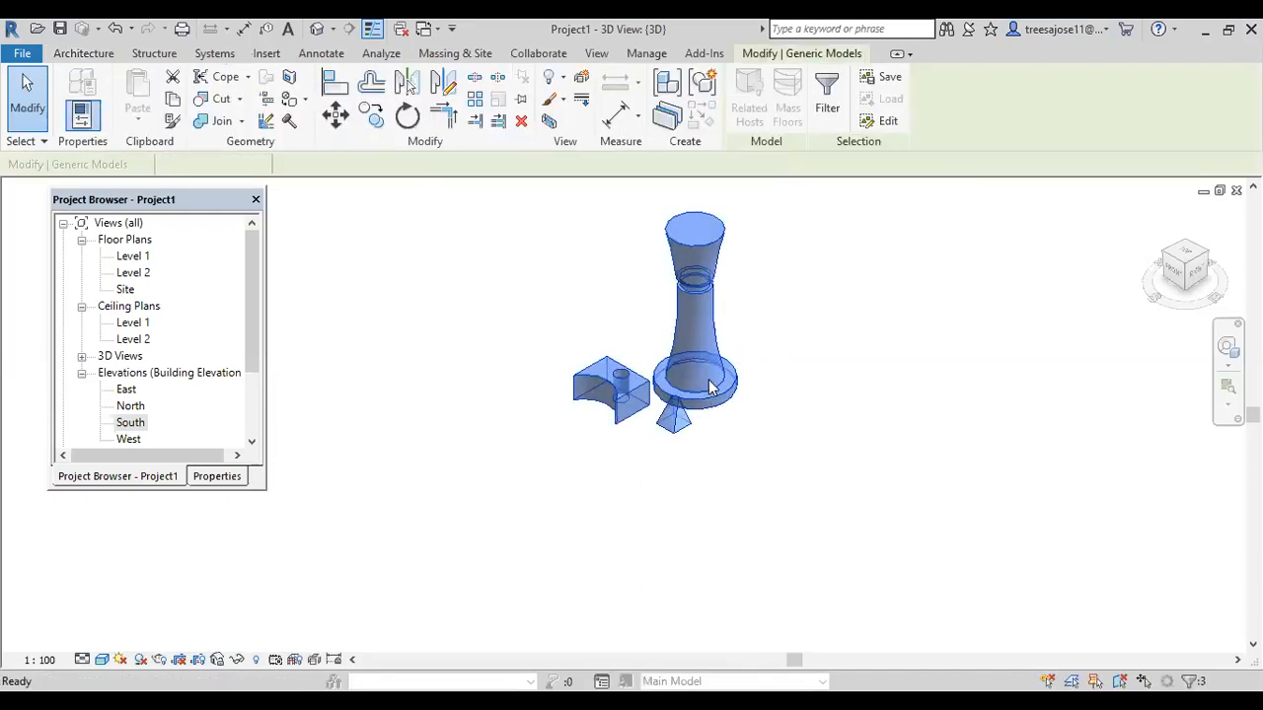
key("Delete")
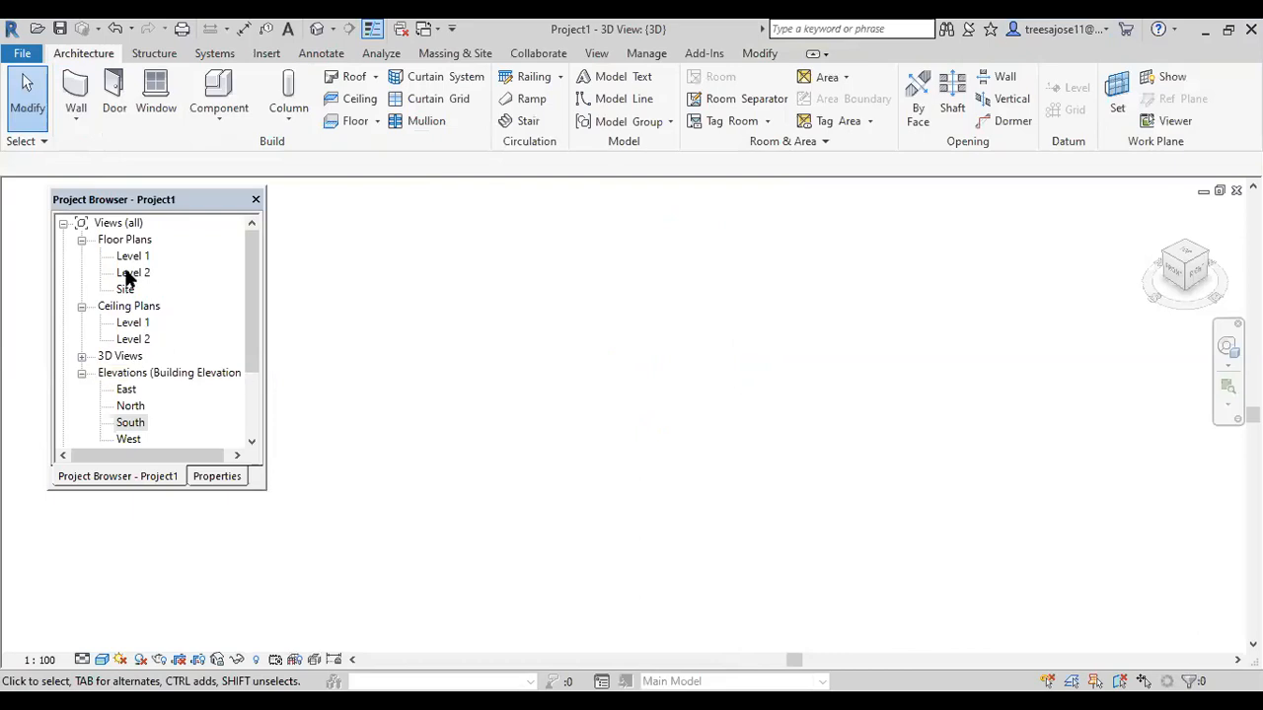
left_click(130, 423)
double_click(131, 424)
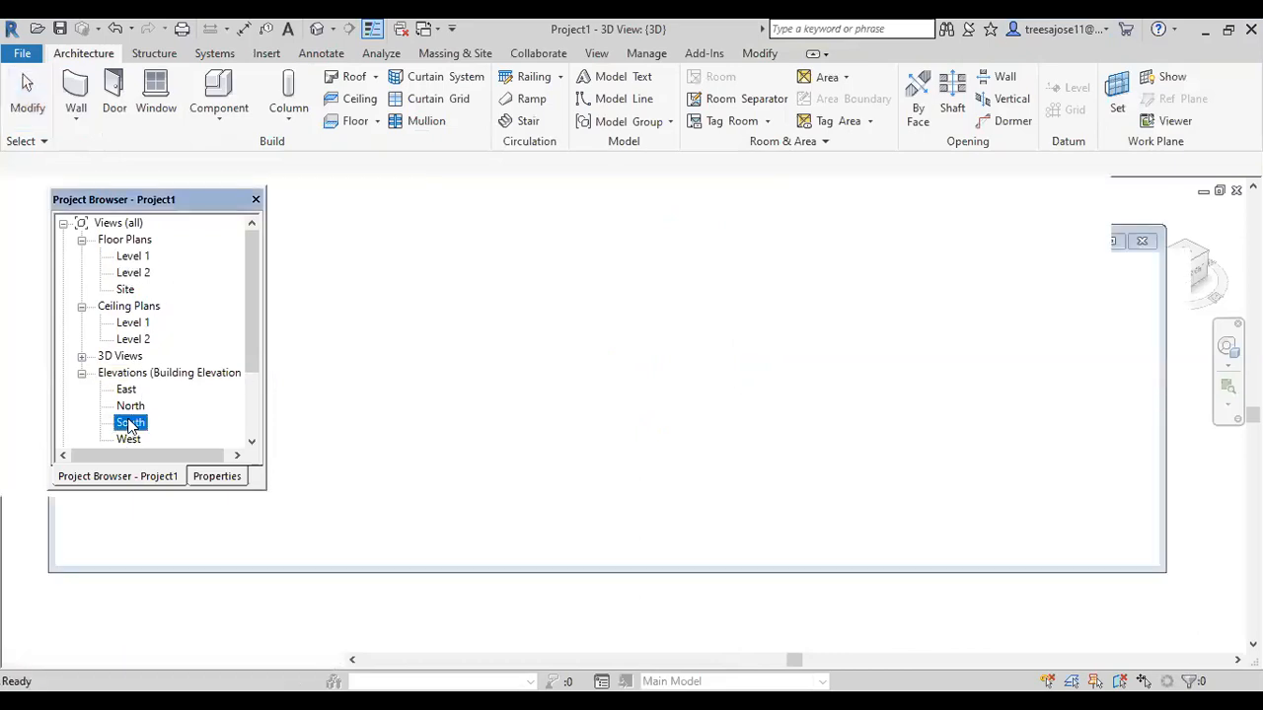
Set the project's length units to centimeters.
key("u")
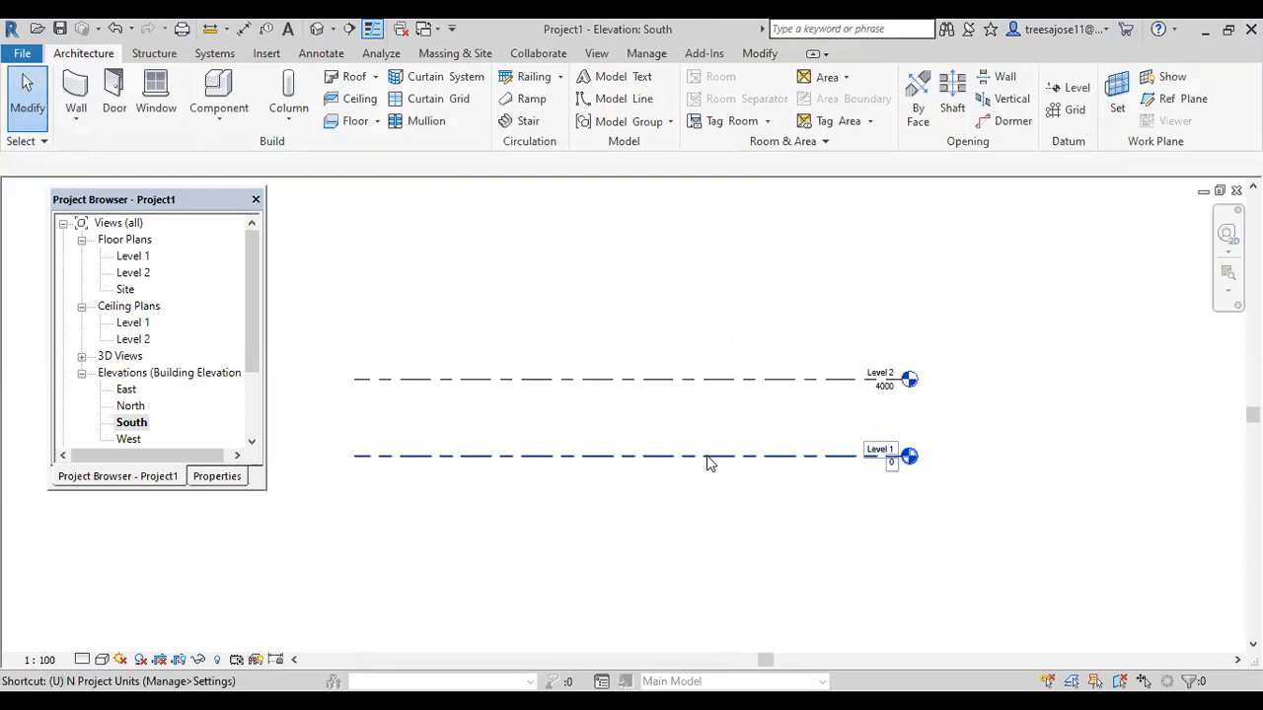
key("n")
left_click(735, 230)
left_click(667, 261)
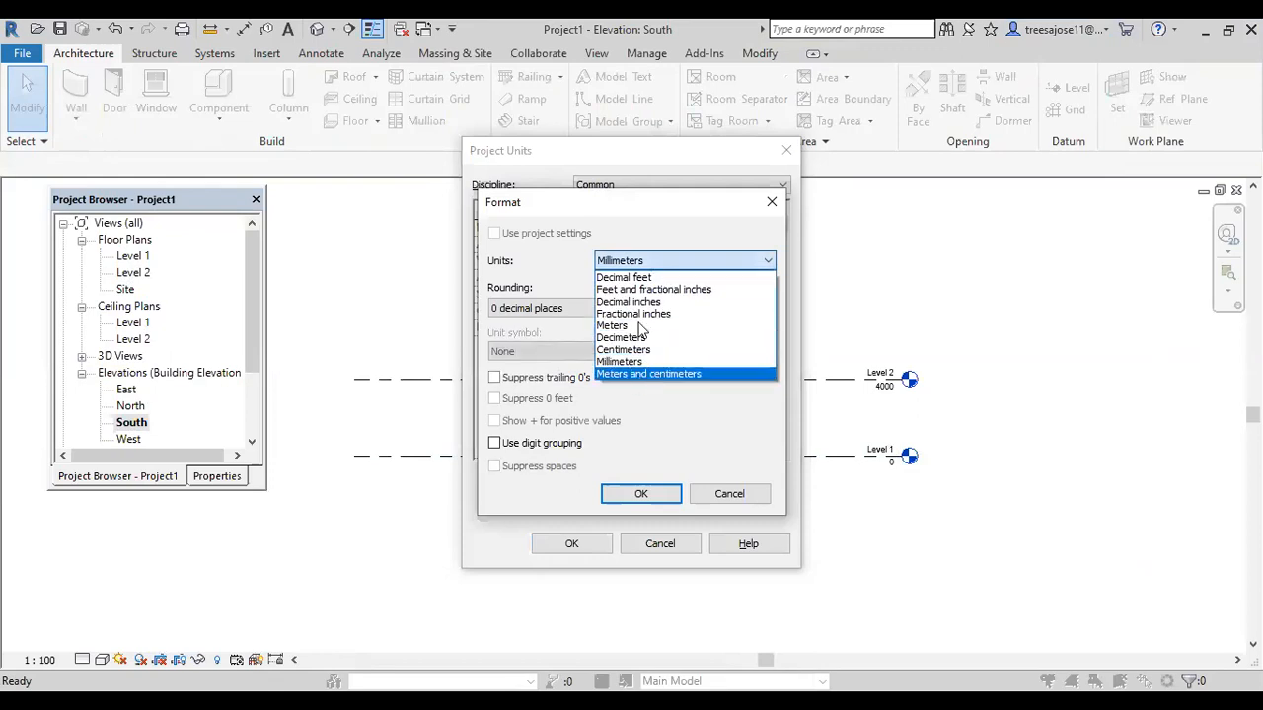
left_click(651, 350)
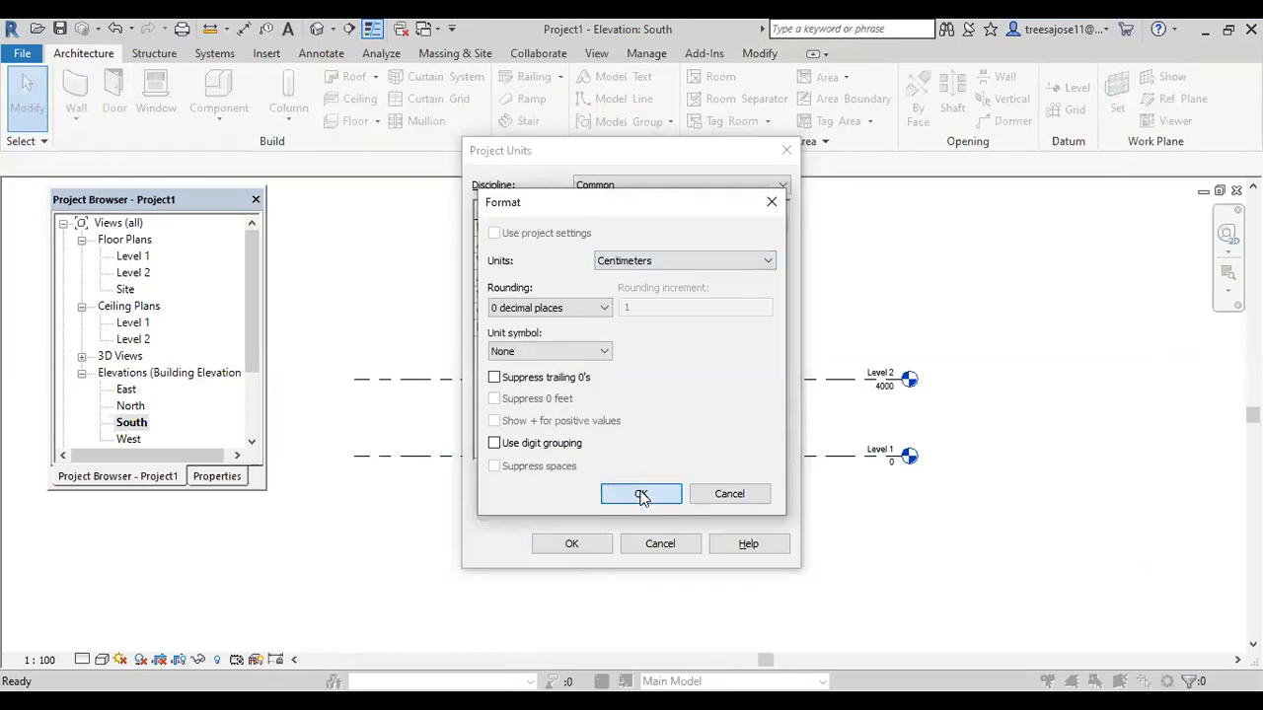
left_click(641, 495)
key("Return")
Set the height of Level 2 above Level 1 to 45 cm.
left_click(564, 380)
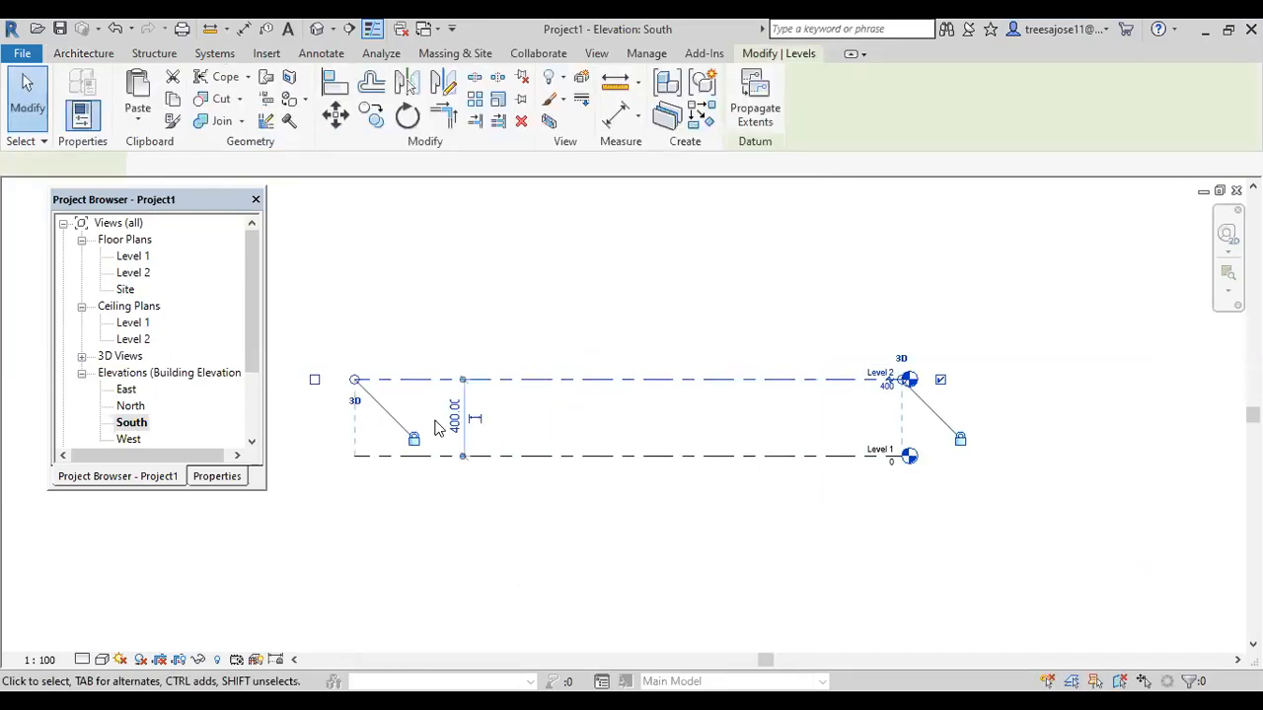
left_click(454, 419)
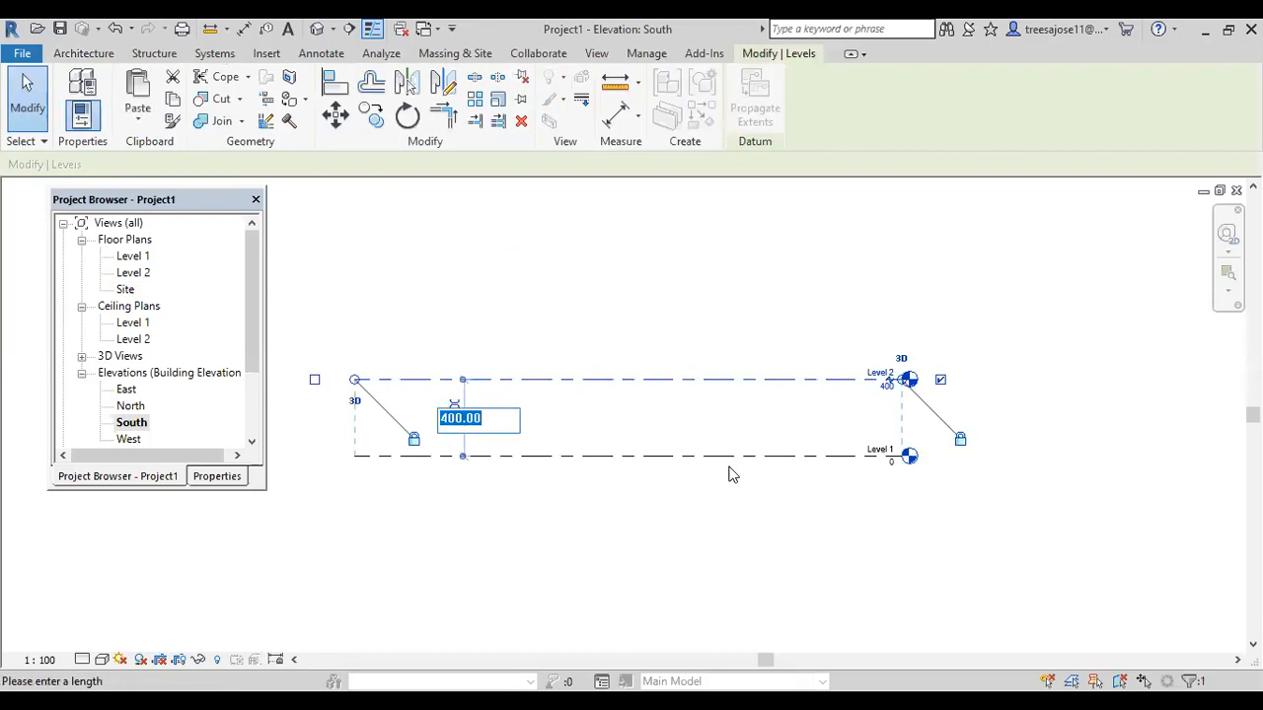
type("45")
key("Return")
key("Escape")
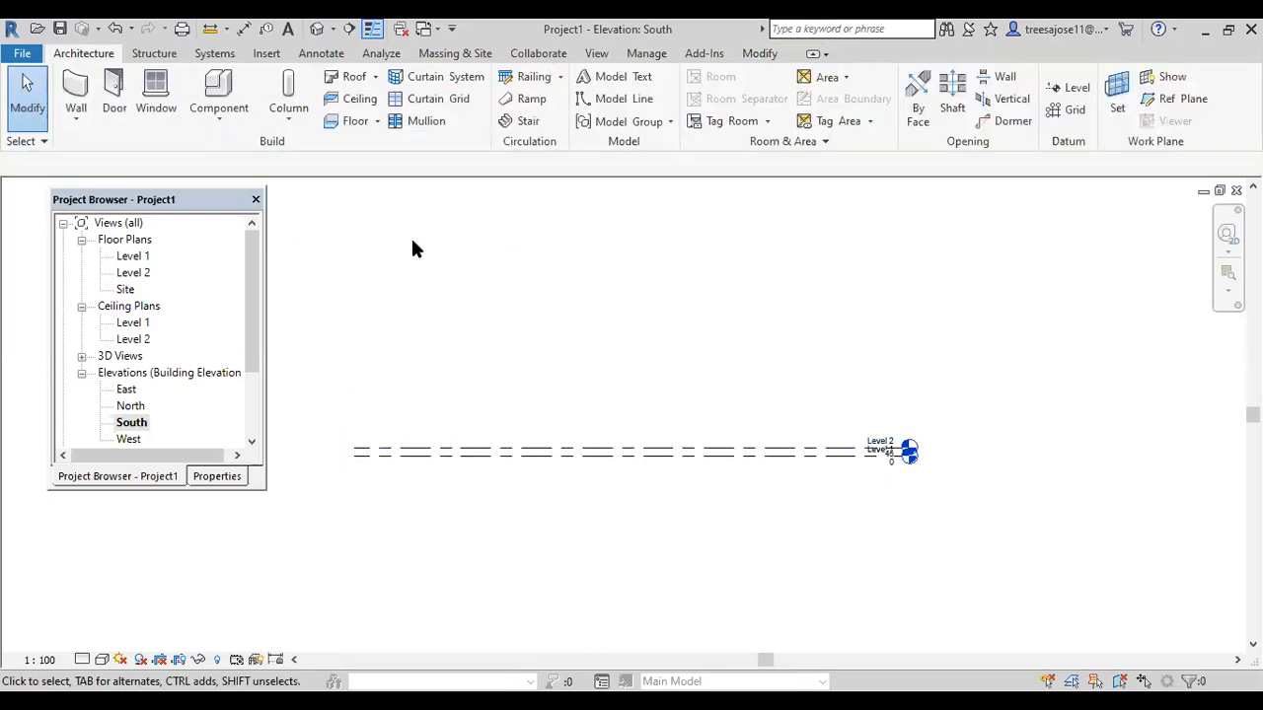
Add a new level offset 300 cm above Level 2 by picking the Level 2 line.
left_click(1081, 89)
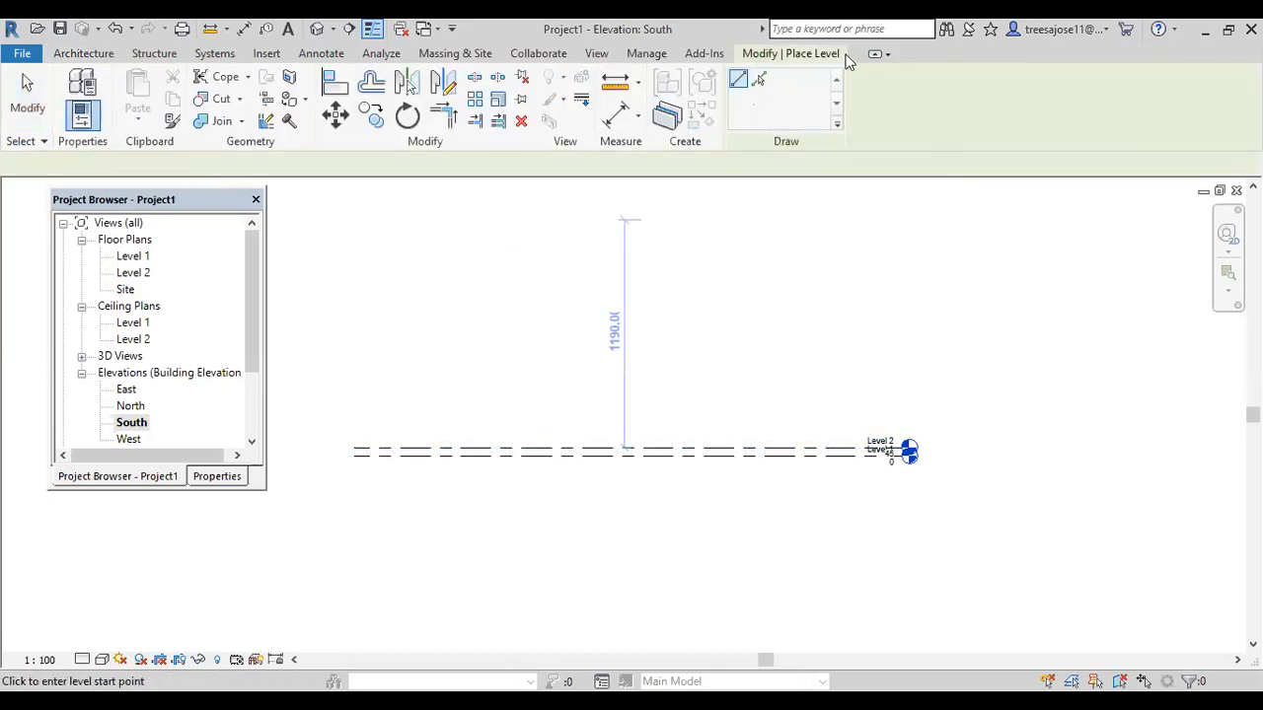
left_click(762, 81)
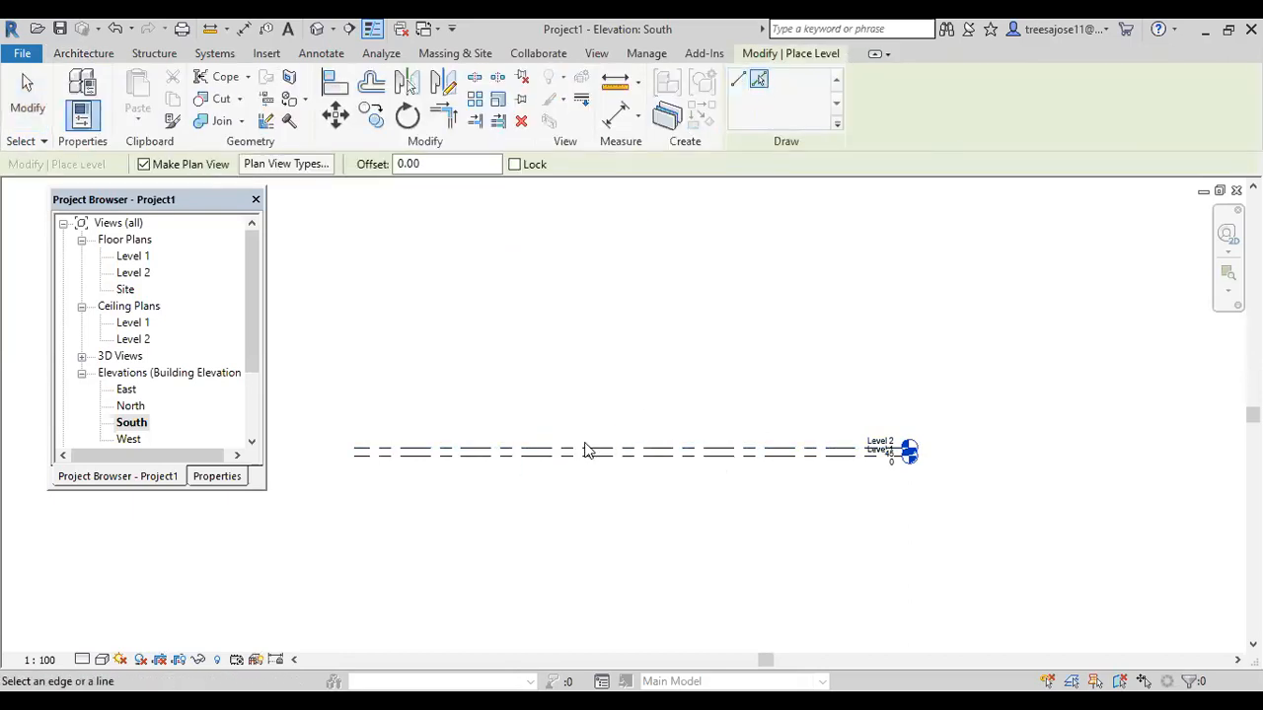
type("300")
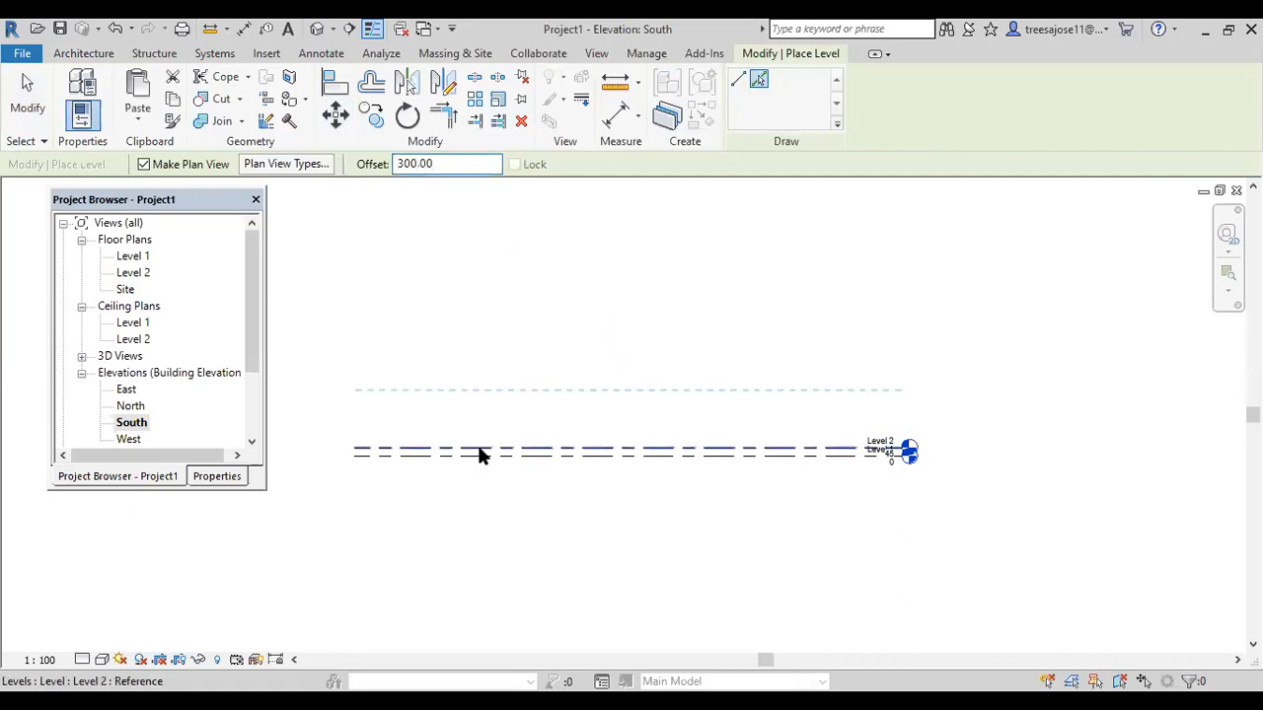
left_click(478, 448)
right_click(560, 310)
left_click(634, 323)
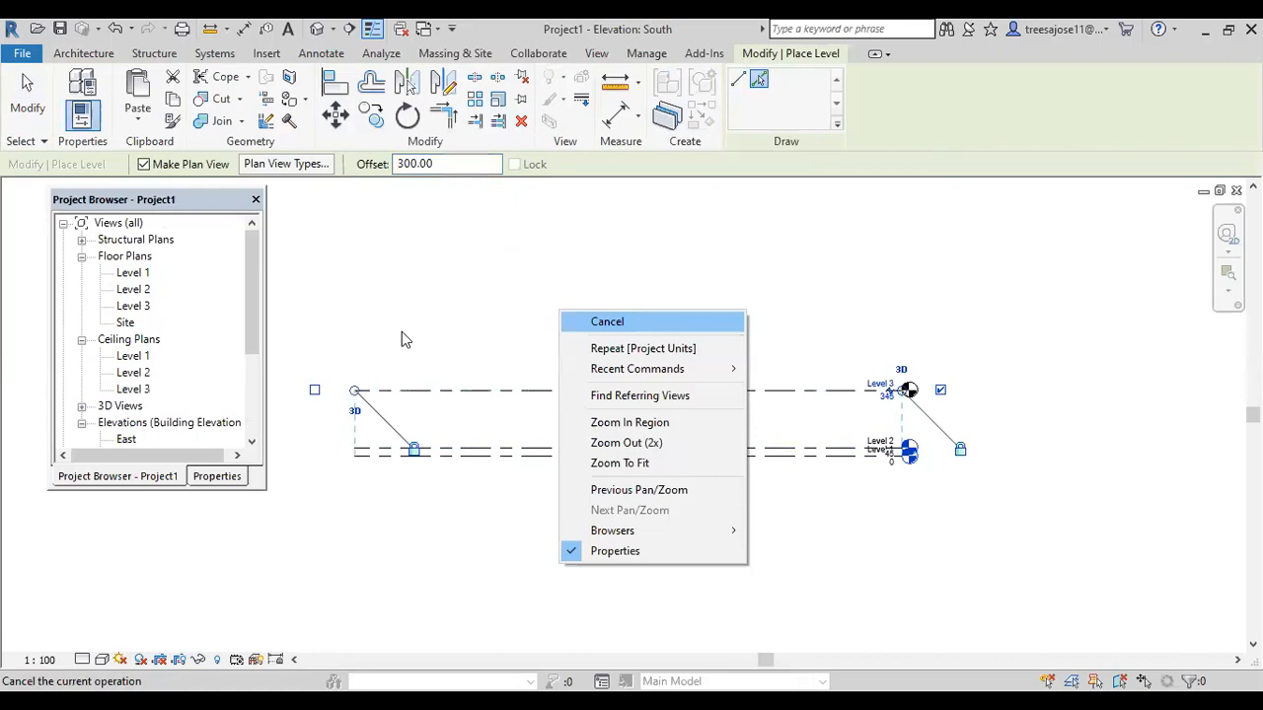
Start a wall on the Level 2 floor plan and duplicate the Generic - 200mm type as Generic - 200mm 2.
double_click(144, 290)
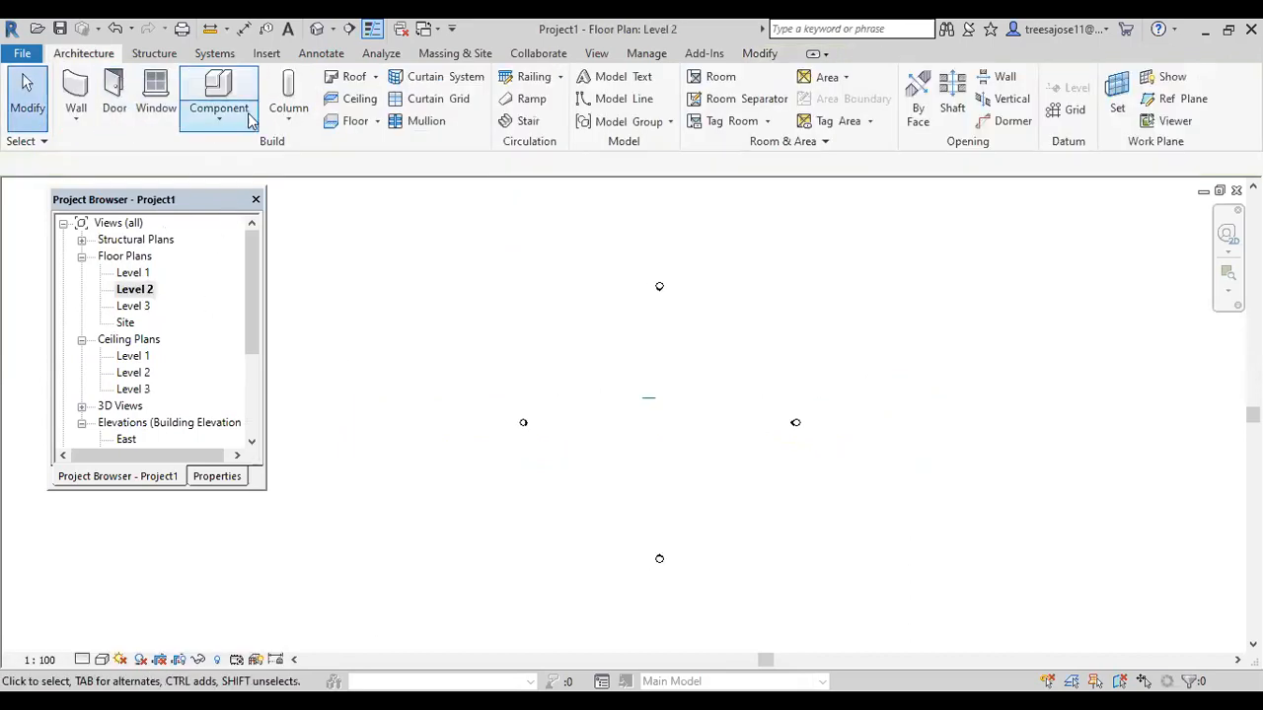
key("w")
key("a")
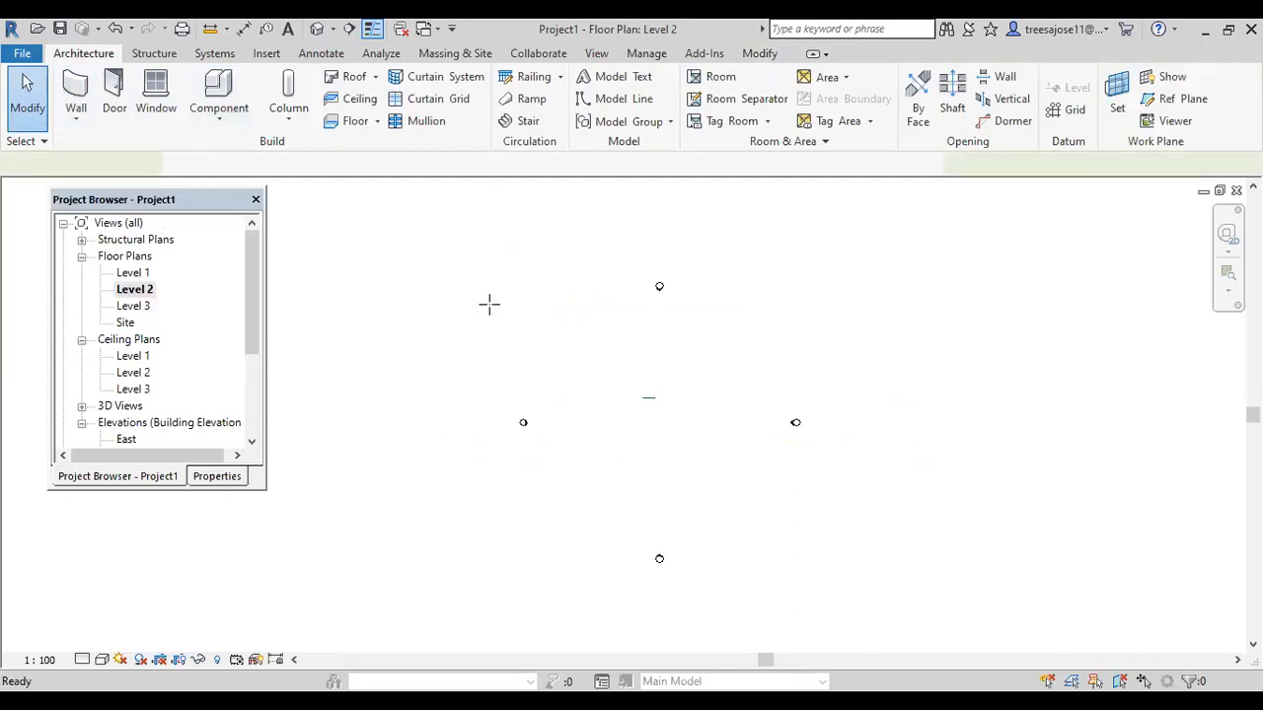
left_click(217, 477)
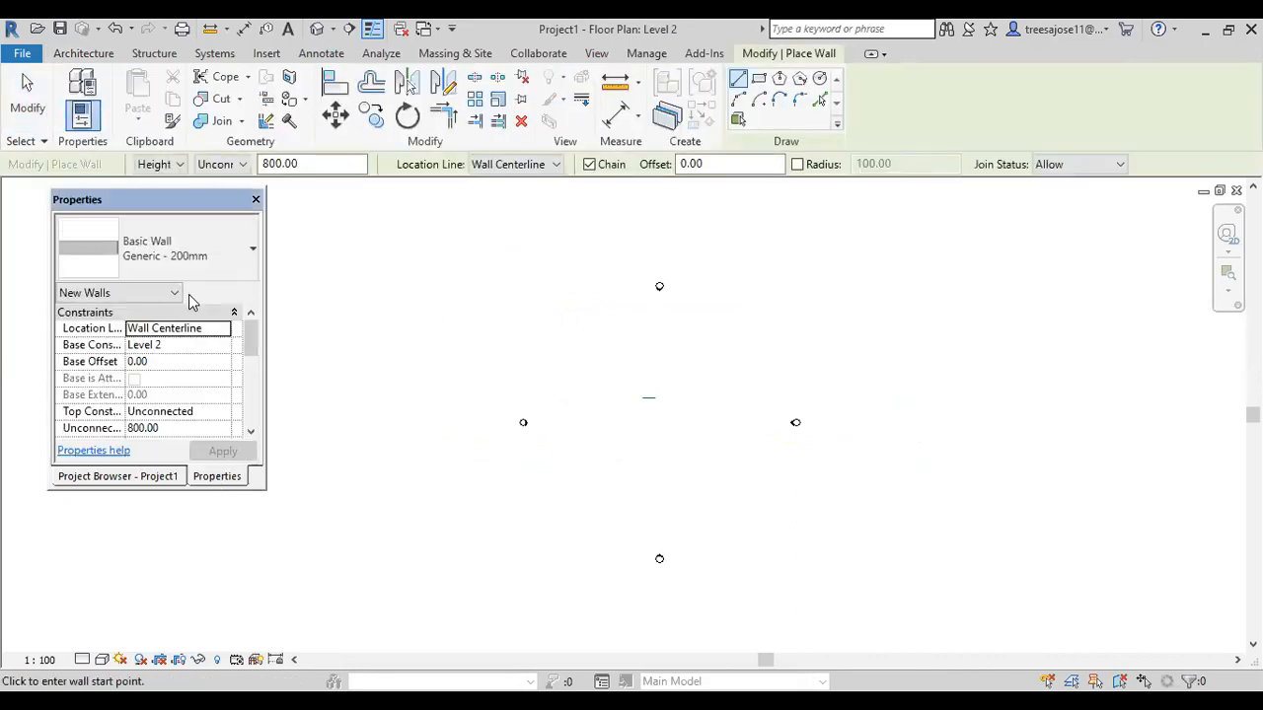
left_click(213, 293)
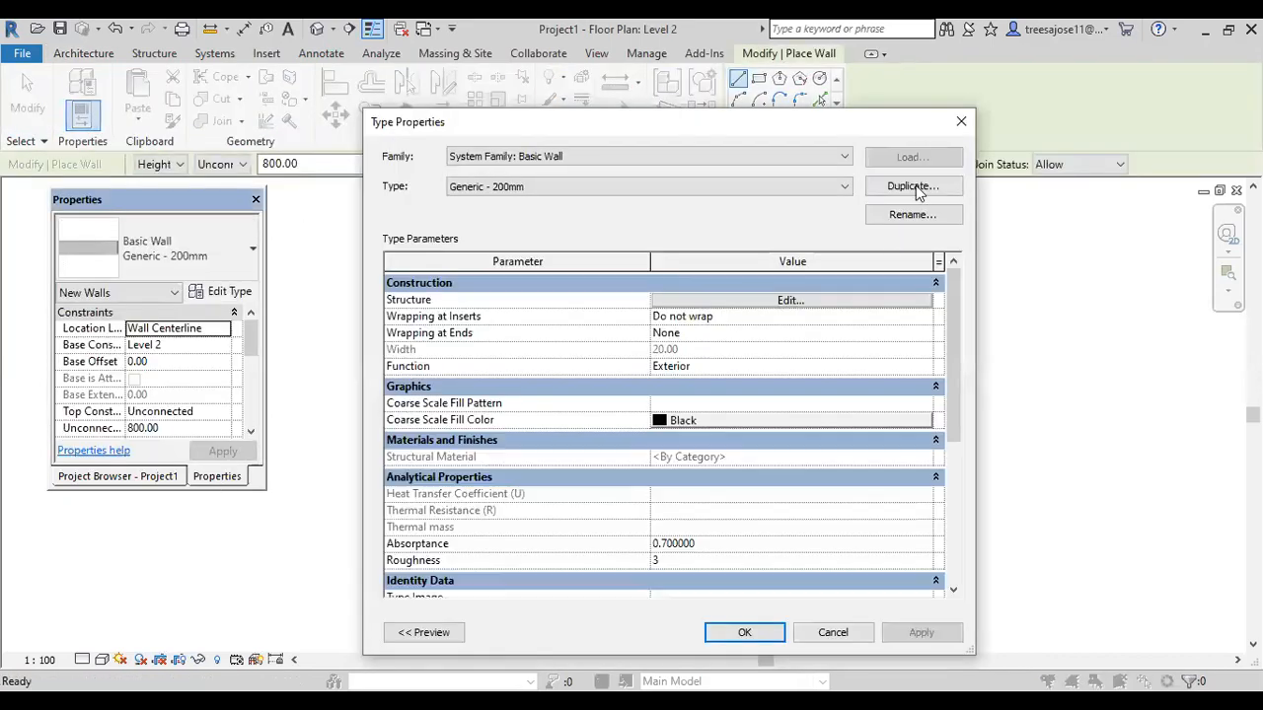
left_click(913, 185)
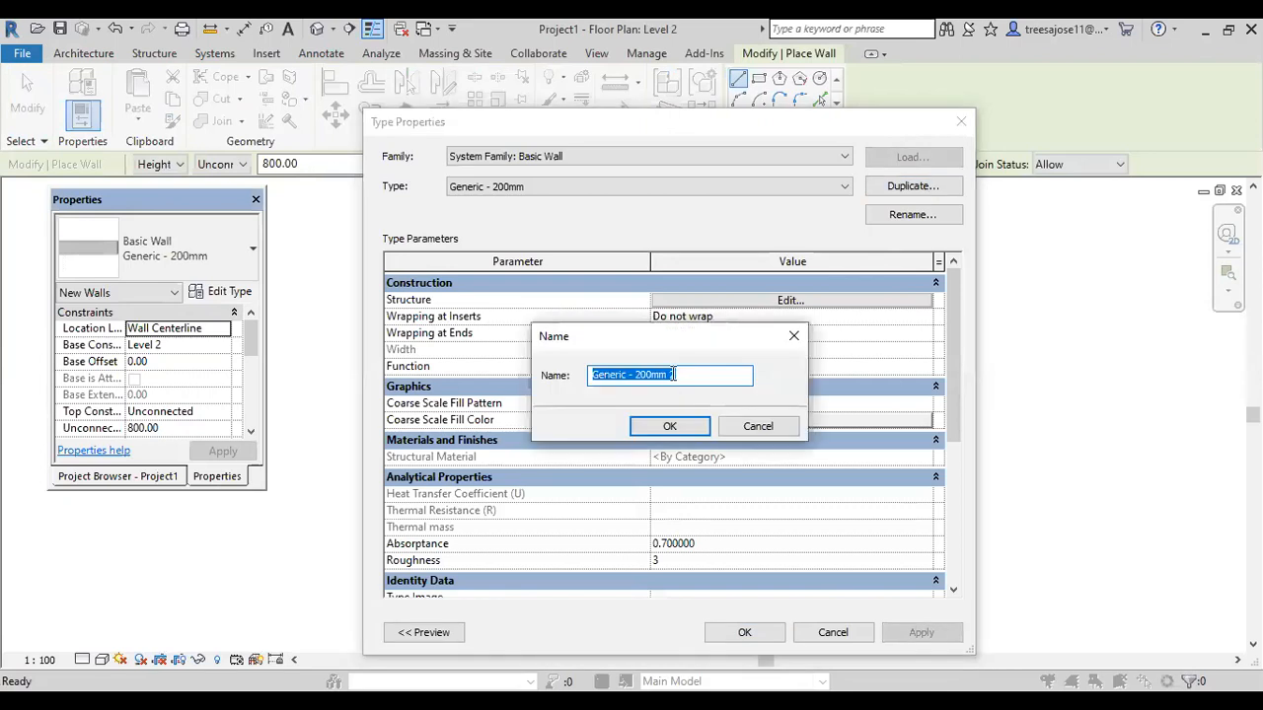
left_click(656, 430)
Set the structure layer thickness of the duplicated wall type to 23 cm.
left_click(789, 300)
left_click(717, 313)
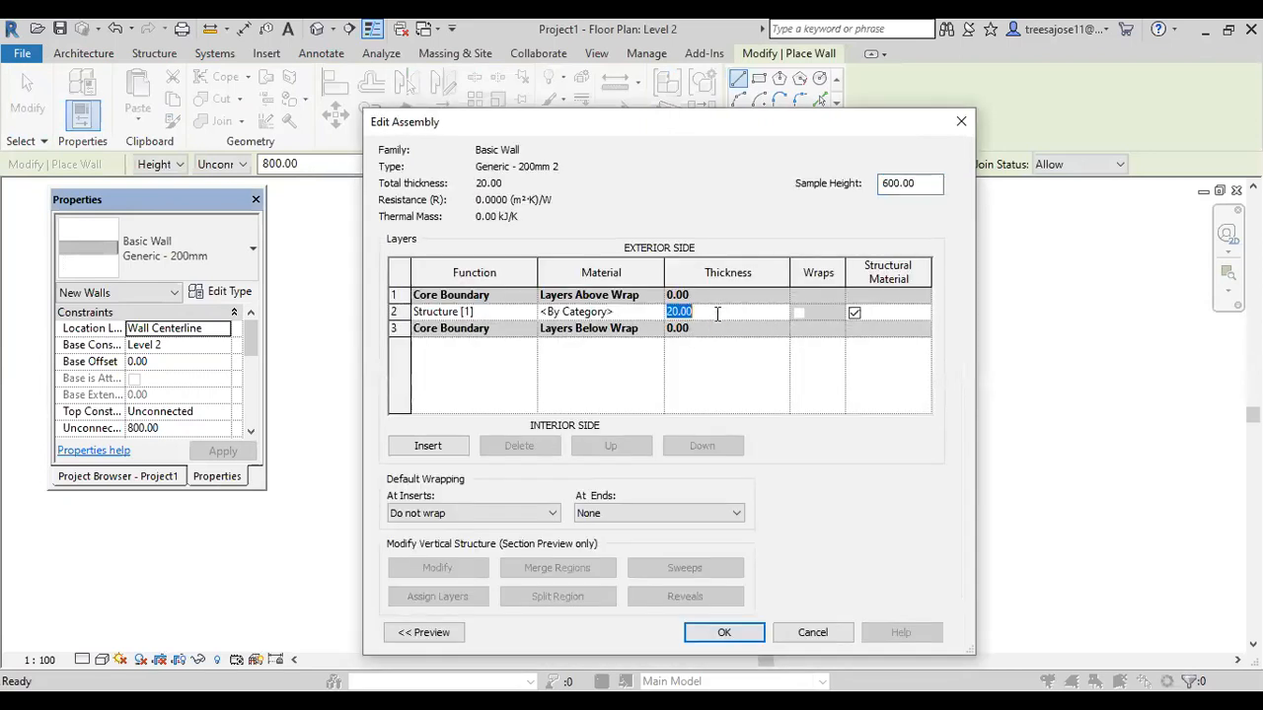
type("23")
left_click(701, 639)
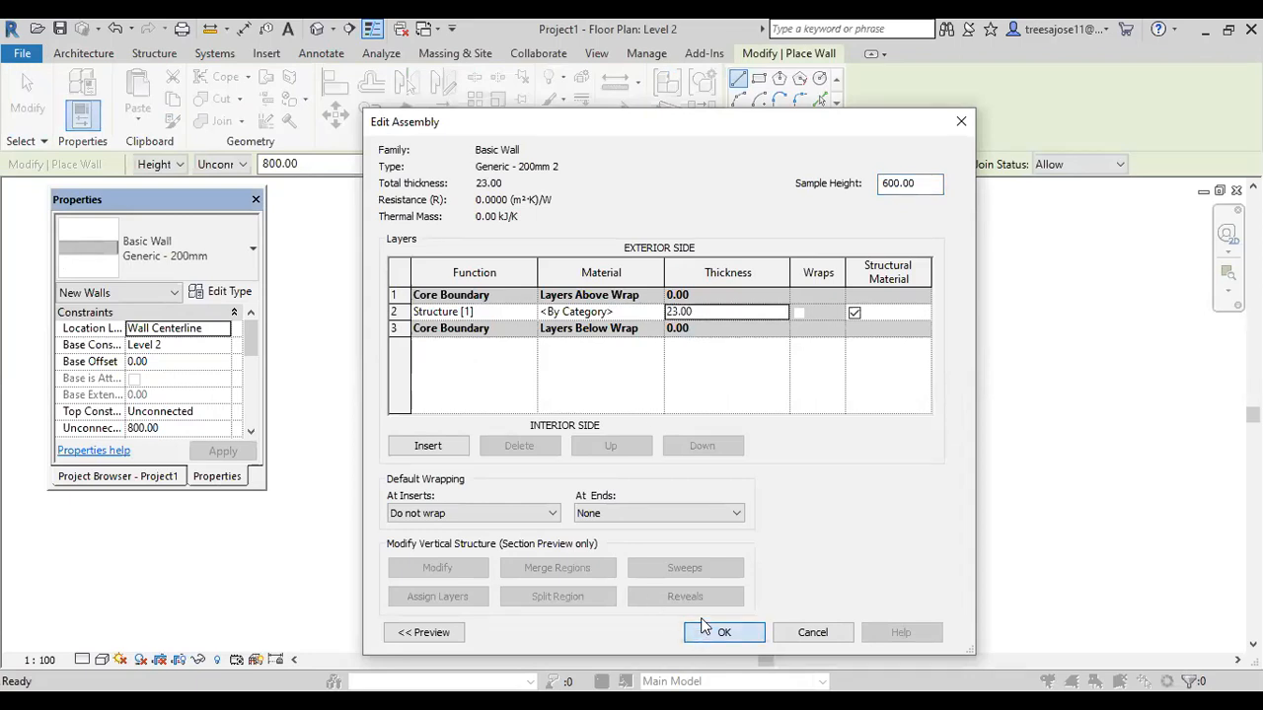
left_click(745, 632)
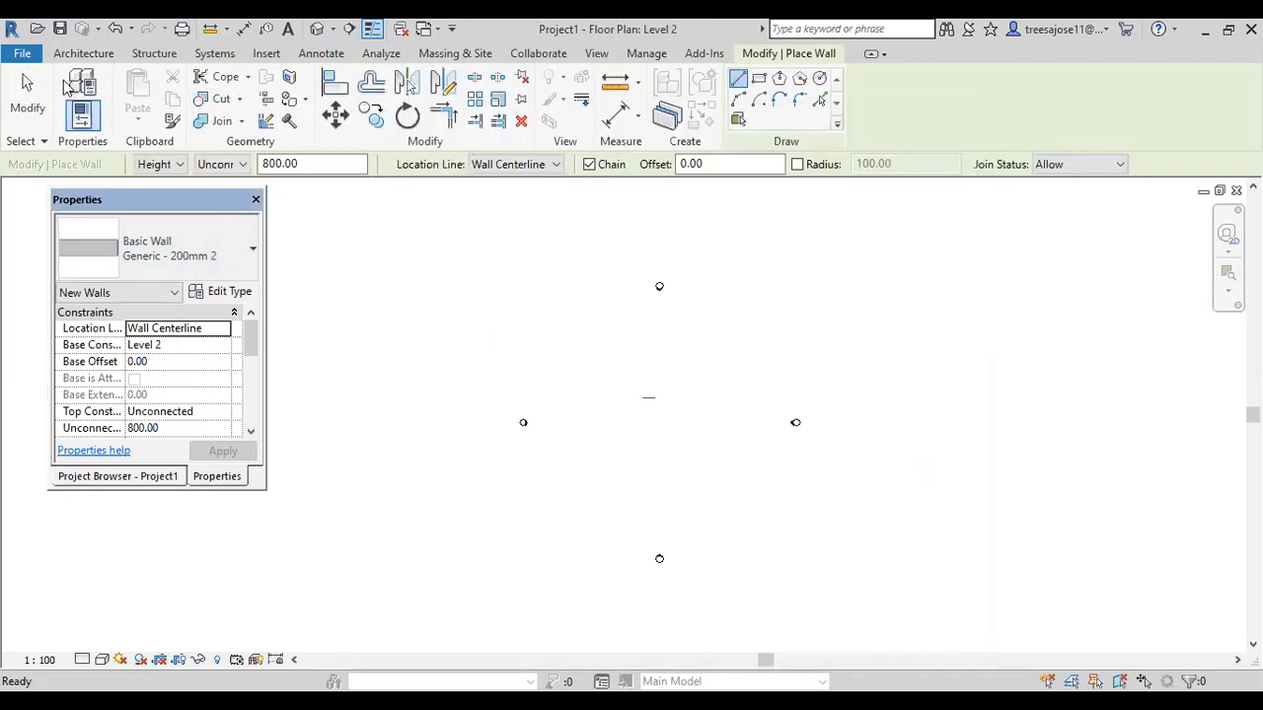
Choose the rectangle shape for the walls and constrain their top up to Level 3.
left_click(759, 79)
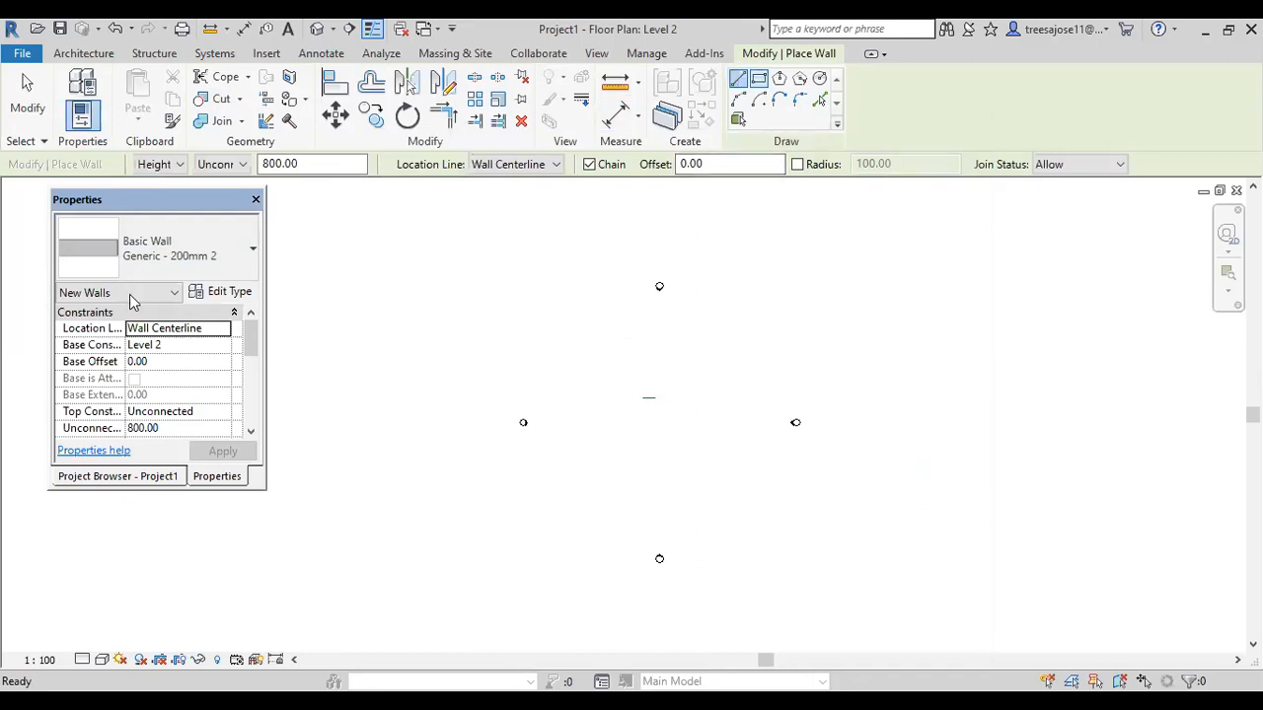
left_click(203, 413)
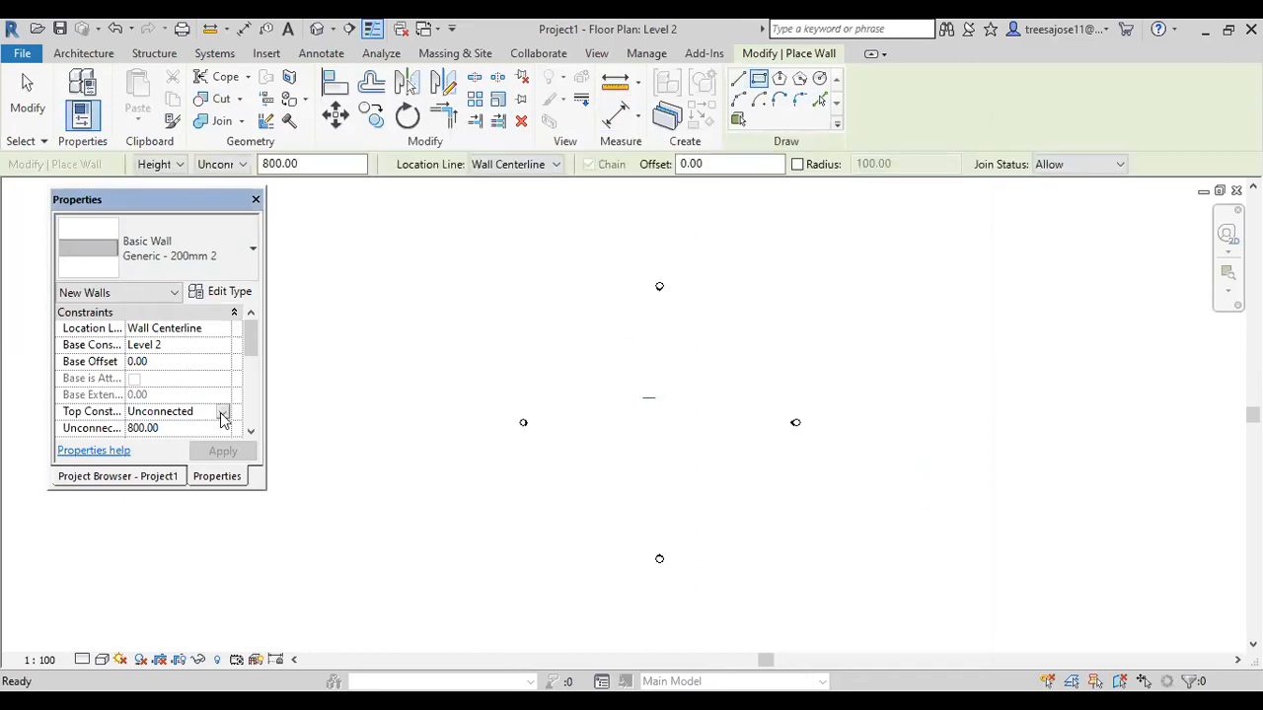
left_click(223, 411)
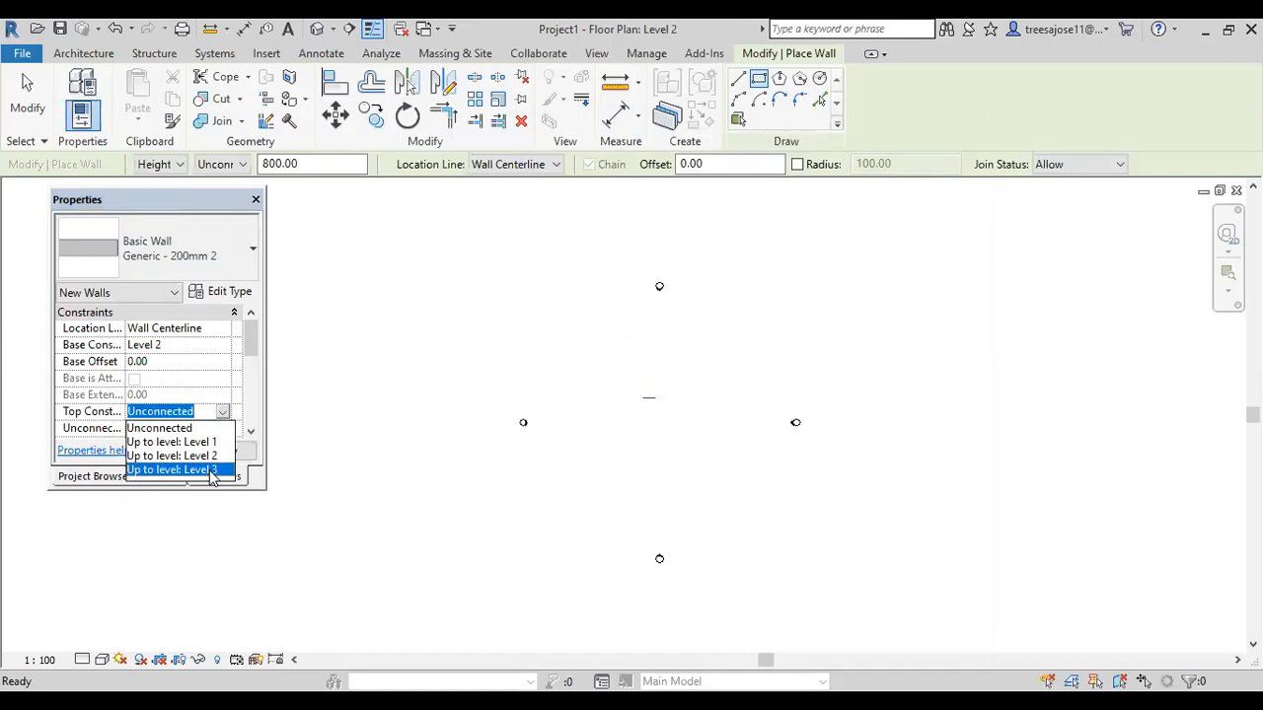
left_click(210, 470)
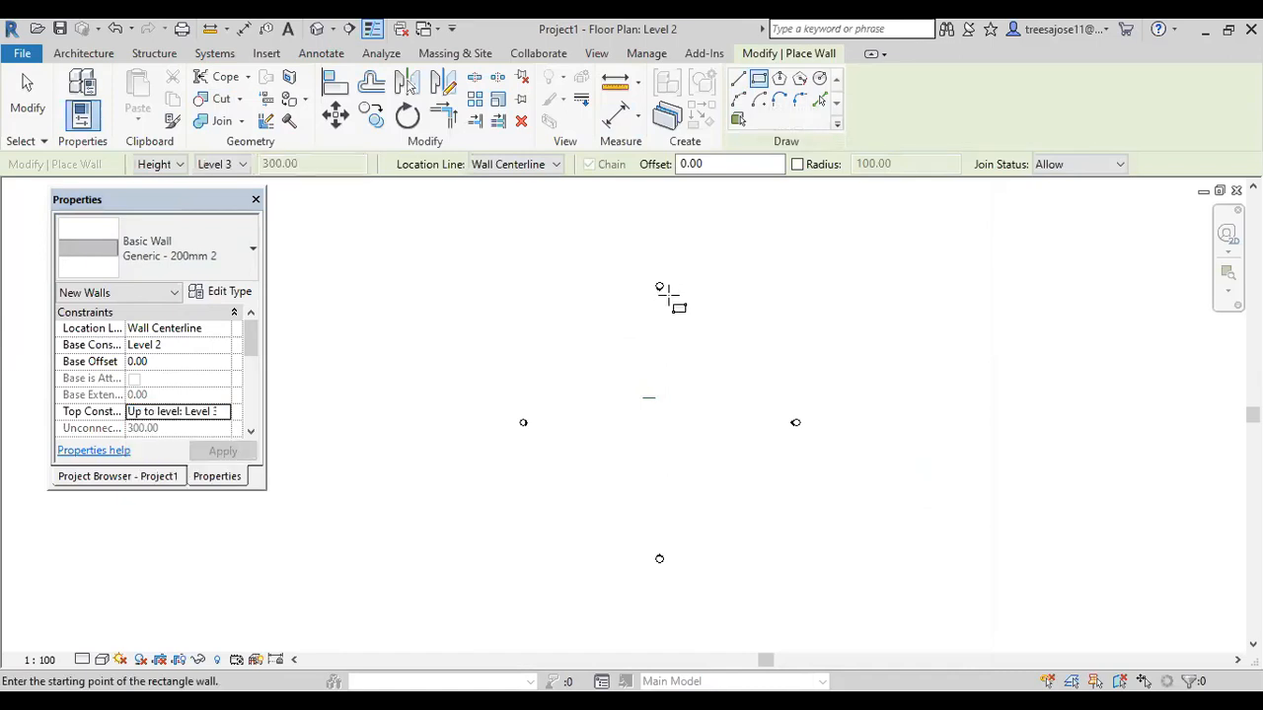
Draw a rectangle of walls about 607 by 497 cm between the elevation markers.
left_click(591, 385)
scroll(656, 449, "up", 2)
scroll(612, 385, "up", 4)
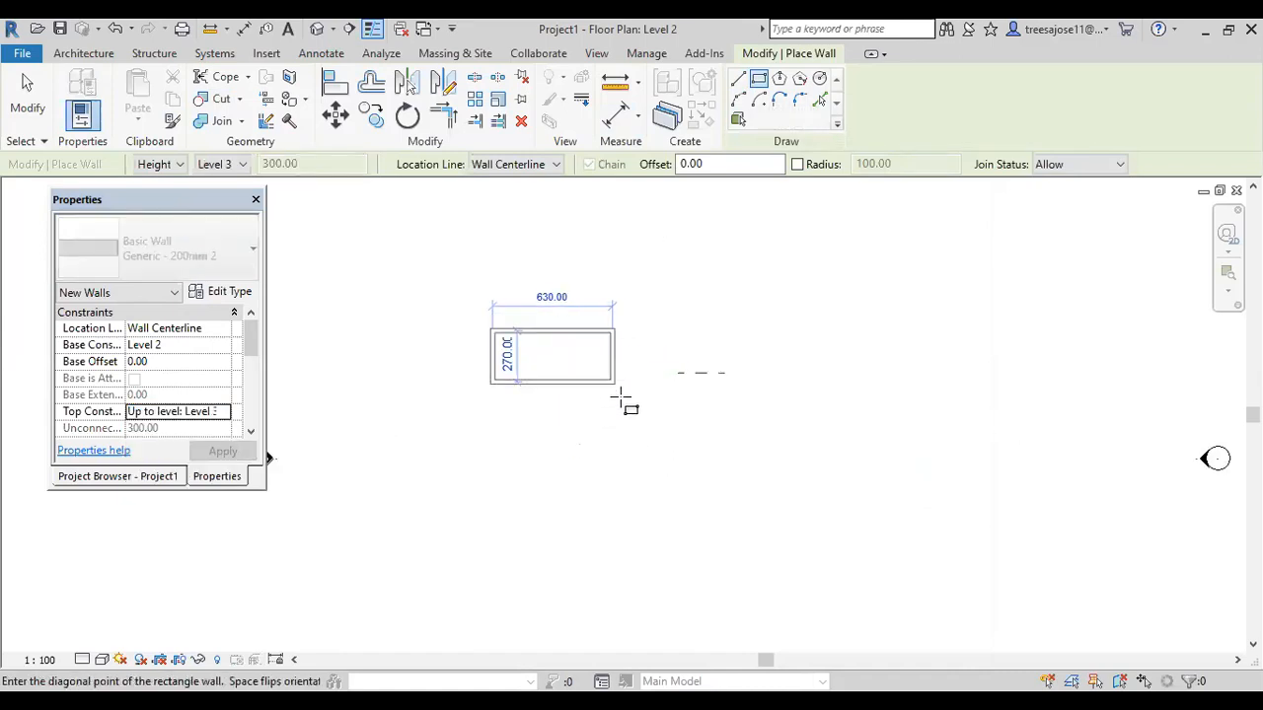
left_click(611, 428)
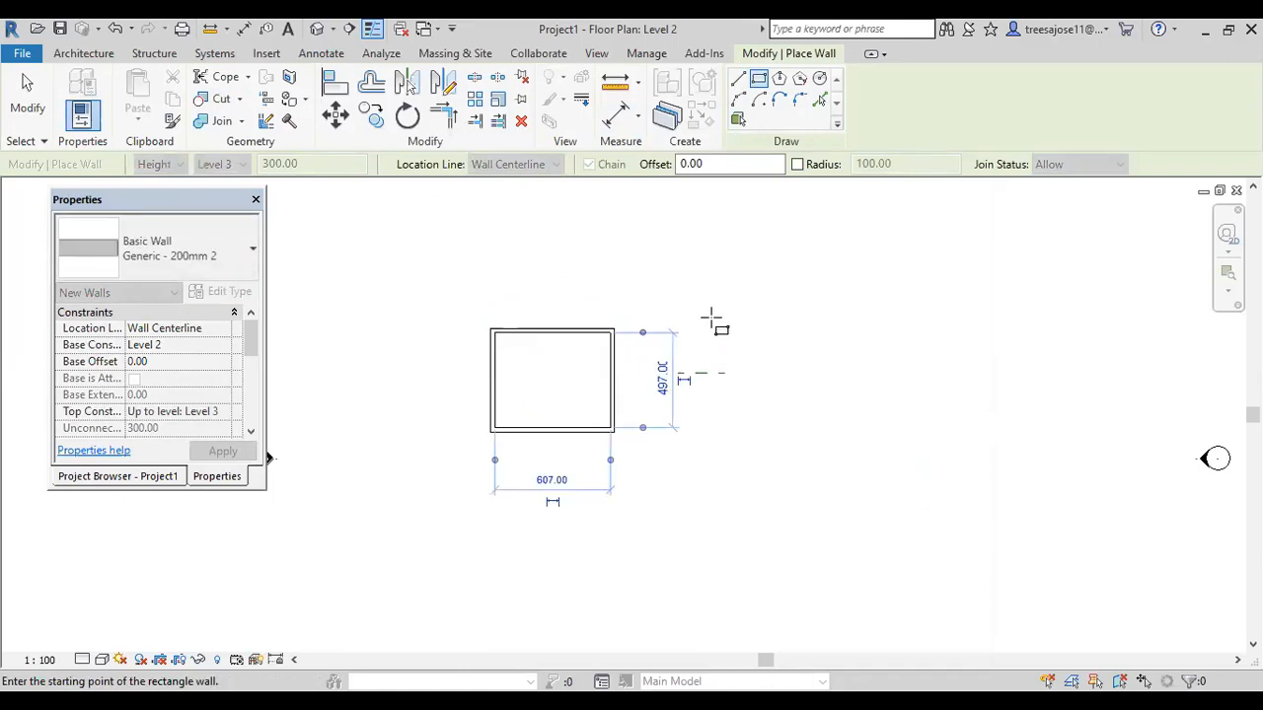
right_click(713, 319)
left_click(747, 331)
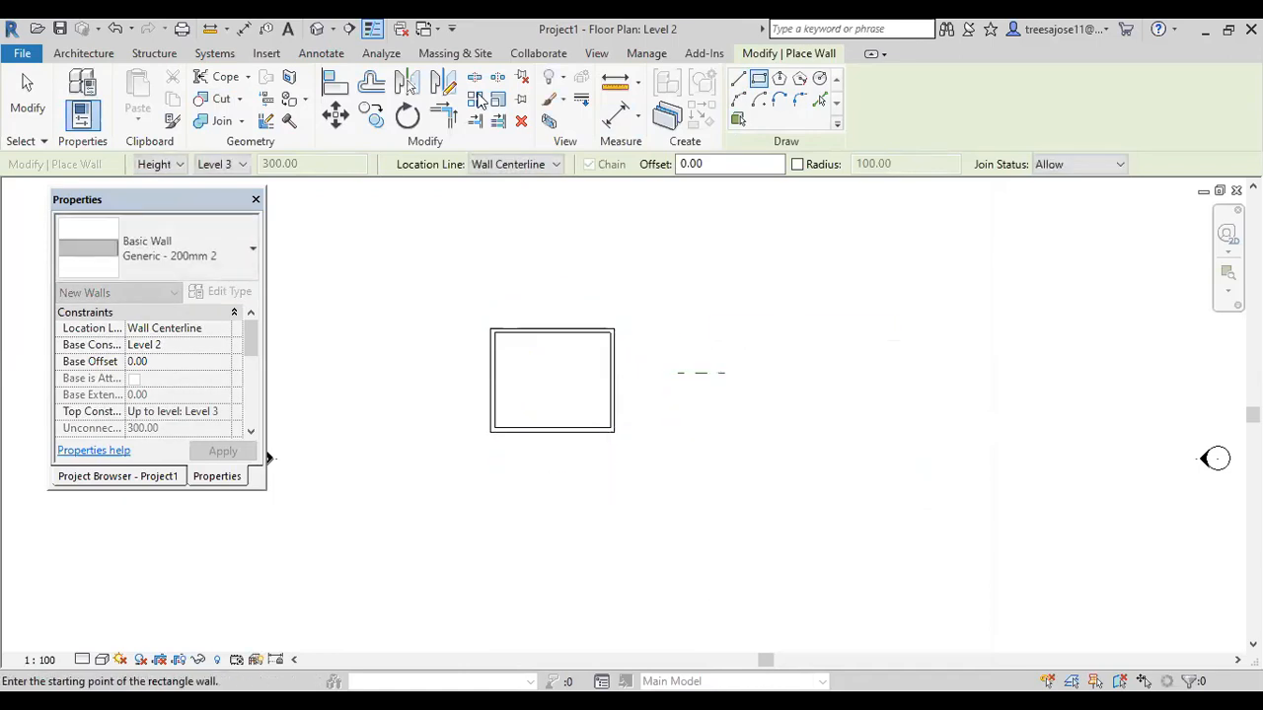
Display the rectangular wall enclosure in the default 3D view and examine it up close.
left_click(317, 29)
scroll(553, 355, "down", 5)
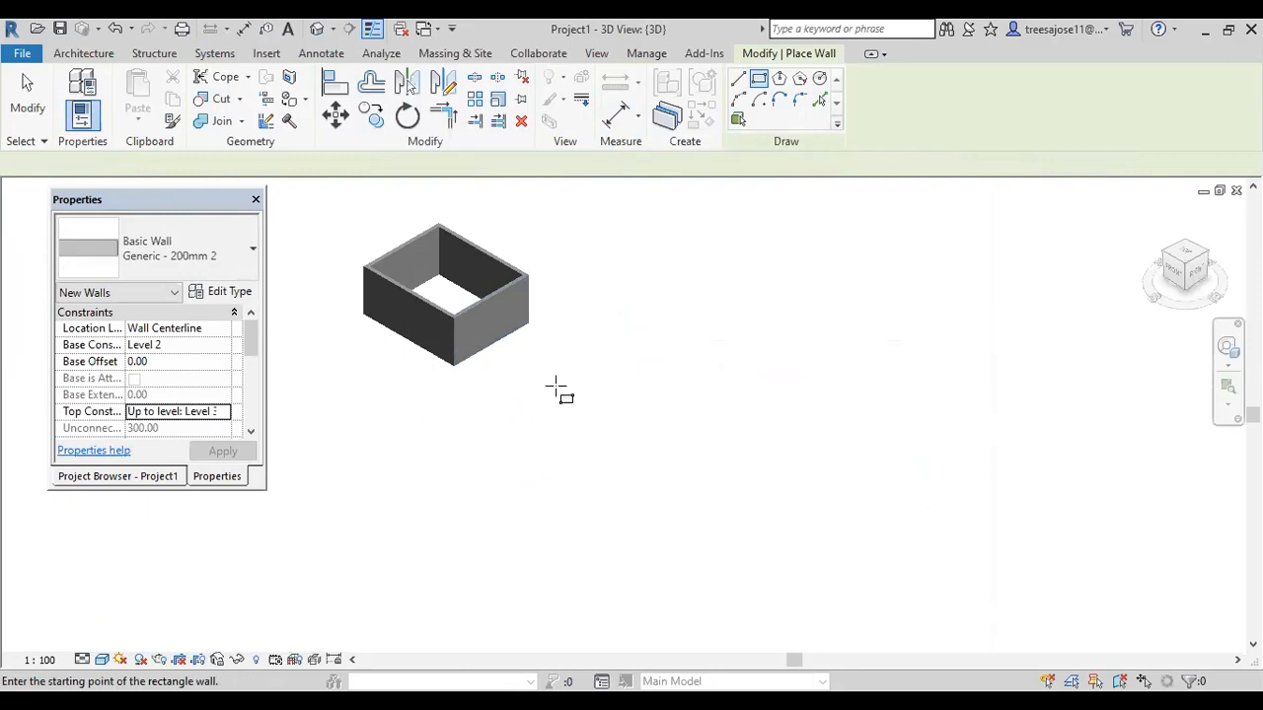
scroll(380, 310, "up", 3)
scroll(513, 318, "up", 3)
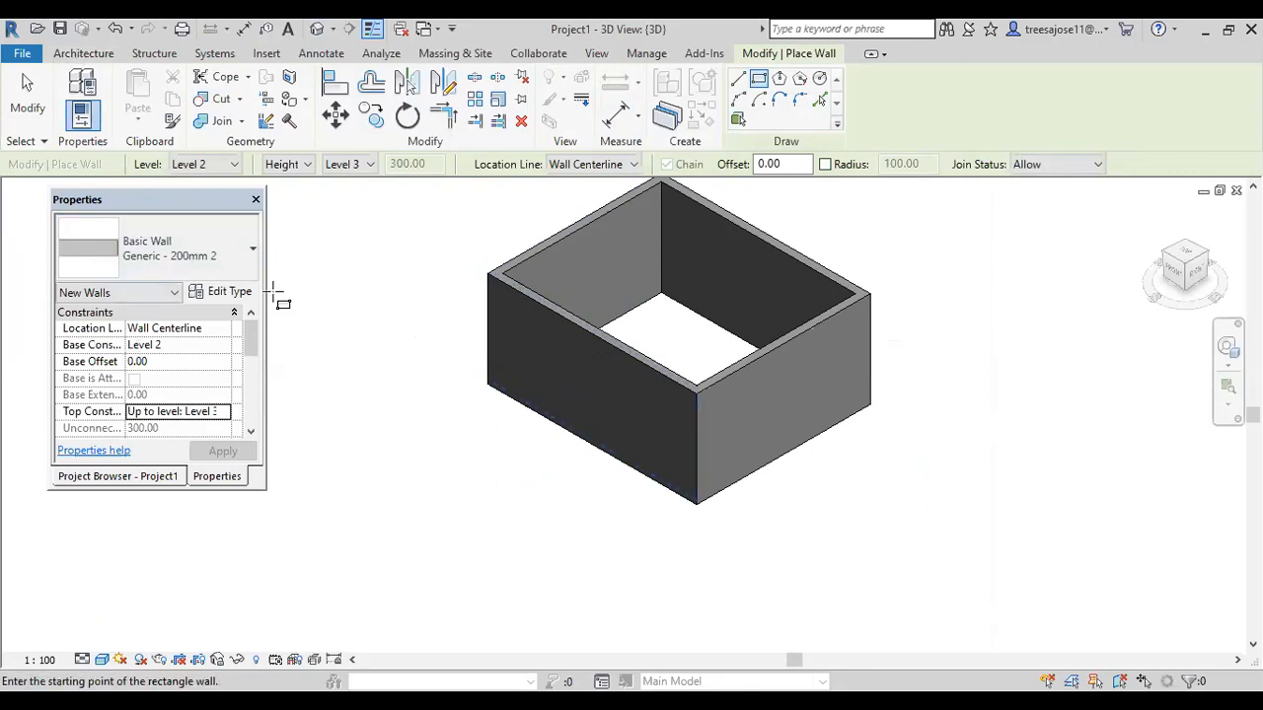
Check the type properties of the current wall type and open the Level 2 floor plan.
left_click(202, 292)
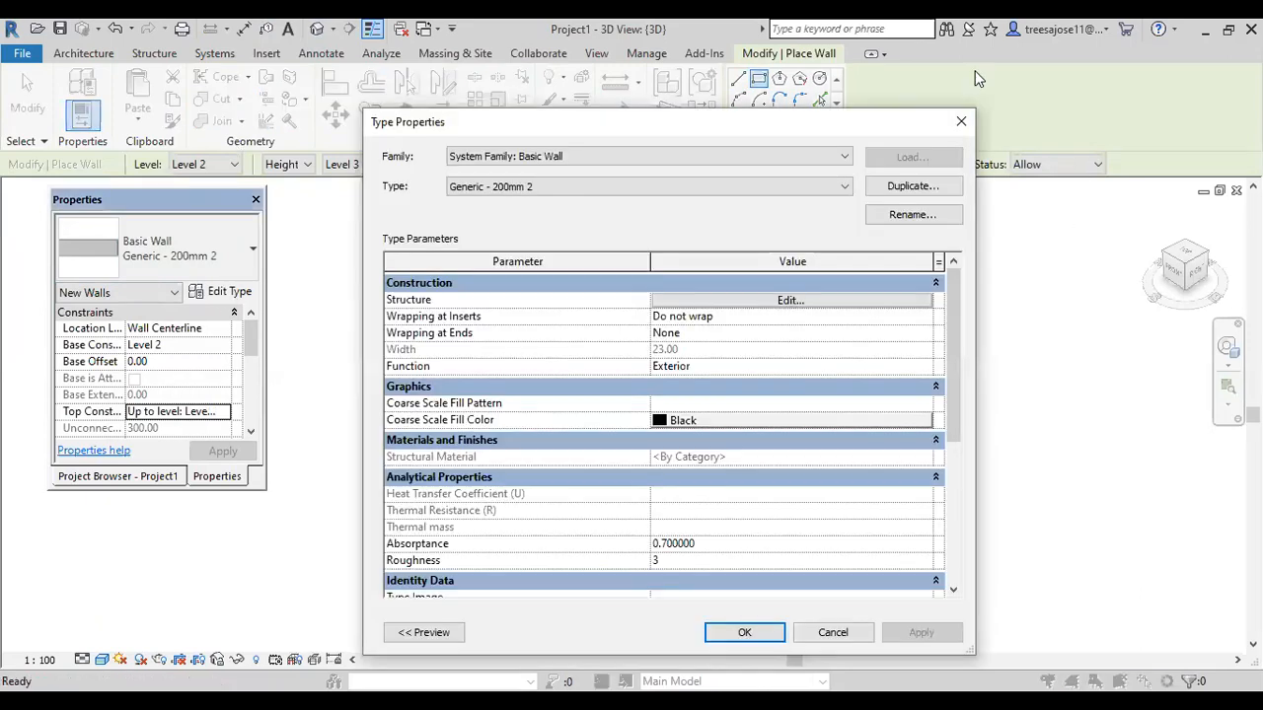
left_click(961, 118)
left_click(107, 478)
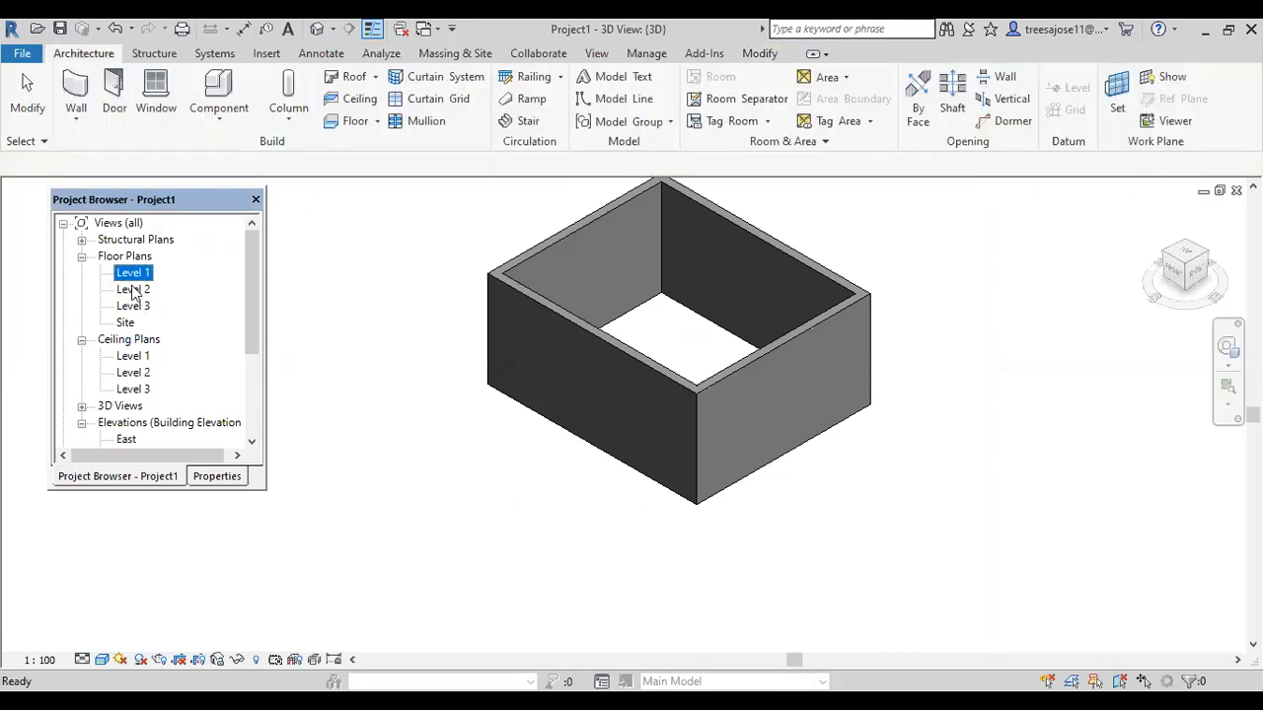
double_click(131, 288)
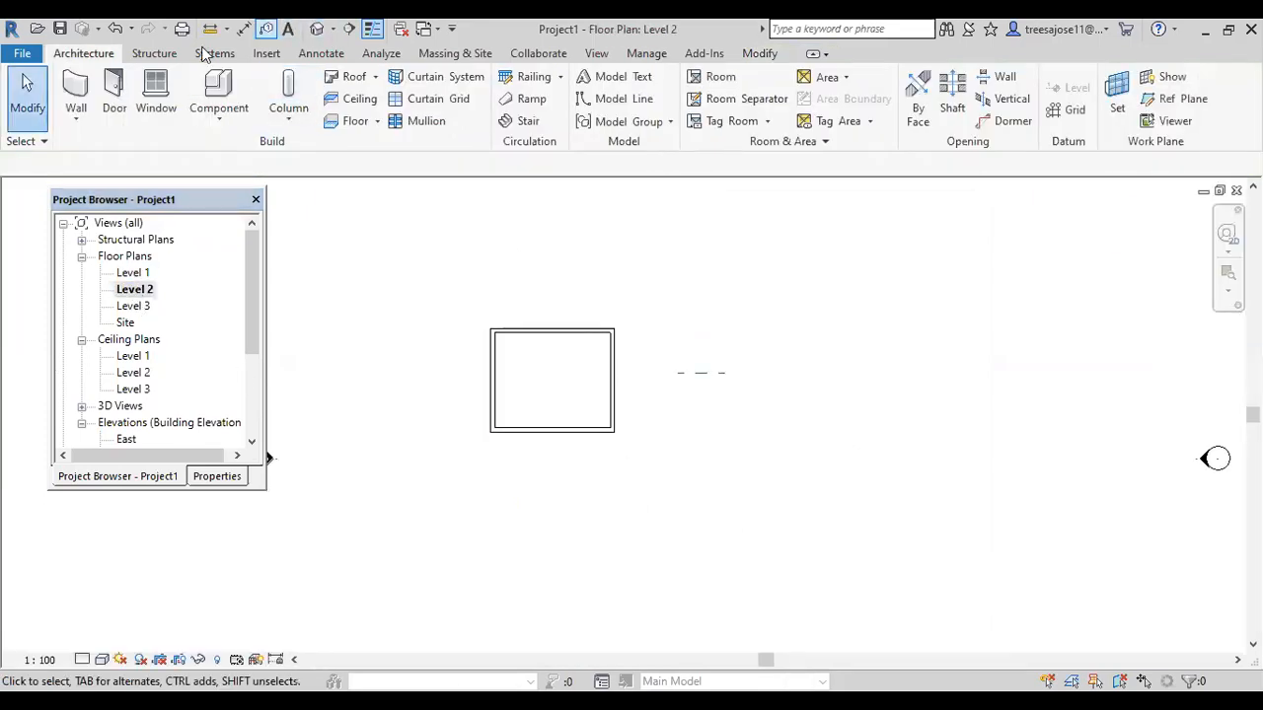
Start an architectural floor on Level 2 and duplicate the Generic 150mm floor type as f.
left_click(376, 121)
left_click(398, 153)
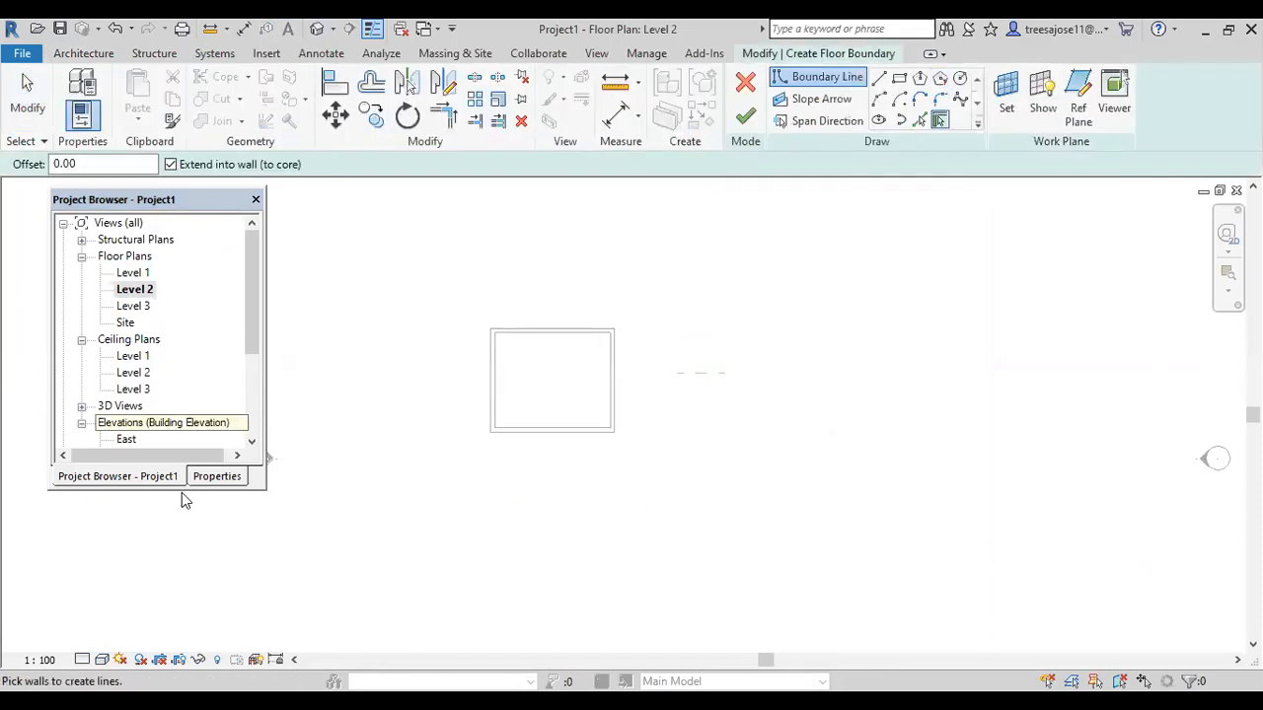
left_click(219, 476)
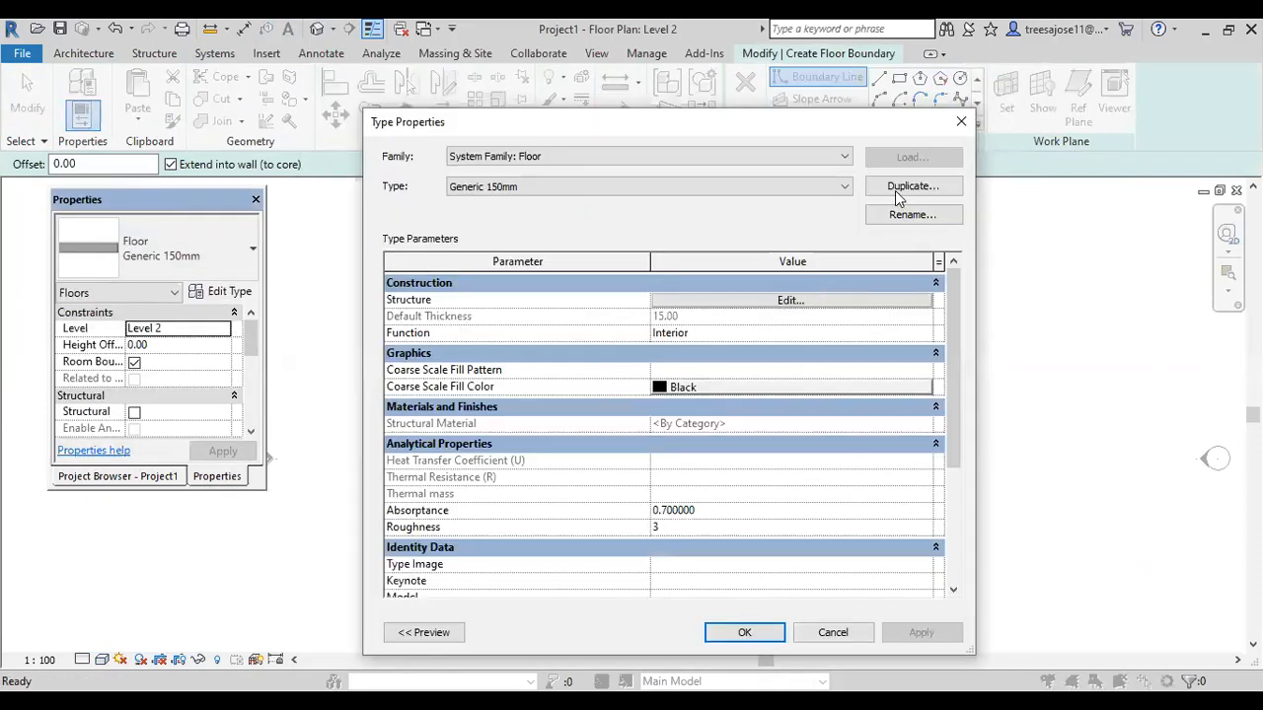
left_click(911, 186)
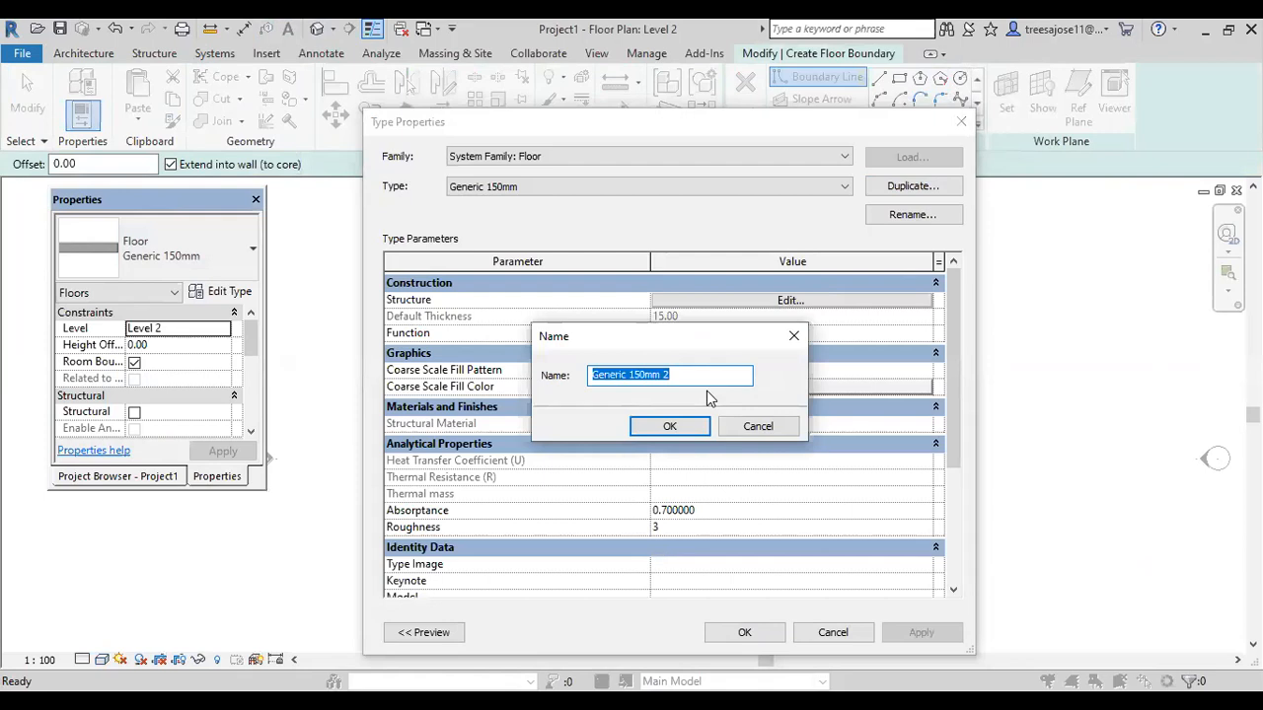
type("1")
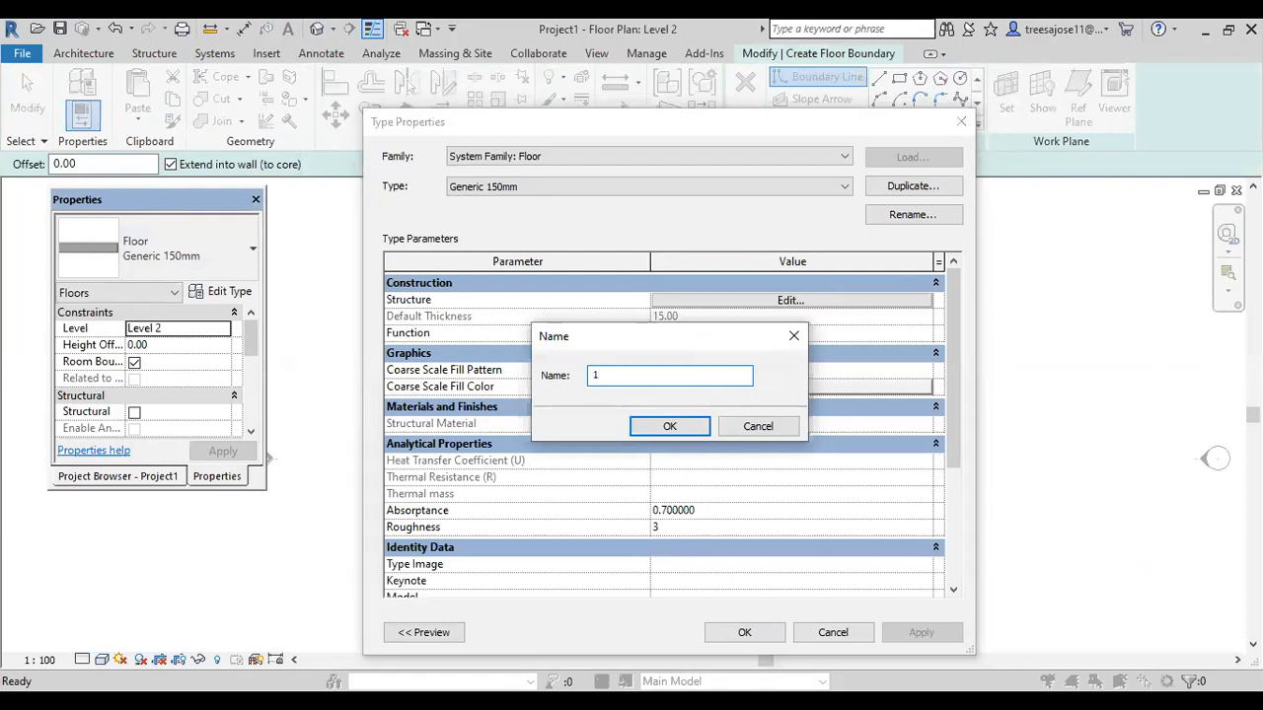
key("BackSpace")
type("f")
left_click(669, 426)
Set the structure layer thickness of the duplicated floor type to 45 cm.
left_click(755, 298)
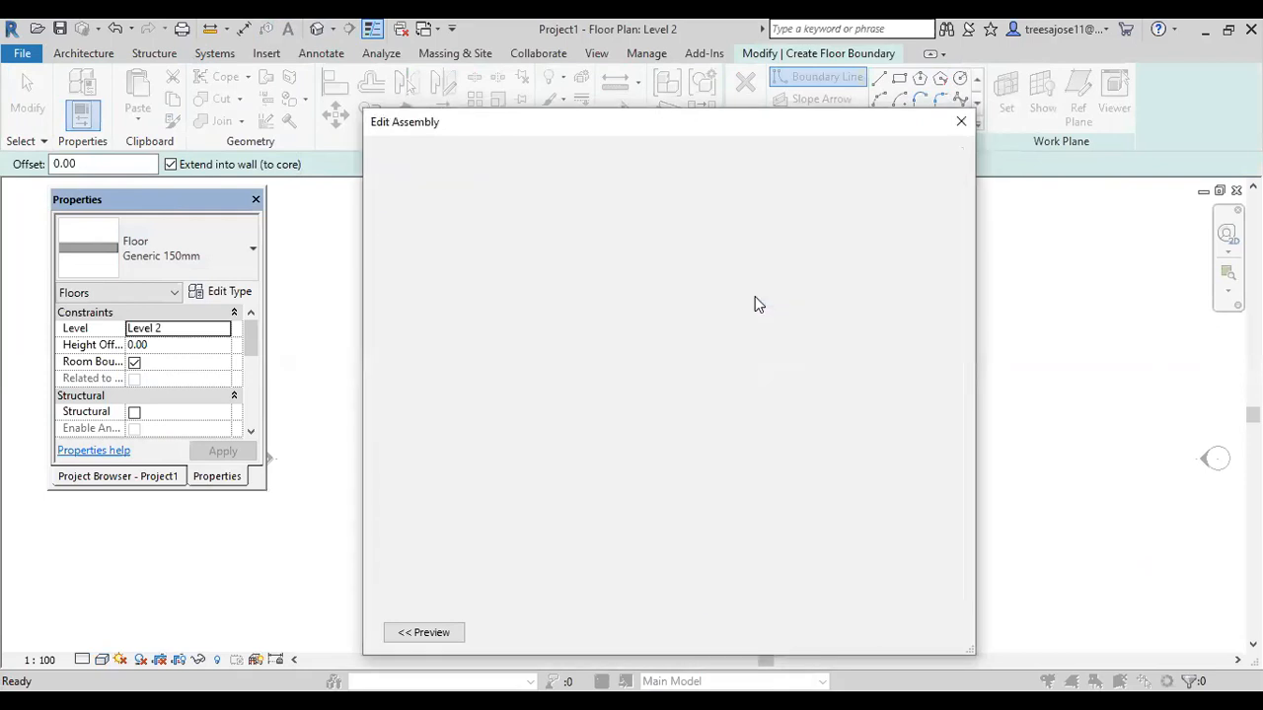
type("45")
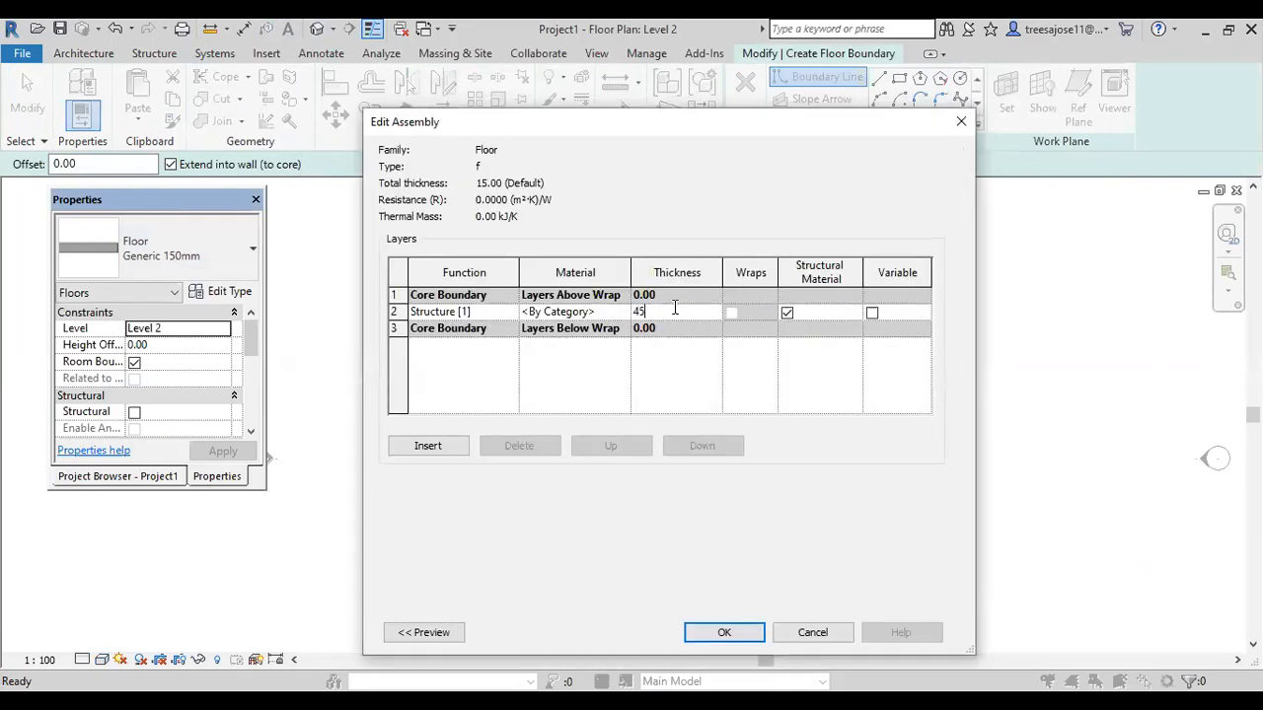
left_click(724, 632)
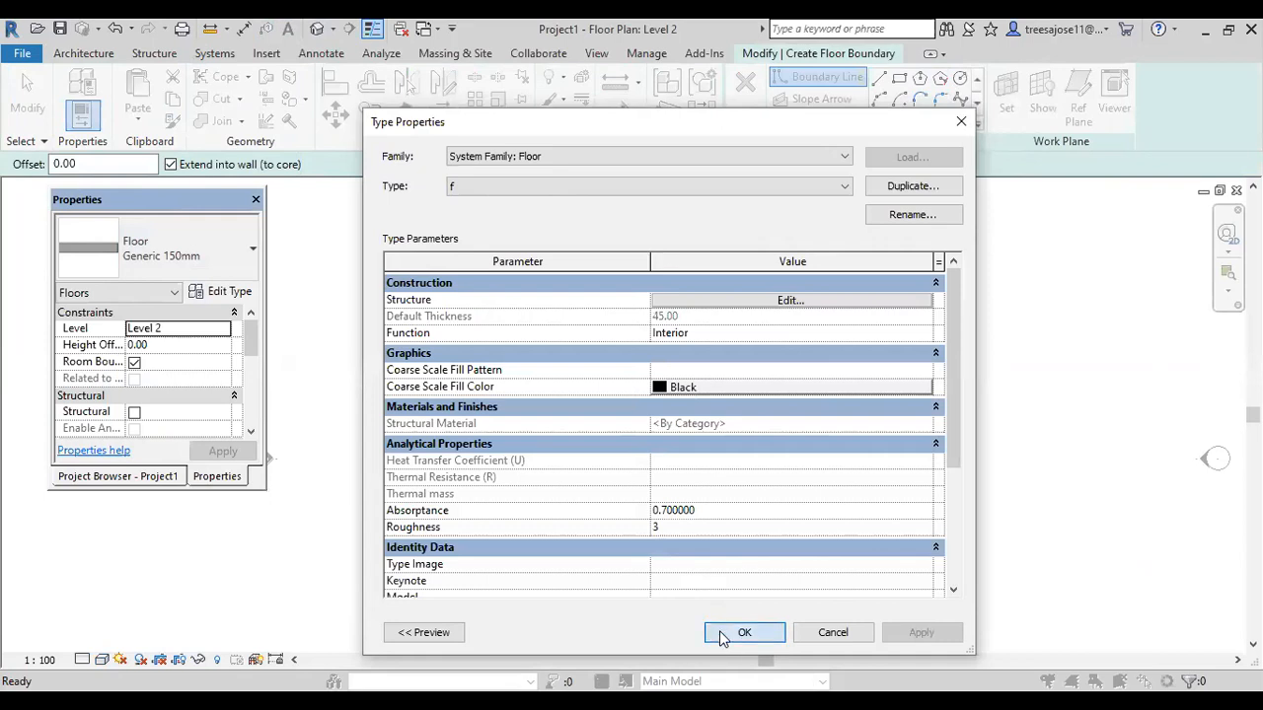
left_click(744, 633)
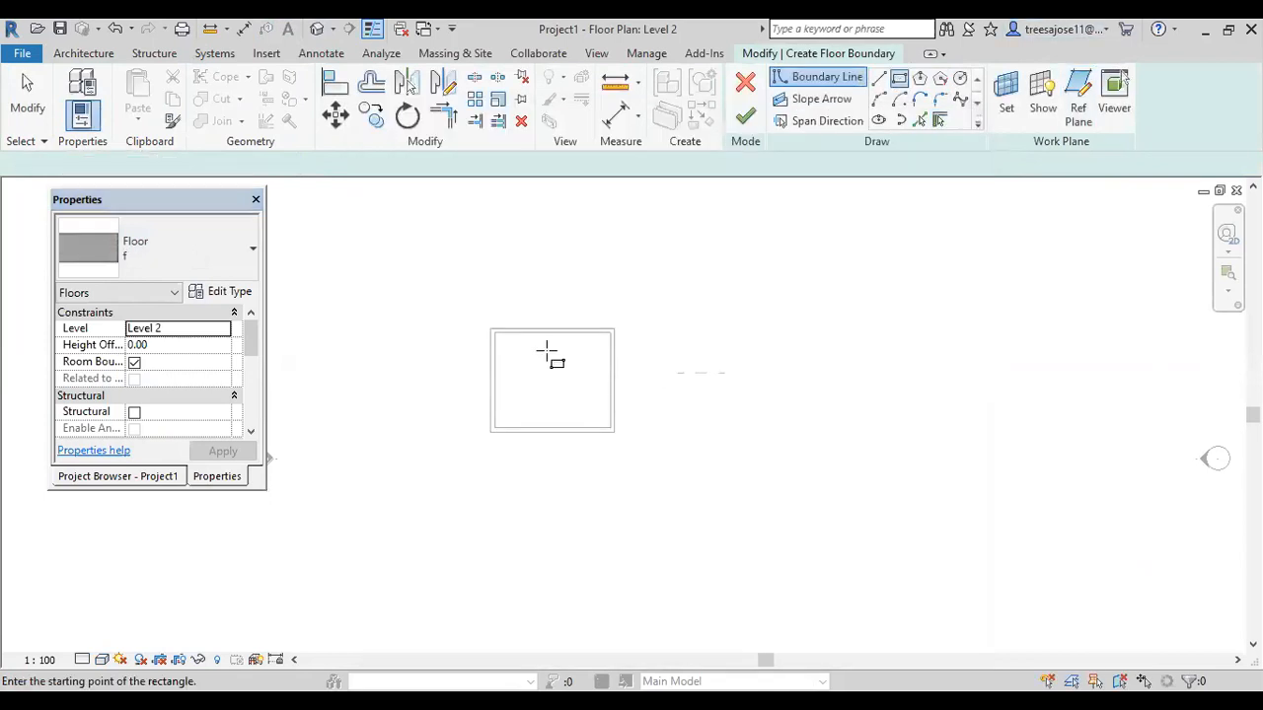
Draw a rectangular floor boundary along the outer faces of the wall enclosure.
left_click(502, 316)
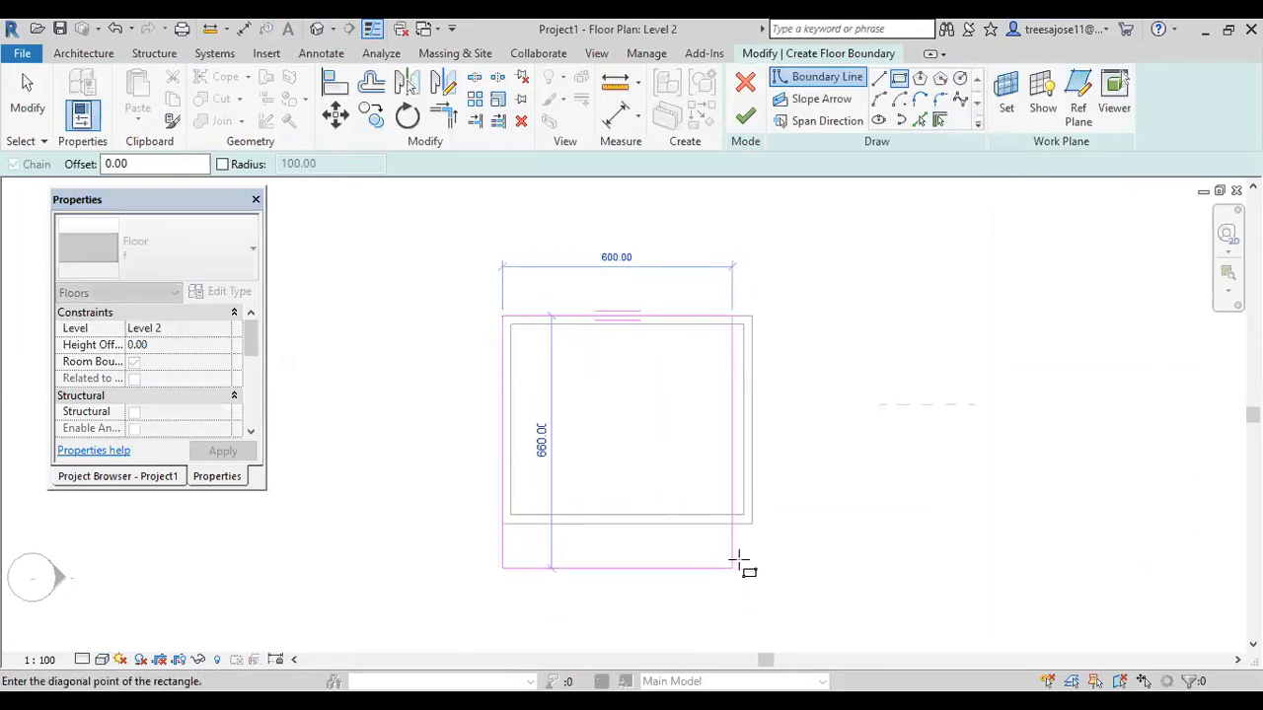
left_click(751, 523)
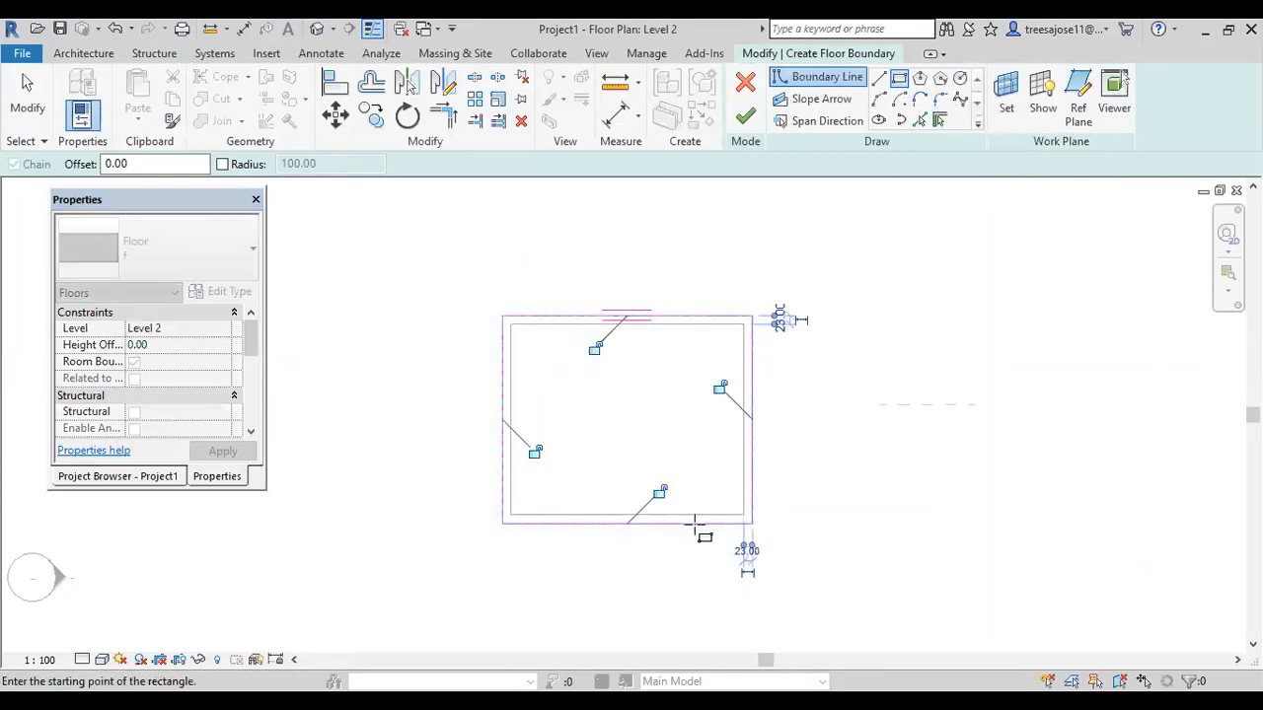
scroll(690, 513, "down", 2)
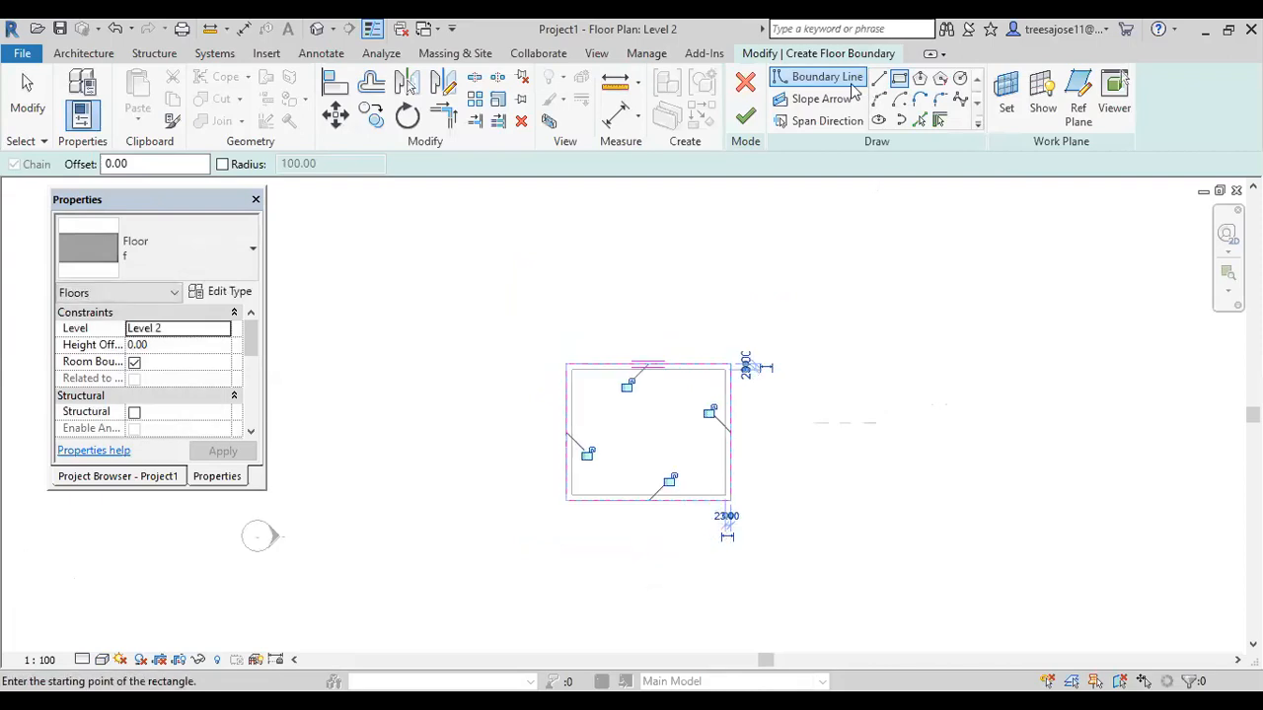
Sketch a boundary extension about 320 cm wide and 230 cm deep below the enclosure, flush with its lower-right corner.
left_click(880, 79)
scroll(727, 499, "up", 2)
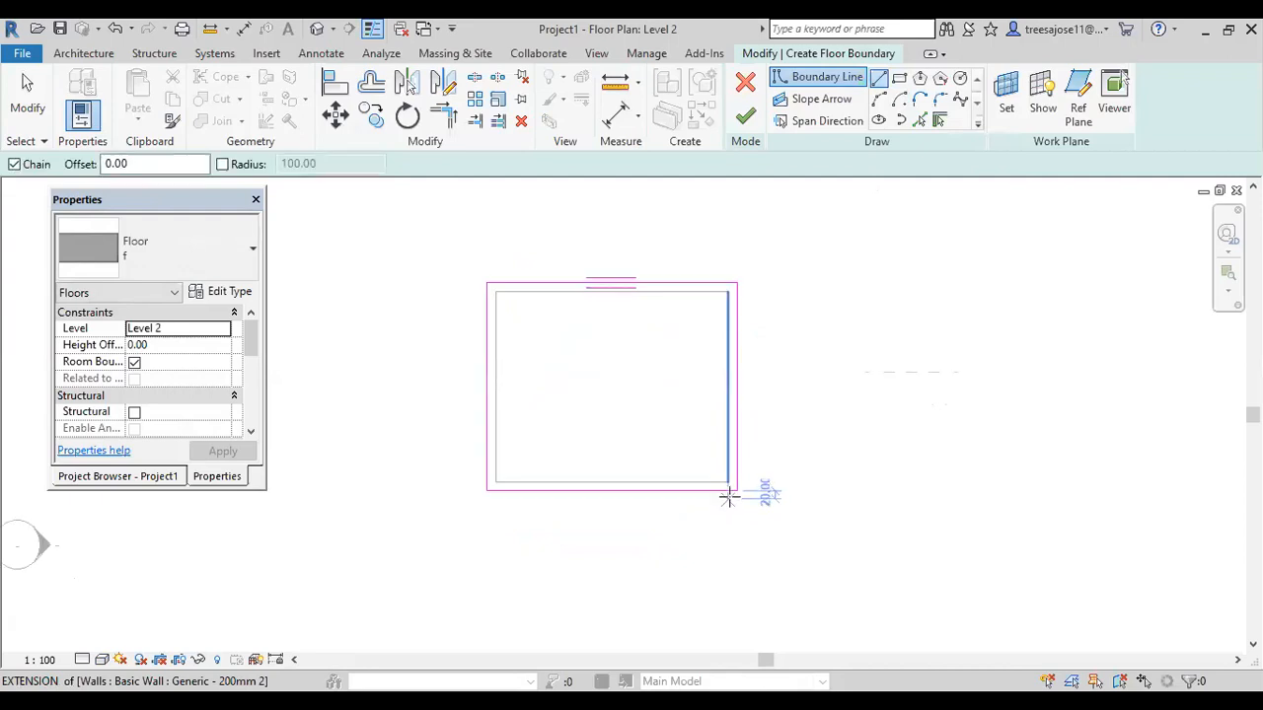
left_click(738, 491)
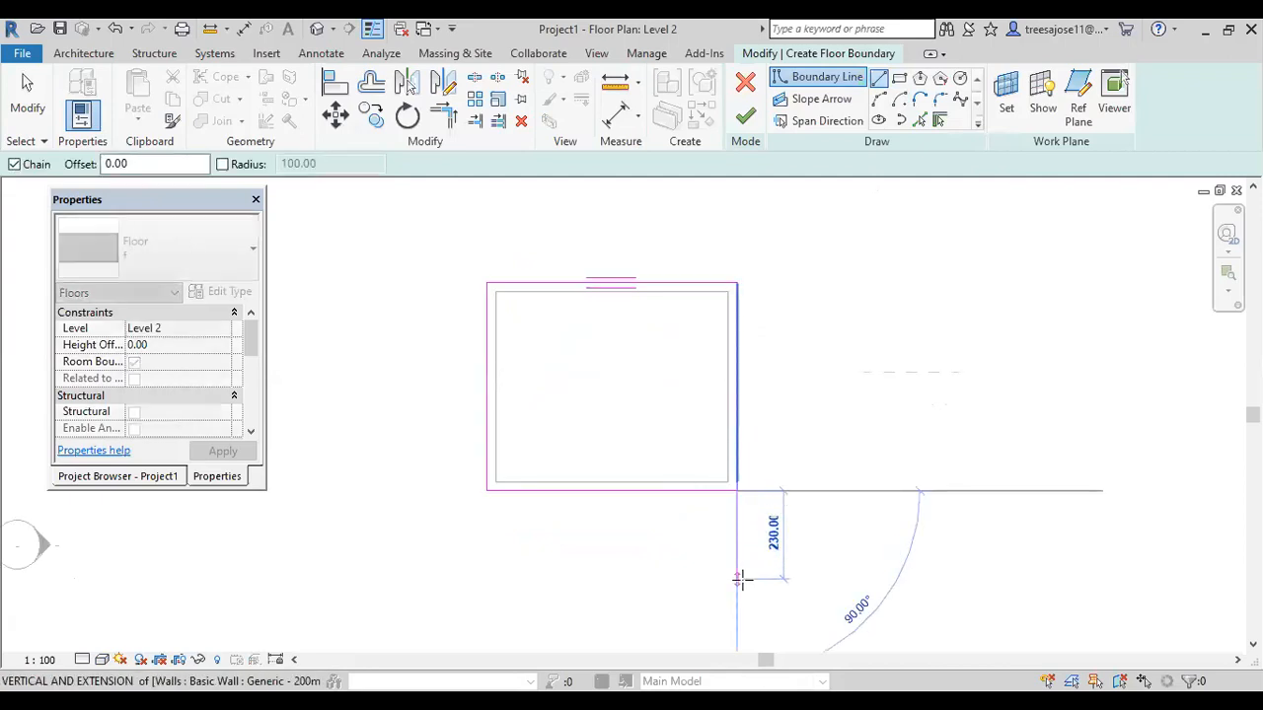
left_click(737, 579)
left_click(614, 579)
left_click(613, 491)
right_click(592, 530)
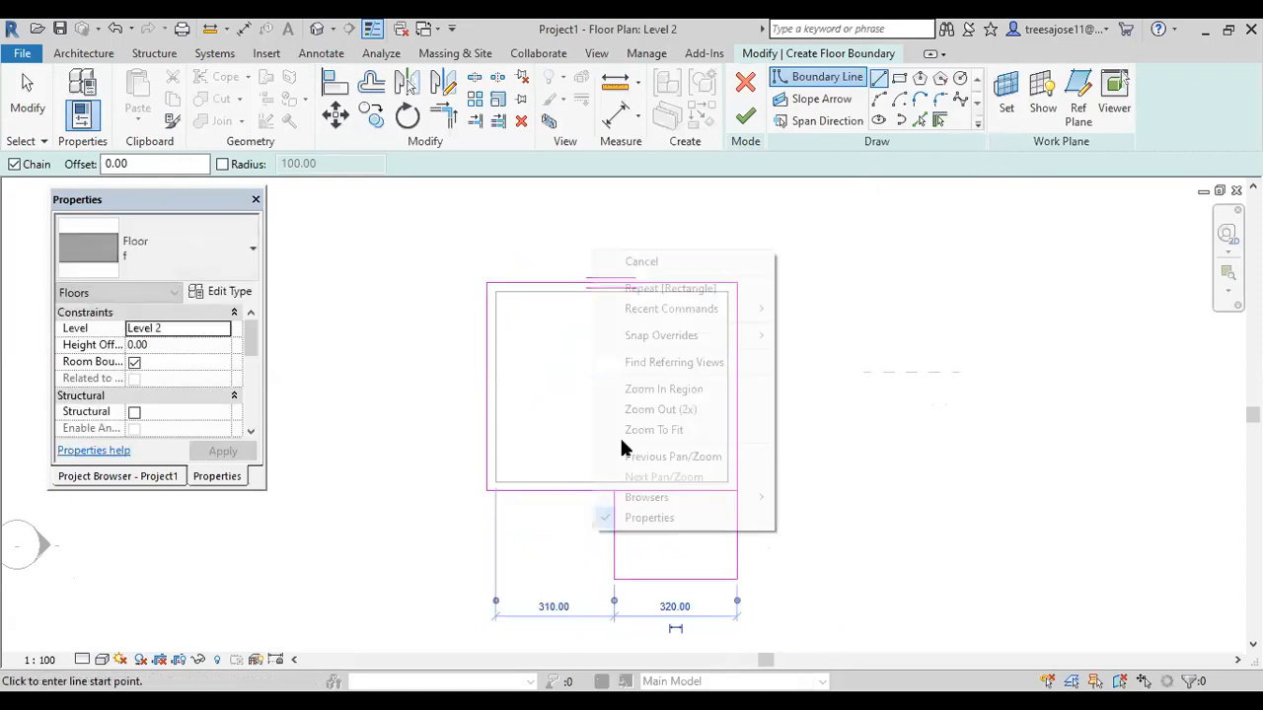
left_click(641, 261)
Trim the floor boundary into one continuous outline with the extension, then finish the floor and view it in 3D.
left_click(444, 116)
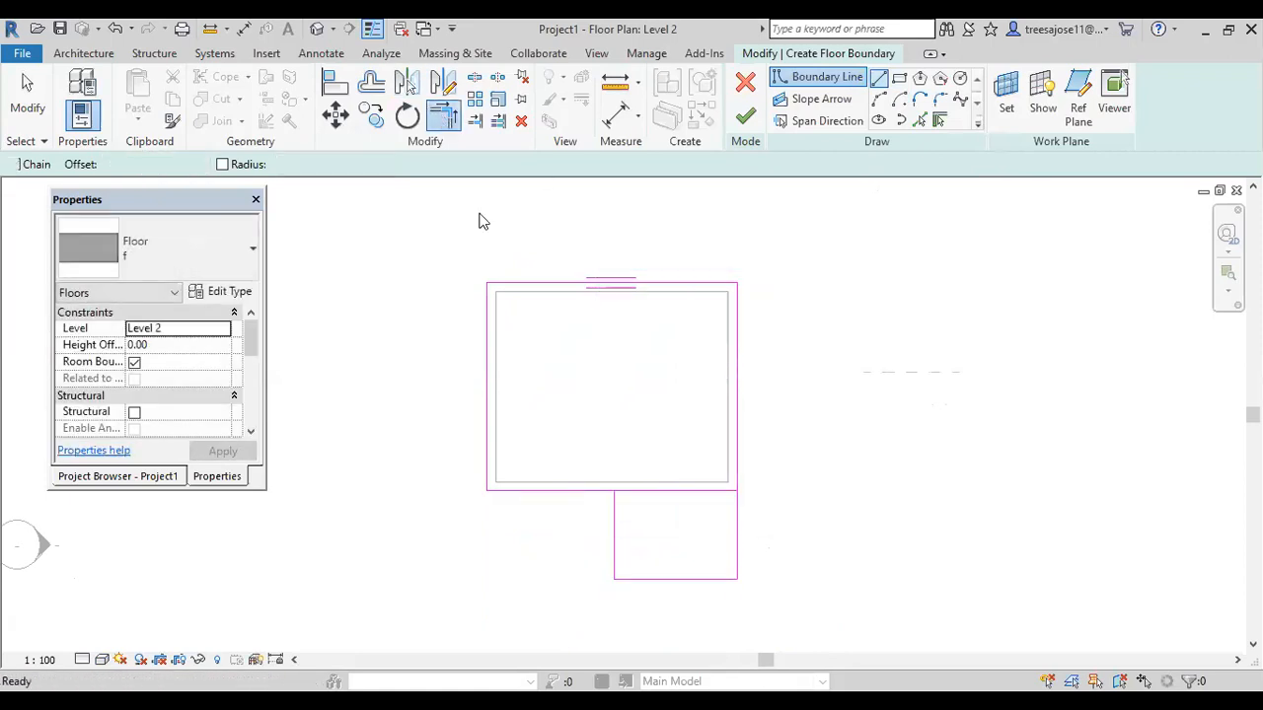
left_click(589, 493)
left_click(616, 543)
left_click(746, 114)
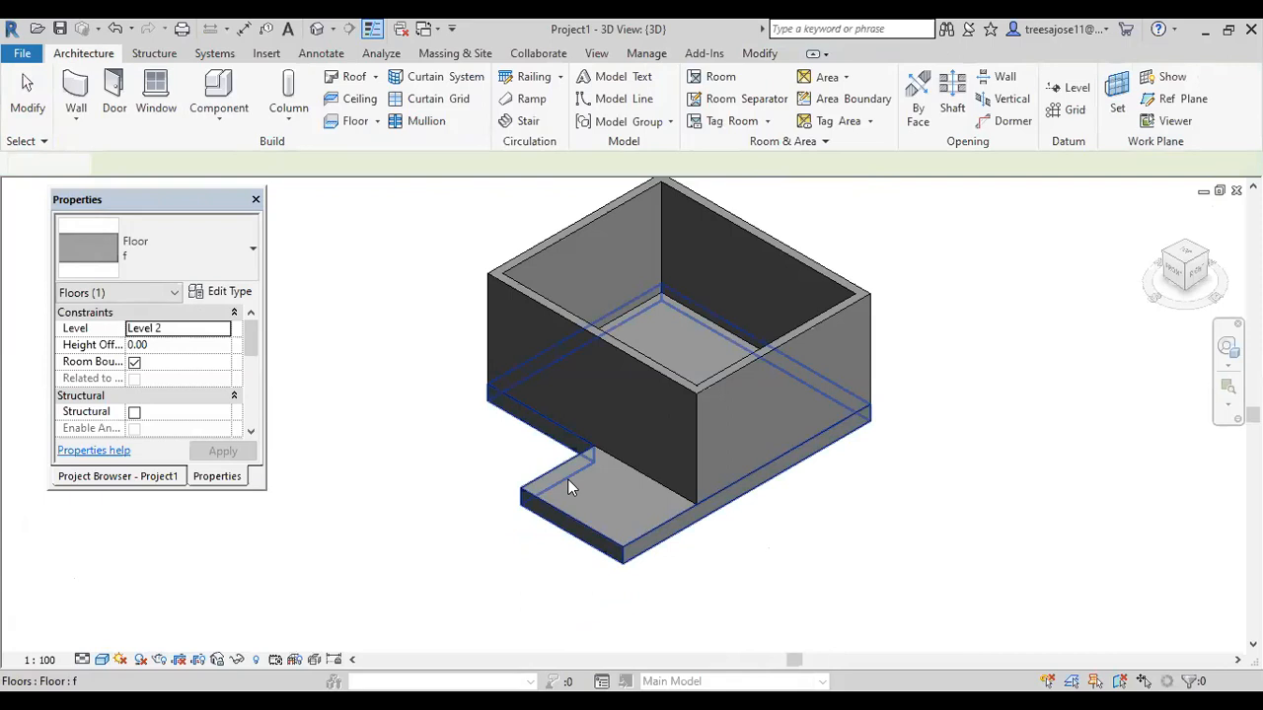
scroll(572, 495, "up", 2)
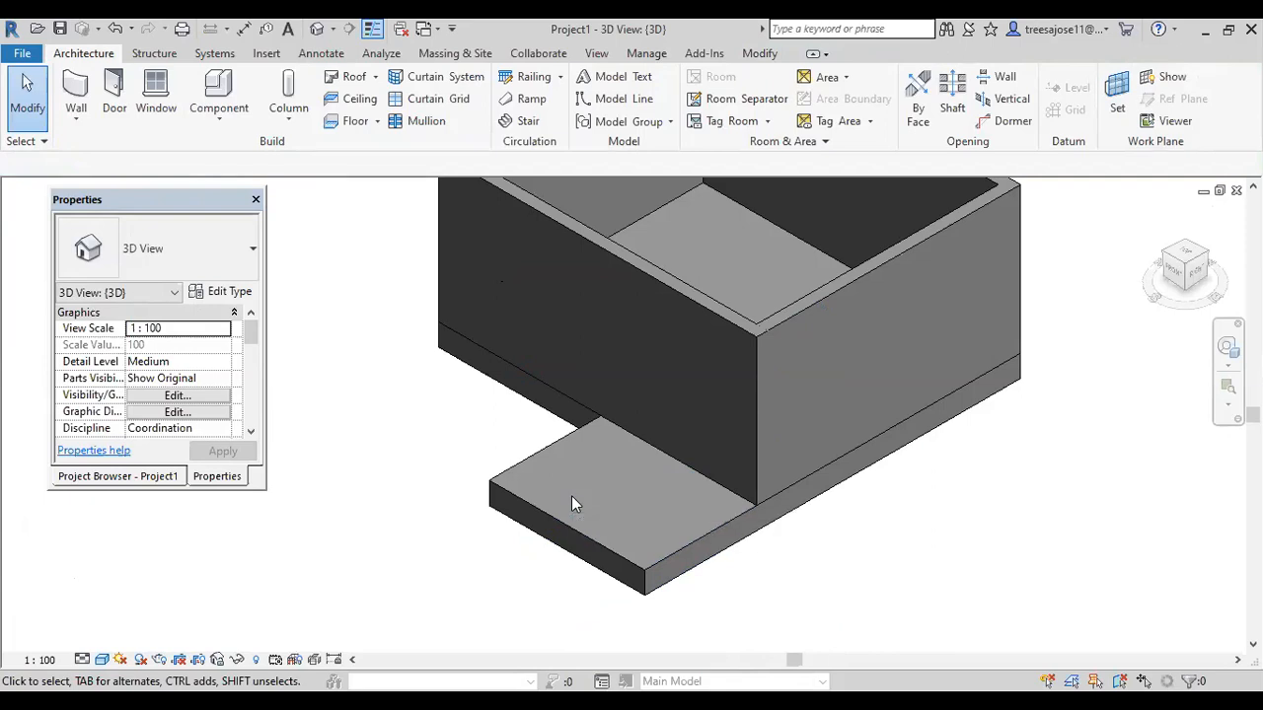
scroll(626, 580, "up", 2)
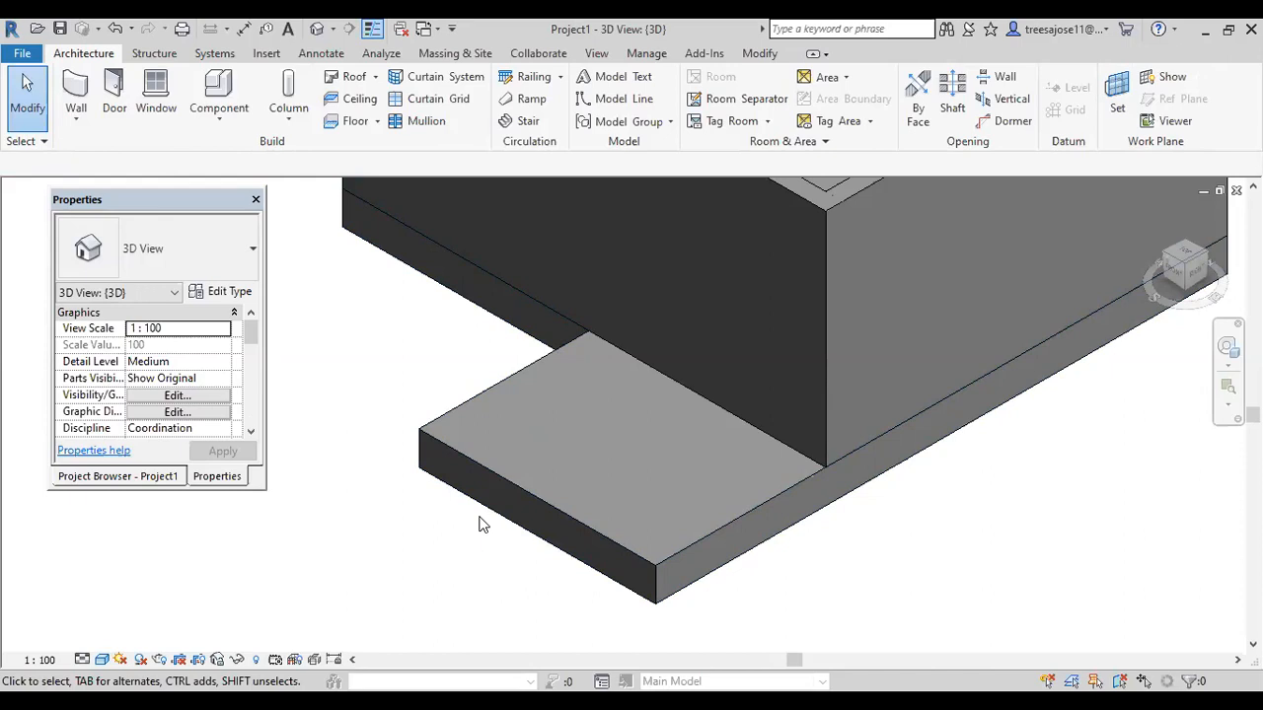
scroll(340, 311, "down", 1)
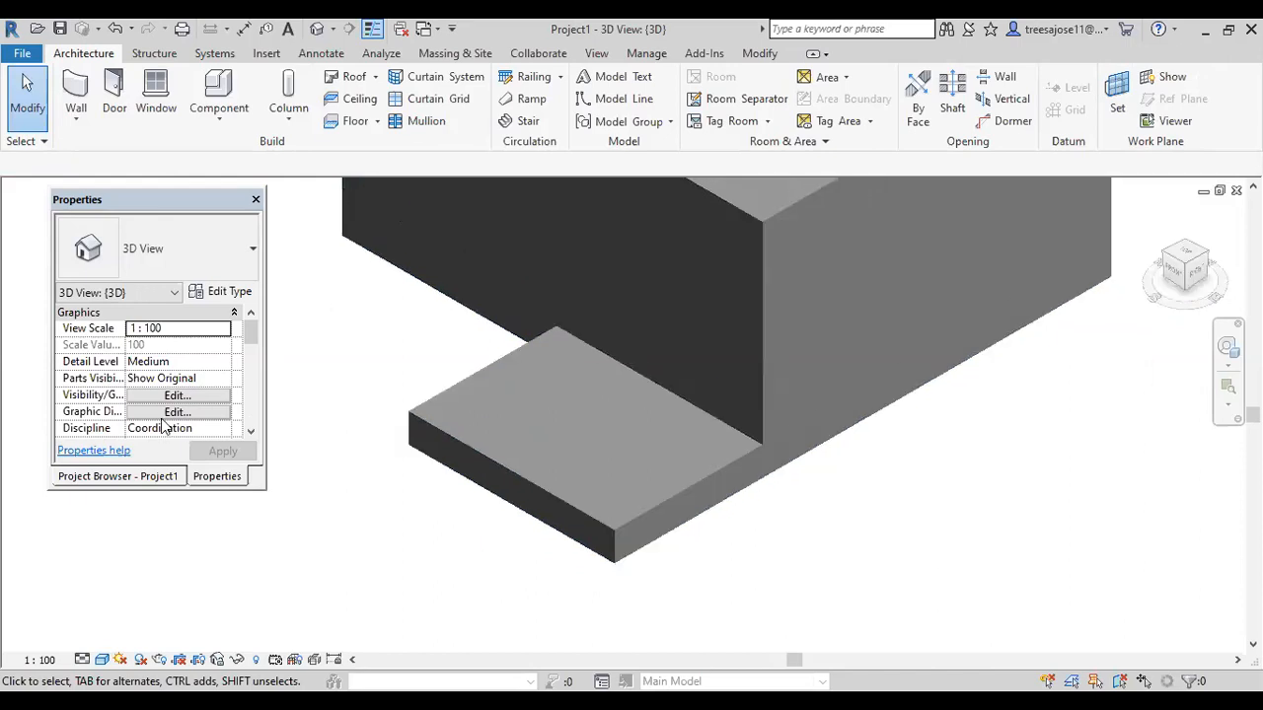
From the Level 2 floor plan, create an in-place model in the Generic Models category named s.
left_click(123, 478)
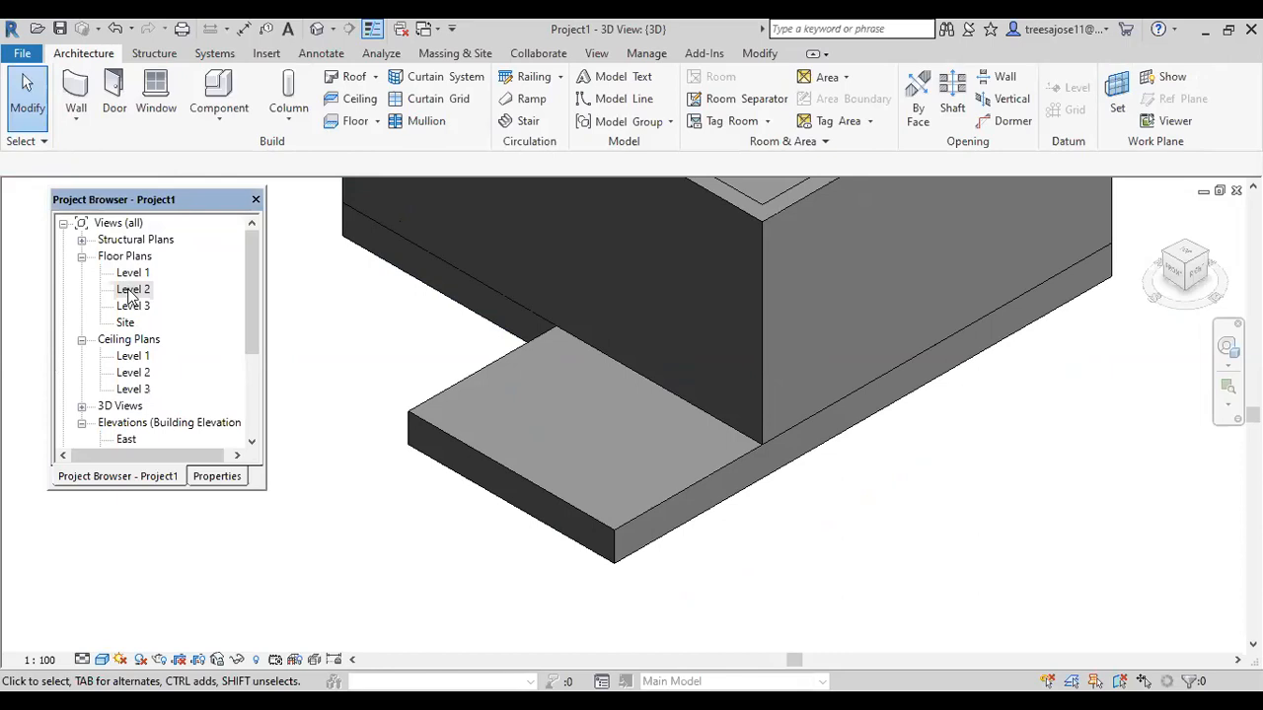
double_click(131, 291)
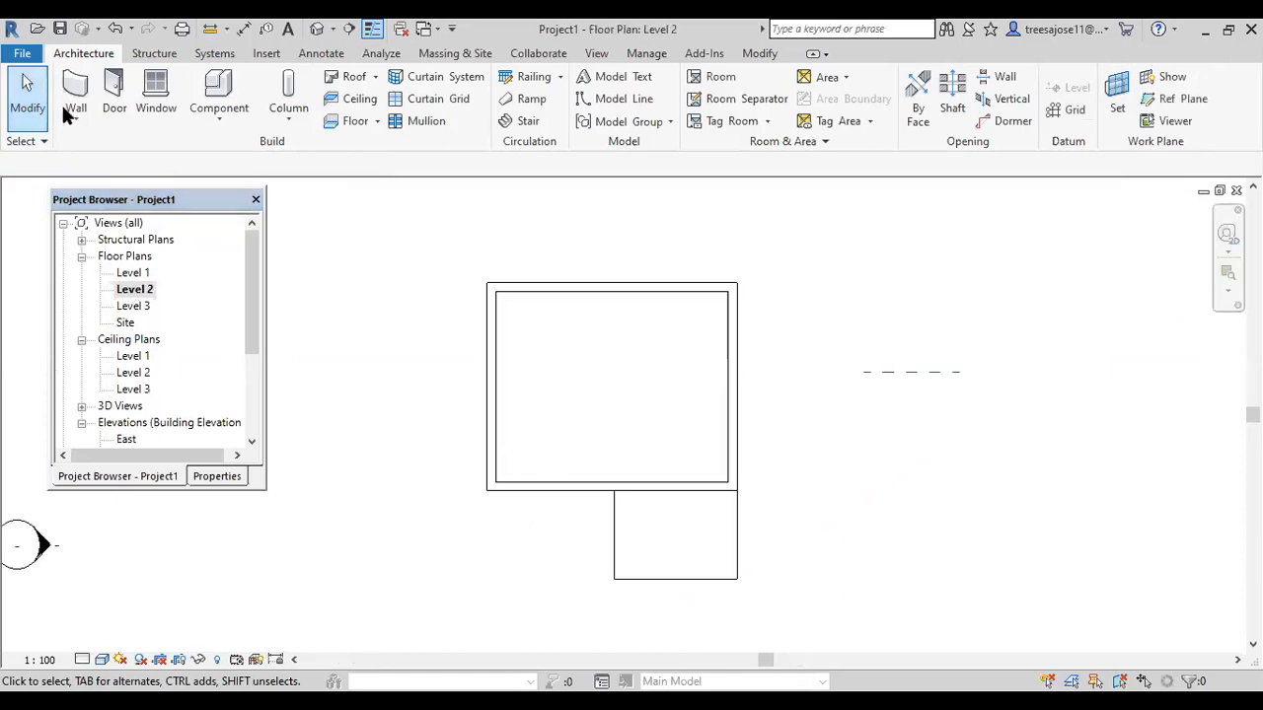
left_click(216, 122)
left_click(260, 197)
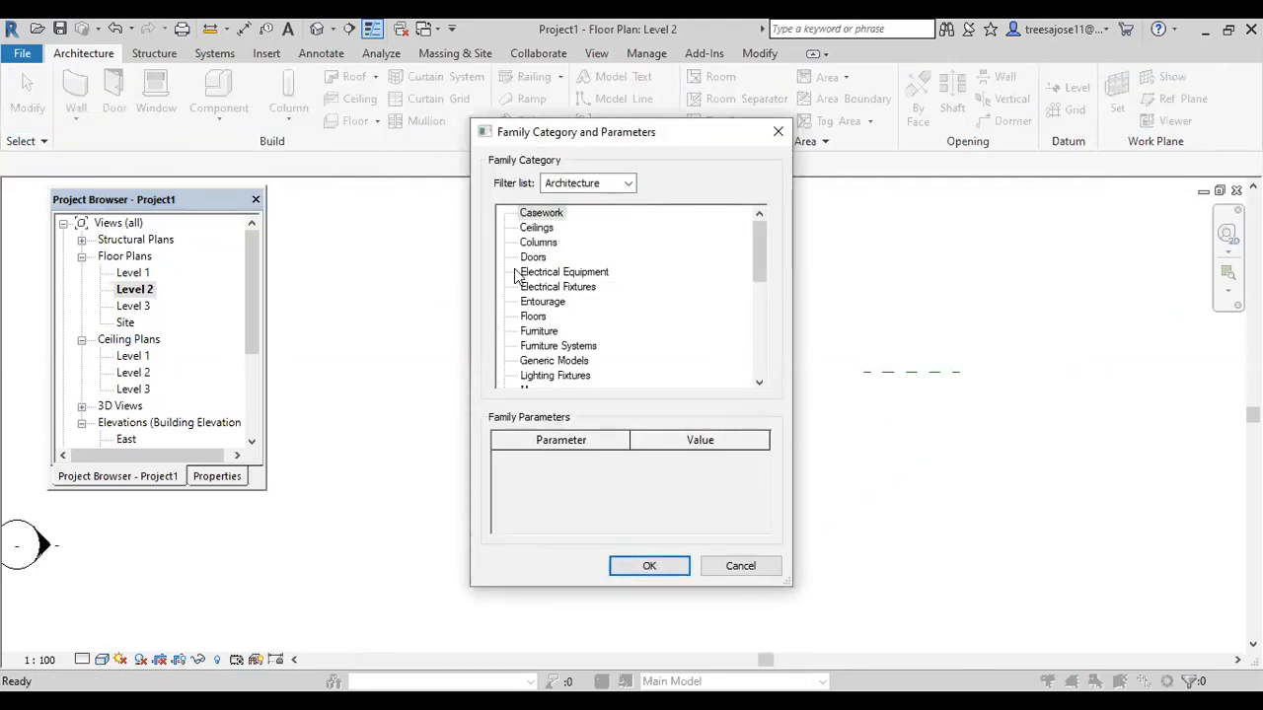
left_click(540, 361)
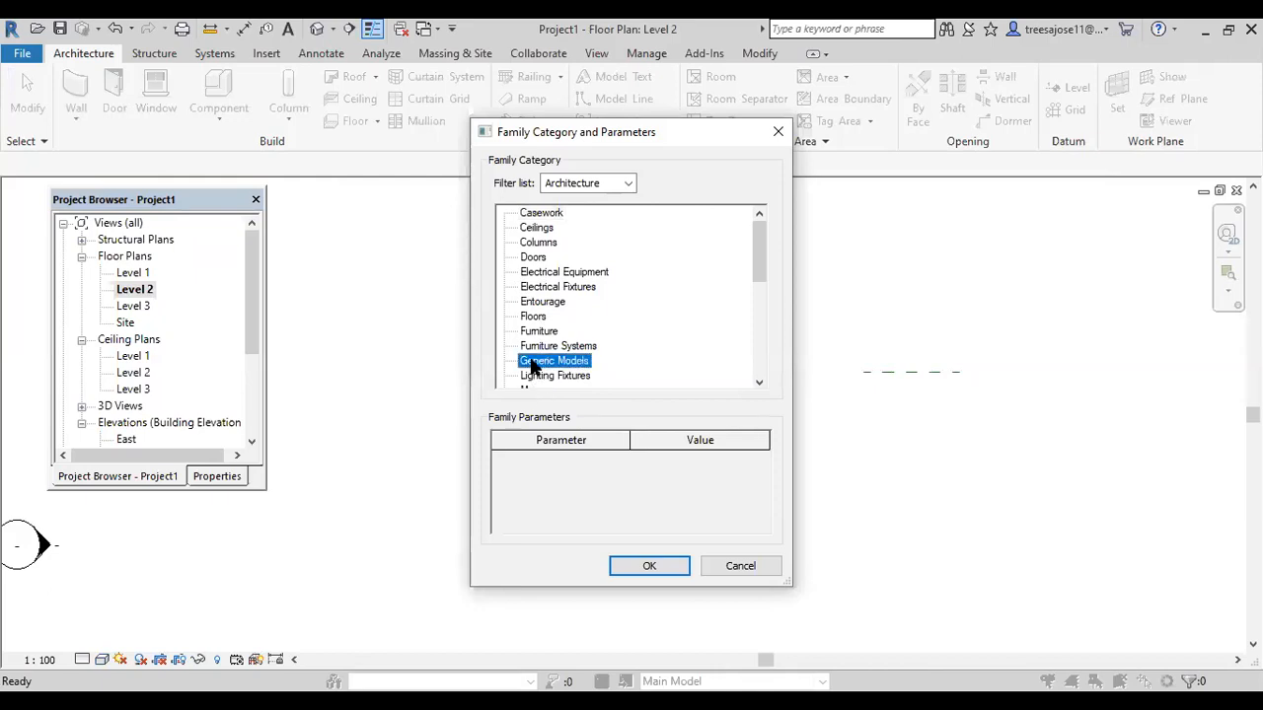
left_click(642, 570)
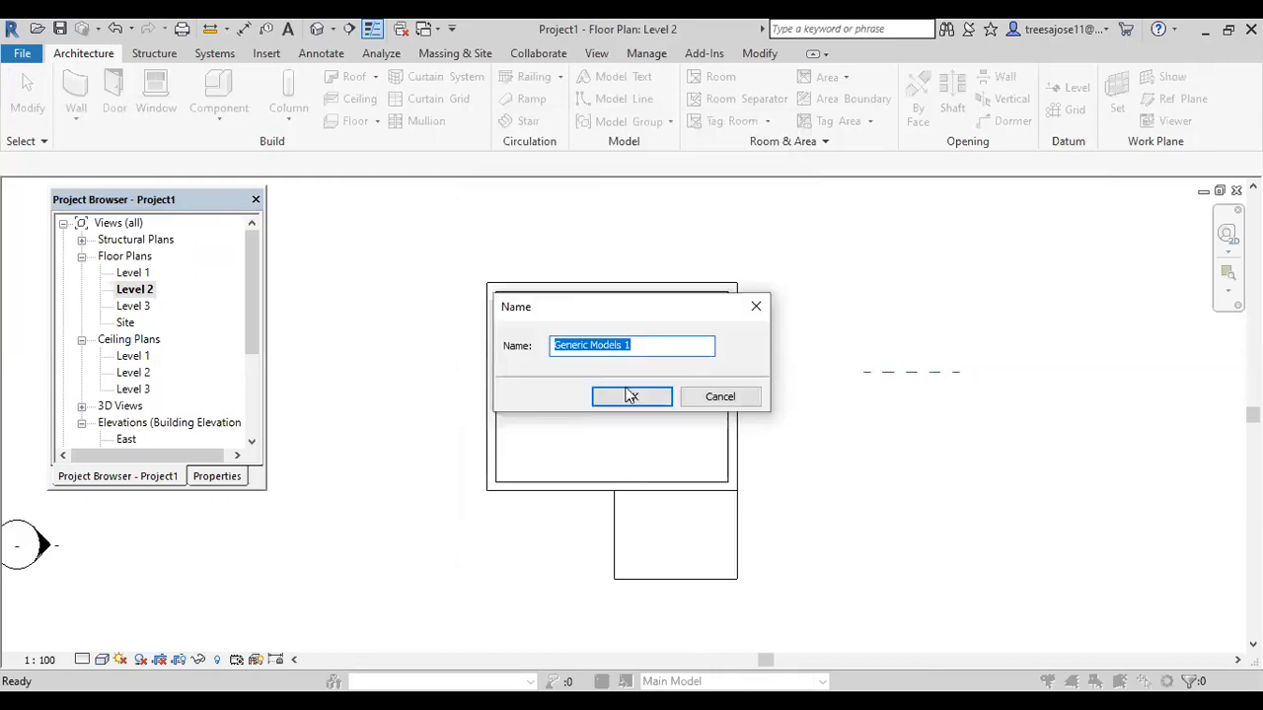
type("t")
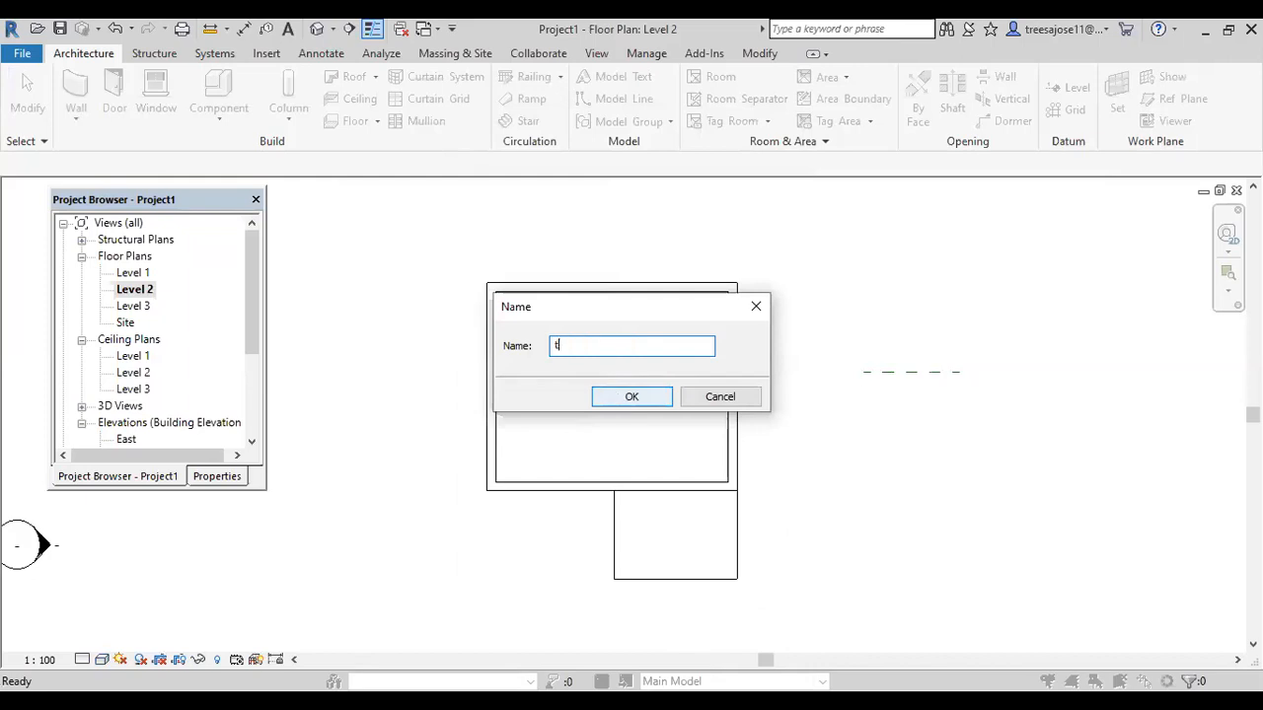
key("BackSpace")
type("s")
left_click(640, 397)
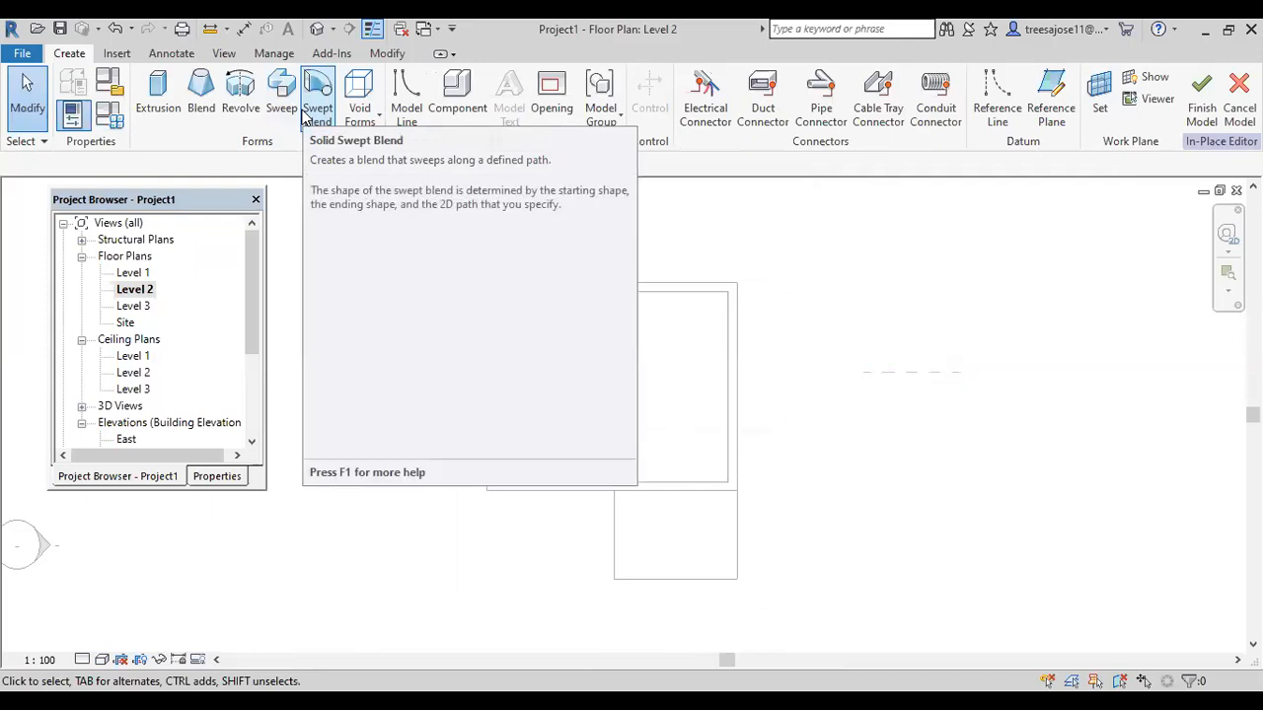
Start a Sweep, sketch its path along the slab extension's full lower edge, and finish the path.
left_click(284, 98)
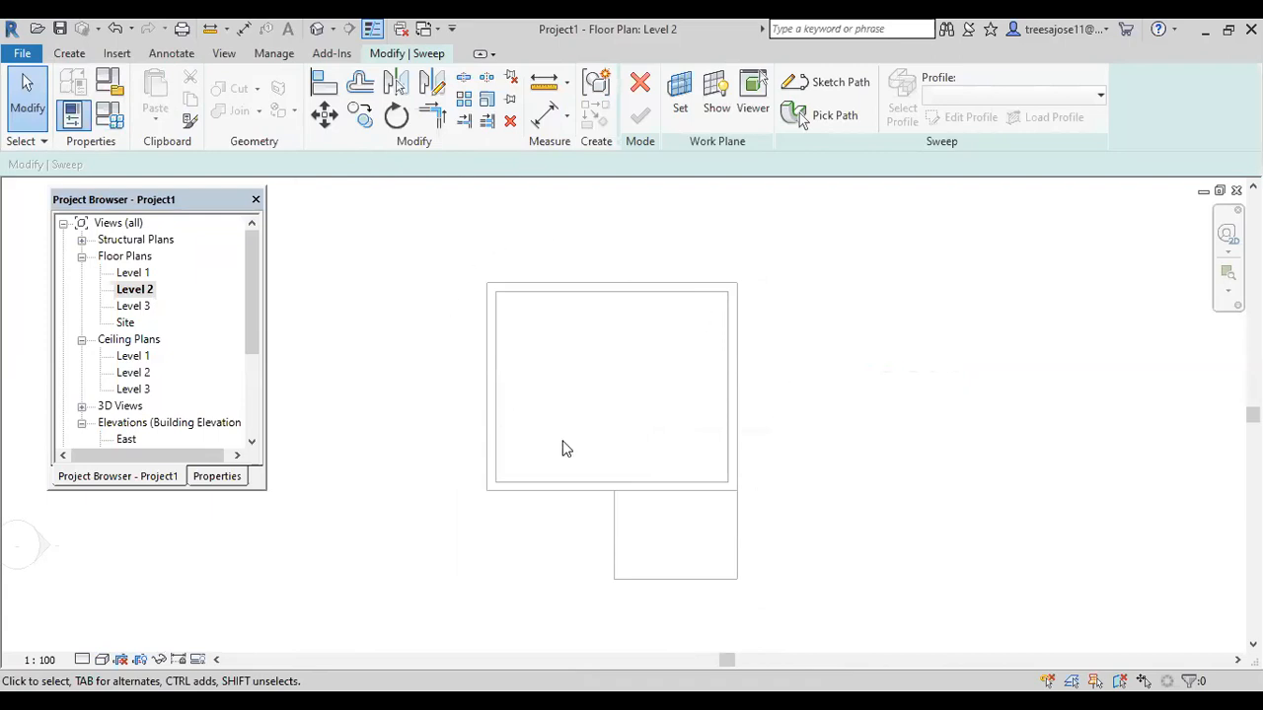
scroll(638, 604, "up", 2)
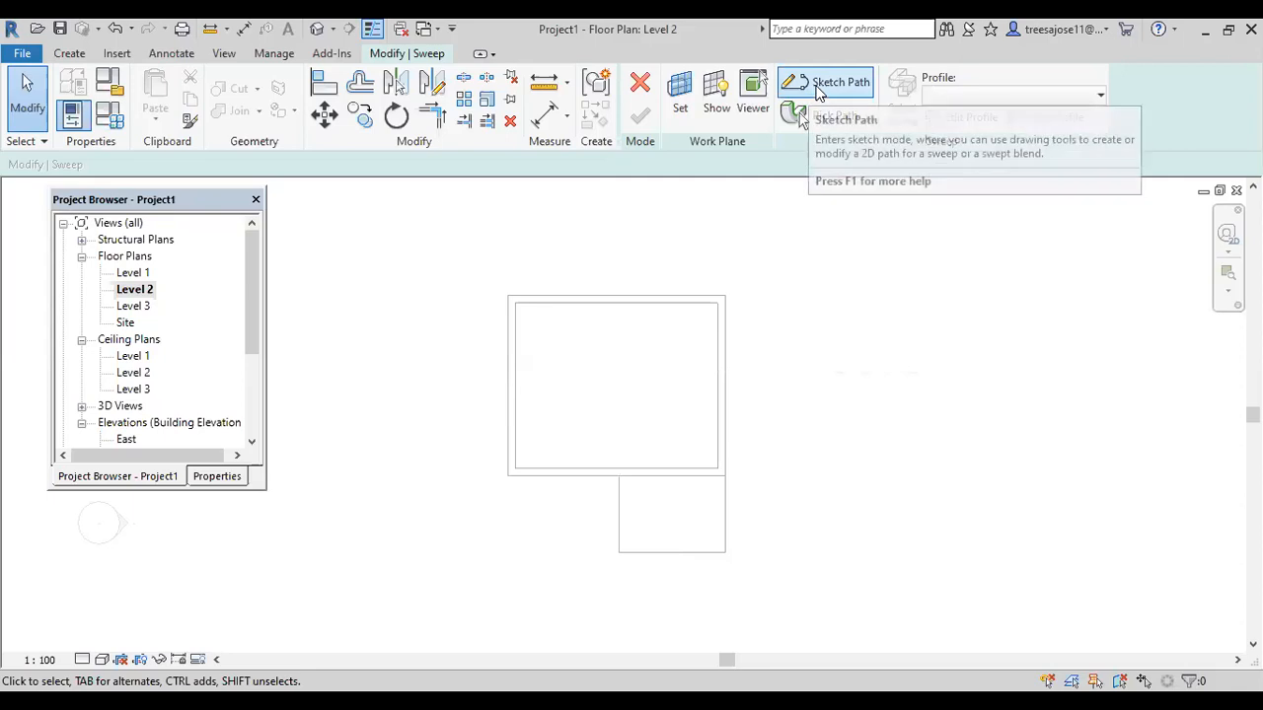
left_click(809, 87)
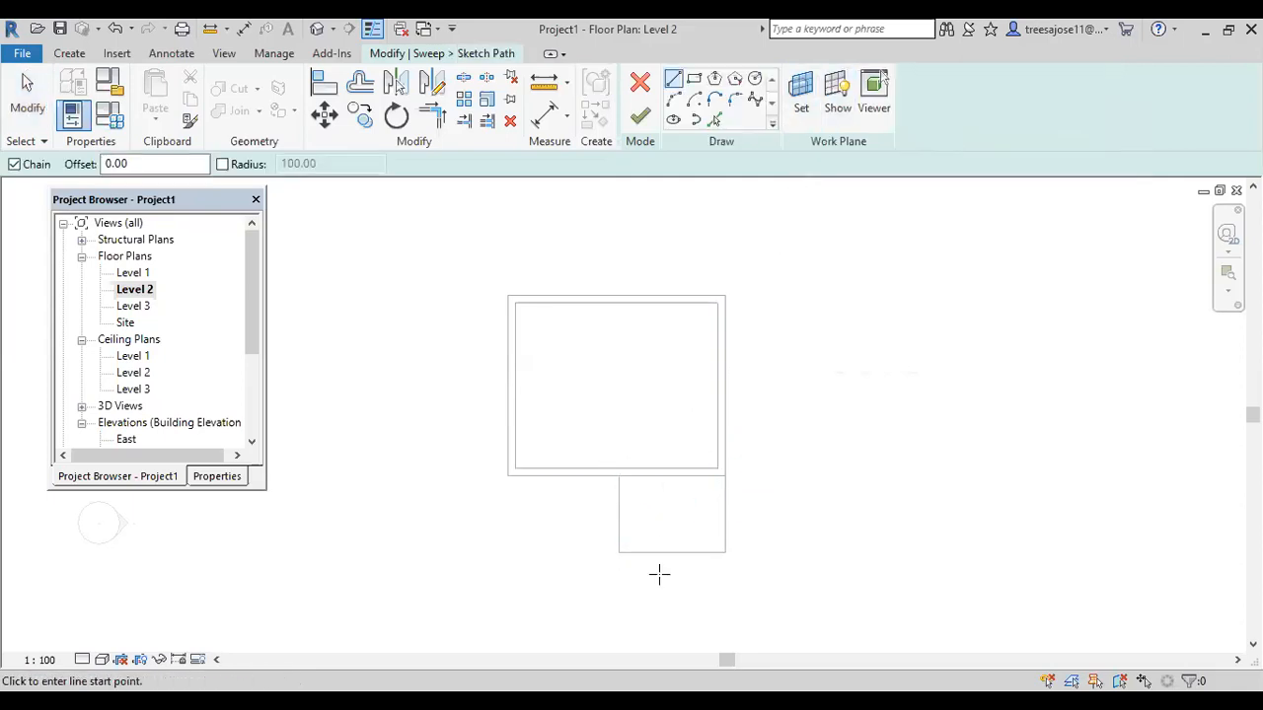
left_click(620, 552)
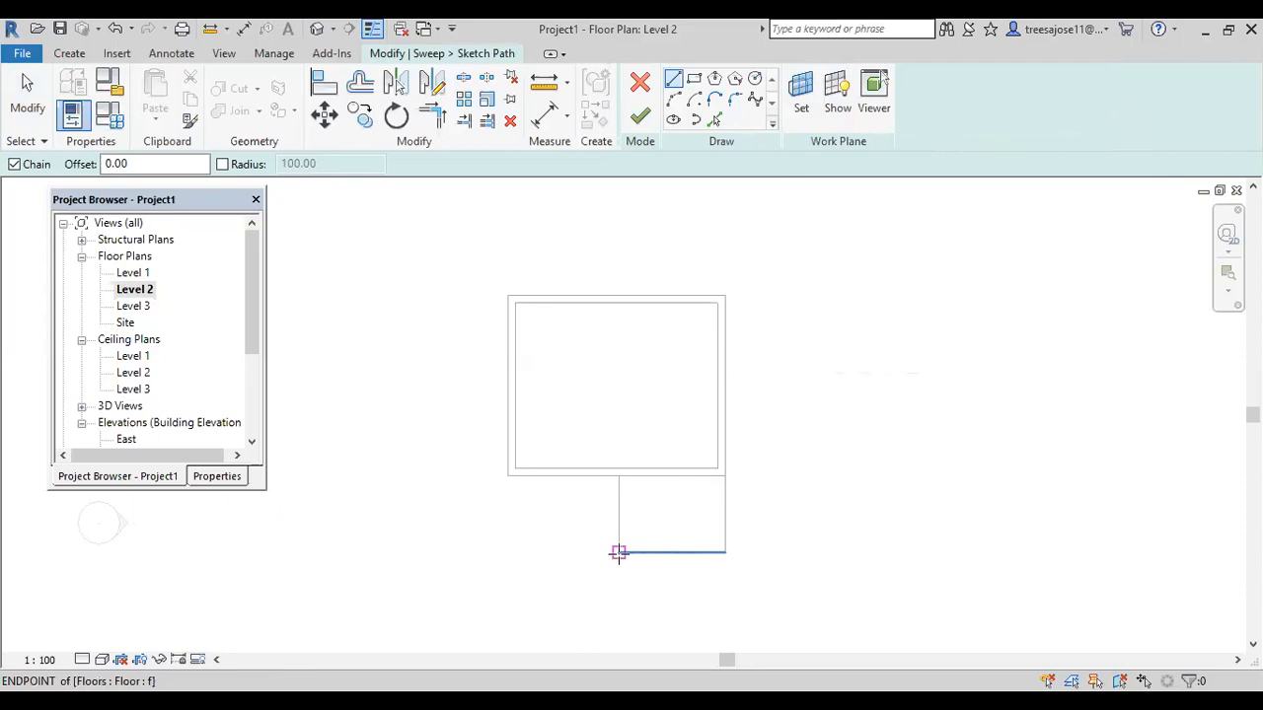
left_click(725, 552)
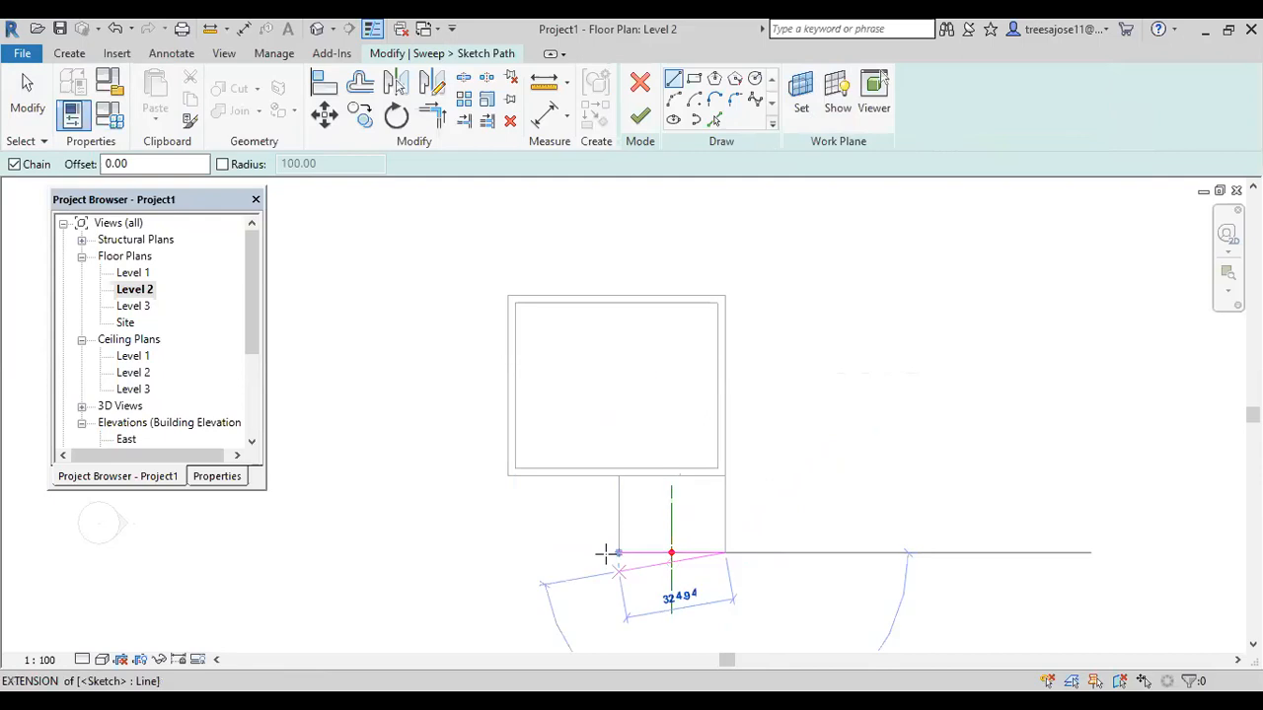
right_click(762, 554)
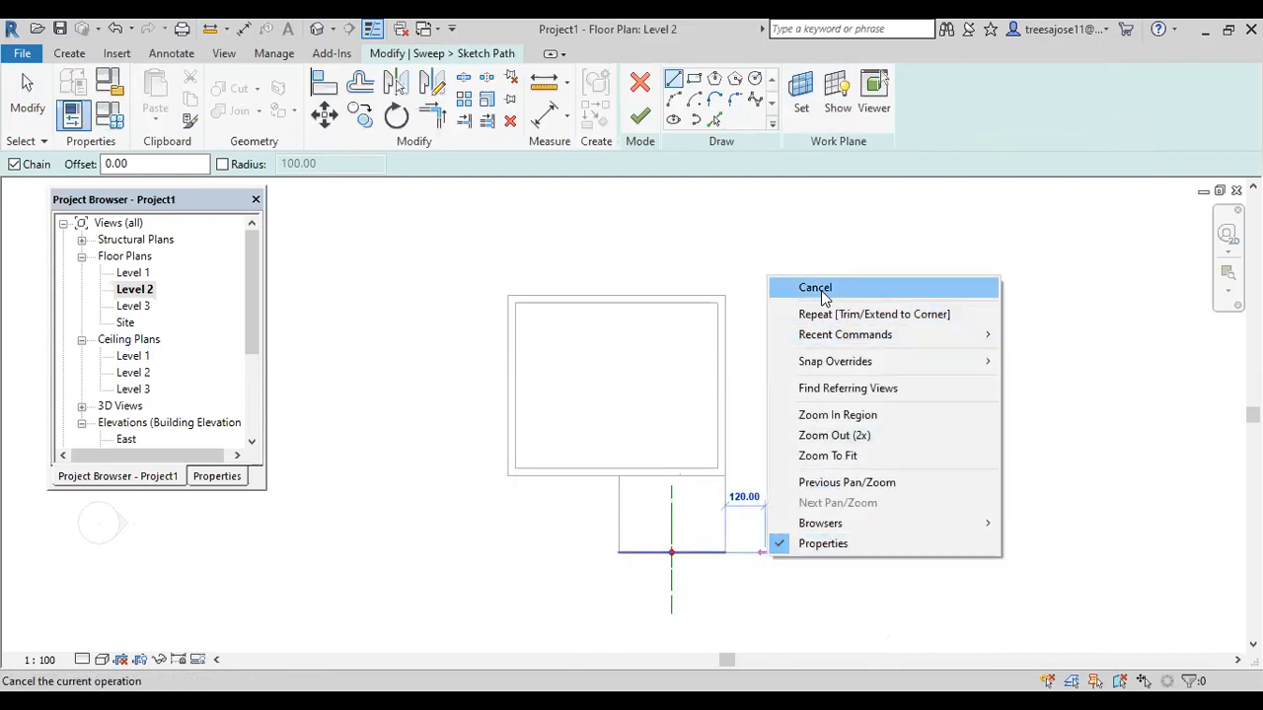
left_click(817, 287)
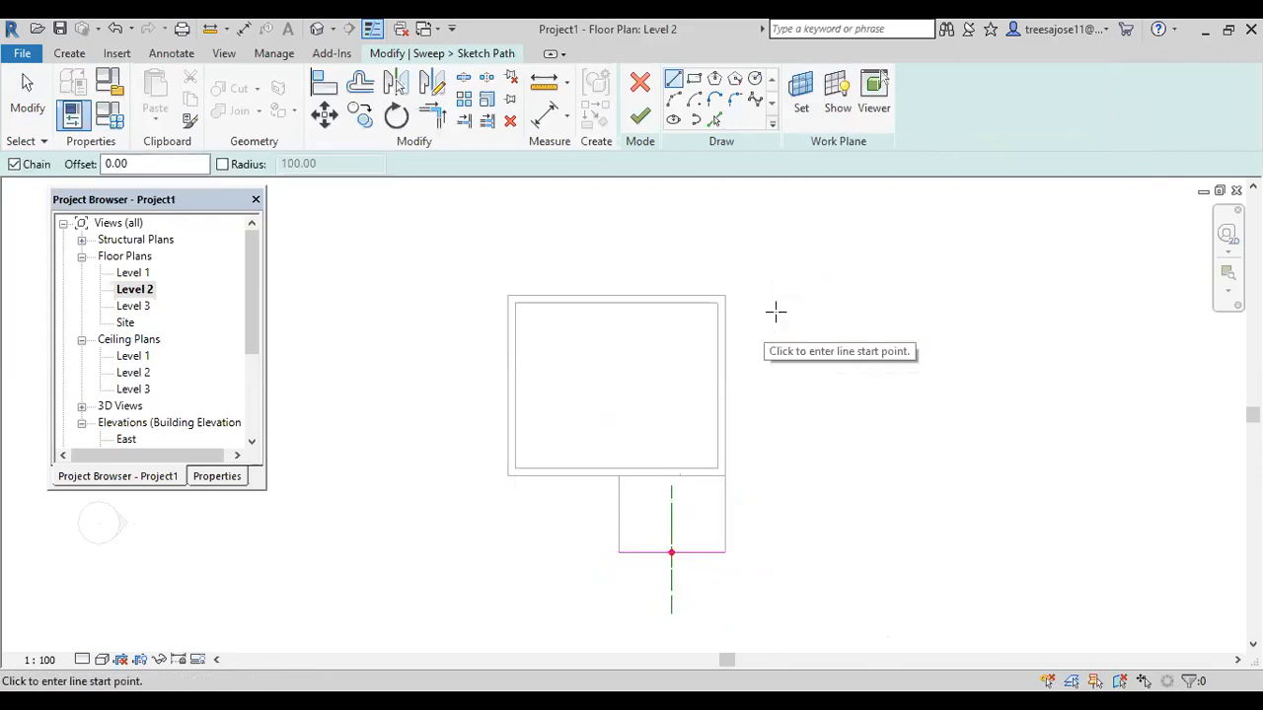
left_click(639, 118)
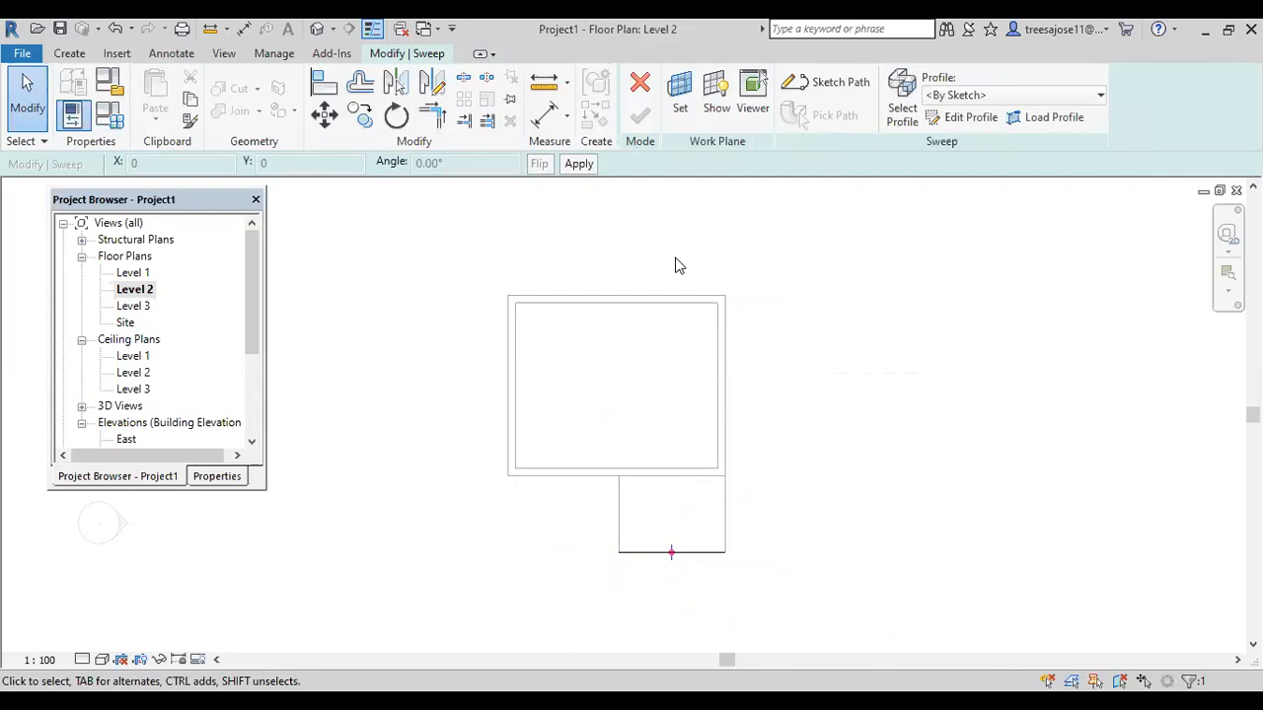
Edit the sweep profile in the West elevation, starting with a 60 cm line outward along Level 1 from the slab extension's outer face.
left_click(972, 118)
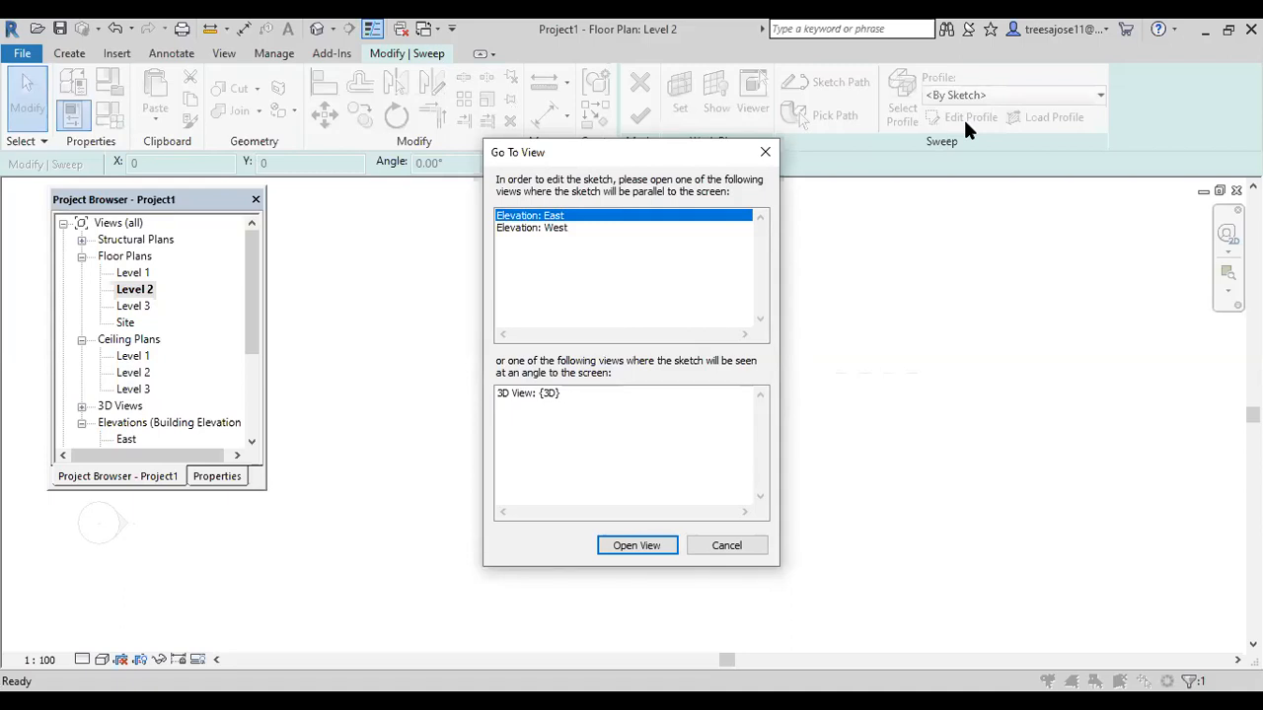
left_click(531, 228)
left_click(621, 543)
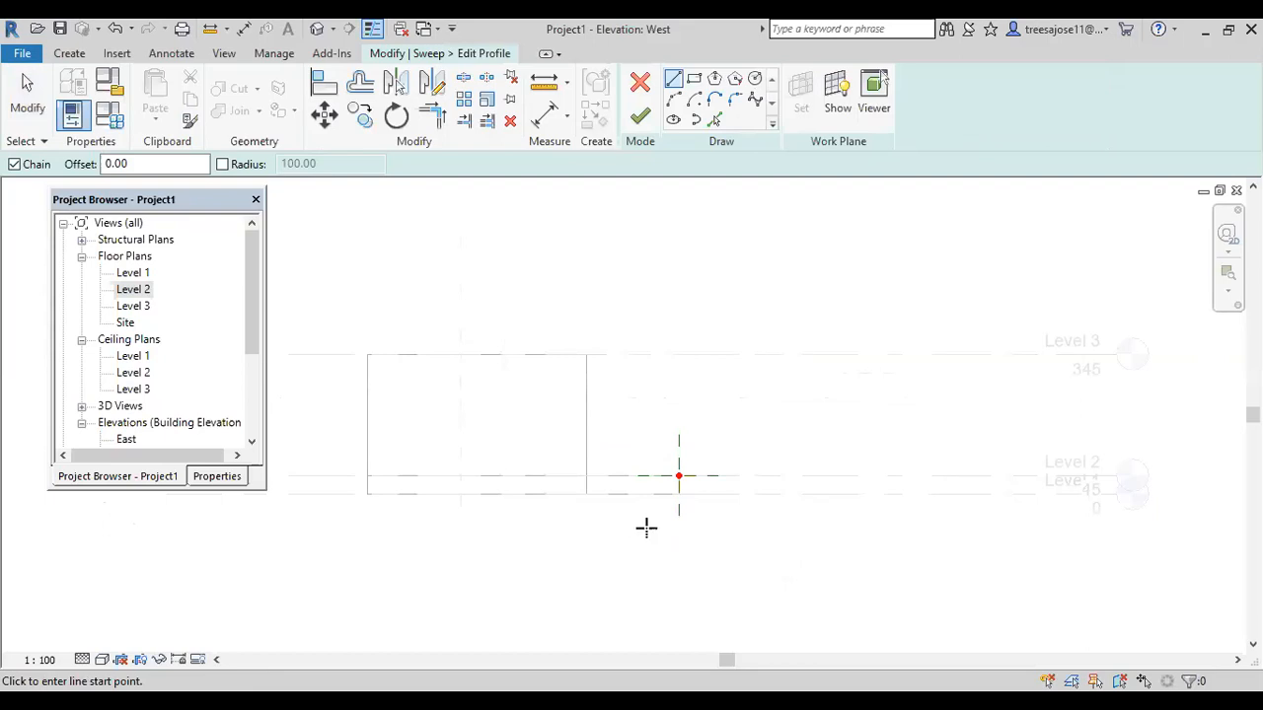
scroll(670, 499, "up", 2)
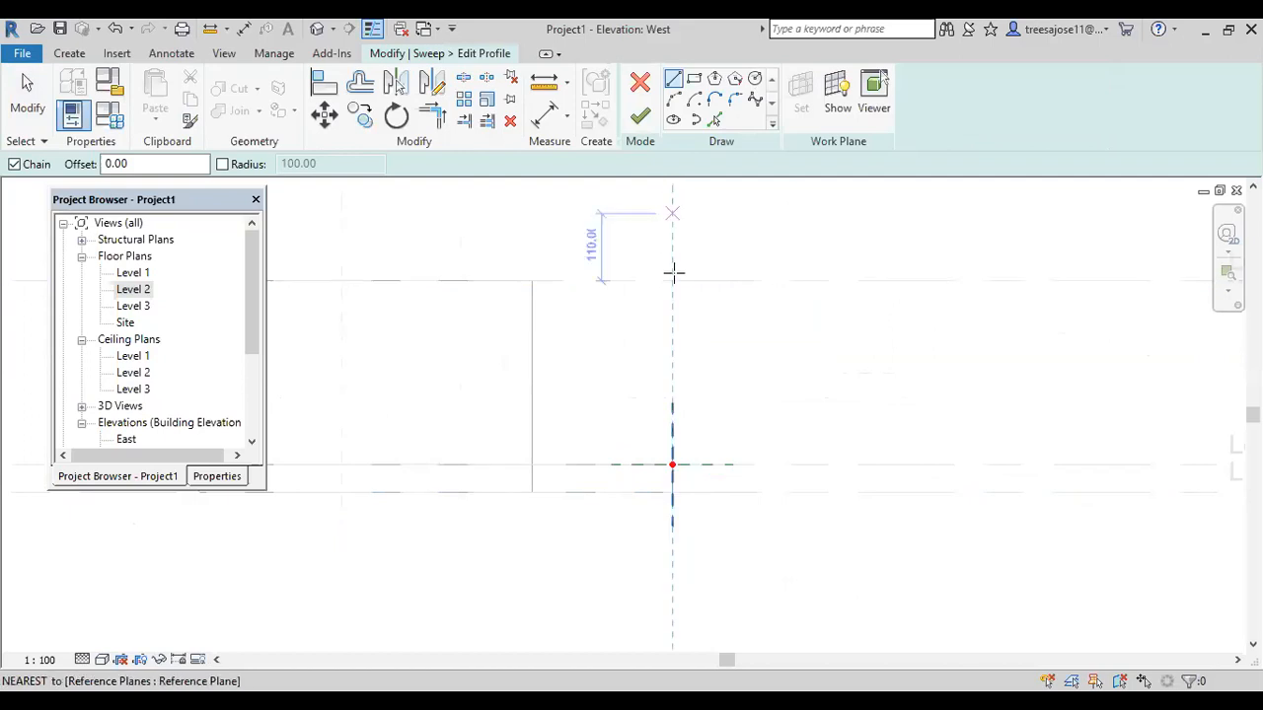
left_click(671, 491)
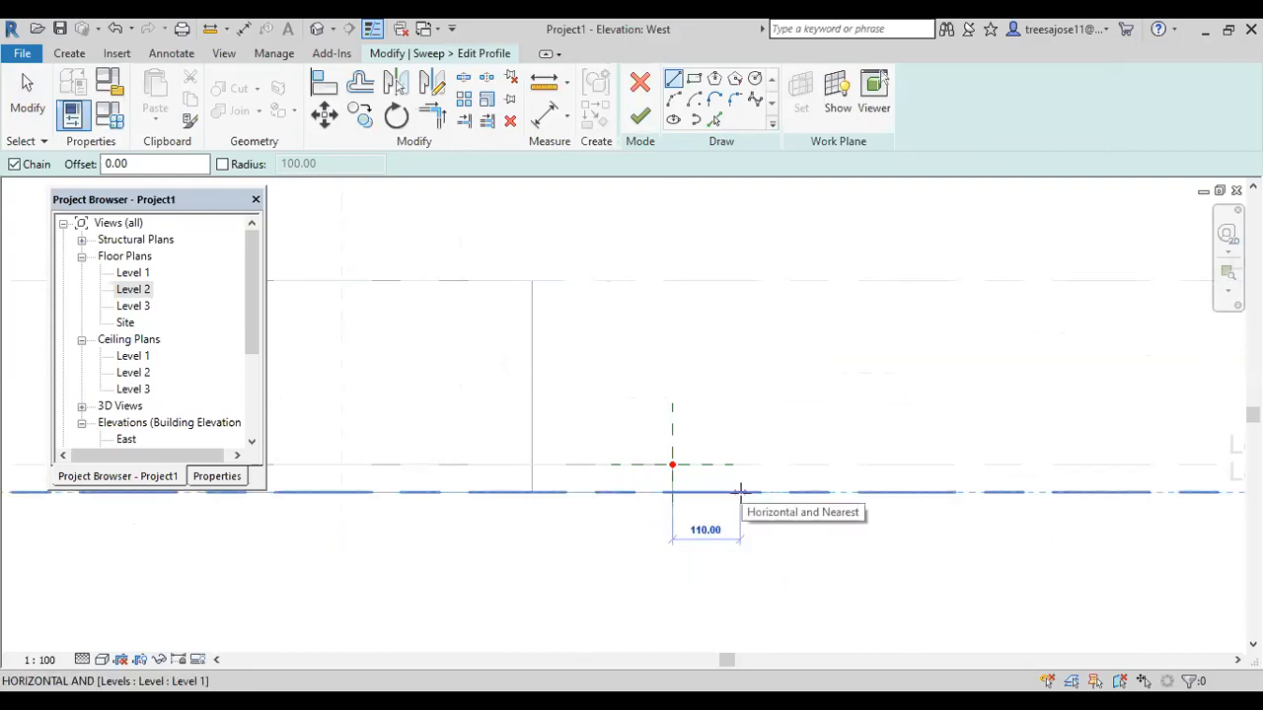
type("60")
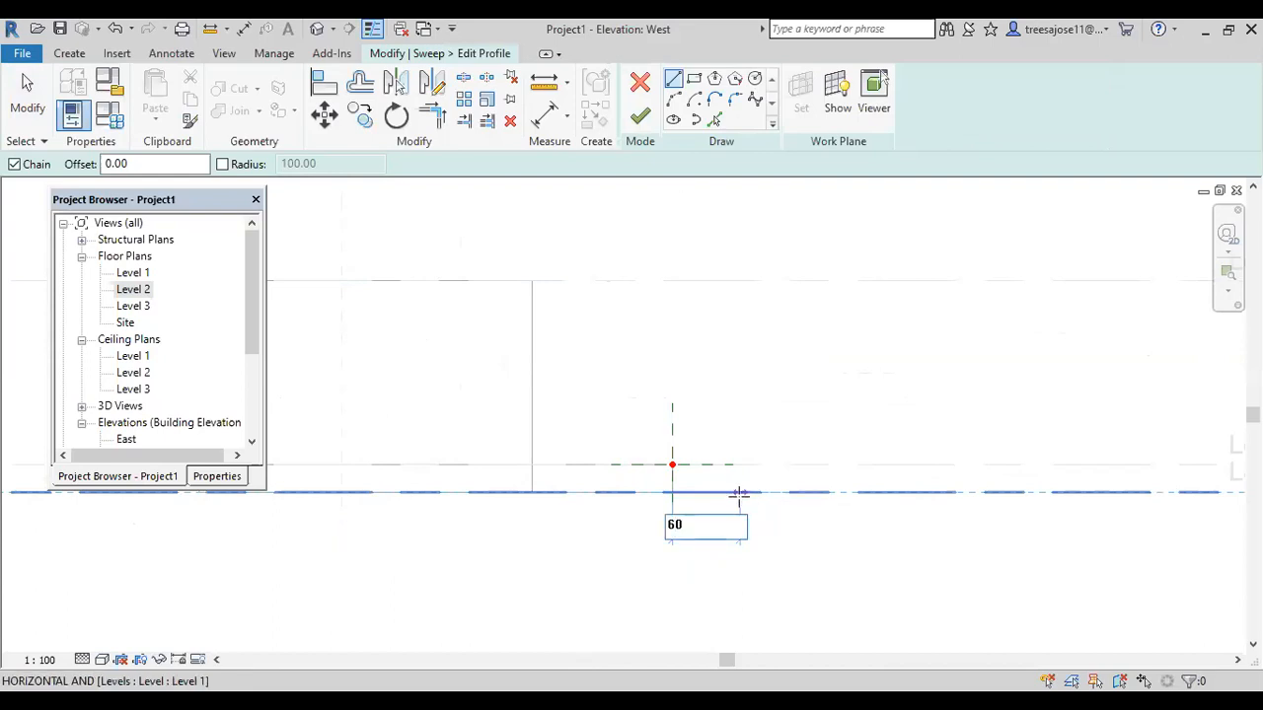
key("Return")
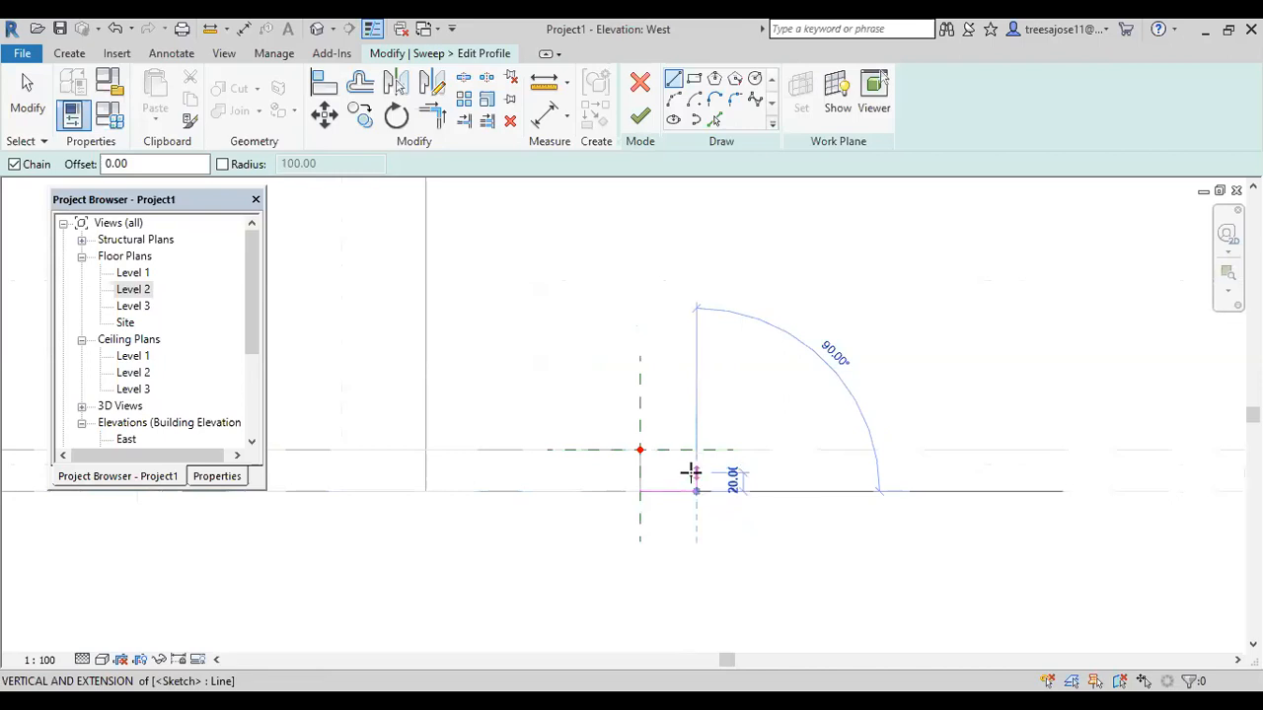
Complete the stepped profile with a 15 cm rise, 30 cm tread and 15 cm rise, close it against the slab face and finish the profile.
type("15")
key("Return")
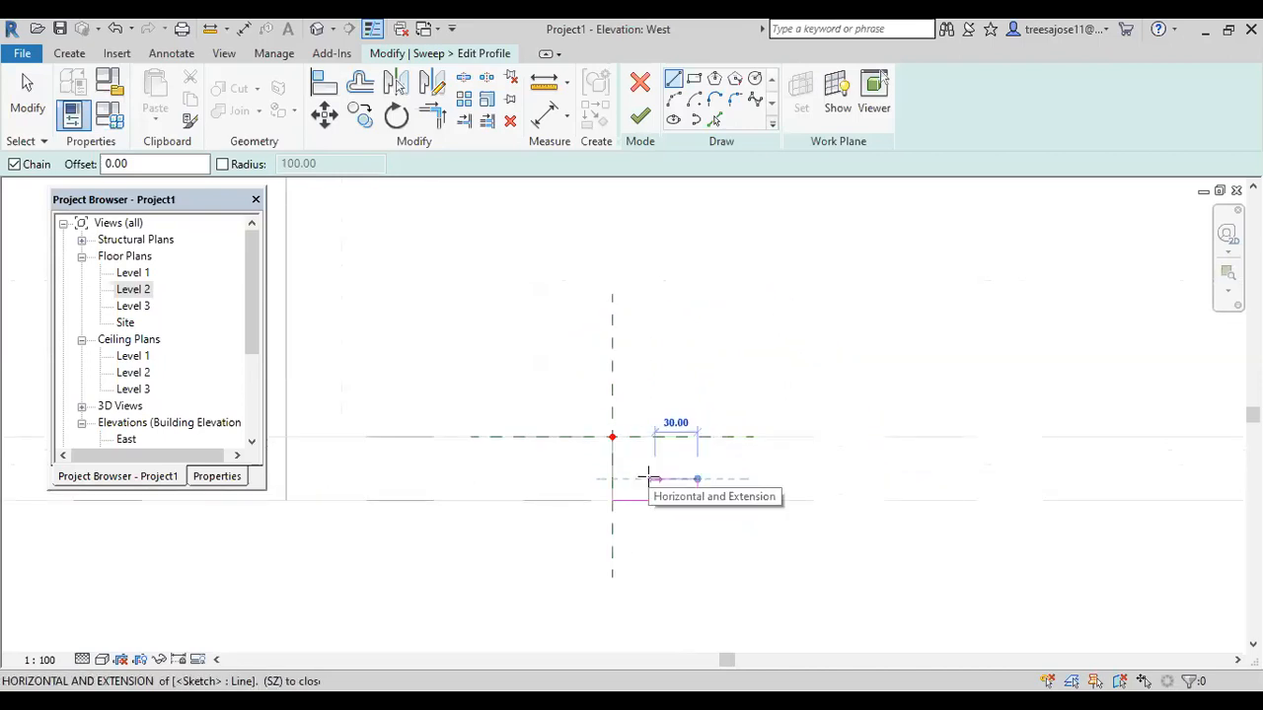
type("30")
key("Return")
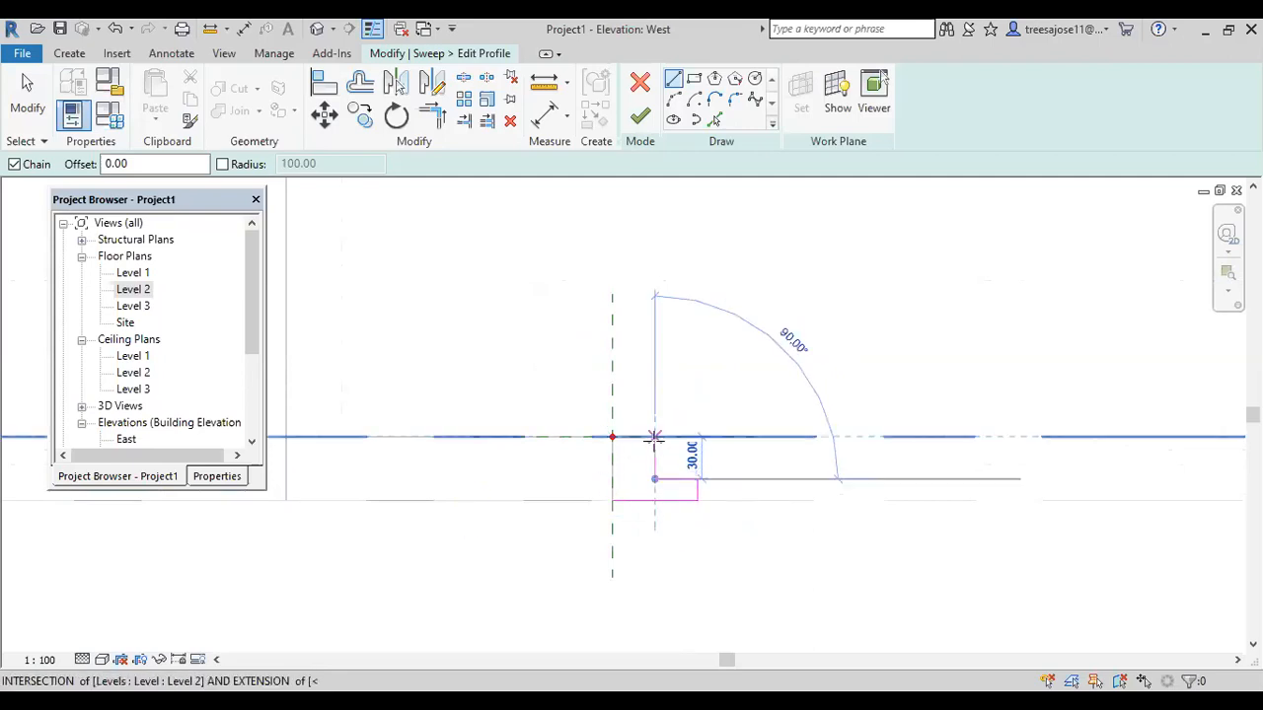
type("15")
key("Return")
left_click(612, 459)
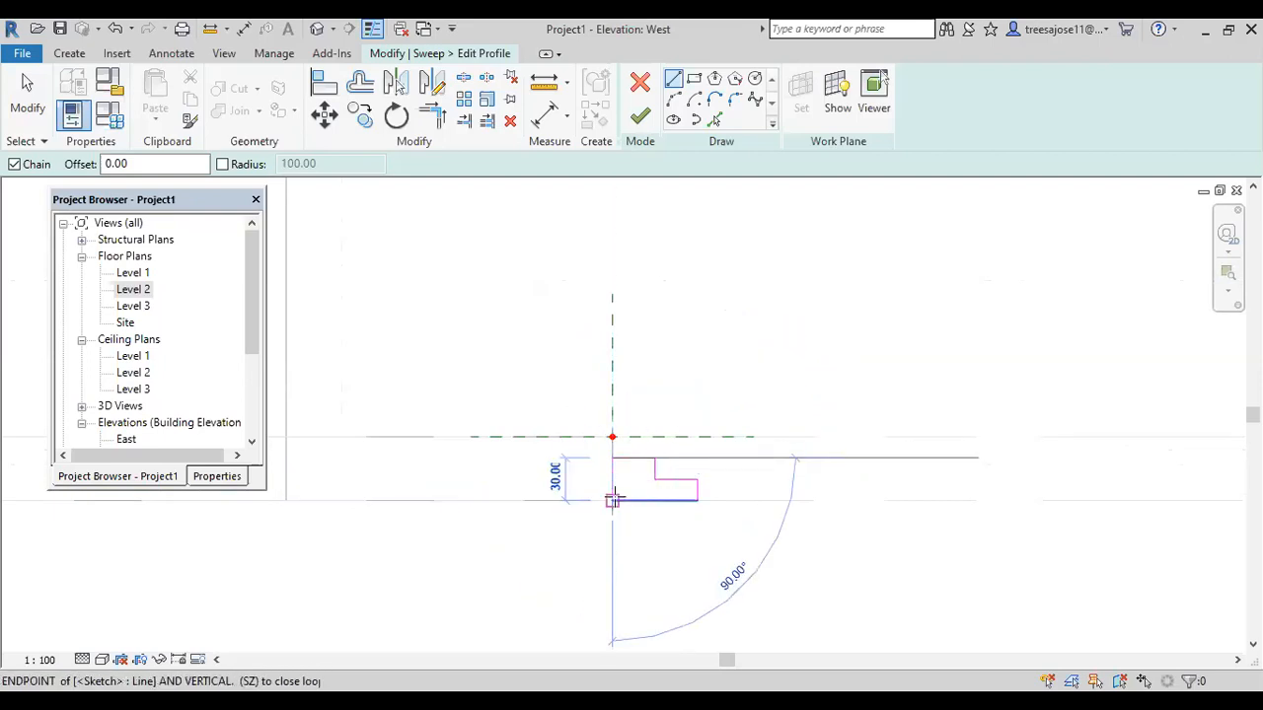
left_click(612, 501)
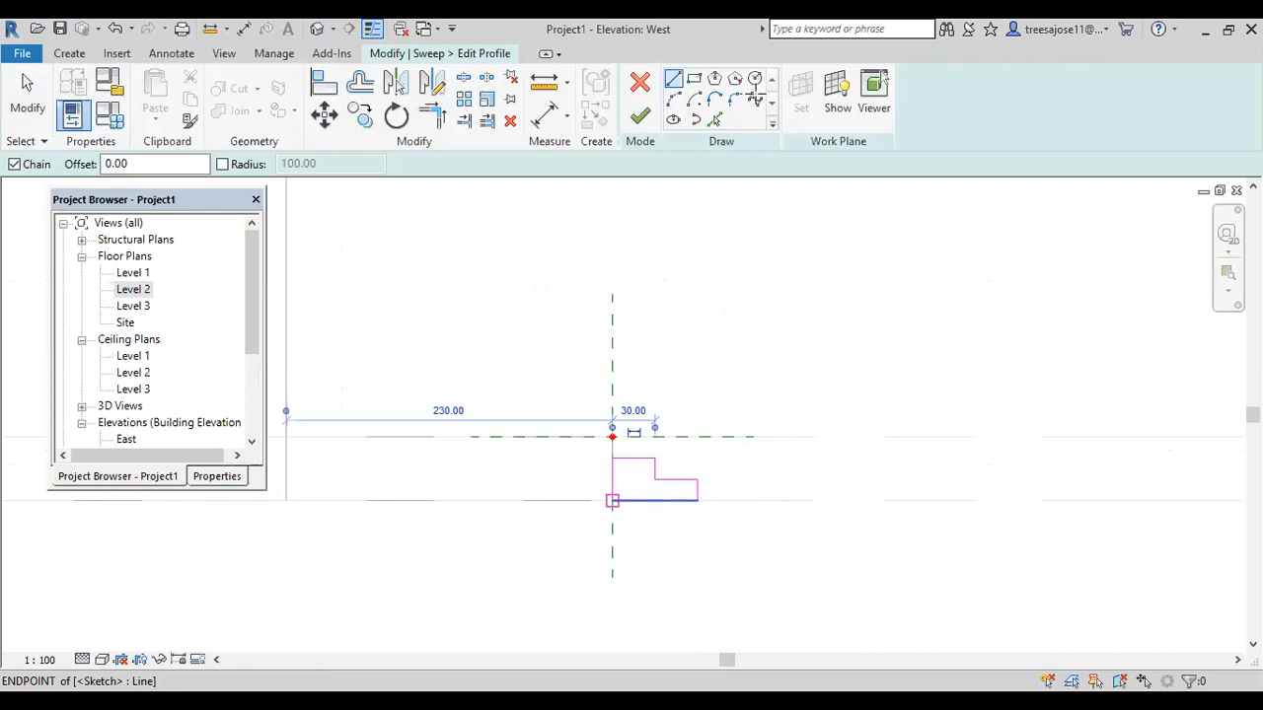
left_click(640, 117)
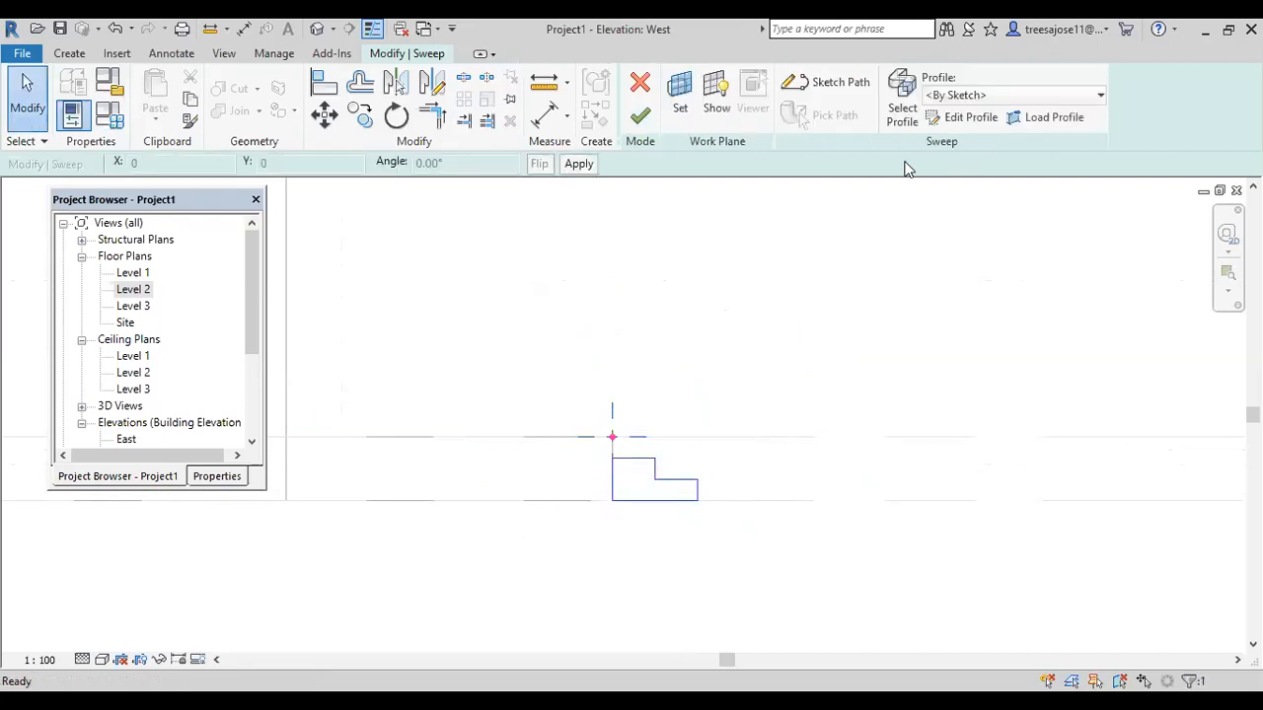
Finish the sweep and the in-place model, and show the steps in the default 3D view.
left_click(642, 118)
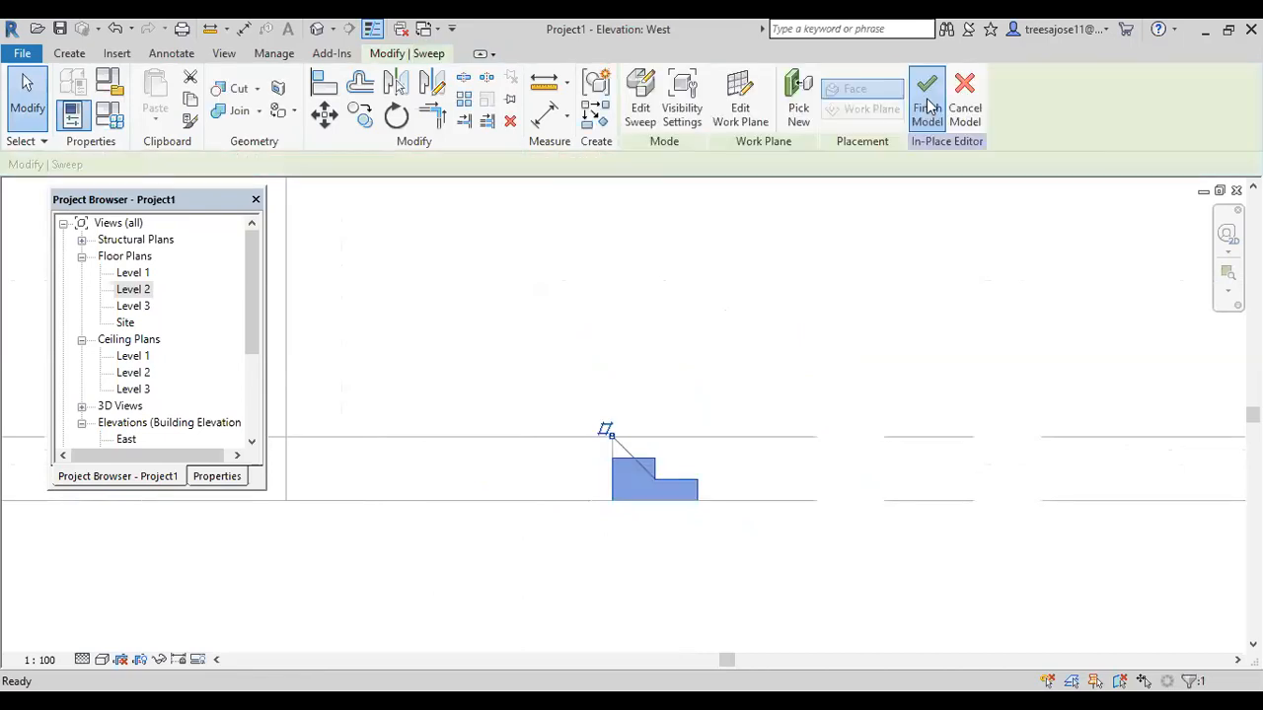
left_click(925, 94)
scroll(754, 326, "down", 4)
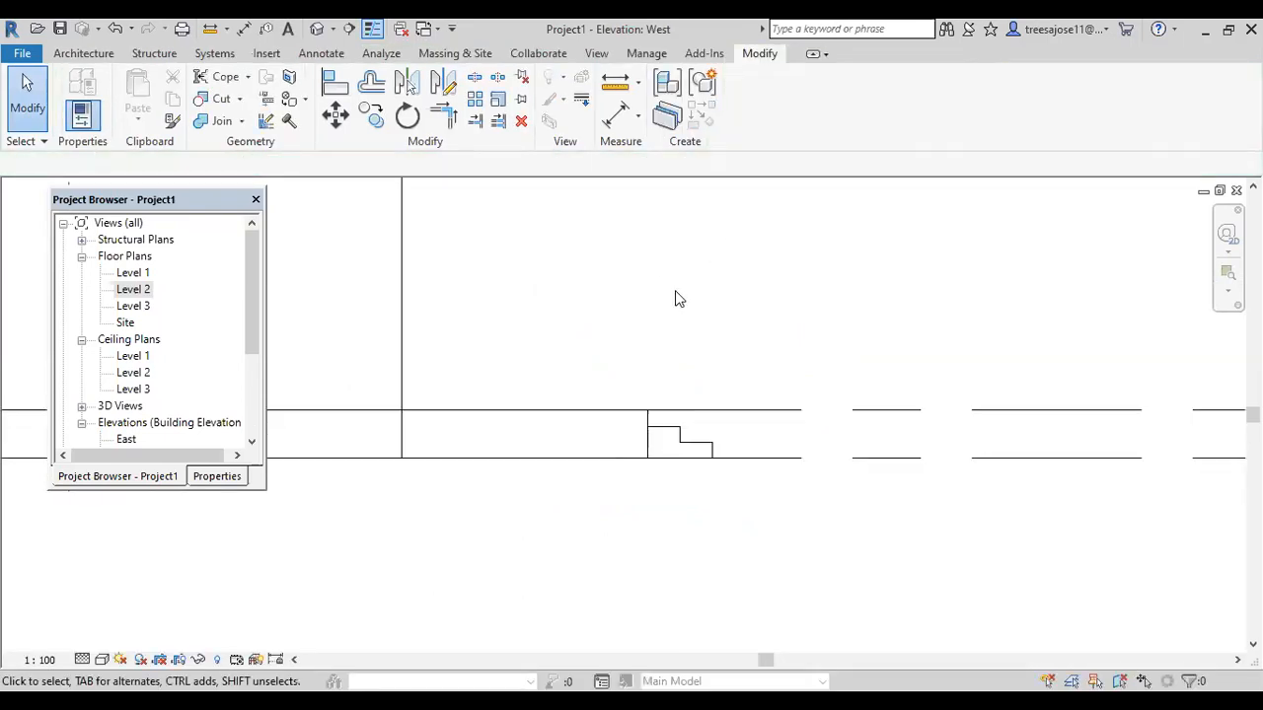
left_click(332, 29)
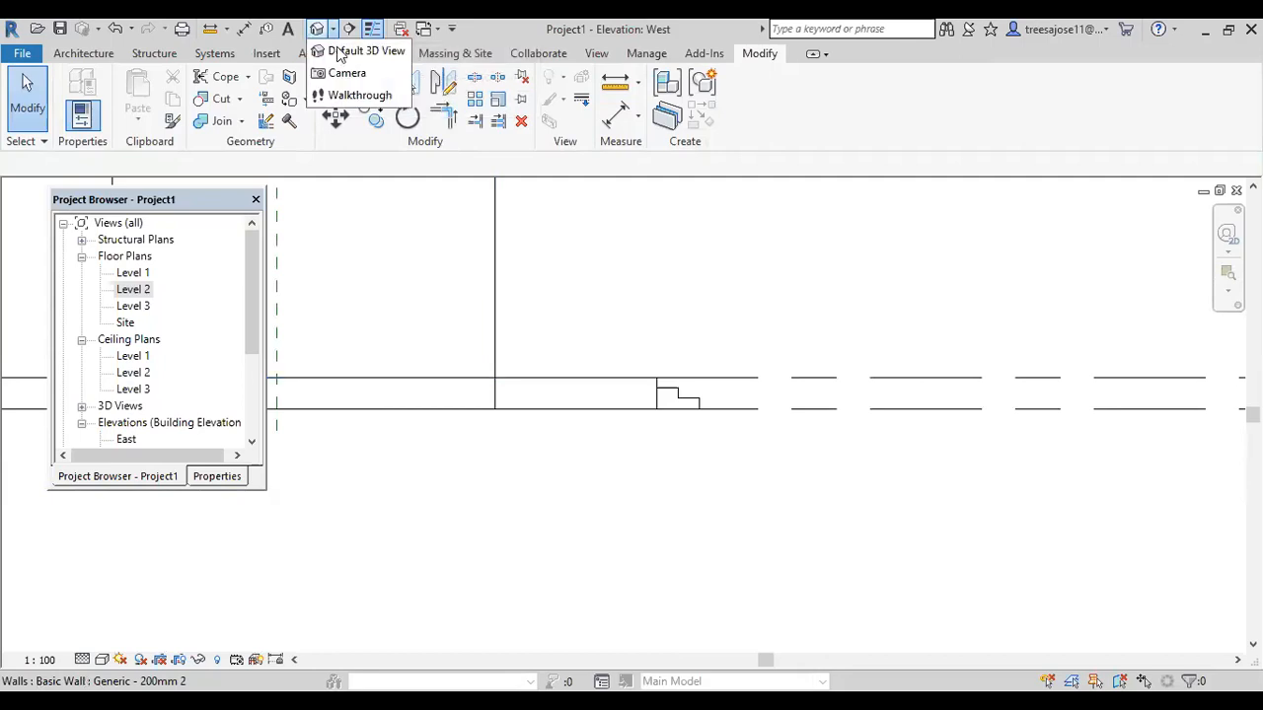
left_click(357, 51)
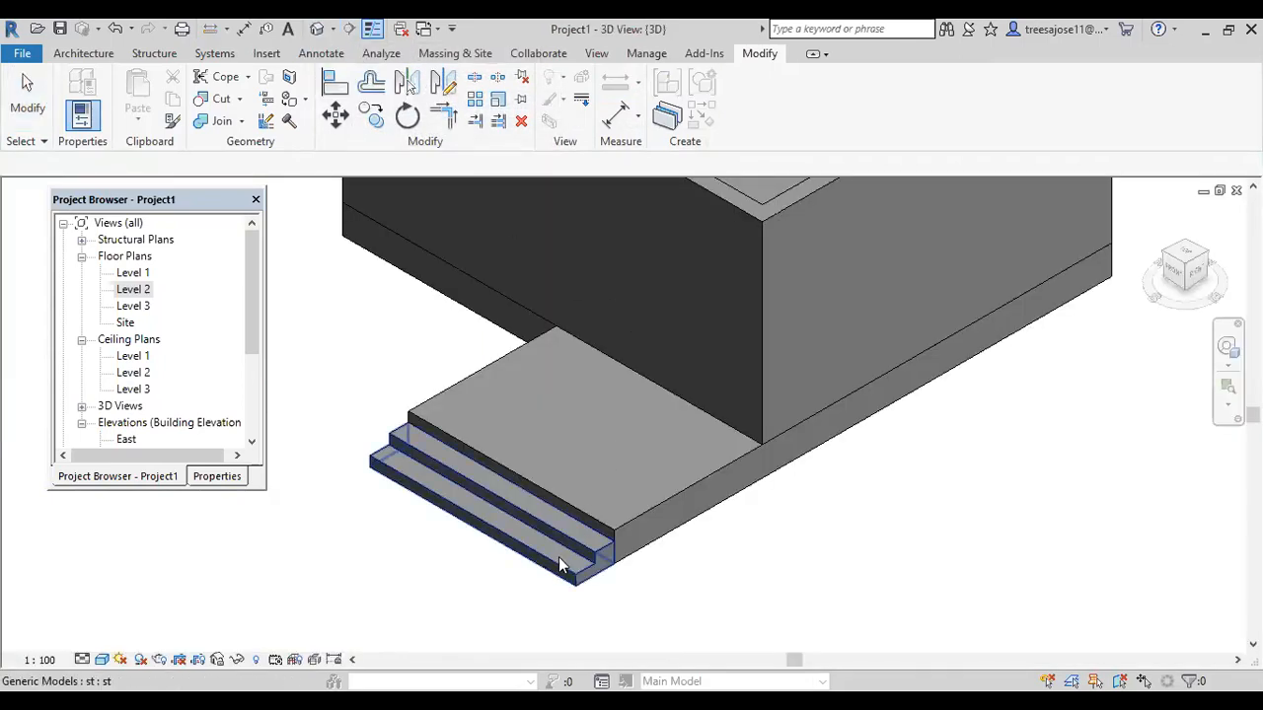
scroll(557, 567, "up", 4)
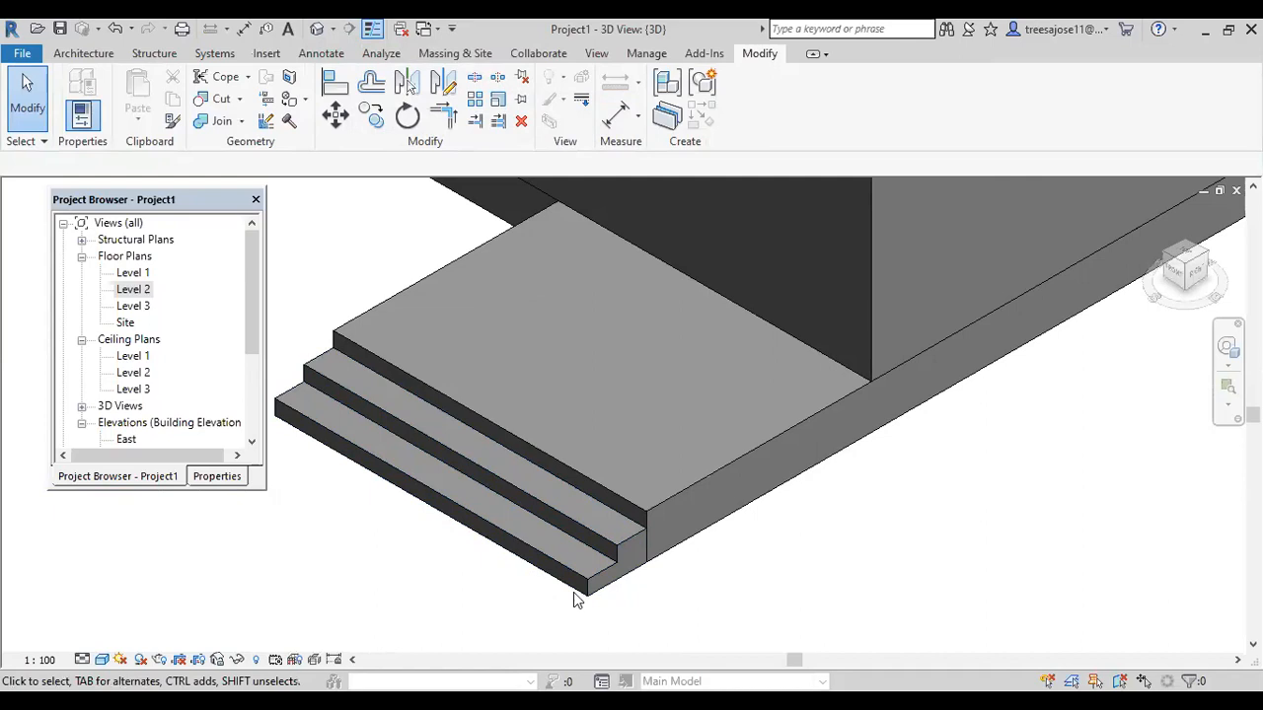
scroll(659, 503, "down", 2)
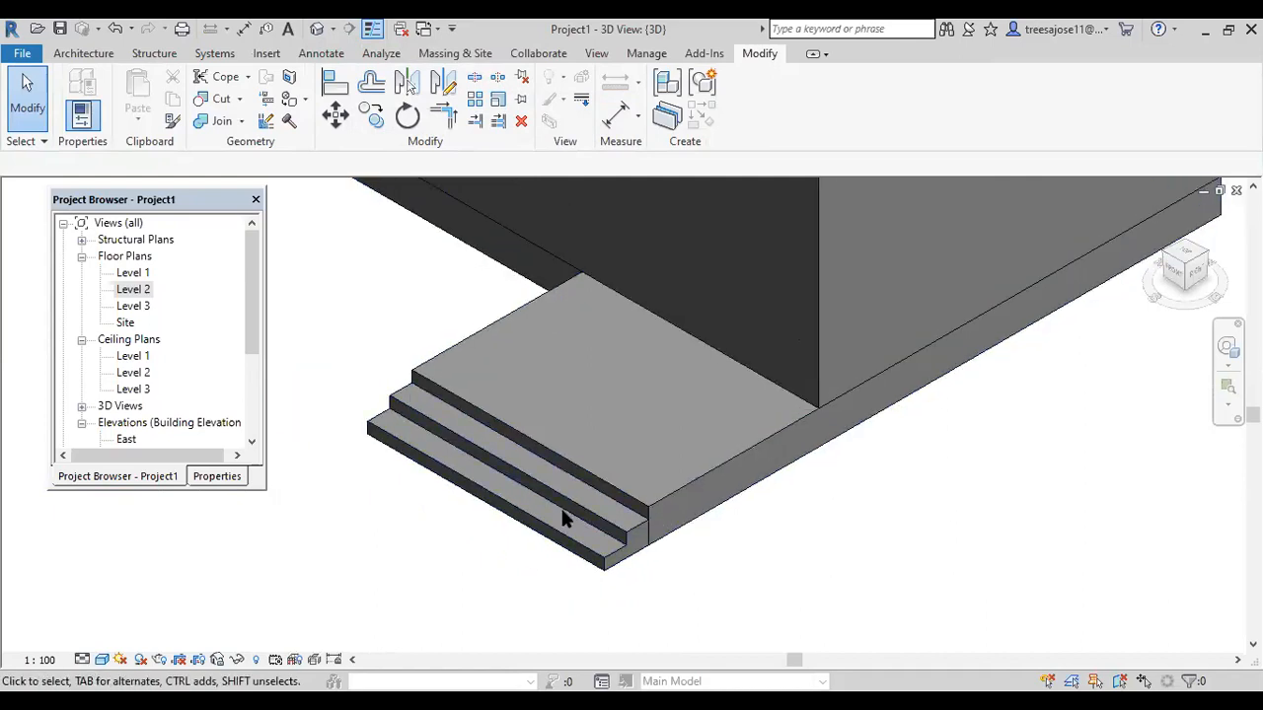
scroll(598, 518, "down", 1)
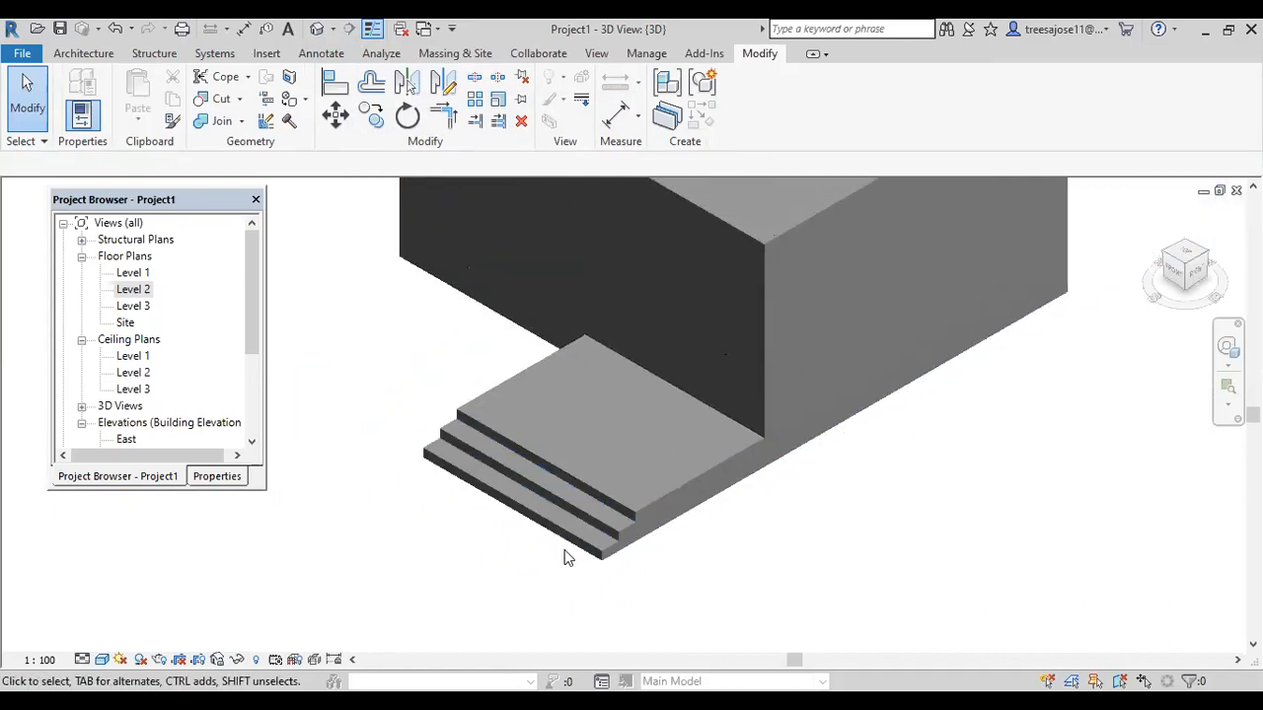
middle_click_drag(550, 541, 715, 592)
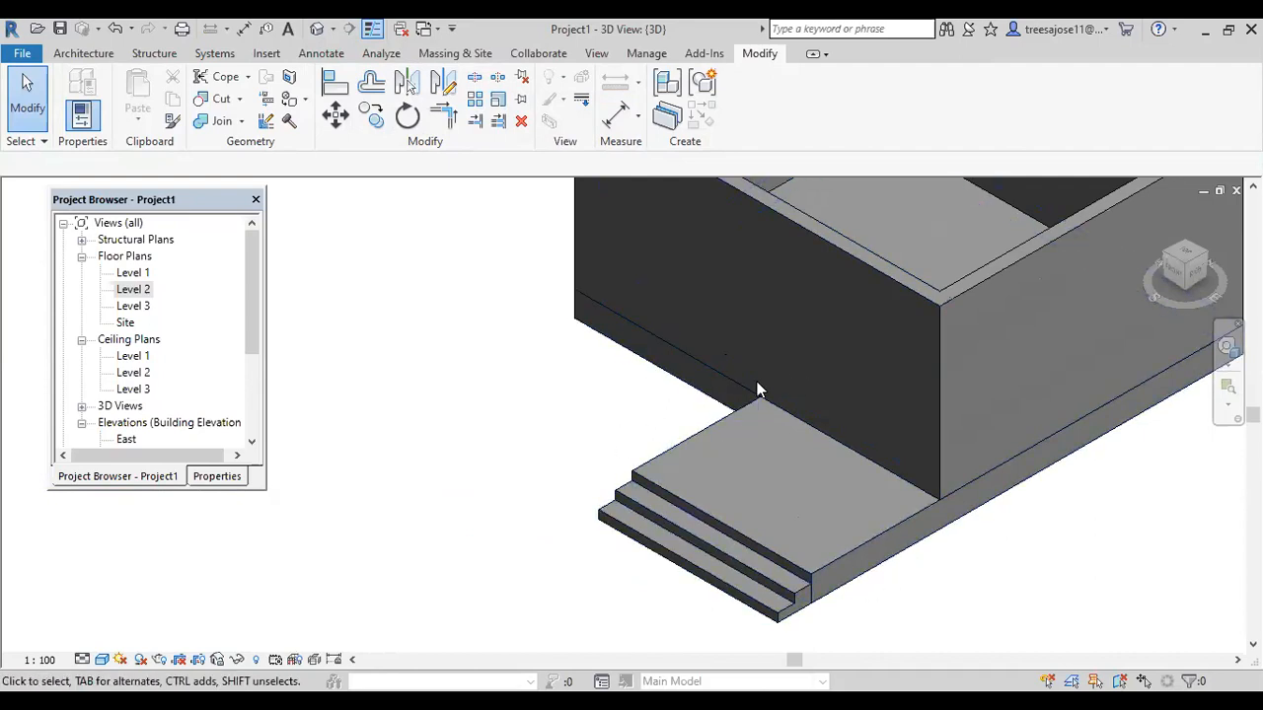
Edit the steps model in place and reopen its sweep's path sketch.
left_click(710, 582)
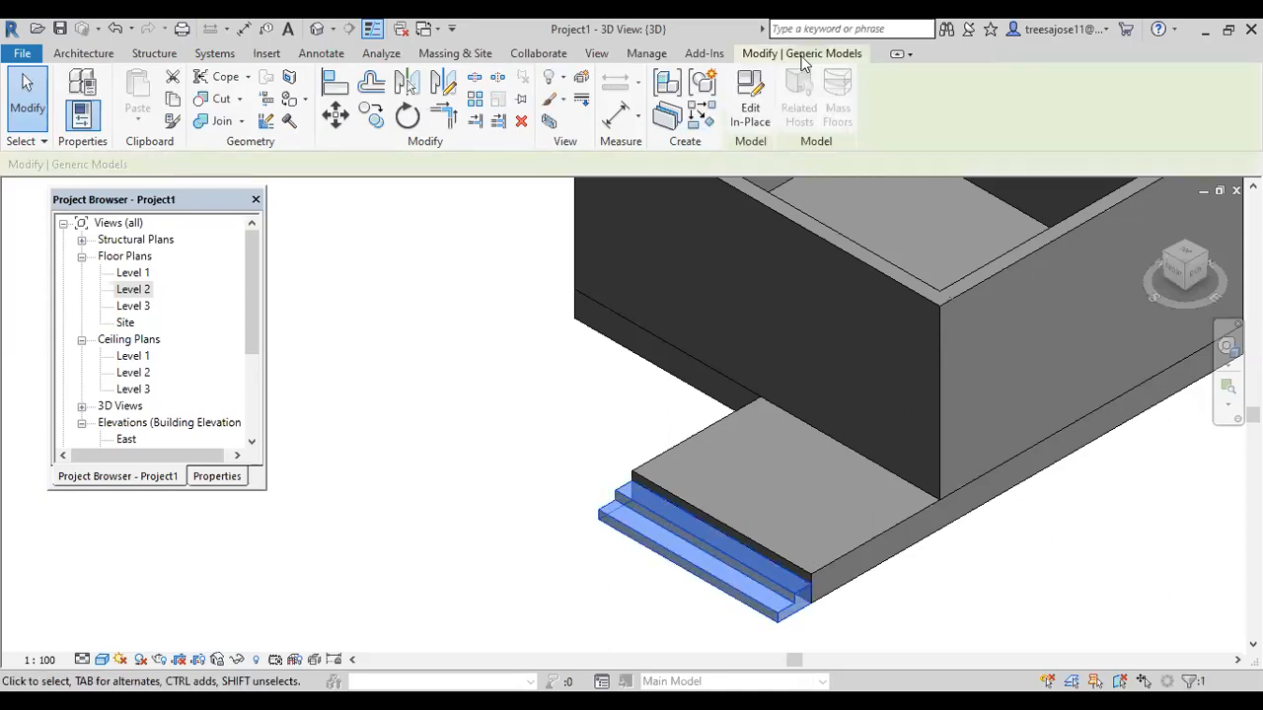
left_click(750, 108)
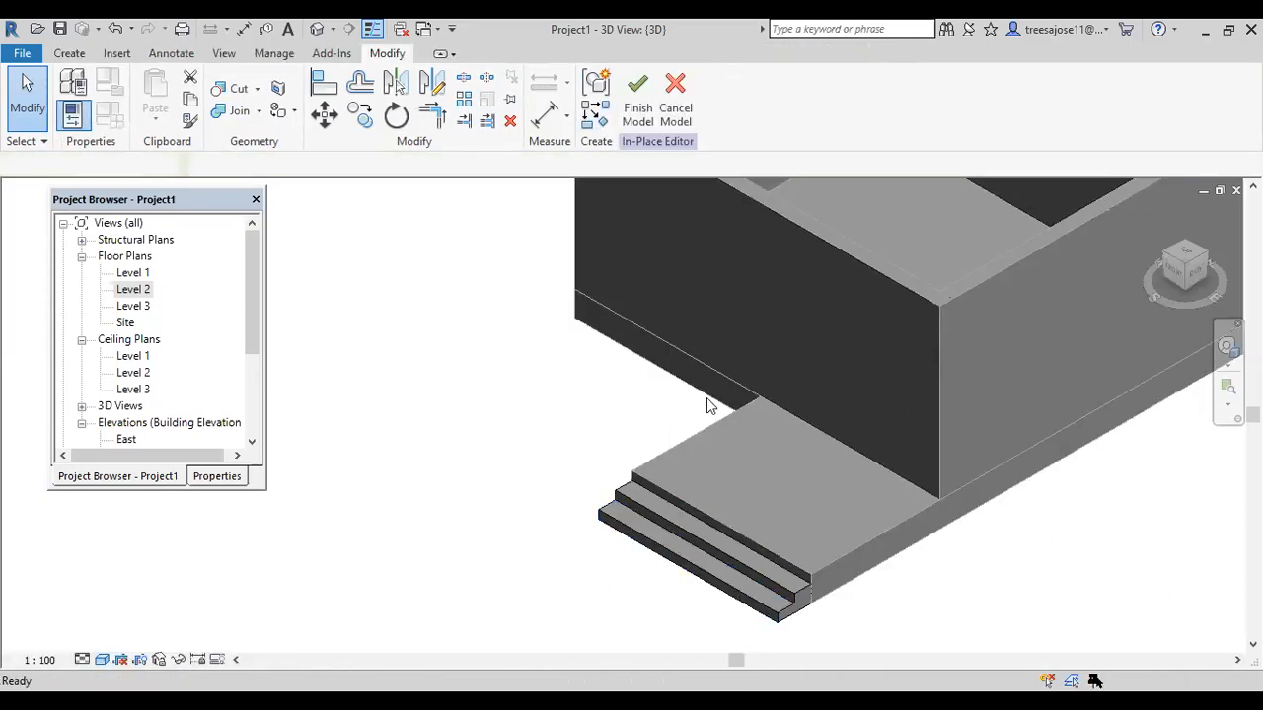
left_click(643, 548)
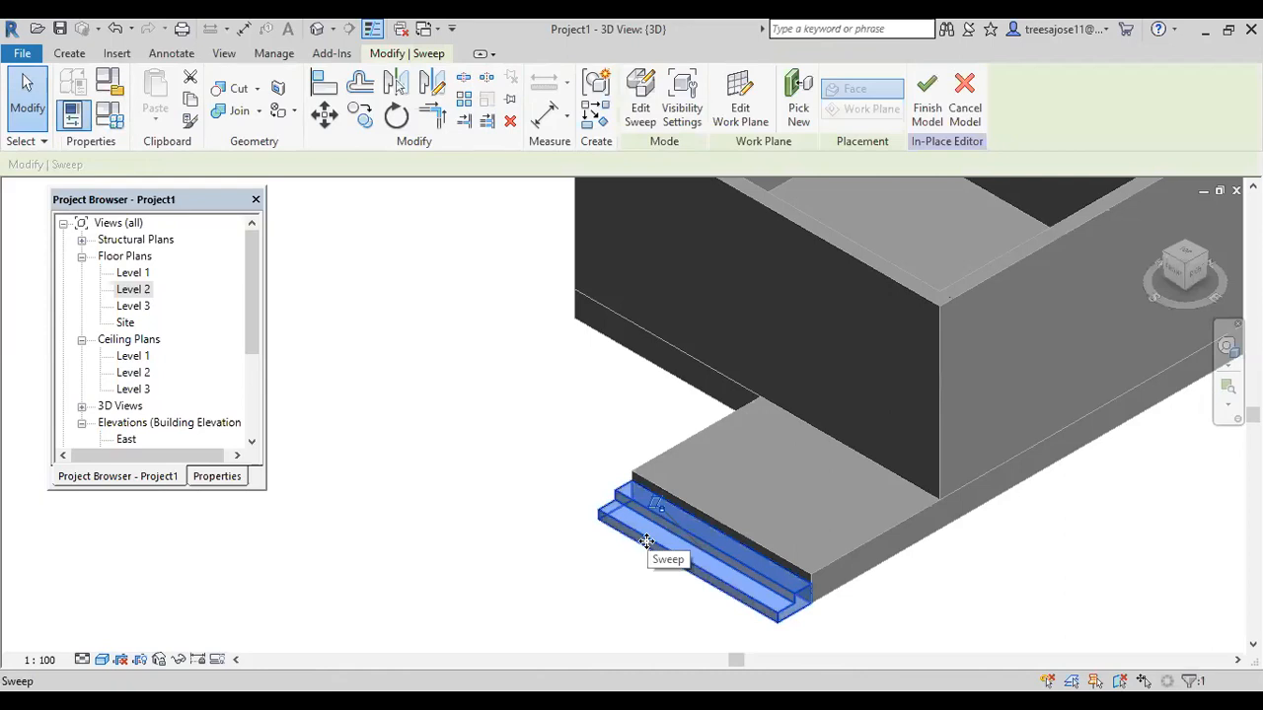
left_click(641, 103)
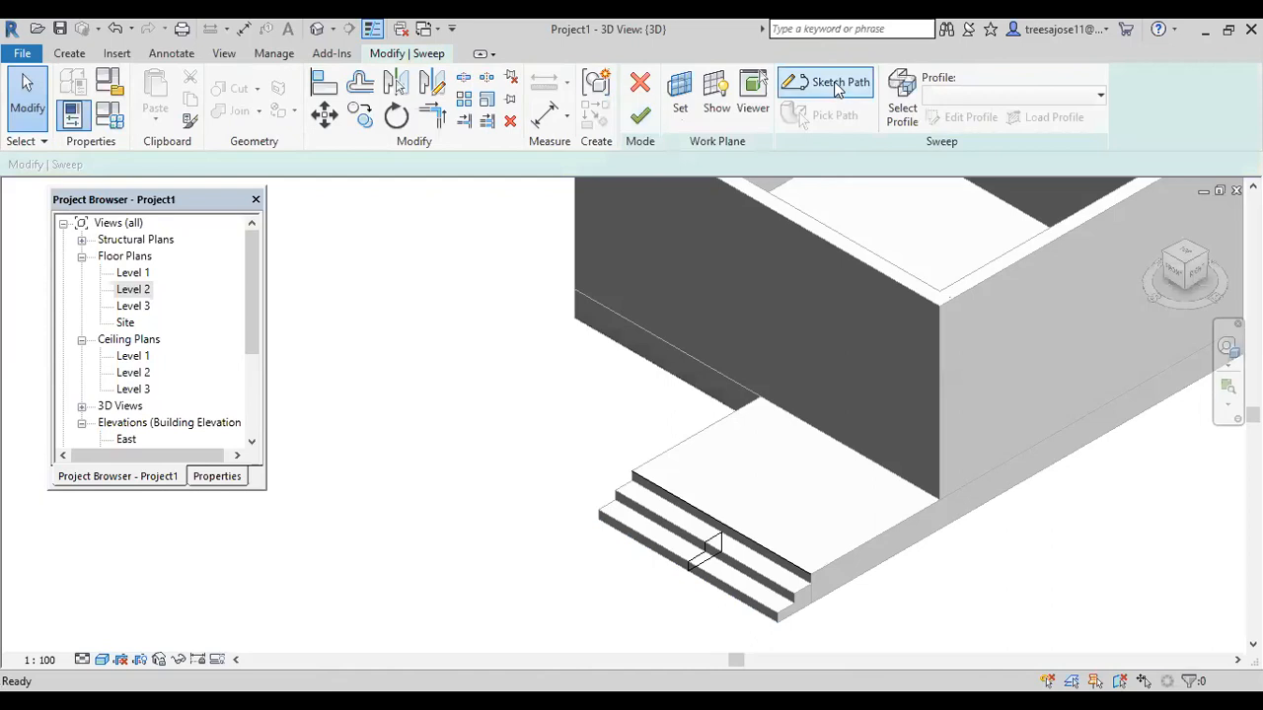
left_click(837, 87)
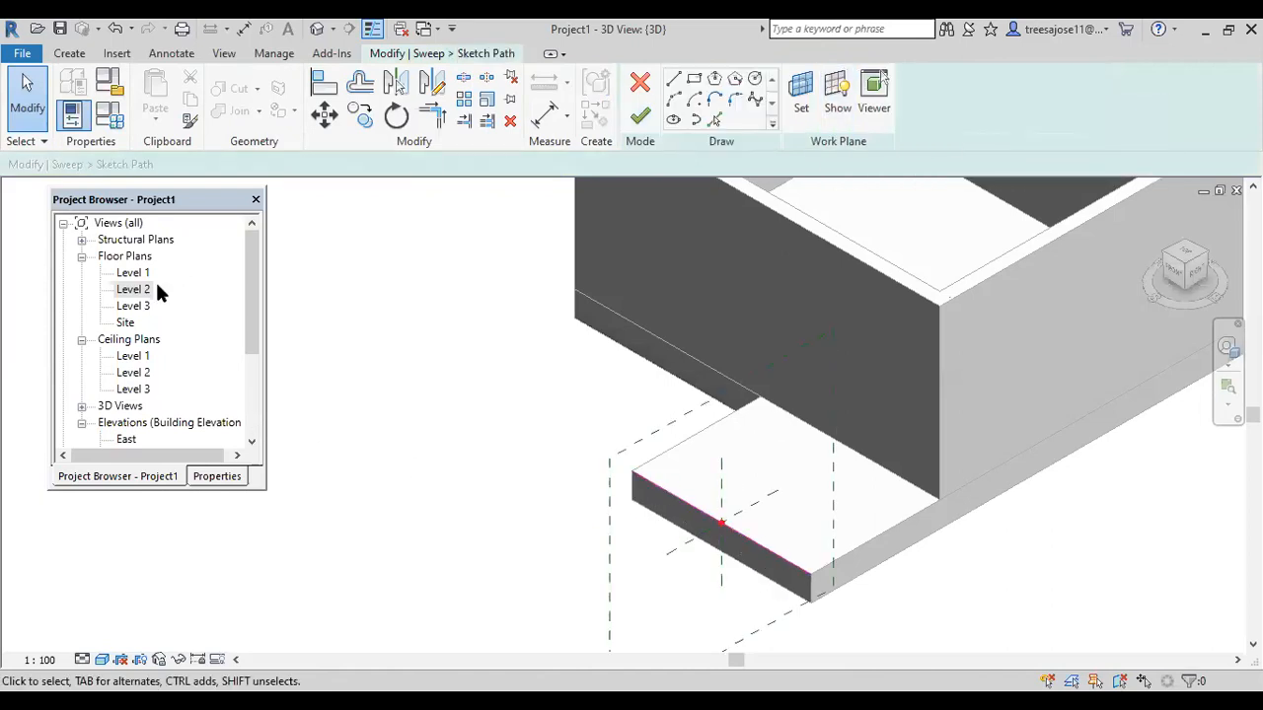
In the Level 2 floor plan, add a path line along the slab extension's left edge from its lower-left corner up to the wall.
double_click(131, 292)
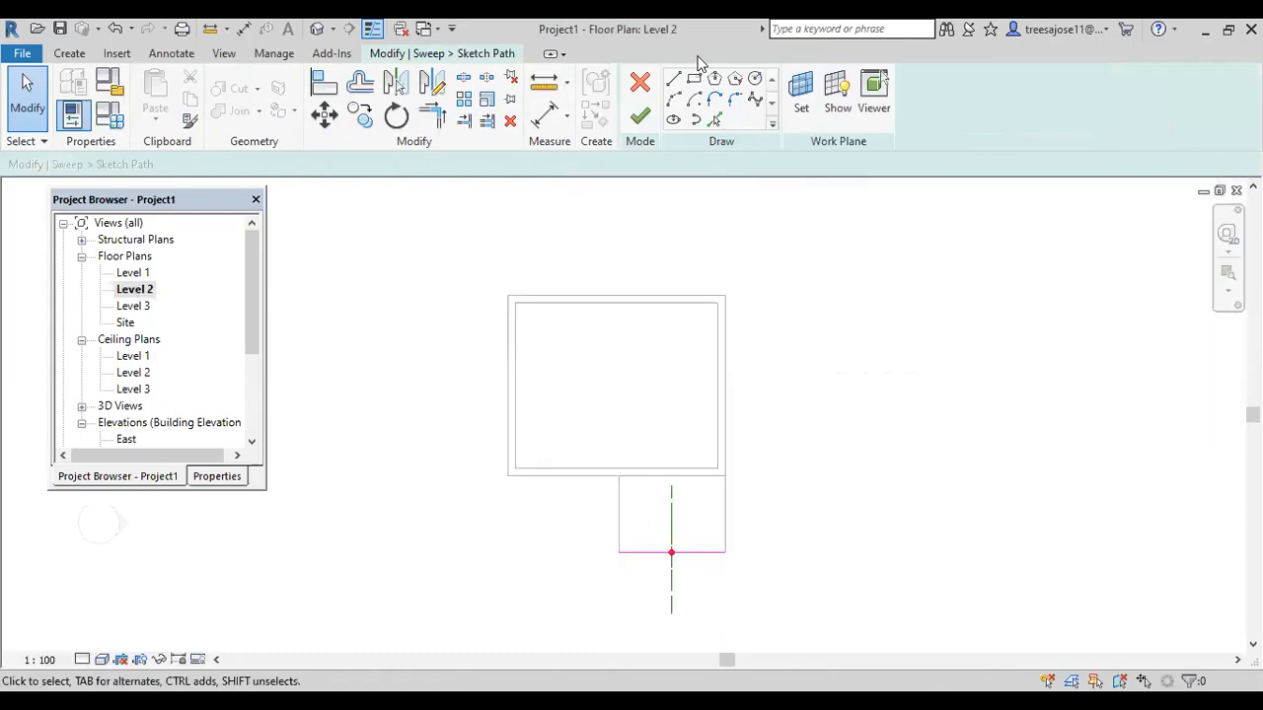
left_click(674, 81)
scroll(615, 564, "up", 1)
left_click(616, 557)
left_click(612, 470)
right_click(579, 501)
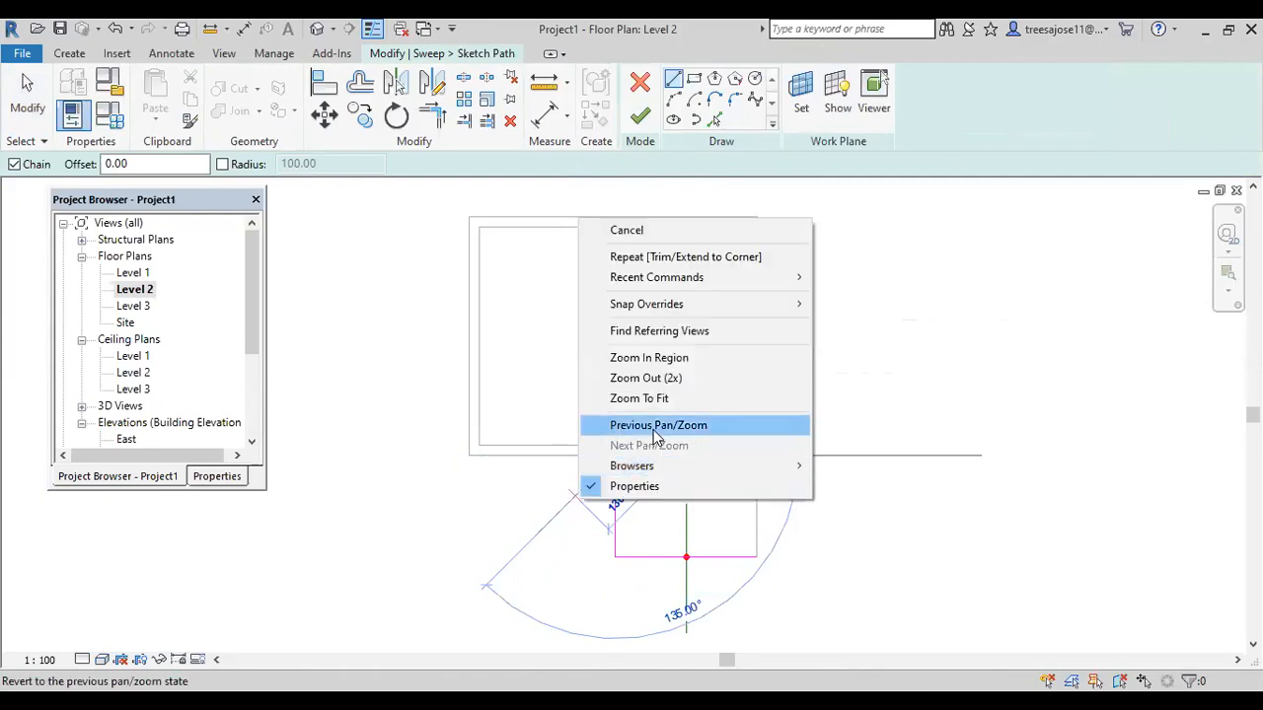
left_click(650, 230)
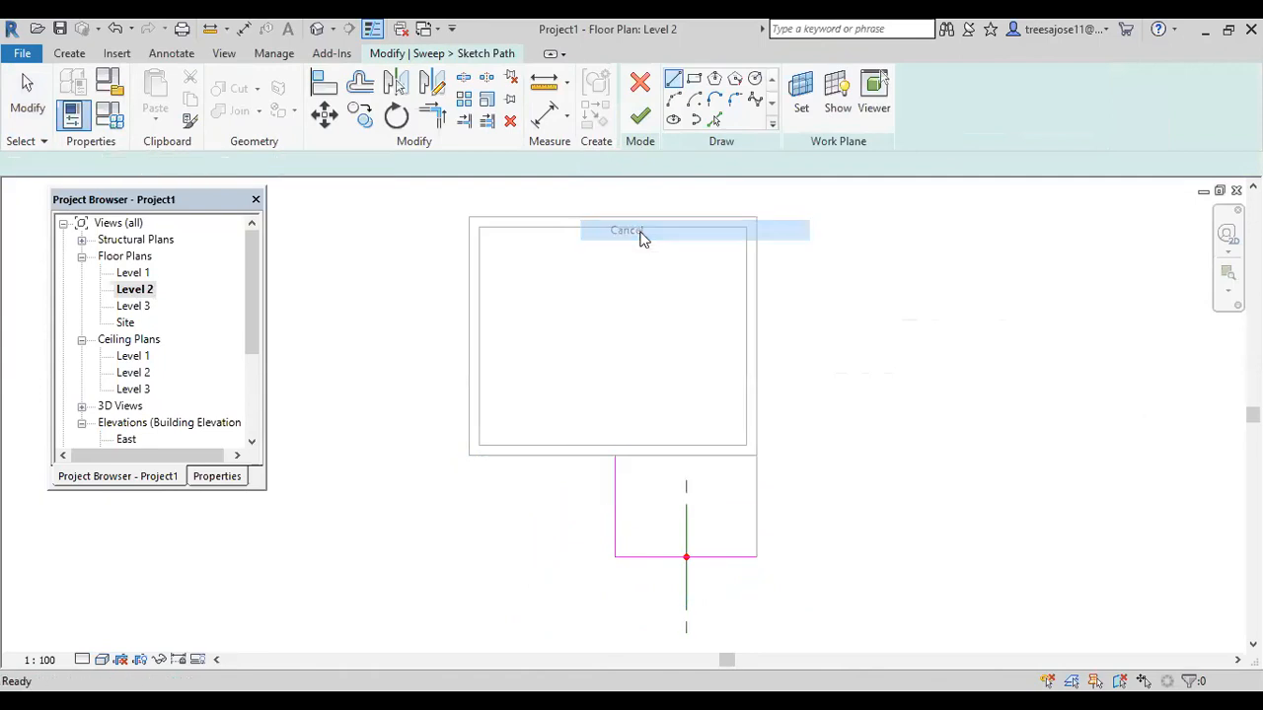
Finish the extended path sketch, the sweep and the in-place steps model.
left_click(639, 118)
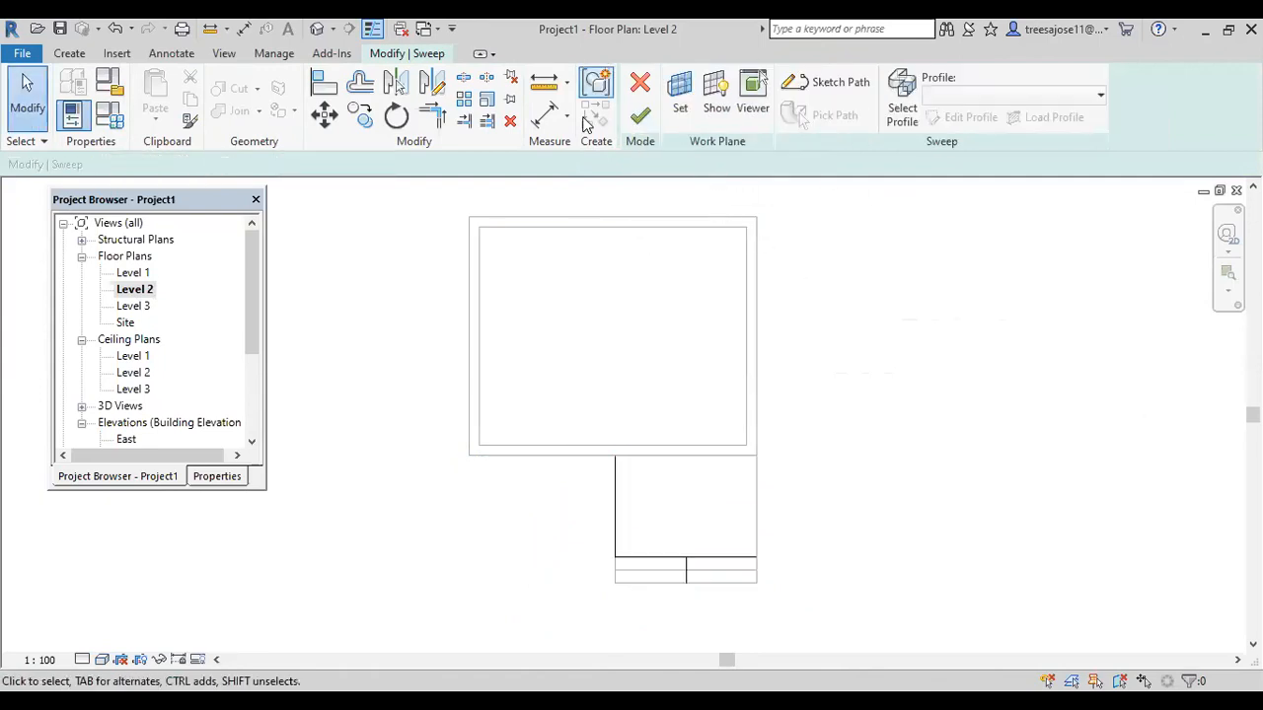
left_click(640, 126)
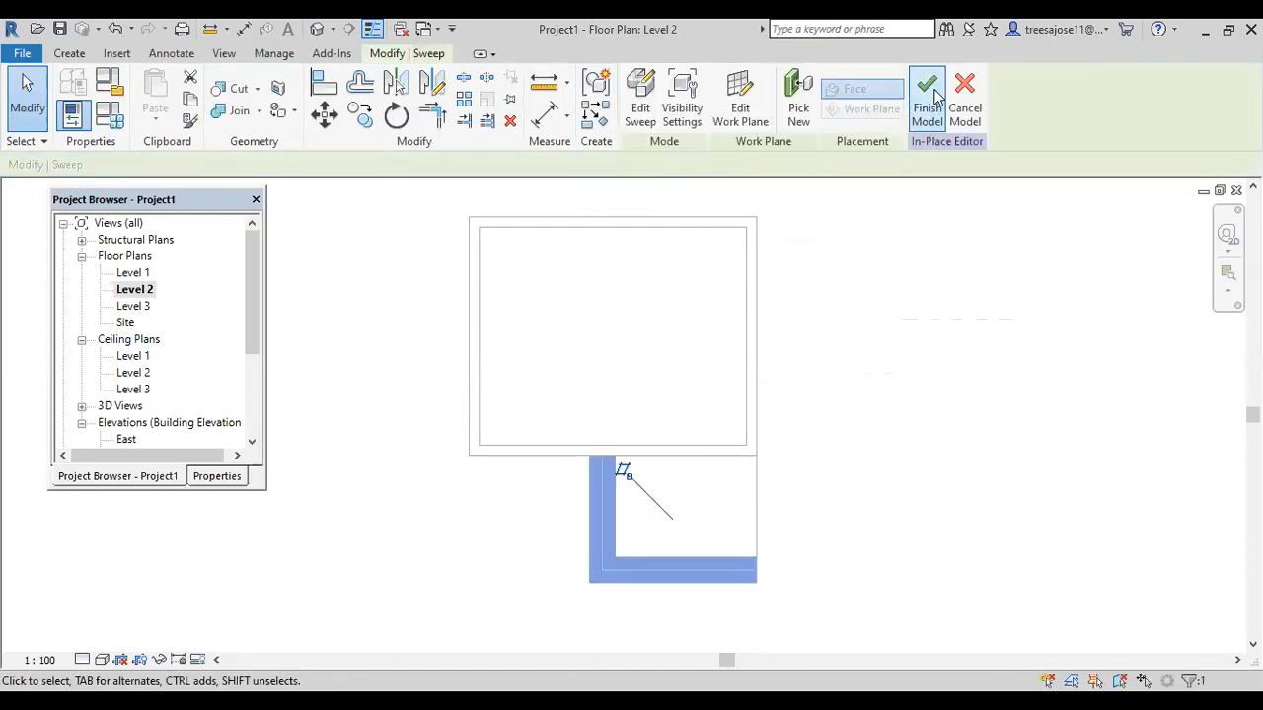
left_click(928, 100)
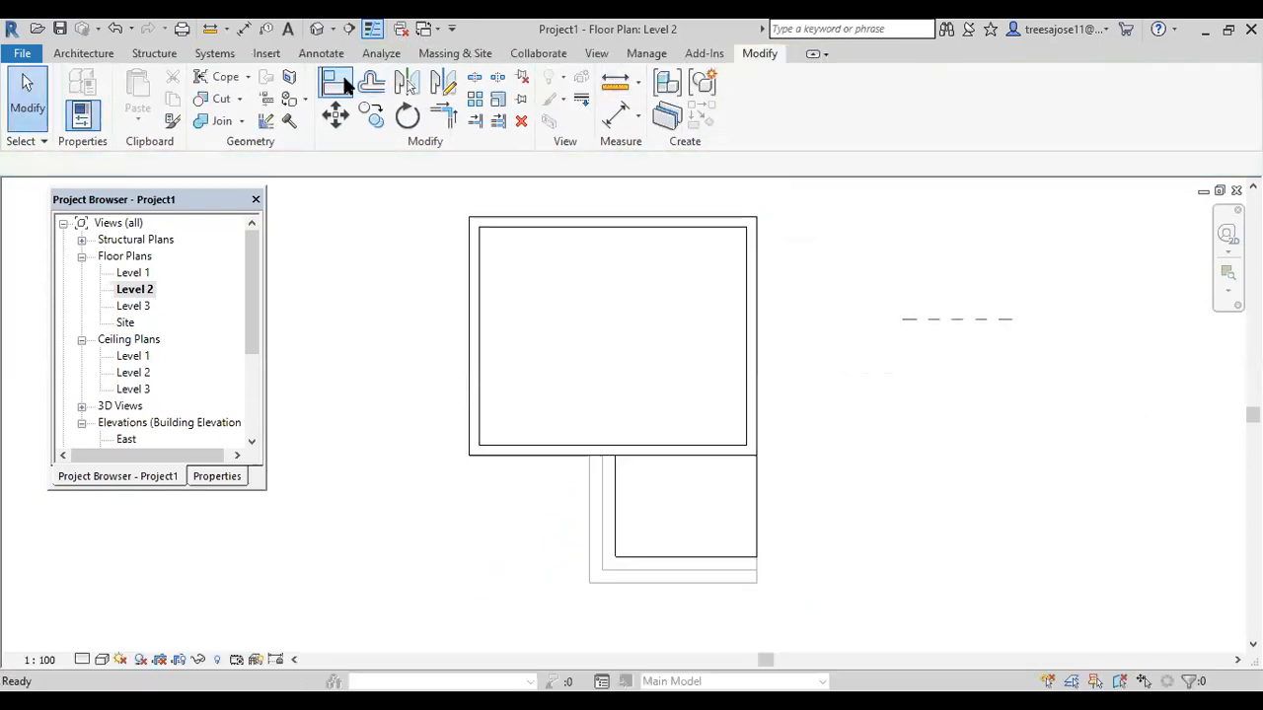
Show the steps in the default 3D view and leave the Camera command.
left_click(333, 29)
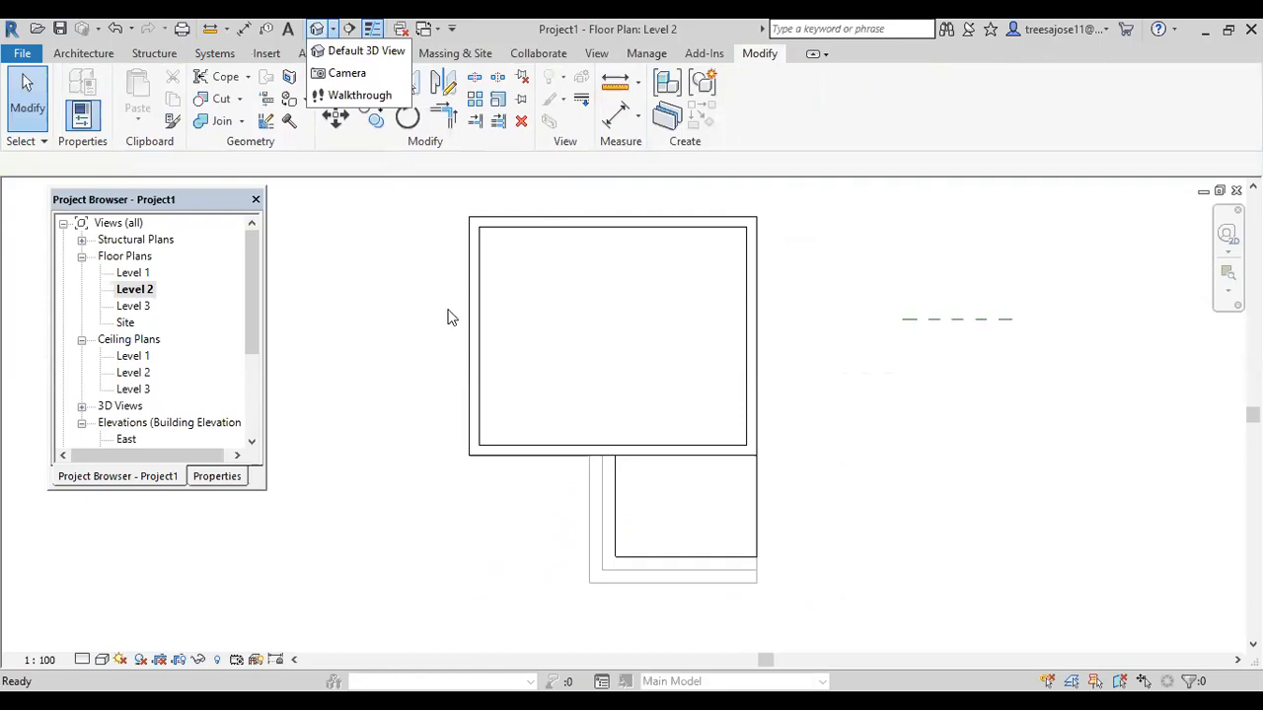
left_click(343, 76)
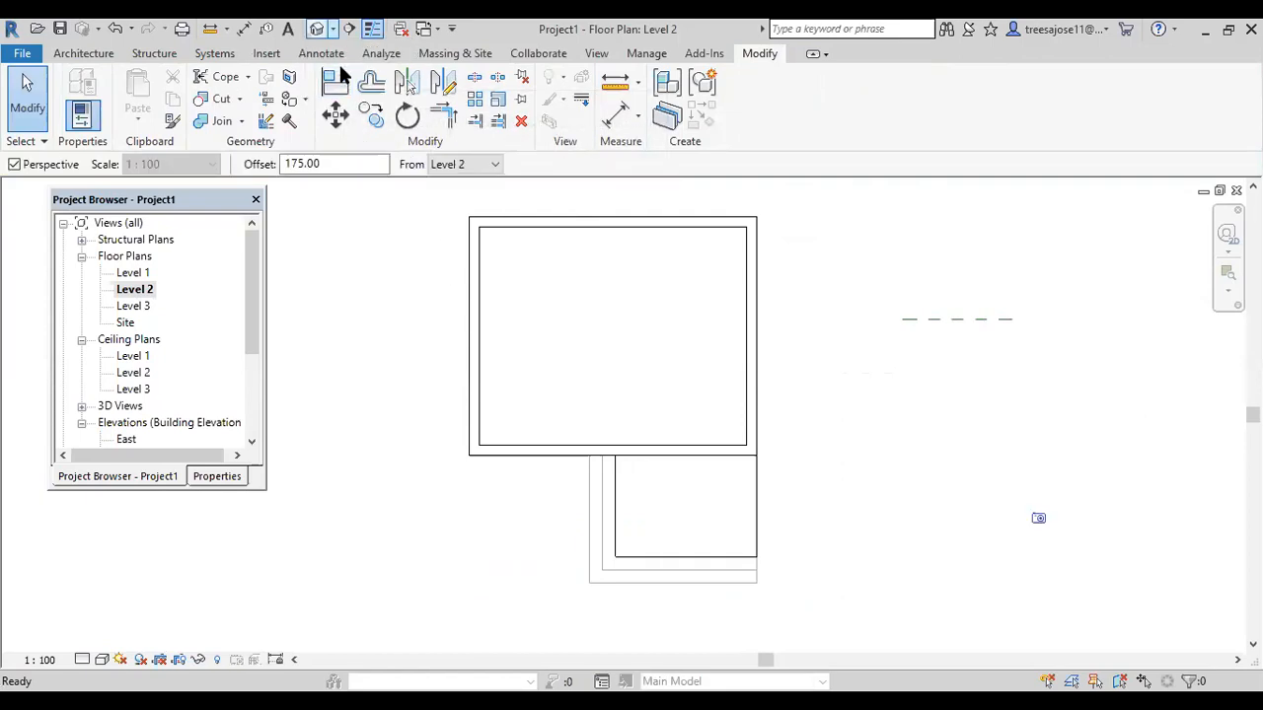
left_click(334, 29)
left_click(342, 55)
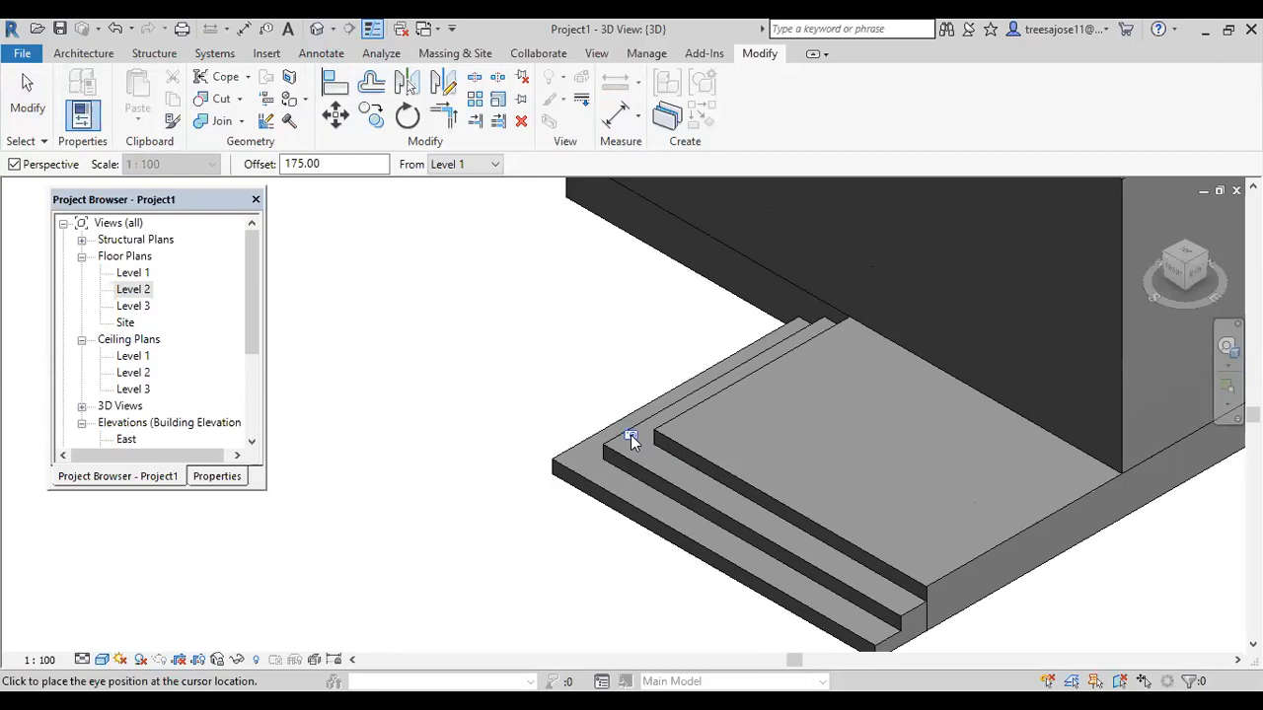
left_click(26, 94)
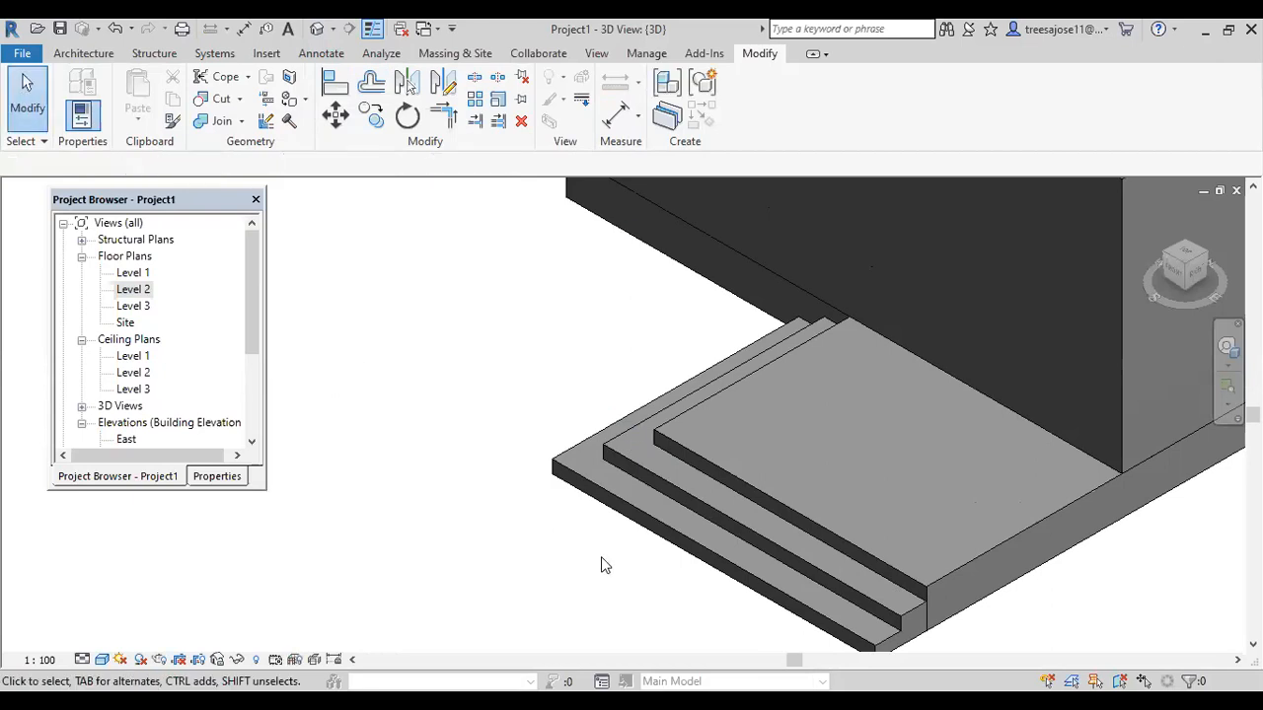
Edit the steps model in place and reopen its sweep's profile sketch.
left_click(605, 501)
left_click(750, 108)
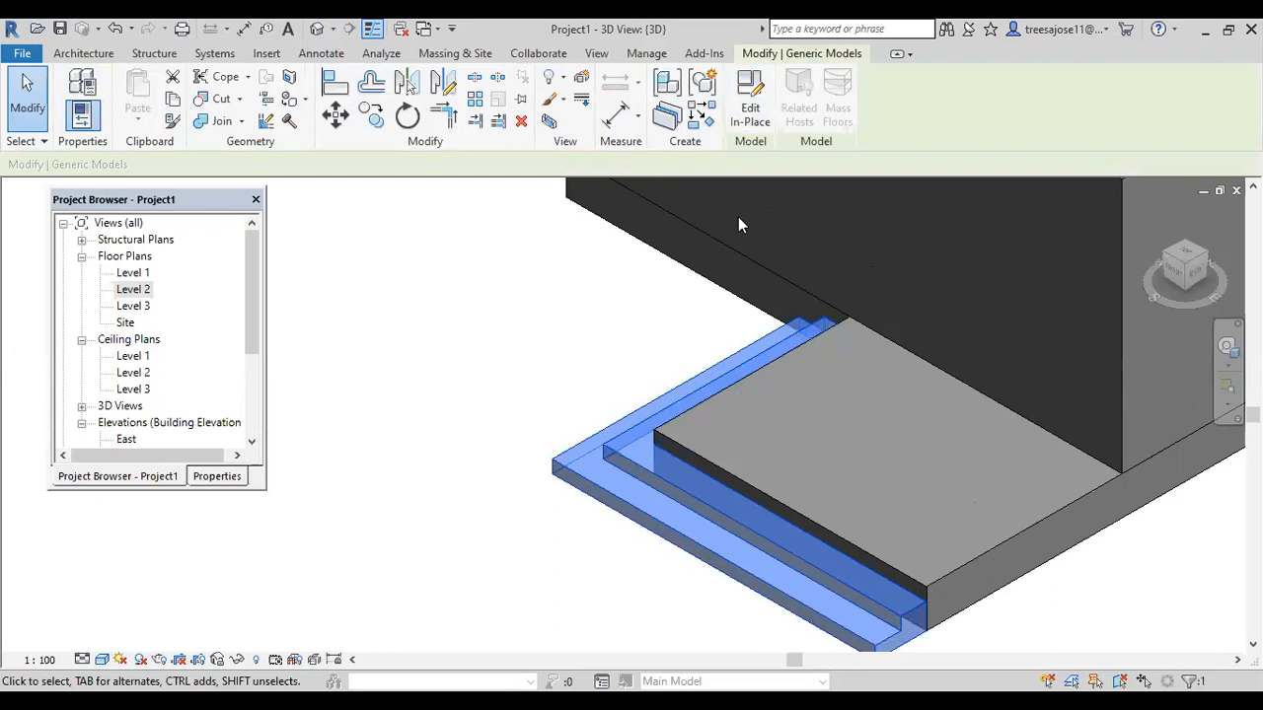
left_click(691, 544)
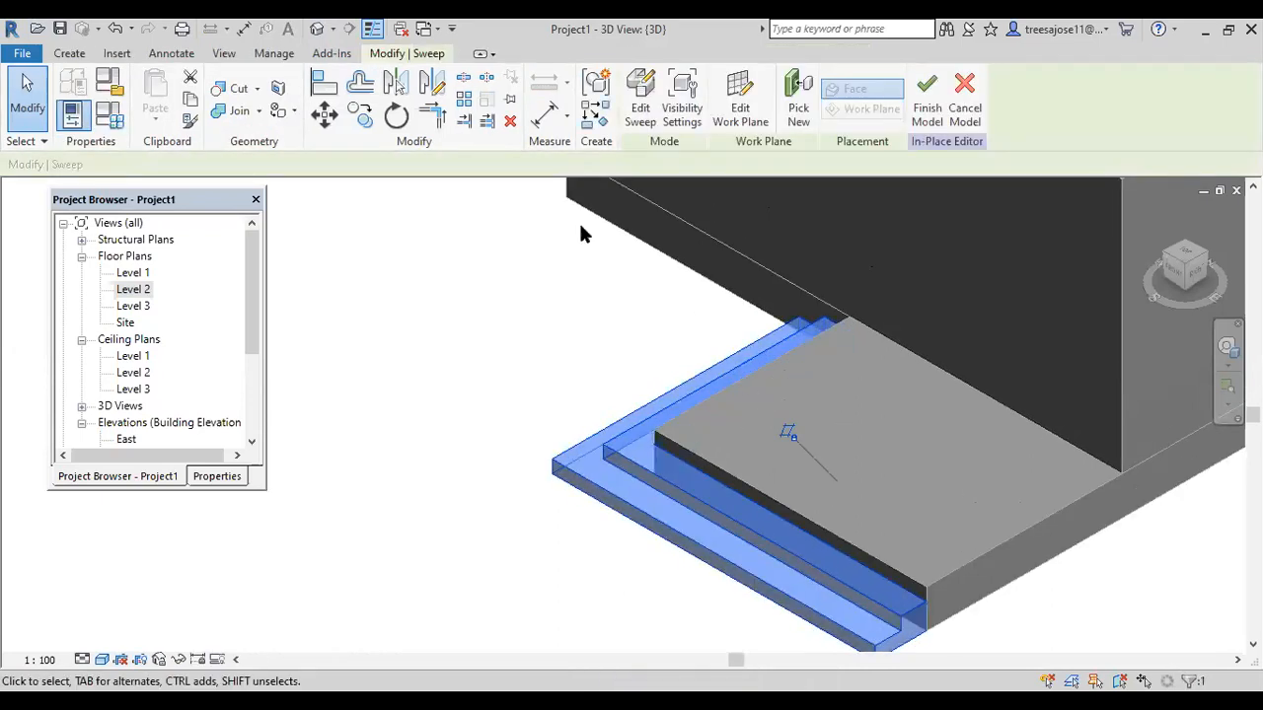
left_click(646, 117)
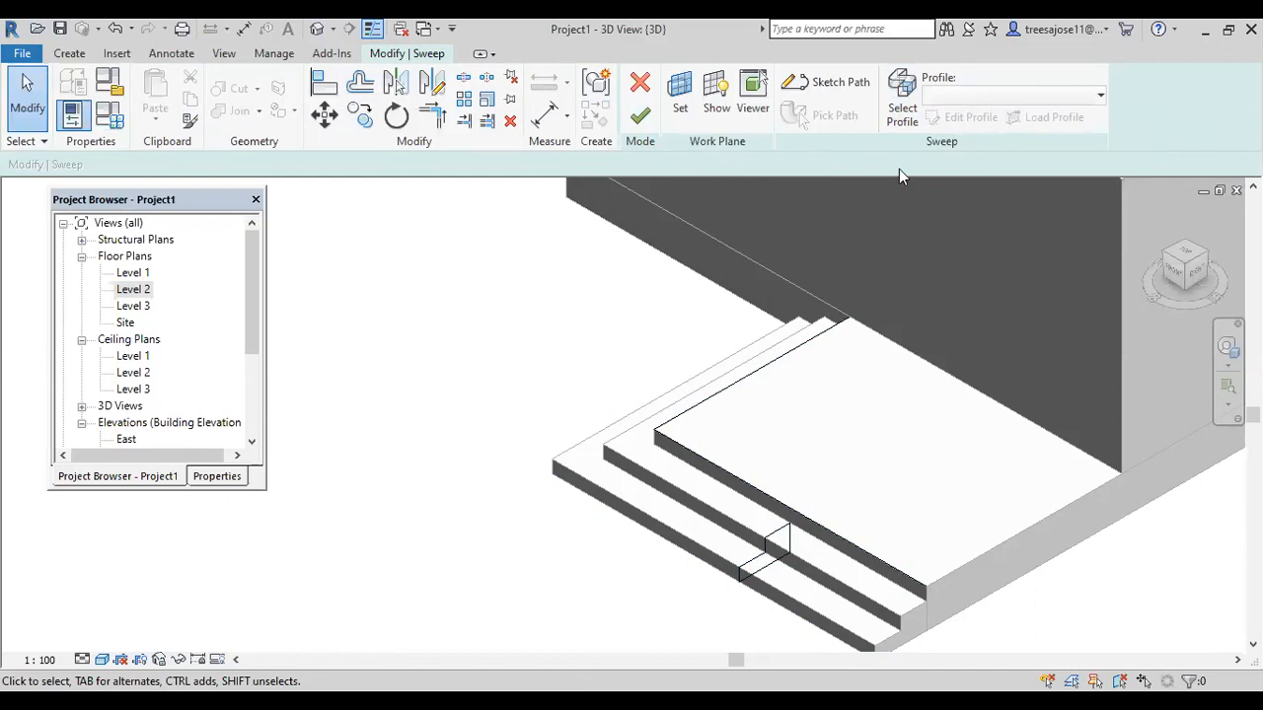
left_click(903, 116)
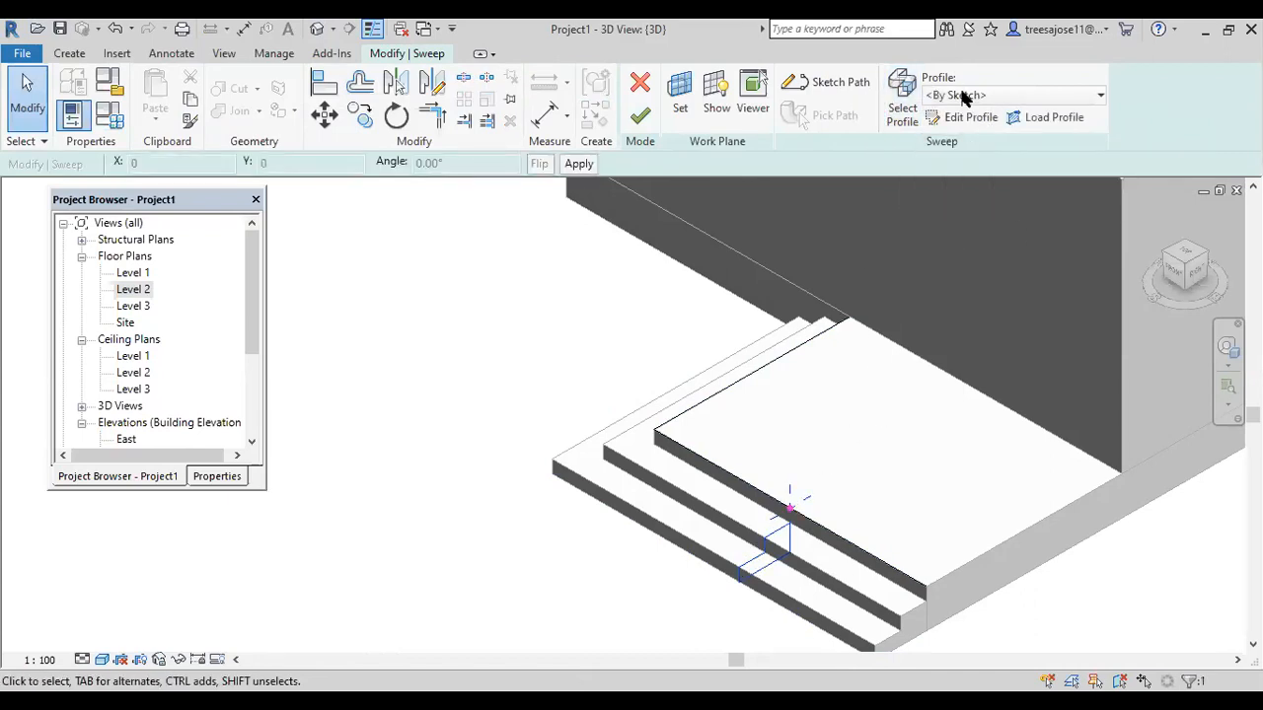
left_click(971, 117)
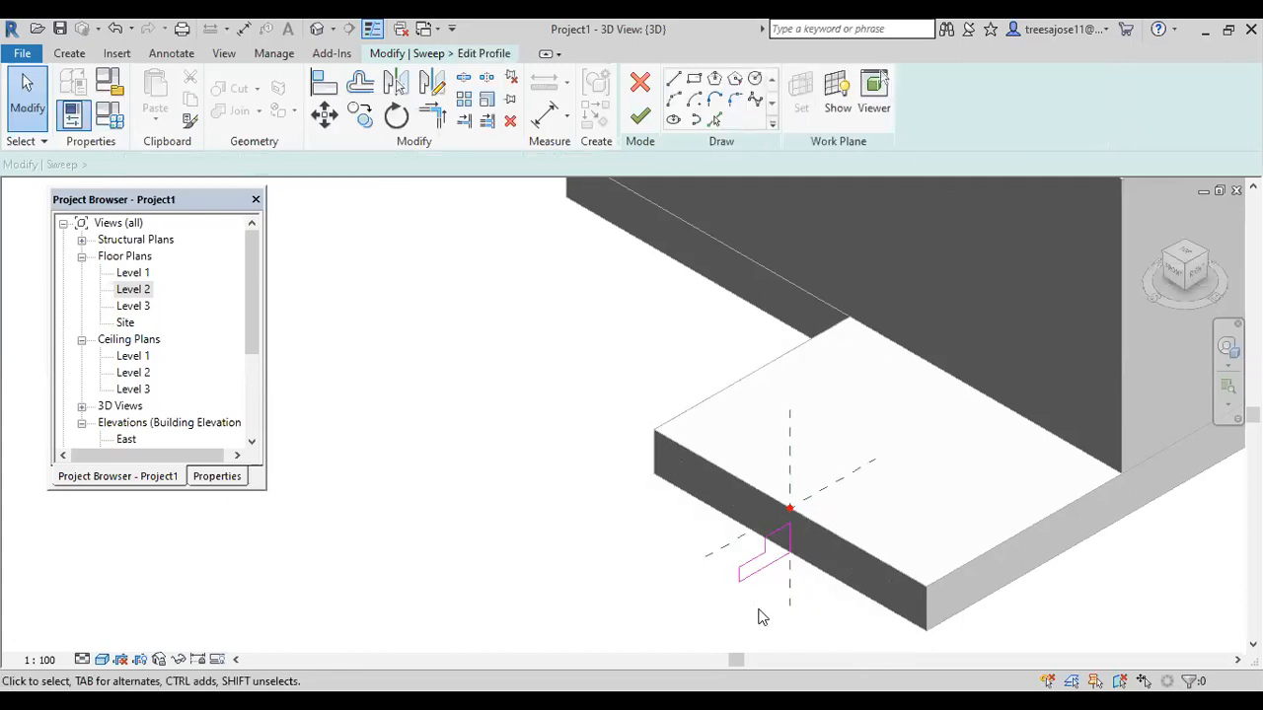
Sketch a rectangle about 17 by 16 cm inside the upper step of the profile, then finish the profile and the sweep.
scroll(761, 607, "up", 5)
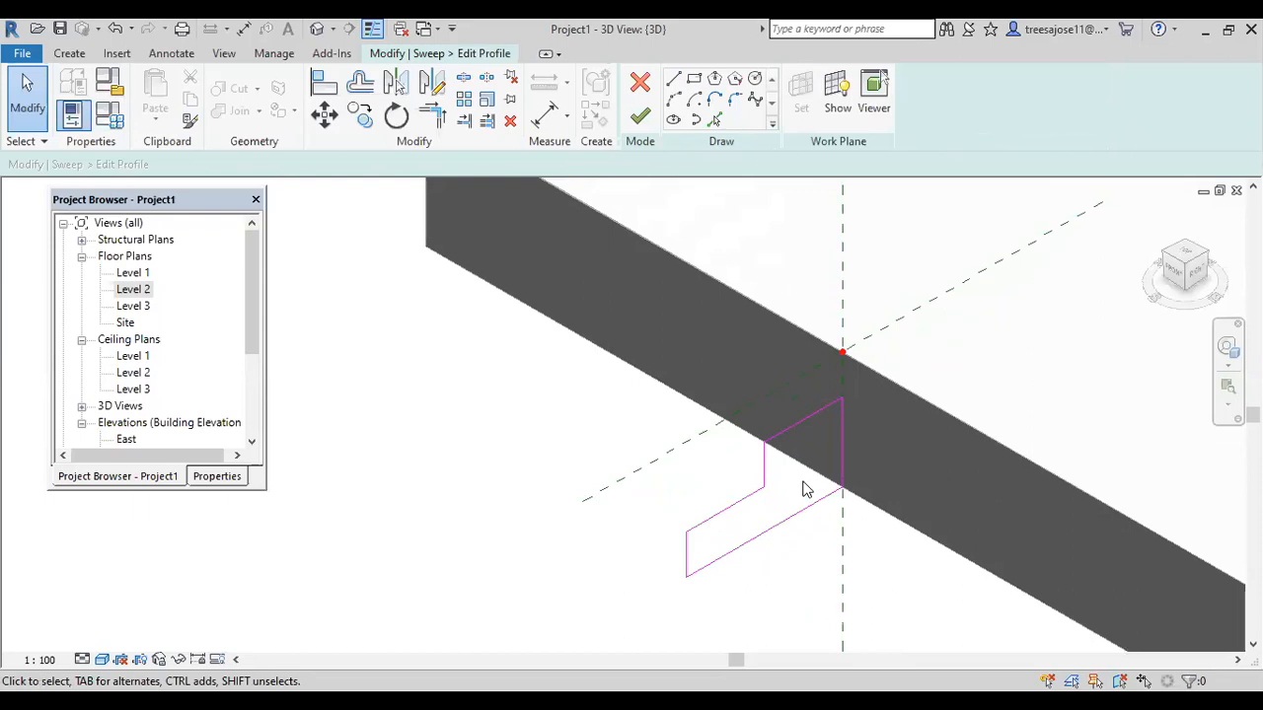
left_click(695, 82)
scroll(790, 500, "up", 1)
left_click(781, 491)
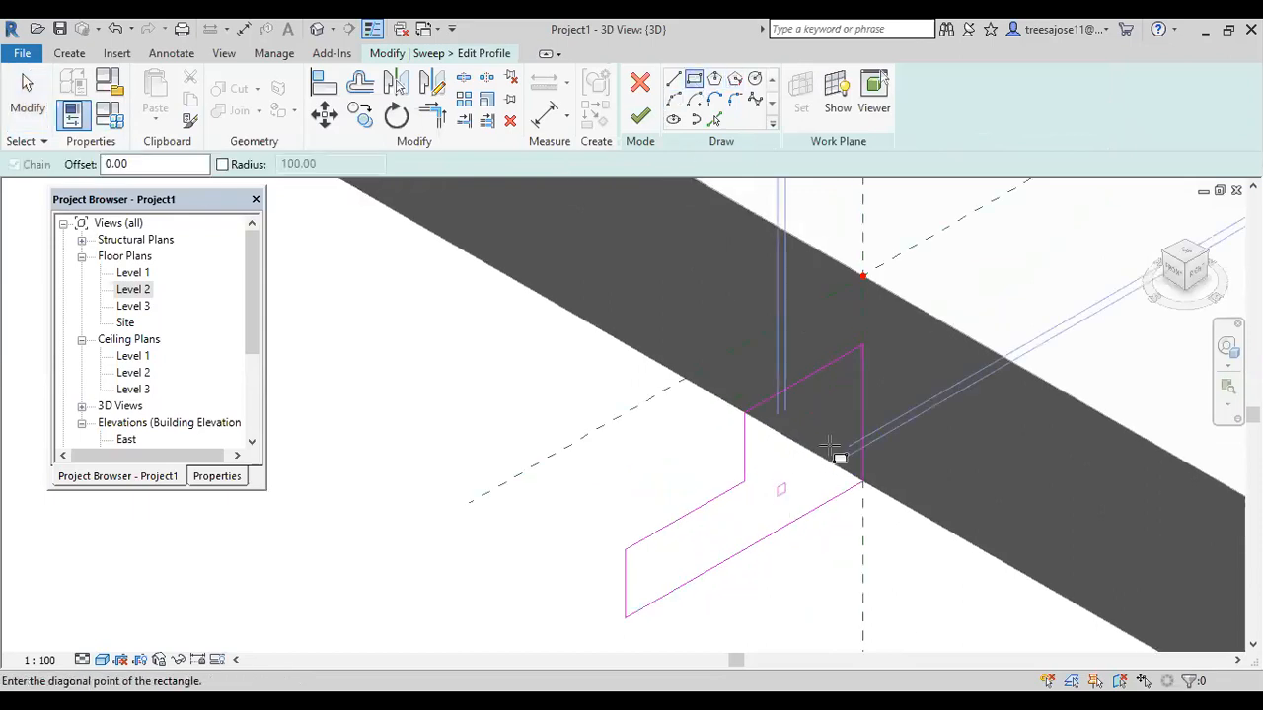
left_click(845, 387)
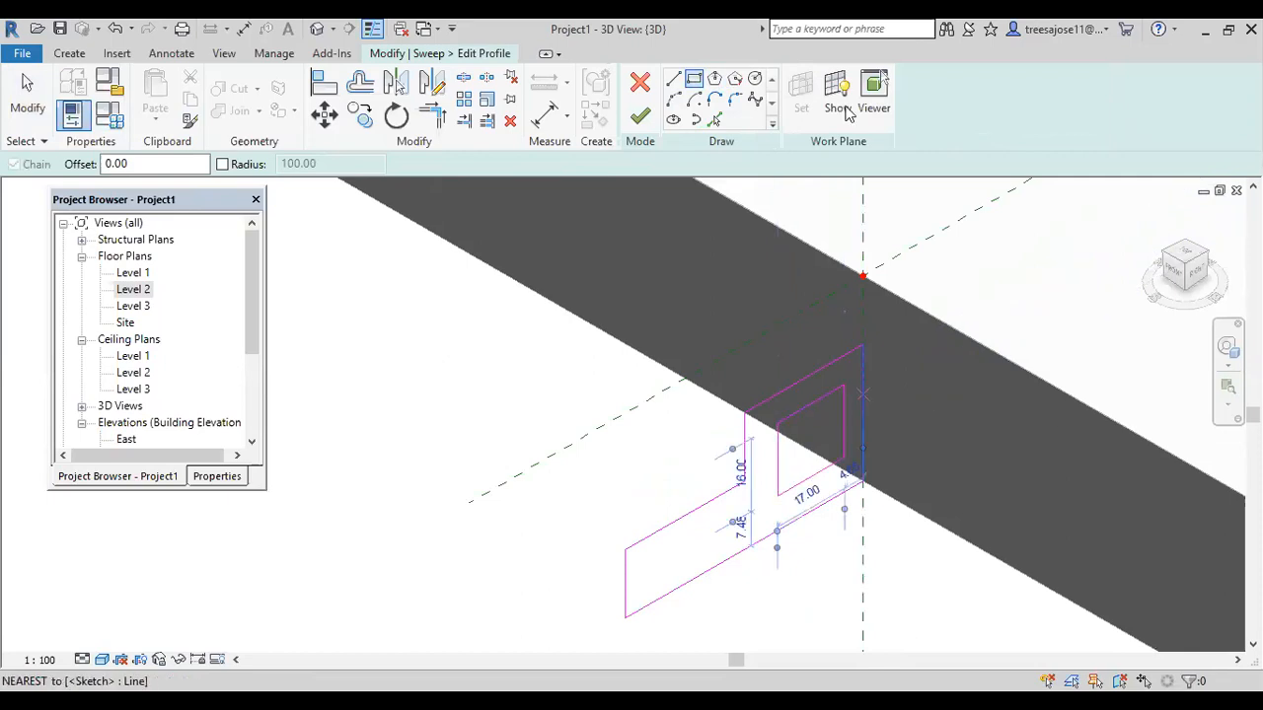
left_click(639, 116)
left_click(639, 118)
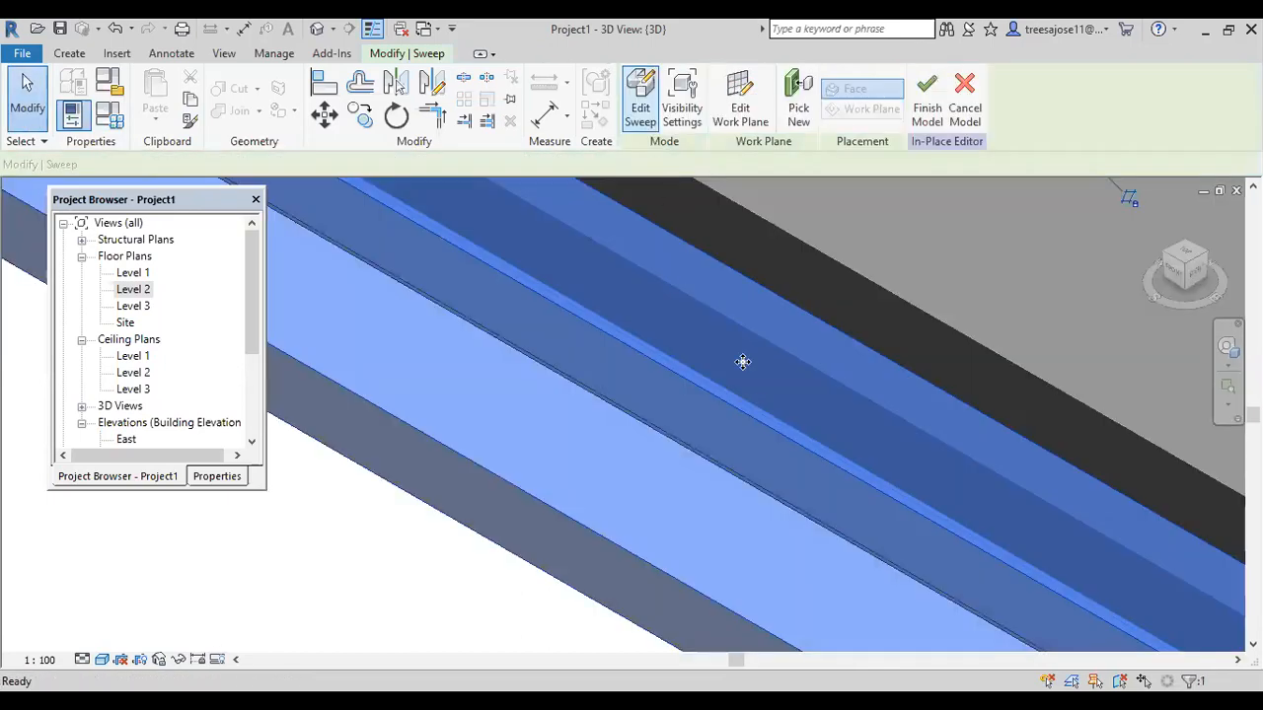
Finish the in-place model and inspect the hollow end of the steps beside the slab.
scroll(940, 458, "down", 4)
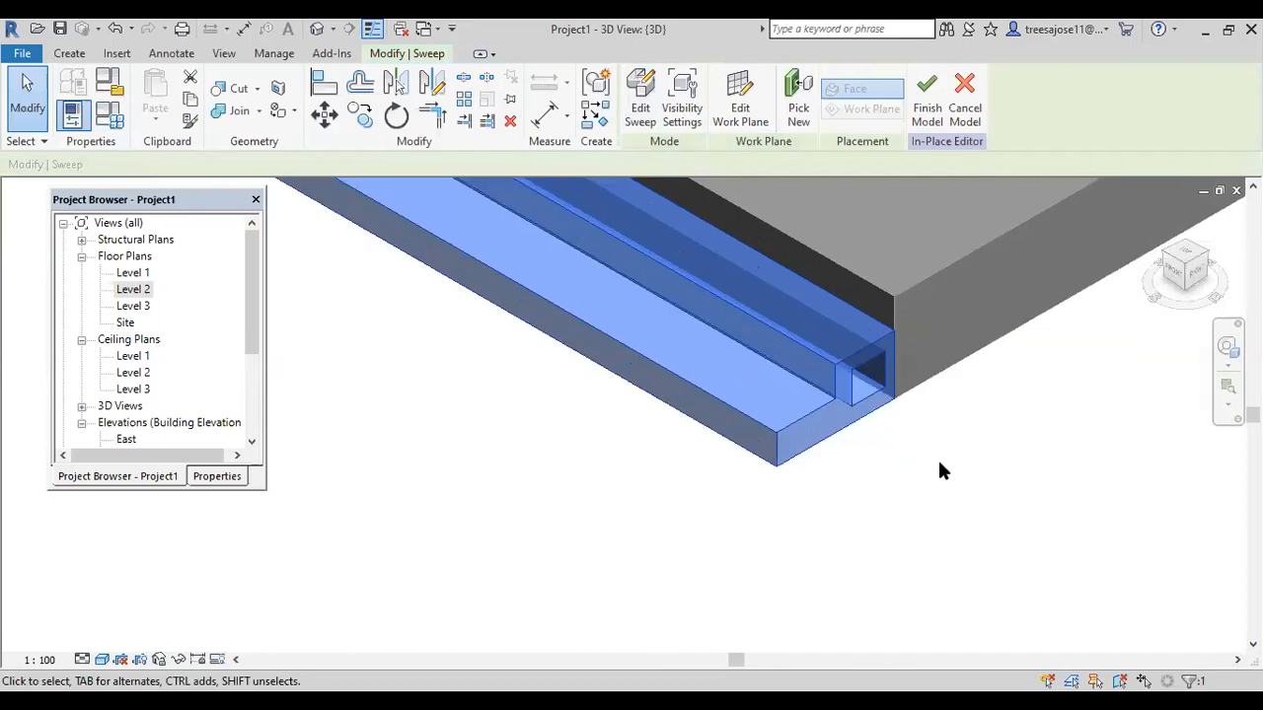
scroll(938, 462, "up", 1)
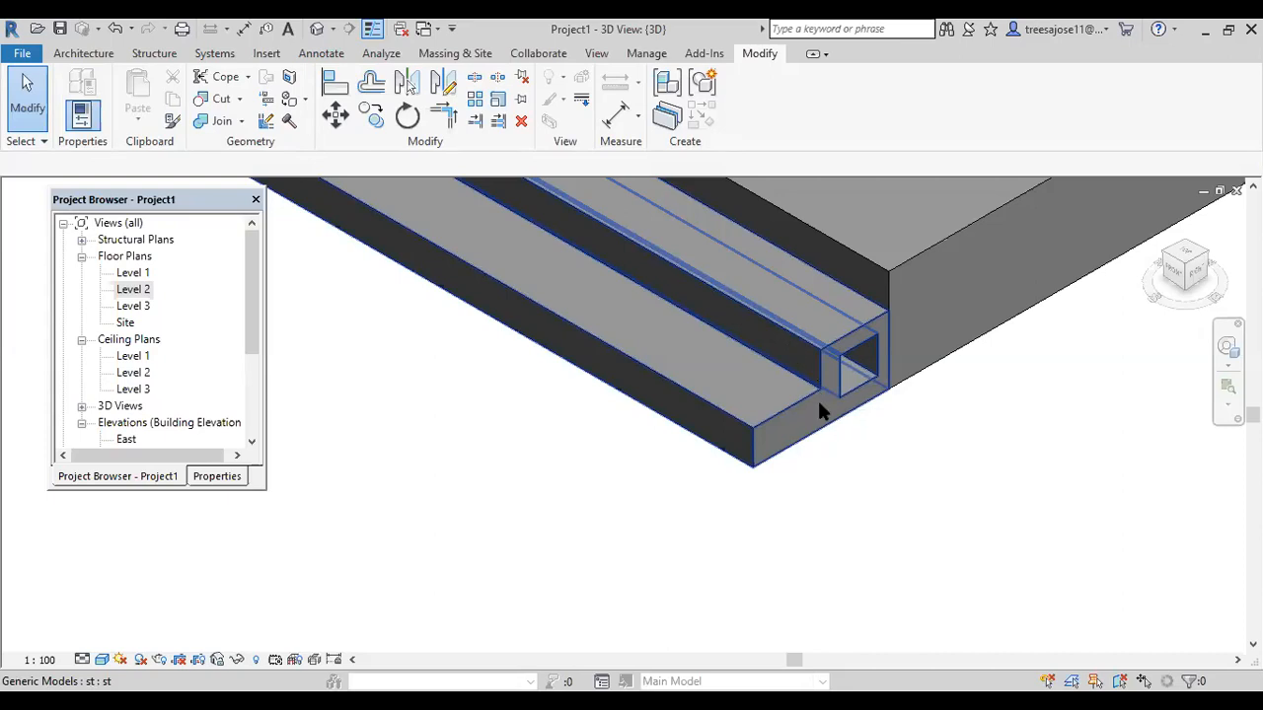
scroll(822, 426, "down", 1)
scroll(822, 425, "down", 1)
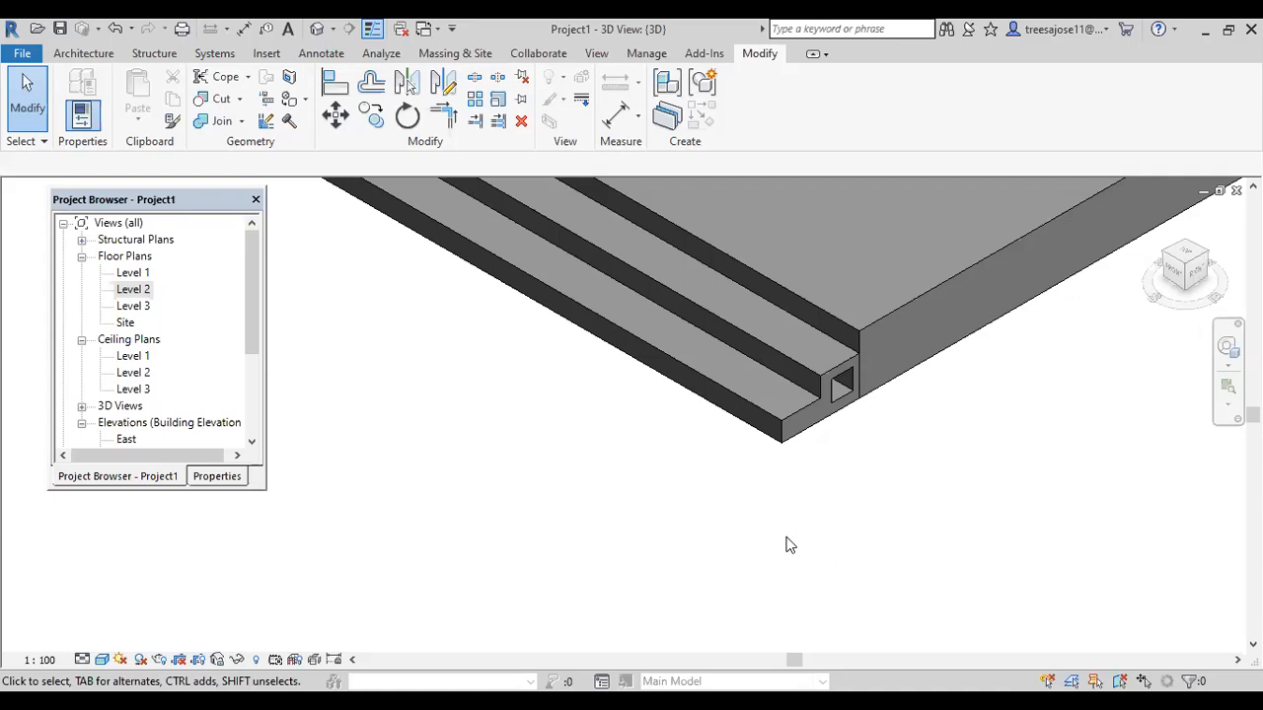
scroll(779, 525, "down", 3)
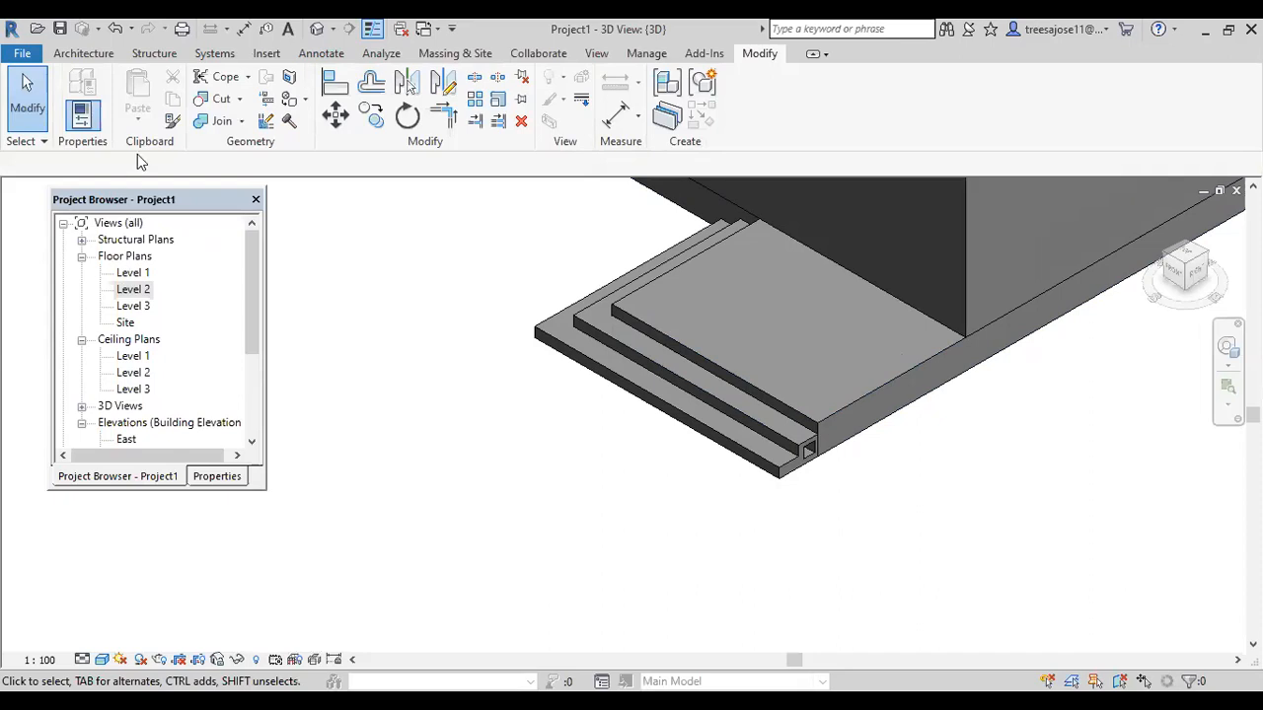
In the Level 2 floor plan, create a new in-place Generic Models component and start a Swept Blend.
double_click(135, 290)
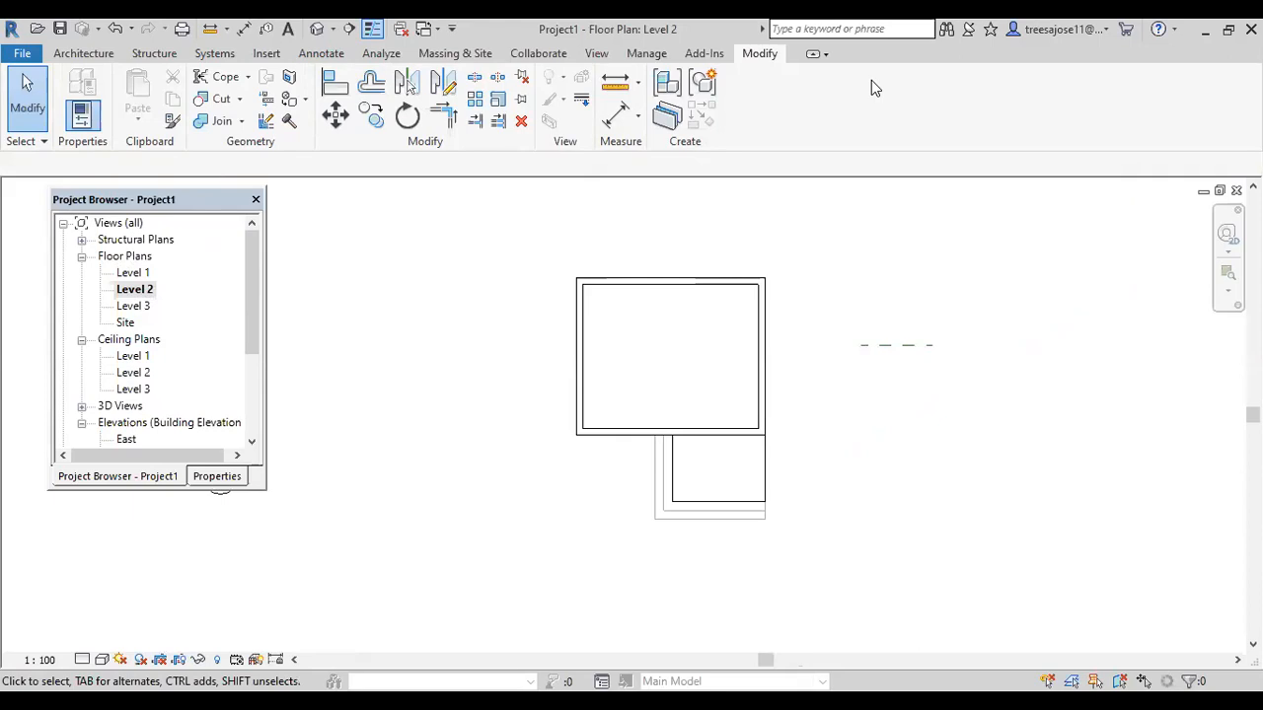
left_click(83, 54)
left_click(219, 119)
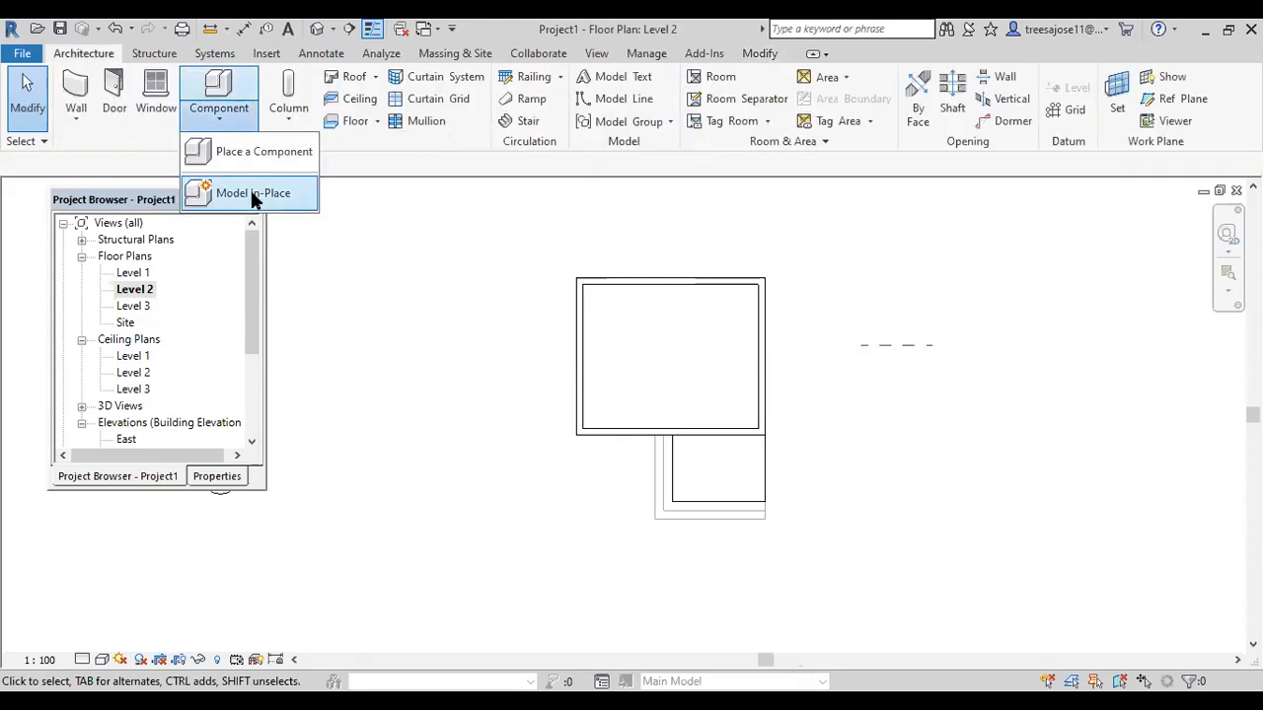
left_click(253, 196)
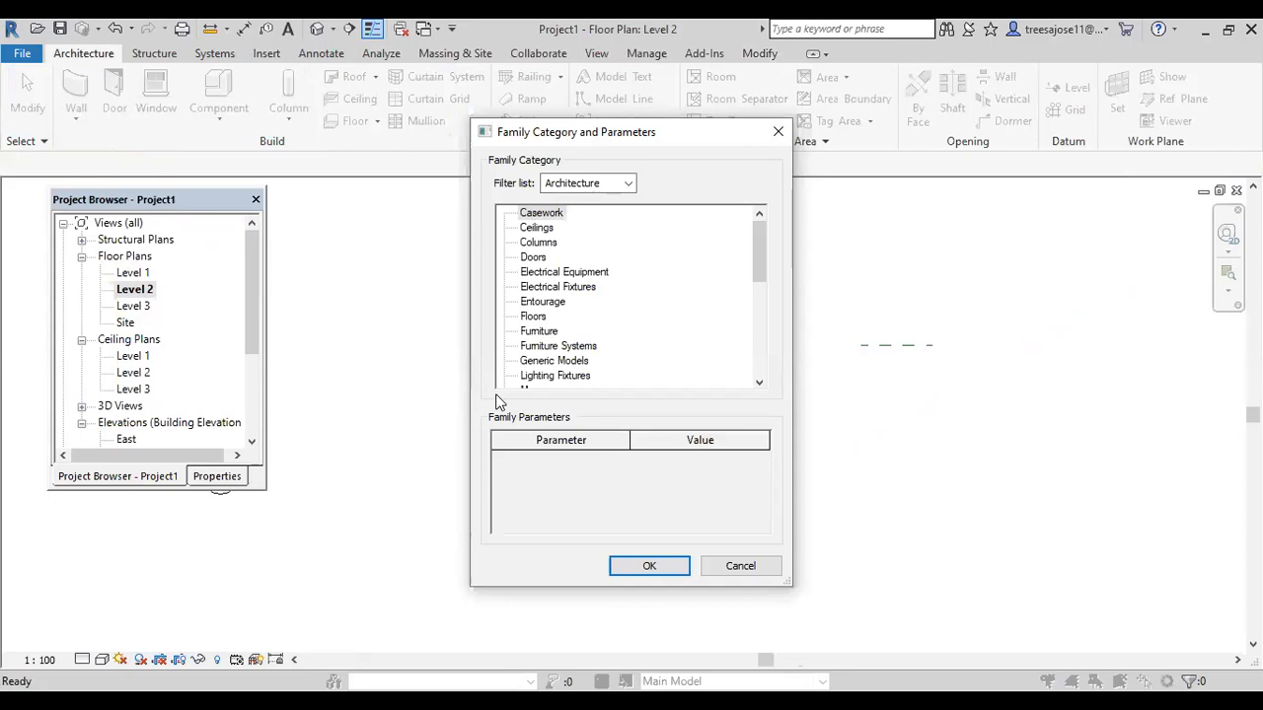
left_click(553, 360)
left_click(649, 566)
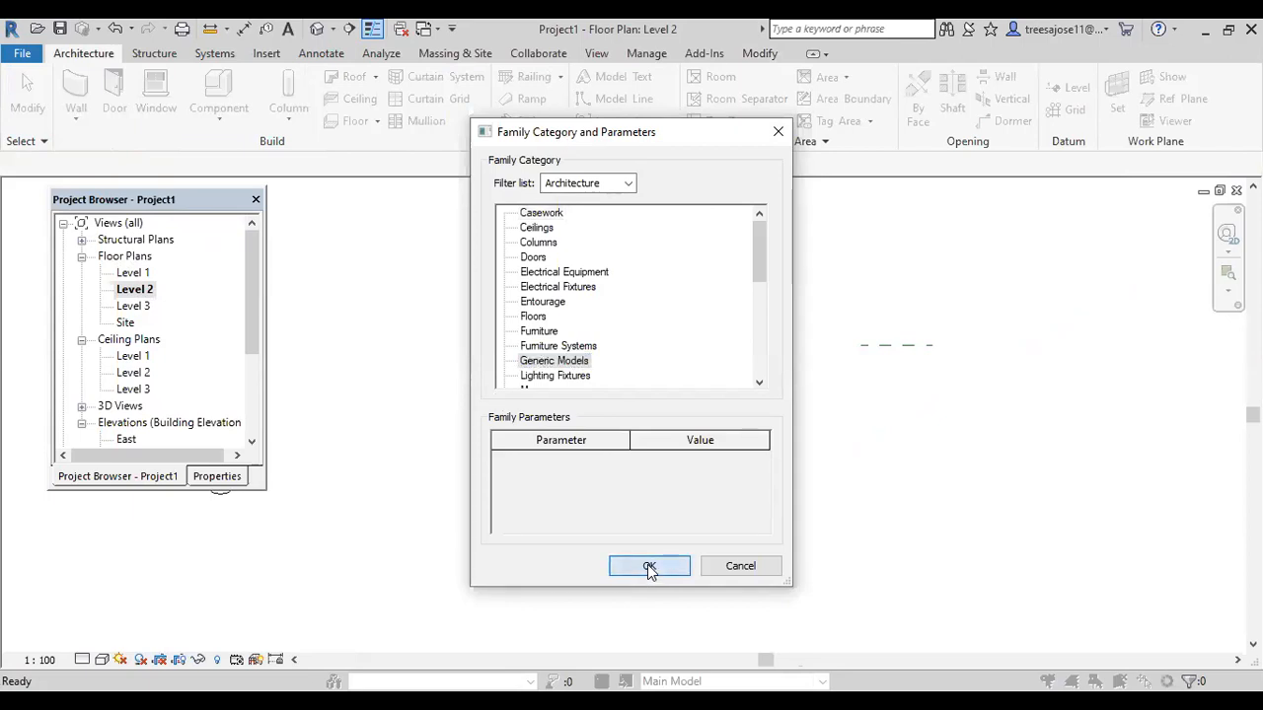
left_click(643, 401)
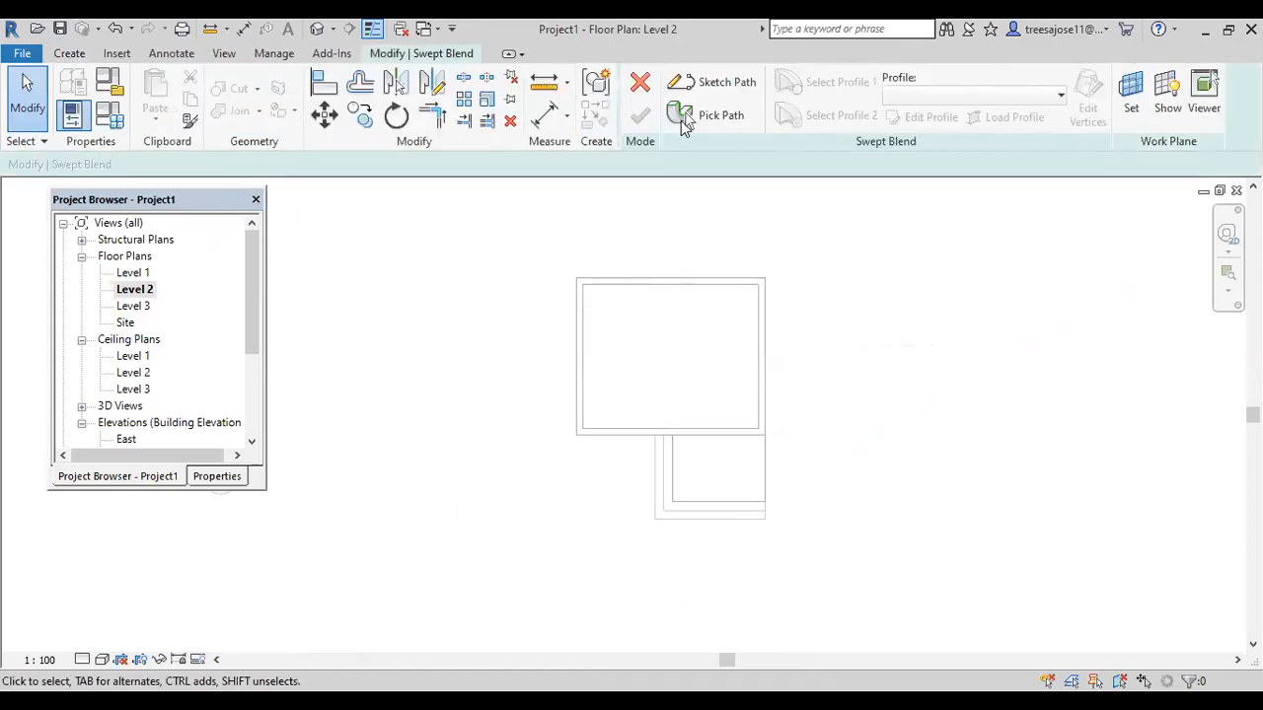
Sketch the swept blend's path as an arc spanning about 117° on the building's left side and finish the path.
left_click(708, 86)
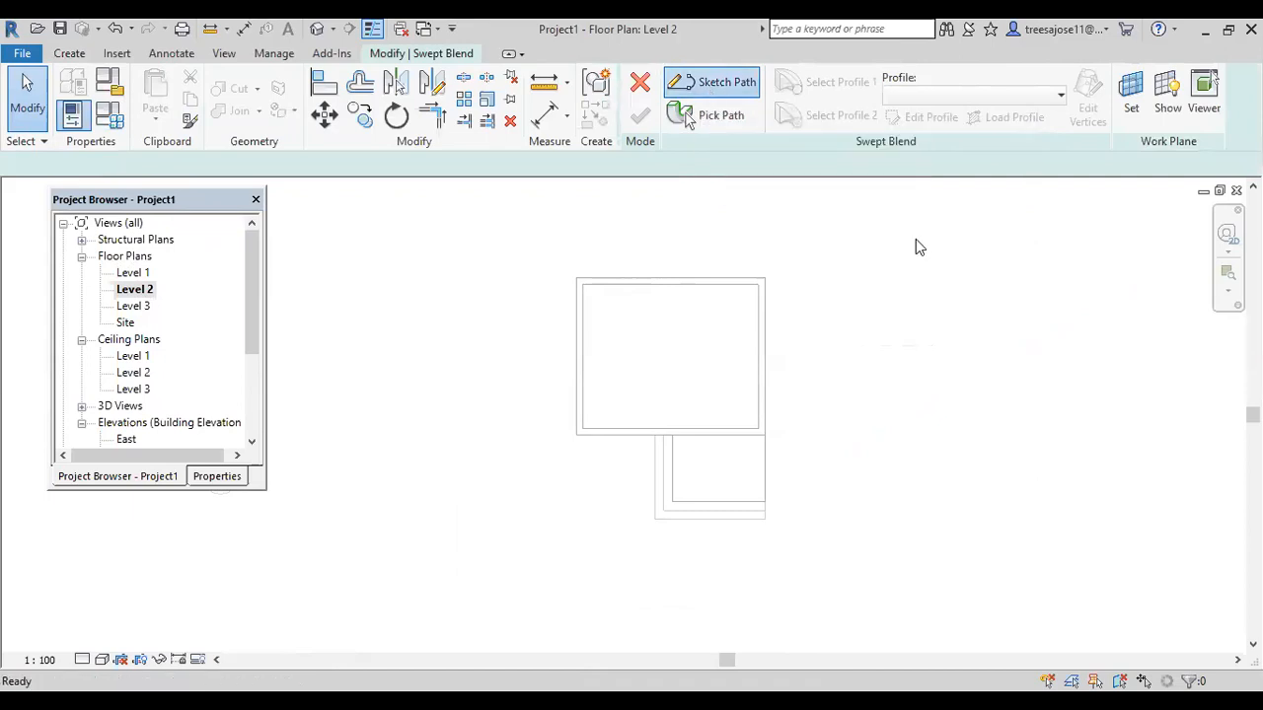
left_click(695, 81)
scroll(819, 276, "down", 3)
left_click(522, 311)
left_click(727, 312)
left_click(639, 257)
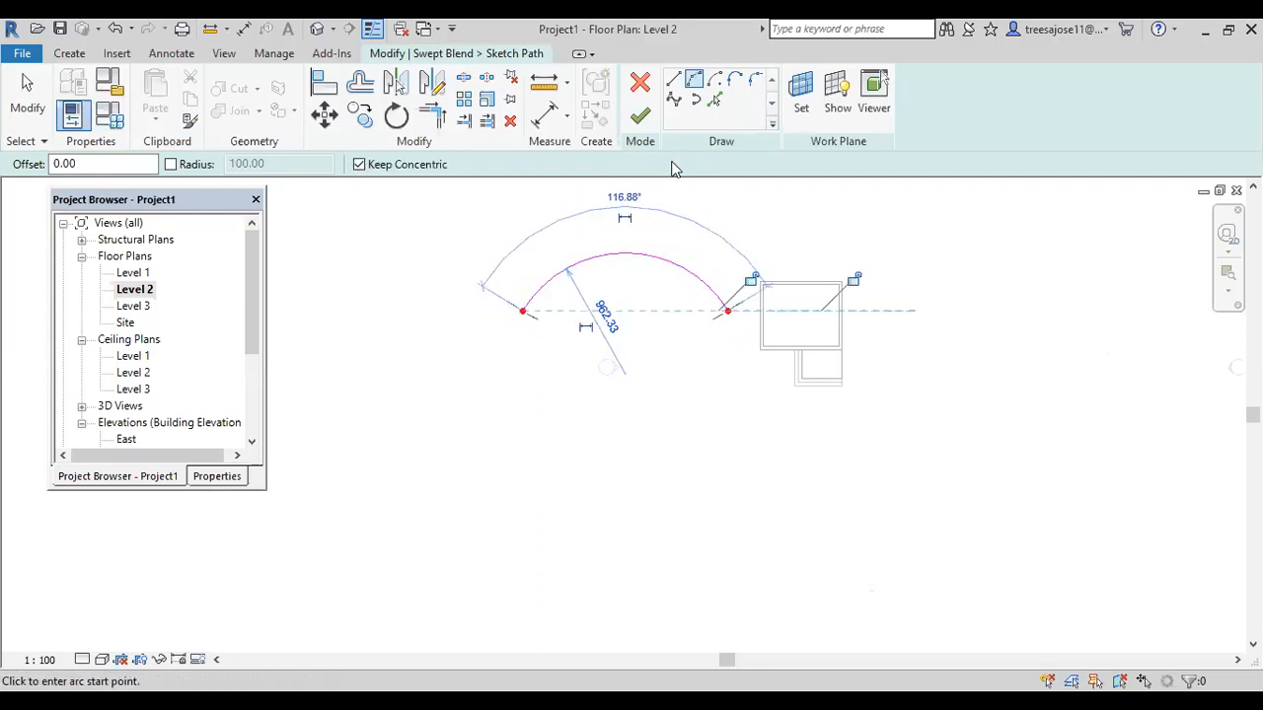
left_click(640, 118)
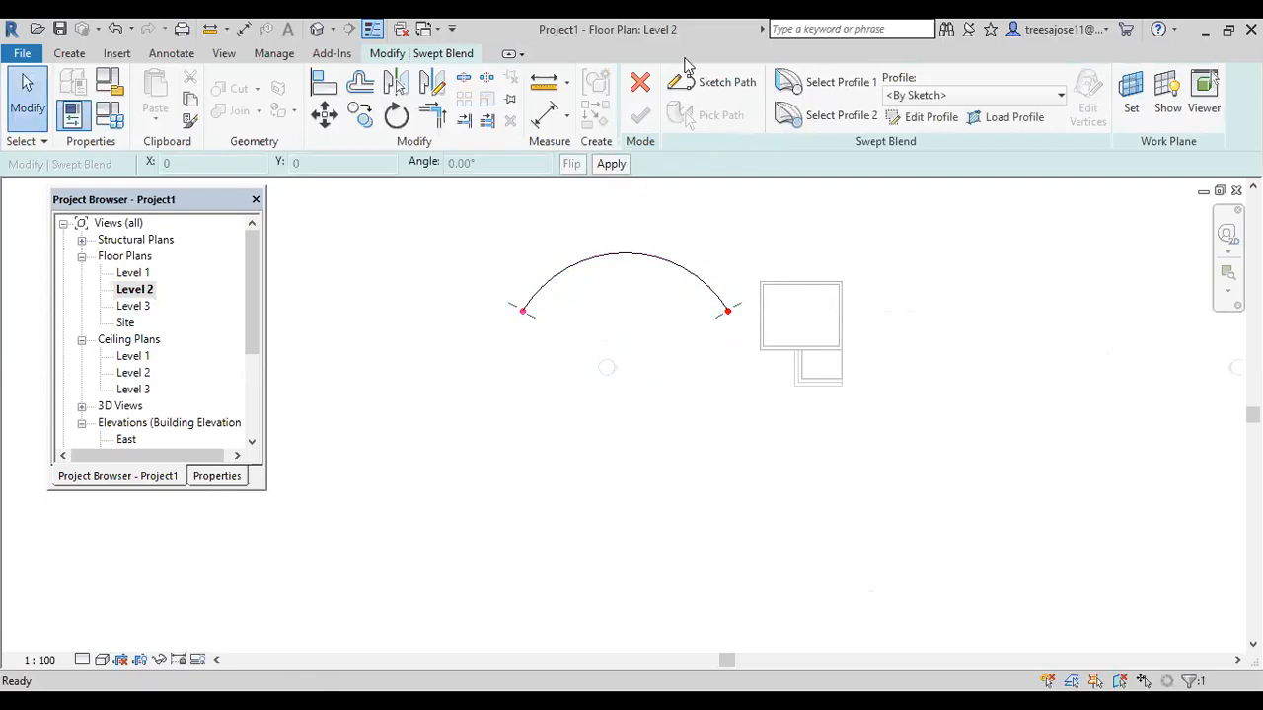
Switch to the default 3D view and open the sketch of the swept blend's Profile 1.
left_click(317, 30)
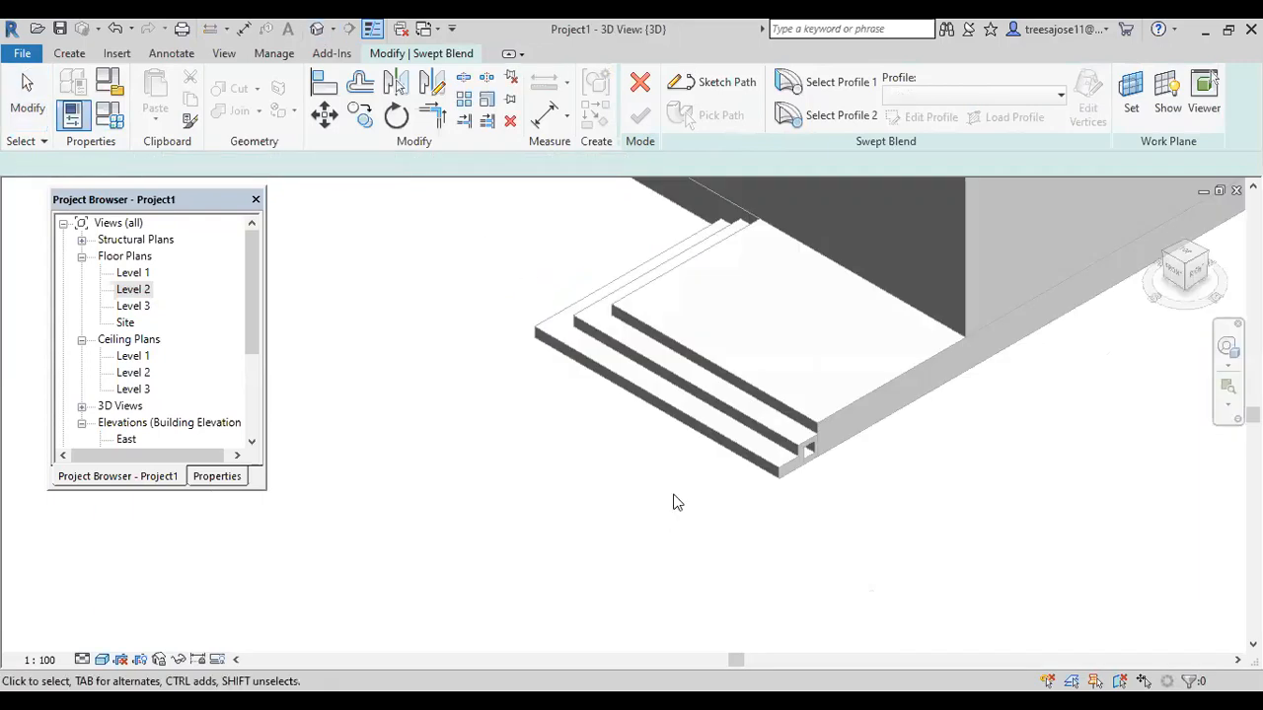
scroll(850, 490, "down", 6)
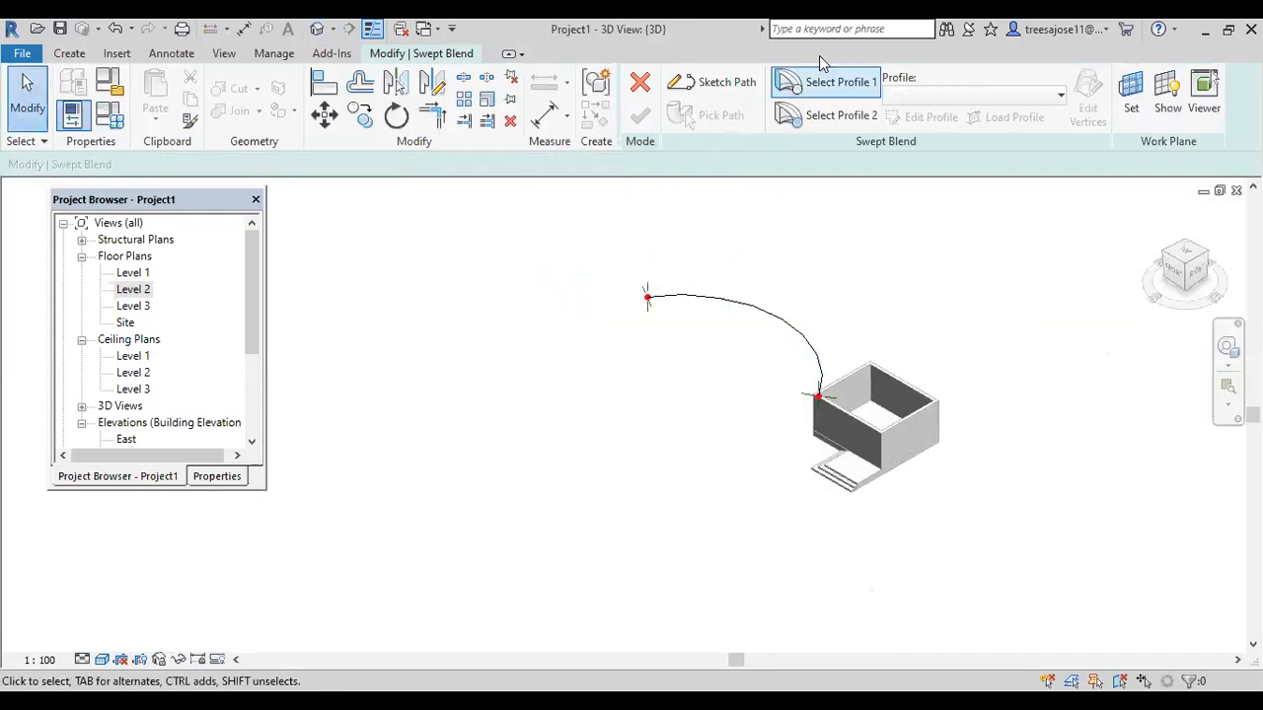
left_click(826, 85)
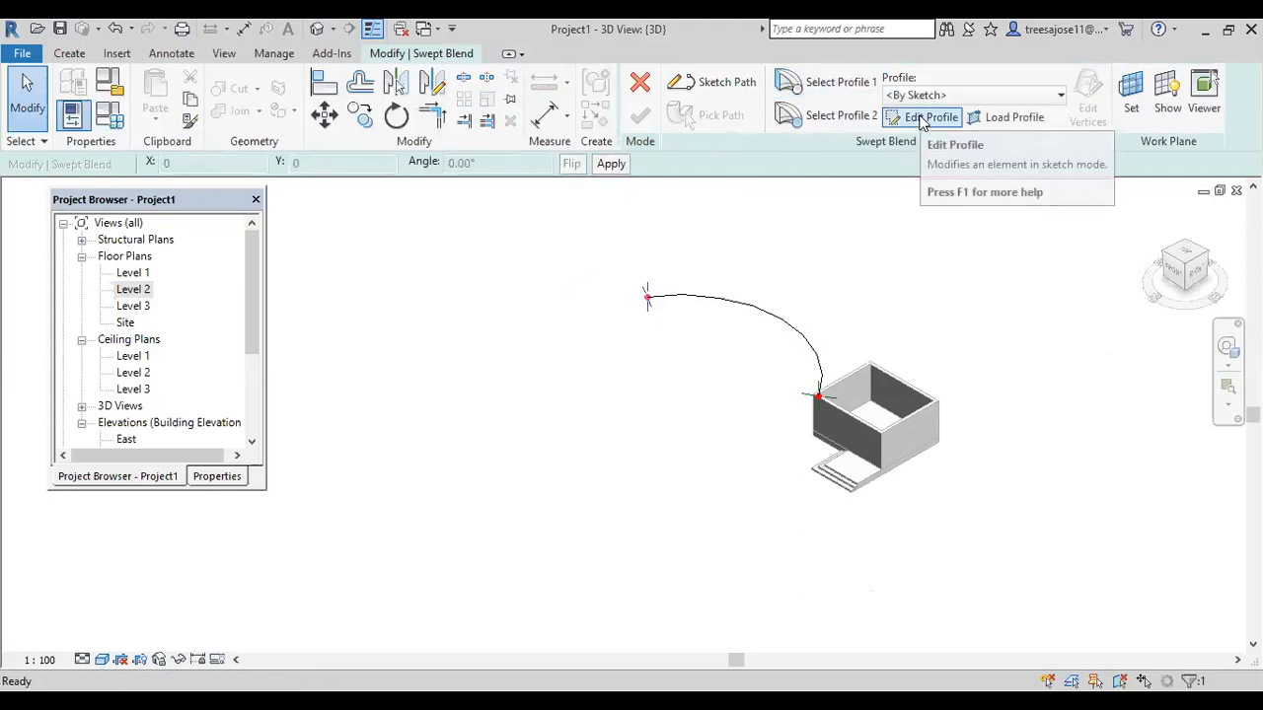
left_click(923, 119)
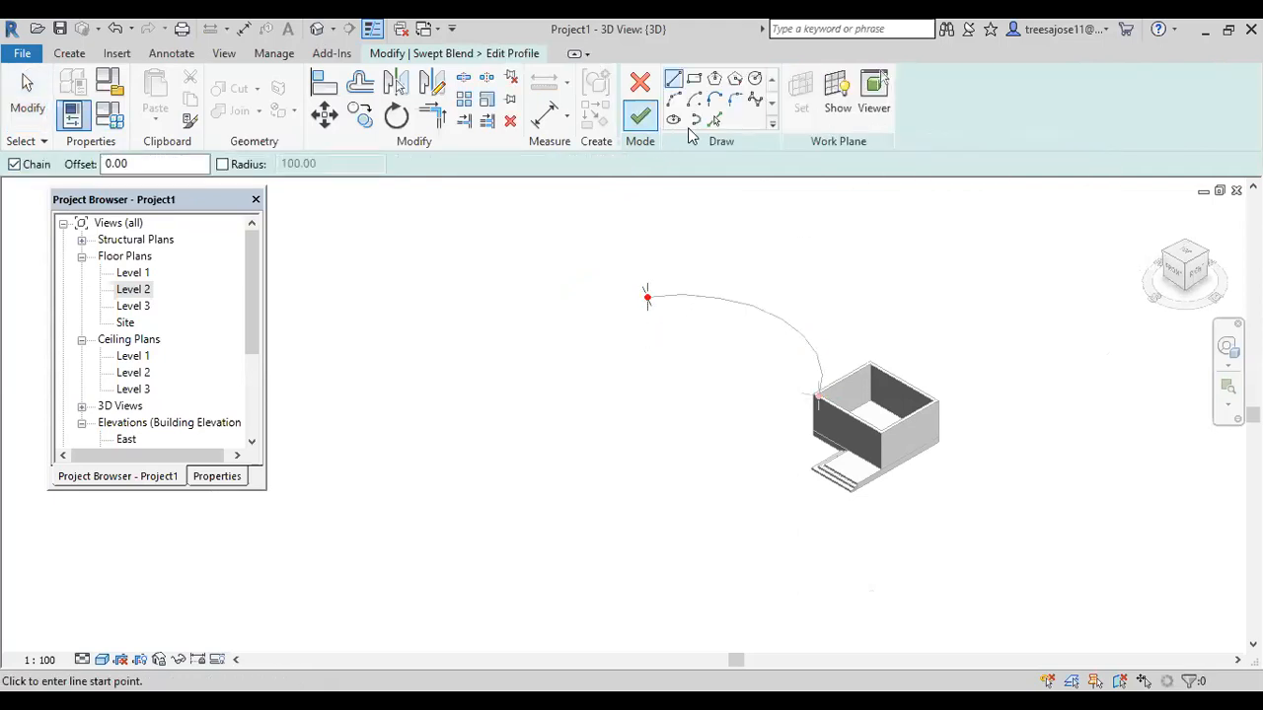
Sketch a rectangle about 130 by 130 cm at the path's end farthest from the building and finish Profile 1.
left_click(693, 79)
scroll(647, 301, "up", 3)
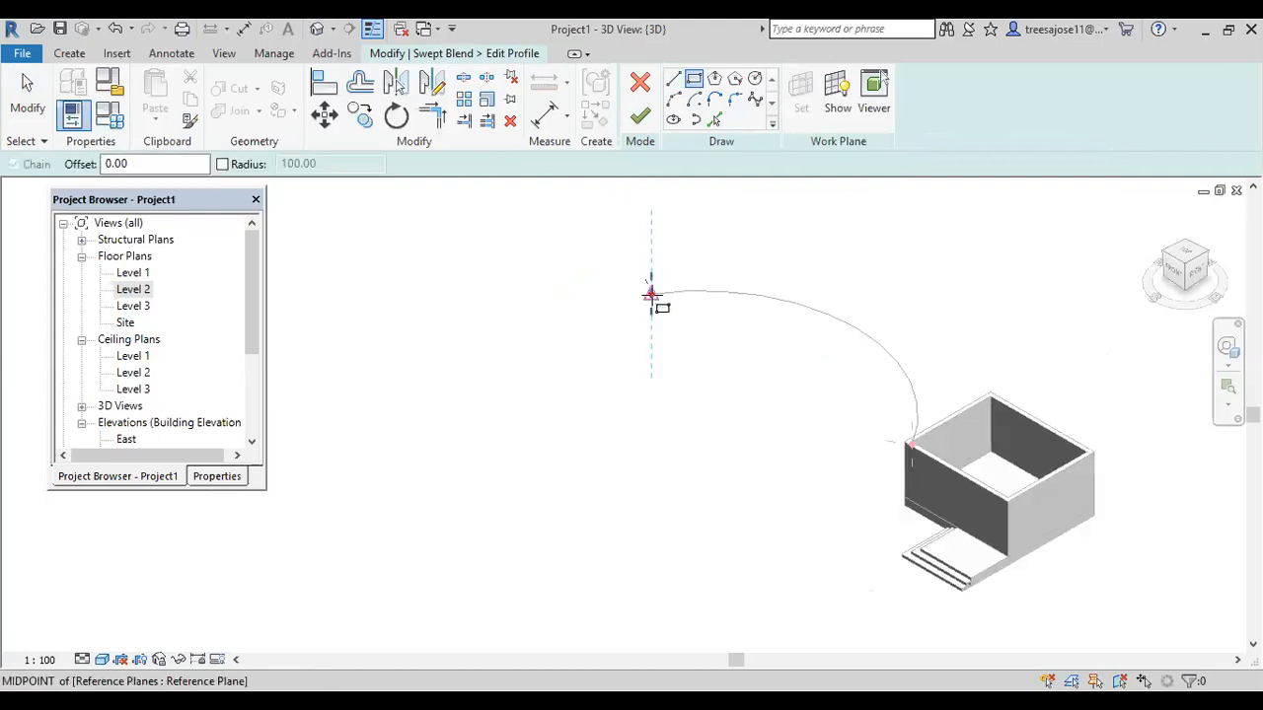
scroll(652, 314, "up", 2)
left_click(650, 284)
scroll(659, 332, "up", 1)
left_click(662, 346)
scroll(710, 319, "down", 3)
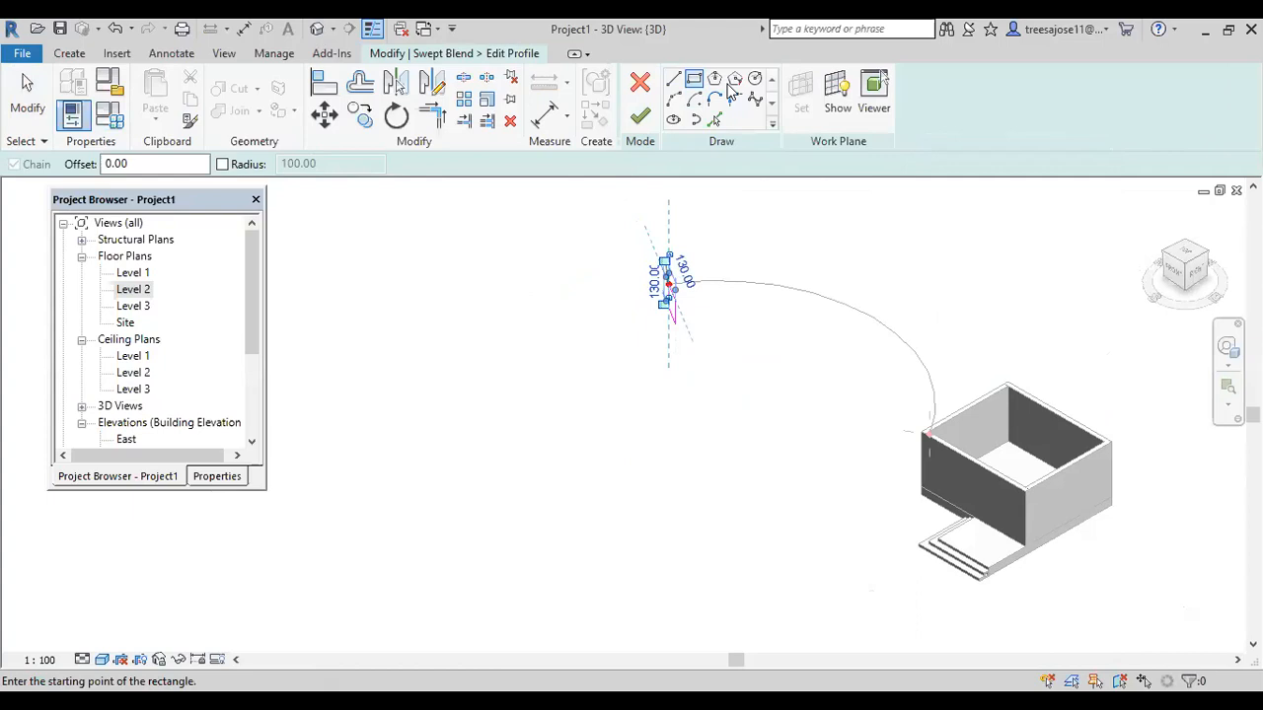
left_click(640, 116)
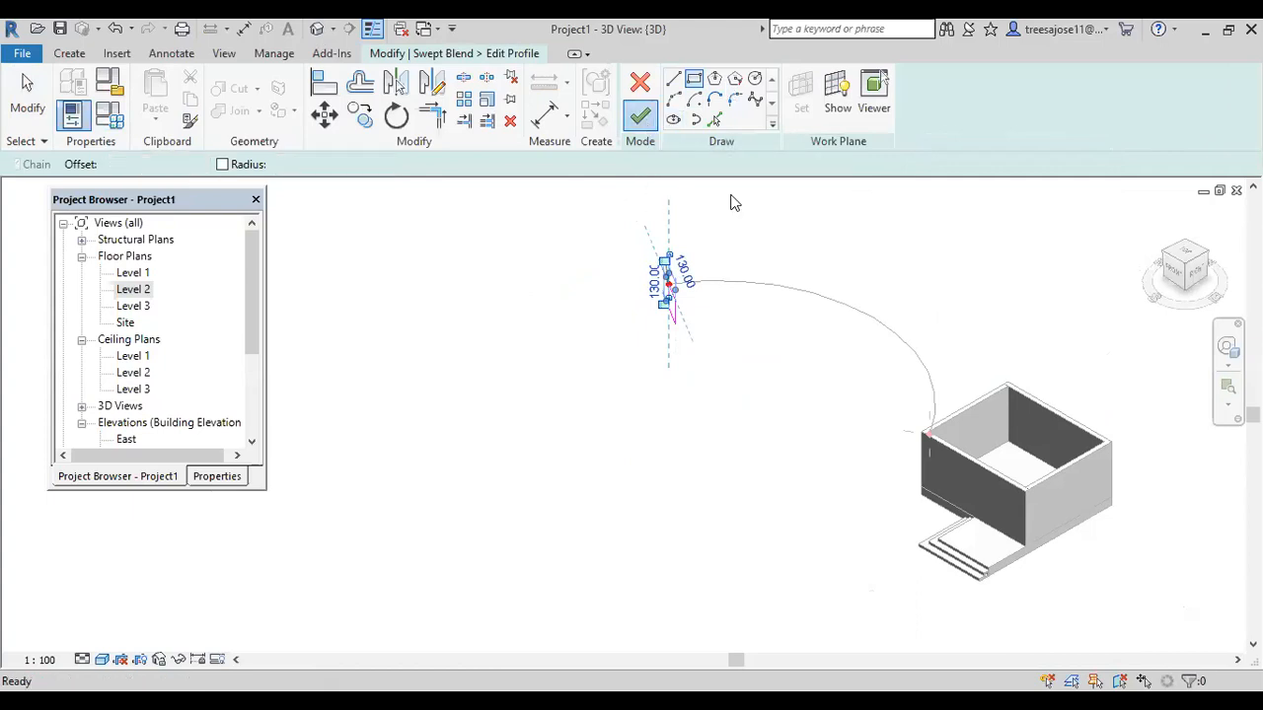
Sketch a circle centred on the path's end at the building as the swept blend's Profile 2 and finish the profile.
left_click(835, 126)
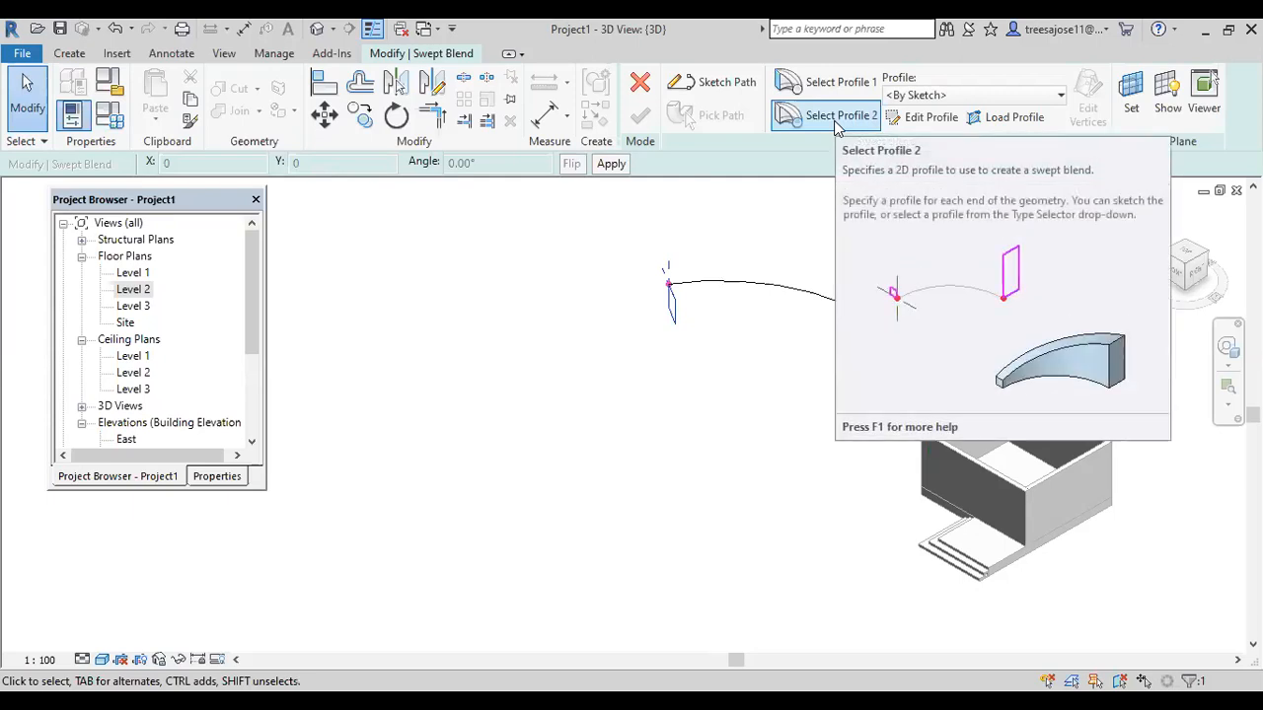
left_click(835, 127)
left_click(926, 120)
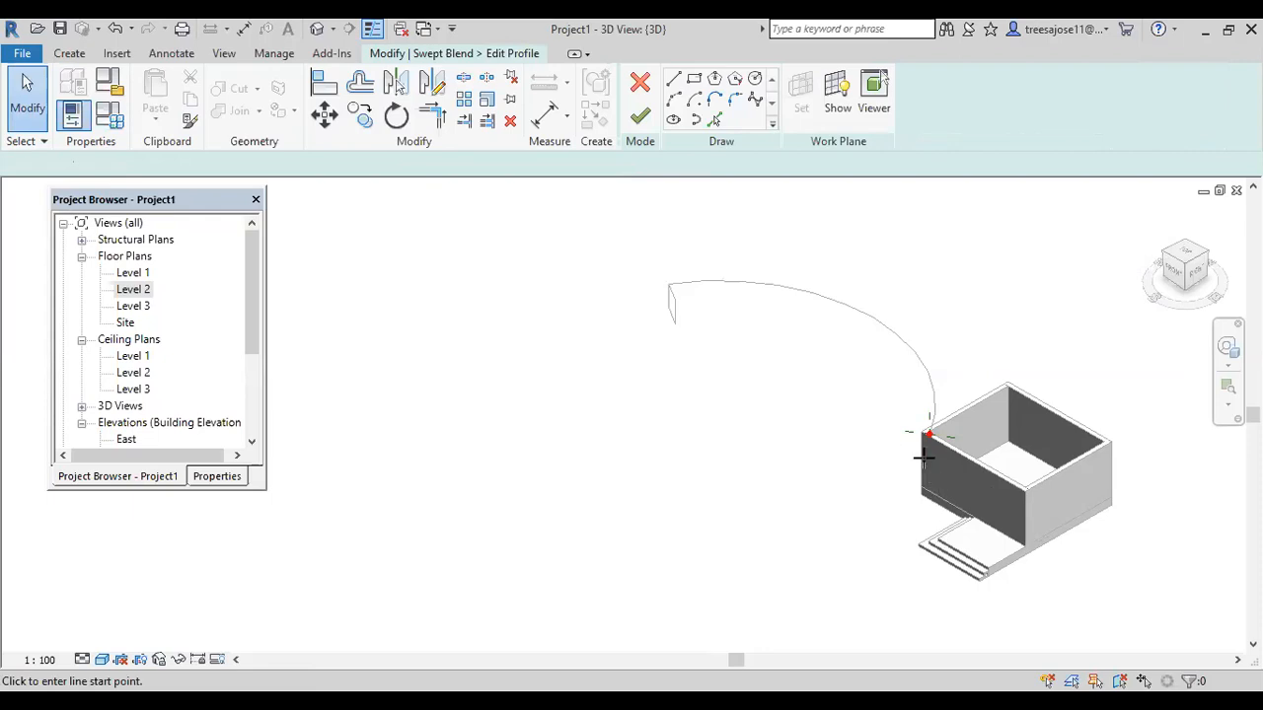
left_click(756, 81)
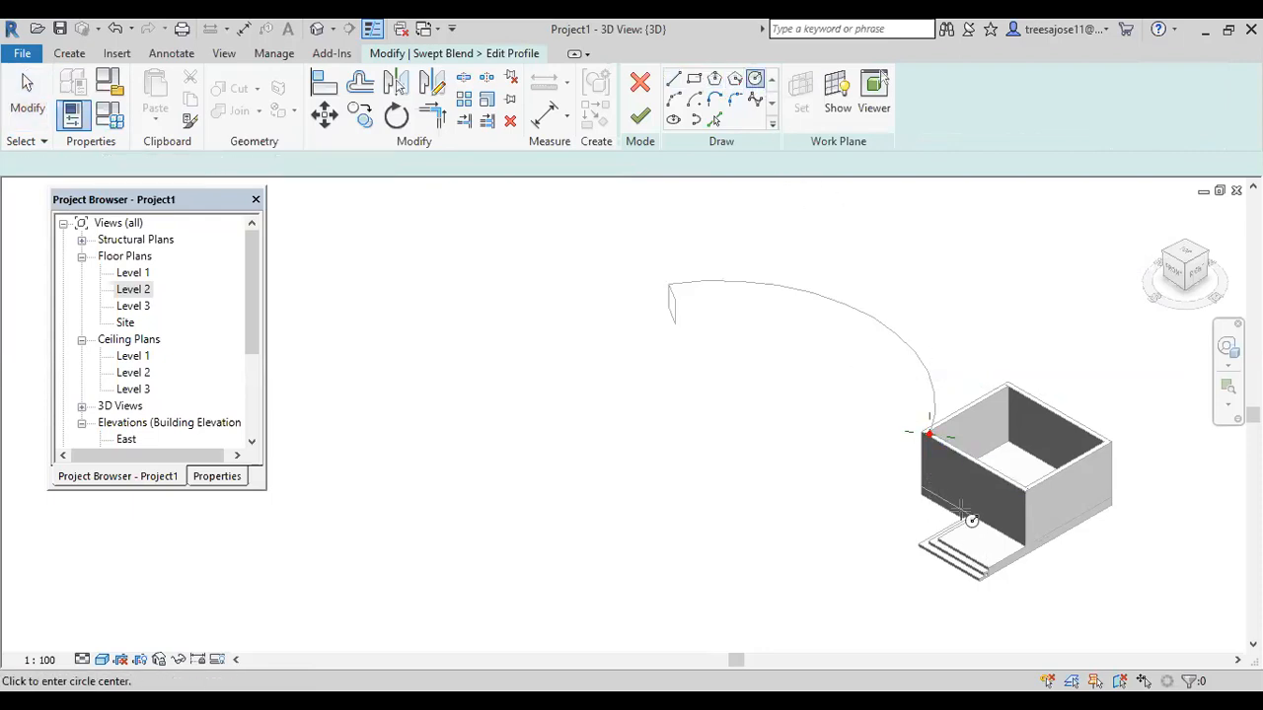
scroll(928, 419, "up", 2)
left_click(915, 398)
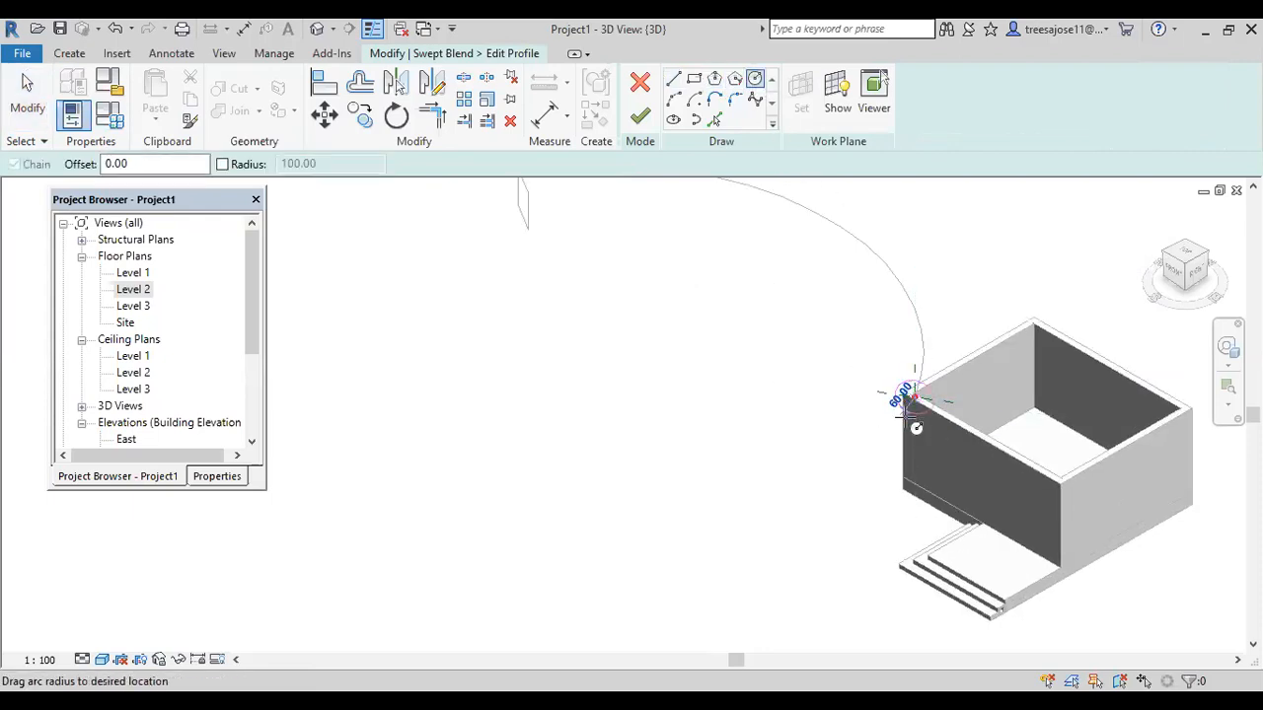
scroll(915, 397, "up", 2)
left_click(920, 428)
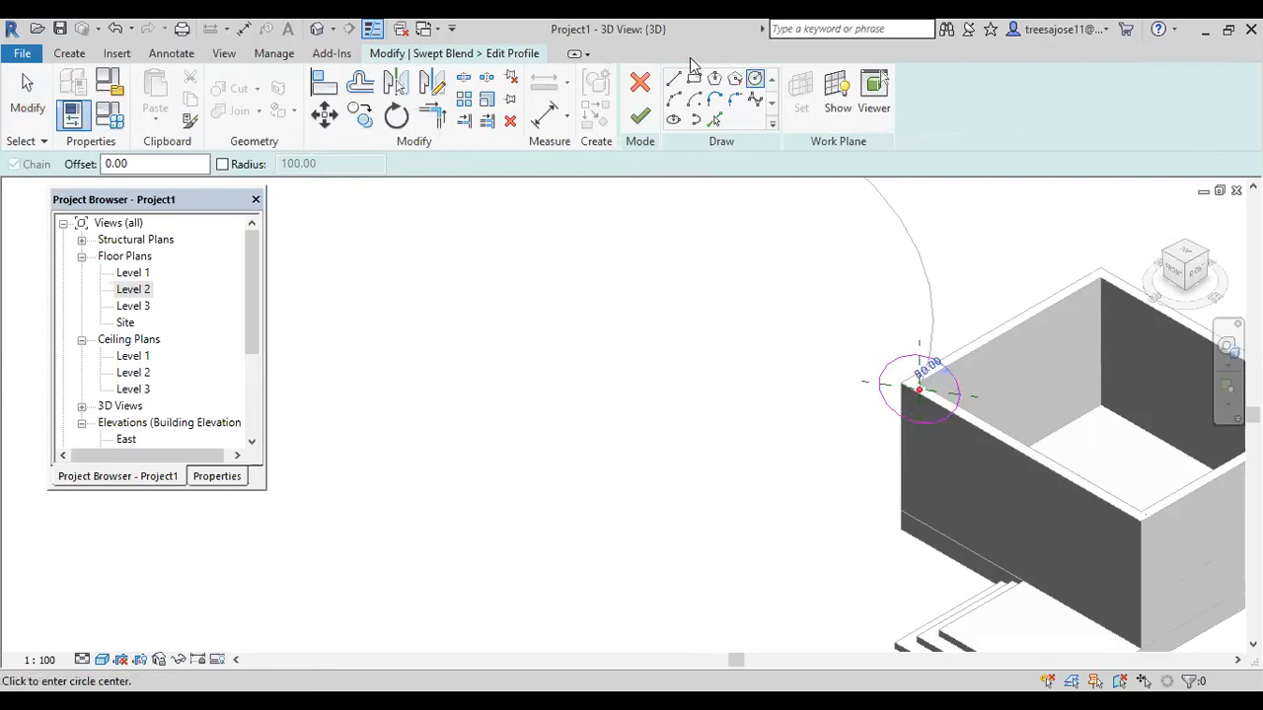
left_click(640, 117)
Finish the swept blend and complete the in-place model.
scroll(877, 444, "down", 1)
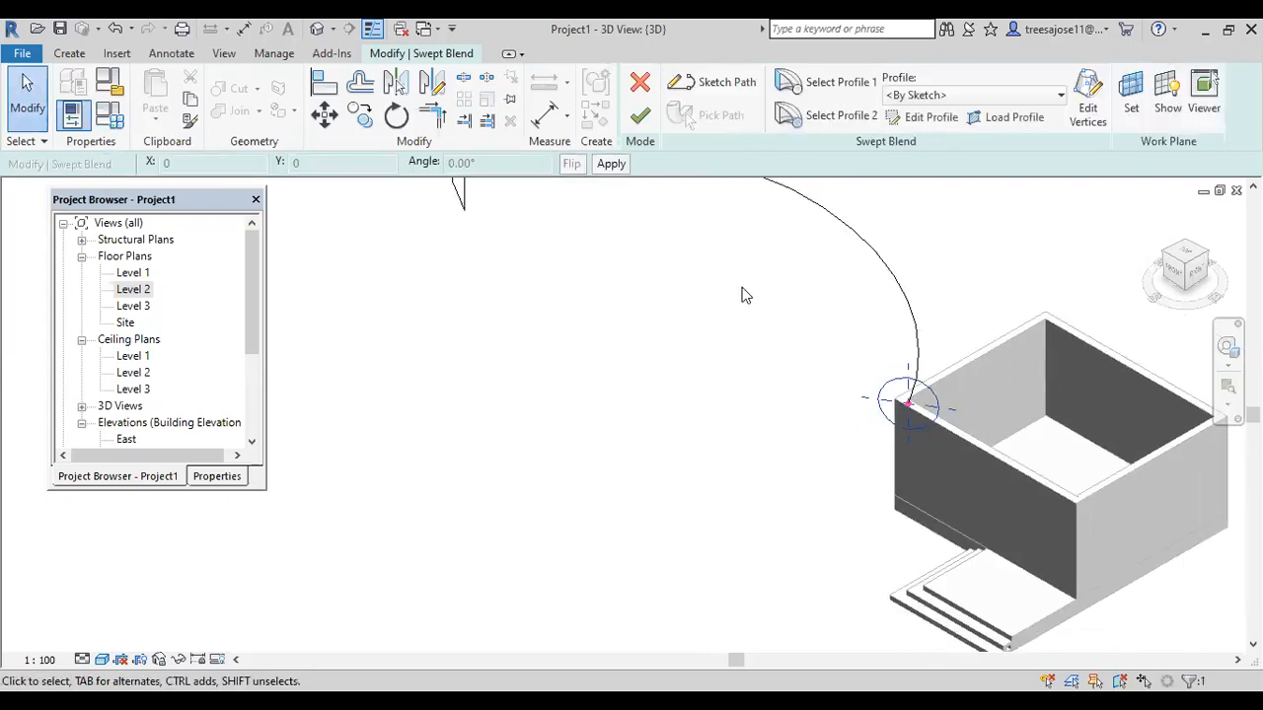
scroll(774, 373, "down", 1)
left_click(644, 118)
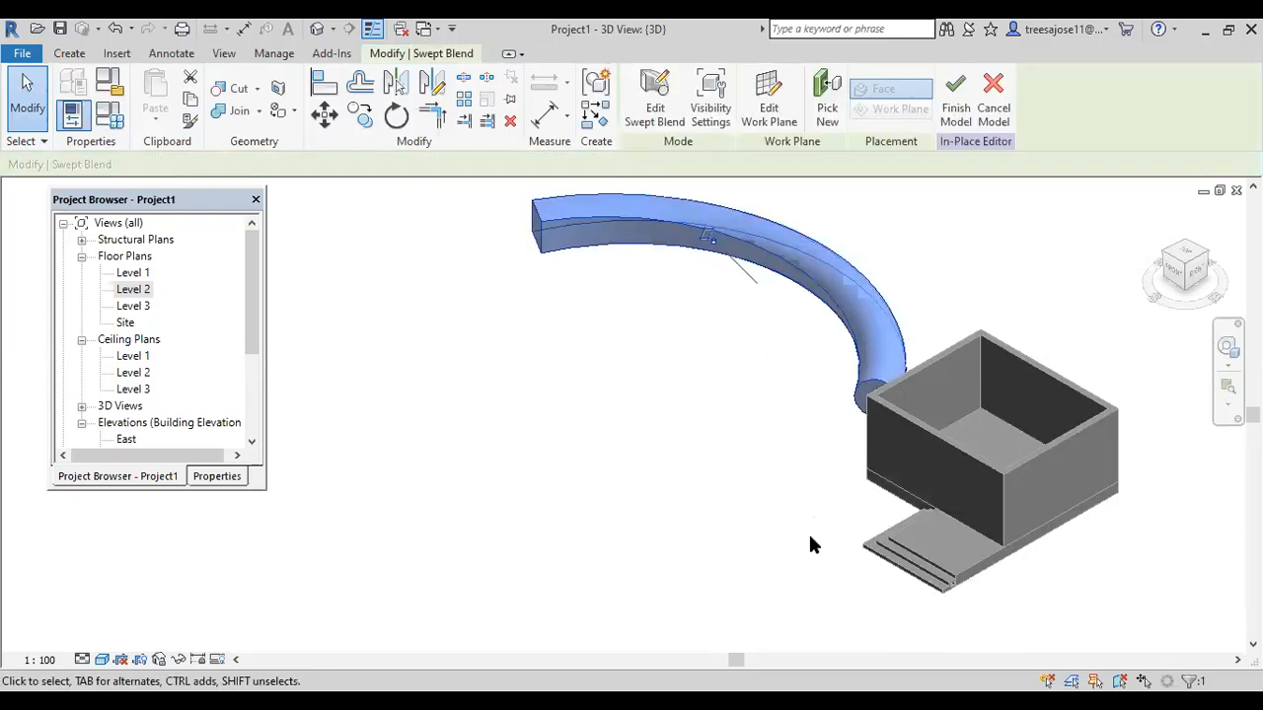
left_click(955, 99)
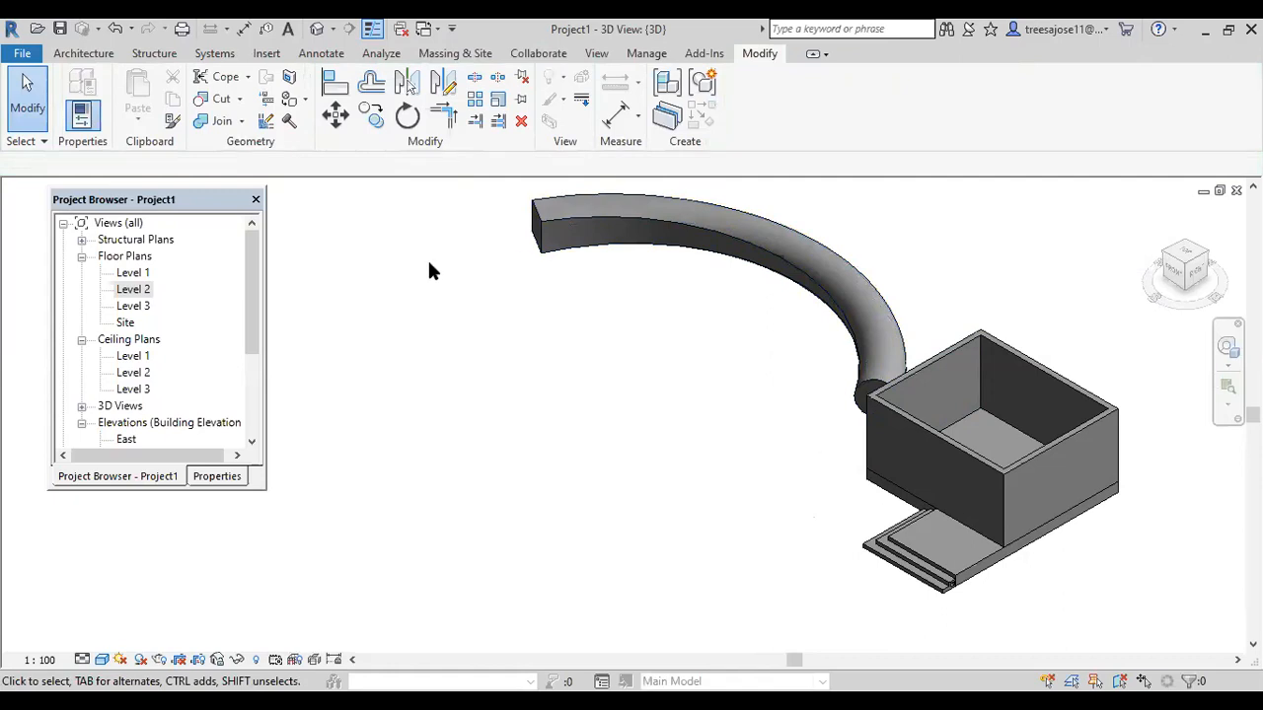
left_click(90, 55)
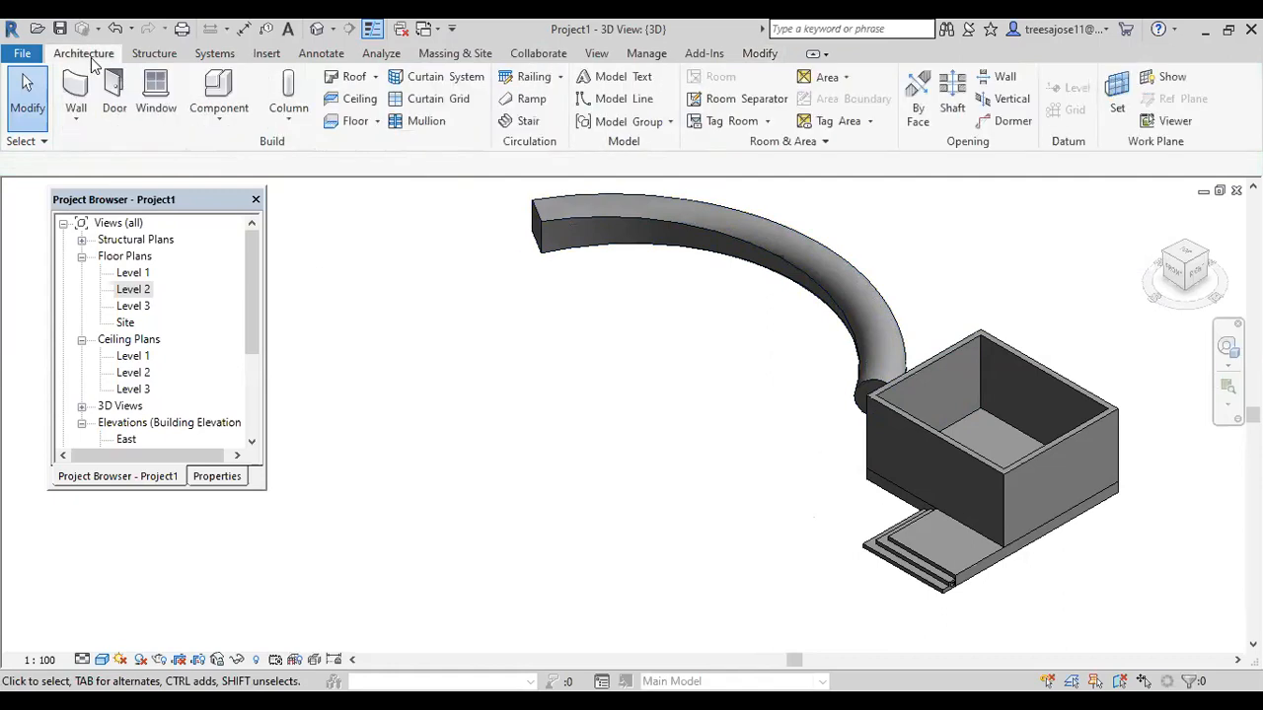
left_click(219, 110)
left_click(253, 195)
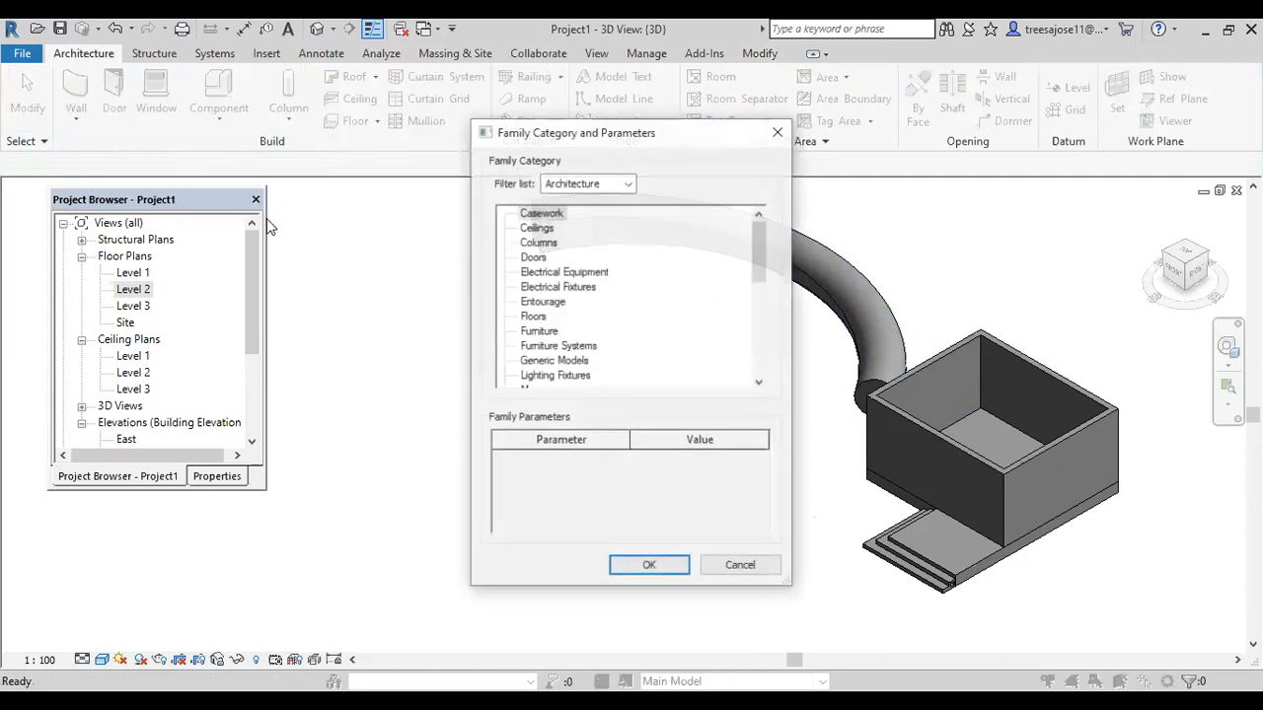
left_click(553, 360)
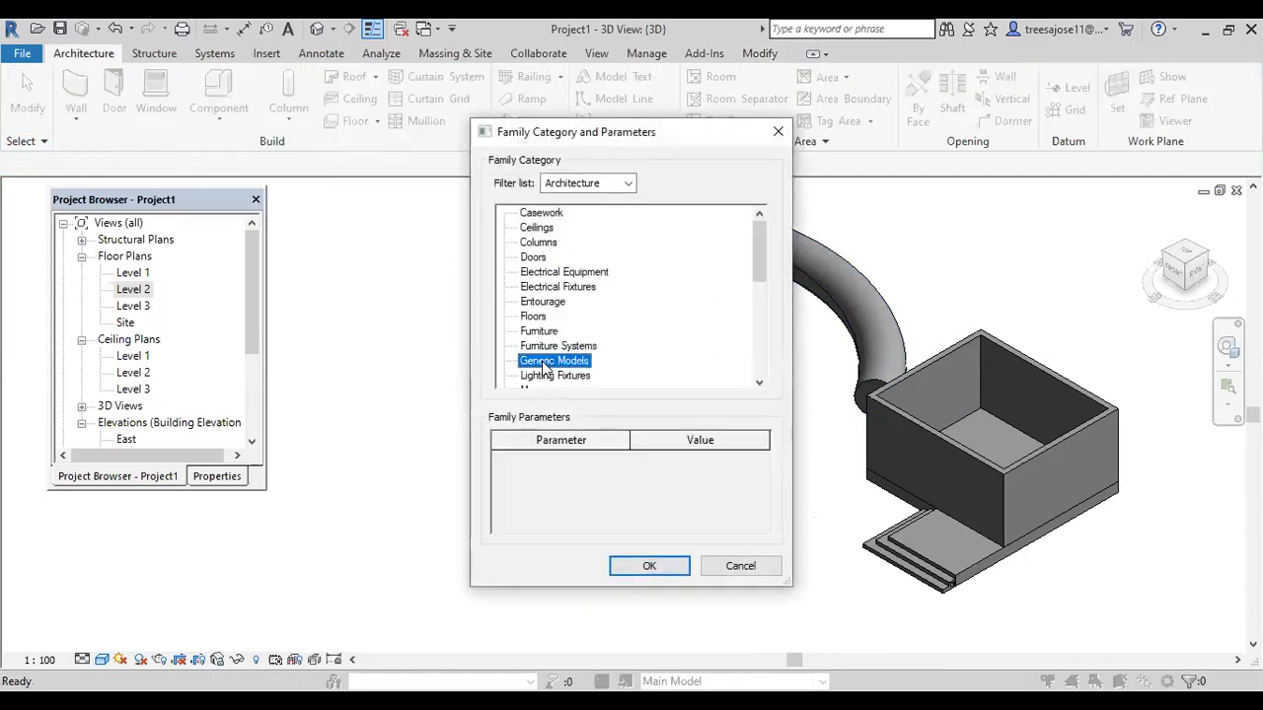
left_click(650, 566)
left_click(656, 398)
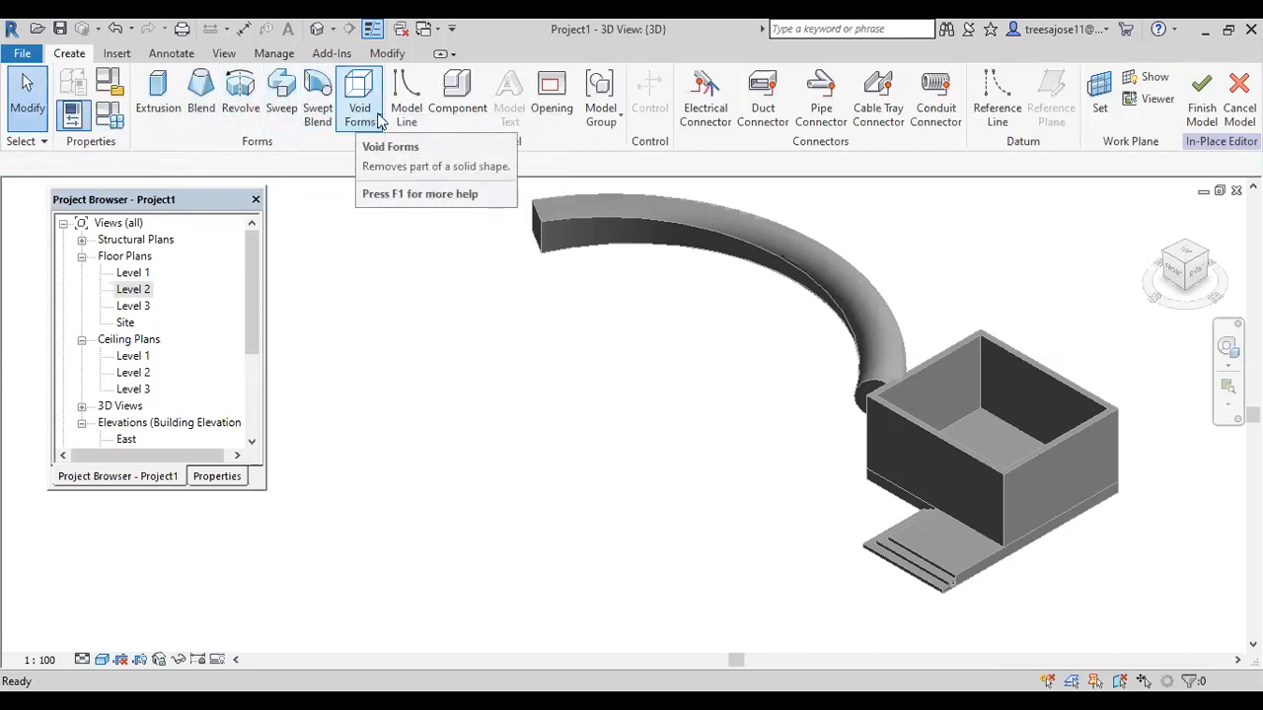
left_click(369, 122)
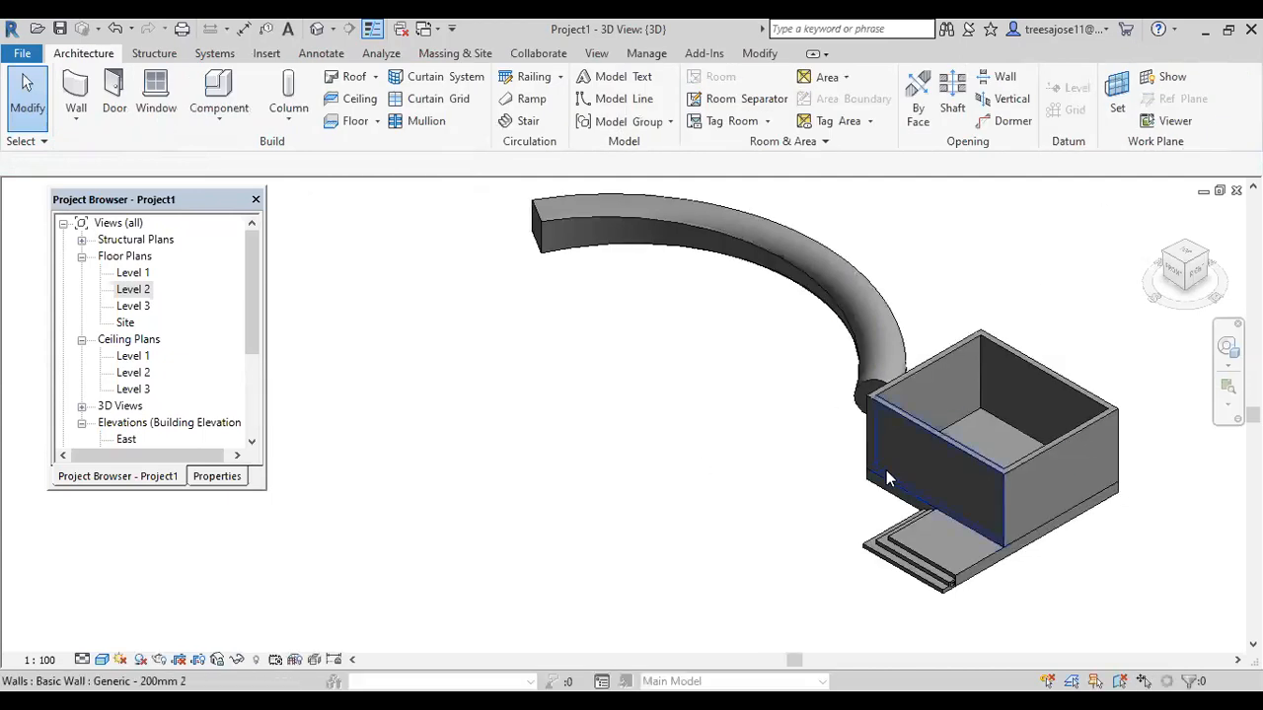
Edit the profile of the wall facing the steps, adding a rectangular opening about 80 by 60 cm near its building corner, and finish.
scroll(909, 480, "up", 2)
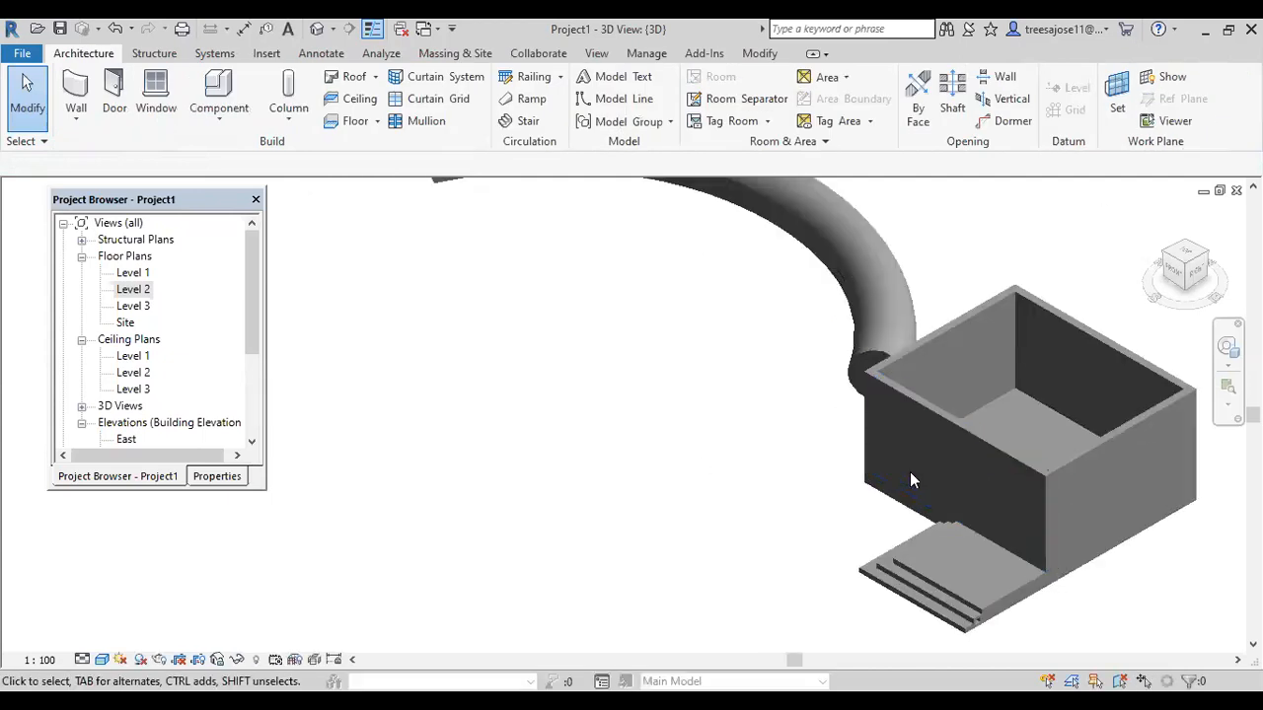
scroll(968, 503, "up", 4)
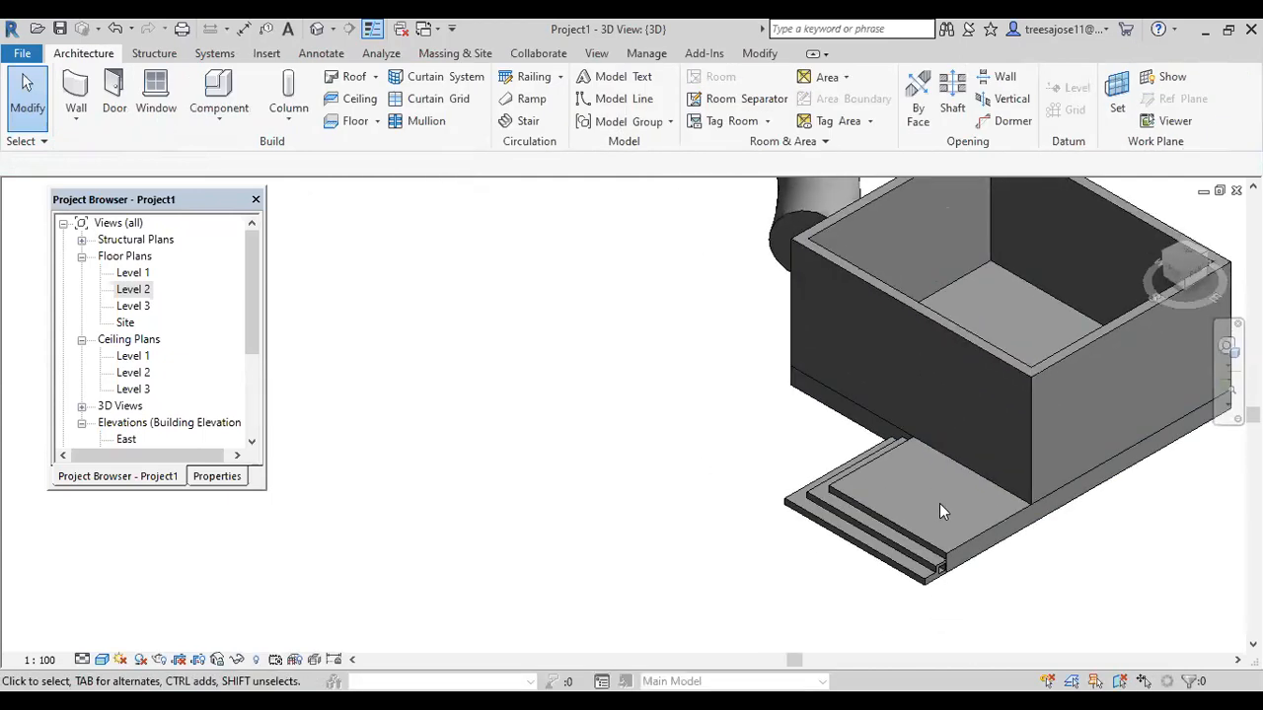
scroll(965, 519, "up", 4)
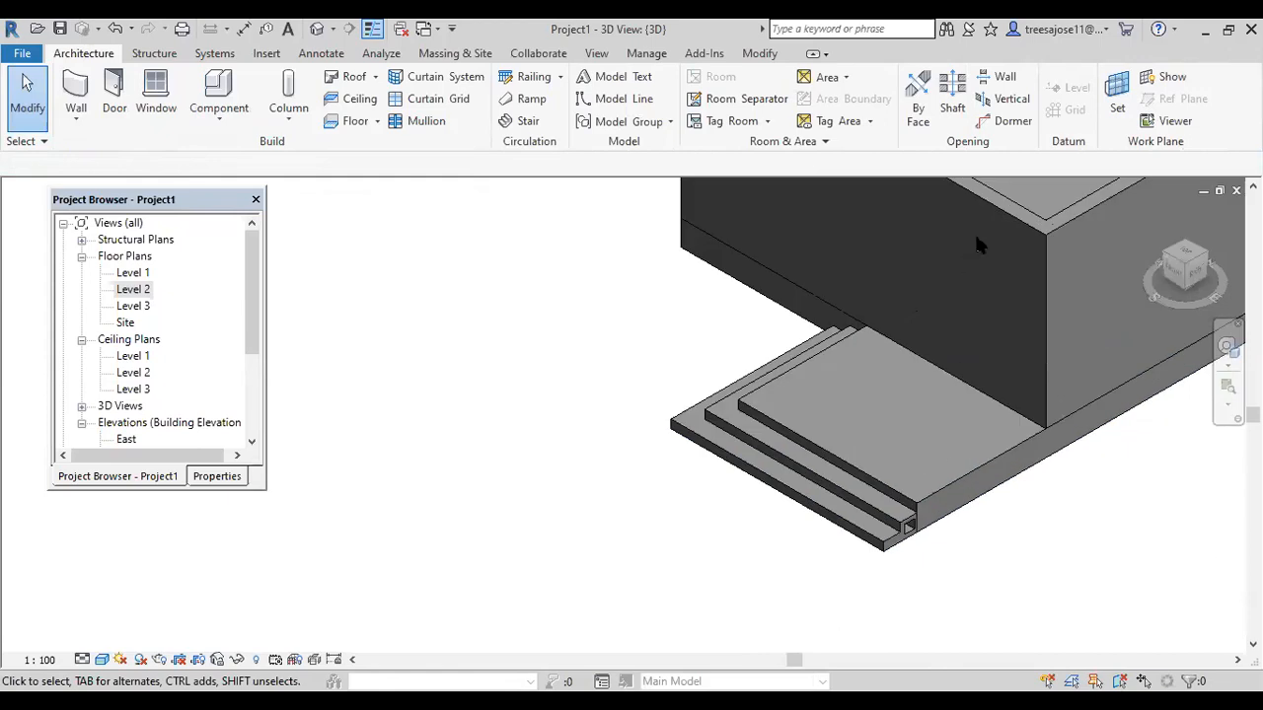
left_click(829, 310)
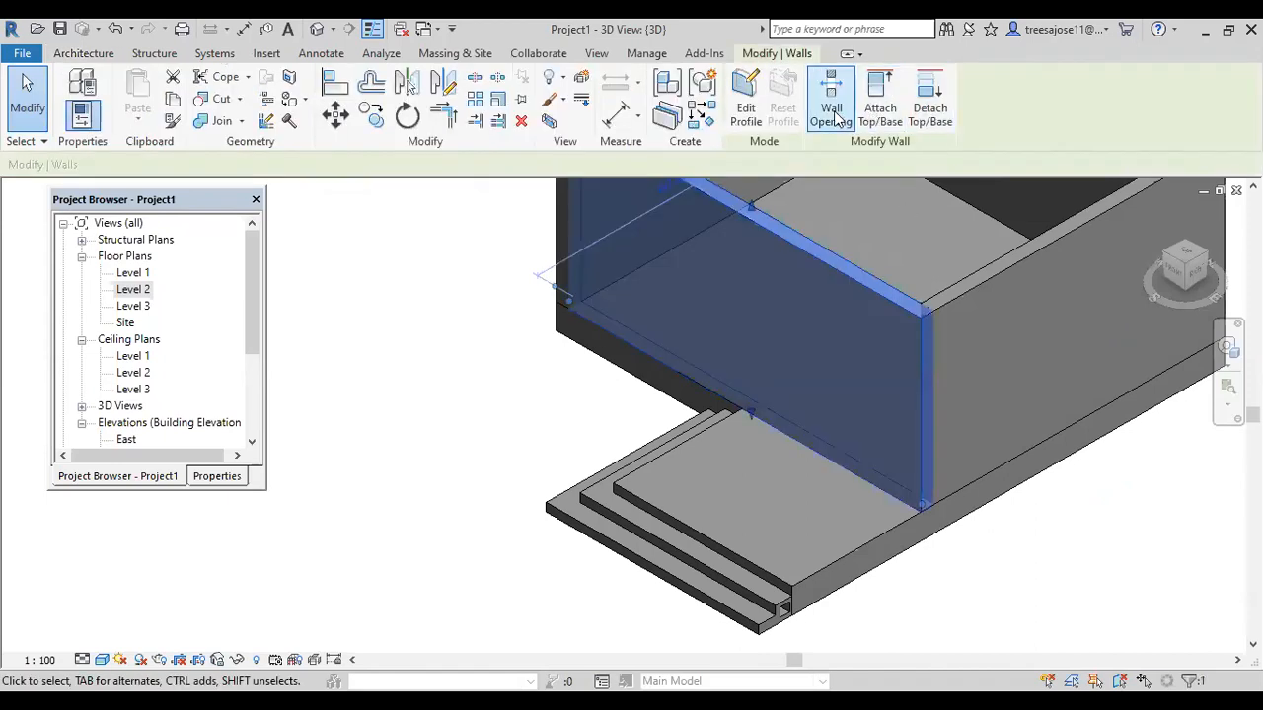
left_click(746, 99)
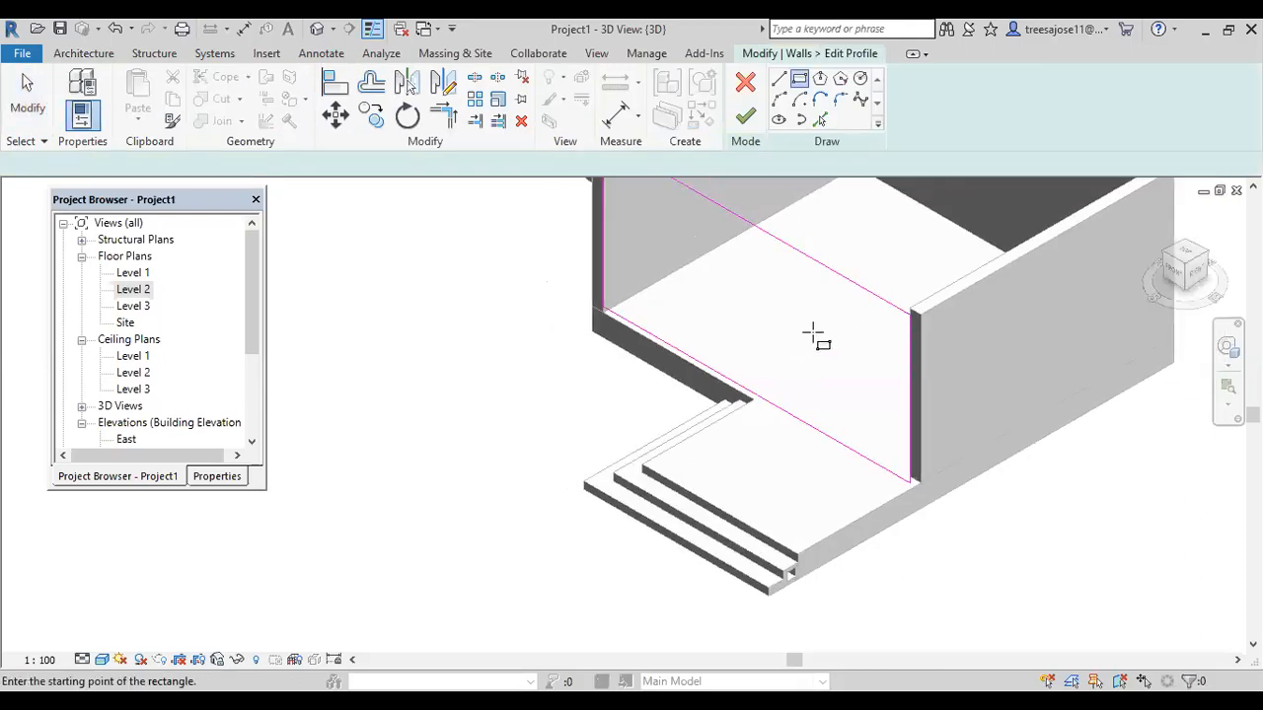
scroll(815, 336, "up", 2)
left_click(837, 320)
left_click(897, 403)
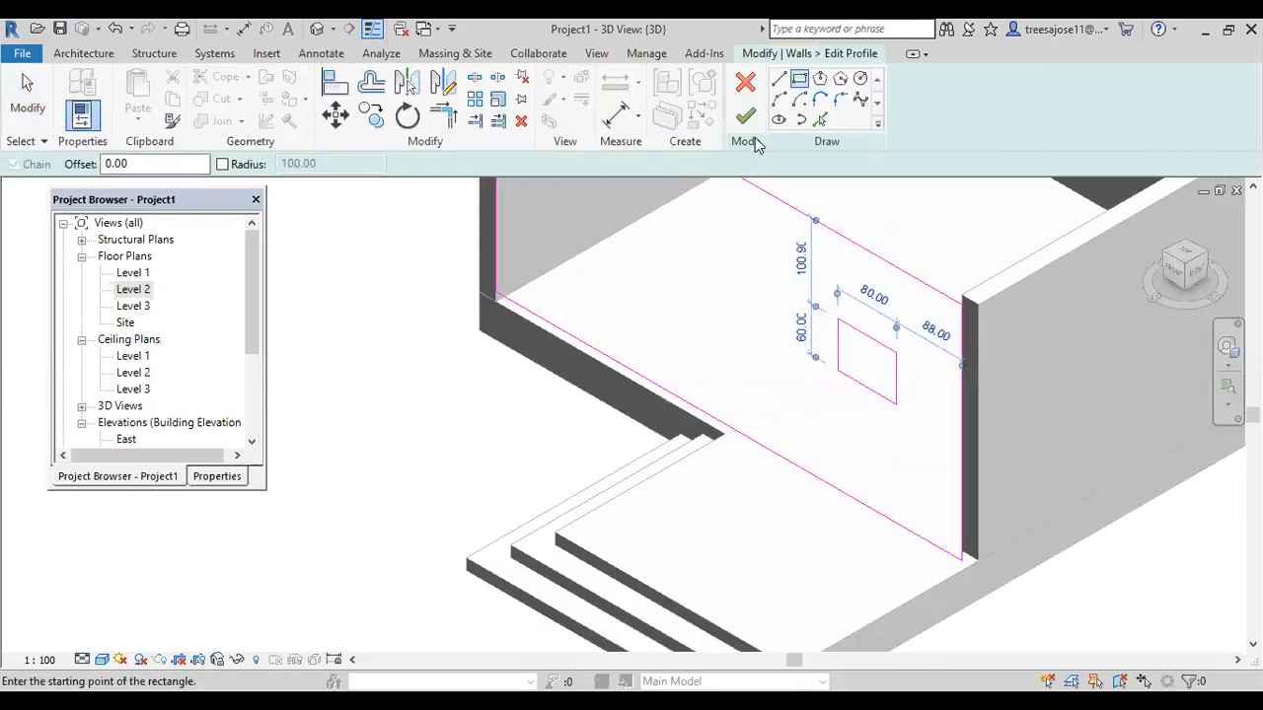
left_click(745, 116)
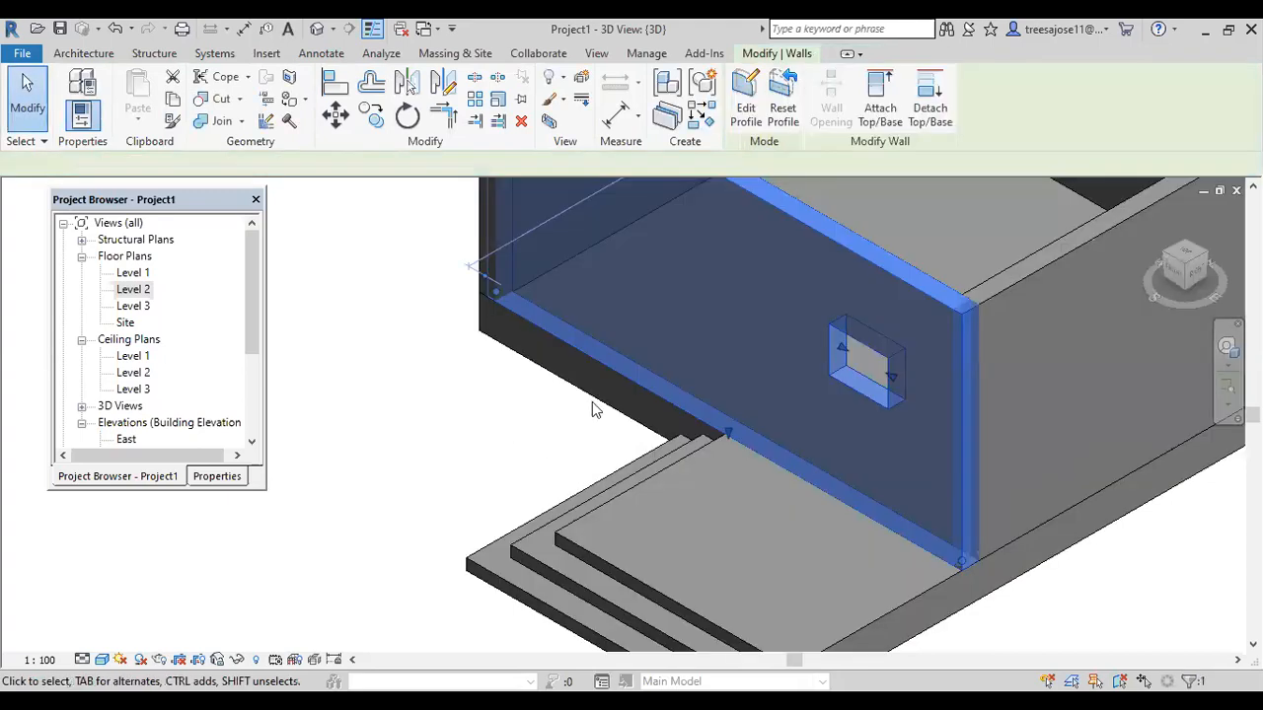
key("Escape")
Create a new in-place component in the Walls category, named Walls 1.
scroll(876, 378, "up", 2)
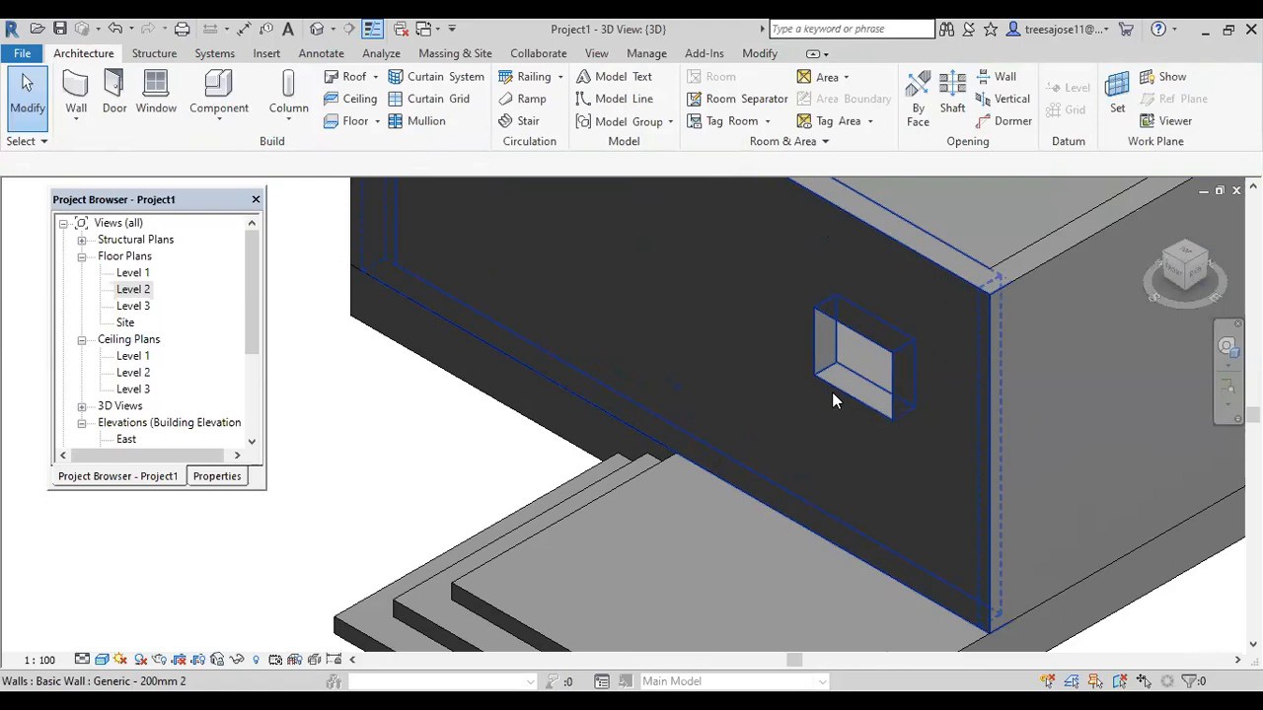
scroll(775, 358, "down", 2)
middle_click_drag(601, 358, 680, 454)
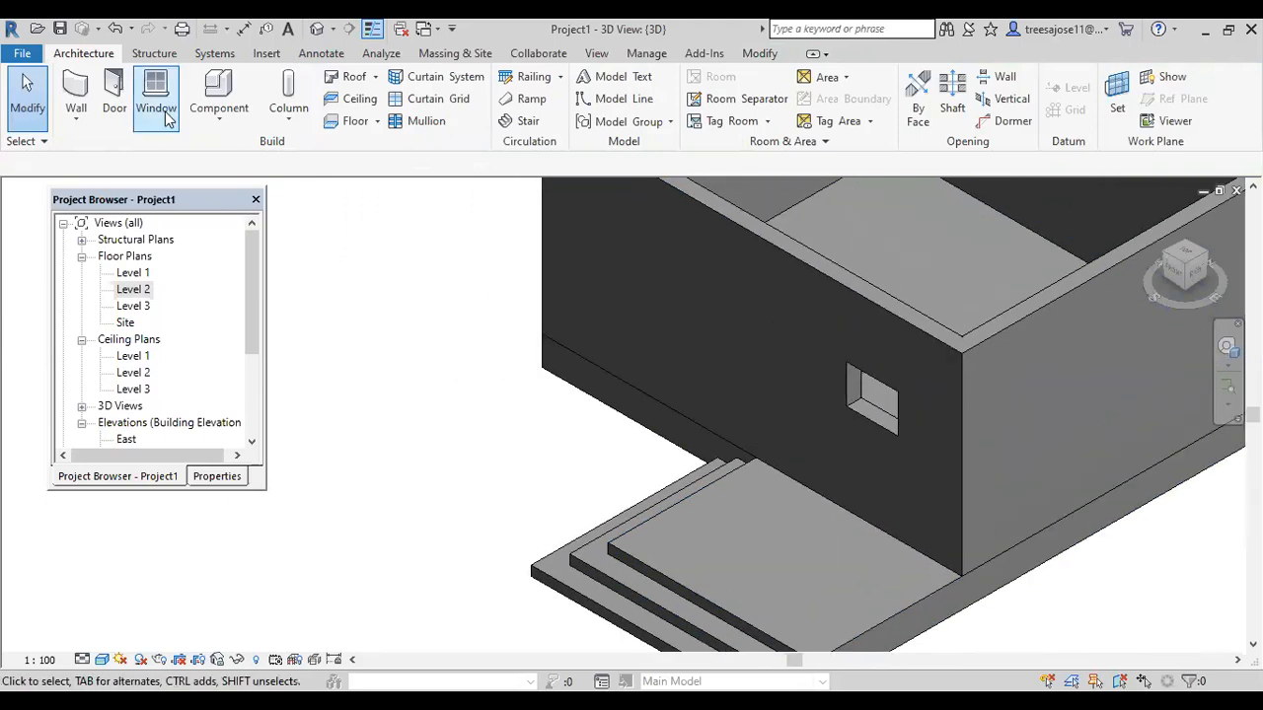
left_click(221, 116)
left_click(234, 194)
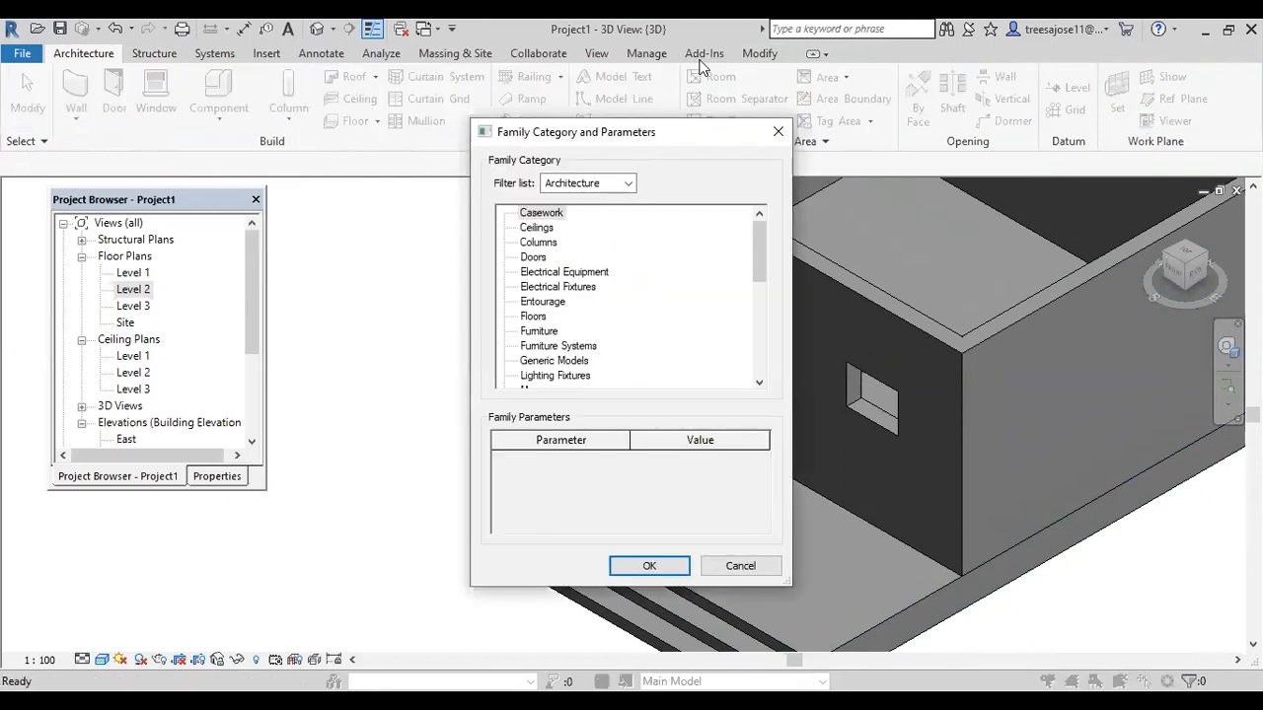
left_click_drag(753, 248, 758, 337)
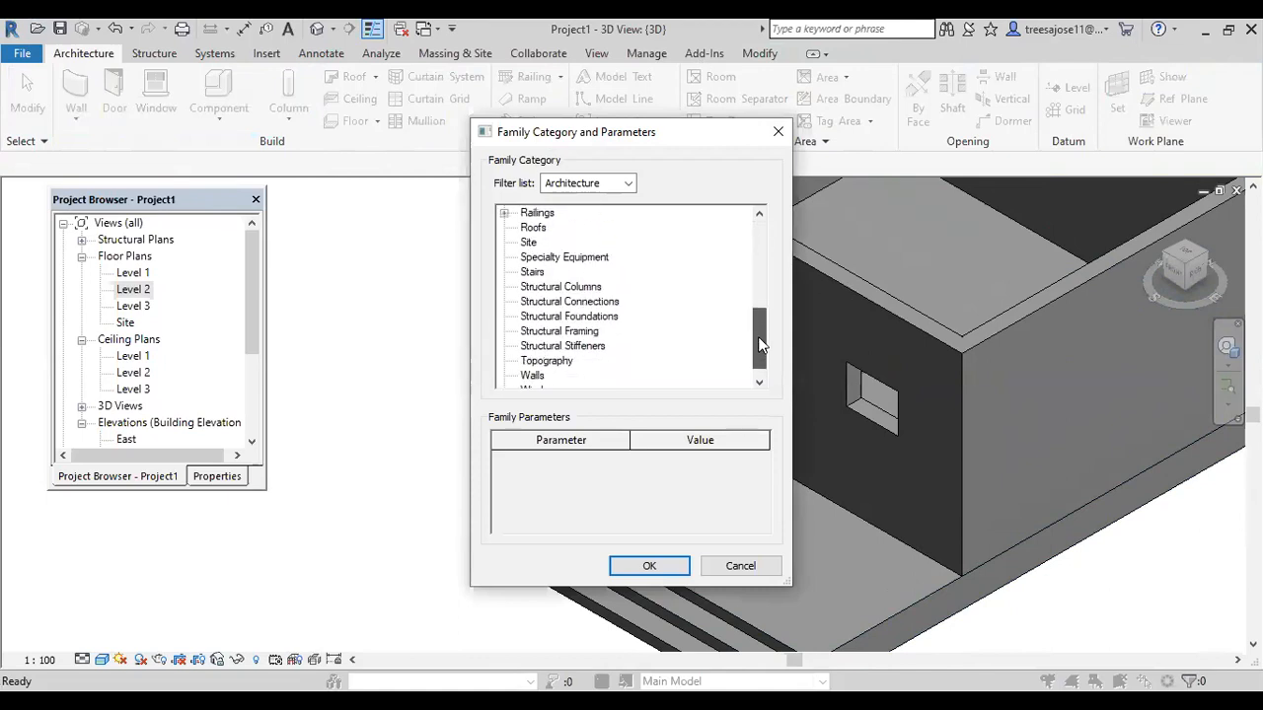
left_click(533, 378)
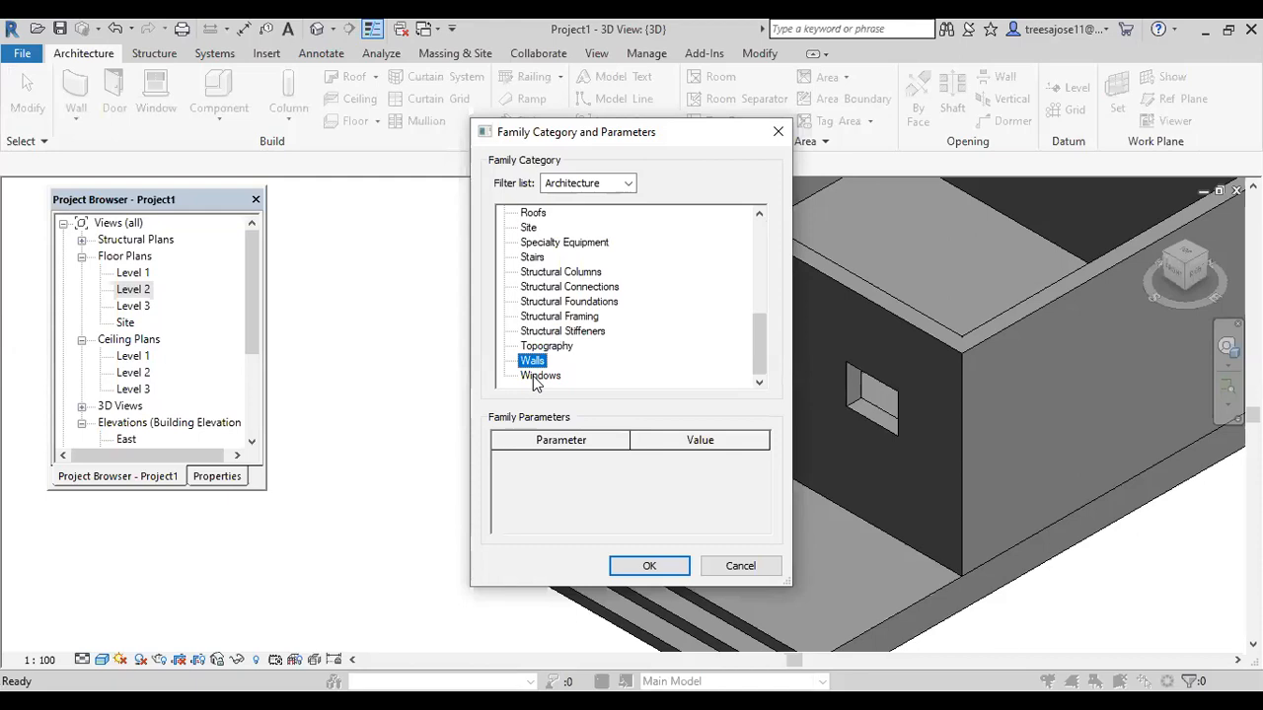
left_click(649, 565)
left_click(607, 395)
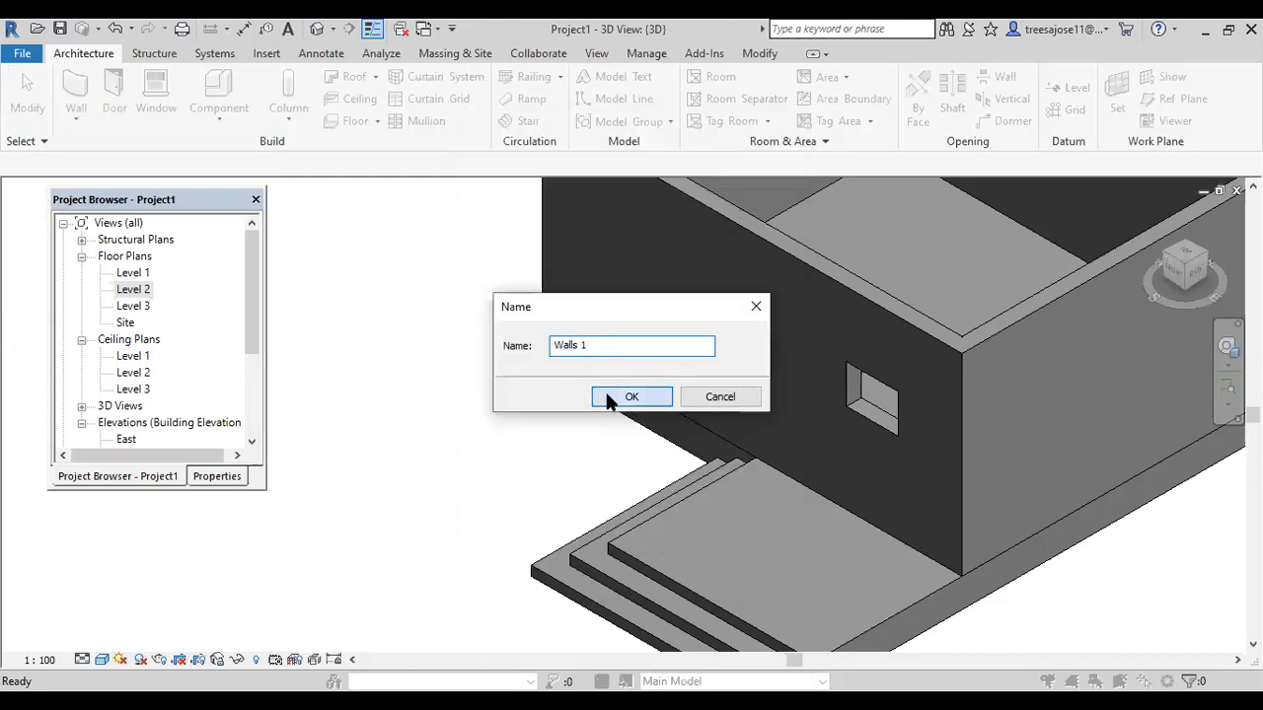
Start a Void Extrusion and set its work plane by picking the outer face of the wall with the opening.
left_click(380, 120)
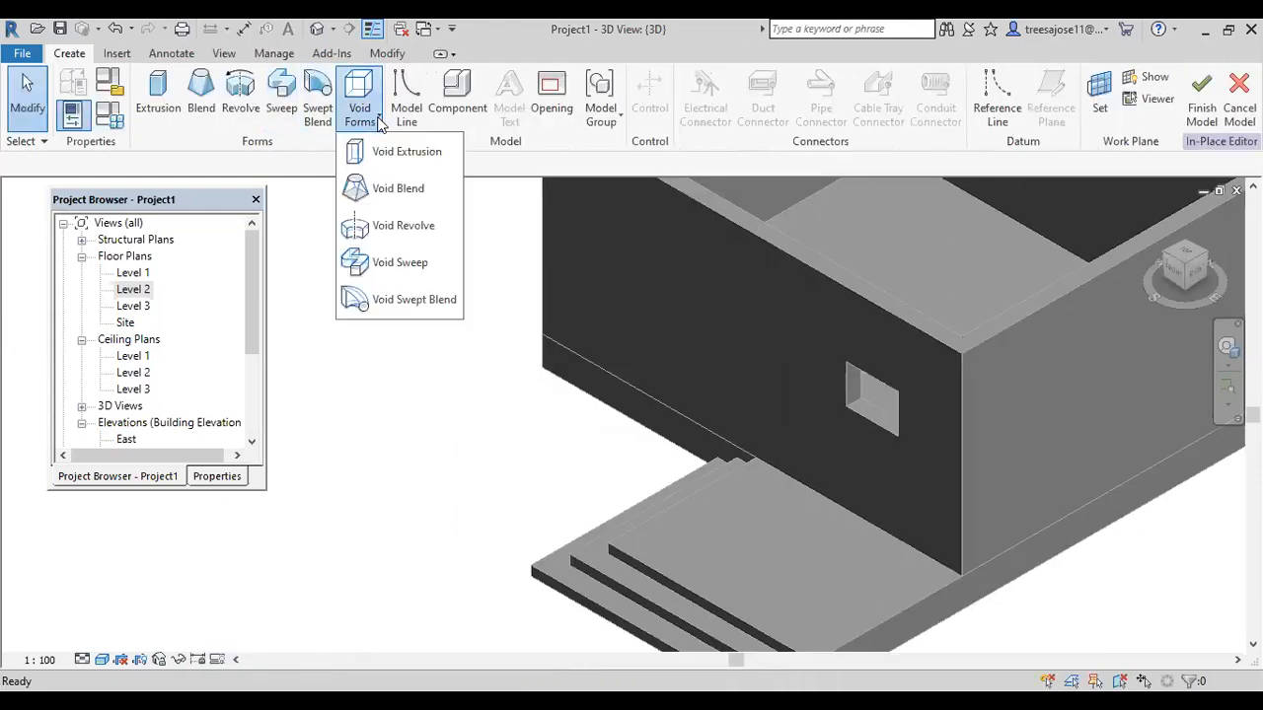
left_click(402, 152)
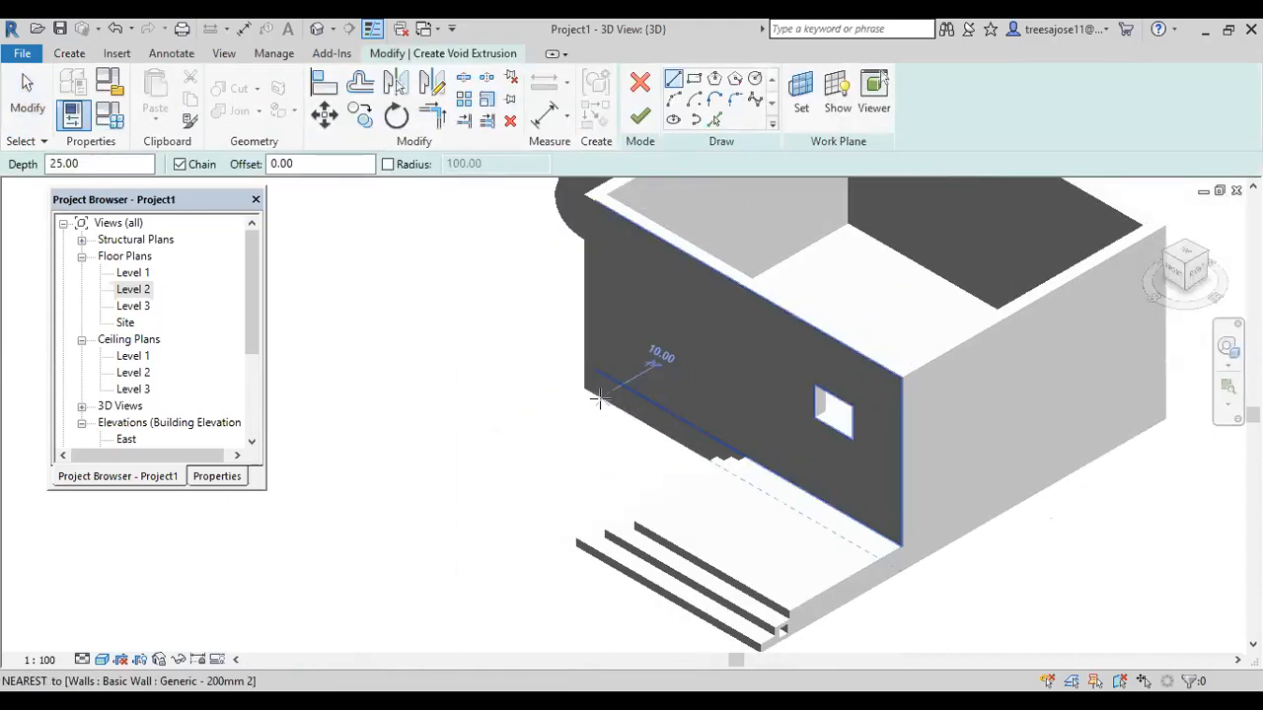
middle_click_drag(600, 399, 636, 457)
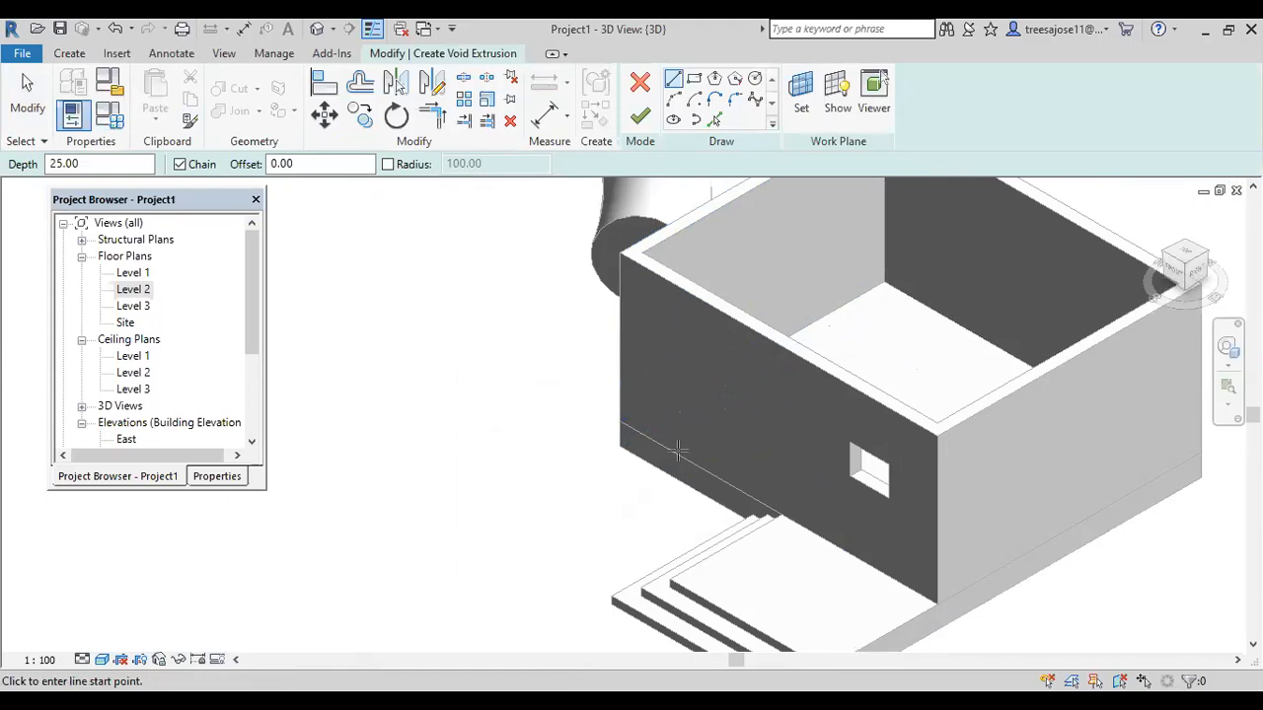
left_click(801, 94)
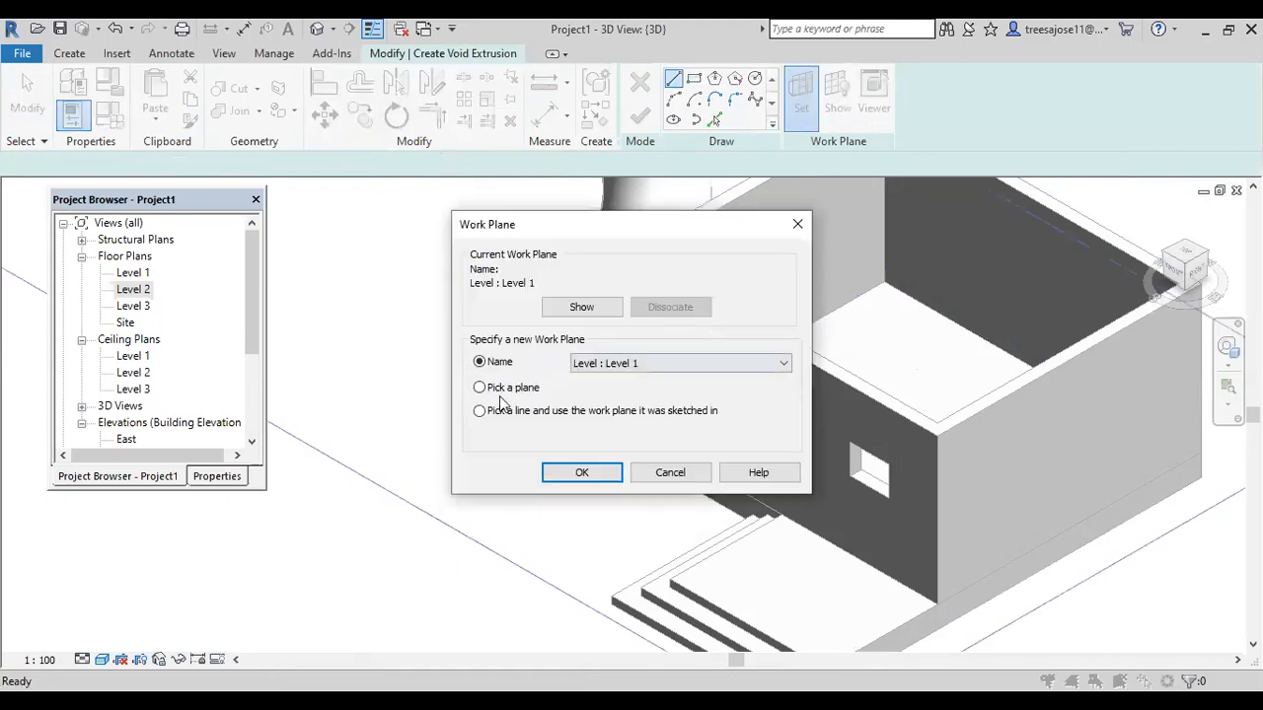
left_click(480, 389)
left_click(582, 472)
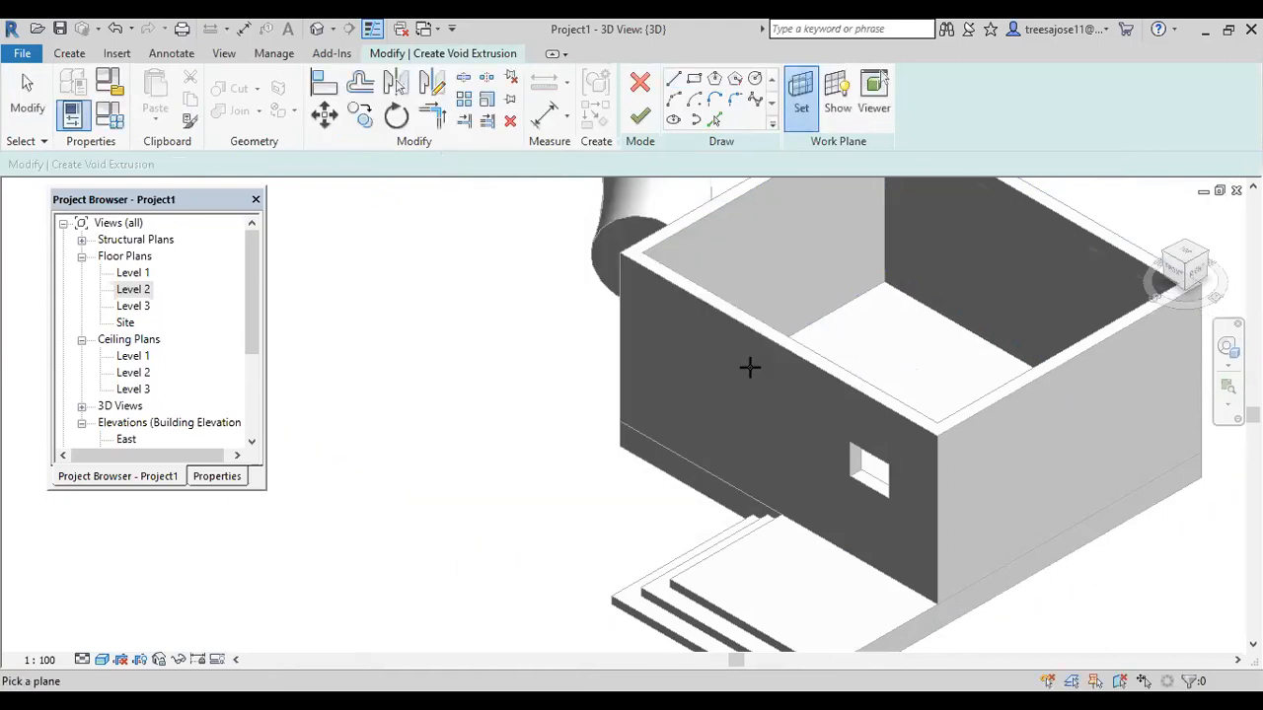
left_click(747, 338)
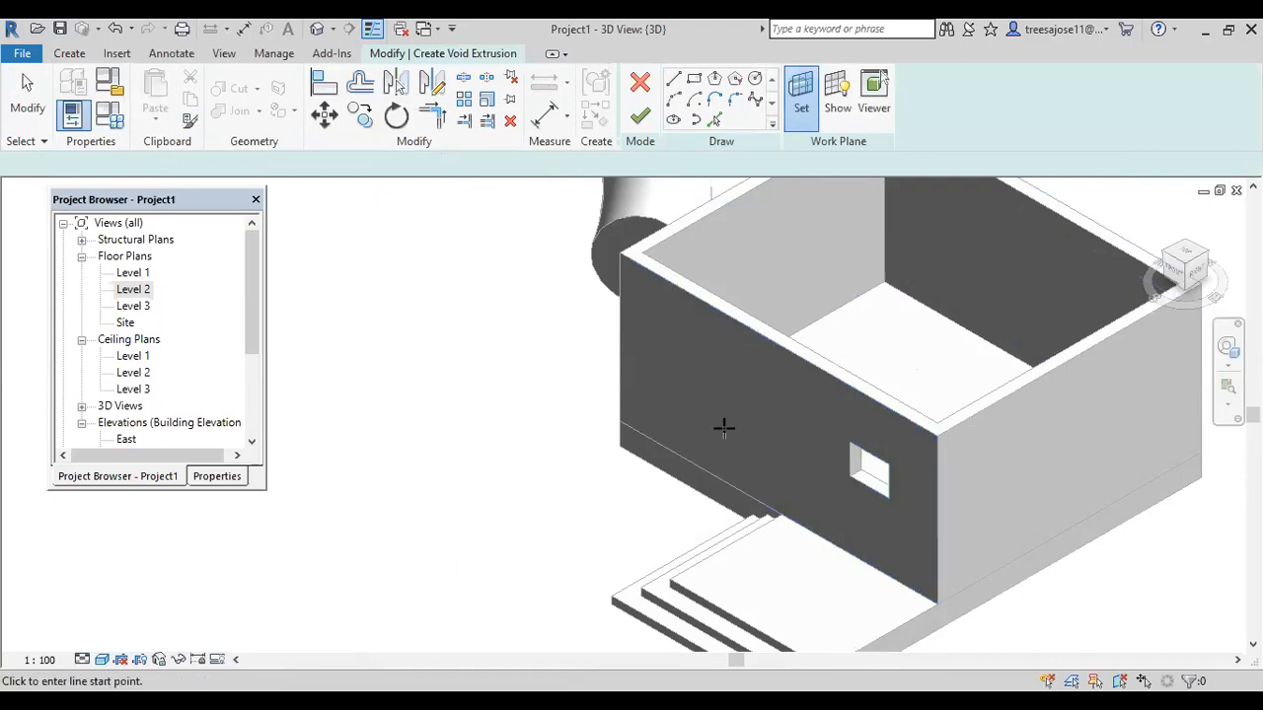
Sketch a rectangle about 90 by 70 cm on the wall face, in the half away from the existing opening.
left_click(693, 81)
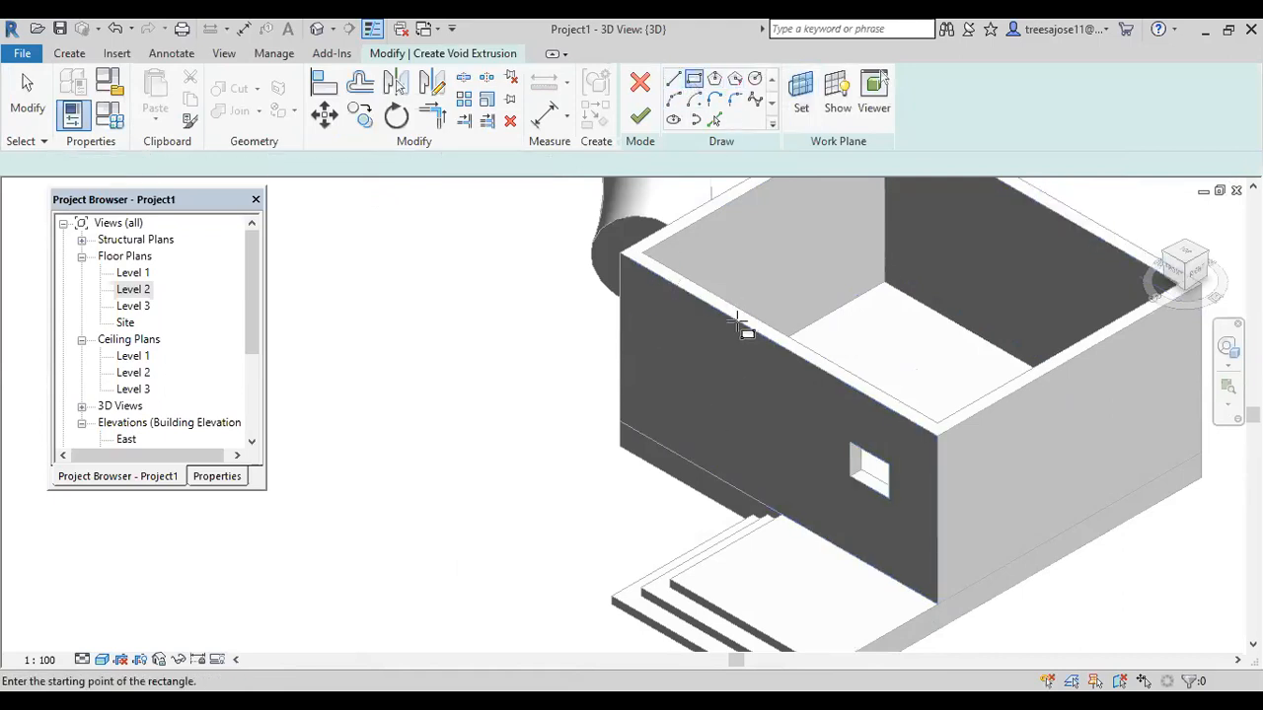
scroll(719, 375, "up", 2)
left_click(696, 345)
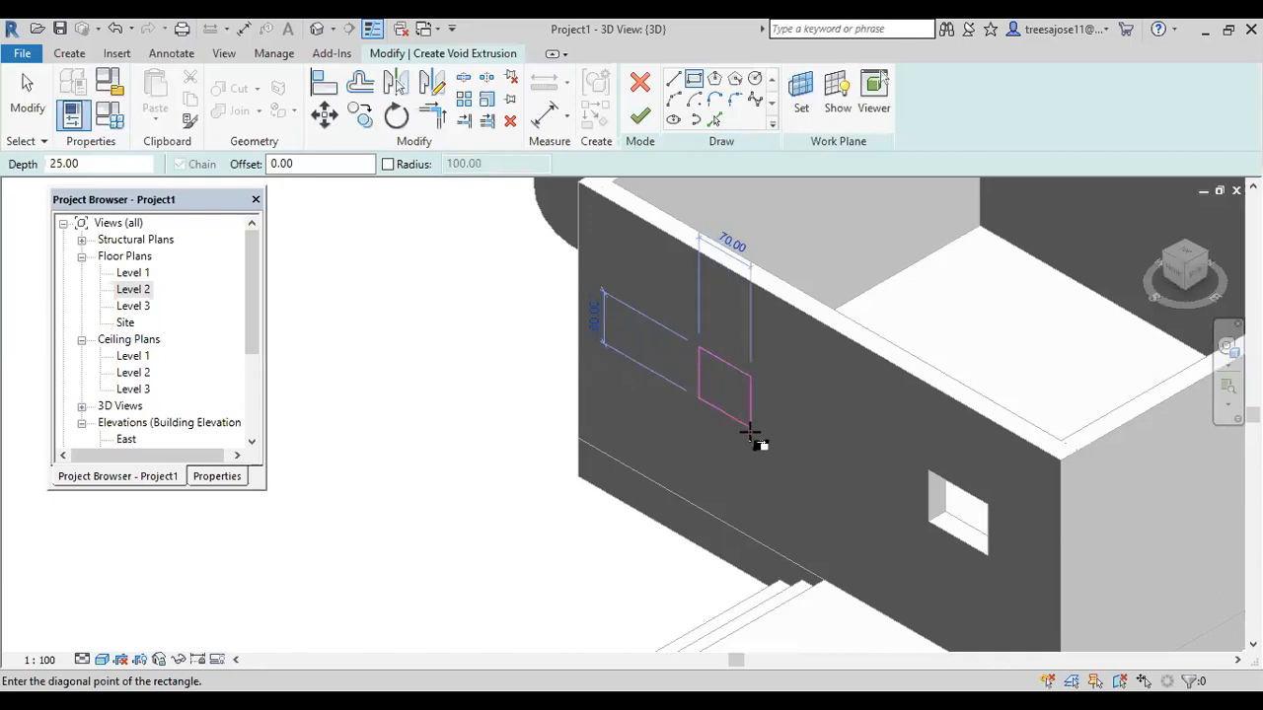
left_click(765, 444)
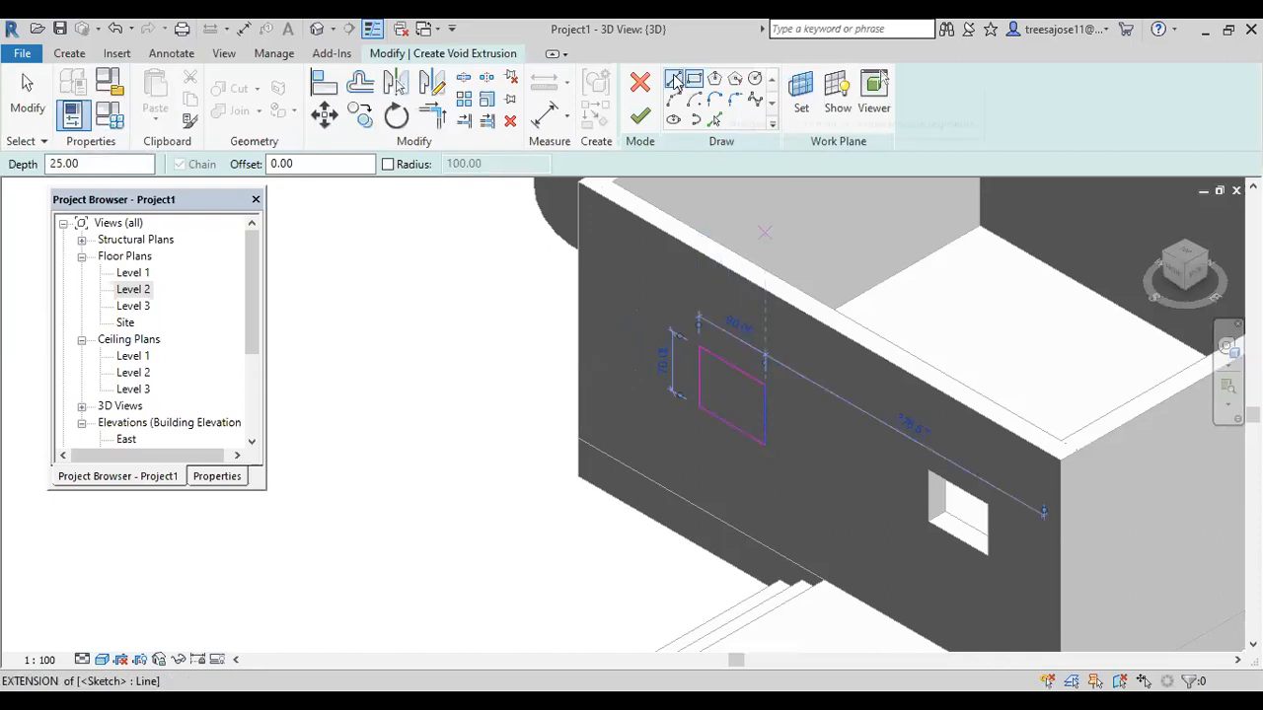
Set the void extrusion's depth to 10 and finish its sketch.
left_click_drag(85, 164, 2, 173)
type("10")
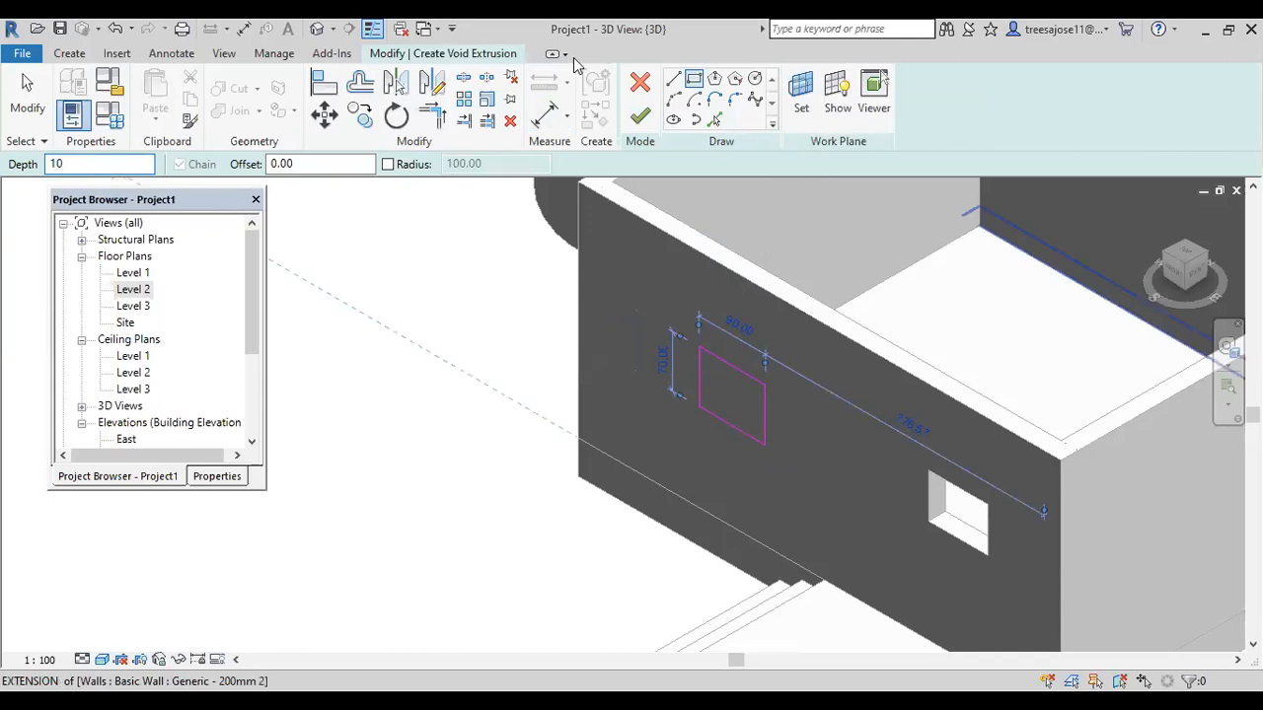
left_click(638, 117)
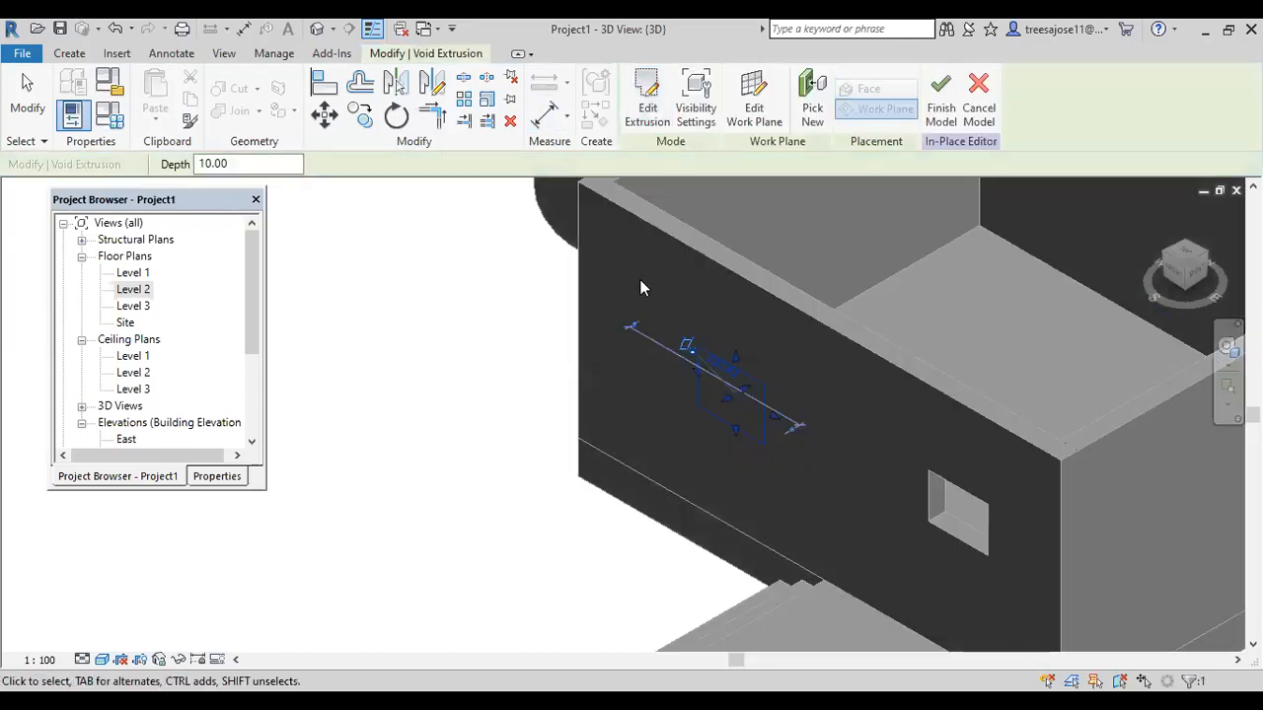
Try to finish the in-place wall model, delete the void form, and discard the in-place component.
left_click(940, 116)
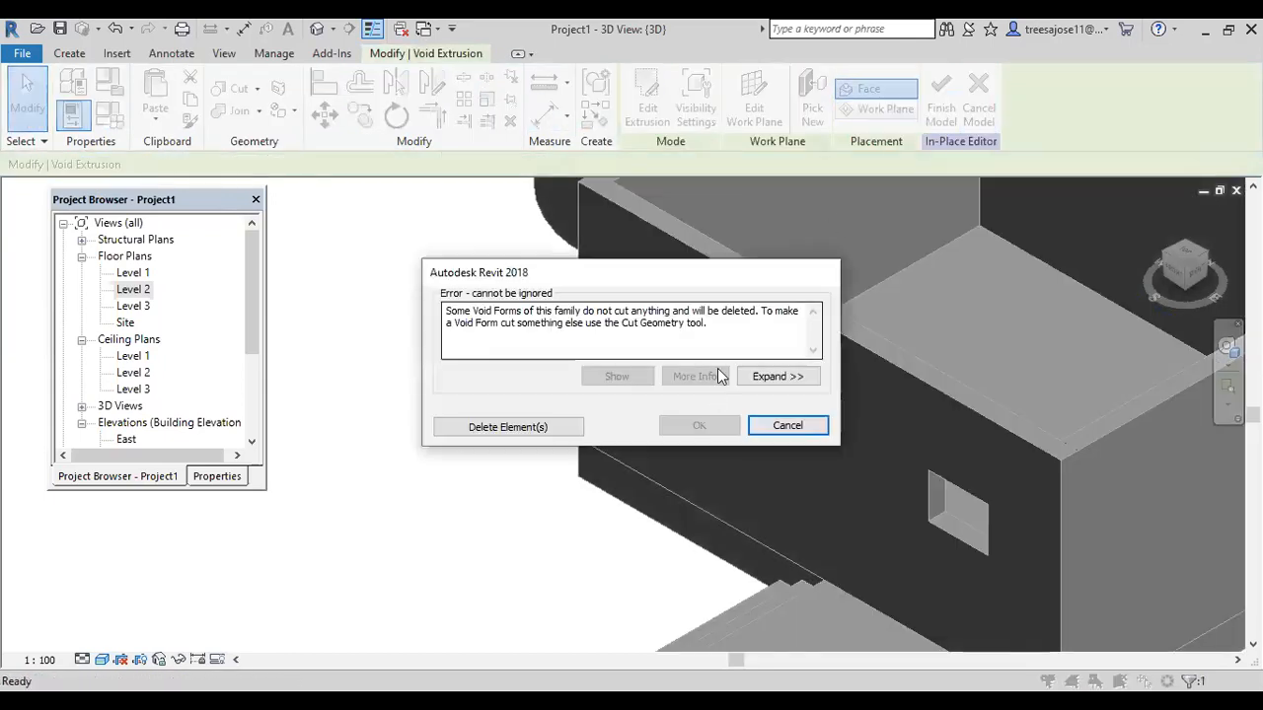
left_click(531, 427)
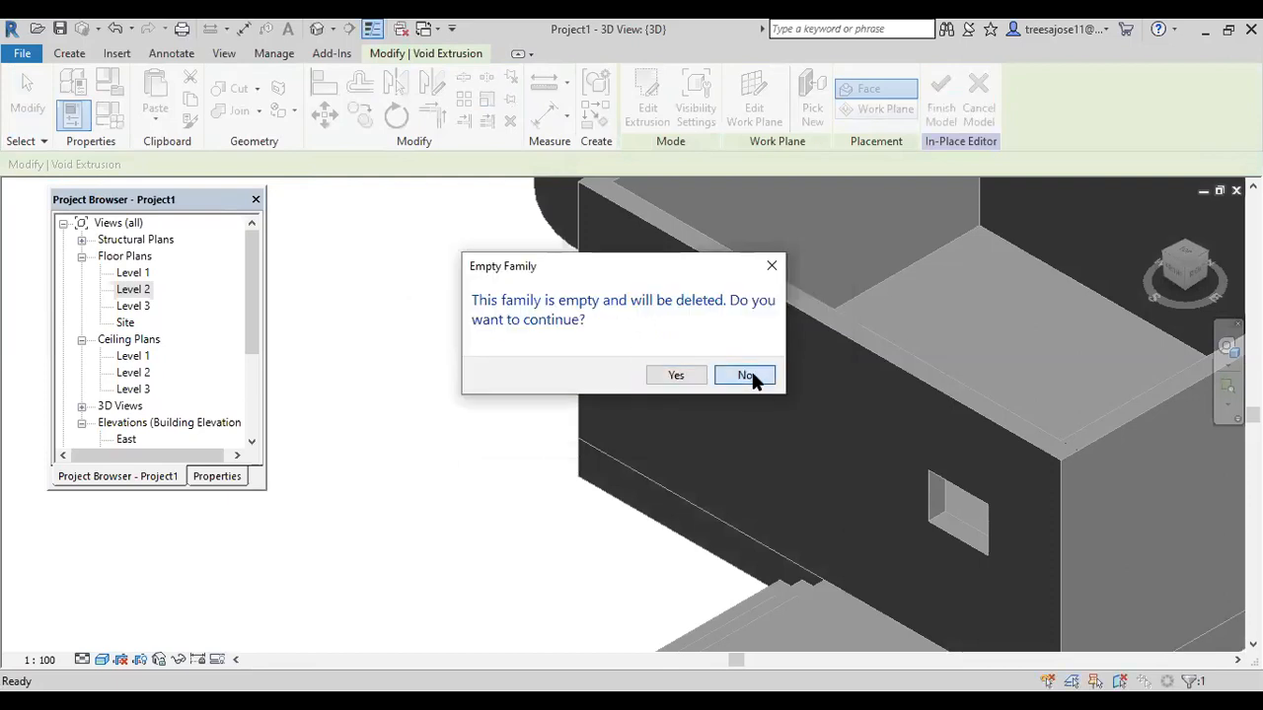
left_click(746, 376)
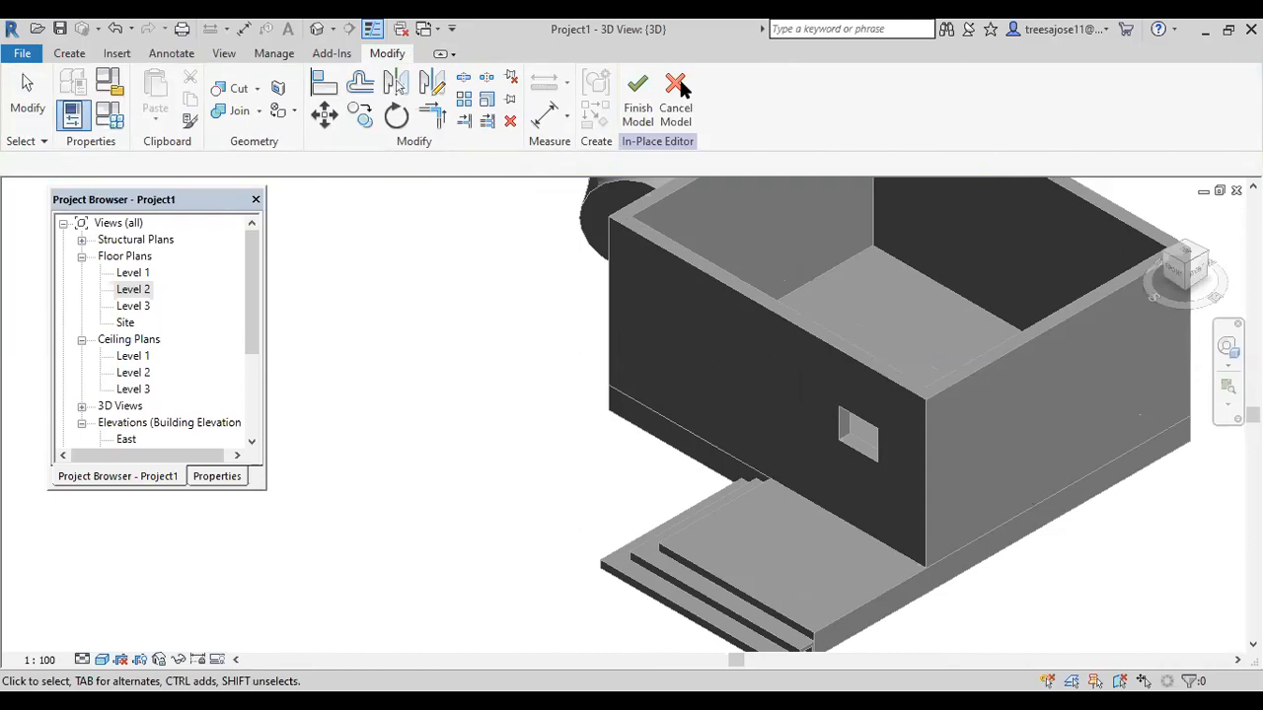
left_click(680, 87)
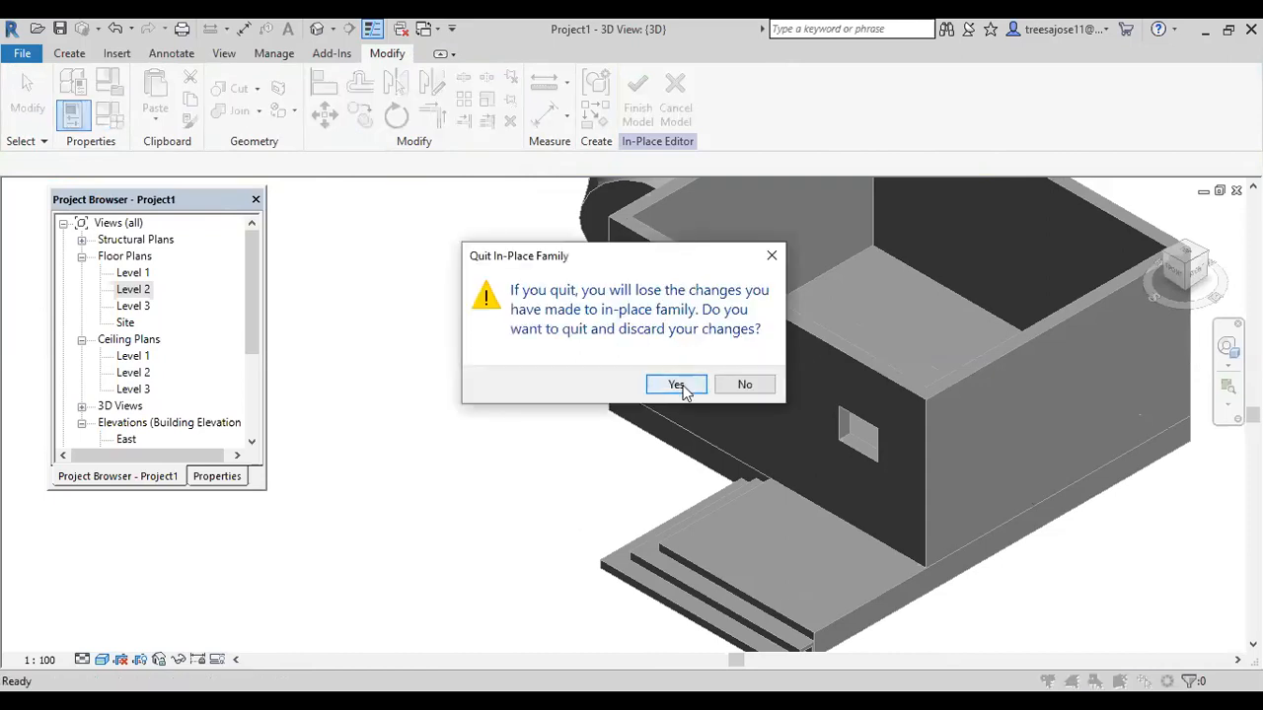
left_click(659, 387)
Create a new in-place component in the Generic Models category, accepting the default name.
scroll(579, 401, "down", 3)
middle_click_drag(579, 400, 690, 459)
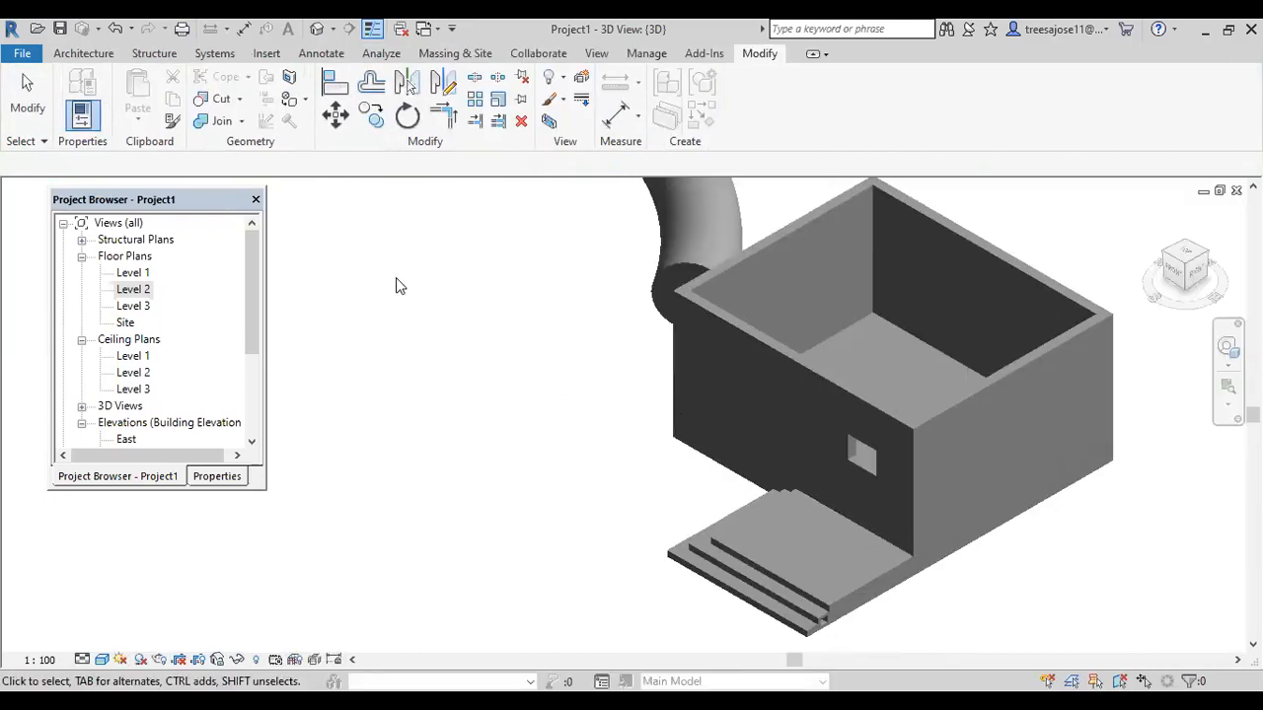
left_click(85, 54)
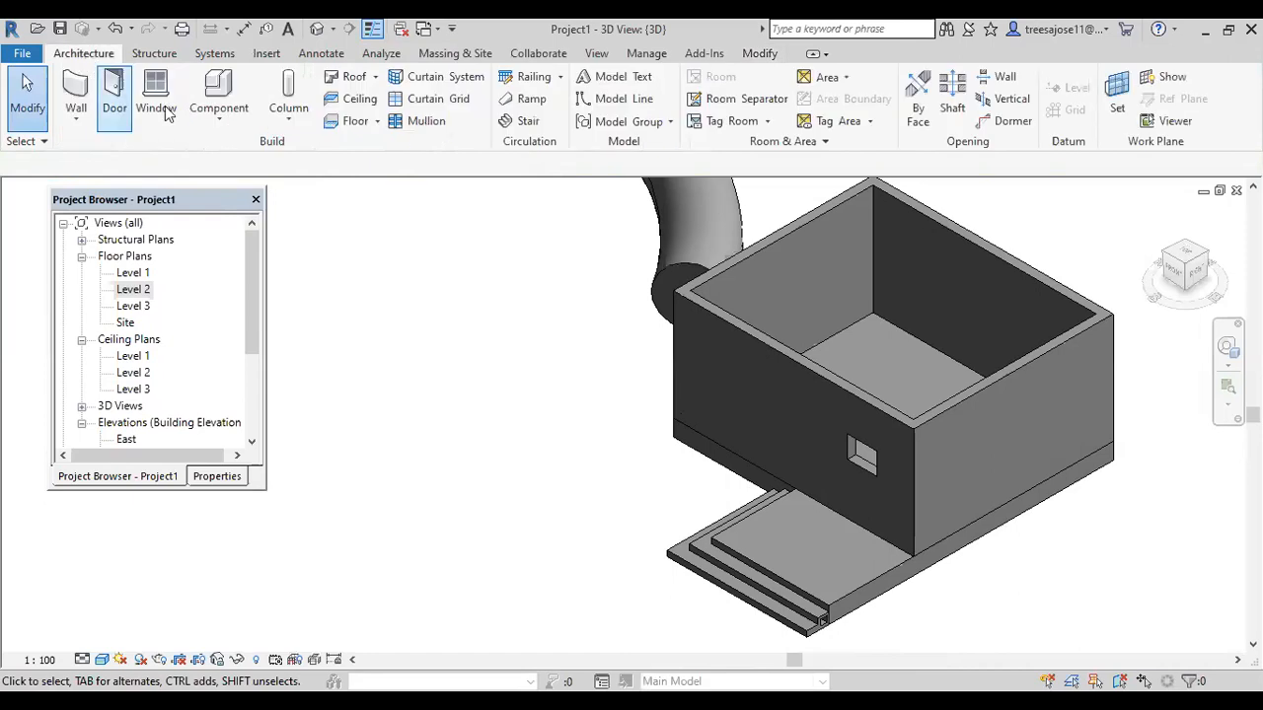
left_click(218, 118)
left_click(247, 194)
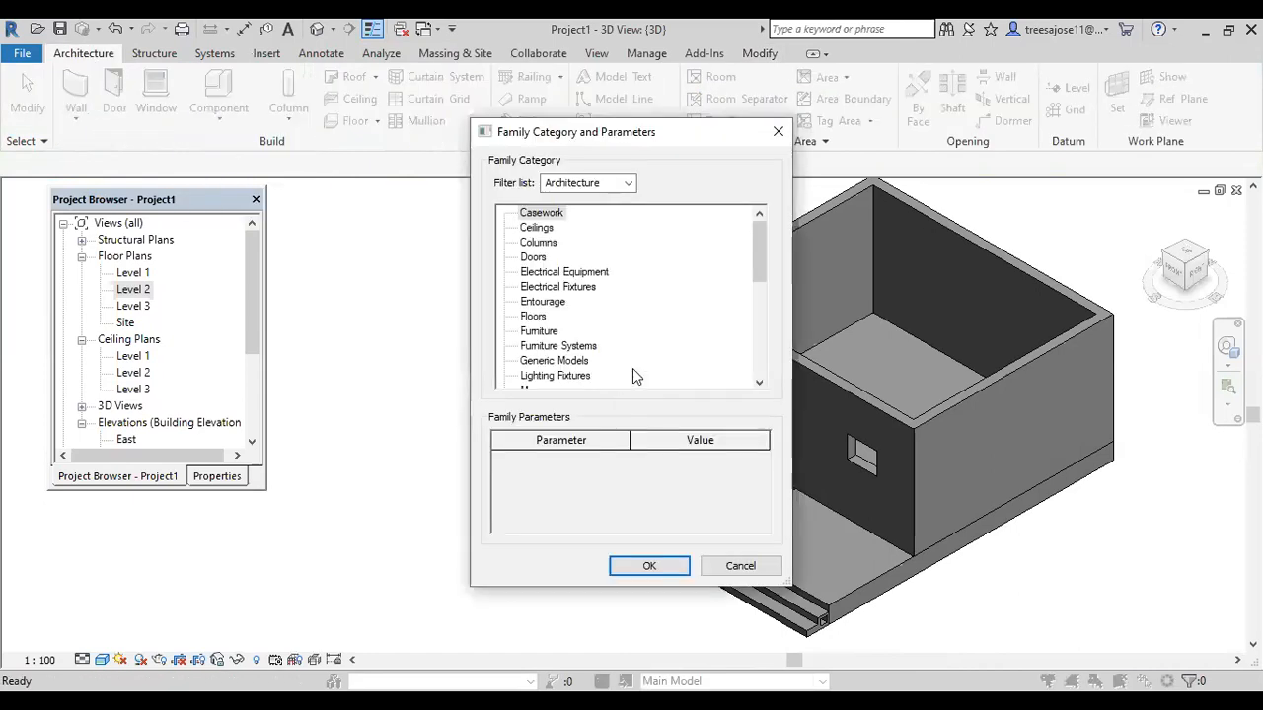
left_click(533, 363)
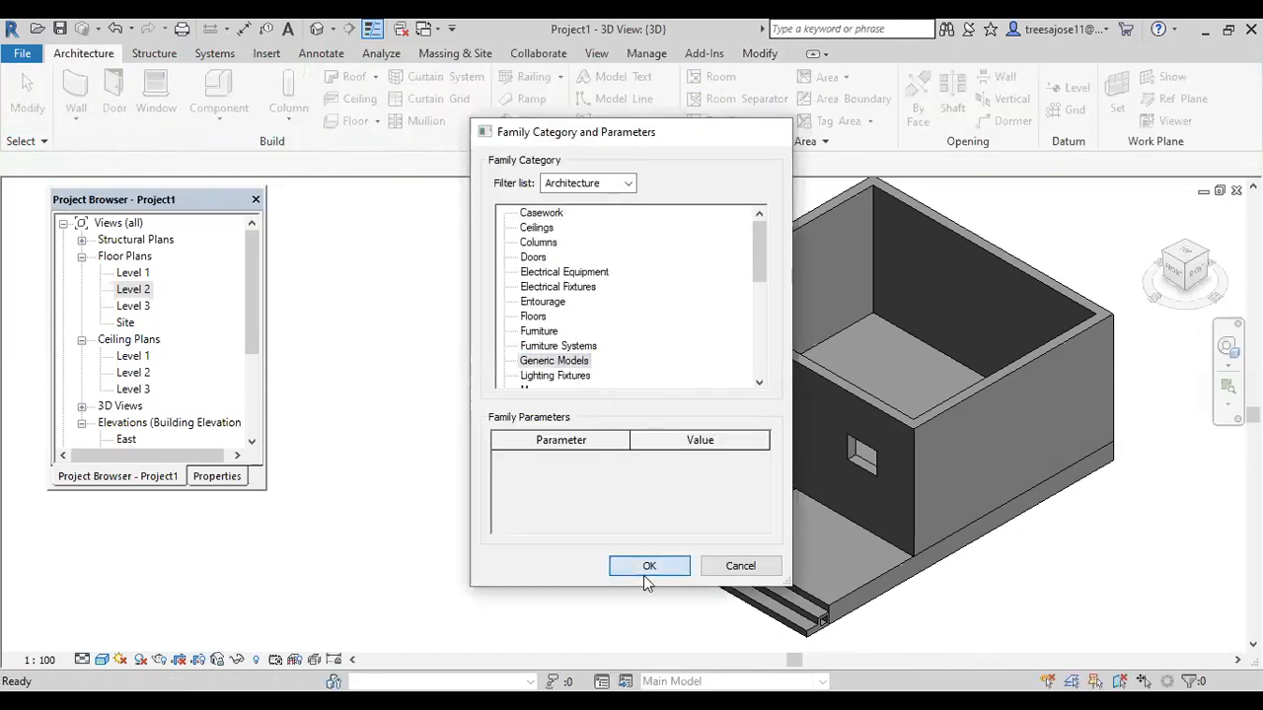
left_click(646, 567)
left_click(632, 398)
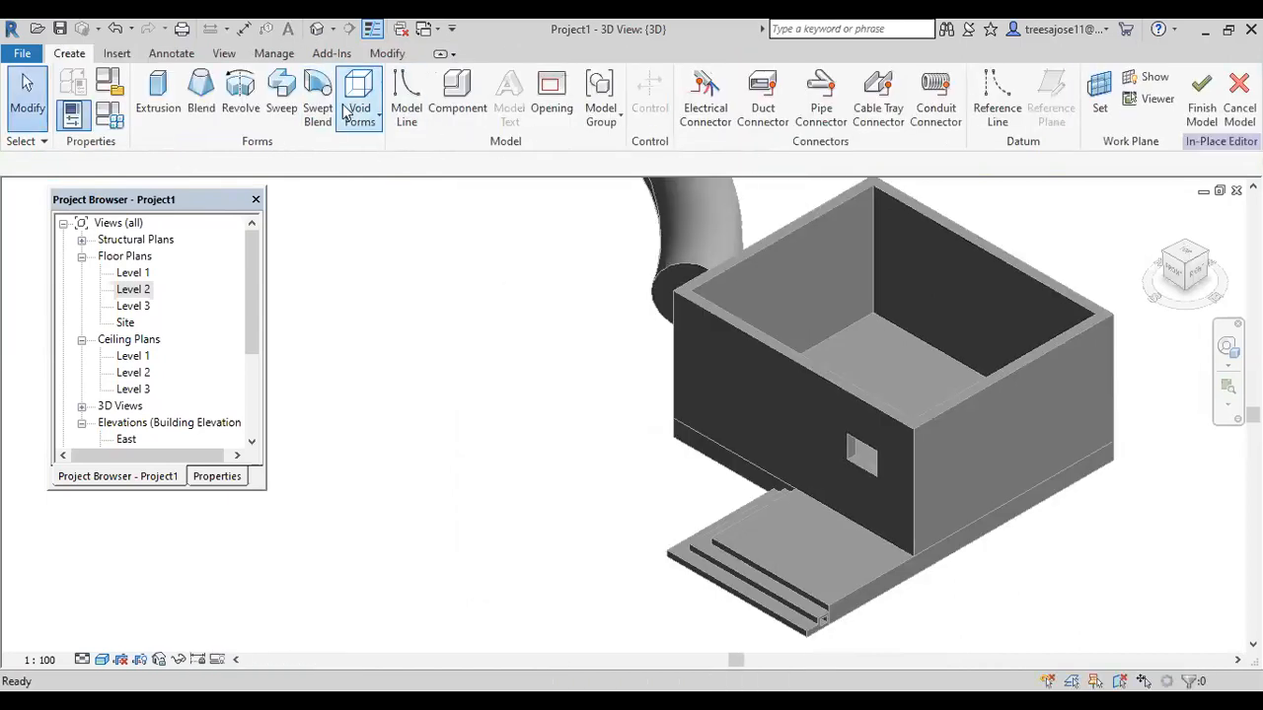
Start a Void Extrusion and set its work plane by picking the outer face of the wall above the steps.
left_click(384, 119)
left_click(380, 154)
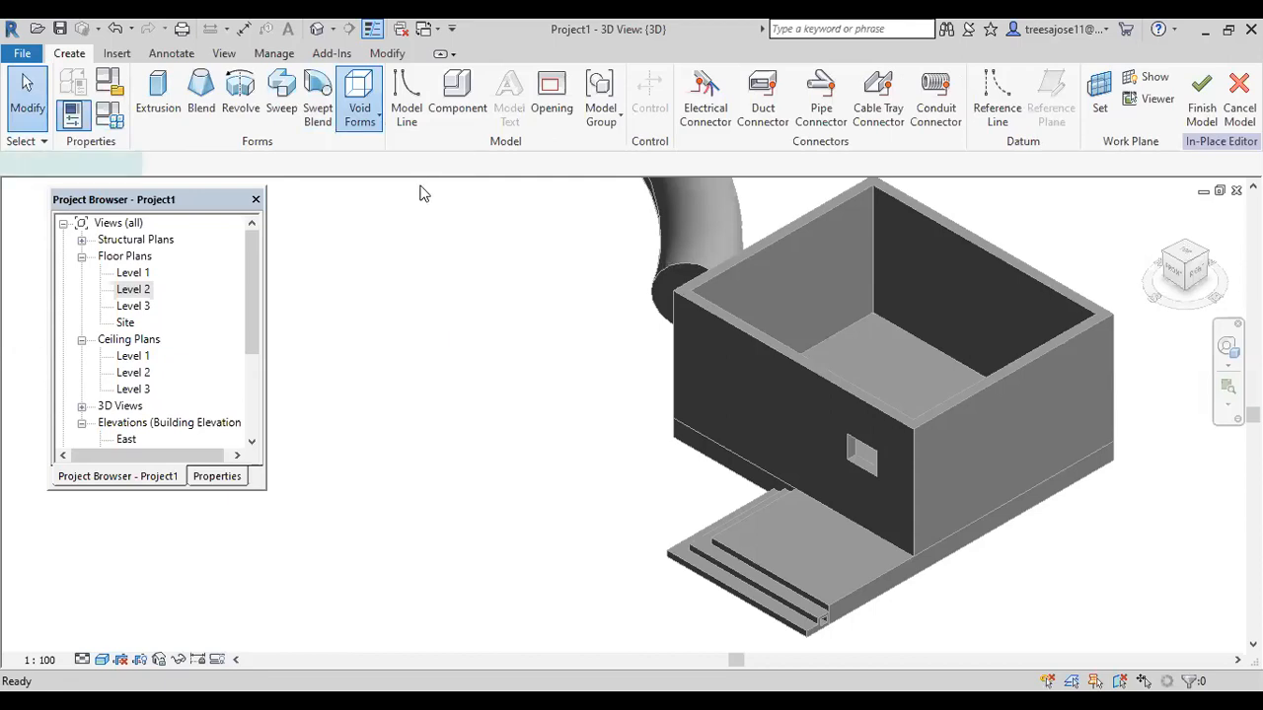
left_click(802, 93)
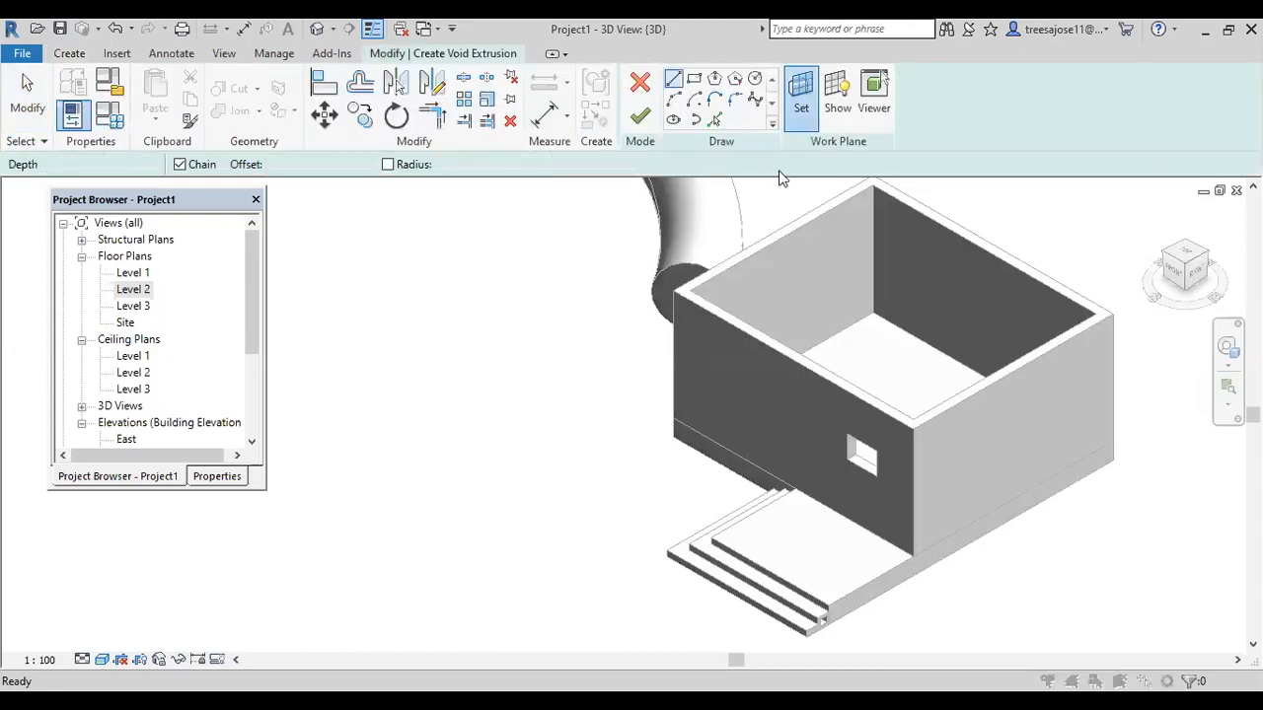
left_click(512, 389)
left_click(582, 472)
left_click(800, 409)
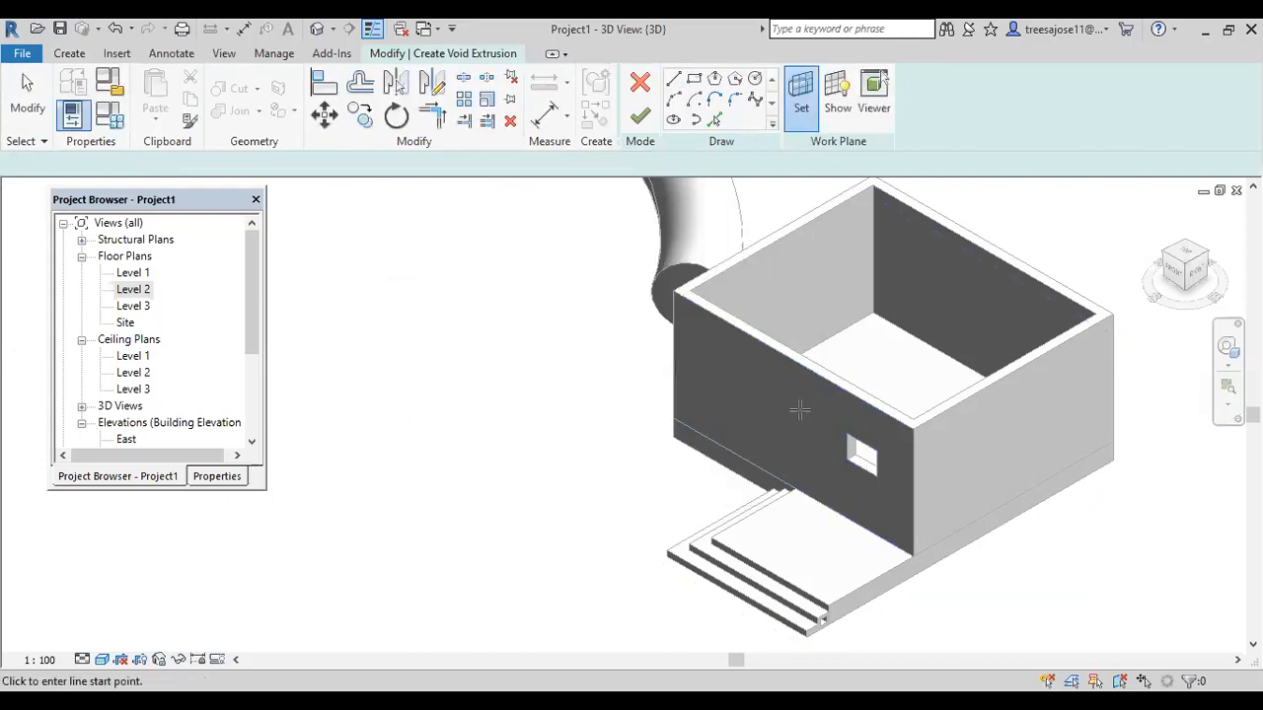
Sketch a rectangle about 70 by 70 on the wall face, in the half away from the existing opening.
left_click(693, 79)
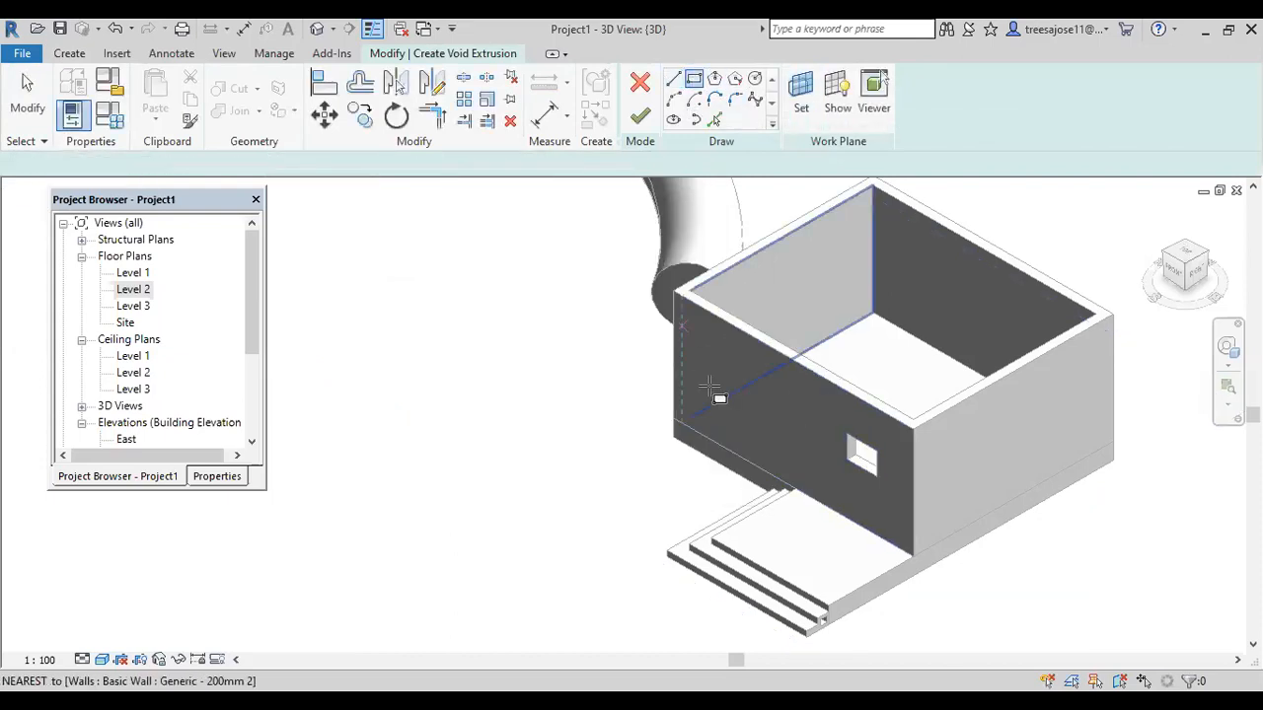
scroll(720, 380, "up", 2)
left_click(727, 396)
scroll(759, 439, "up", 1)
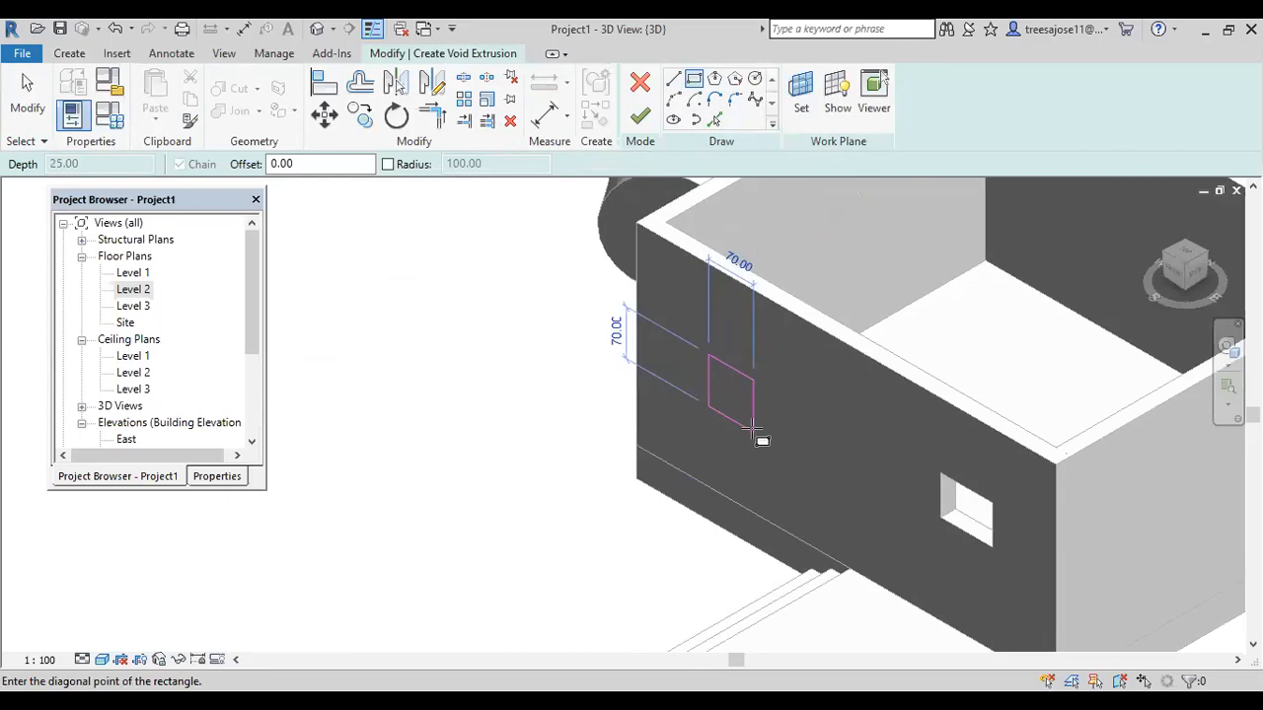
left_click(755, 431)
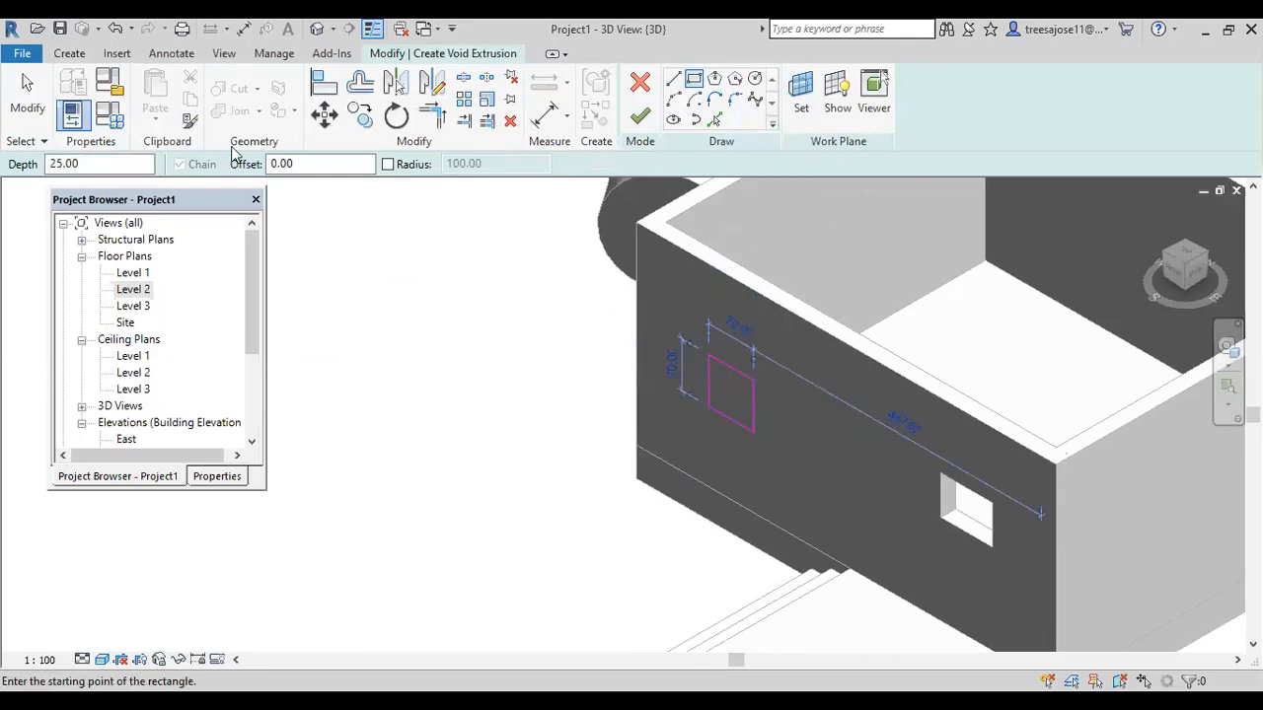
Set the depth of the square void extrusion to 10 and finish its sketch.
double_click(96, 164)
type("10")
left_click(640, 118)
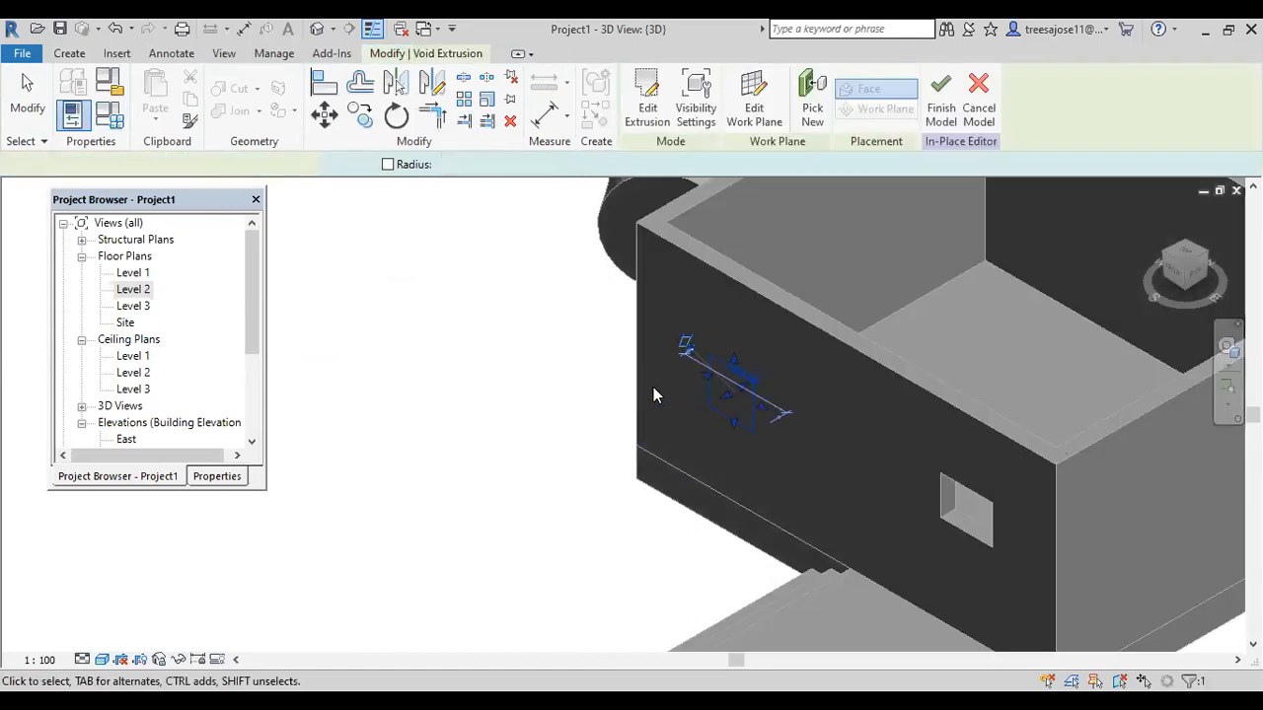
Cut the wall with the void extrusion using Cut Geometry and finish the in-place model.
middle_click_drag(653, 387, 753, 321, "shift")
scroll(640, 406, "up", 3)
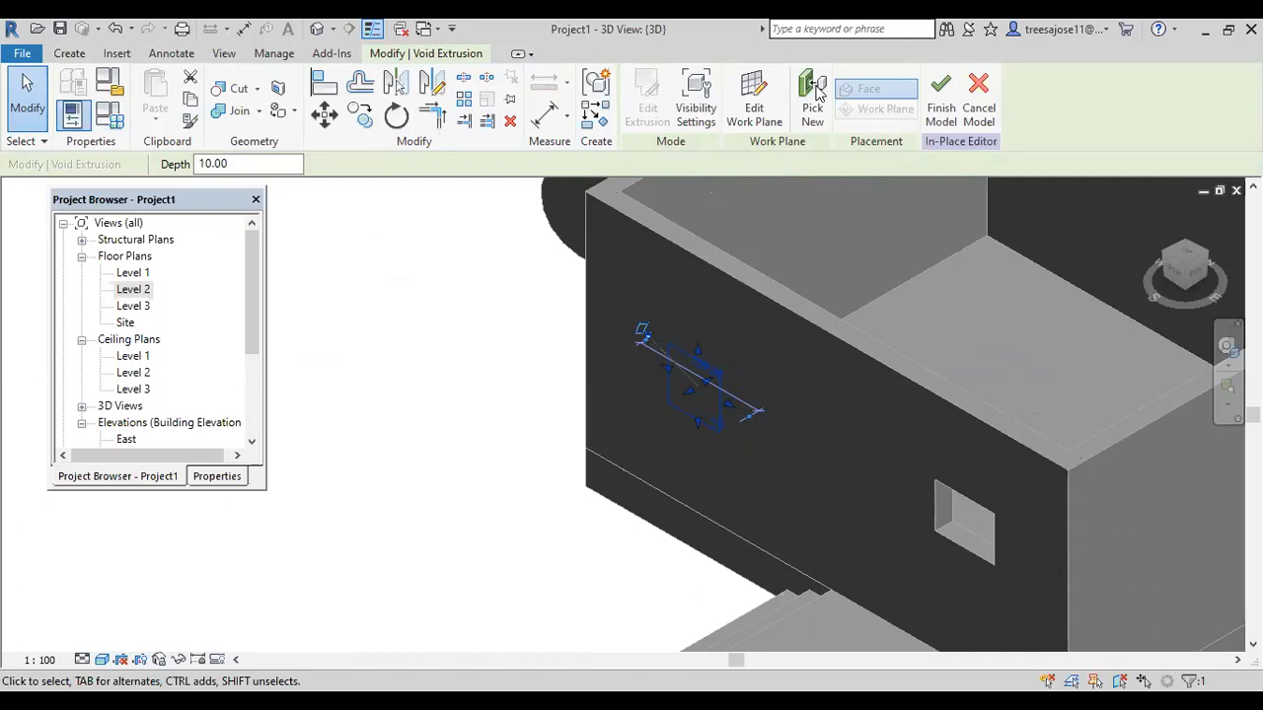
left_click(258, 89)
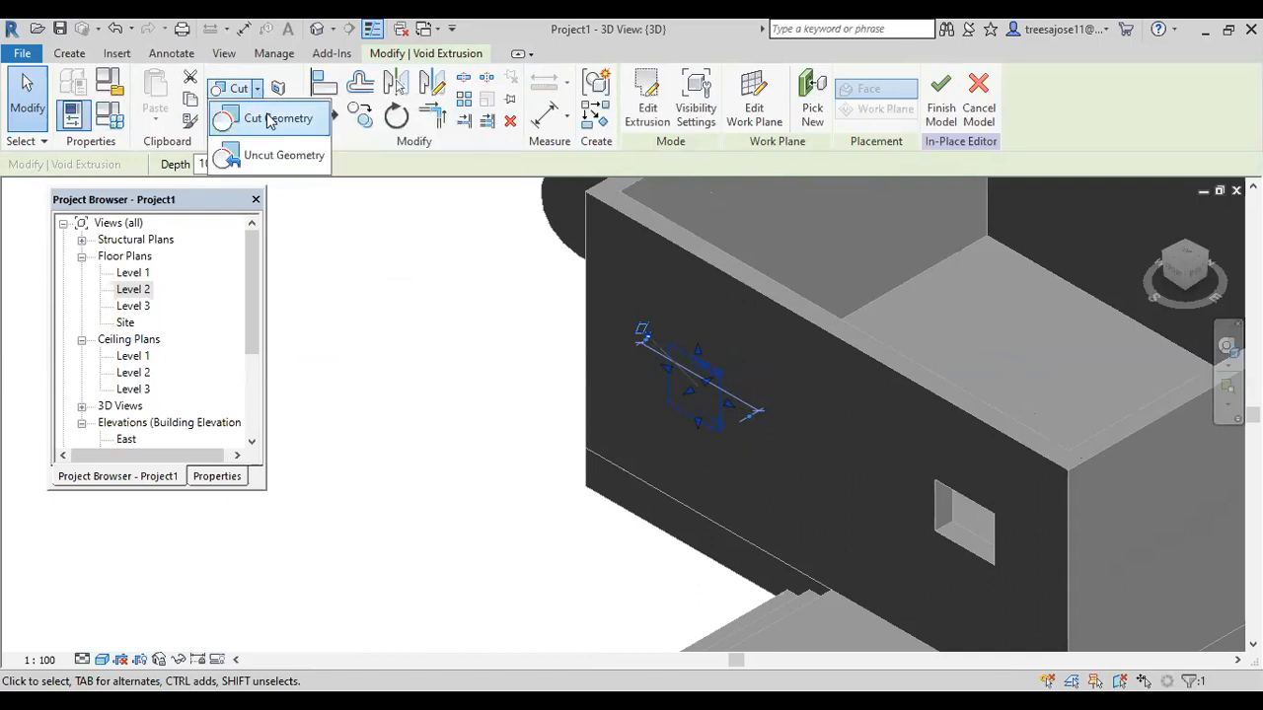
left_click(271, 120)
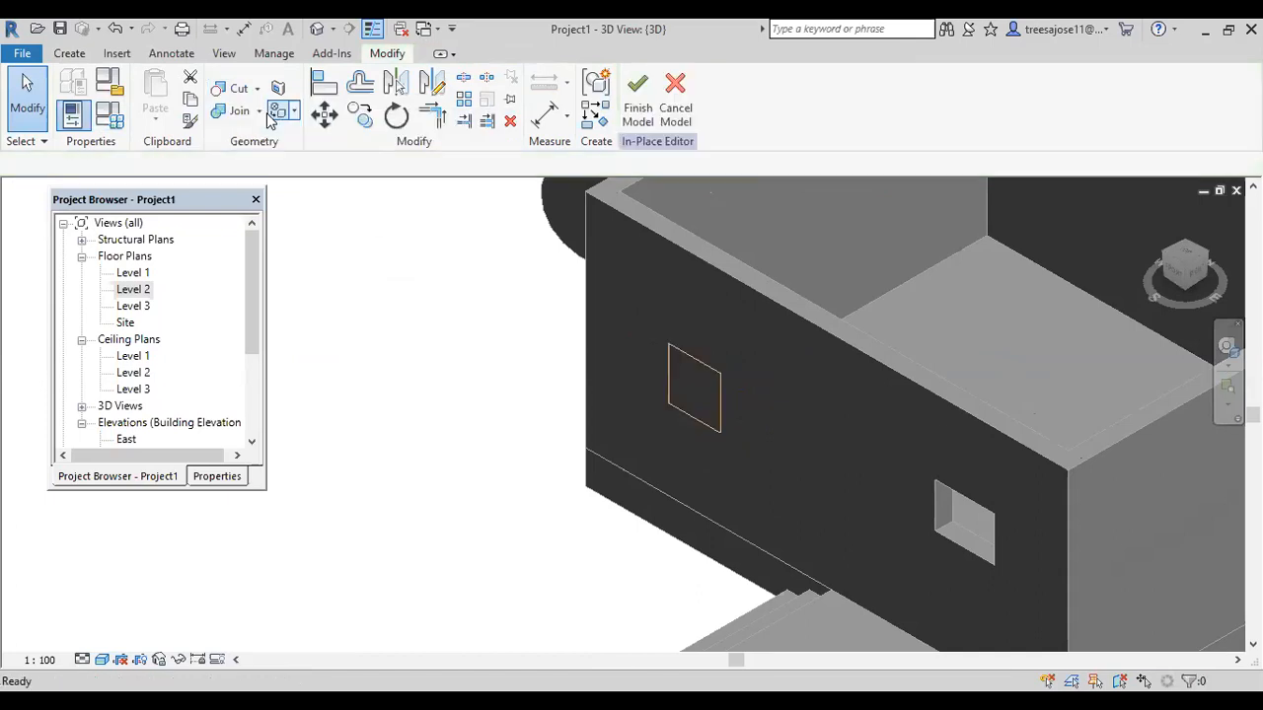
left_click(698, 262)
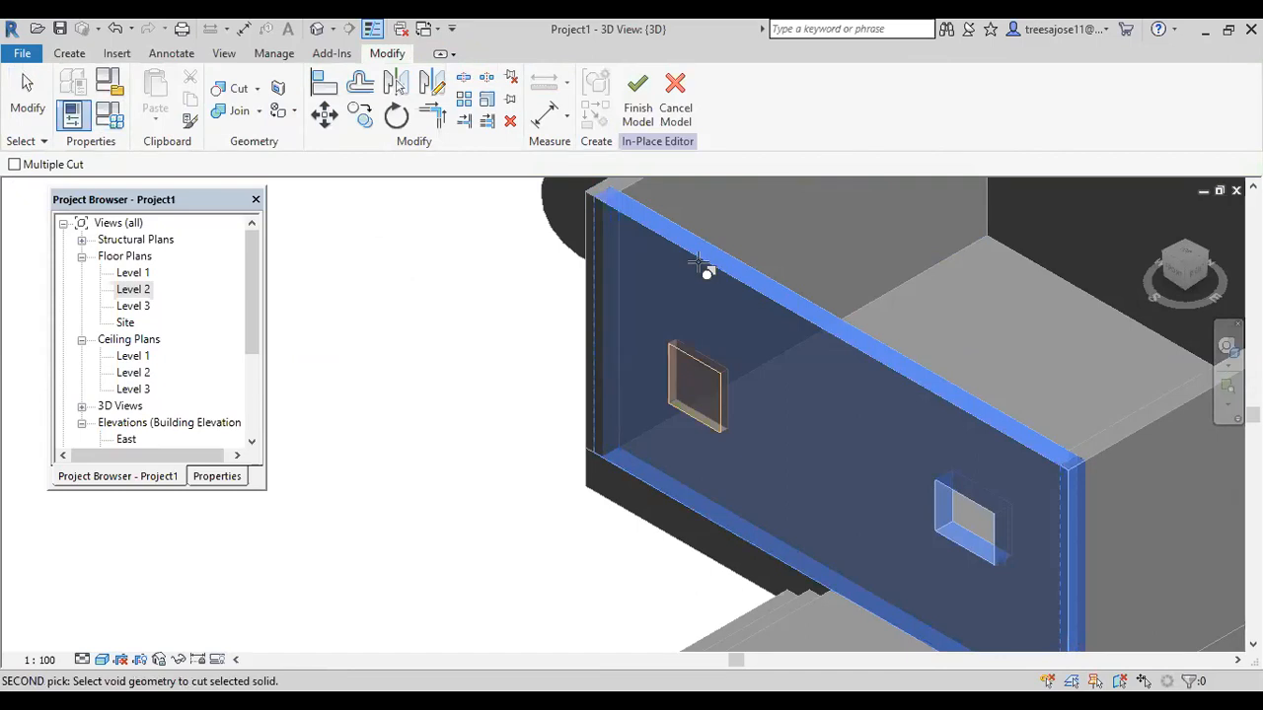
left_click(691, 369)
scroll(494, 427, "up", 3)
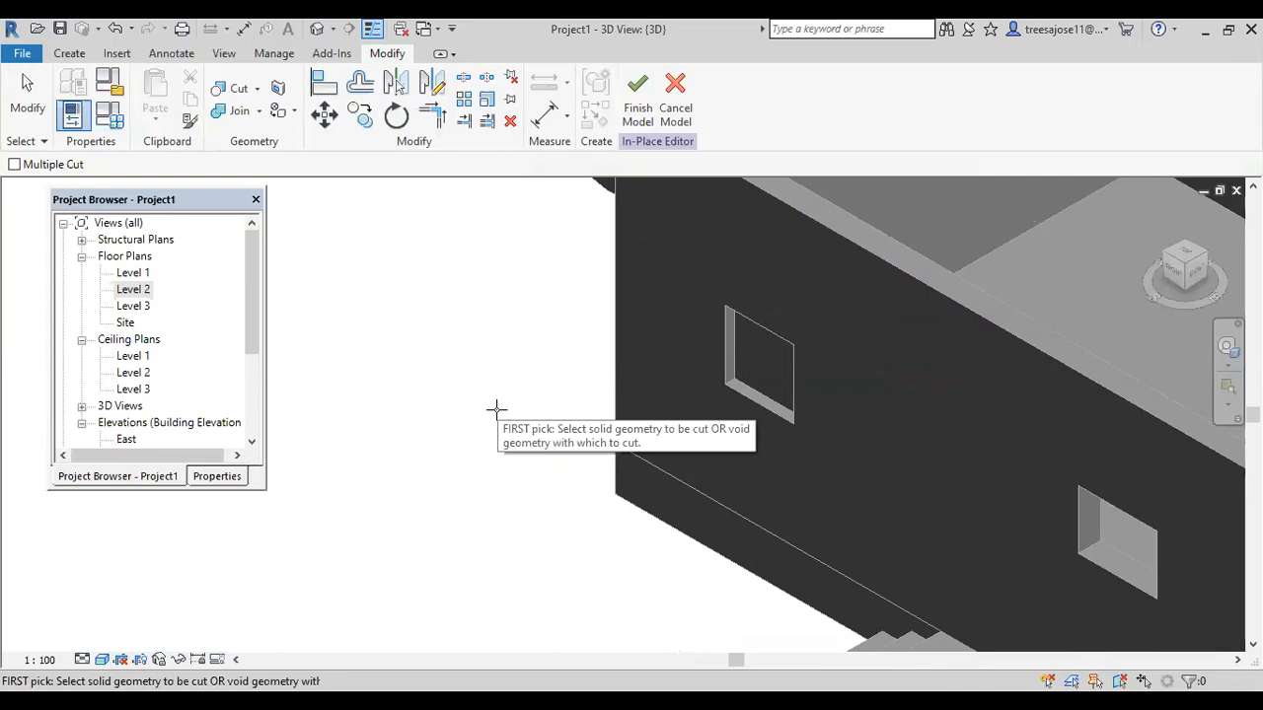
scroll(519, 375, "down", 4)
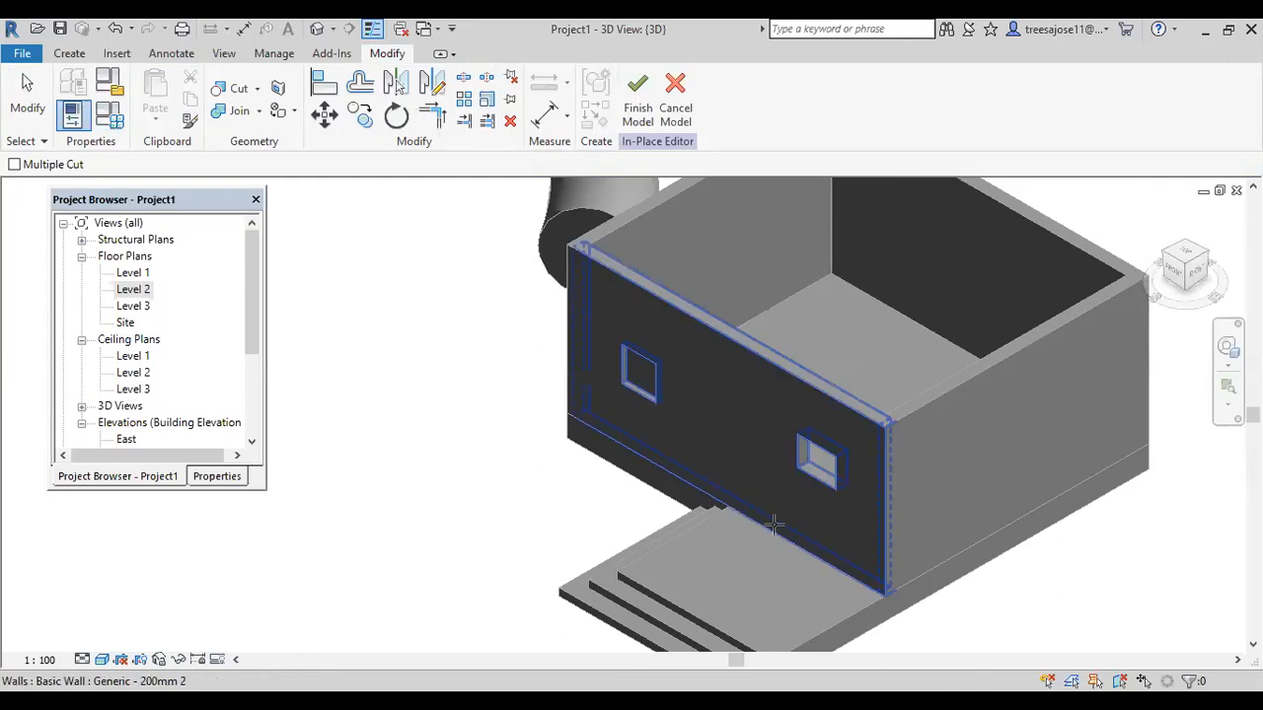
scroll(898, 409, "up", 4)
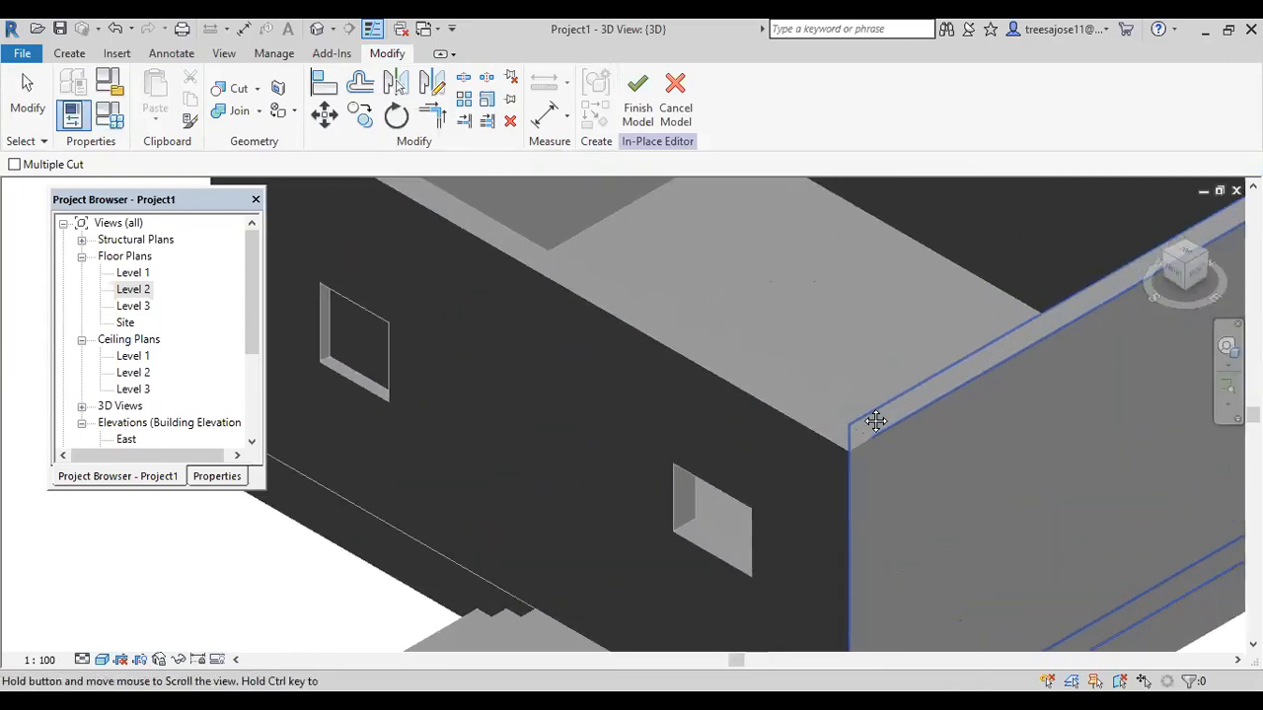
middle_click_drag(876, 422, 606, 369)
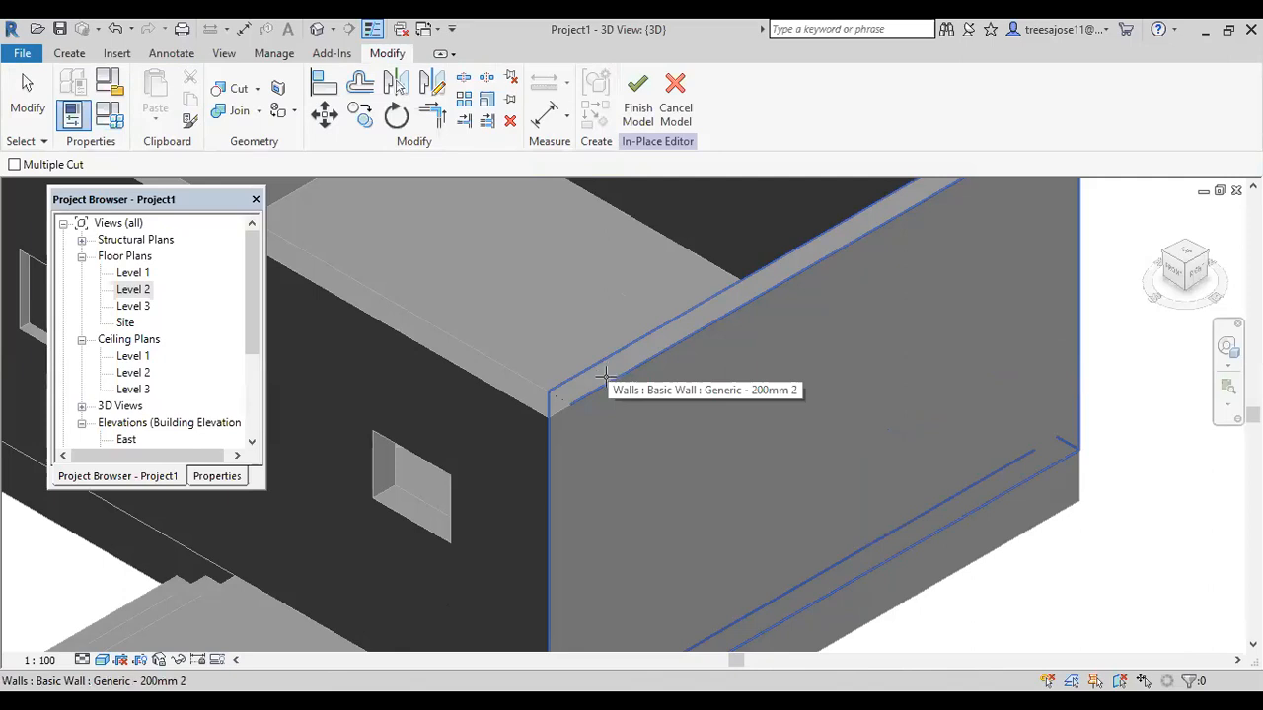
scroll(622, 367, "down", 1)
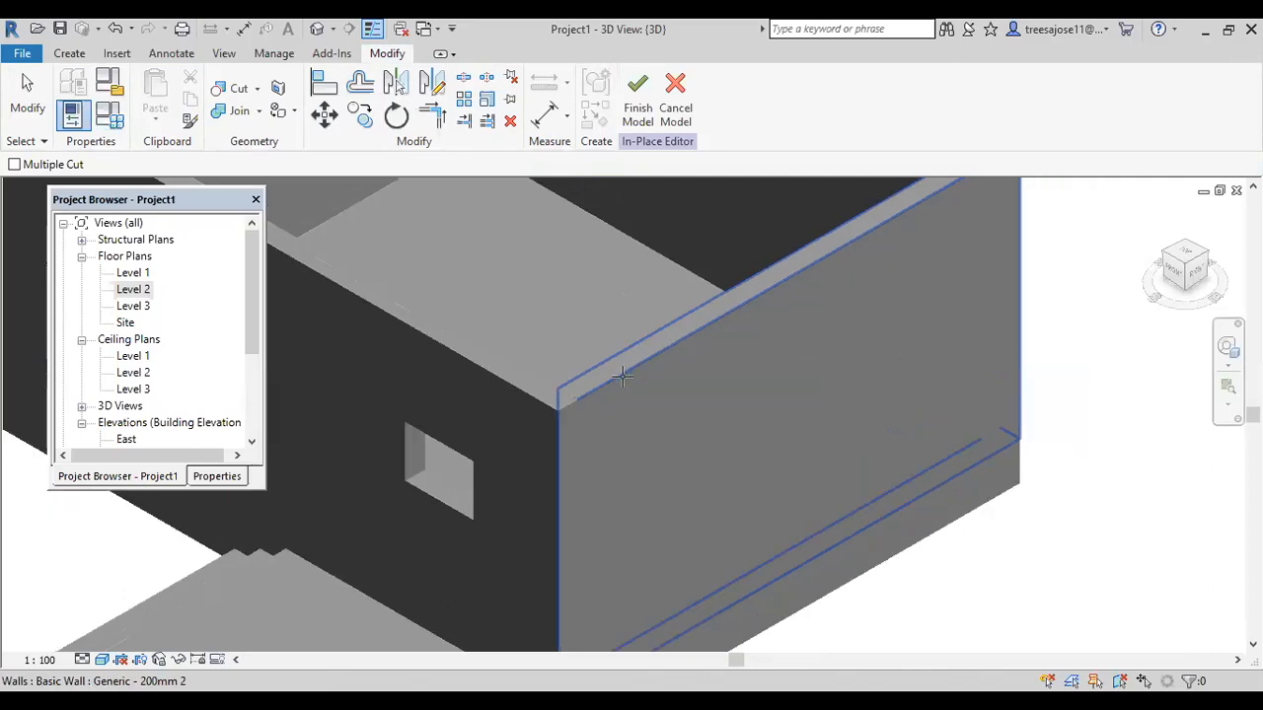
left_click(637, 99)
scroll(688, 368, "down", 2)
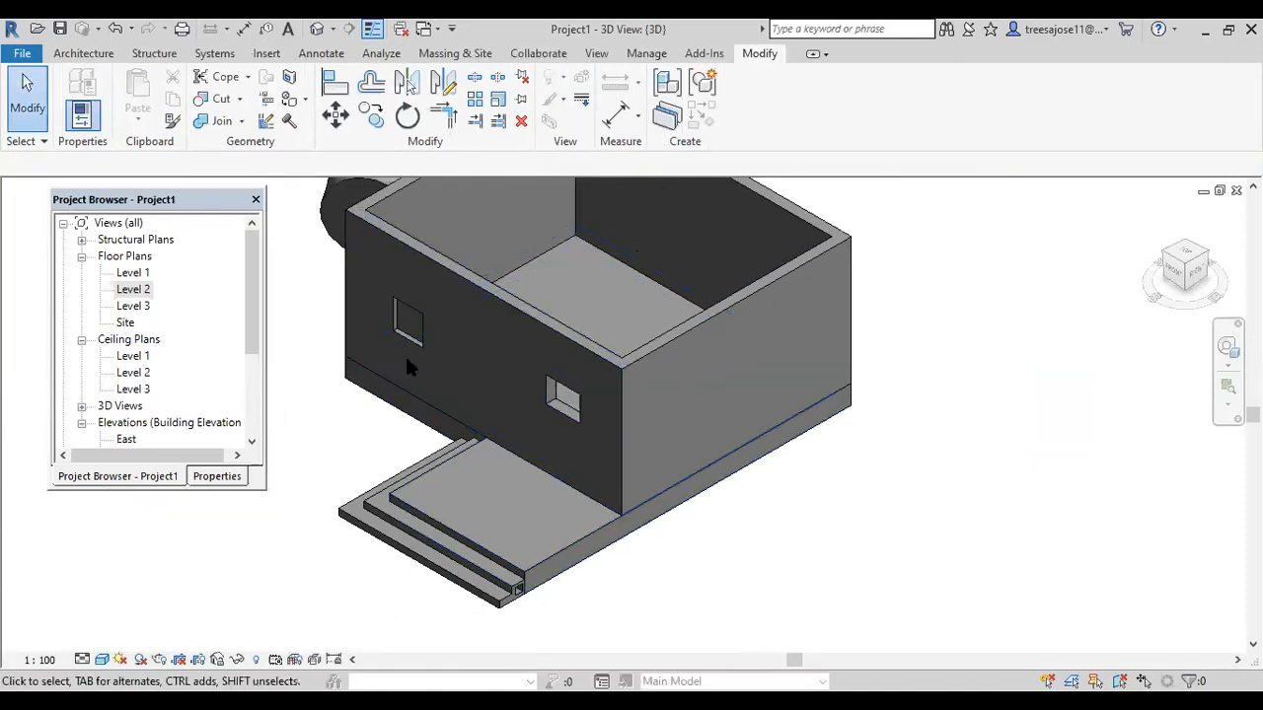
Start a new in-place model in the Generic Models category with the name Generic Models 3.
middle_click_drag(414, 417, 310, 430)
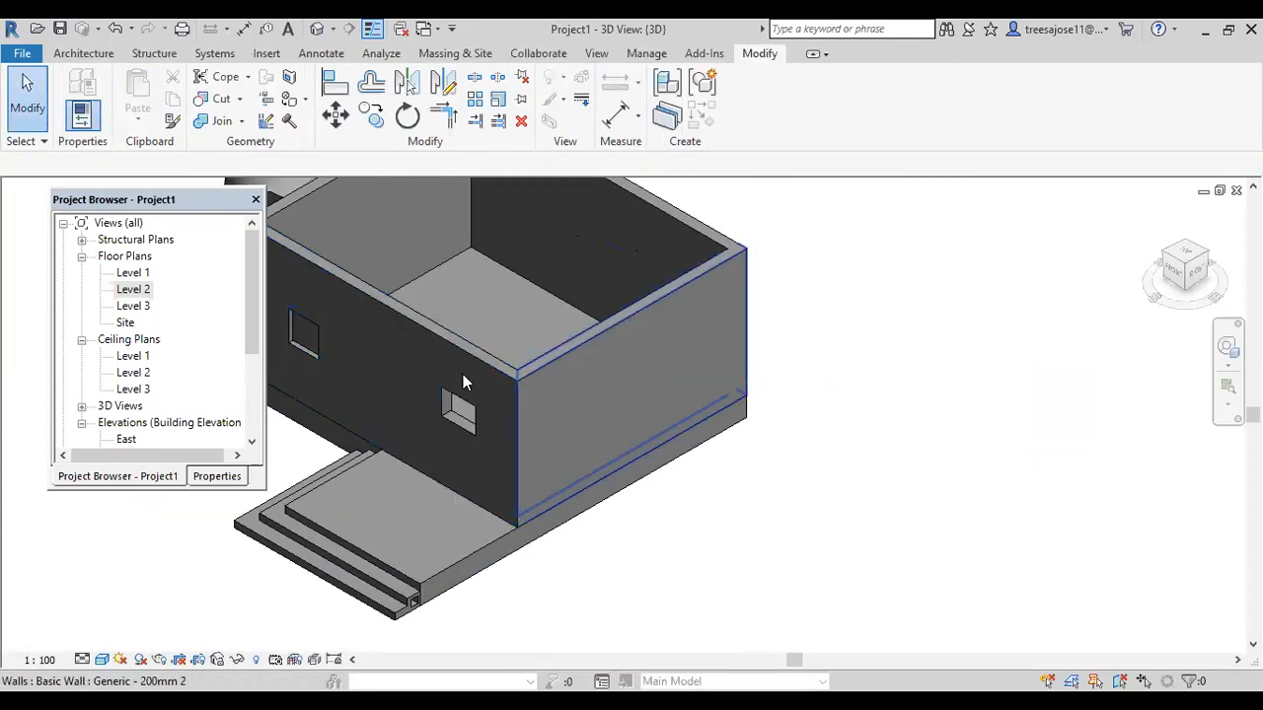
scroll(552, 358, "up", 2)
scroll(538, 365, "up", 1)
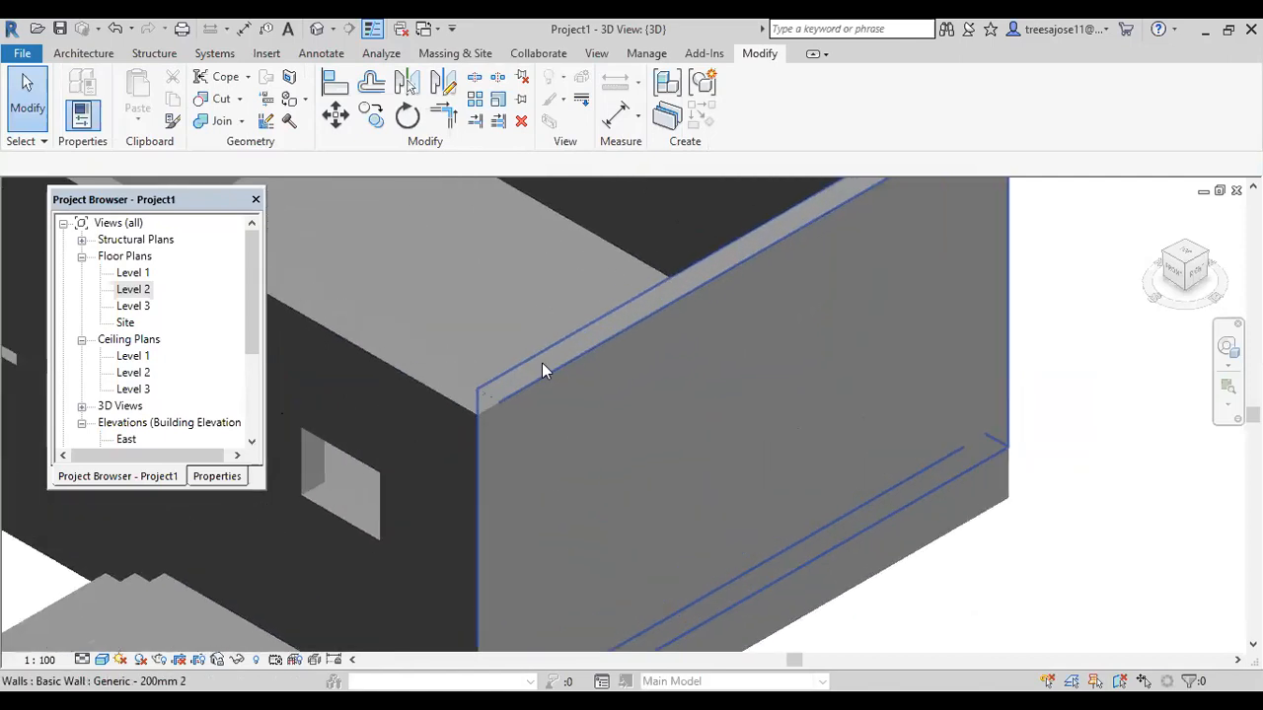
scroll(612, 344, "down", 1)
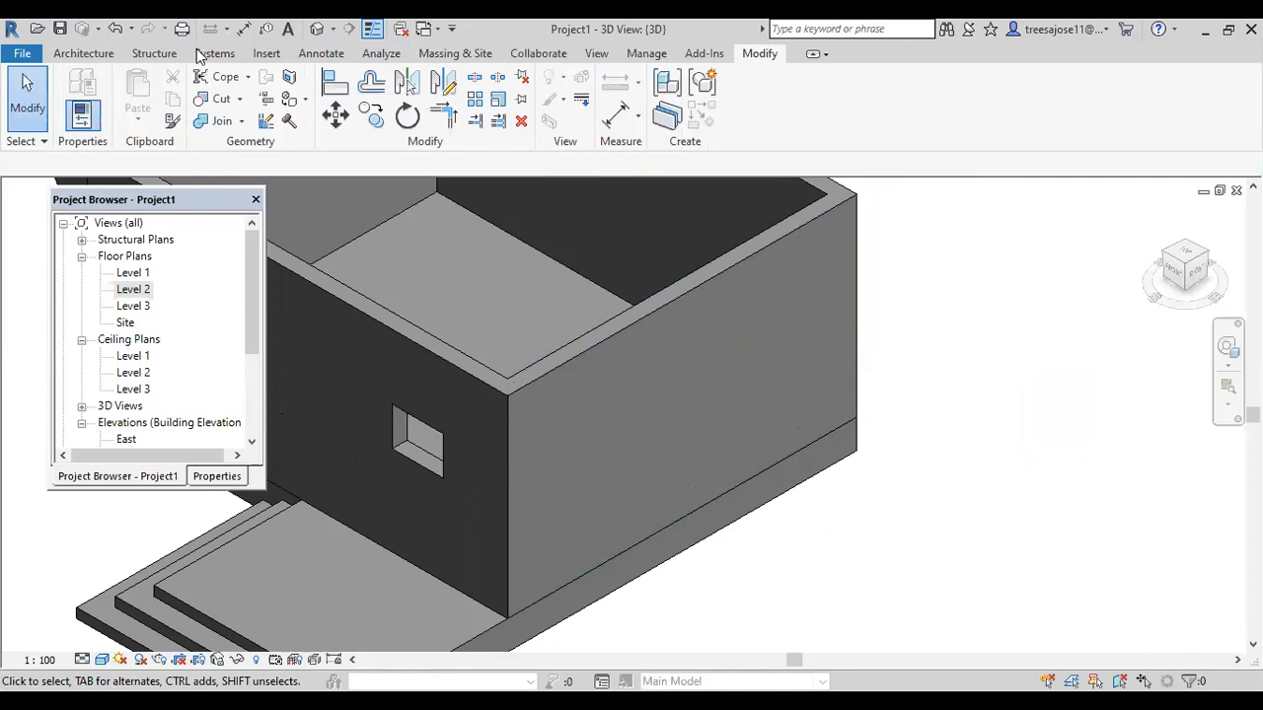
left_click(82, 55)
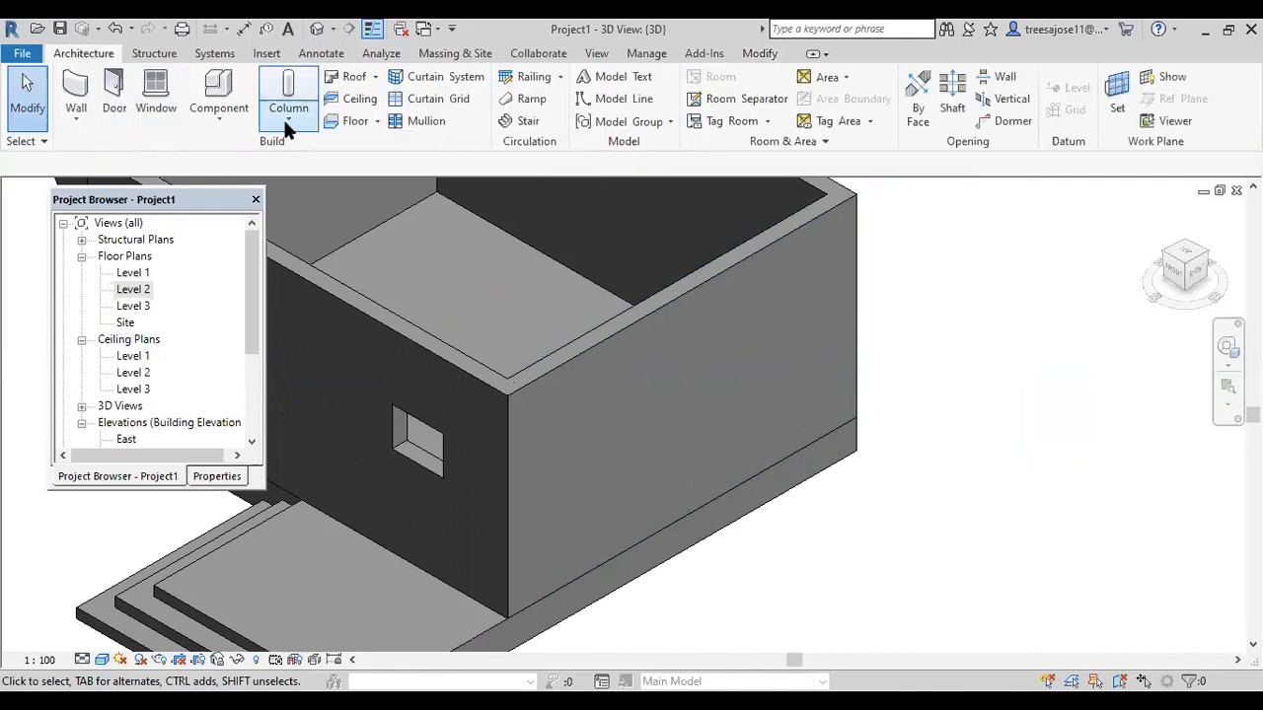
left_click(211, 125)
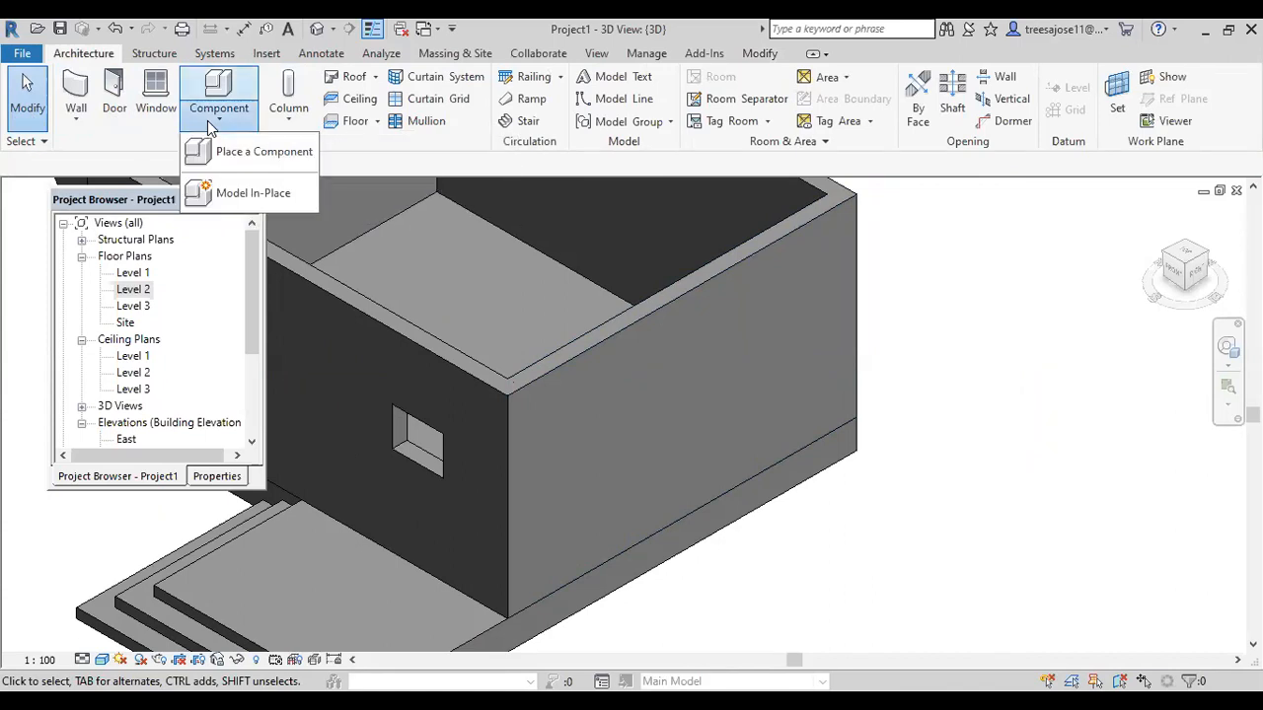
left_click(252, 193)
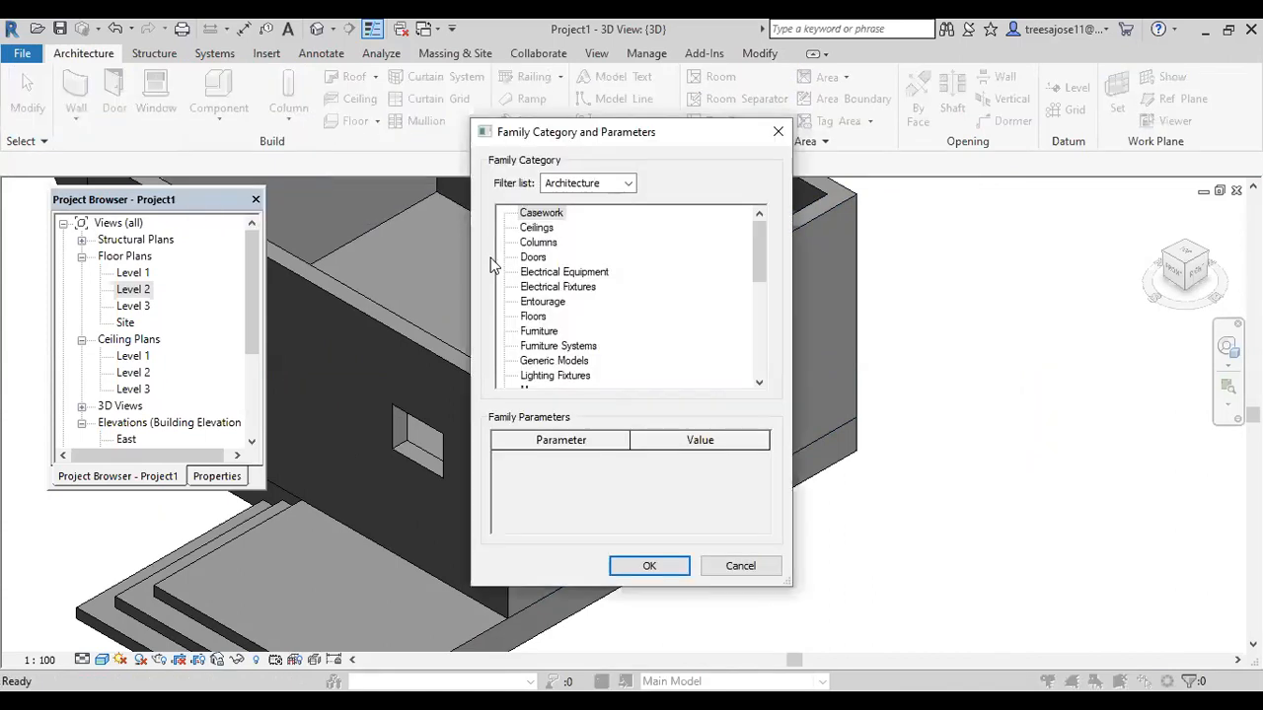
left_click(549, 361)
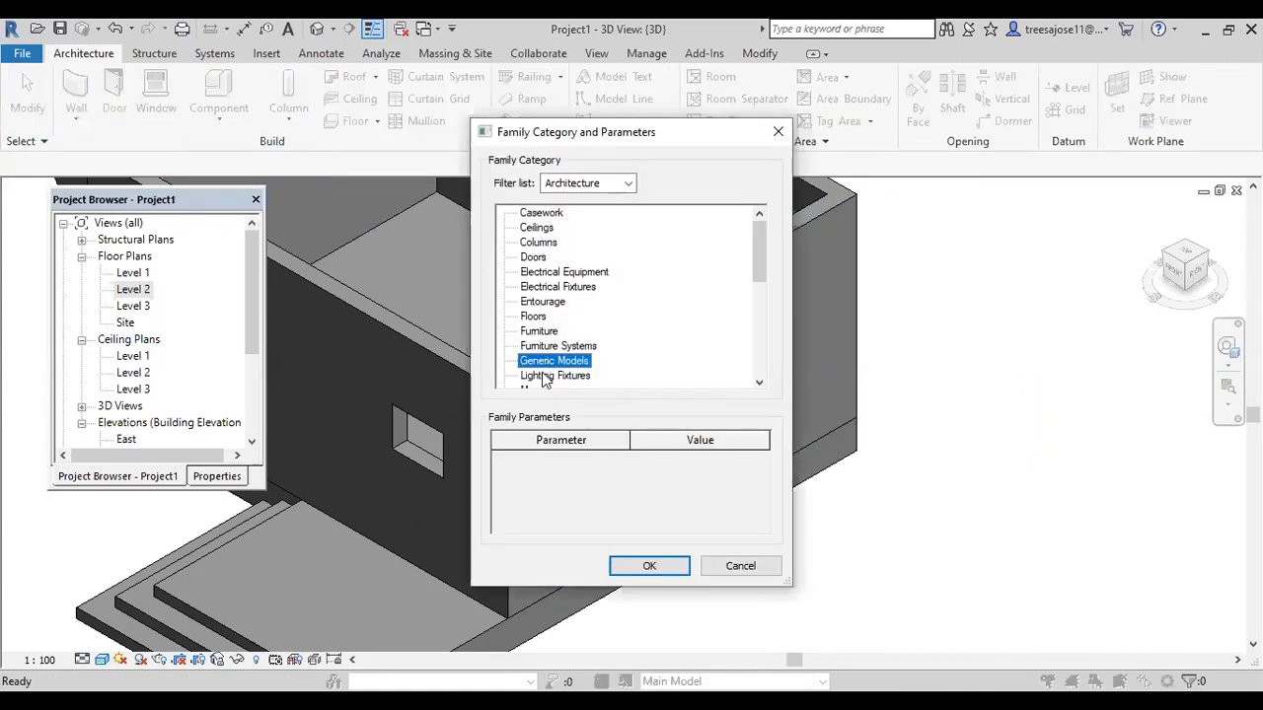
left_click(636, 567)
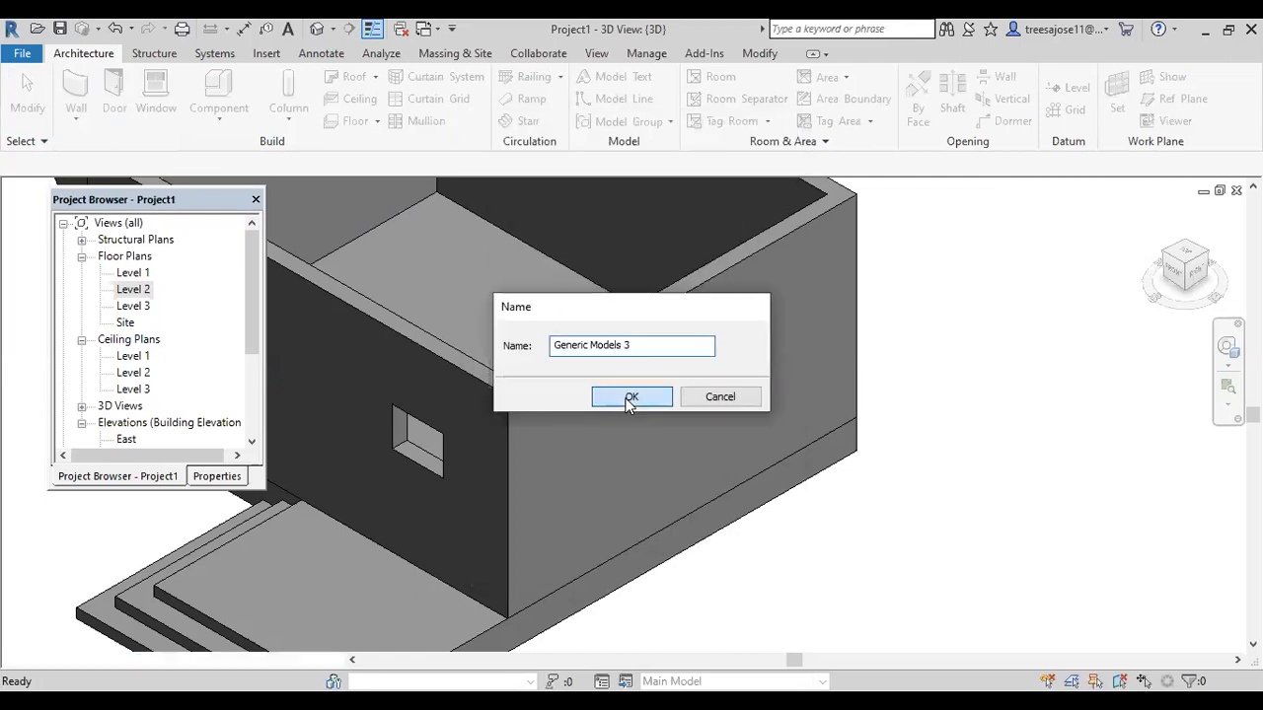
left_click(631, 397)
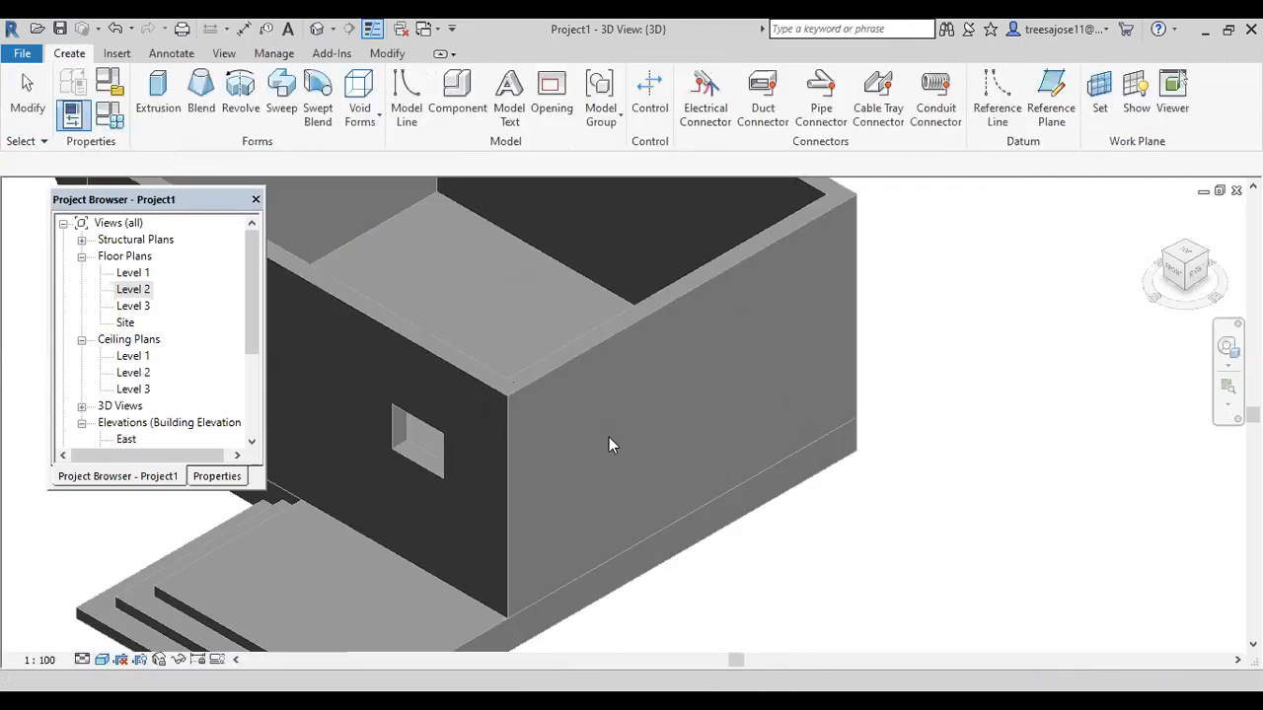
Start a Void Extrusion and set its work plane by picking the top face of the side wall without openings.
left_click(360, 111)
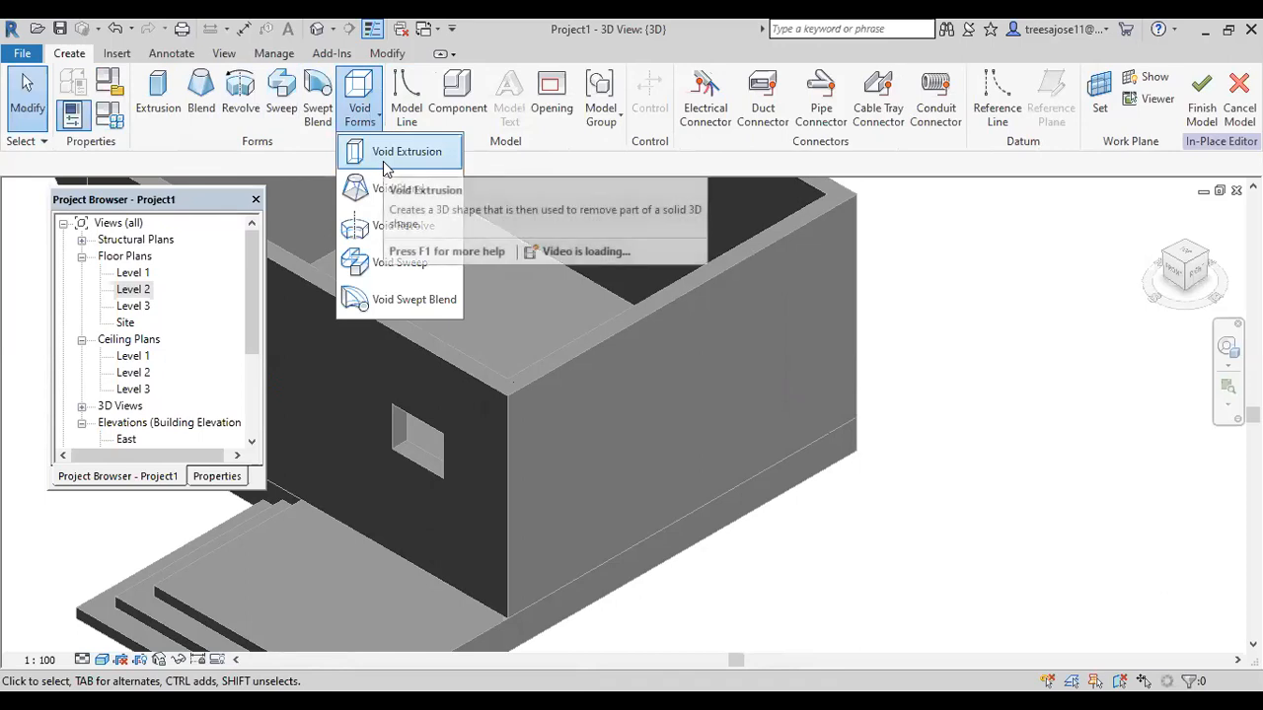
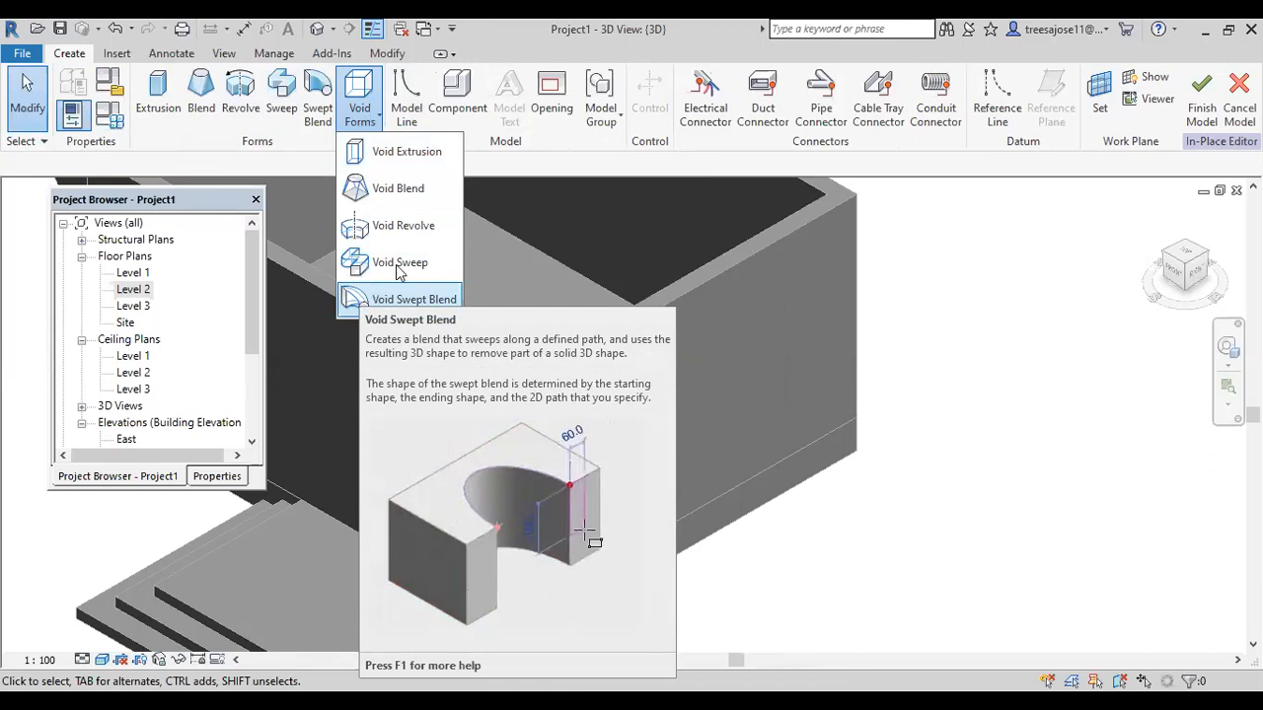
left_click(401, 153)
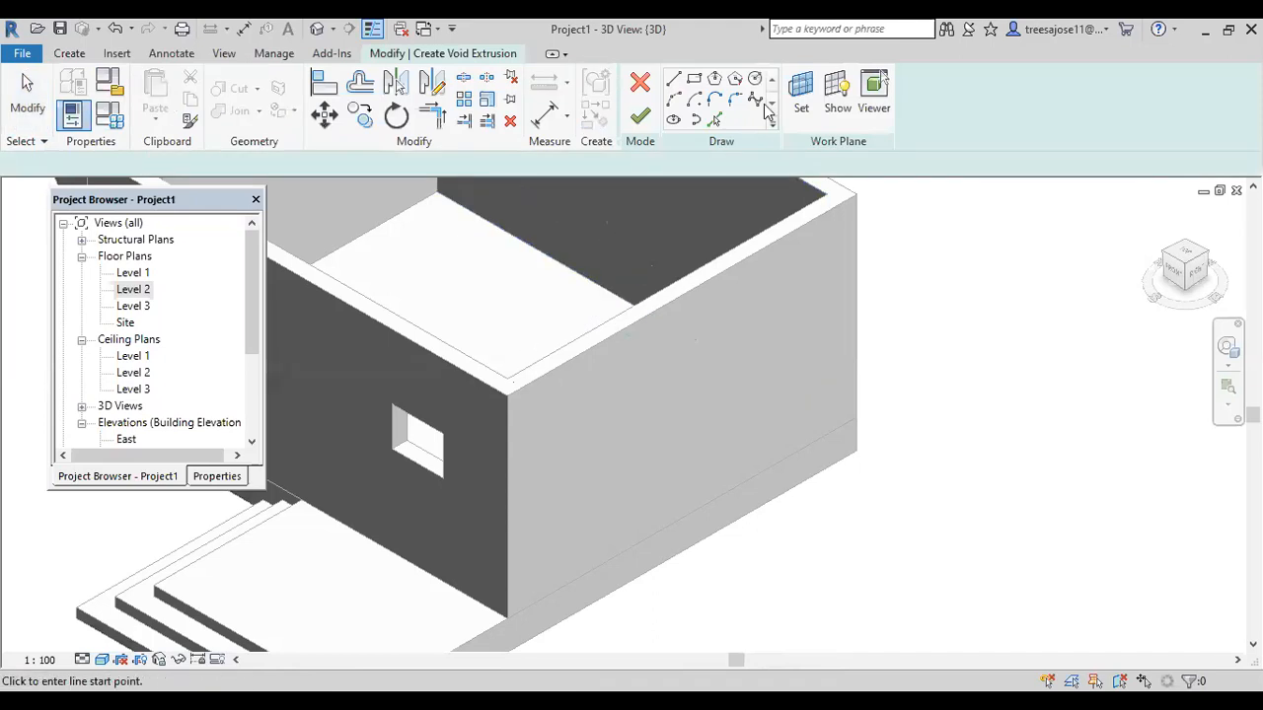
scroll(521, 381, "up", 2)
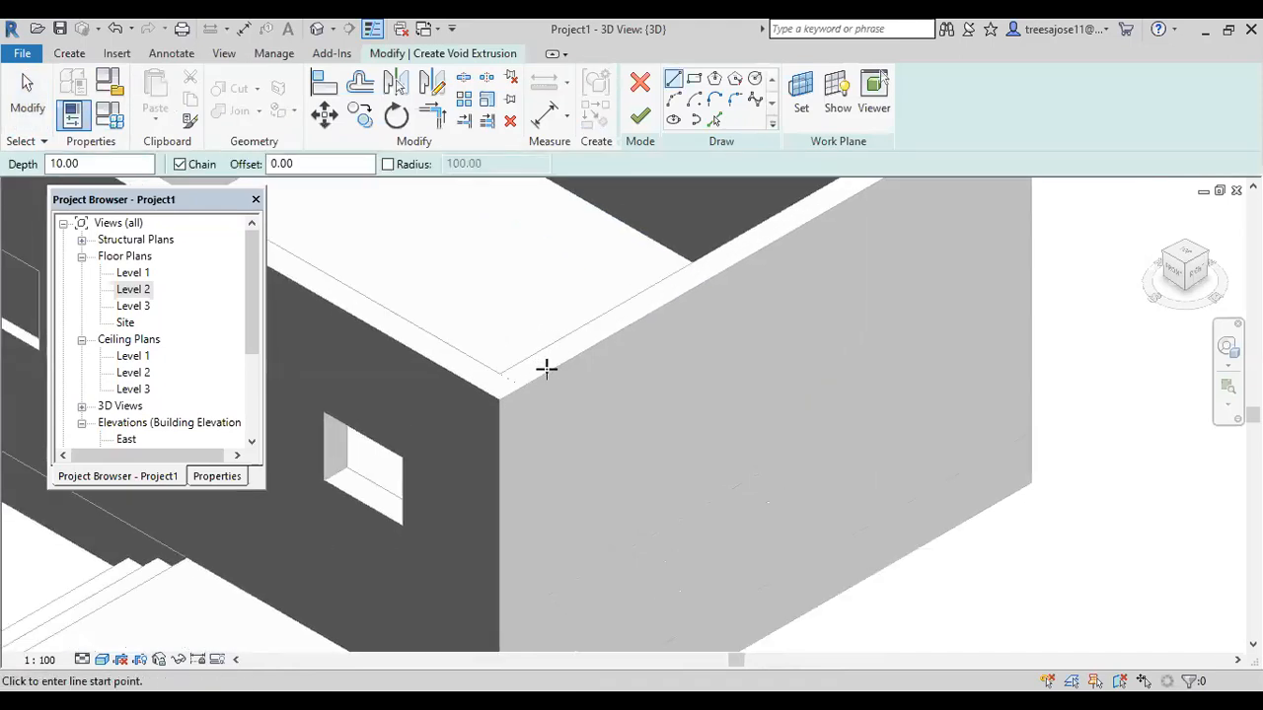
left_click(794, 116)
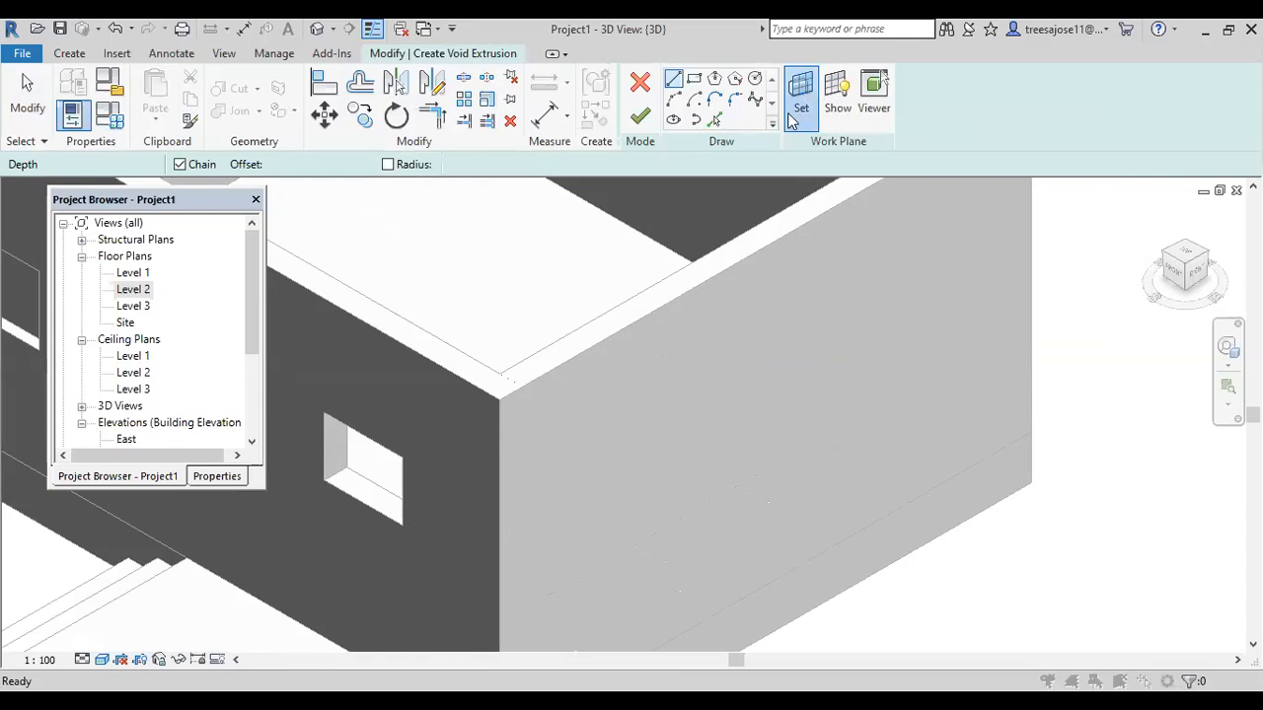
left_click(481, 388)
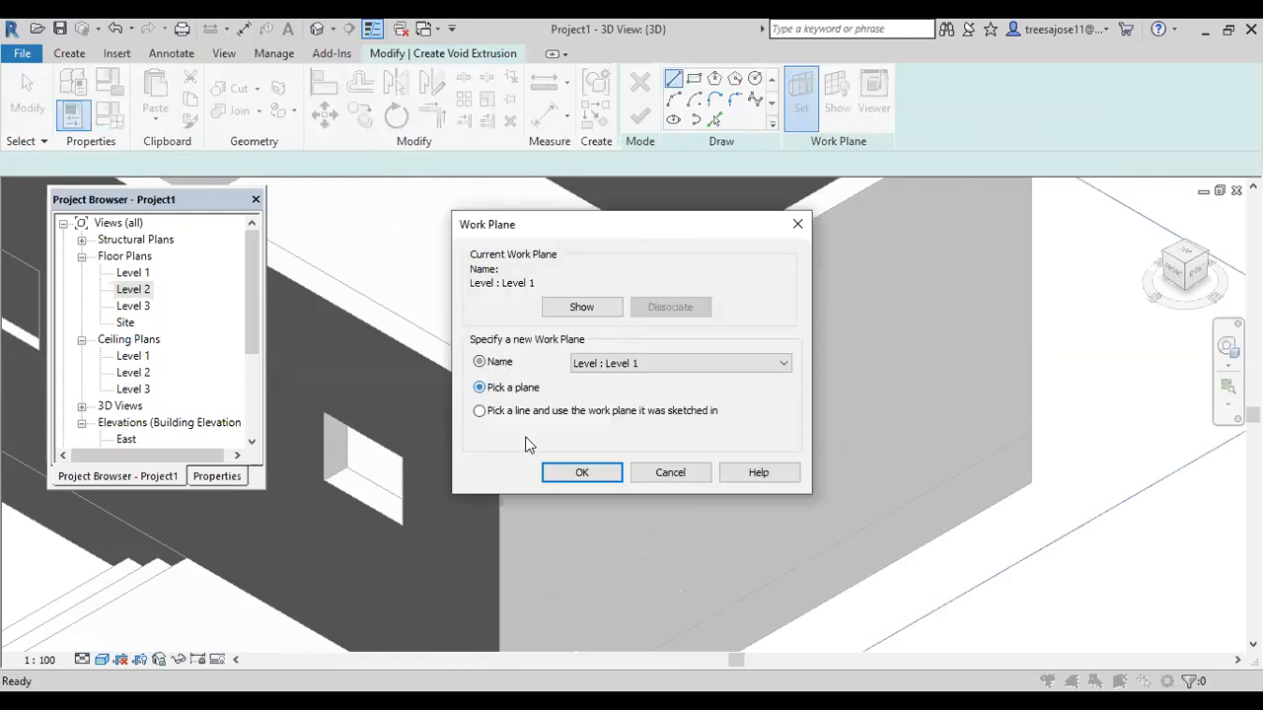
left_click(575, 474)
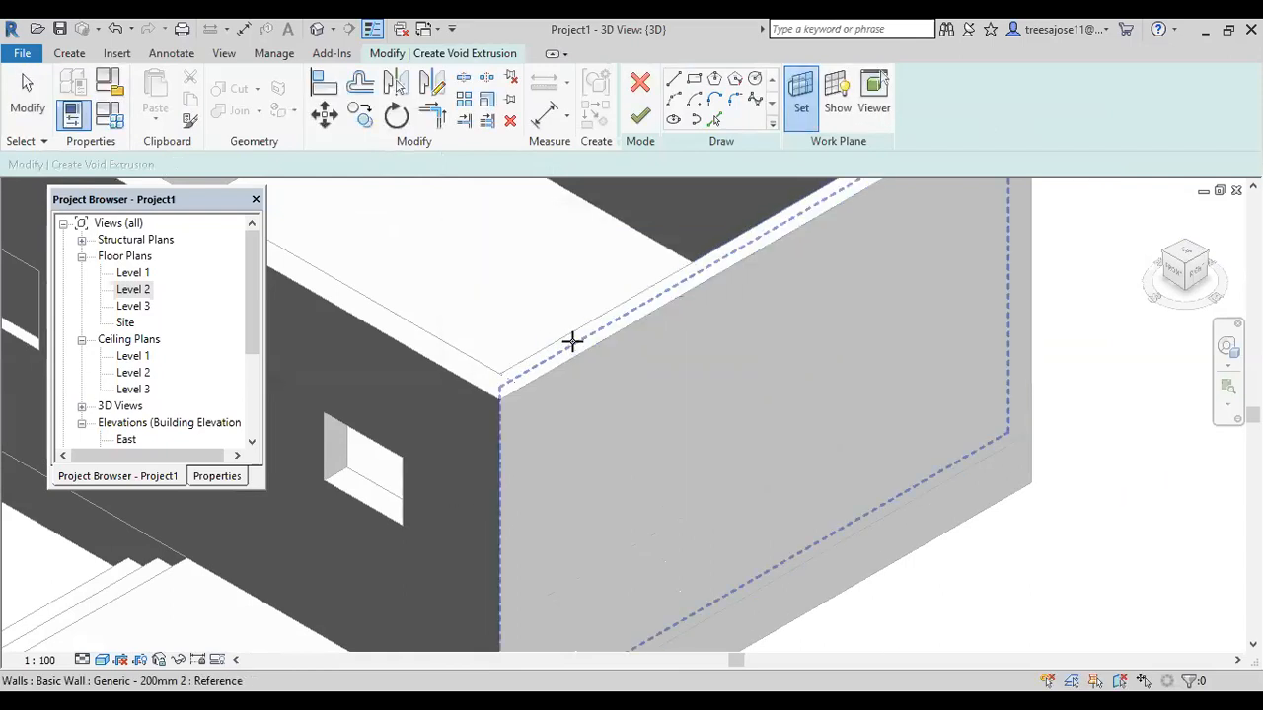
scroll(583, 321, "up", 2)
left_click(586, 327)
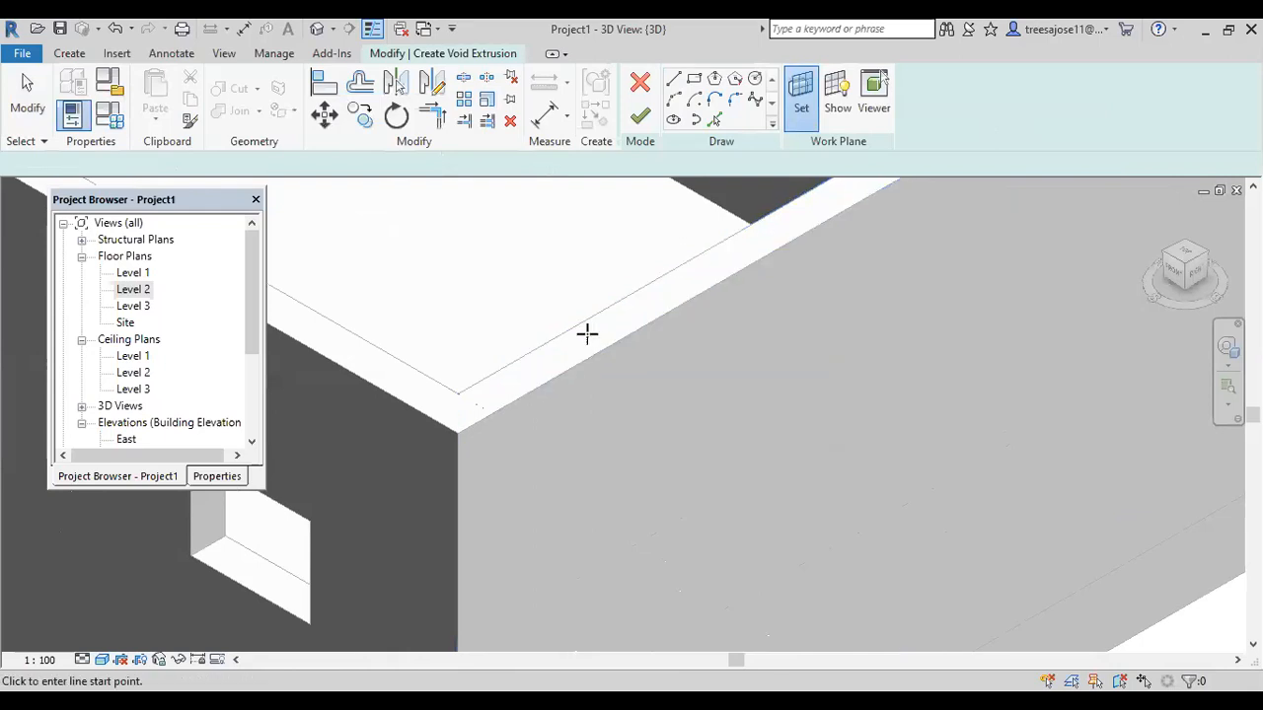
Sketch a narrow rectangle about 42 by 11 on the wall's top face, near the building corner.
left_click(694, 79)
scroll(530, 375, "up", 4)
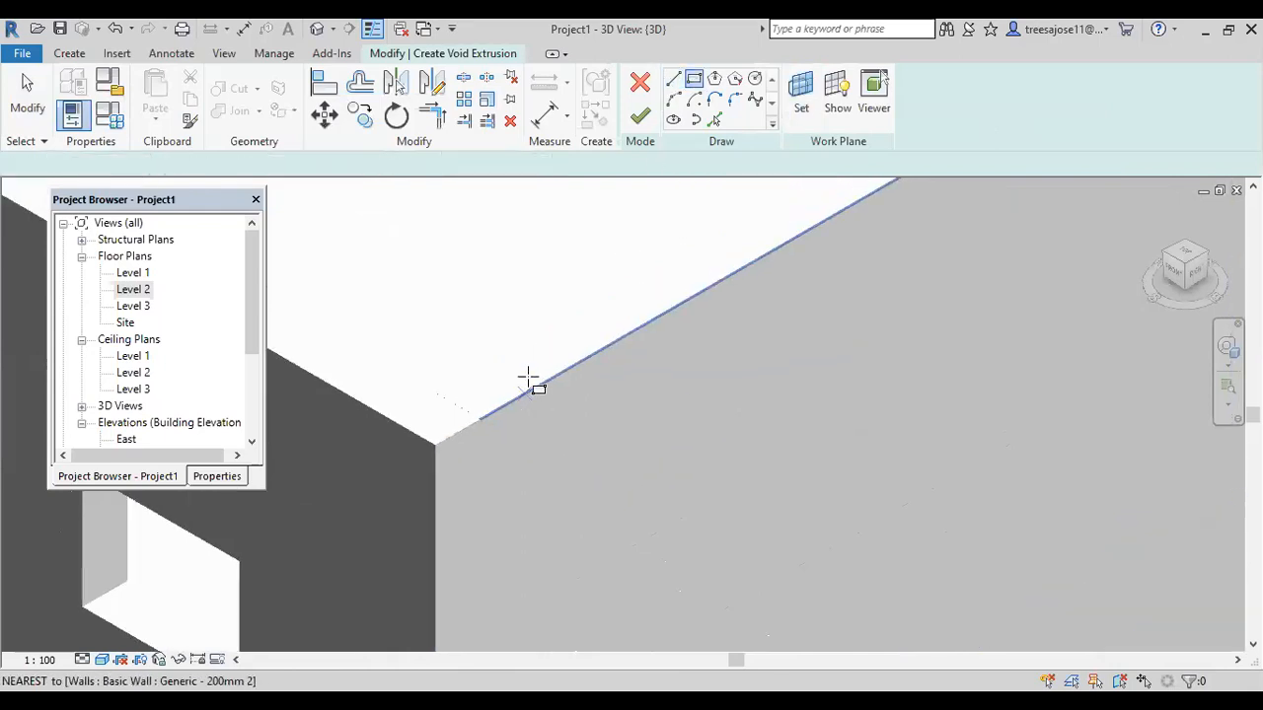
left_click(491, 354)
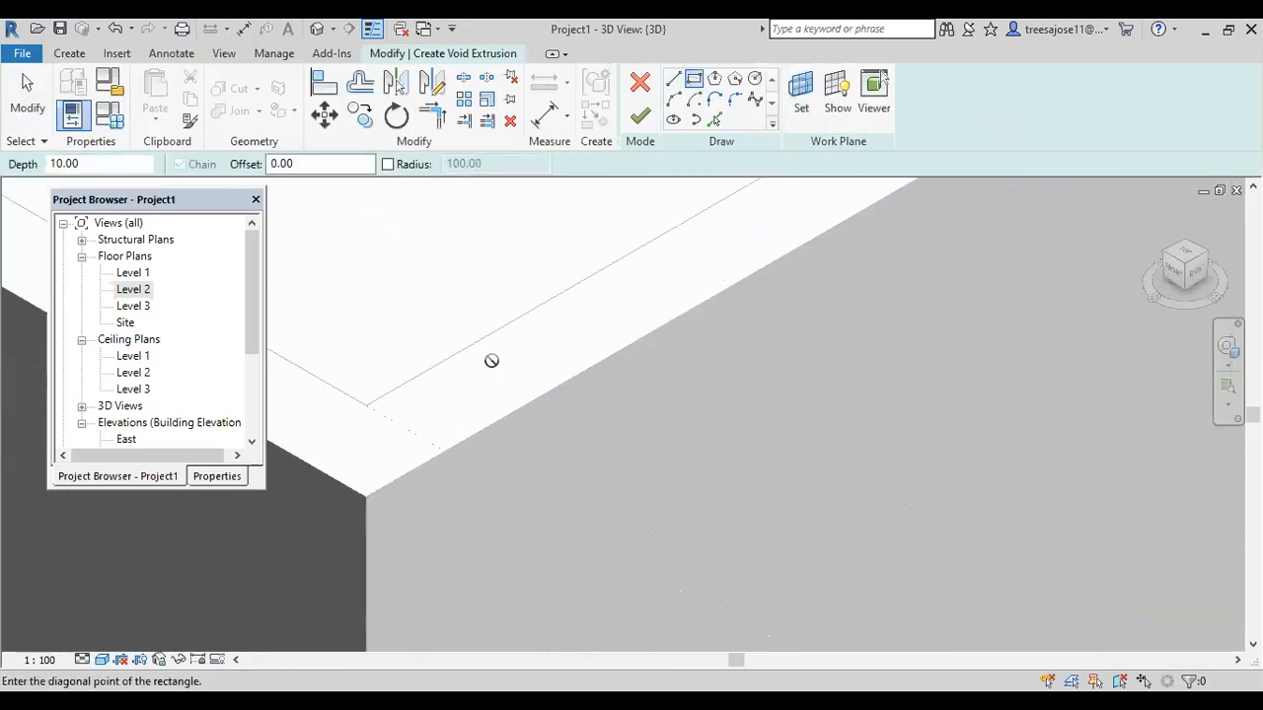
left_click(669, 293)
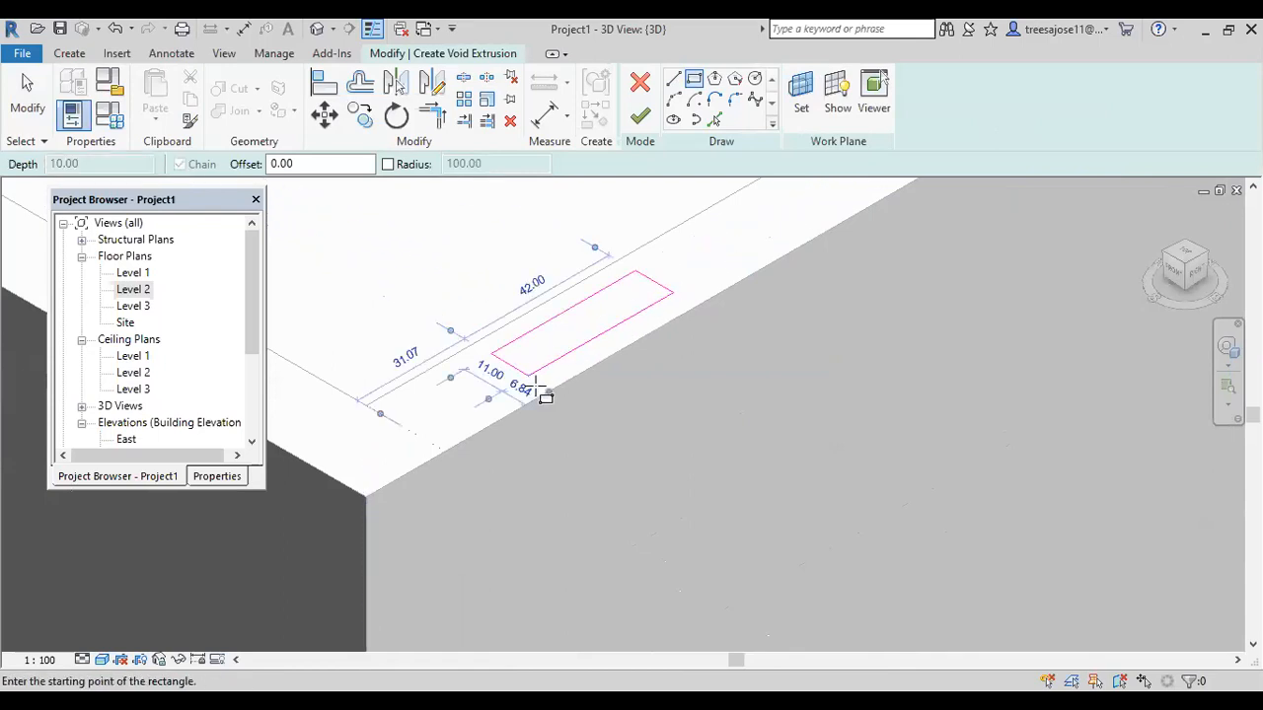
scroll(493, 419, "down", 2)
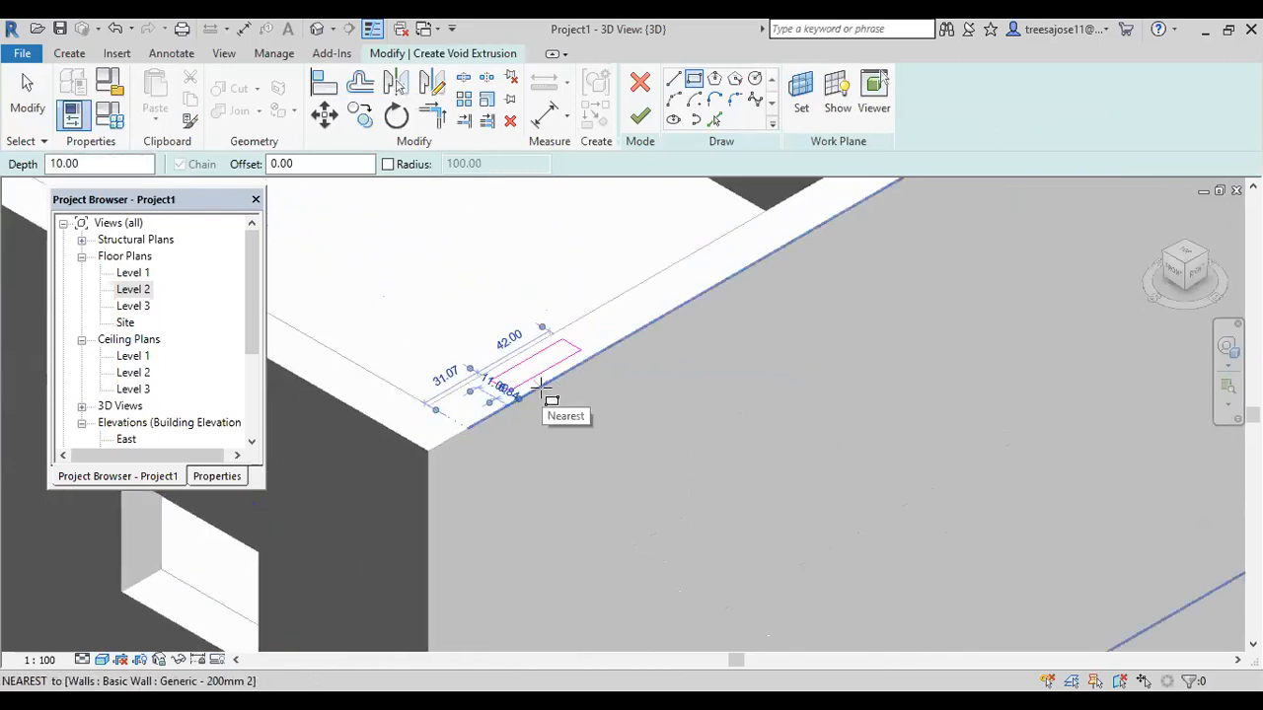
Copy the rectangle twice along the wall's top face using multiple copies, and finish the void extrusion sketch.
left_click(28, 94)
left_click_drag(456, 309, 659, 414)
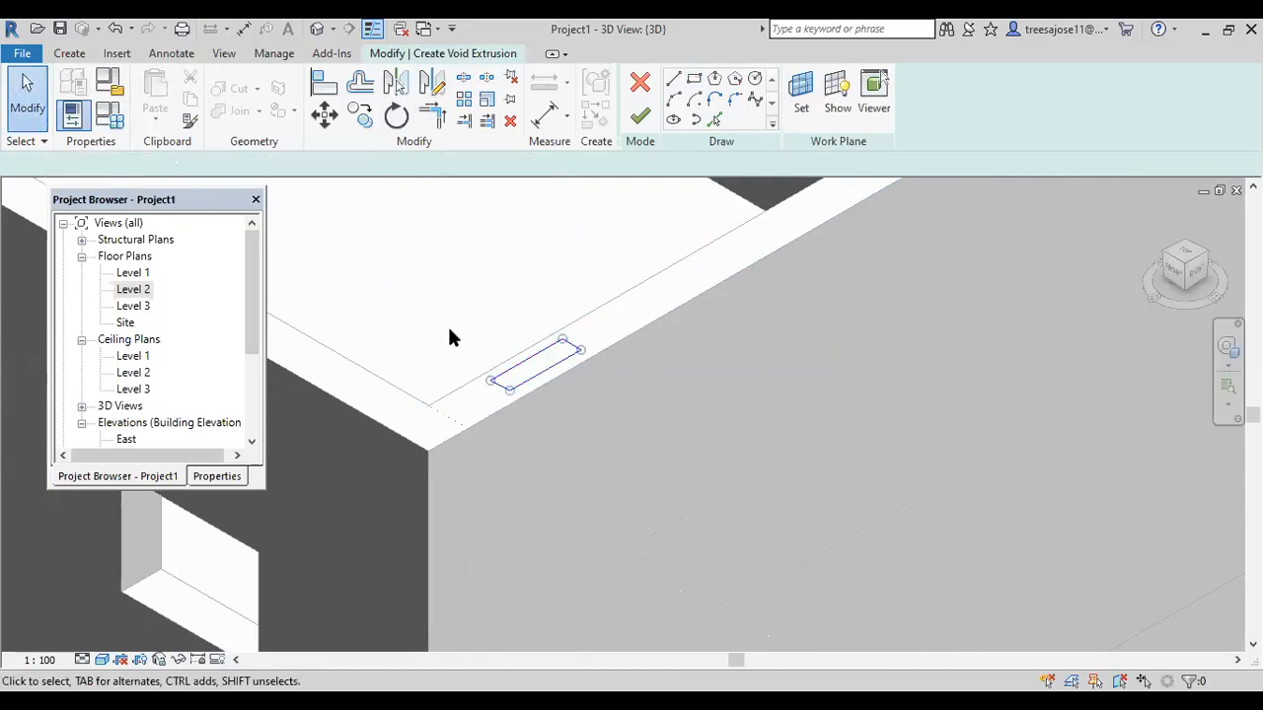
left_click(364, 125)
left_click(329, 164)
left_click(503, 388)
left_click(622, 325)
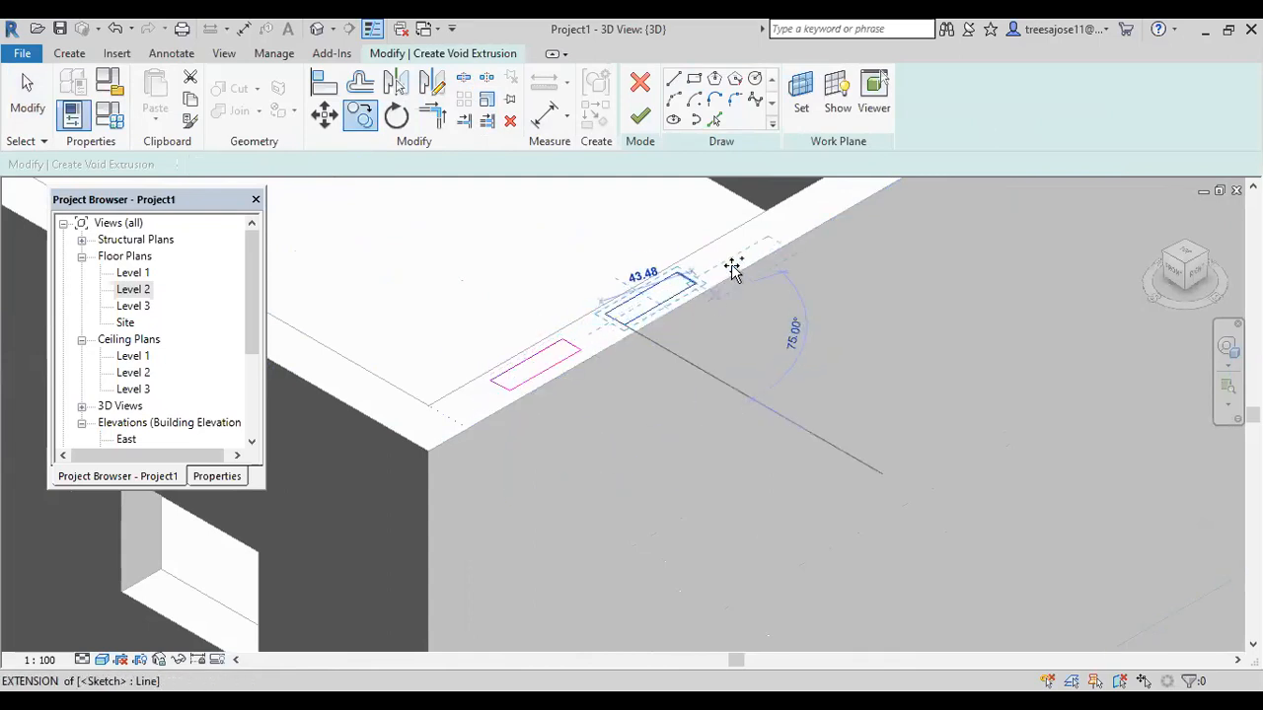
left_click(744, 262)
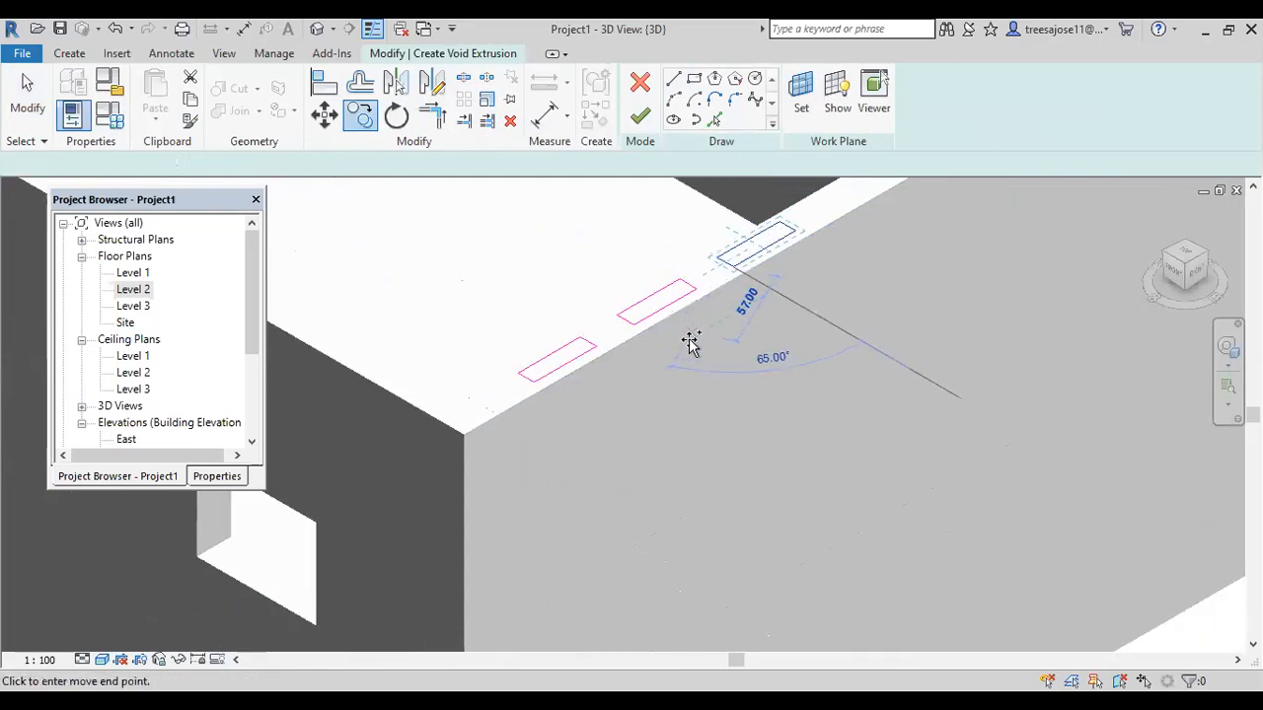
scroll(691, 344, "down", 1)
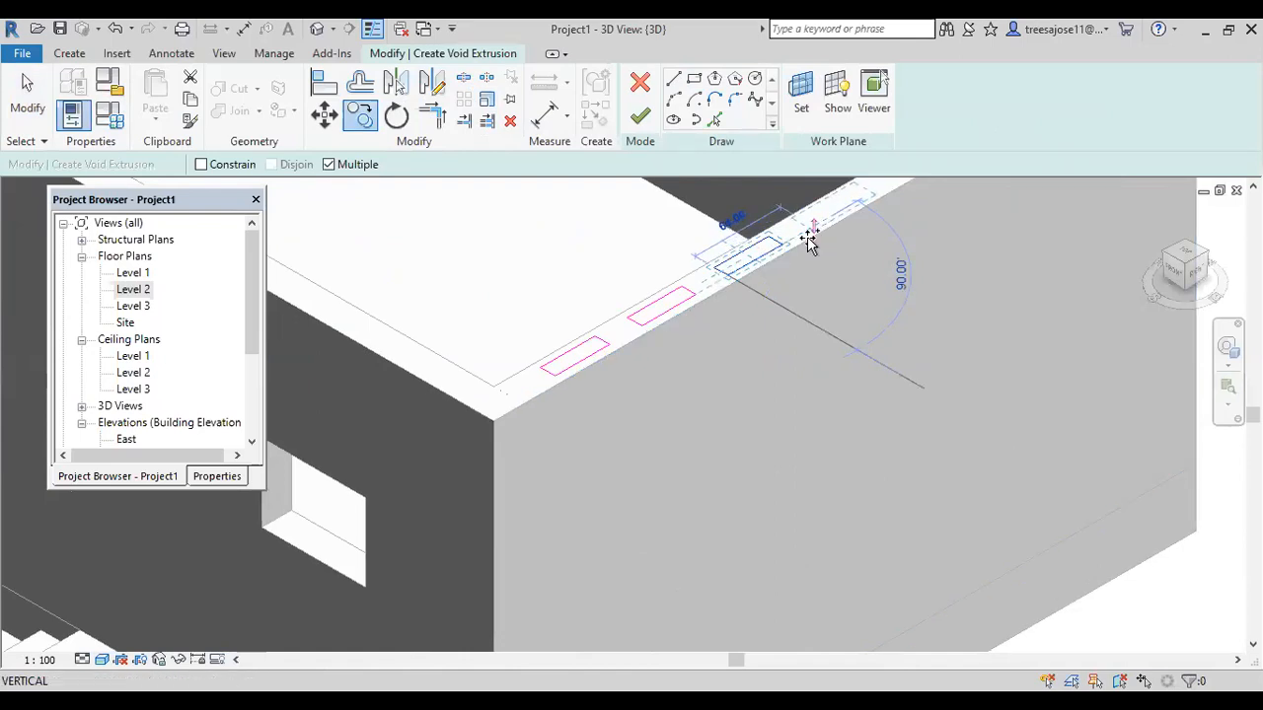
left_click(642, 118)
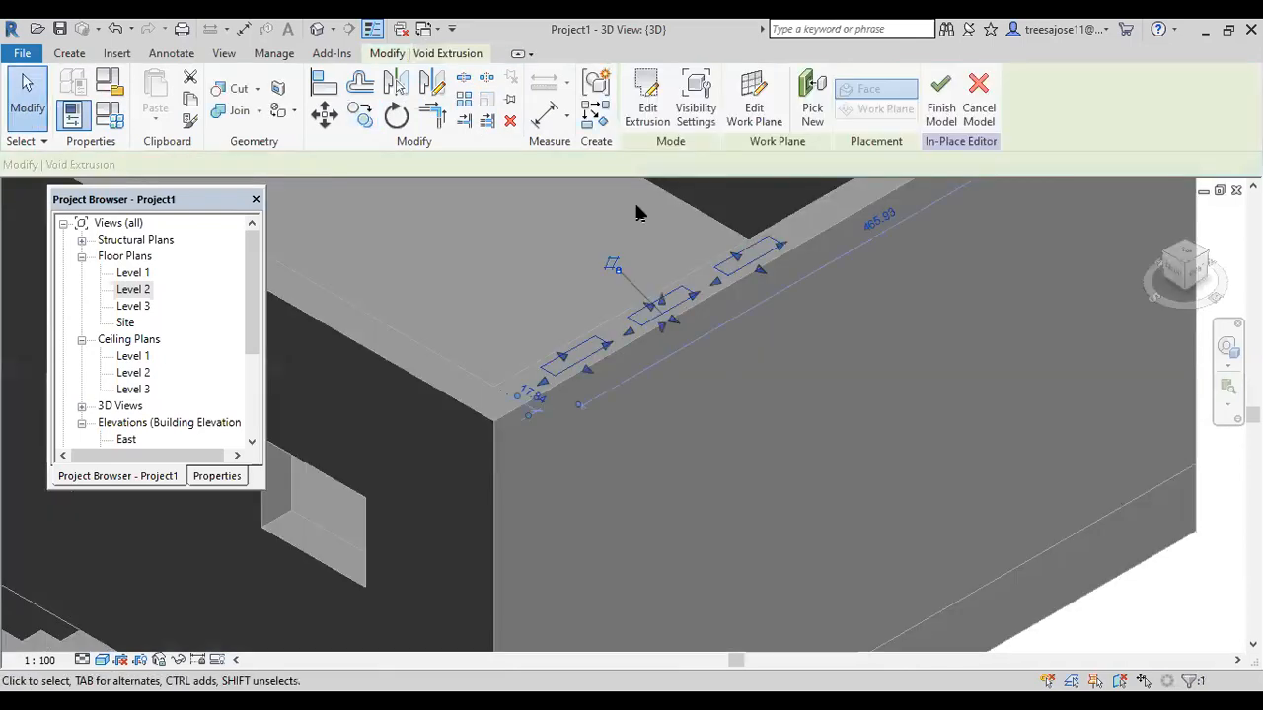
Stretch the void extrusion downward through the full wall height to below the base, to a depth of about 388.
scroll(658, 224, "down", 2)
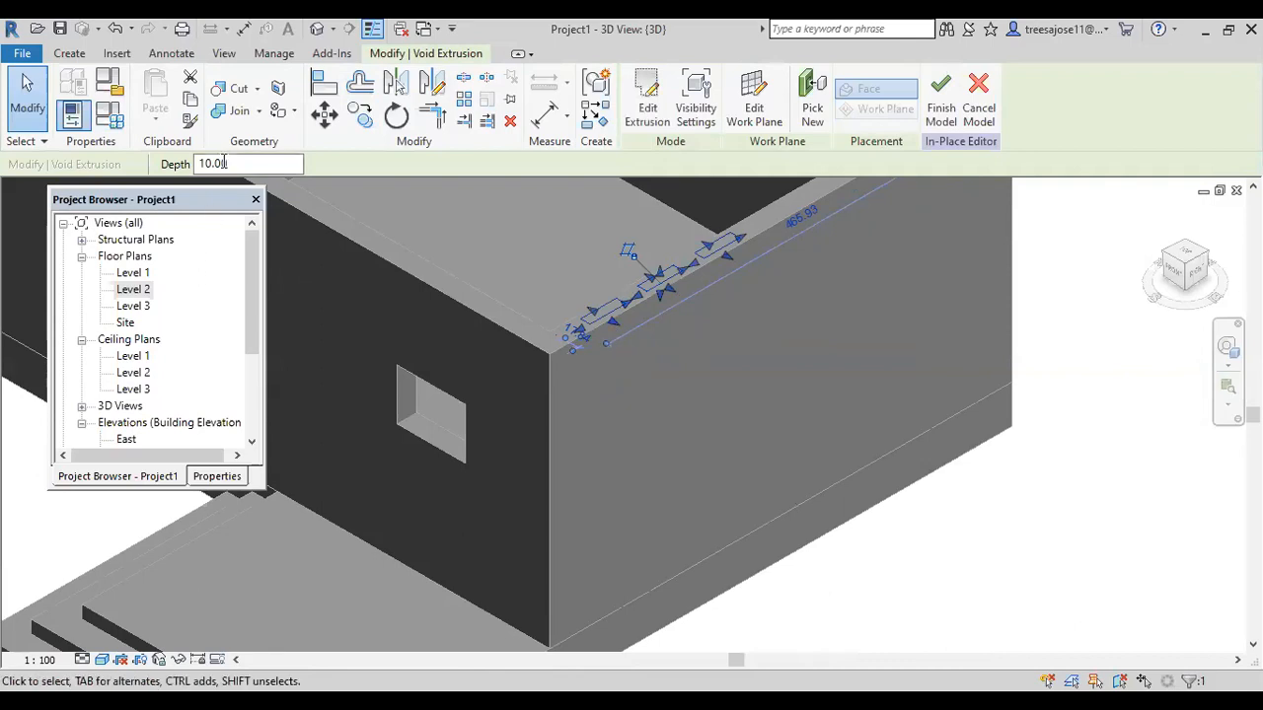
scroll(610, 359, "up", 1)
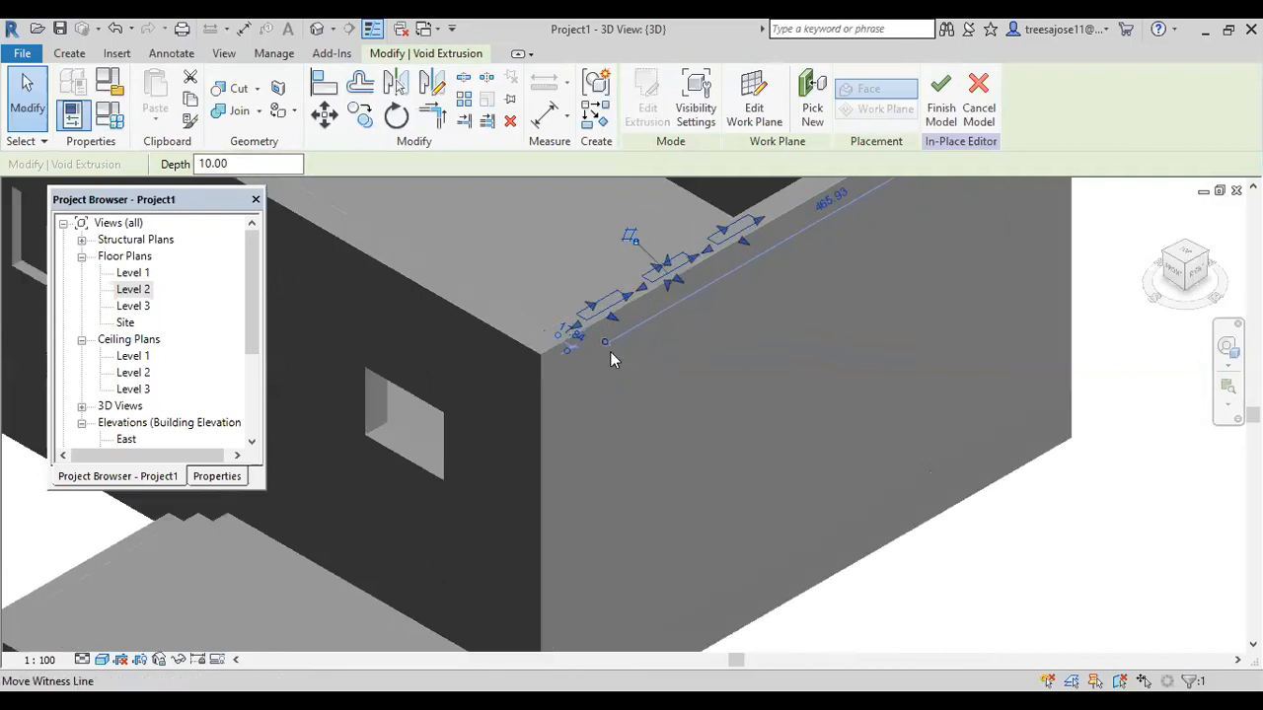
scroll(610, 351, "up", 2)
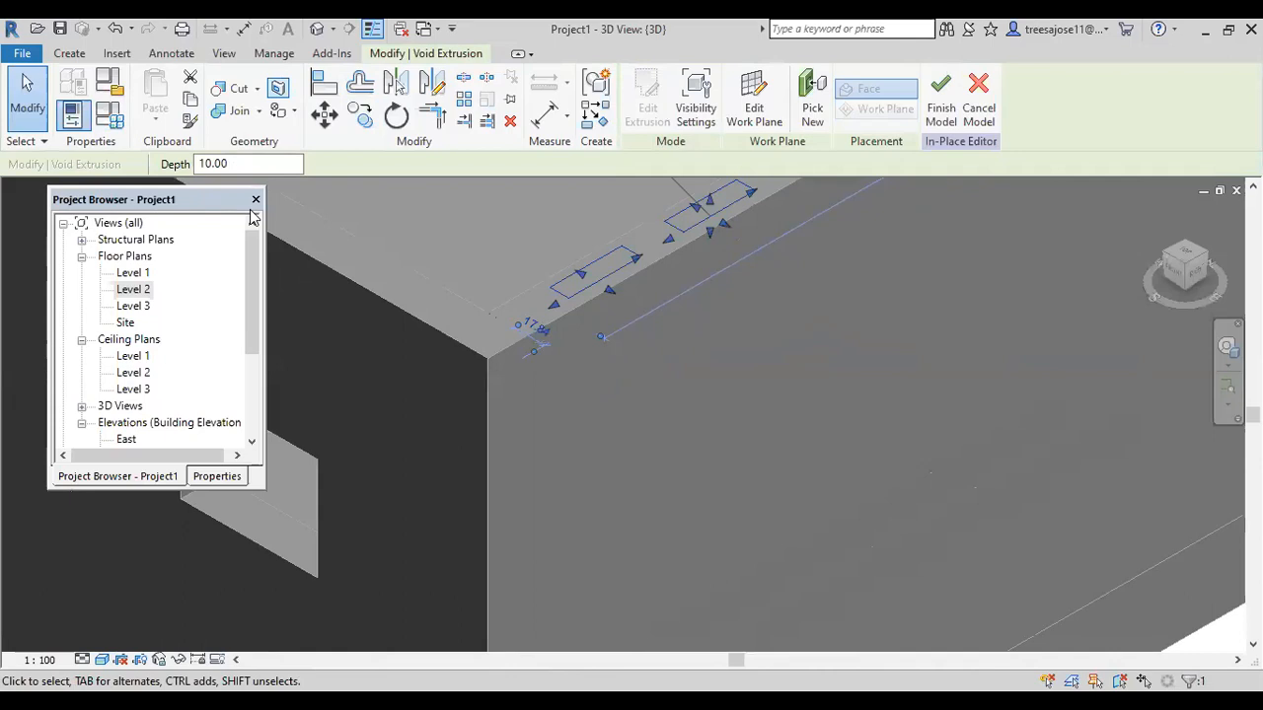
left_click_drag(710, 235, 704, 493)
scroll(700, 329, "down", 3)
left_click_drag(700, 403, 702, 607)
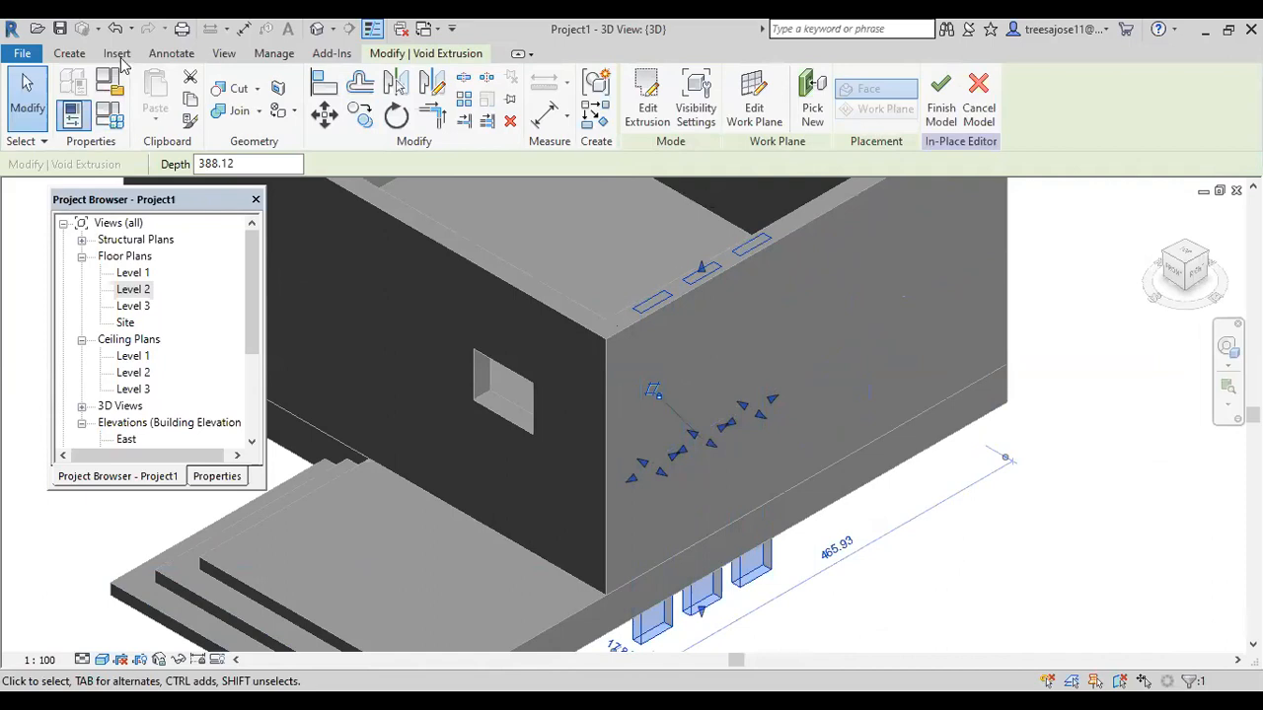
Cut the side wall with the three-part void extrusion using Cut Geometry.
left_click(256, 89)
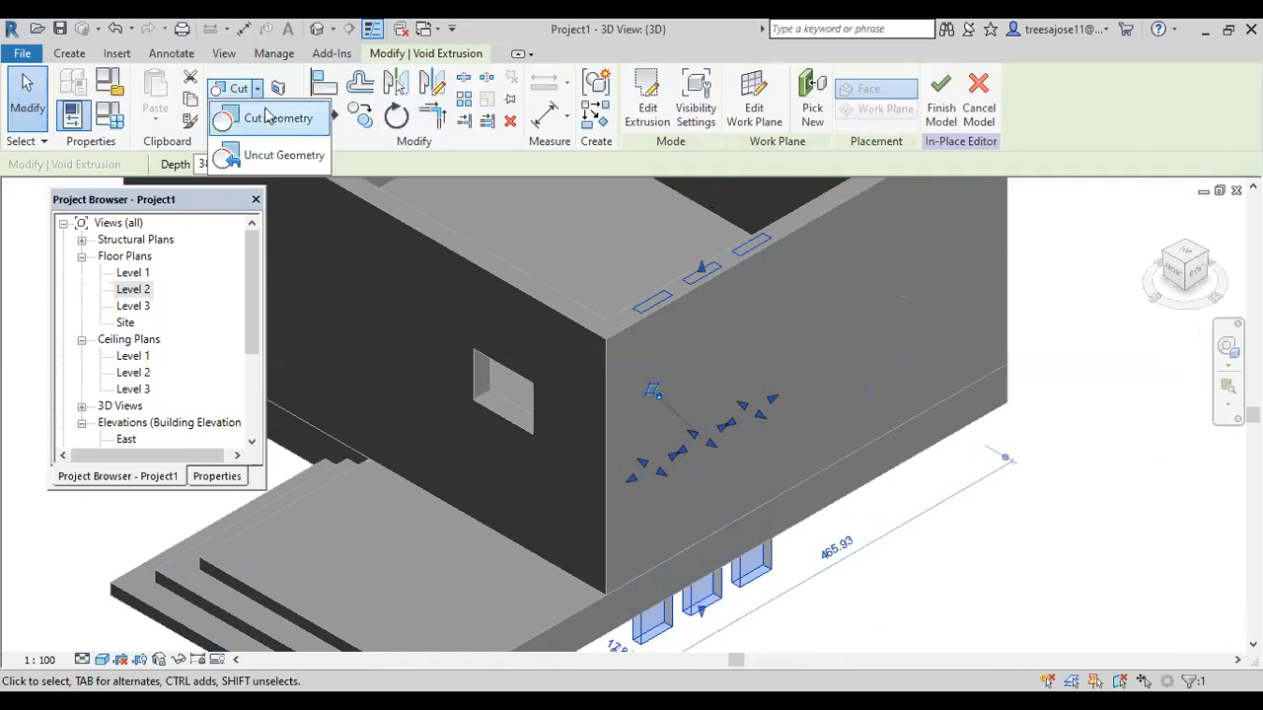
left_click(266, 118)
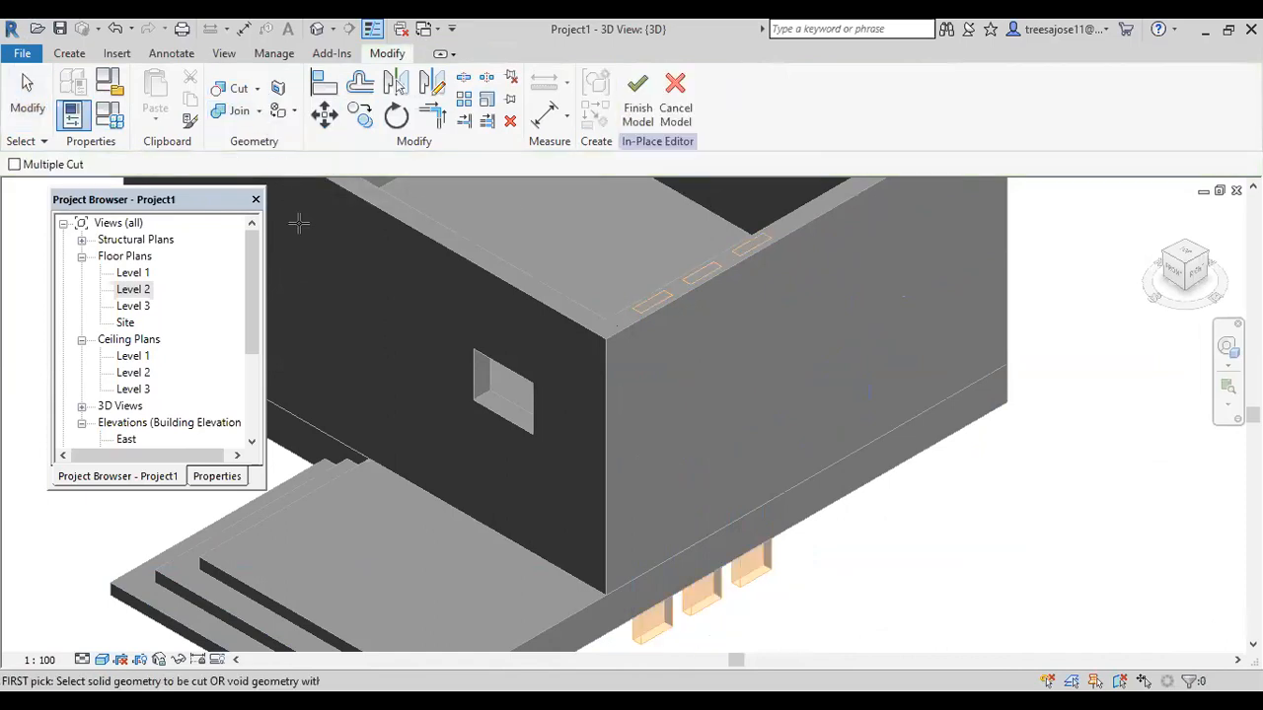
left_click(810, 219)
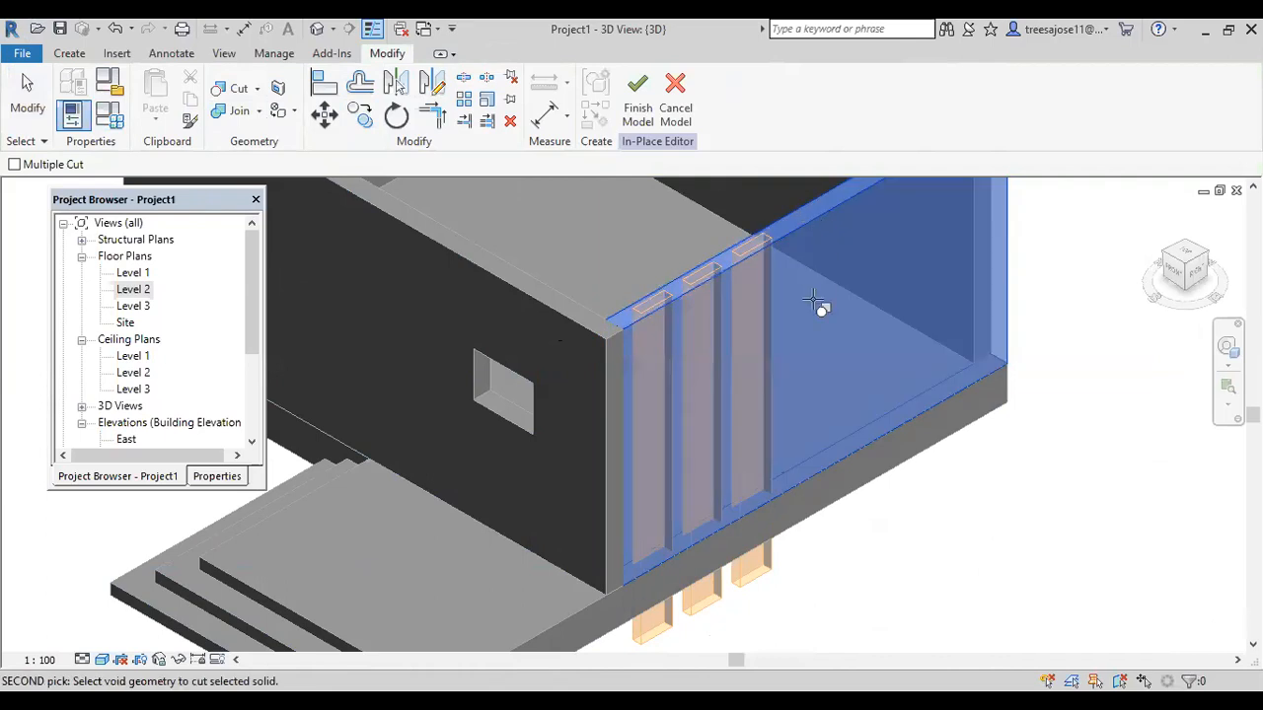
left_click(742, 589)
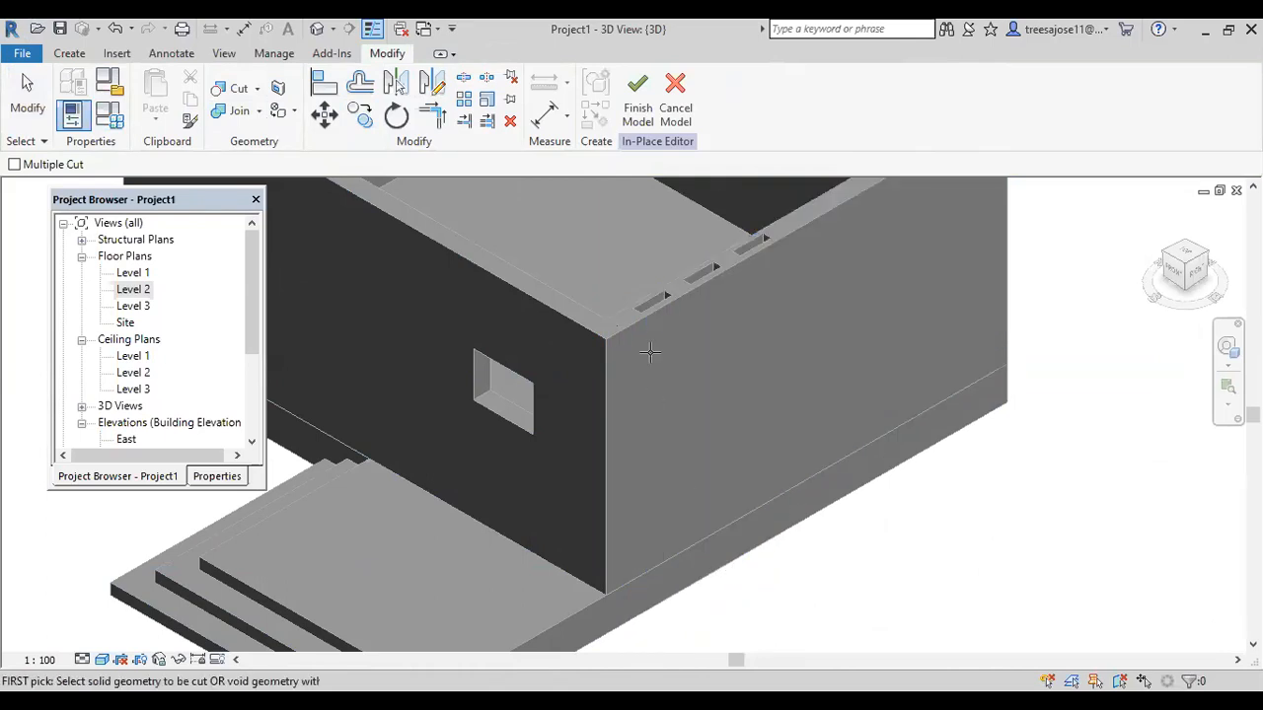
scroll(651, 351, "up", 4)
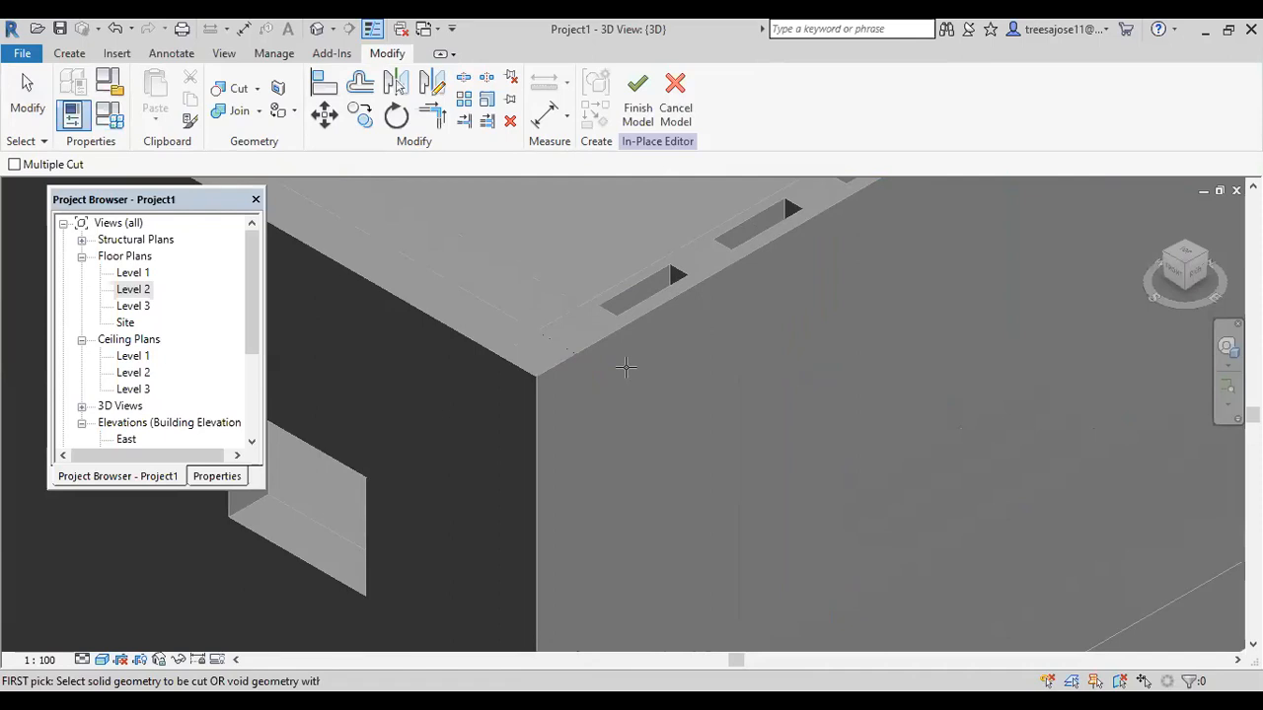
Finish the in-place model containing the void cuts in the side wall and bring the whole building into view.
left_click(637, 102)
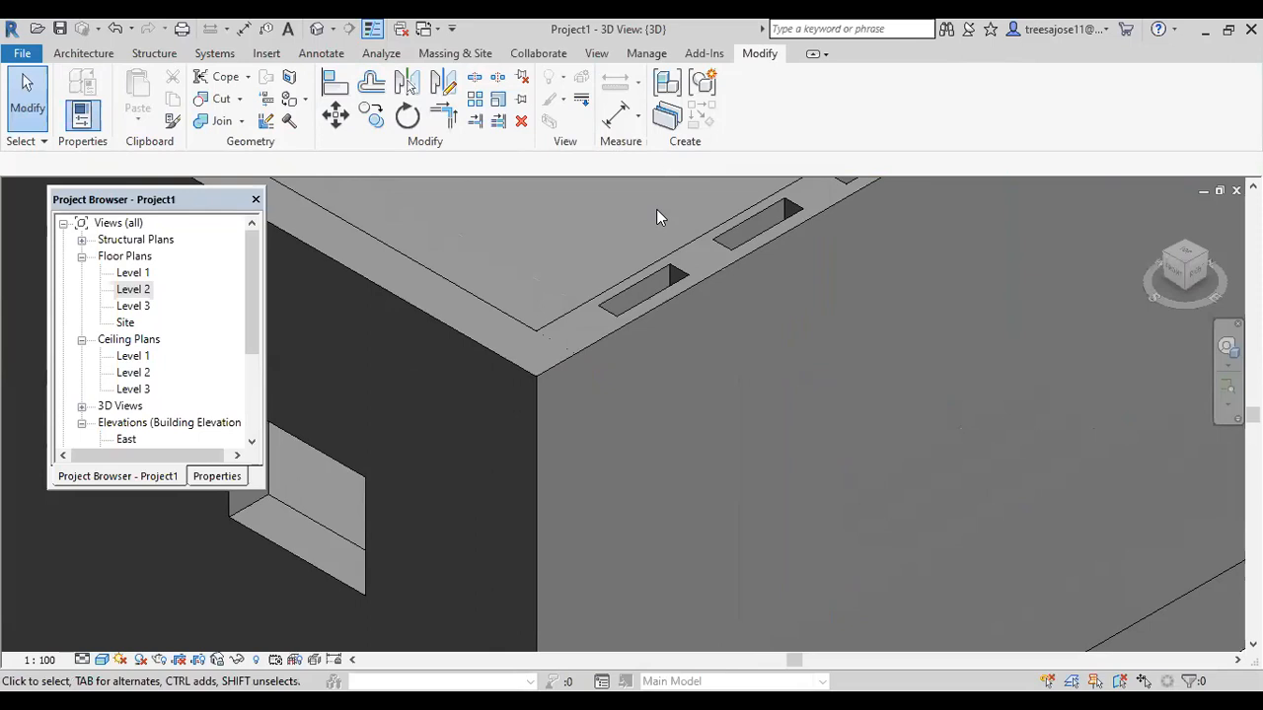
scroll(651, 237, "down", 5)
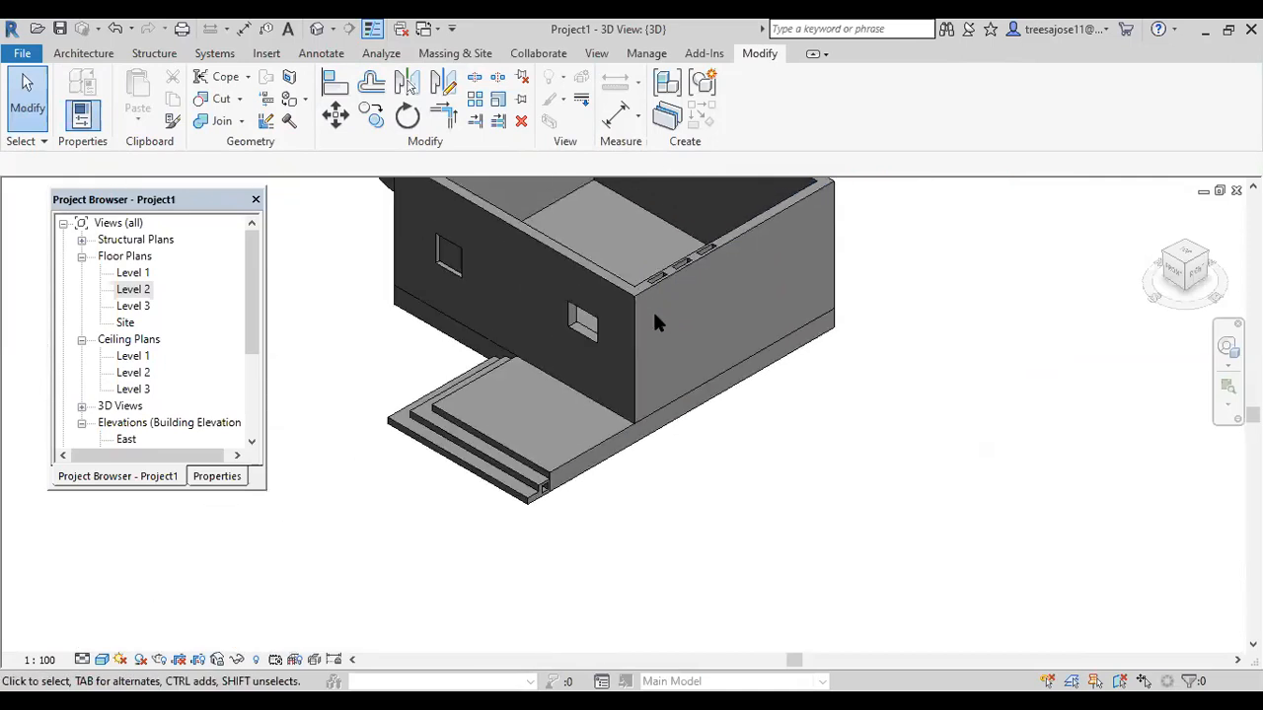
scroll(530, 352, "down", 1)
middle_click_drag(418, 282, 567, 506)
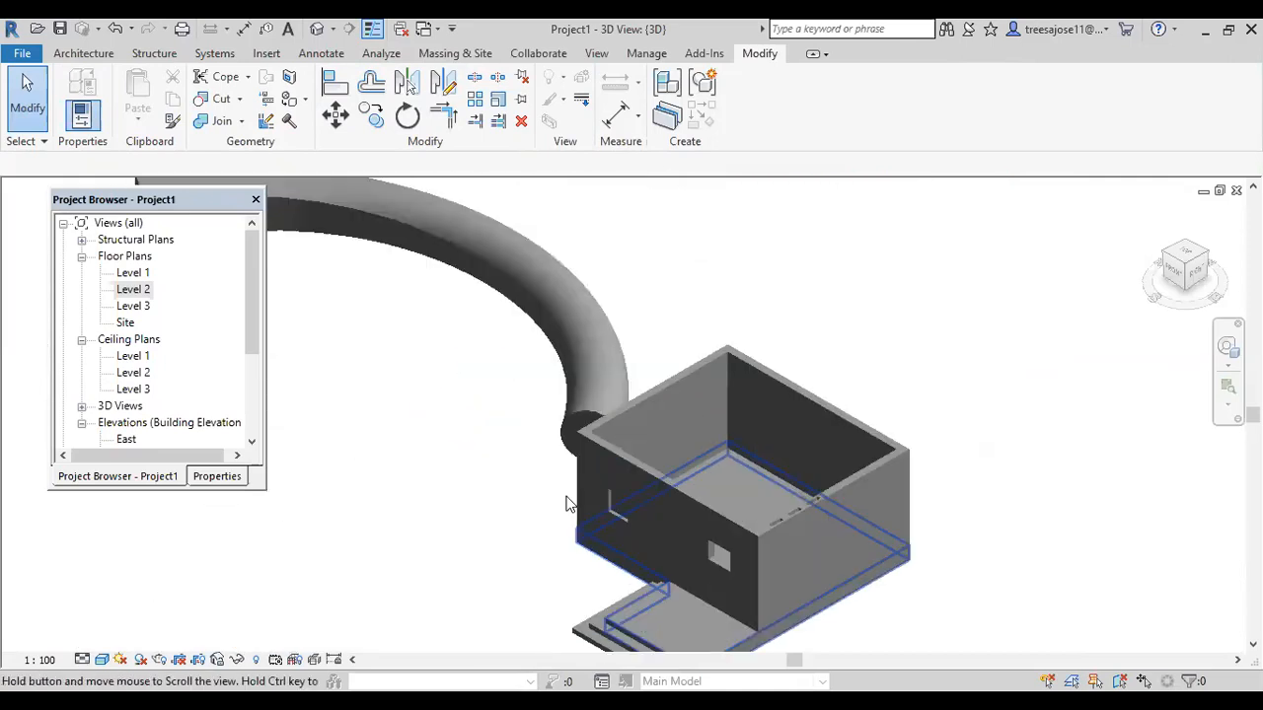
scroll(523, 333, "down", 1)
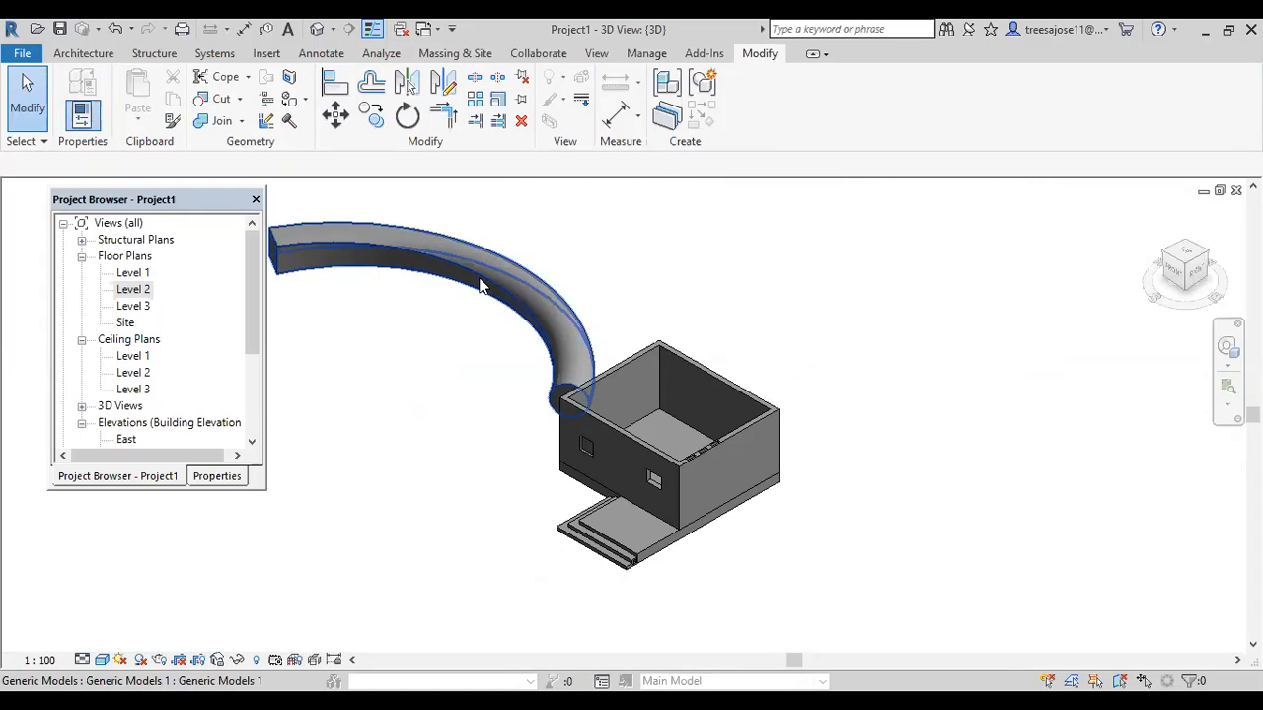
Start placing a component, dismiss the save reminder, and load the M_Bed-Box.rfa family from the Furniture library's Beds folder.
left_click(82, 53)
left_click(217, 115)
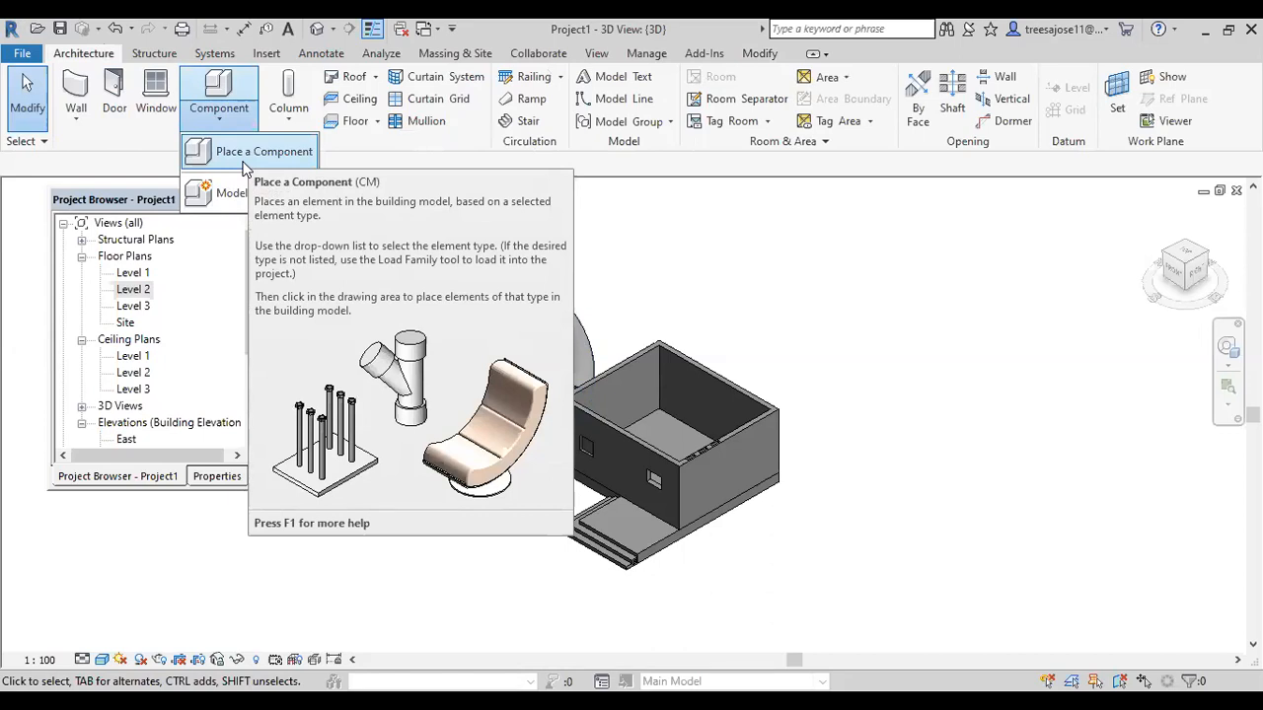
left_click(245, 158)
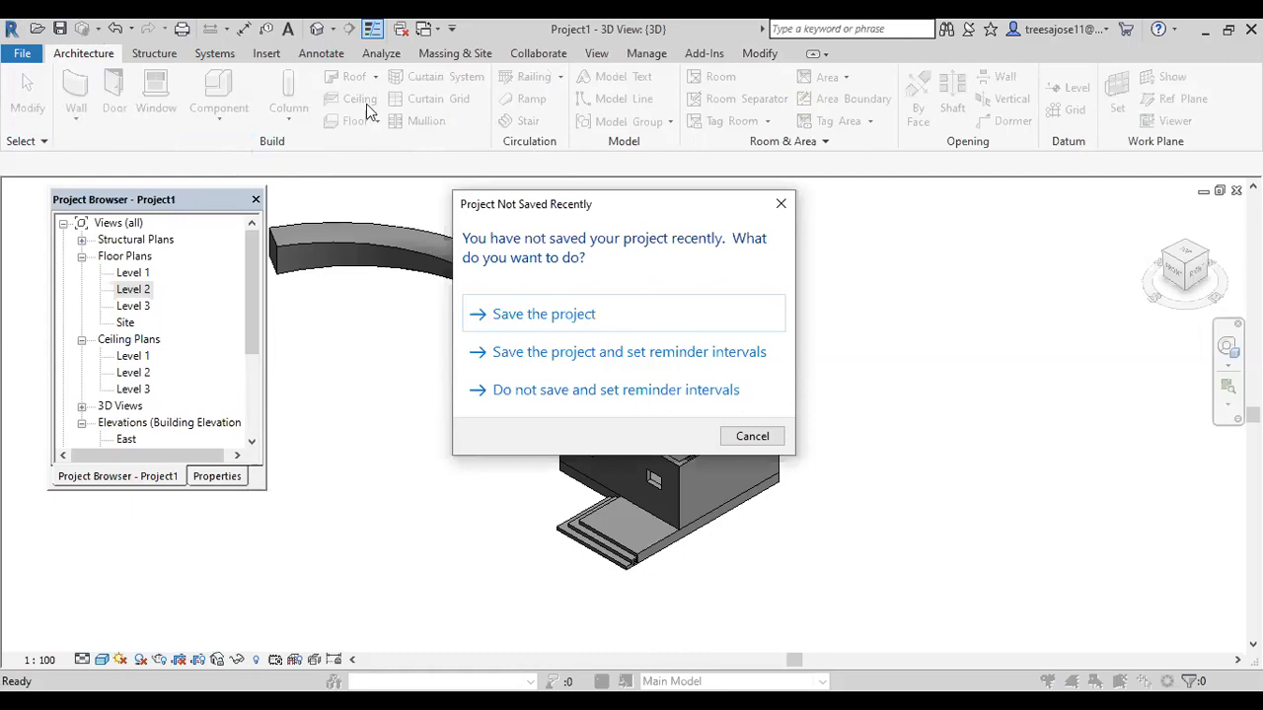
left_click(781, 203)
key("c")
key("m")
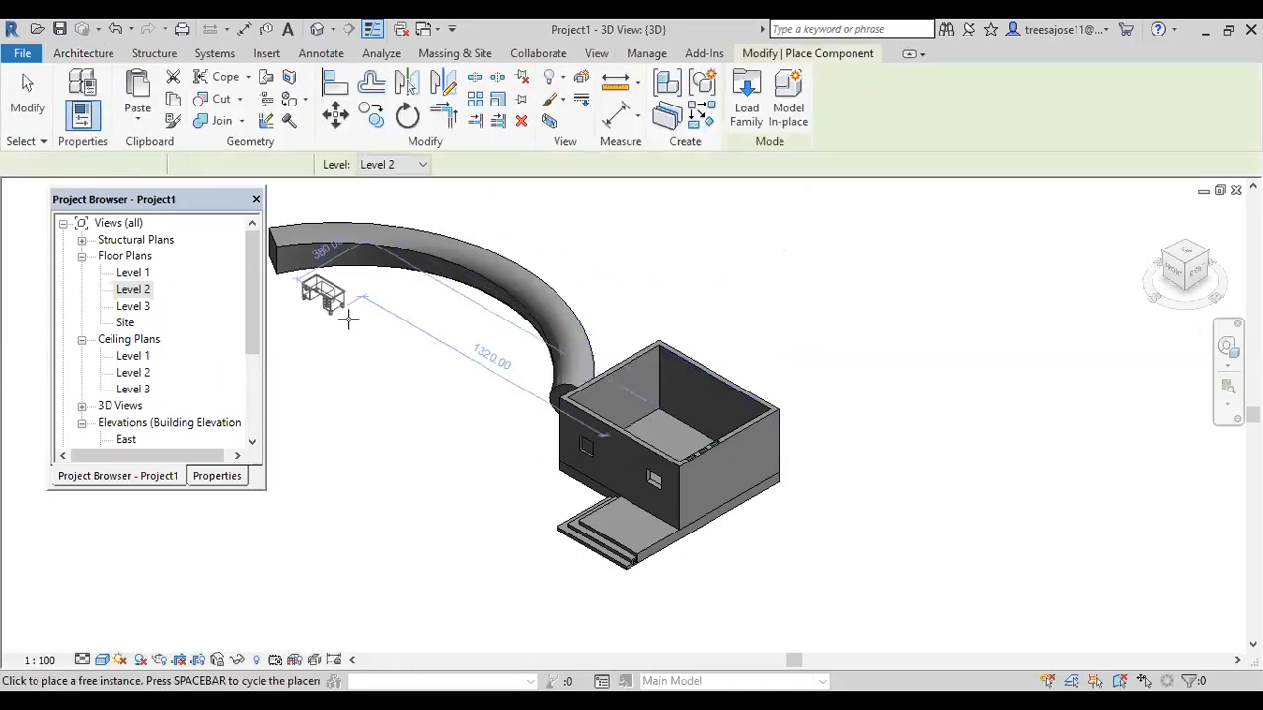
left_click(748, 111)
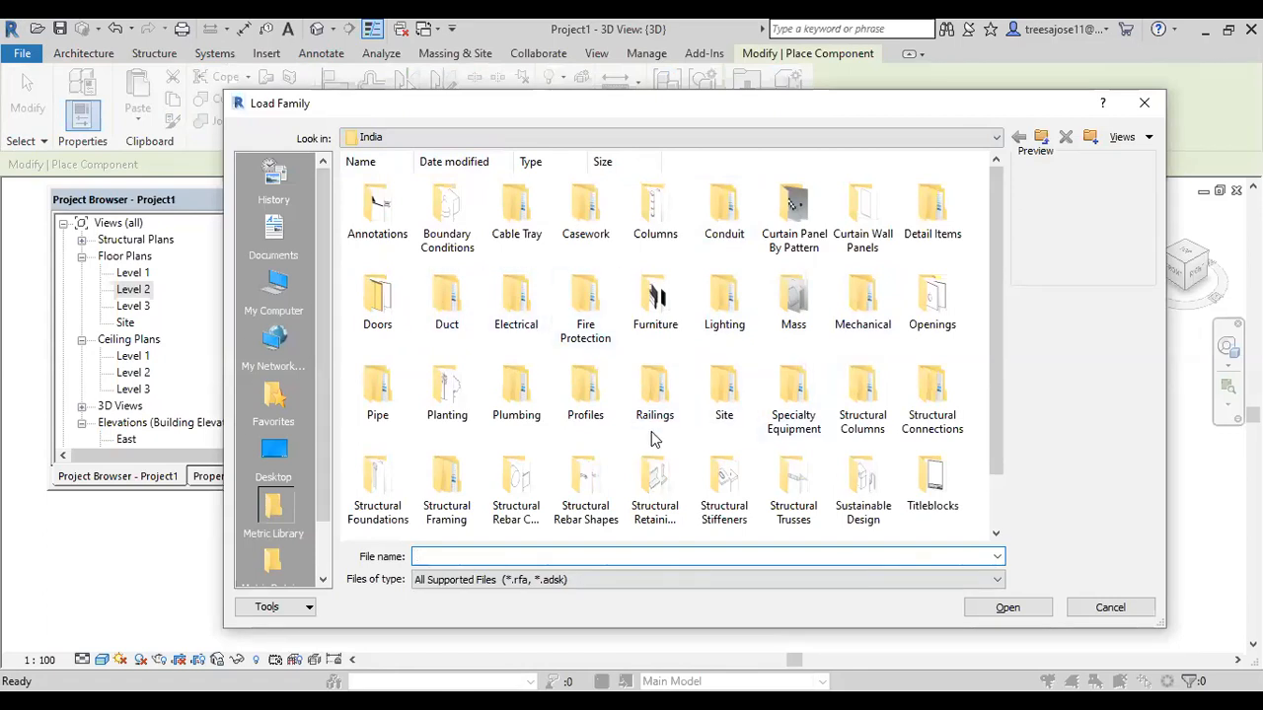
left_click(450, 408)
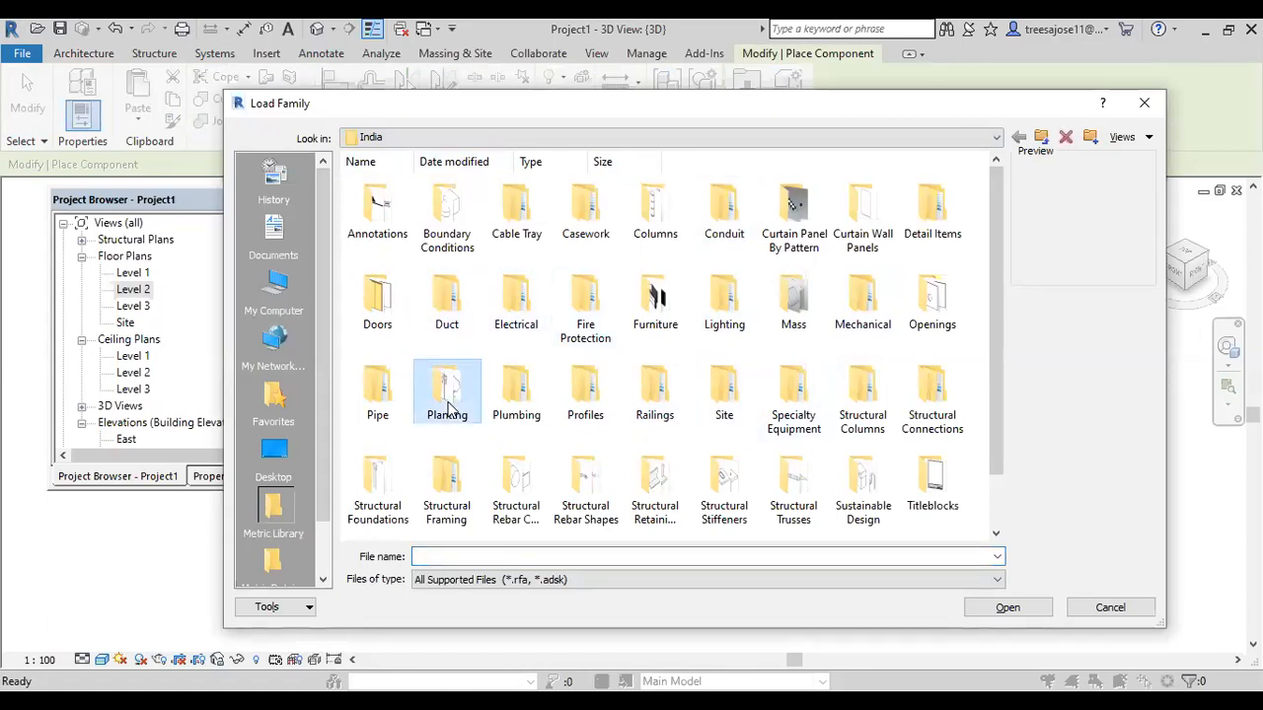
key("f")
double_click(659, 304)
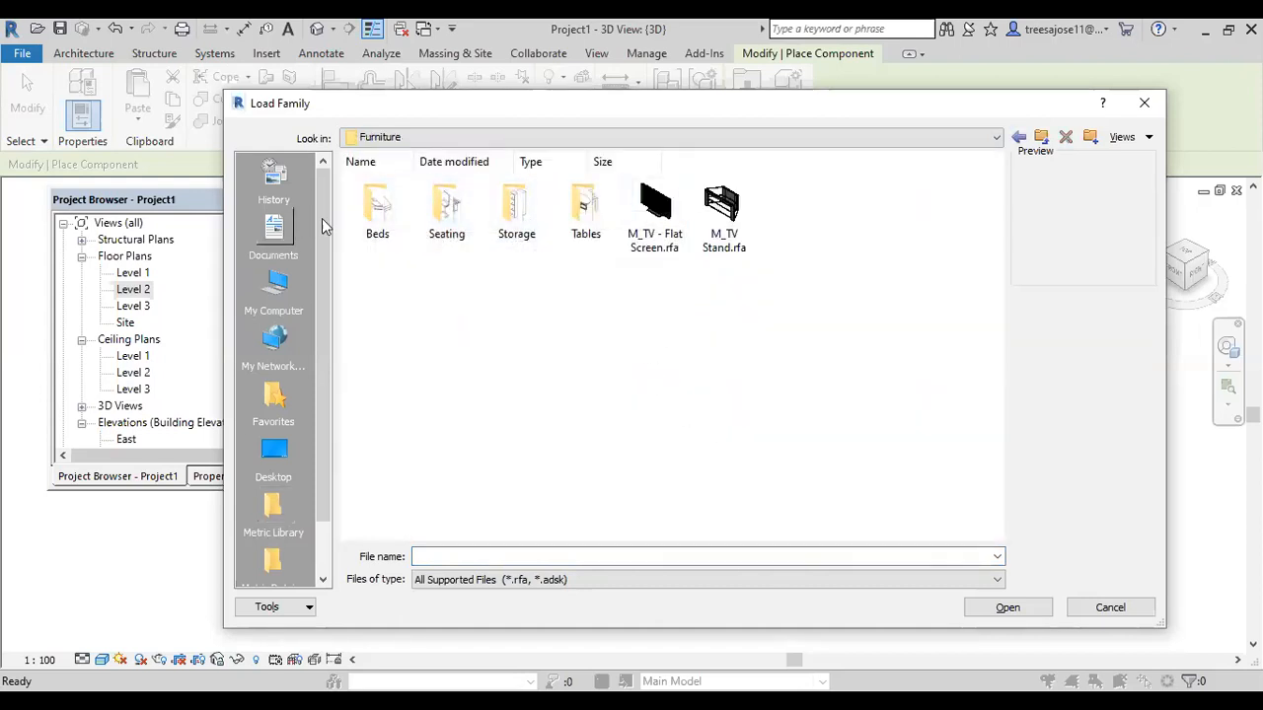
double_click(370, 210)
left_click(375, 207)
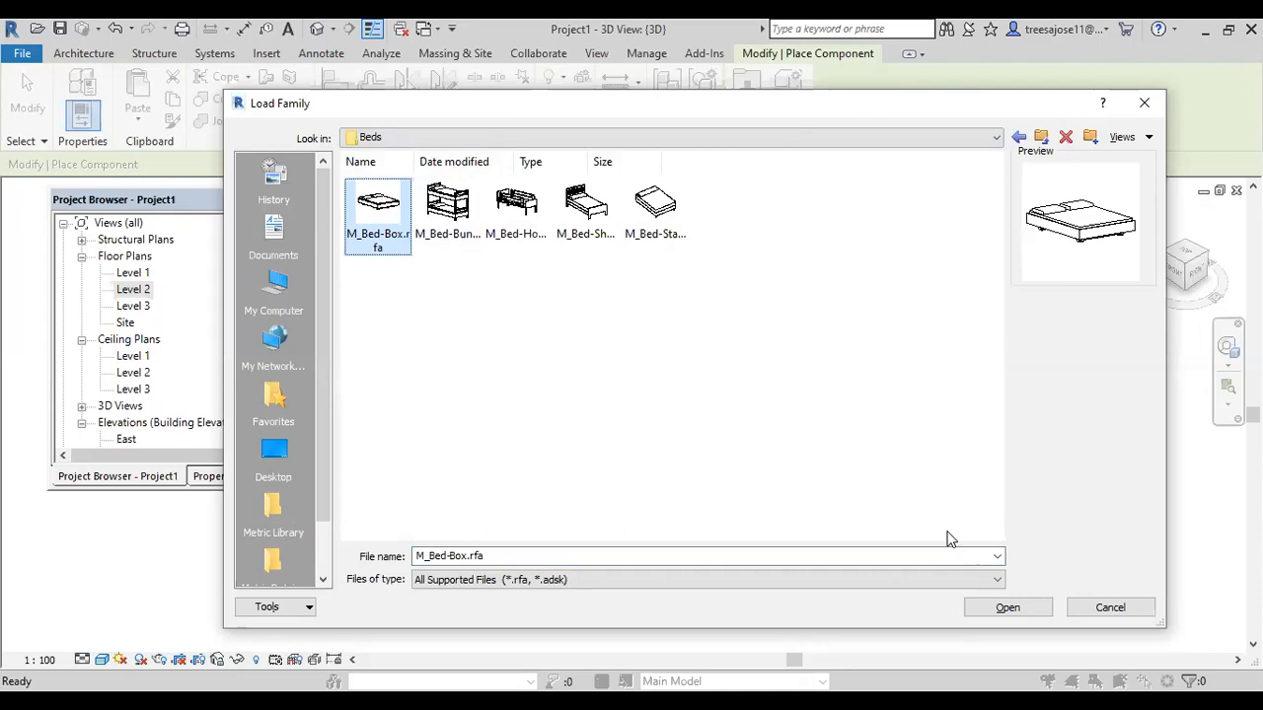
left_click(1006, 609)
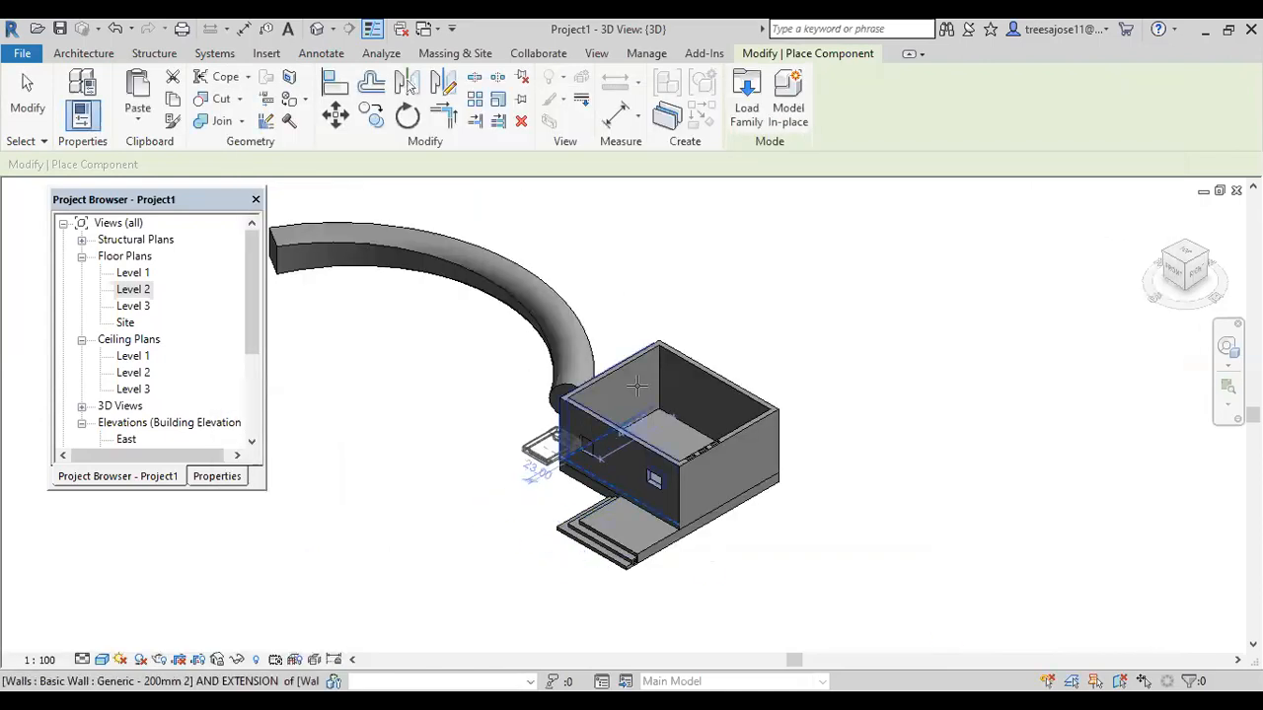
Place the double M_Bed-Box on the Level 2 floor plan inside the room, about 60 from the upper wall and 410 from the right wall.
scroll(623, 416, "up", 1)
scroll(623, 416, "up", 2)
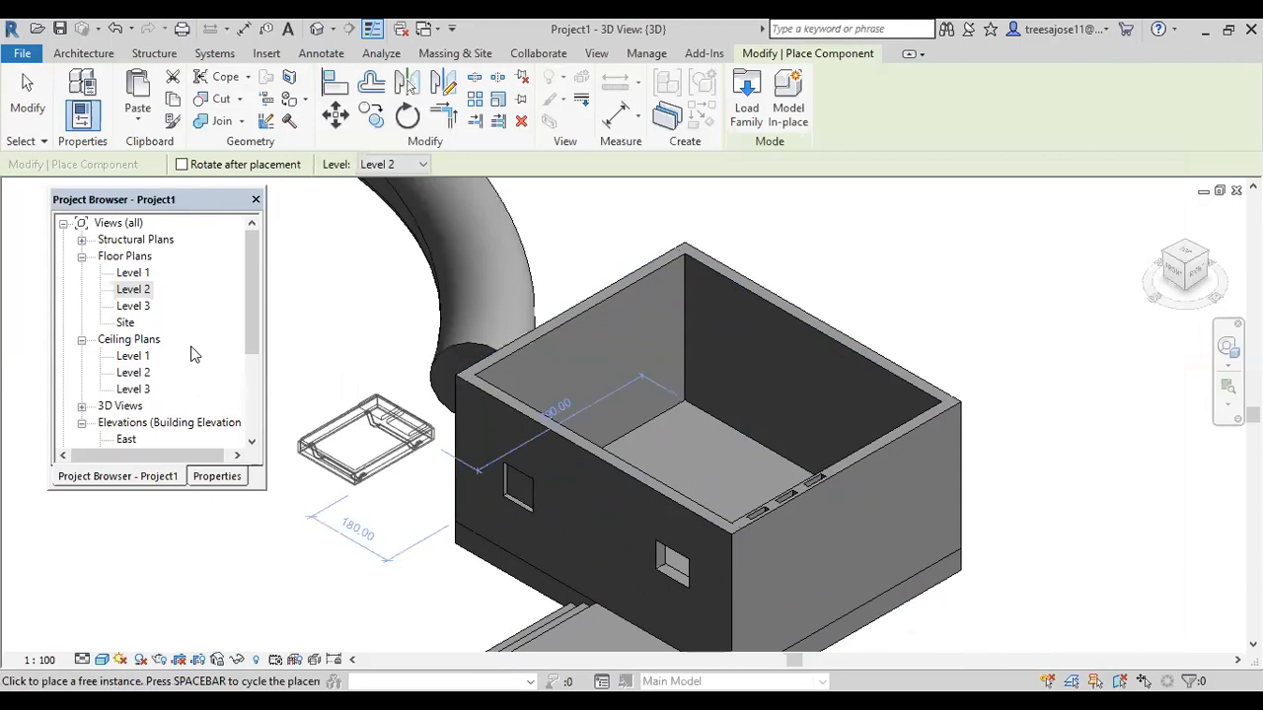
double_click(132, 292)
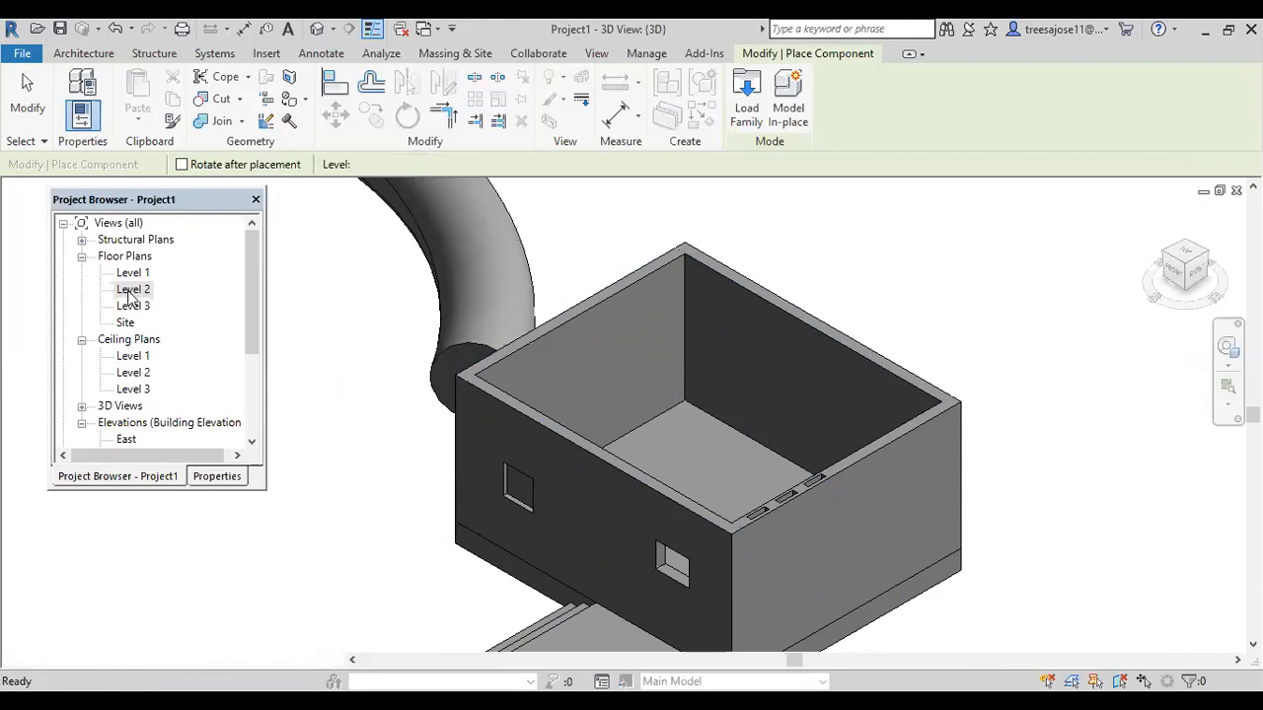
scroll(637, 365, "up", 2)
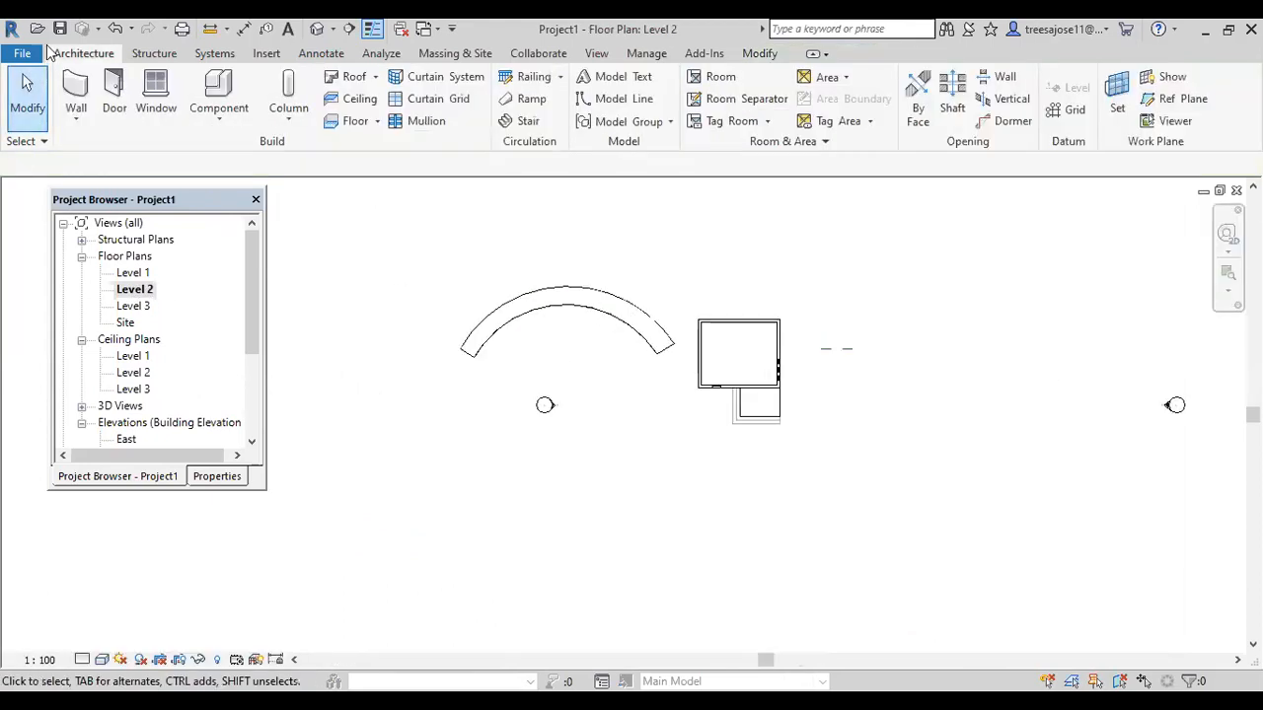
left_click(224, 120)
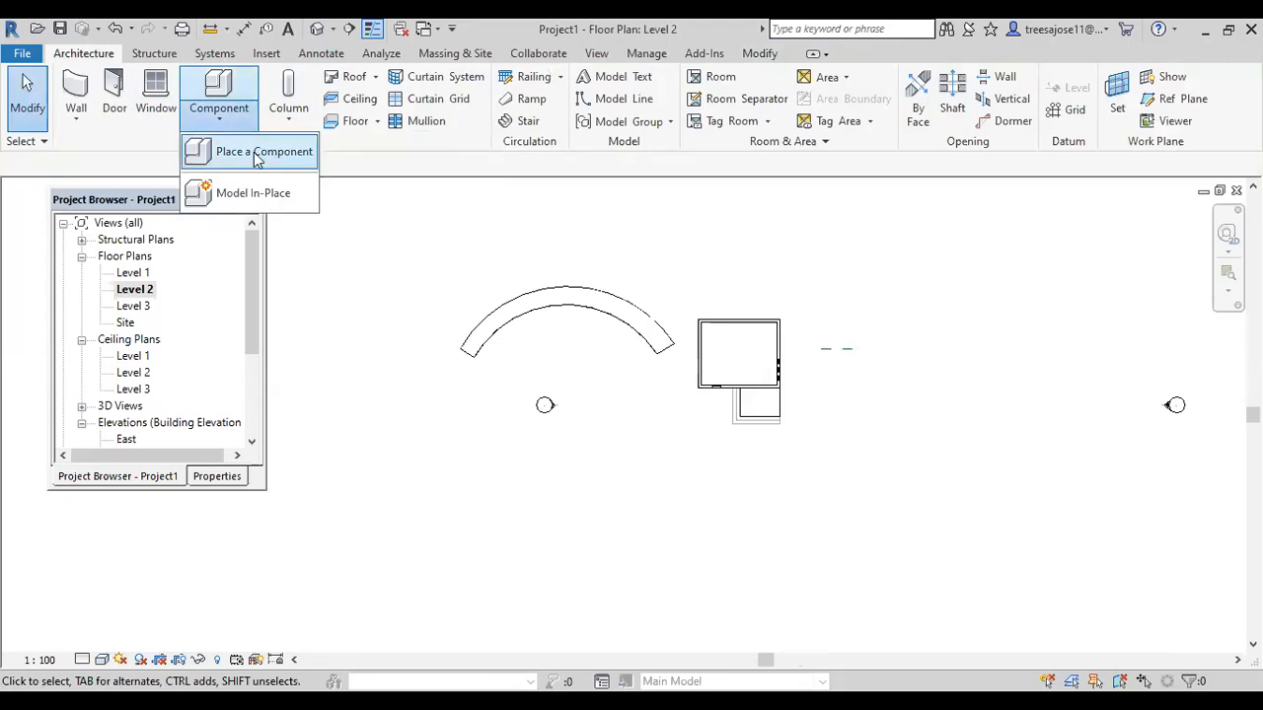
left_click(258, 153)
scroll(720, 330, "up", 4)
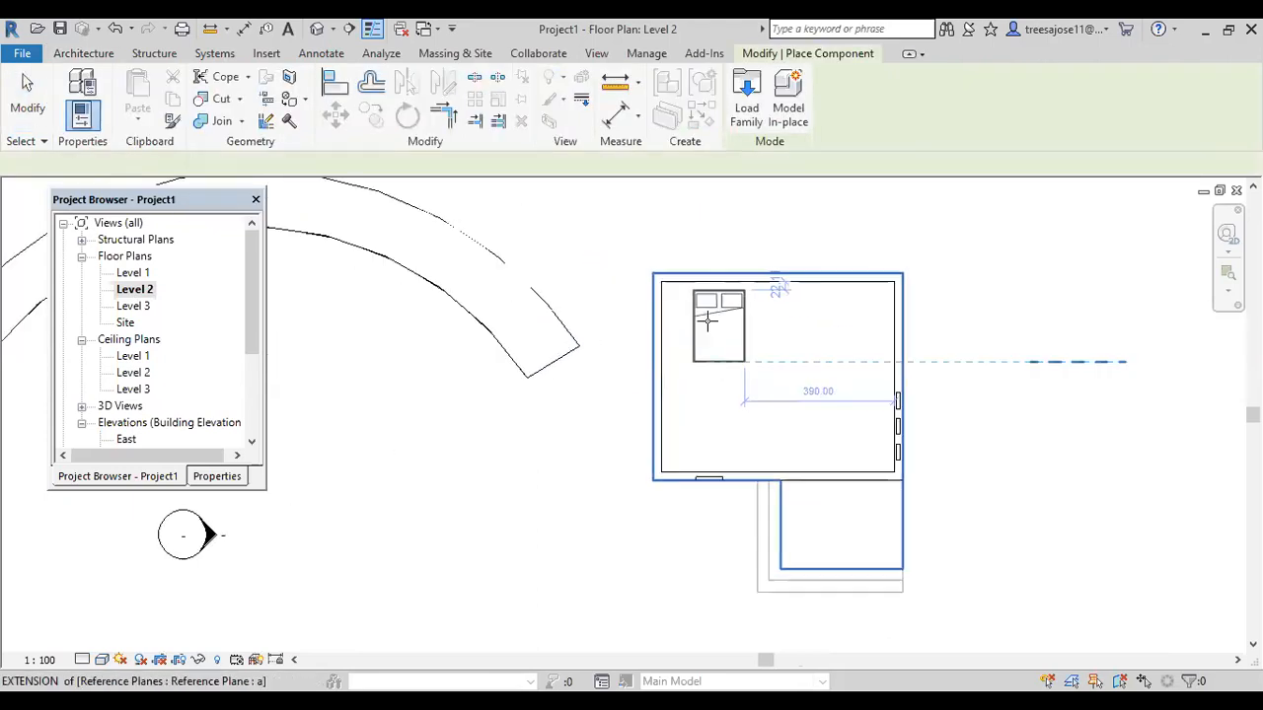
left_click(699, 333)
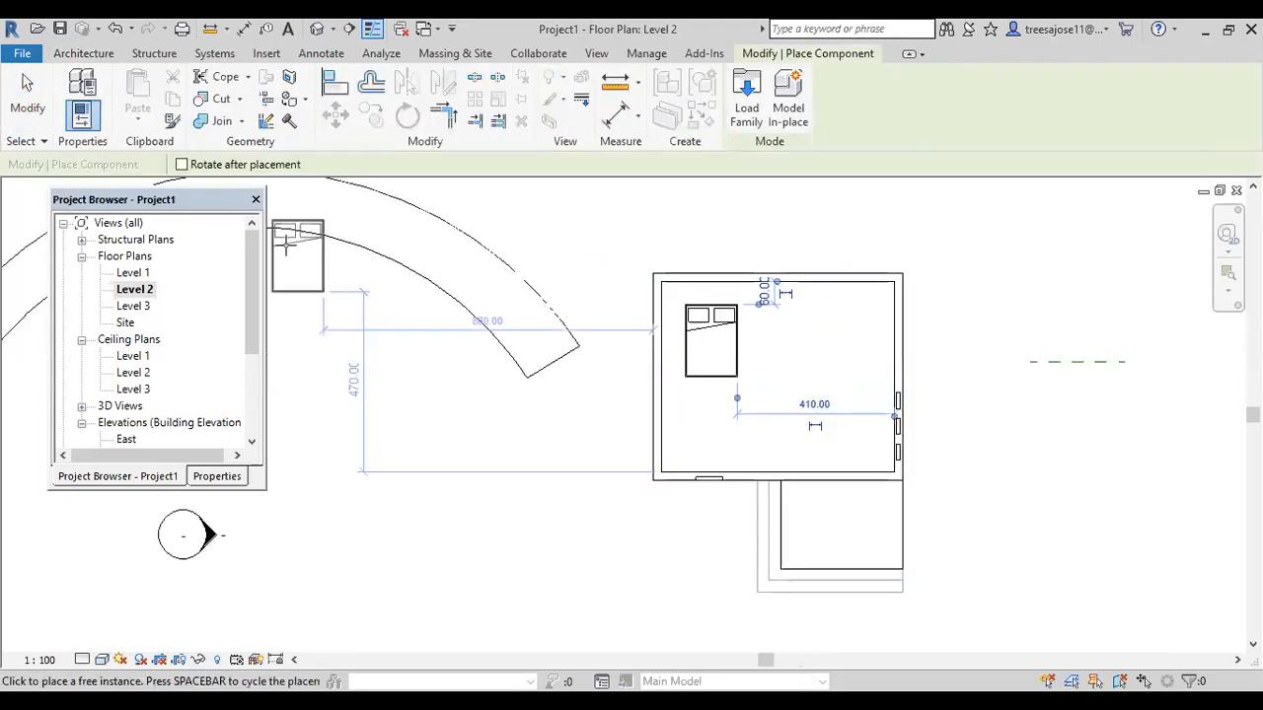
left_click(22, 95)
Examine the placed bed's type properties, including its length and width, without changing them.
left_click(721, 383)
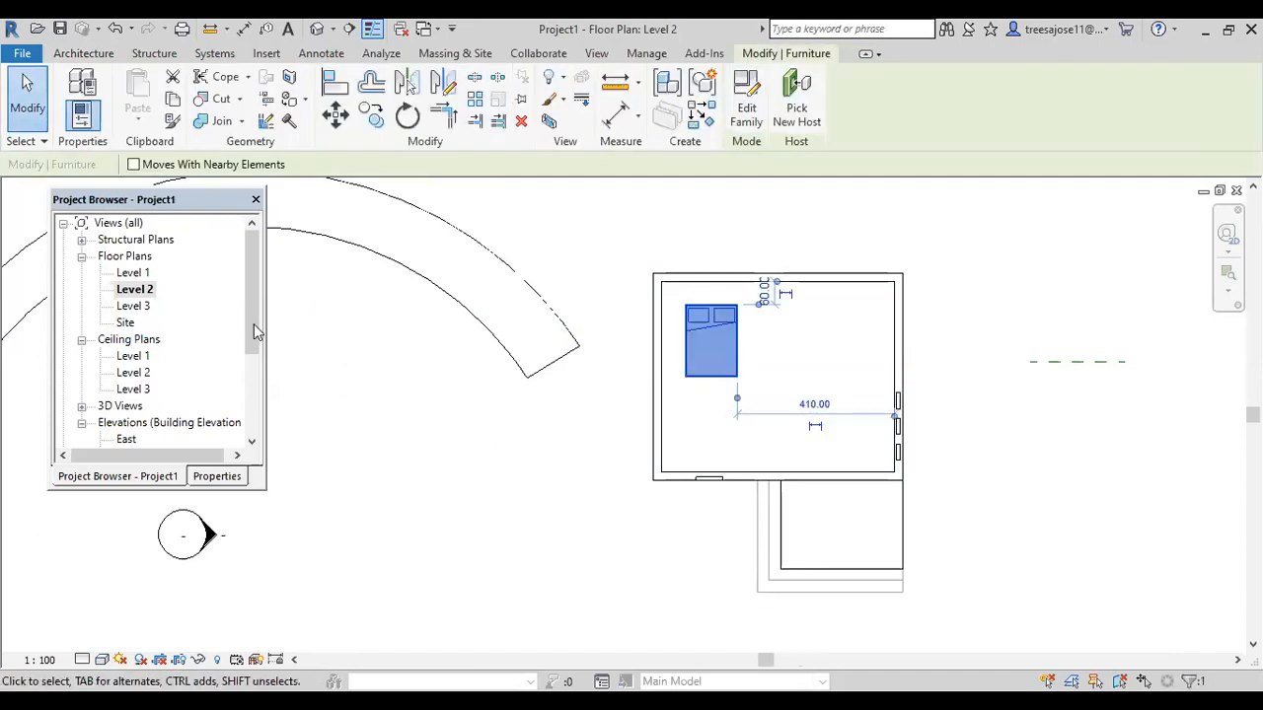
left_click(209, 476)
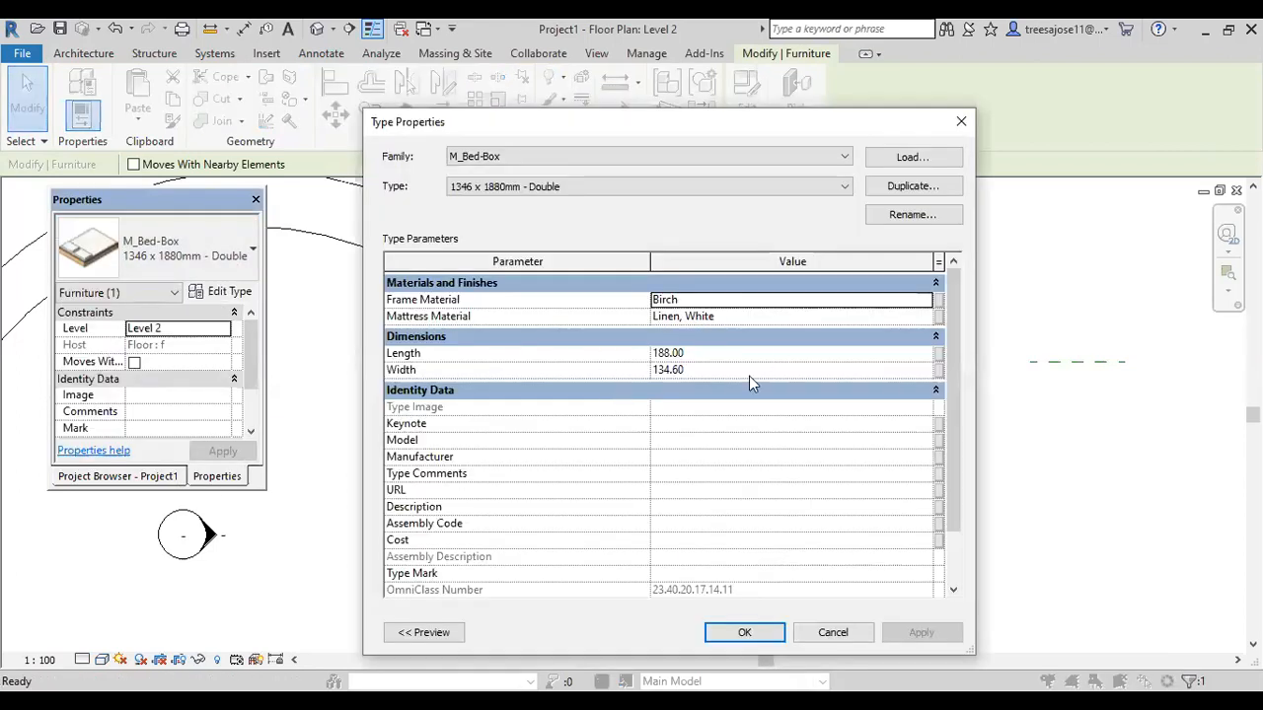
left_click(718, 358)
left_click(719, 367)
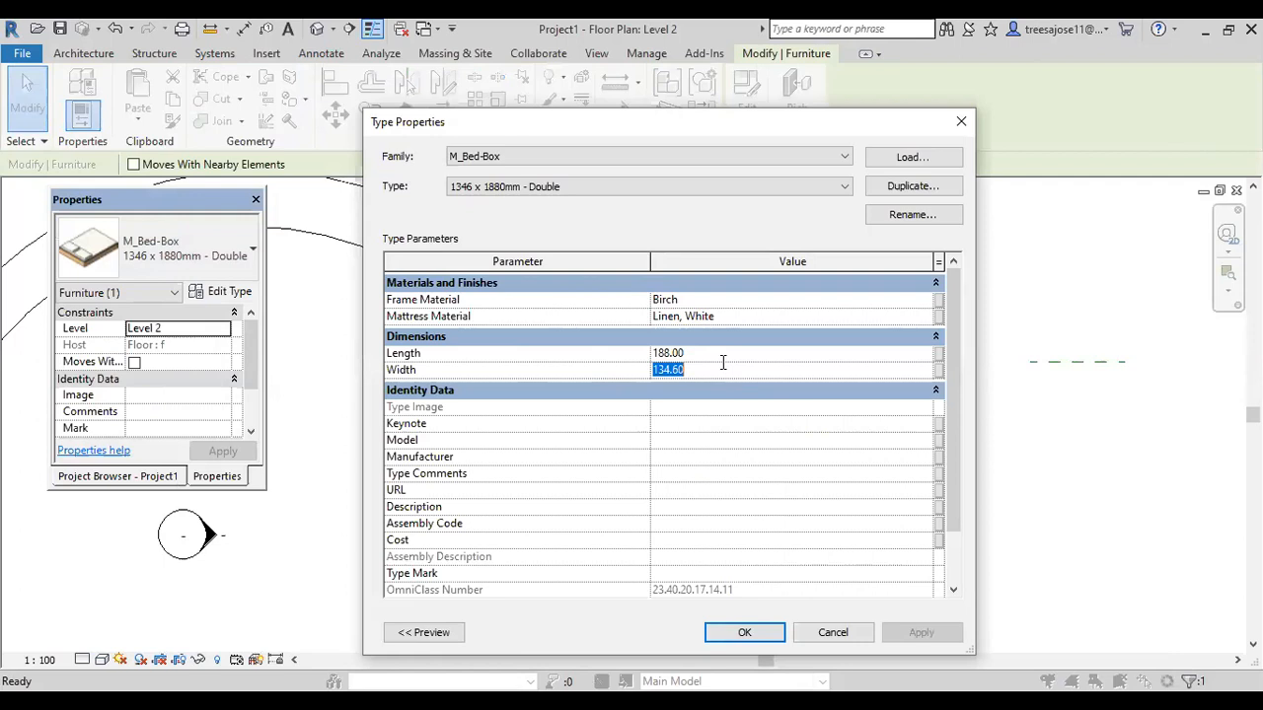
left_click(963, 124)
left_click(84, 53)
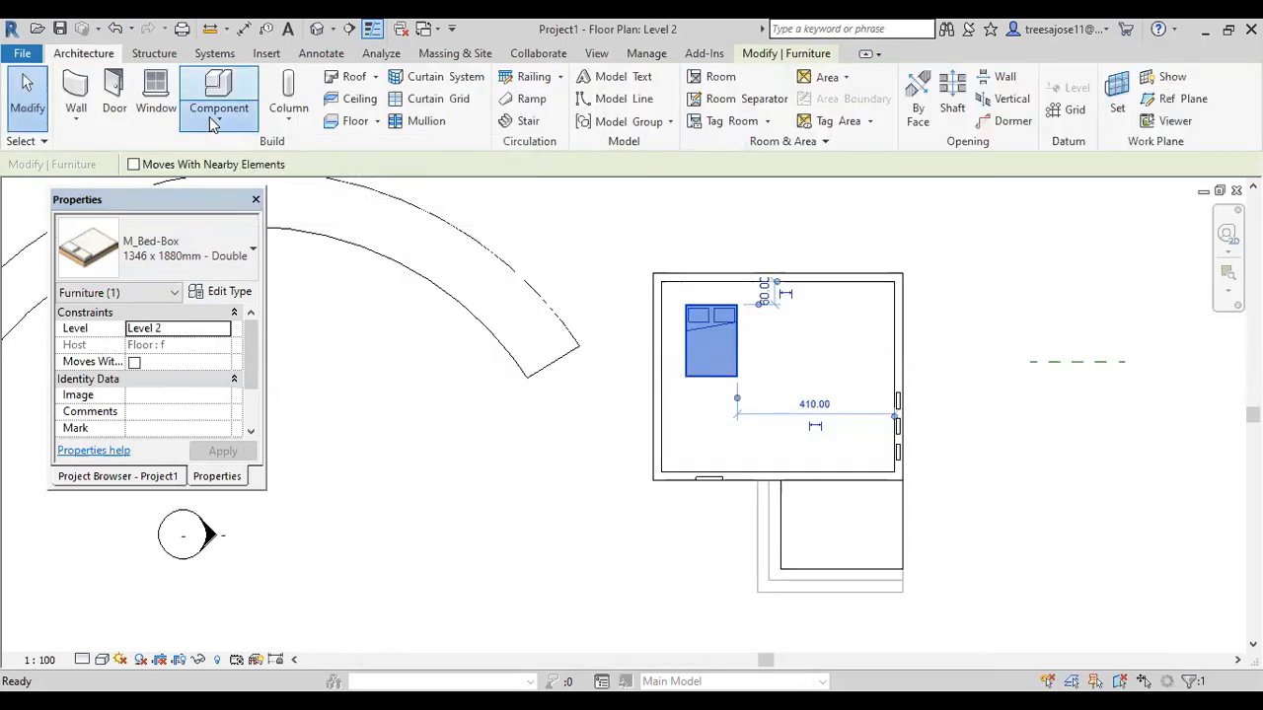
left_click(212, 122)
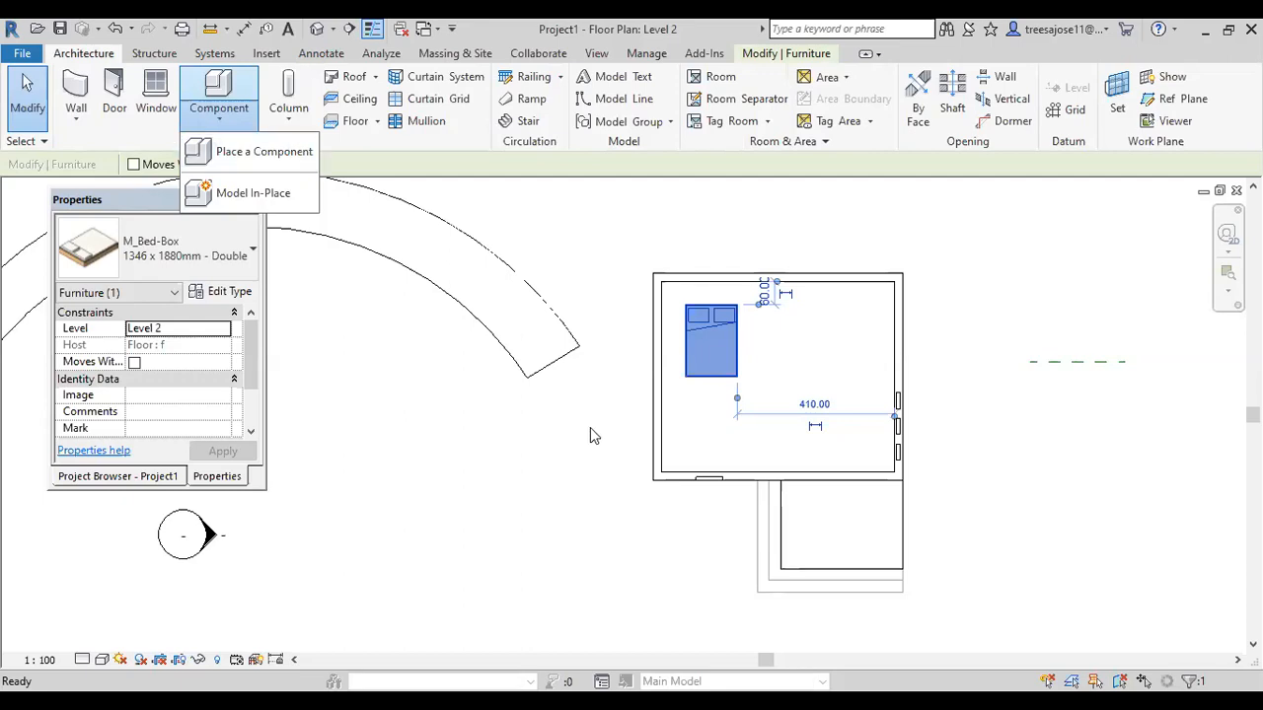
left_click(455, 484)
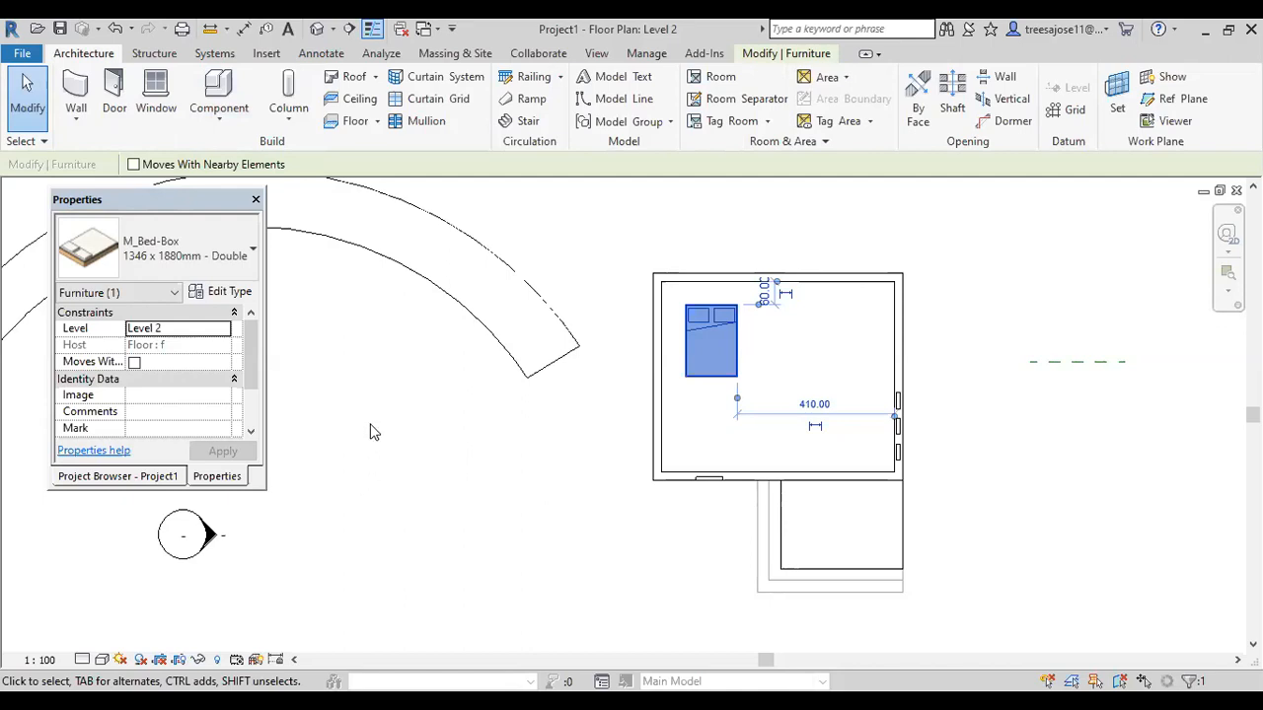
Delete the curved swept blend beside the building from the Level 2 floor plan.
left_click(586, 252)
scroll(624, 272, "down", 4)
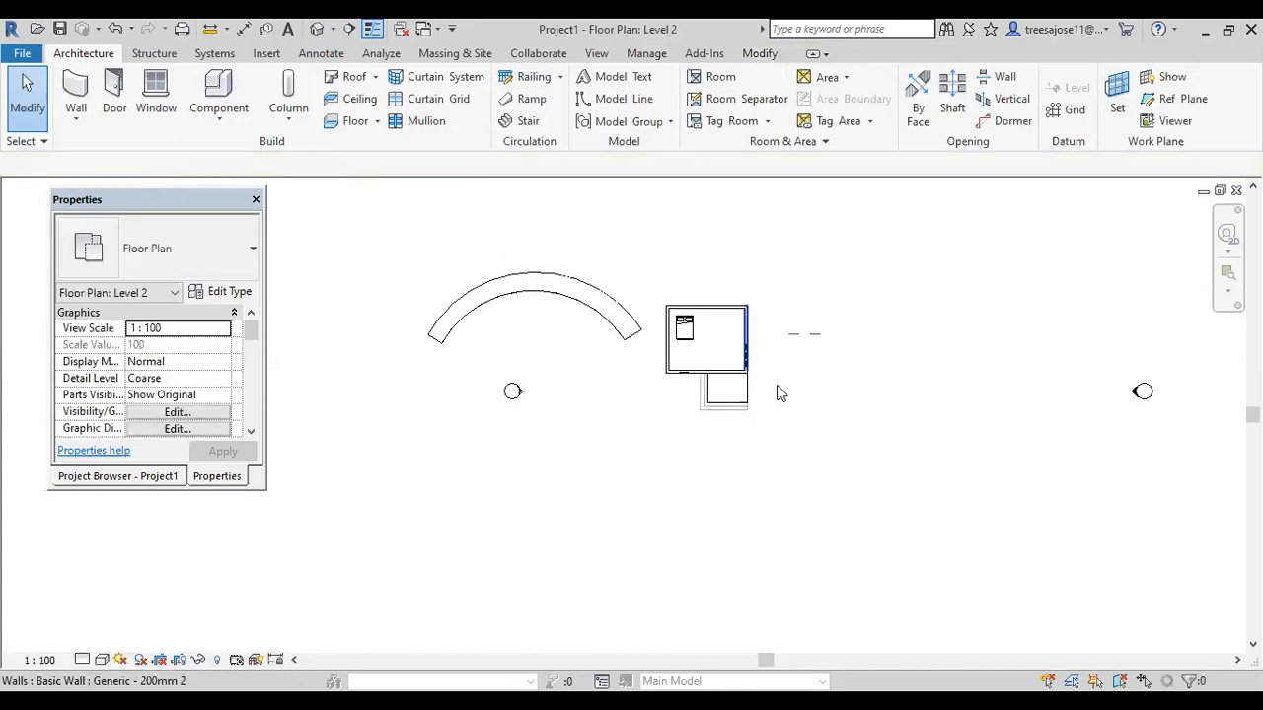
left_click(608, 328)
key("Delete")
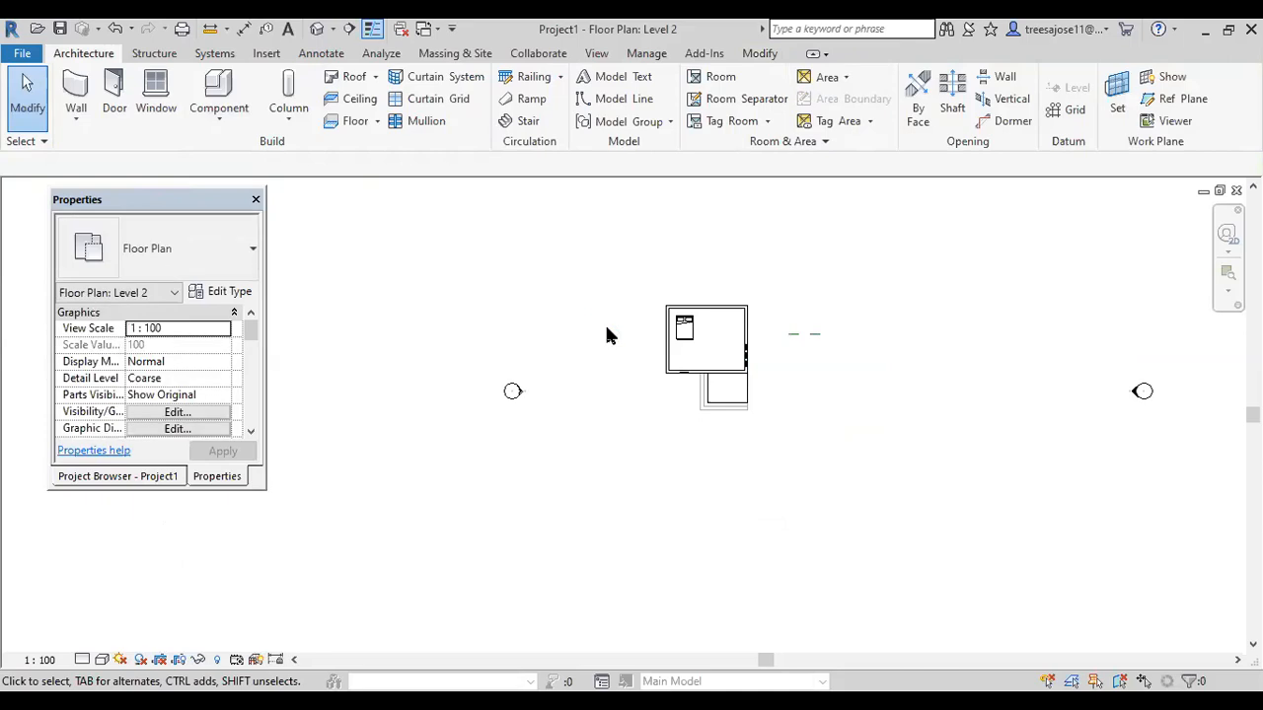
Start a railing by sketching its path, duplicate its type as 1100mm 2, and set the top rail height to 90.
scroll(749, 389, "up", 3)
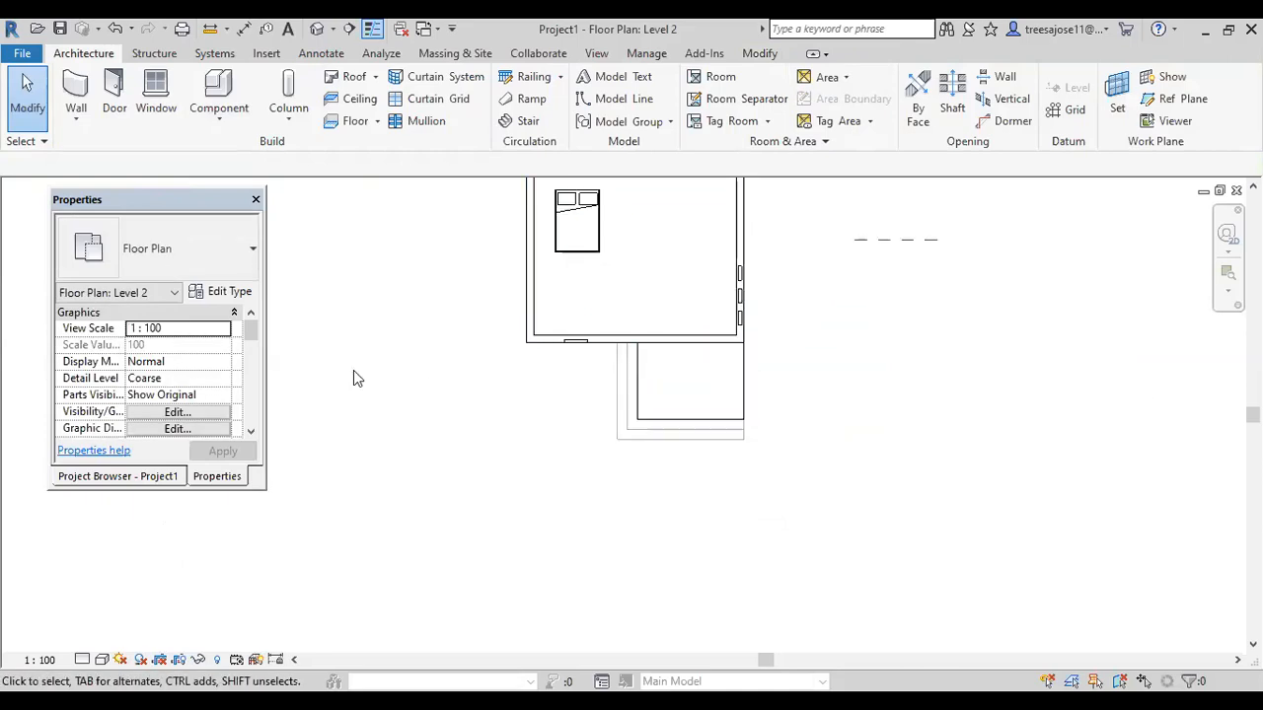
left_click(559, 79)
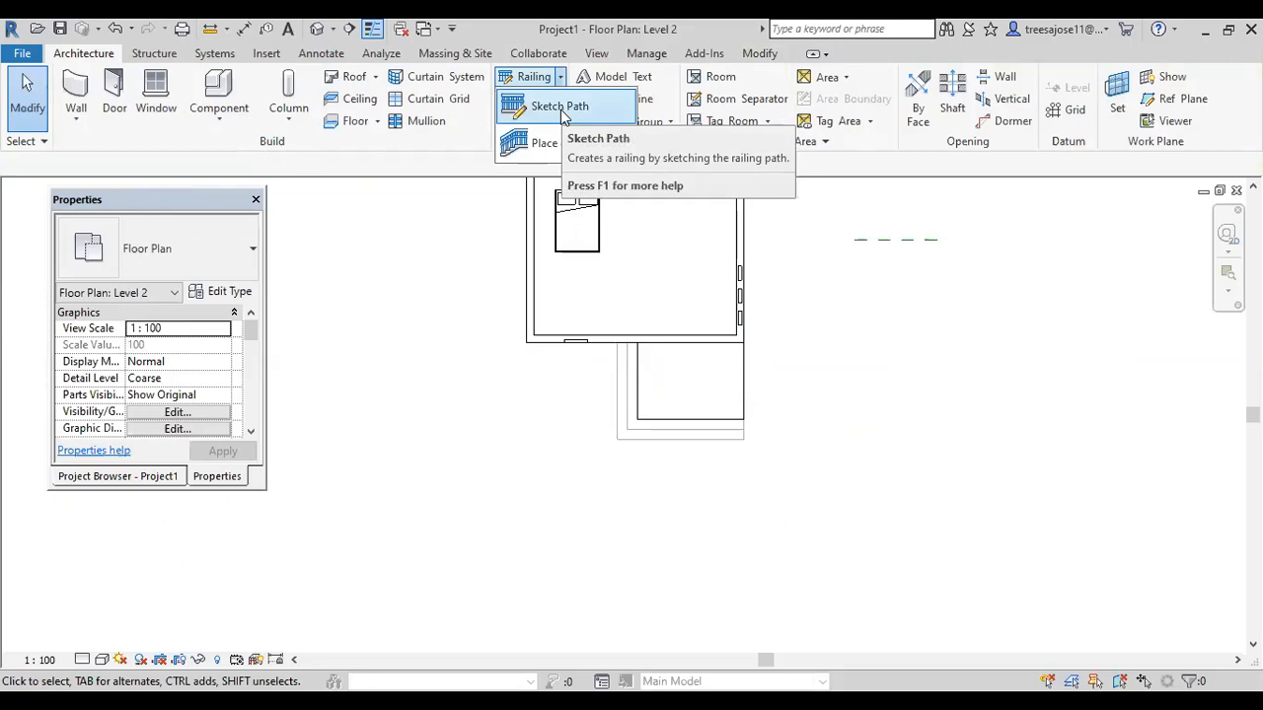
left_click(544, 107)
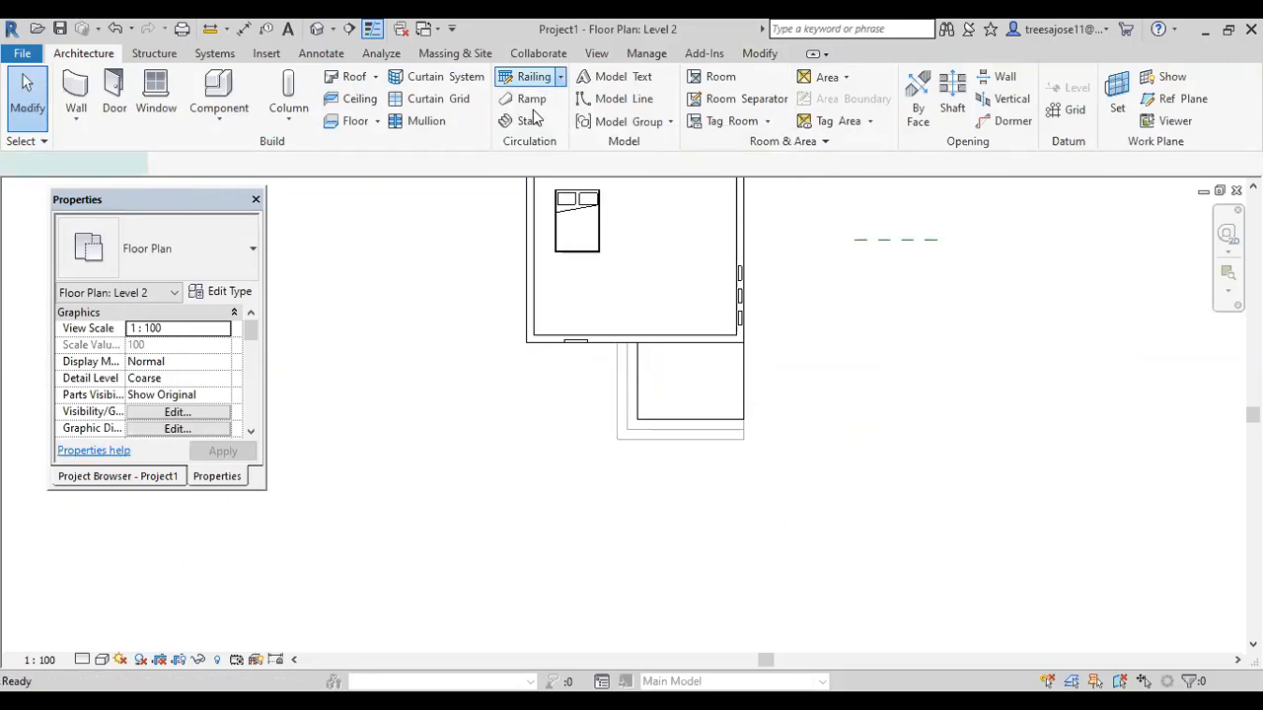
left_click(221, 292)
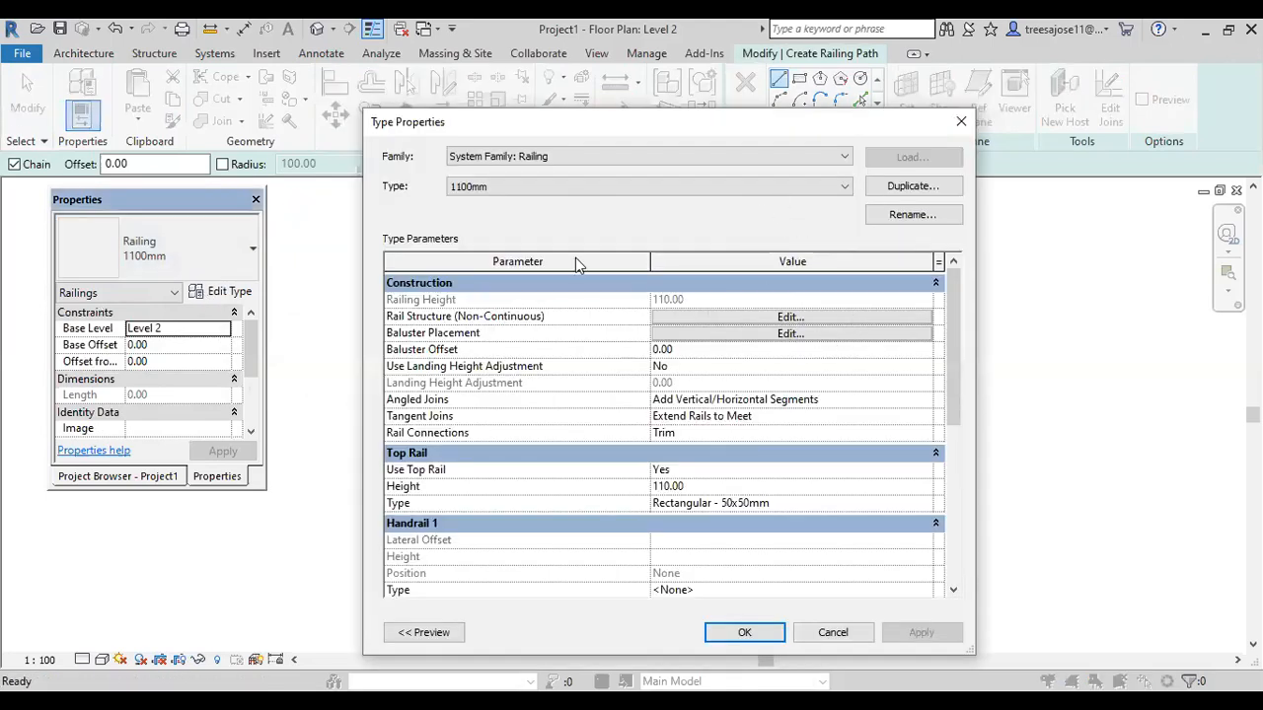
left_click(912, 188)
left_click(641, 426)
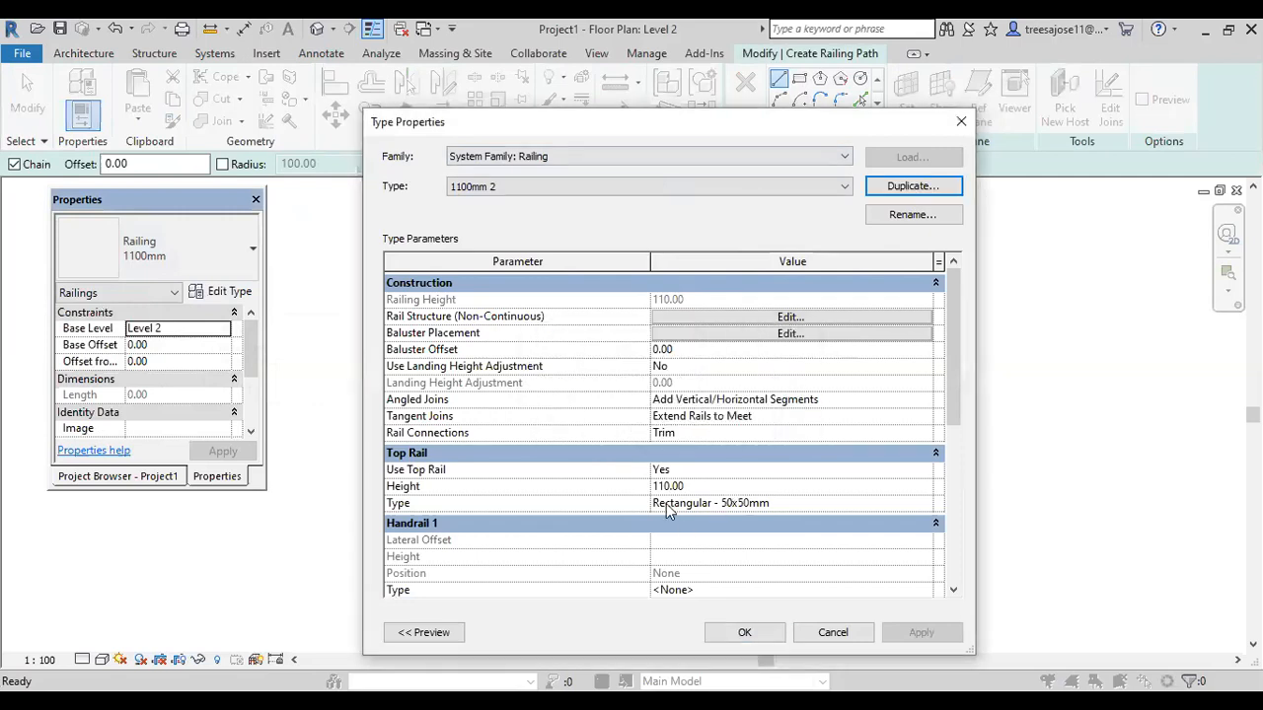
left_click(706, 488)
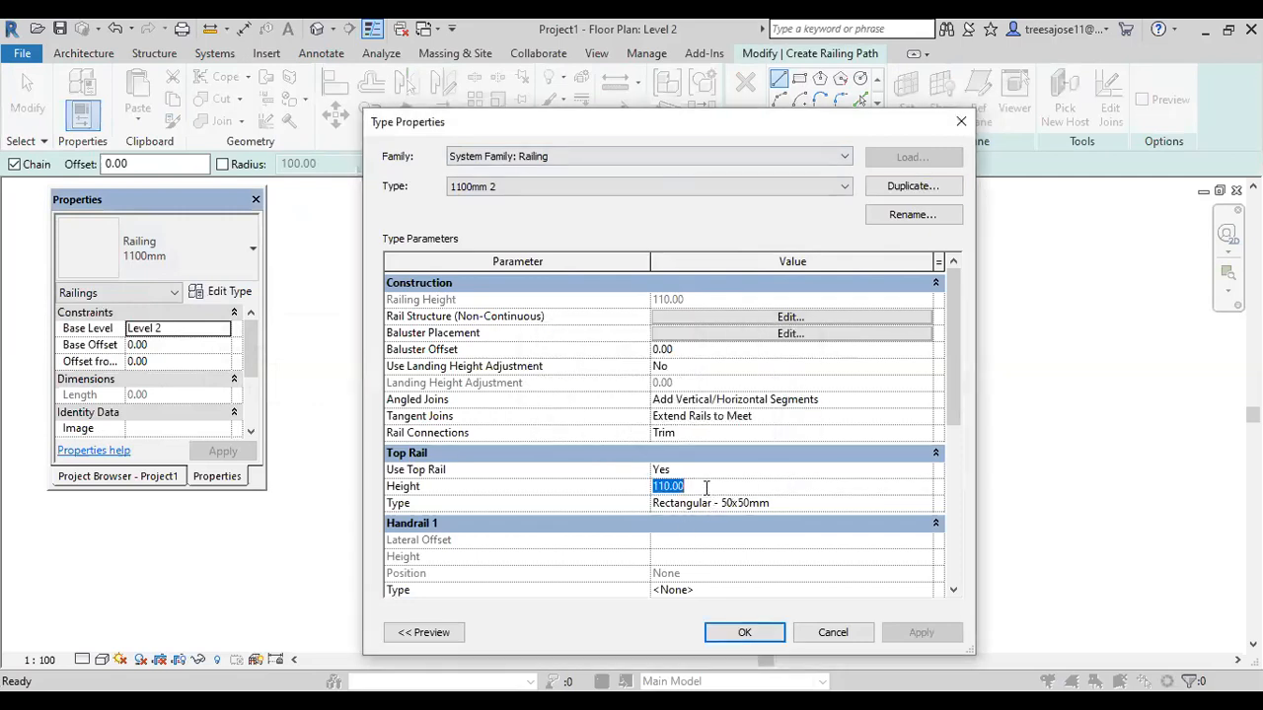
type("90")
Review the profile options of the Rectangular - 50x50mm top rail without changing them and apply the 1100mm 2 railing type.
left_click(815, 503)
left_click(925, 505)
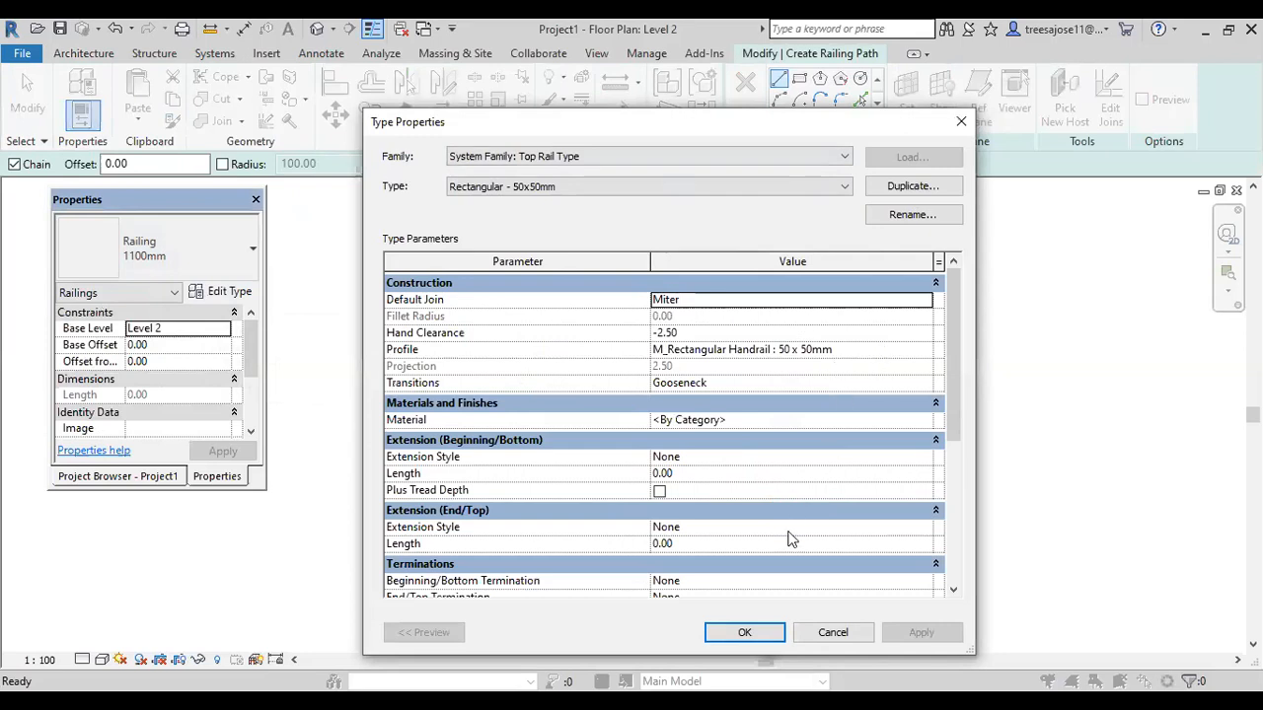
left_click(899, 349)
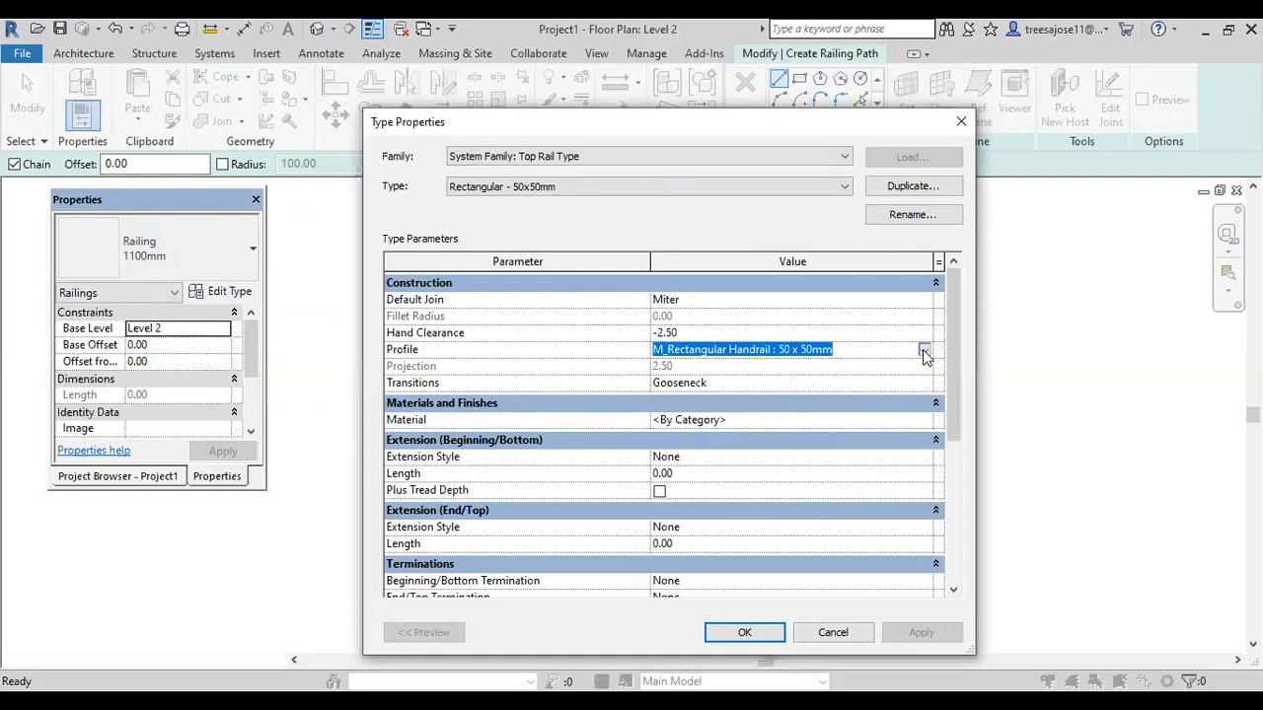
left_click(924, 351)
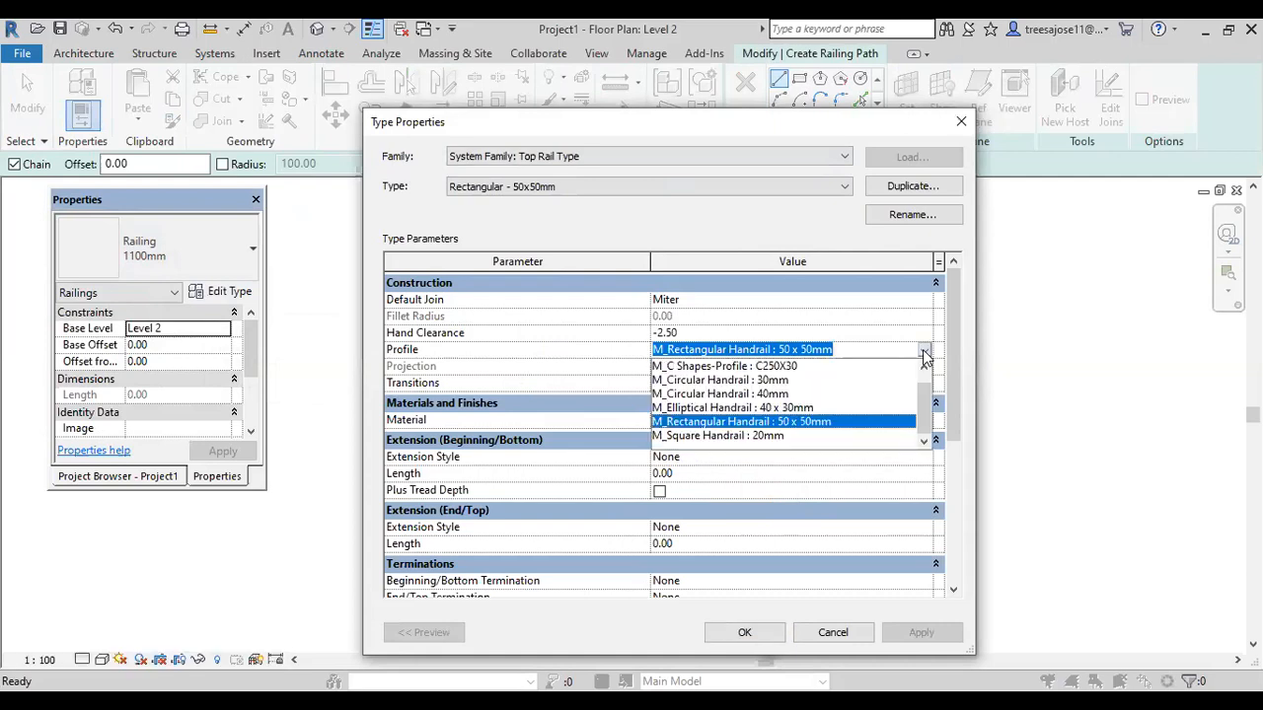
left_click(742, 640)
left_click(752, 636)
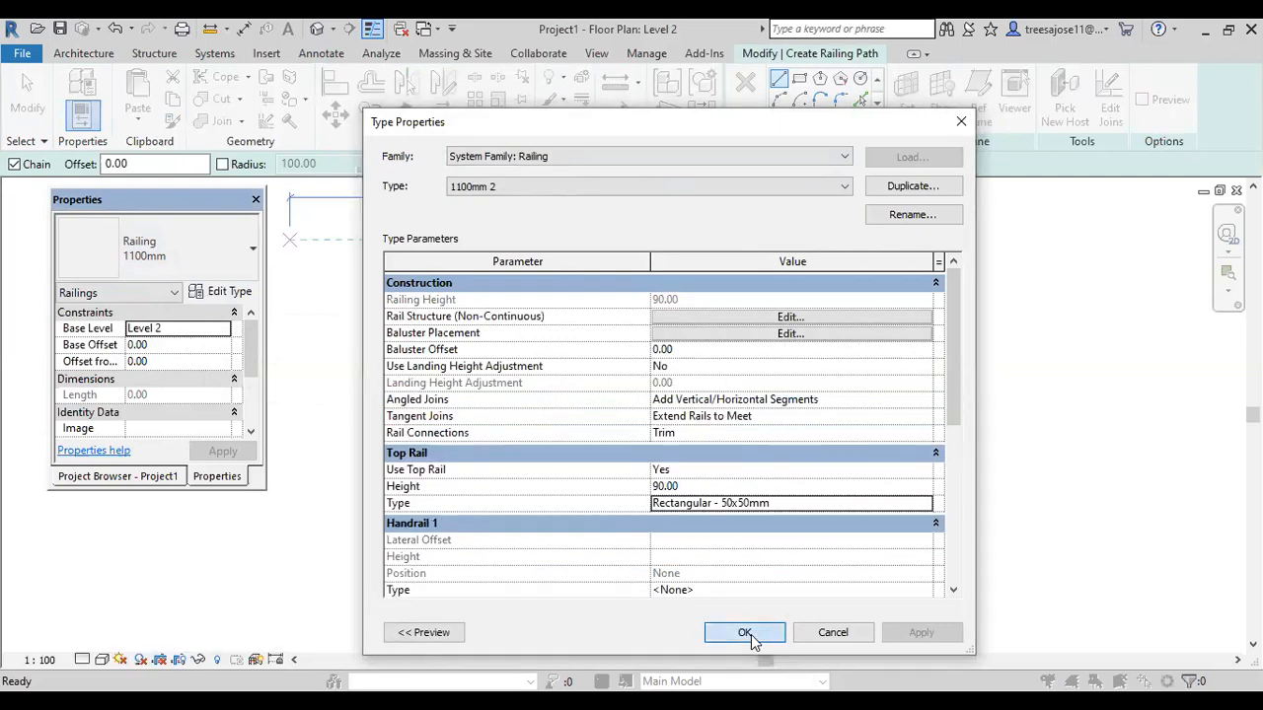
left_click(745, 633)
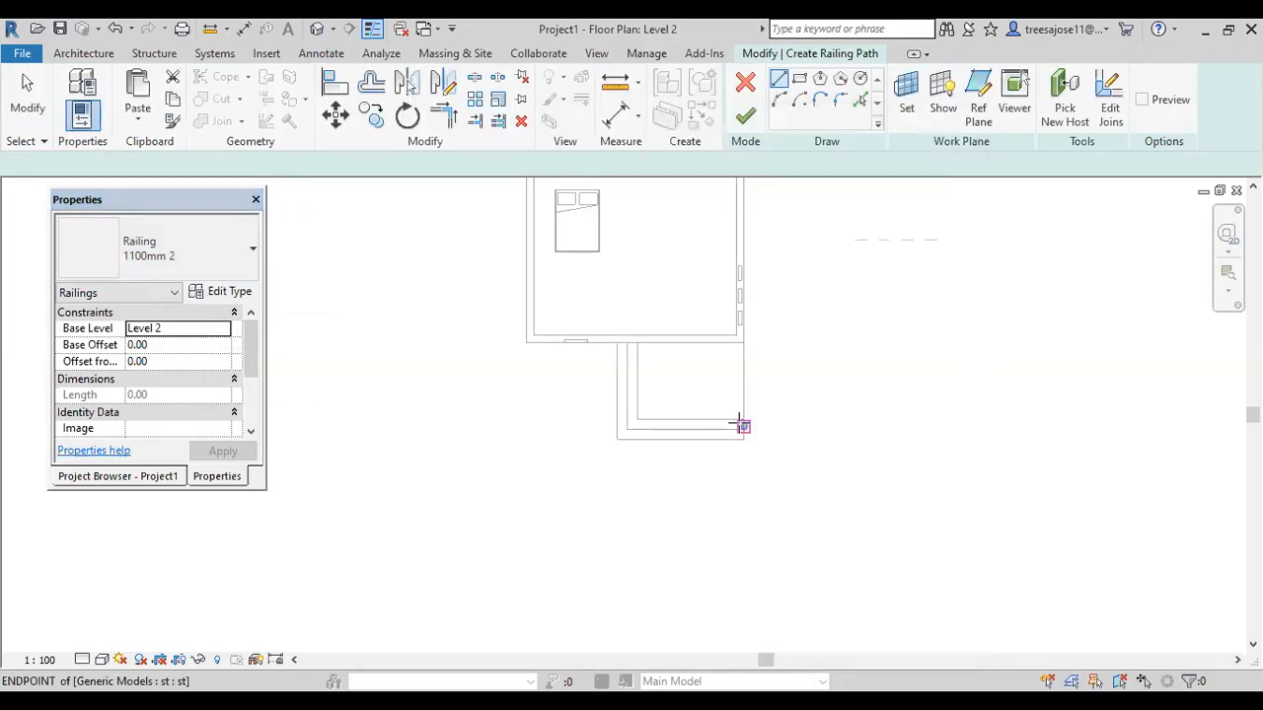
Sketch the railing path along the porch floor's inner edges, 230 down from the house wall and about 160 across, and finish the railing.
scroll(742, 426, "up", 2)
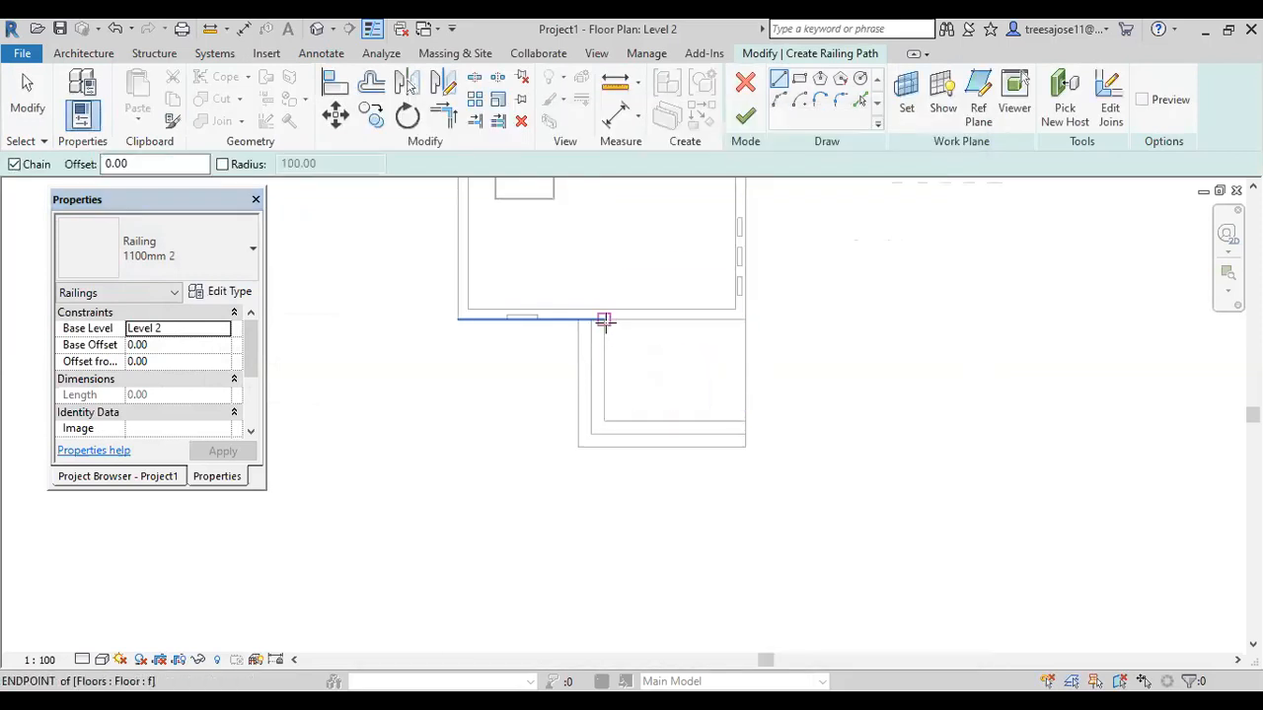
left_click(604, 318)
left_click(604, 422)
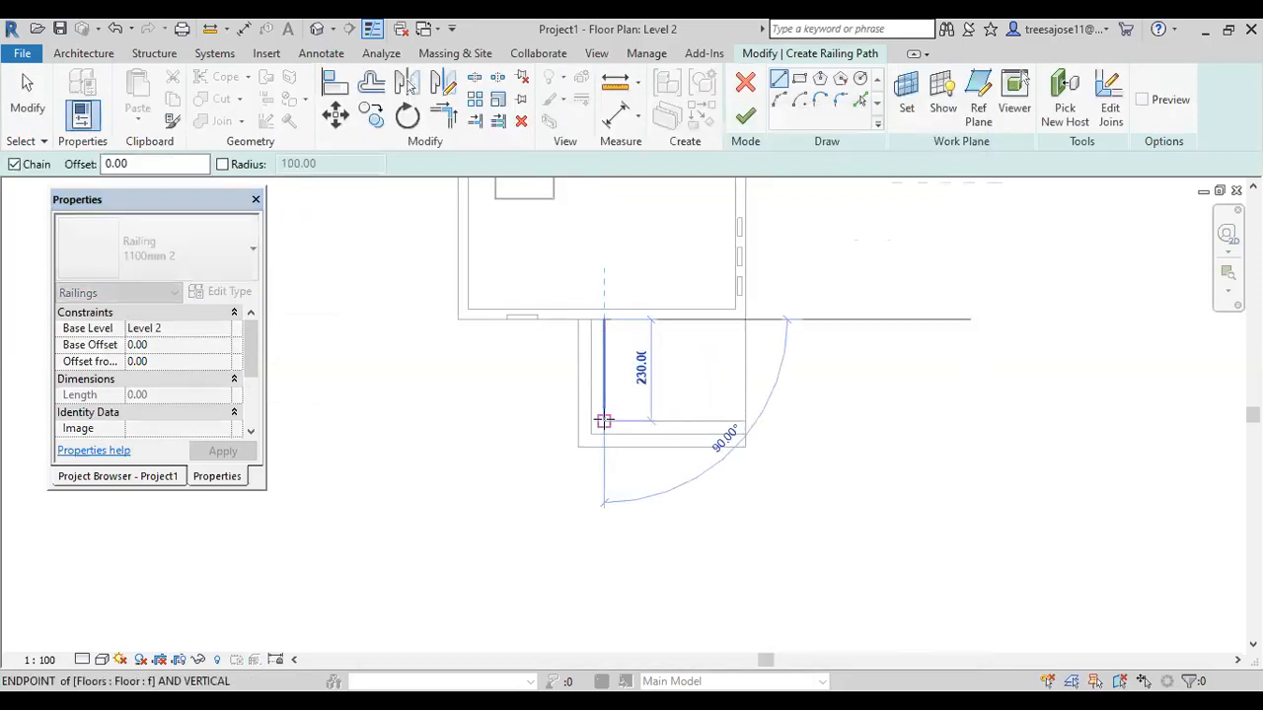
left_click(673, 422)
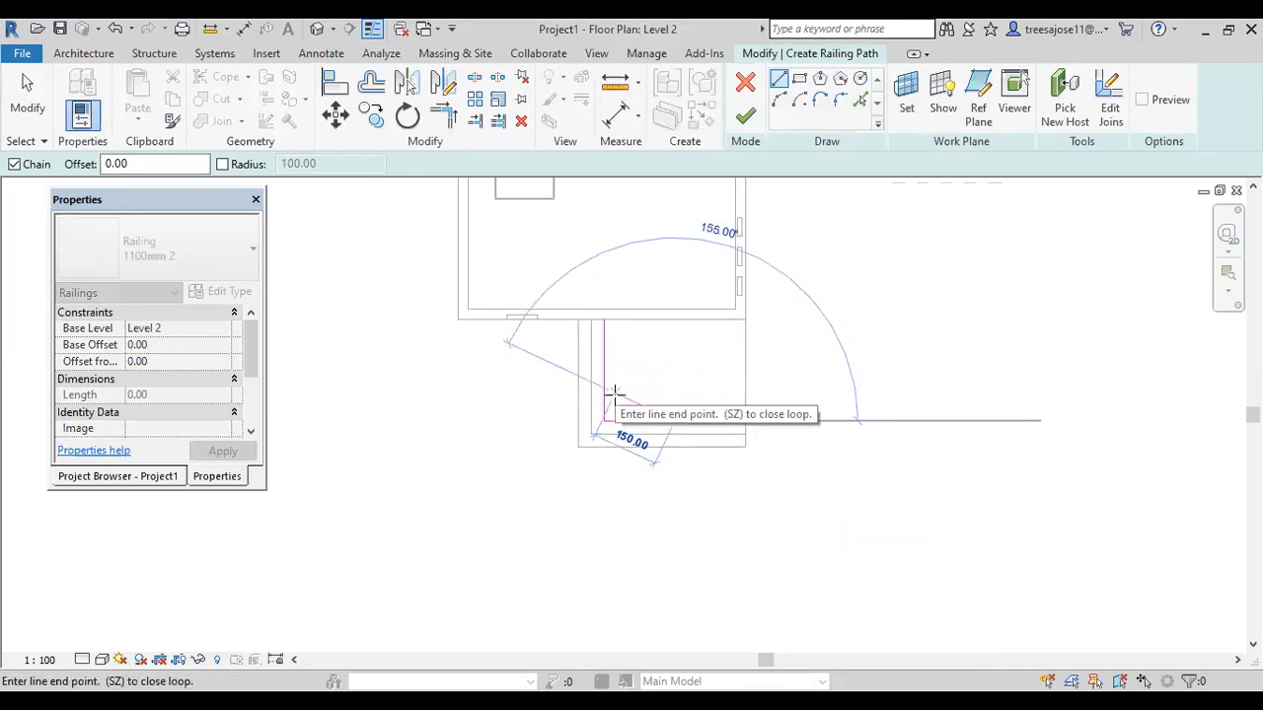
right_click(661, 345)
left_click(706, 359)
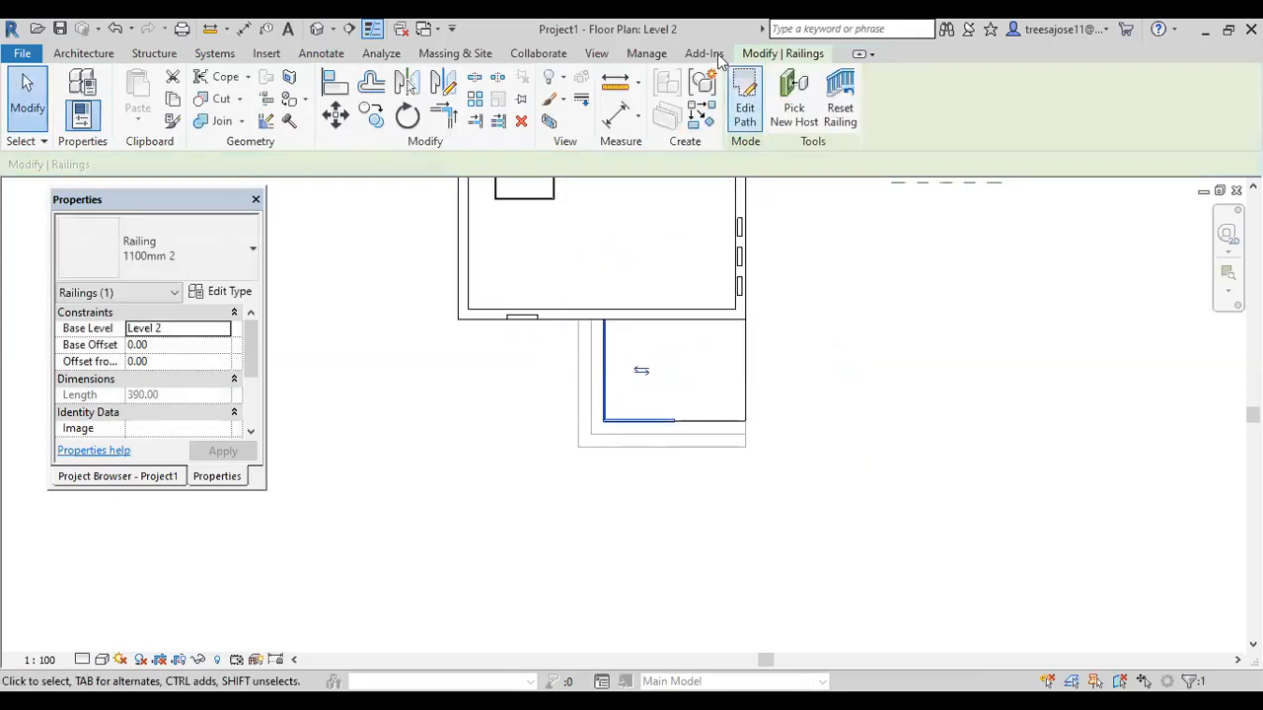
Examine the new porch railing in the 3D view.
left_click(317, 30)
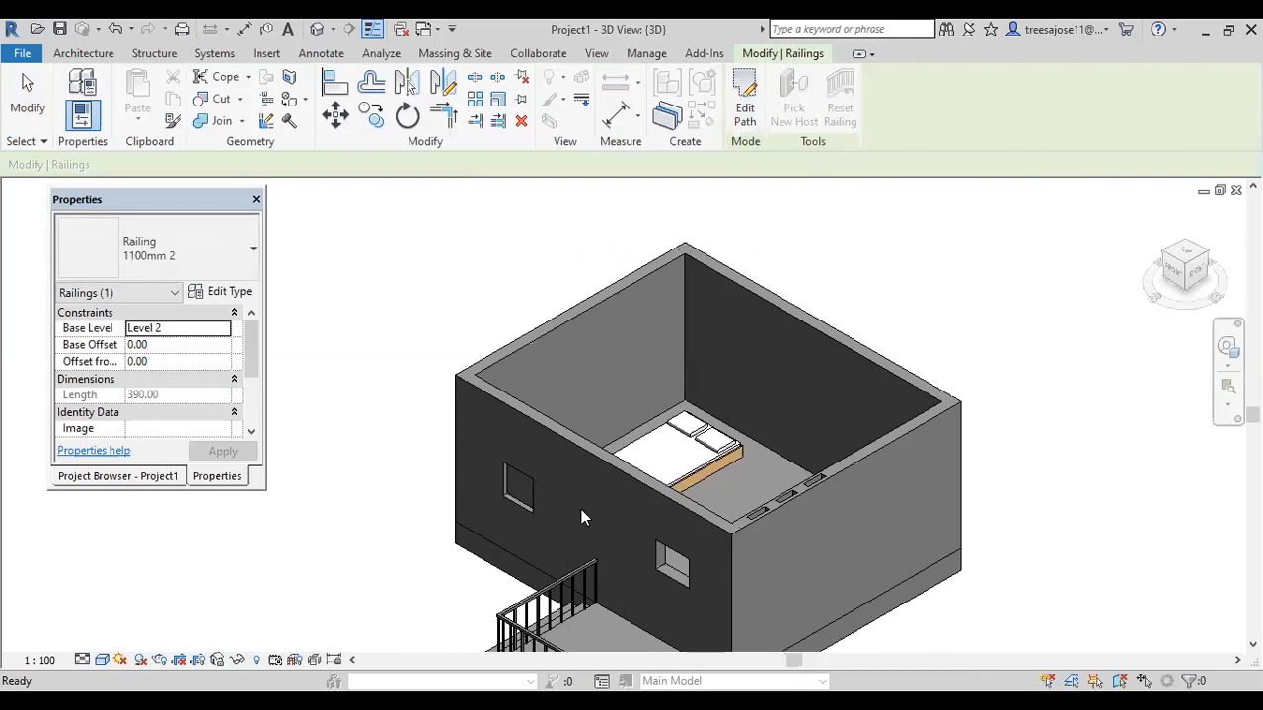
key("Escape")
scroll(581, 509, "down", 2)
scroll(587, 520, "up", 3)
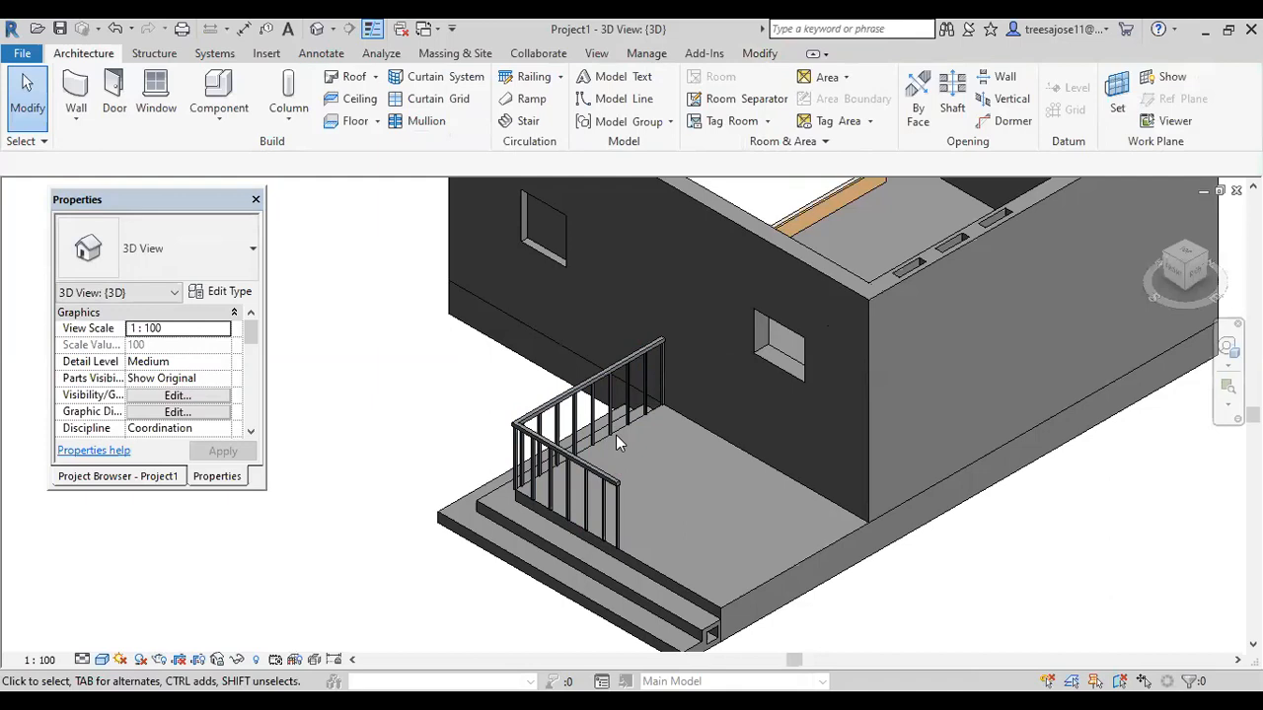
left_click(615, 435)
scroll(770, 444, "down", 2)
key("Escape")
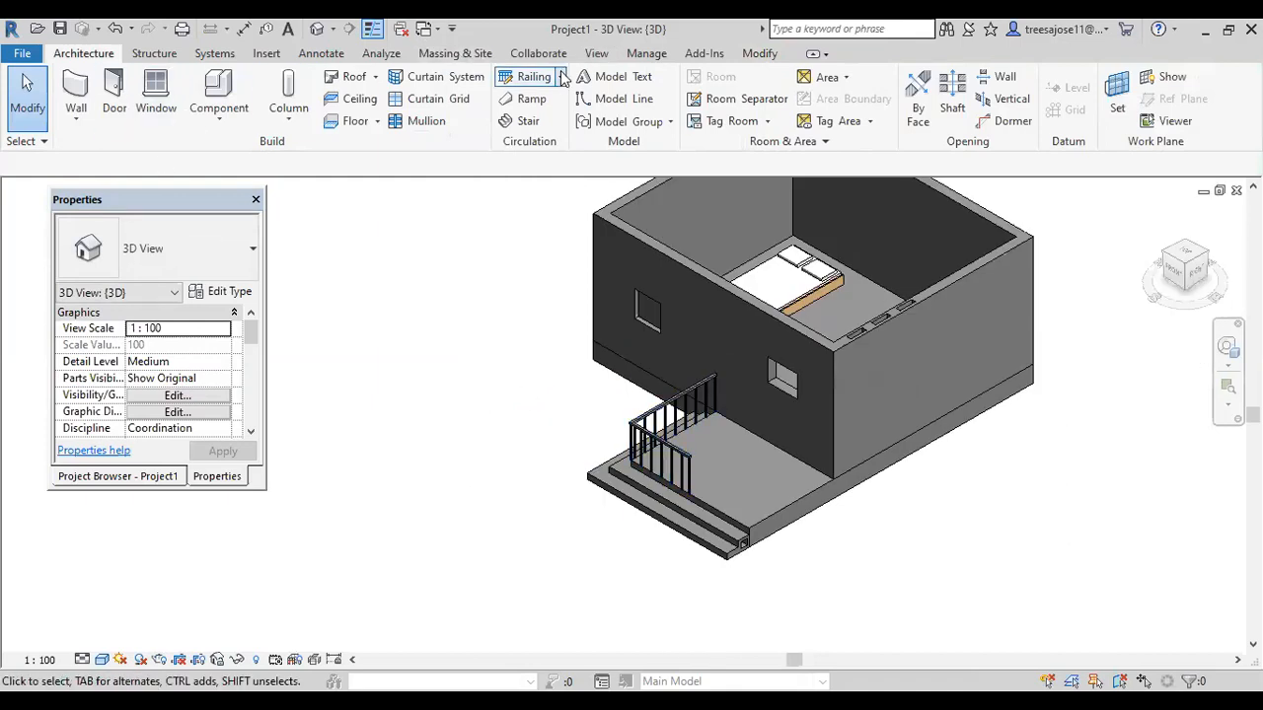
Start another 1100mm 2 railing on Level 1 and sketch a rectangular path about 390 by 230 beside the building.
left_click(560, 77)
left_click(563, 108)
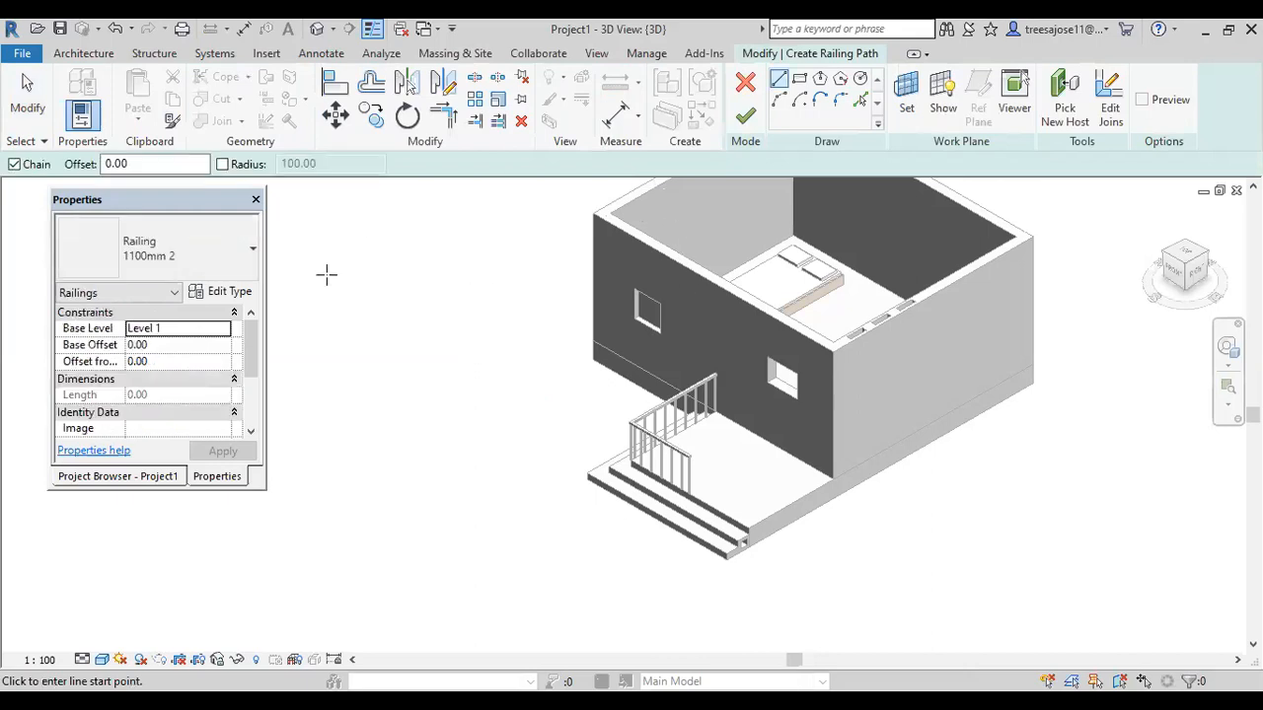
left_click(799, 79)
left_click(375, 302)
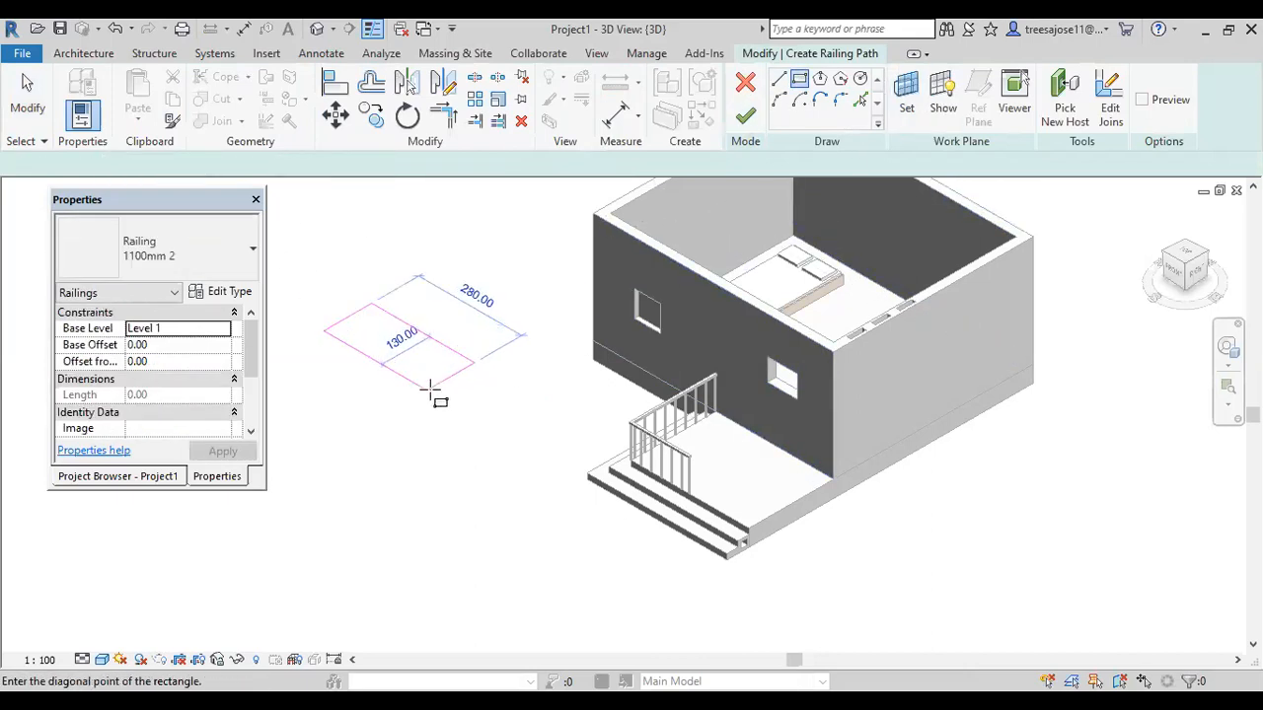
left_click(365, 368)
middle_click_drag(419, 386, 561, 461)
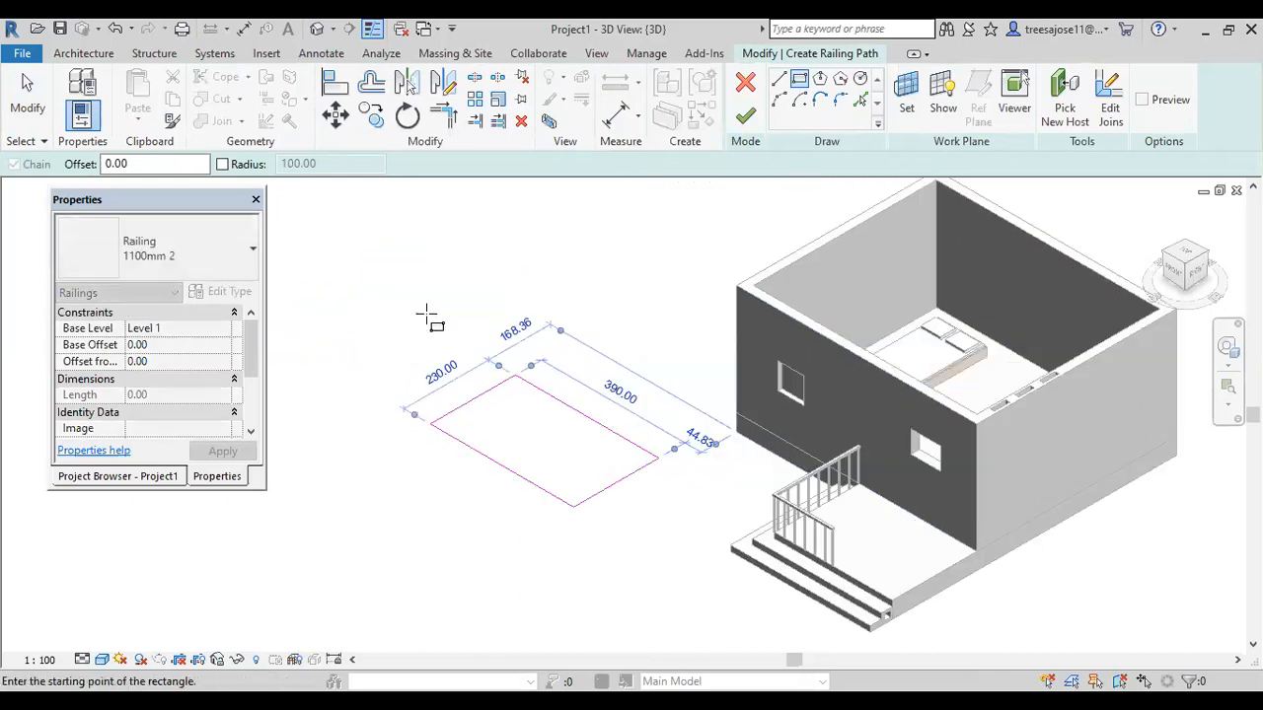
right_click(575, 480)
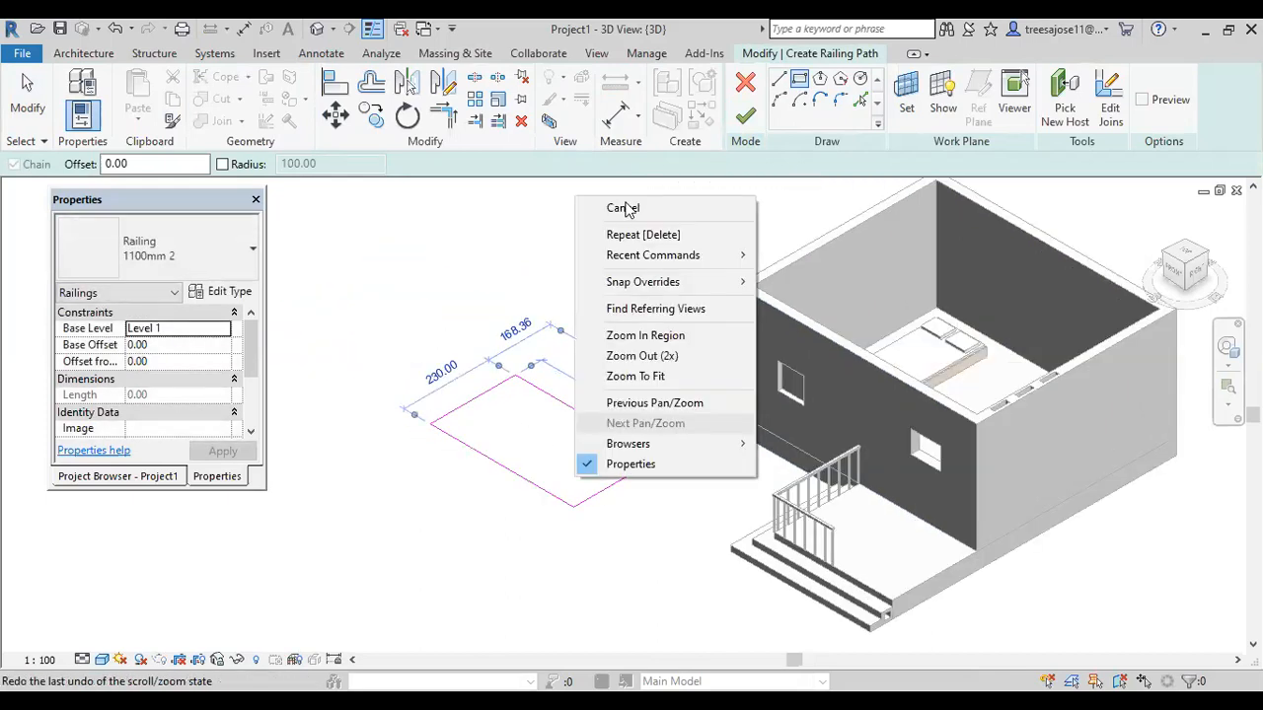
left_click(624, 209)
key("Escape")
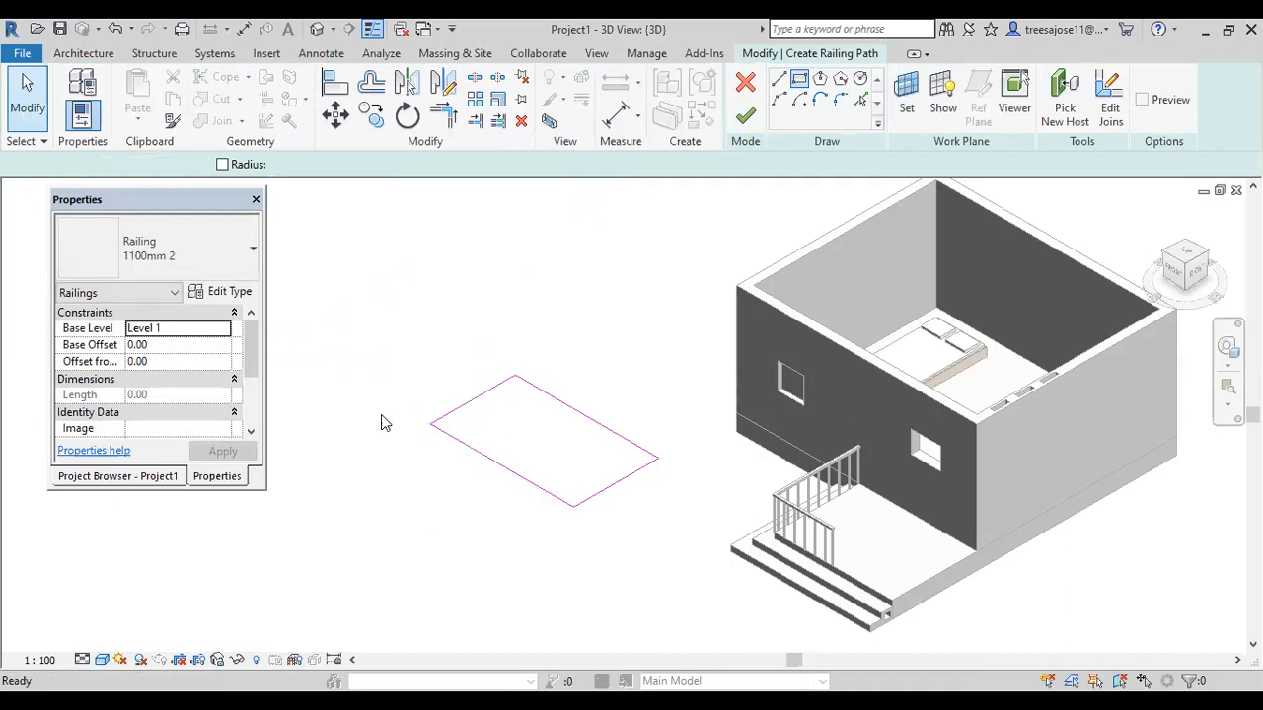
Shorten the rectangle's front long side to about 200 and delete the adjoining 230 side farthest from the building.
left_click(529, 490)
left_click_drag(574, 508, 504, 466)
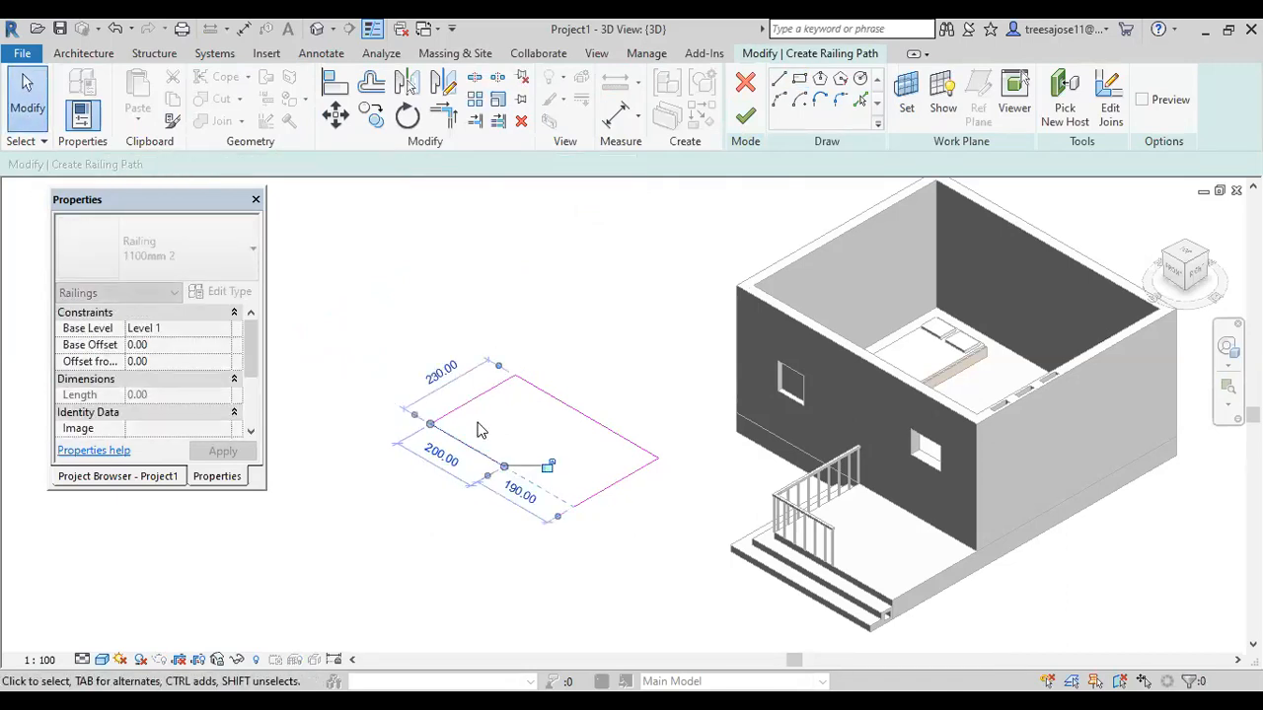
left_click(468, 422)
left_click(472, 422)
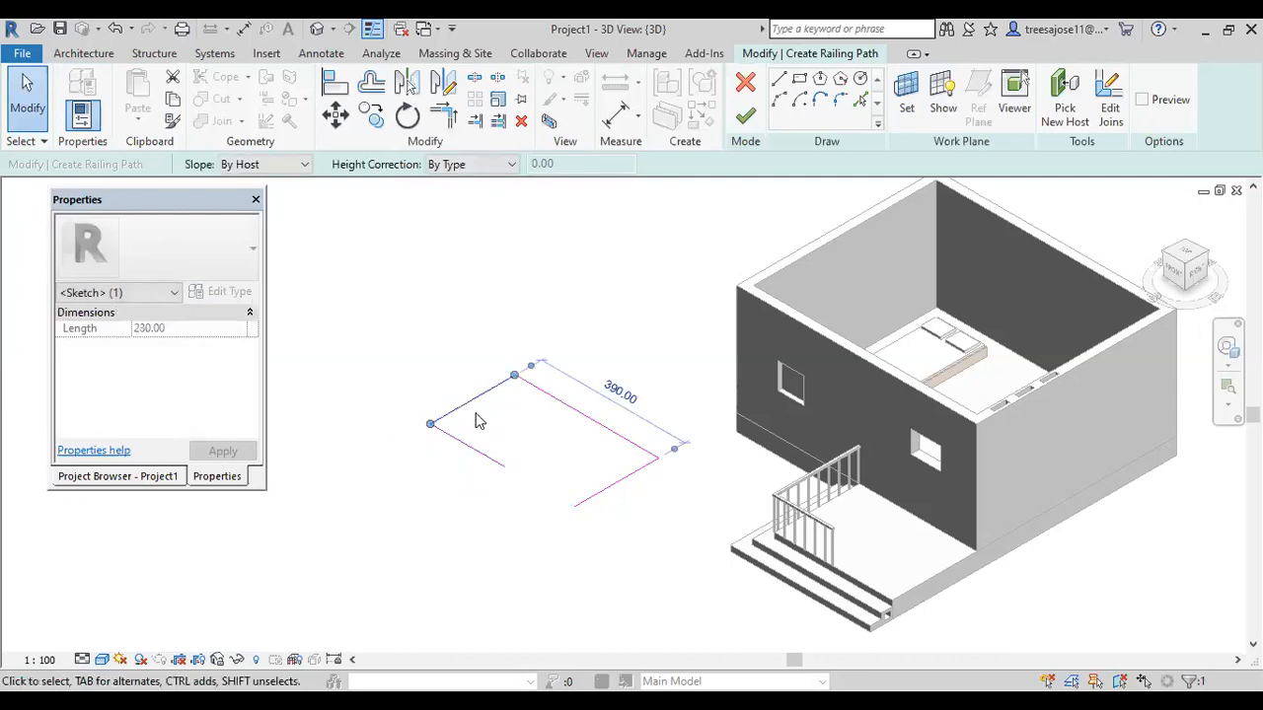
key("Delete")
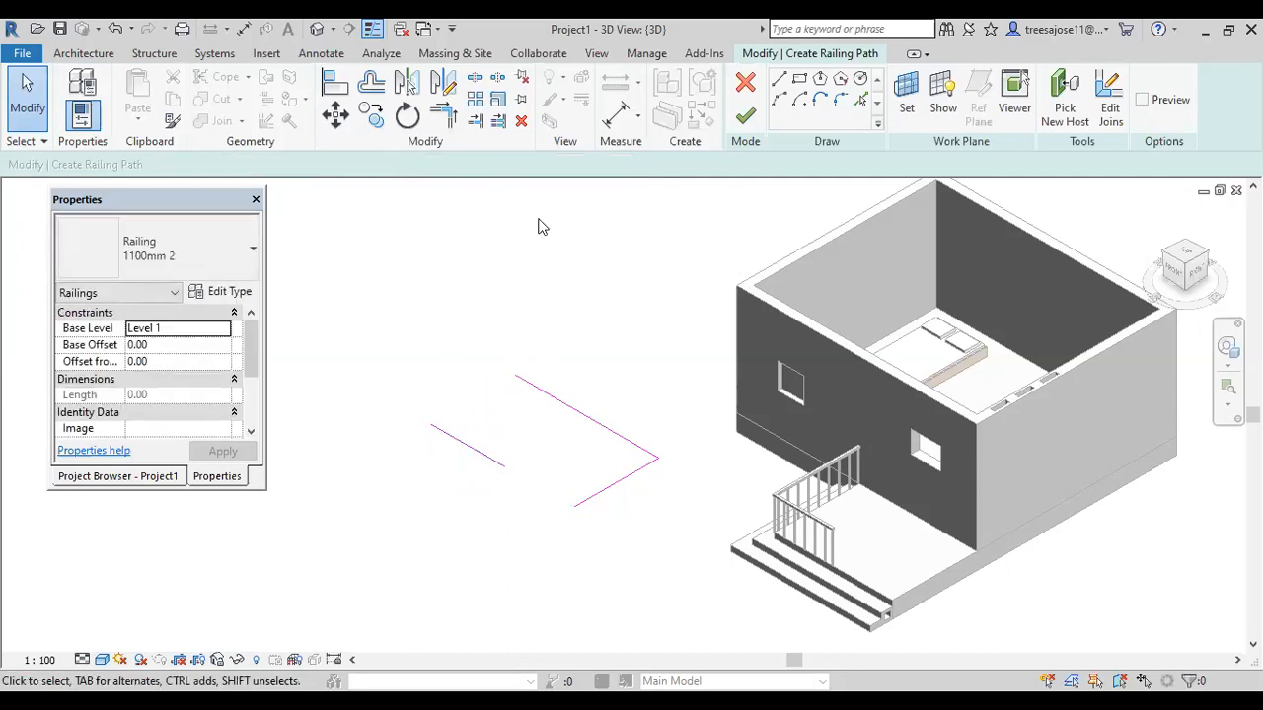
Bridge the open end of the path with a start-end-radius arc of about 128 radius and finish the railing.
left_click(778, 98)
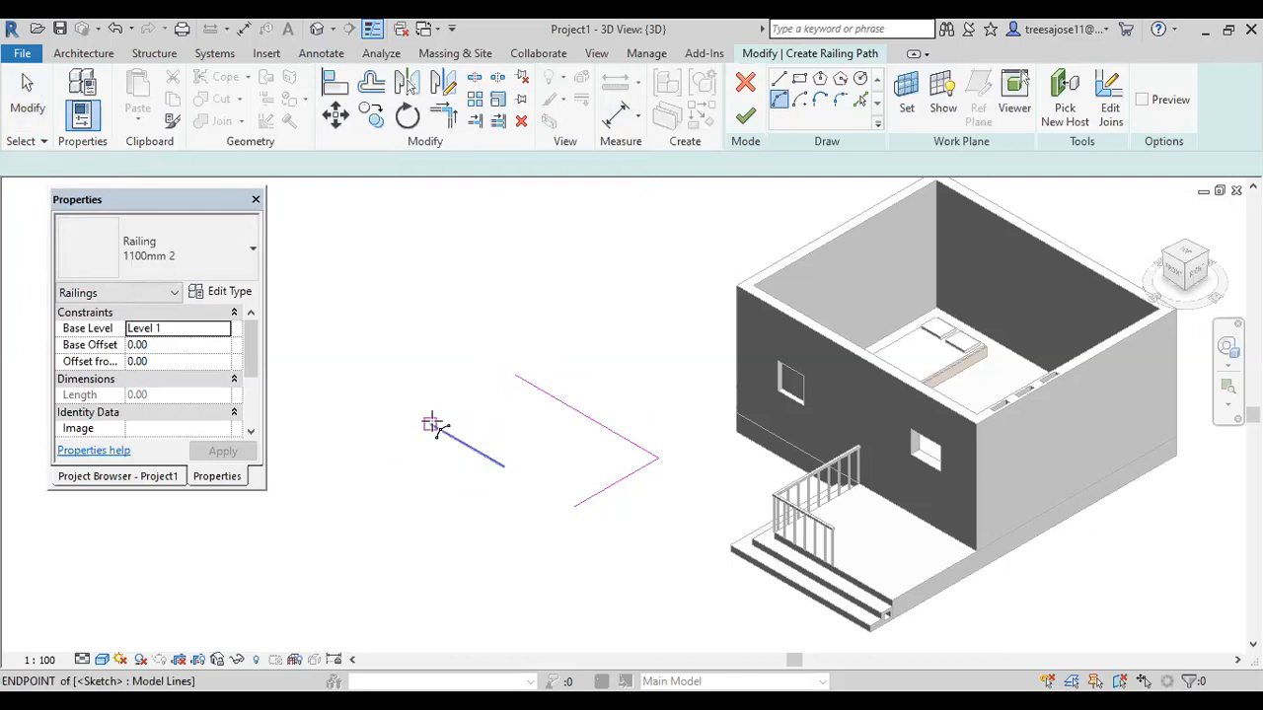
left_click(432, 424)
left_click(517, 376)
scroll(471, 398, "up", 3)
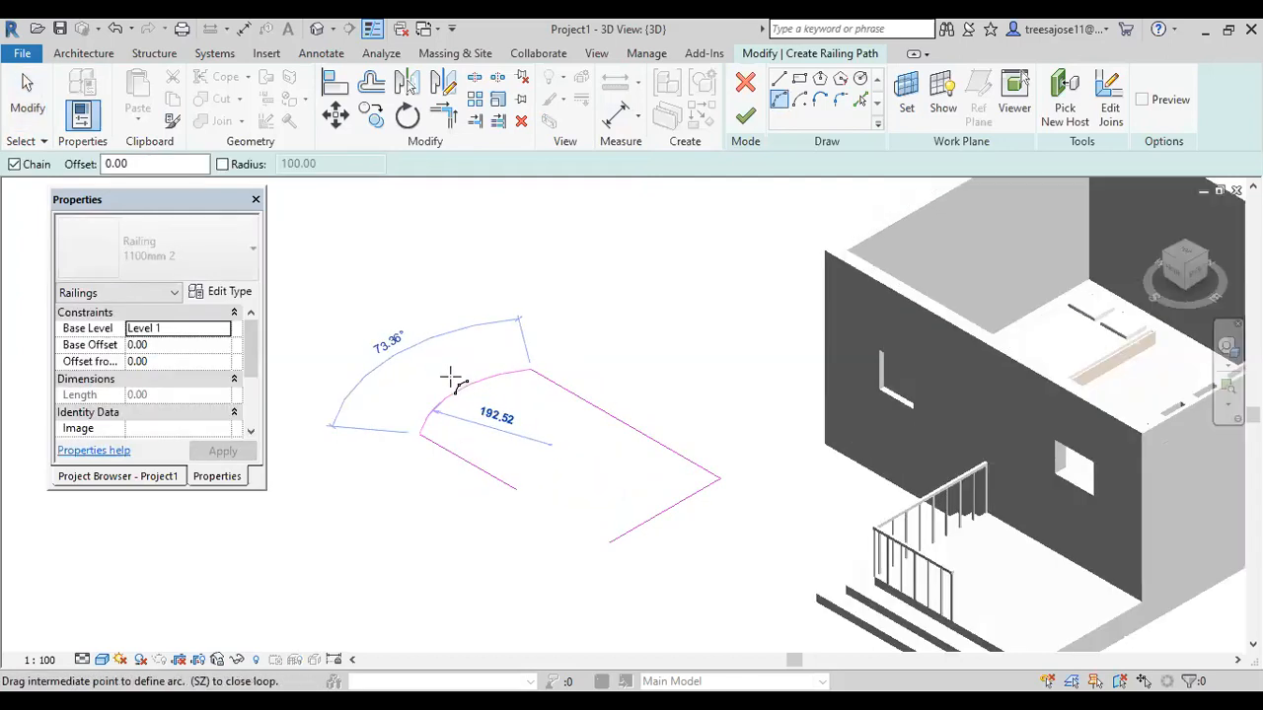
left_click(456, 381)
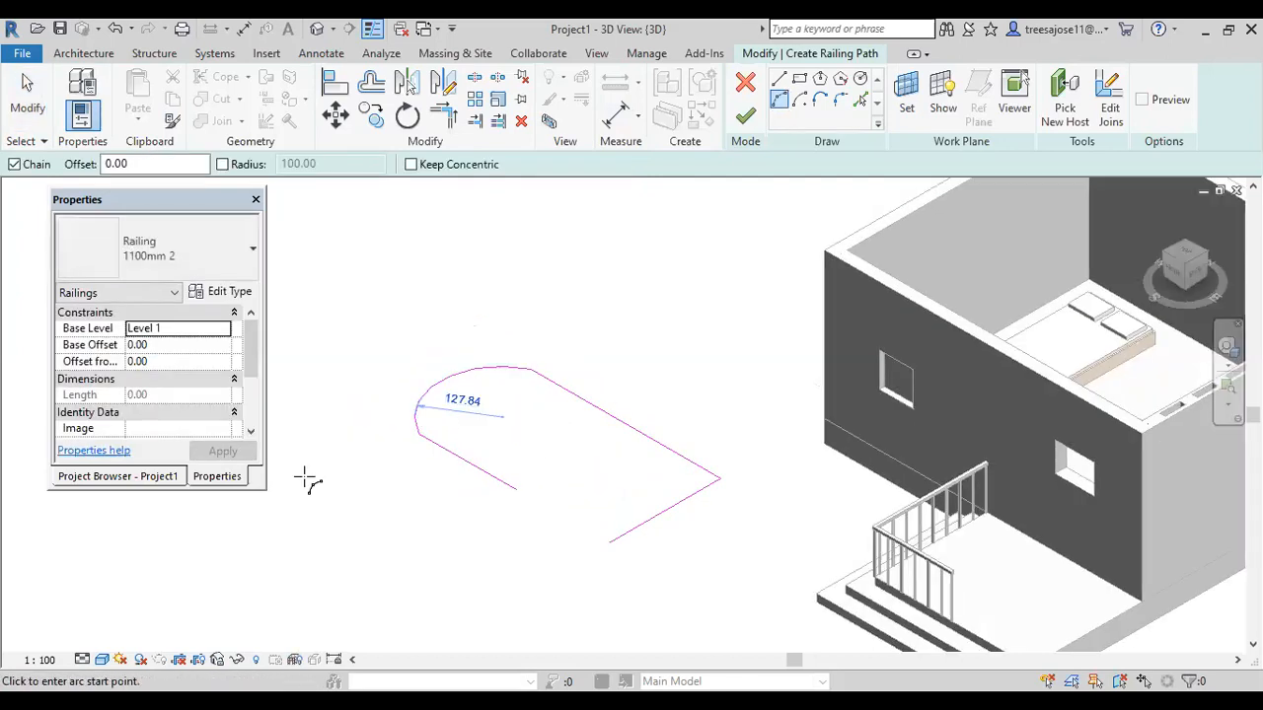
left_click(745, 117)
left_click(675, 346)
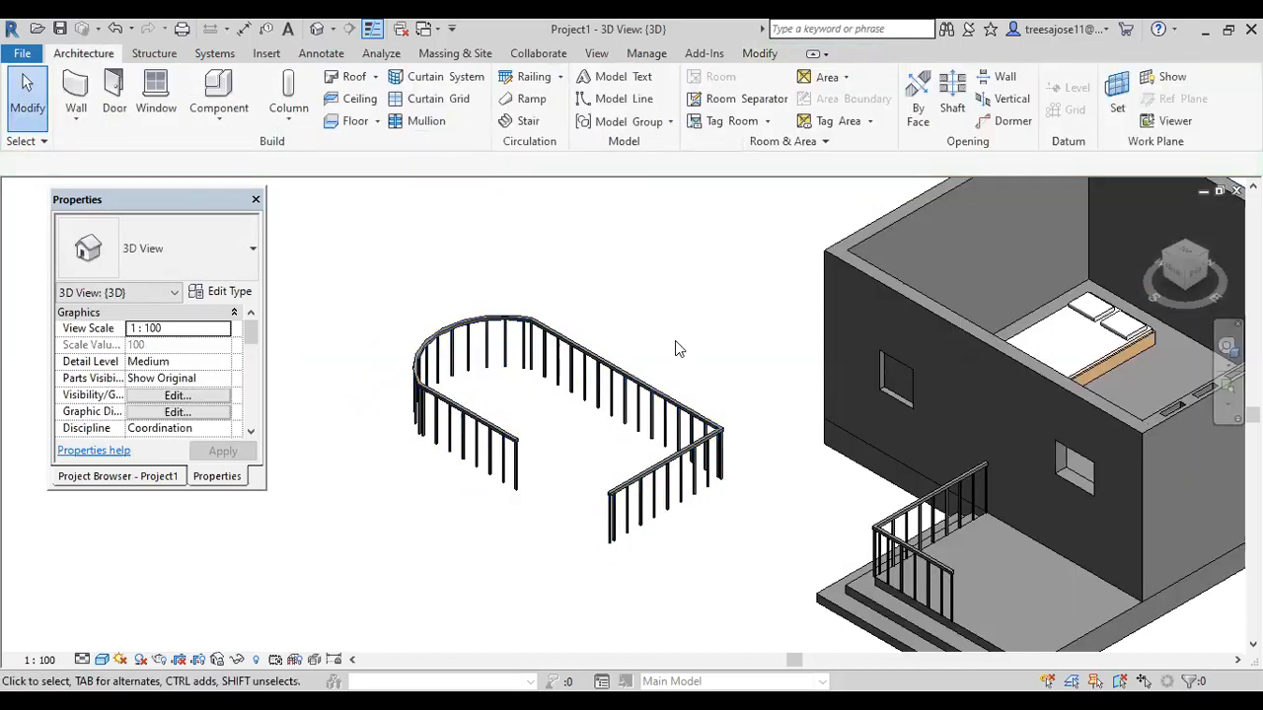
Change the freestanding railing's type to Glass Panel - Bottom Fill and inspect it.
left_click(635, 383)
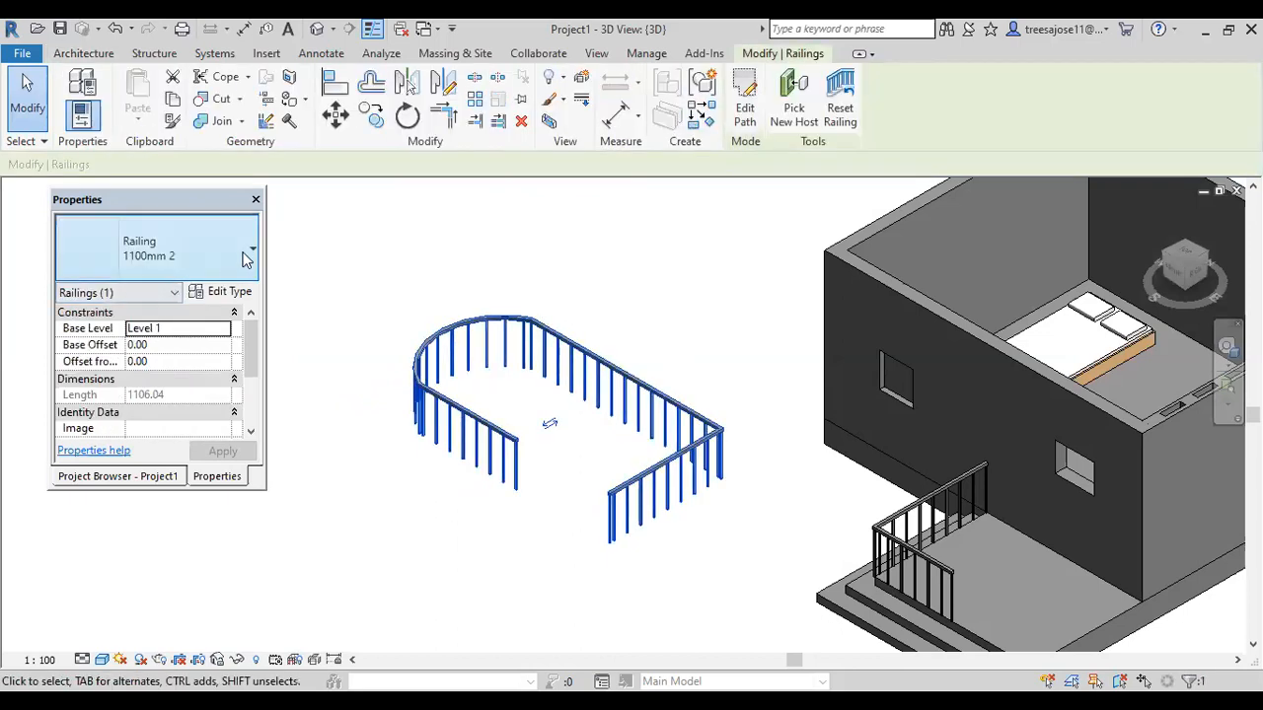
left_click(246, 259)
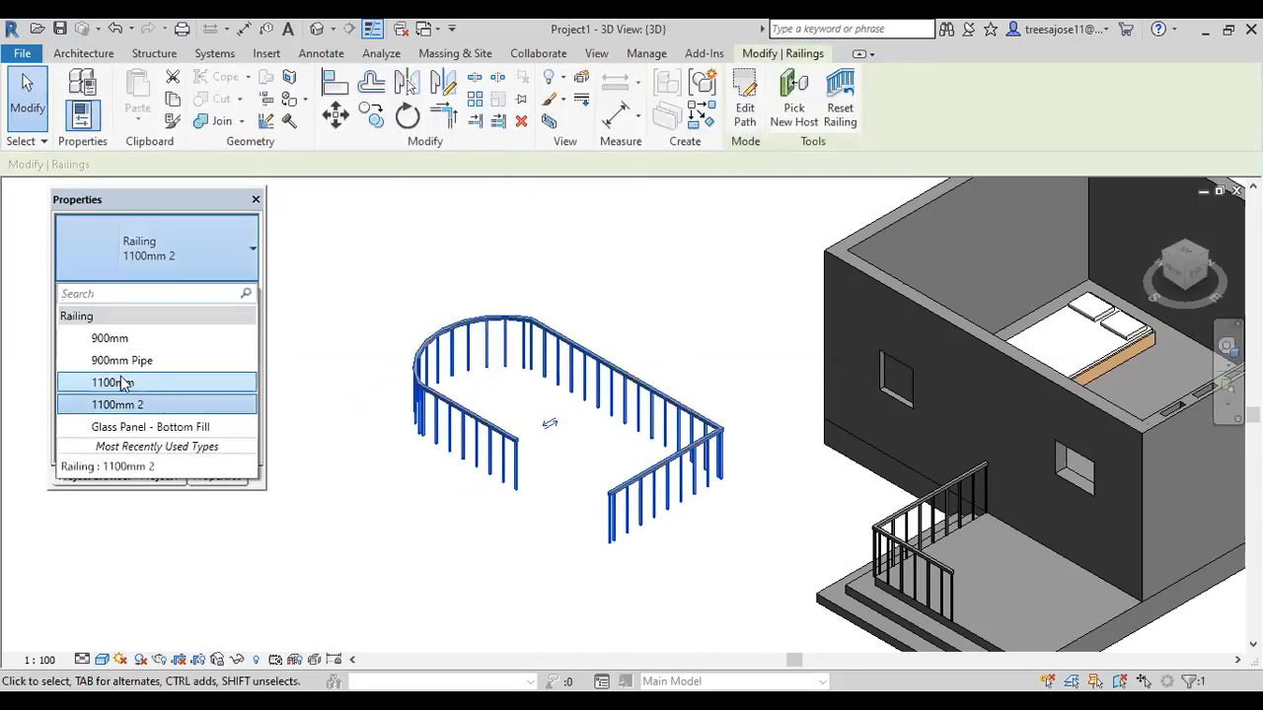
left_click(138, 434)
left_click(570, 521)
left_click(560, 531)
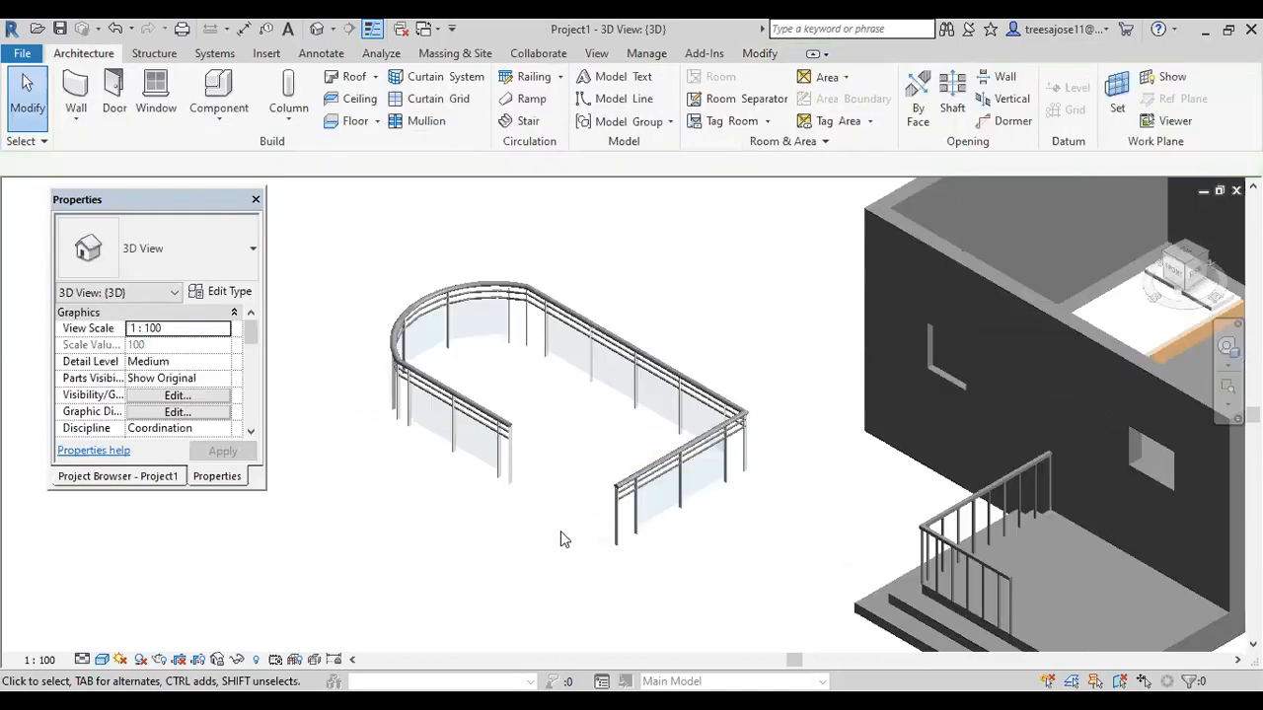
scroll(548, 518, "up", 1)
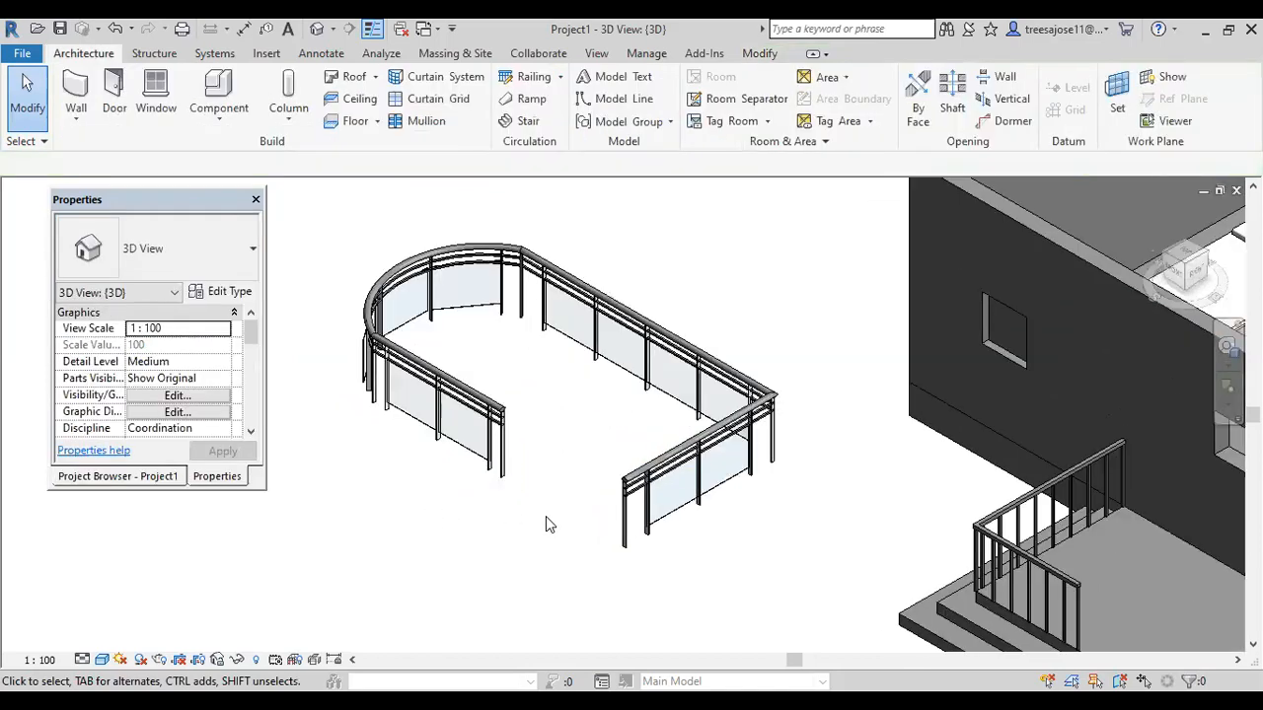
scroll(503, 335, "down", 2)
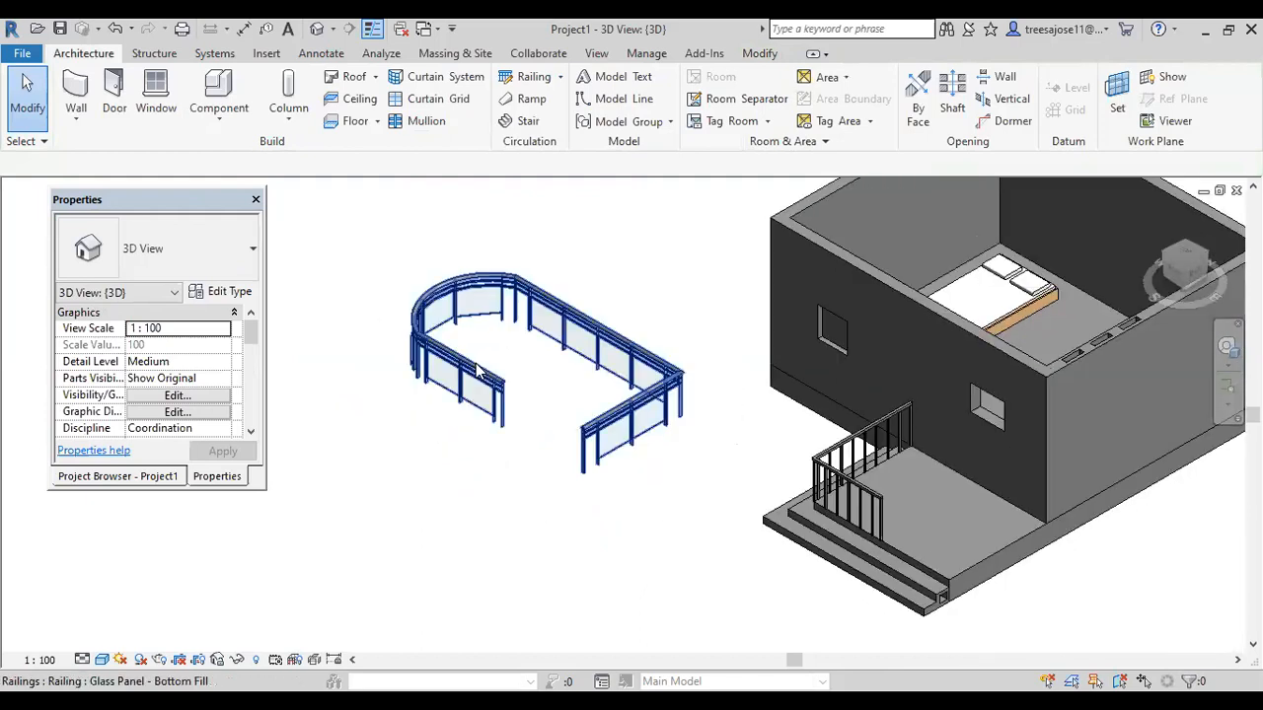
Change the freestanding railing's type to 900mm and inspect its balusters.
left_click(478, 369)
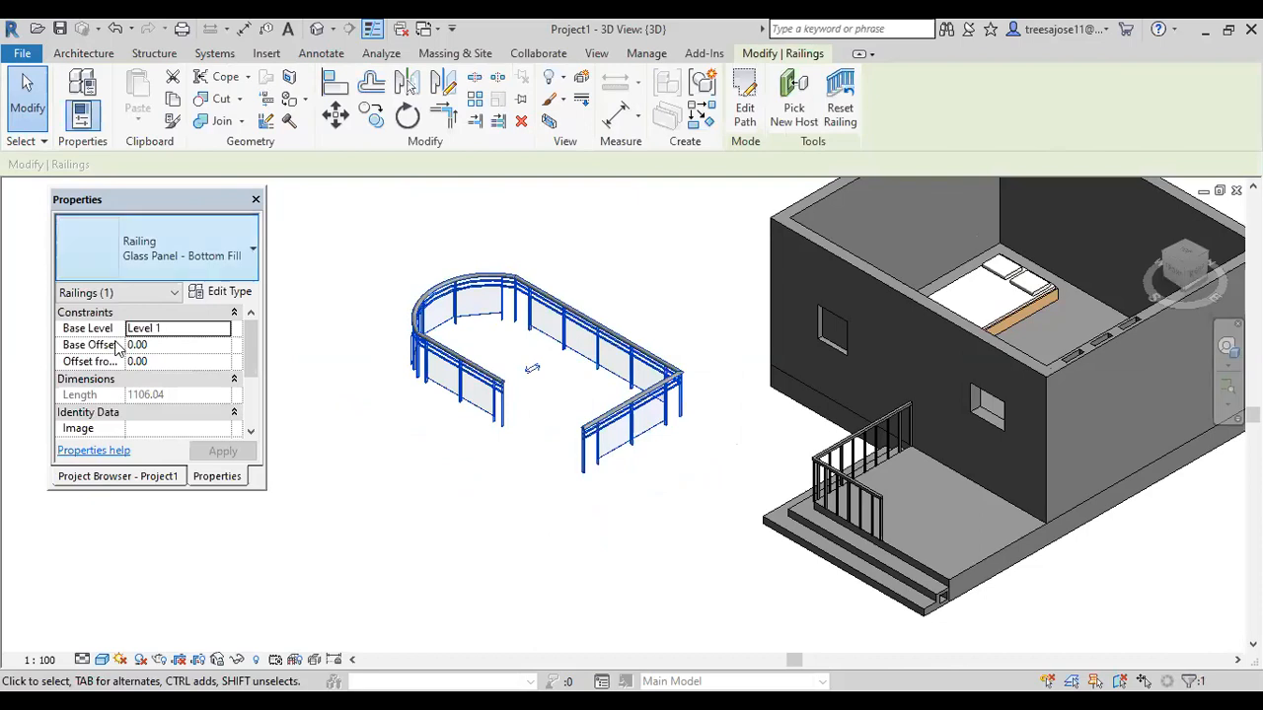
left_click(157, 249)
left_click(108, 335)
left_click(505, 435)
scroll(621, 473, "up", 2)
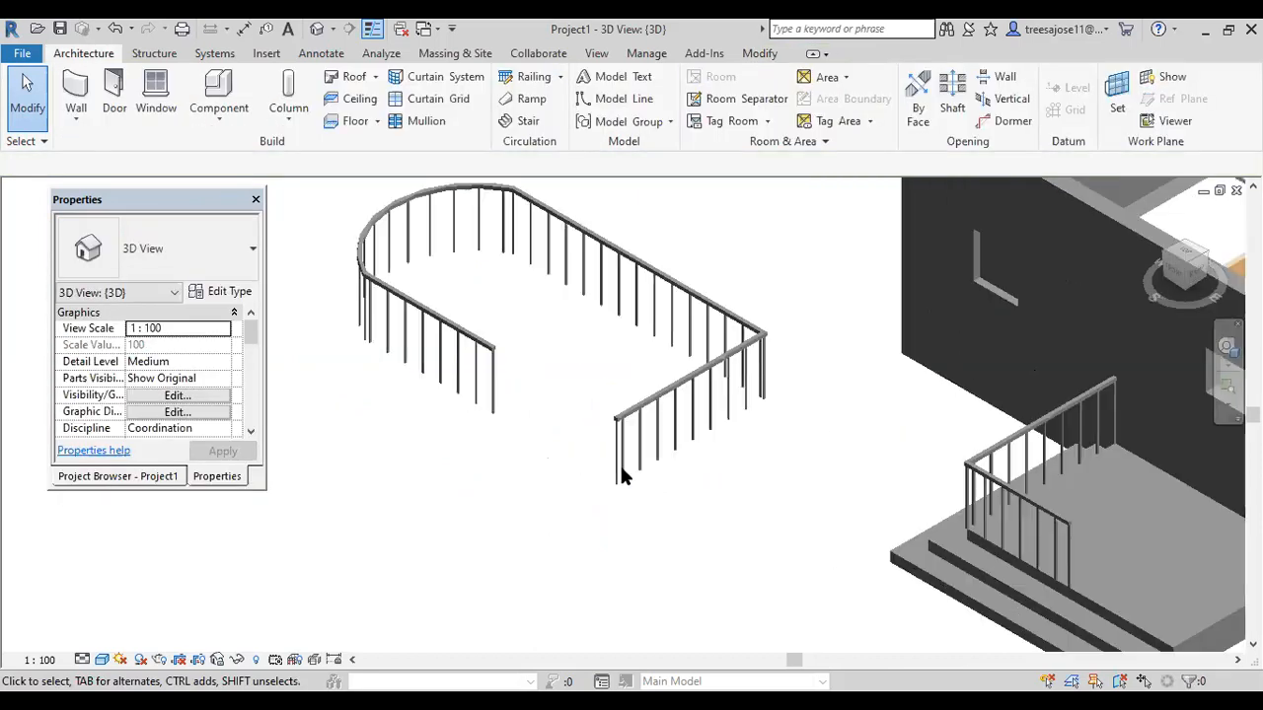
scroll(677, 436, "up", 1)
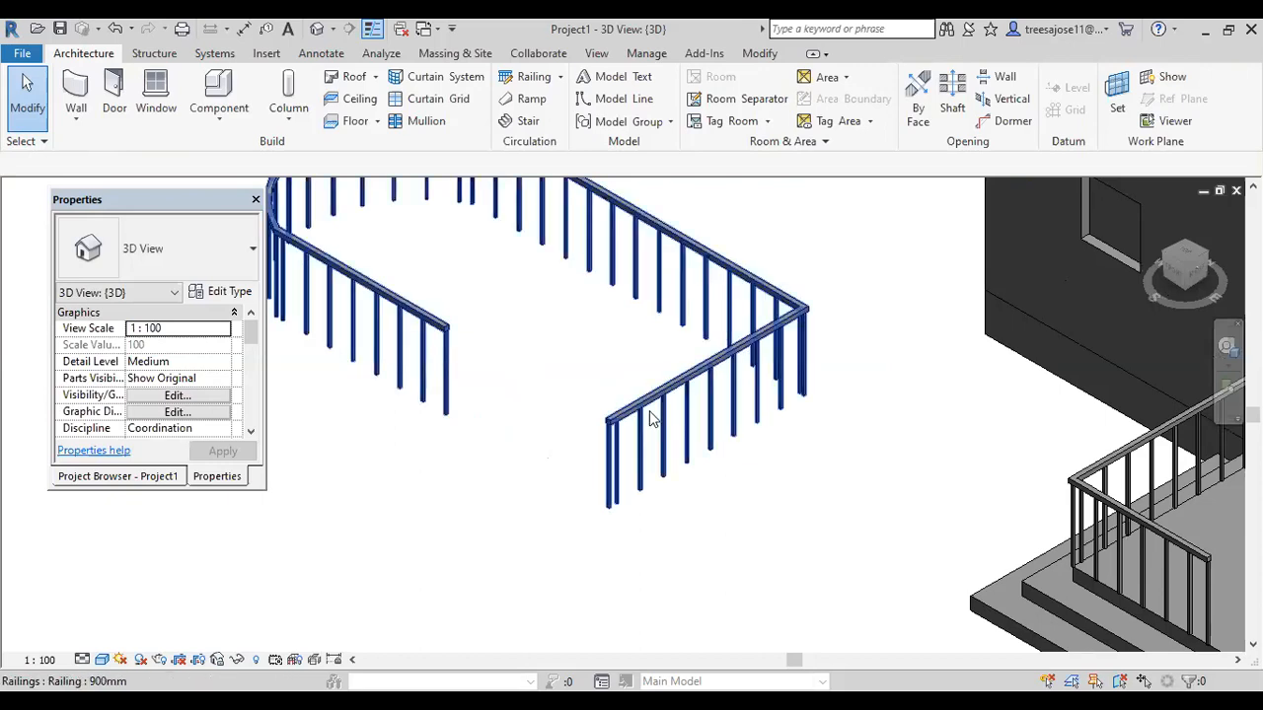
Set the regular baluster's distance from previous to 10 in the freestanding railing's 900mm type and apply the new placement.
left_click(653, 404)
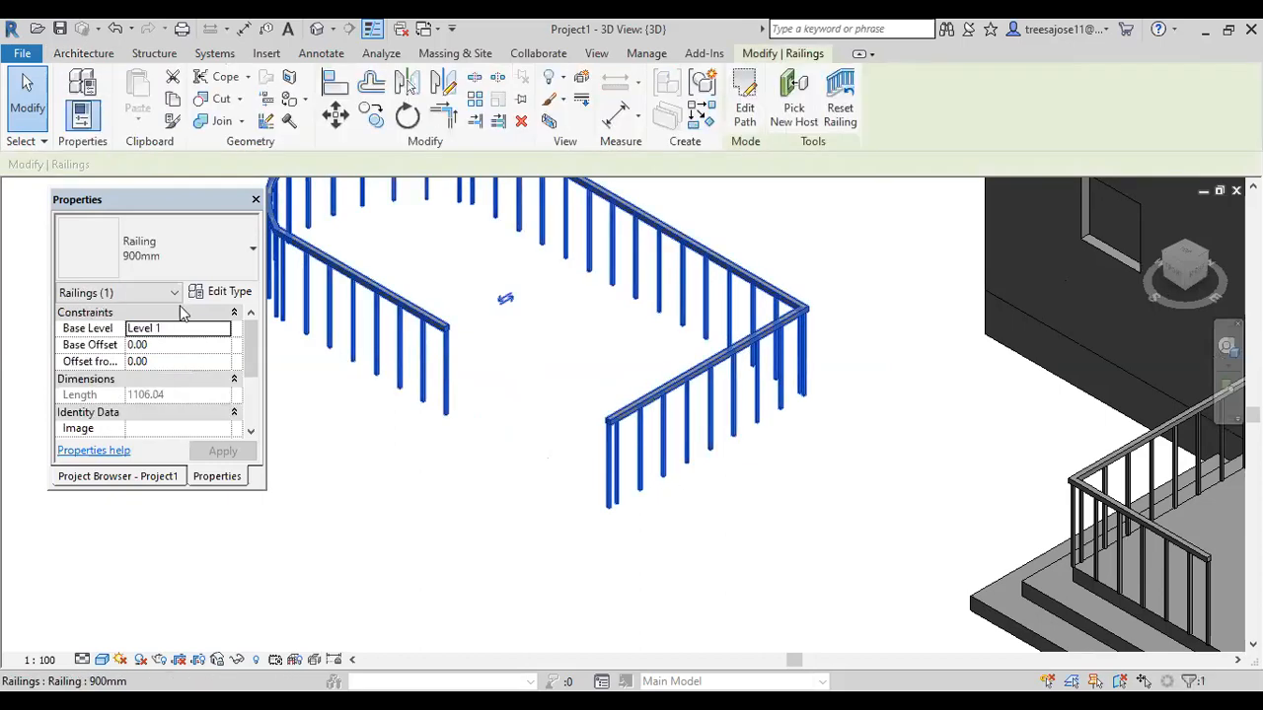
left_click(219, 292)
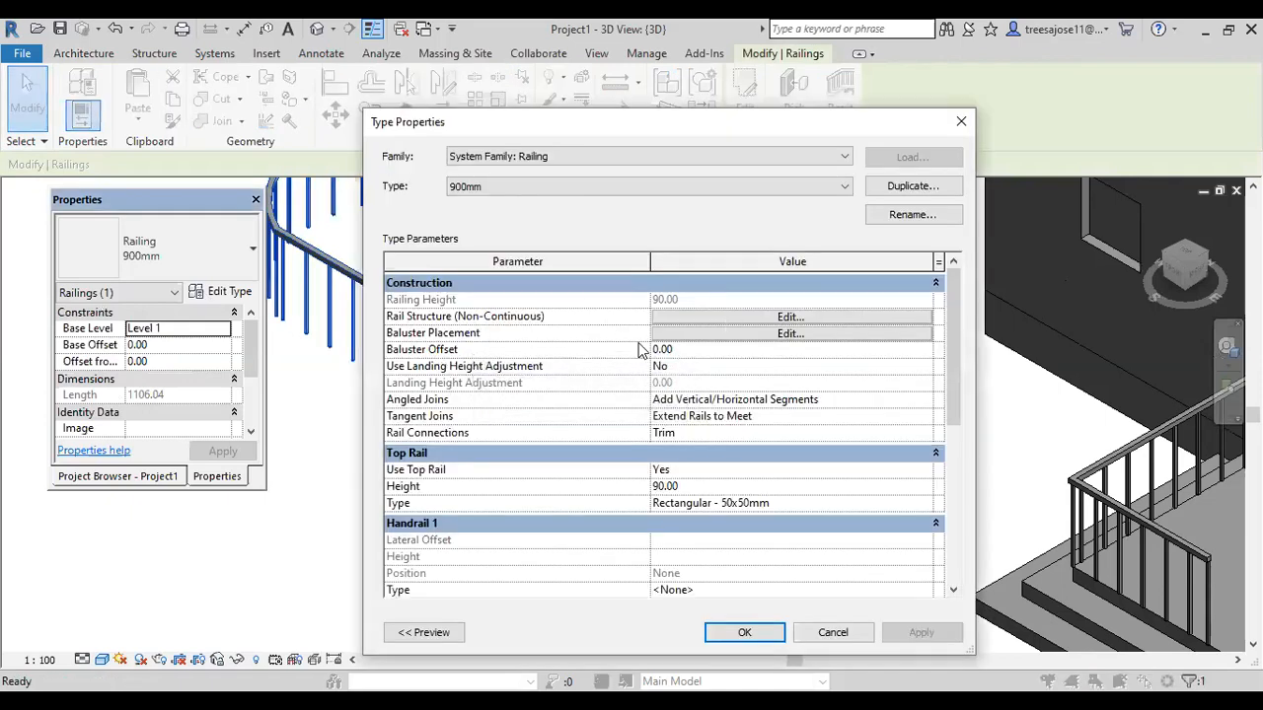
left_click(787, 334)
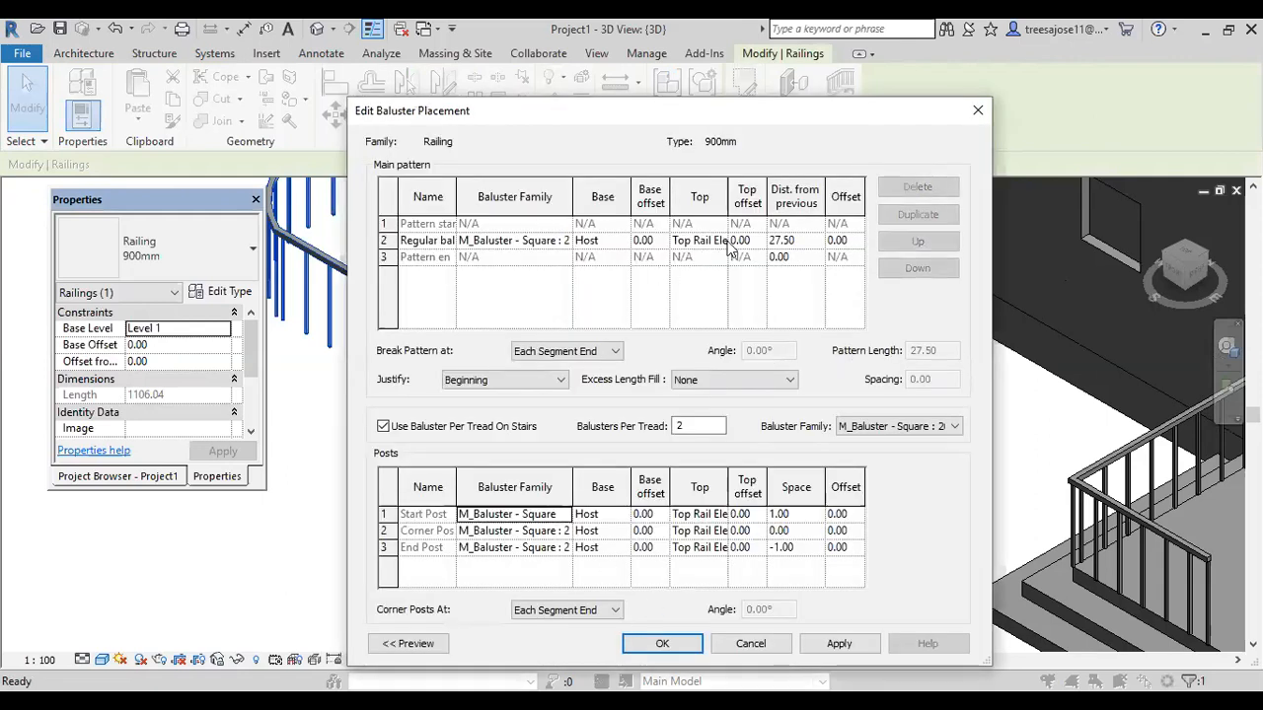
left_click(813, 242)
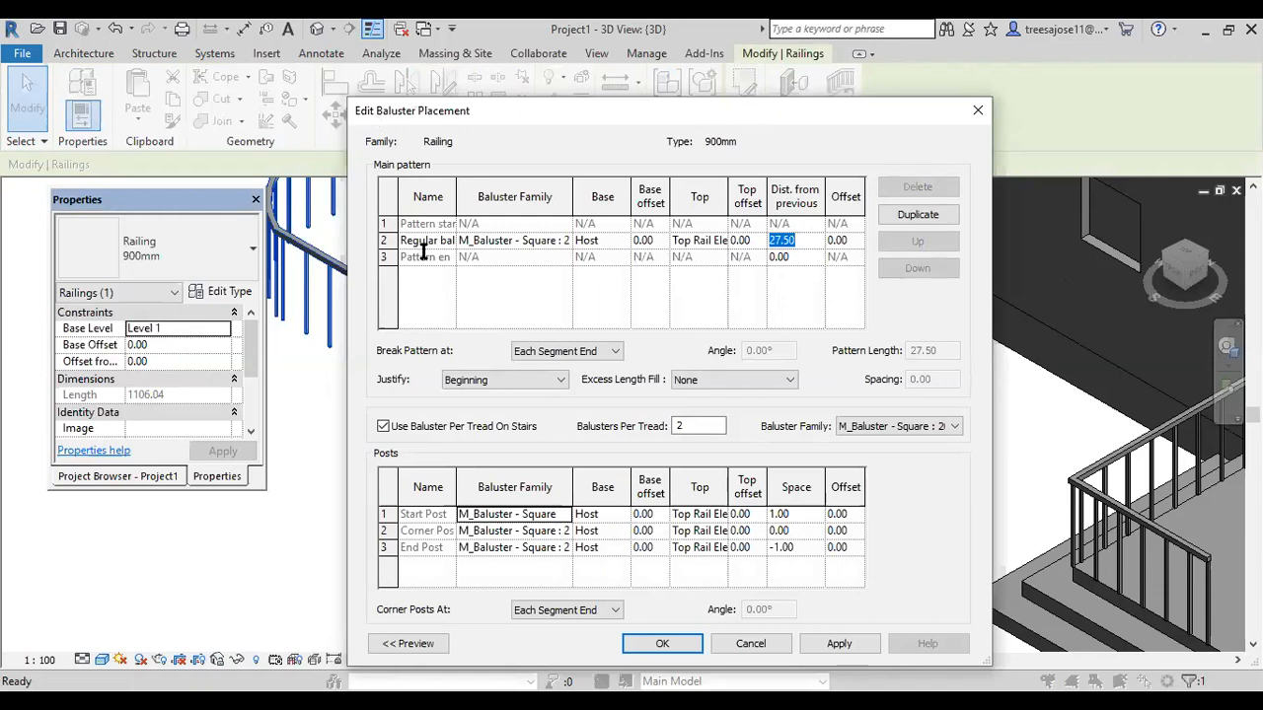
type("10")
left_click(479, 651)
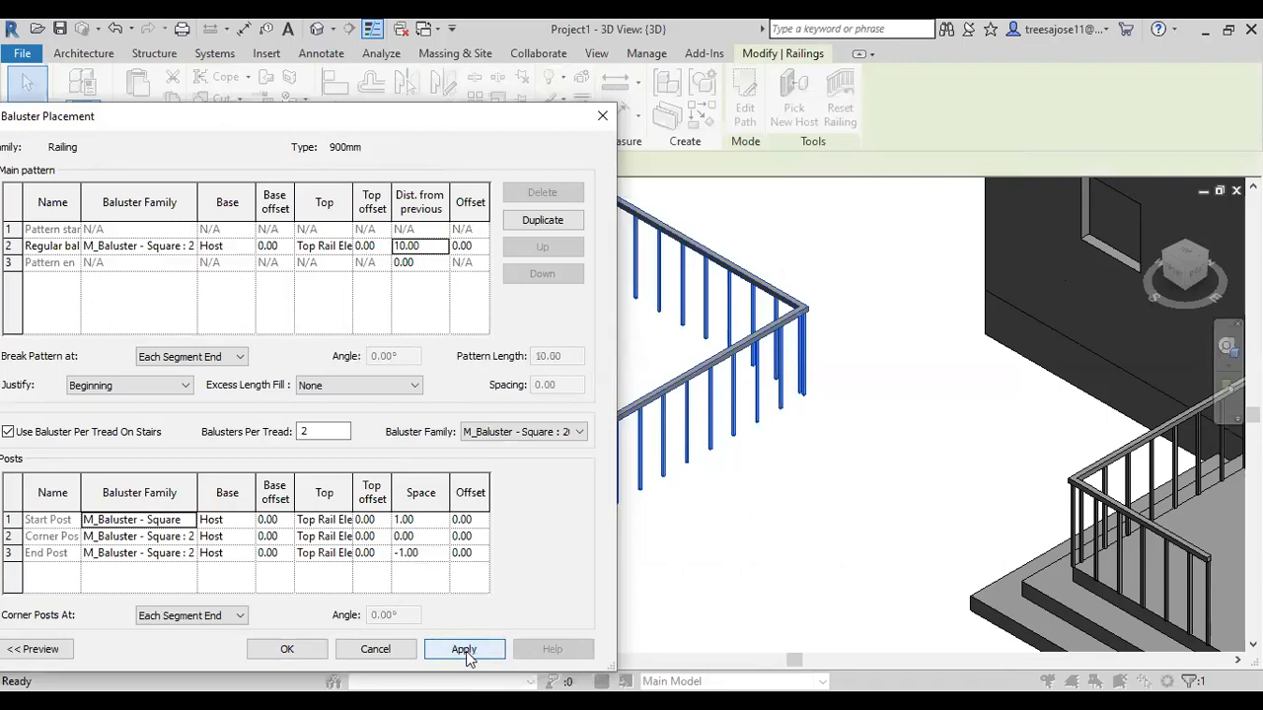
left_click(286, 649)
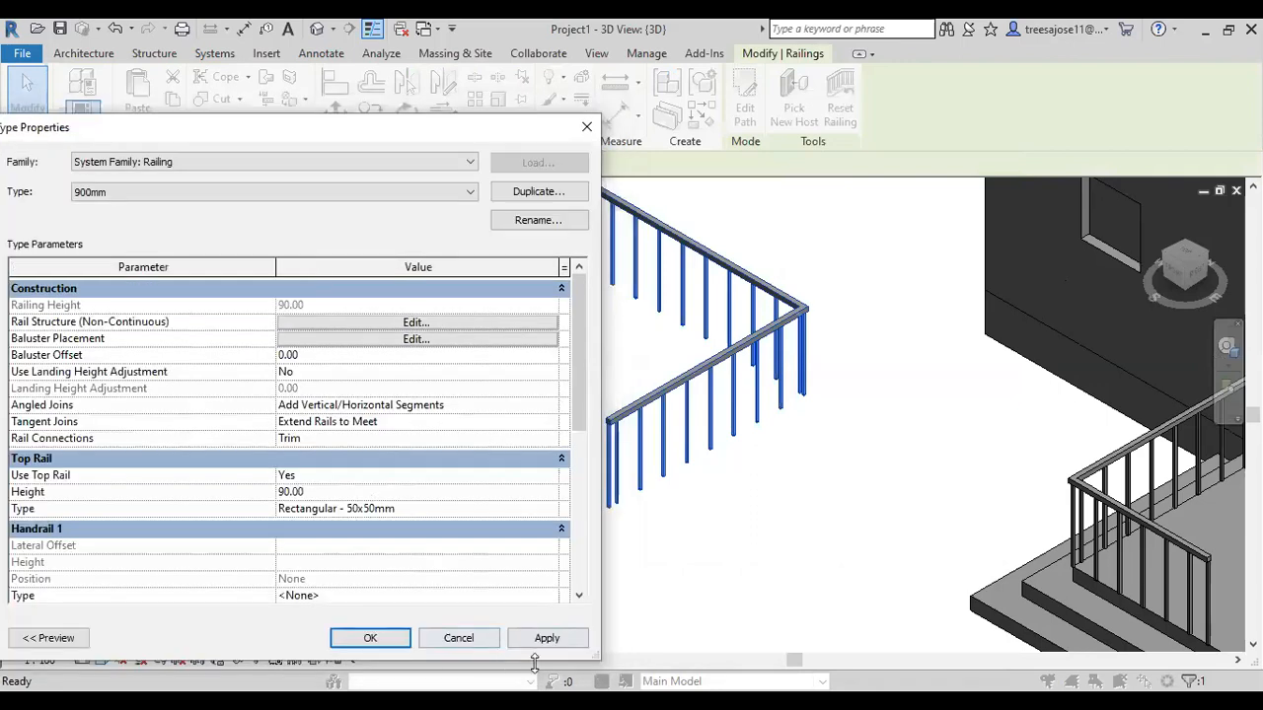
left_click(559, 638)
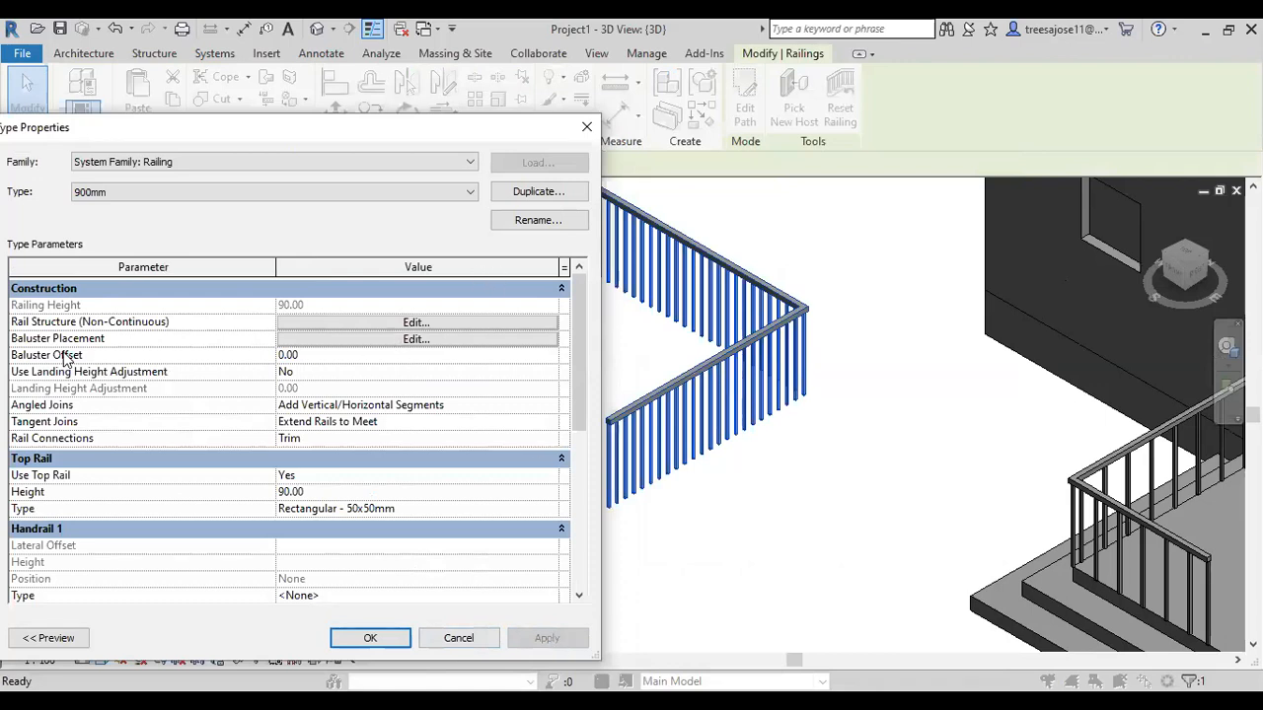
left_click(346, 338)
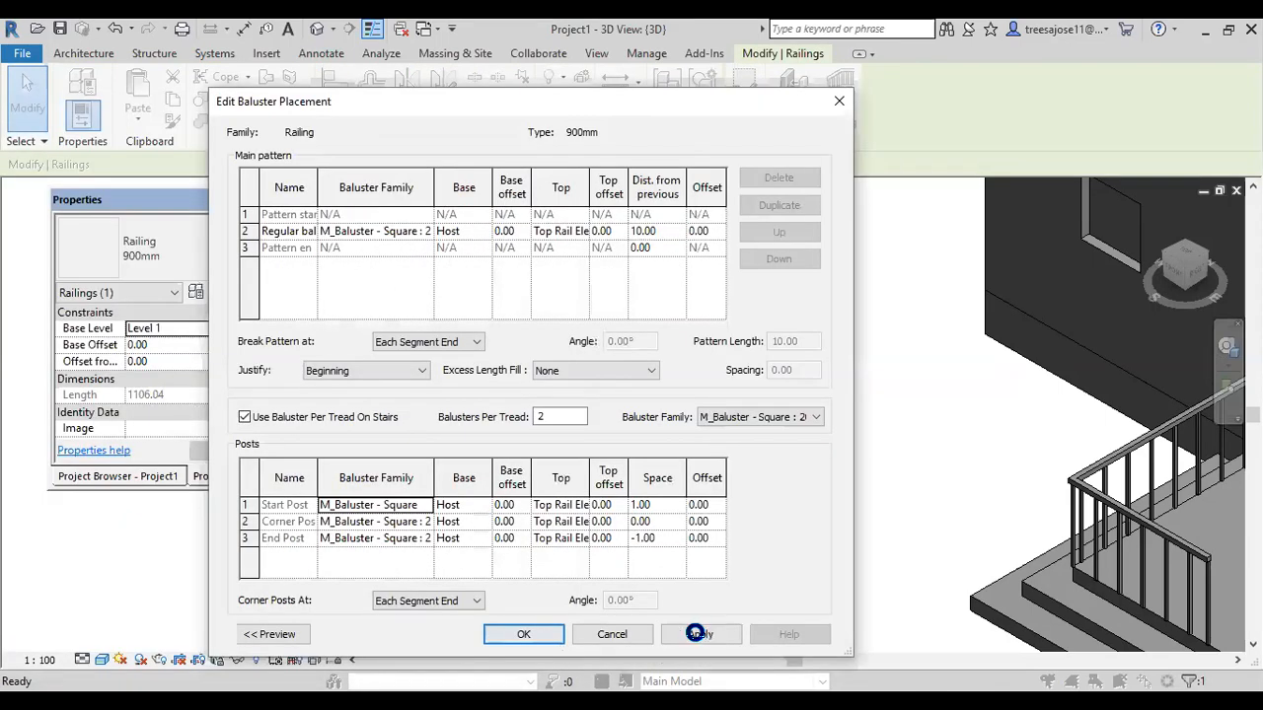
left_click(508, 635)
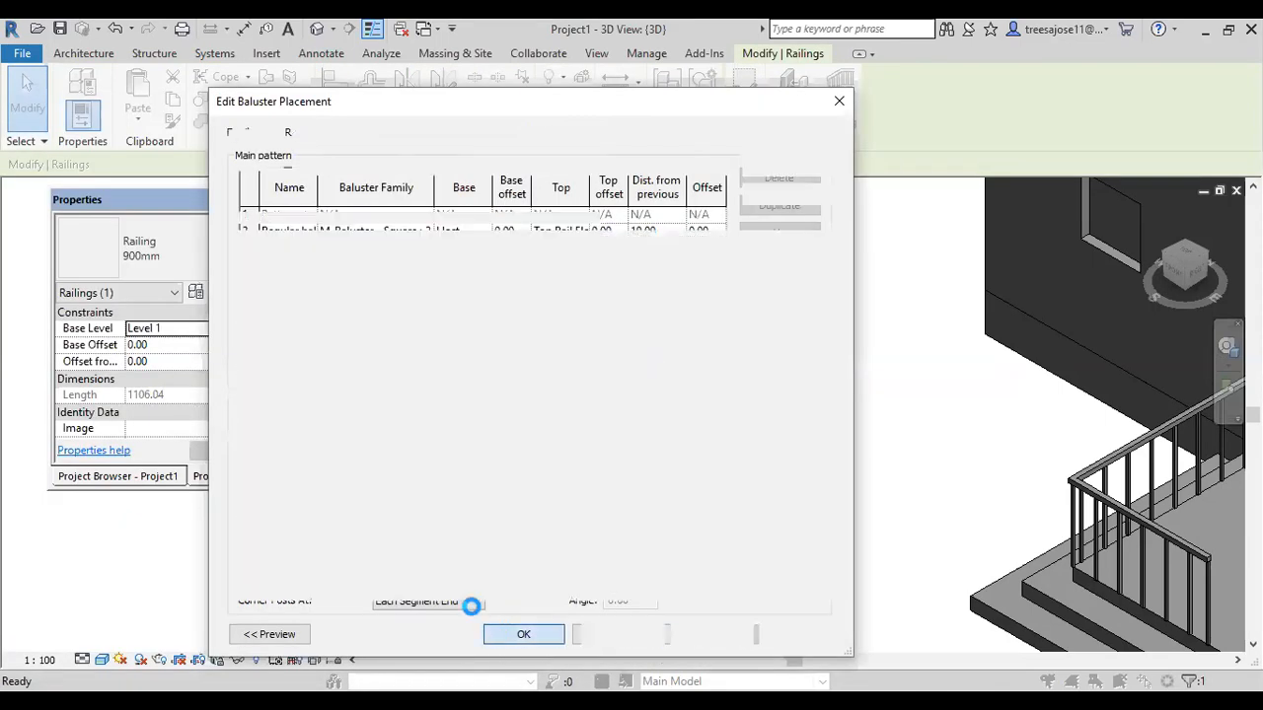
Open the 900mm railing type's non-continuous rail structure for editing, keeping the railing in view beside it.
left_click(605, 307)
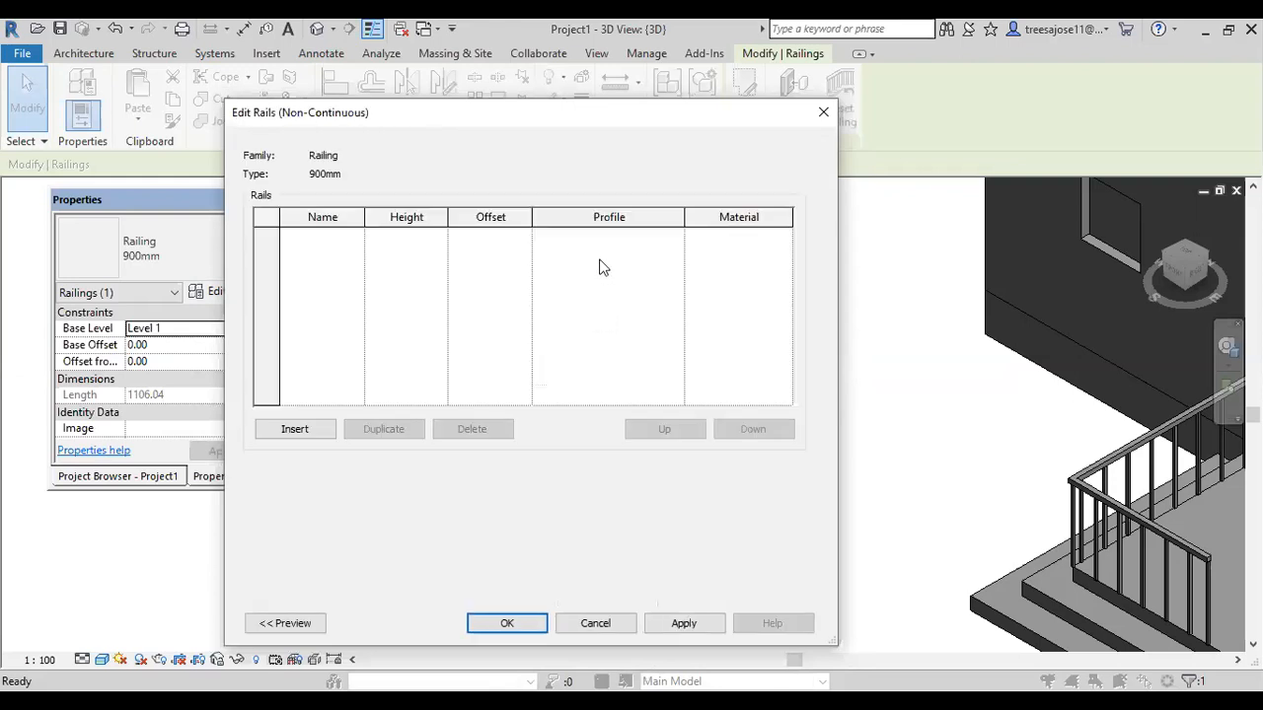
left_click_drag(677, 115, 491, 98)
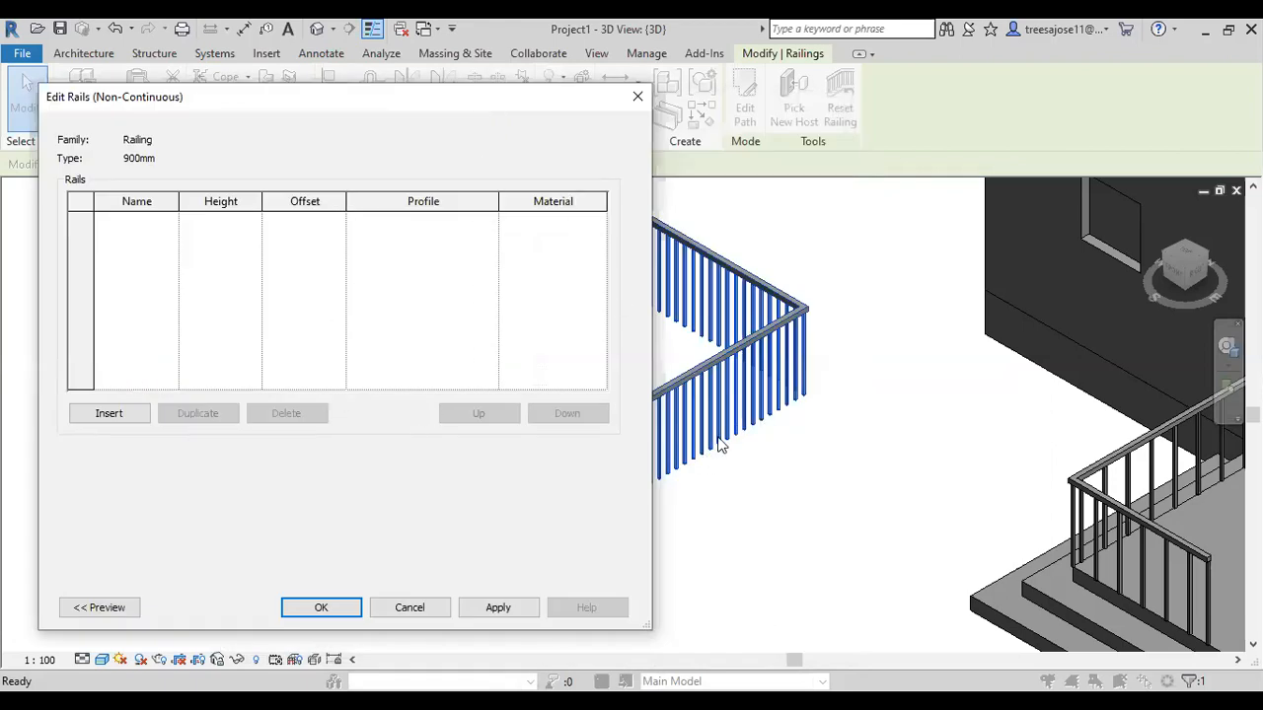
Insert a new rail in the 900mm railing type's rail structure with the M_Circular Handrail : 30mm profile.
left_click(109, 413)
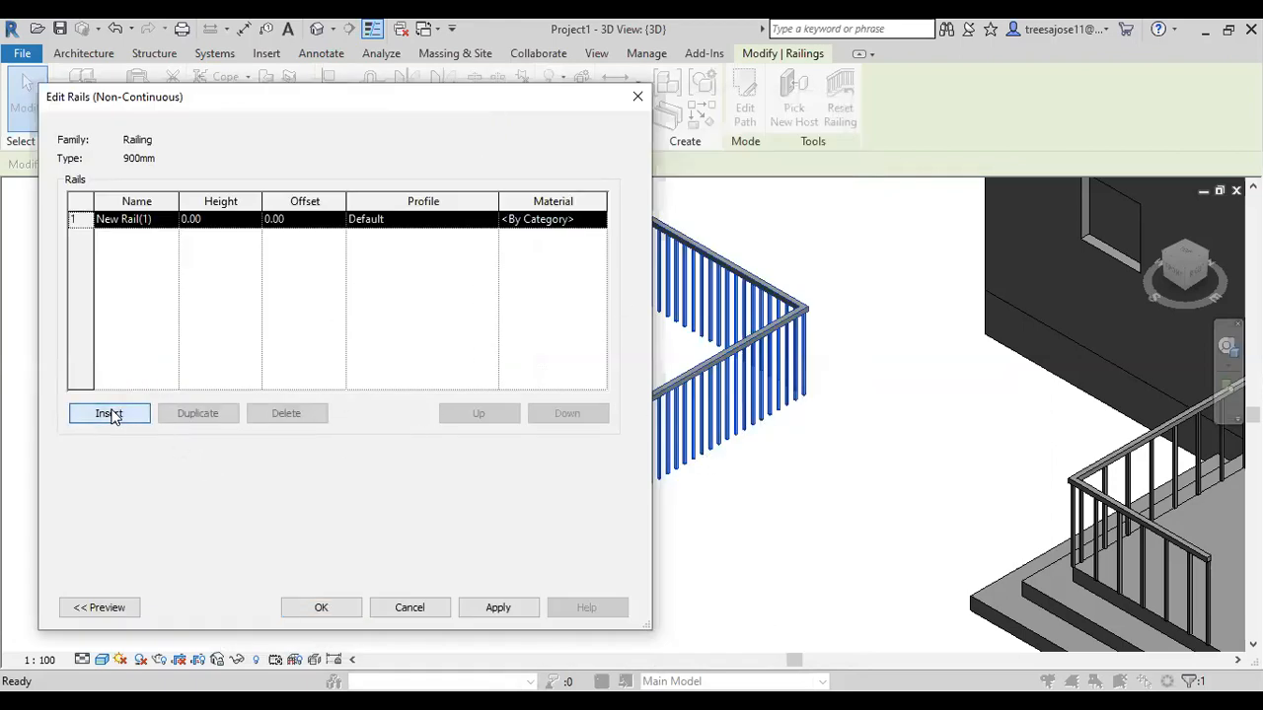
left_click(150, 219)
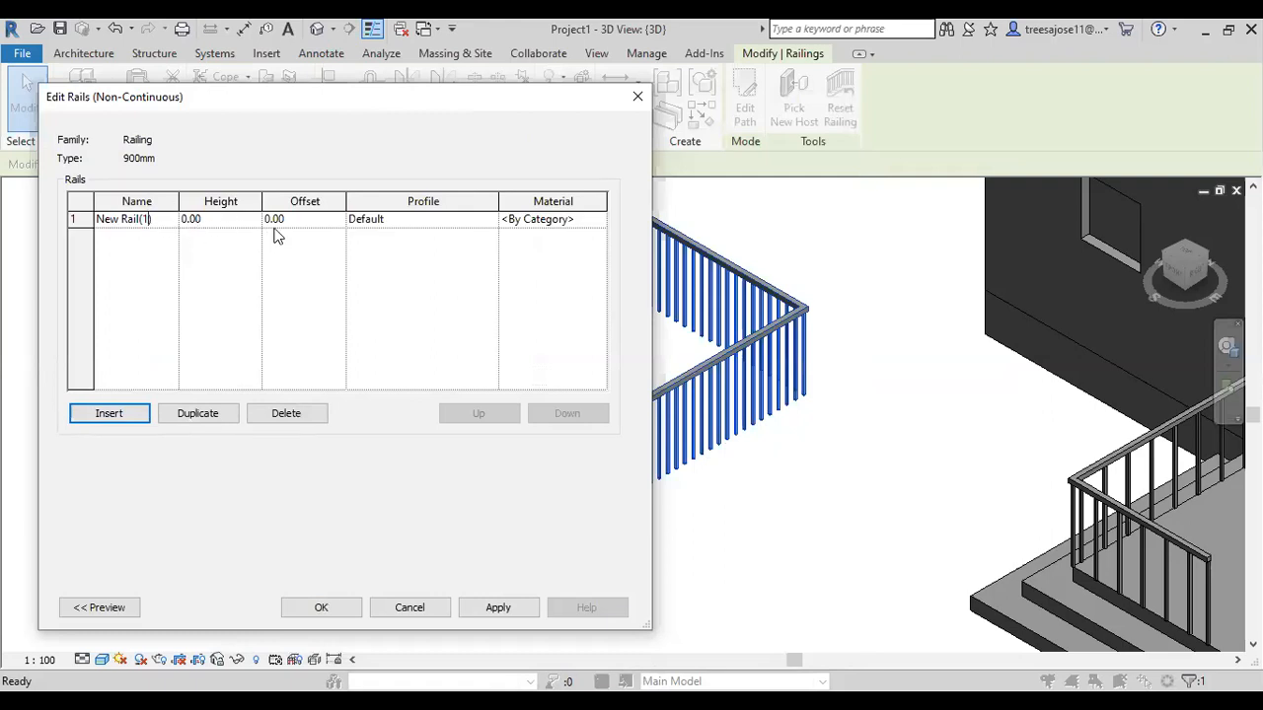
left_click(405, 223)
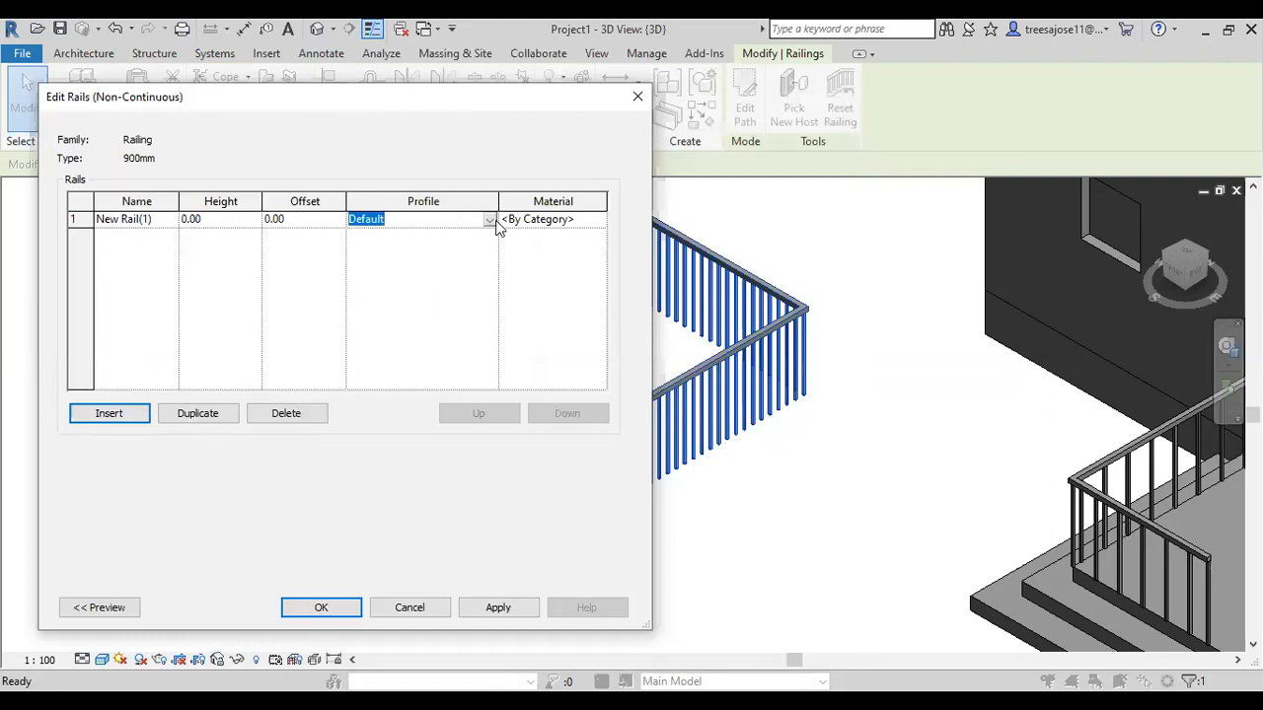
left_click(491, 221)
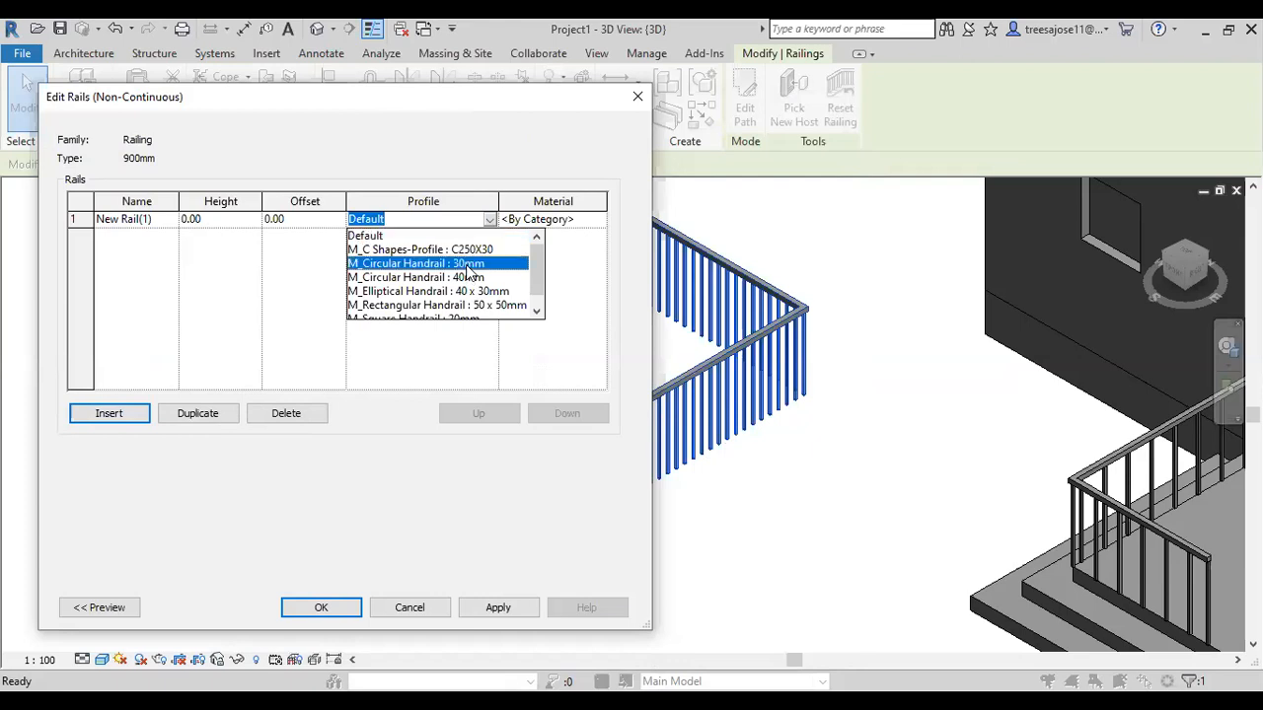
Set the new rail's offset to 20 and apply it to the 900mm railing type.
left_click(296, 223)
left_click(304, 224)
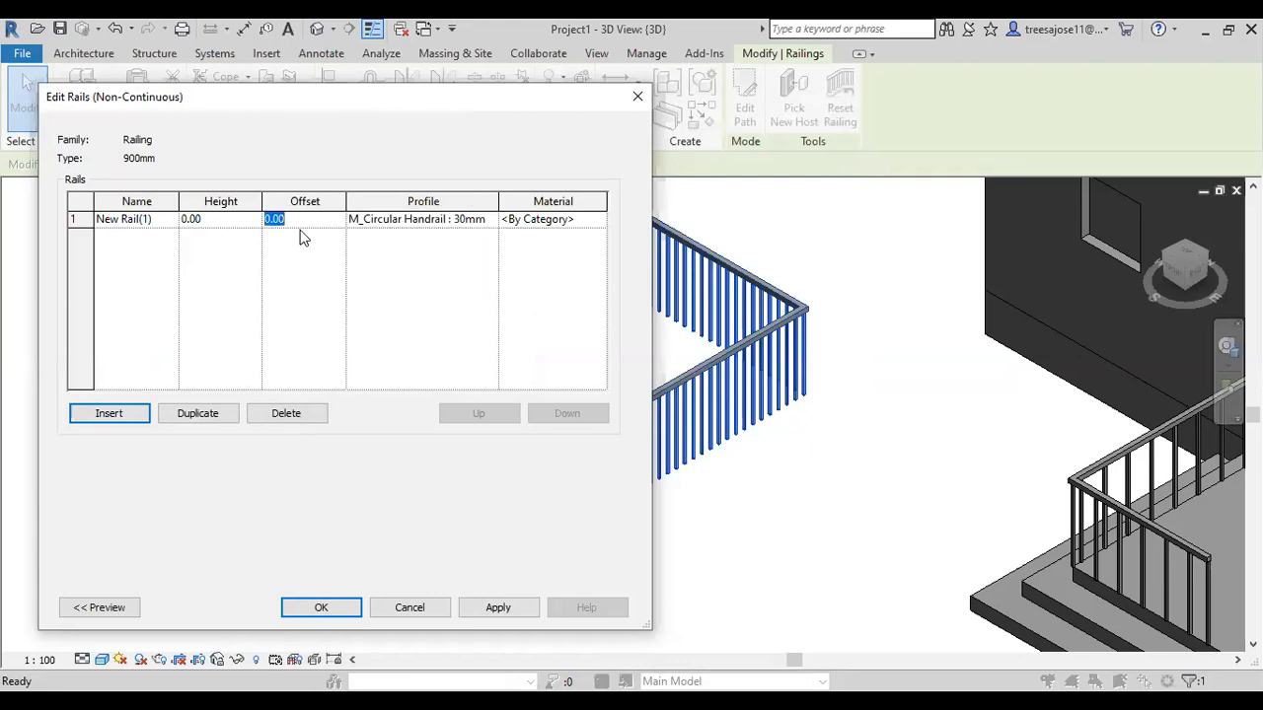
type("20")
left_click(499, 607)
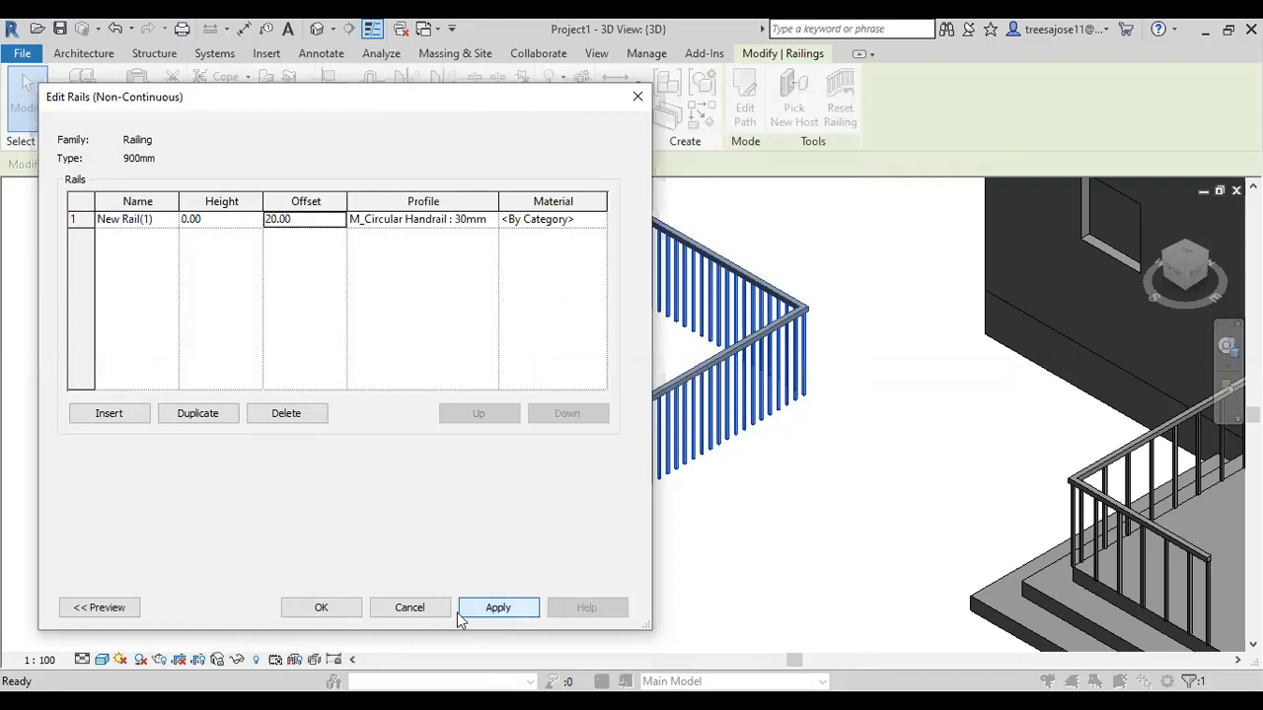
left_click(322, 606)
left_click(606, 610)
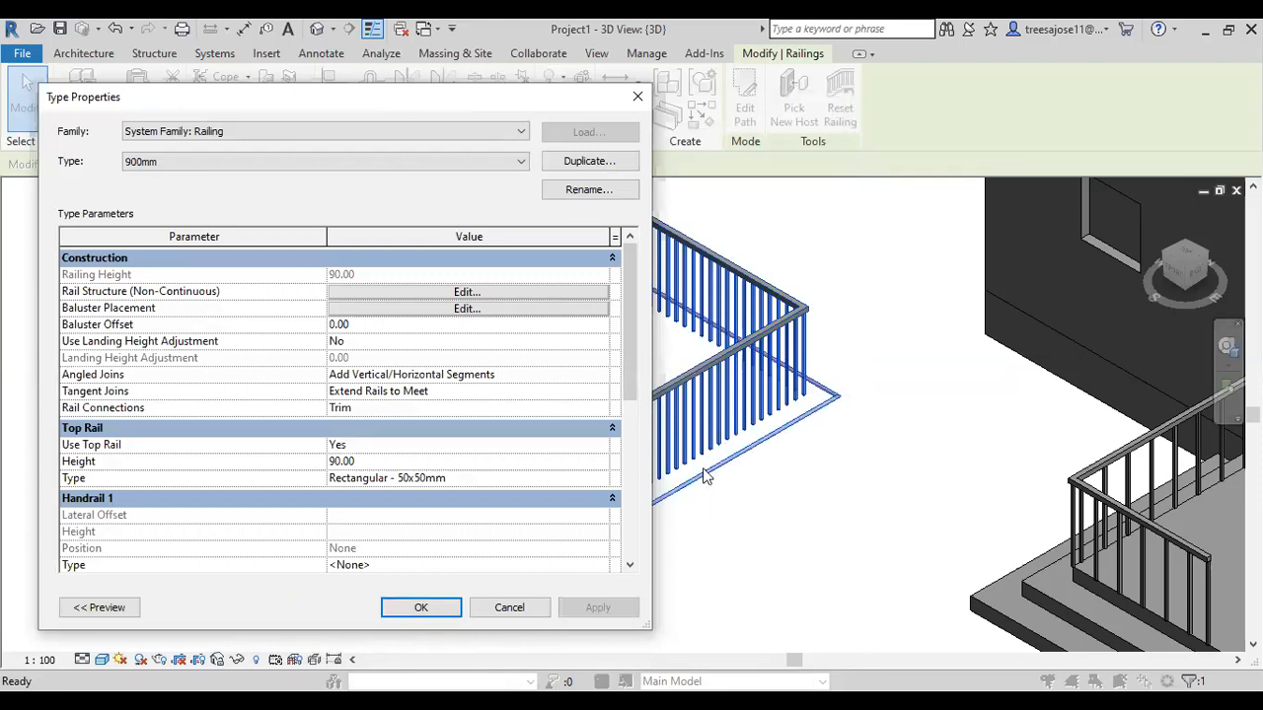
Reopen the rail structure and set the circular rail's offset to 25, accepting the type changes.
left_click(864, 346)
left_click(453, 296)
left_click(307, 221)
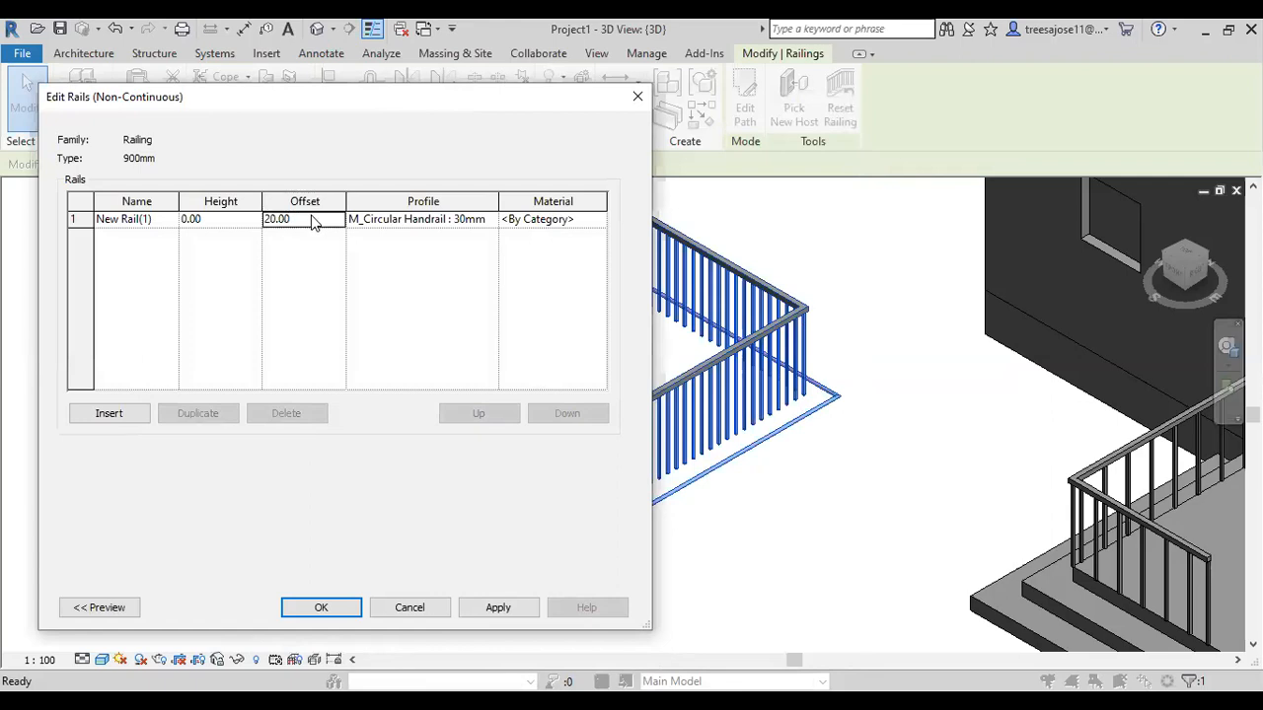
type("25")
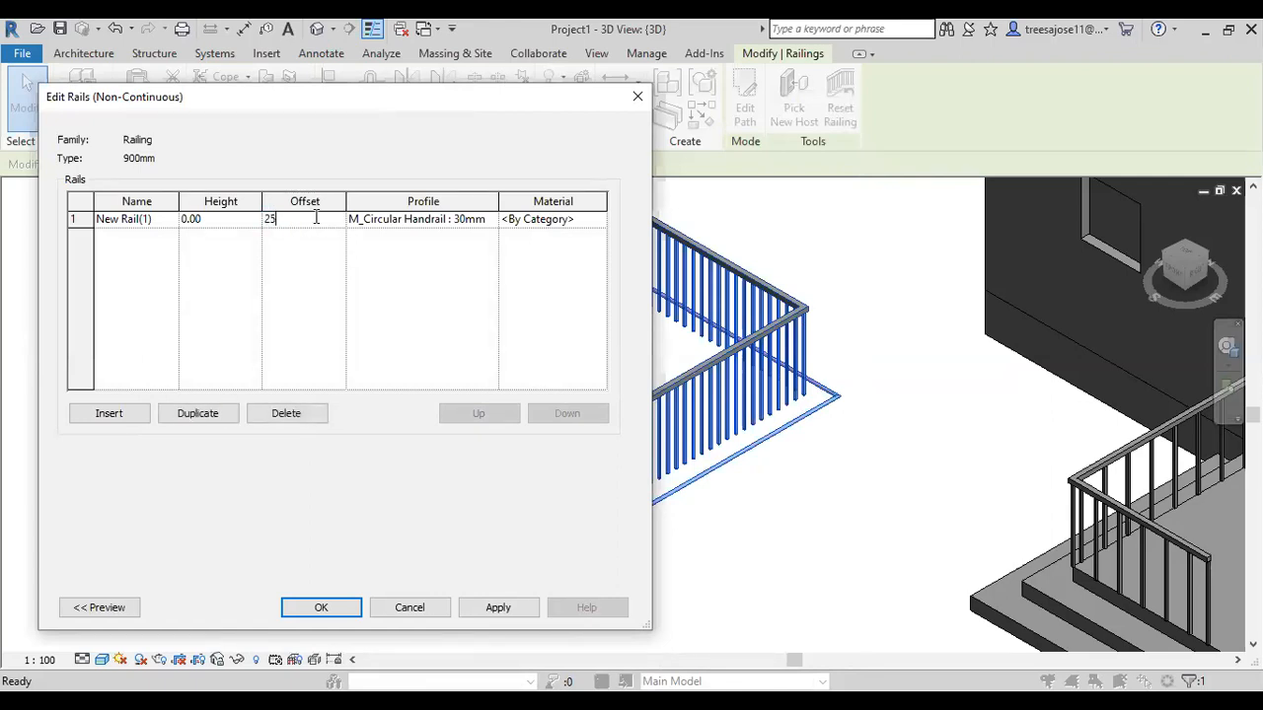
left_click(322, 607)
left_click(596, 610)
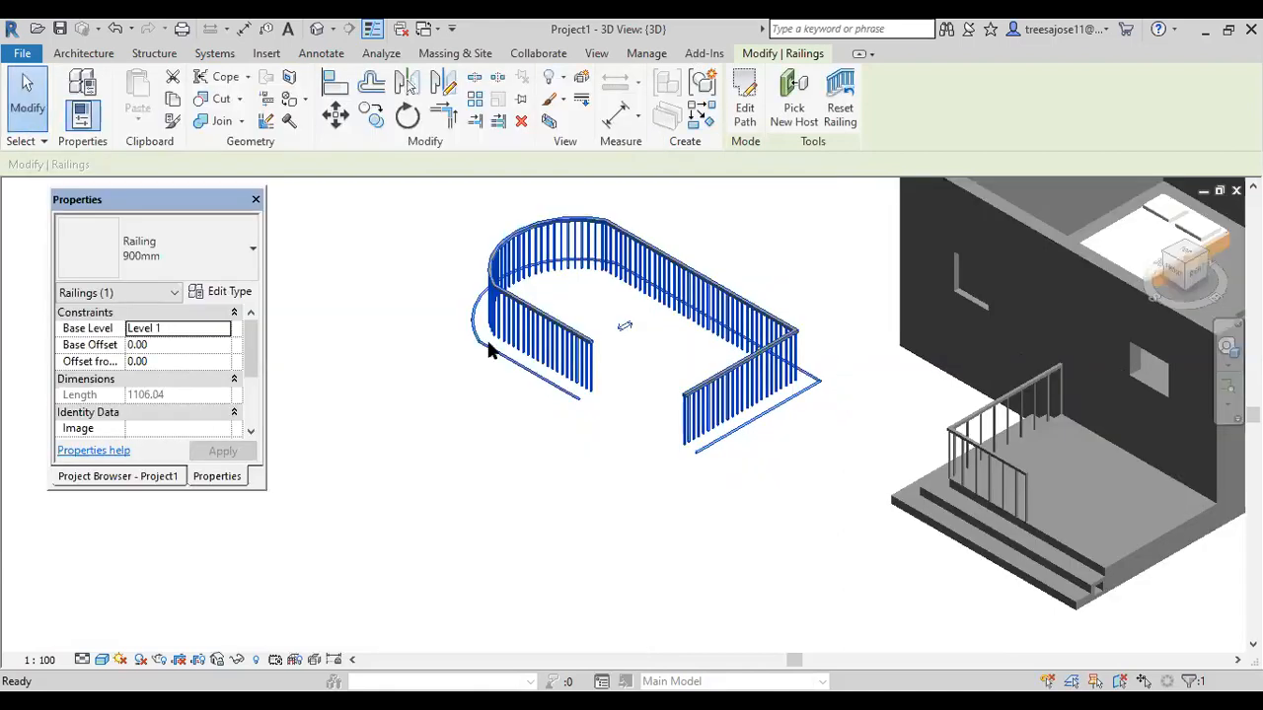
key("Escape")
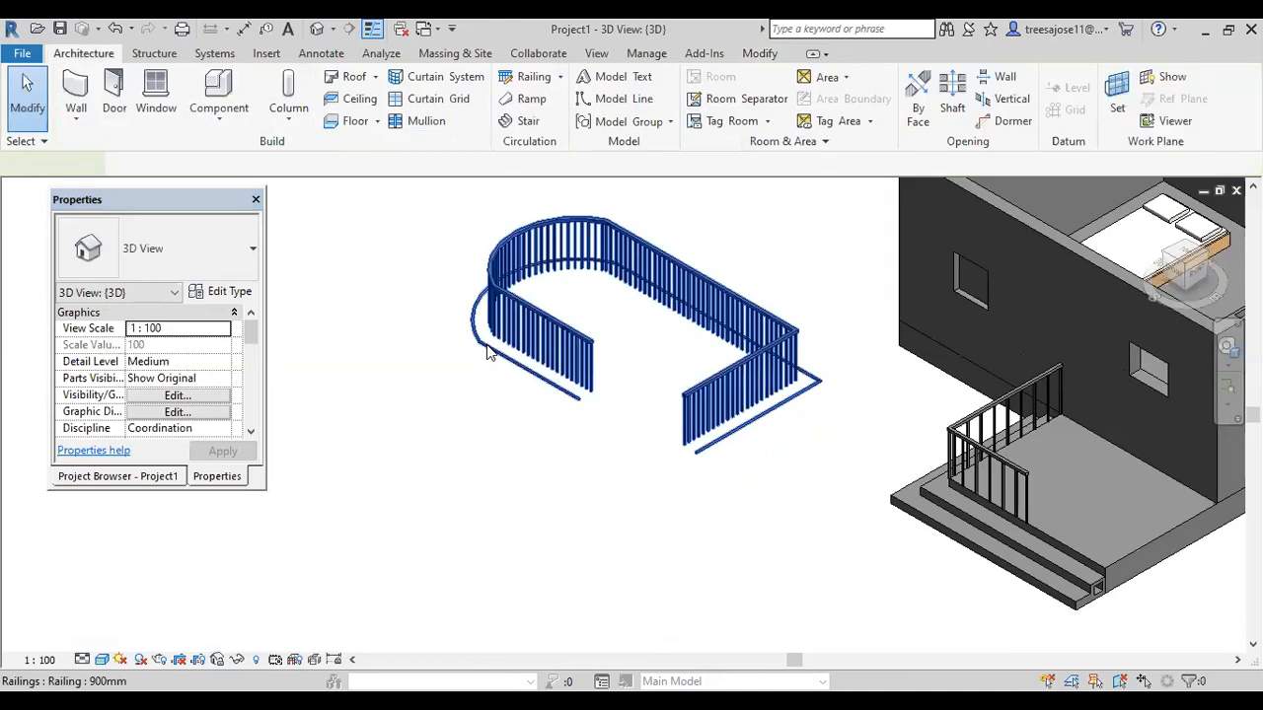
Set the circular rail's offset to 0 and its height to 20, apply it to the 900mm railing type, and deselect the railing.
left_click(486, 353)
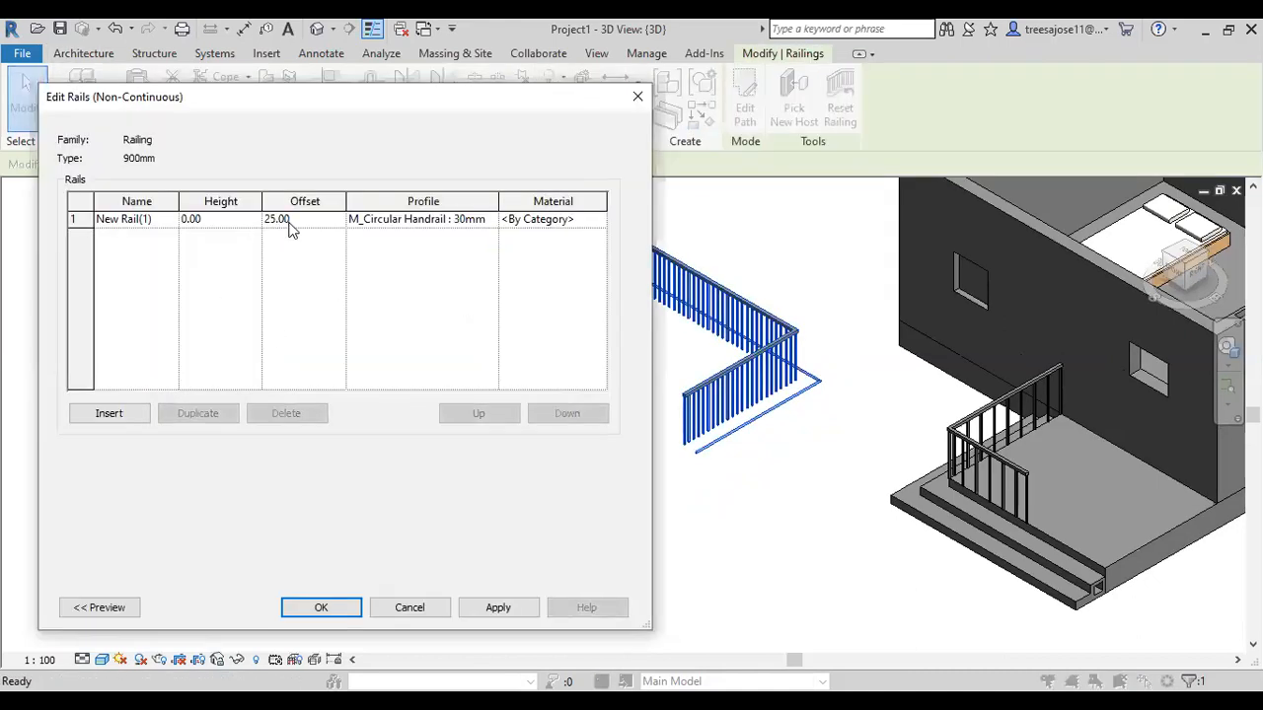
left_click(296, 221)
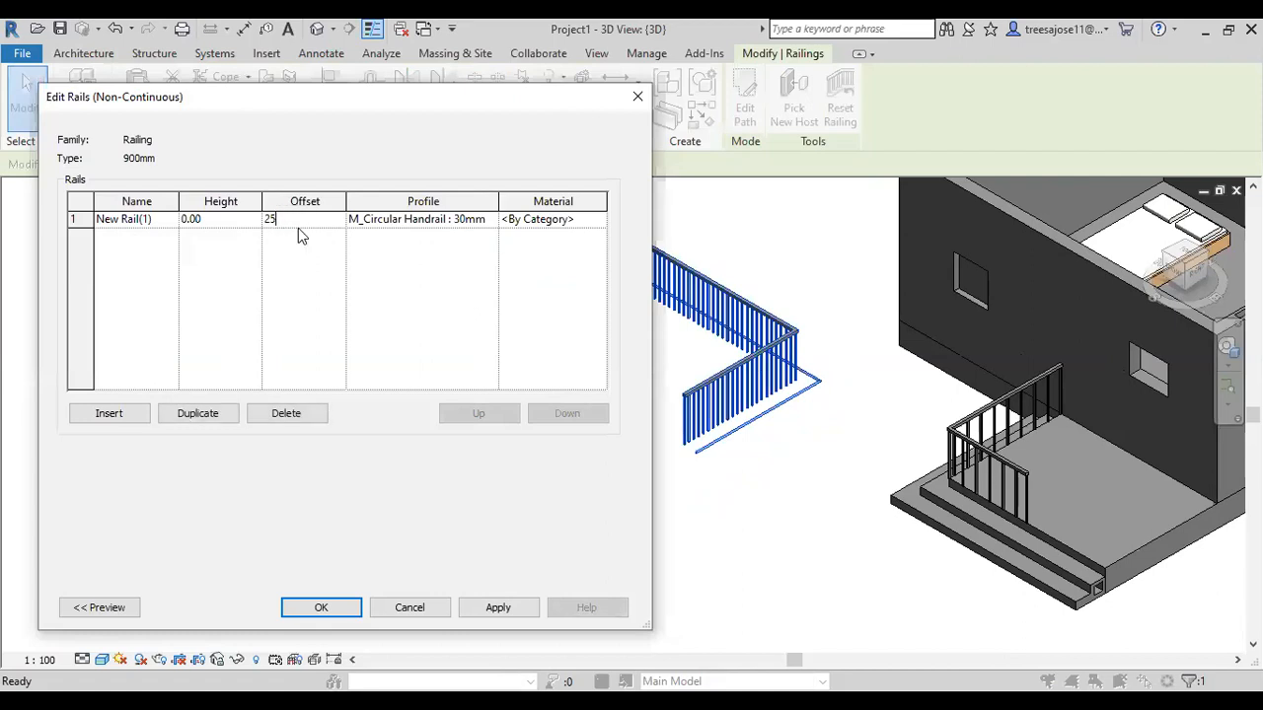
type("0")
left_click(218, 220)
type("2")
left_click(512, 606)
left_click(314, 609)
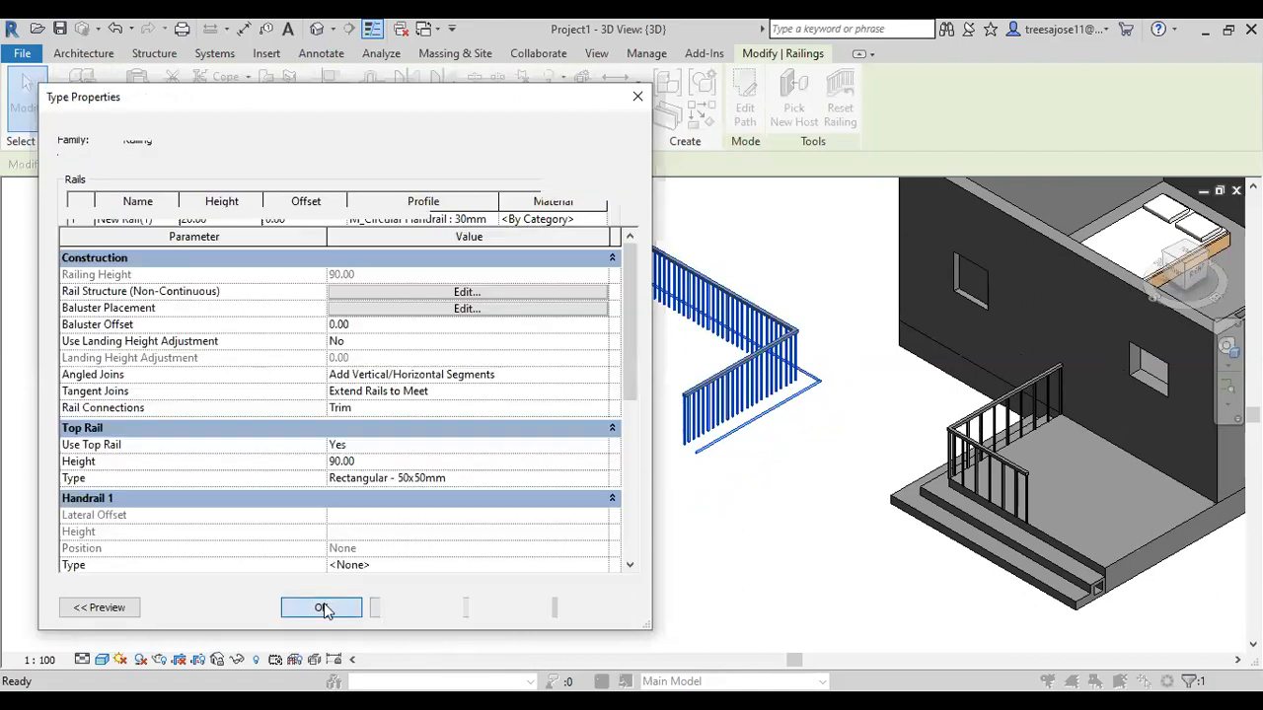
left_click(603, 607)
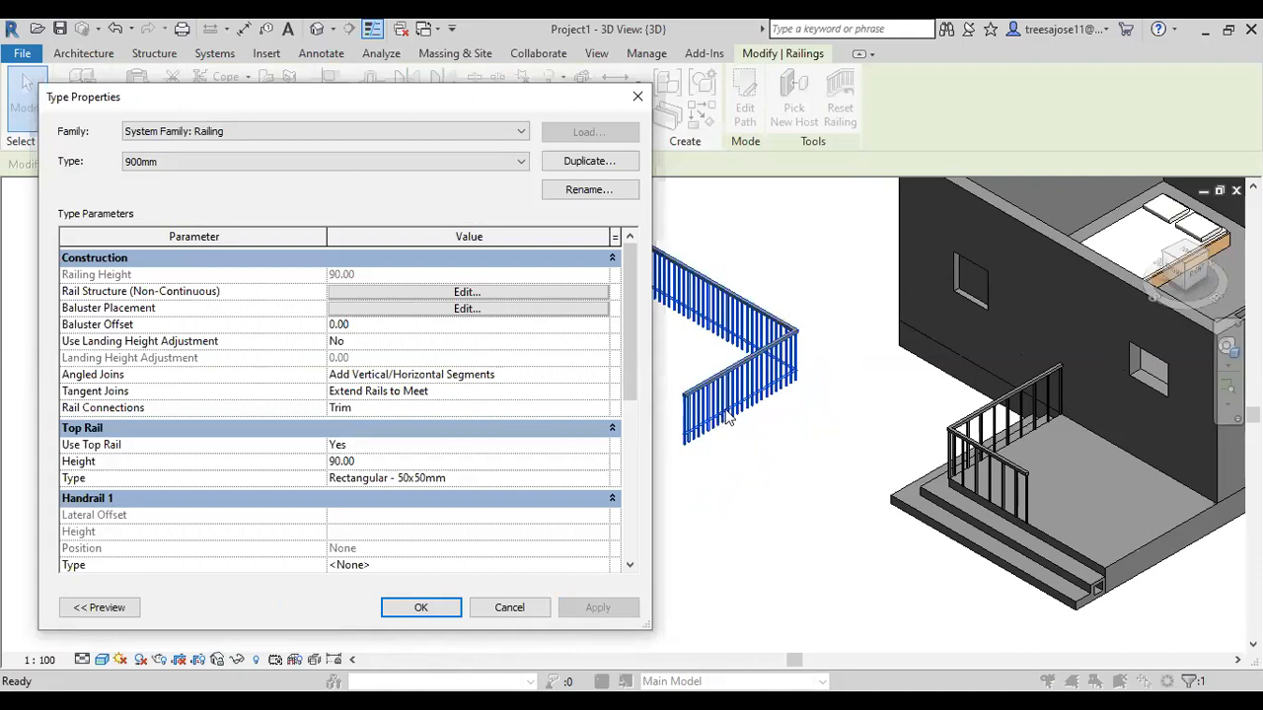
left_click(638, 95)
left_click(607, 415)
scroll(684, 410, "down", 1)
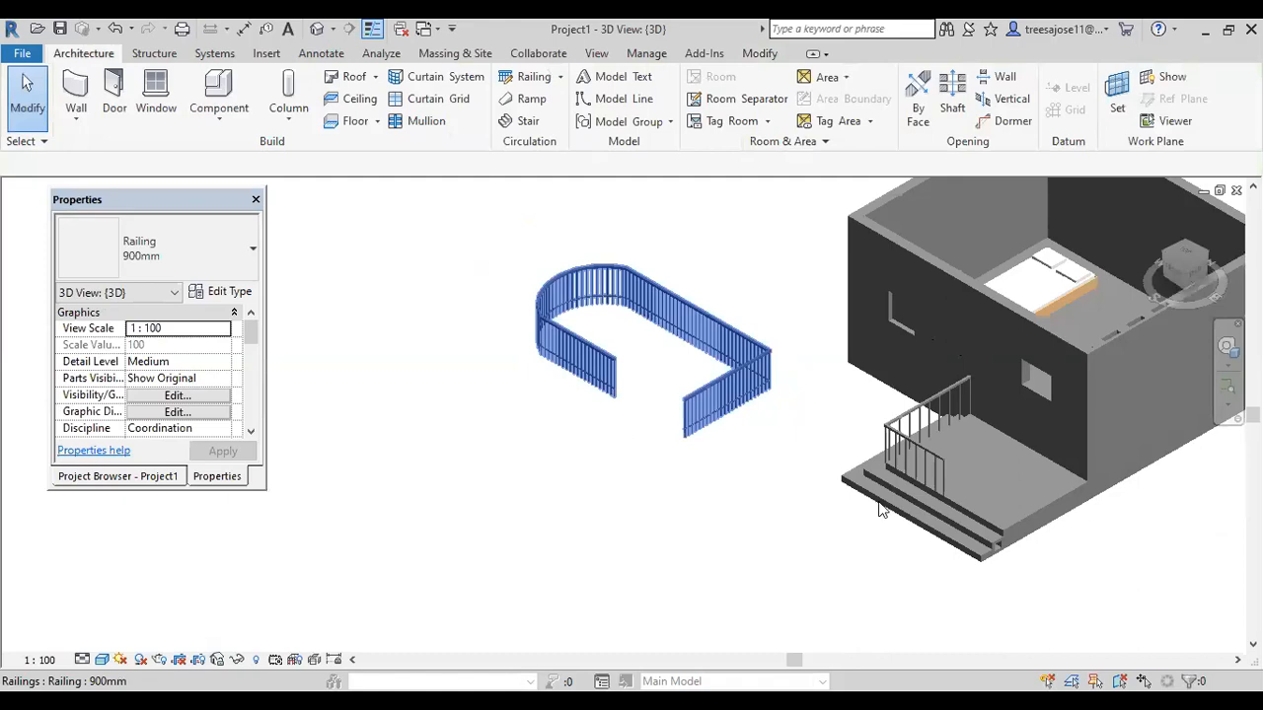
left_click(738, 468)
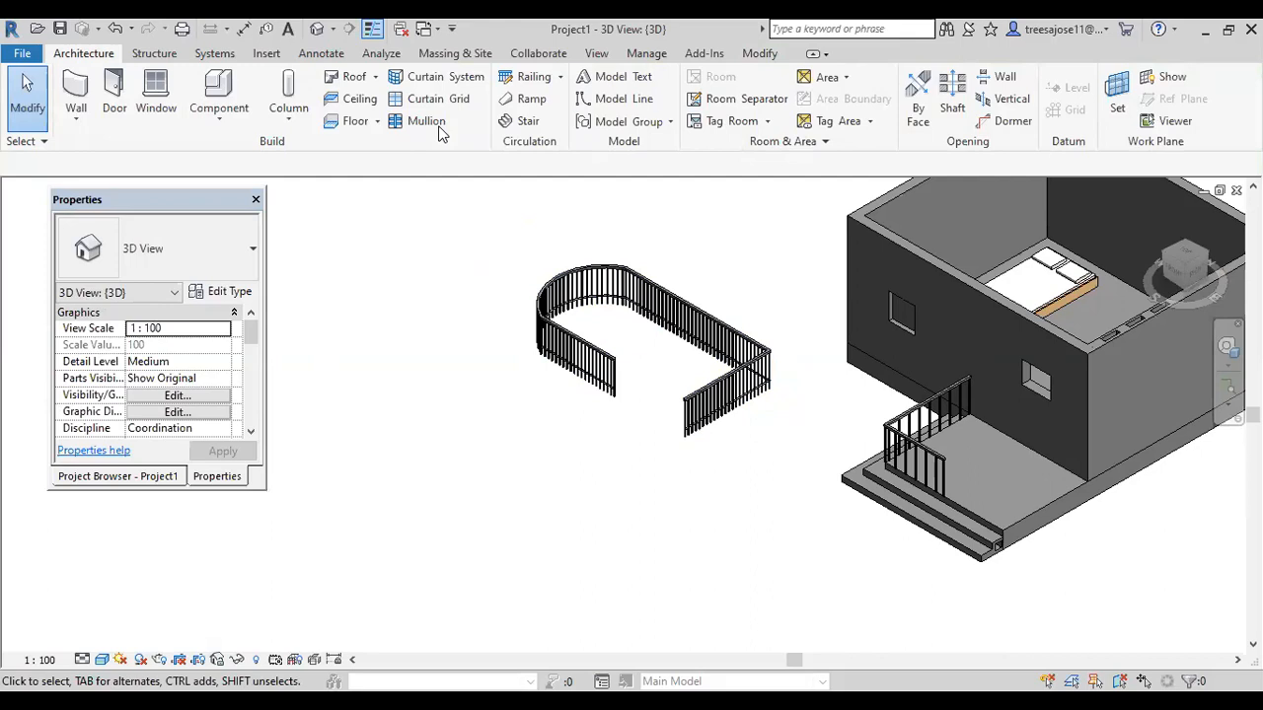
Draw two separate model lines on Level 1 in front of the curved railing, leaving a gap between them, the second about 200 long.
left_click(615, 100)
left_click(451, 396)
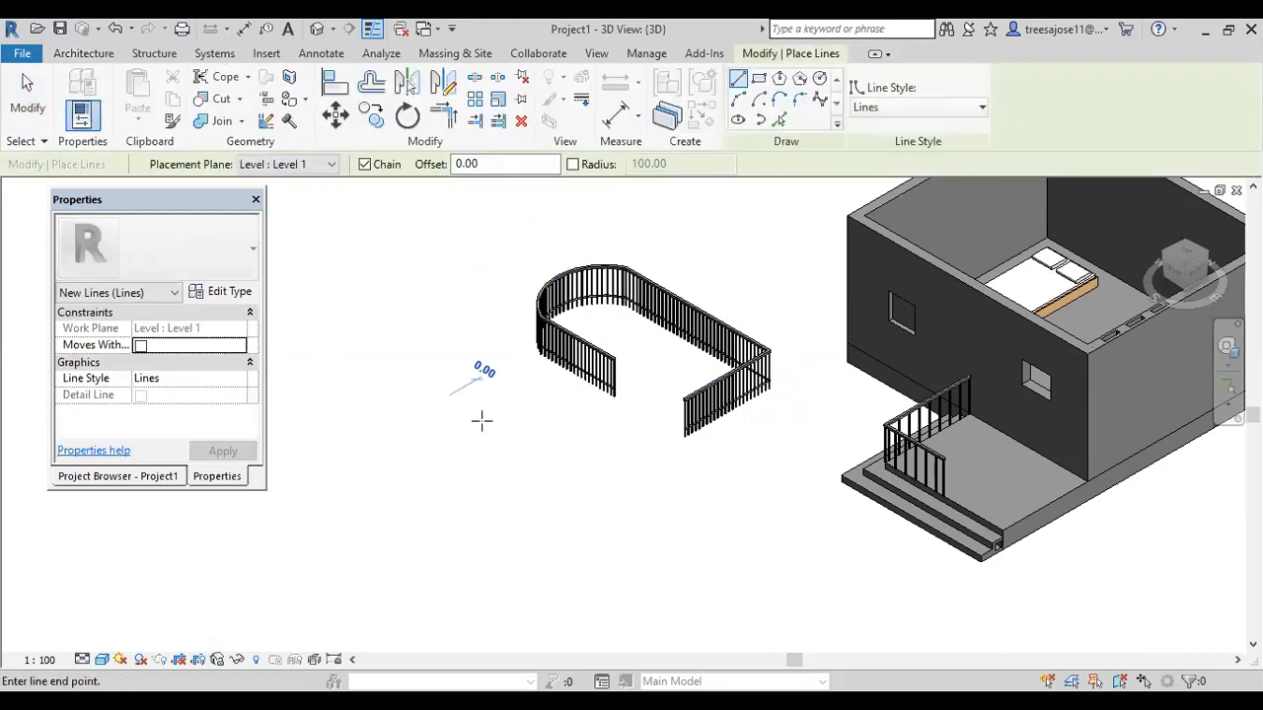
left_click(521, 439)
right_click(521, 414)
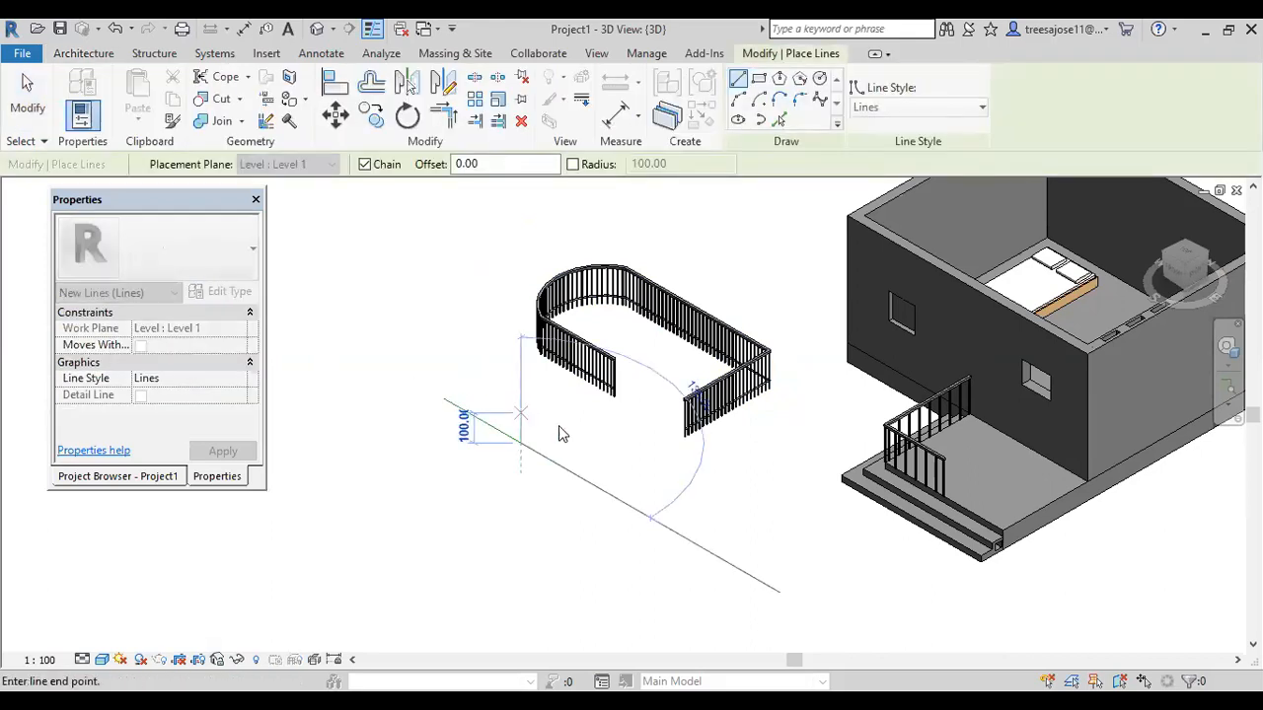
left_click(570, 144)
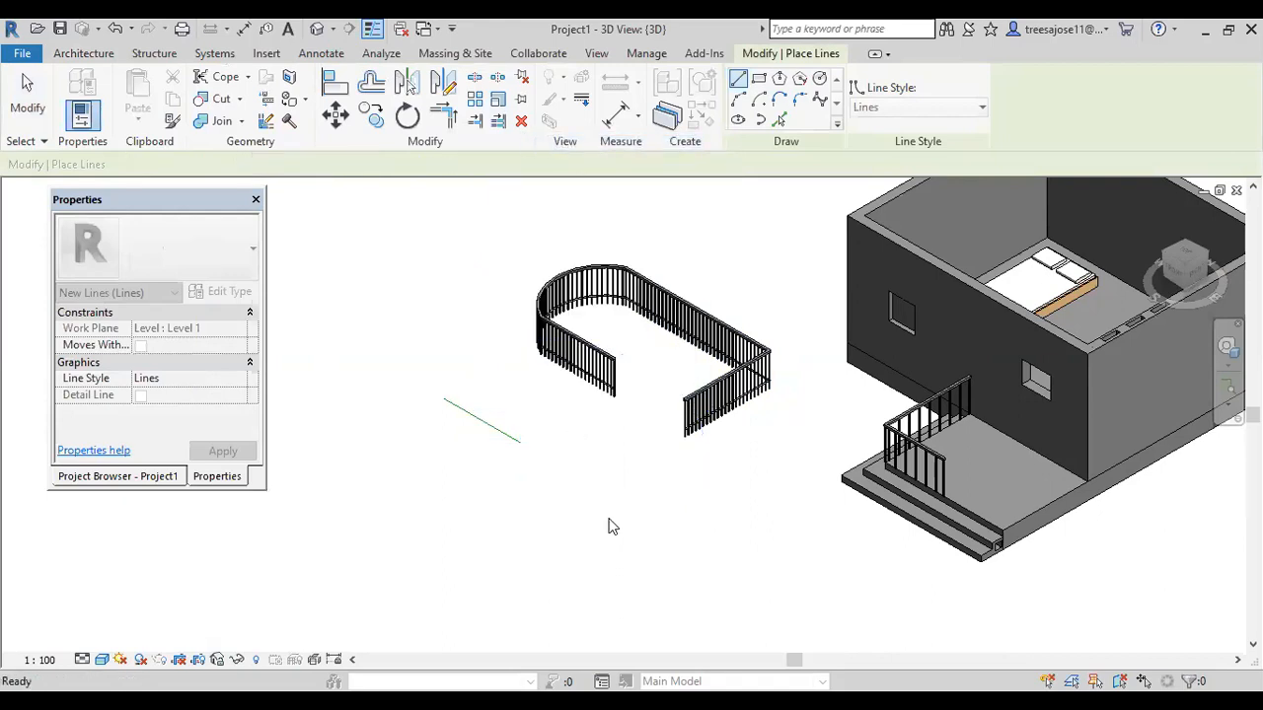
left_click(565, 470)
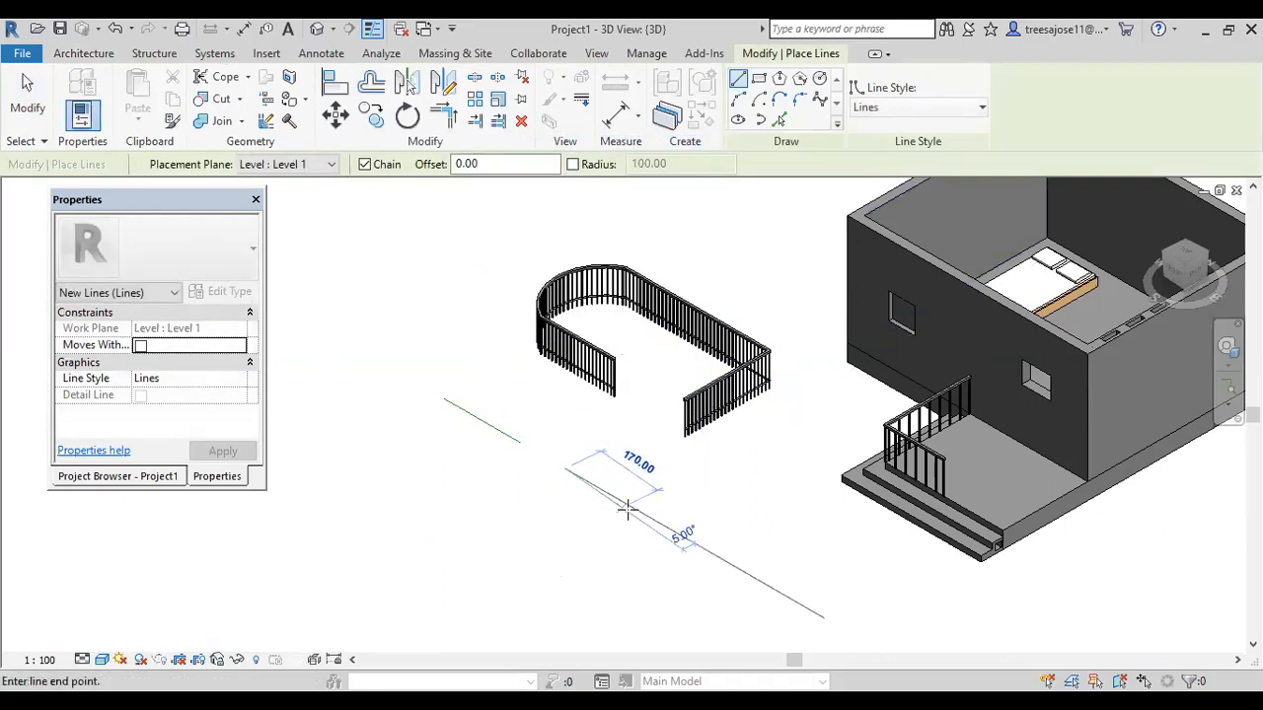
right_click(677, 502)
left_click(731, 234)
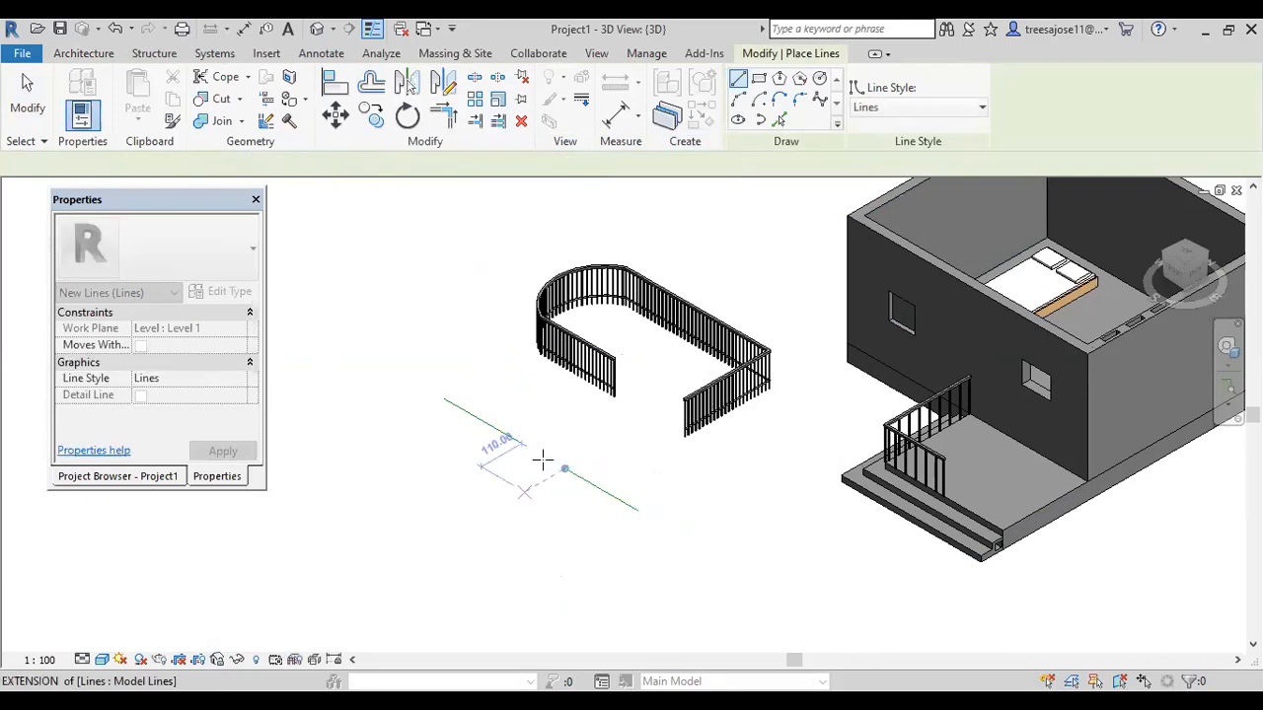
scroll(618, 398, "up", 2)
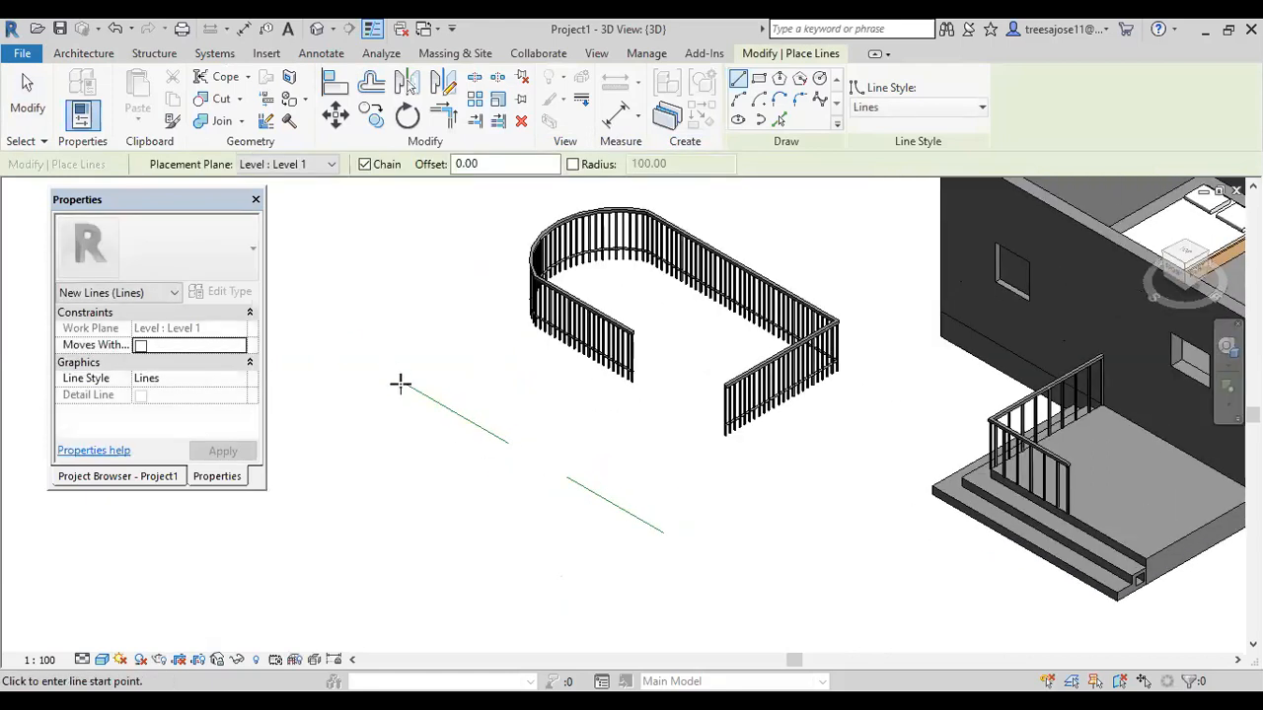
left_click(504, 430)
left_click(639, 550)
Try to create one 1100mm 2 railing by picking both disconnected model lines as its sketched path.
left_click(89, 52)
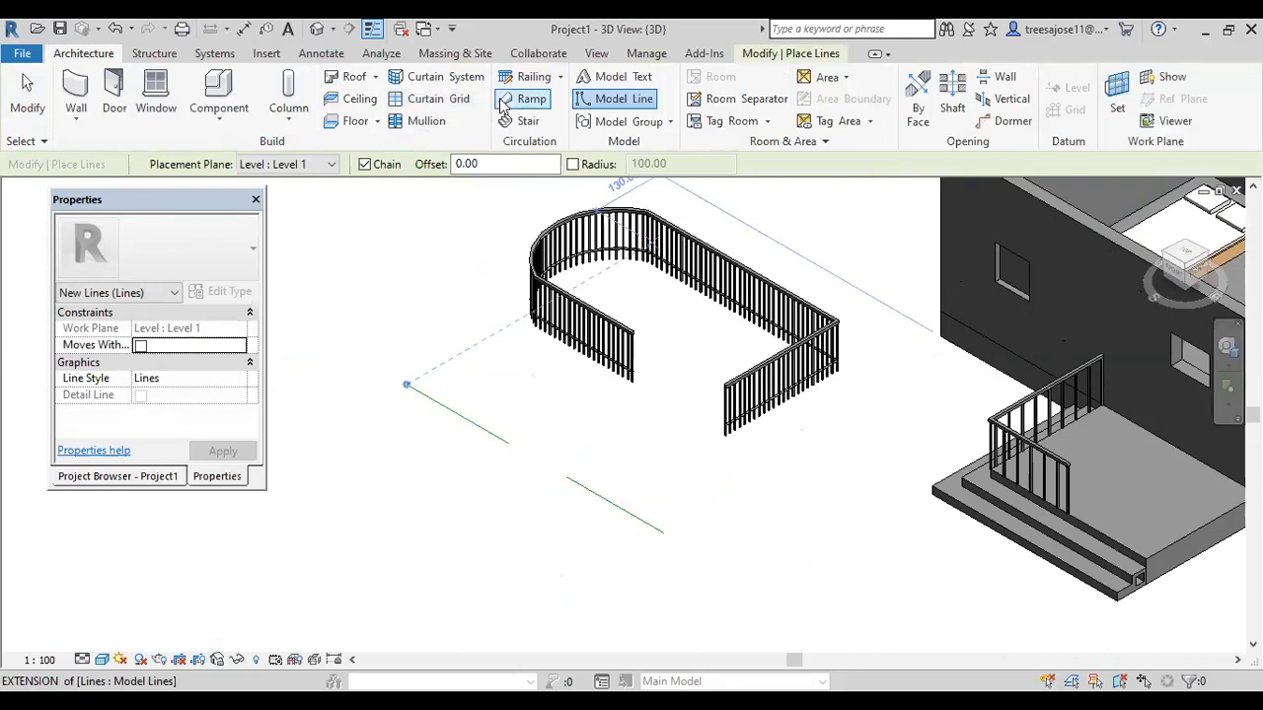
left_click(534, 76)
left_click(556, 104)
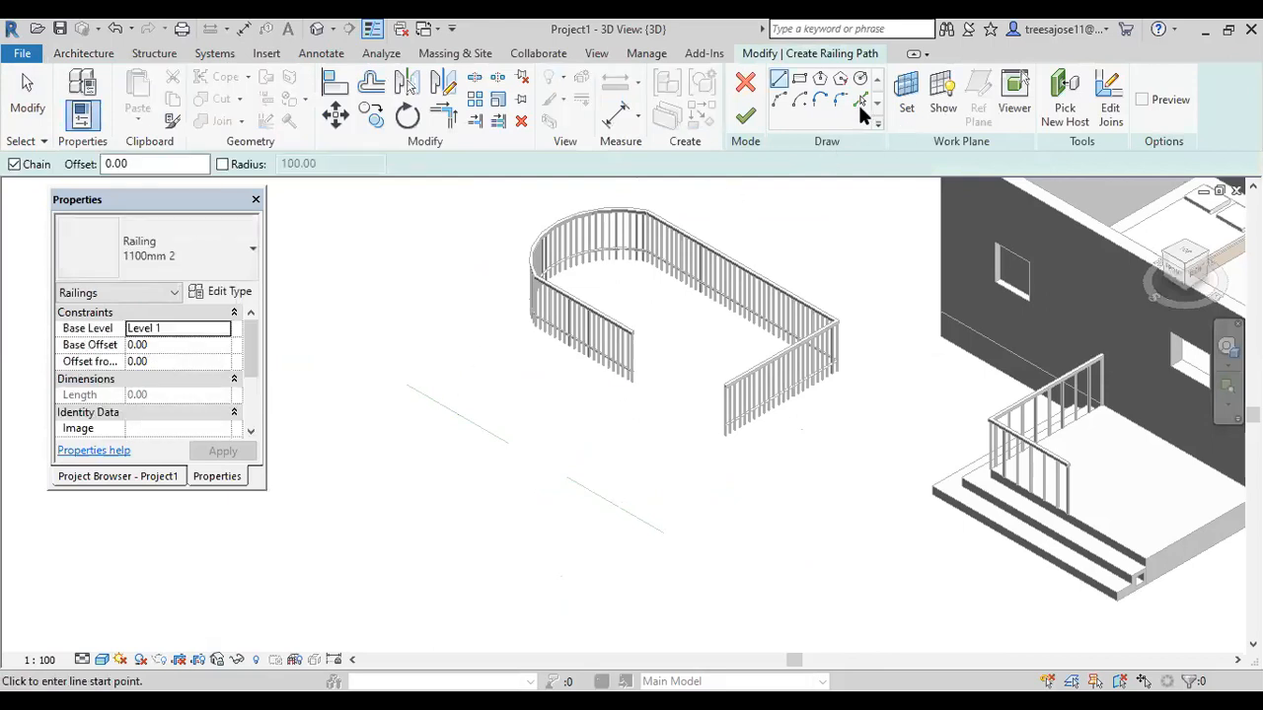
left_click(860, 102)
left_click(468, 421)
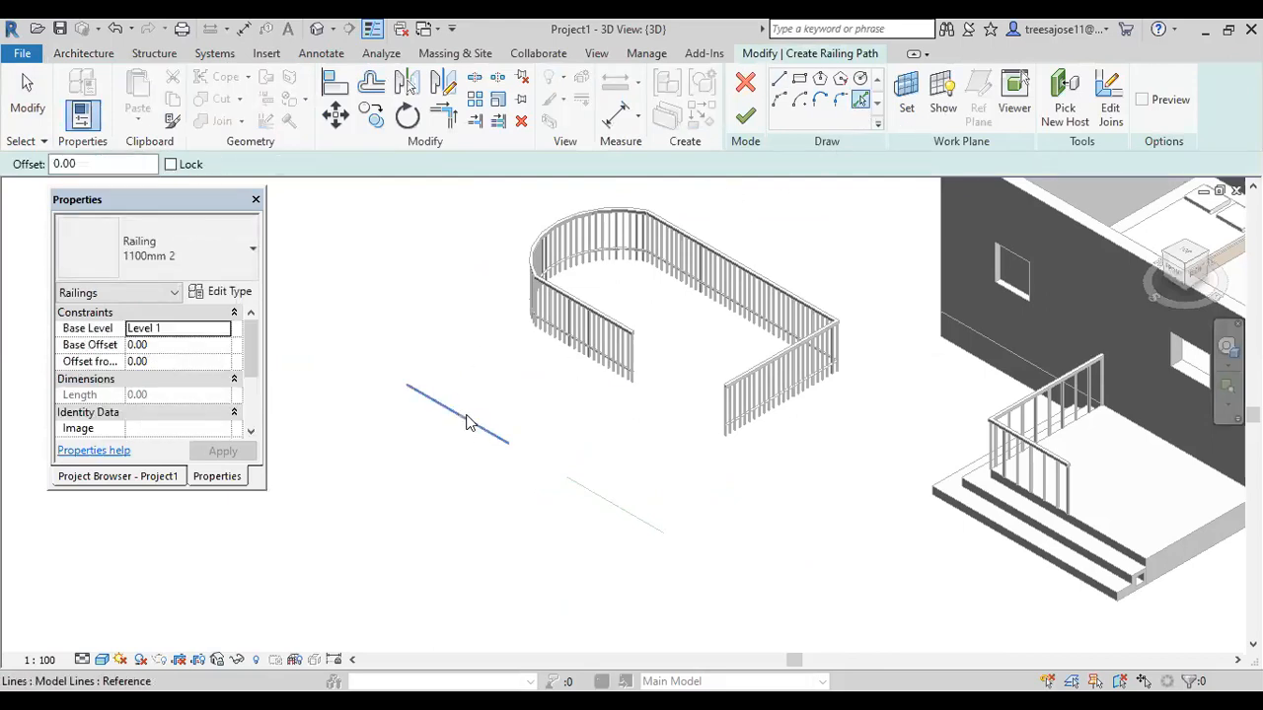
left_click(606, 503)
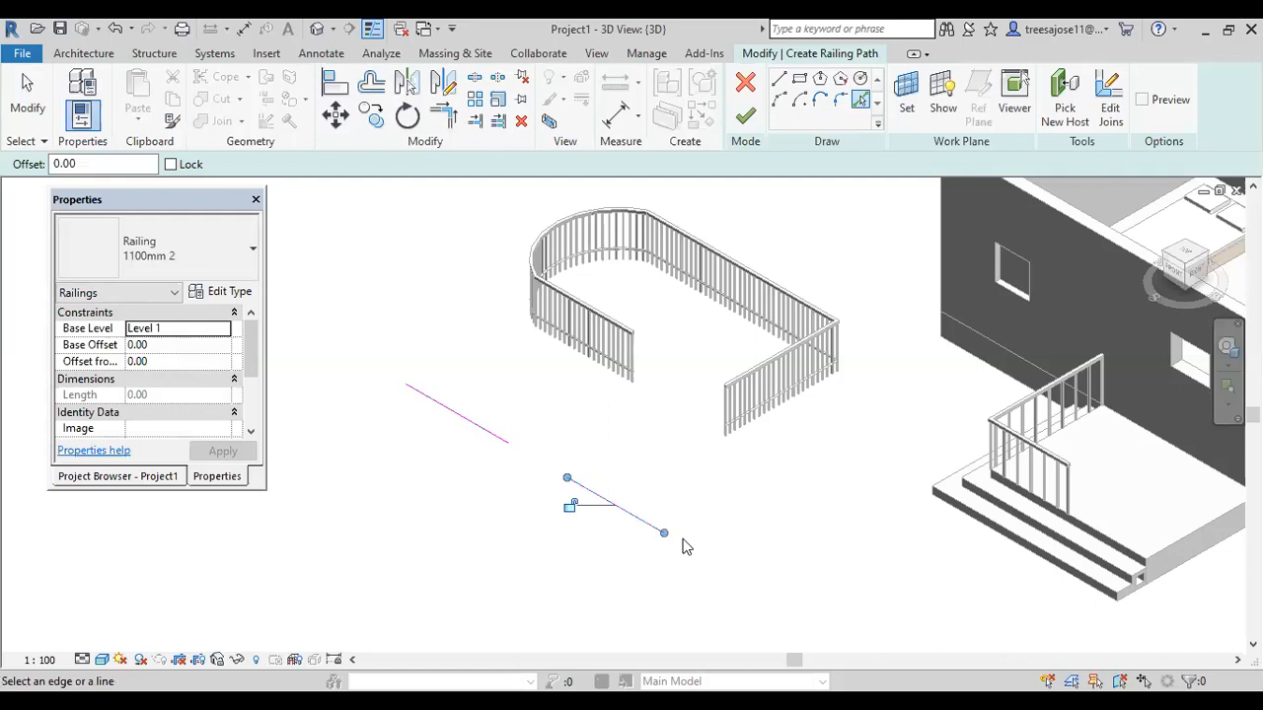
left_click(745, 116)
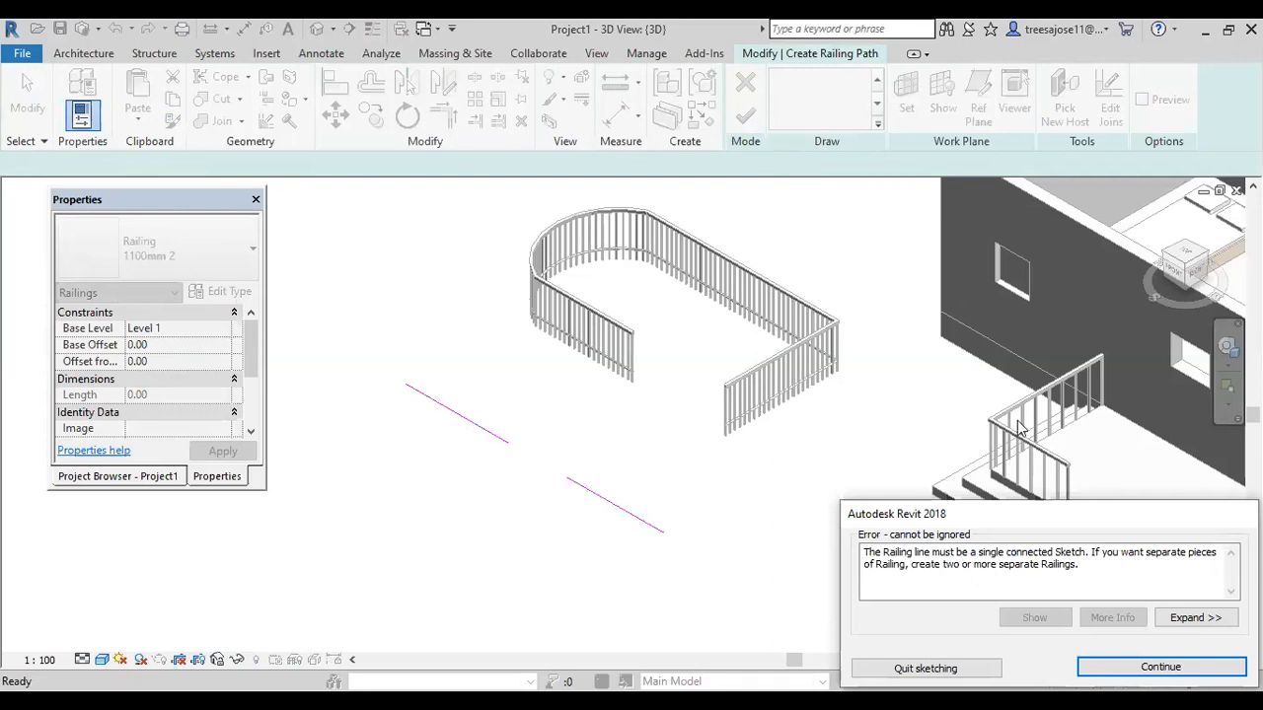
Return to the railing path, remove the second line from it, and discard the whole railing sketch.
left_click(1120, 669)
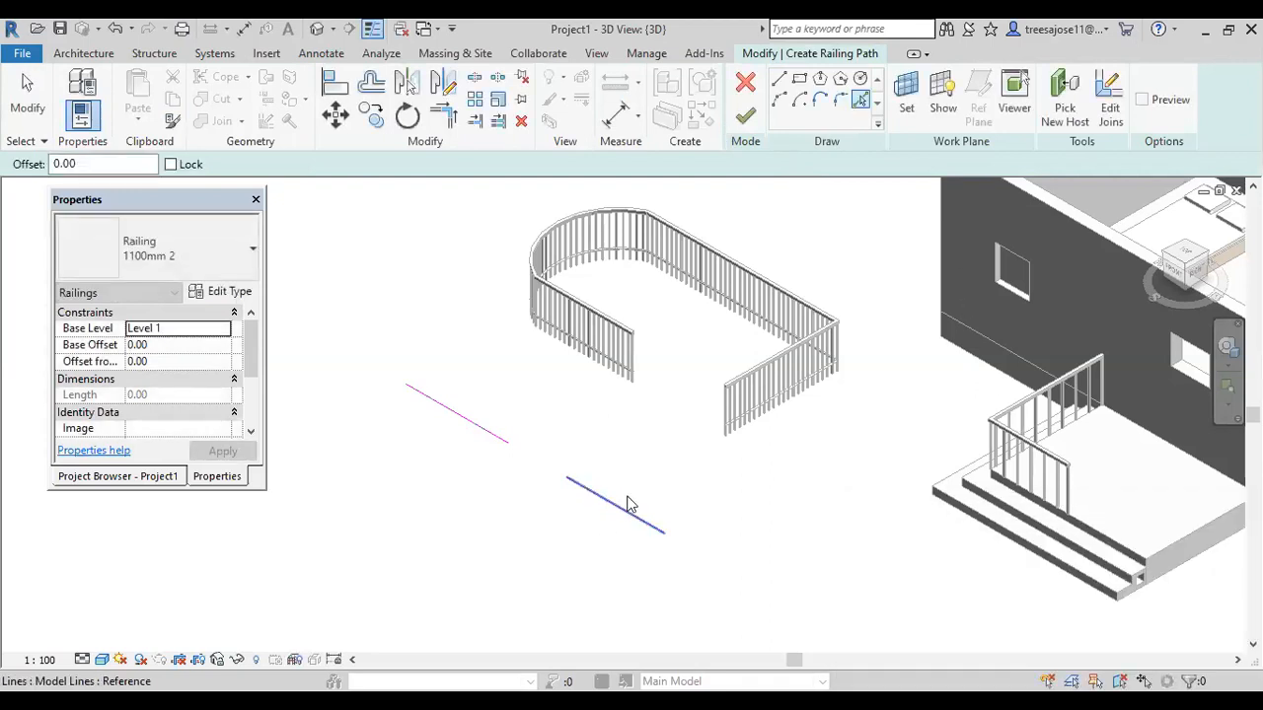
left_click(627, 499)
key("Delete")
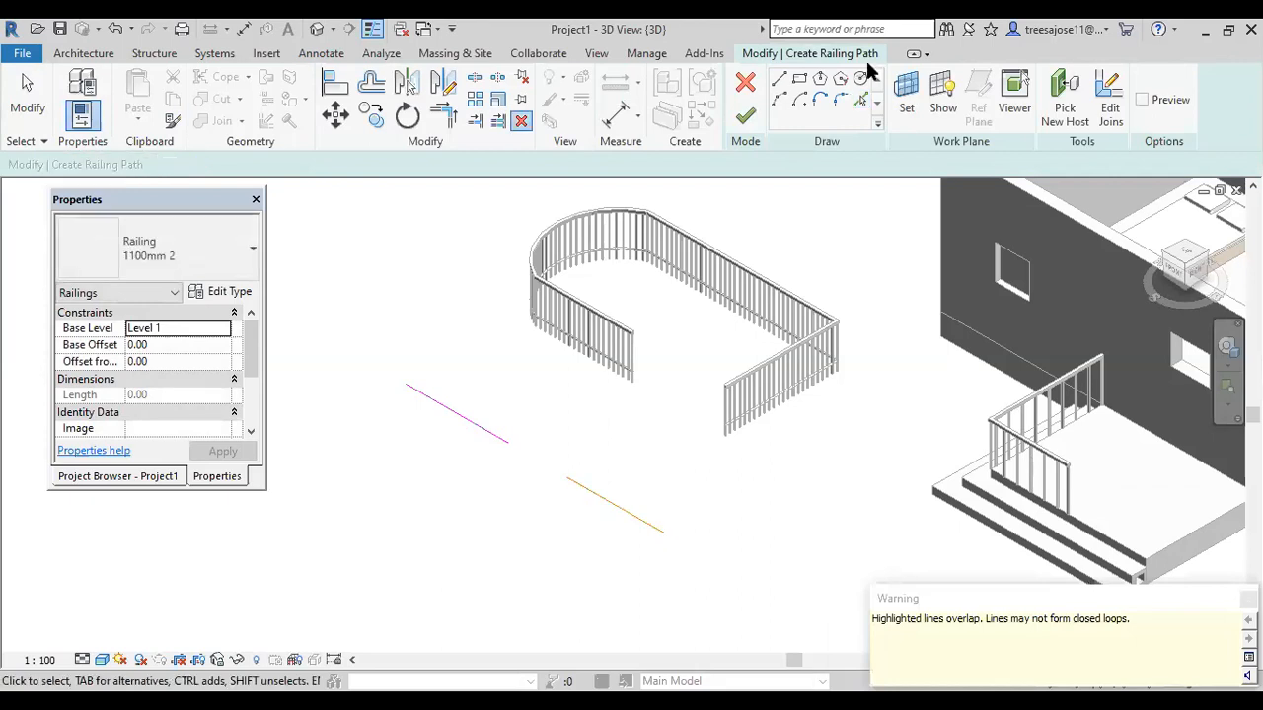
left_click(738, 84)
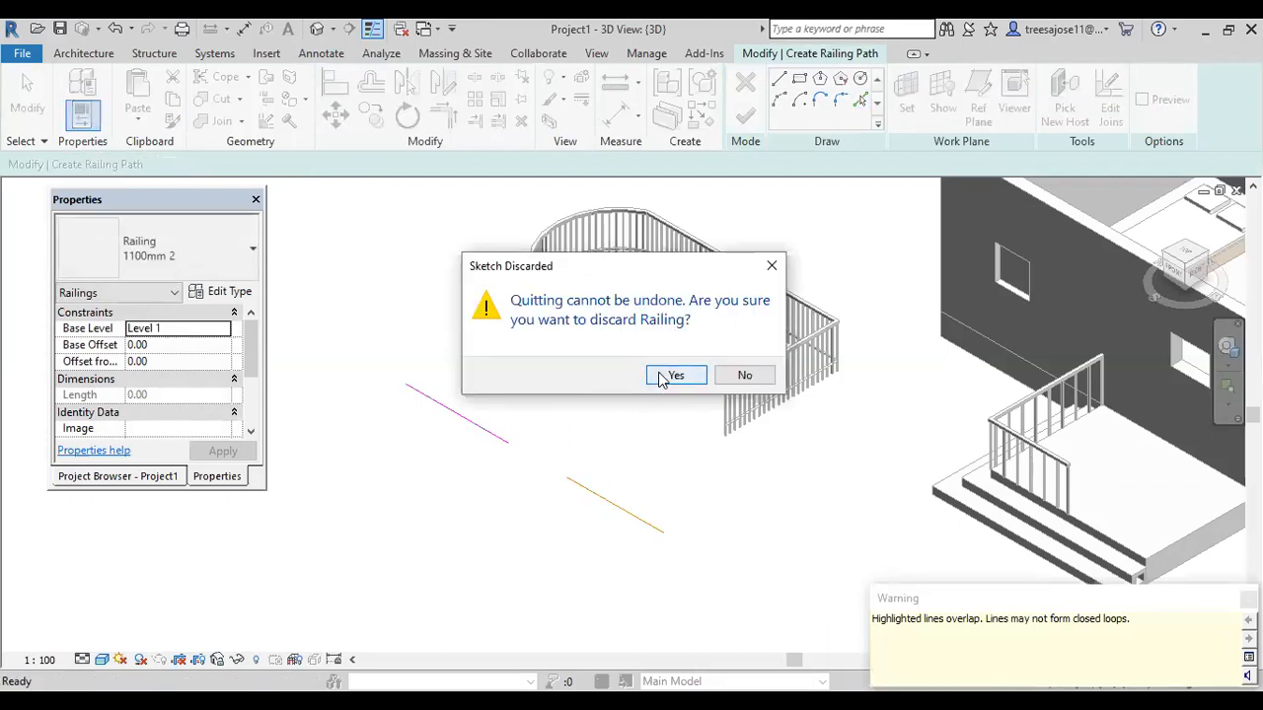
left_click(669, 376)
Delete the curved 900mm railing standing beside the house.
left_click(604, 508)
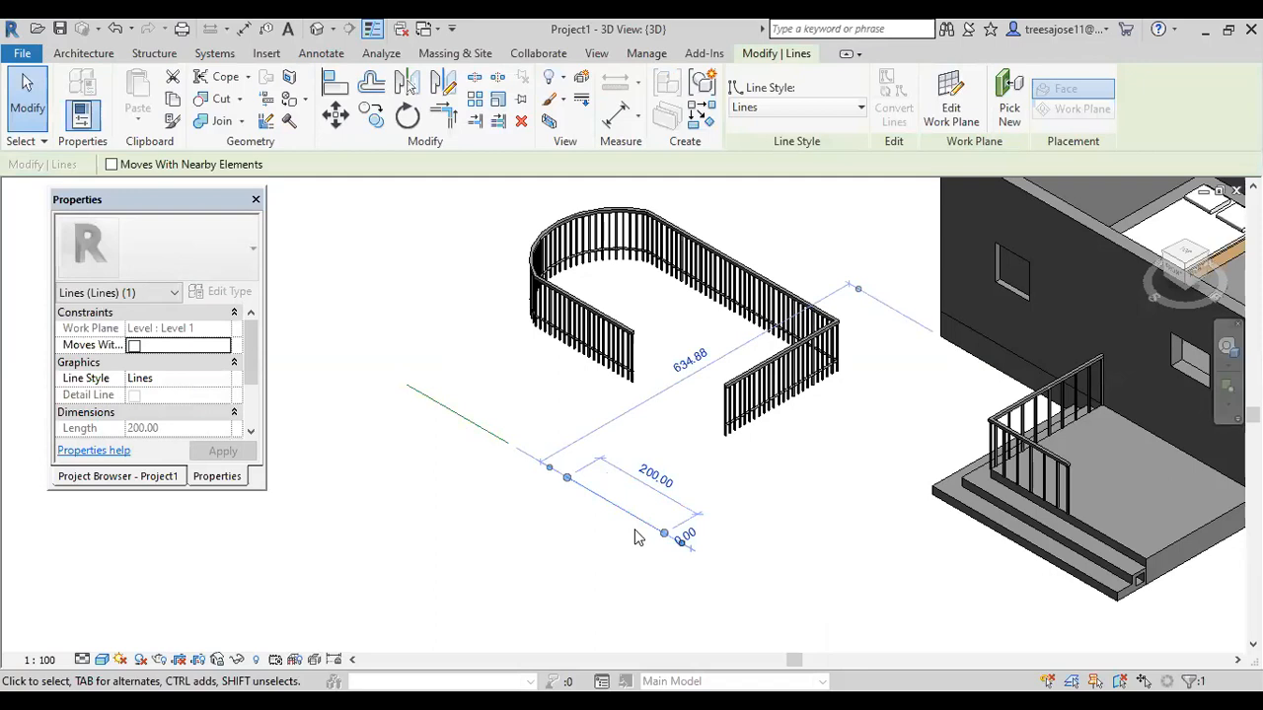
scroll(557, 314, "down", 3)
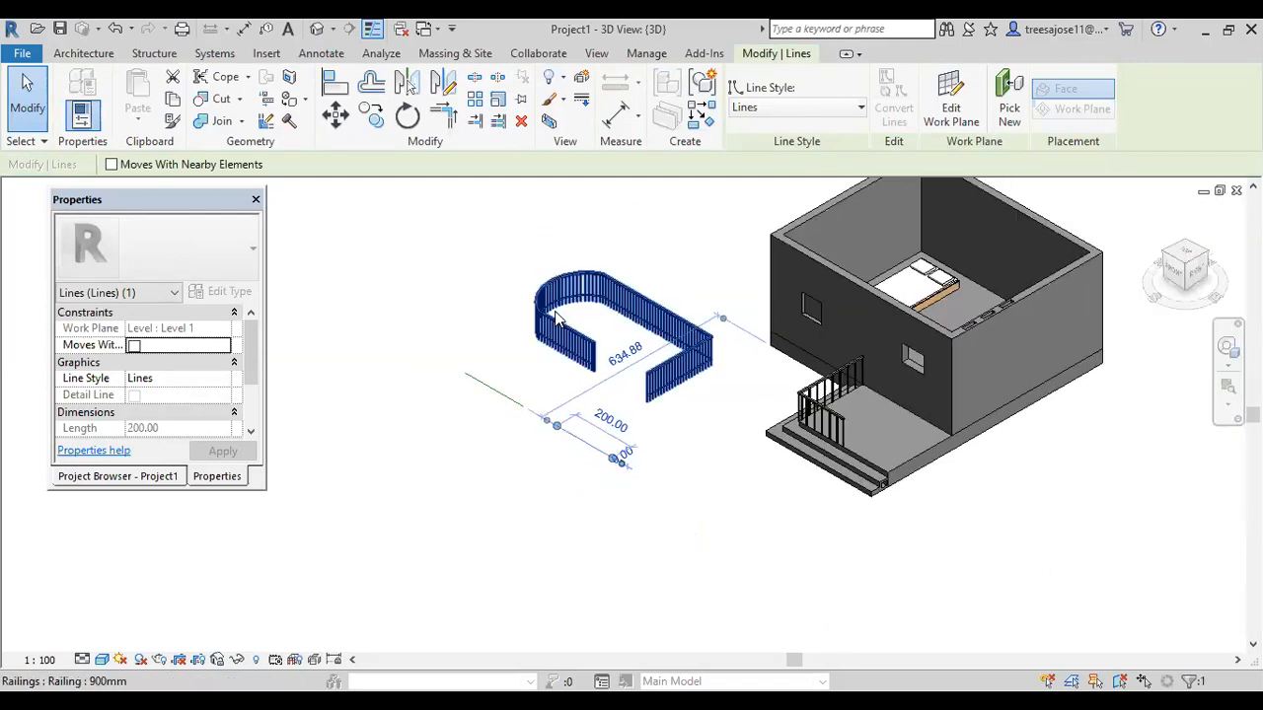
left_click(554, 327)
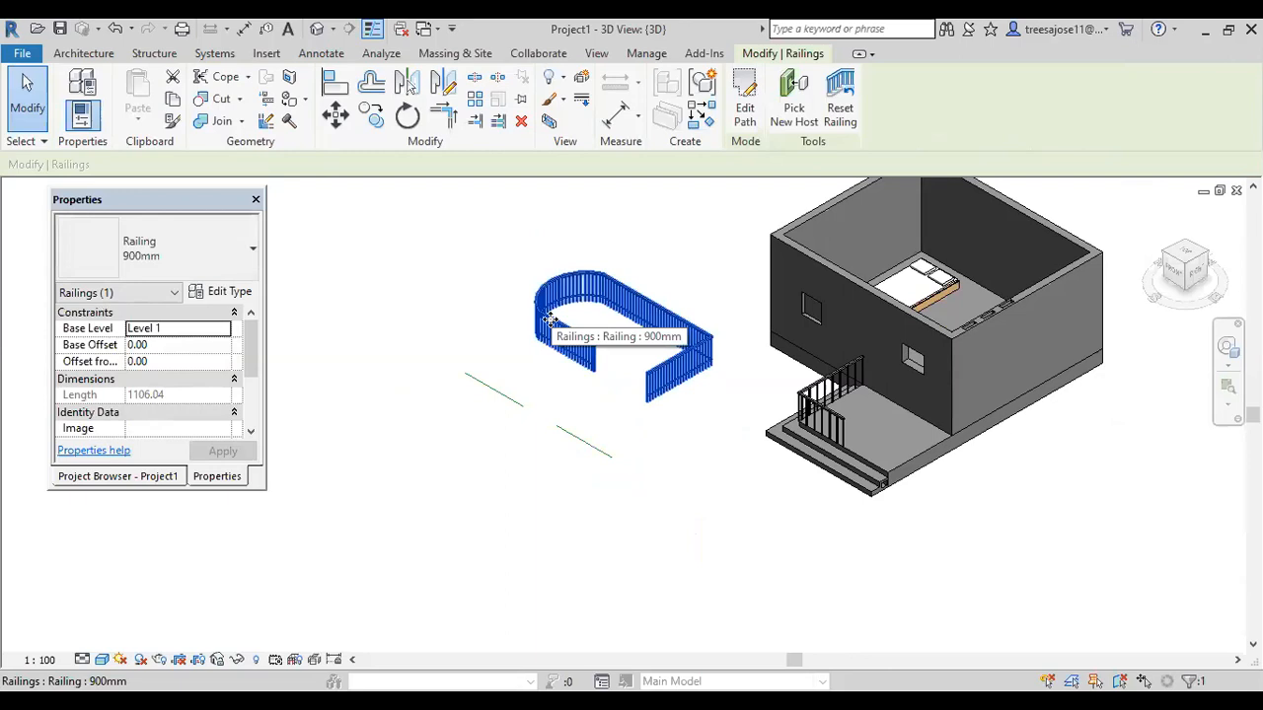
key("Delete")
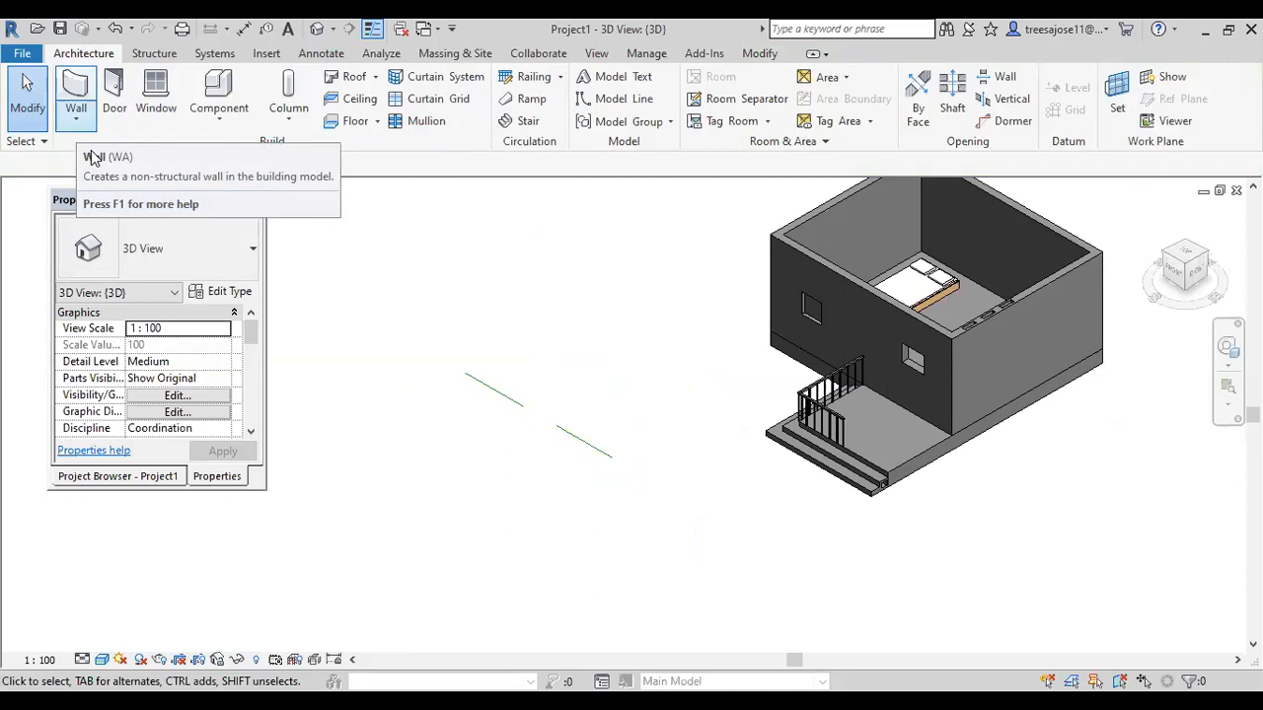
Delete the two disconnected model lines in front of the house.
left_click_drag(613, 371, 488, 431)
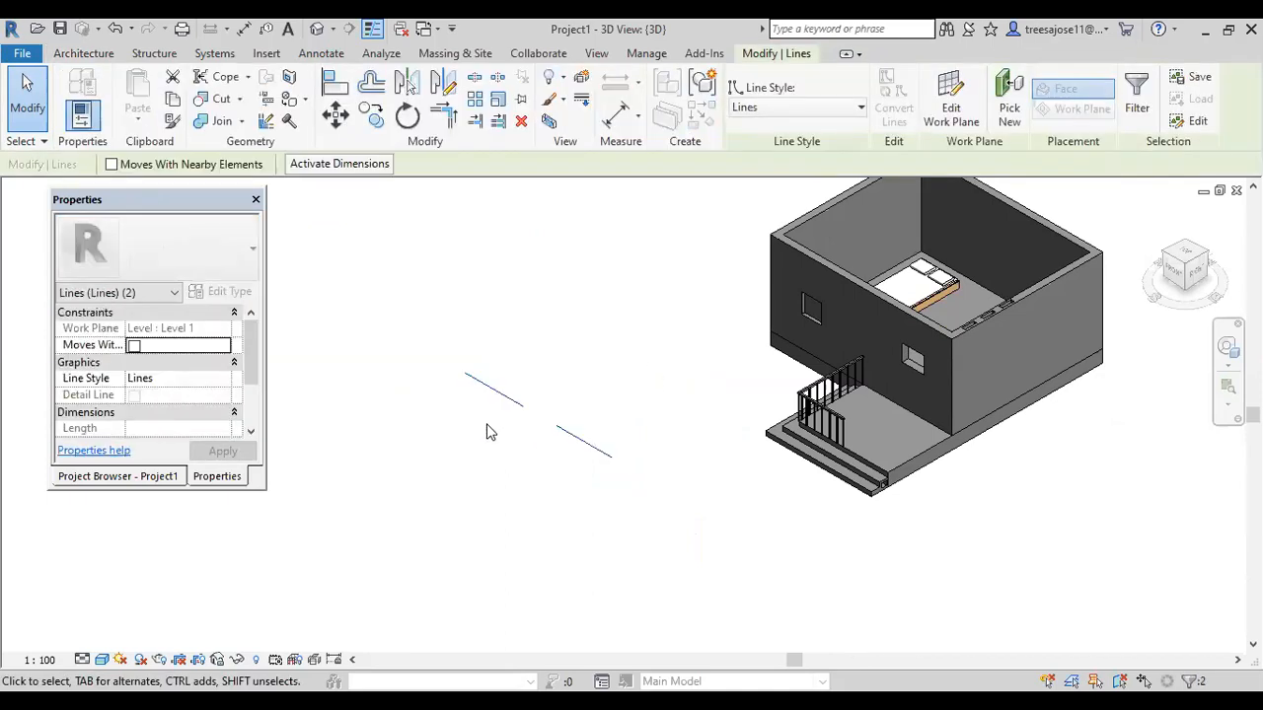
key("Delete")
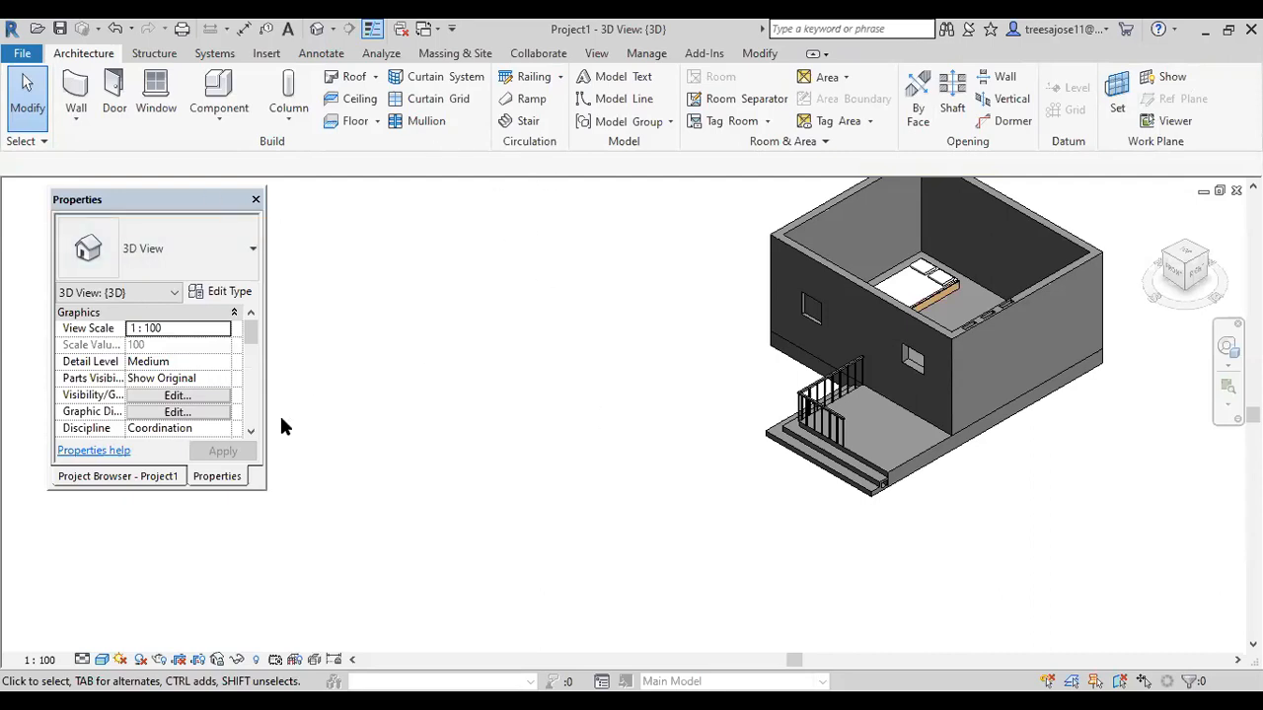
mouse_move(249, 326)
left_mouse_down()
mouse_move(251, 351)
mouse_move(252, 319)
left_mouse_up()
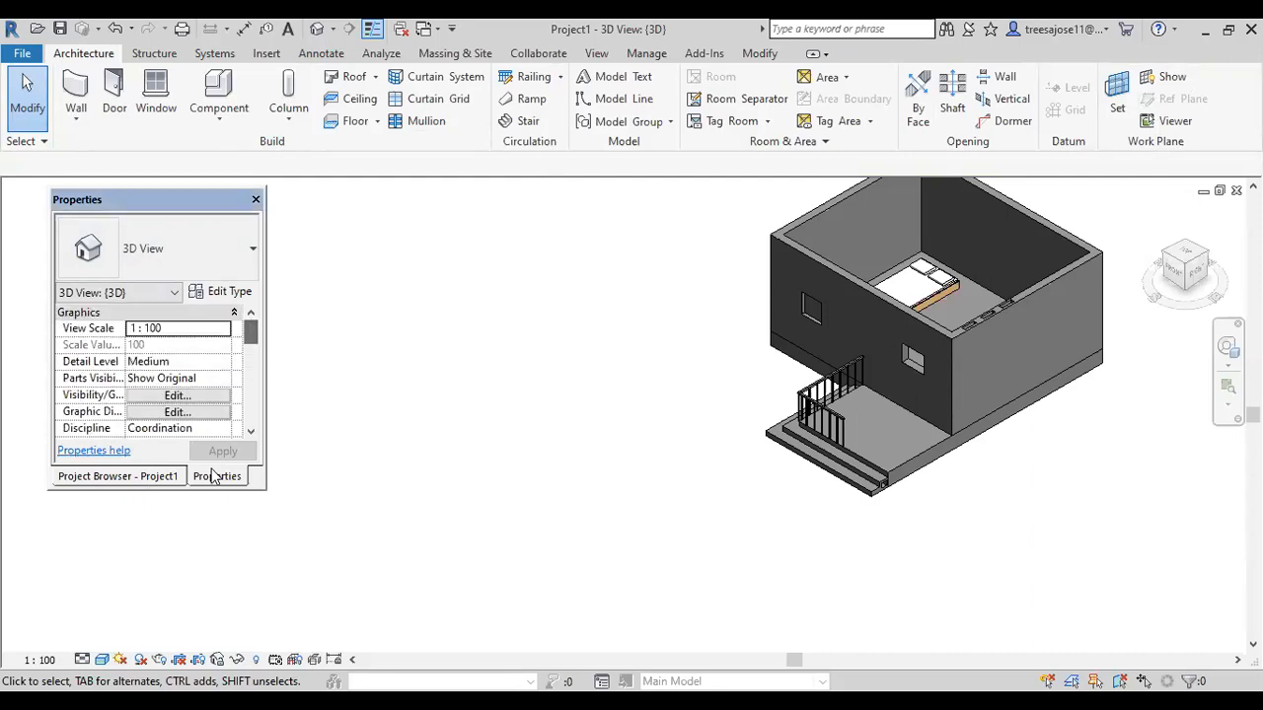
Start a stair on the Level 2 floor plan and duplicate its type as 190mm max riser 250mm going 2.
left_click(157, 480)
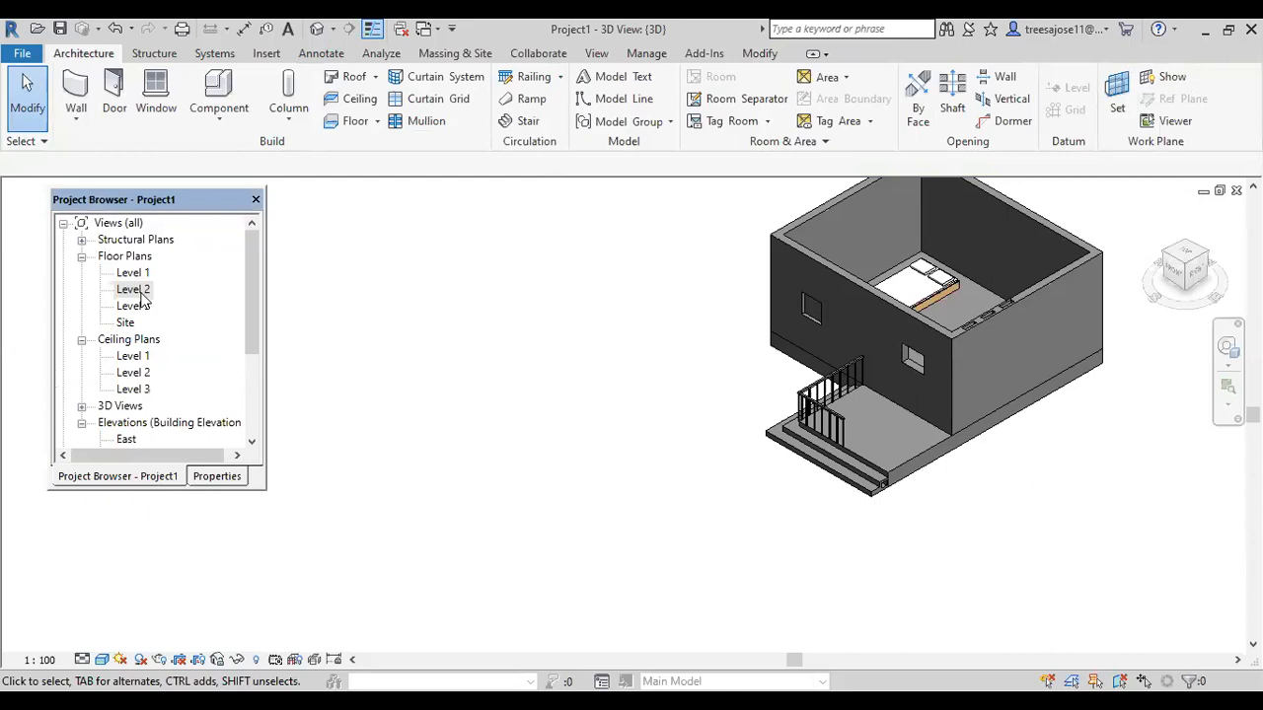
double_click(128, 291)
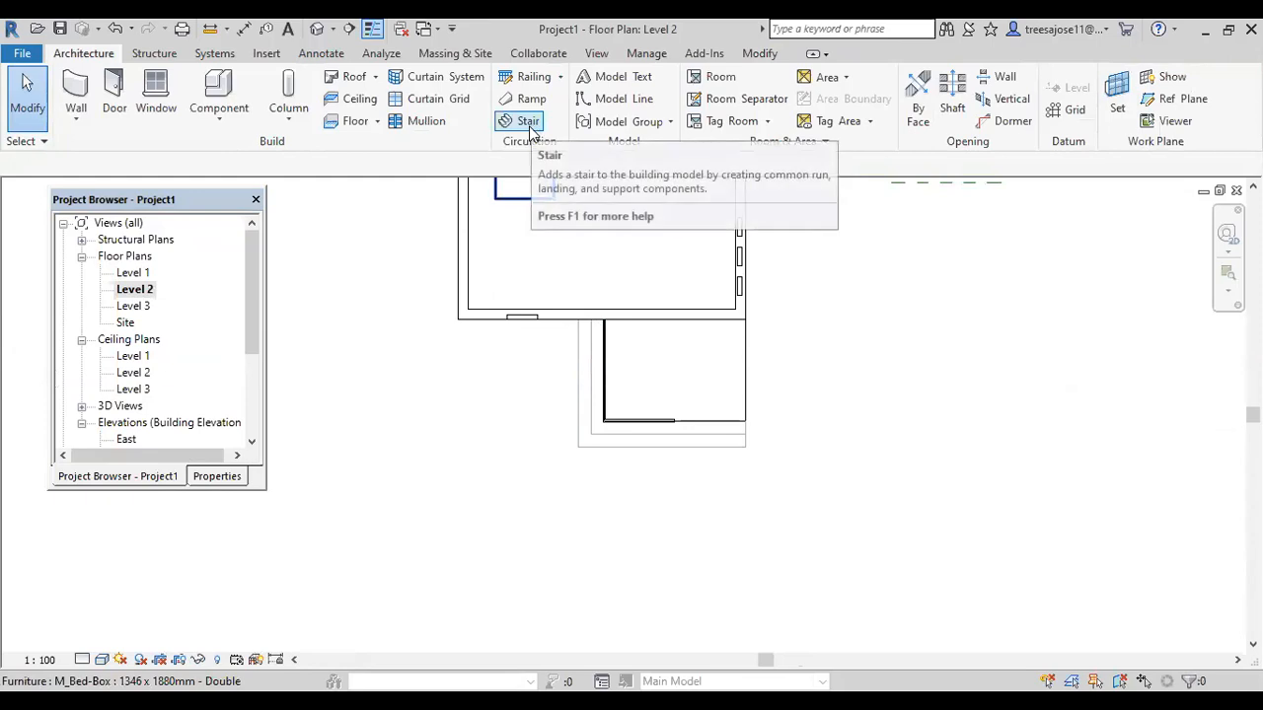
left_click(529, 129)
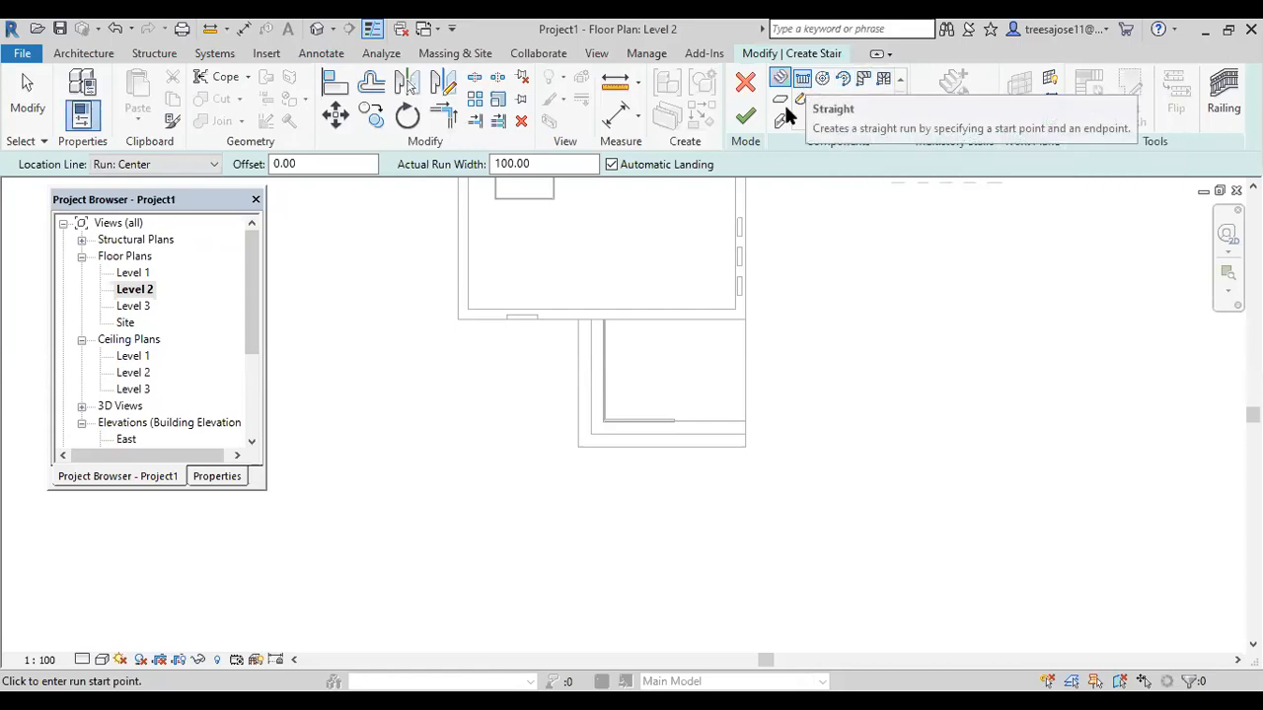
left_click(212, 478)
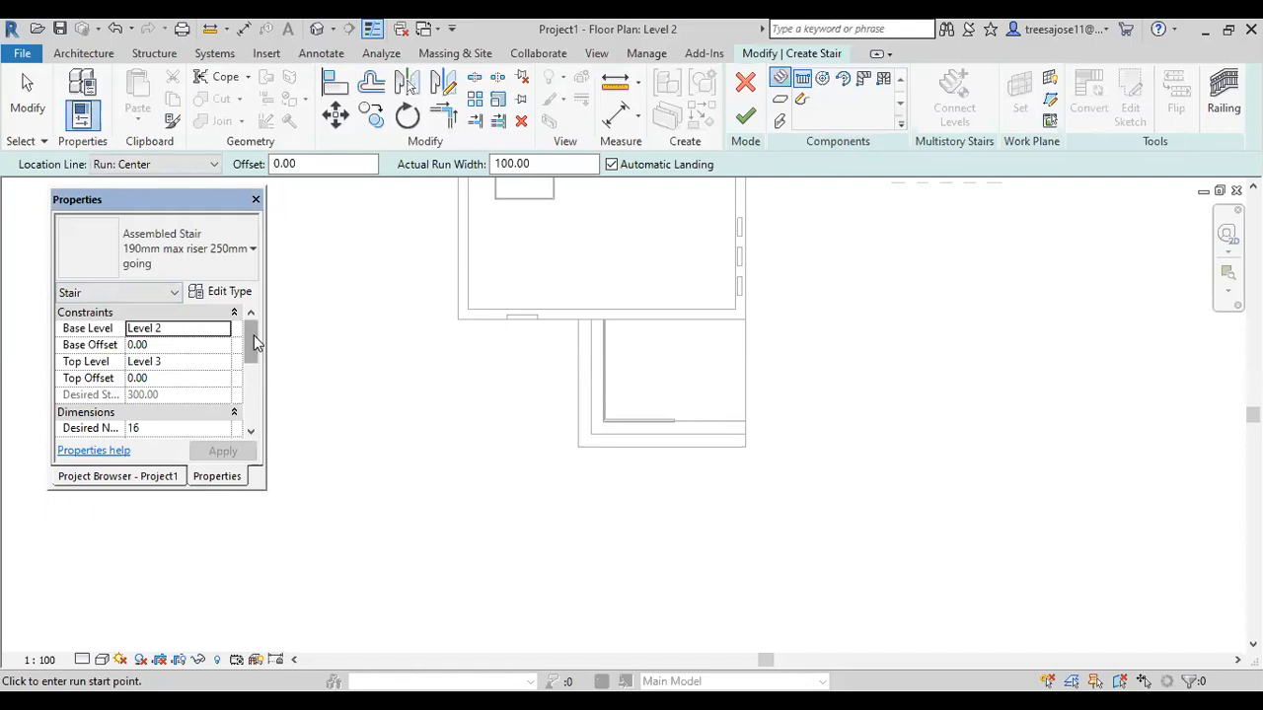
left_click_drag(253, 335, 252, 357)
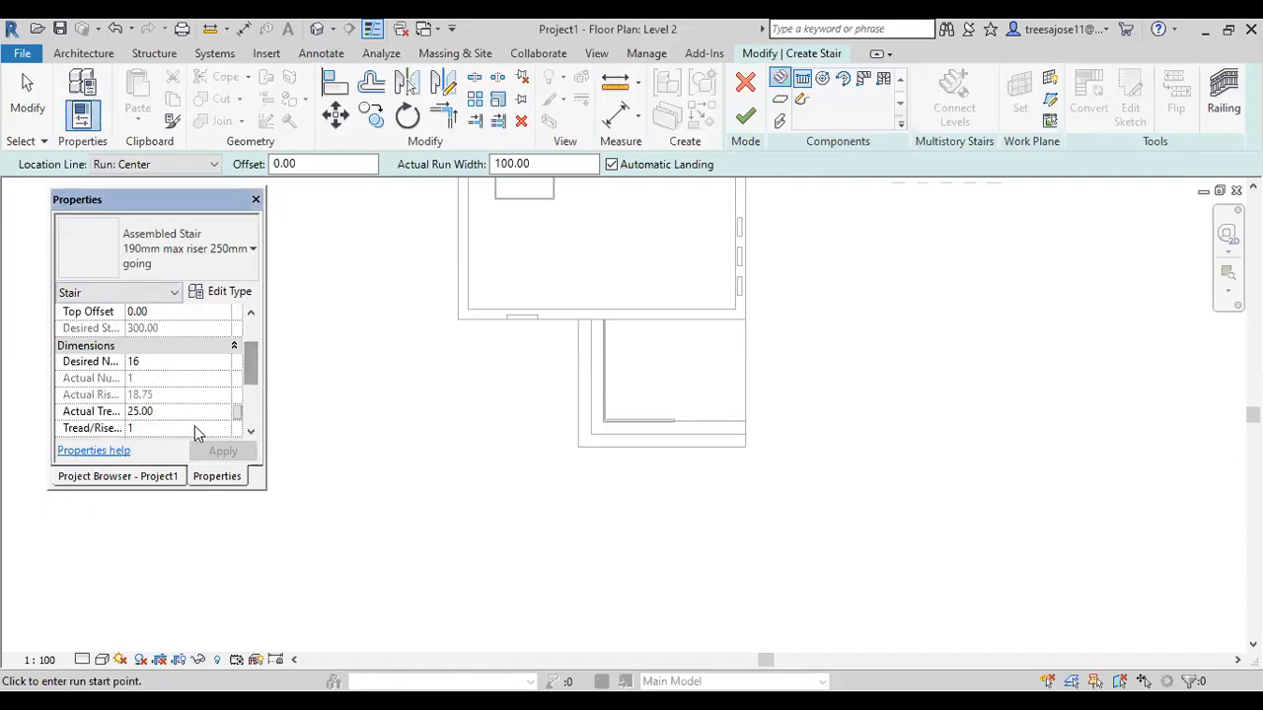
left_click(174, 411)
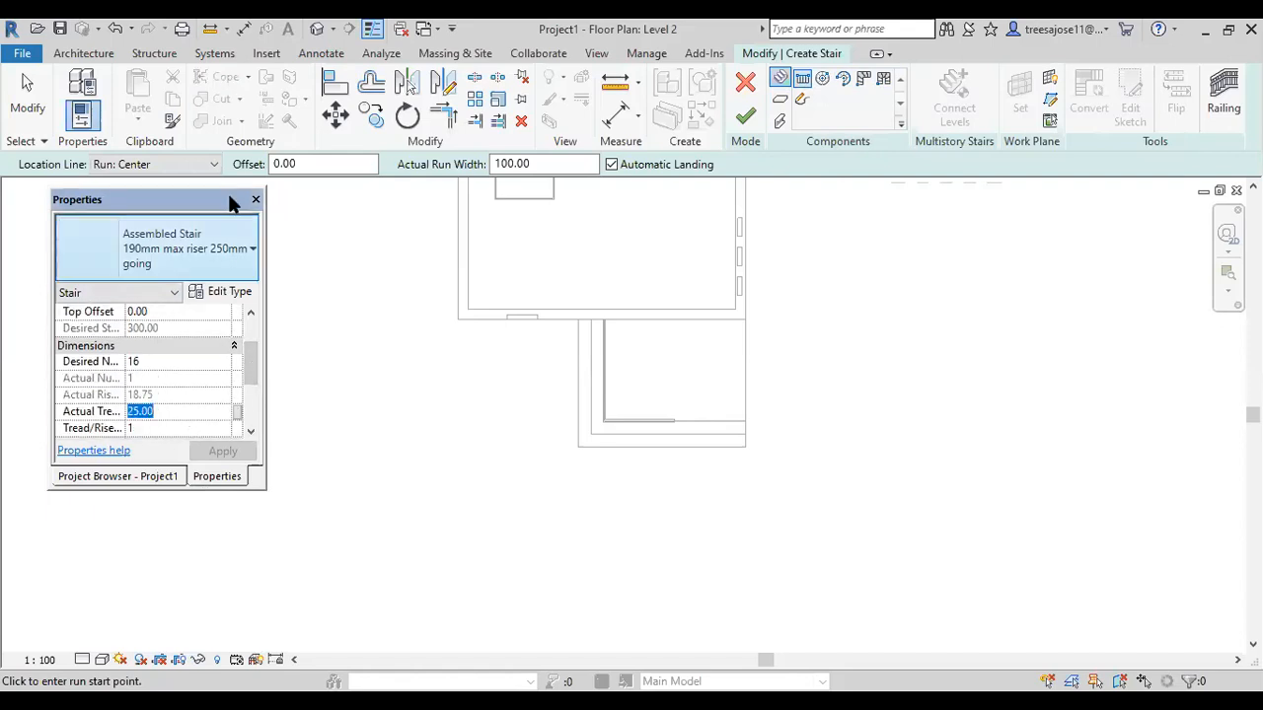
left_click(204, 294)
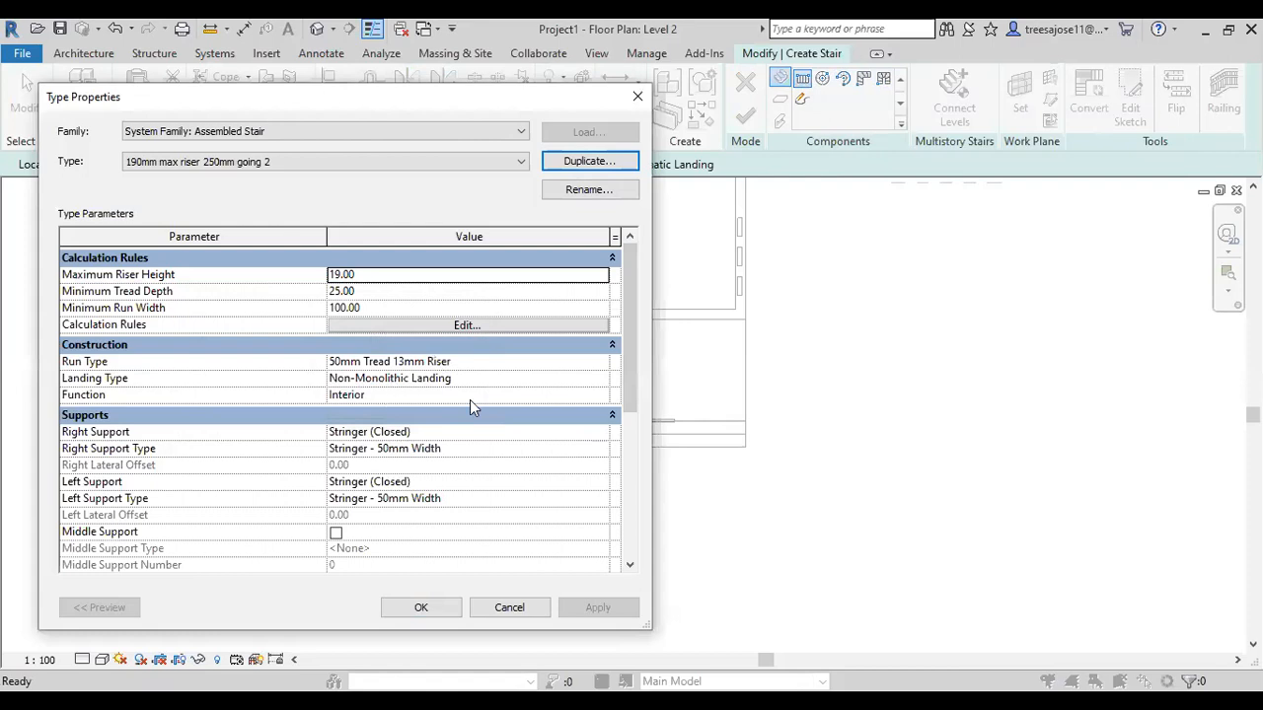
left_click(418, 609)
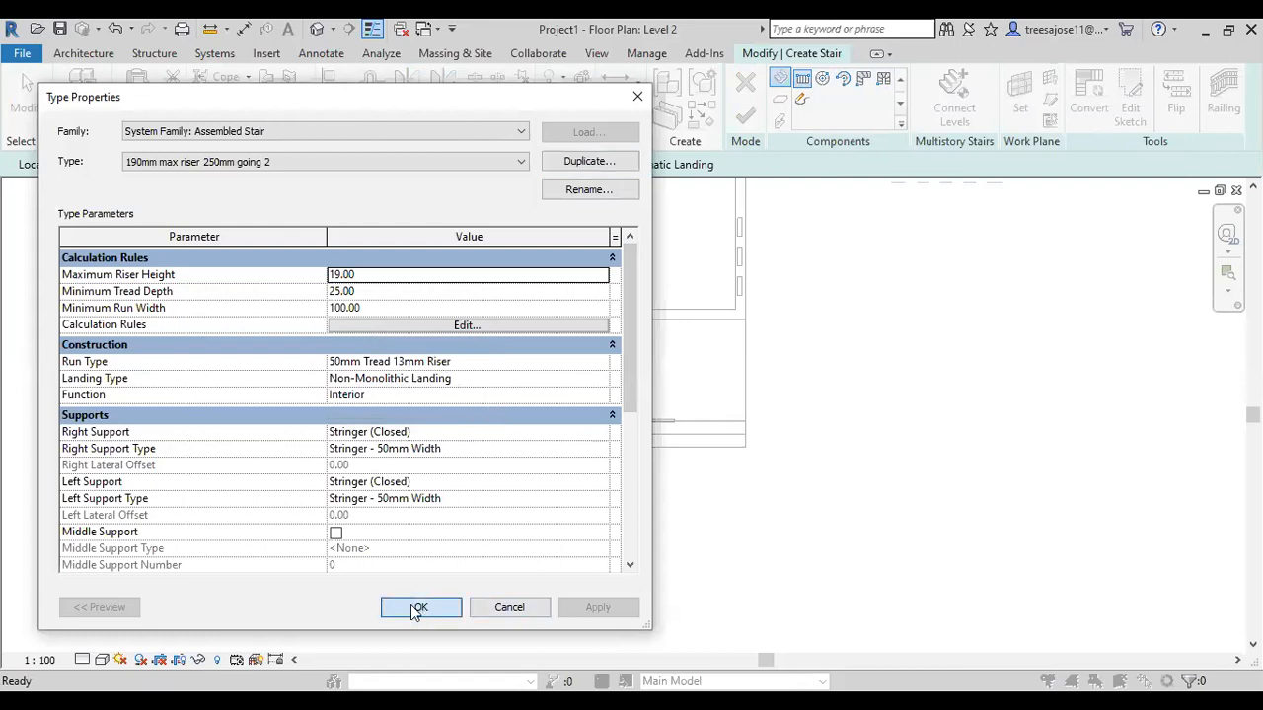
Set the stair's actual tread depth to 30 and its desired number of risers to 19.
left_click(192, 409)
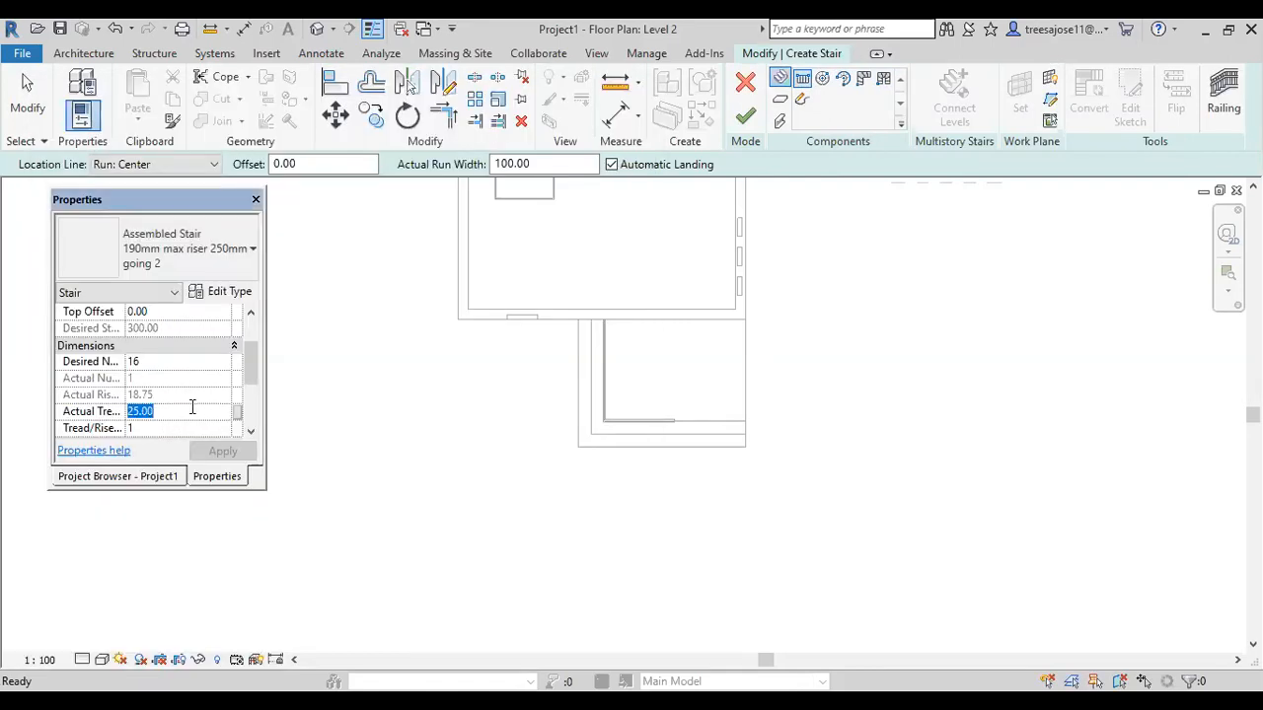
type("30")
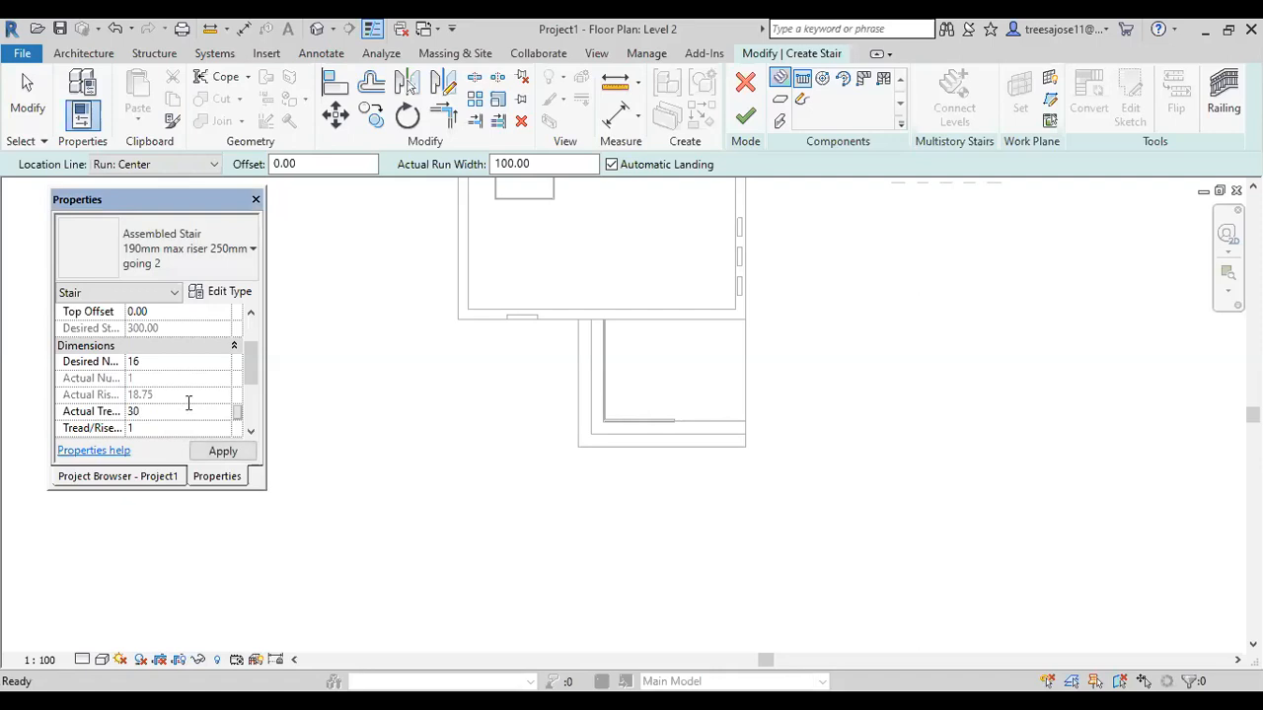
key("Return")
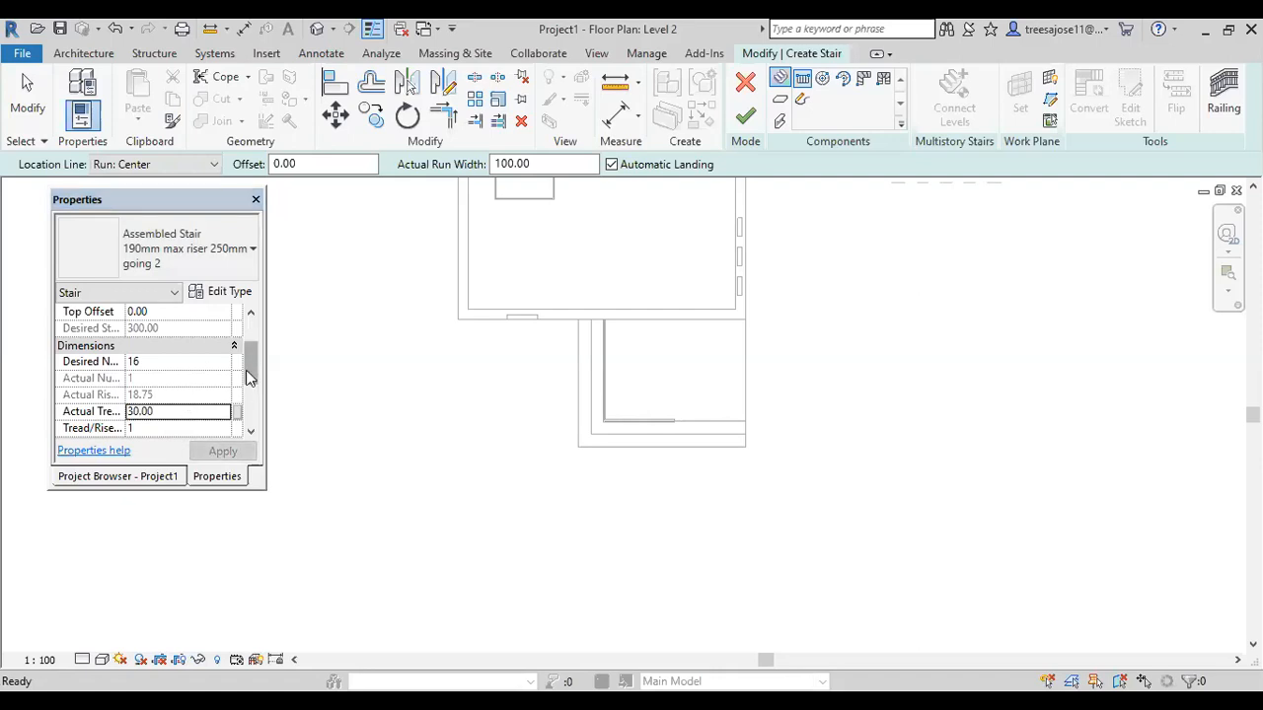
scroll(247, 373, "down", 1)
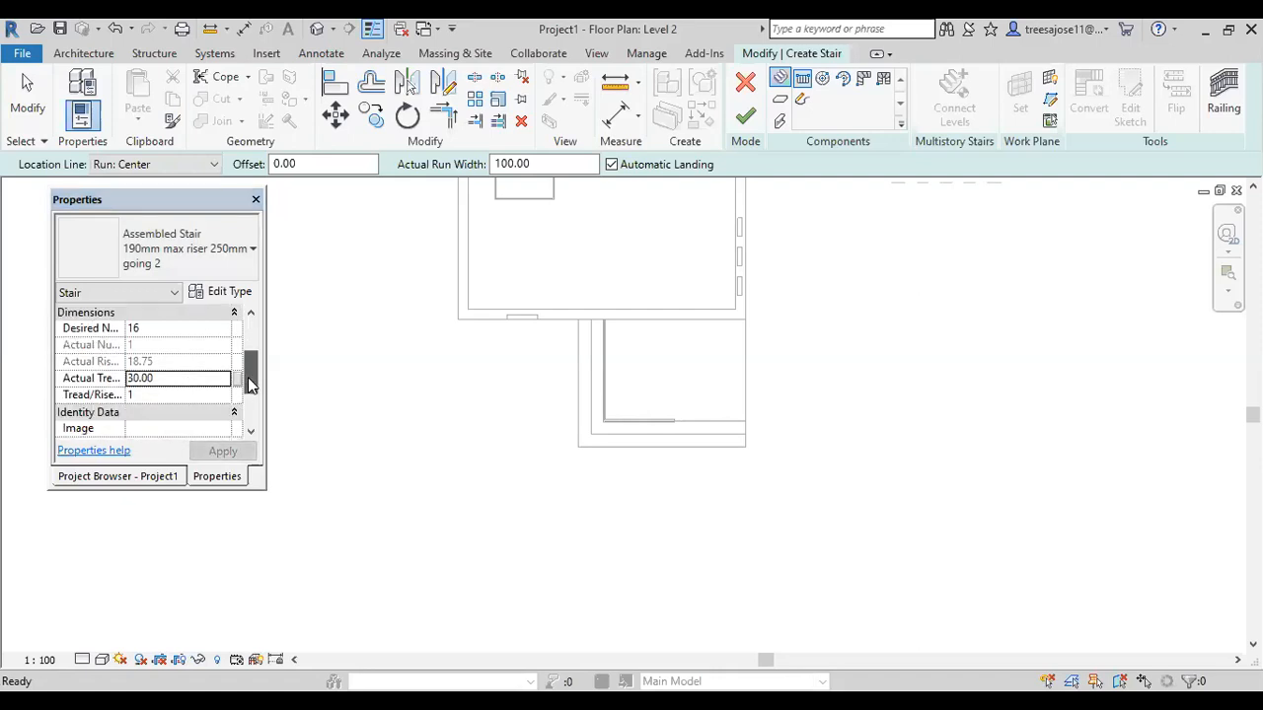
left_click(150, 328)
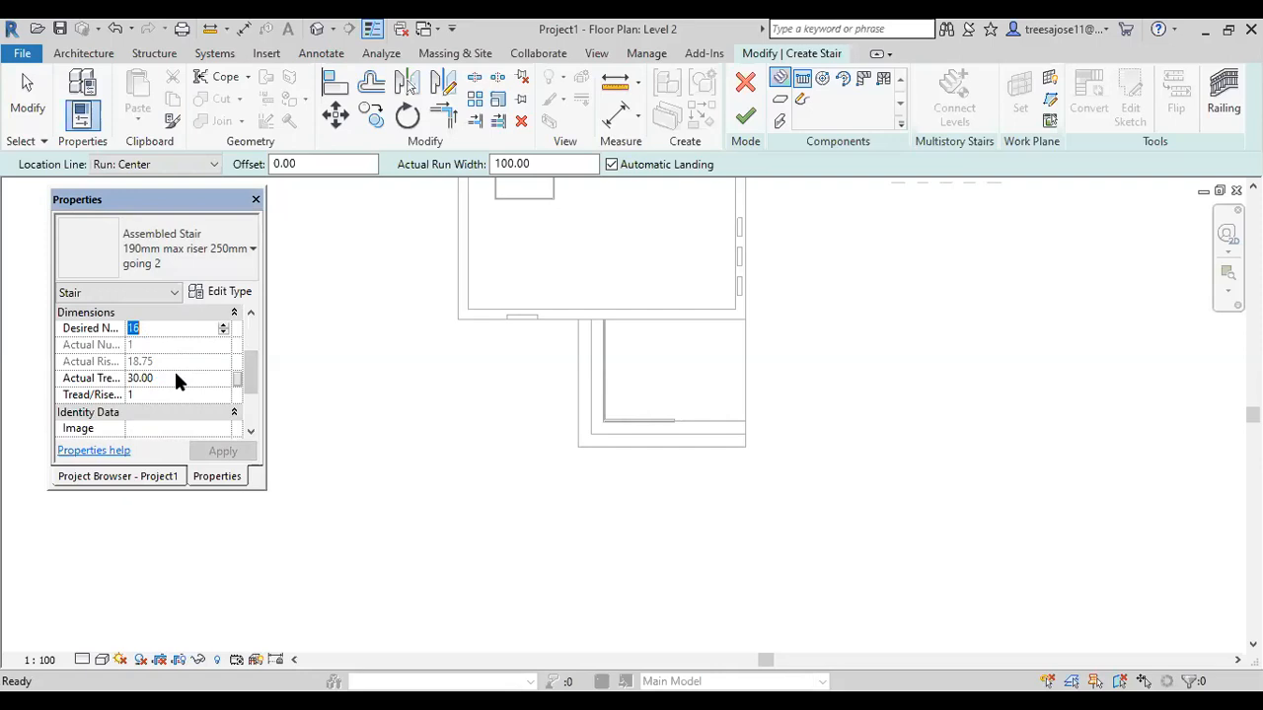
type("19")
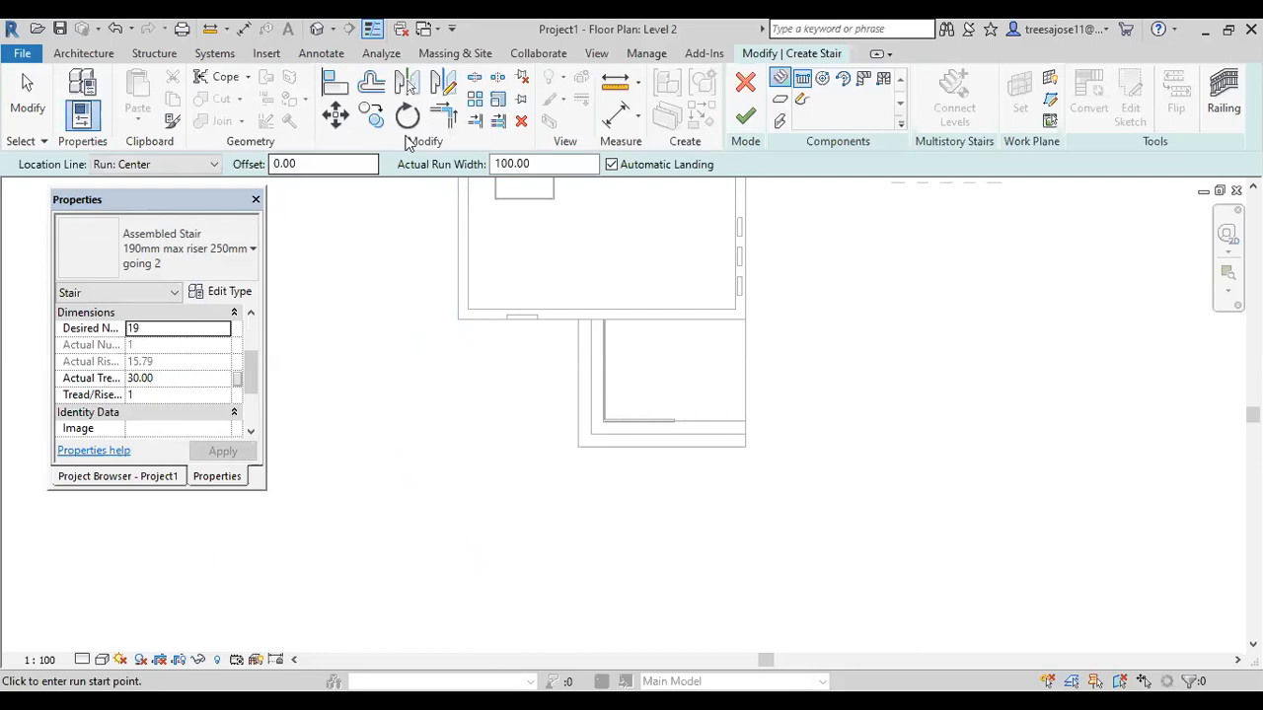
Draw the first straight run vertically in plan, 270 long with 10 risers, in the open area beside the house.
scroll(542, 414, "down", 2)
middle_click_drag(517, 414, 681, 427)
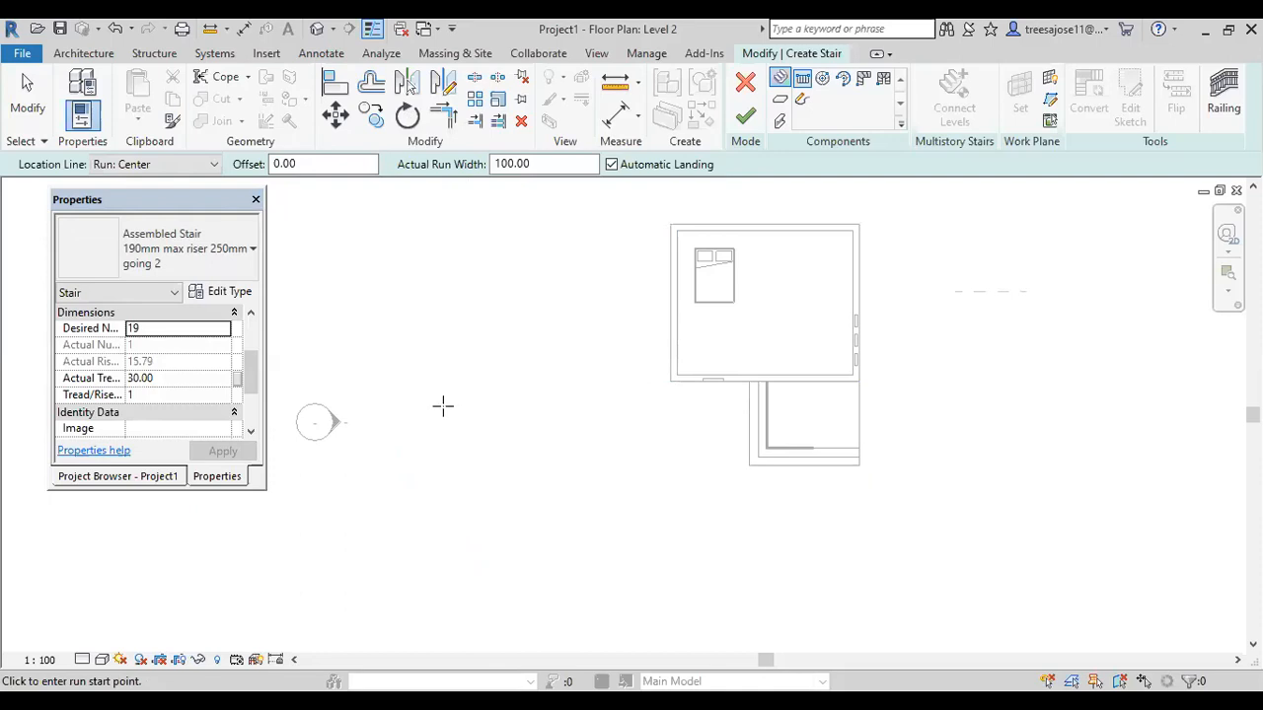
left_click(464, 398)
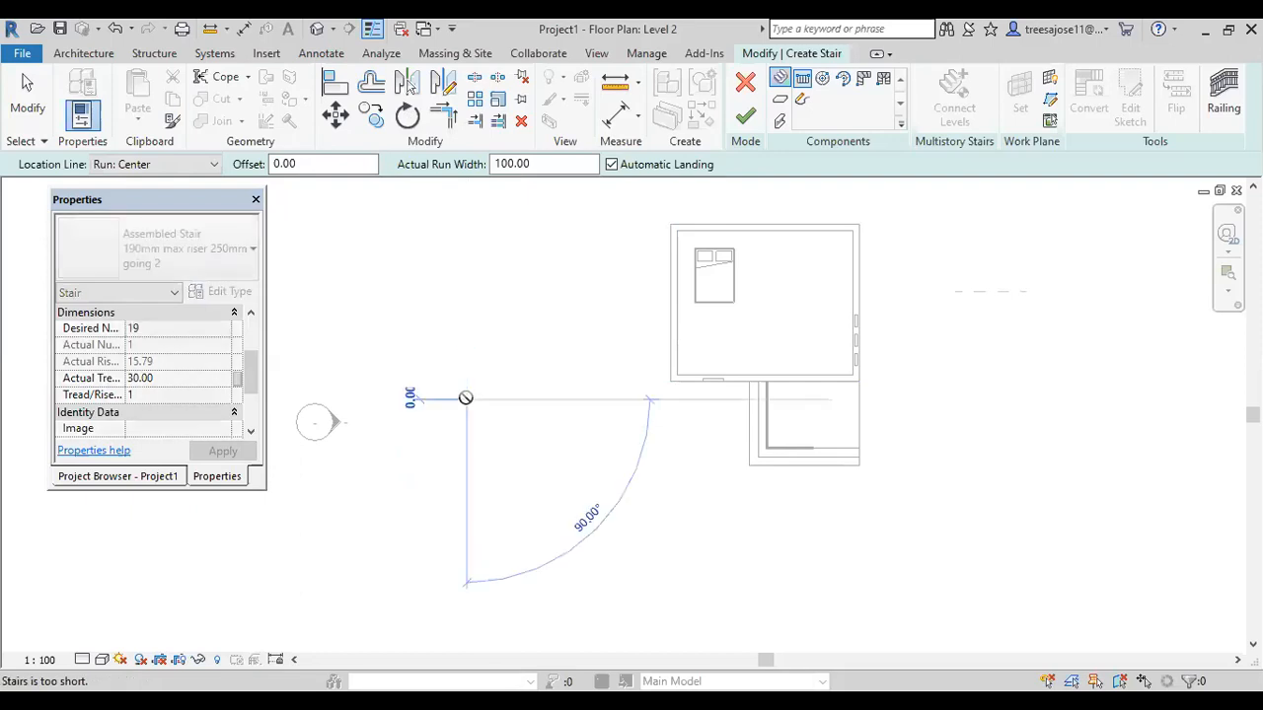
scroll(464, 395, "up", 3)
scroll(465, 361, "up", 2)
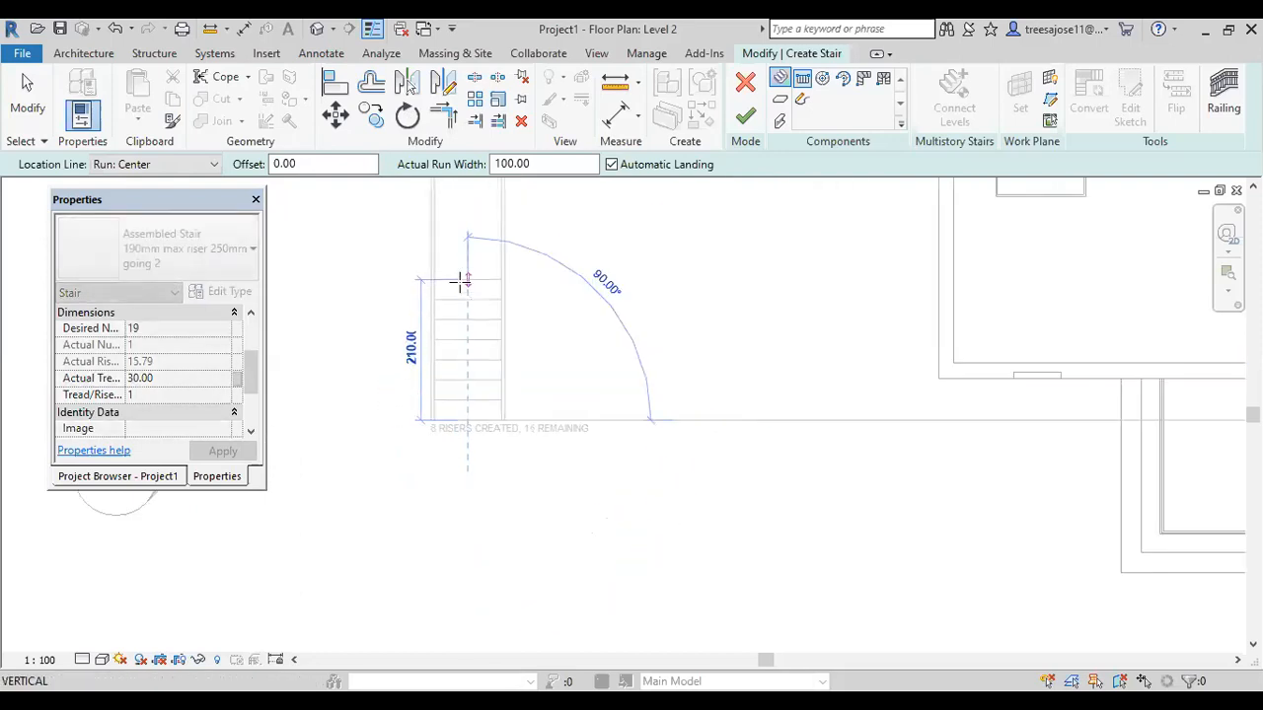
scroll(464, 281, "up", 1)
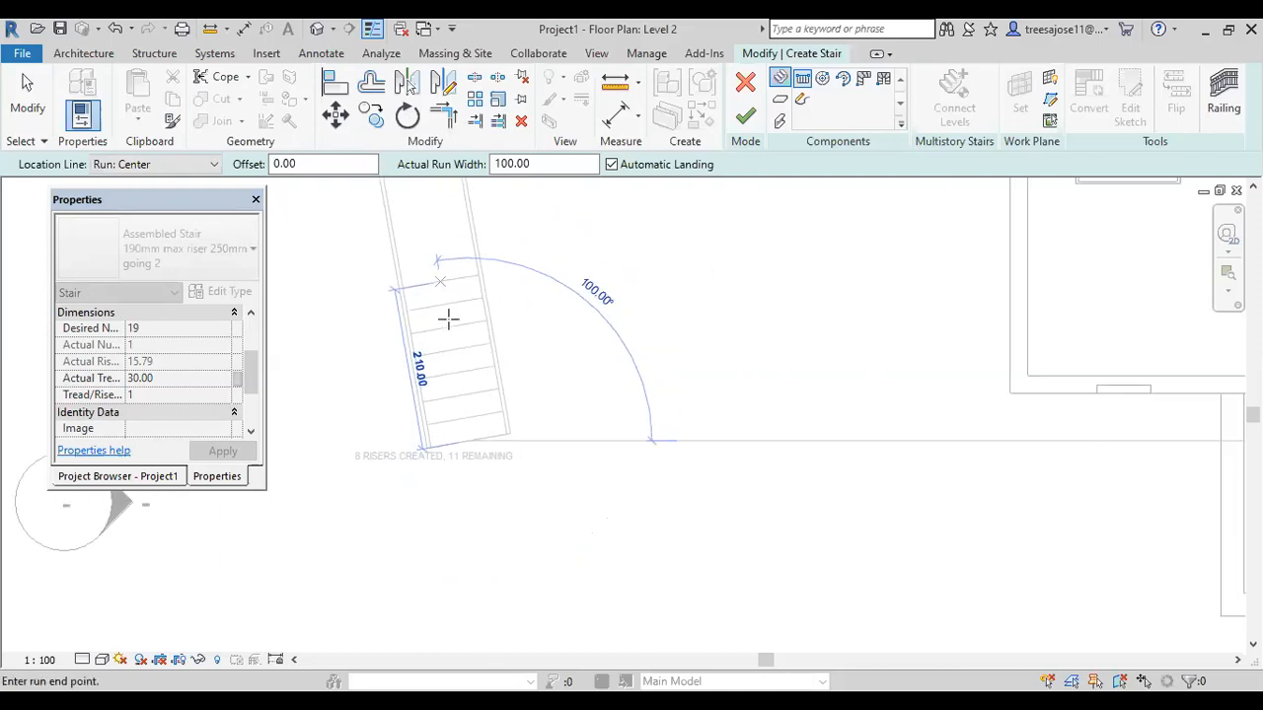
scroll(468, 301, "up", 1)
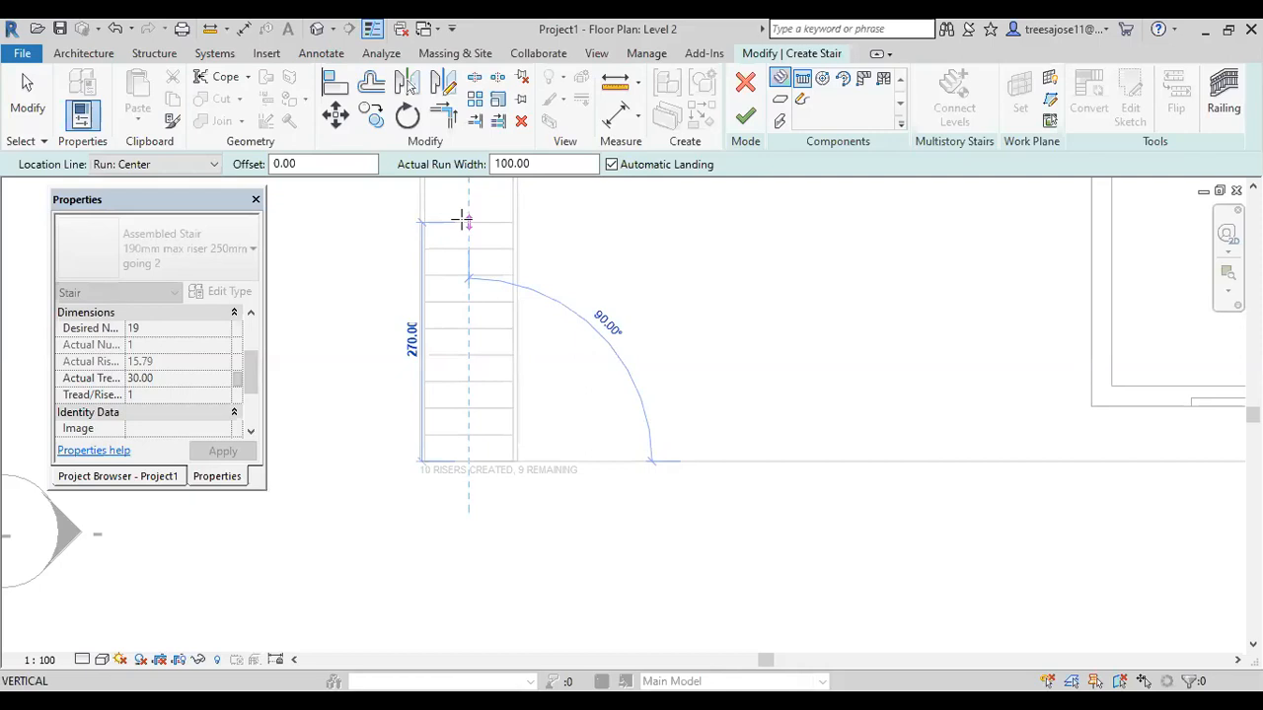
left_click(552, 213)
Complete the stair with a parallel return run from the first run's end, using location line Run: Right, and view it in 3D.
scroll(587, 237, "down", 2)
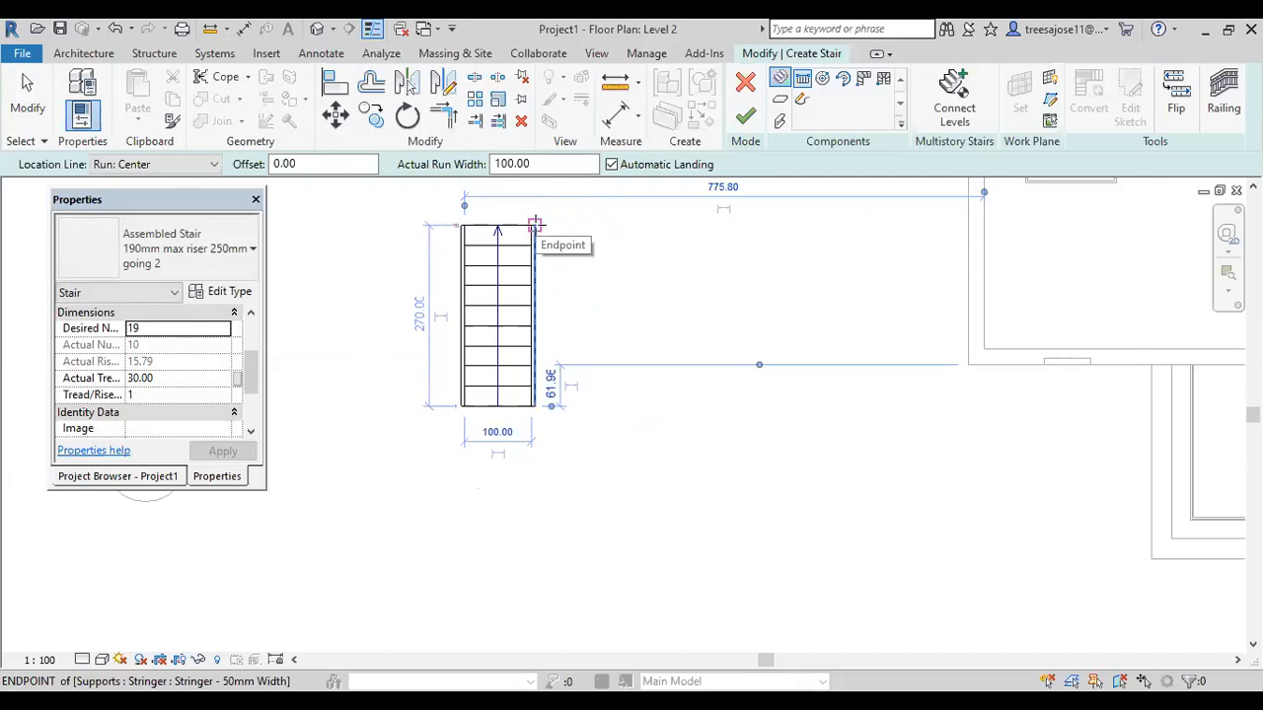
left_click(534, 225)
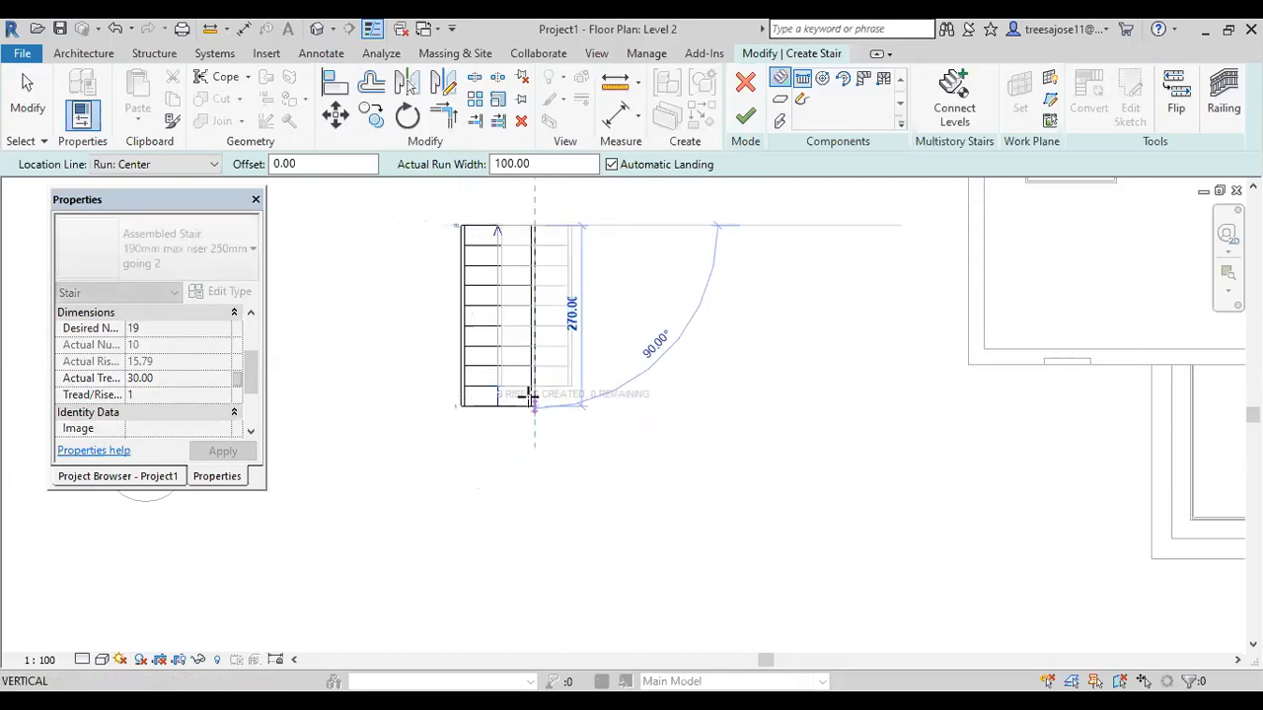
scroll(534, 400, "up", 2)
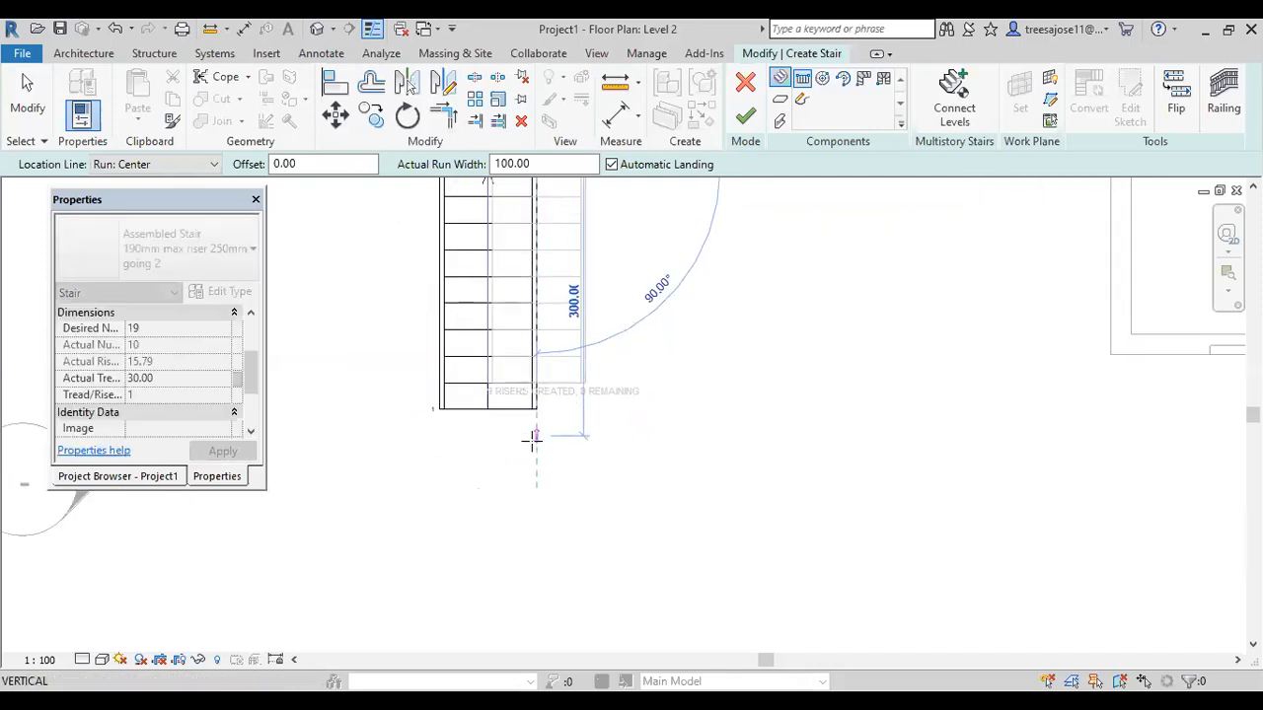
left_click(214, 164)
left_click(119, 191)
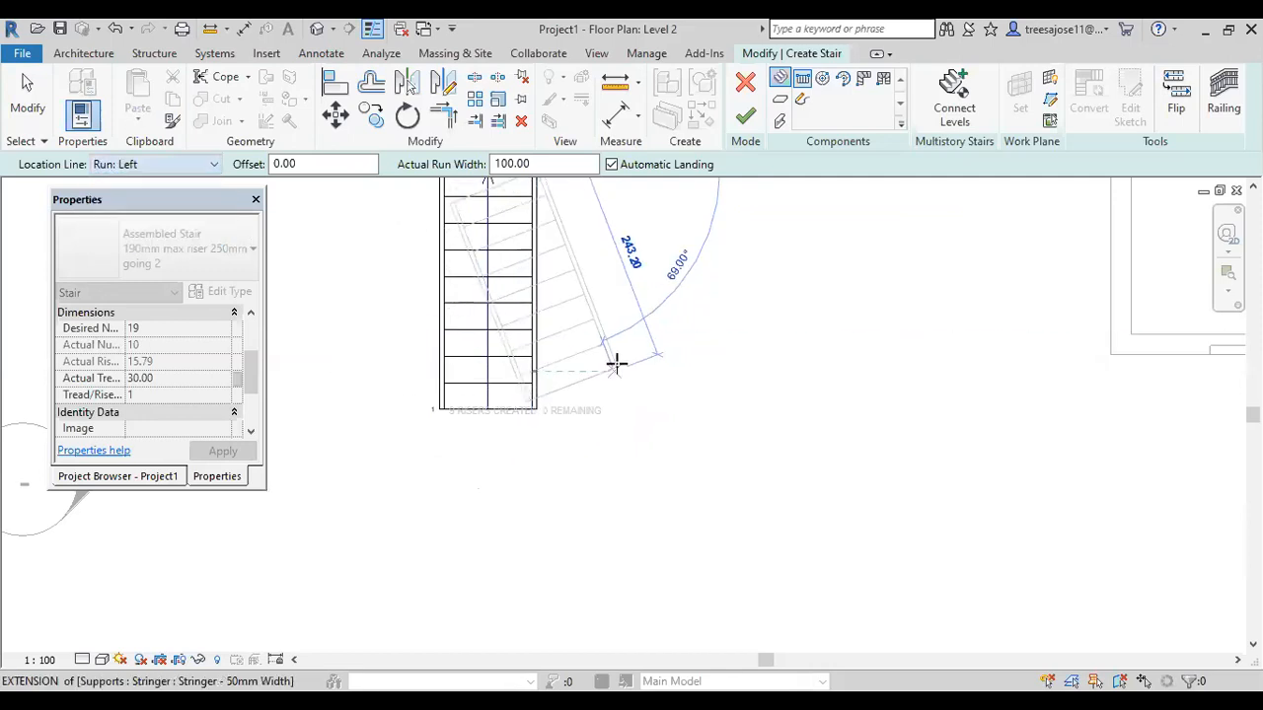
left_click(166, 165)
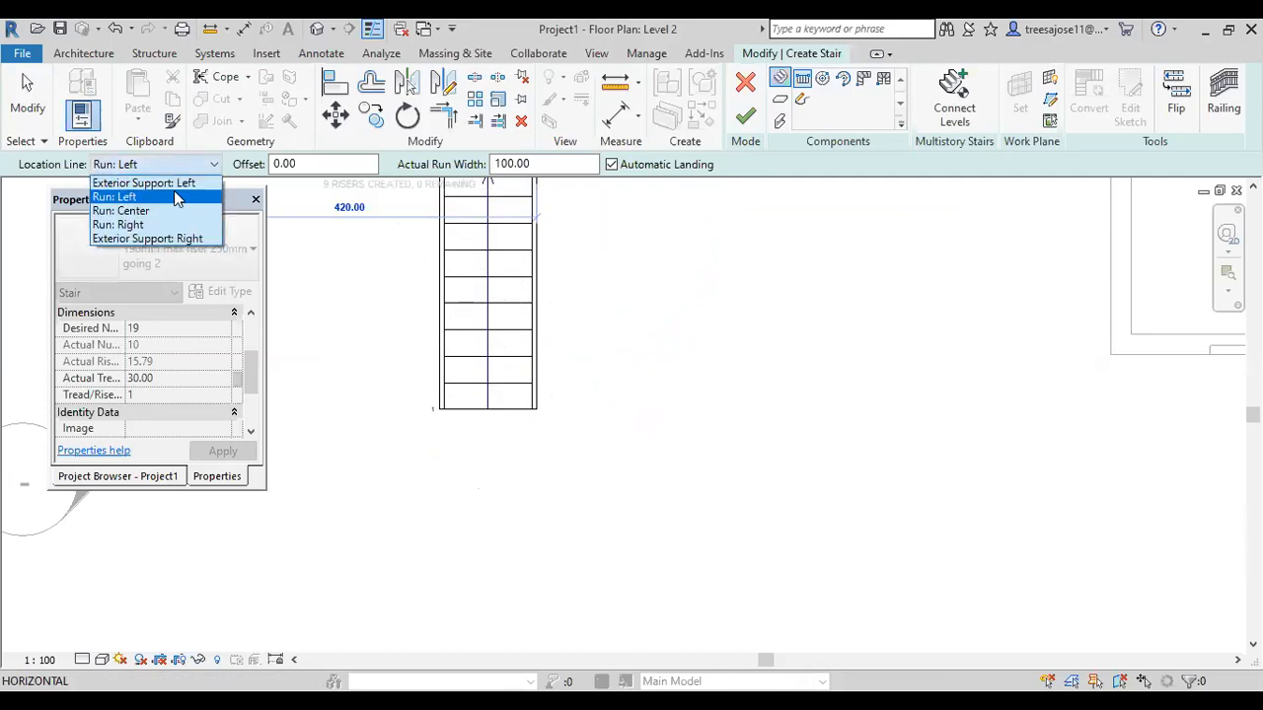
left_click(118, 225)
scroll(538, 424, "down", 2)
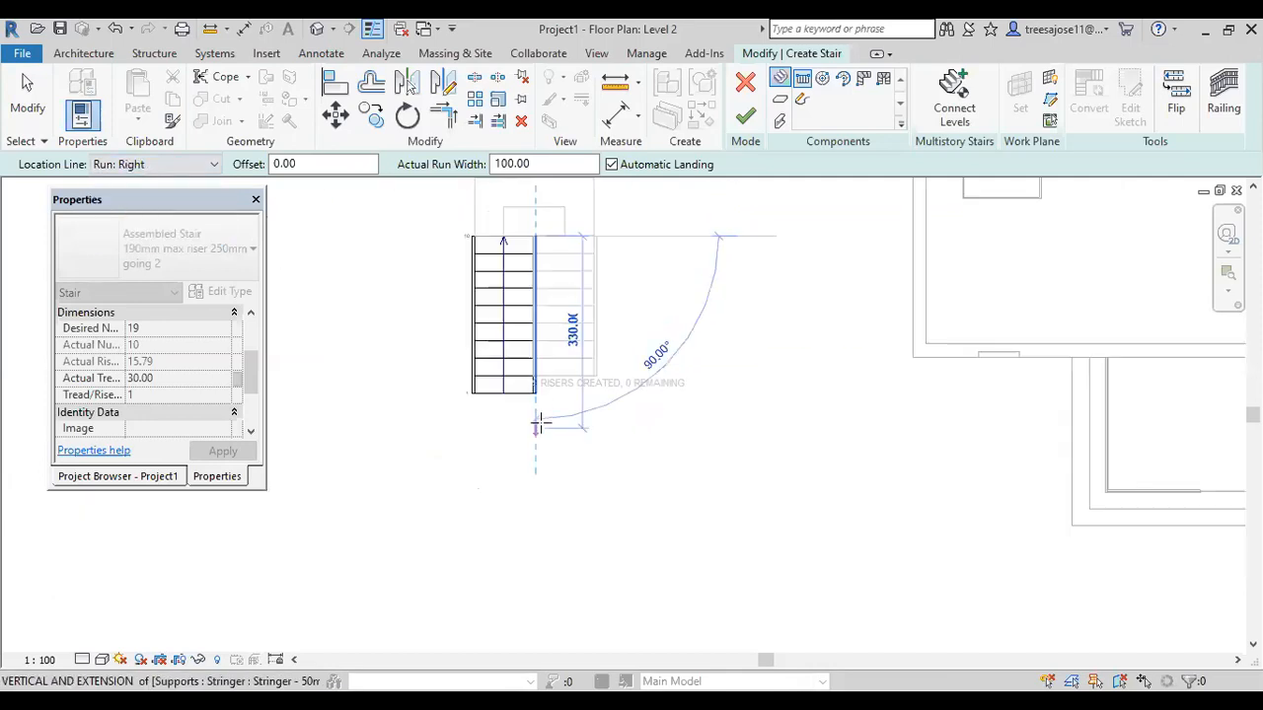
left_click(538, 437)
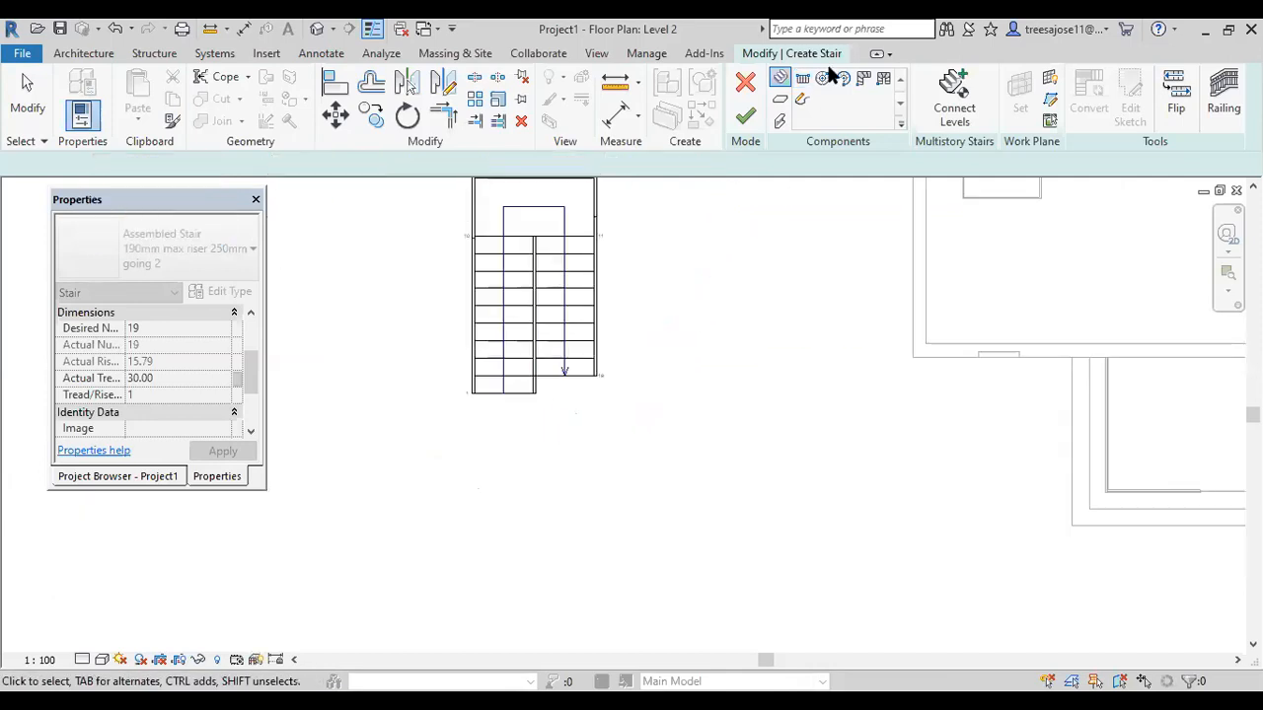
left_click(744, 117)
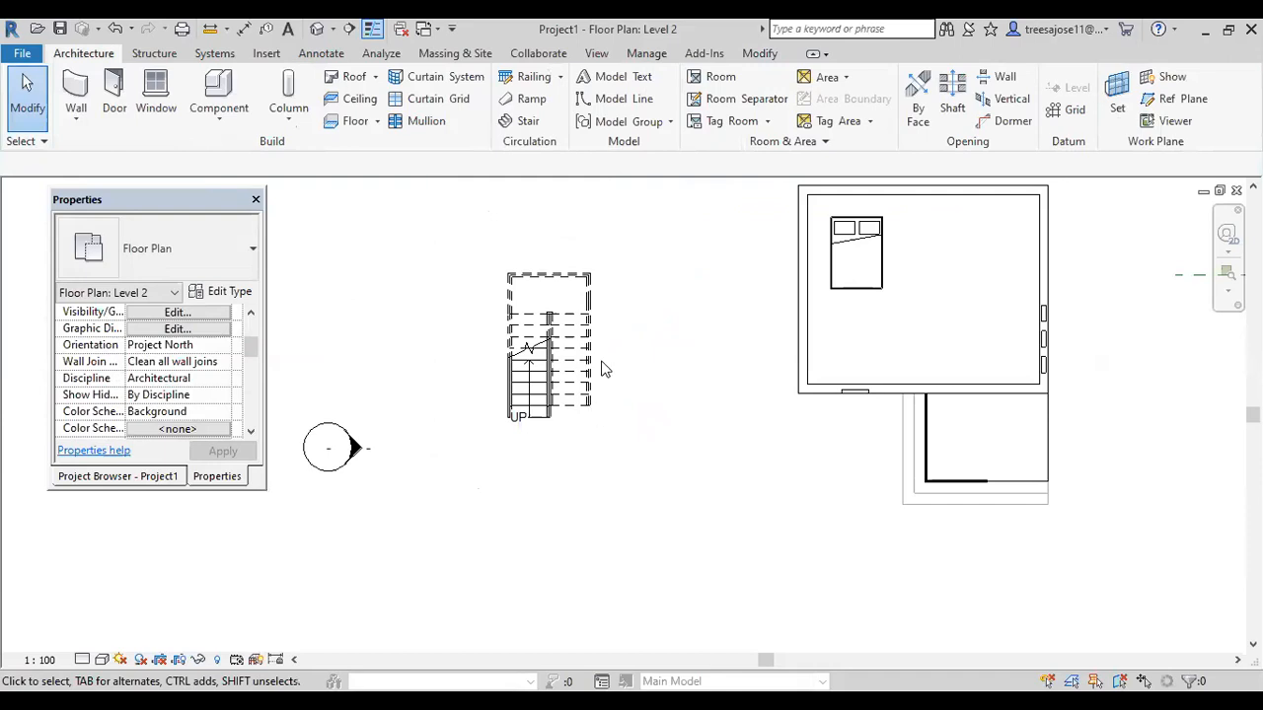
scroll(555, 379, "up", 4)
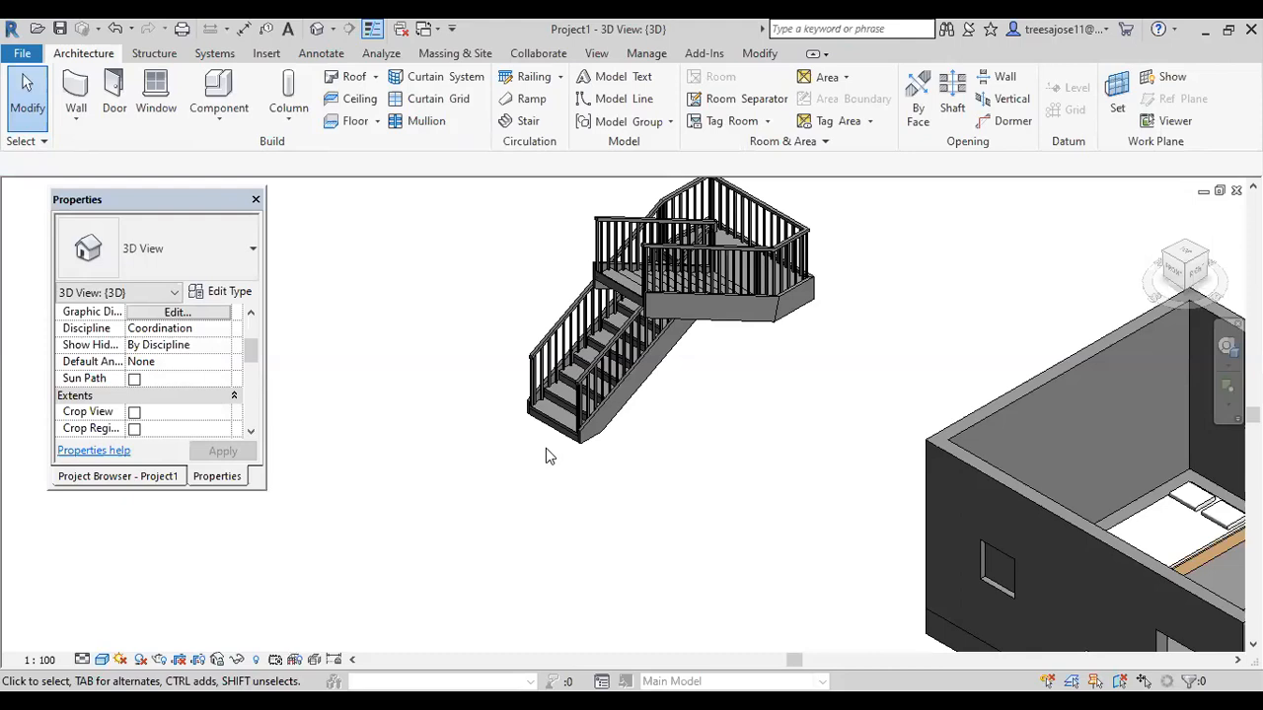
On the Level 2 floor plan, create model lines offset 100 inward from the bed room's walls by picking the wall faces.
left_click(133, 478)
double_click(146, 290)
scroll(851, 277, "up", 3)
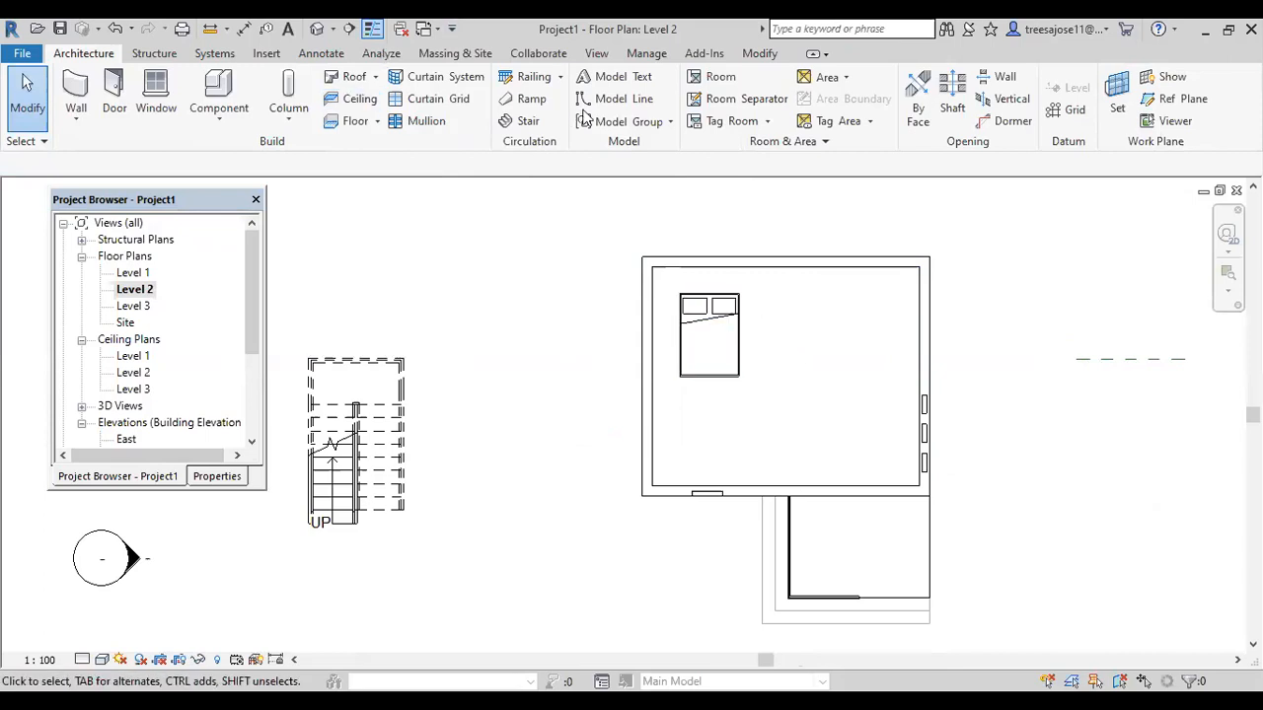
left_click(625, 102)
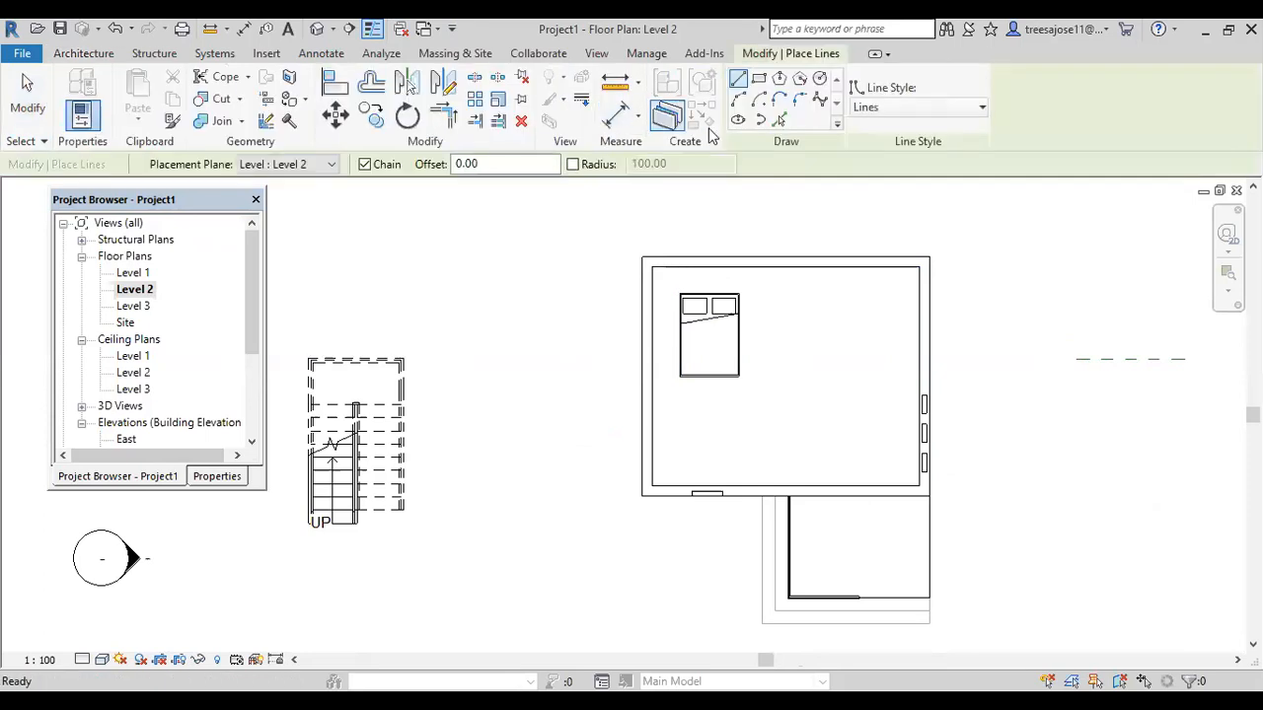
left_click(518, 164)
key("ctrl+a")
type("100")
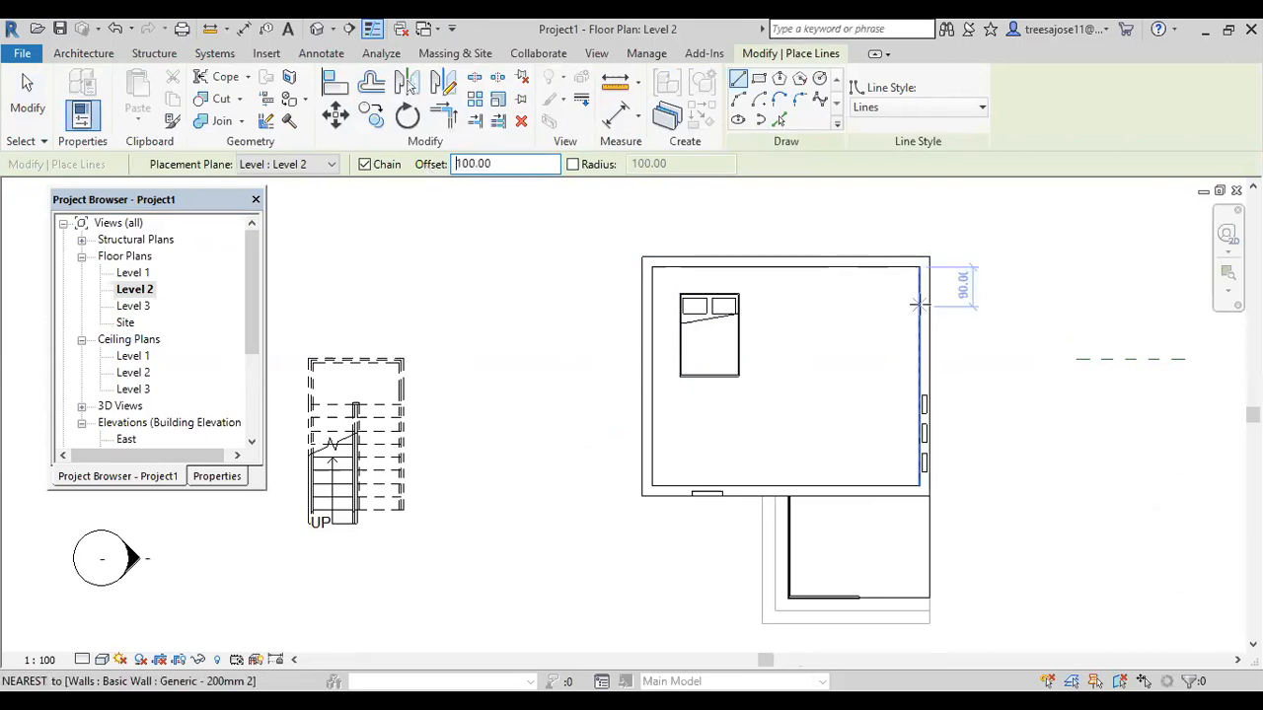
left_click(779, 119)
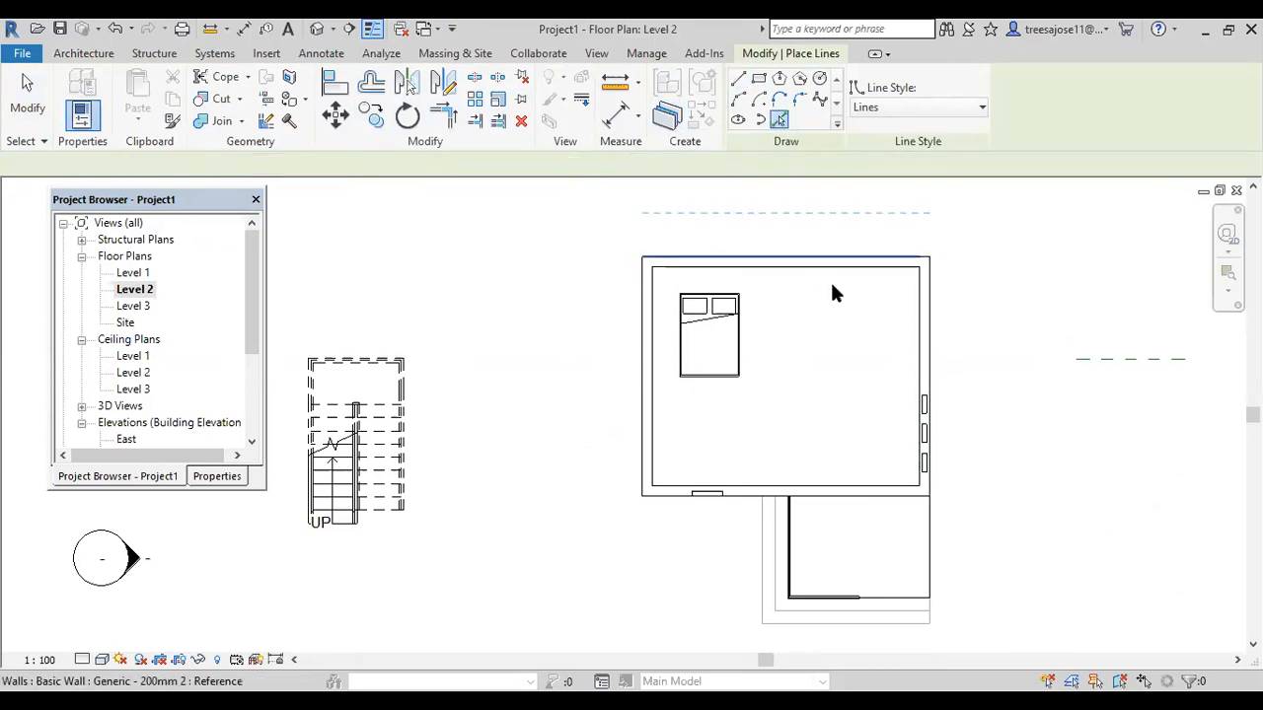
left_click(913, 322)
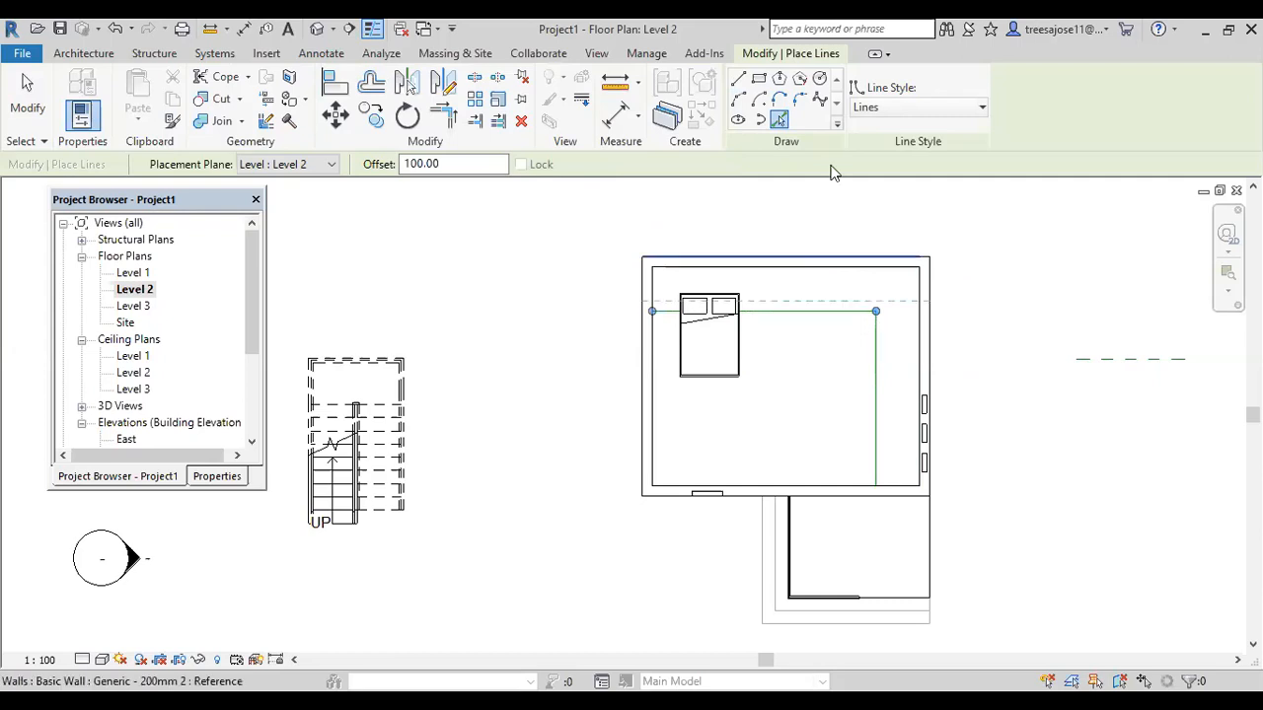
In the 3D view, change the stair's outer railing to the Glass Panel - Bottom Fill type.
left_click(316, 28)
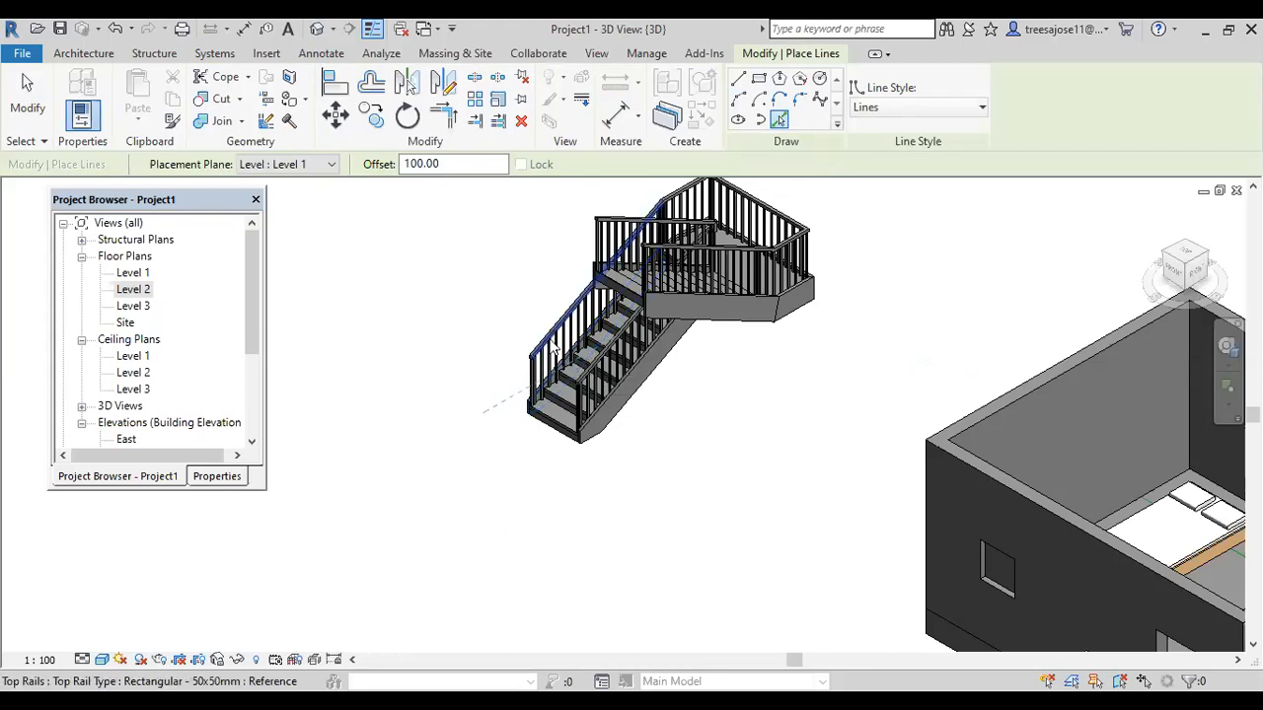
left_click(28, 99)
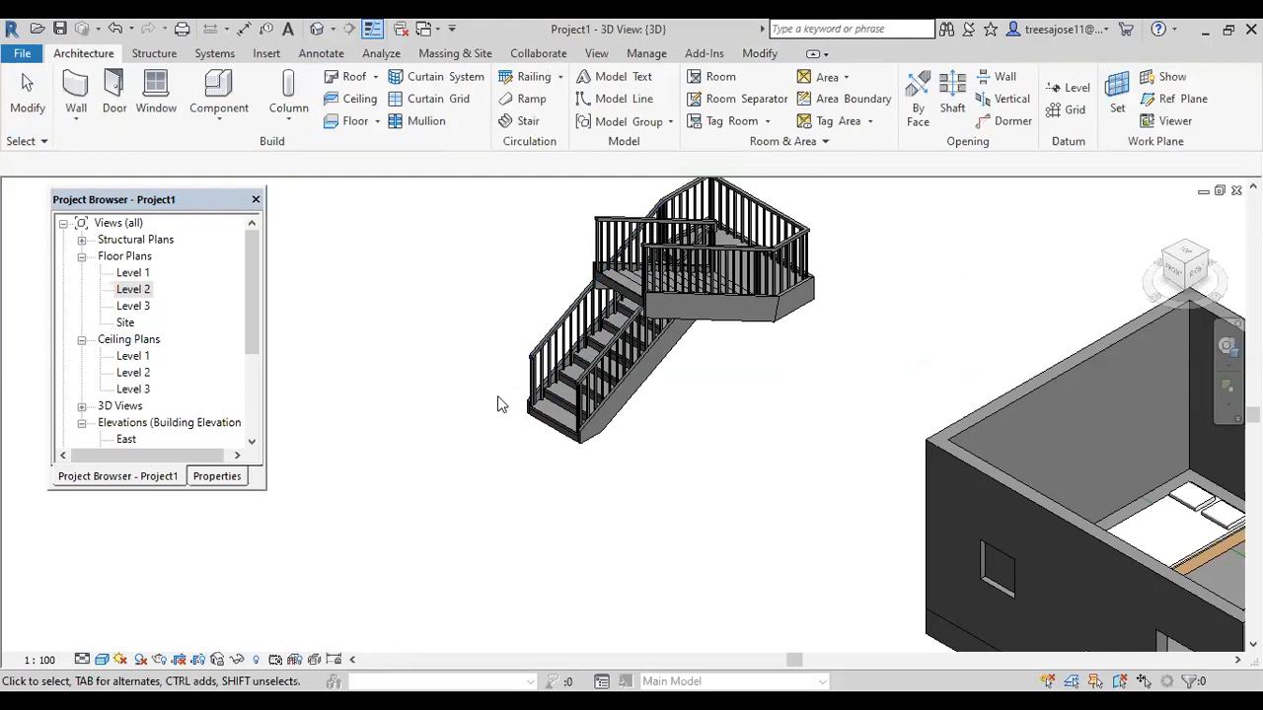
left_click(540, 383)
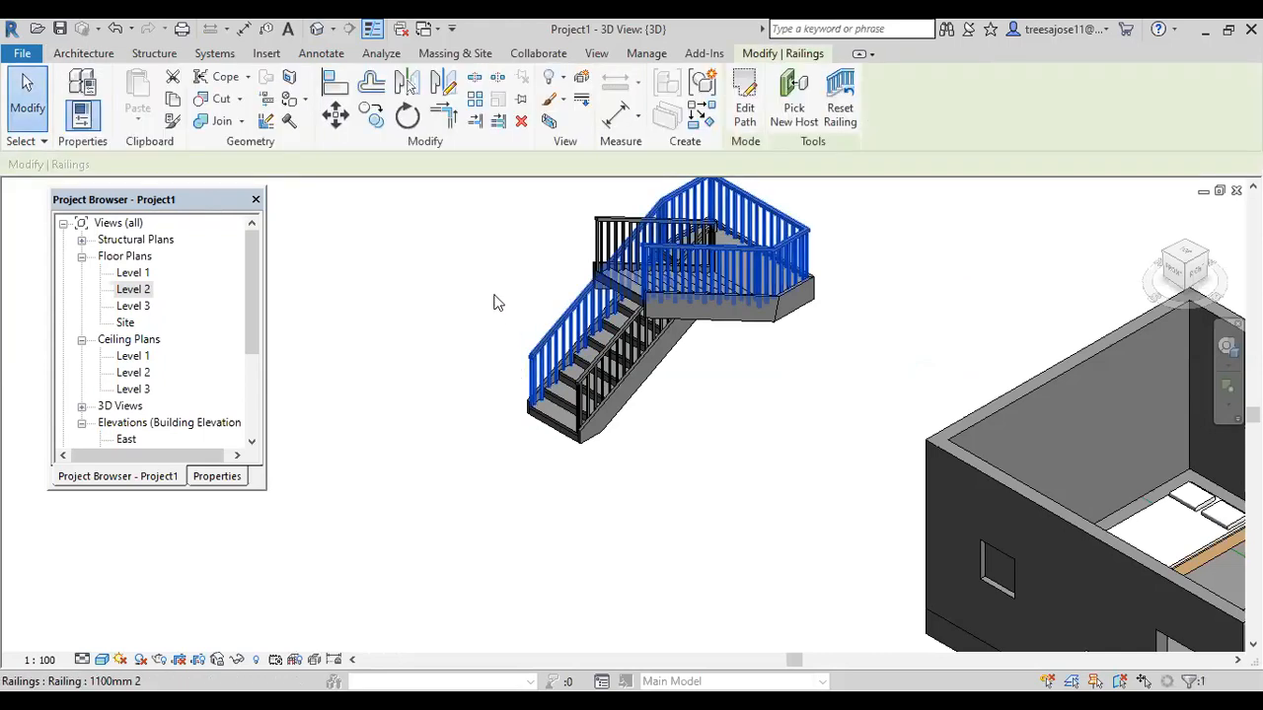
left_click(218, 476)
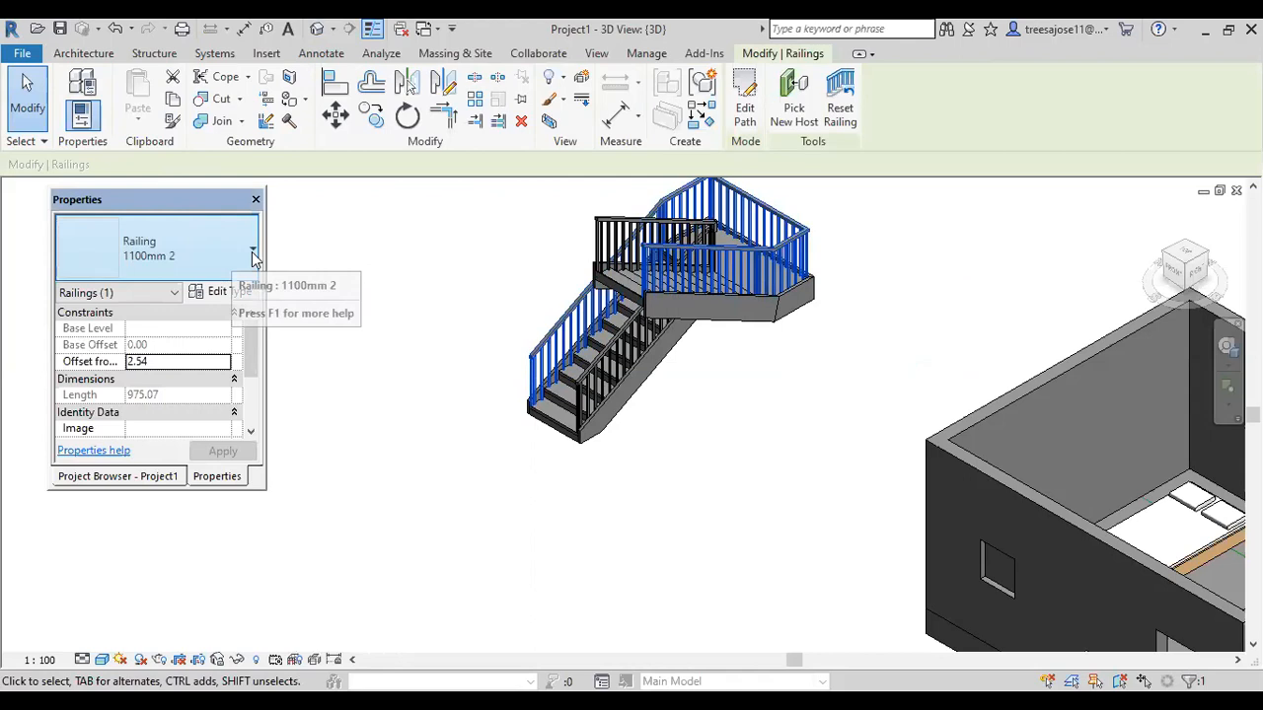
left_click(253, 258)
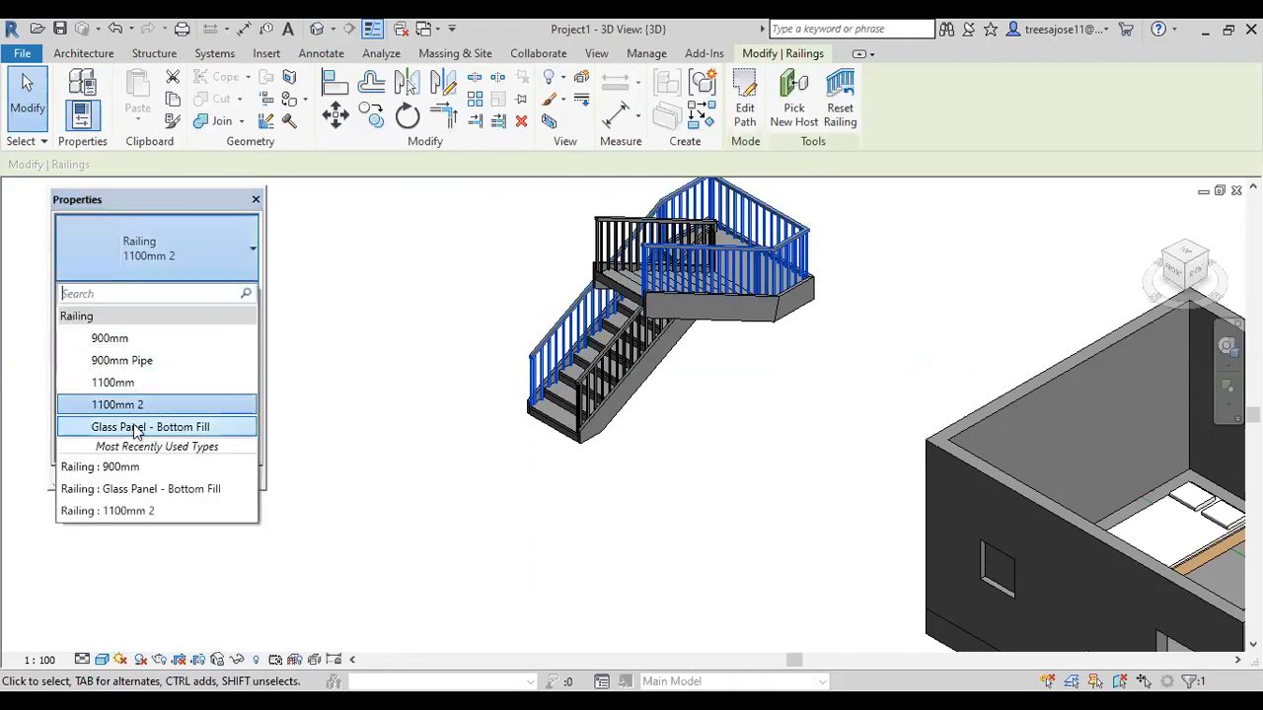
left_click(135, 428)
left_click(387, 359)
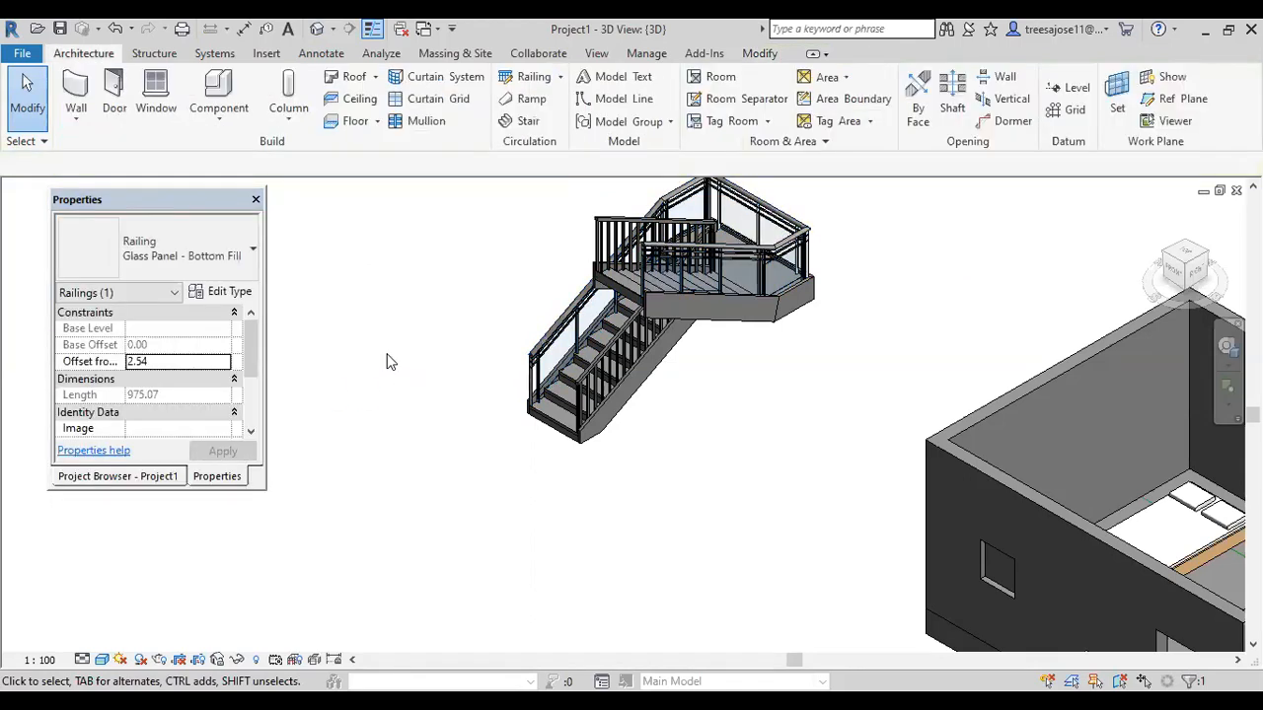
Change the stair's inner railing to the Glass Panel - Bottom Fill type as well.
scroll(592, 373, "up", 2)
scroll(596, 365, "up", 1)
left_click(596, 365)
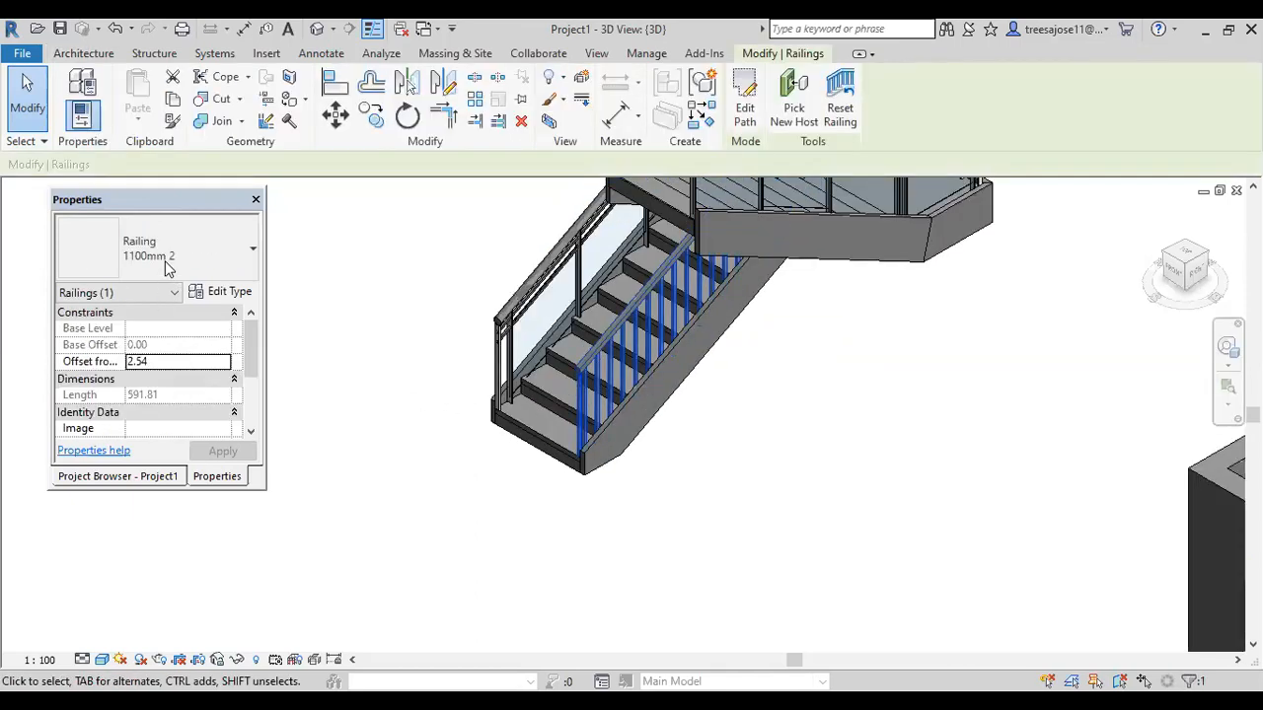
left_click(167, 261)
left_click(131, 429)
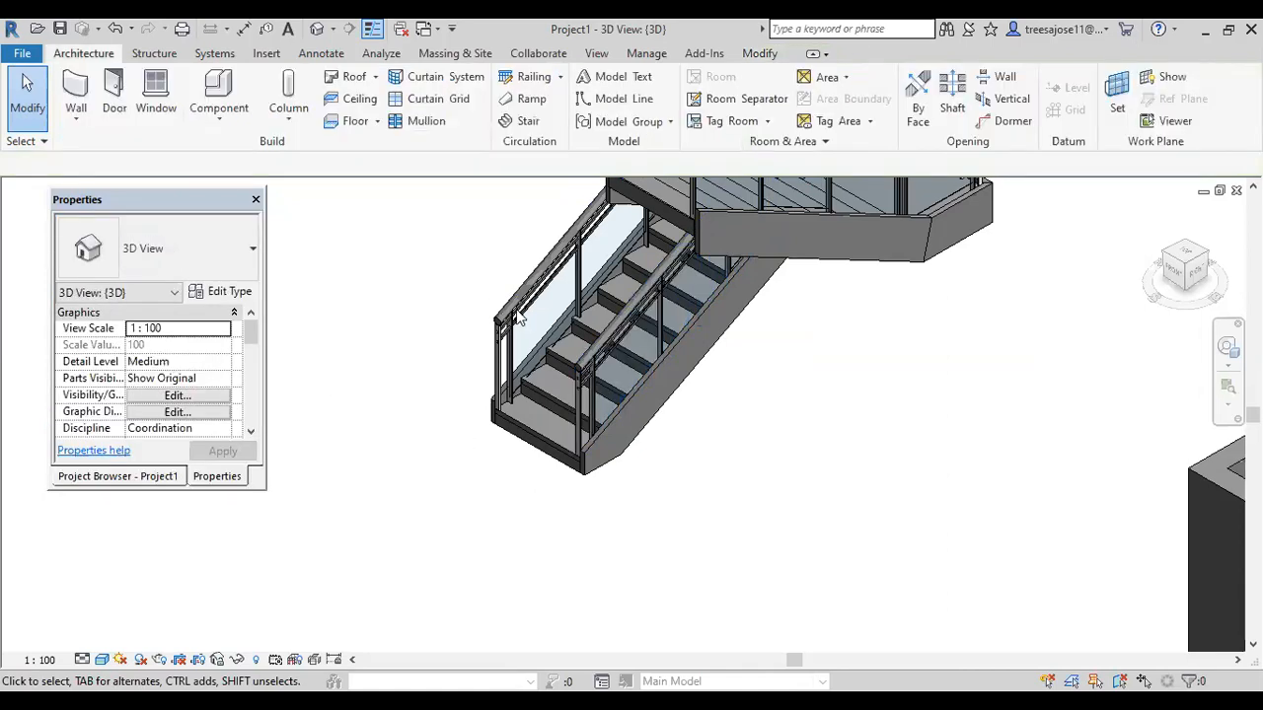
Review the outer glass railing's type properties without changing them, and look over the stair beside the house.
left_click(205, 290)
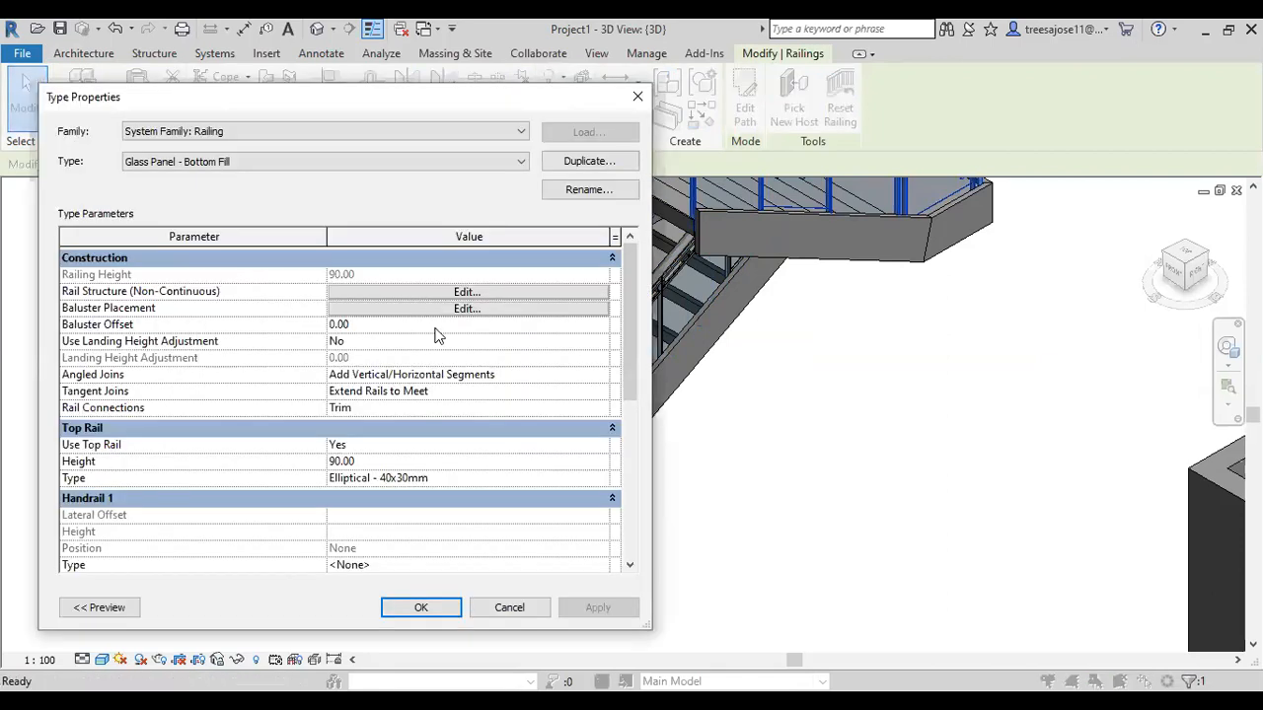
left_click(637, 97)
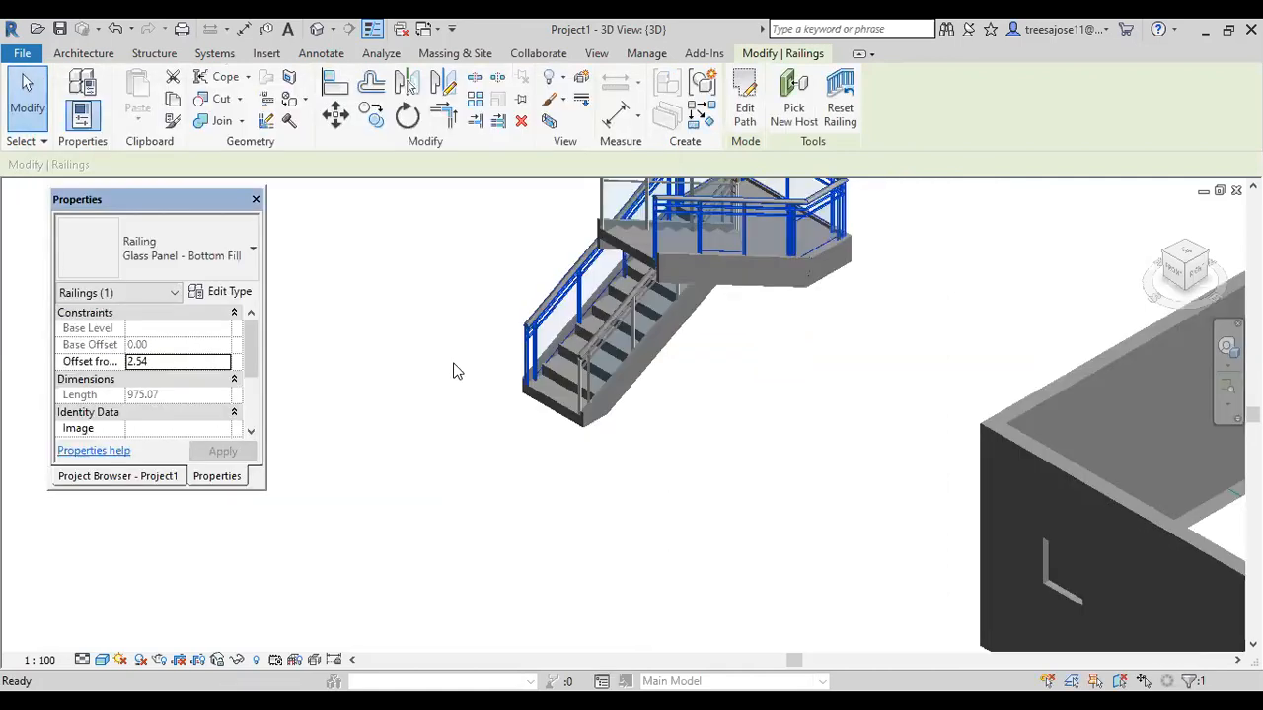
left_click(452, 370)
scroll(449, 335, "down", 2)
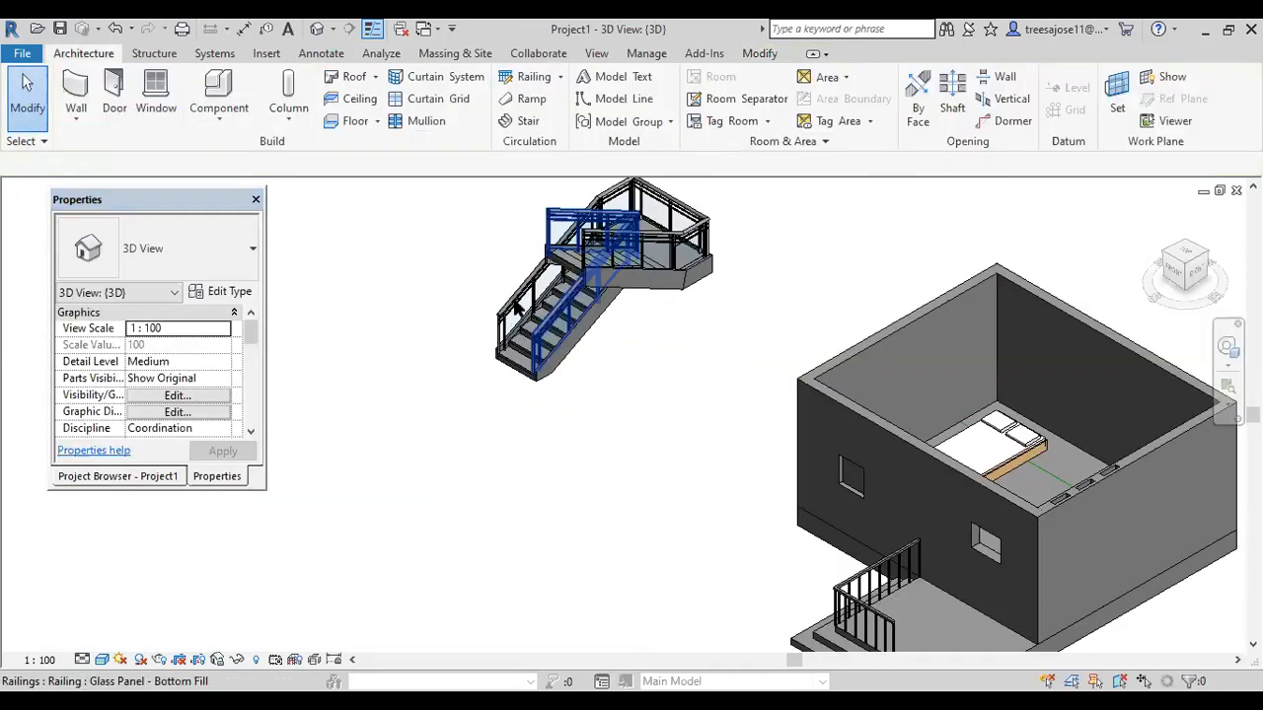
scroll(515, 308, "down", 2)
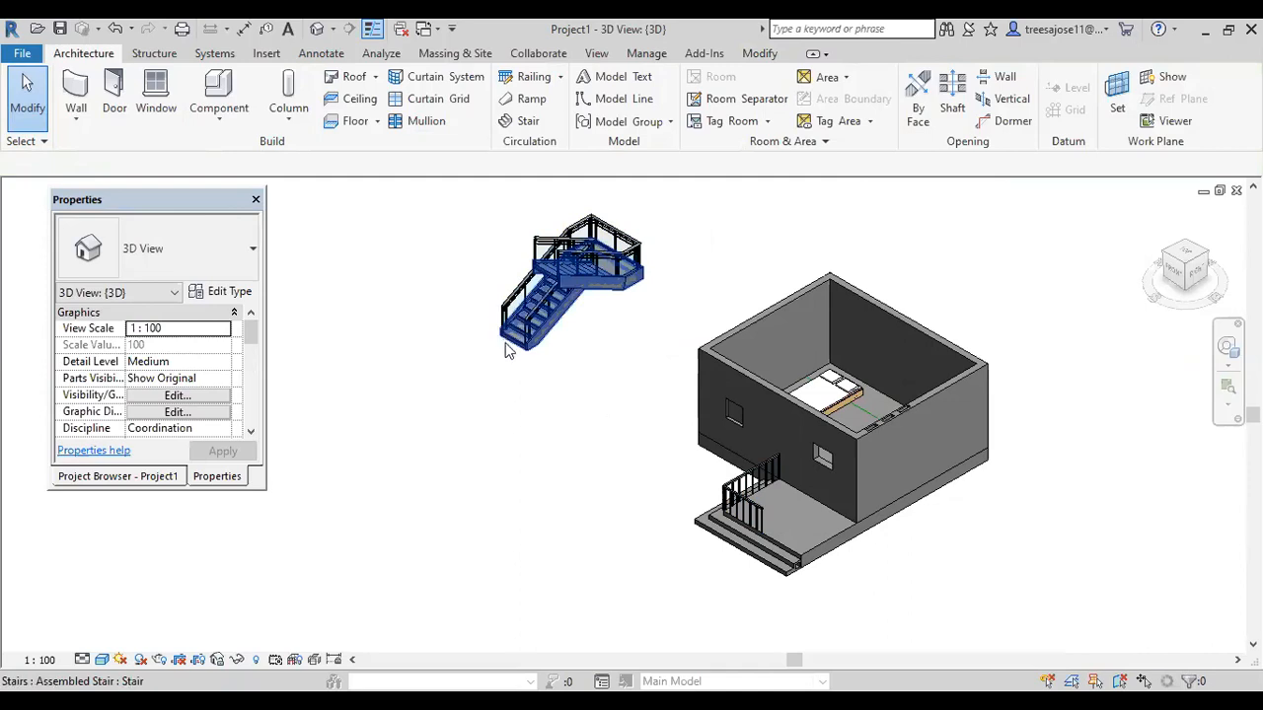
Turn off risers in the stair's run type, 50mm Tread 13mm Riser, and apply the change to the stair.
scroll(508, 340, "up", 1)
scroll(508, 340, "up", 3)
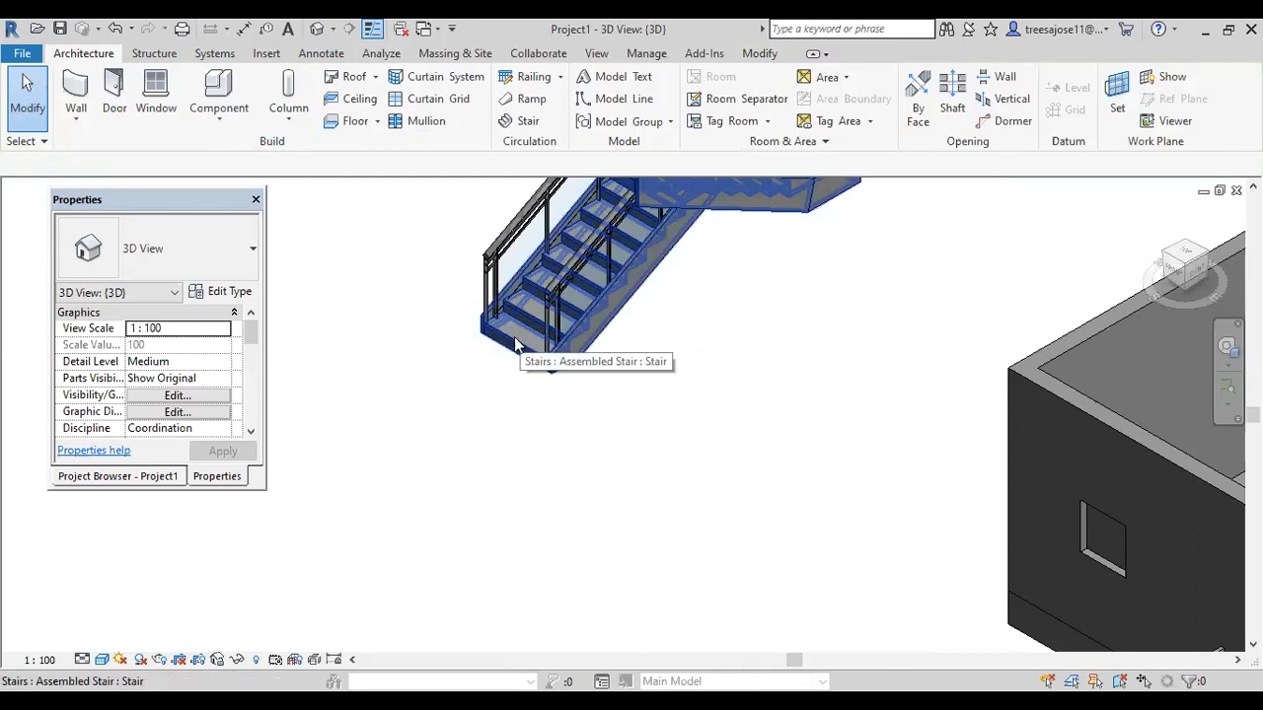
left_click(515, 343)
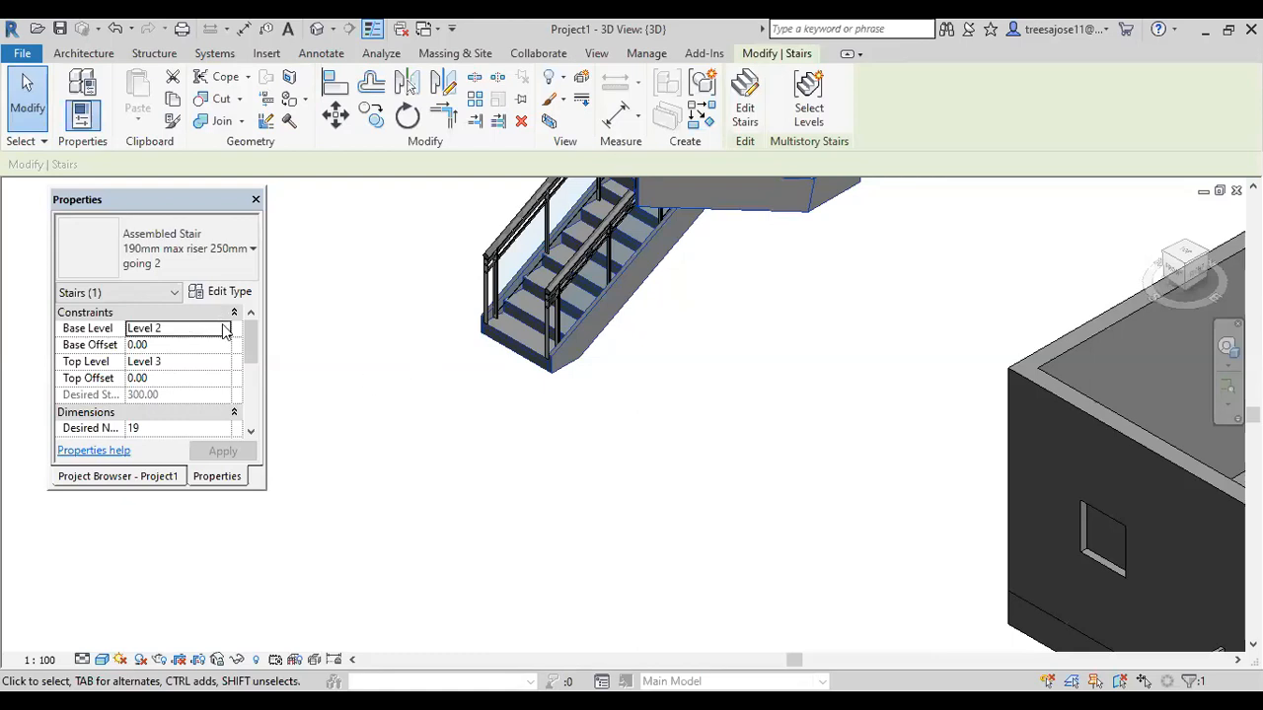
left_click(222, 291)
left_click(560, 362)
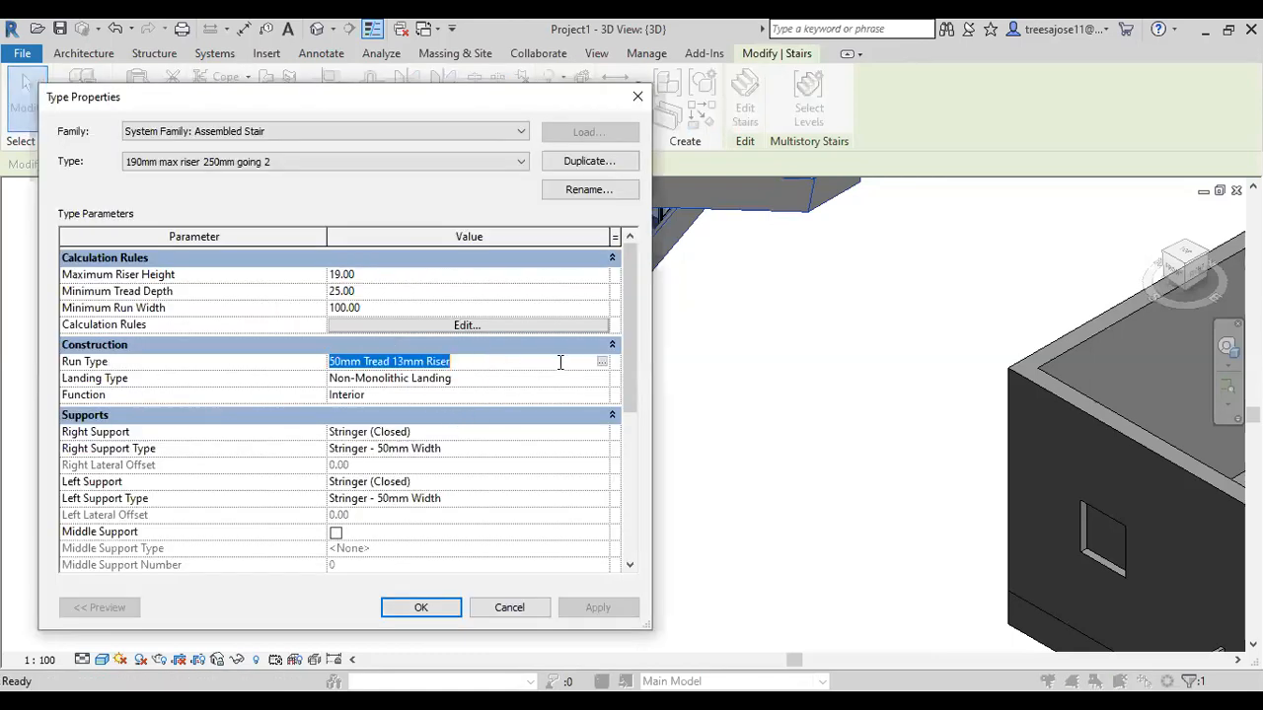
left_click(602, 362)
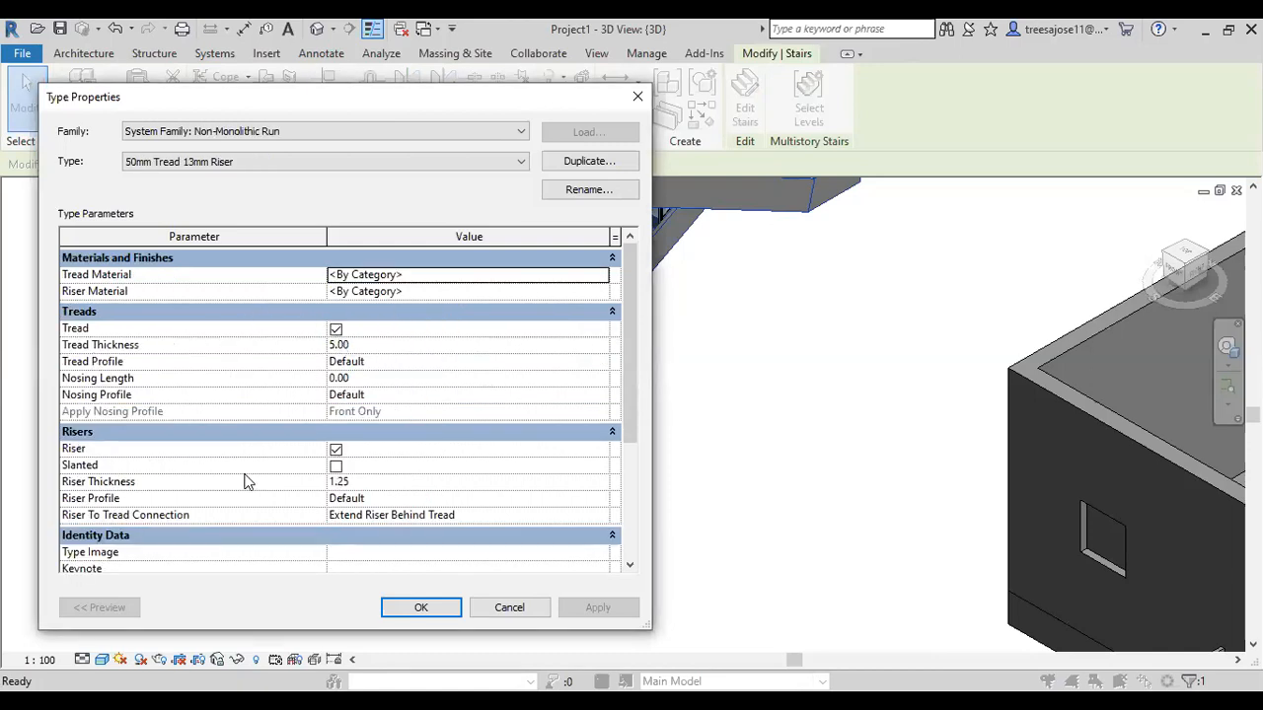
left_click(335, 450)
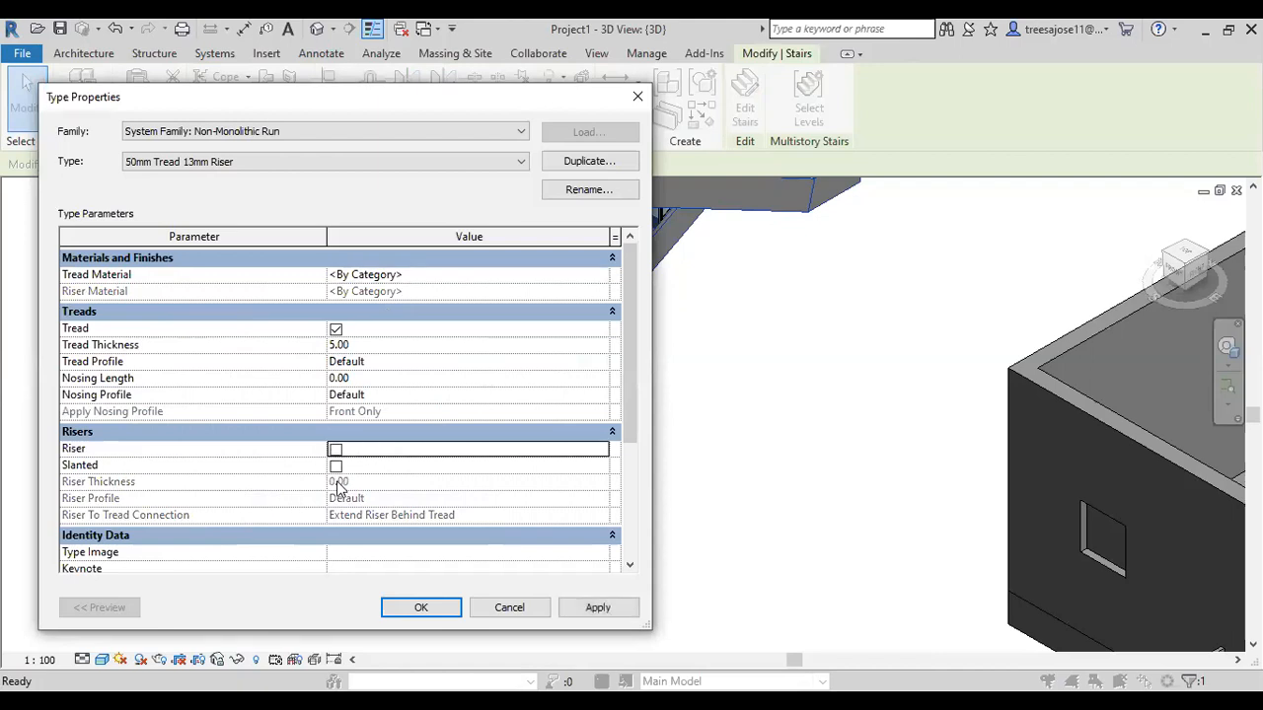
left_click(590, 617)
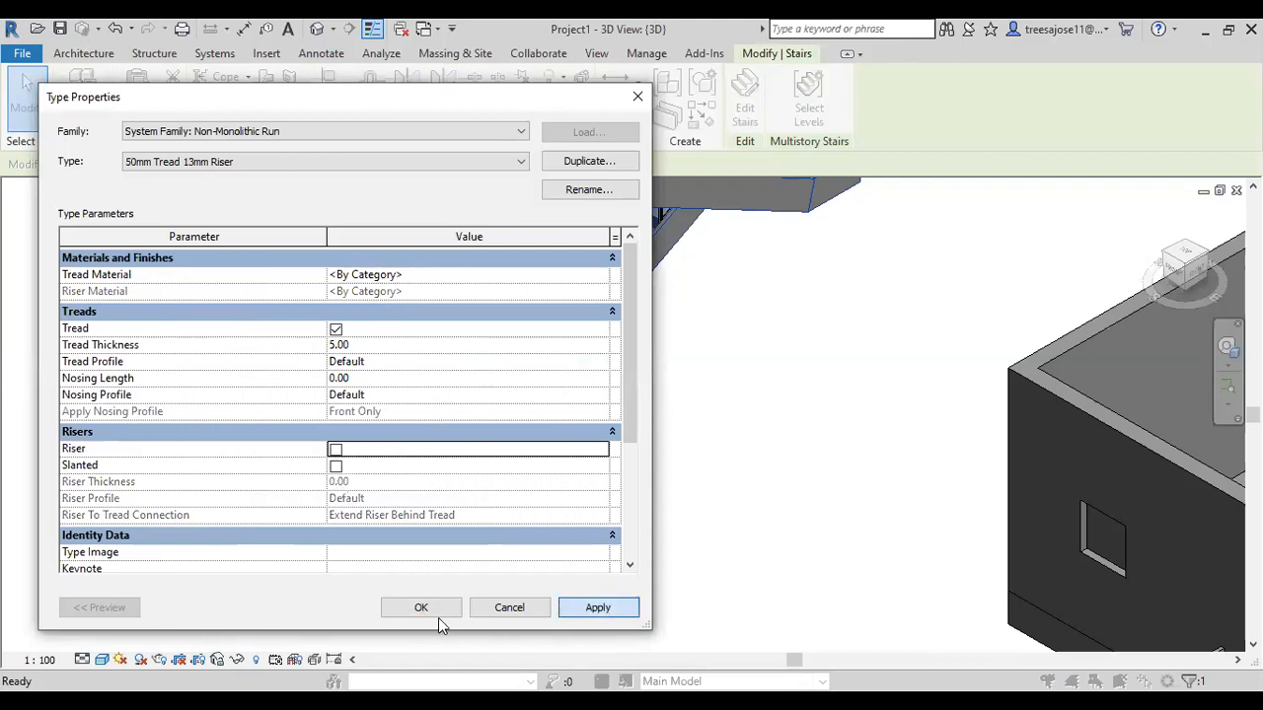
left_click(431, 609)
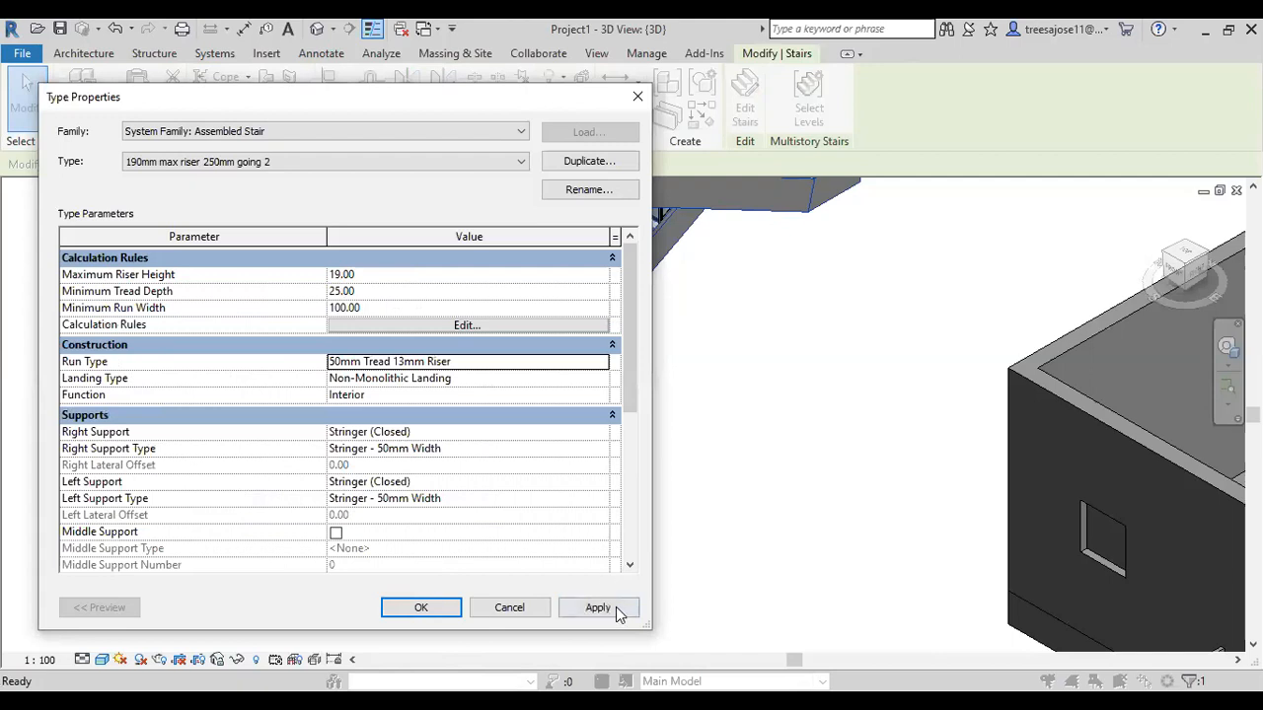
left_click(419, 609)
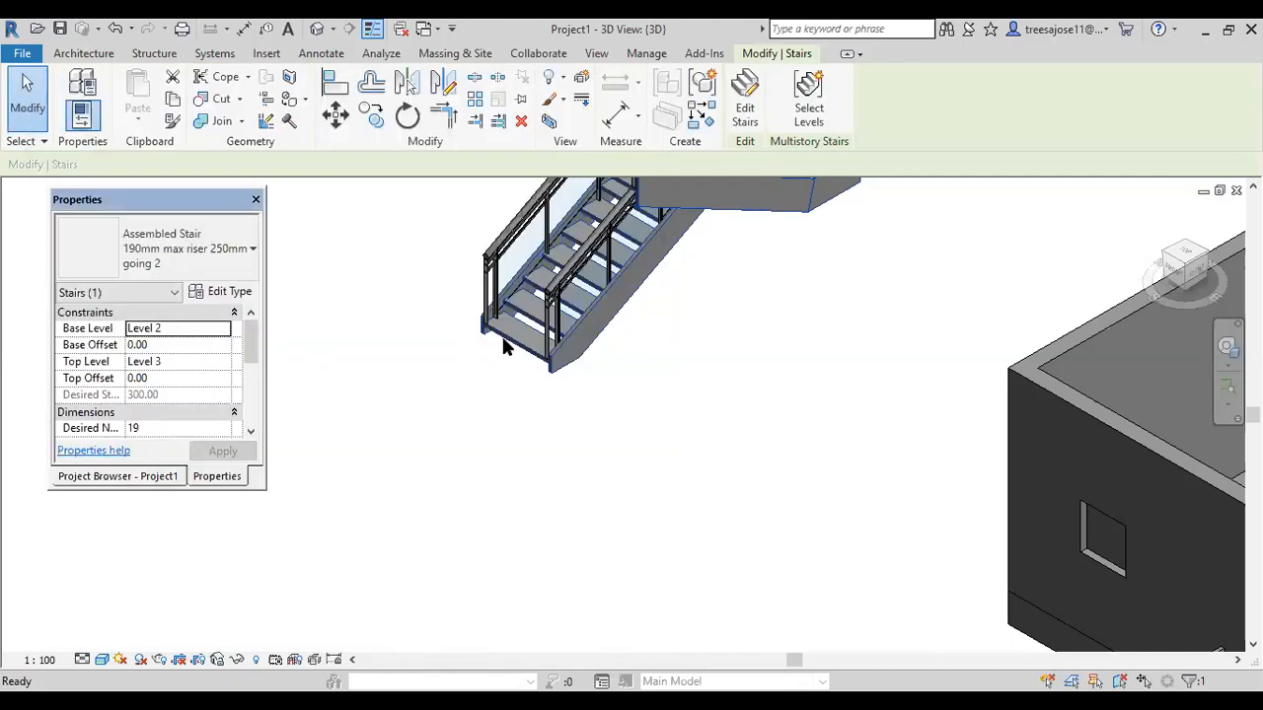
Set the stair type's left support to Carriage (Open) and apply it to the stair.
scroll(503, 345, "up", 3)
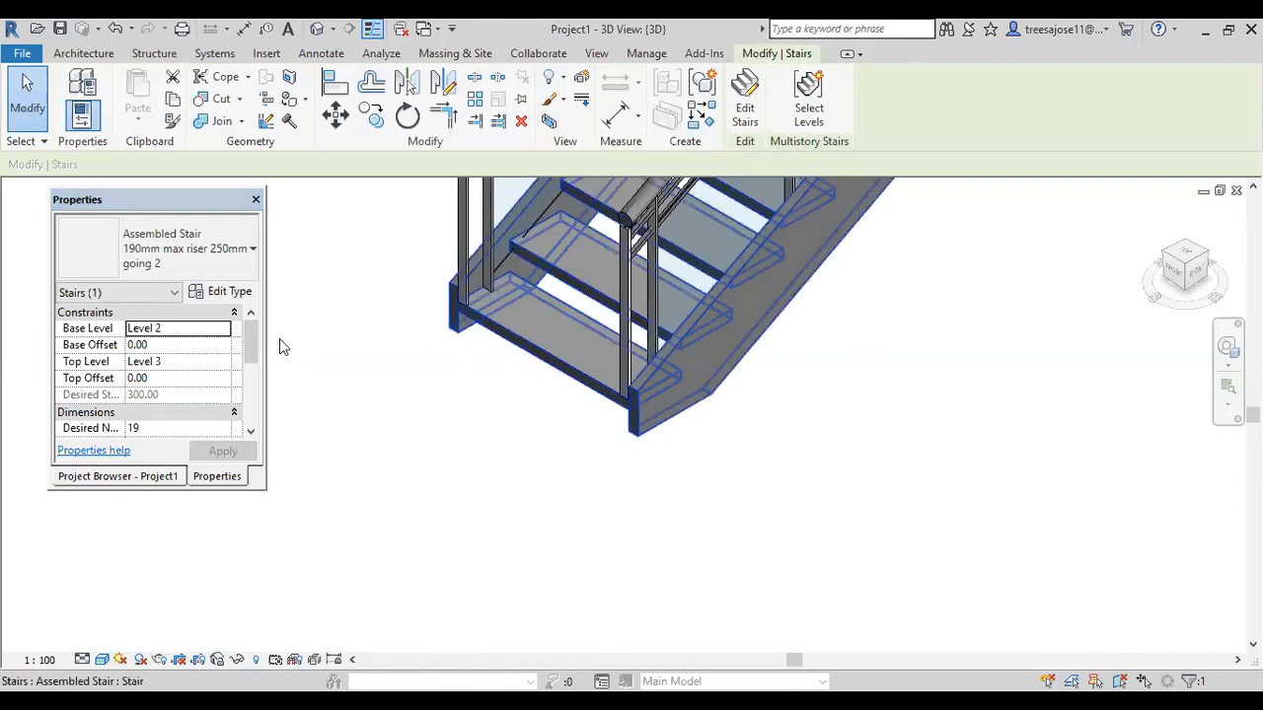
left_click(222, 292)
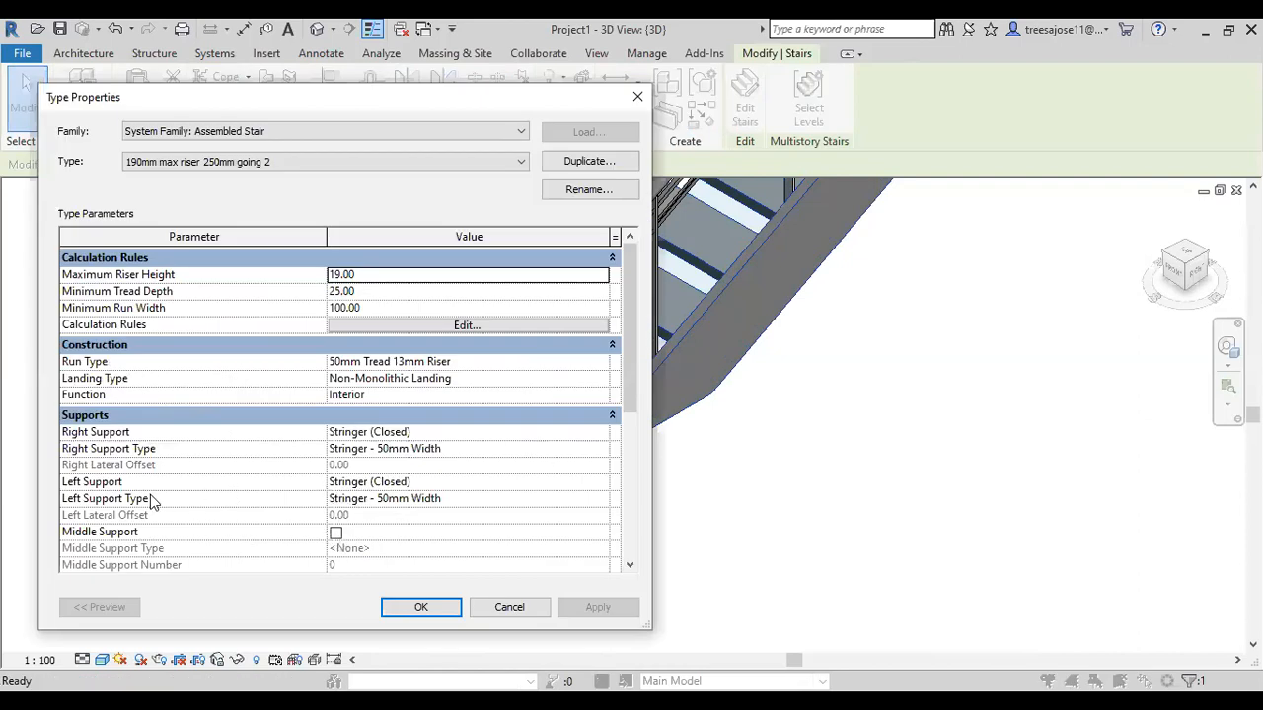
left_click(446, 483)
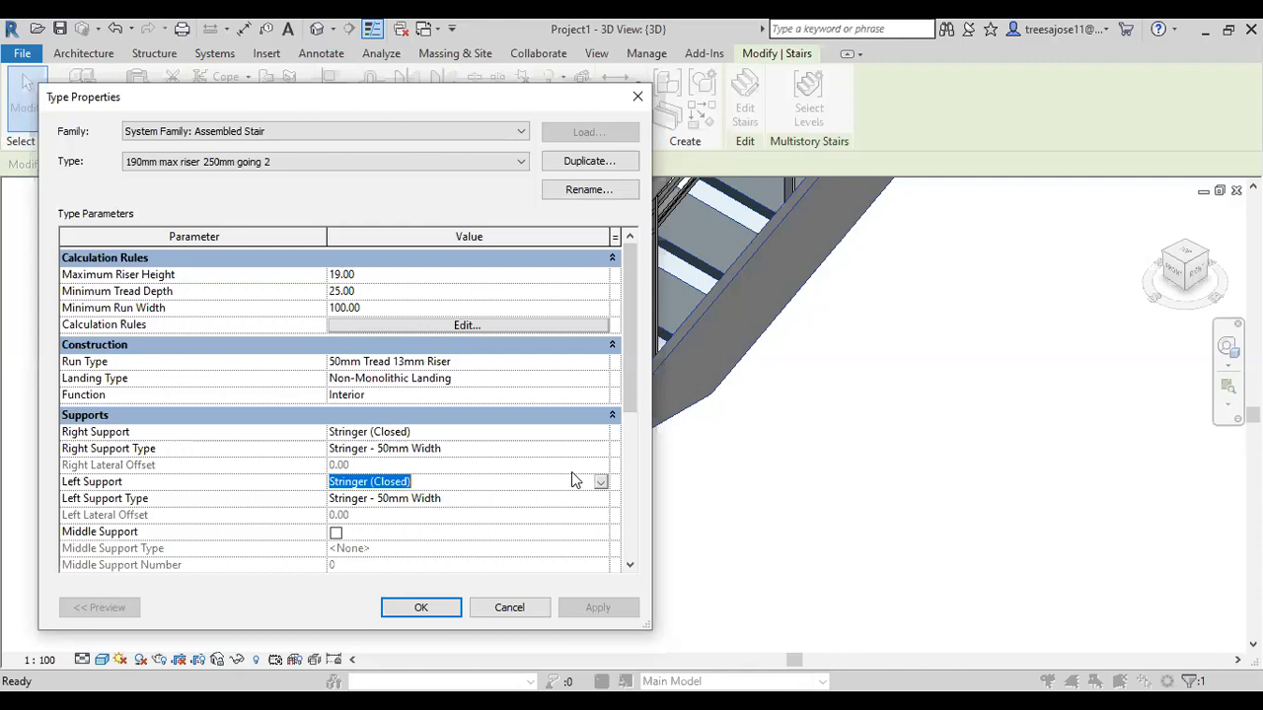
left_click(599, 482)
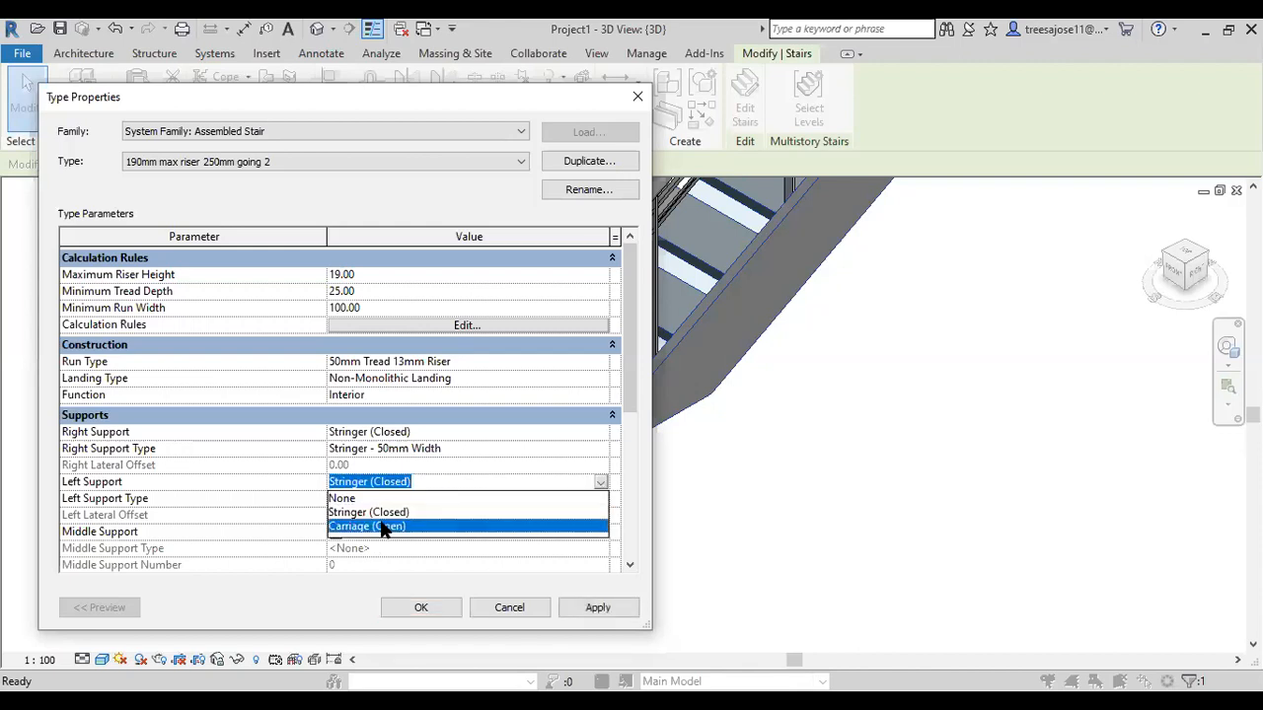
left_click(583, 612)
left_click(418, 609)
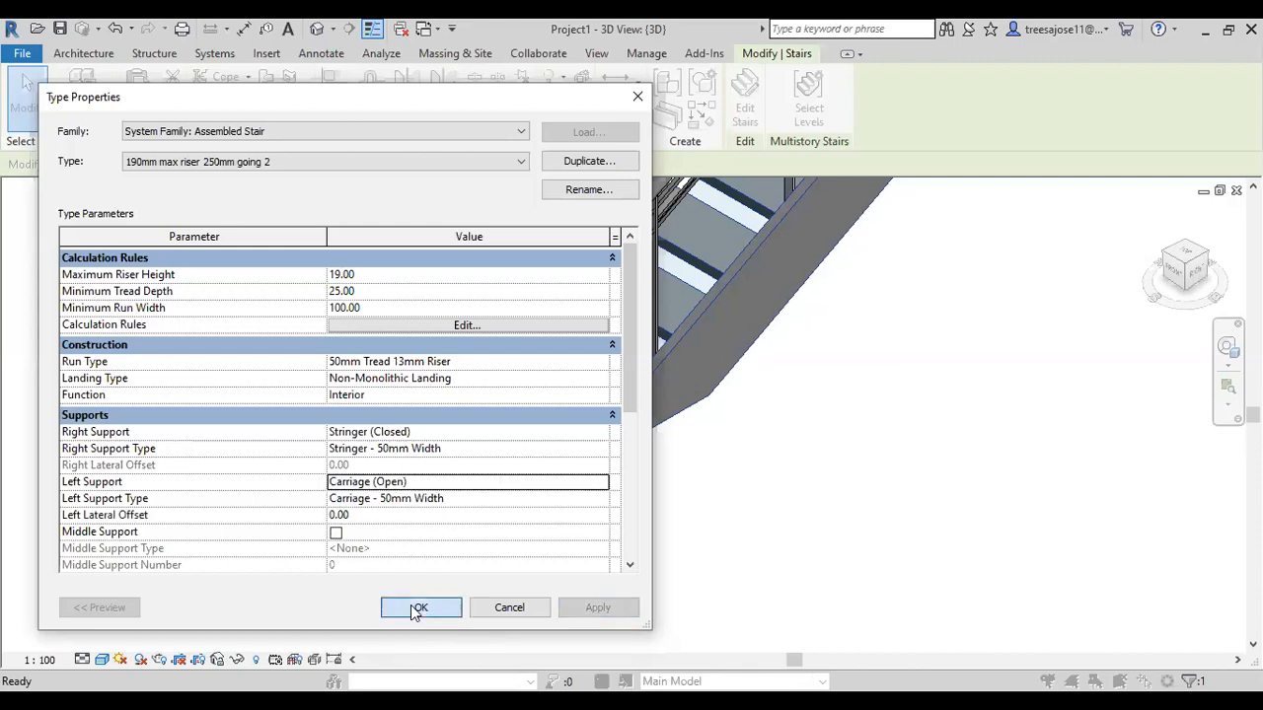
left_click(460, 511)
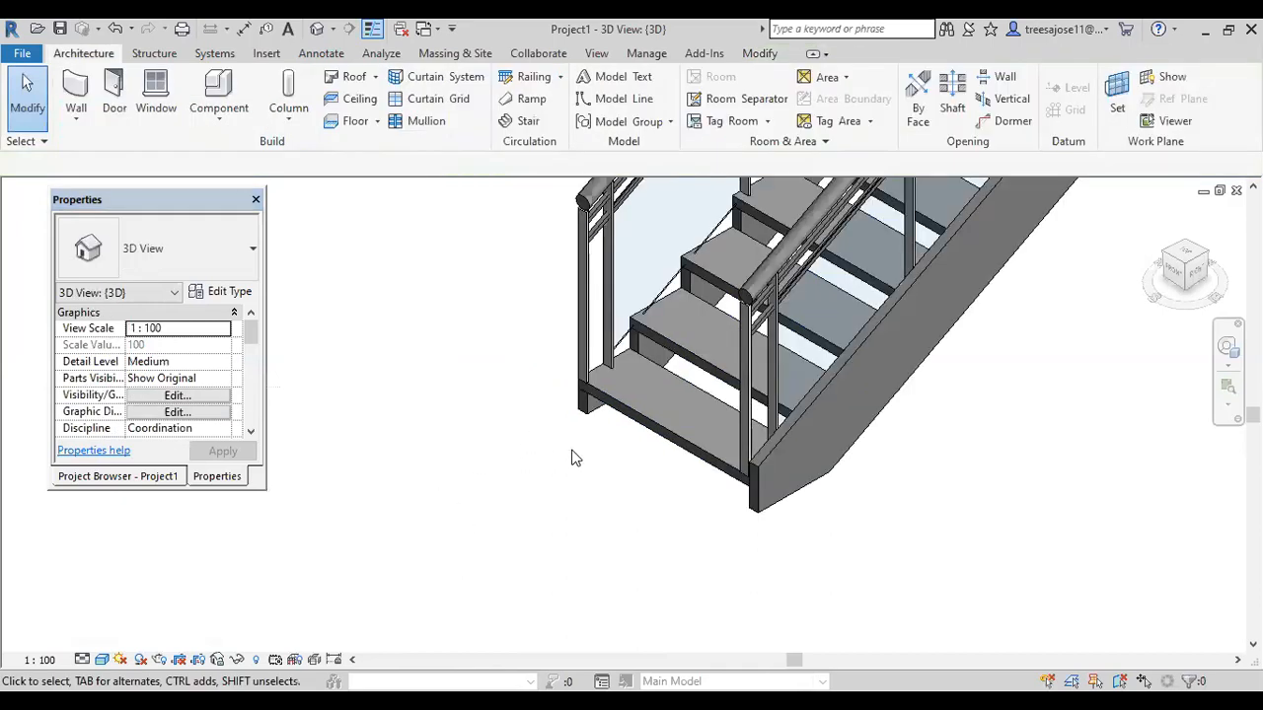
Review the stair type's maximum riser height, minimum tread depth and minimum run width without changing them.
left_click(622, 451)
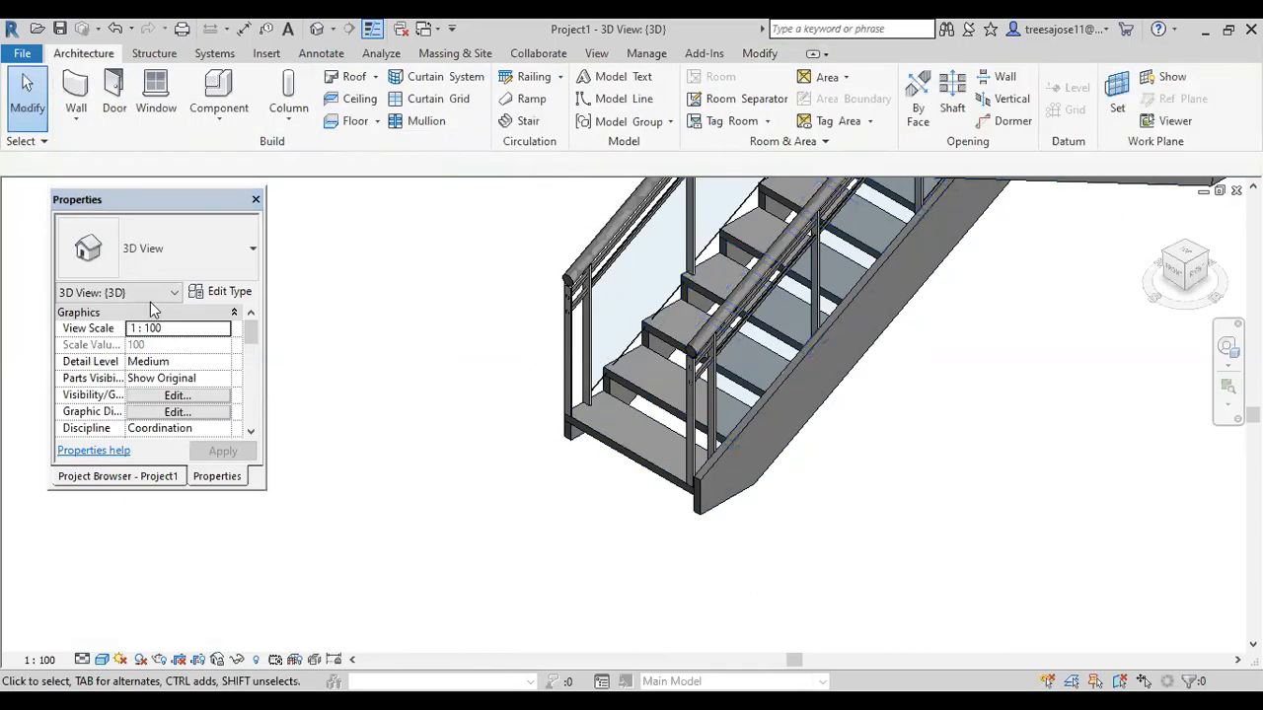
left_click(213, 295)
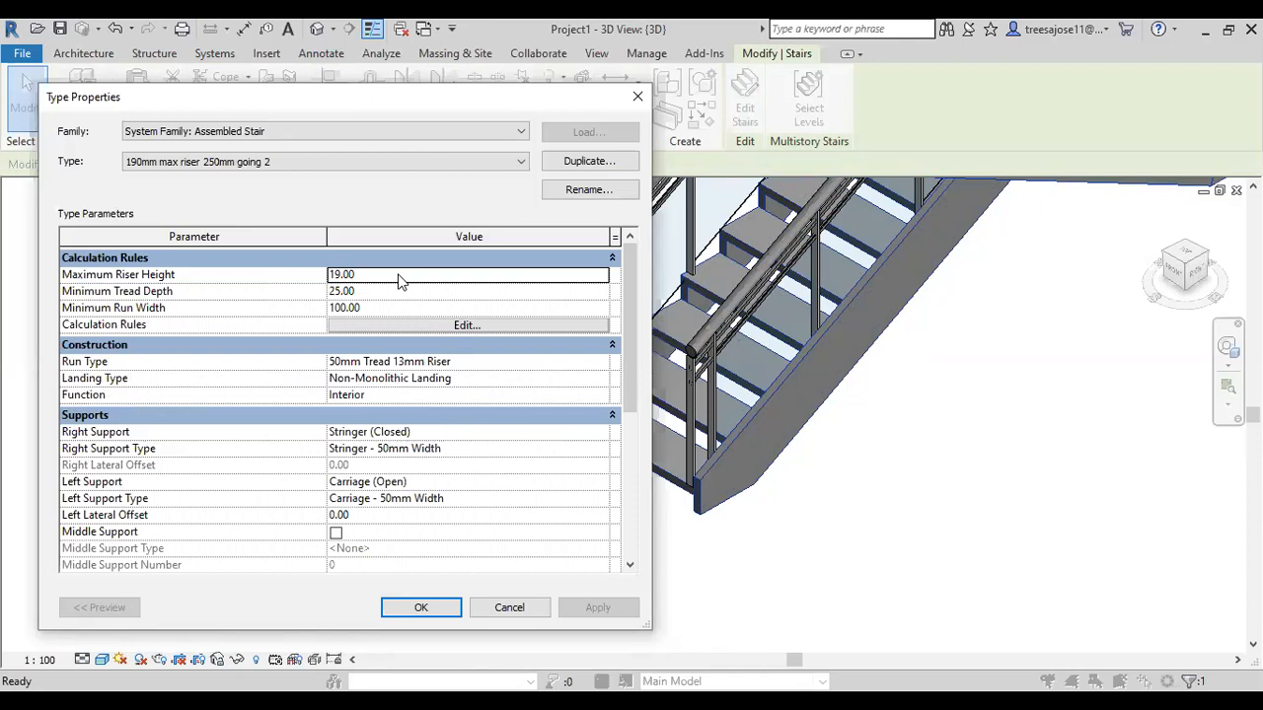
left_click(366, 296)
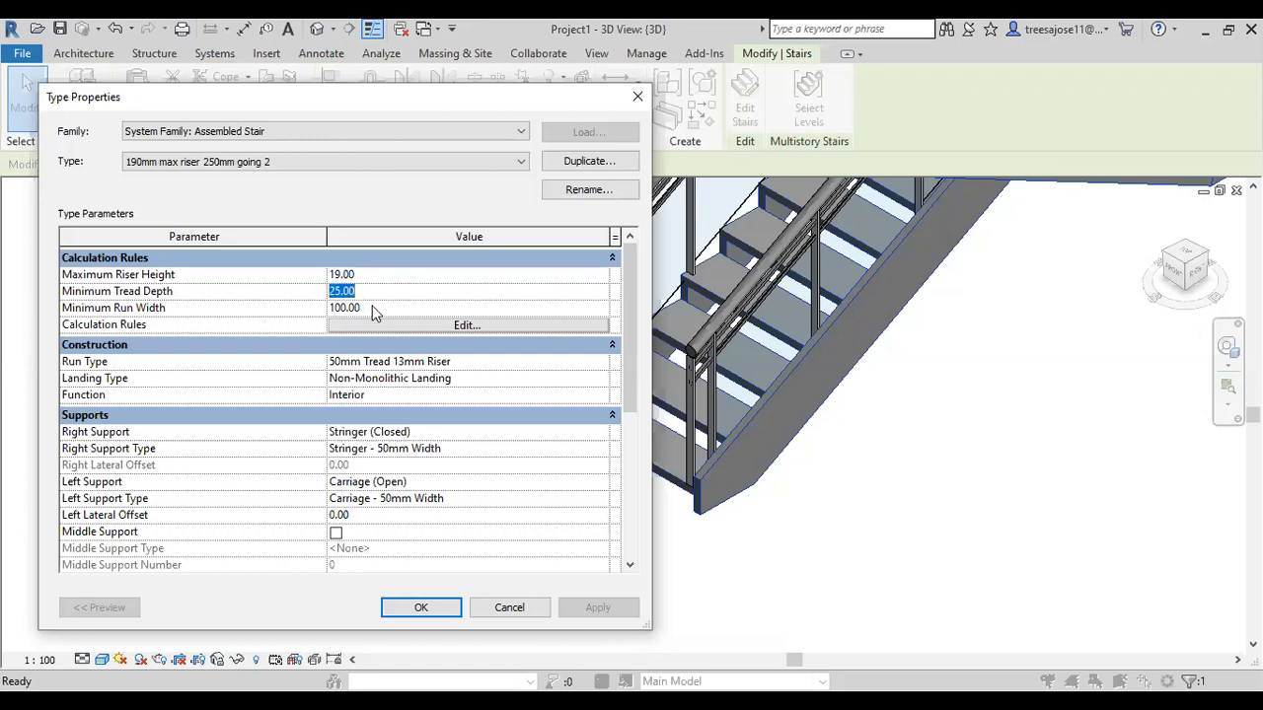
left_click(372, 308)
left_click(378, 274)
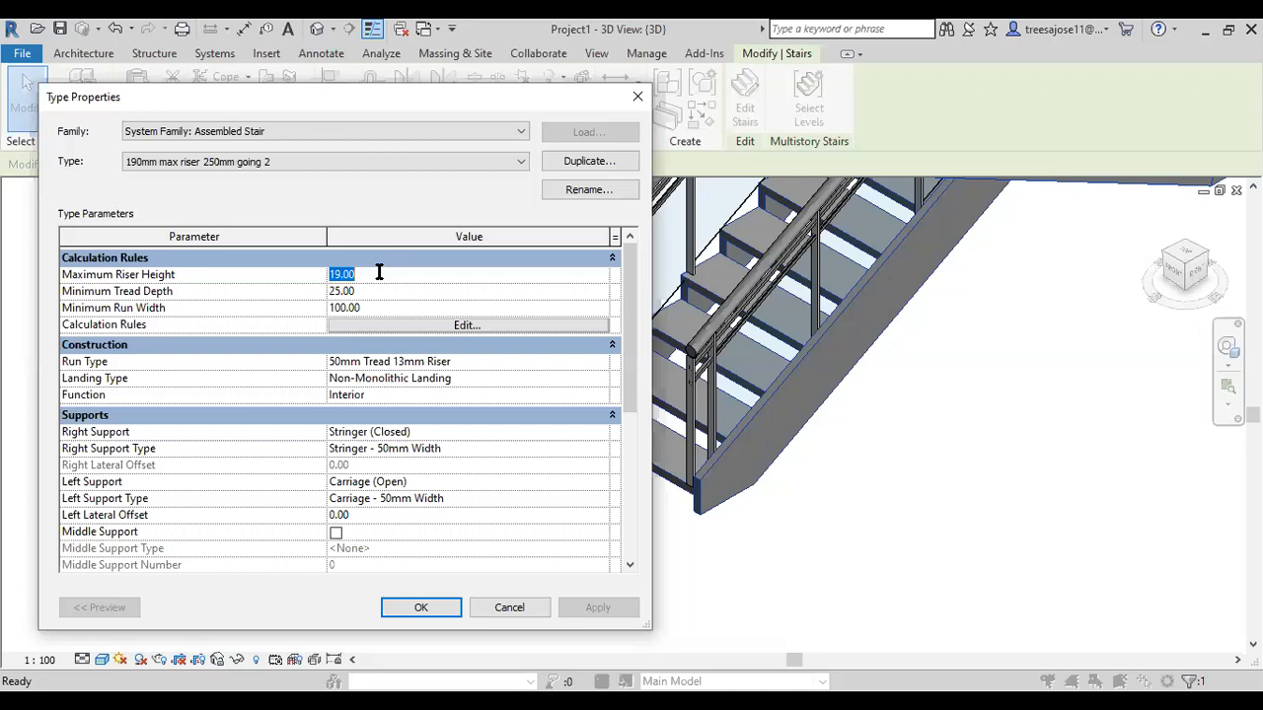
left_click(373, 278)
left_click(582, 434)
left_click(600, 433)
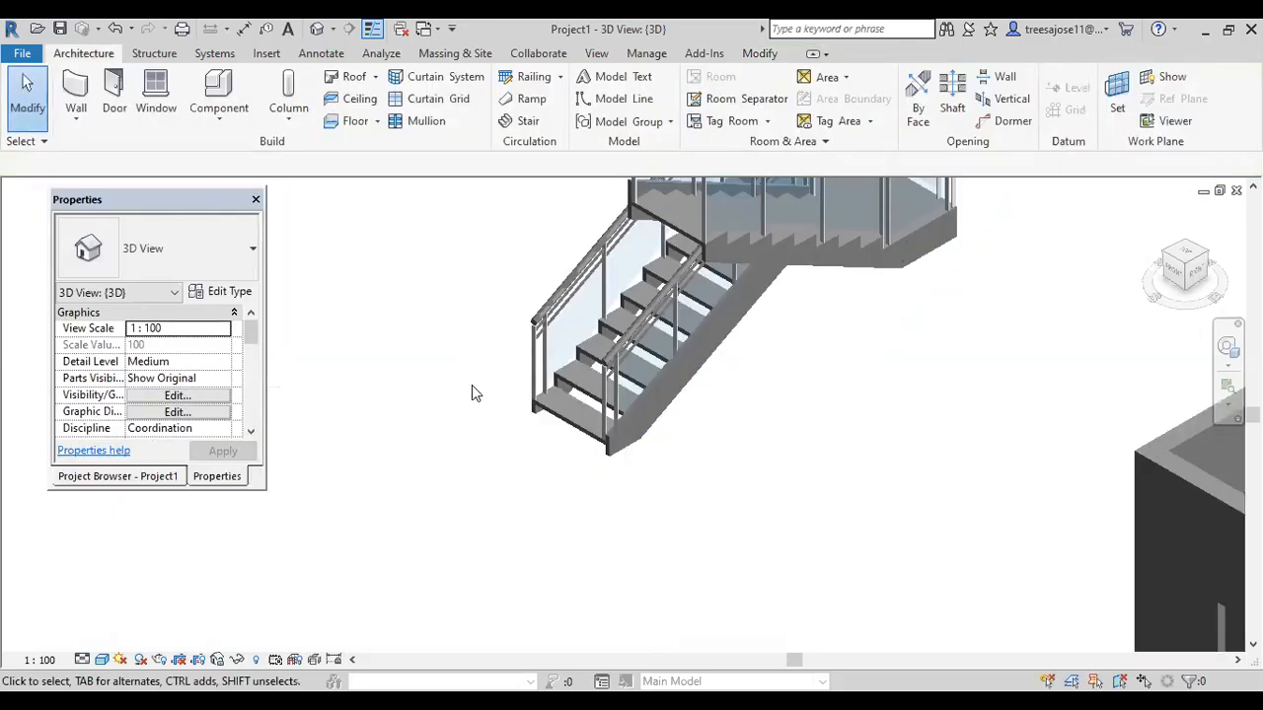
scroll(472, 386, "down", 2)
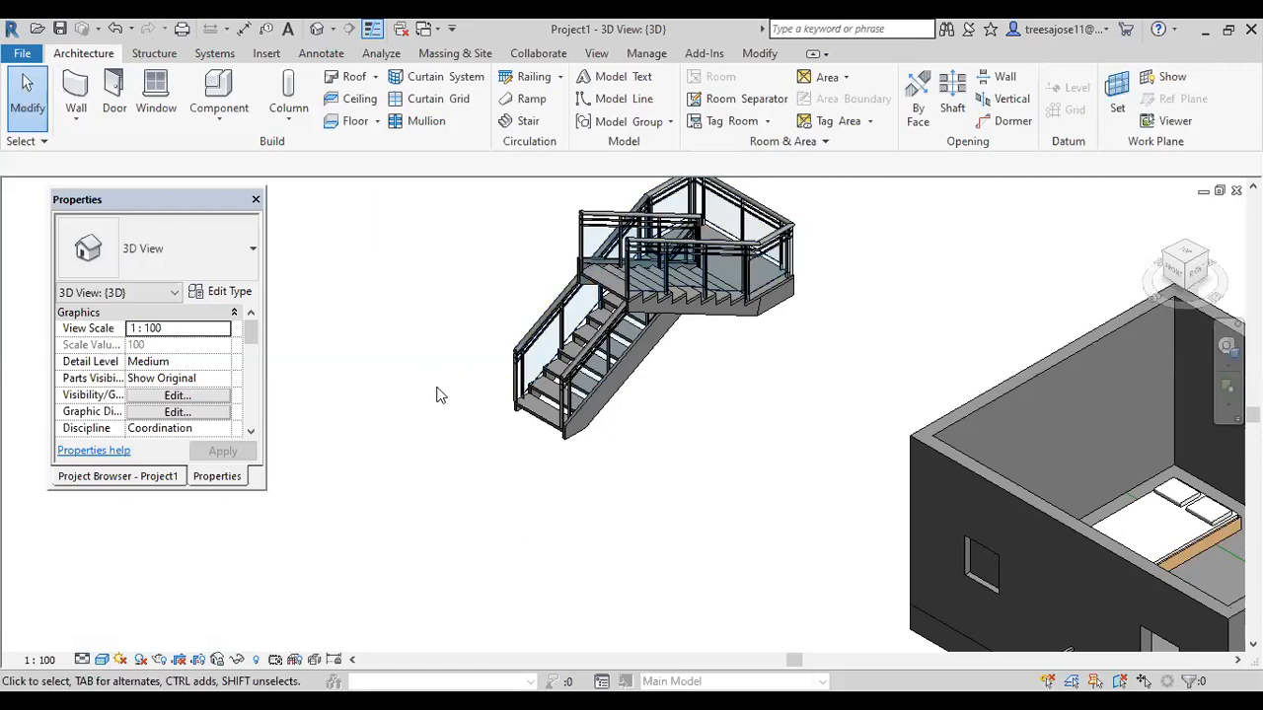
scroll(540, 393, "down", 2)
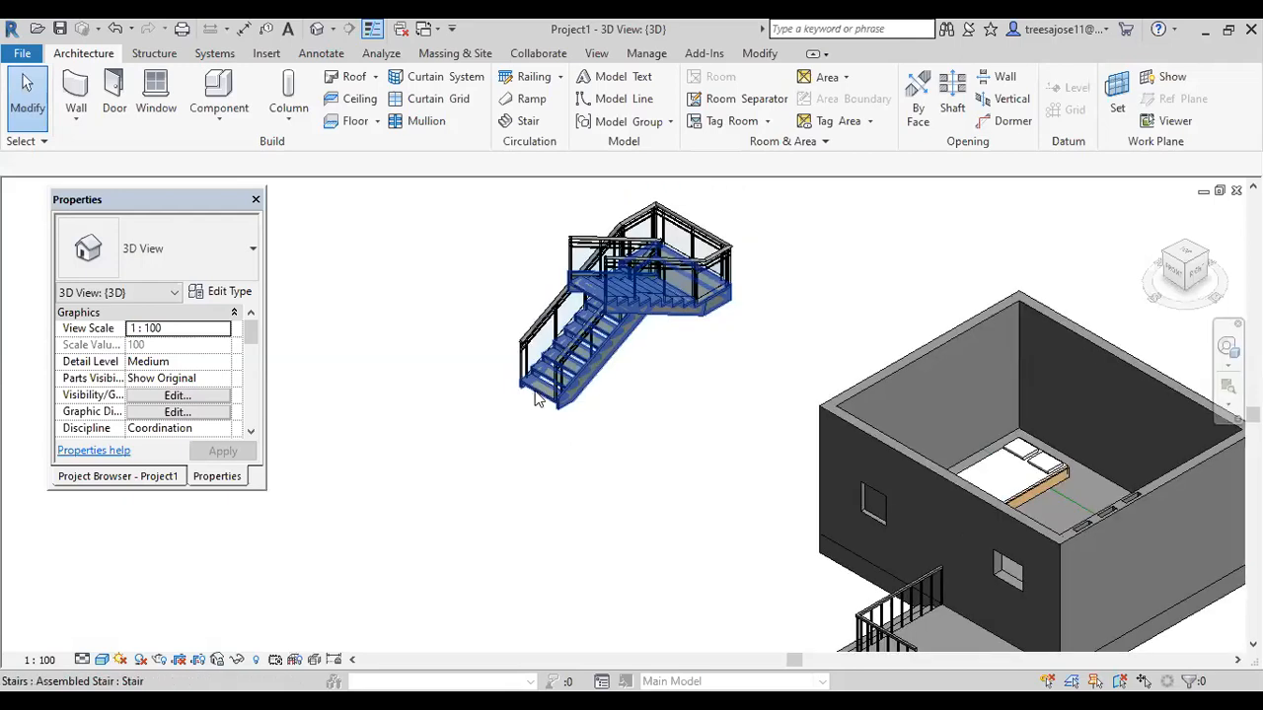
left_click(541, 393)
left_click(389, 342)
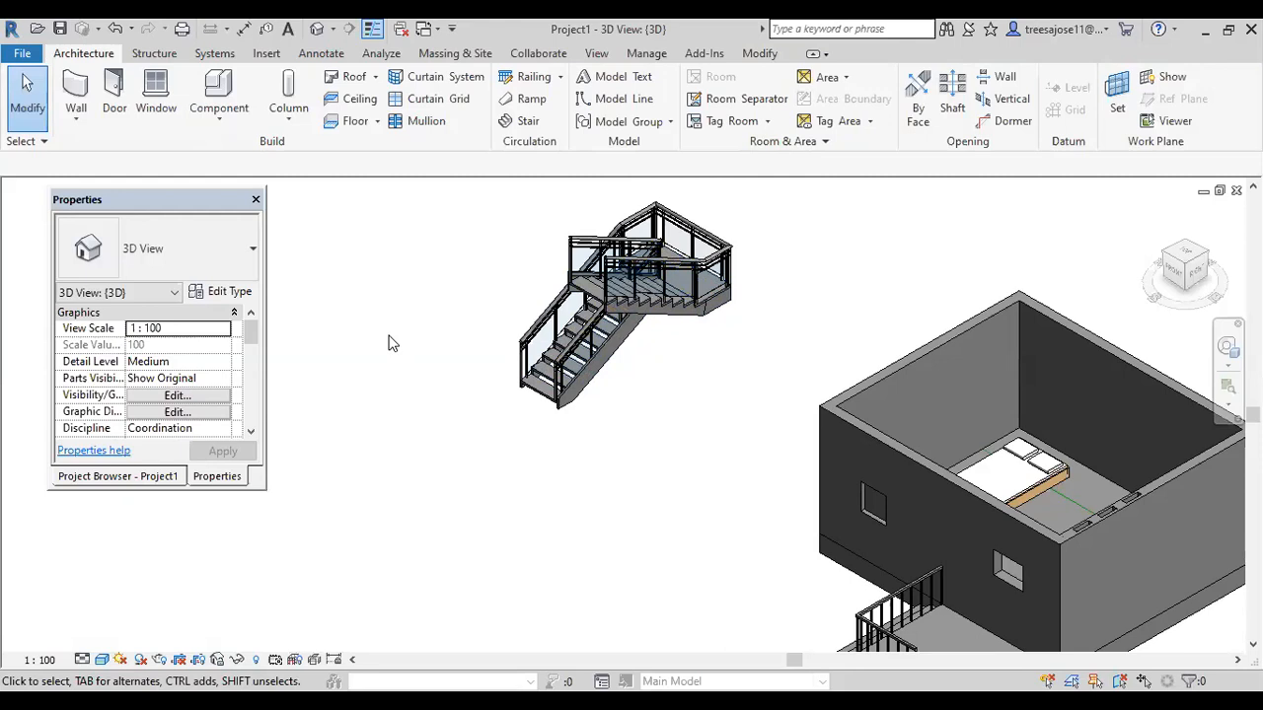
left_click(531, 384)
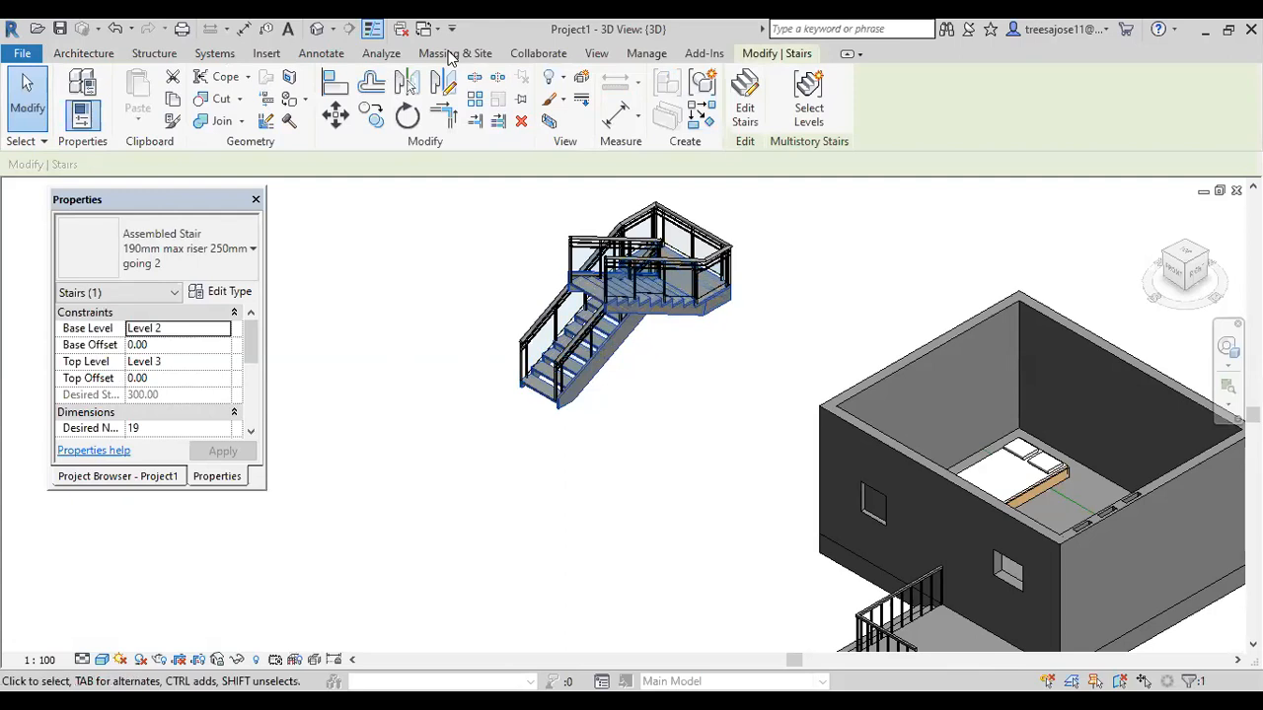
scroll(825, 538, "up", 2)
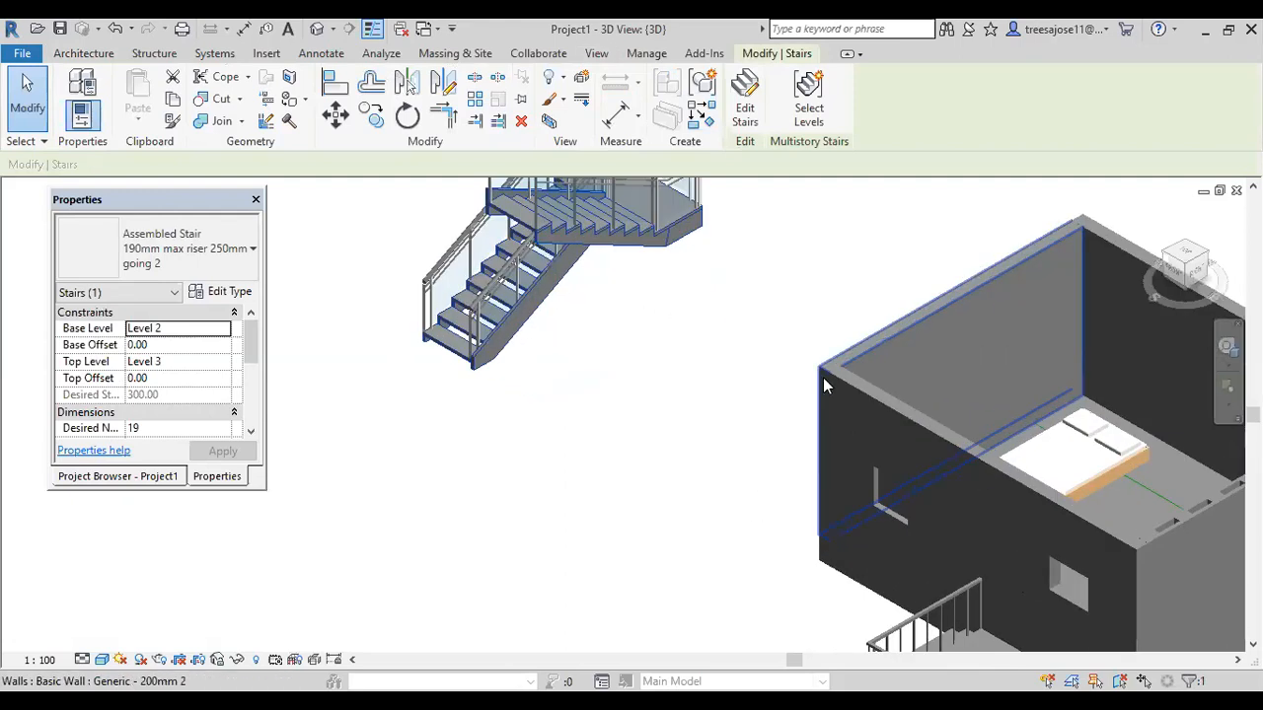
scroll(826, 484, "up", 1)
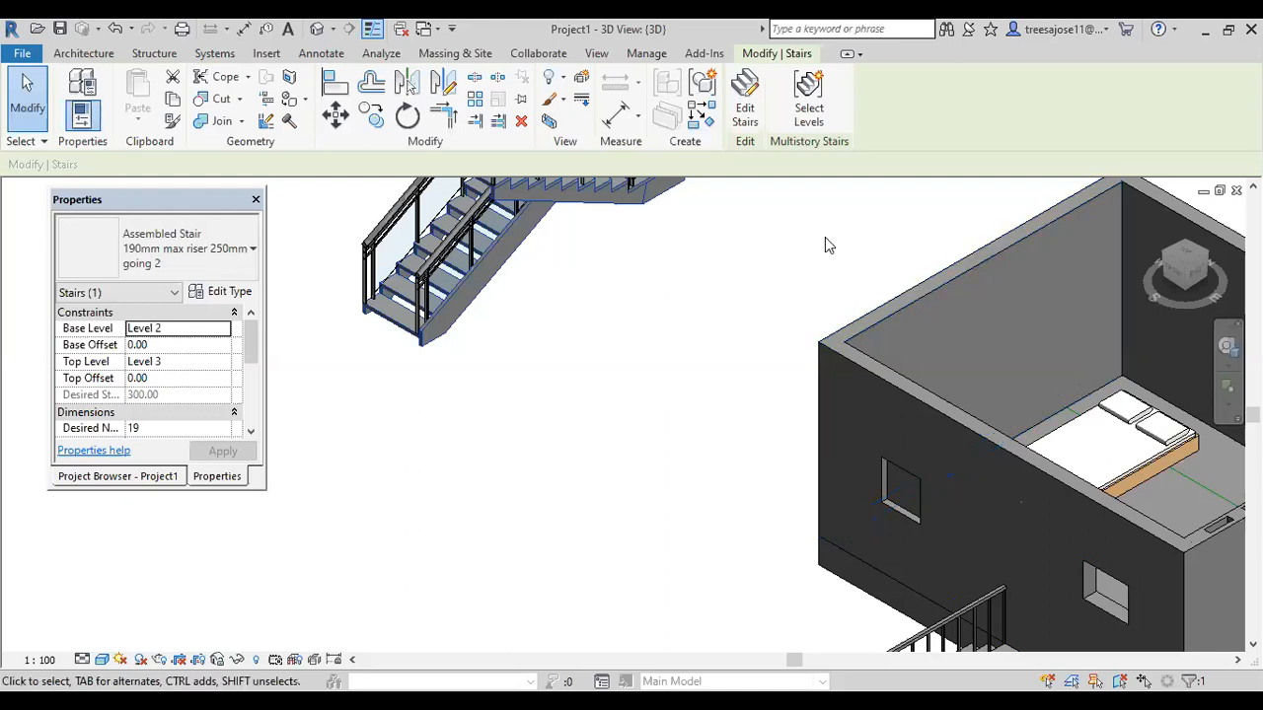
left_click(84, 53)
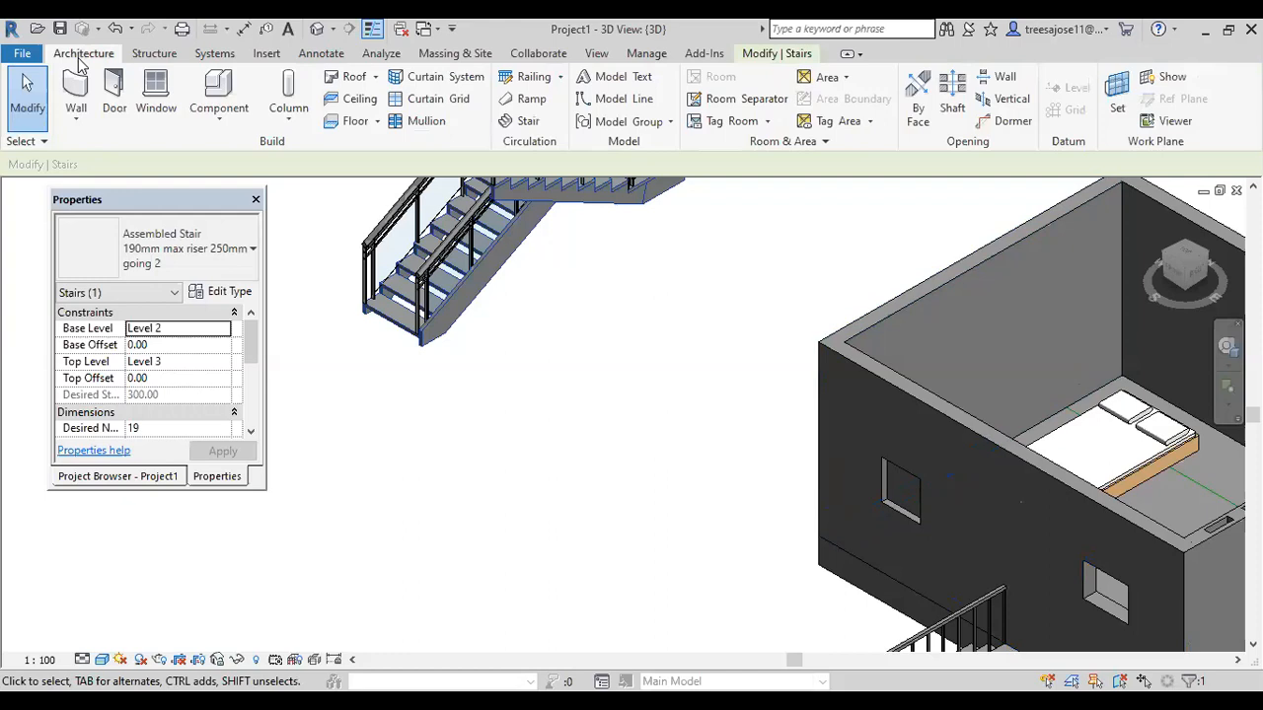
left_click(76, 125)
left_click(376, 366)
left_click(740, 296)
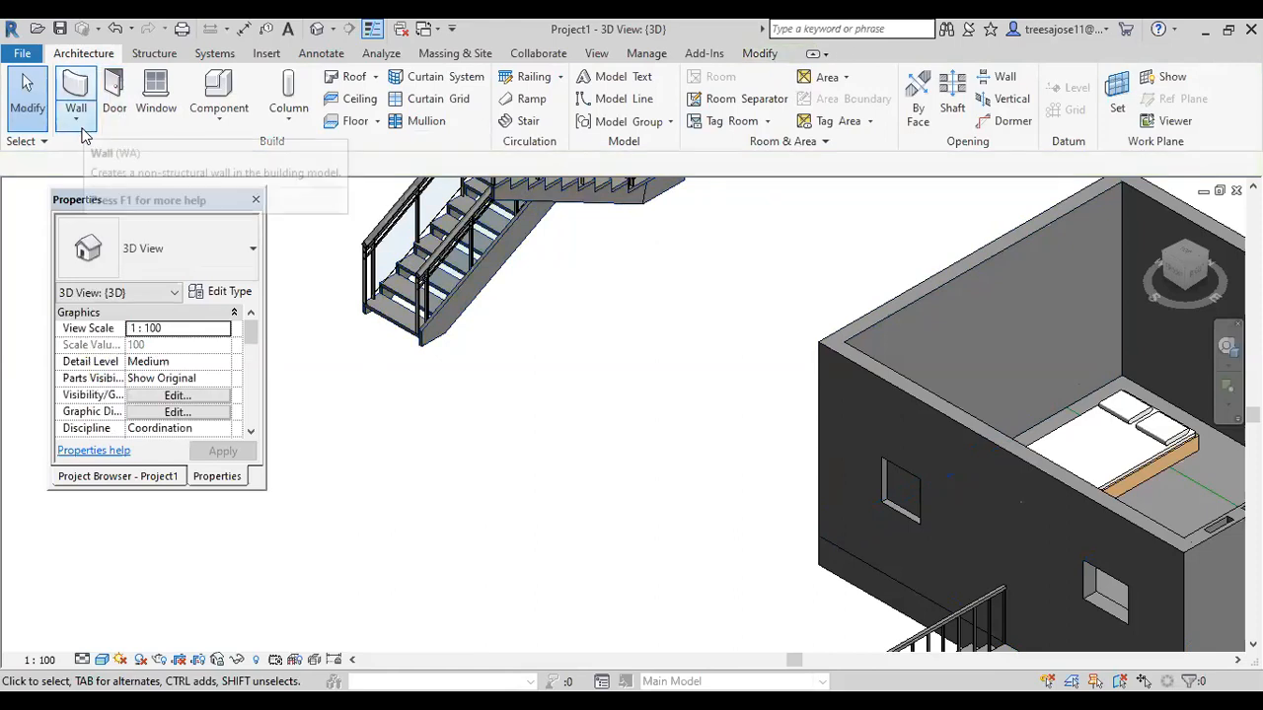
left_click(76, 126)
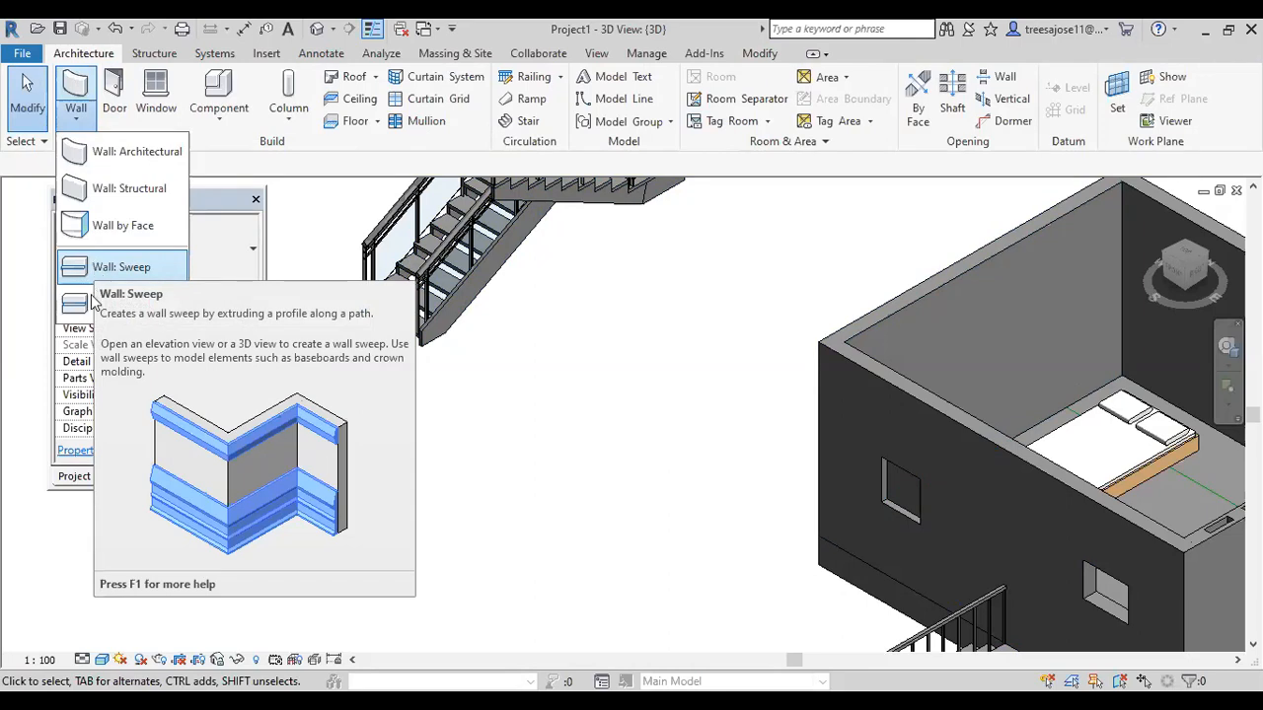
left_click(454, 459)
scroll(455, 459, "down", 2)
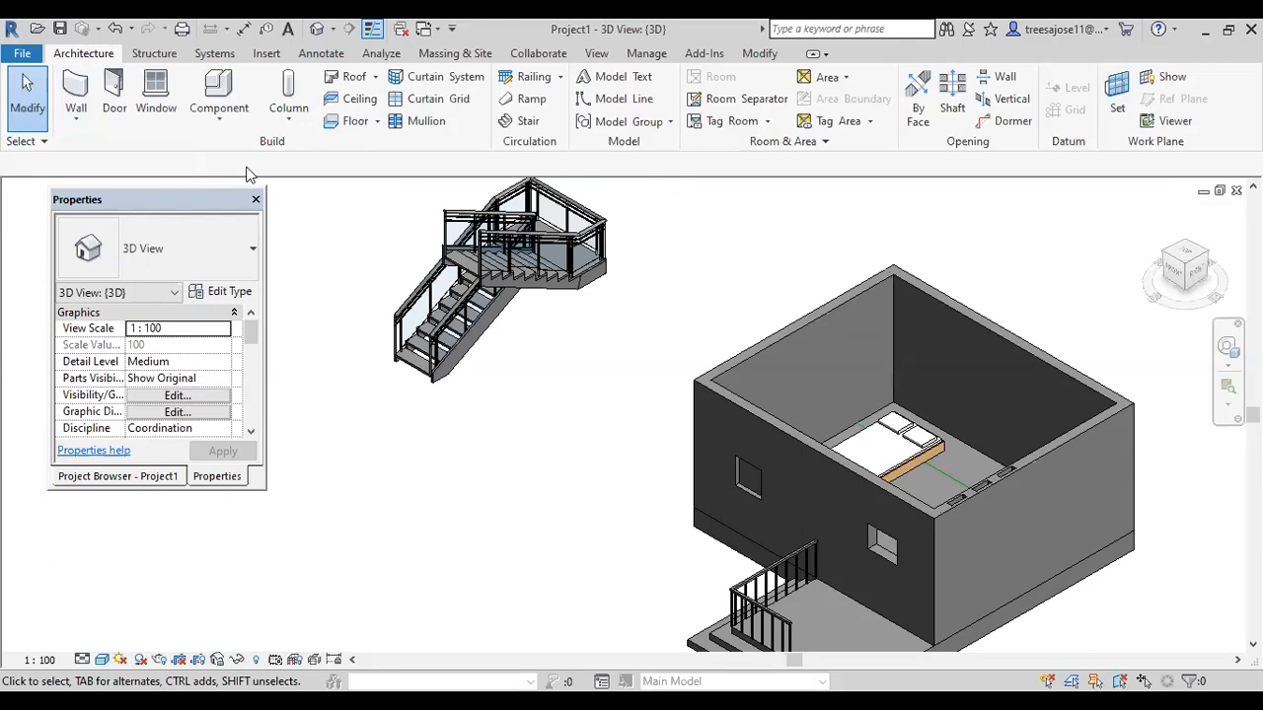
scroll(384, 331, "down", 2)
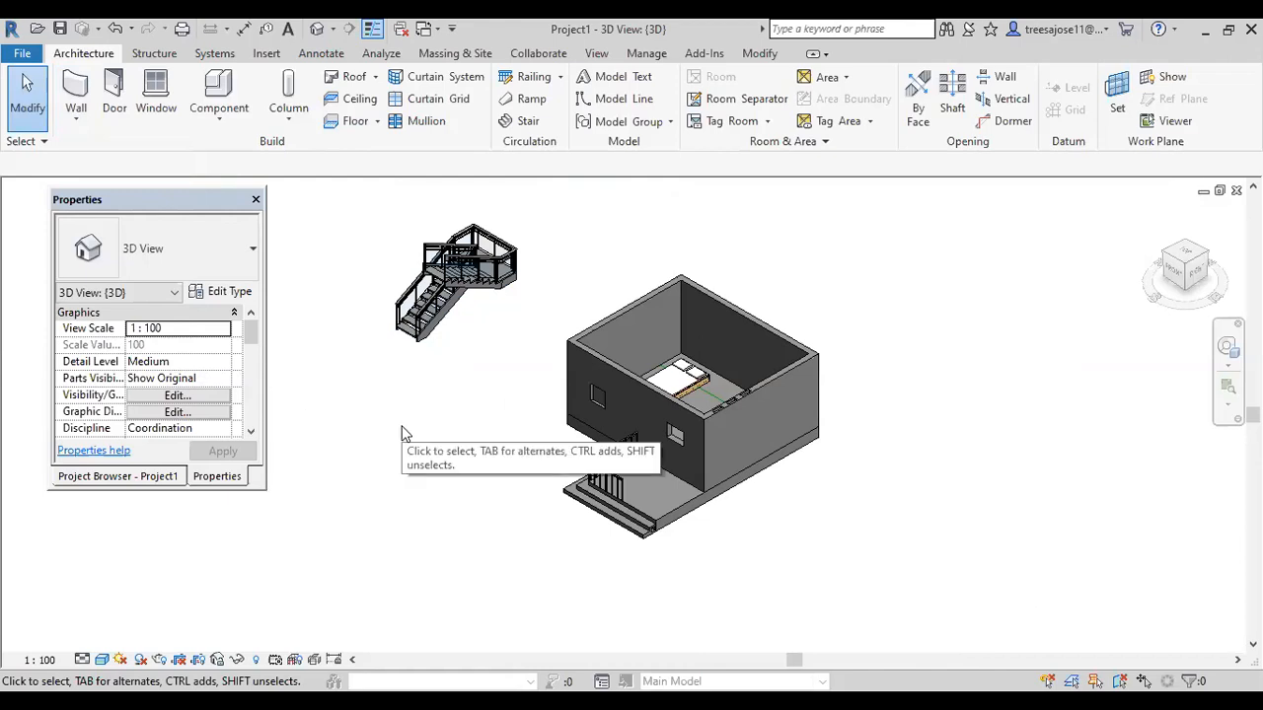
left_click(76, 119)
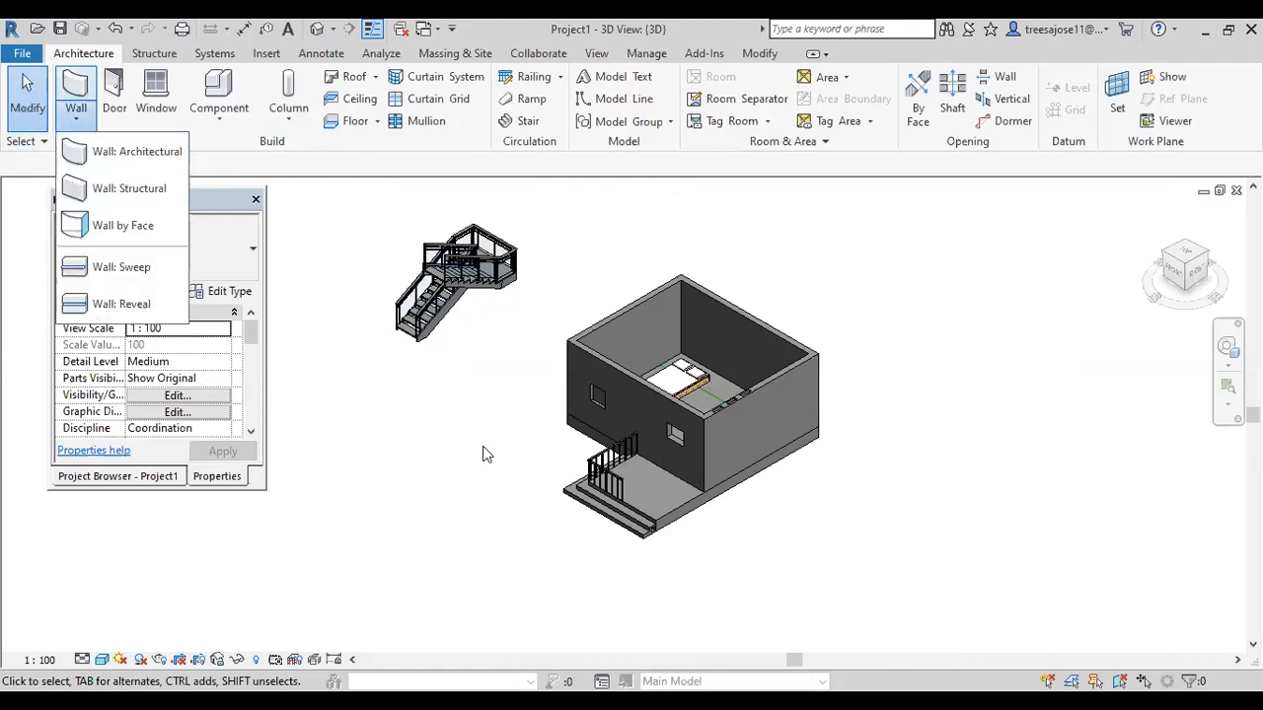
left_click(431, 443)
middle_click_drag(432, 443, 499, 429)
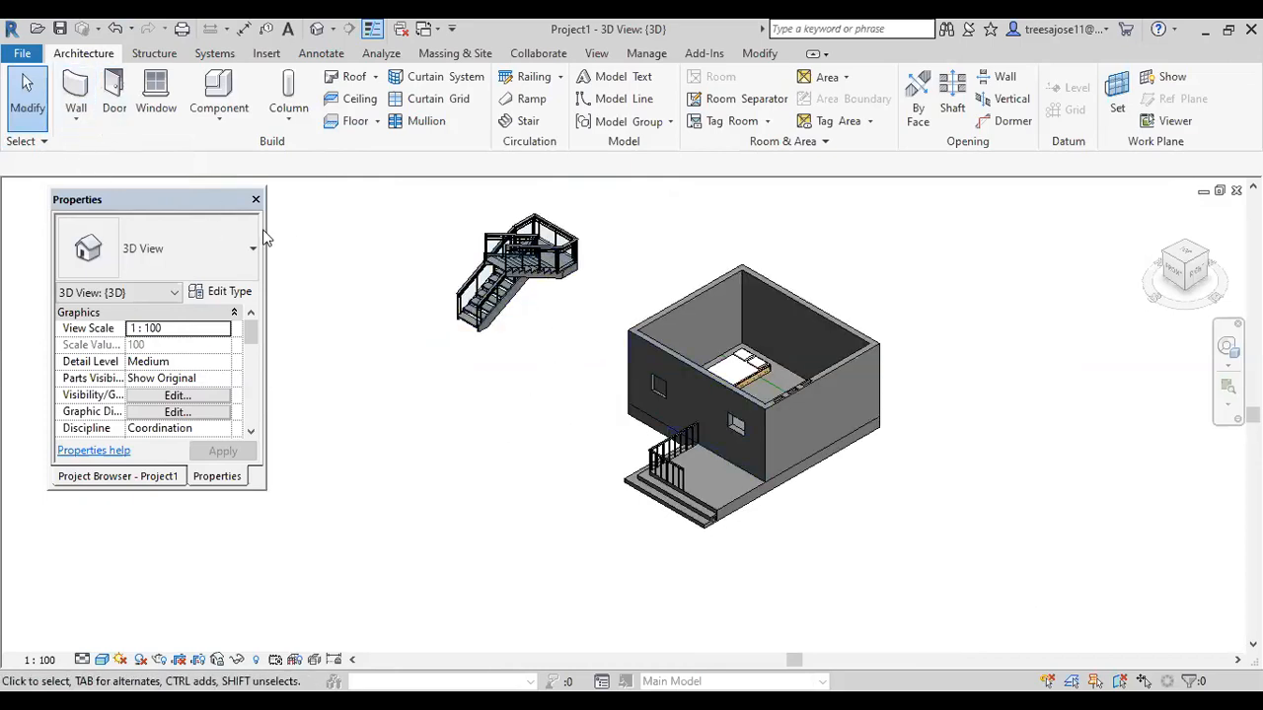
Start a horizontal wall sweep and check which profiles the Cornice type offers, without changing its profile.
left_click(76, 118)
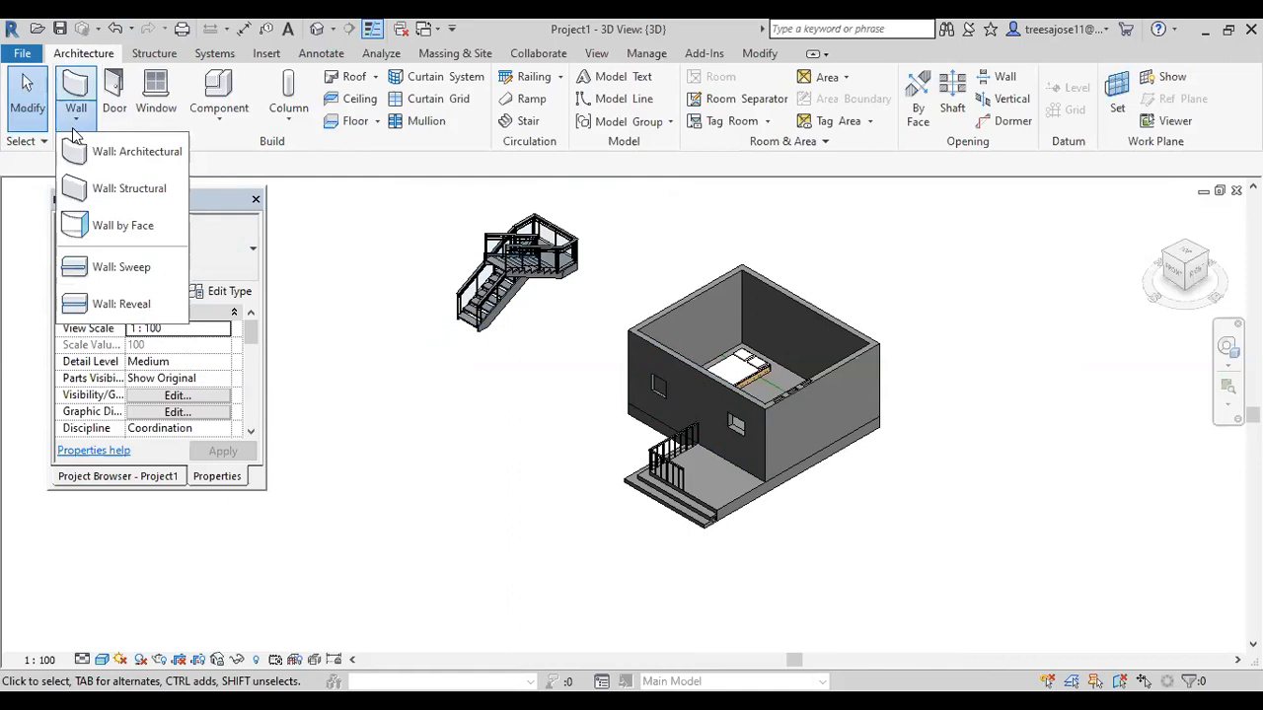
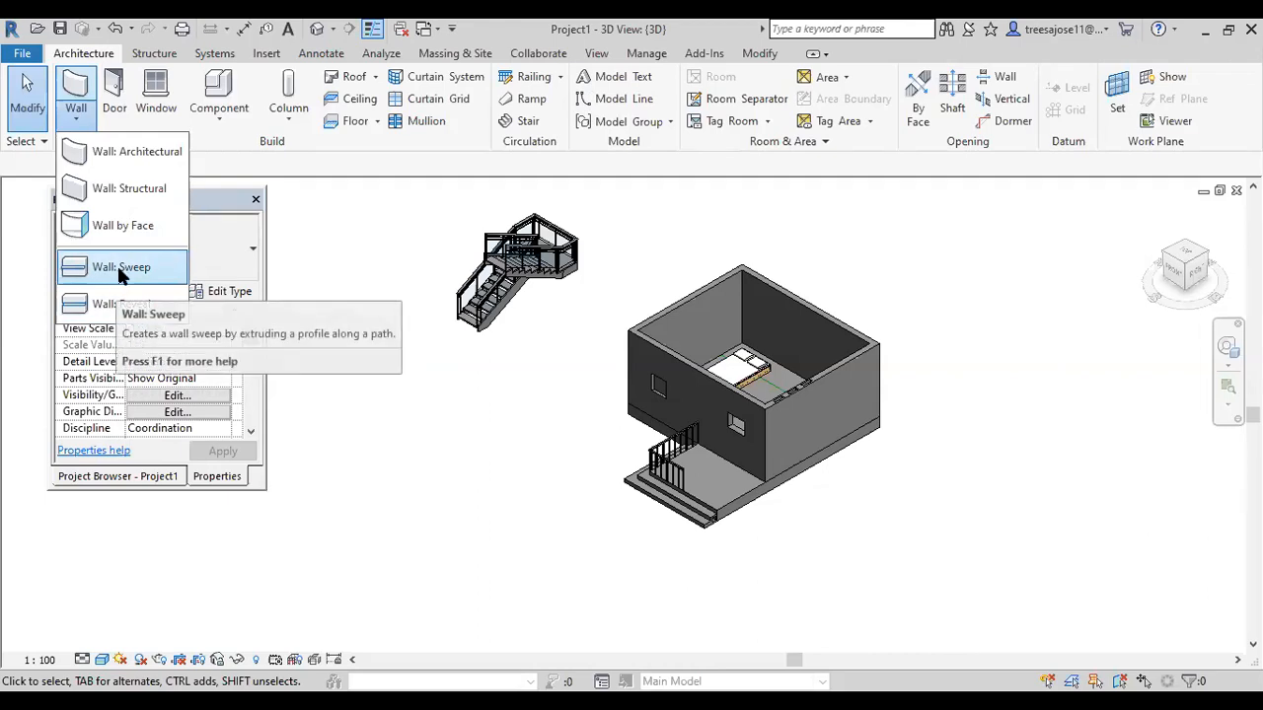
left_click(118, 269)
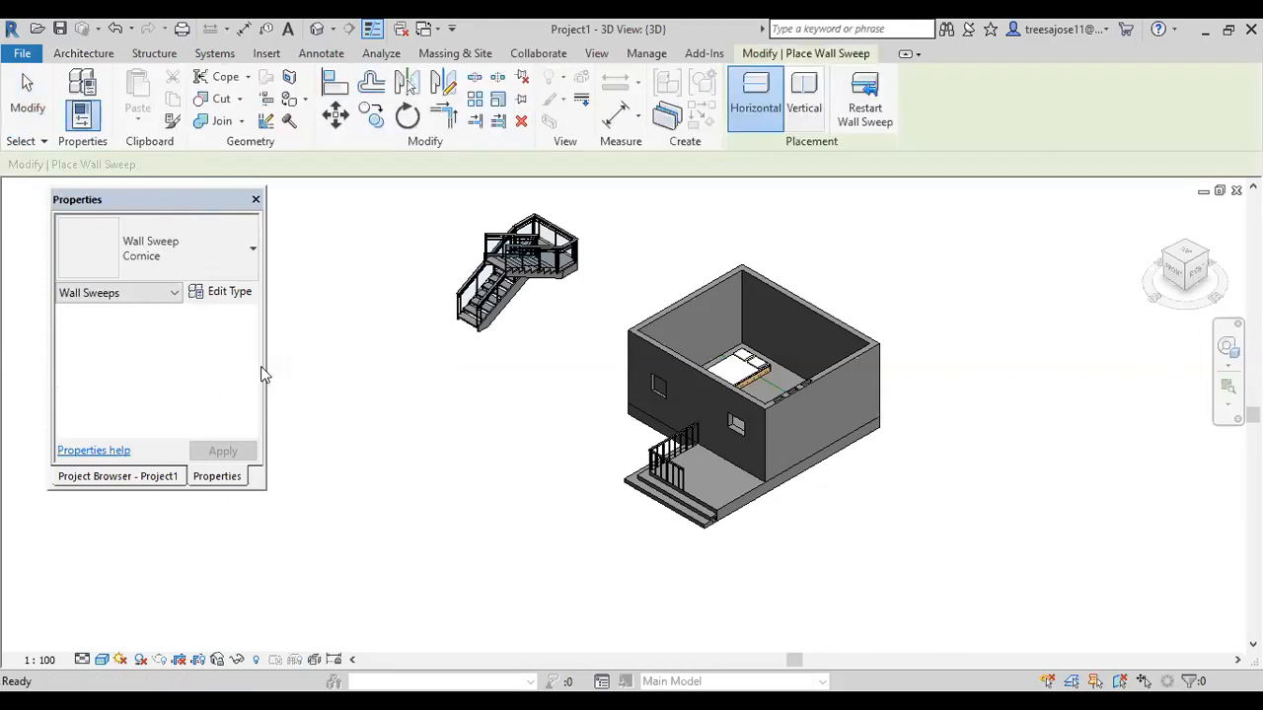
left_click(219, 292)
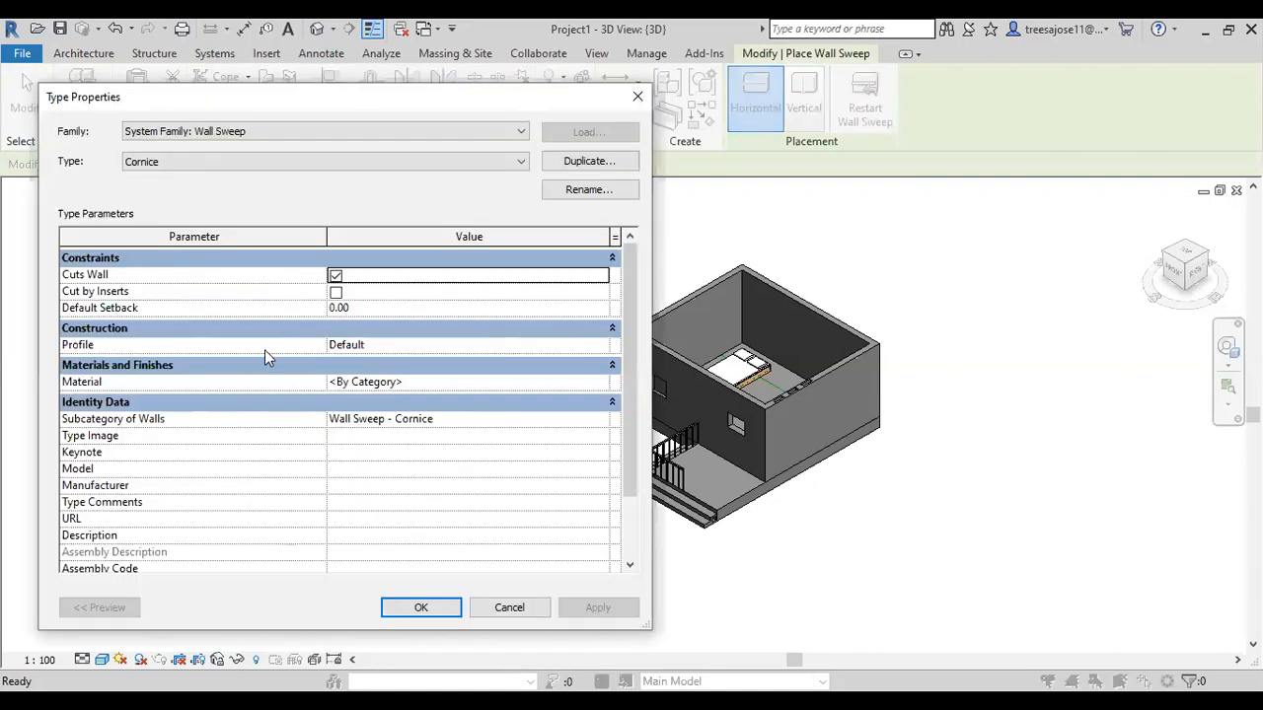
left_click(592, 345)
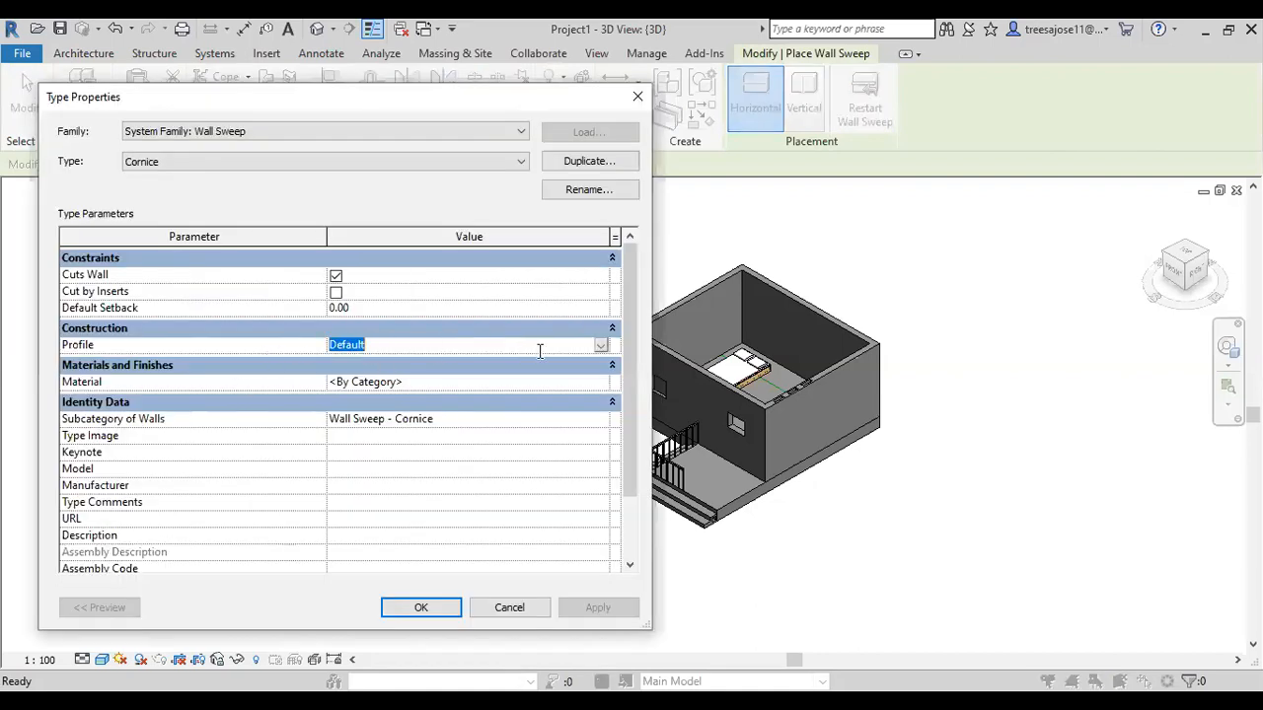
left_click(600, 347)
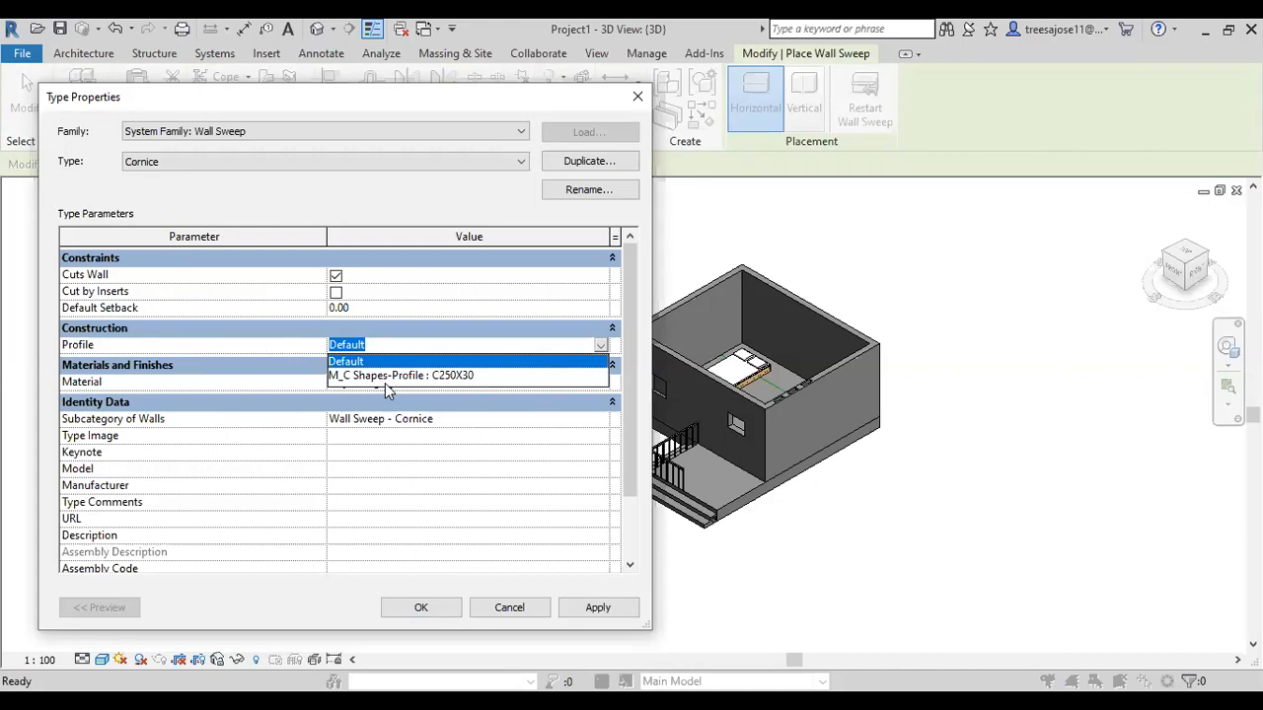
left_click(638, 98)
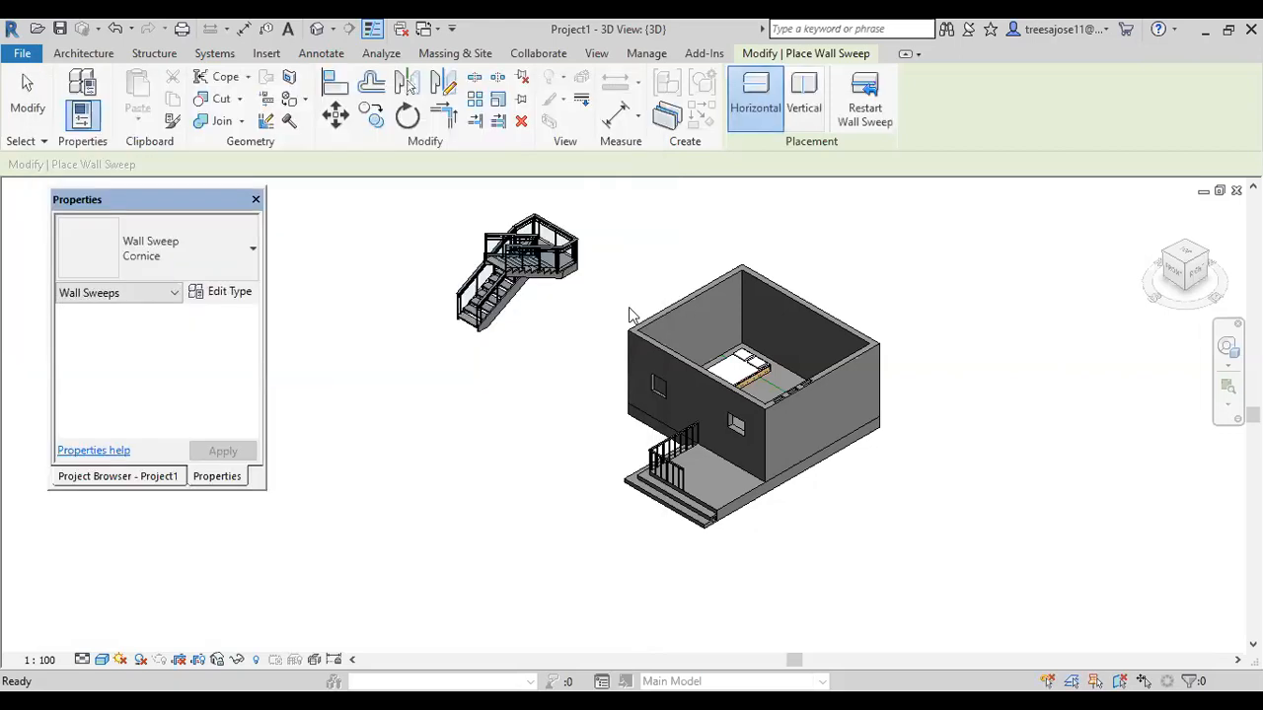
Load the family M_Reveal-Brick Course.rfa from the library's Profiles > Wall folder, overwriting the existing version.
left_click(264, 55)
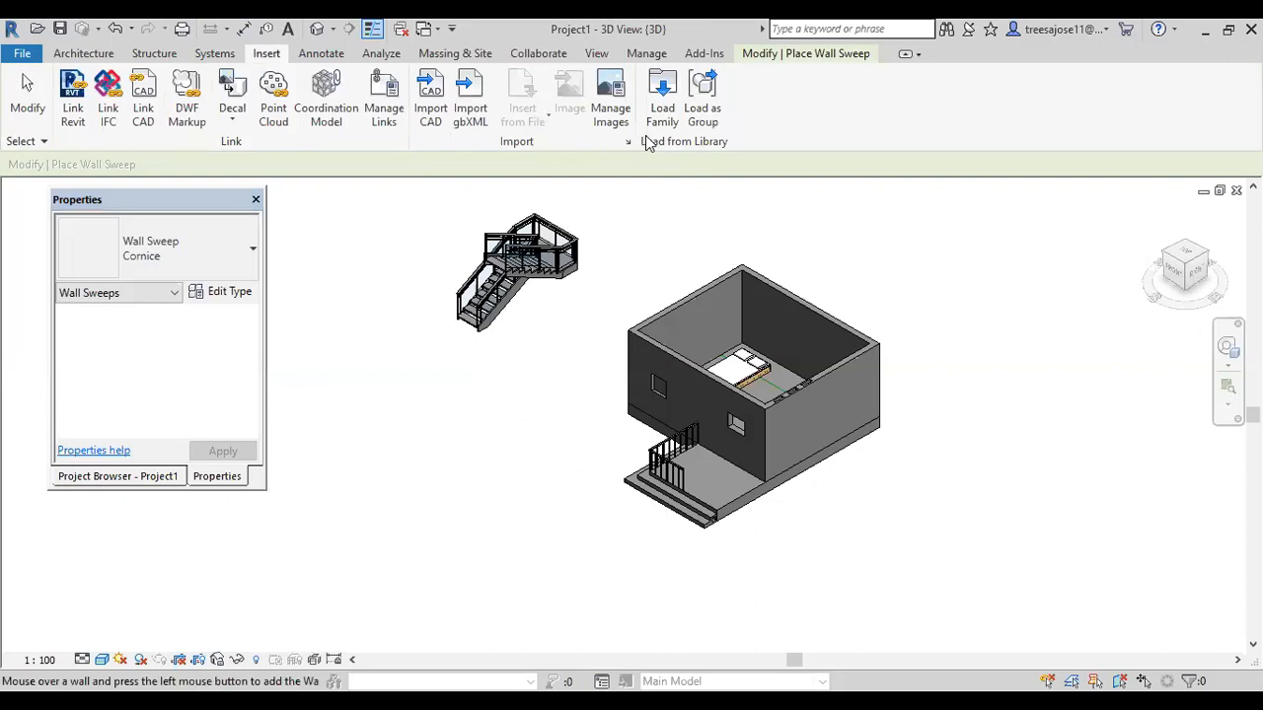
left_click(667, 102)
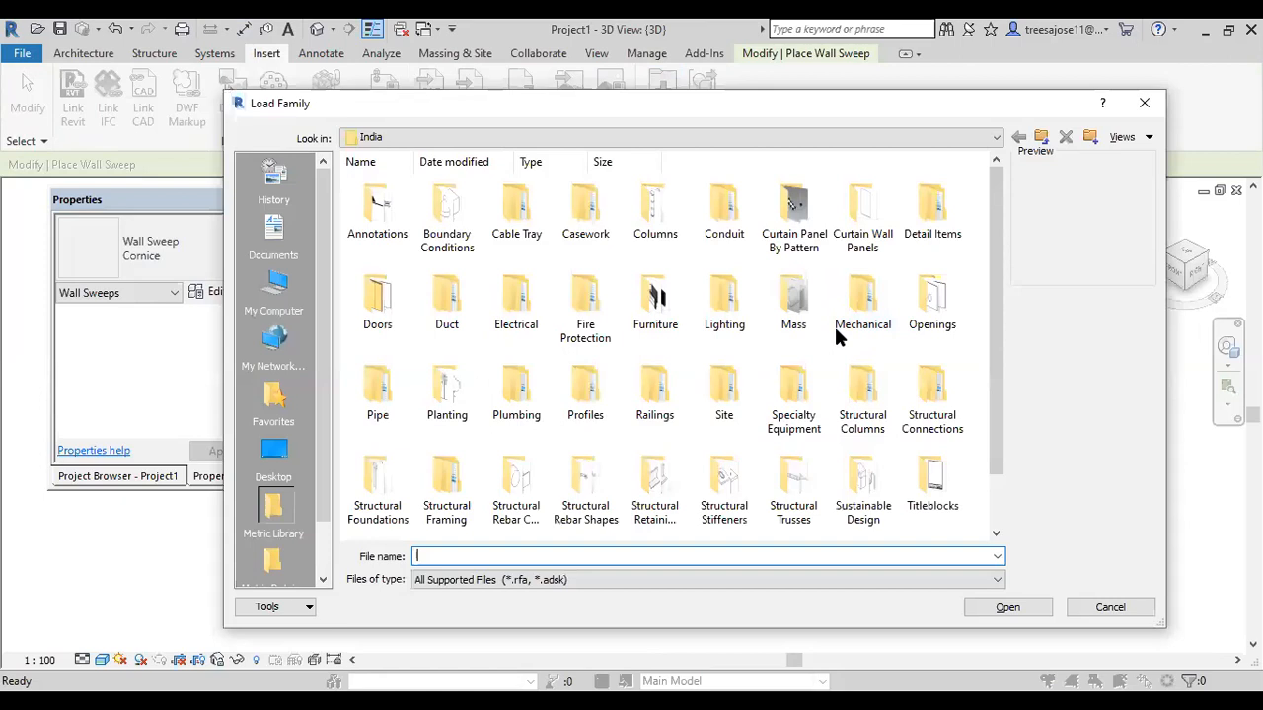
double_click(588, 405)
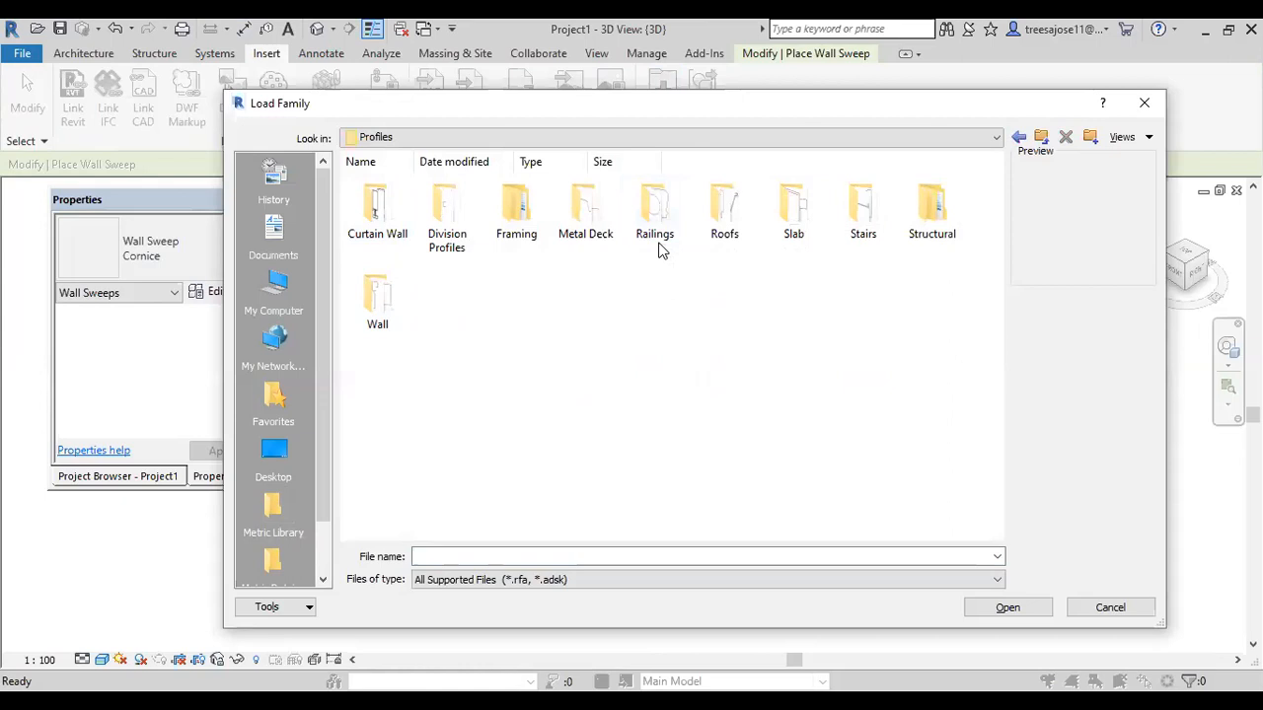
double_click(395, 319)
left_click(599, 235)
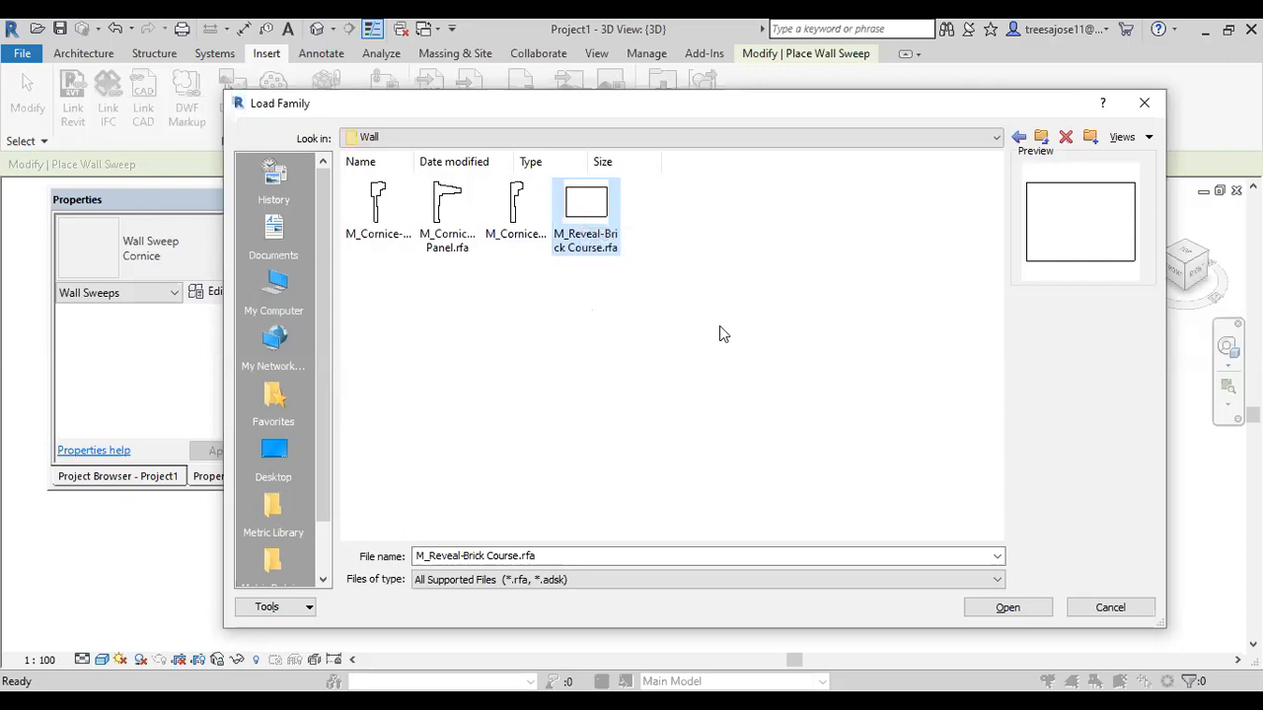
left_click(1007, 608)
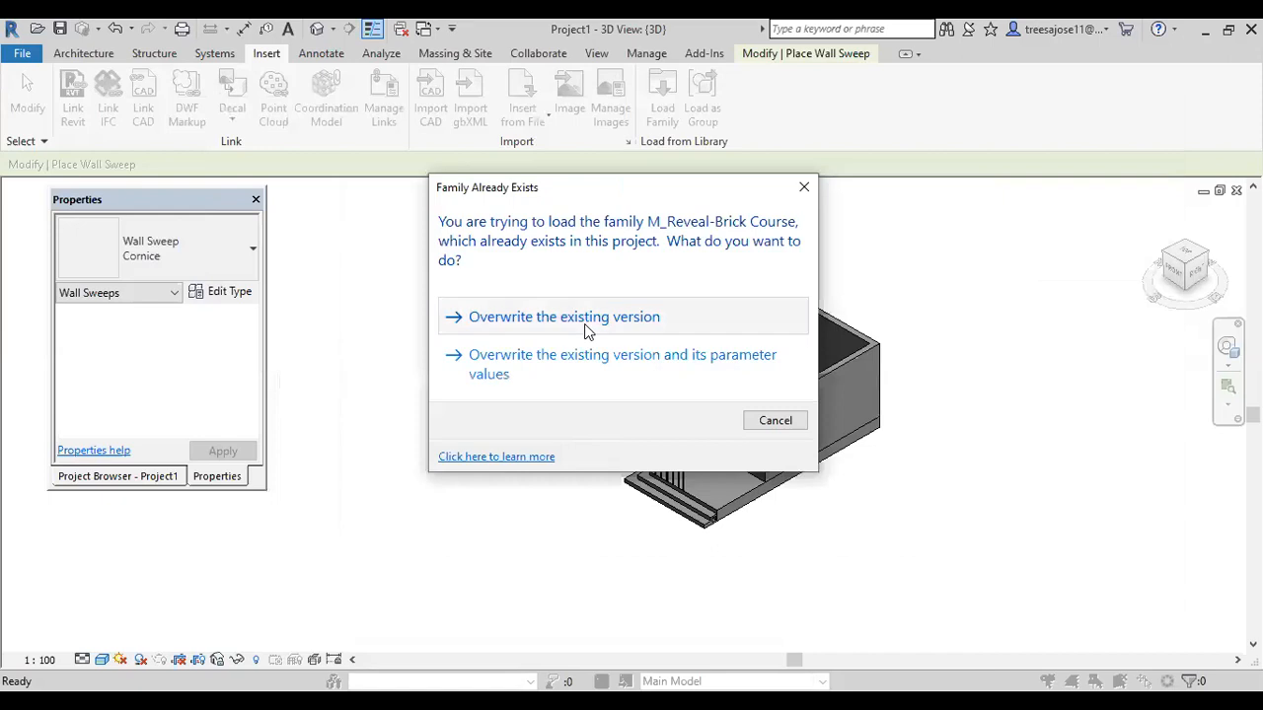
left_click(587, 317)
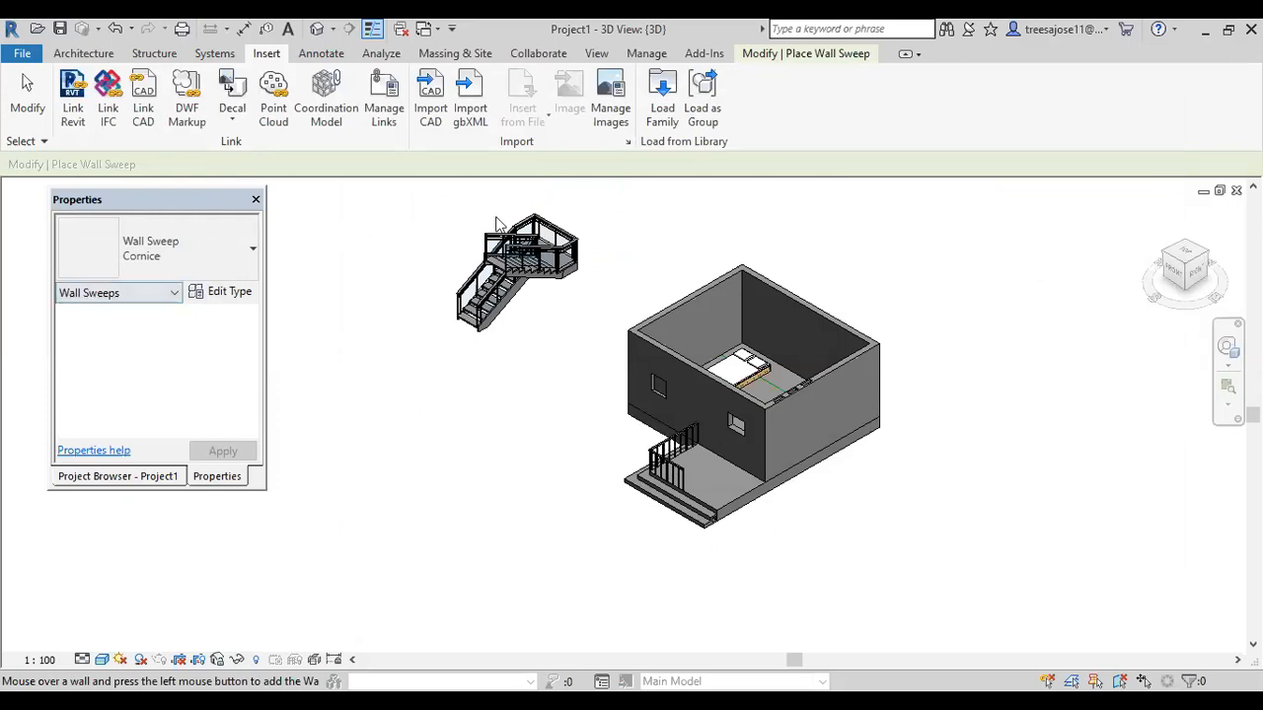
Check the profile choices of the Cornice wall sweep type again, leaving the type unchanged.
left_click(212, 296)
left_click(533, 346)
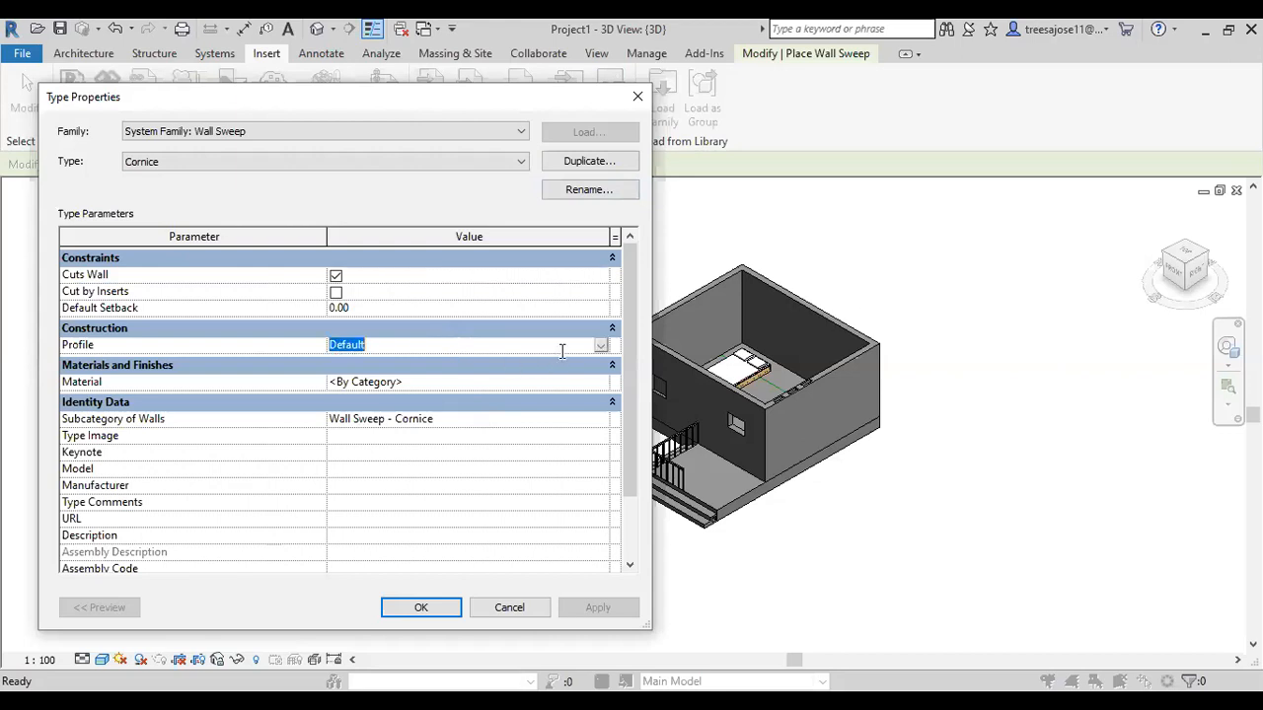
left_click(600, 345)
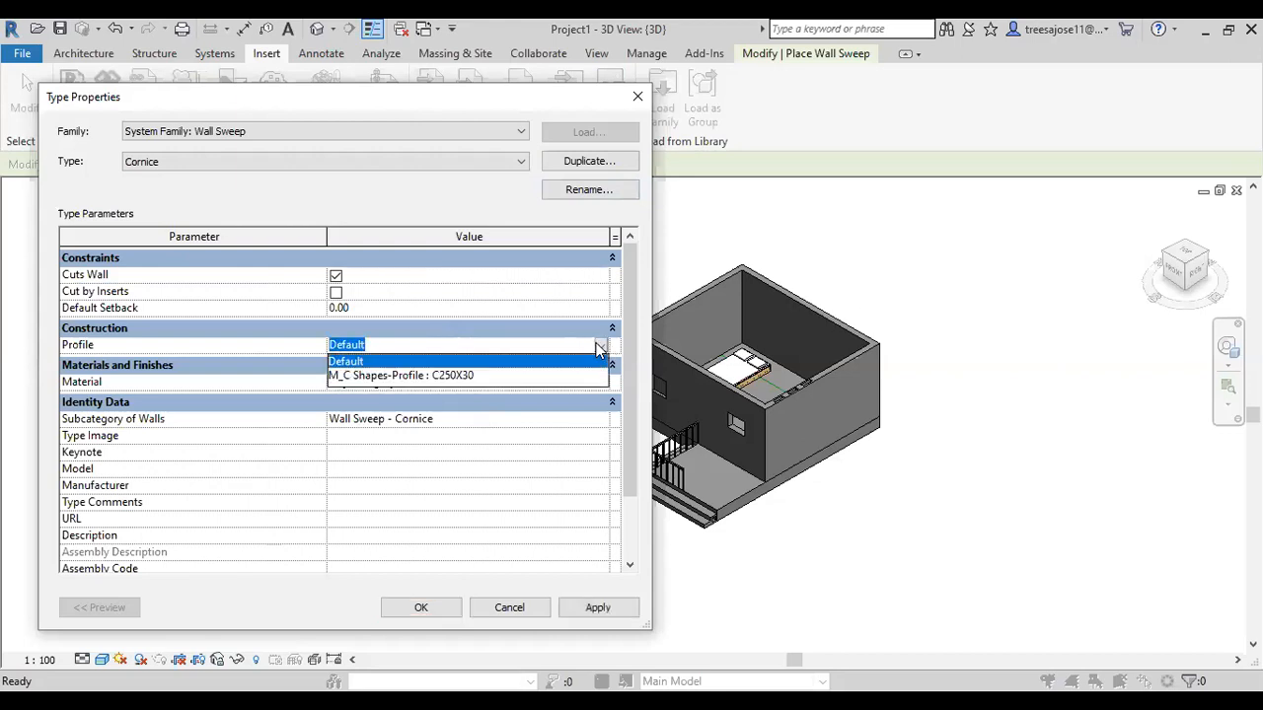
left_click(590, 58)
left_click(637, 96)
Load the M_Cornice-EIFS profile family from the library's Profiles > Wall folder and leave the wall sweep command.
left_click(667, 123)
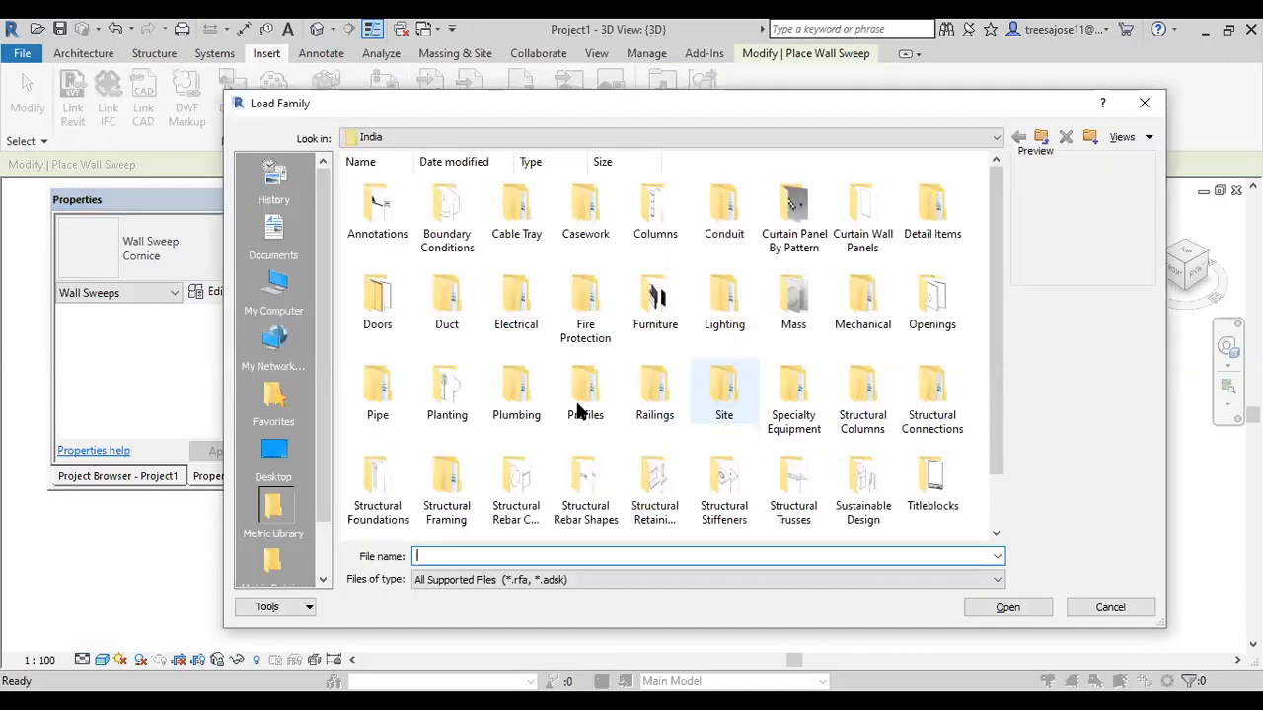
double_click(582, 415)
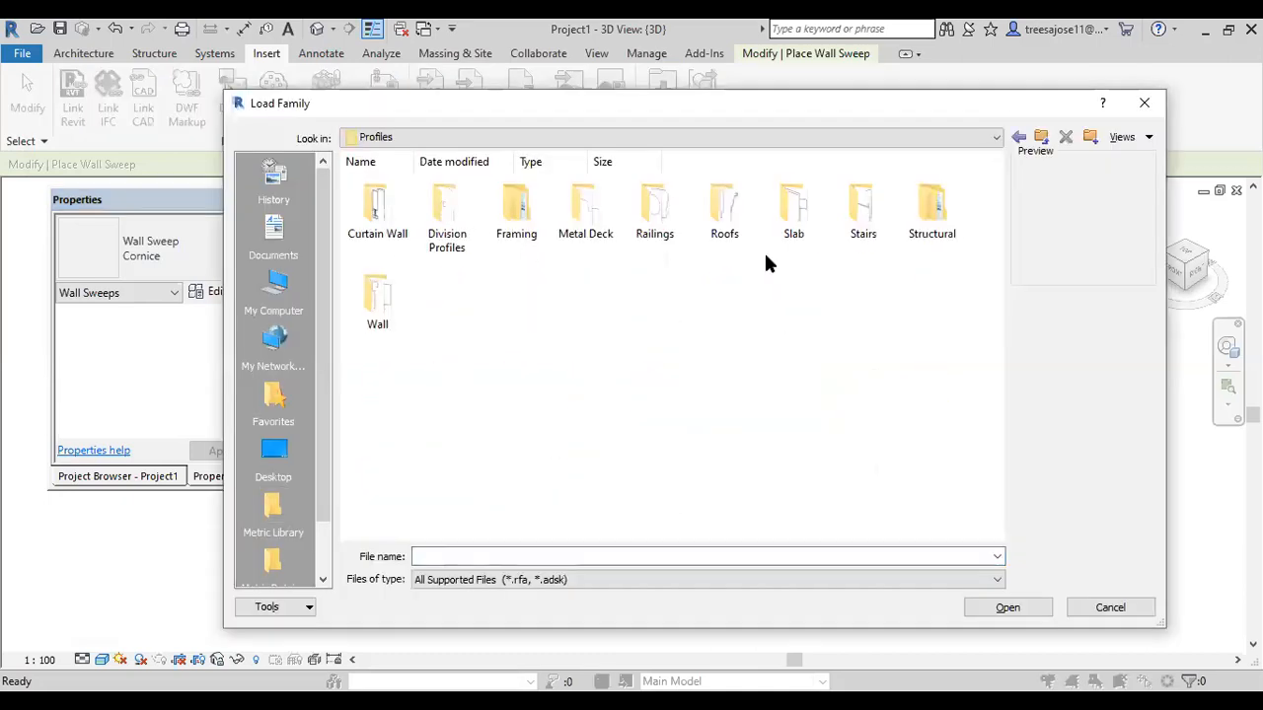
double_click(391, 299)
left_click(379, 209)
left_click(1004, 608)
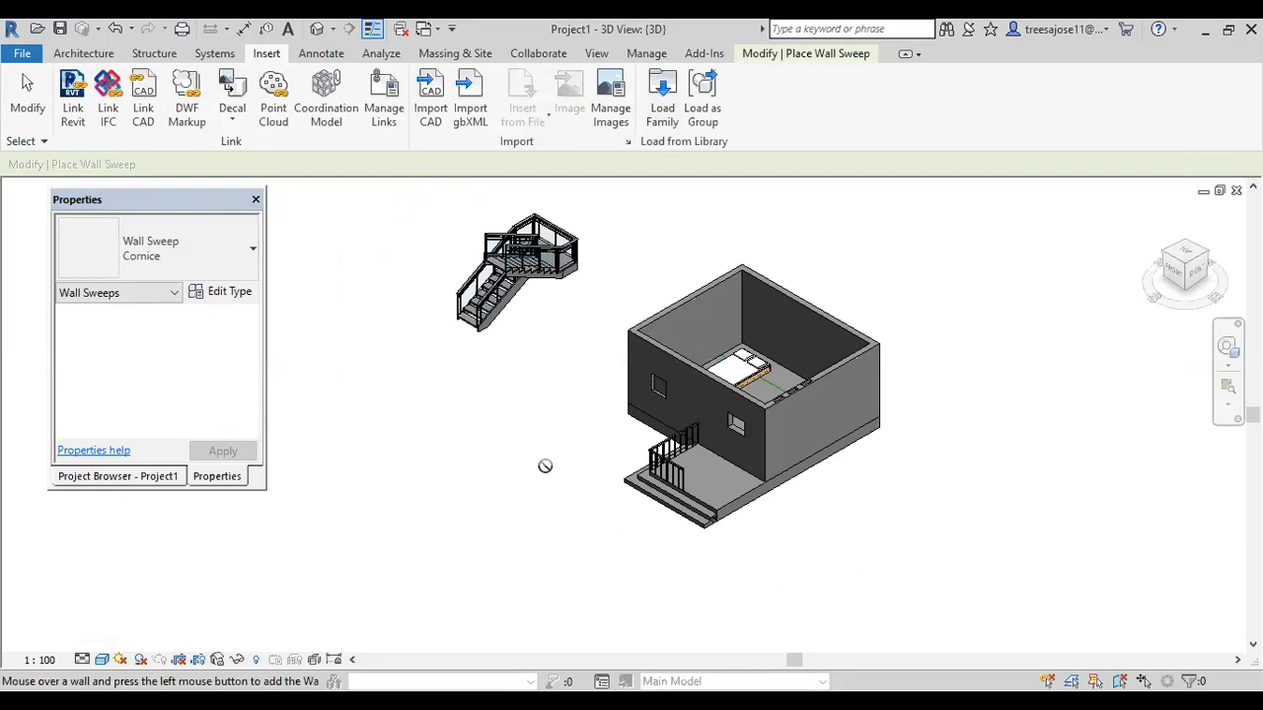
key("Escape")
key("Escape")
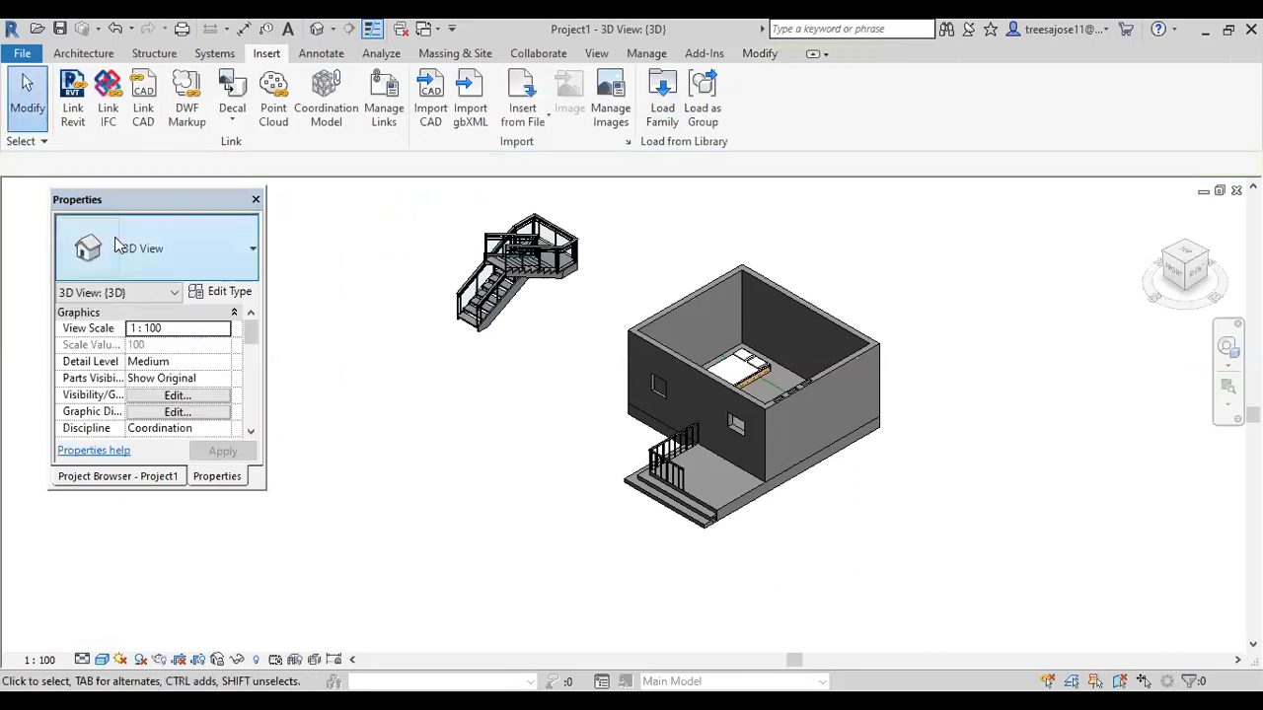
Start a wall sweep and check the profile choices of the Cornice type, keeping the Default profile.
left_click(72, 56)
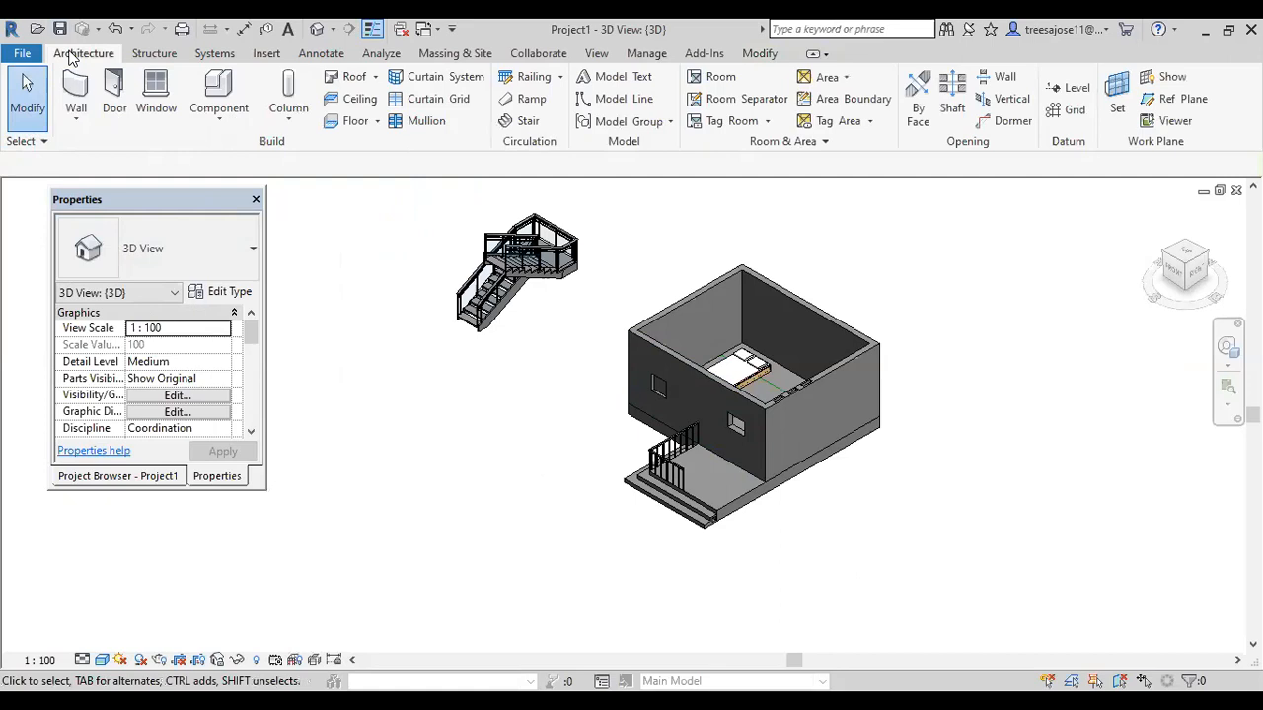
left_click(81, 121)
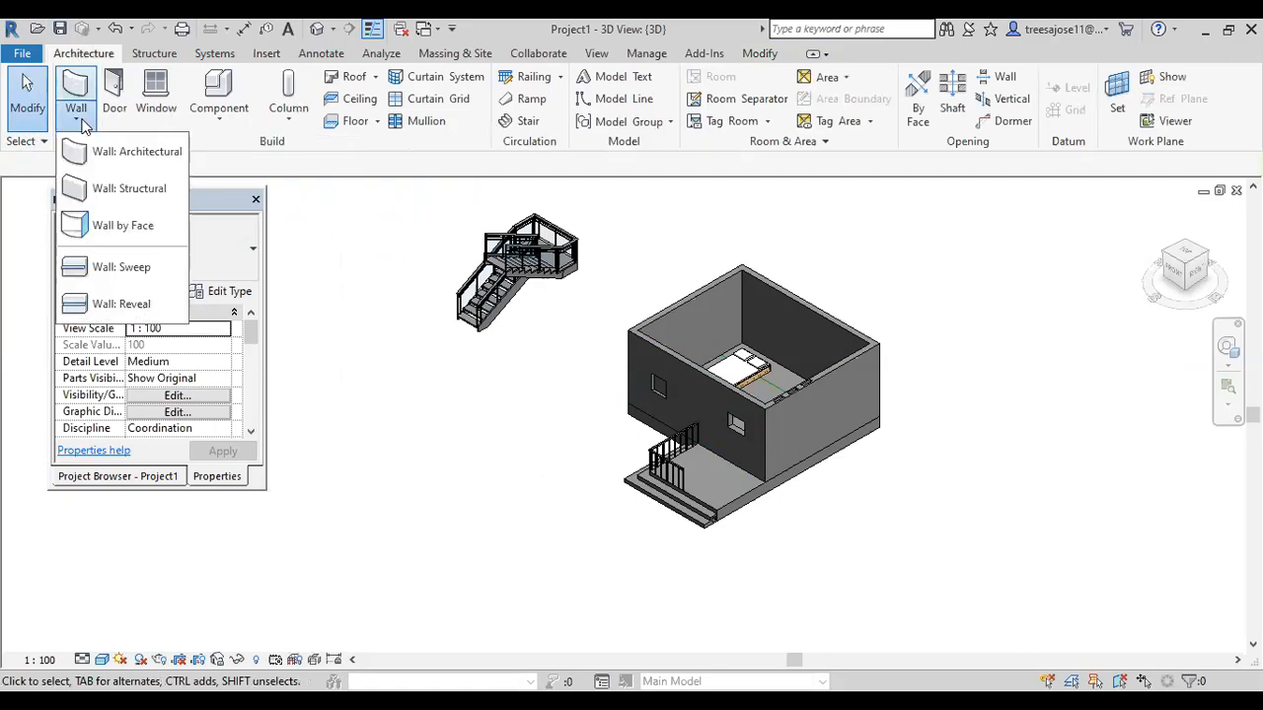
left_click(131, 273)
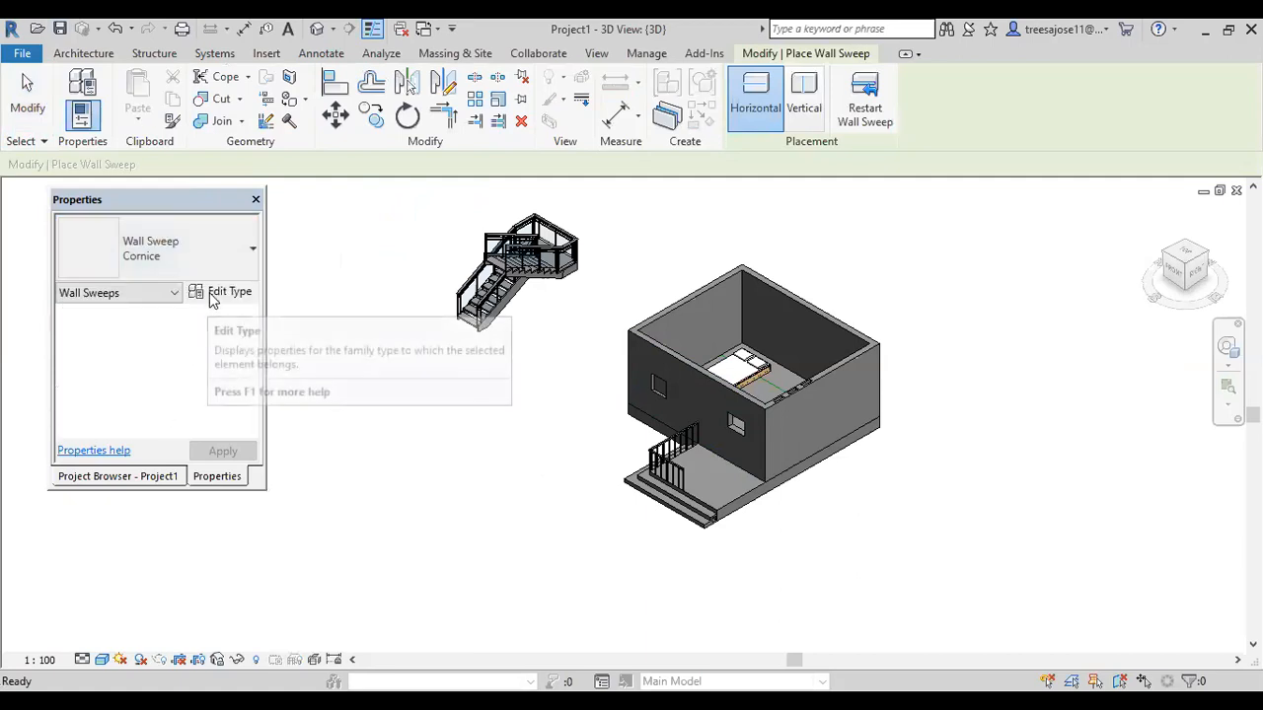
left_click(217, 294)
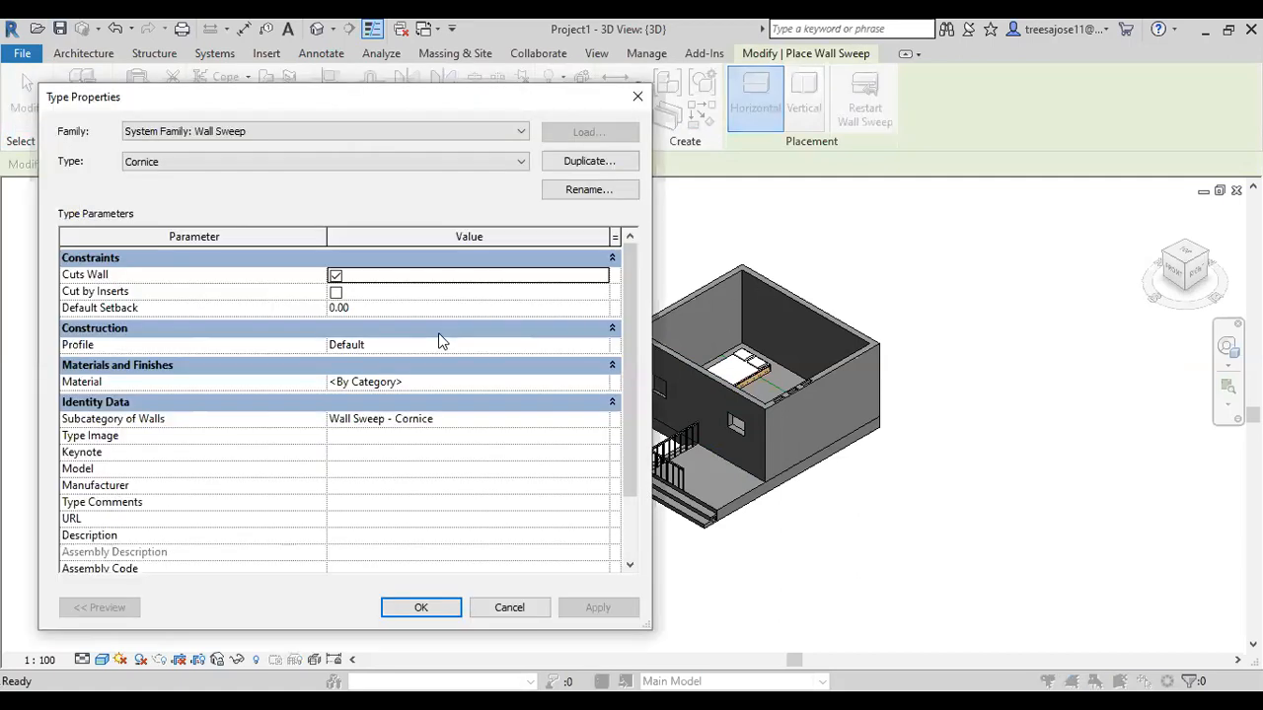
left_click(494, 345)
left_click(601, 346)
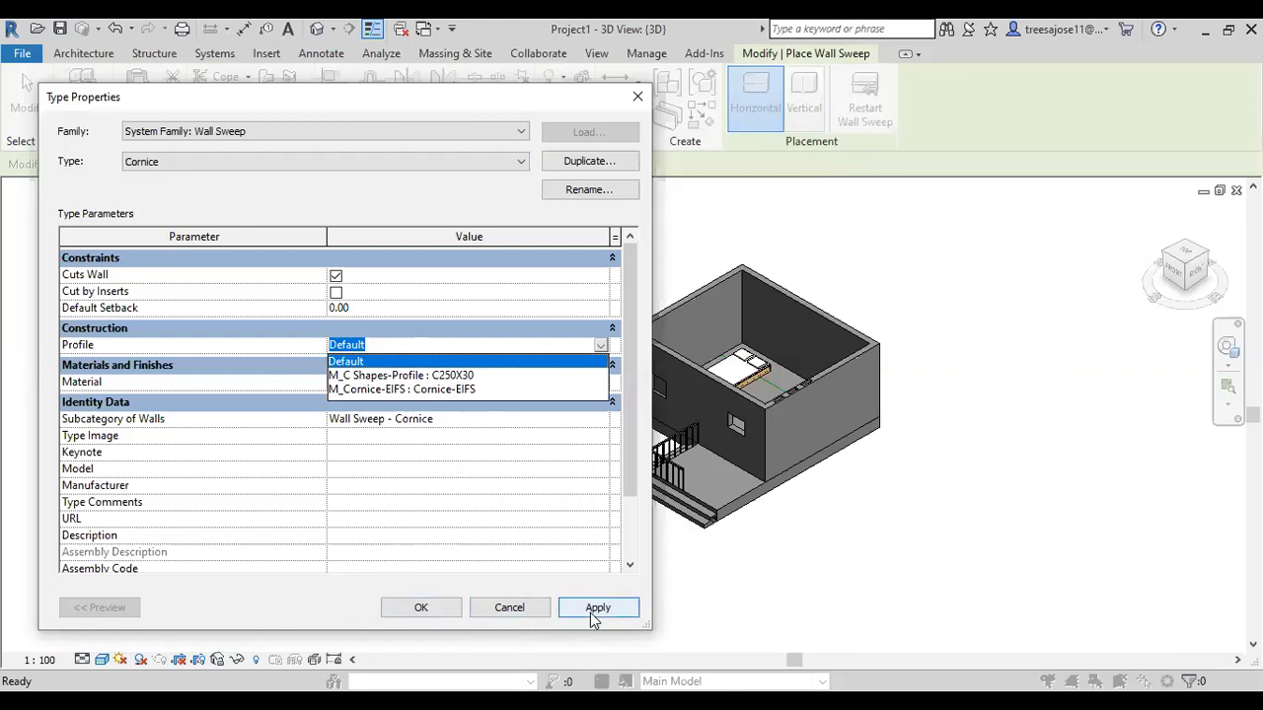
left_click(435, 609)
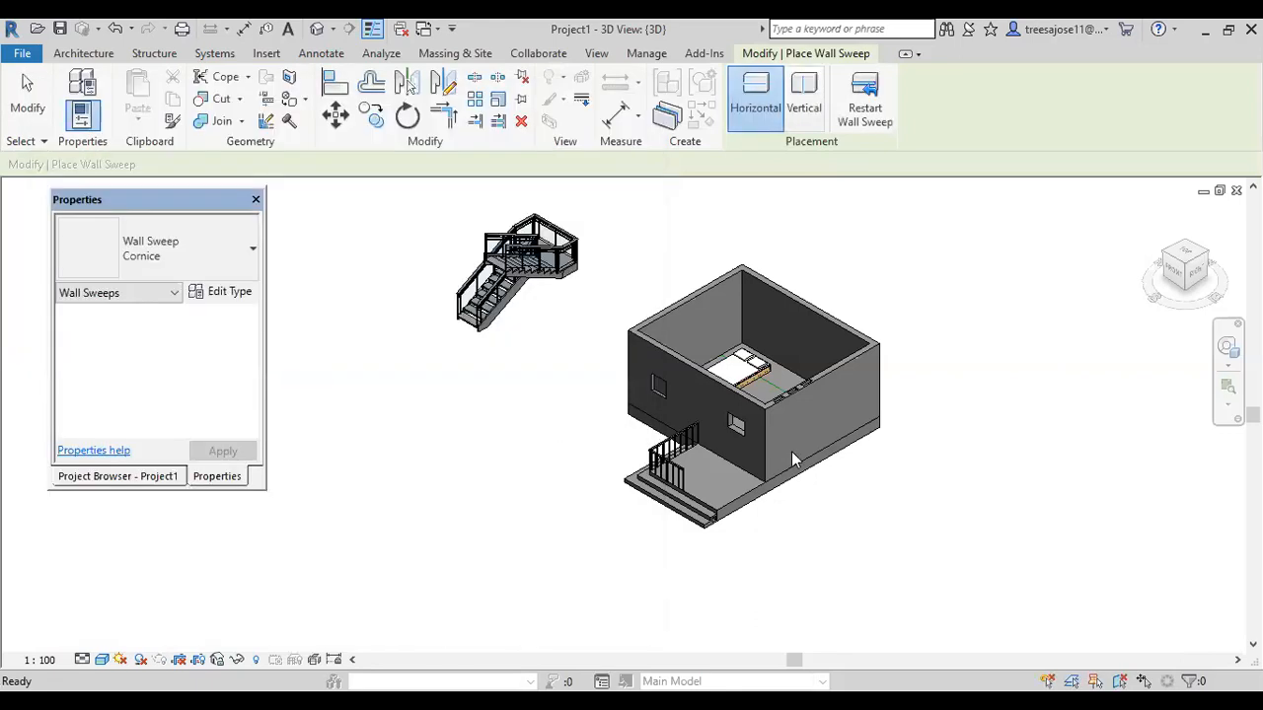
scroll(776, 439, "up", 1)
scroll(766, 429, "up", 1)
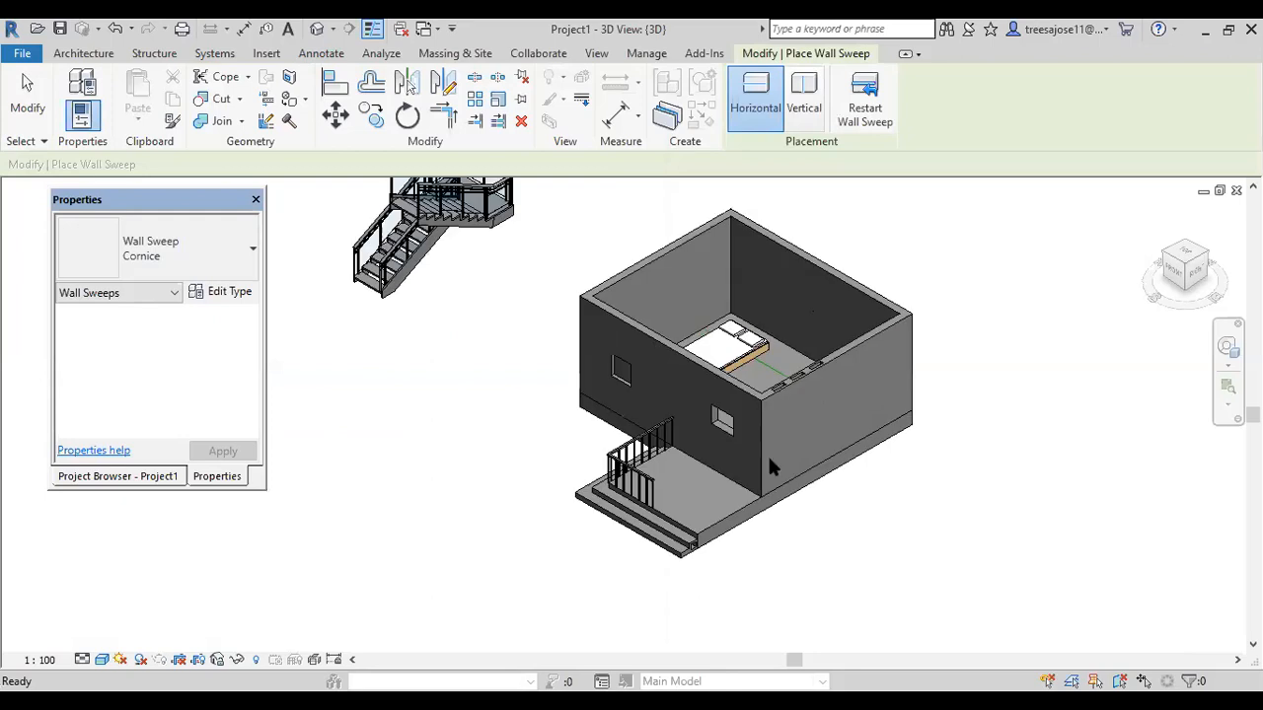
key("Escape")
key("Escape")
Place a horizontal Cornice wall sweep along the front wall, below the two windows.
scroll(774, 439, "up", 2)
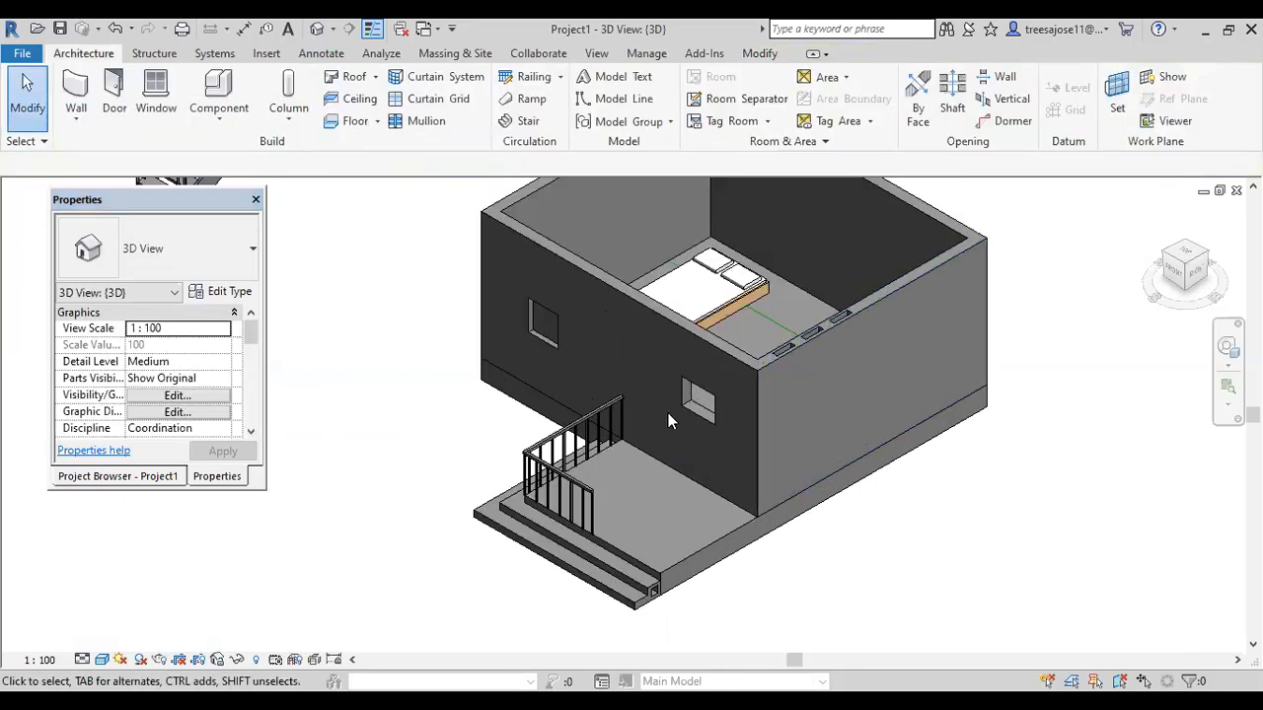
left_click(745, 466)
scroll(710, 444, "up", 2)
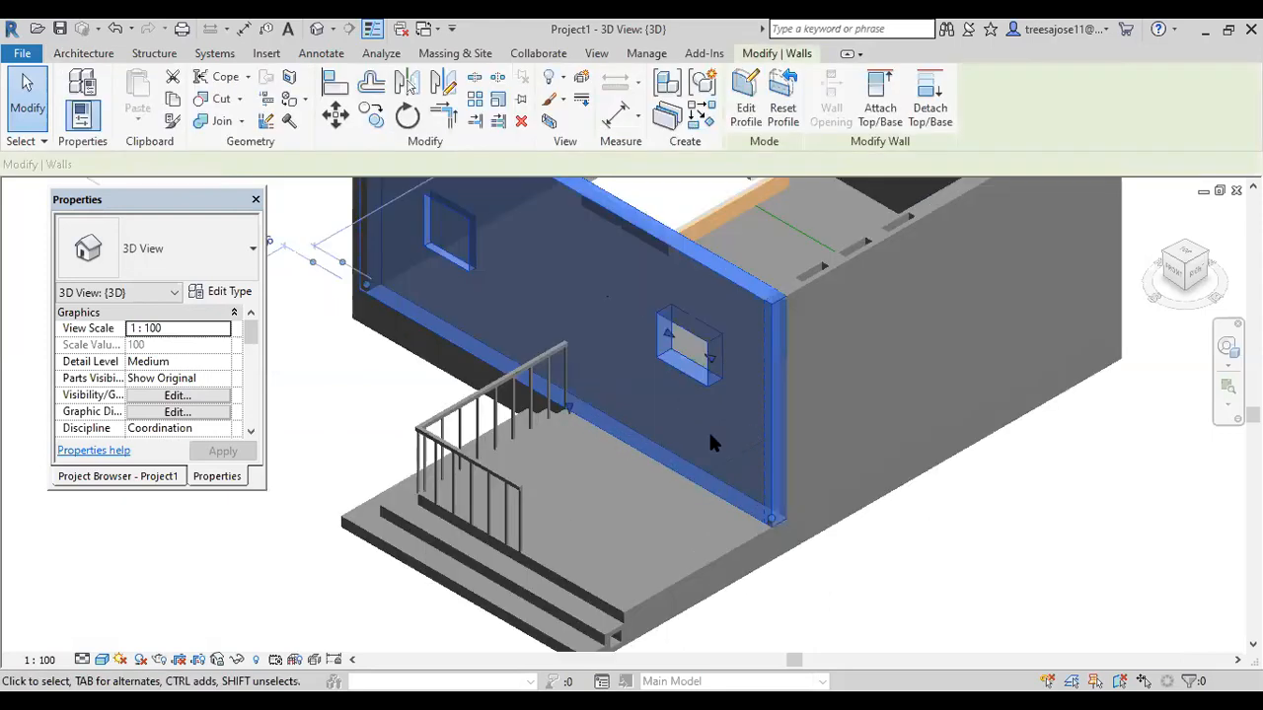
left_click(85, 55)
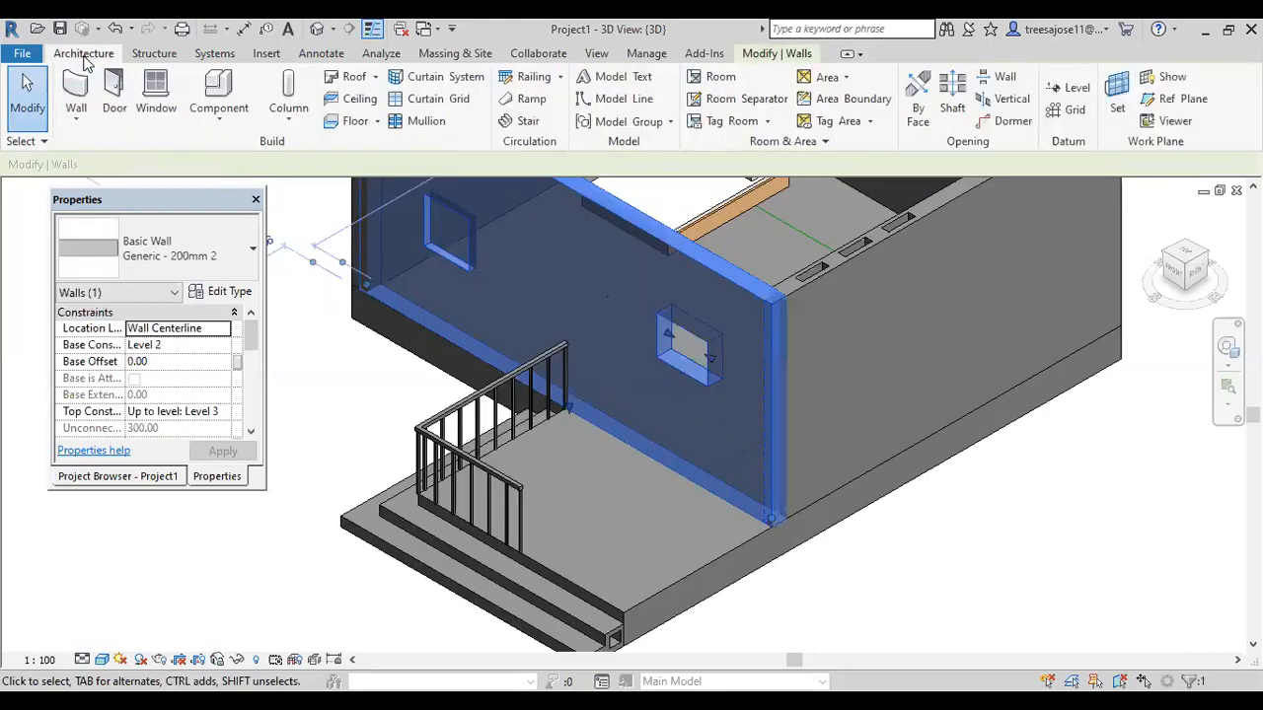
left_click(80, 116)
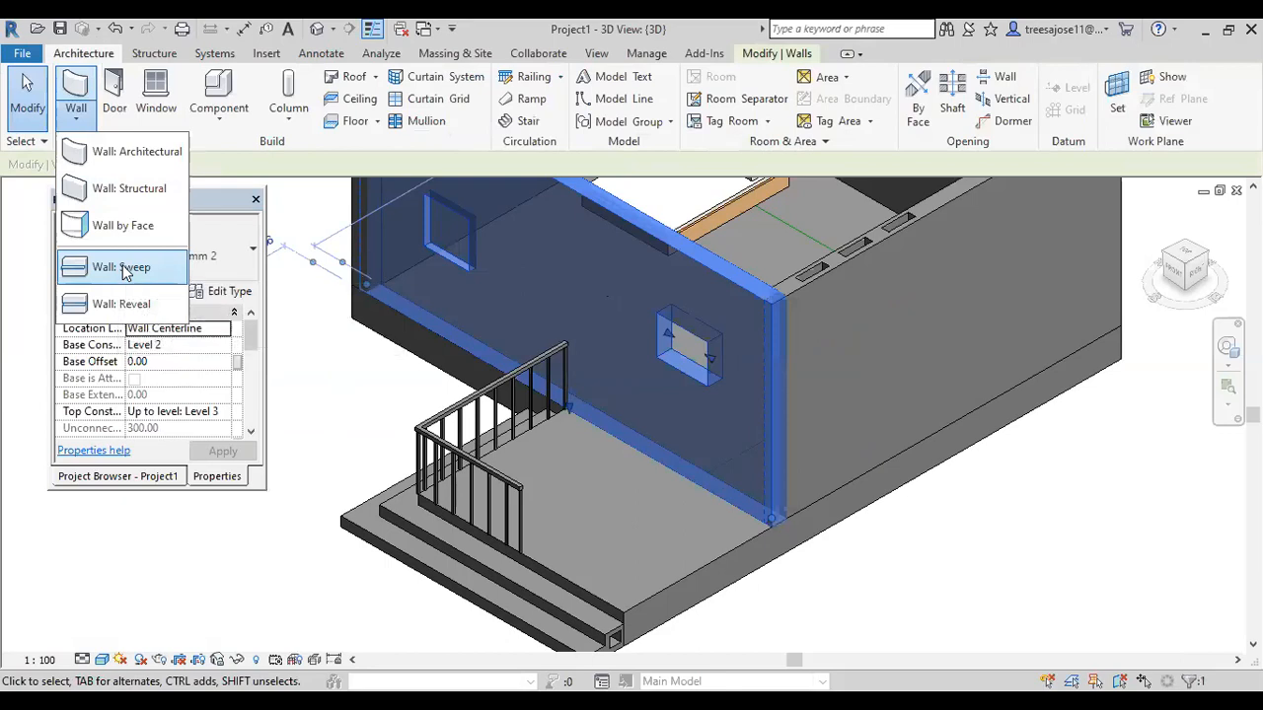
left_click(124, 269)
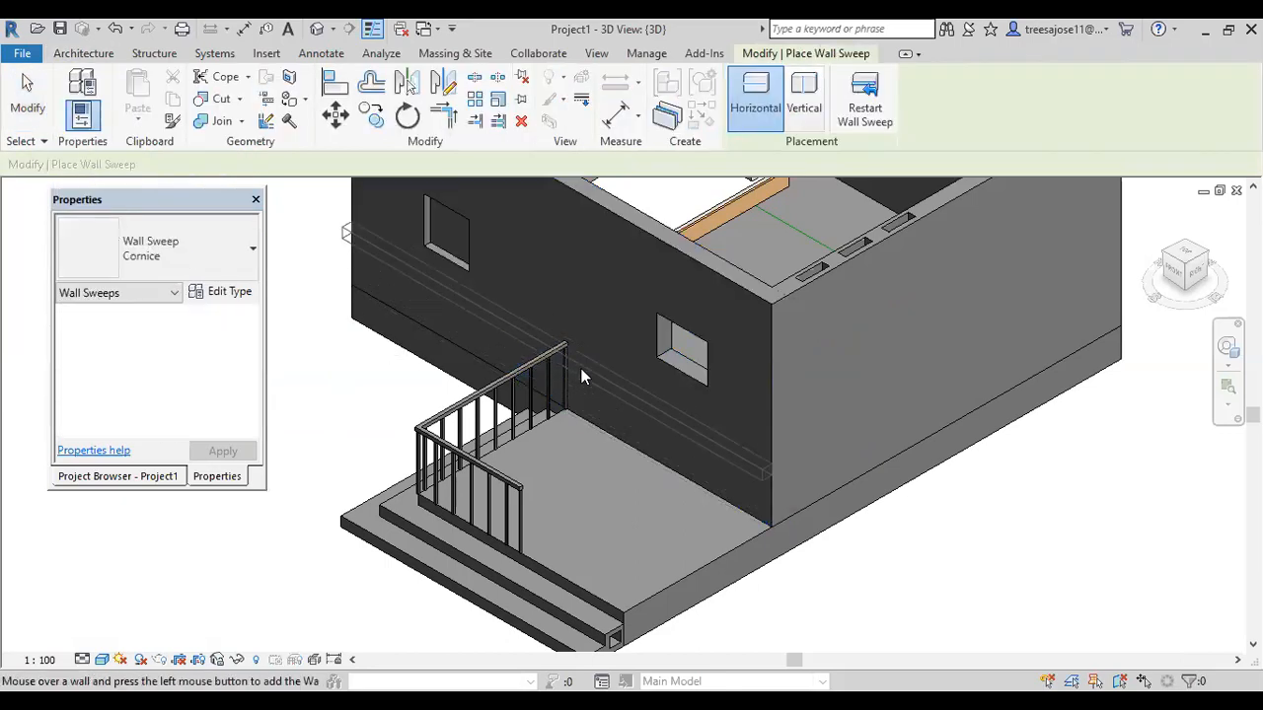
left_click(630, 398)
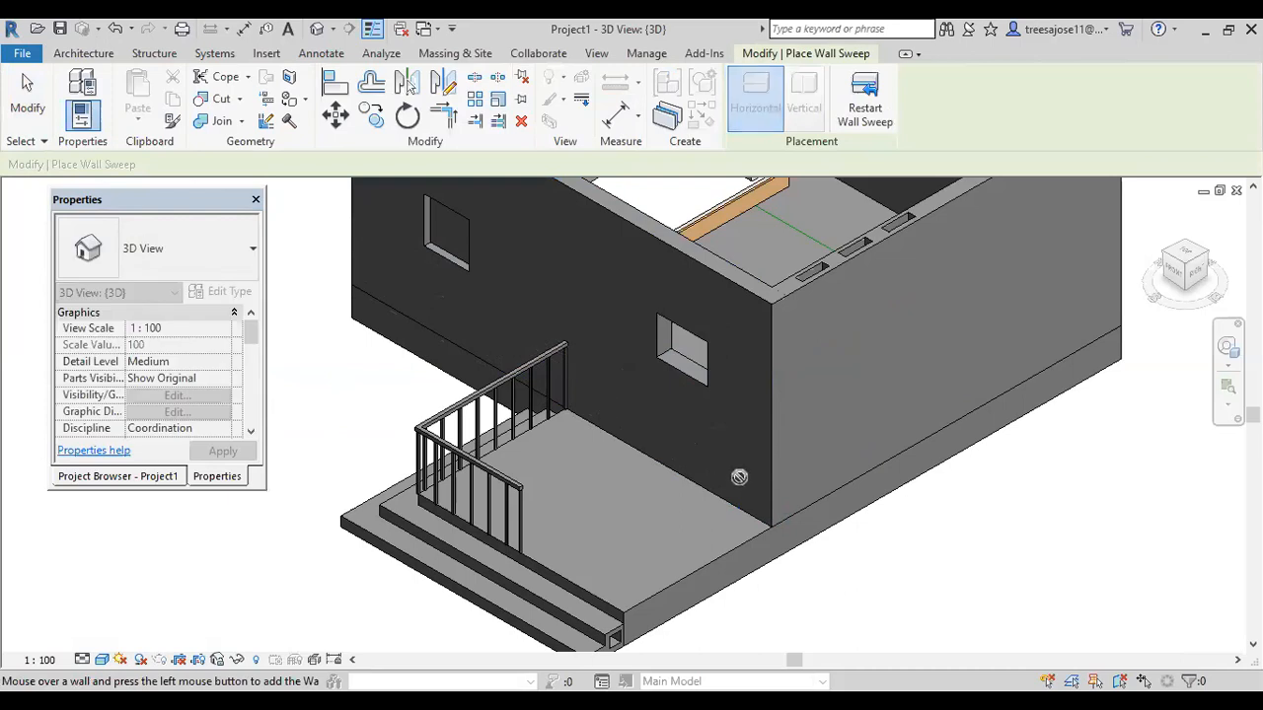
scroll(750, 484, "up", 2)
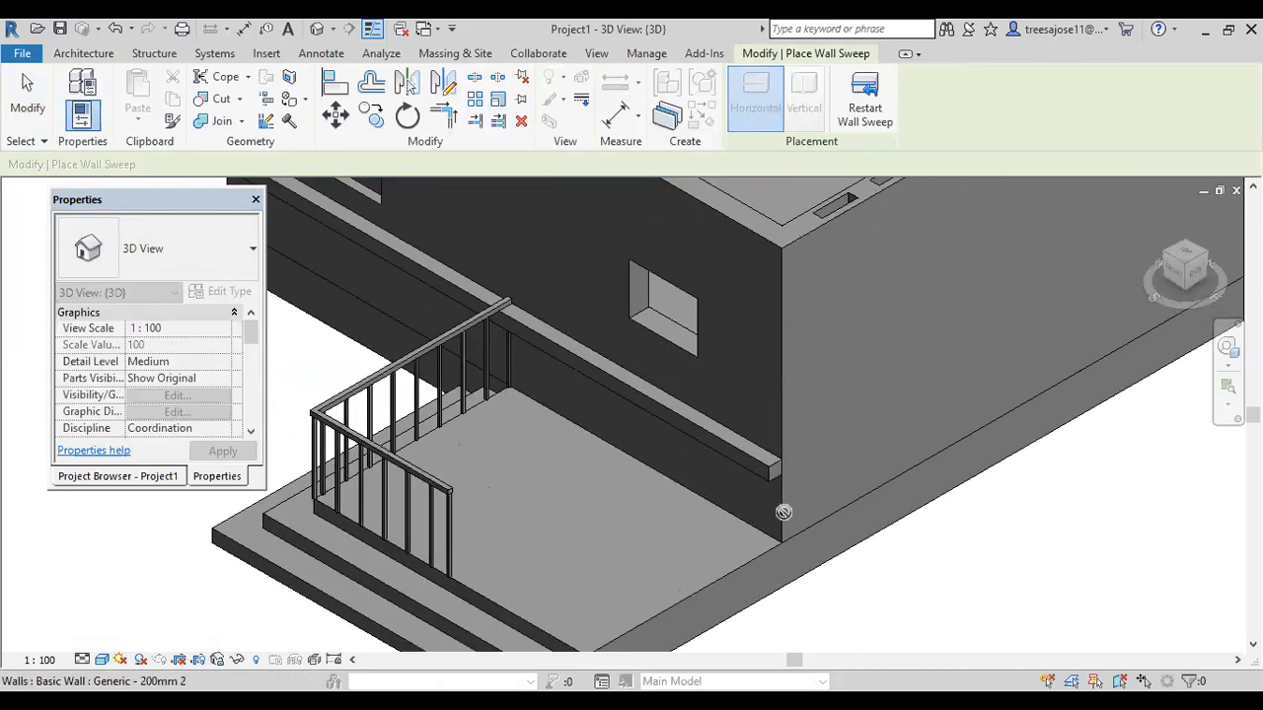
scroll(803, 470, "up", 1)
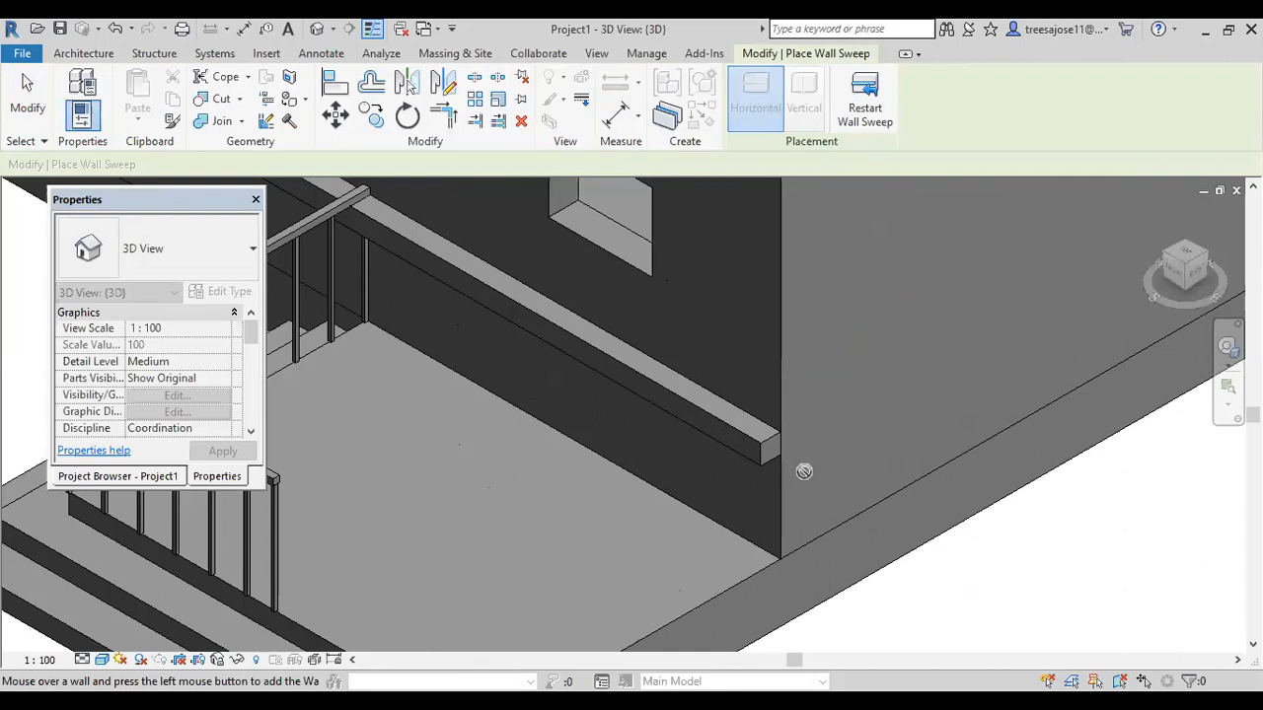
scroll(805, 465, "down", 1)
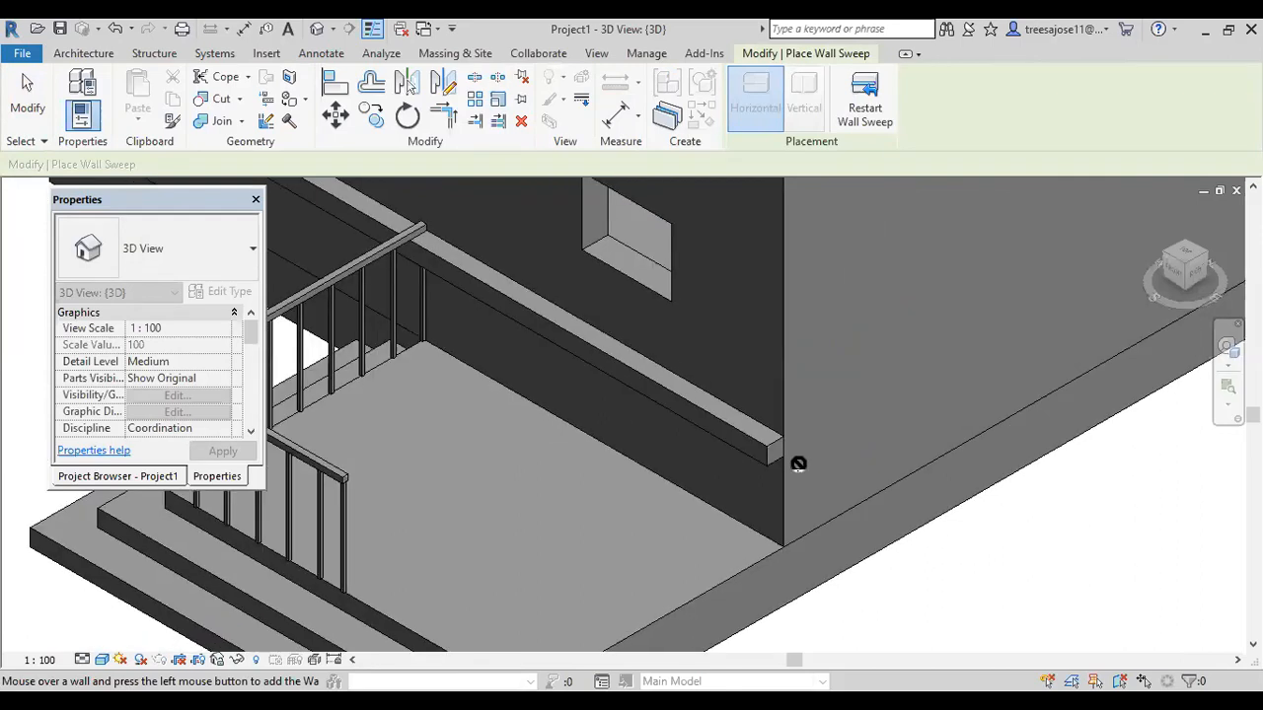
Cut a horizontal wall reveal along the front wall above the cornice sweep, crossing the lower part of the windows.
left_click(83, 53)
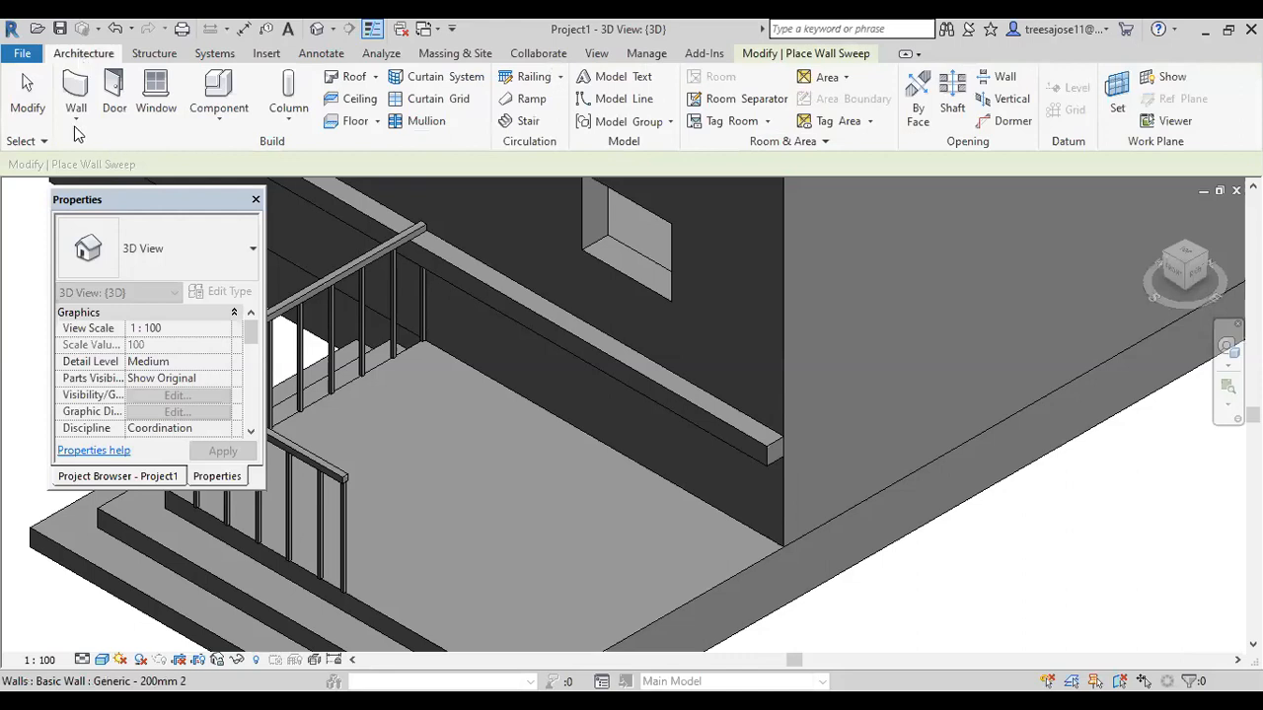
left_click(76, 118)
left_click(123, 302)
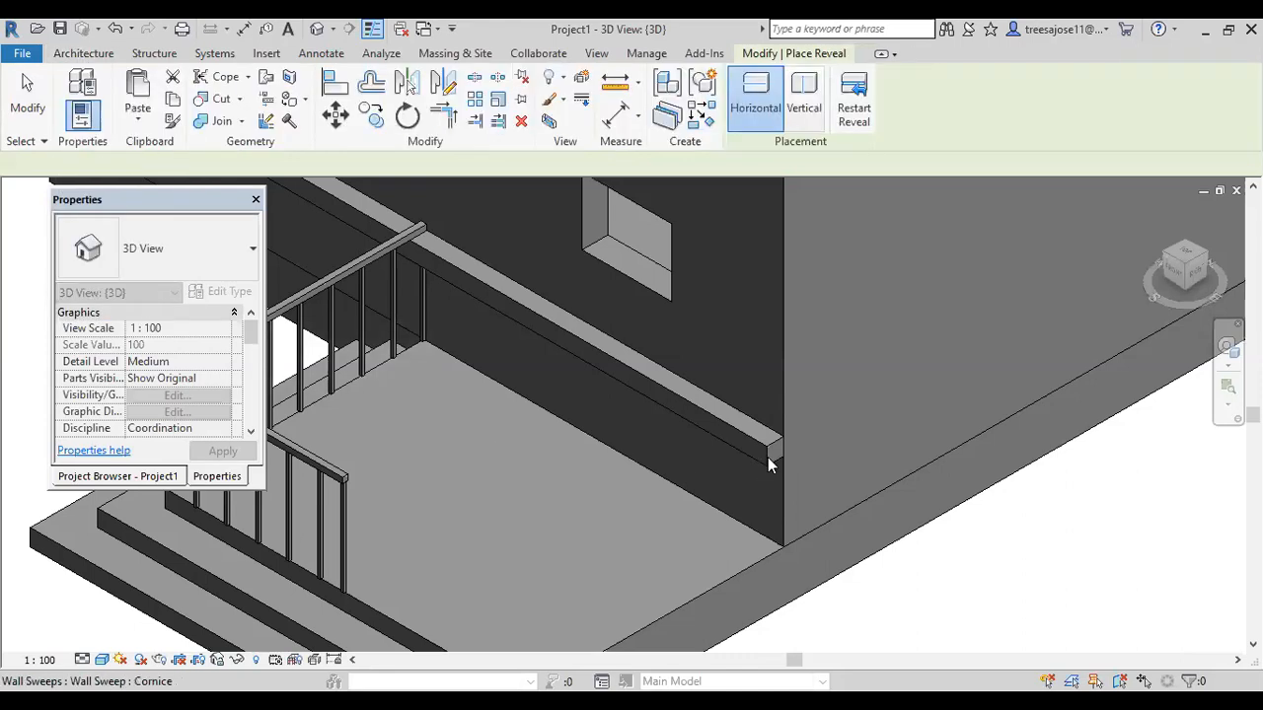
left_click(779, 357)
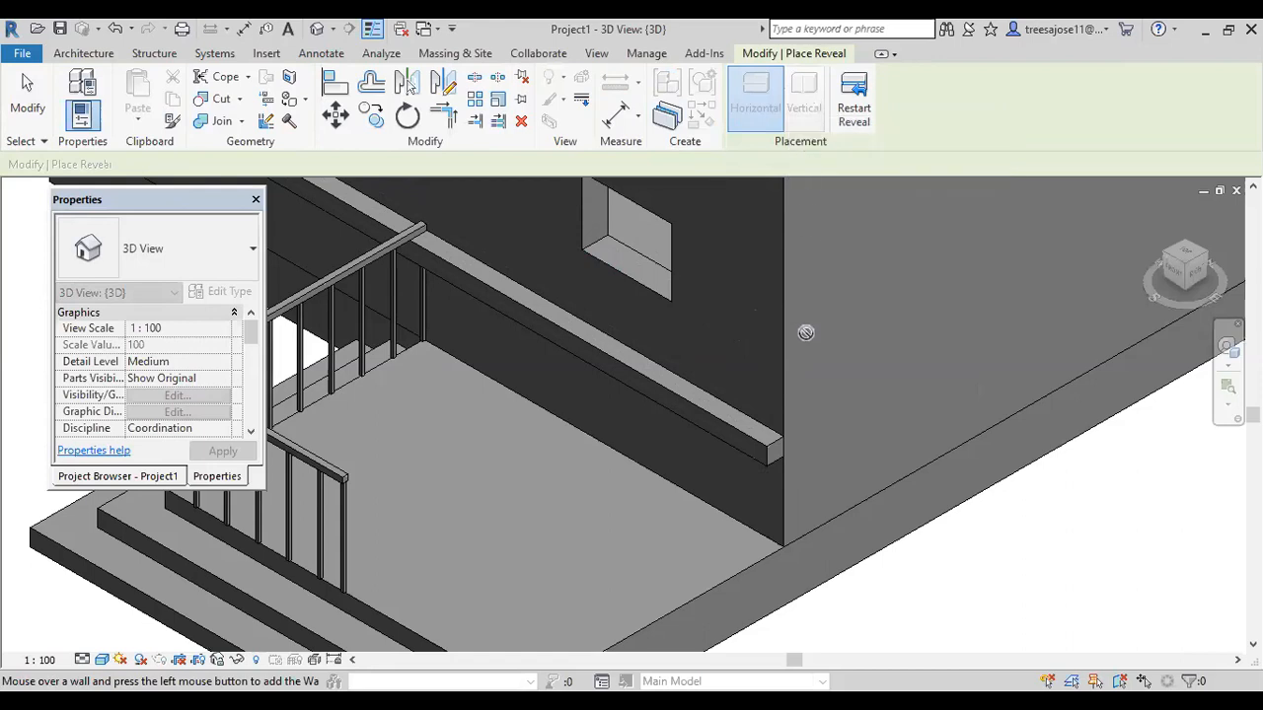
scroll(806, 333, "down", 5)
right_click(829, 462)
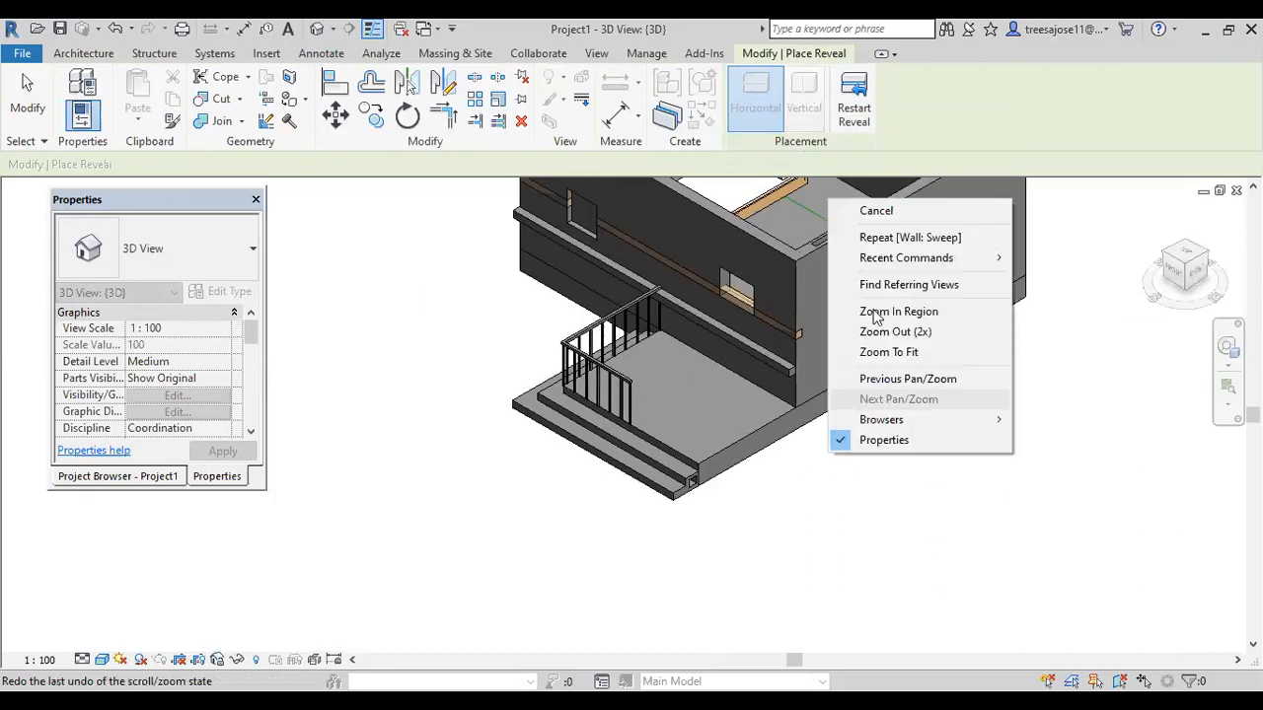
left_click(890, 213)
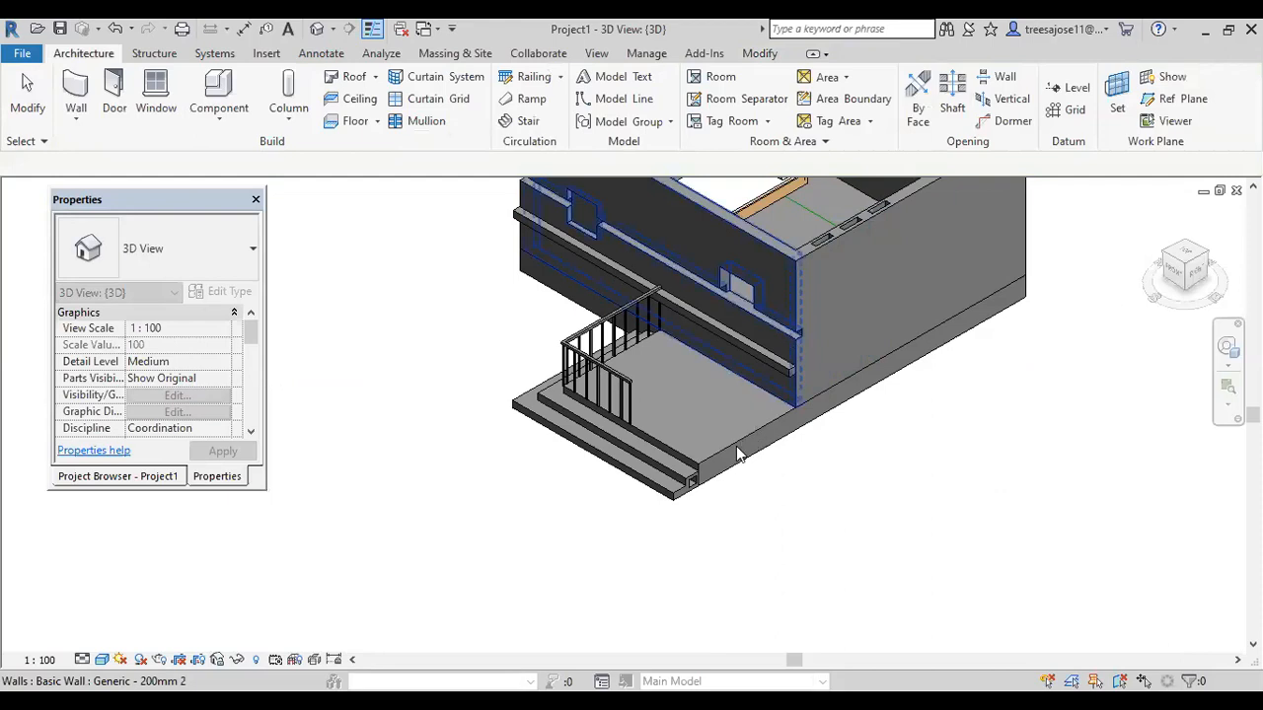
Examine the ends of the projecting sweep and the recessed reveal at the front wall's corner.
scroll(785, 384, "up", 5)
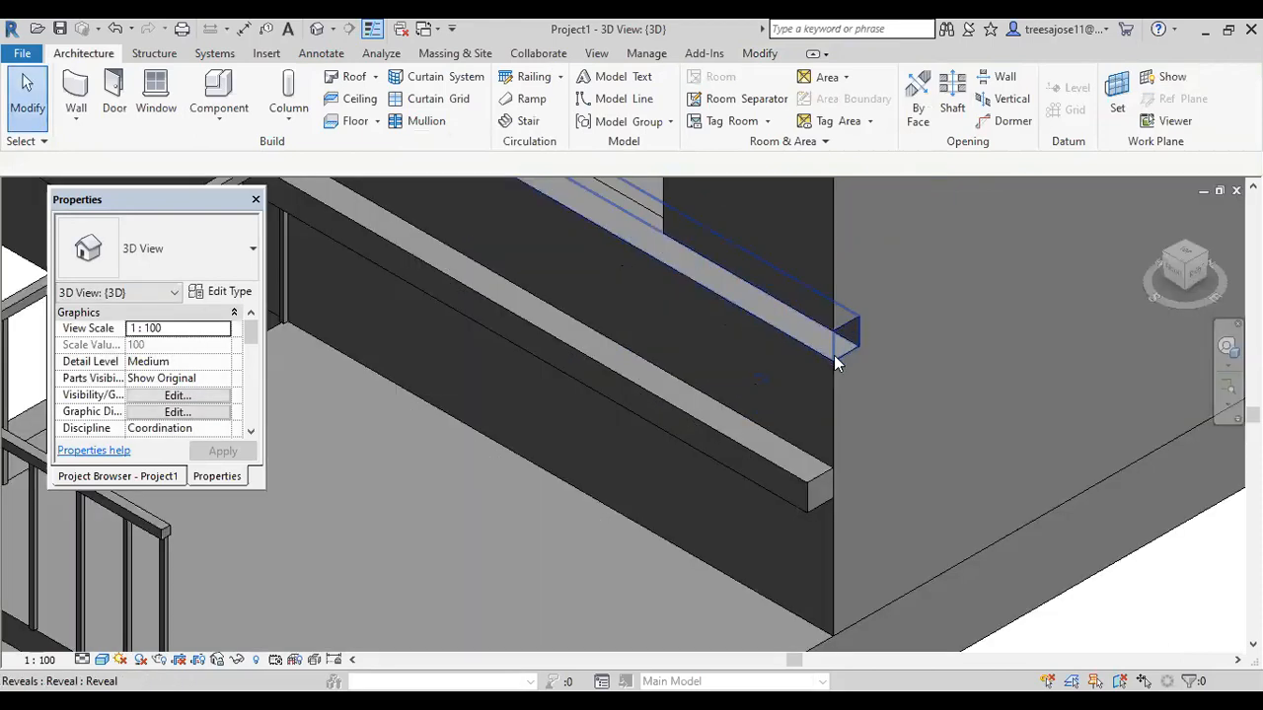
scroll(790, 440, "down", 2)
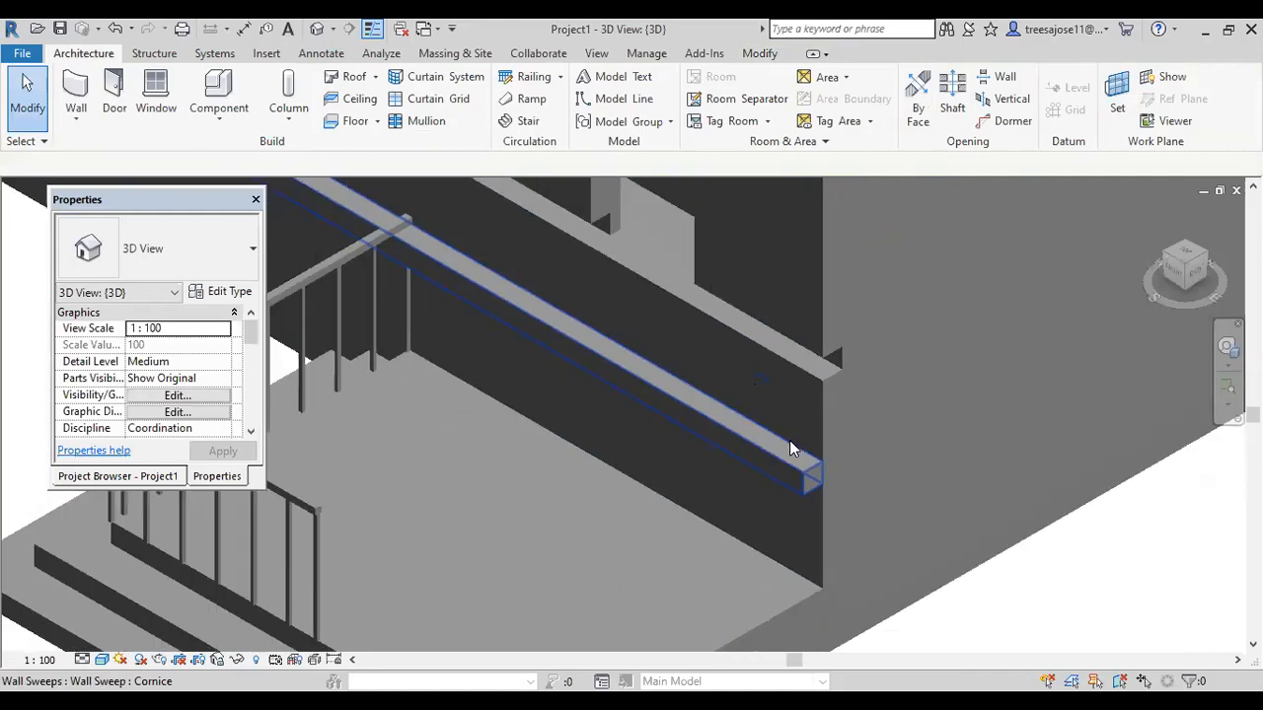
scroll(793, 442, "down", 1)
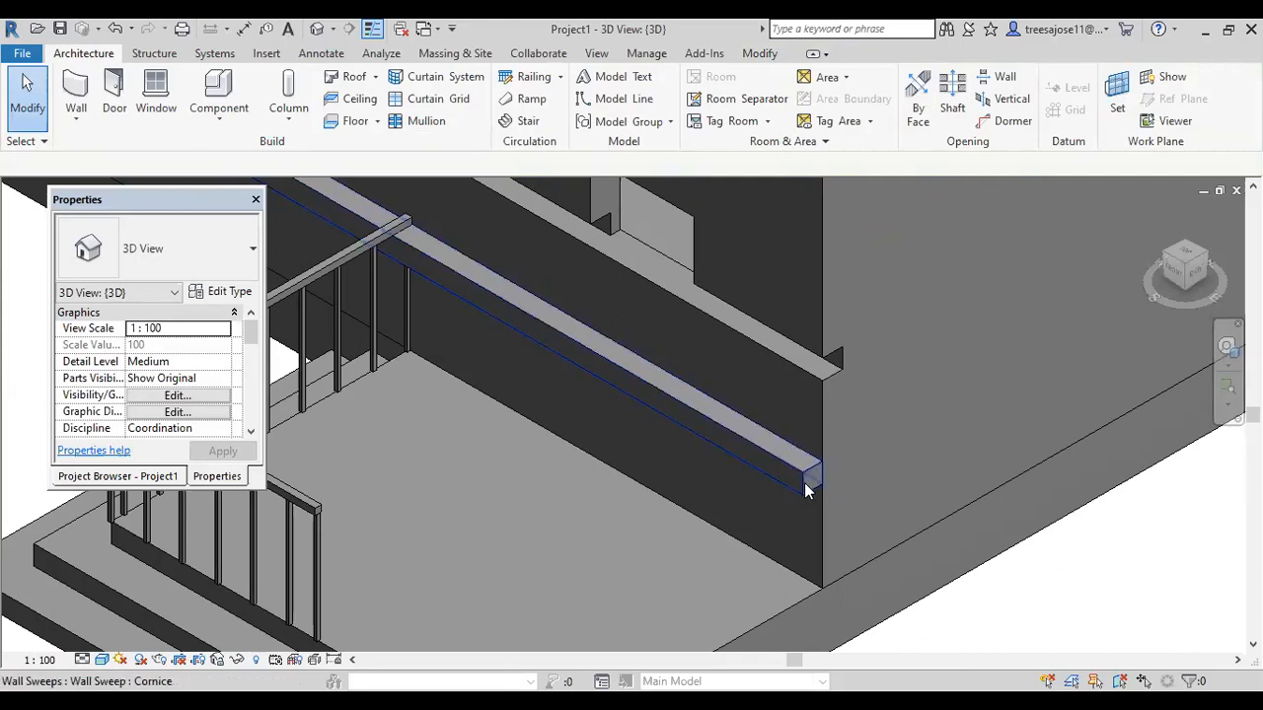
scroll(800, 454, "up", 3)
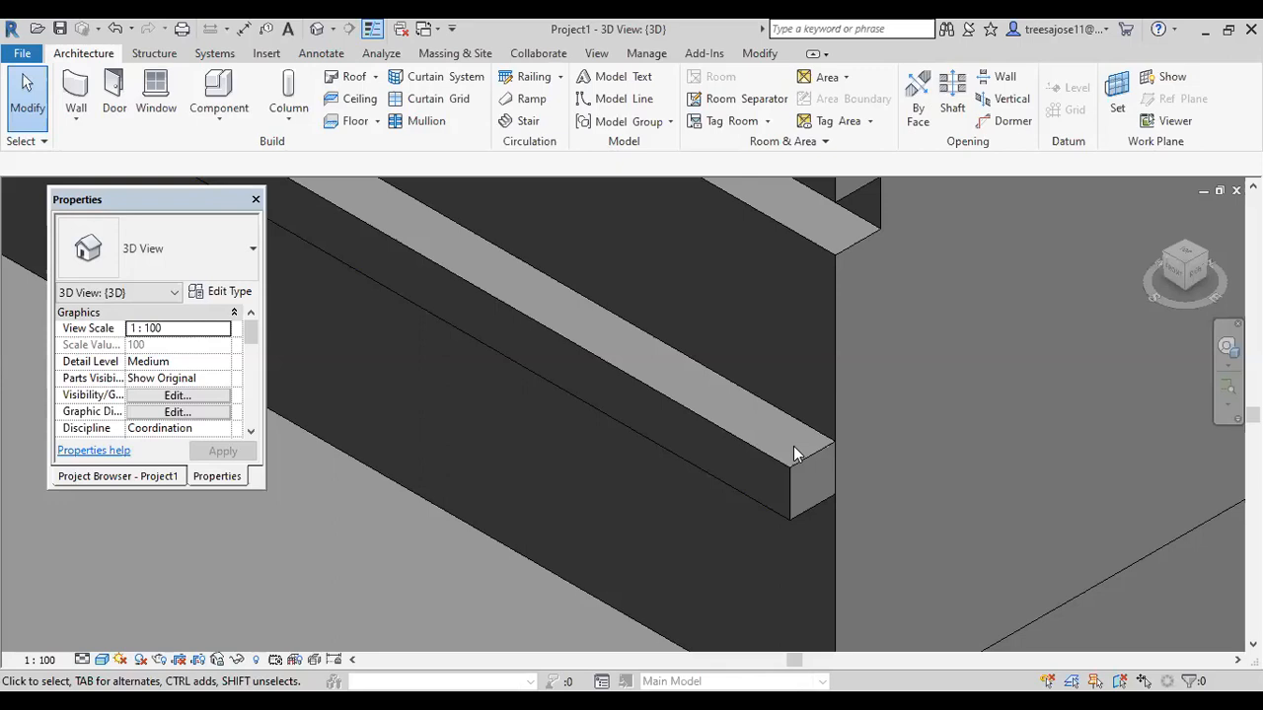
scroll(794, 454, "down", 2)
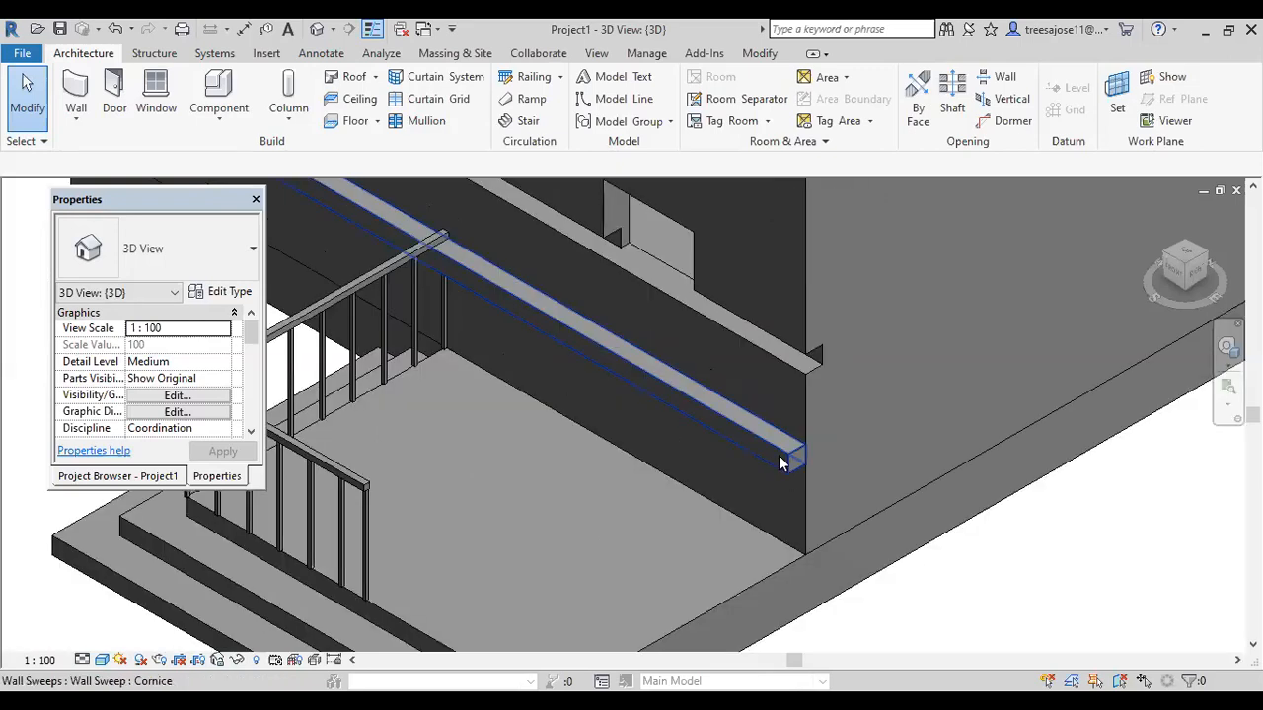
scroll(781, 462, "down", 1)
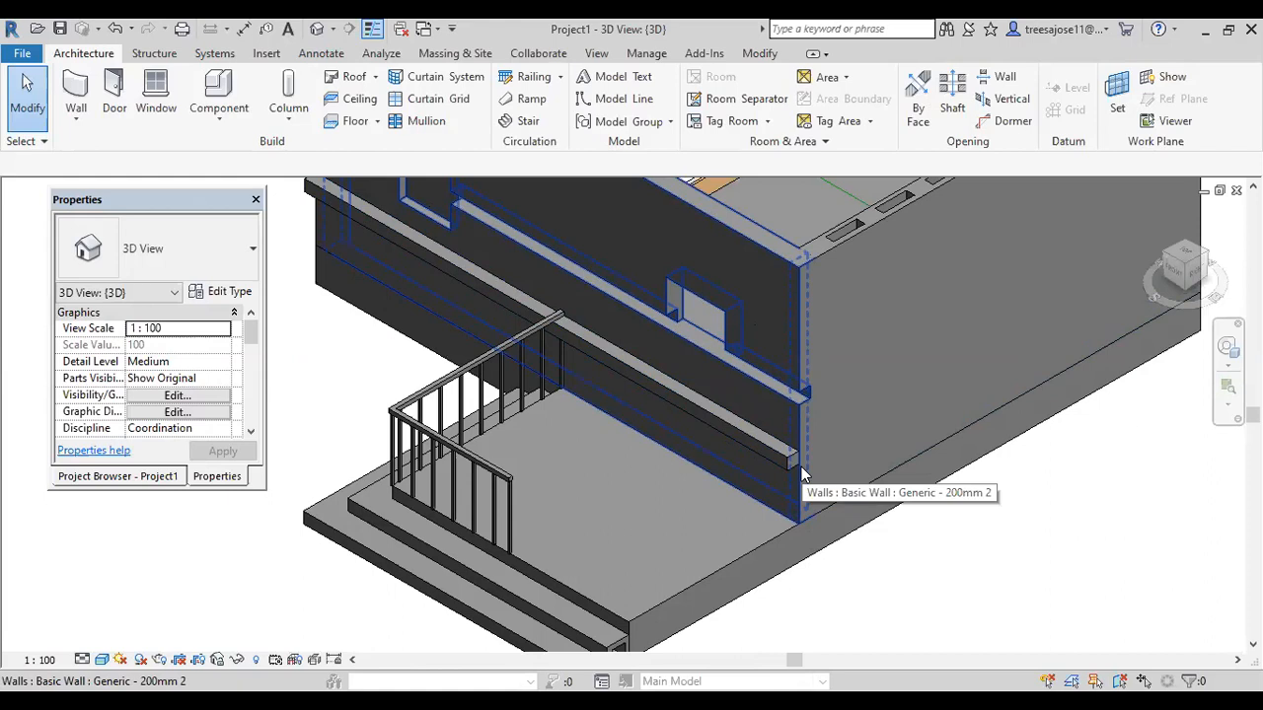
scroll(736, 527, "down", 2)
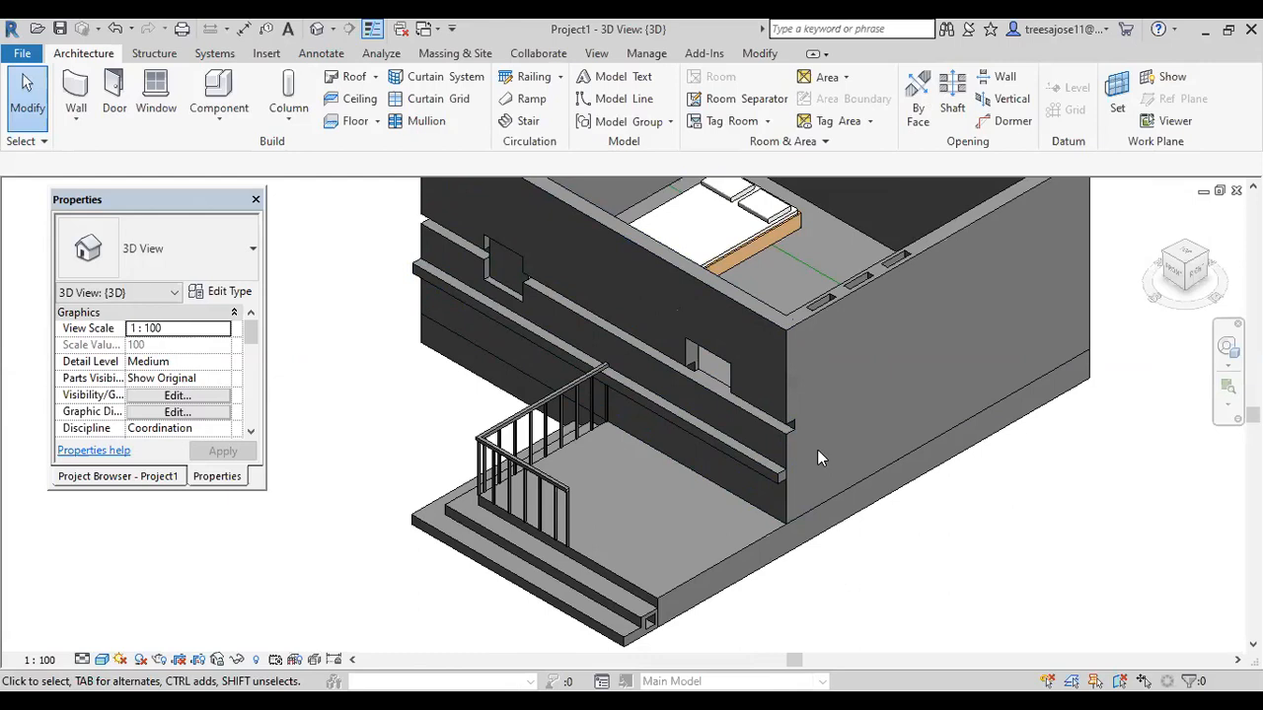
Open the structure of the side wall's type, Generic - 200mm 2, and preview the wall assembly in section view.
scroll(789, 361, "down", 2)
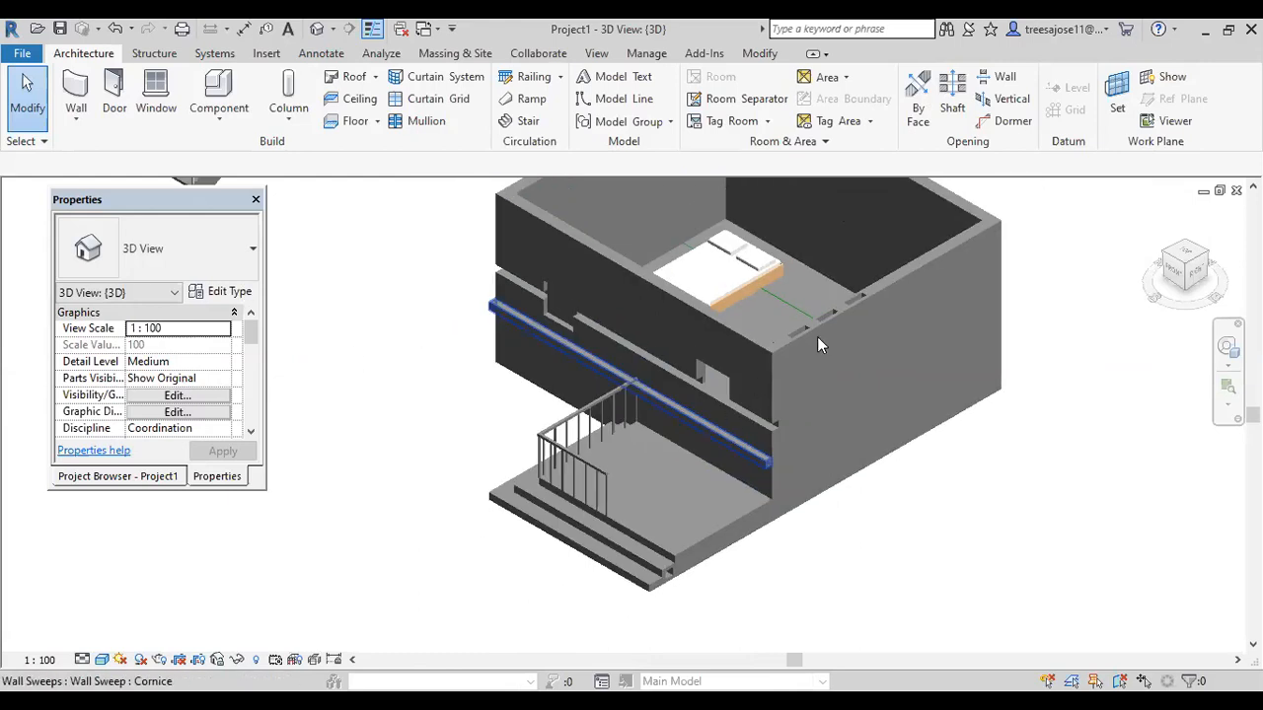
scroll(483, 390, "down", 2)
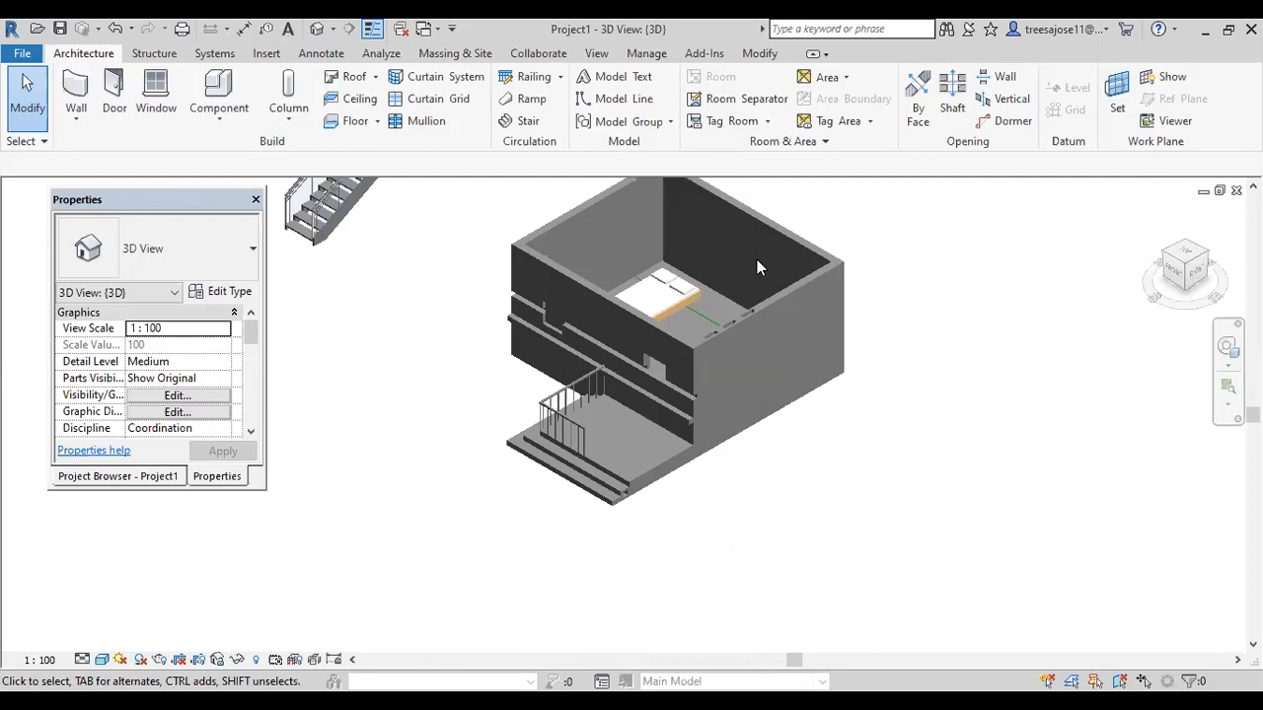
left_click(721, 310)
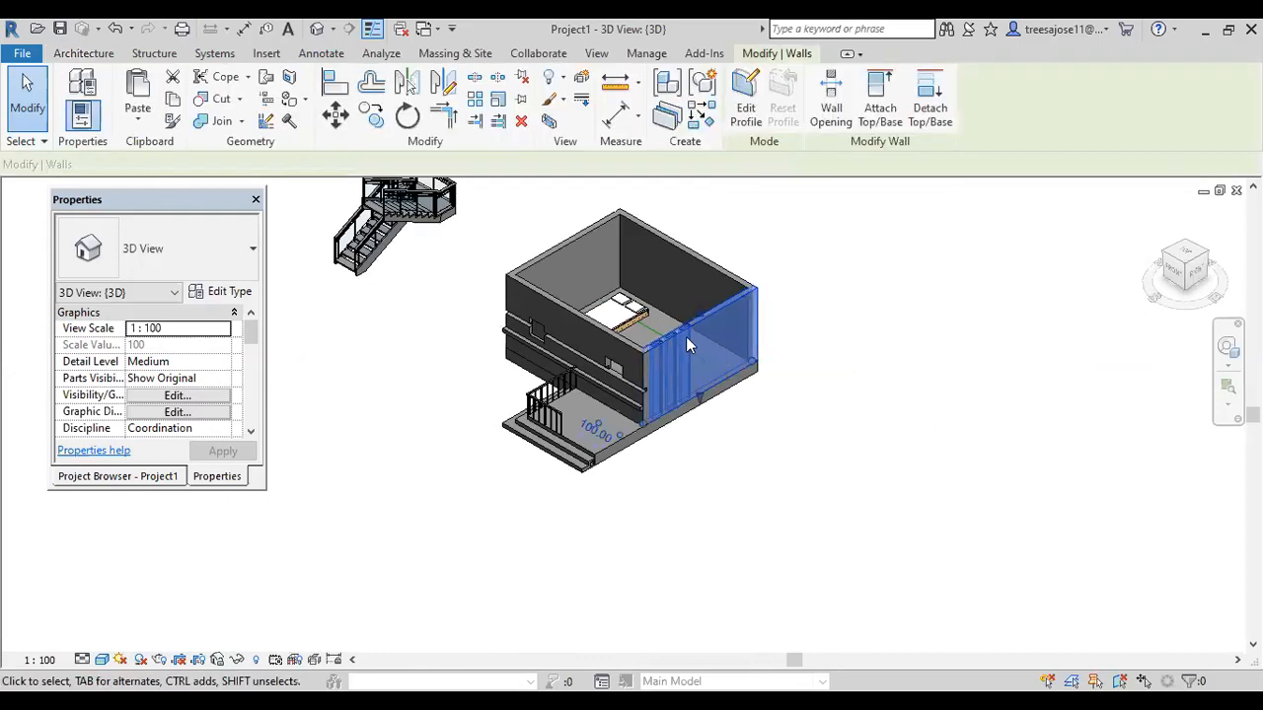
left_click(219, 292)
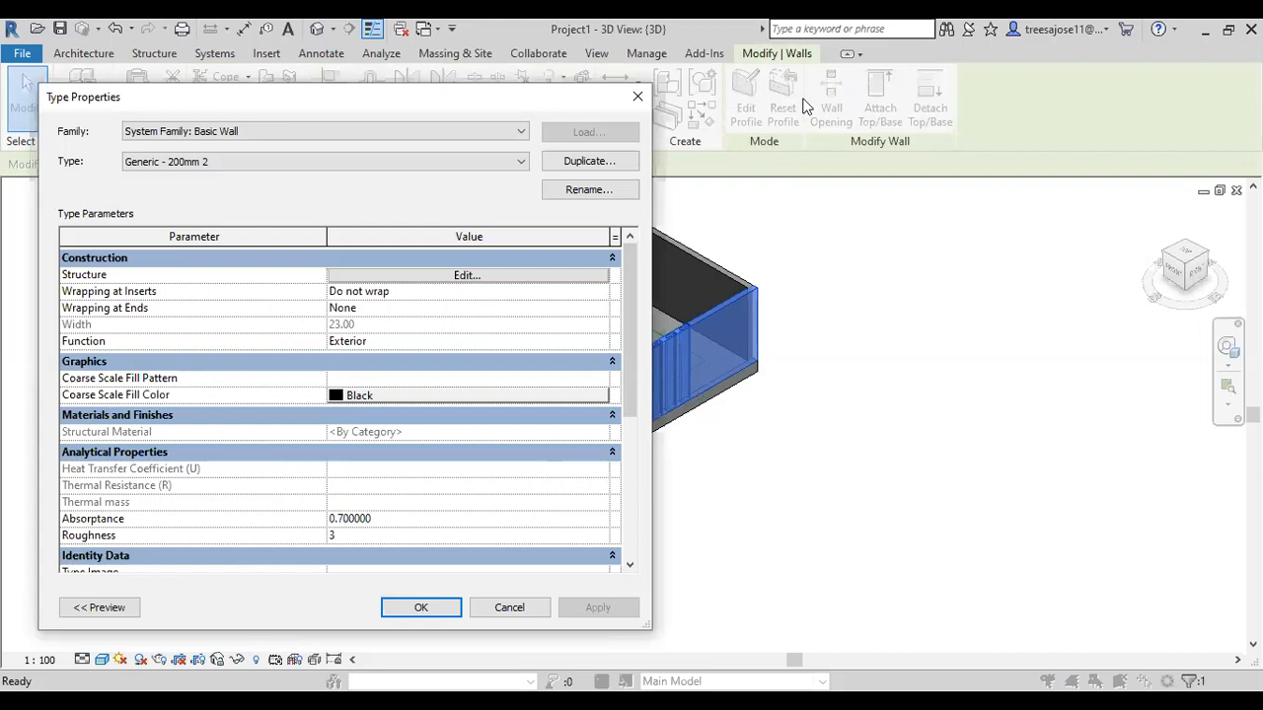
left_click(460, 275)
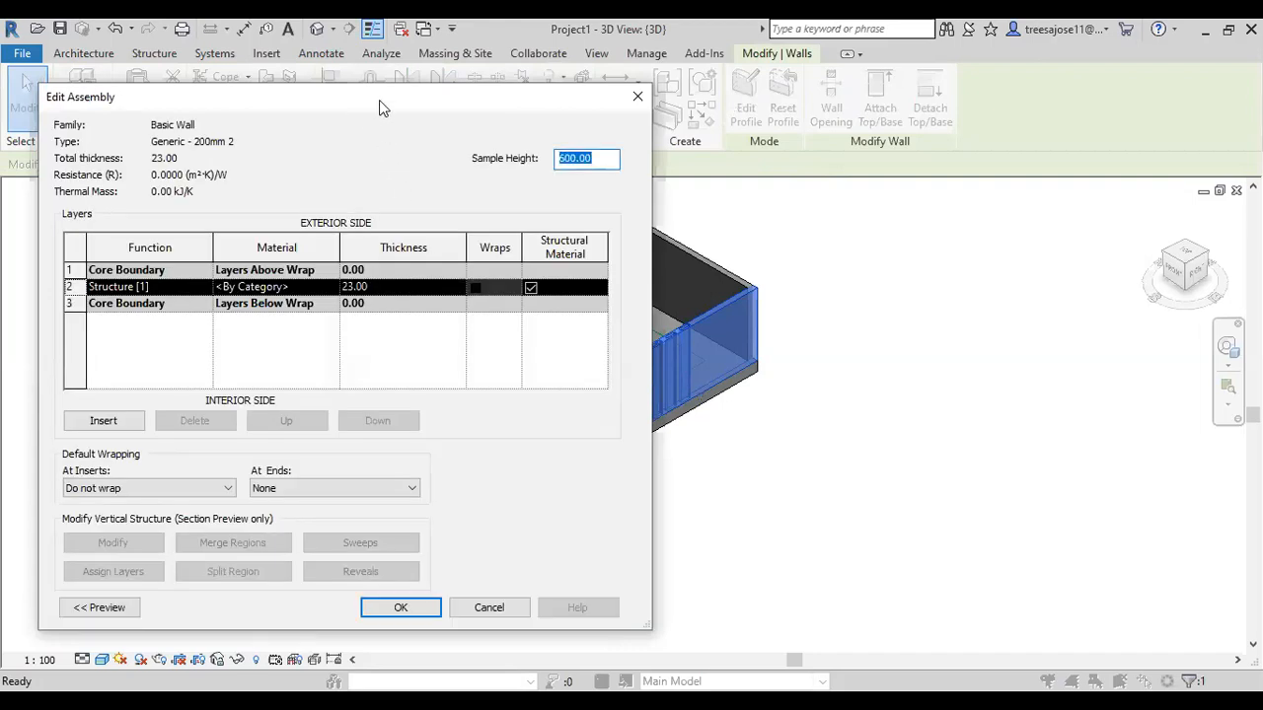
left_click_drag(378, 100, 737, 36)
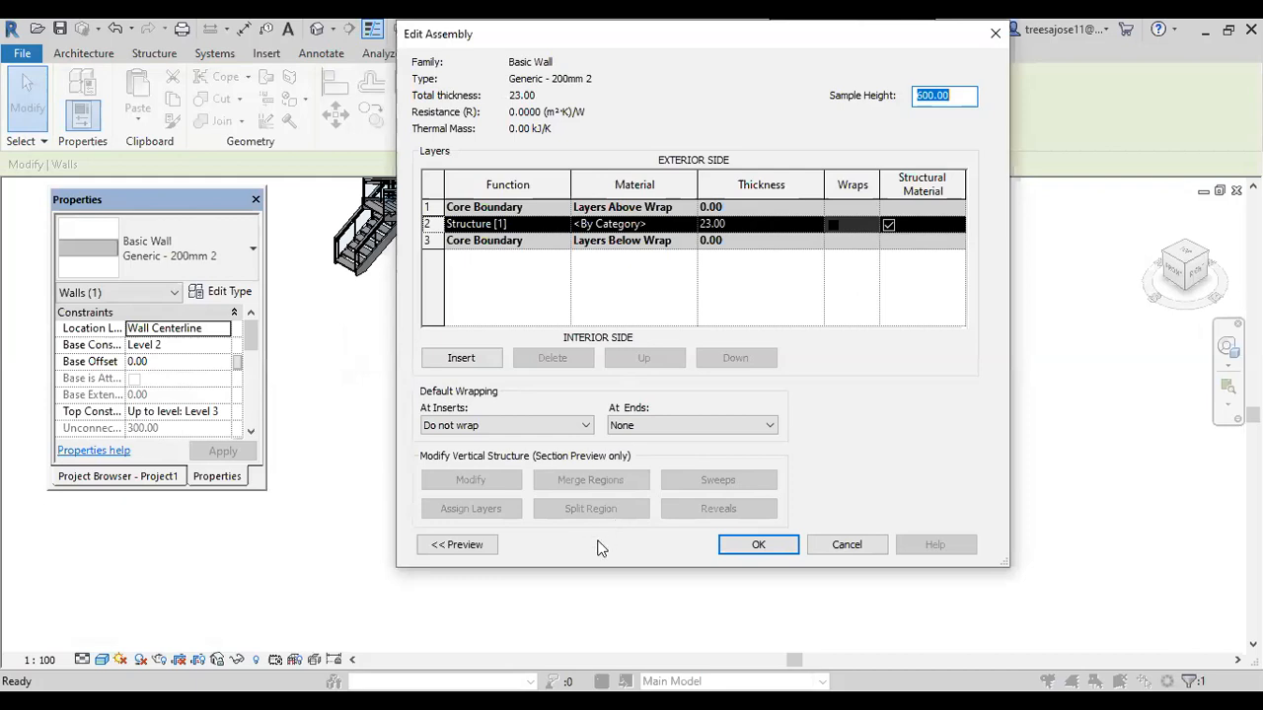
left_click(454, 555)
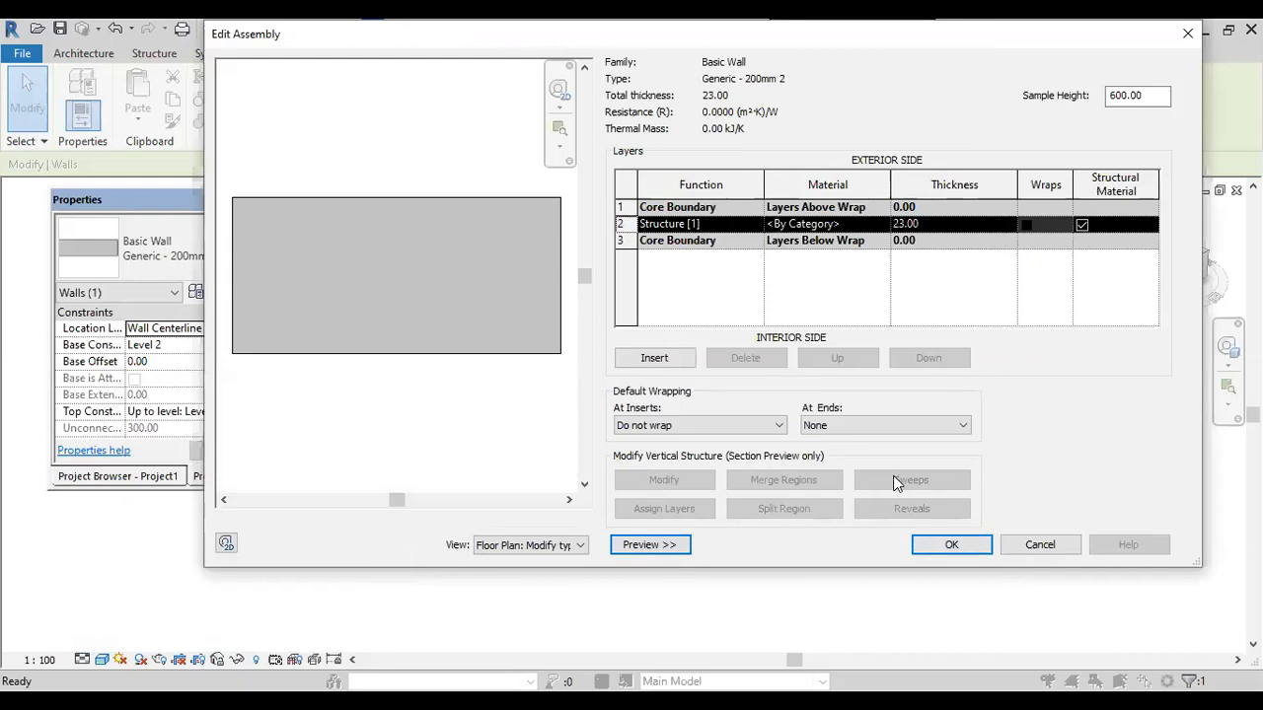
left_click(584, 548)
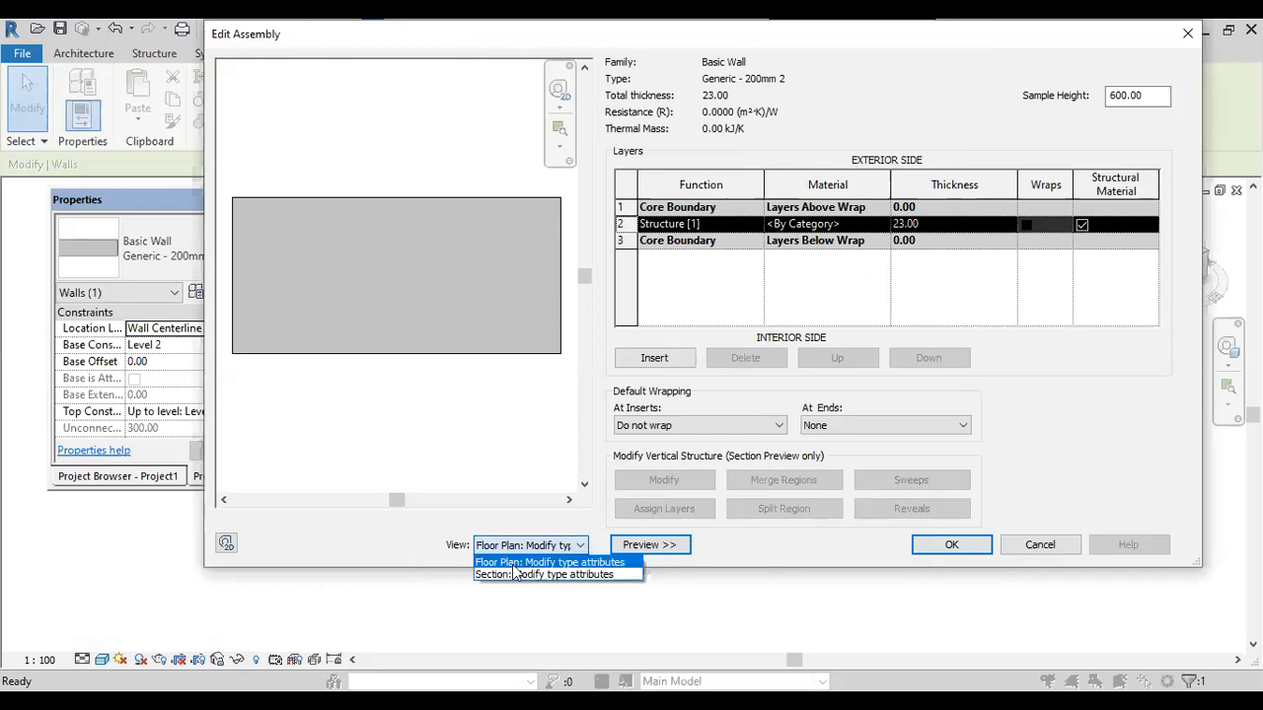
left_click(543, 574)
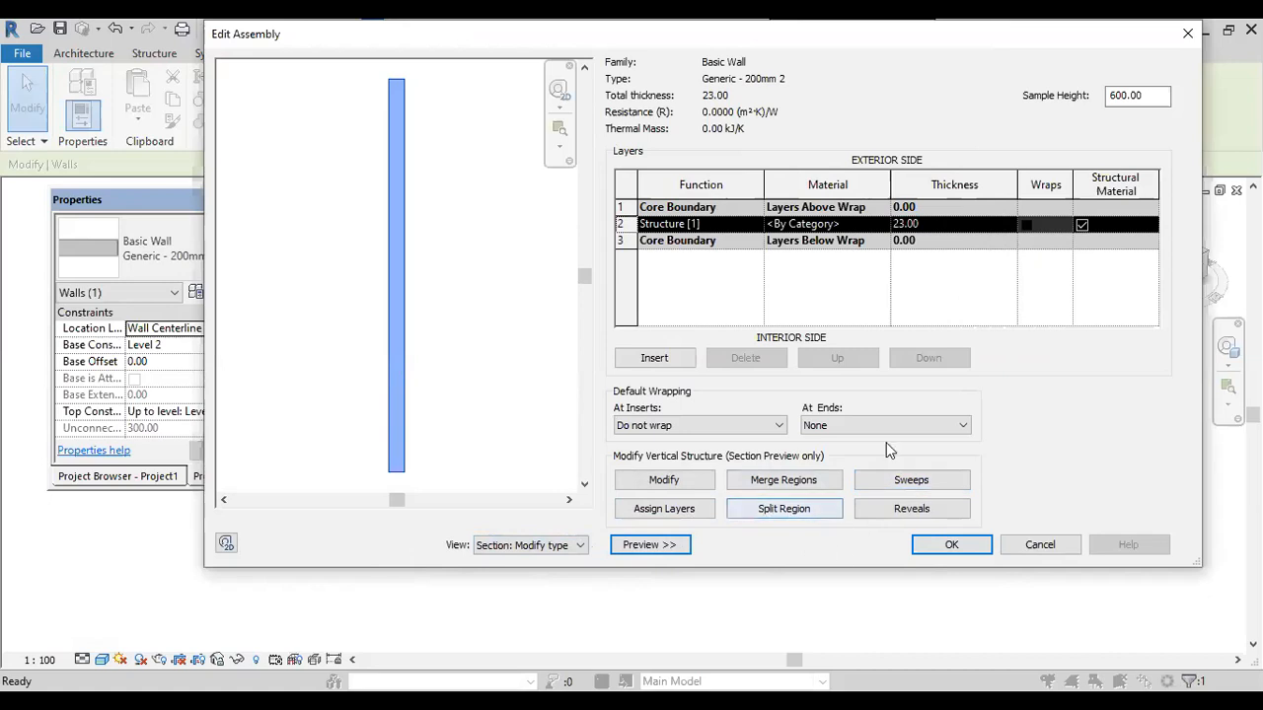
Load the M_Reveal-Brick Course.rfa profile from the Profiles > Wall library folder while editing the wall type's sweeps.
left_click(910, 476)
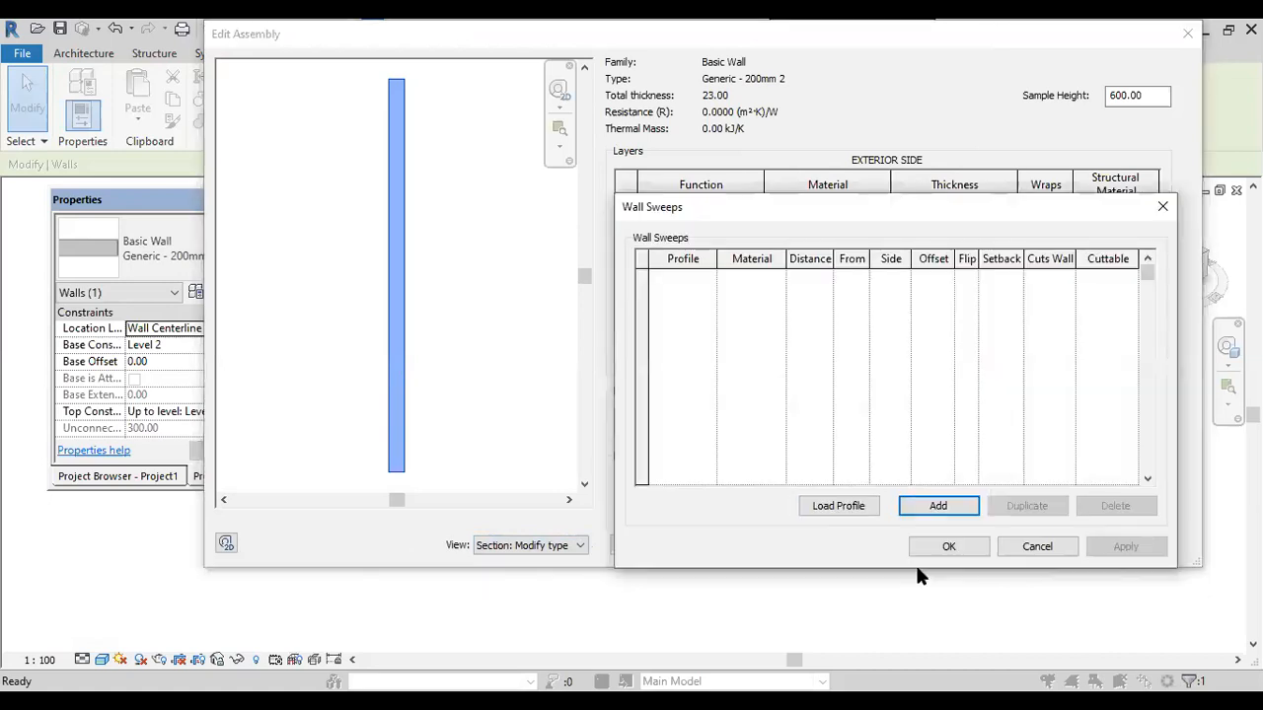
left_click(676, 280)
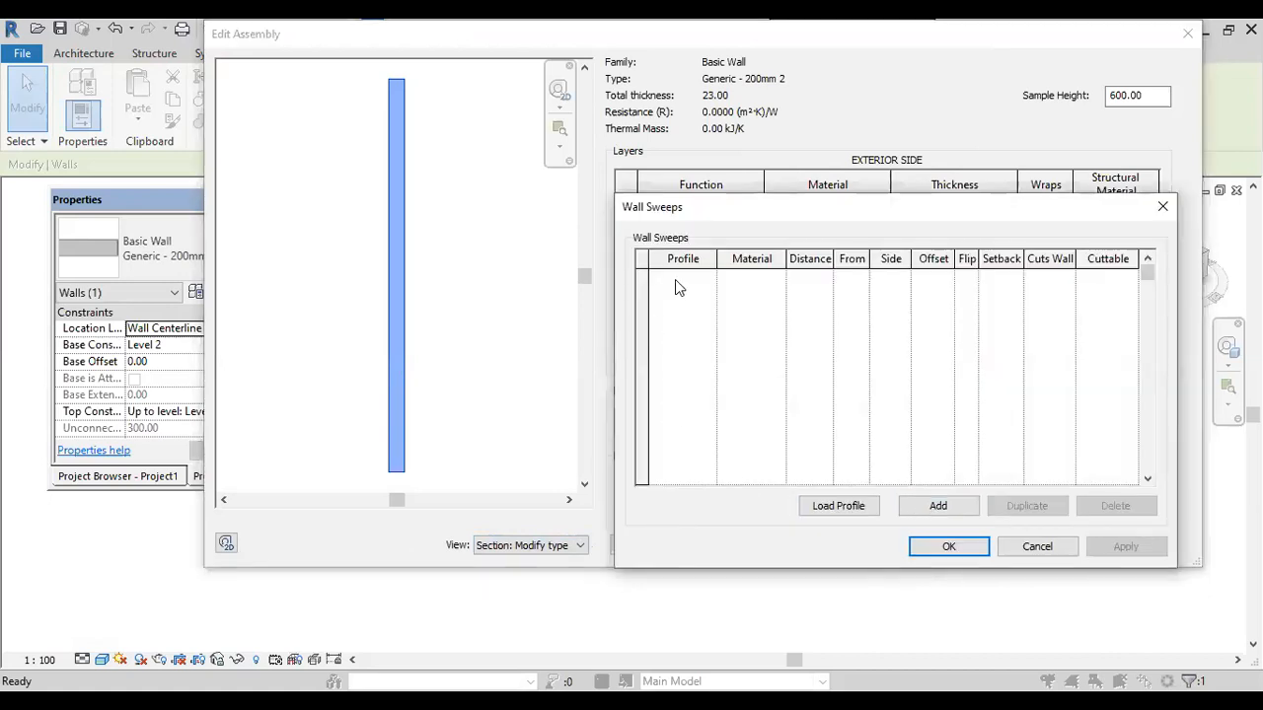
left_click(852, 506)
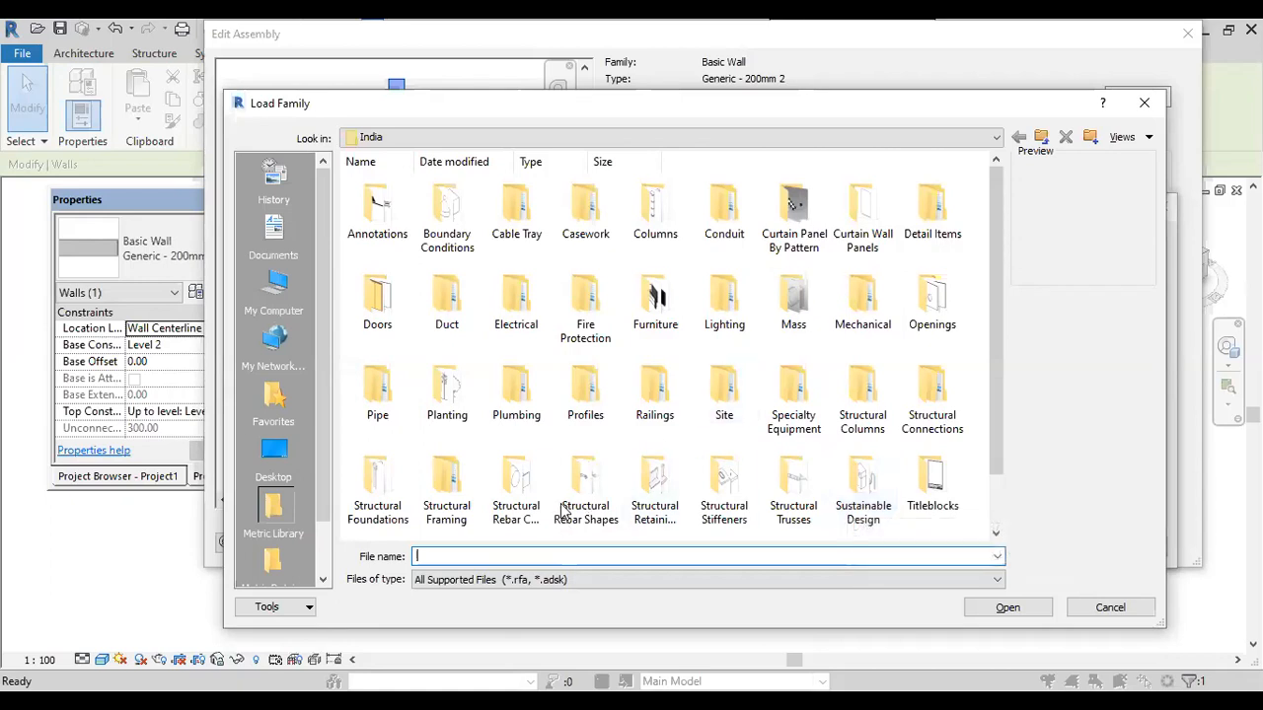
double_click(585, 399)
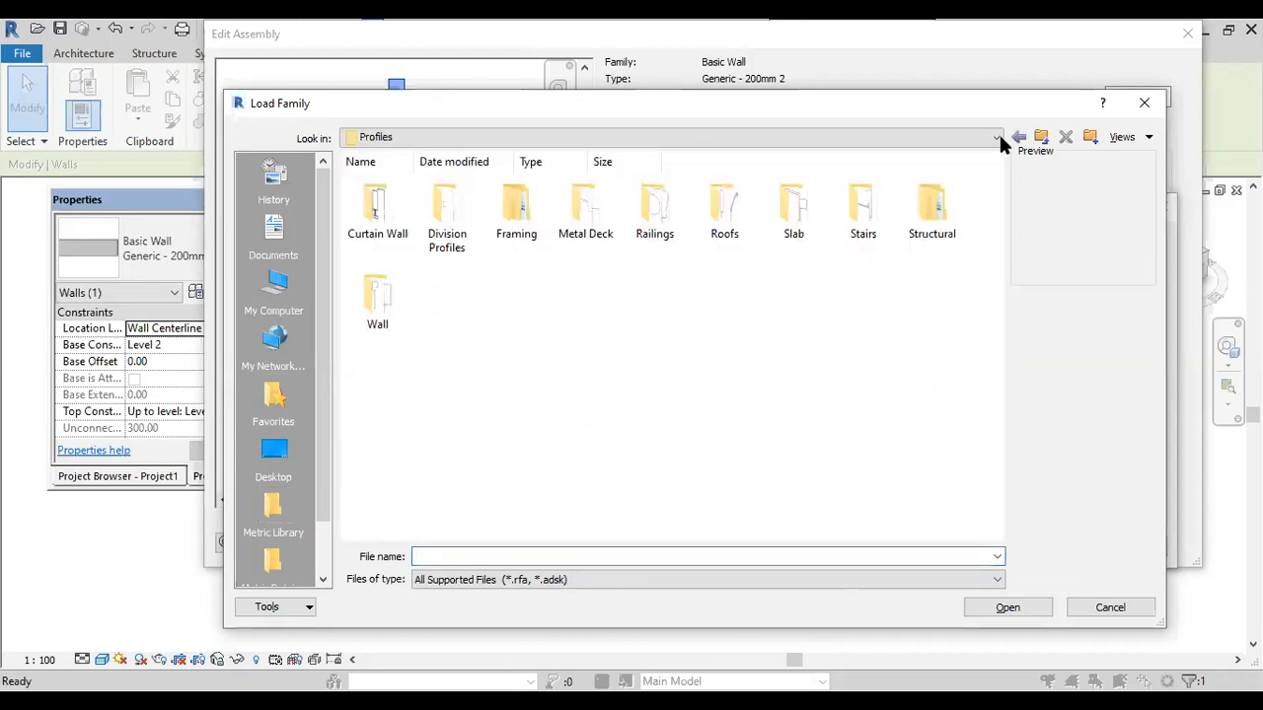
double_click(376, 314)
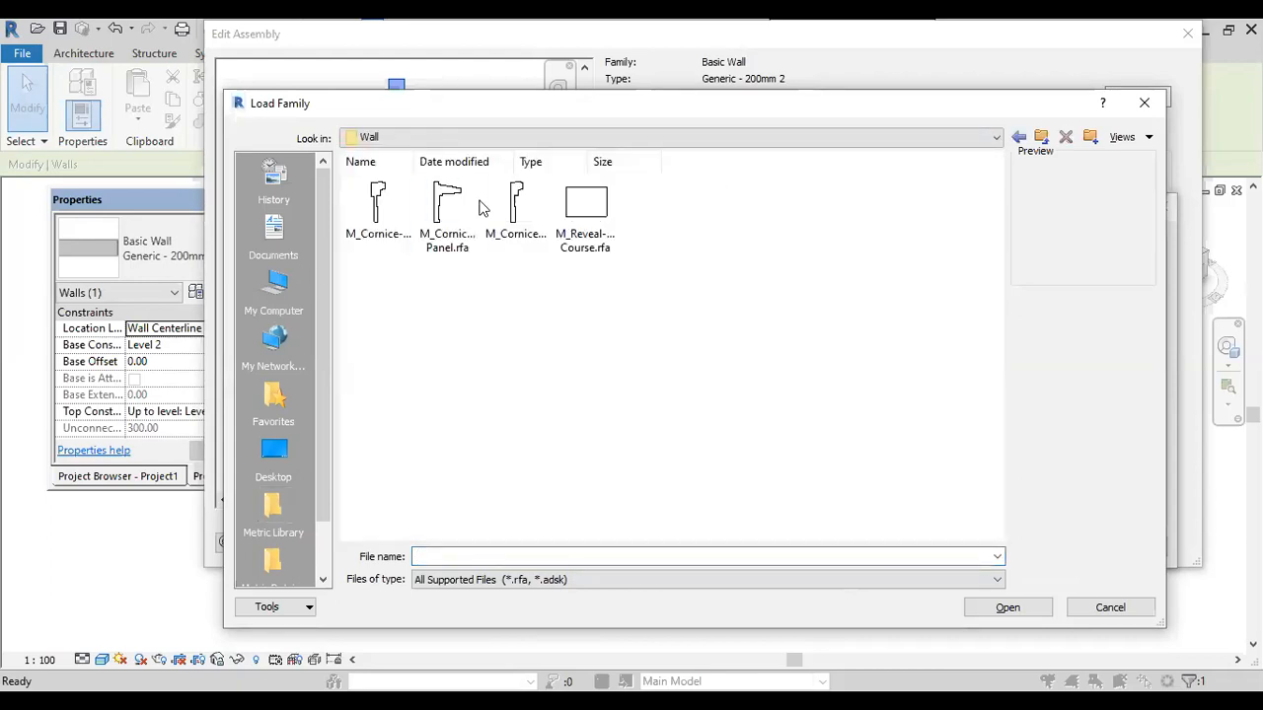
left_click(515, 210)
left_click(582, 208)
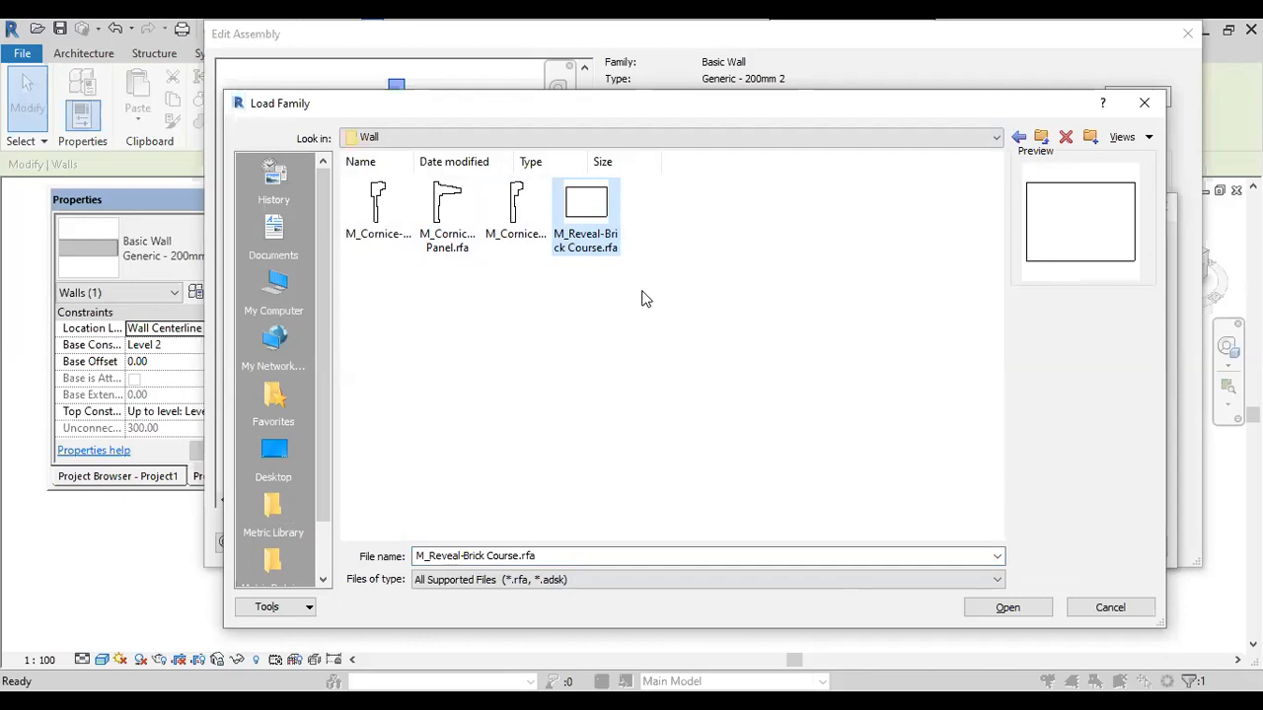
left_click(1008, 608)
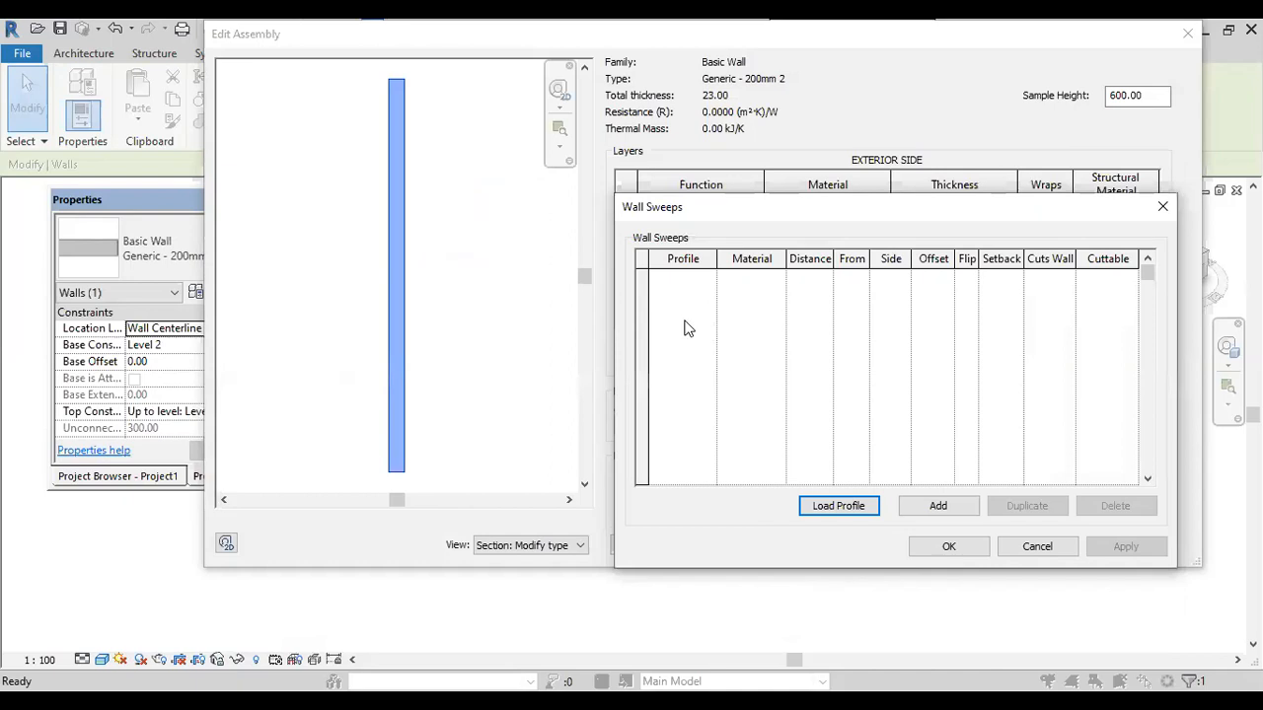
Add an exterior sweep to the wall type with profile M_C Shapes-Profile : C250X30 at a distance of 50 from the base.
left_click(939, 505)
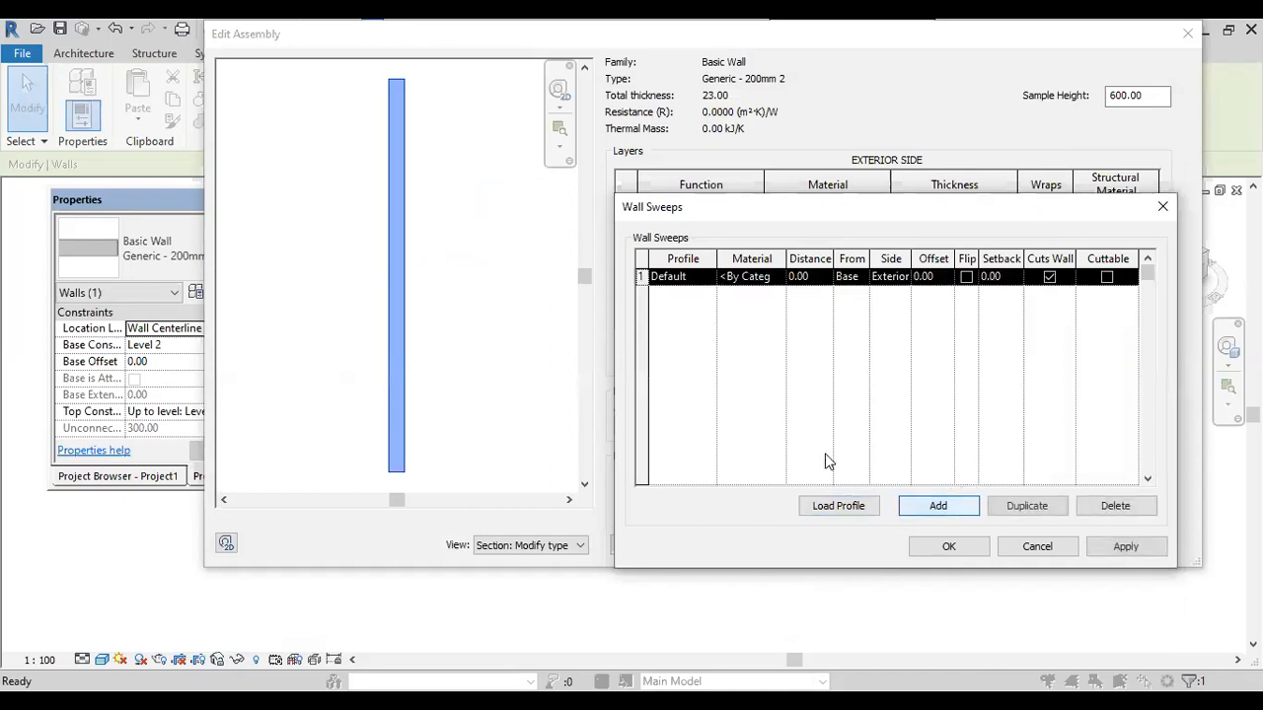
left_click(705, 279)
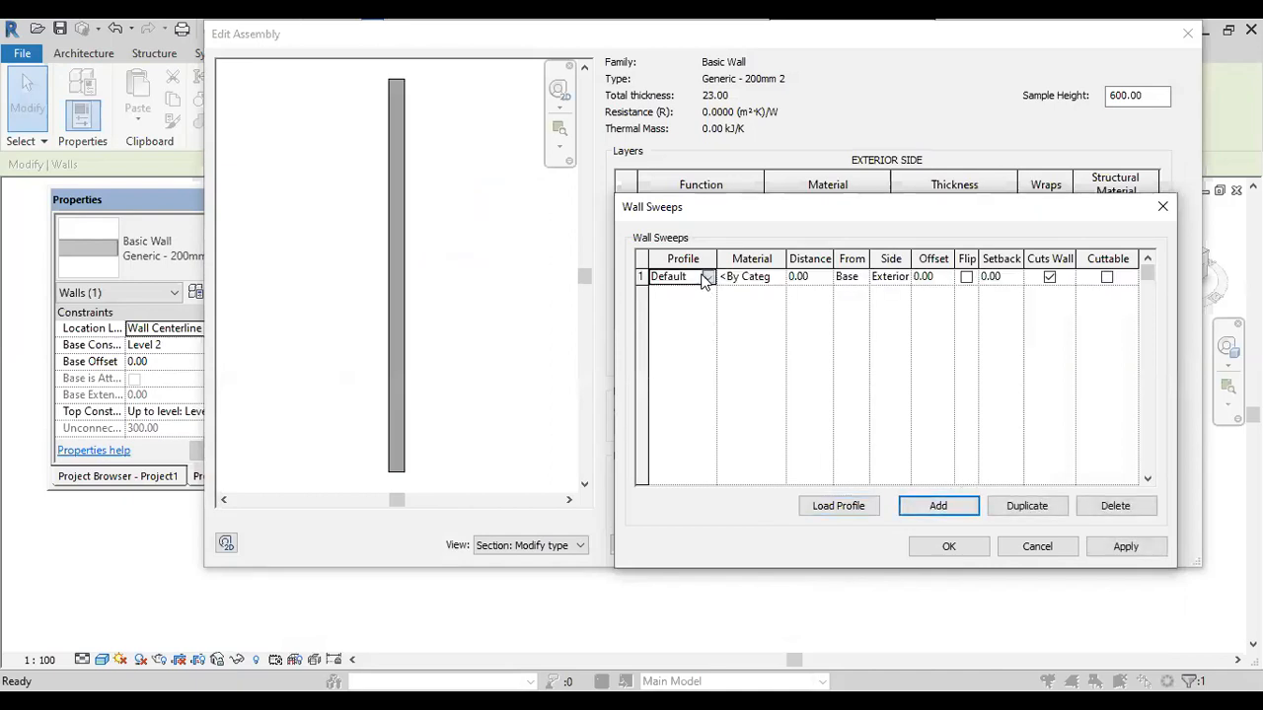
left_click(708, 278)
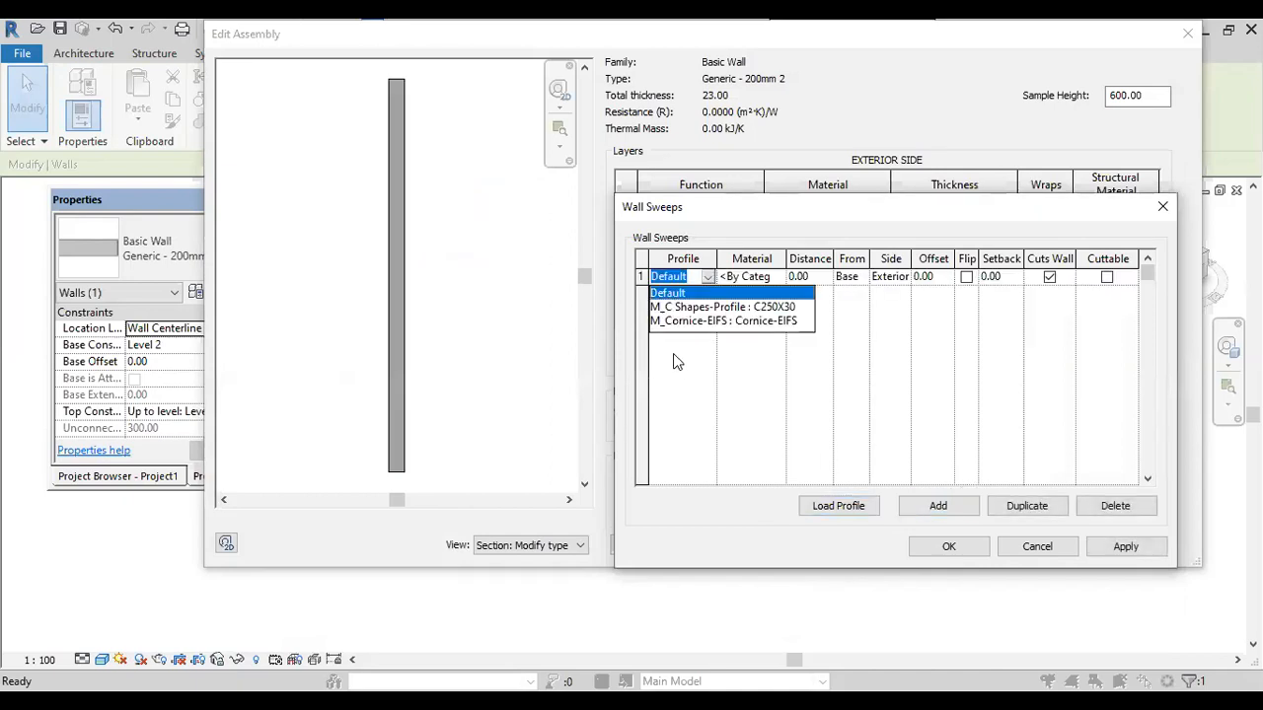
left_click(695, 308)
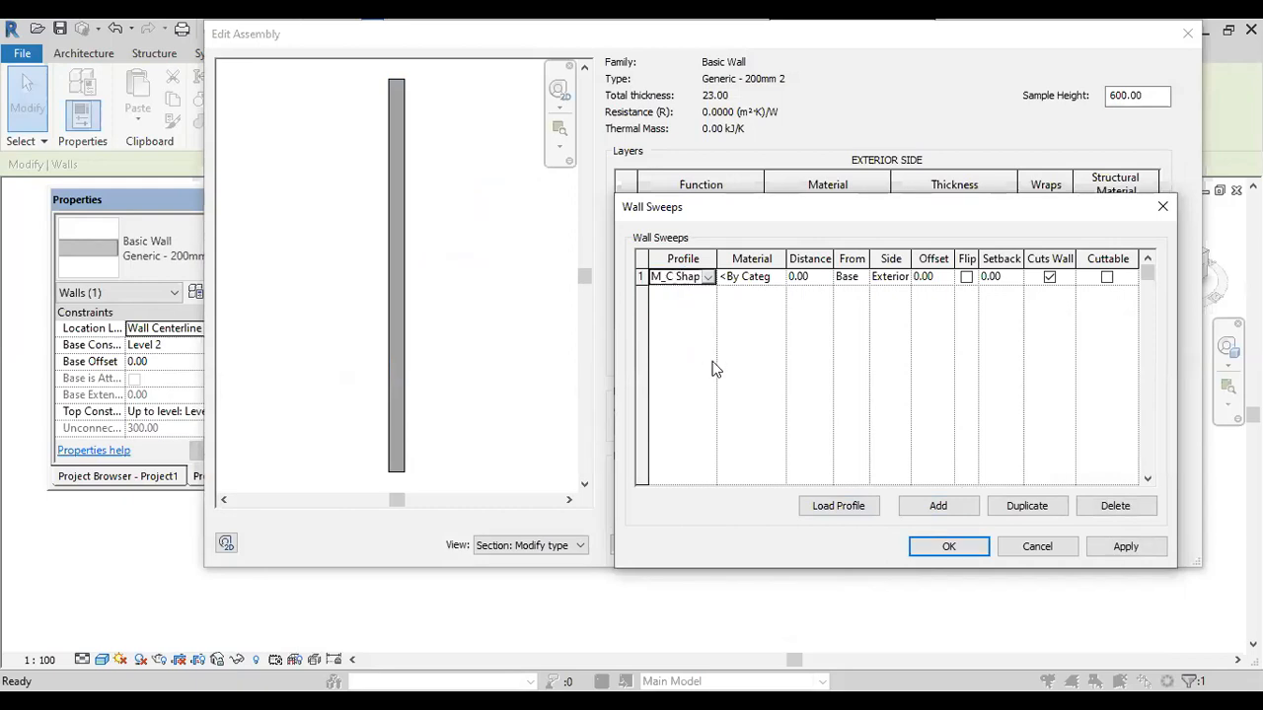
left_click(817, 277)
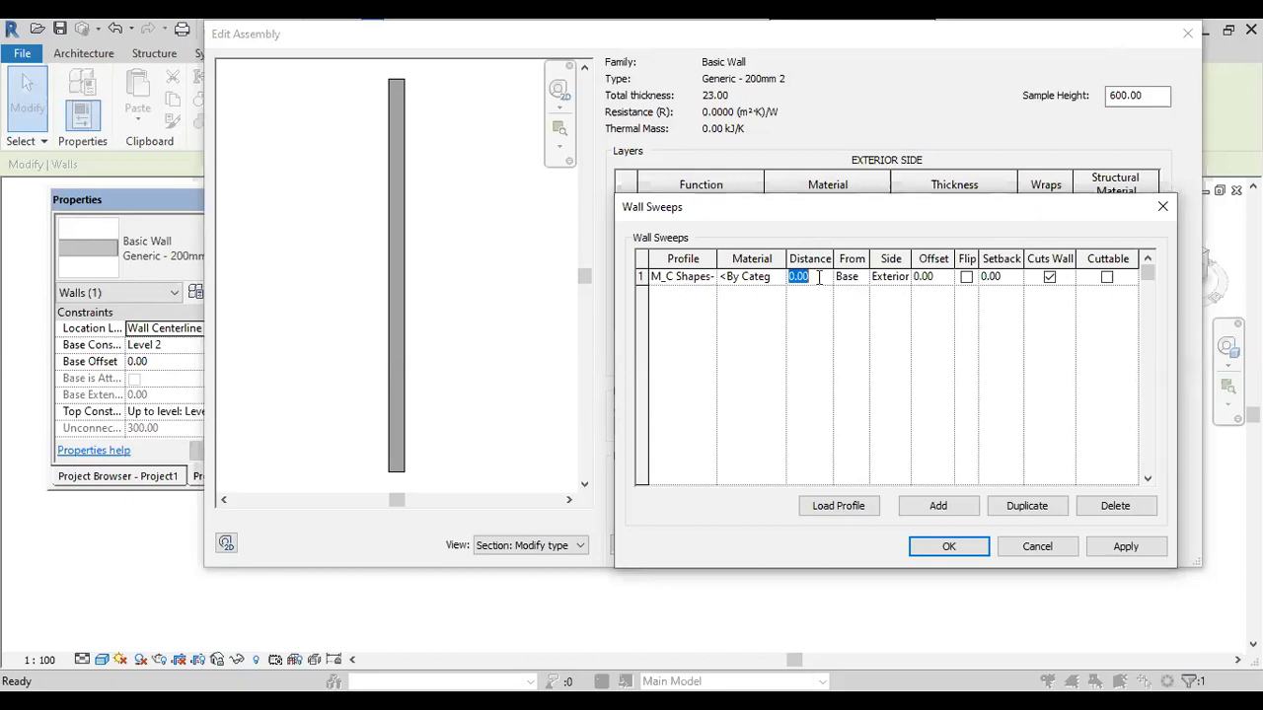
type("50")
left_click(952, 544)
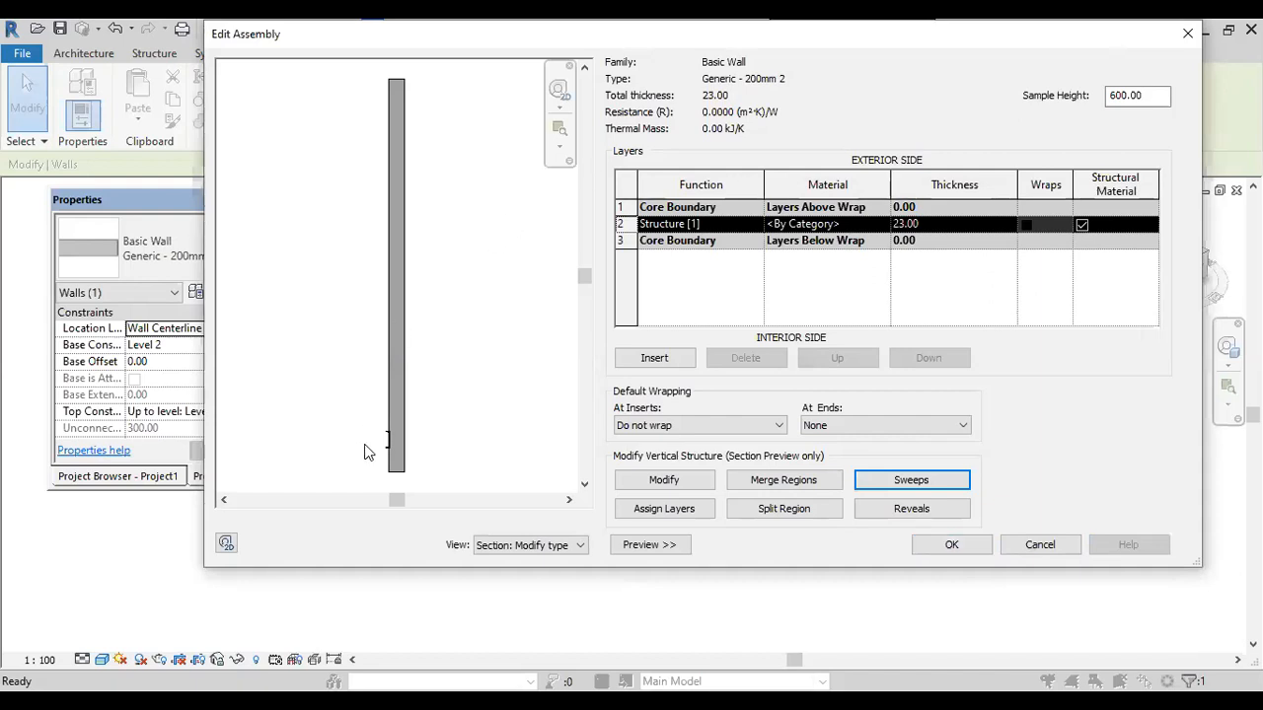
Add an exterior reveal to the wall type with the Default profile at a distance of 100 from the base.
scroll(367, 452, "up", 2)
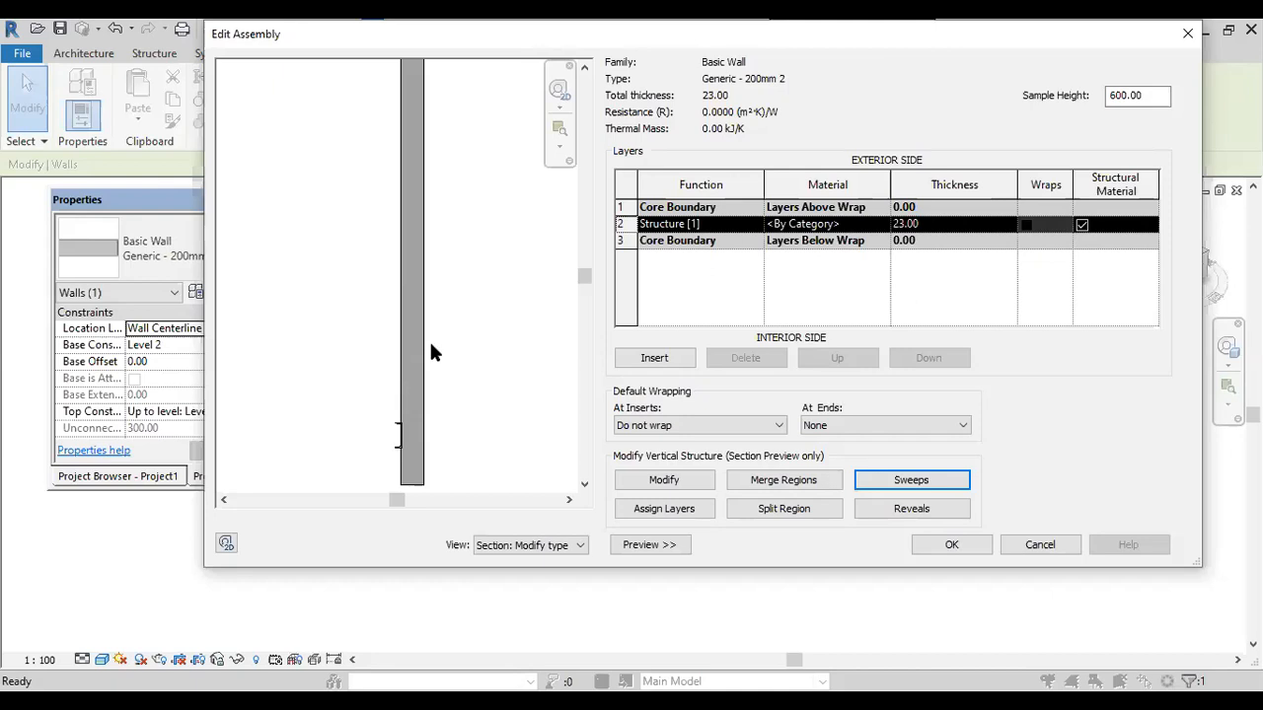
left_click(909, 515)
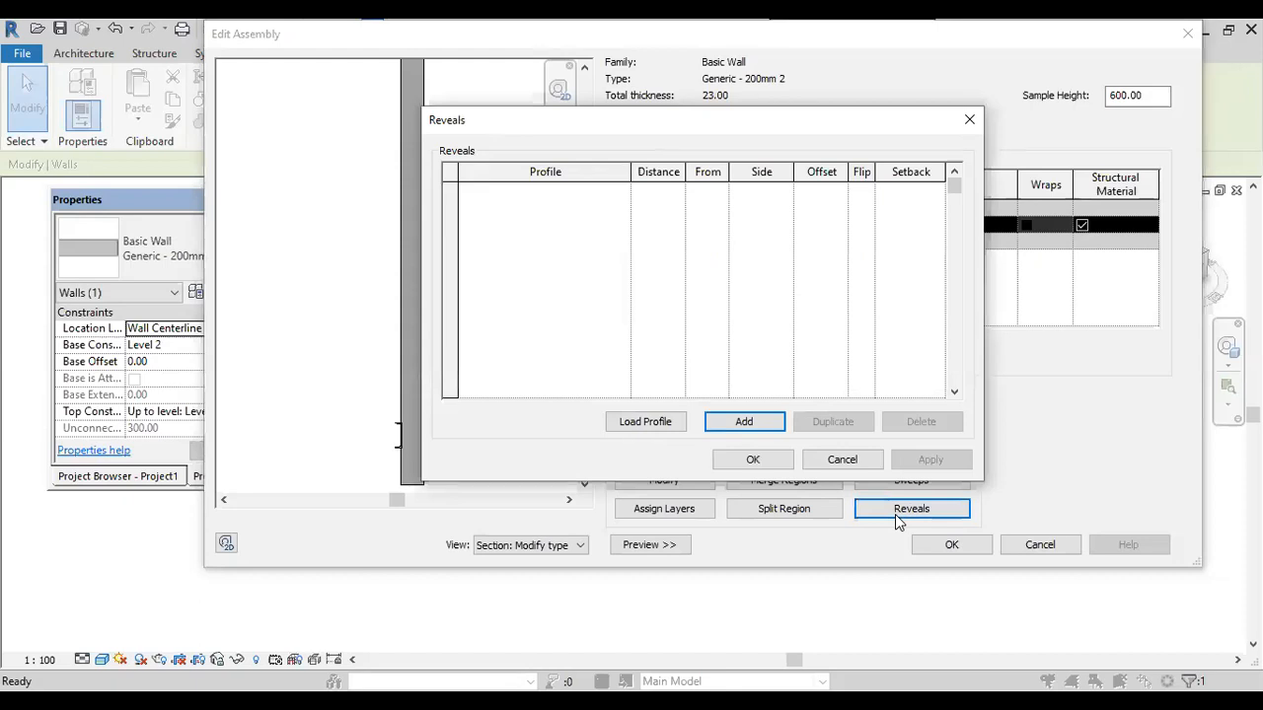
left_click(760, 424)
left_click(590, 193)
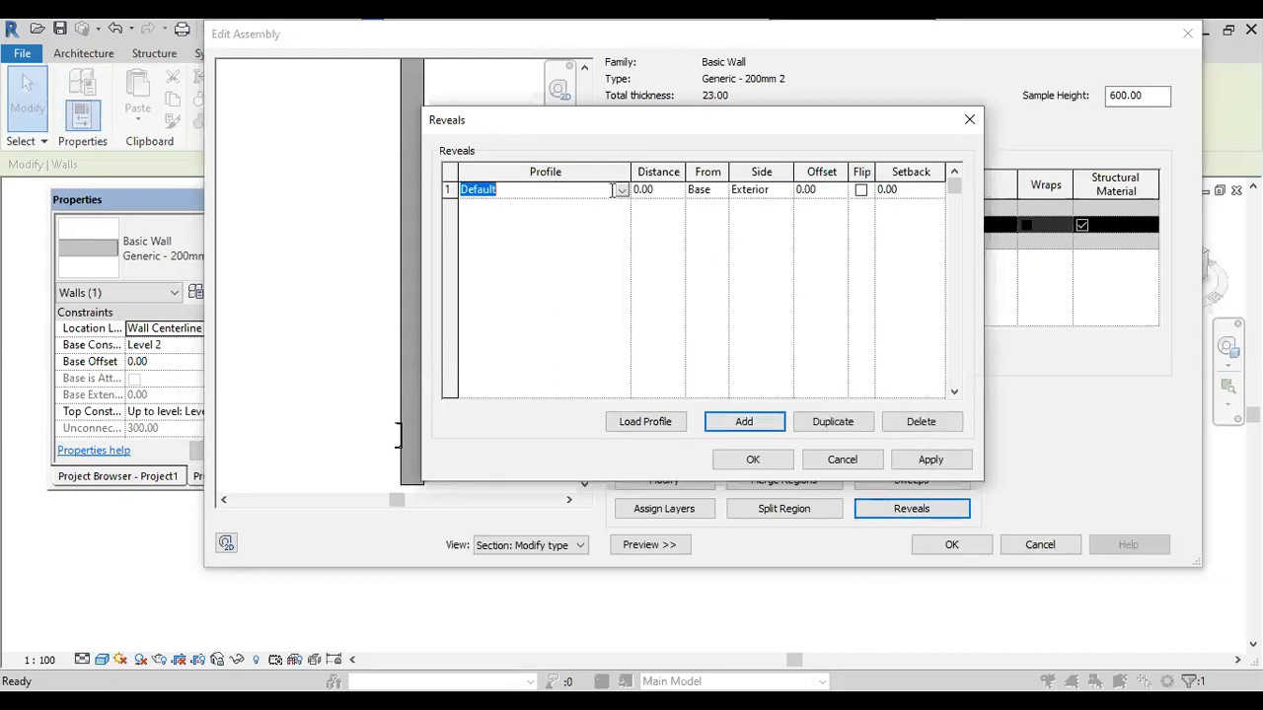
left_click(622, 190)
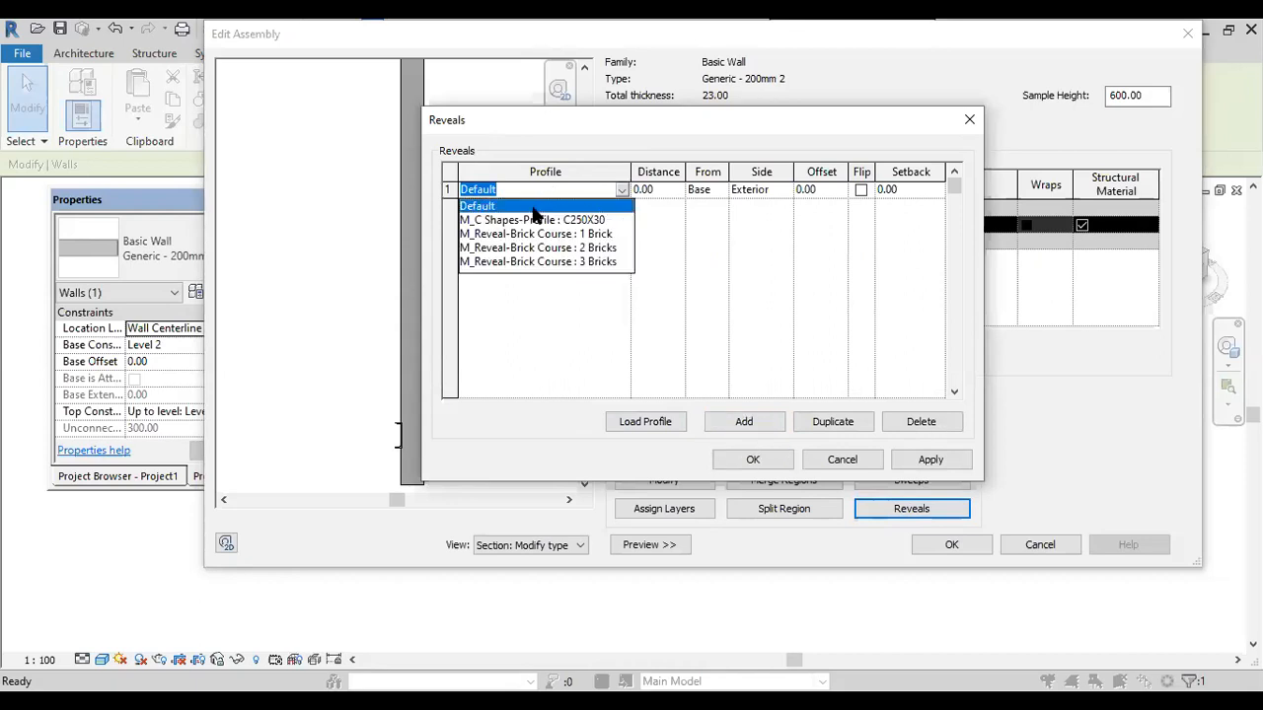
left_click(532, 207)
left_click(667, 189)
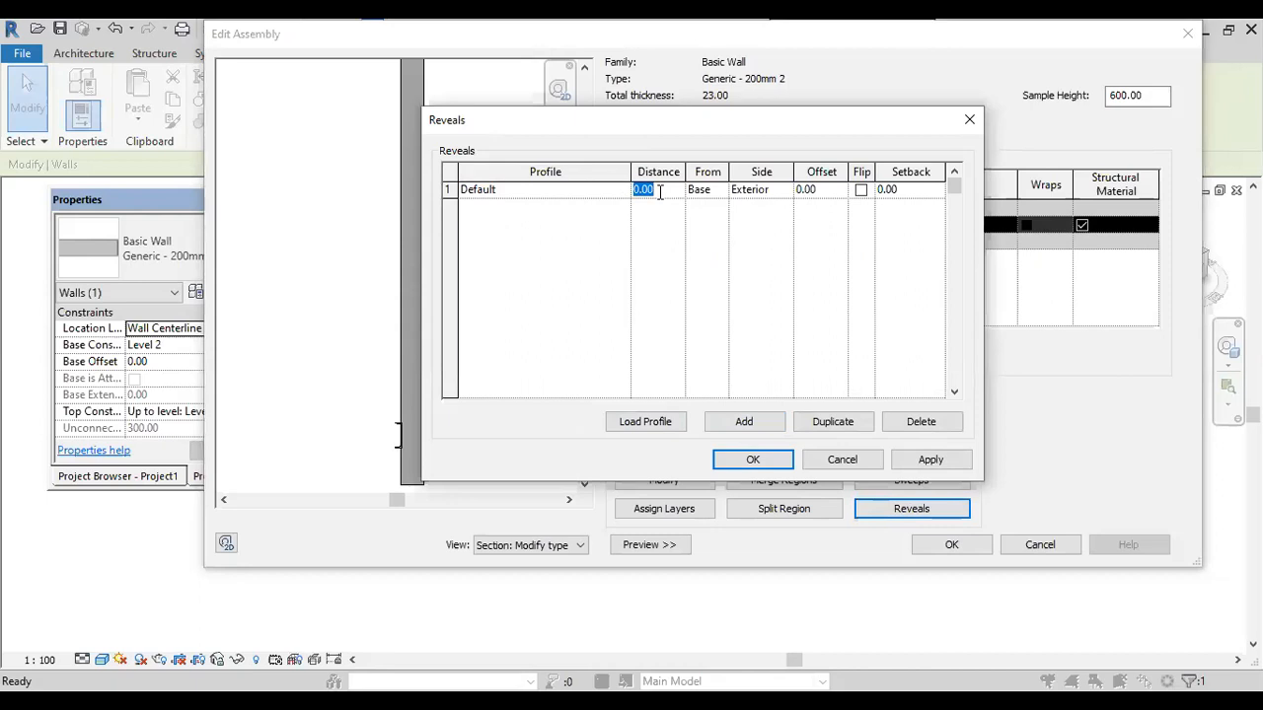
type("100")
left_click(929, 460)
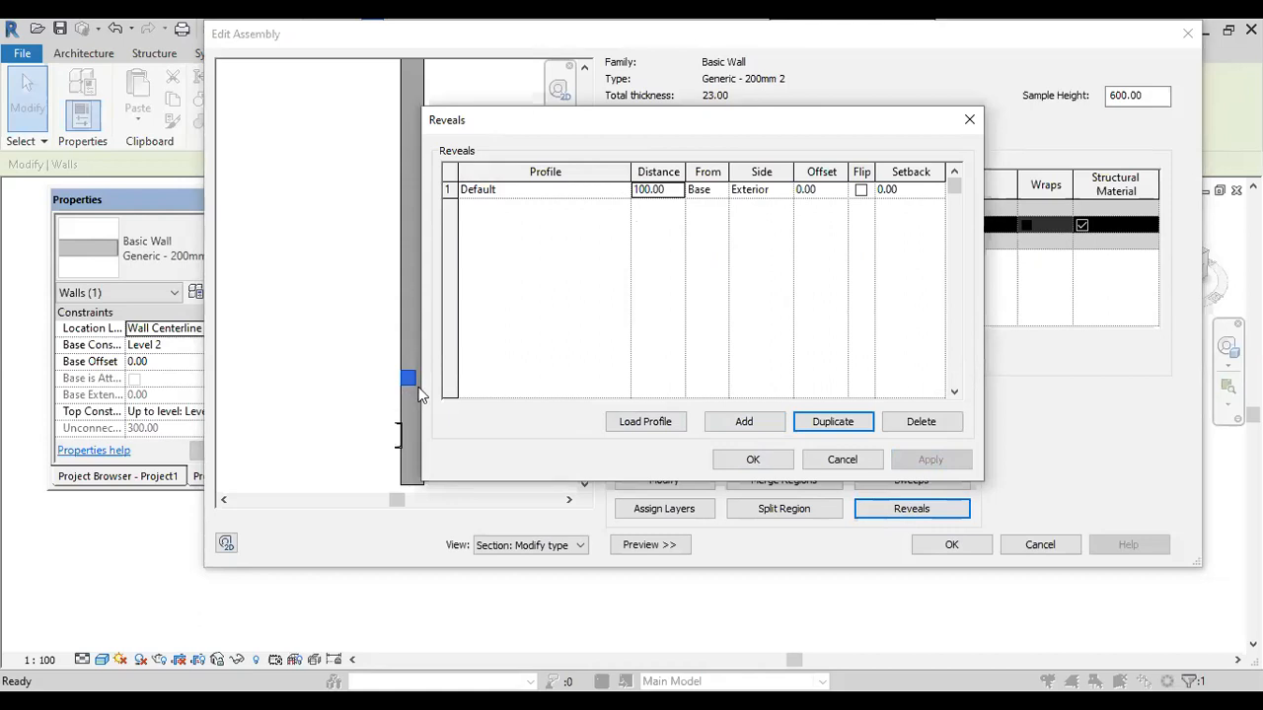
left_click(764, 460)
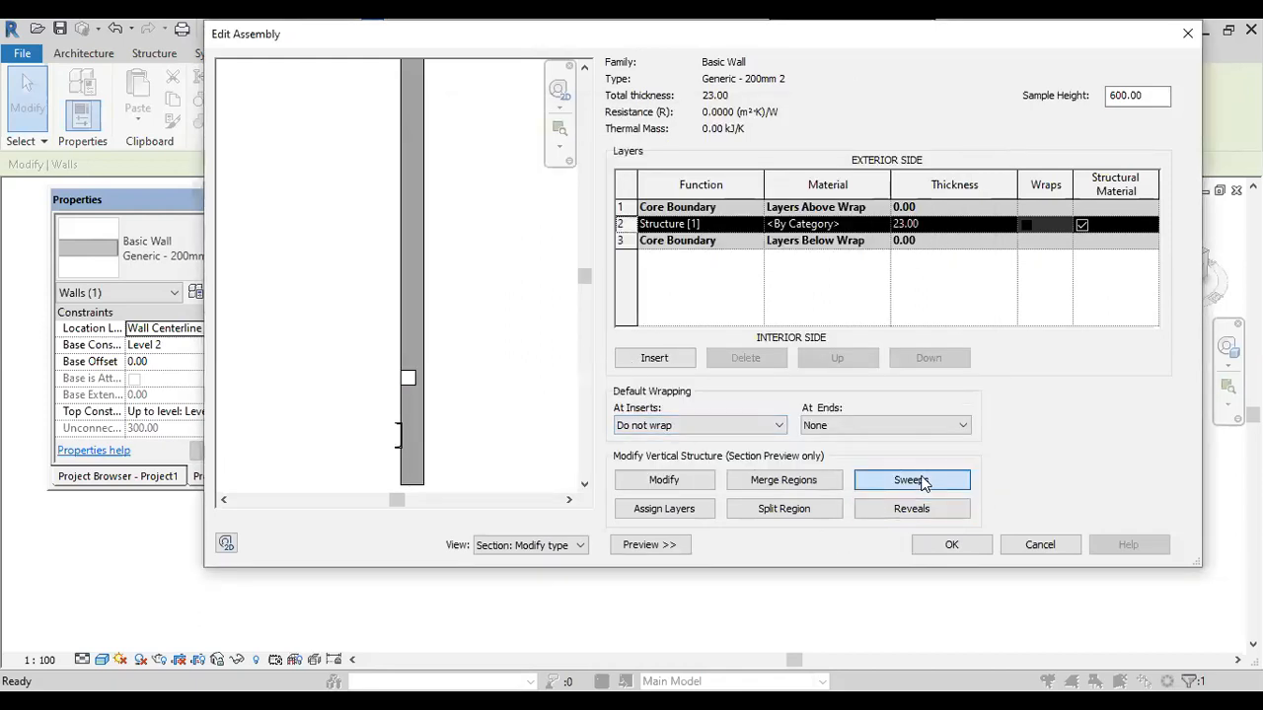
Add a second exterior sweep with profile M_Cornice-EIFS : Cornice-EIFS at a distance of 200 from the base and apply it.
left_click(912, 481)
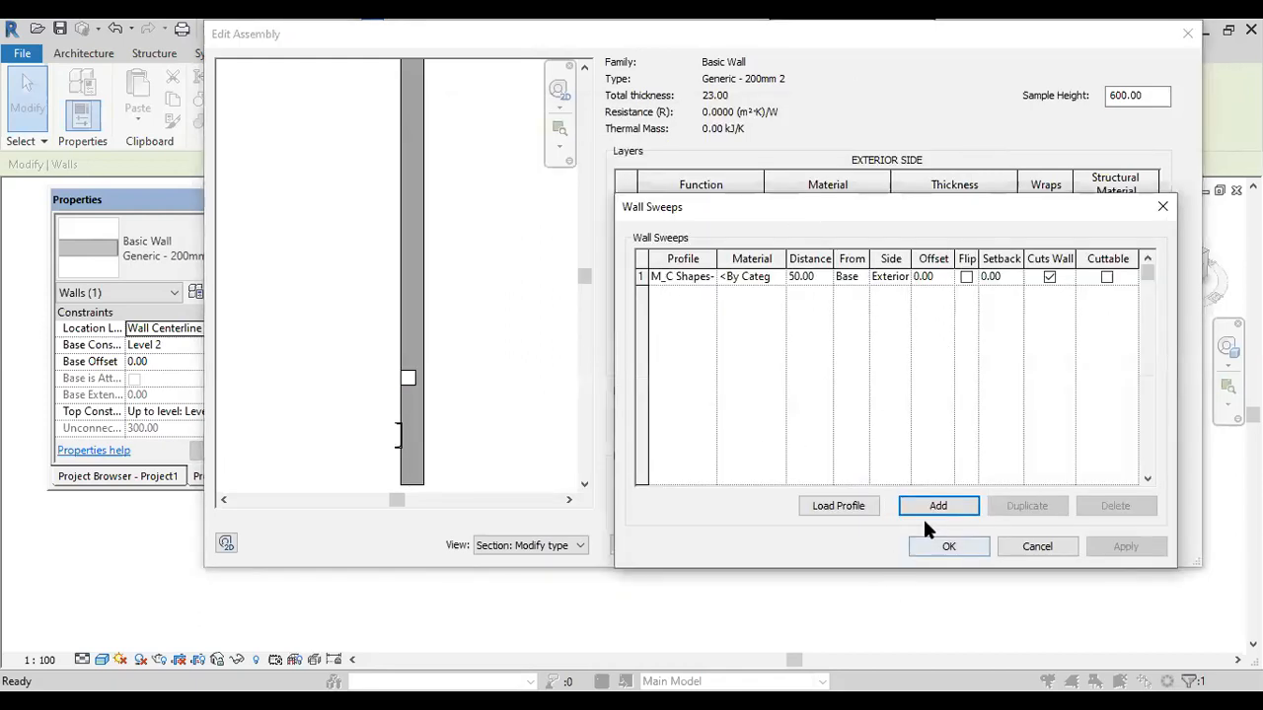
left_click(936, 508)
left_click(696, 293)
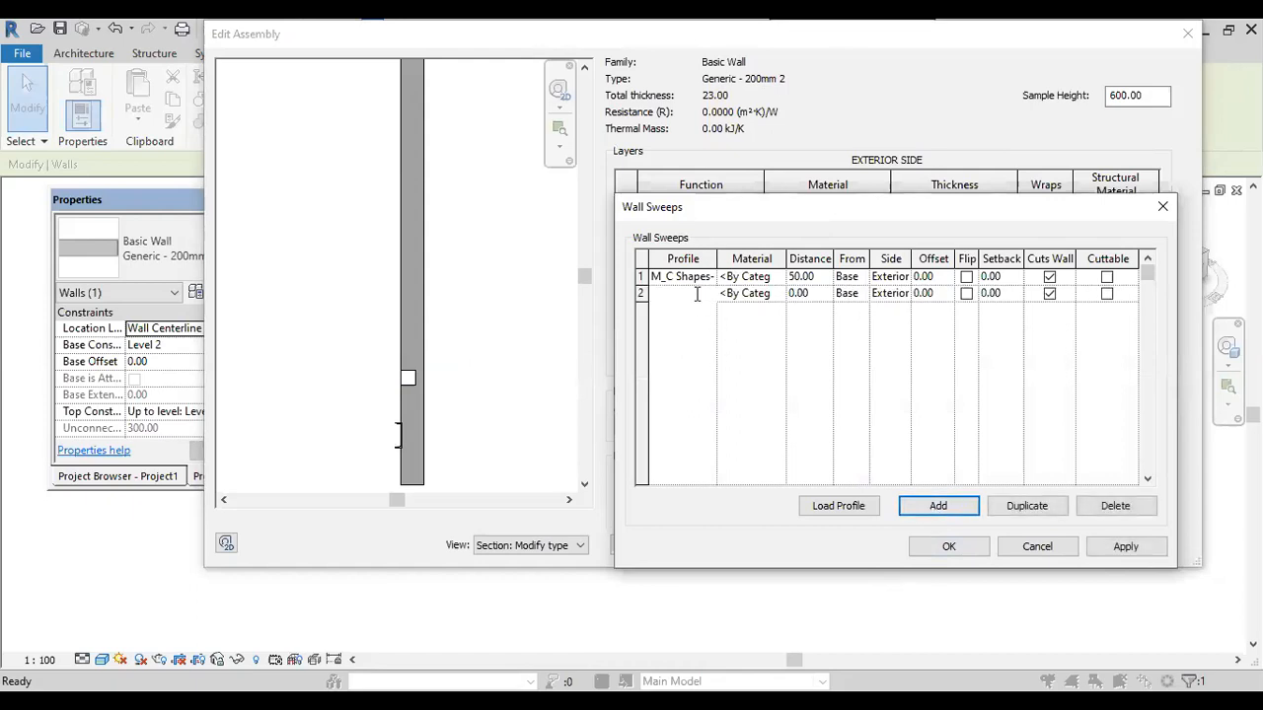
left_click(708, 292)
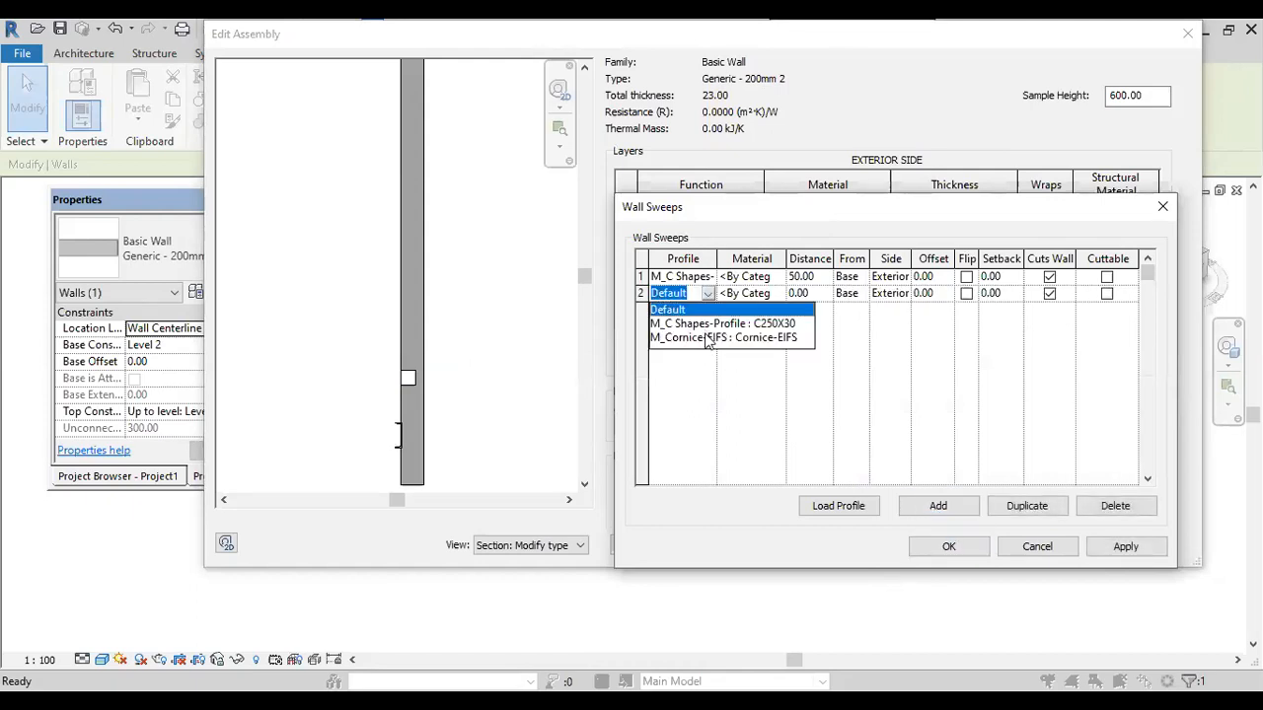
left_click(706, 337)
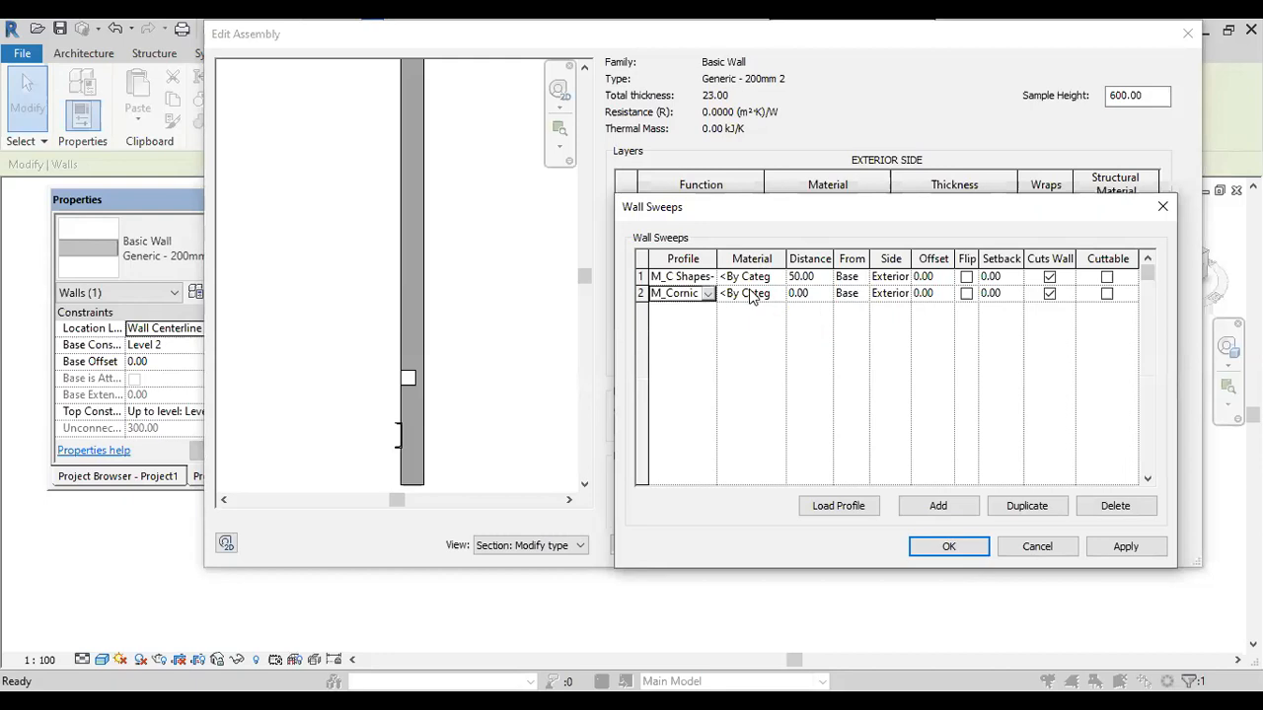
left_click(801, 295)
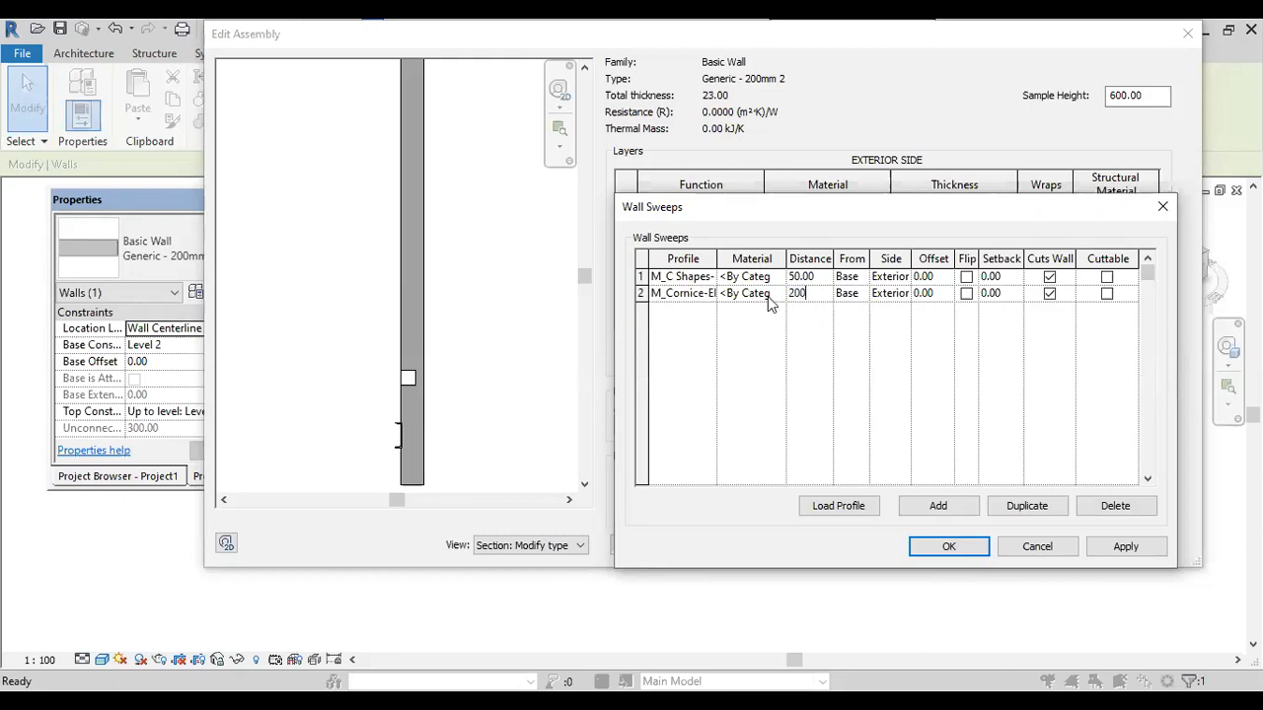
left_click(1125, 546)
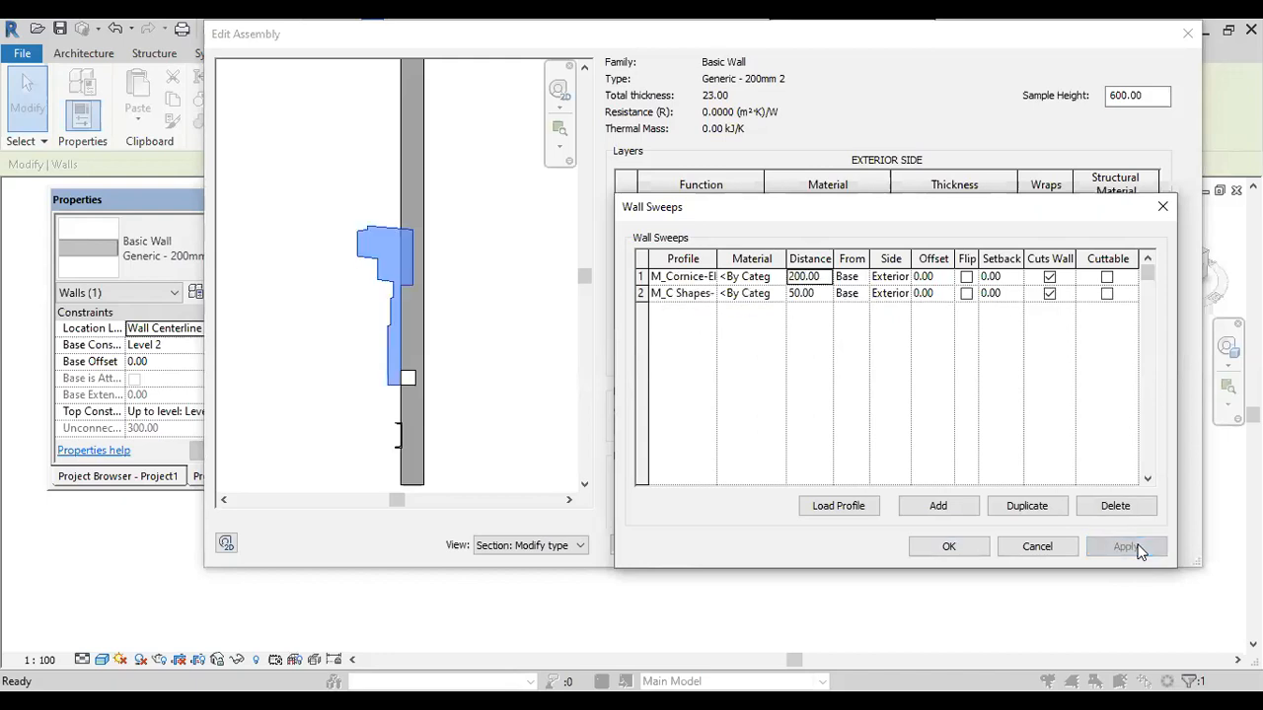
Change the profile of the exterior sweep at 50 from the base to Default and accept the wall sweeps.
left_click(694, 294)
left_click(707, 294)
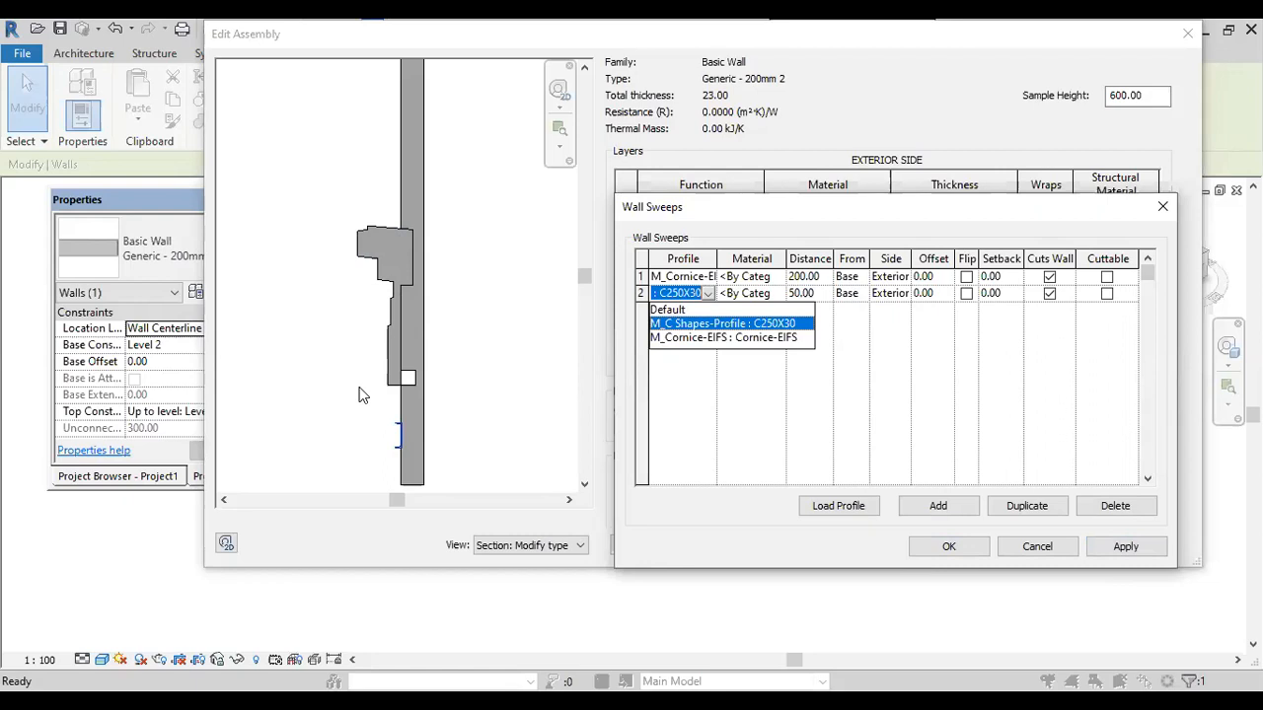
left_click(680, 310)
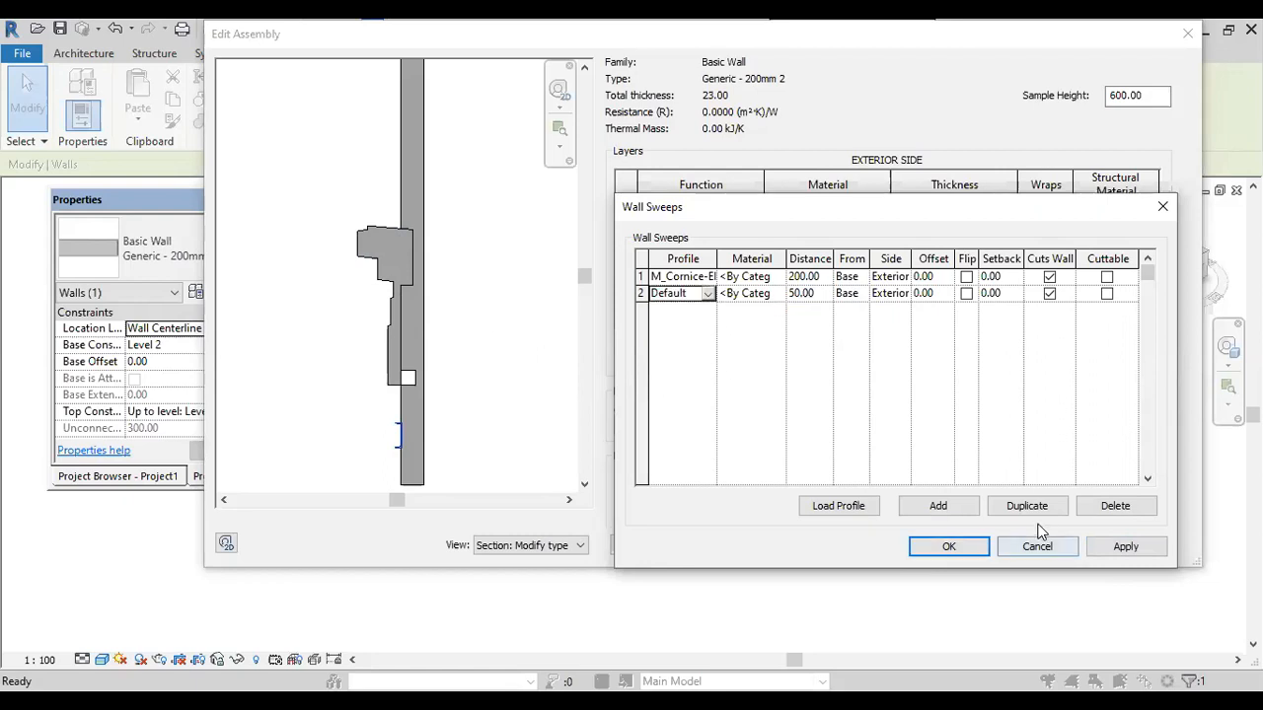
left_click(1125, 547)
left_click(947, 549)
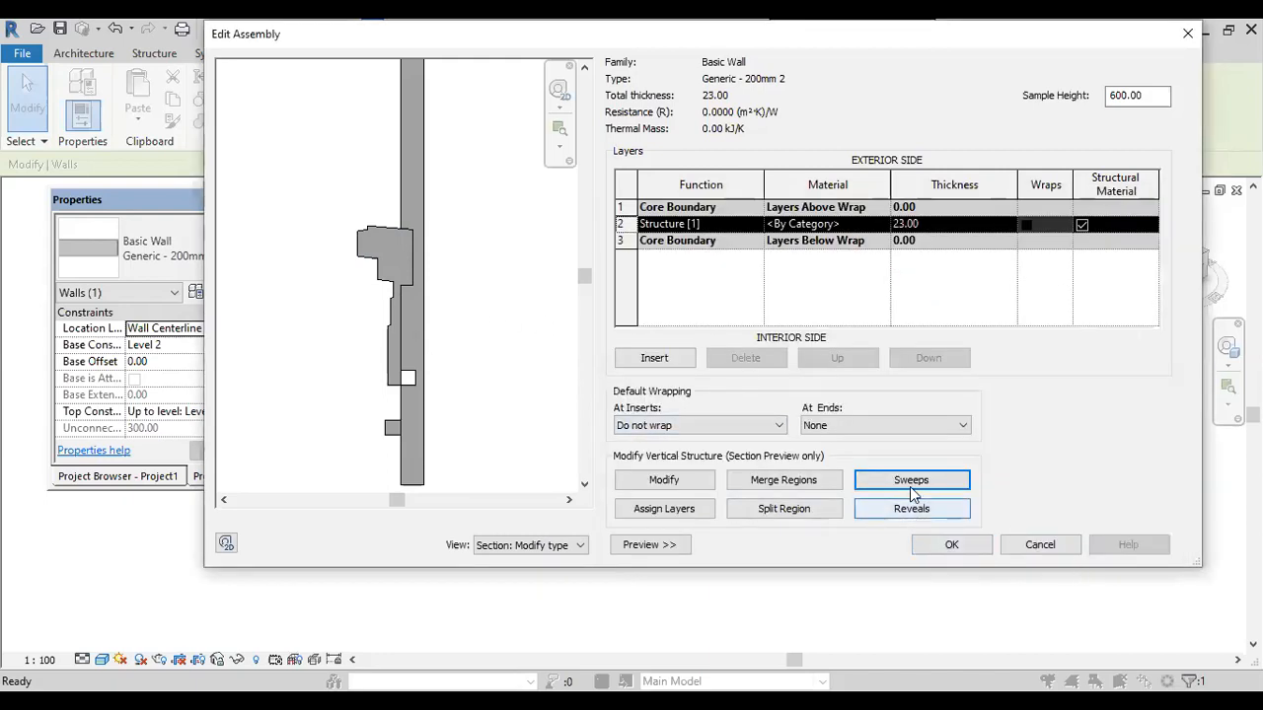
Change the cornice sweep's profile to Default and apply the edited structure to the Generic - 200mm 2 wall type.
left_click(909, 486)
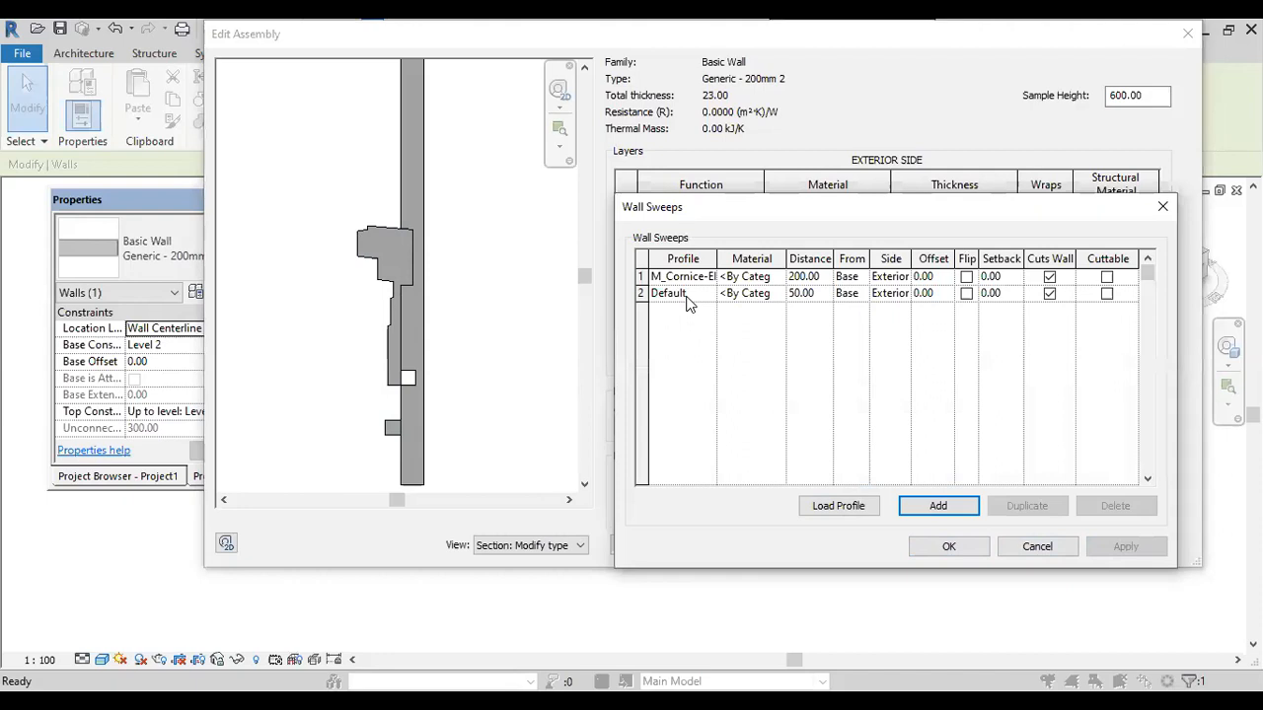
left_click(712, 281)
left_click(707, 280)
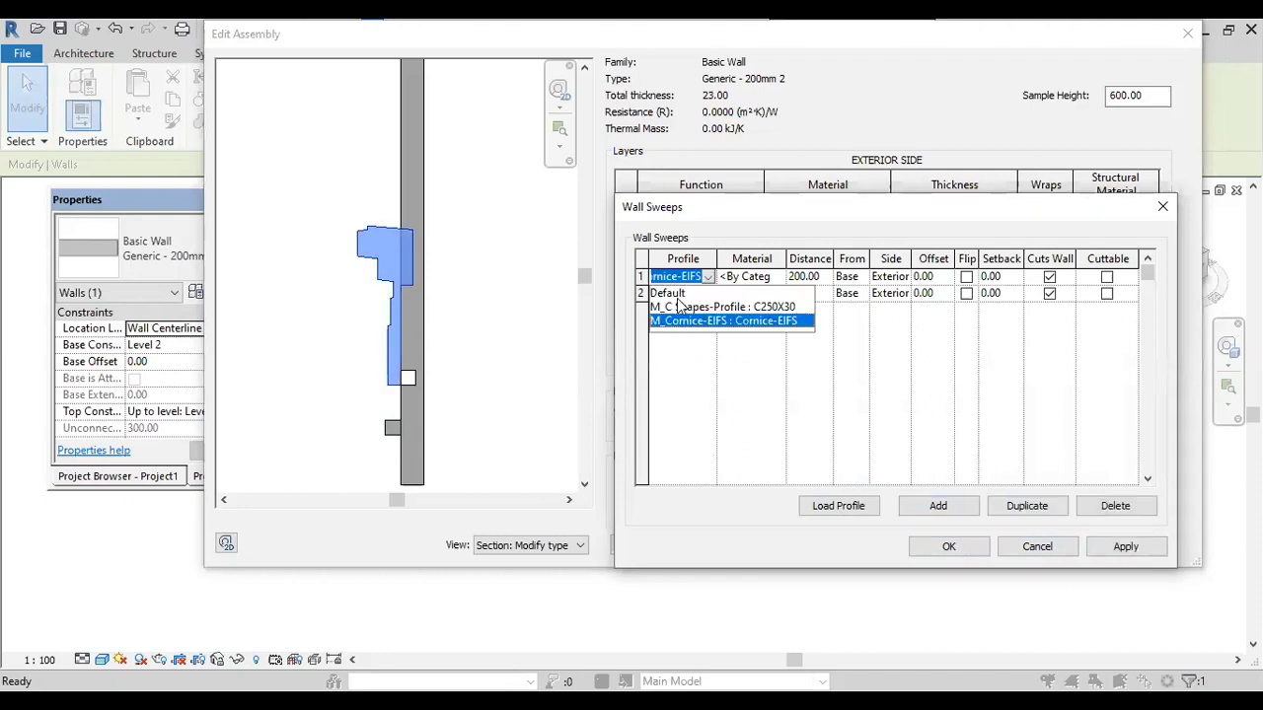
left_click(668, 293)
left_click(1123, 546)
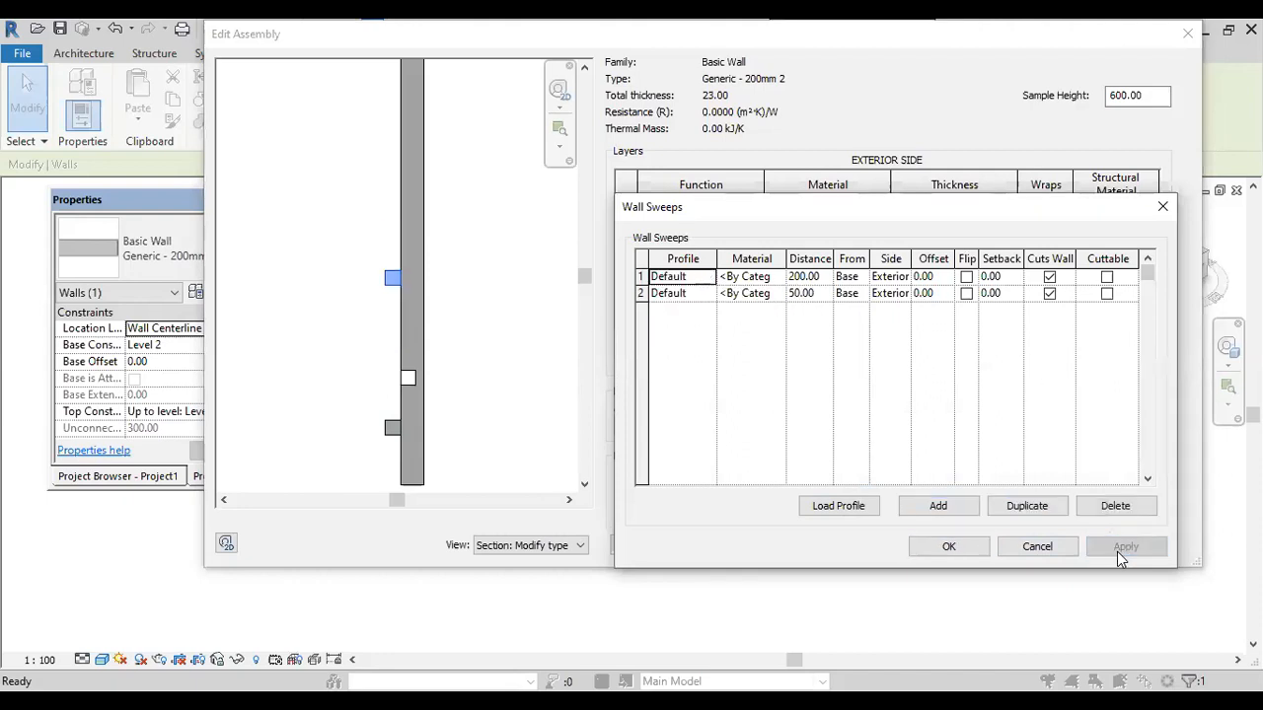
left_click(947, 549)
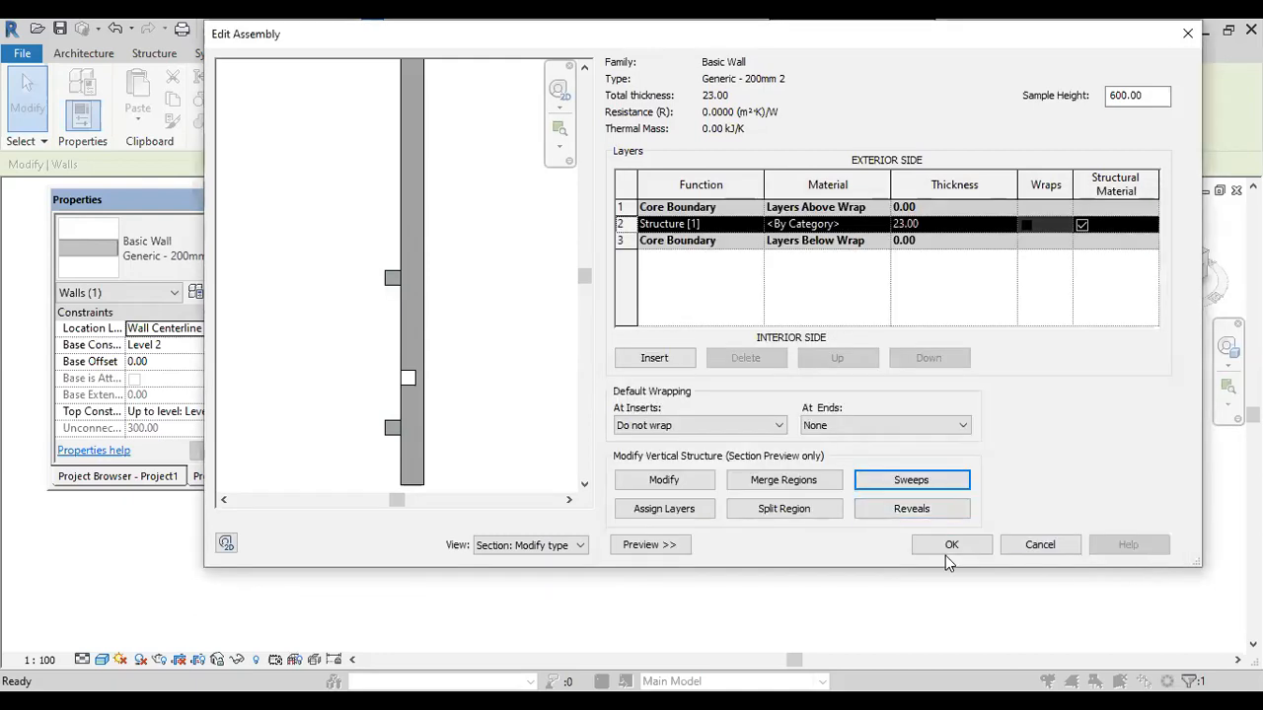
left_click(952, 546)
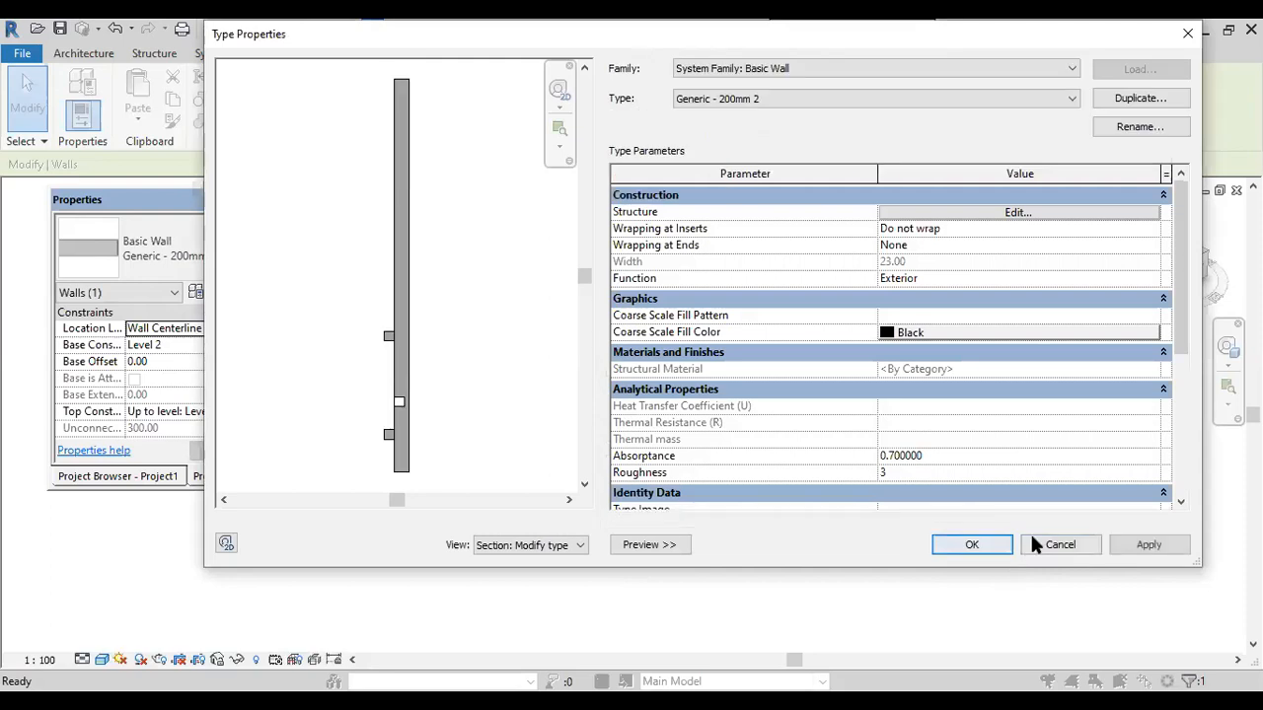
left_click(1149, 544)
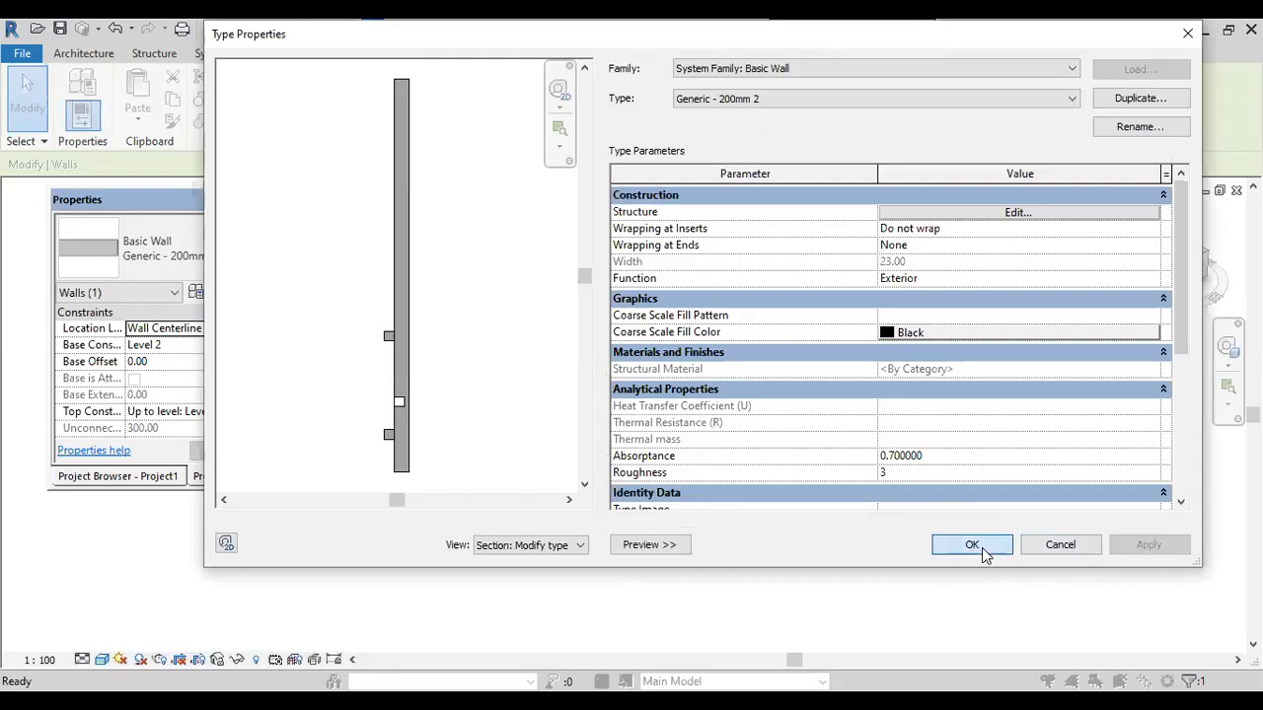
left_click(972, 546)
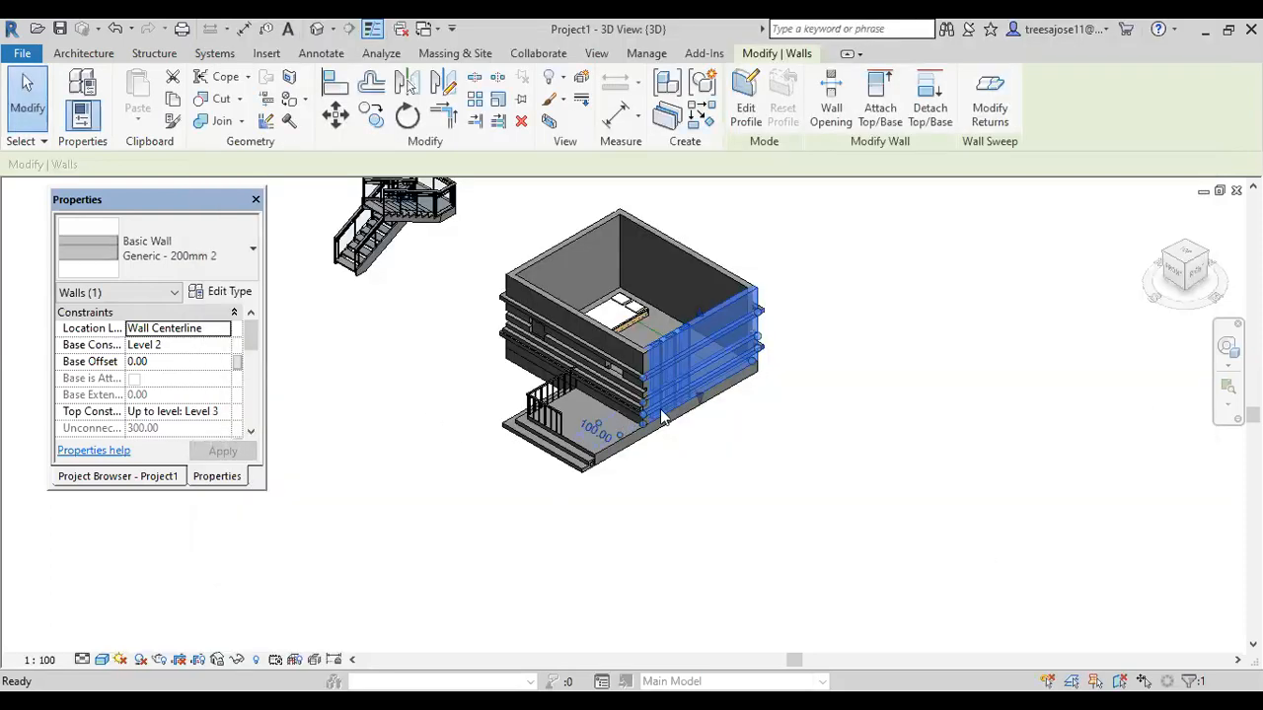
Examine how the wall type's sweeps and reveals run along the house's exterior walls and meet at the corners.
scroll(686, 436, "up", 3)
scroll(652, 392, "up", 3)
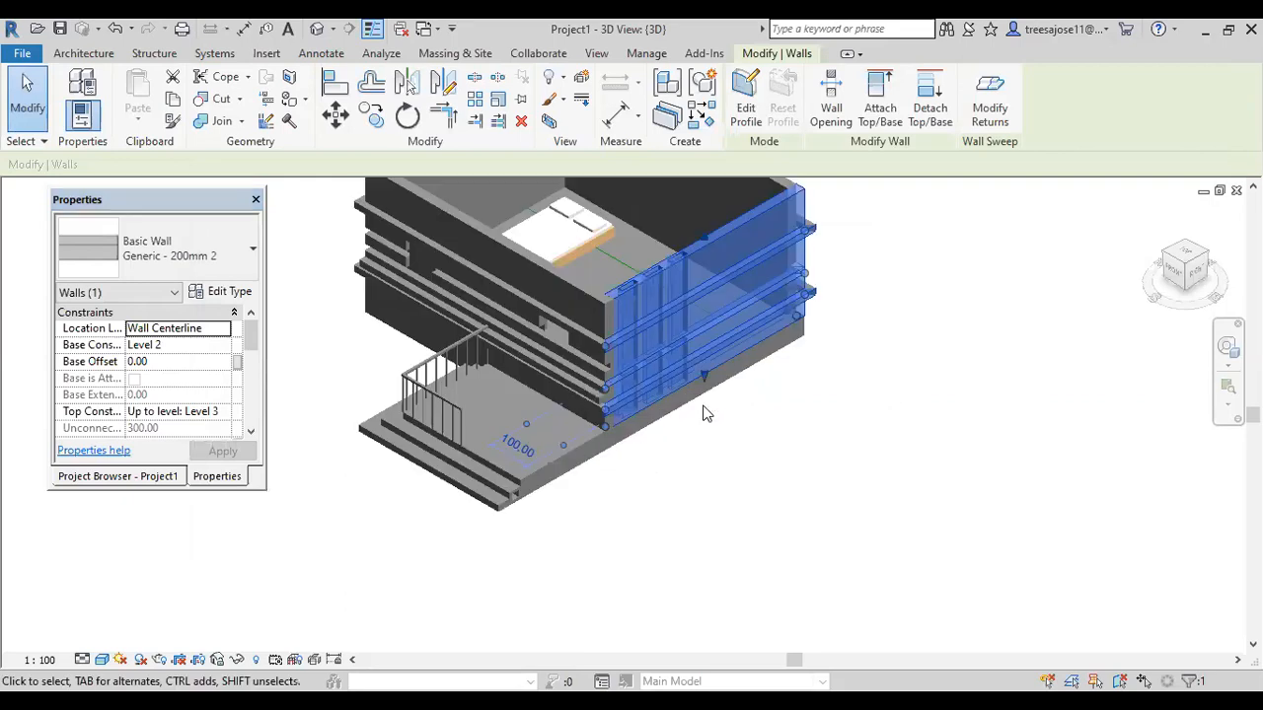
left_click(879, 478)
scroll(569, 307, "up", 2)
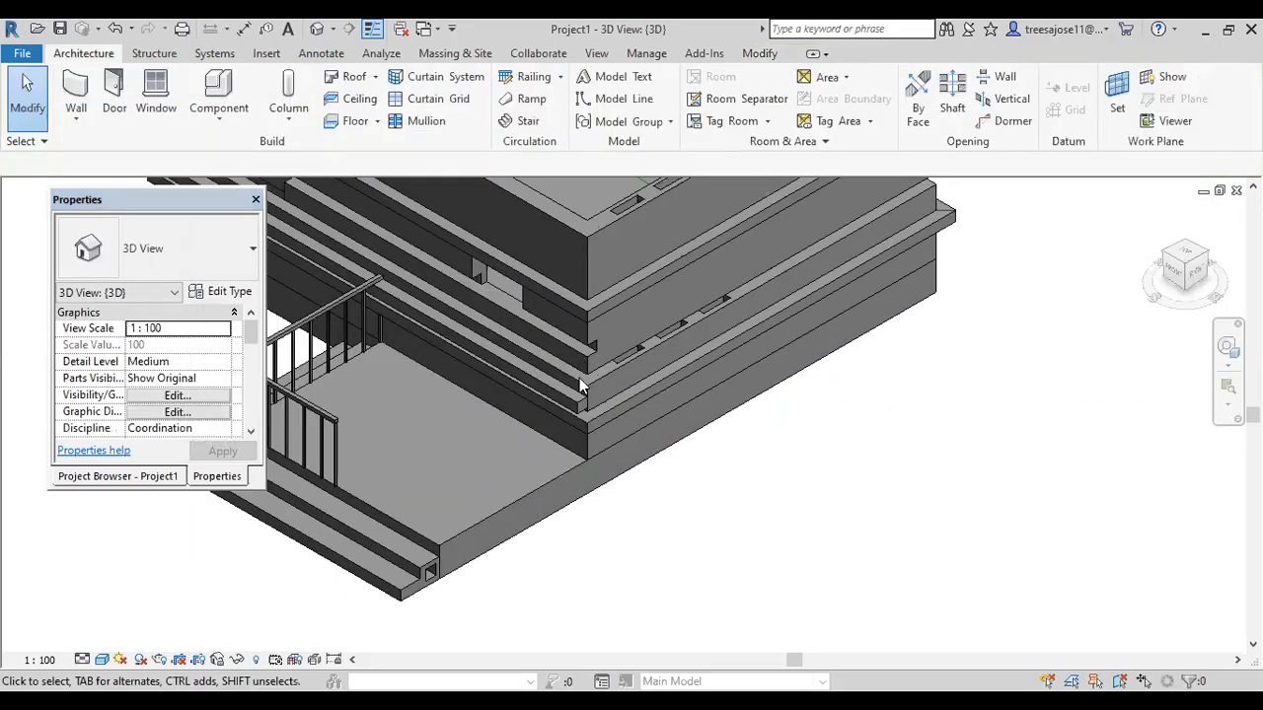
scroll(579, 377, "up", 2)
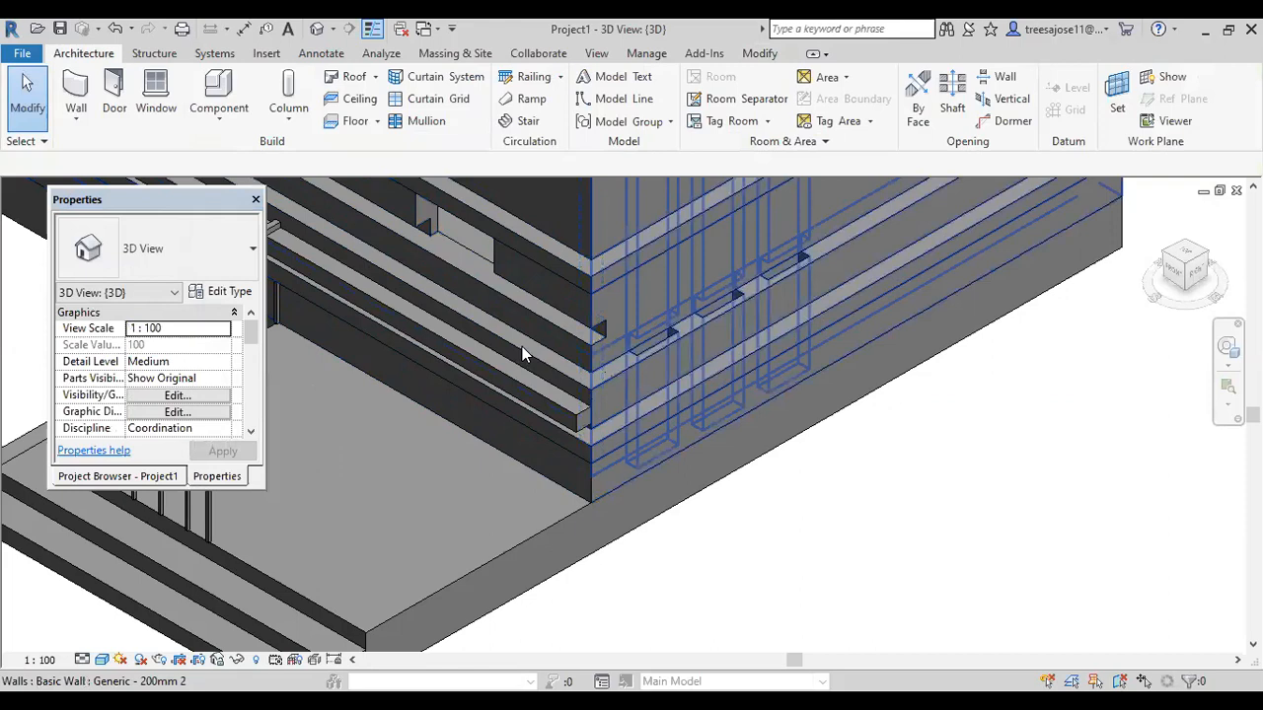
scroll(522, 347, "down", 4)
scroll(497, 370, "up", 5)
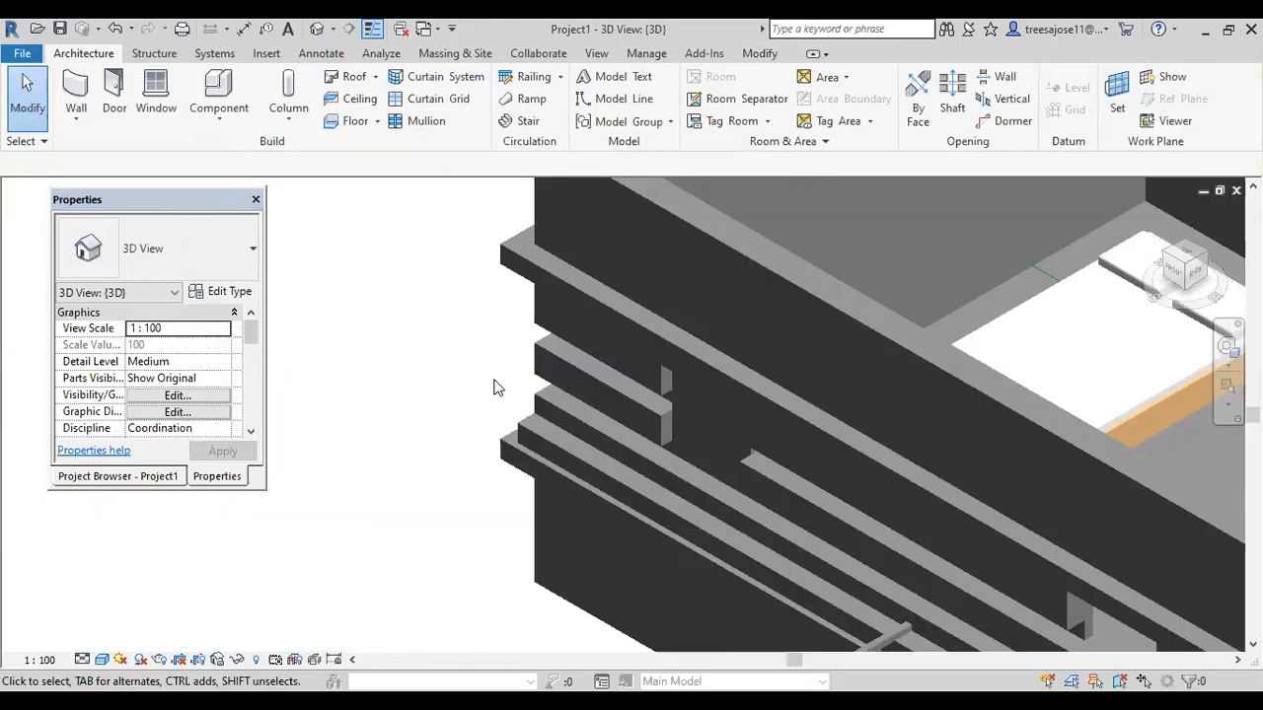
scroll(510, 292, "down", 5)
scroll(518, 302, "up", 2)
scroll(517, 304, "down", 5)
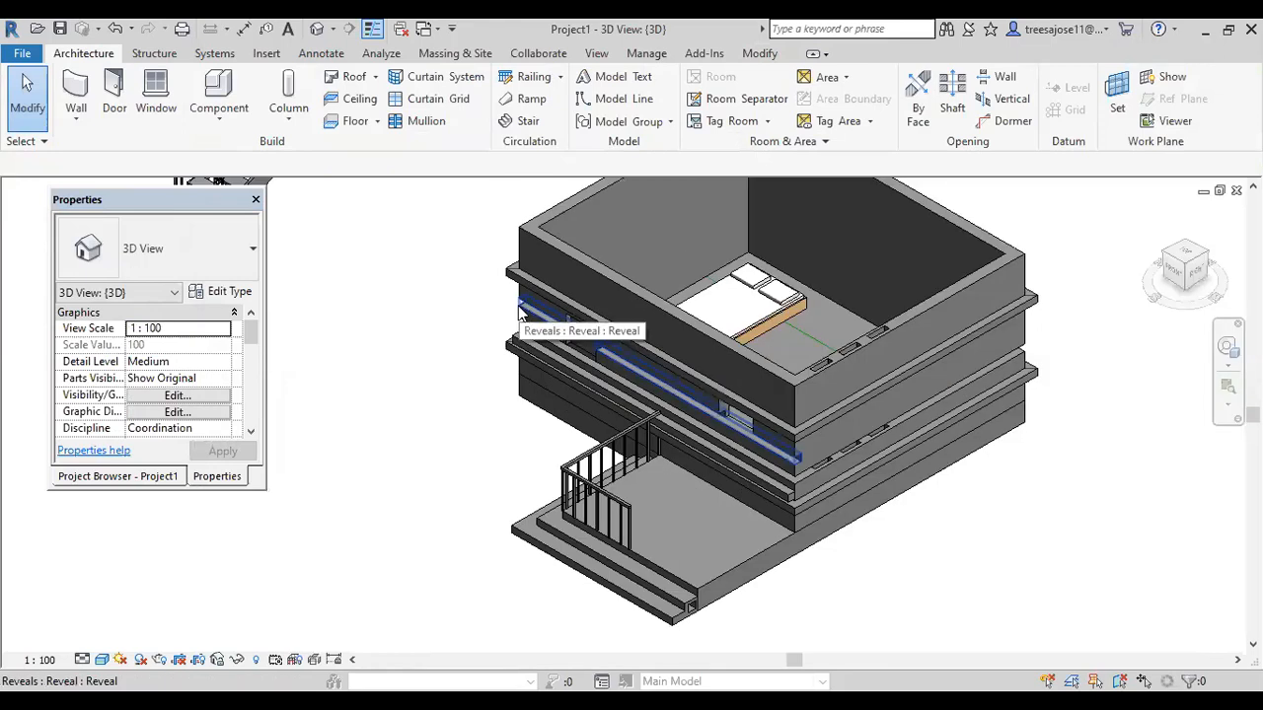
scroll(690, 365, "up", 2)
scroll(694, 367, "down", 2)
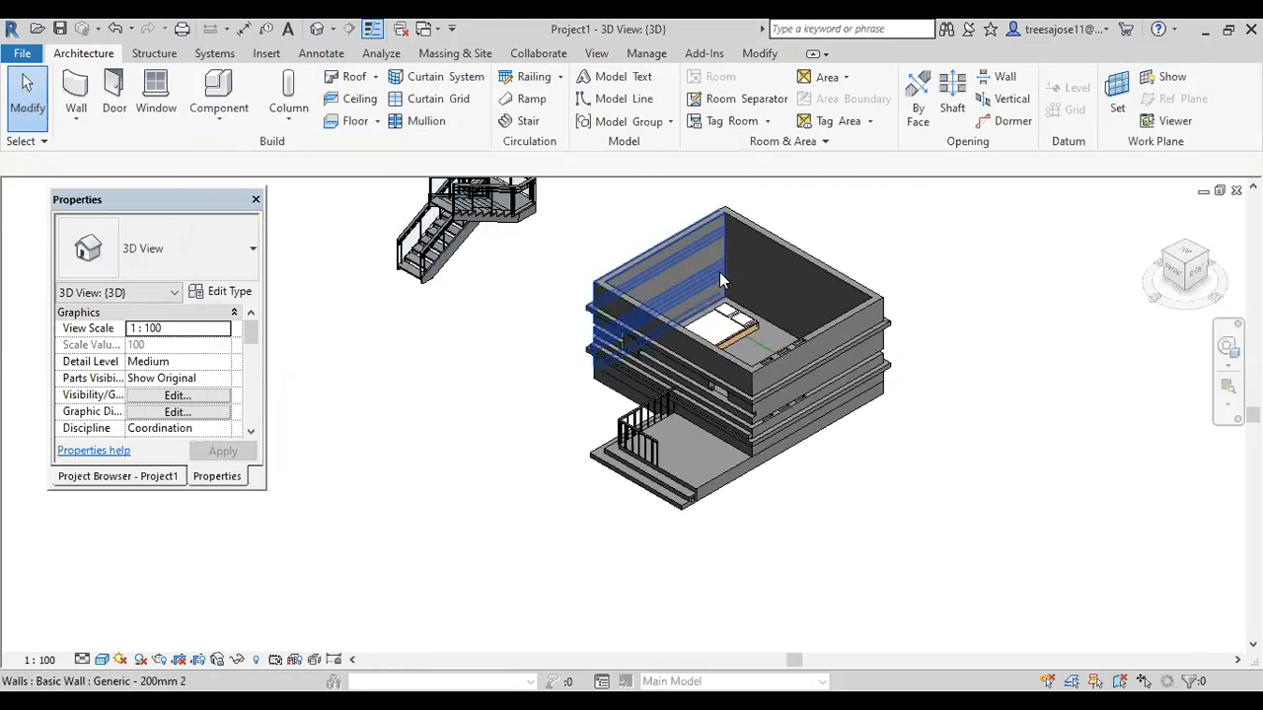
middle_click_drag(628, 363, 751, 349)
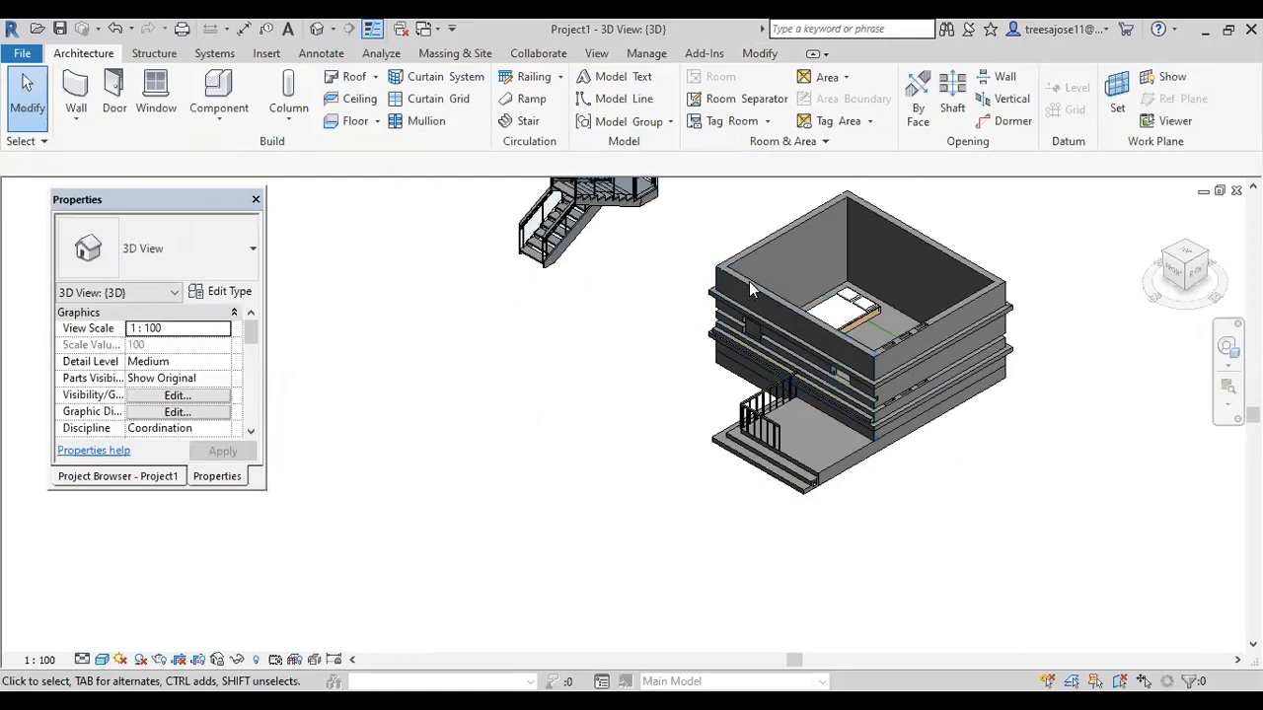
scroll(749, 286, "up", 3)
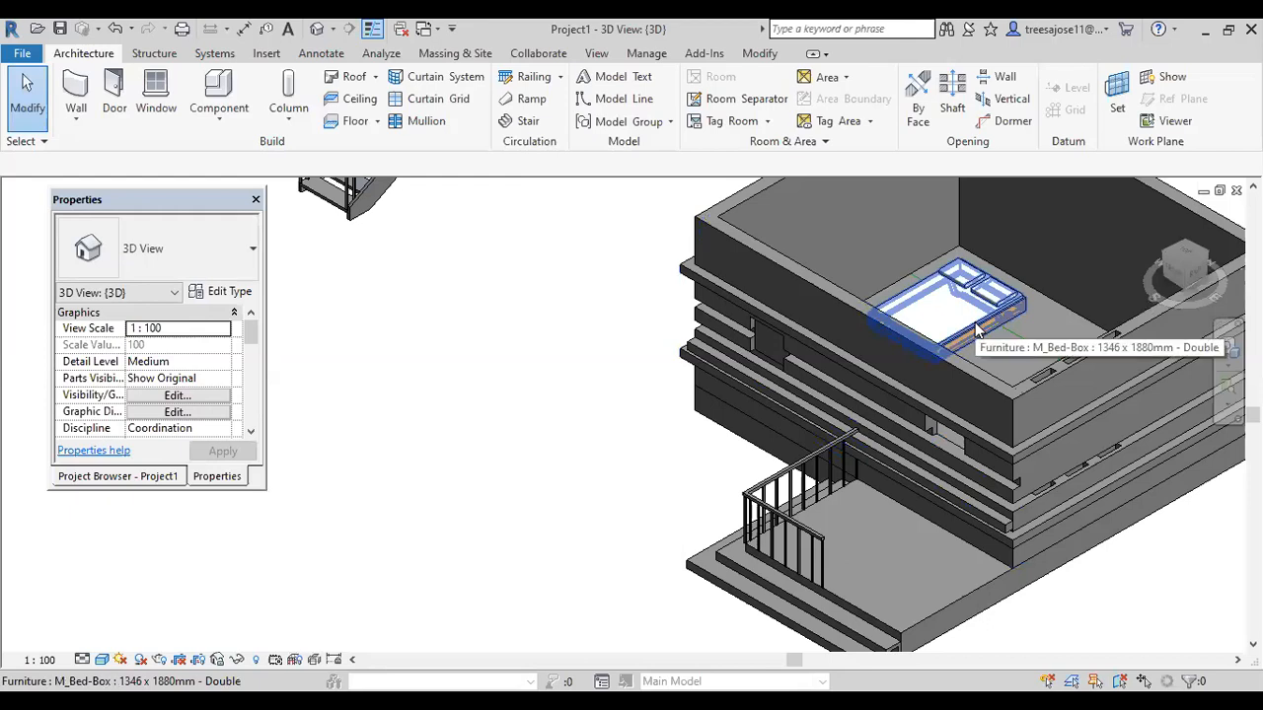
left_click(773, 259)
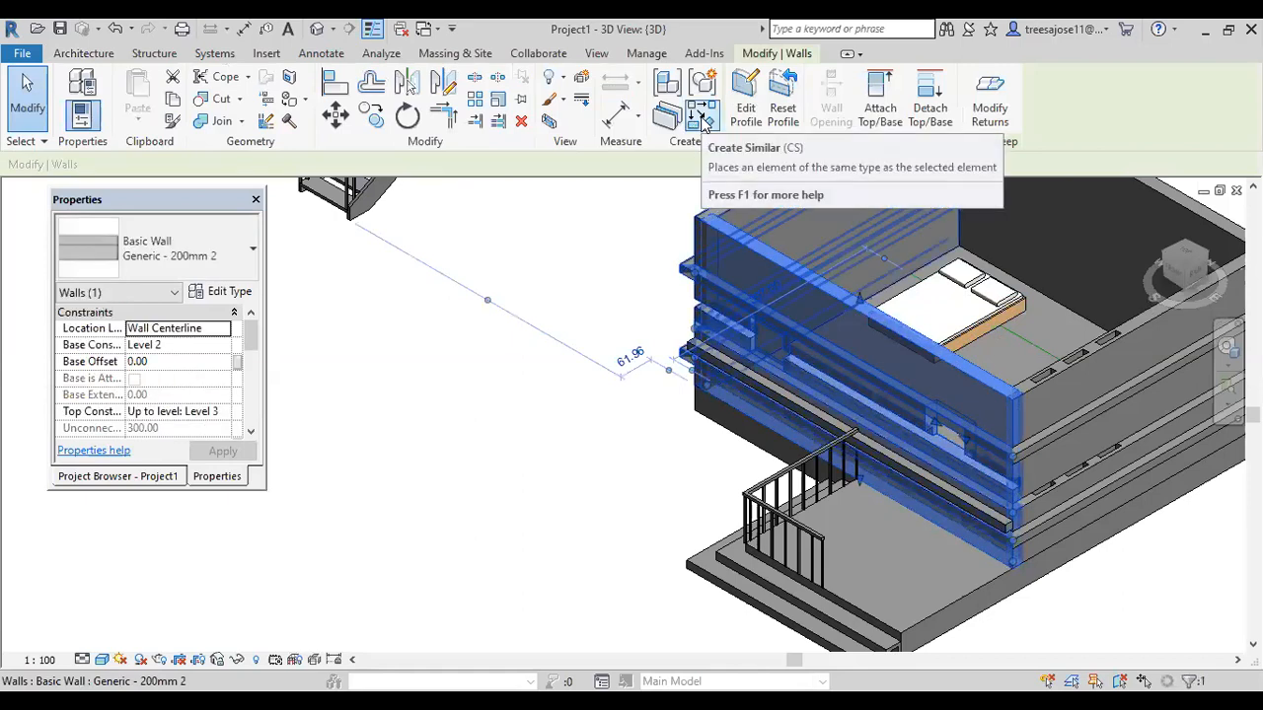
left_click(702, 119)
scroll(751, 328, "down", 2)
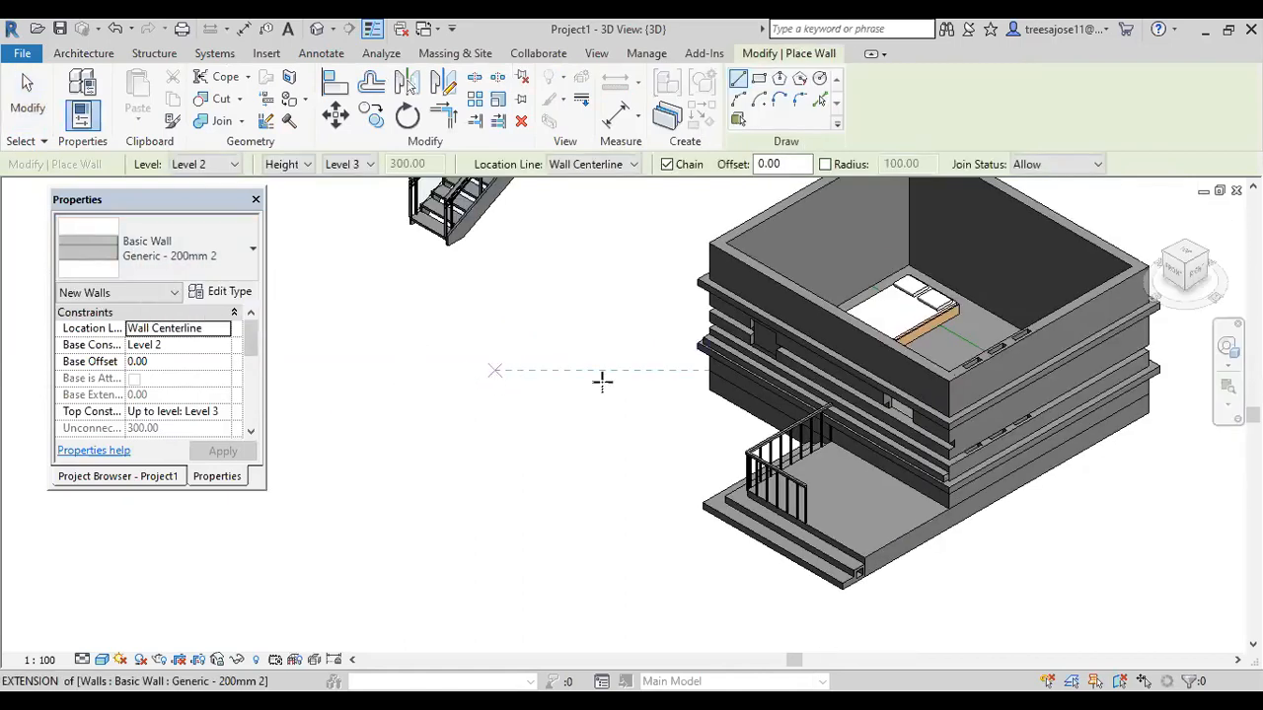
scroll(601, 378, "down", 1)
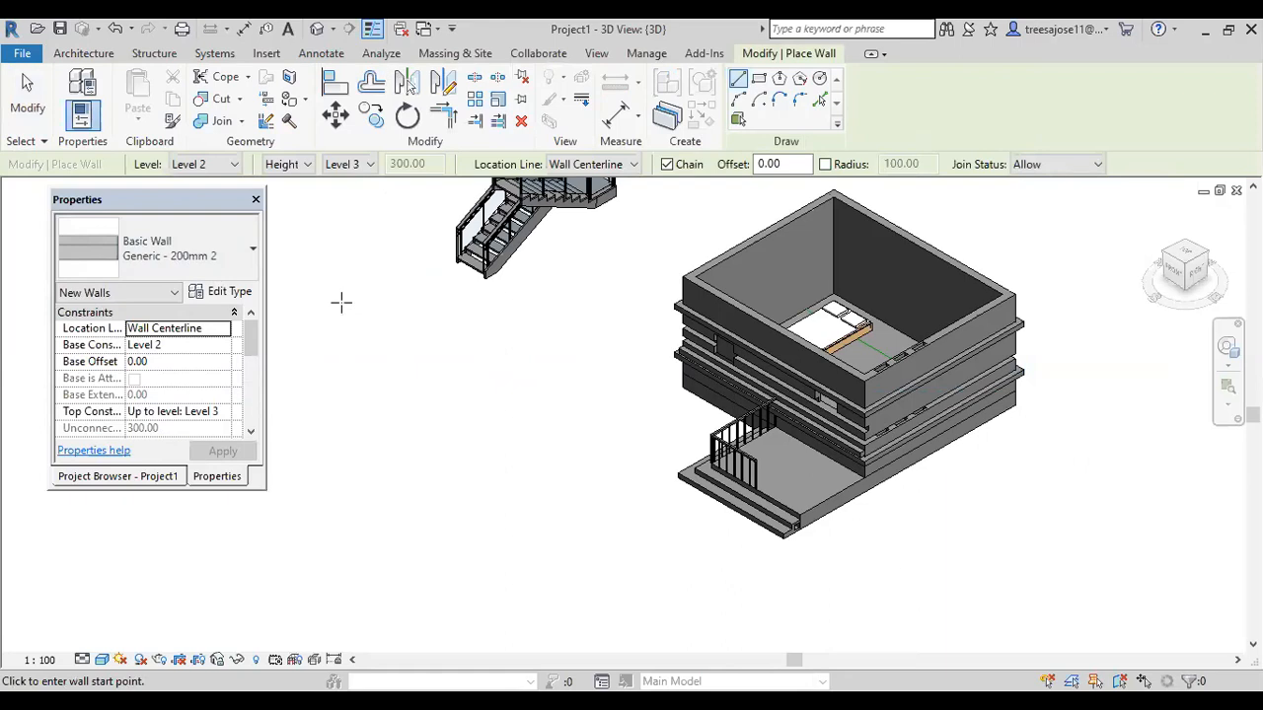
In the Level 2 floor plan, draw a freestanding vertical wall about 610 long beyond the stair, matching the house wall's type.
left_click(129, 475)
double_click(134, 289)
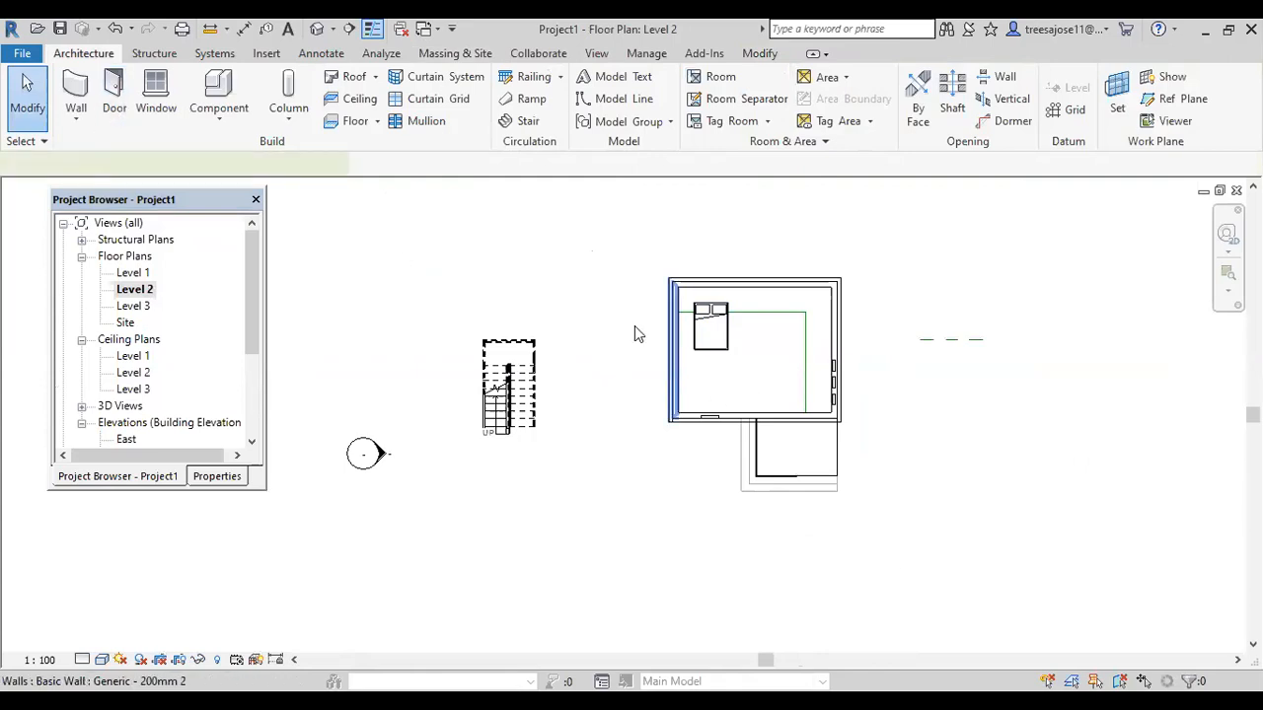
left_click(637, 334)
left_click(703, 116)
scroll(707, 445, "down", 2)
middle_click_drag(424, 332, 528, 327)
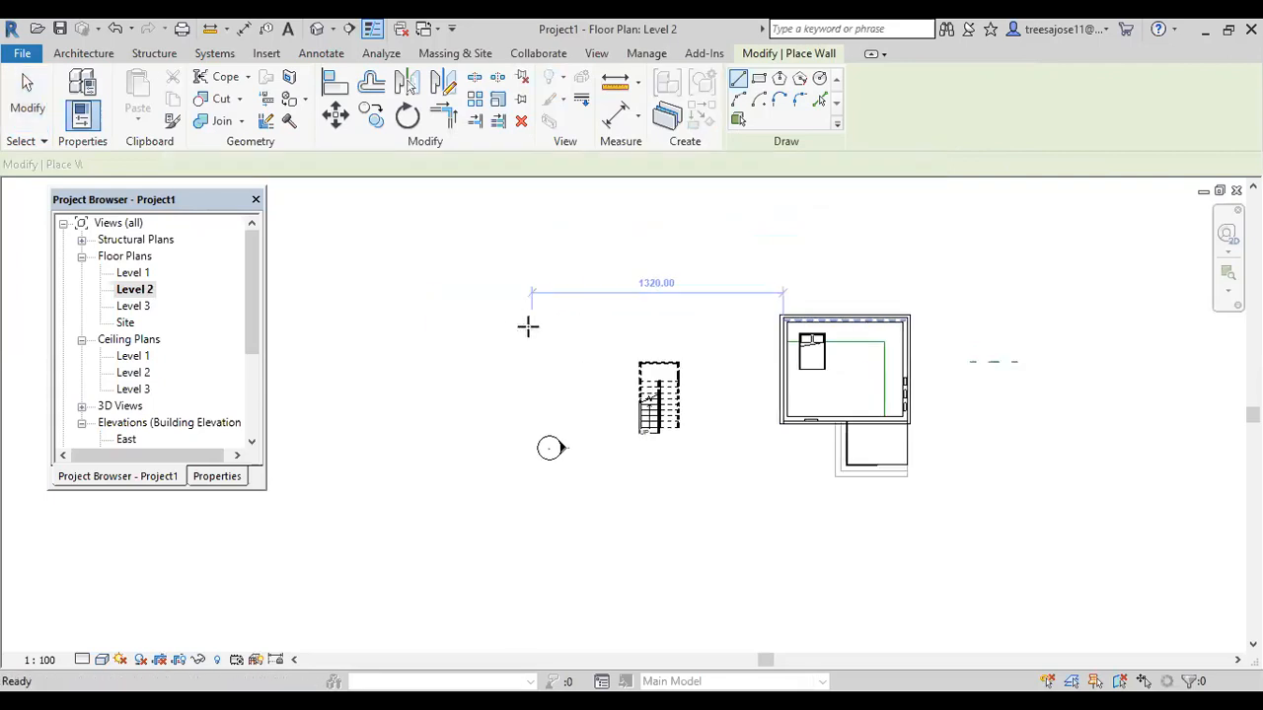
left_click(513, 293)
scroll(514, 424, "up", 2)
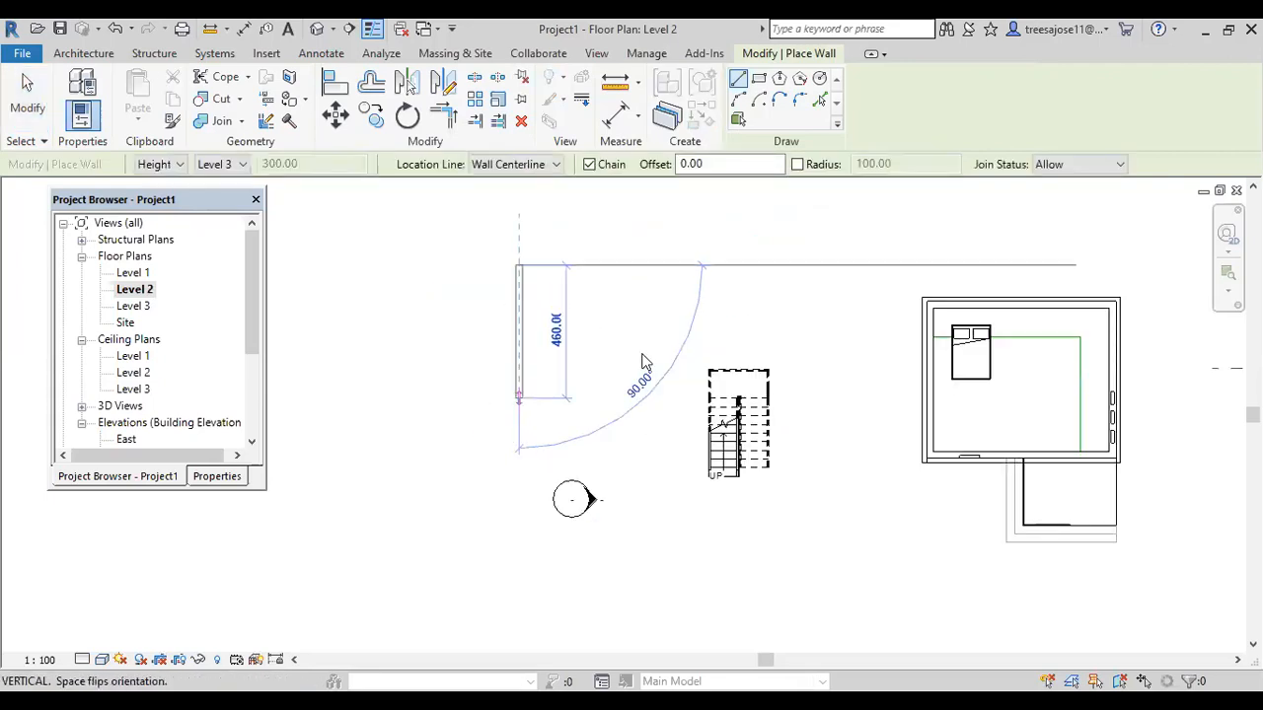
key("Escape")
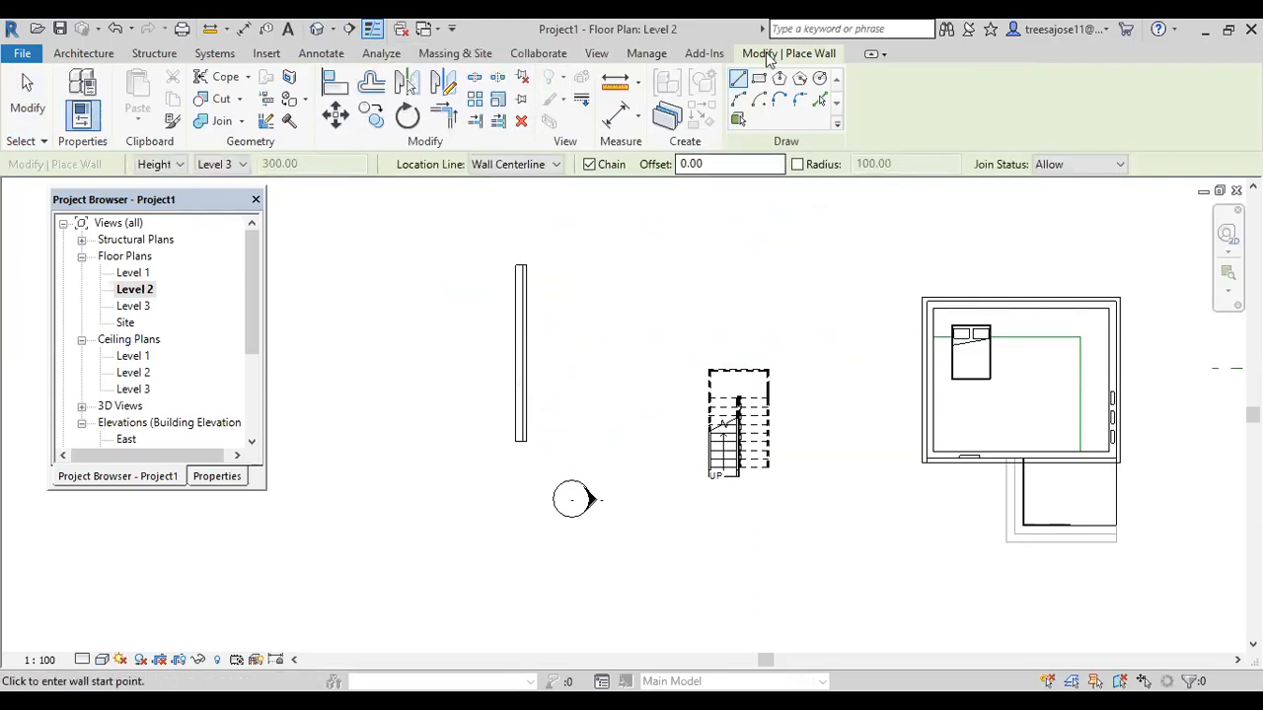
Draw a second parallel wall about 610 long between the first wall and the stair, starting from its lower end.
left_click(606, 441)
left_click(609, 266)
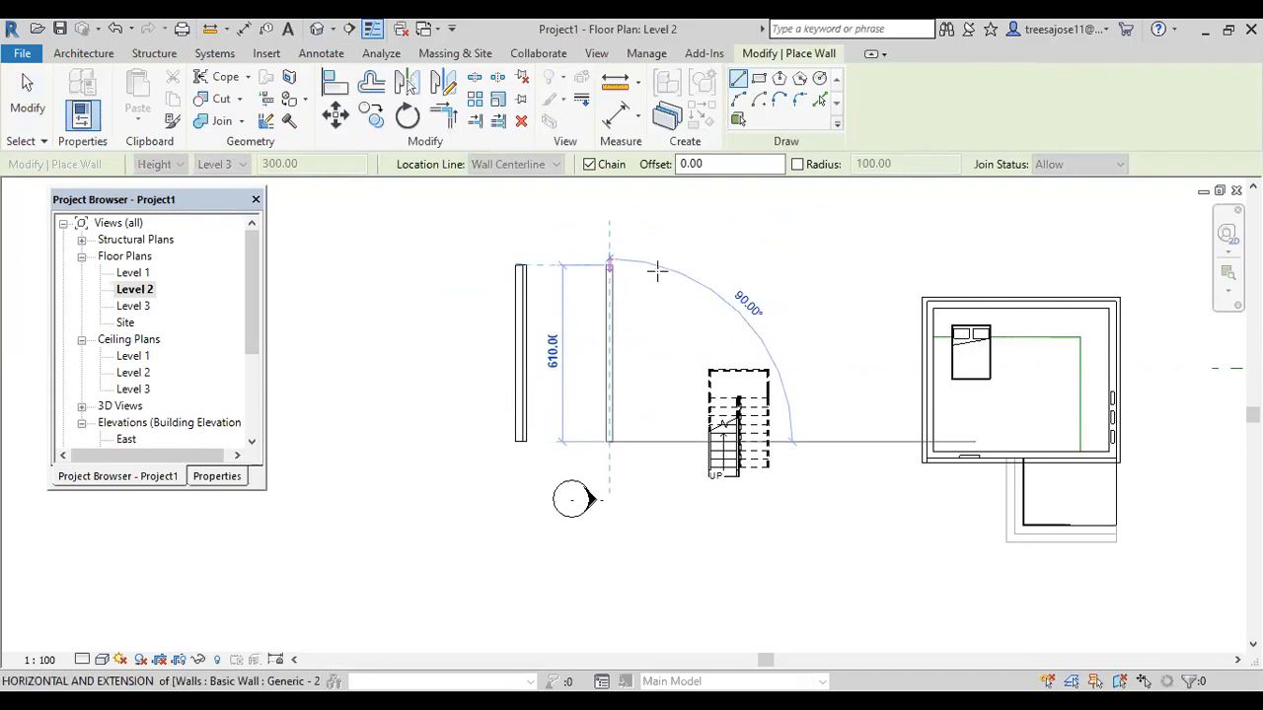
right_click(659, 274)
left_click(710, 286)
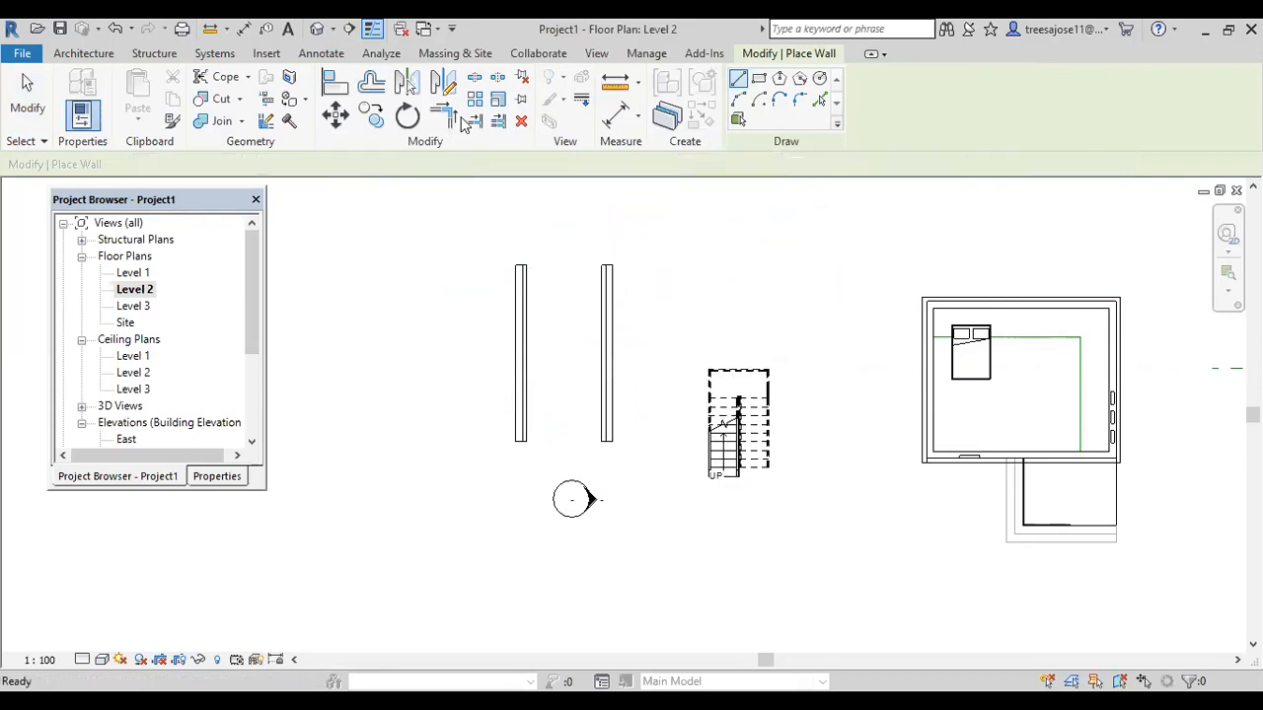
Compare the sweep and reveal sides of the two freestanding walls in the default 3D view, then end wall placement.
left_click(332, 29)
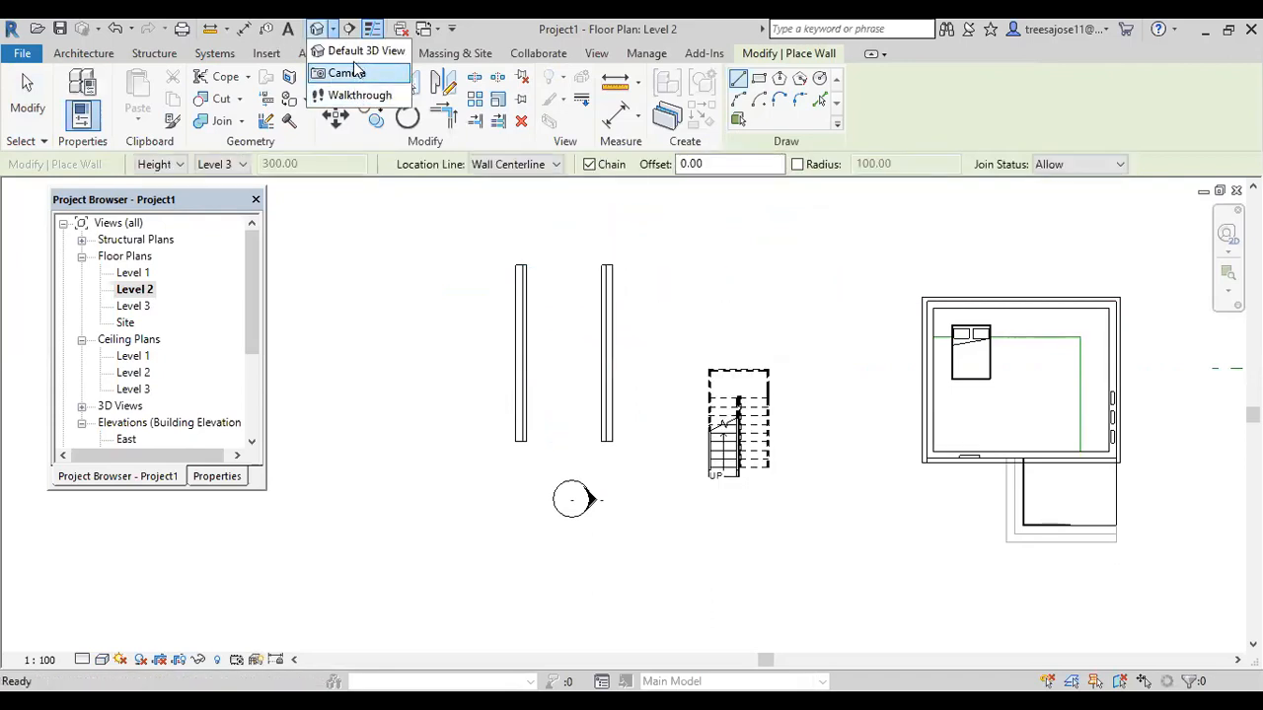
left_click(358, 48)
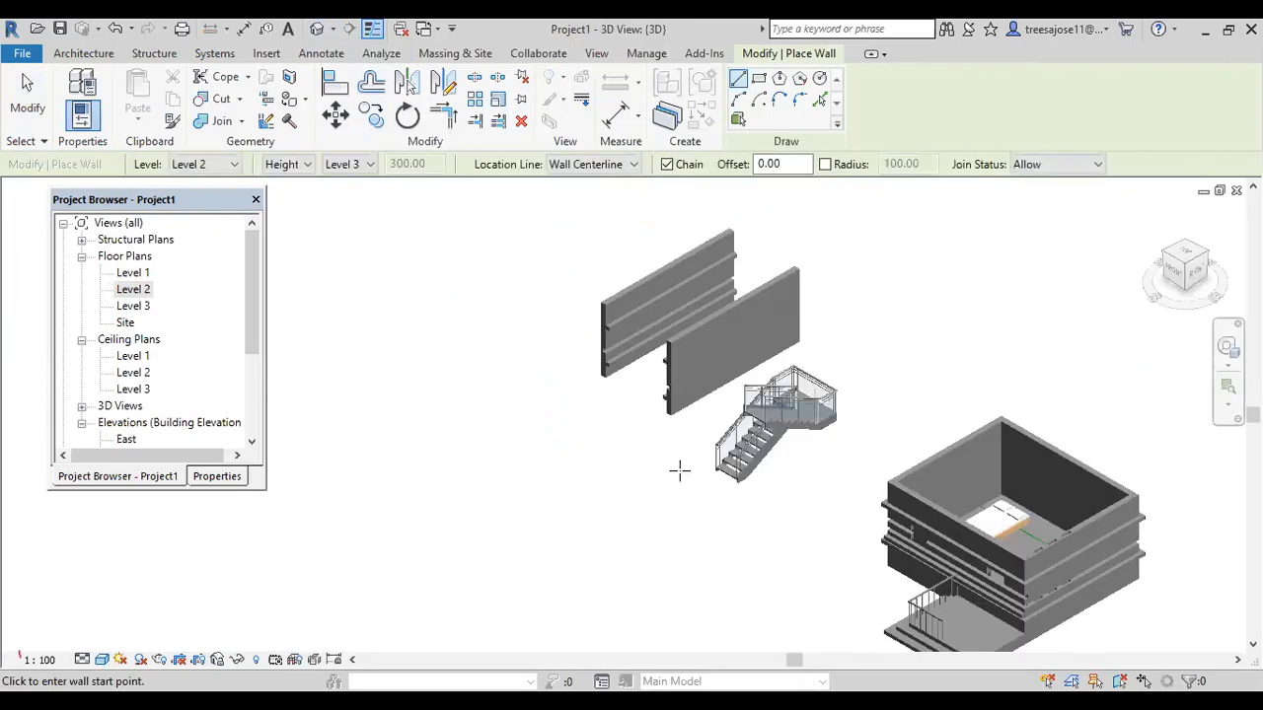
scroll(673, 424, "up", 2)
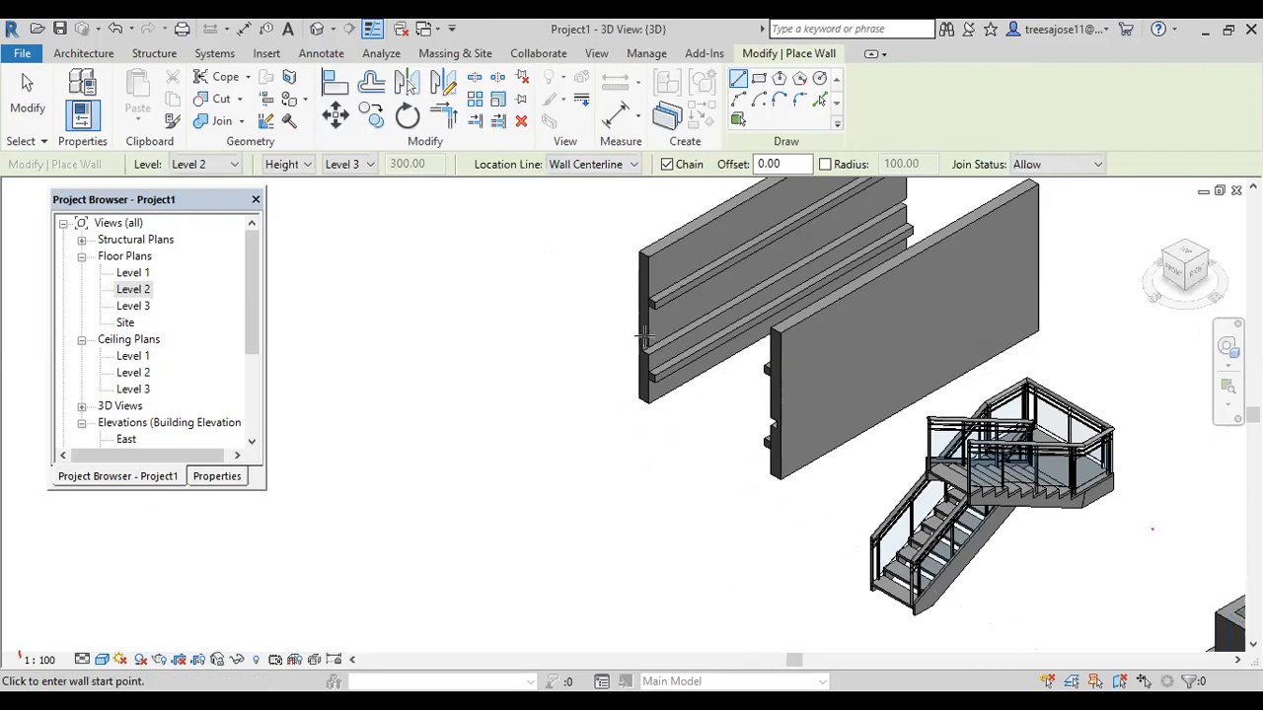
scroll(632, 369, "down", 2)
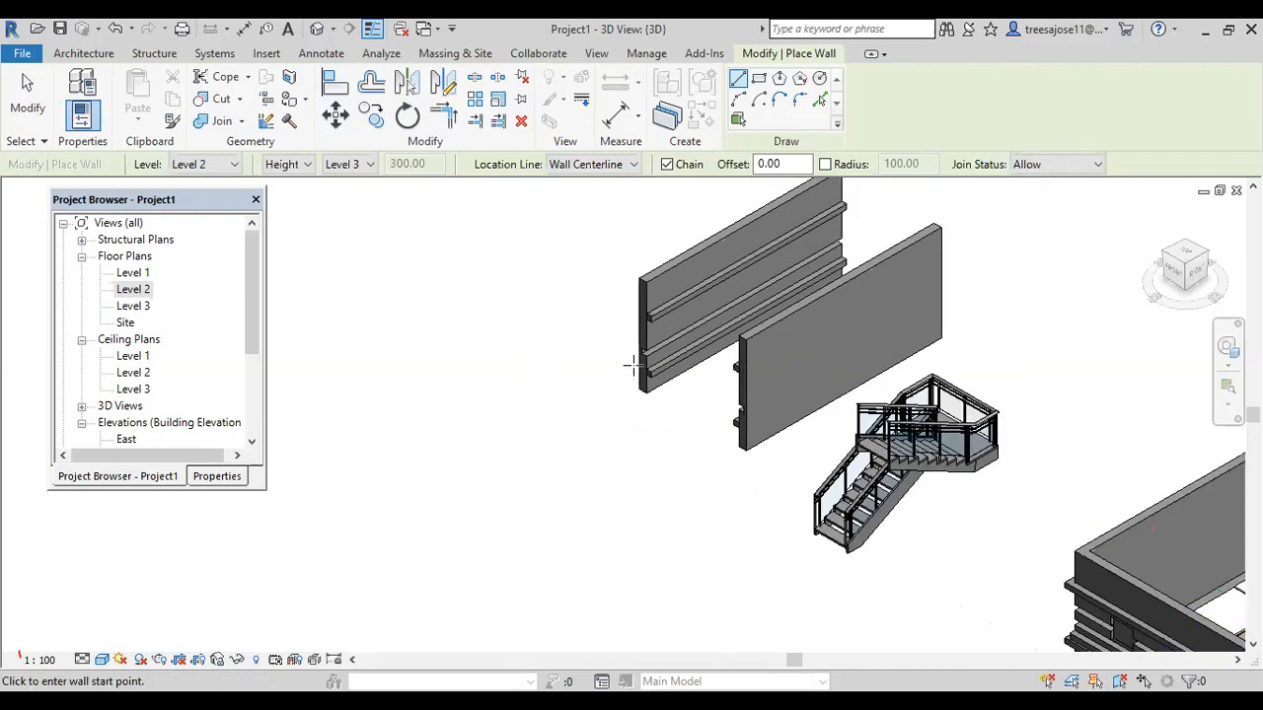
right_click(414, 333)
left_click(469, 344)
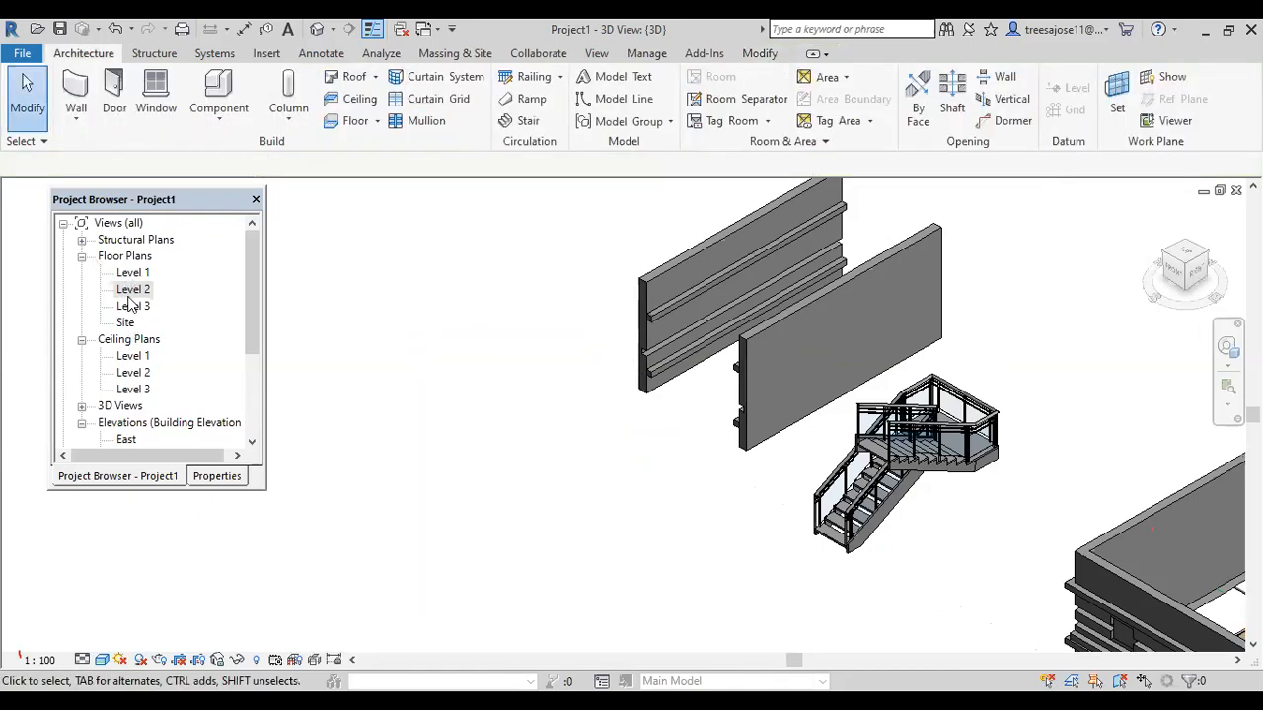
In the Level 2 floor plan, draw a vertical model line about 180 long downward from the lower outer corner of the freestanding wall farthest from the stair.
double_click(132, 289)
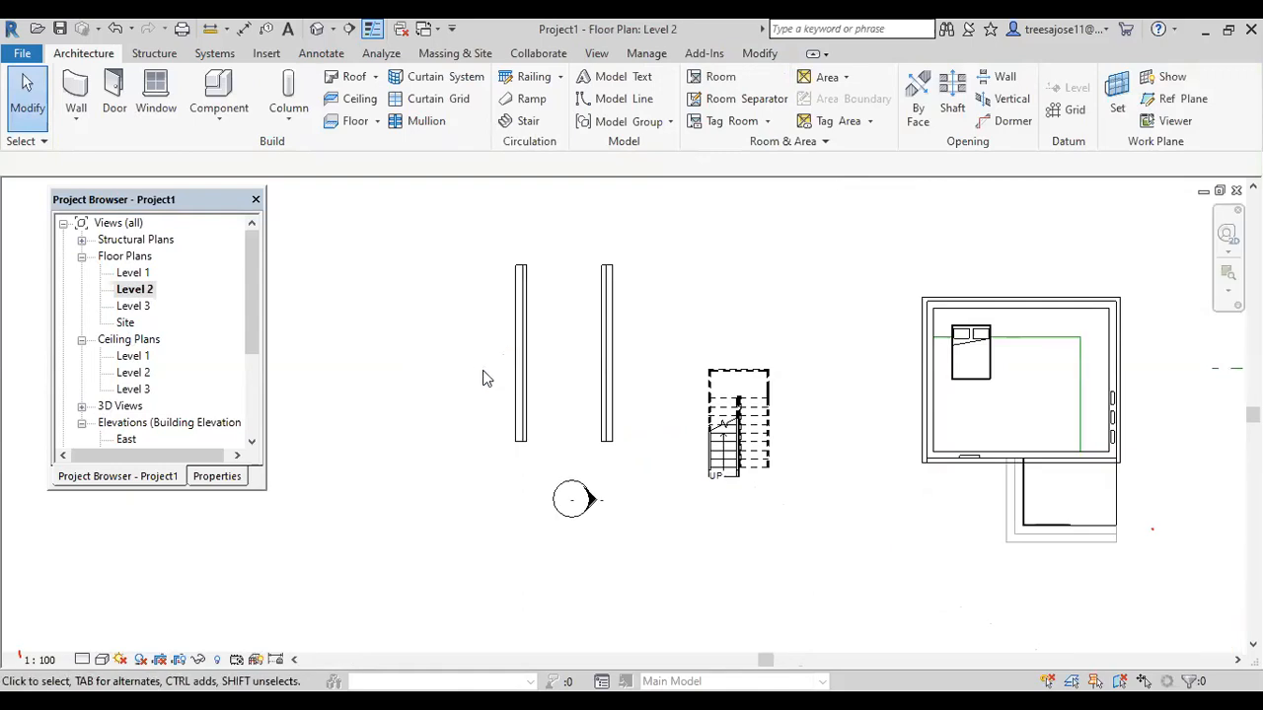
left_click(520, 321)
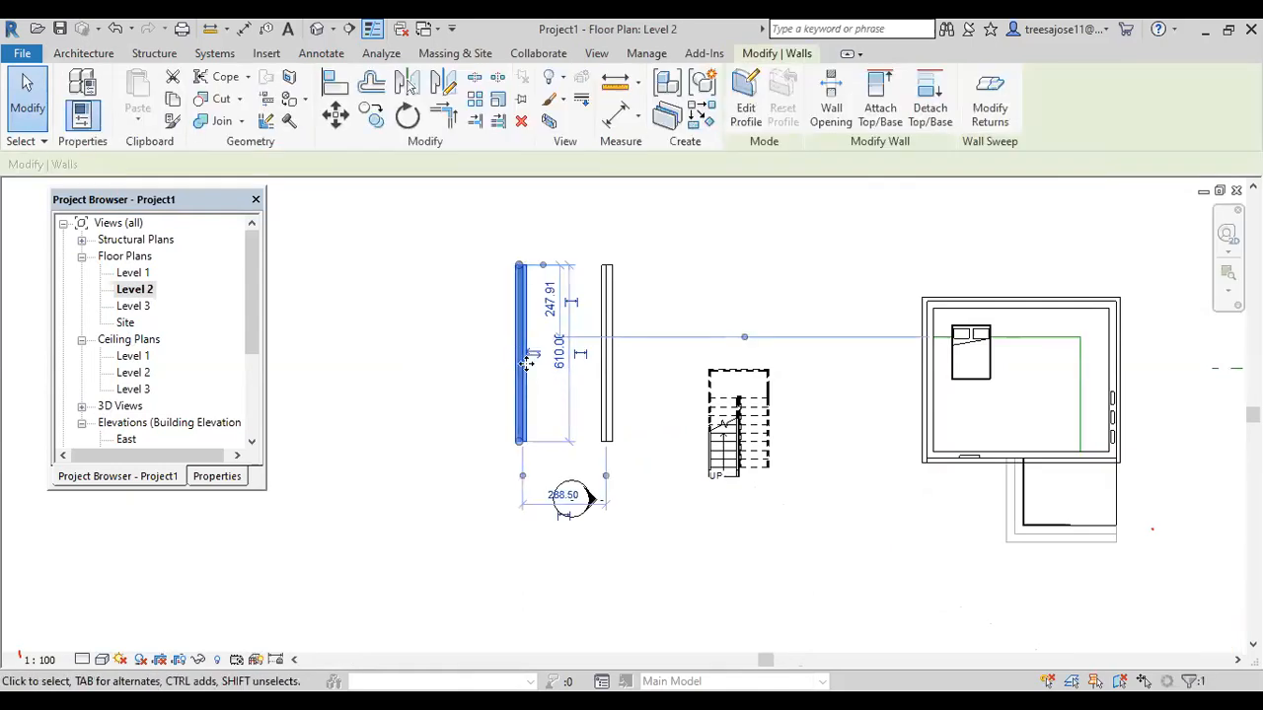
scroll(525, 363, "up", 1)
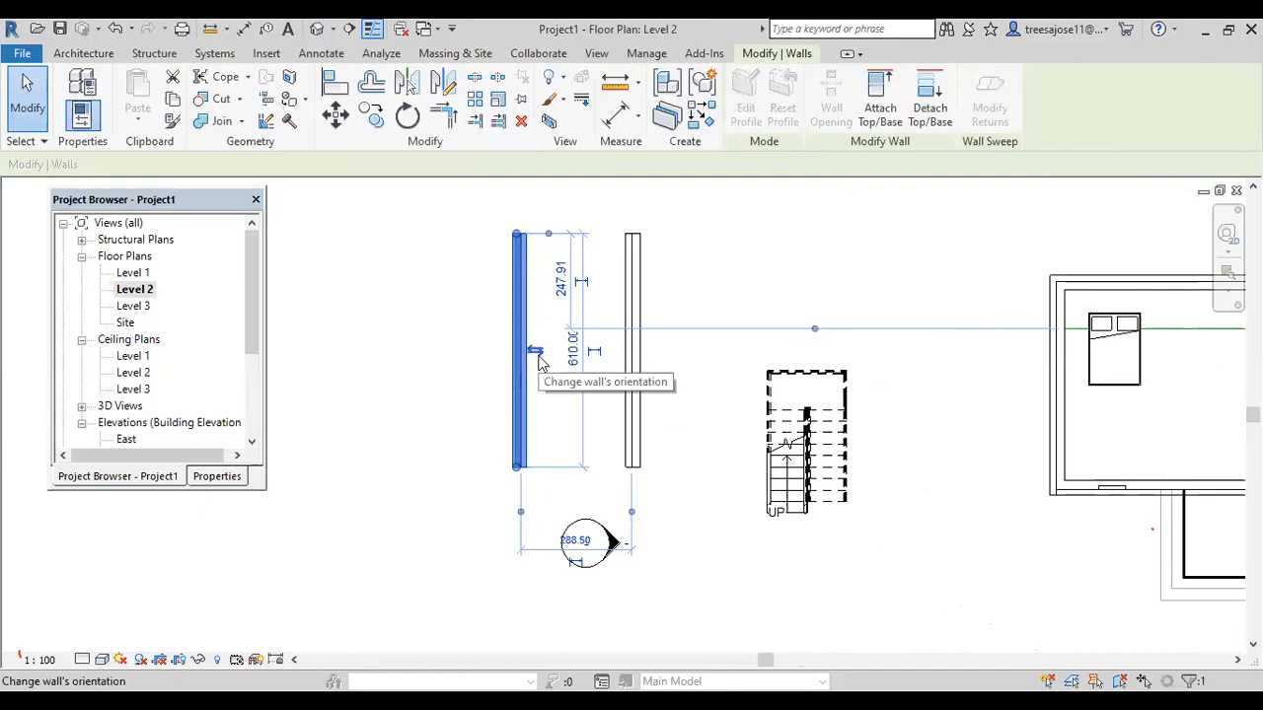
left_click(210, 478)
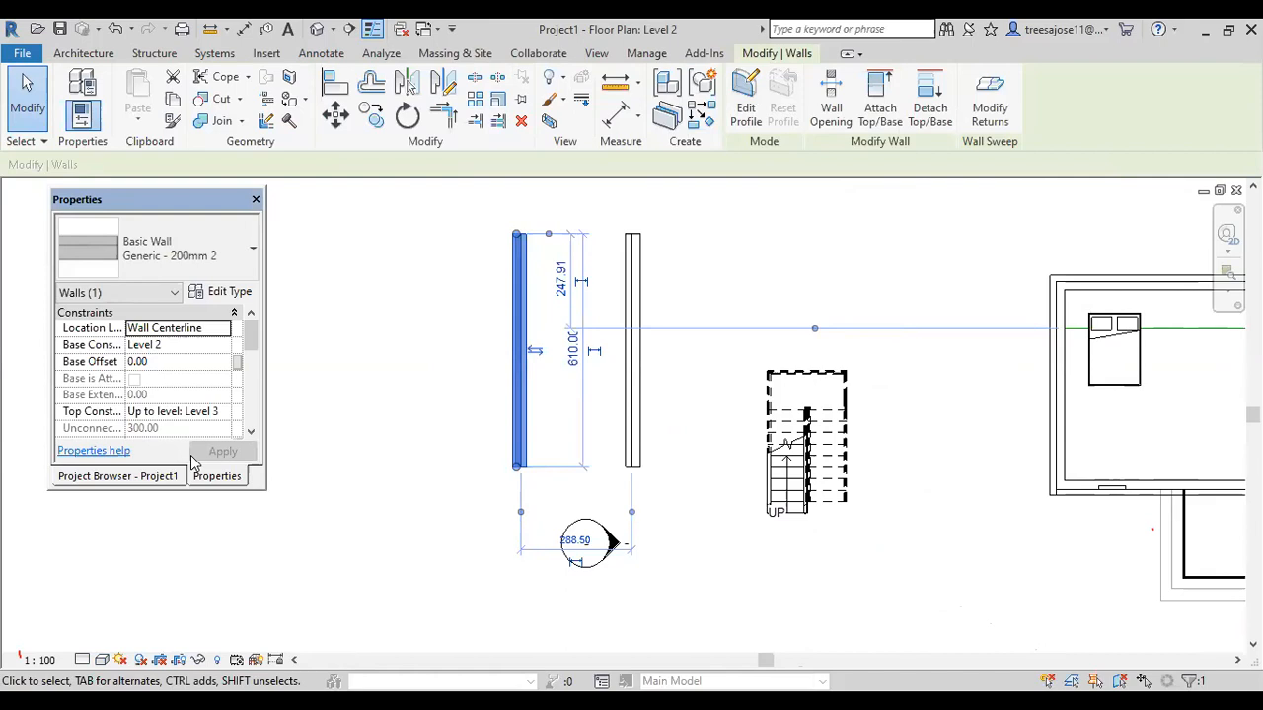
left_click(409, 482)
left_click(615, 106)
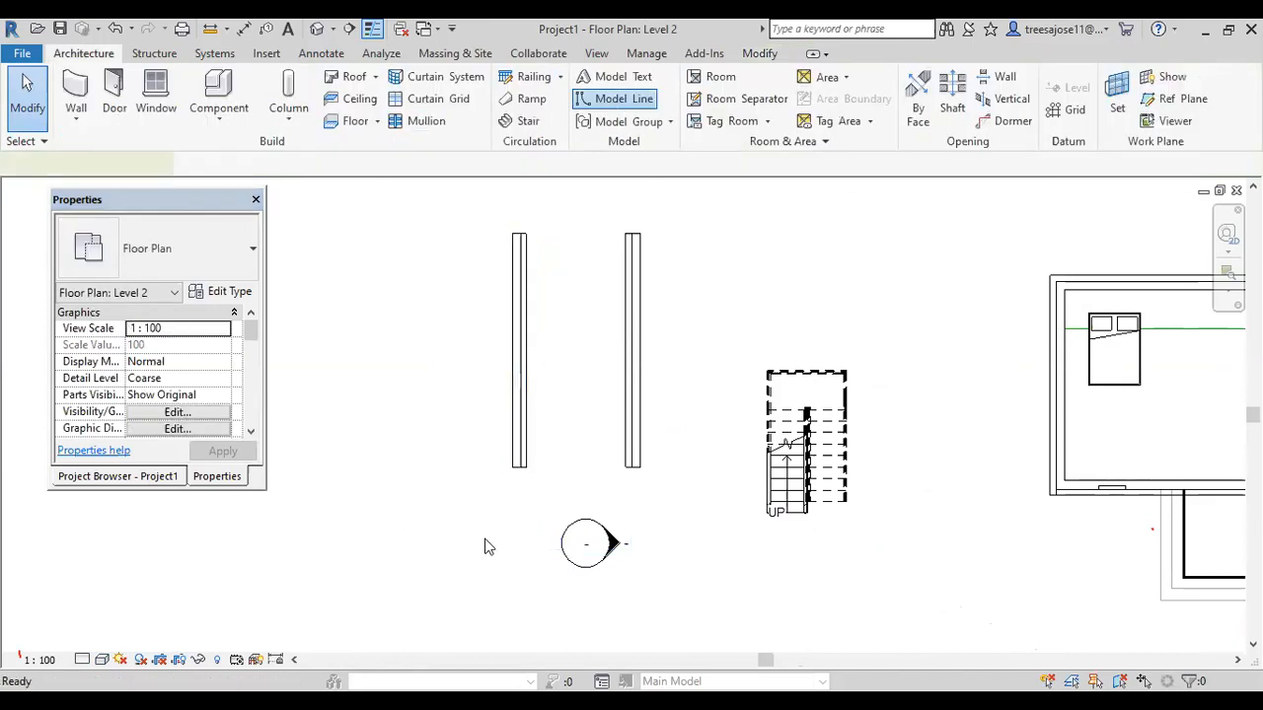
scroll(515, 476, "up", 1)
scroll(515, 474, "up", 2)
left_click(513, 454)
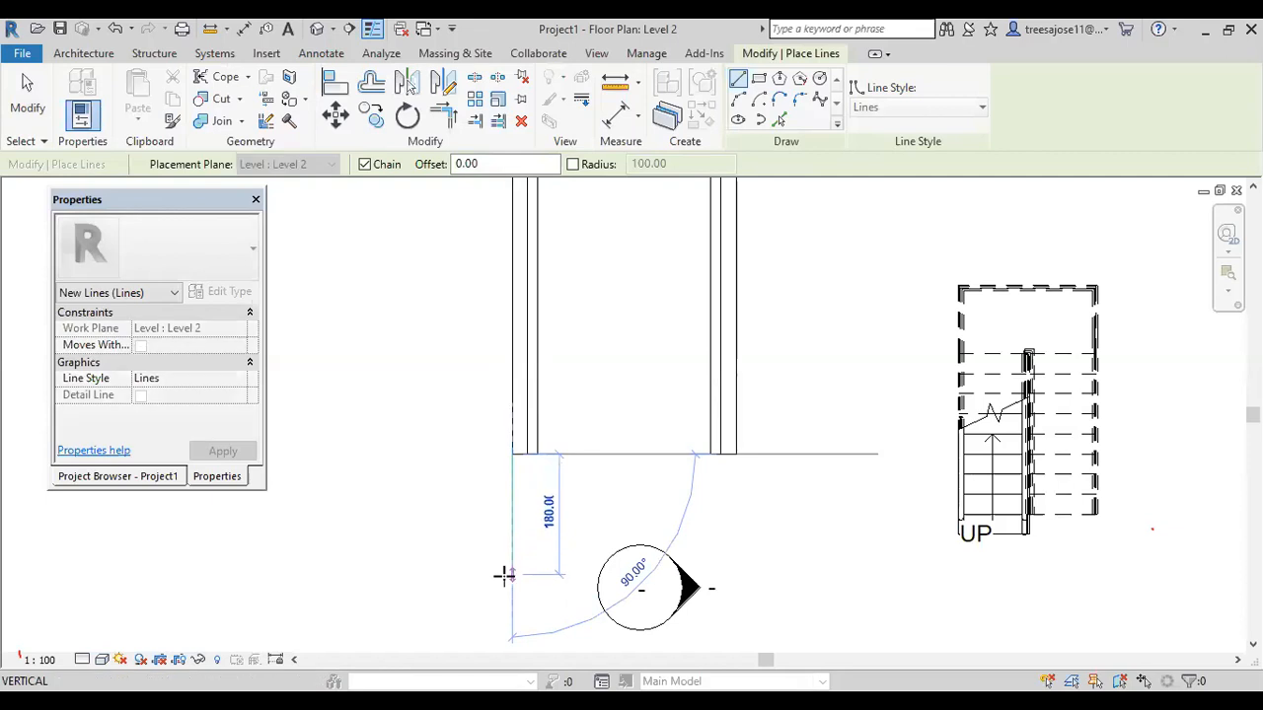
right_click(691, 138)
left_click(721, 144)
scroll(575, 507, "down", 2)
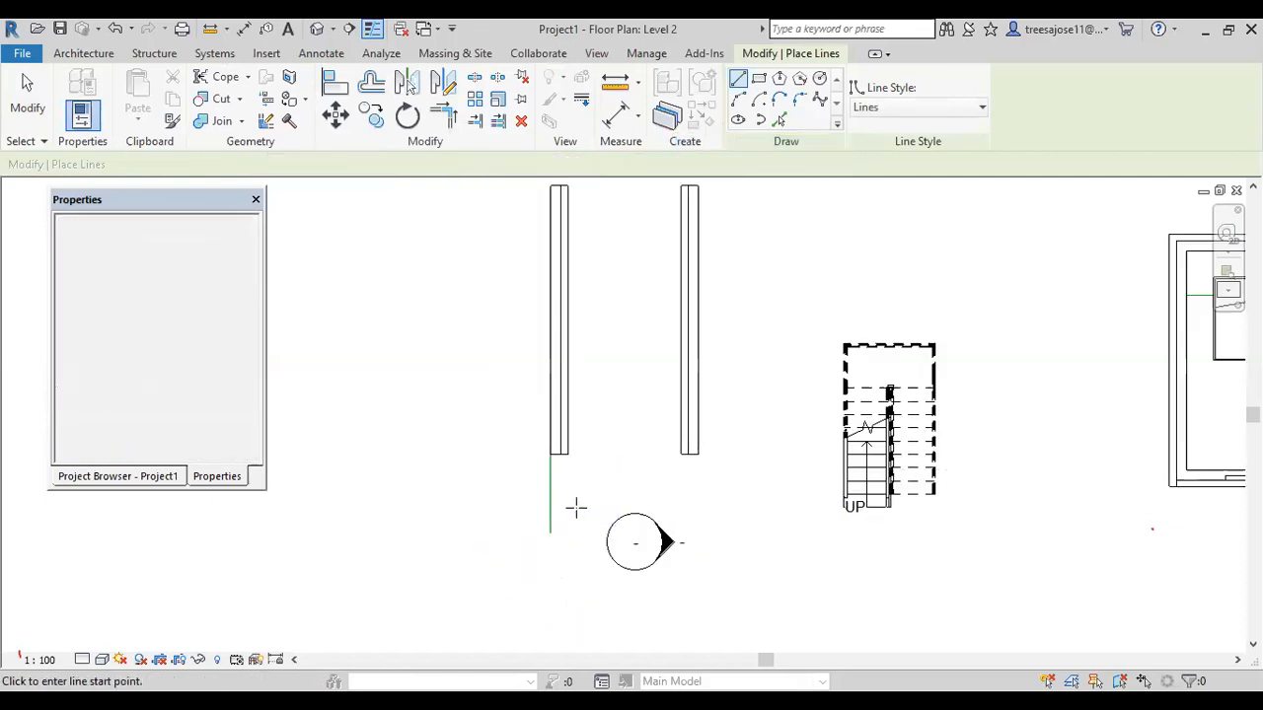
left_click(27, 98)
Flip the orientation of the freestanding wall farthest from the stair about its centerline, checking its position against the model line.
left_click(567, 335)
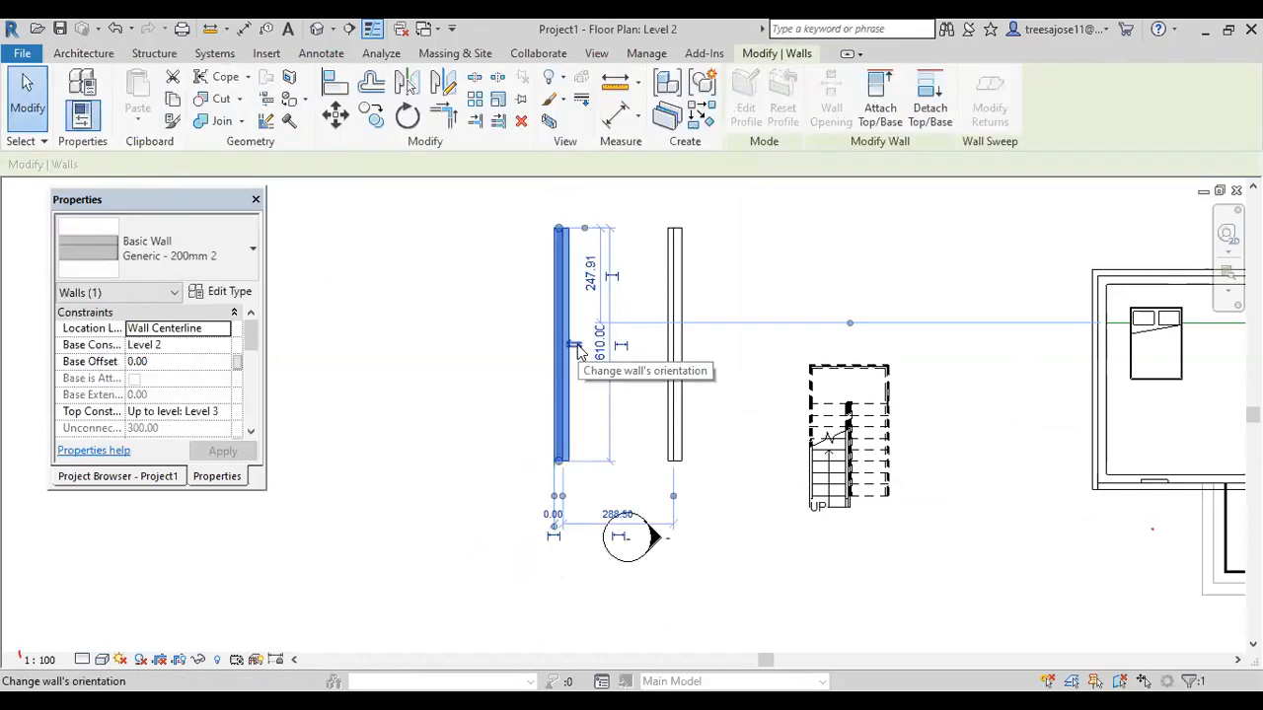
left_click(575, 348)
scroll(538, 523, "up", 3)
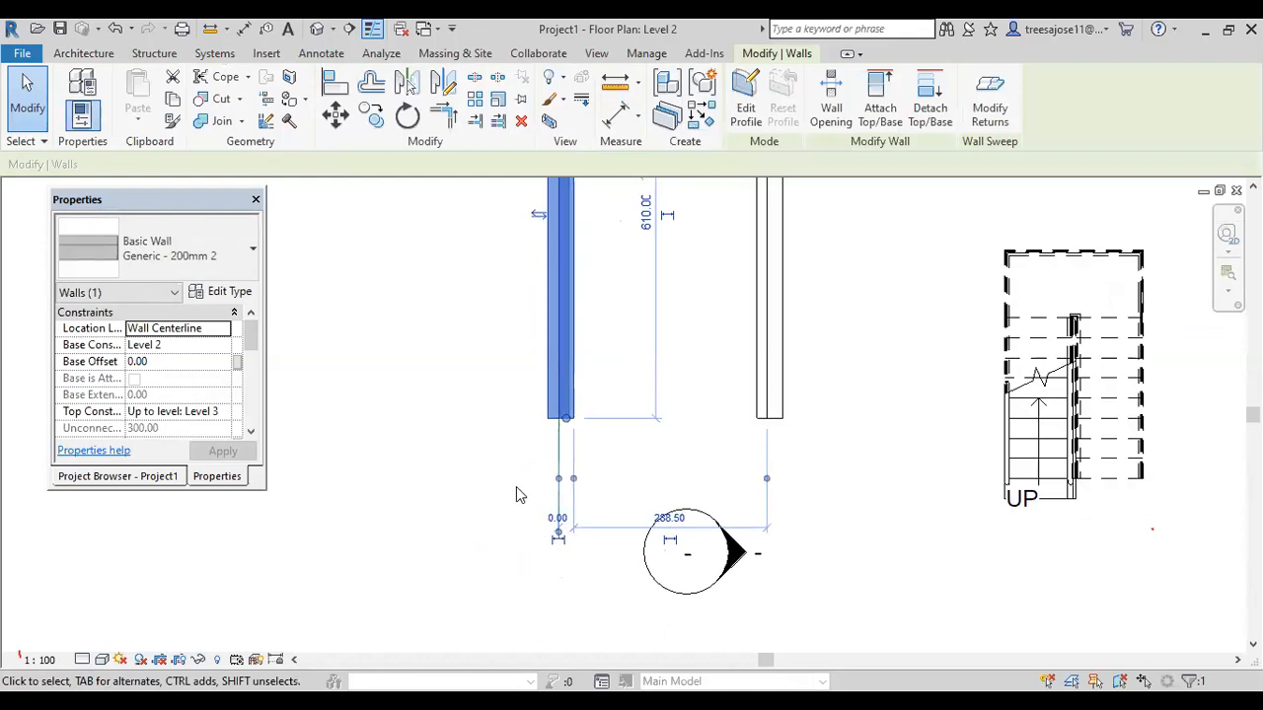
scroll(522, 452, "down", 2)
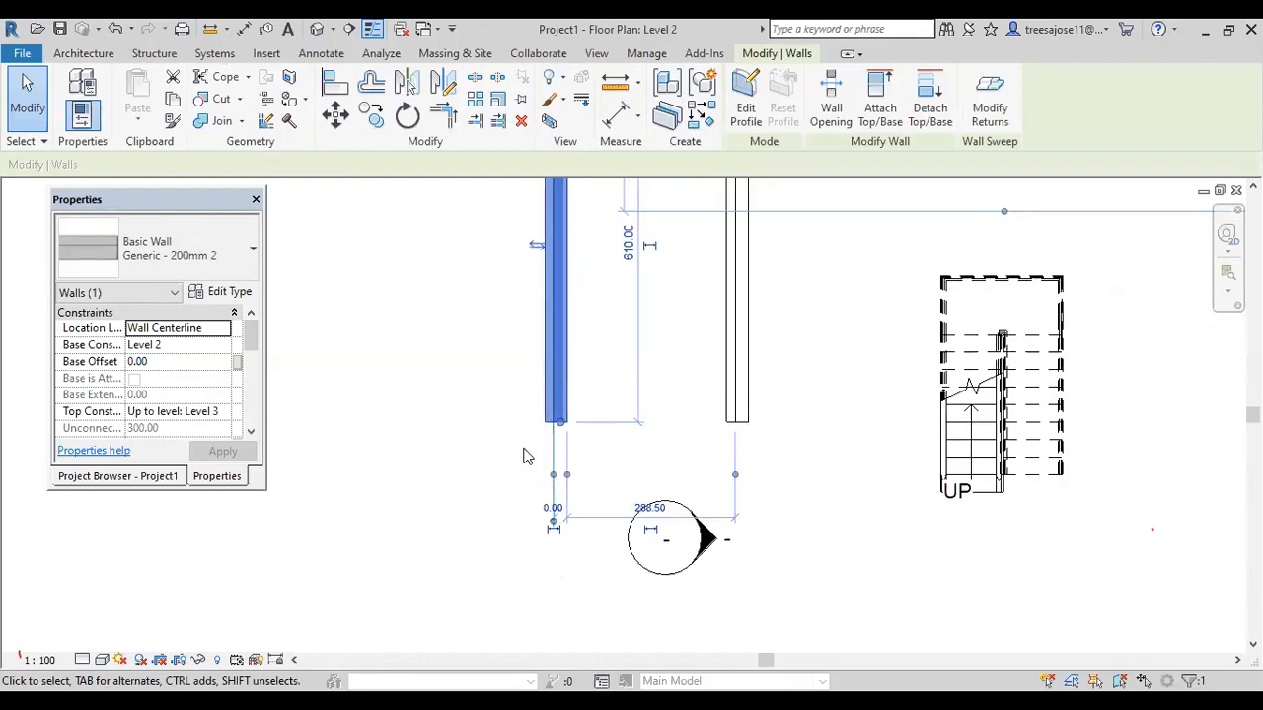
left_click(492, 423)
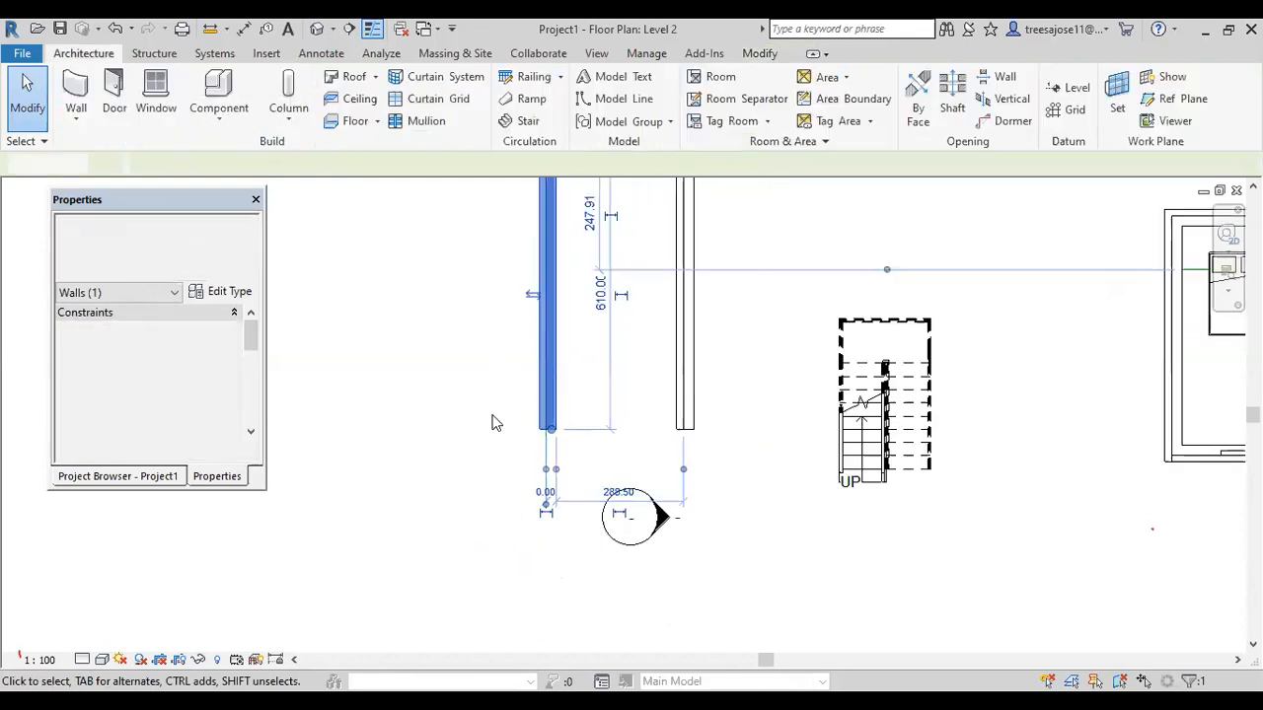
Set the same wall's Location Line to Finish Face: Exterior and flip its orientation about that face.
left_click(540, 342)
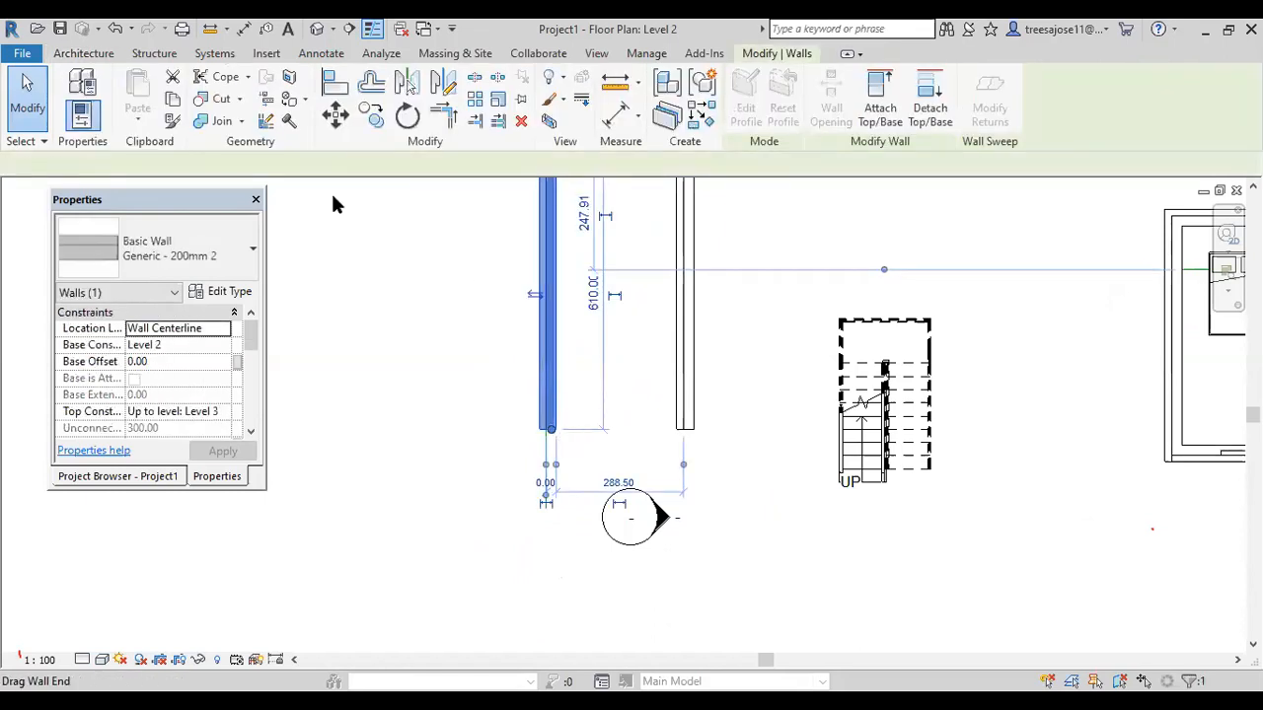
left_click(223, 331)
left_click(222, 332)
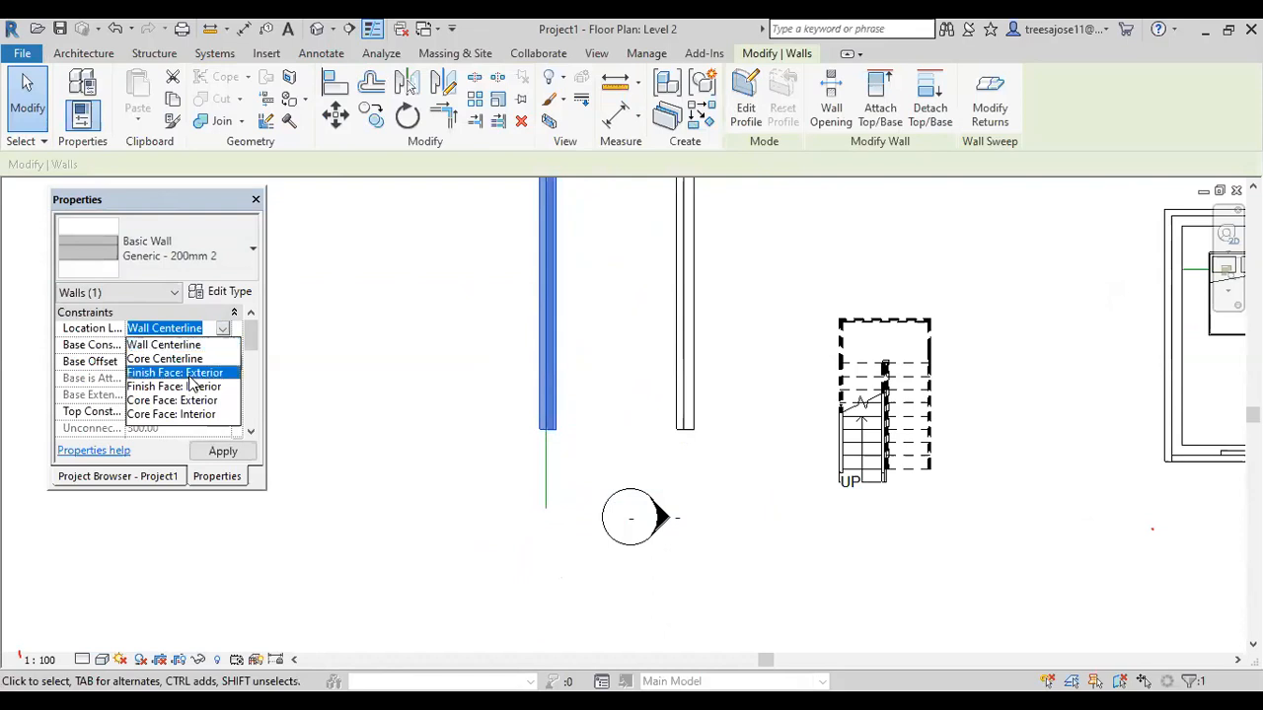
left_click(510, 254)
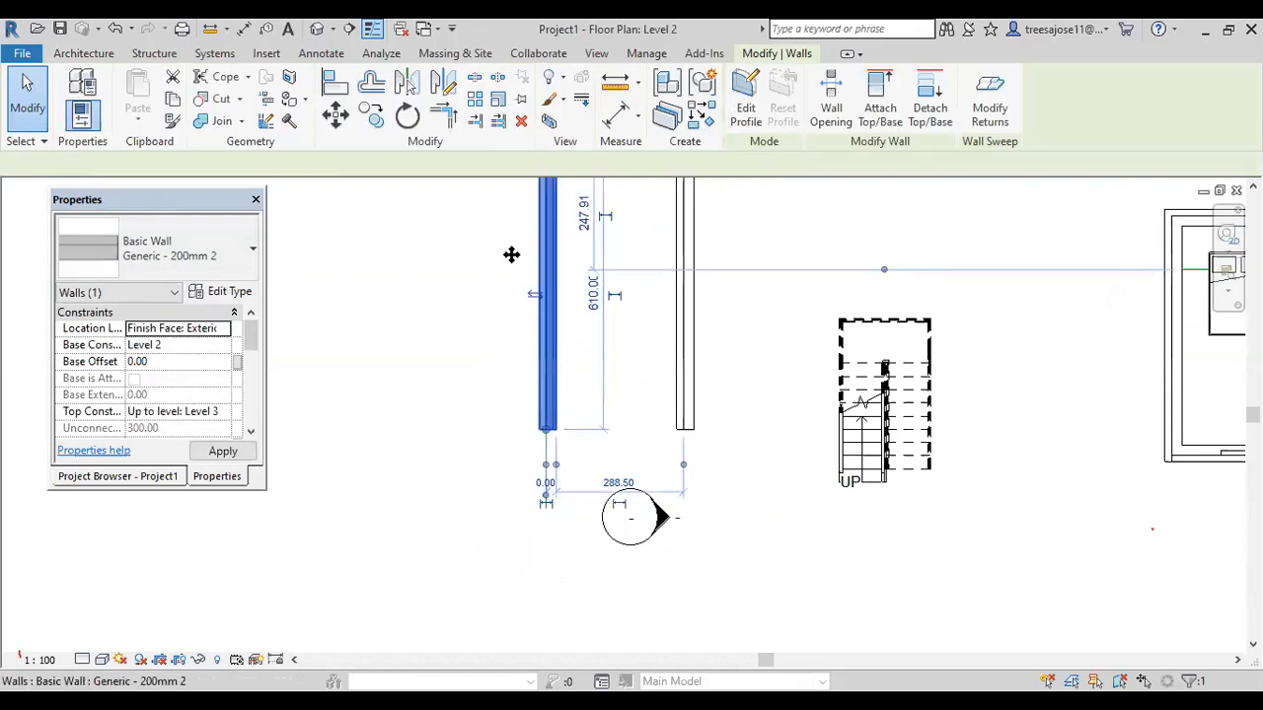
left_click(484, 434)
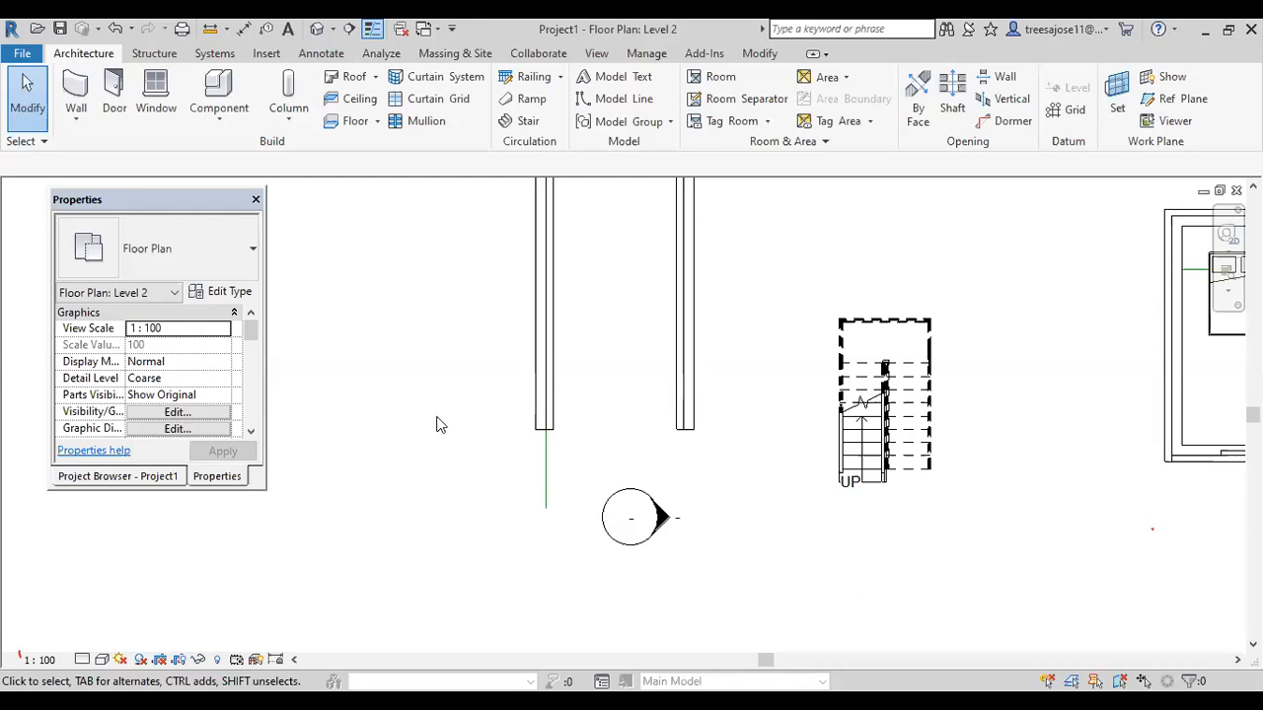
Check the wall's sweep side in 3D, flip its orientation again in the Level 2 plan, and return to the 3D view.
scroll(592, 484, "down", 2)
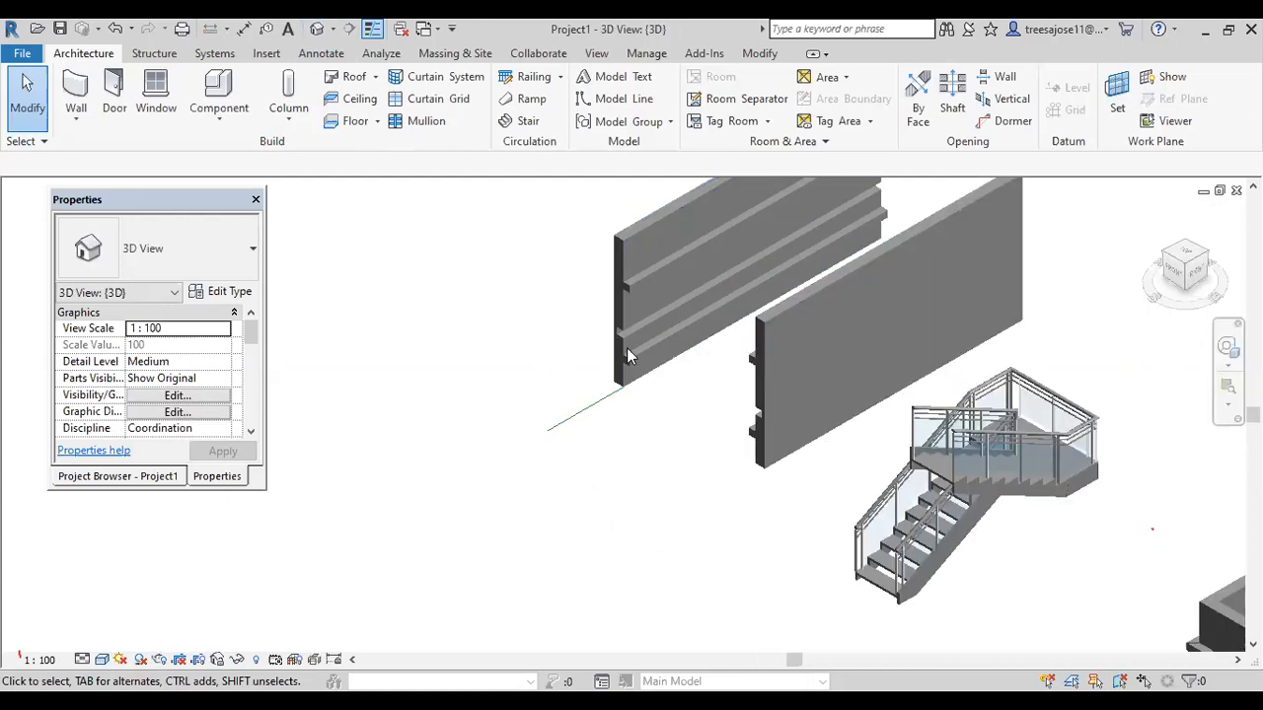
scroll(600, 407, "down", 2)
left_click(631, 341)
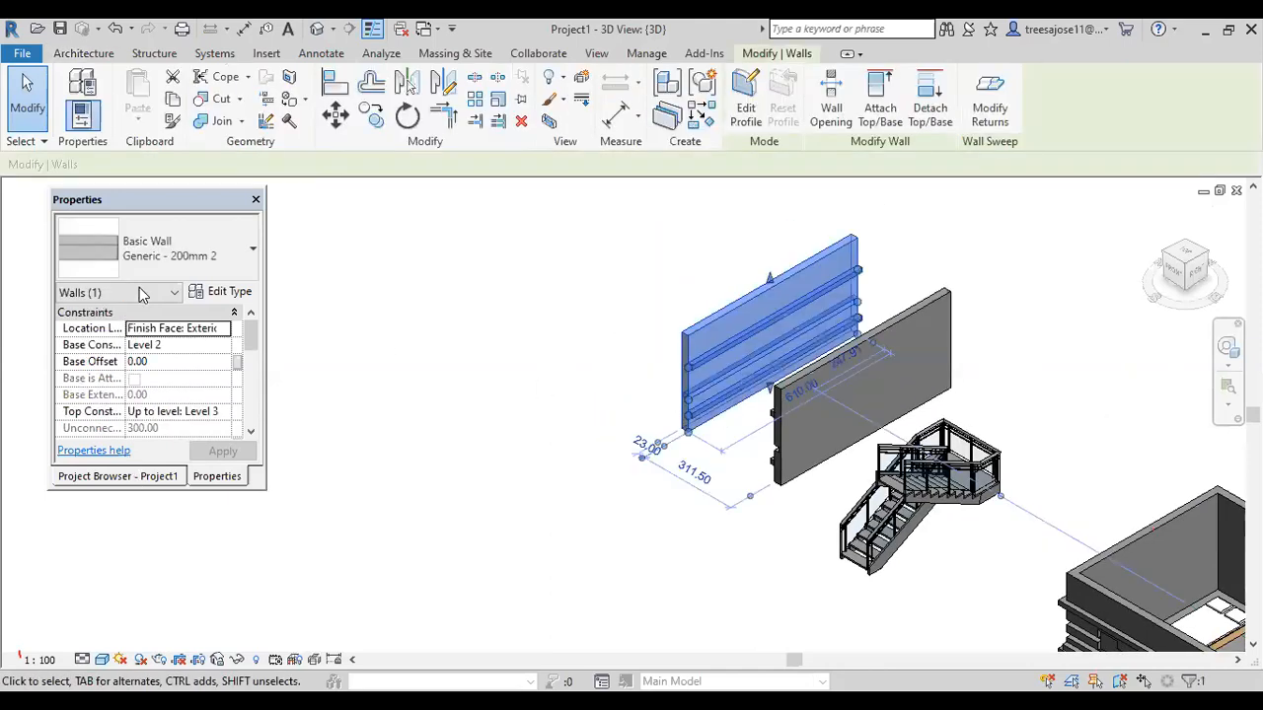
double_click(135, 289)
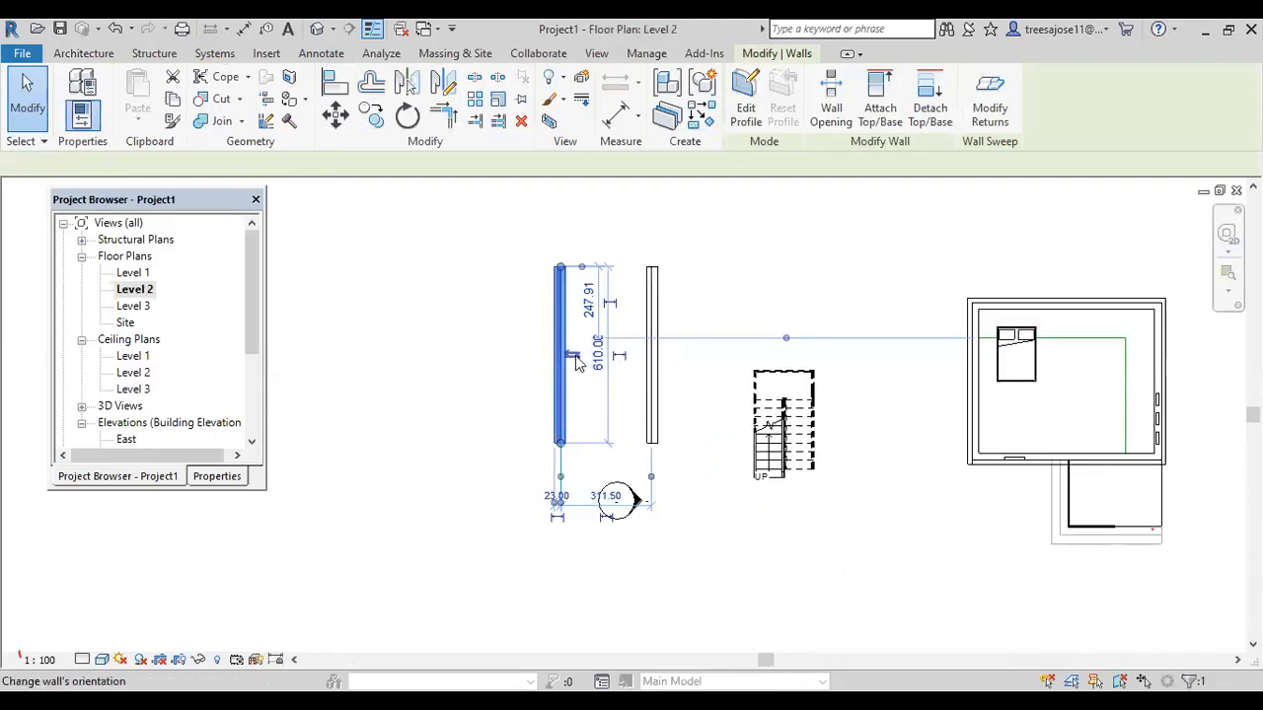
left_click(727, 330)
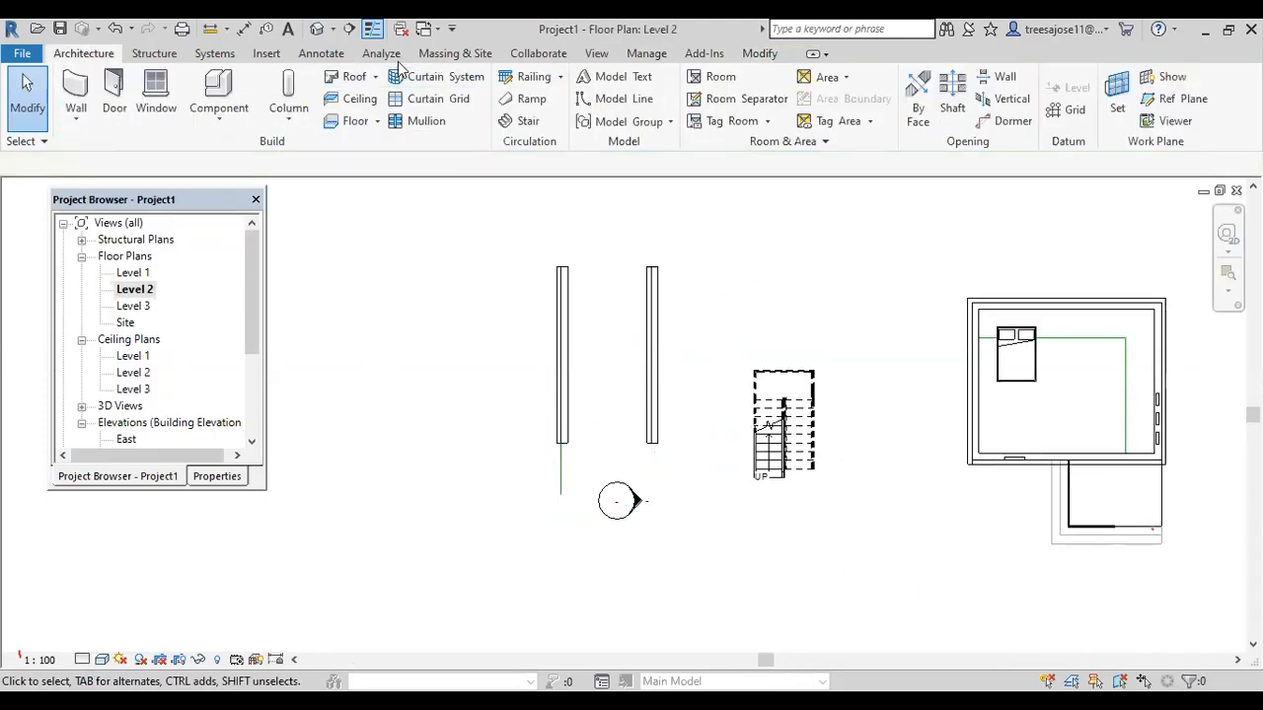
left_click(317, 28)
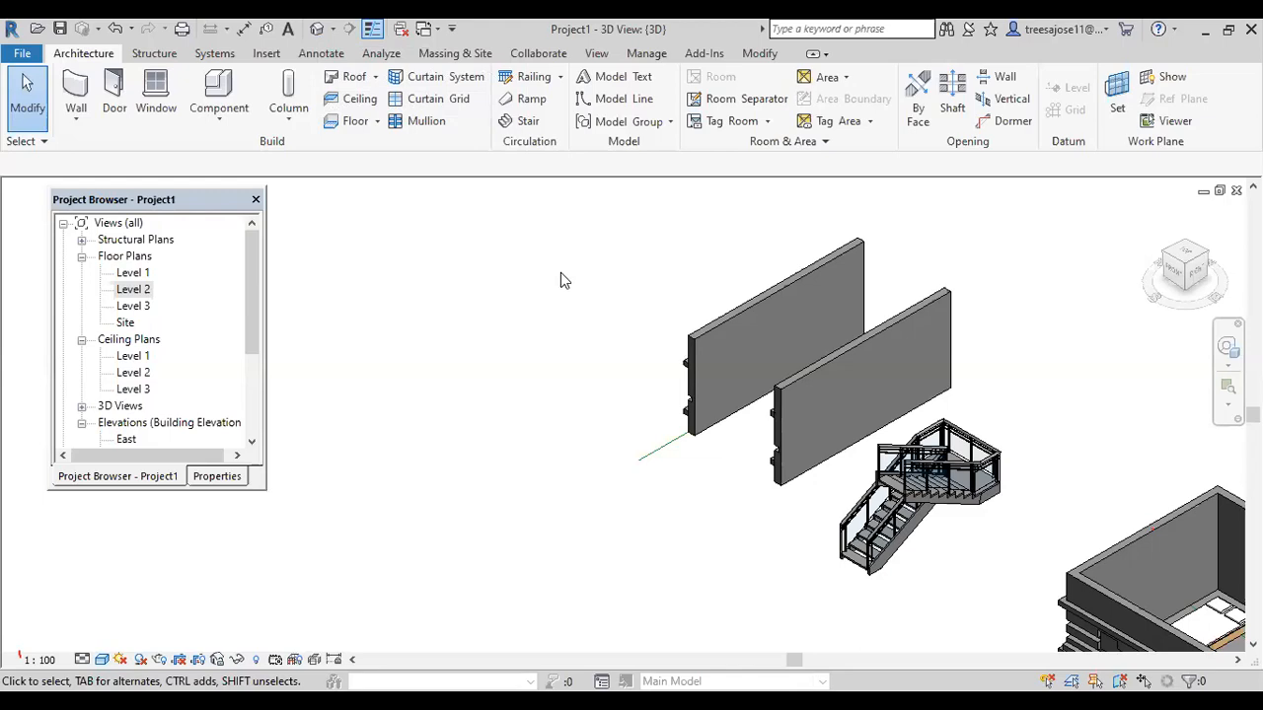
left_click(688, 371)
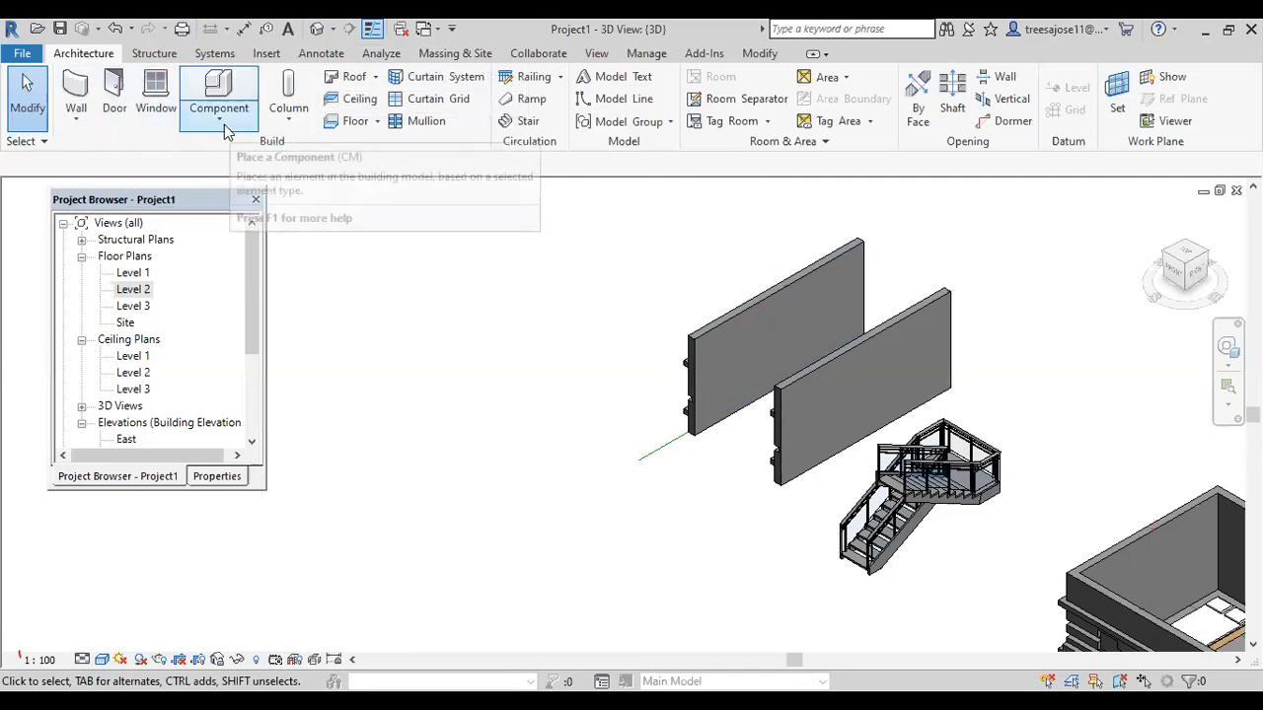
left_click(78, 117)
left_click(429, 340)
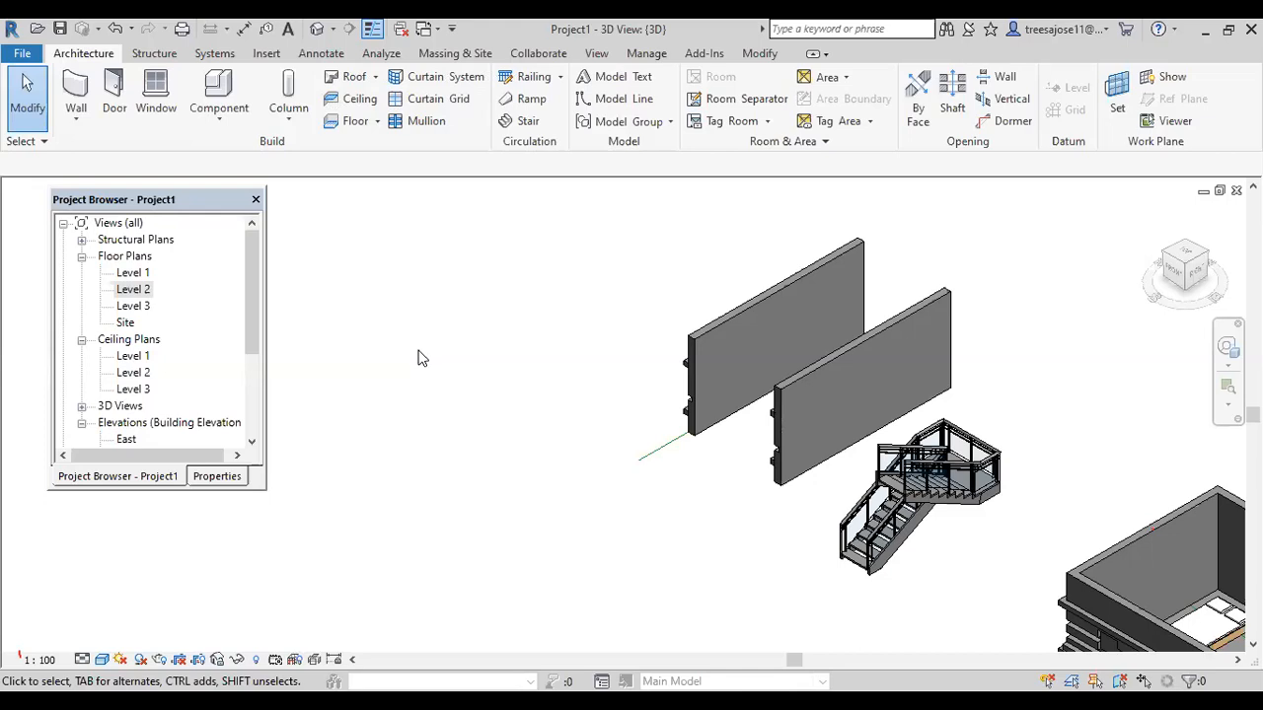
left_click(76, 117)
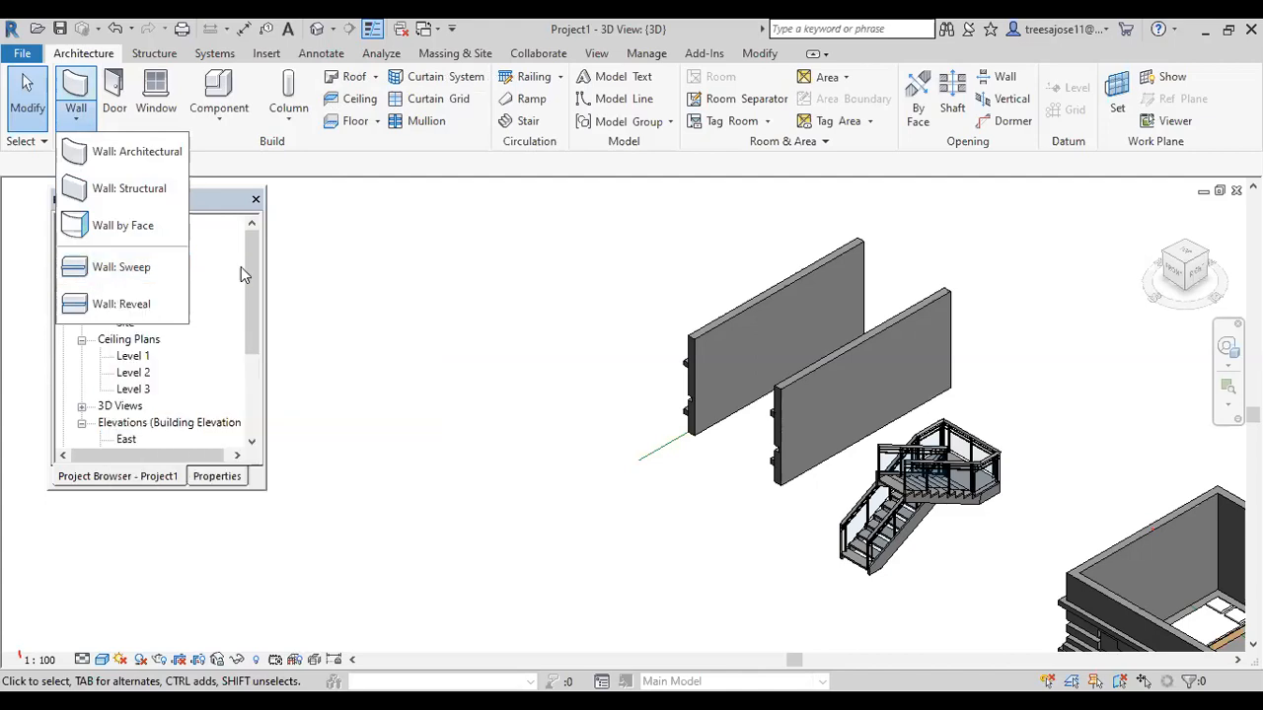
left_click(367, 283)
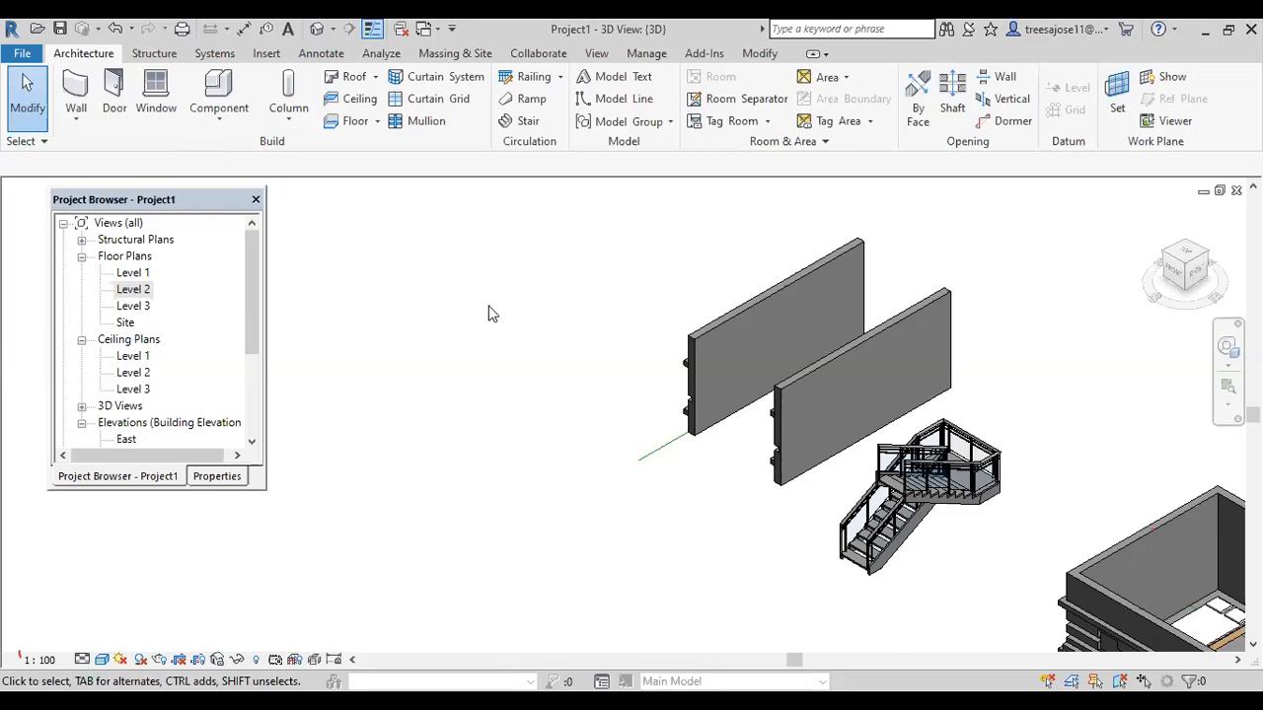
Examine the sweep and reveal profiles at the end of the freestanding wall farthest from the stair and select the wall with its sweeps.
scroll(664, 385, "up", 2)
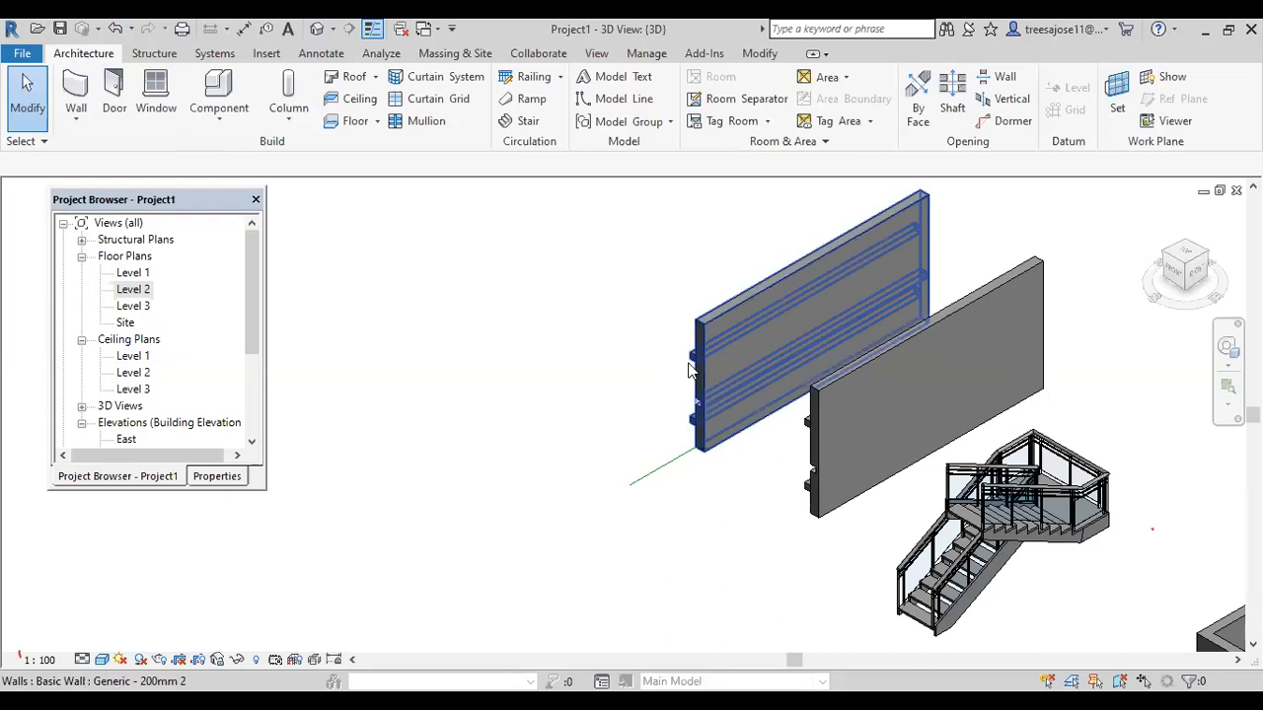
scroll(707, 351, "up", 3)
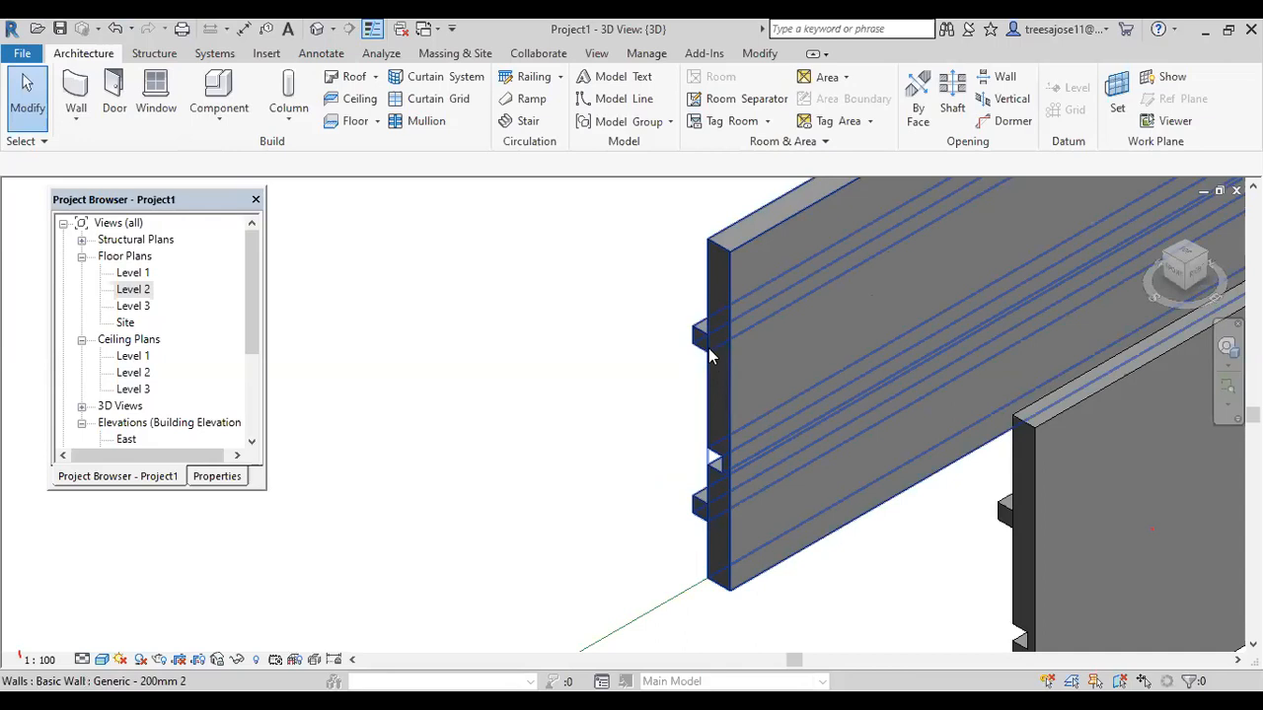
scroll(705, 346, "up", 1)
scroll(700, 345, "up", 2)
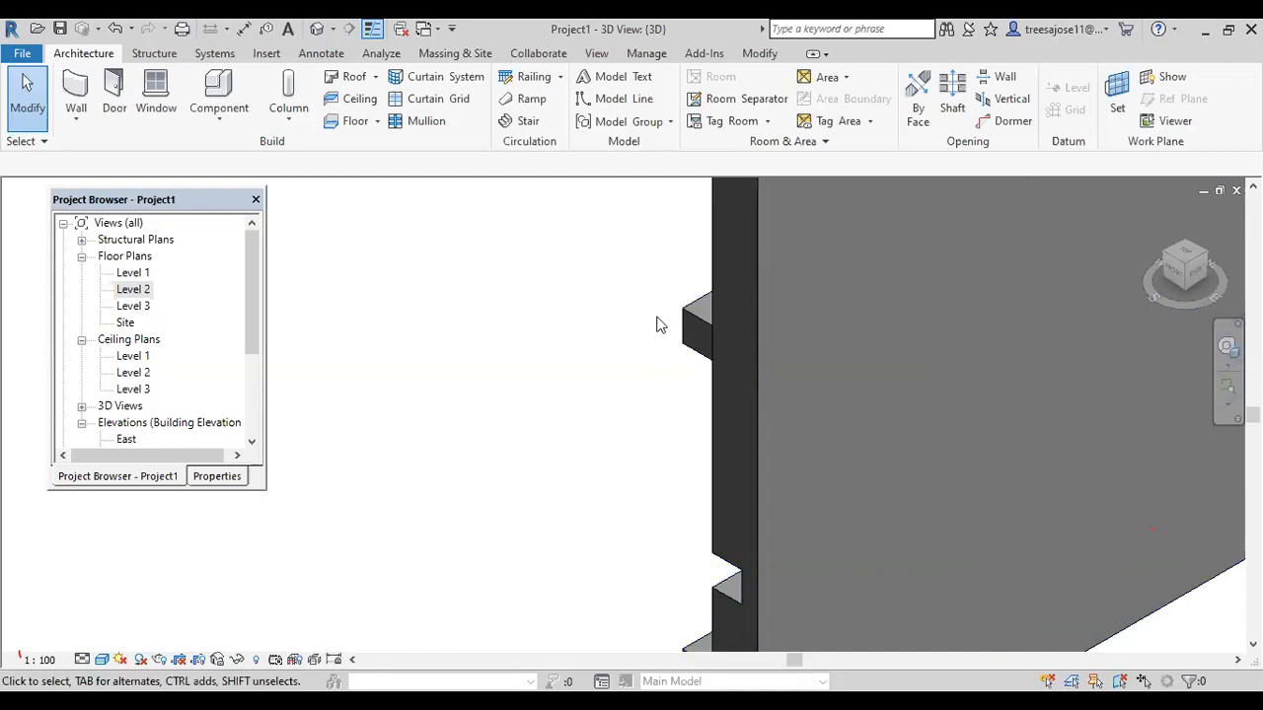
scroll(706, 329, "down", 1)
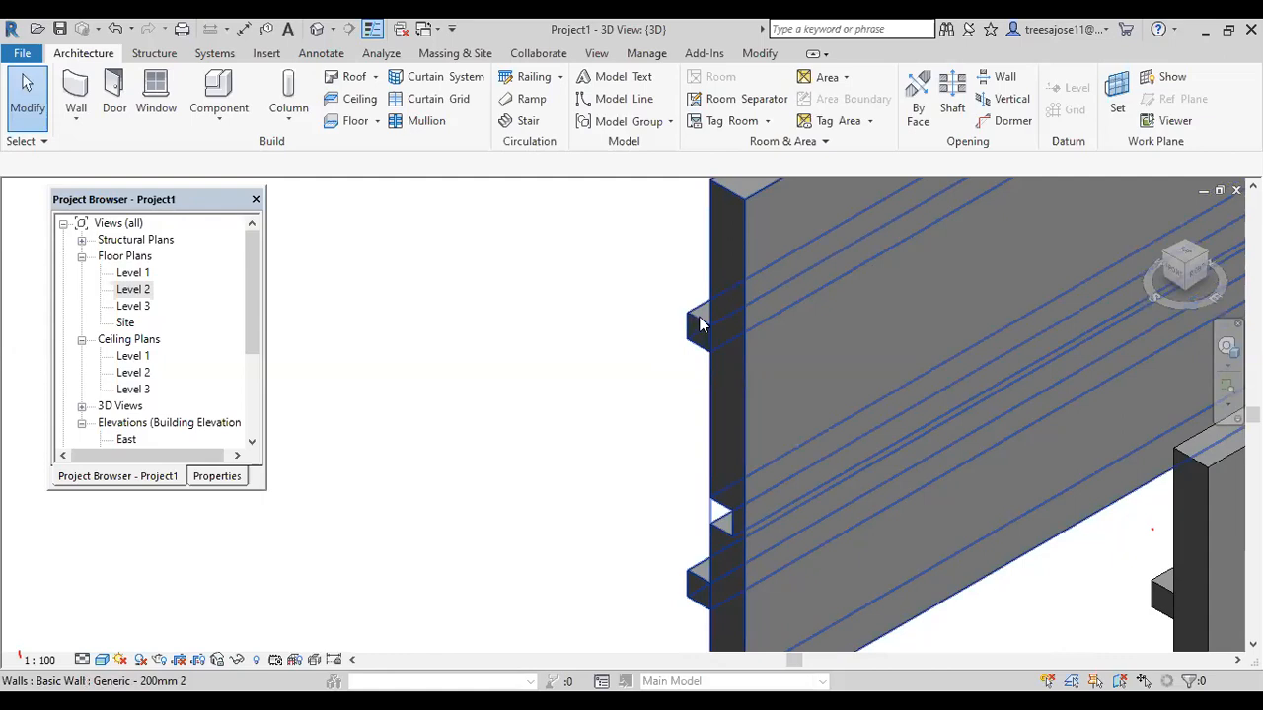
left_click(694, 320)
scroll(696, 320, "down", 1)
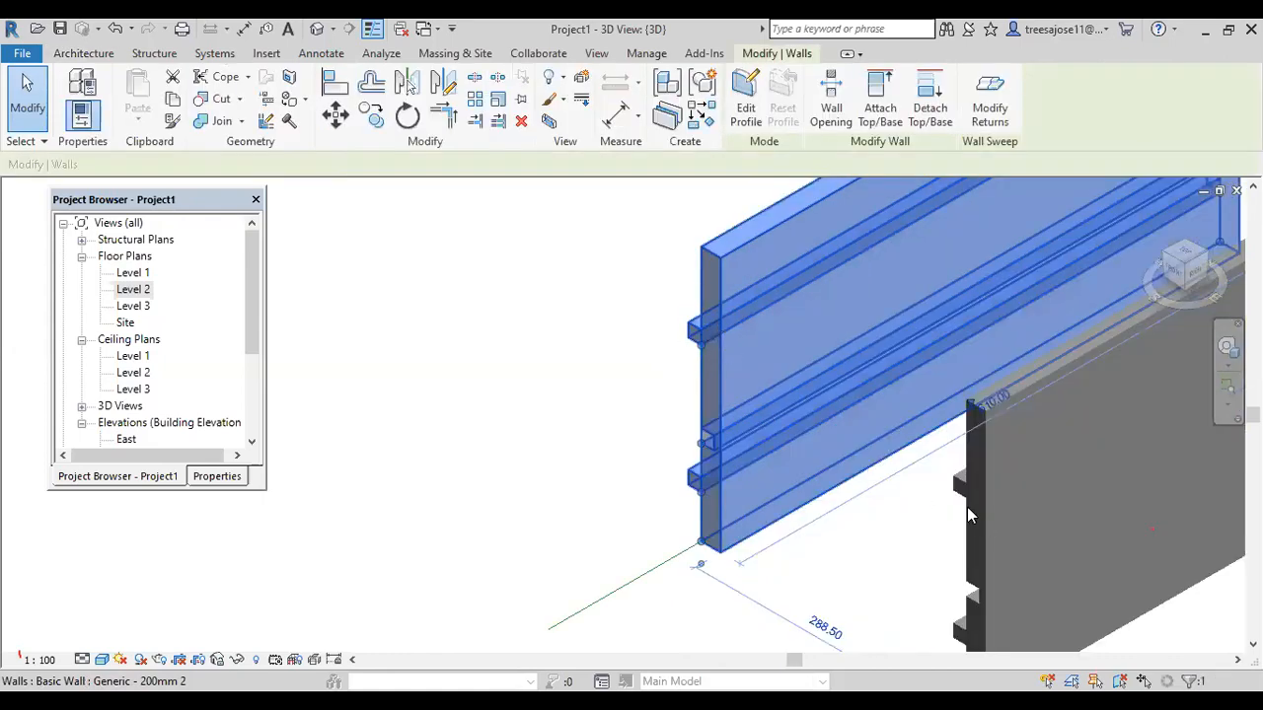
Compare the separately placed cornice sweep above the porch railing with the house wall's built-in sweeps by selecting each, then clear the selection.
scroll(969, 505, "down", 3)
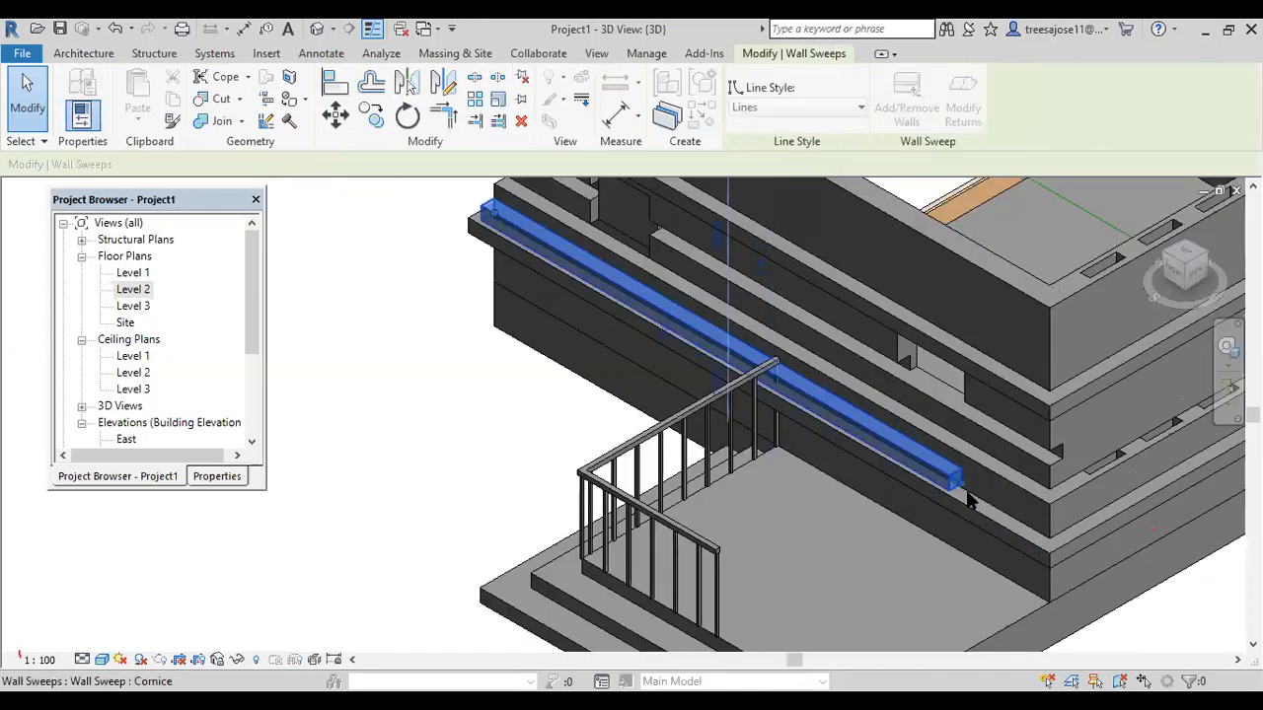
key("Escape")
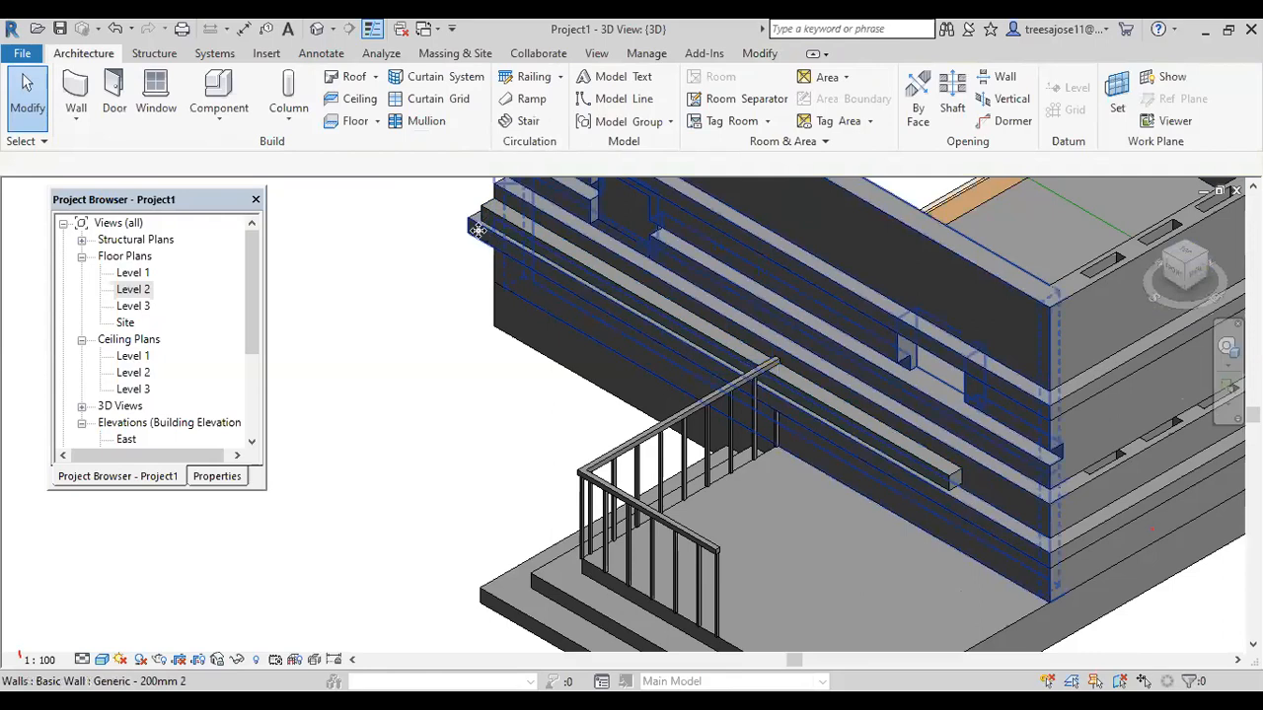
left_click(478, 230)
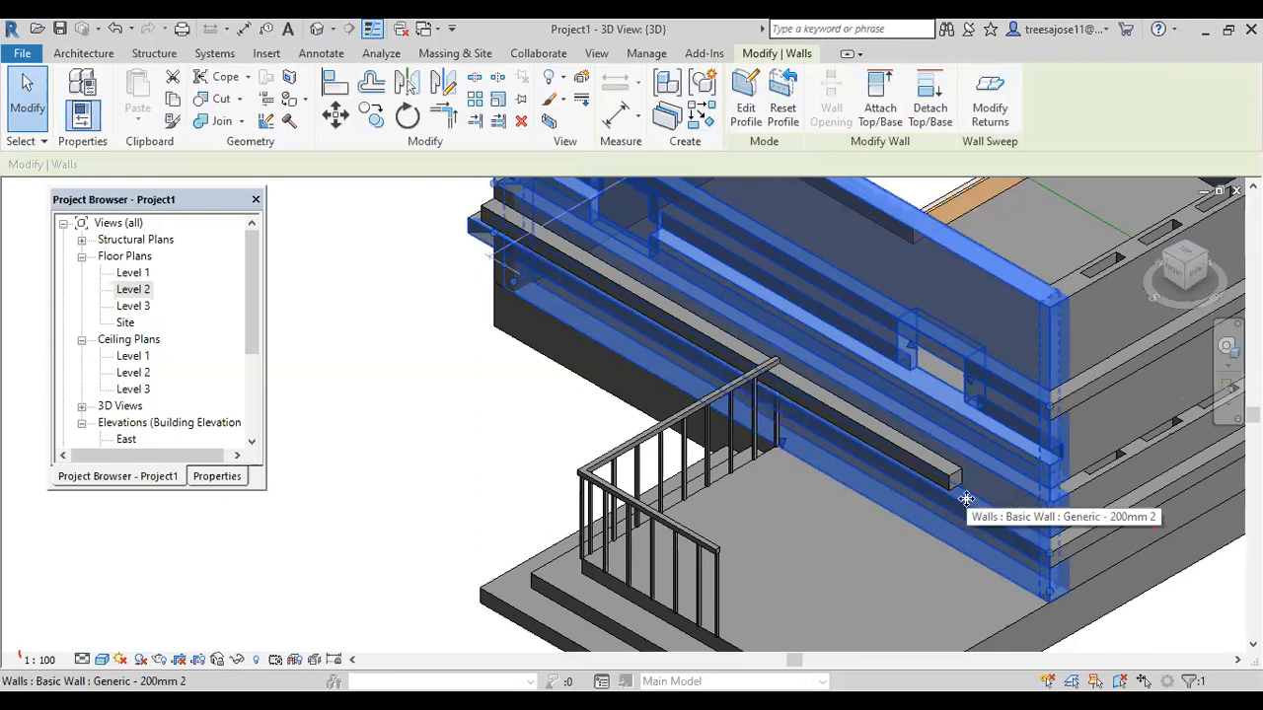
left_click(498, 426)
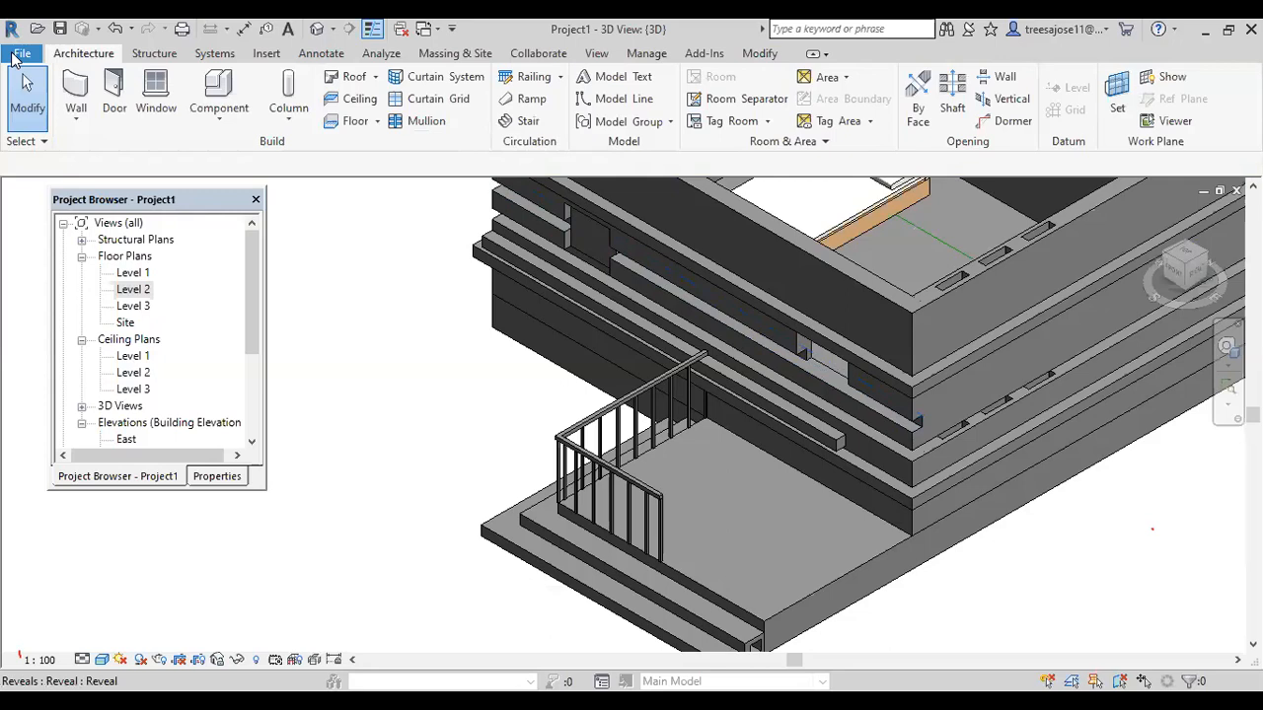
Create a new family from the Metric Profile.rft template, dismissing the project save reminder without saving.
left_click(14, 55)
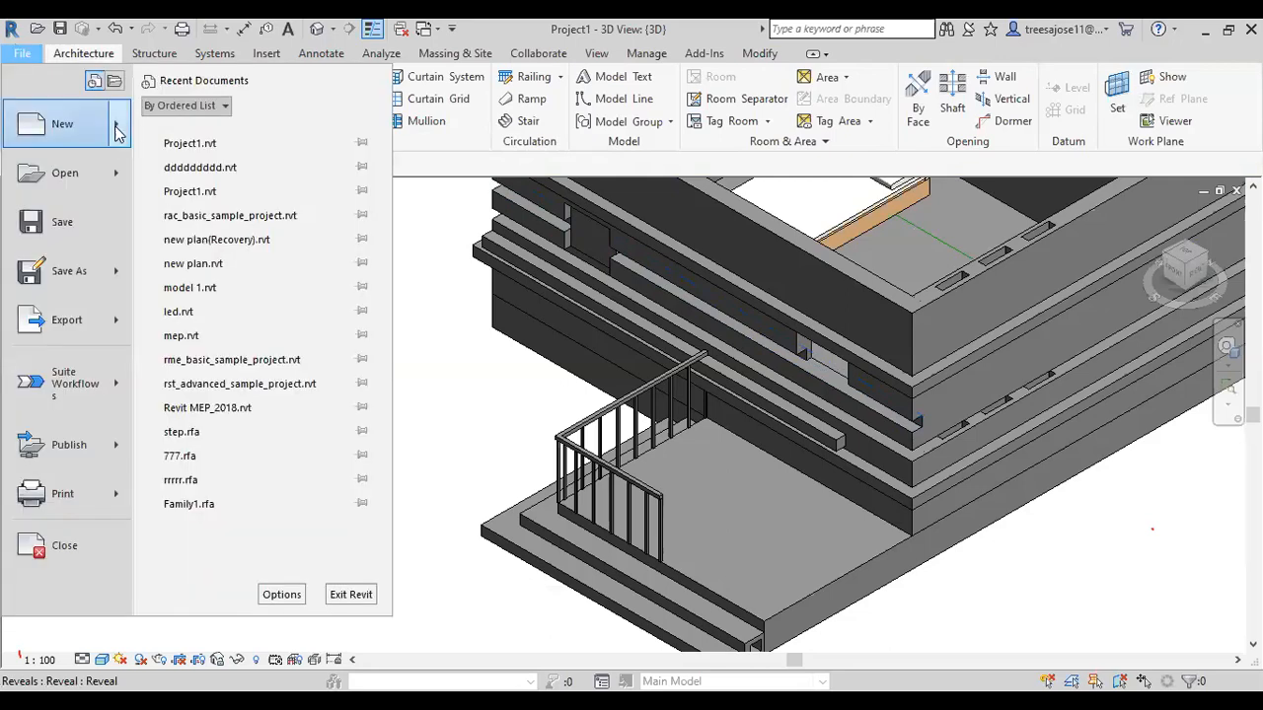
mouse_move(118, 130)
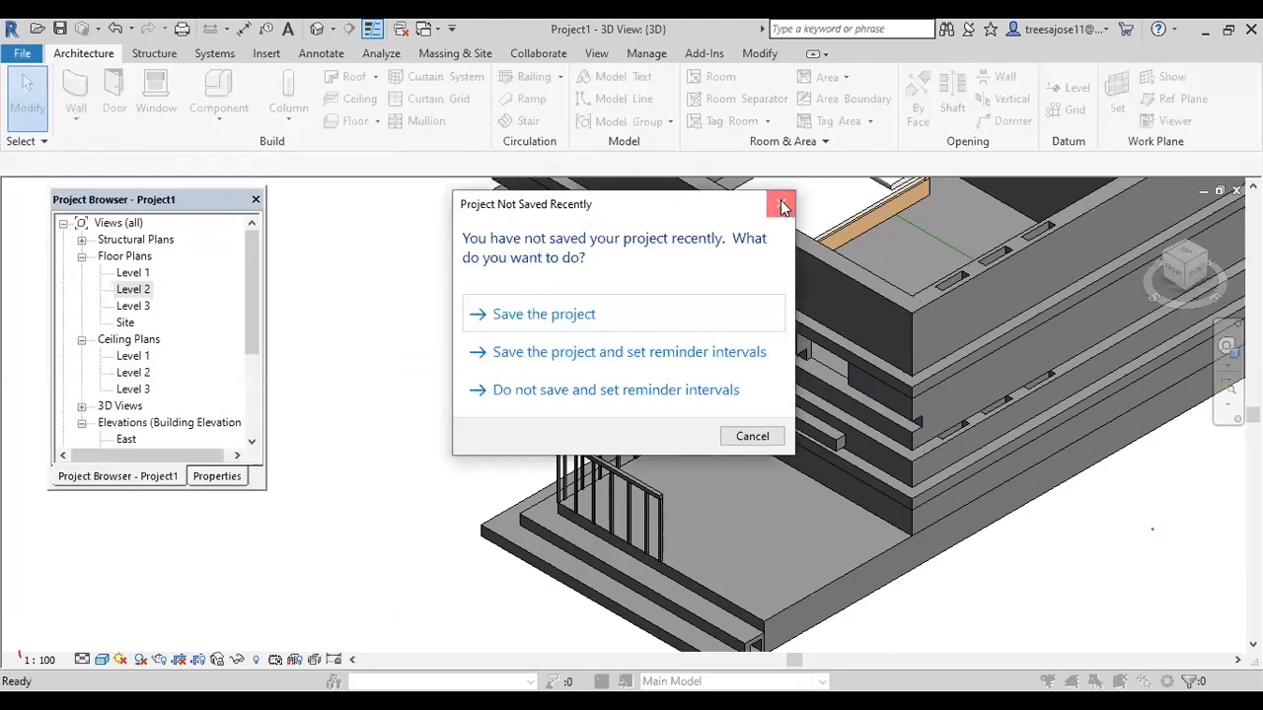
key("Escape")
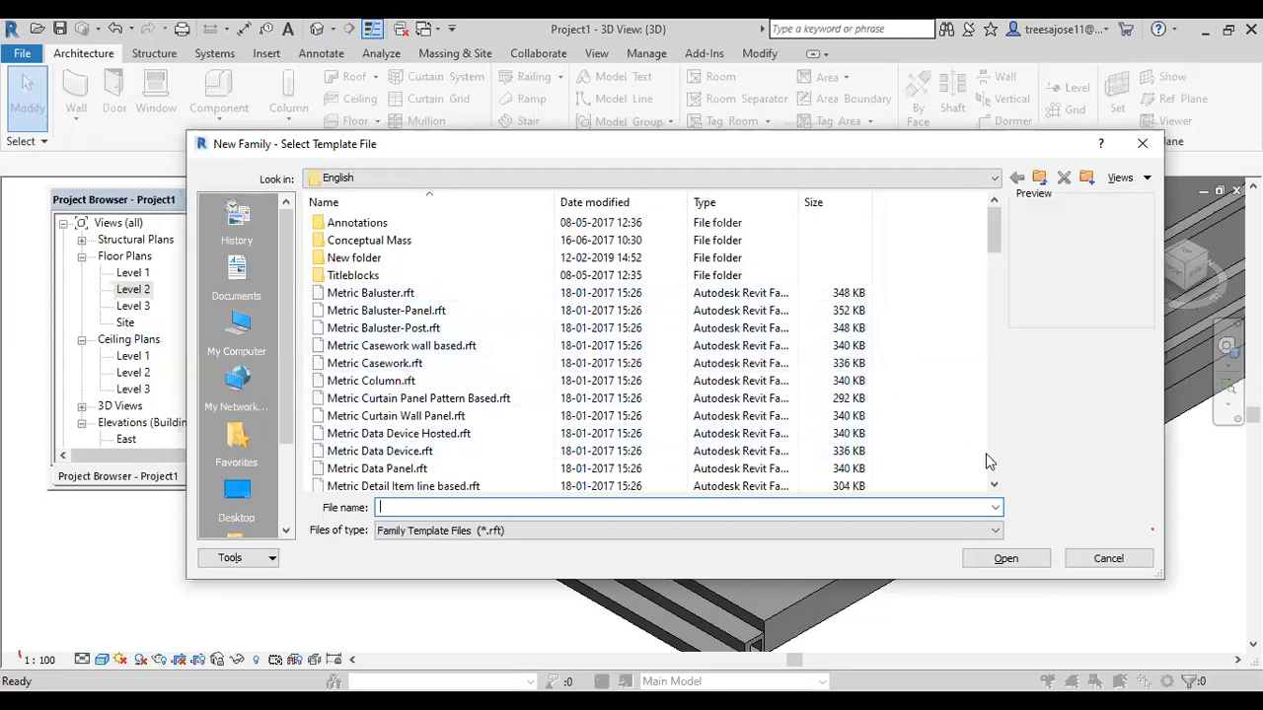
left_click(994, 484)
left_click(994, 485)
left_click(994, 484)
left_click(994, 484)
left_click(994, 484)
left_click(994, 485)
left_click(995, 485)
left_click(995, 485)
left_click(994, 484)
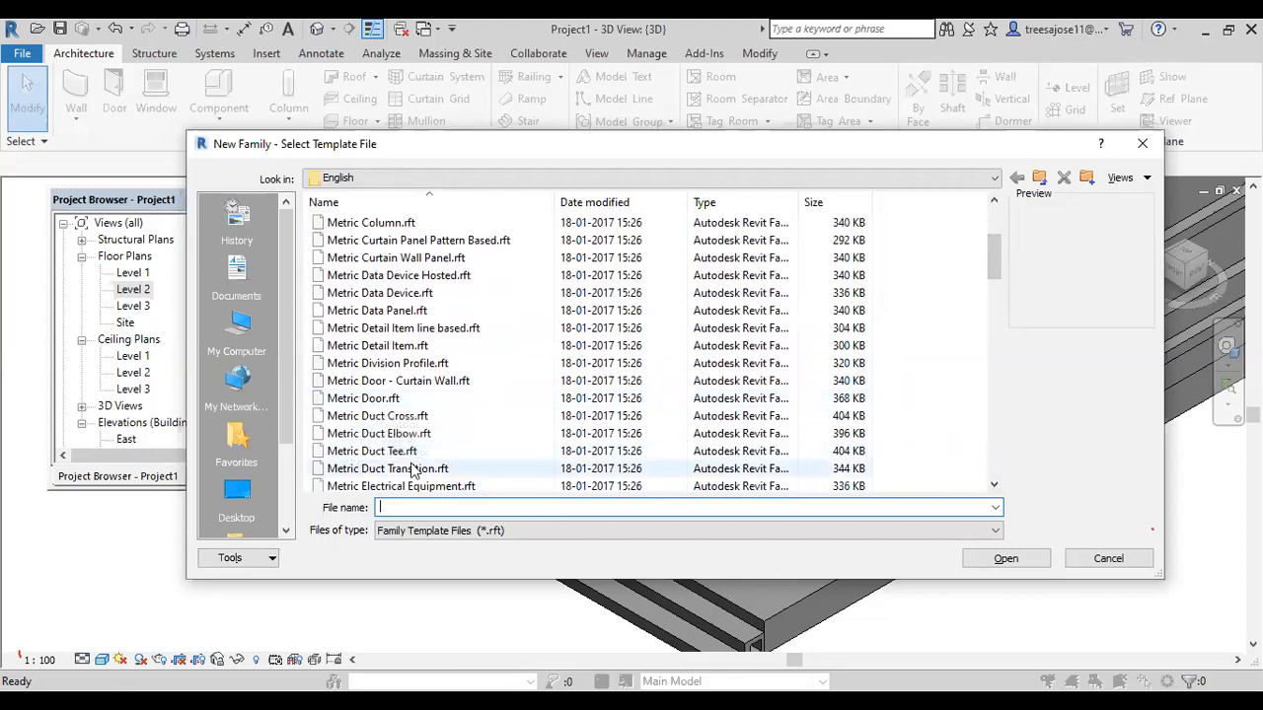
left_click(993, 485)
left_click(993, 484)
left_click(993, 485)
left_click(994, 484)
left_click(993, 485)
left_click(994, 484)
left_click(994, 484)
left_click(994, 487)
left_click(994, 486)
left_click(993, 486)
left_click(994, 486)
left_click(994, 487)
left_click(993, 486)
left_click(994, 486)
left_click(995, 485)
left_click(995, 485)
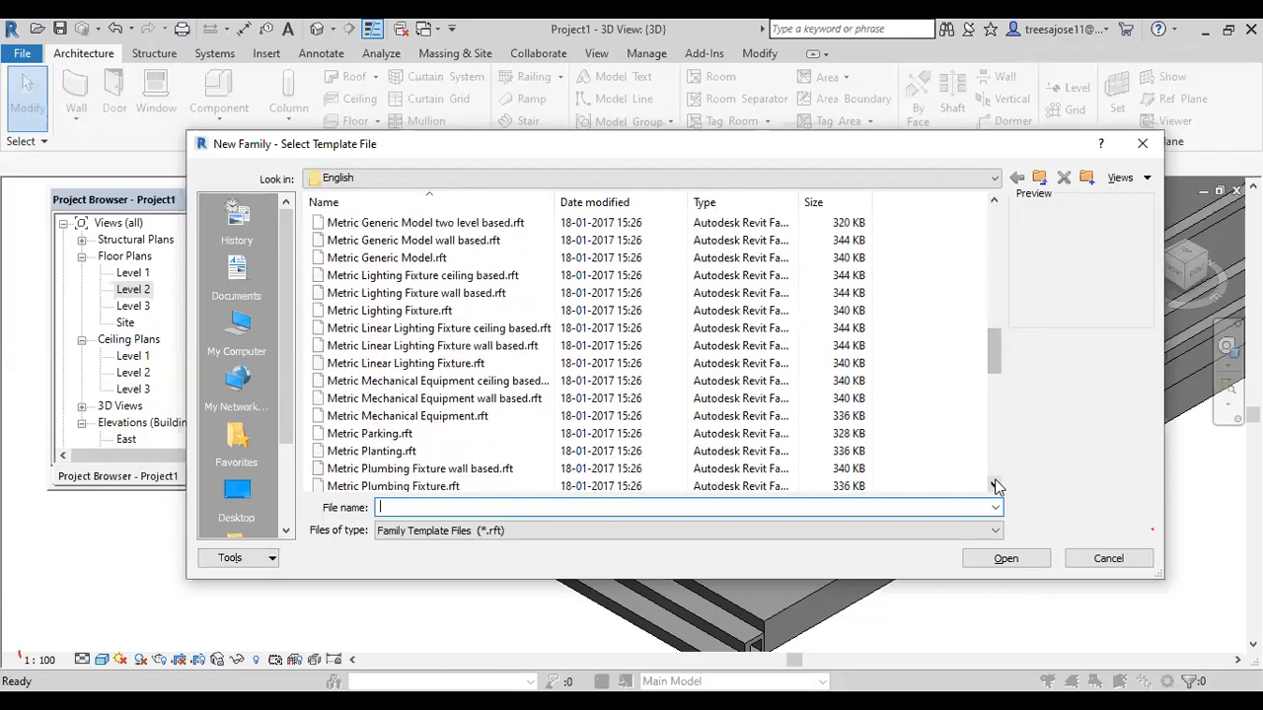
left_click(995, 486)
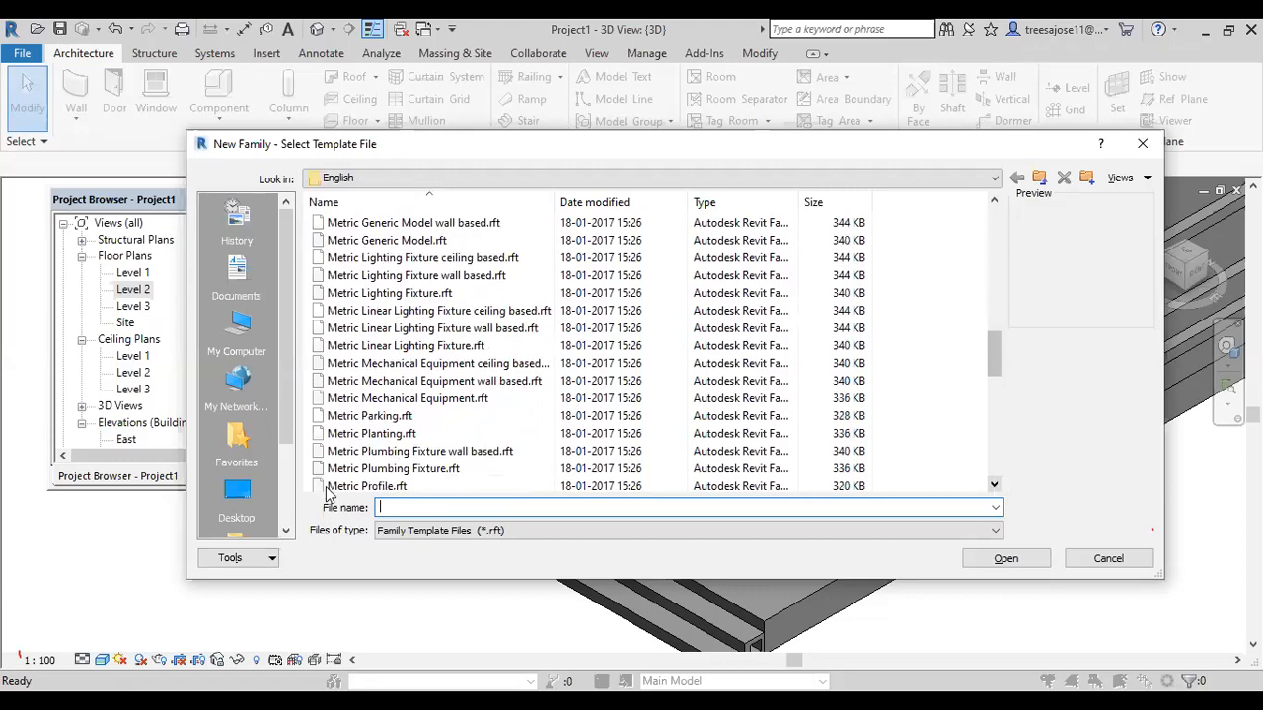
scroll(385, 479, "down", 1)
left_click(382, 472)
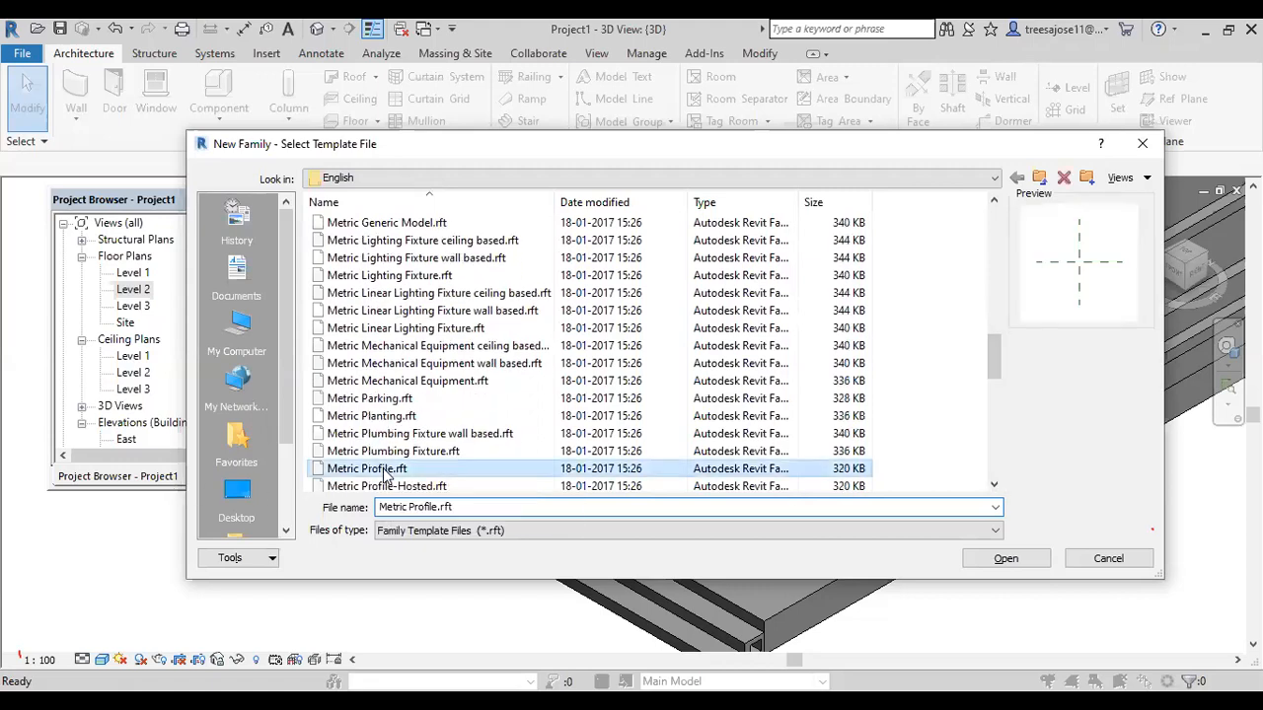
left_click(1001, 561)
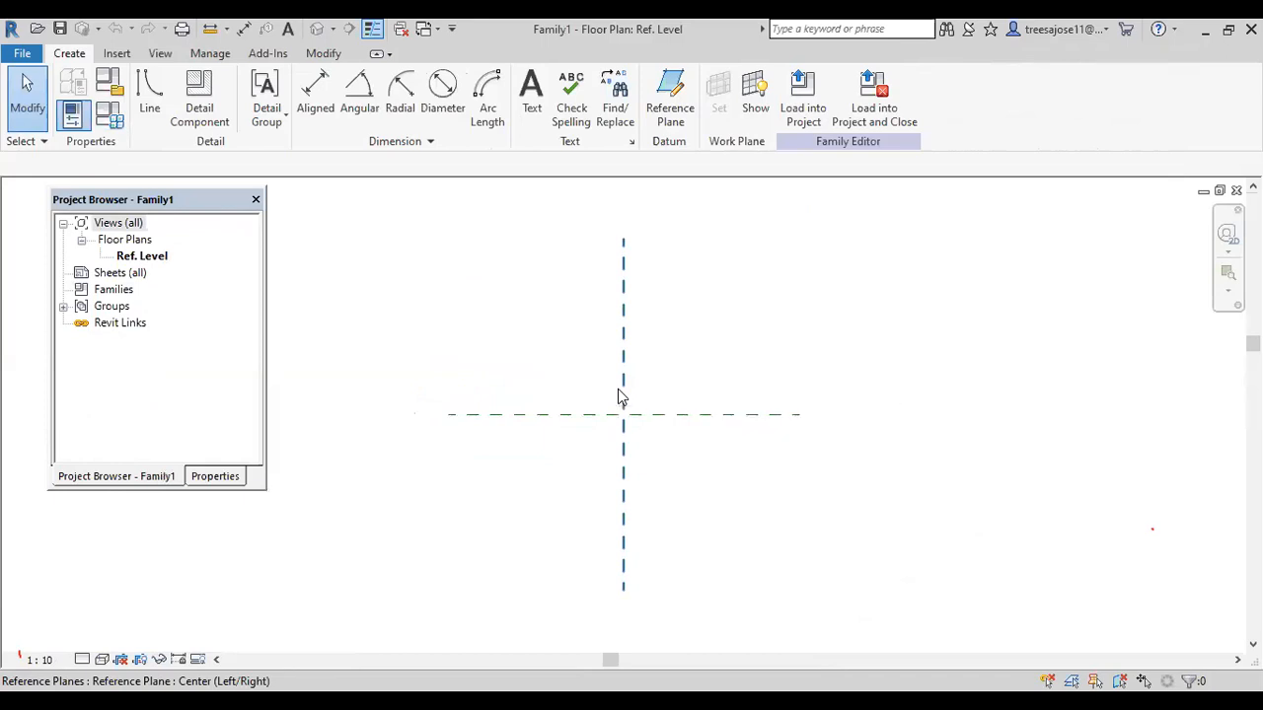
Set the family's project length units to centimeters.
key("u")
key("n")
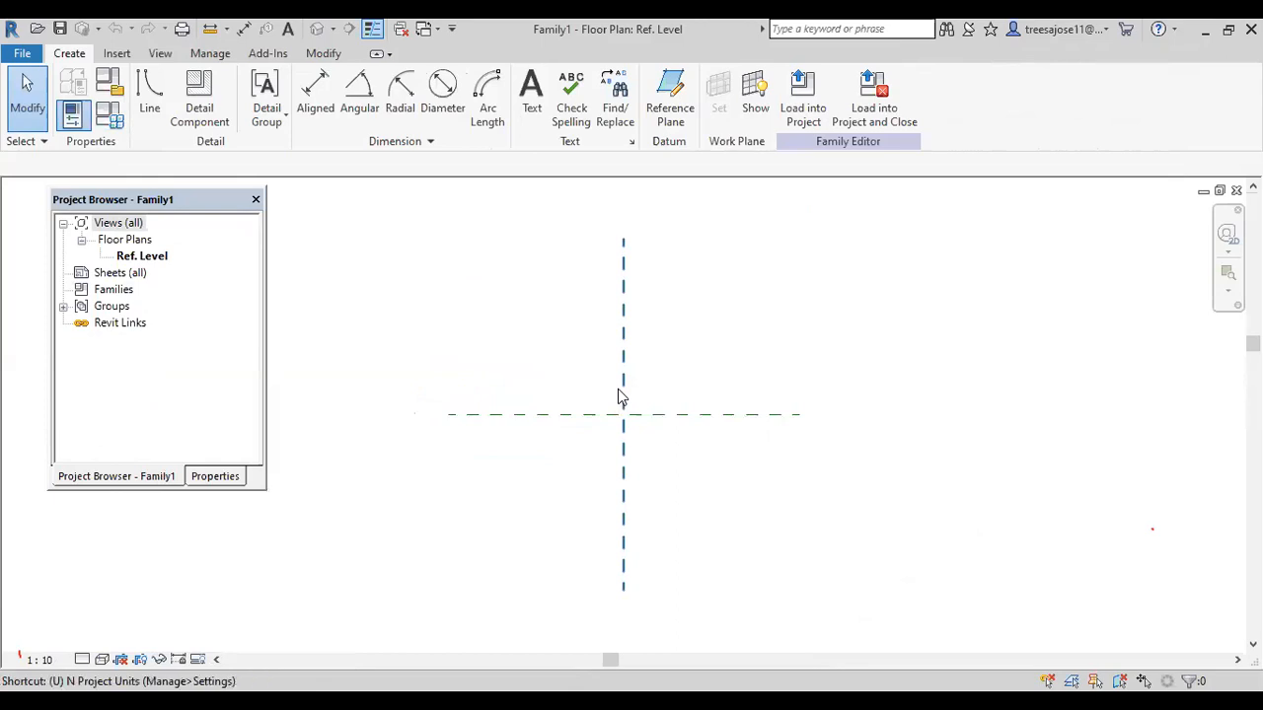
key("Escape")
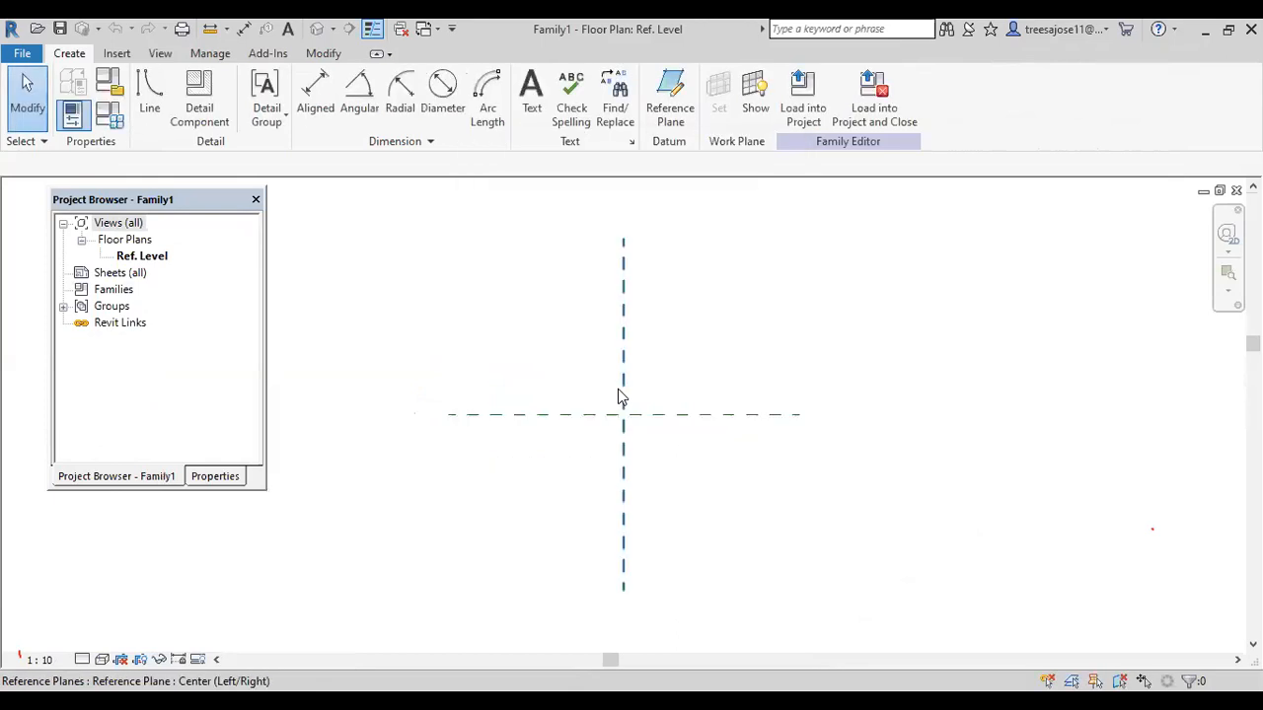
key("u")
key("n")
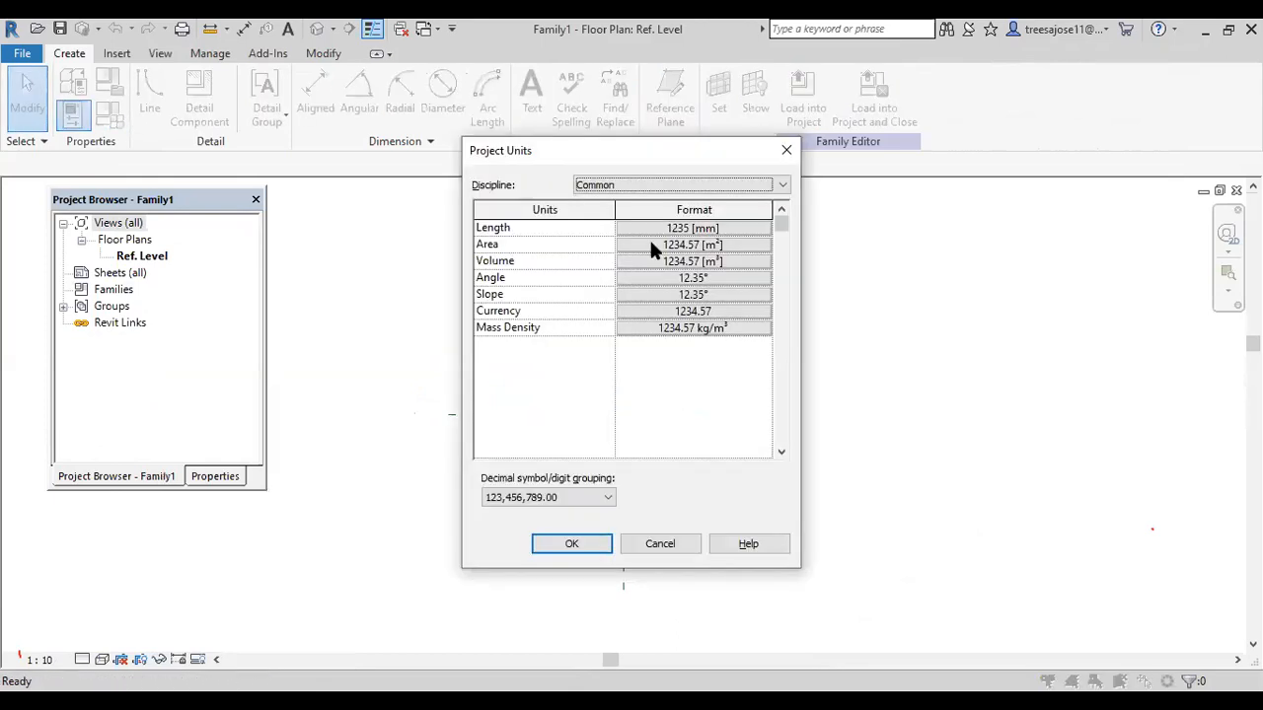
left_click(696, 231)
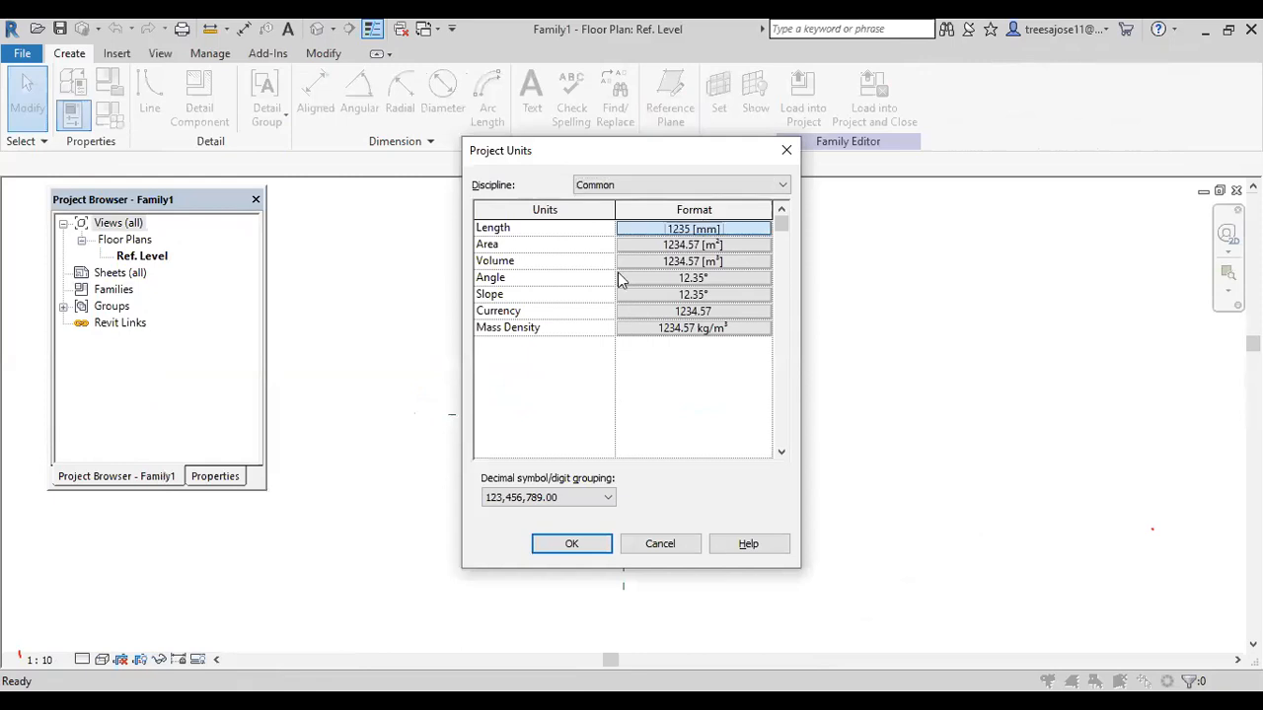
left_click(685, 260)
left_click(623, 350)
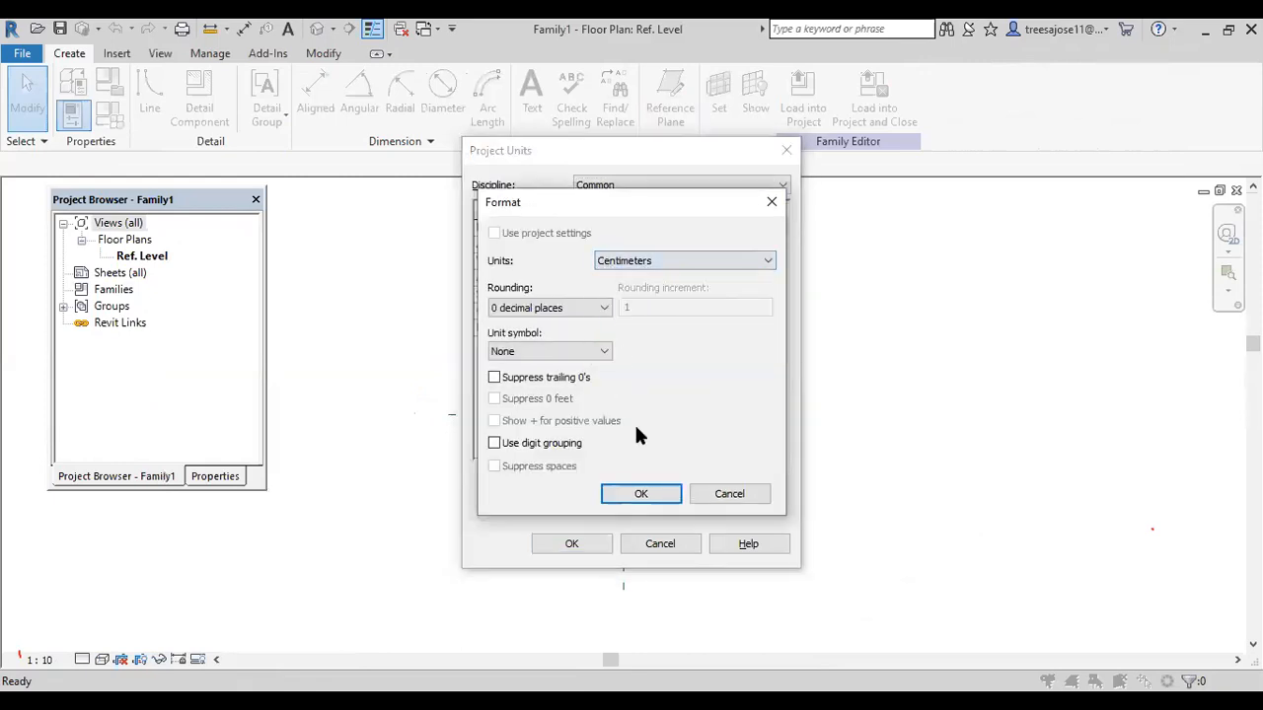
left_click(637, 495)
left_click(558, 548)
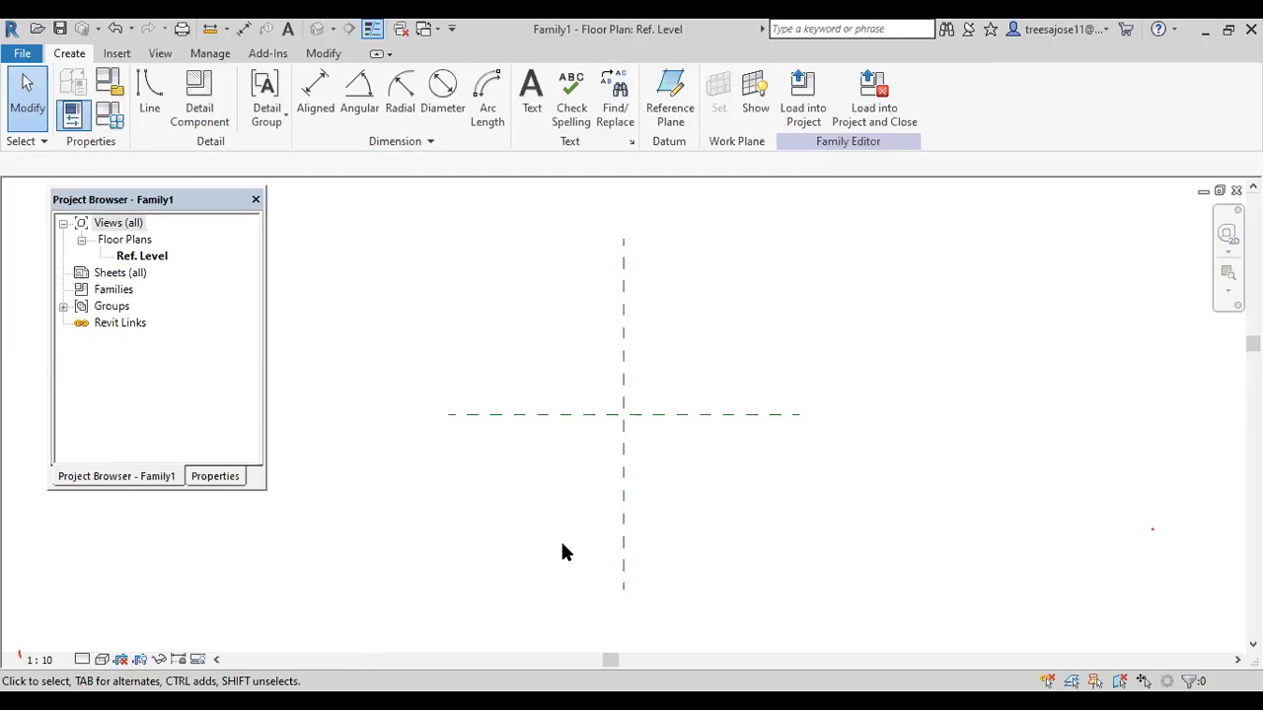
Draw a closed 2 cm square with profile lines, its upper-left corner at the intersection of the reference planes.
left_click(151, 94)
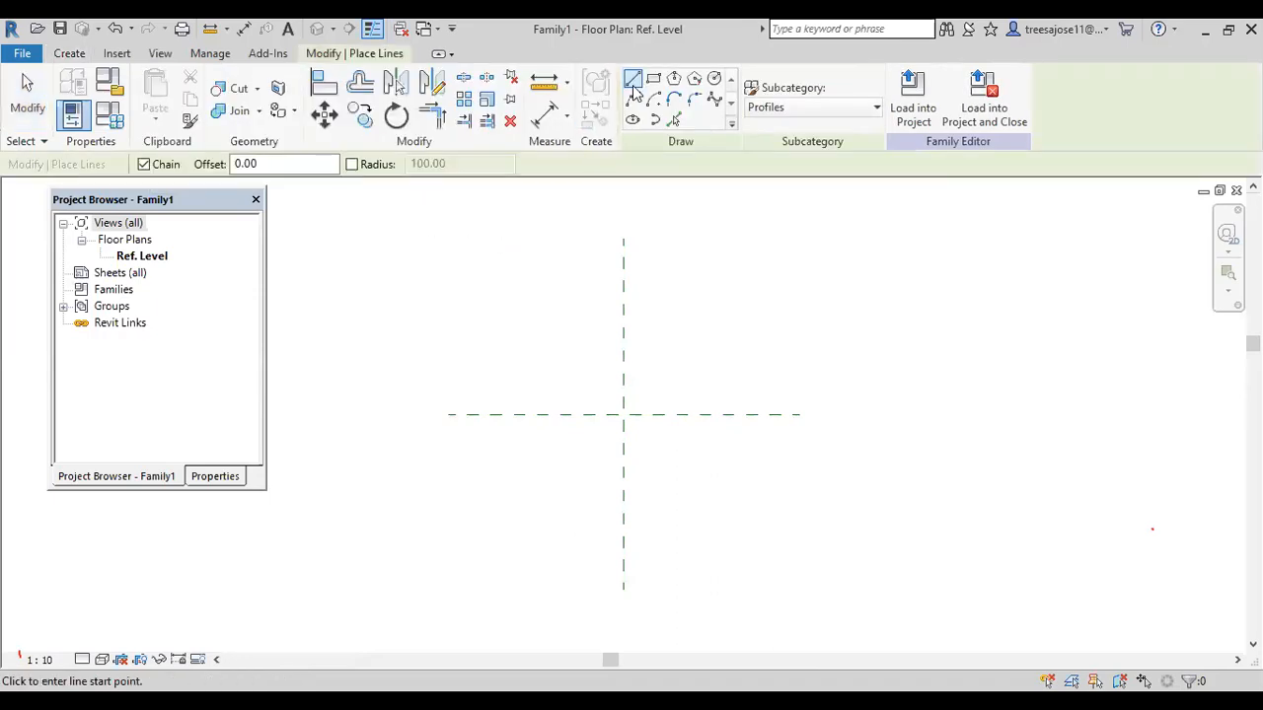
scroll(625, 421, "up", 2)
left_click(623, 408)
scroll(661, 413, "up", 1)
type("2")
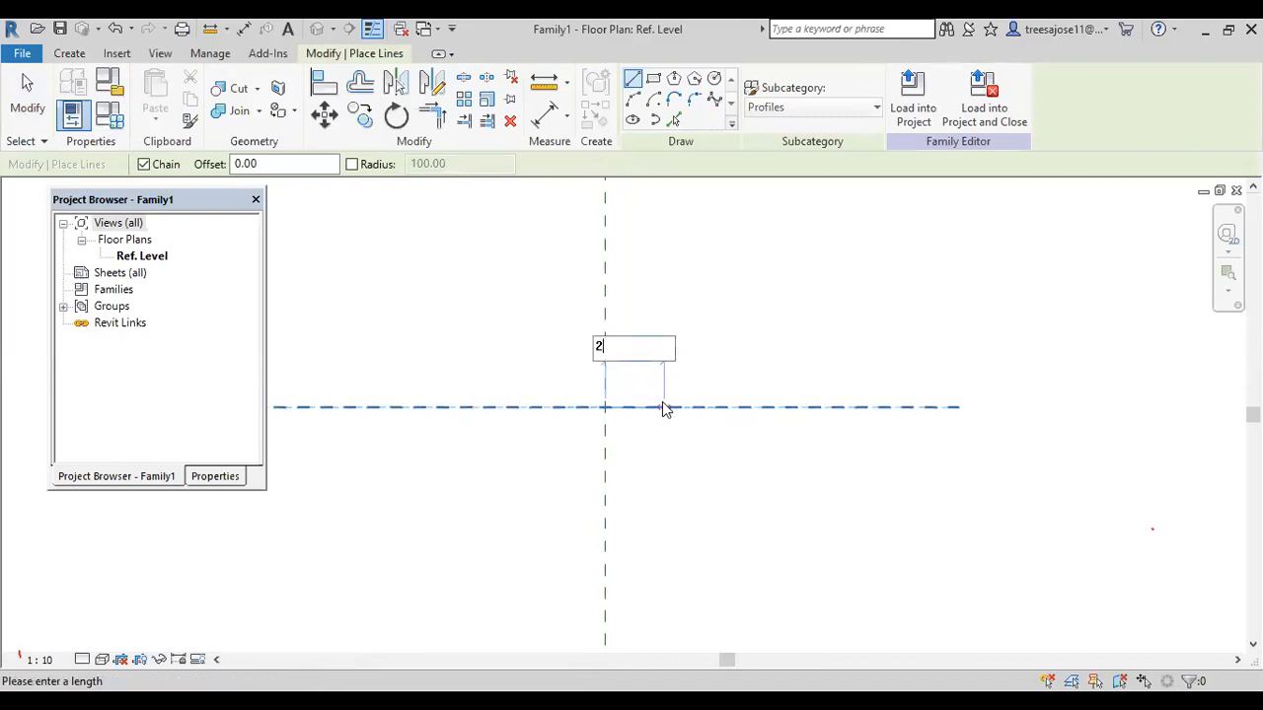
key("Return")
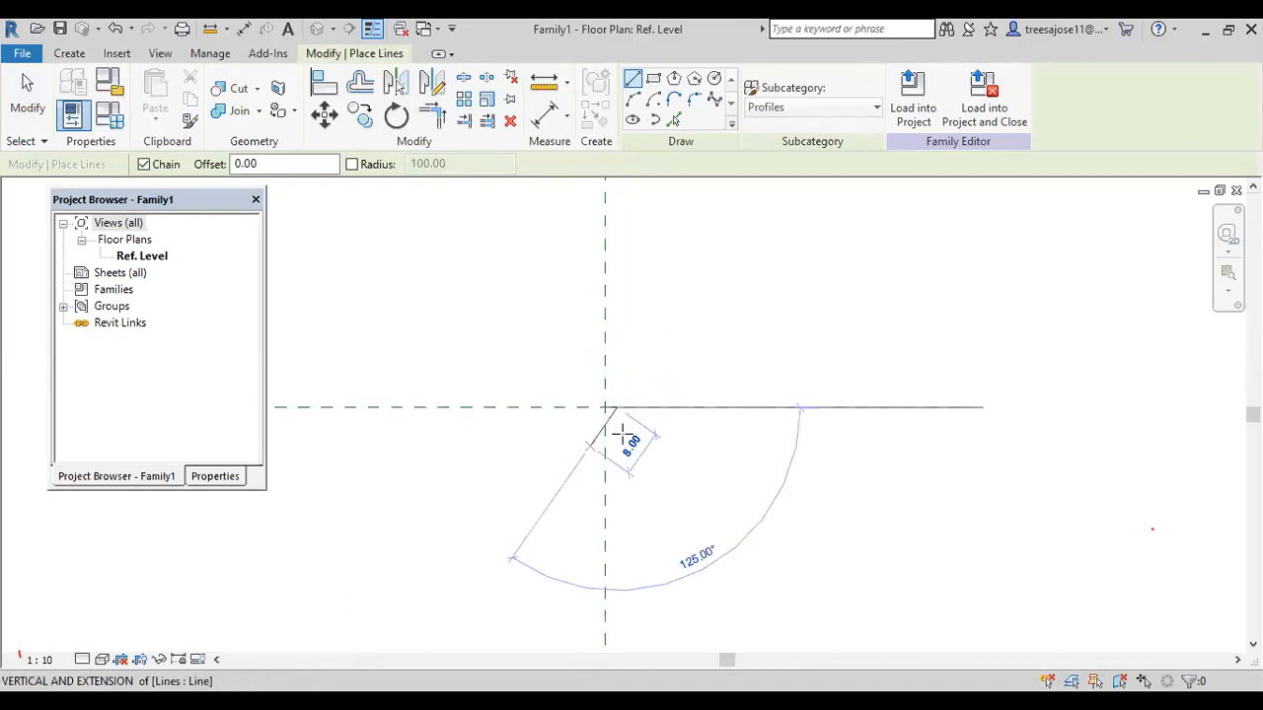
scroll(631, 434, "up", 3)
scroll(590, 369, "up", 1)
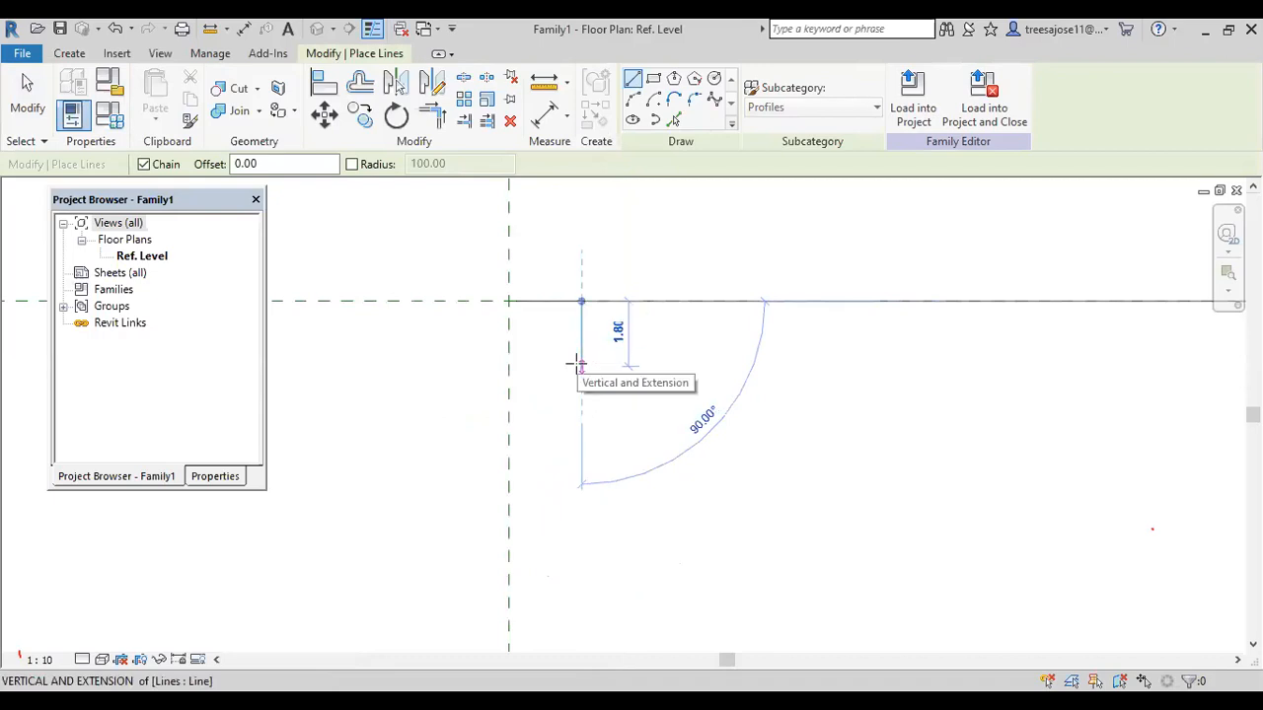
type("2")
key("Return")
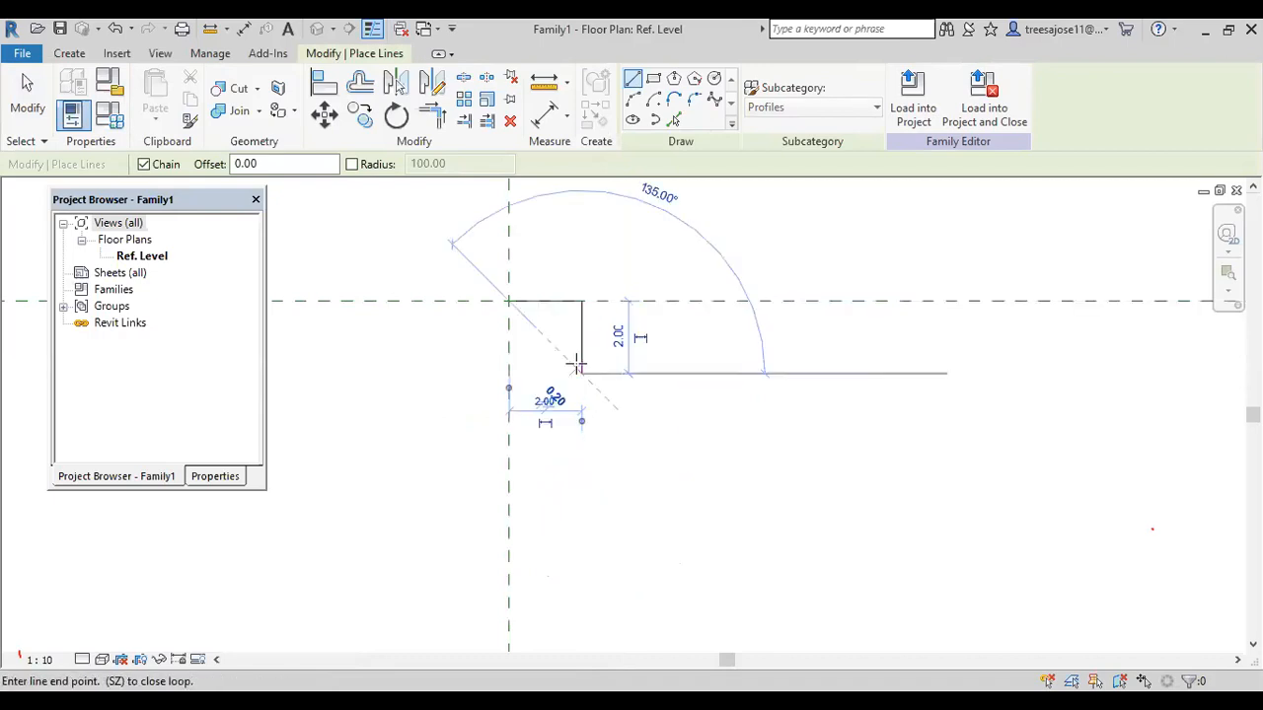
left_click(508, 374)
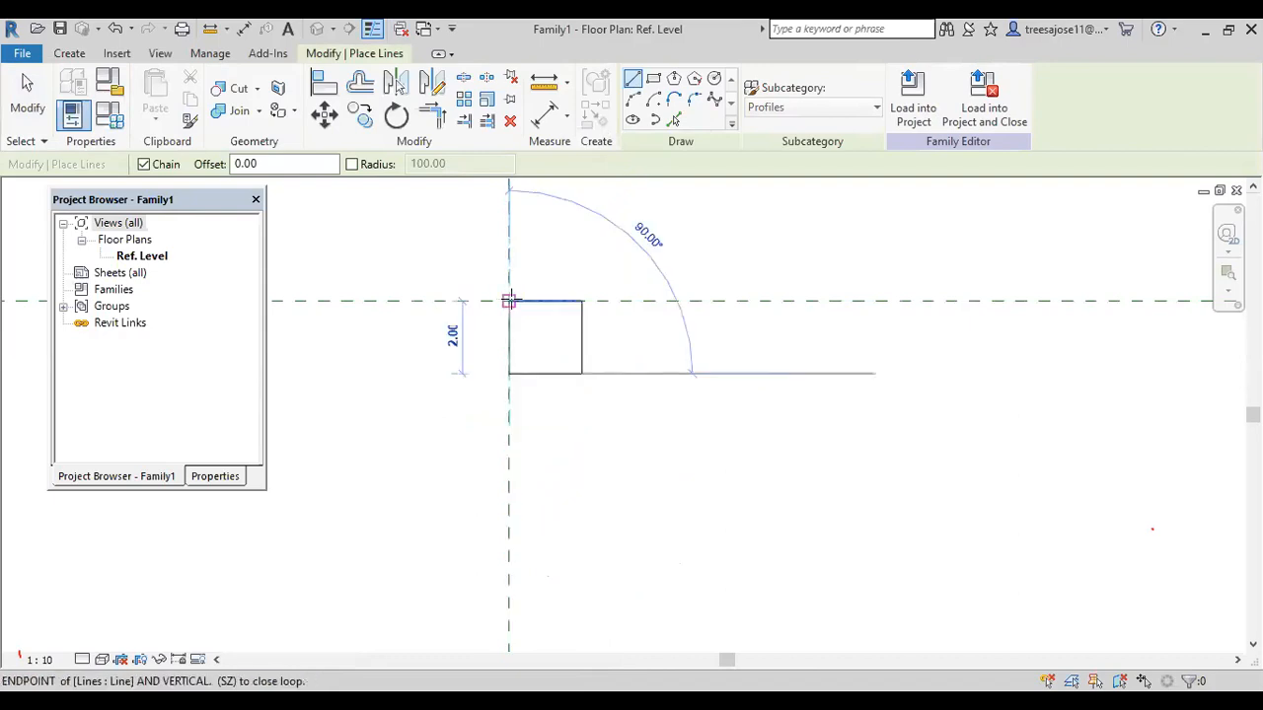
left_click(508, 300)
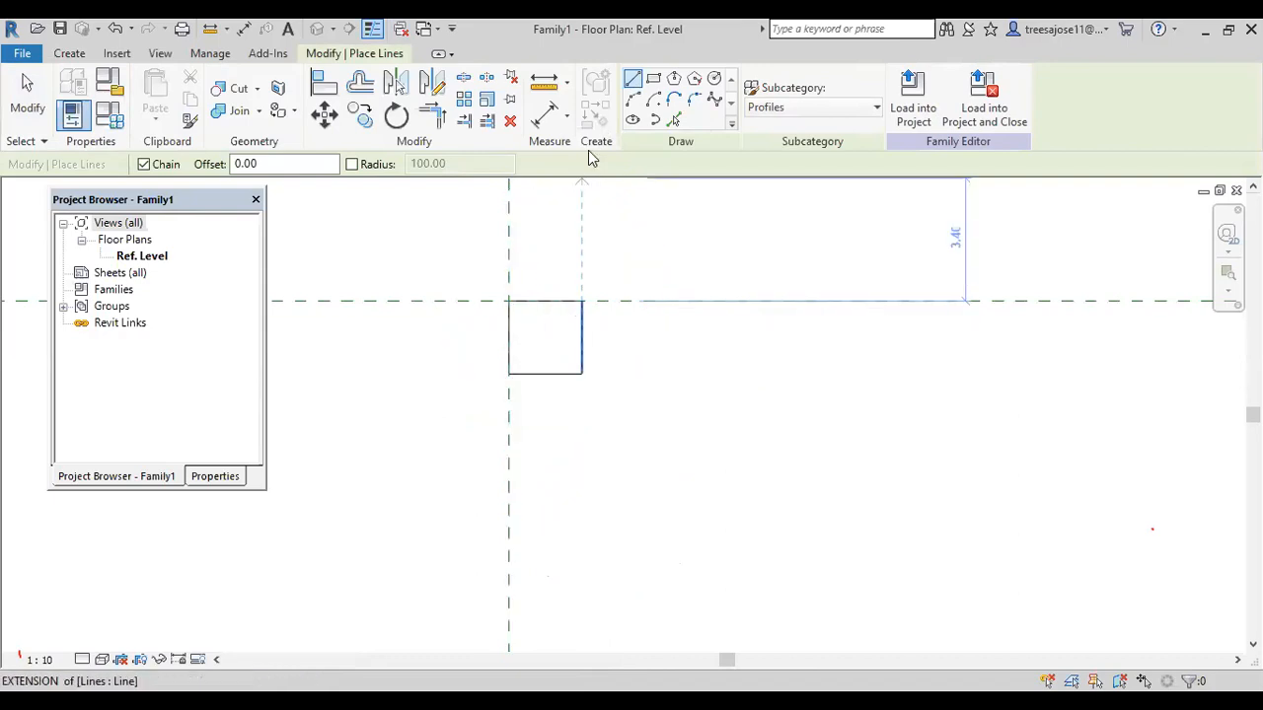
Draw an arc bulging outward between the two right-hand corners of the square and end the line command.
left_click(634, 100)
left_click(582, 373)
left_click(582, 301)
scroll(580, 335, "up", 2)
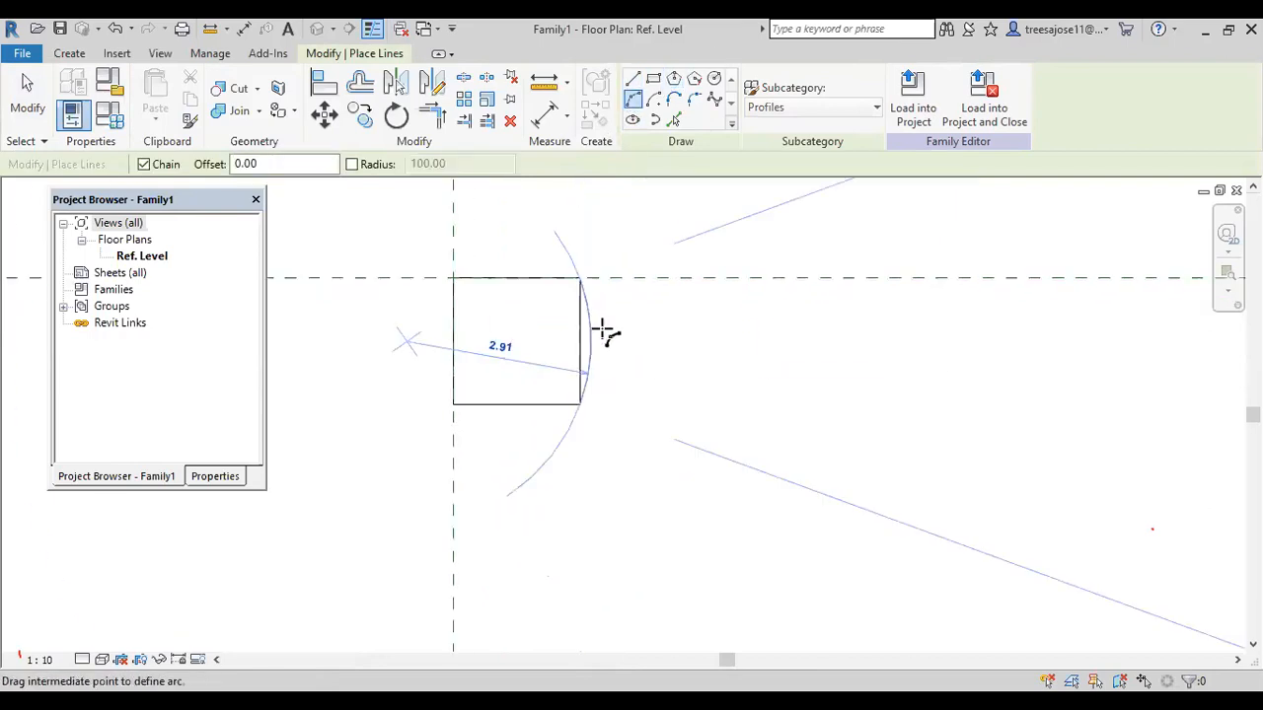
scroll(580, 335, "up", 1)
left_click(610, 335)
right_click(694, 343)
left_click(737, 350)
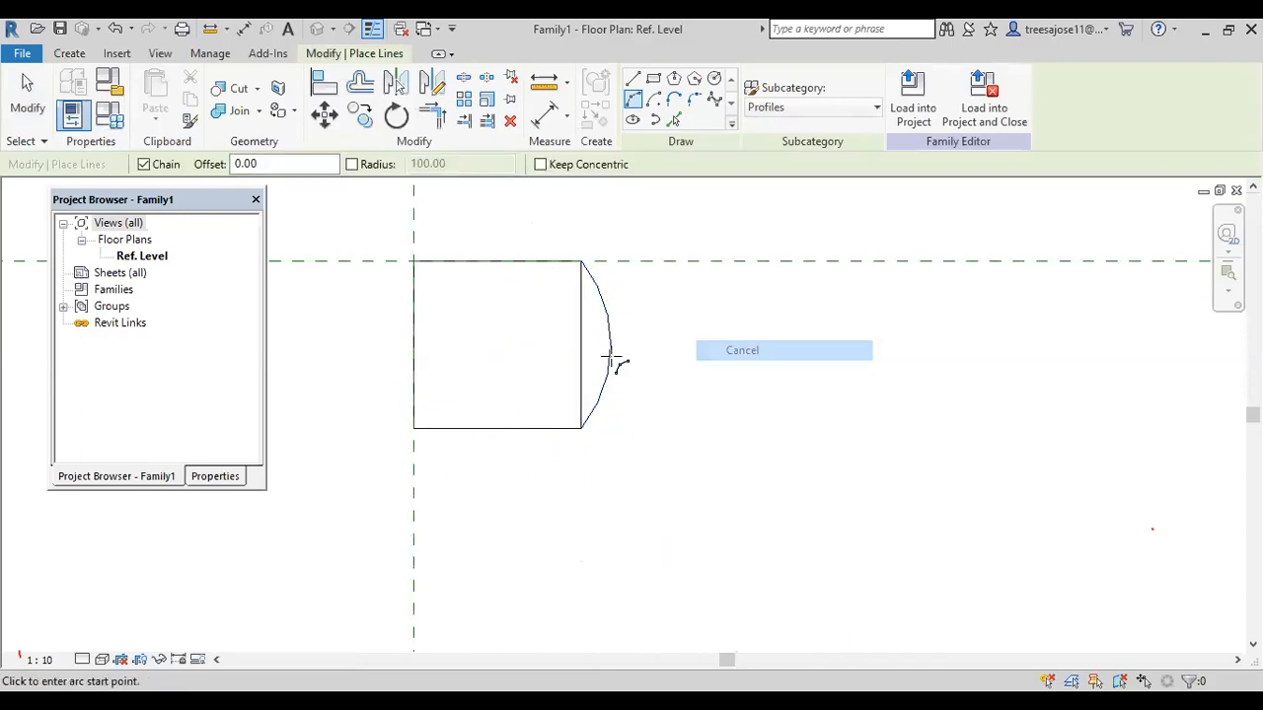
key("Escape")
key("Escape")
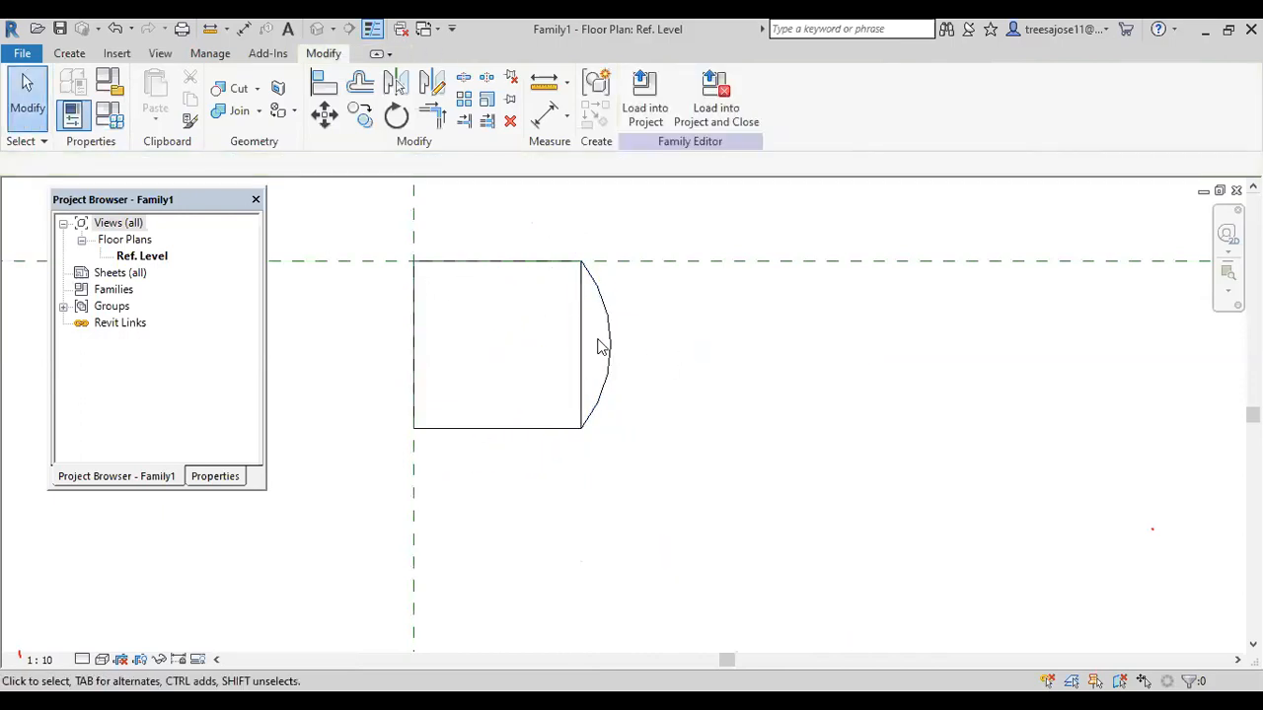
Delete the straight edge behind the arc, and delete all remaining lines of the profile.
left_click(582, 405)
key("Delete")
left_click(606, 326)
left_click_drag(345, 222, 651, 465)
key("Delete")
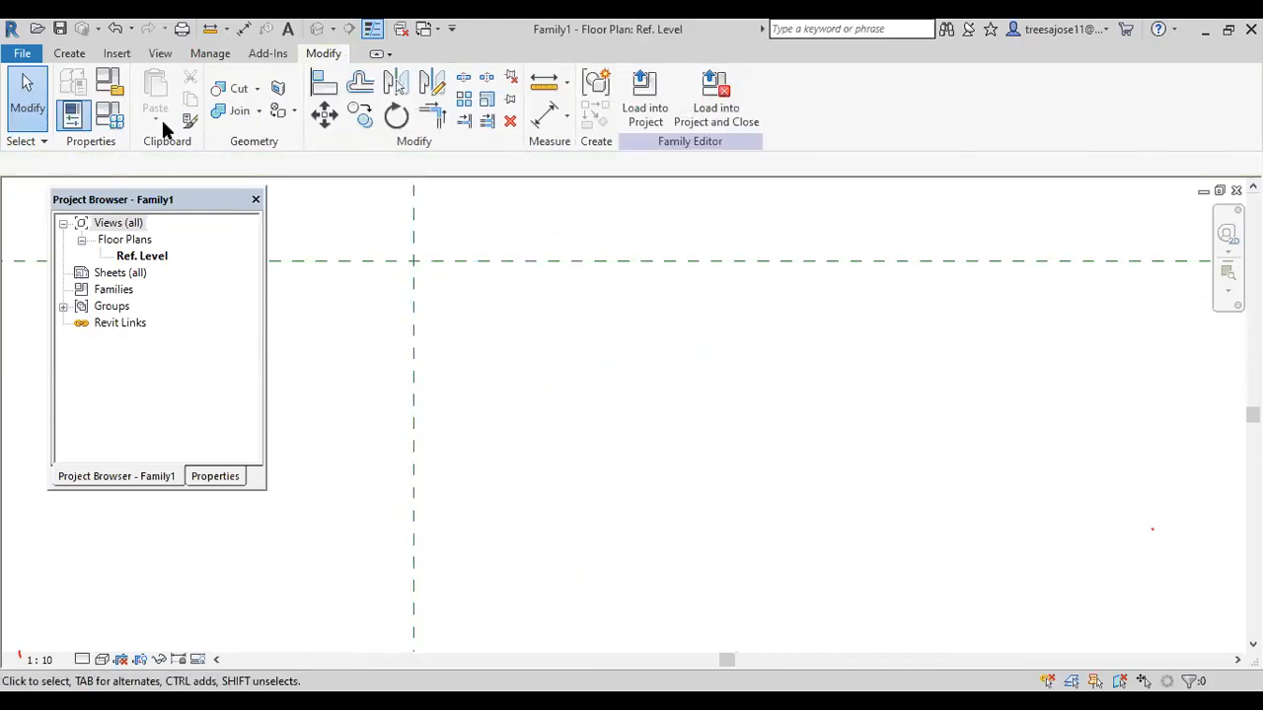
Draw profile lines from the reference plane intersection, 5 cm horizontally to the right and 2.5 cm straight down.
left_click(61, 54)
left_click(149, 87)
left_click(414, 261)
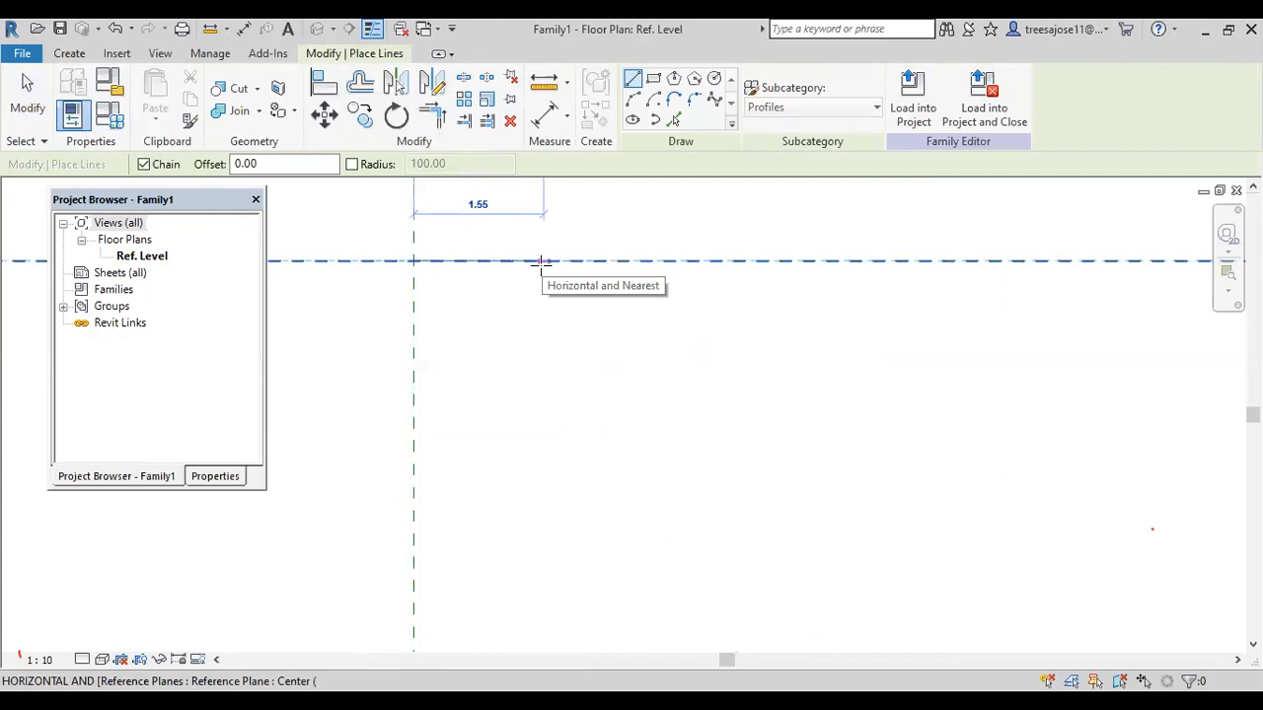
type("5")
key("Return")
scroll(797, 414, "down", 2)
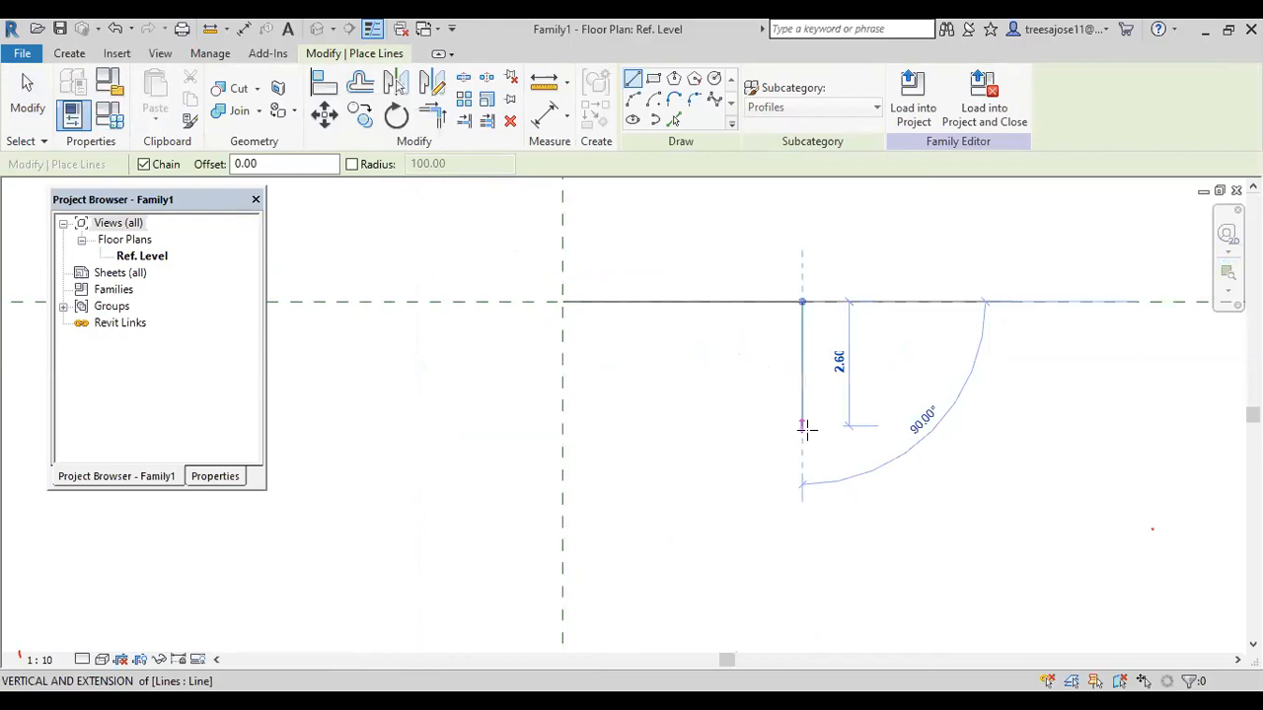
type("2.5")
key("Return")
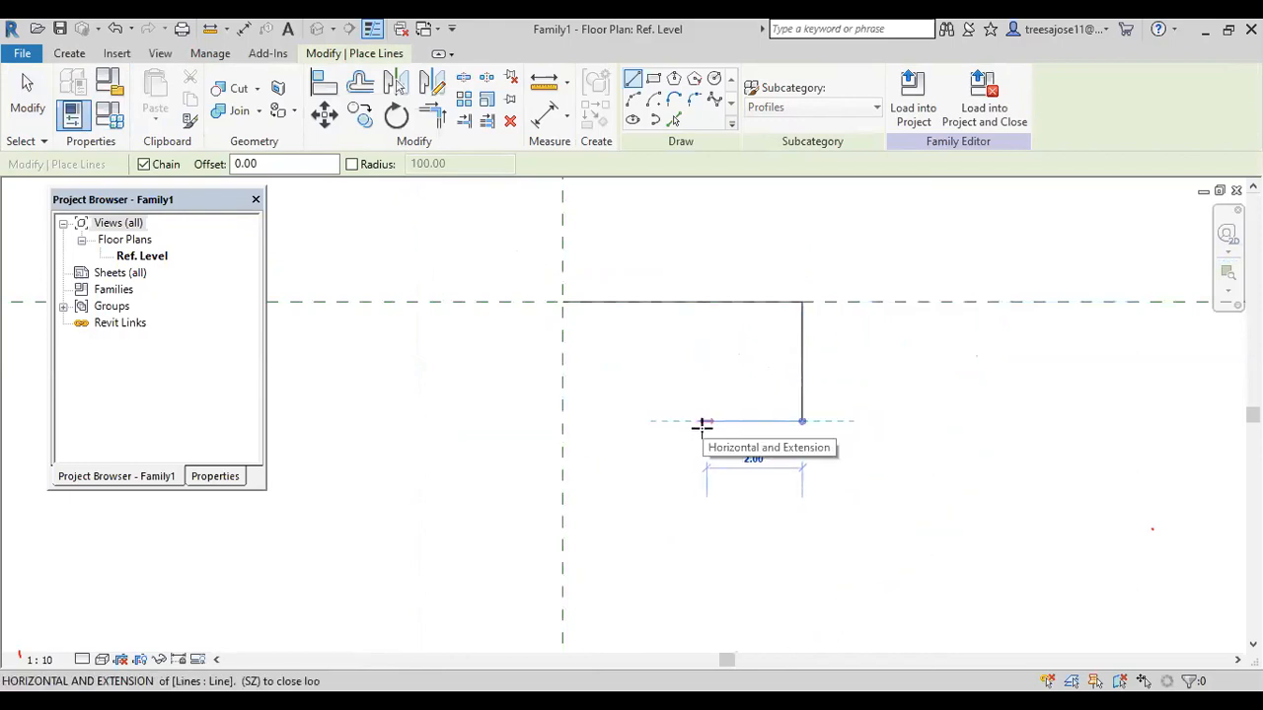
Complete the stepped profile with lines 2.5 cm left and 2.5 cm down, closing it along the vertical reference plane to the start point.
type("2.5")
key("Return")
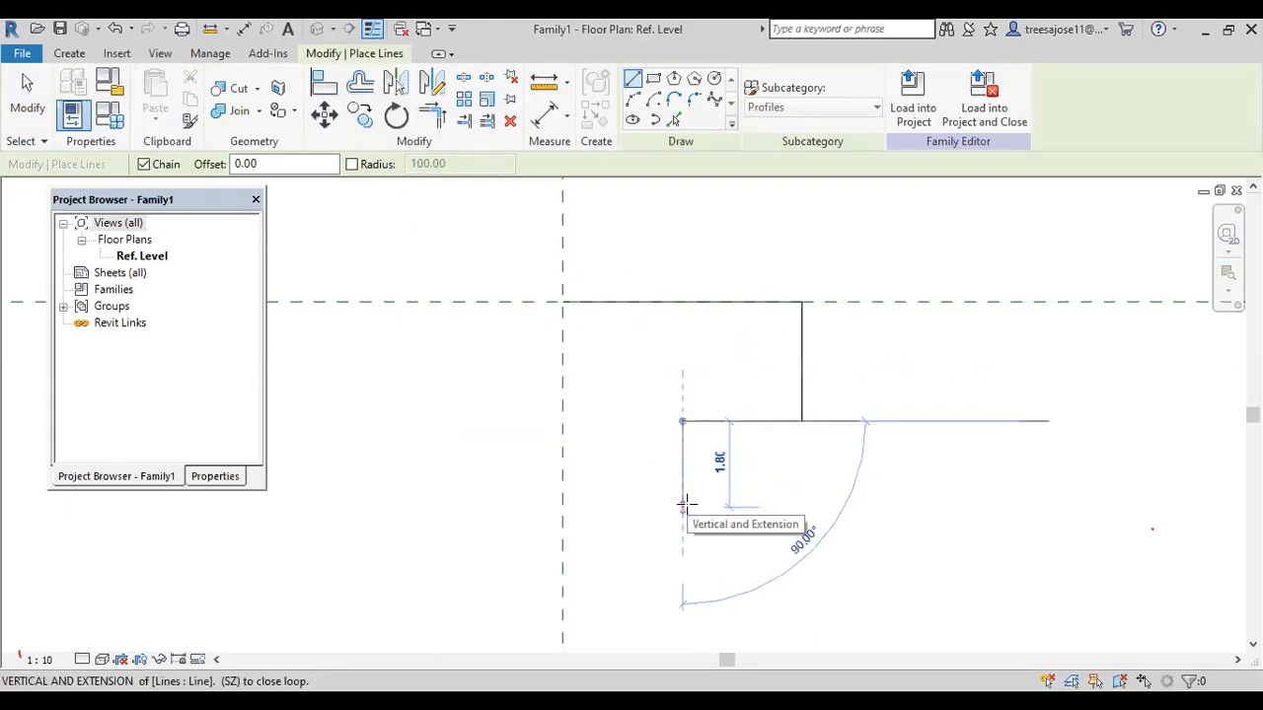
type("2.5")
key("Return")
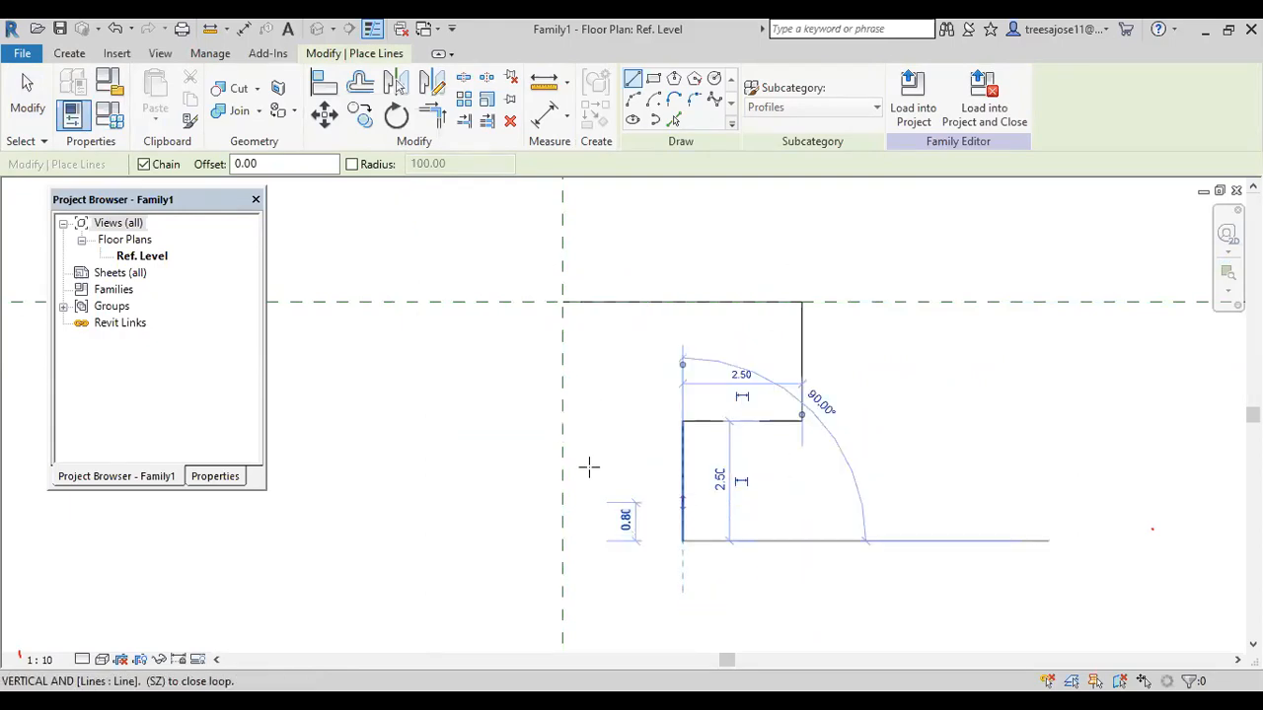
left_click(562, 541)
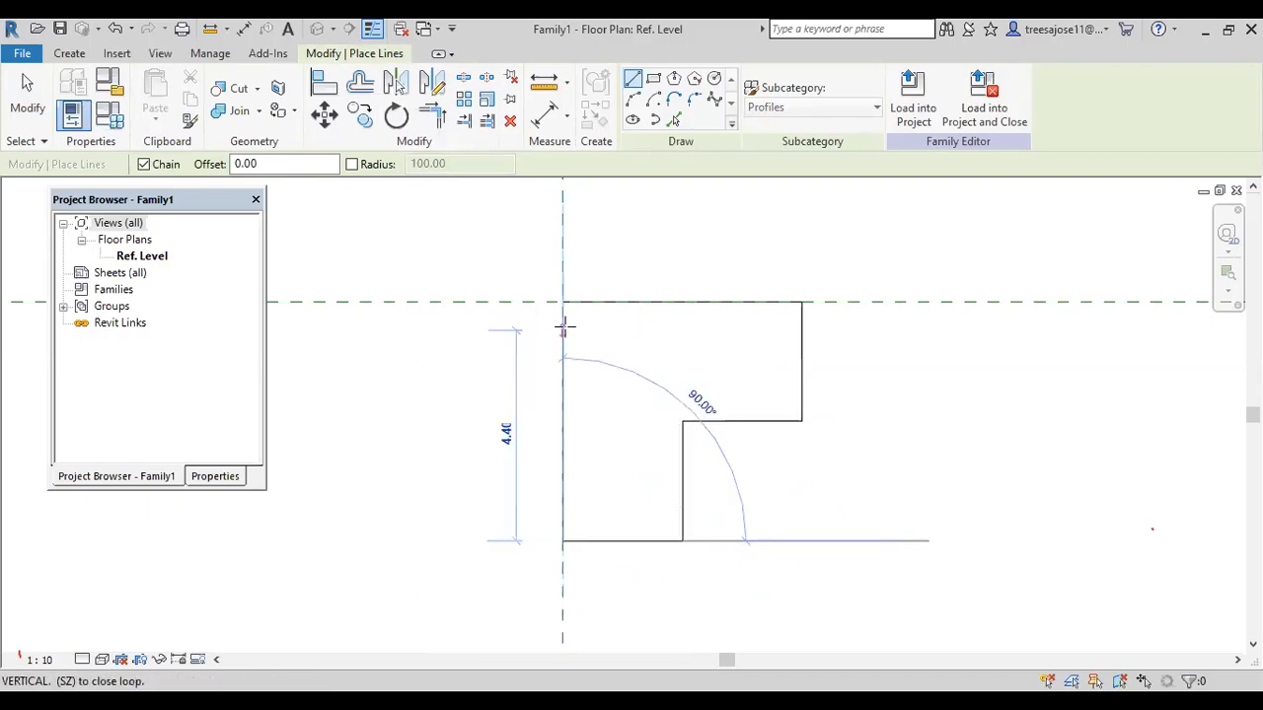
left_click(563, 302)
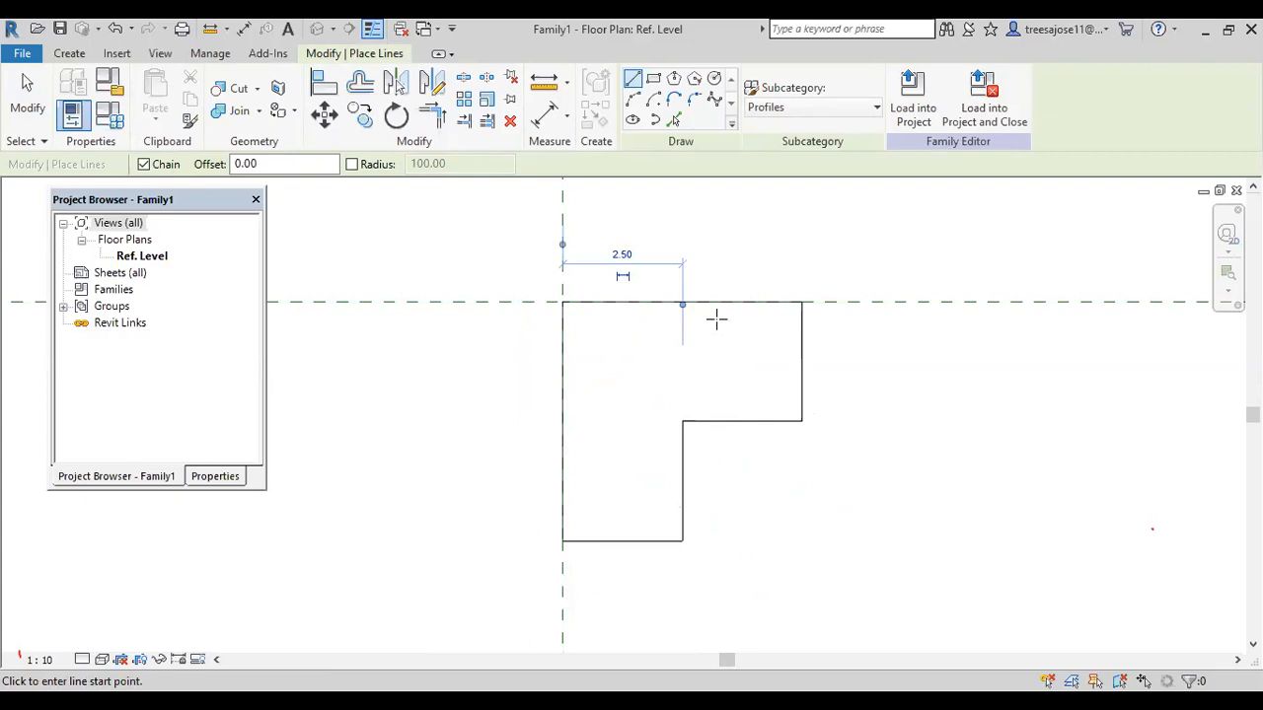
Save the current family to the Desktop as "profile 5x2.5".
left_click(22, 54)
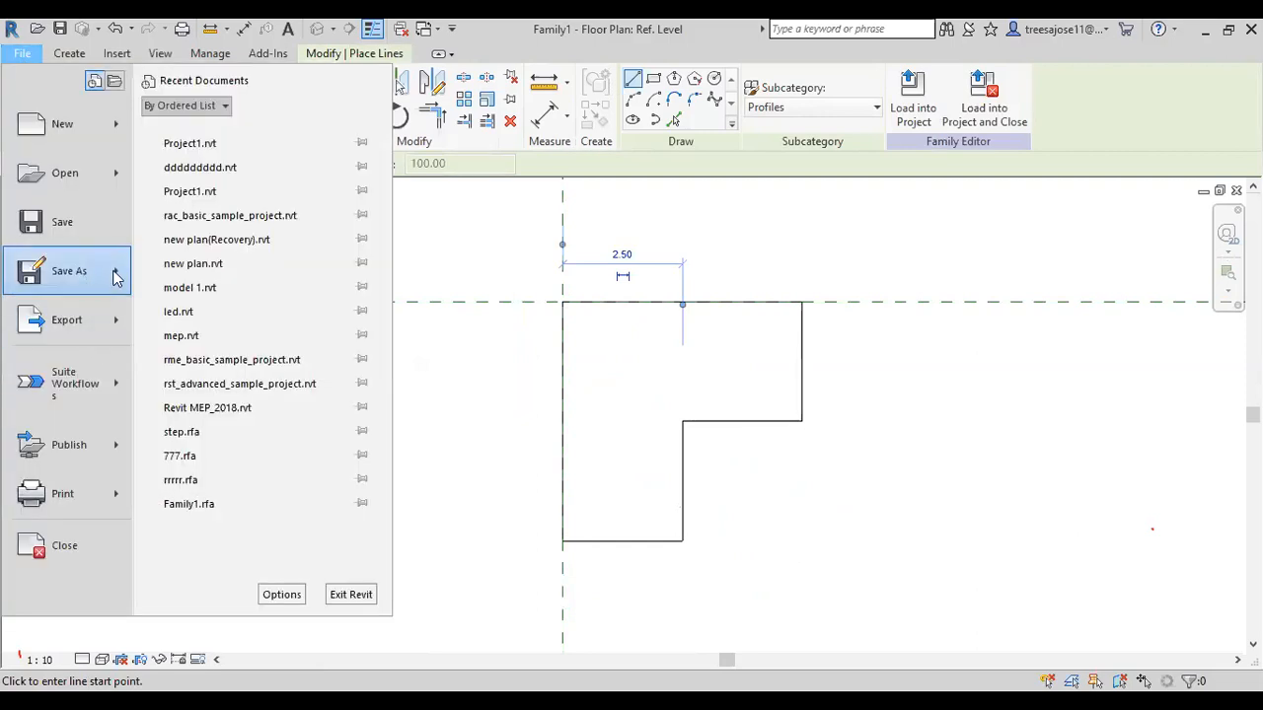
mouse_move(114, 279)
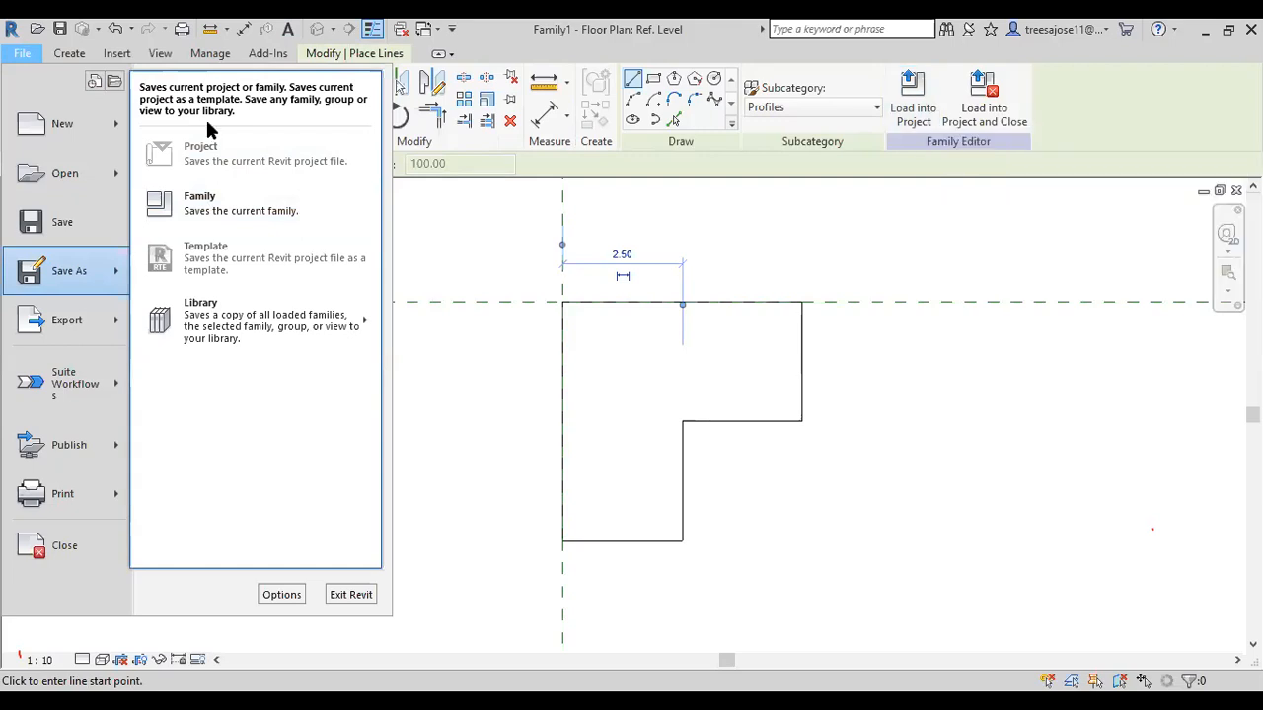
left_click(217, 204)
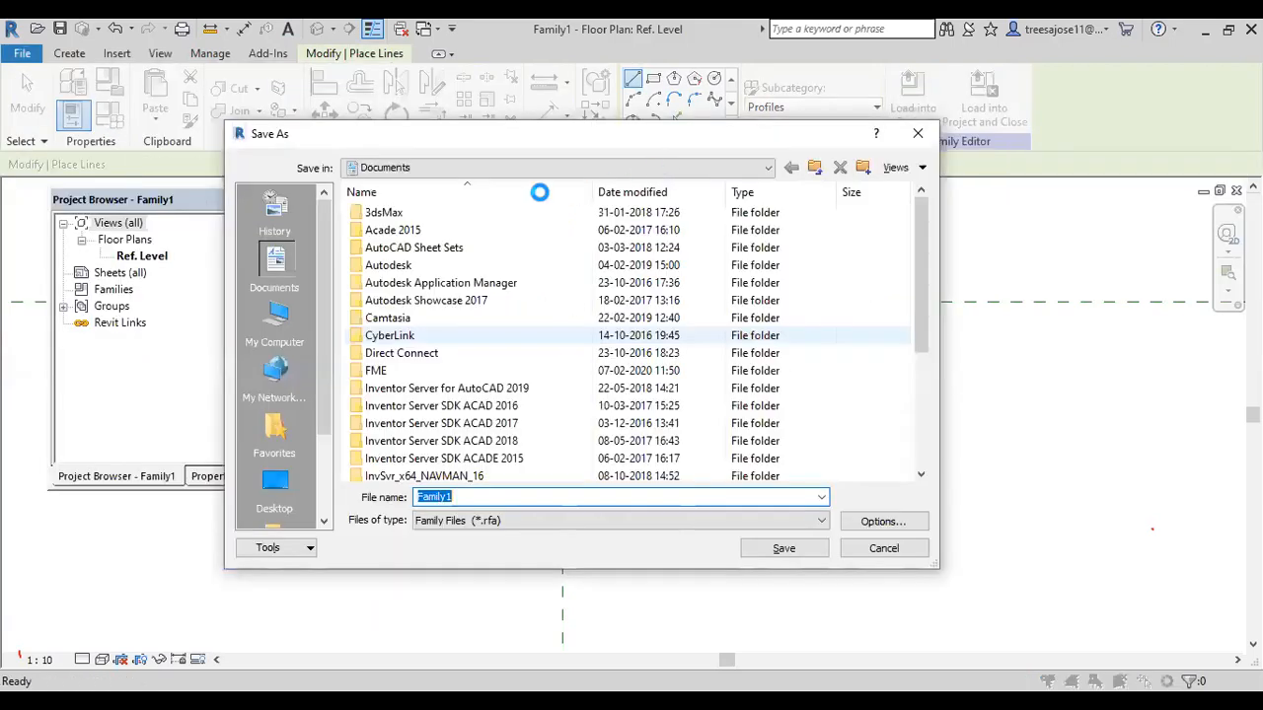
left_click(523, 168)
left_click(394, 187)
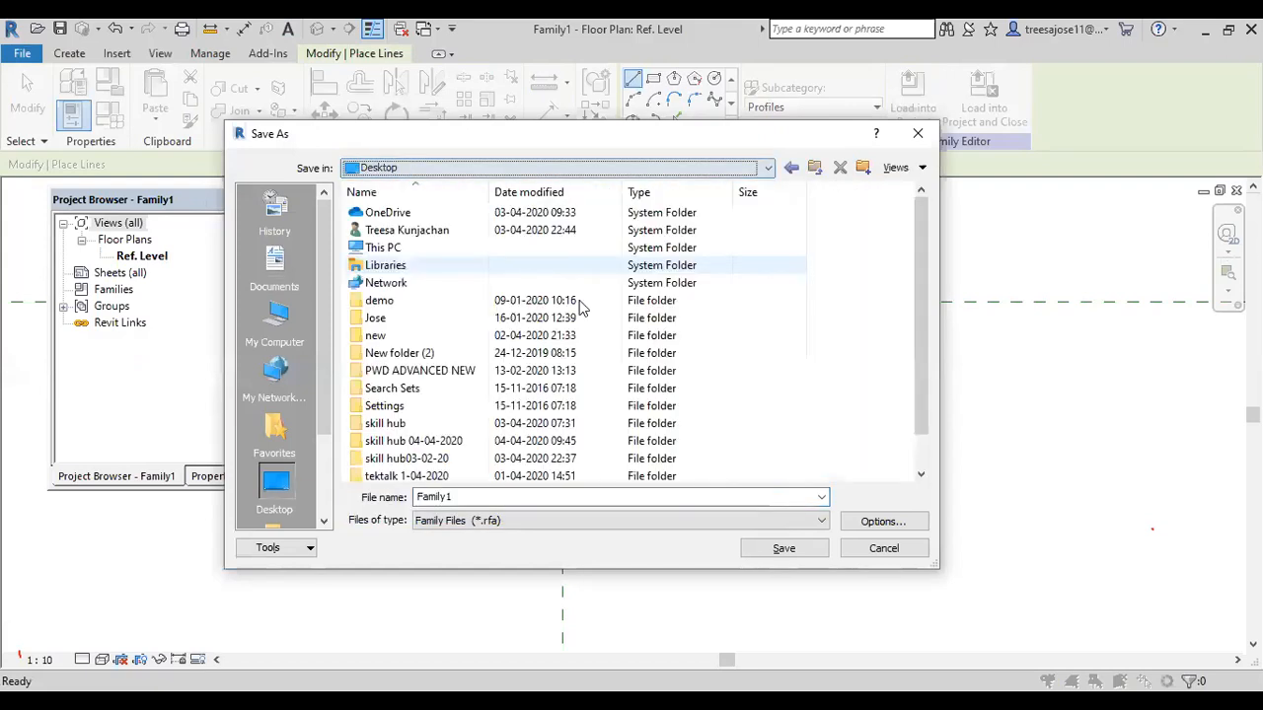
double_click(472, 500)
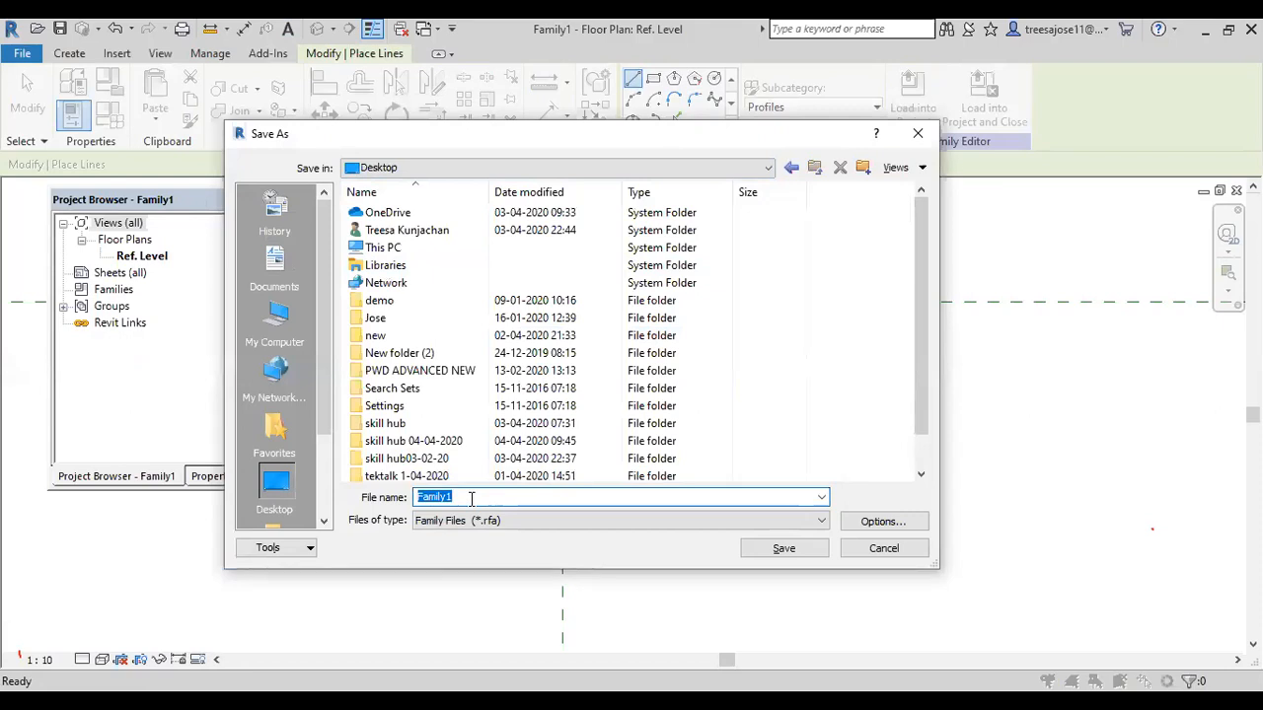
type("pr")
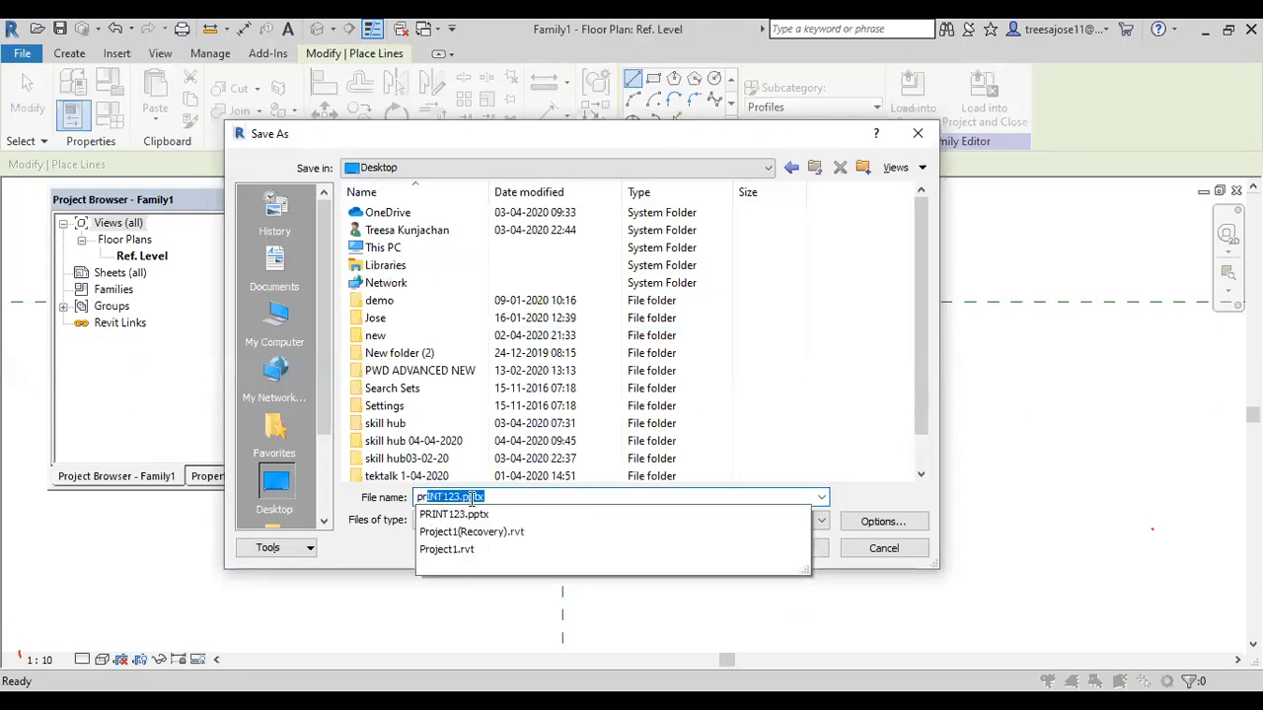
type("of")
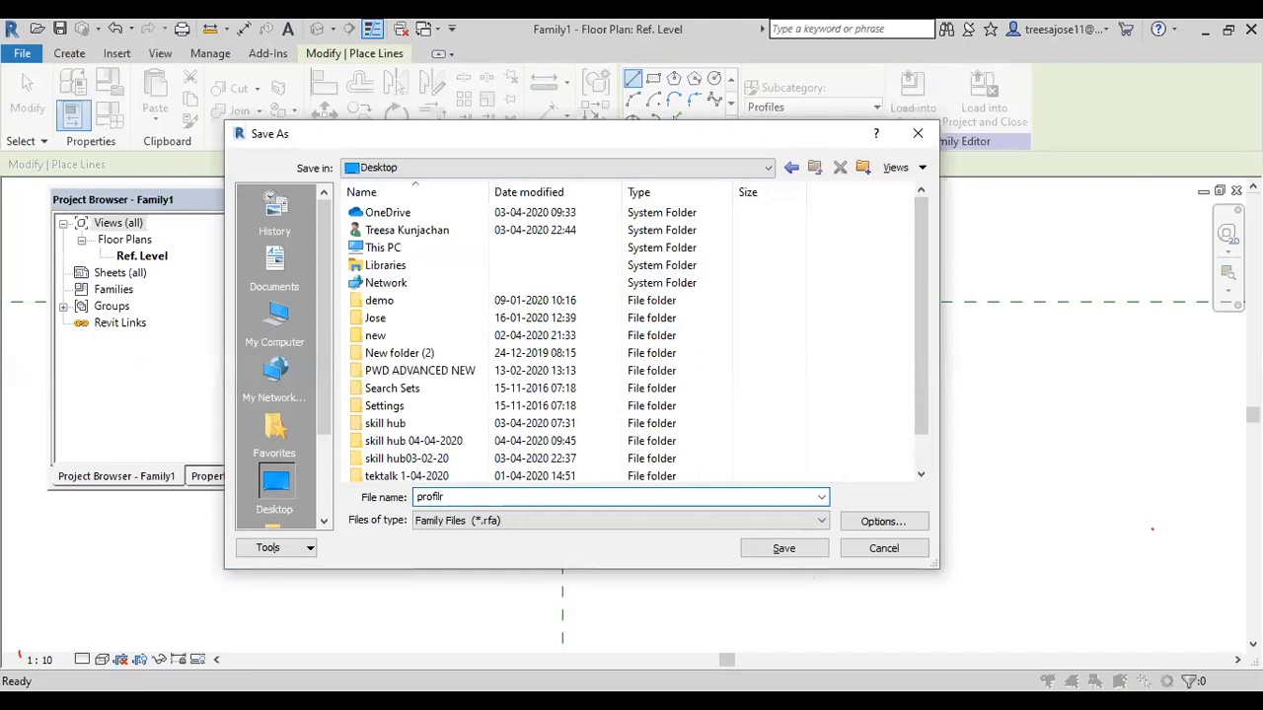
type("ile 5x")
type("2.5")
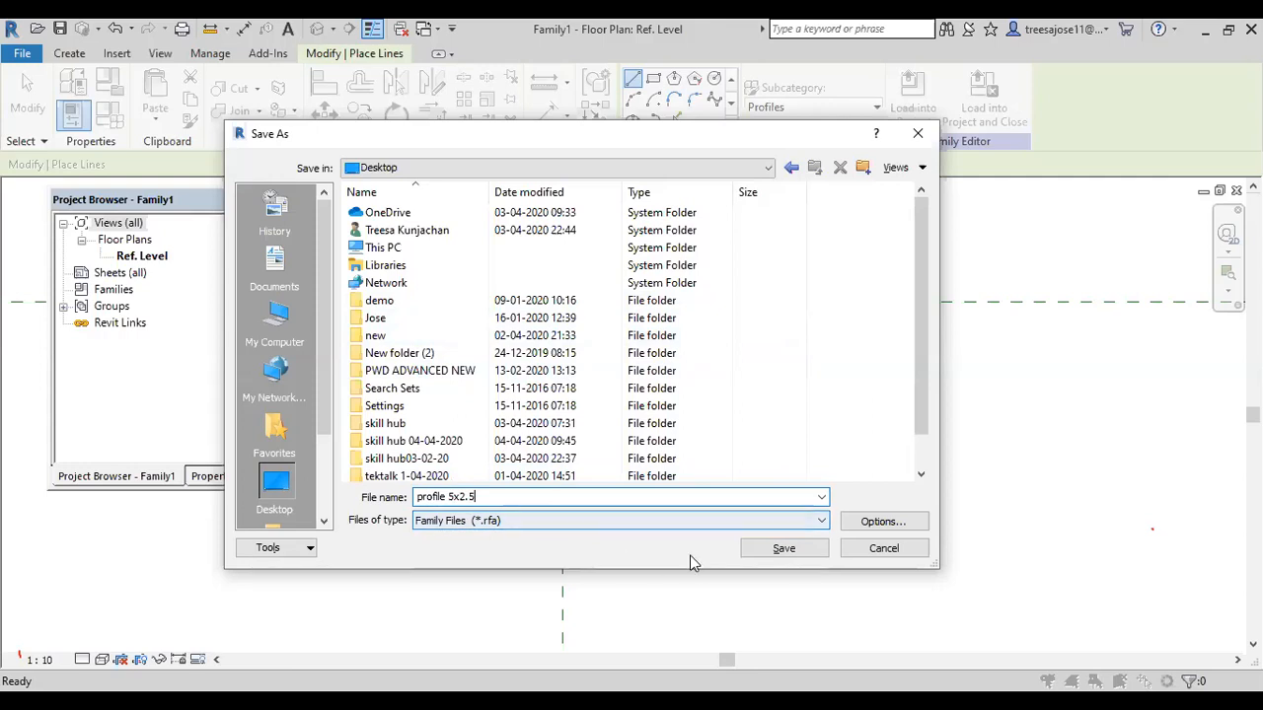
left_click(780, 551)
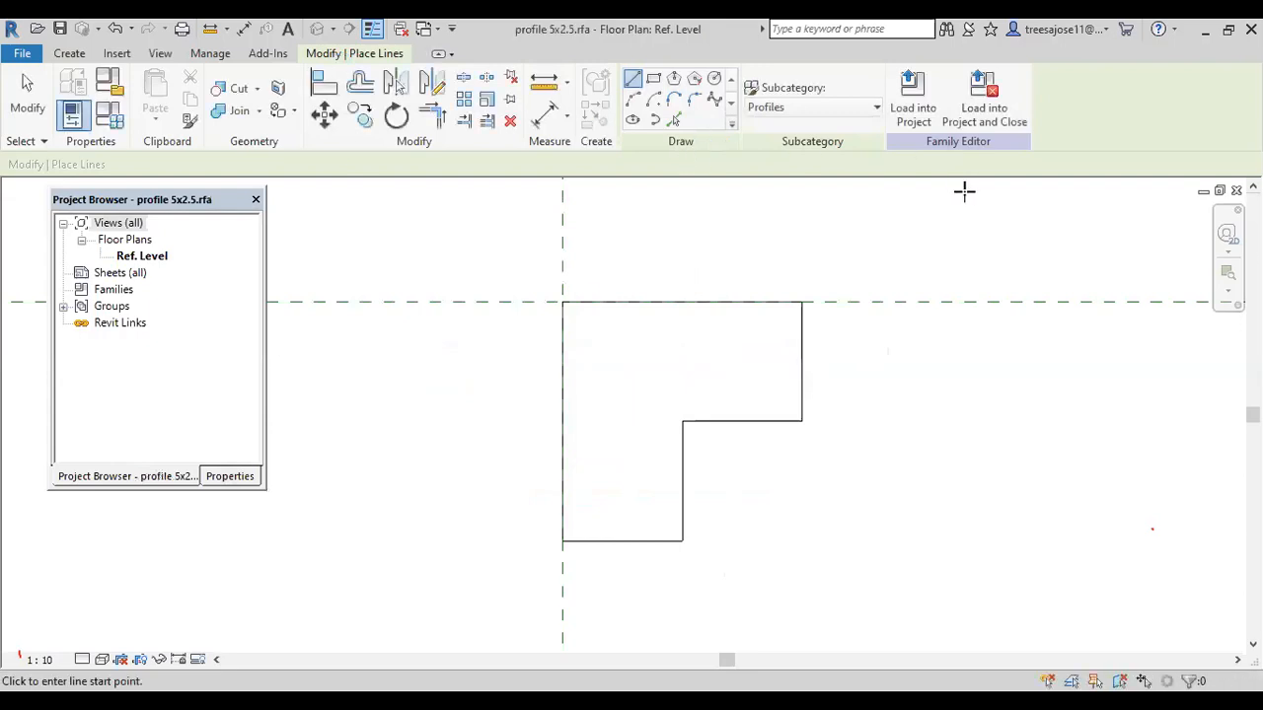
Load the profile family into Project1 and open the project's default 3D view.
left_click(916, 122)
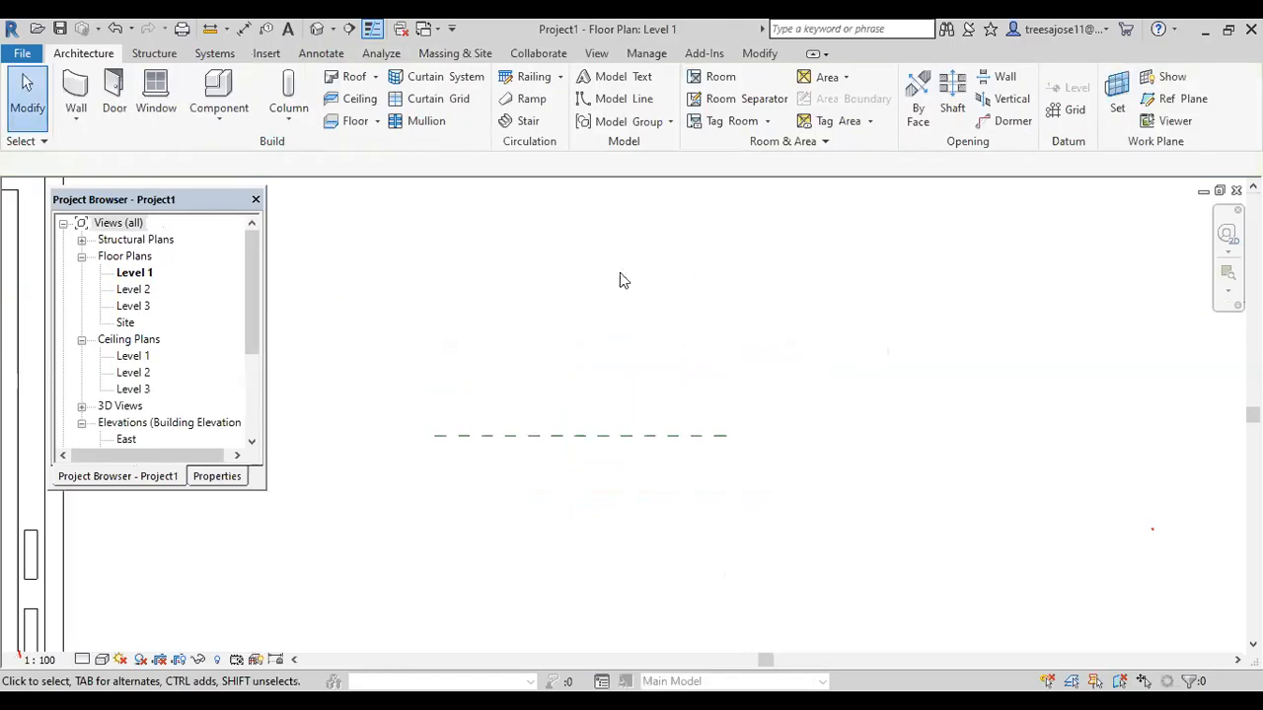
scroll(747, 332, "down", 5)
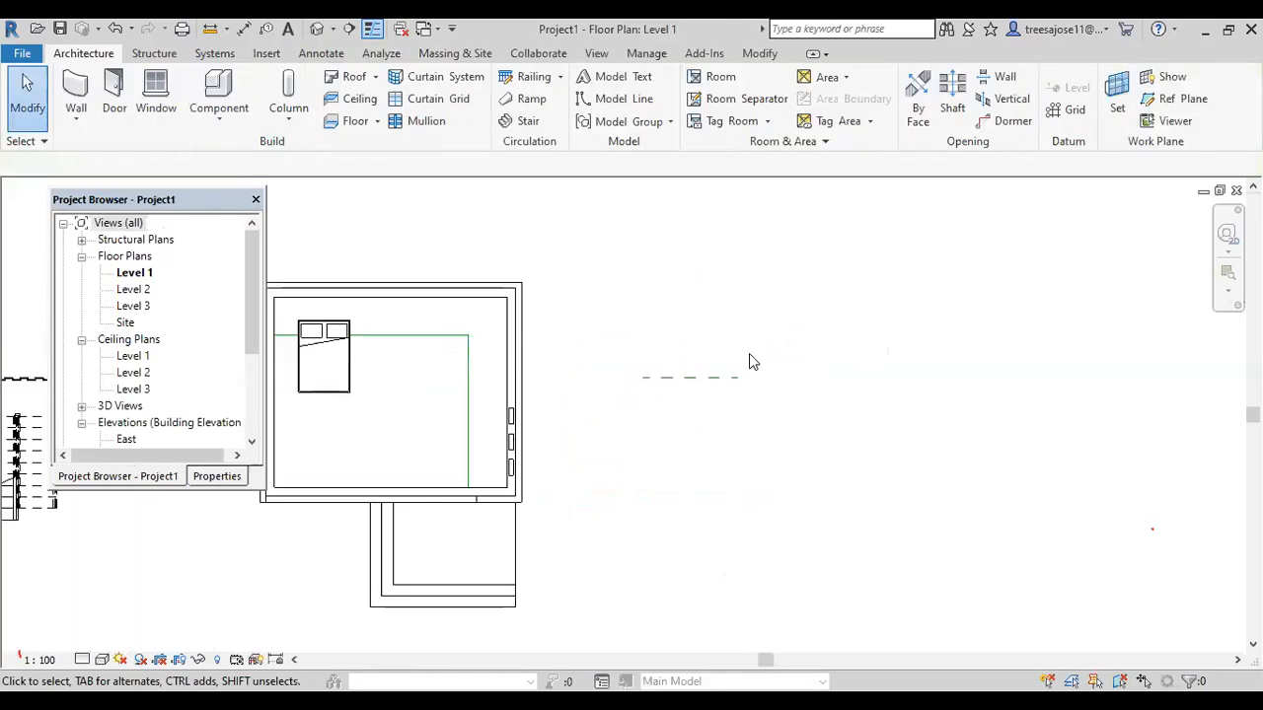
scroll(748, 362, "down", 4)
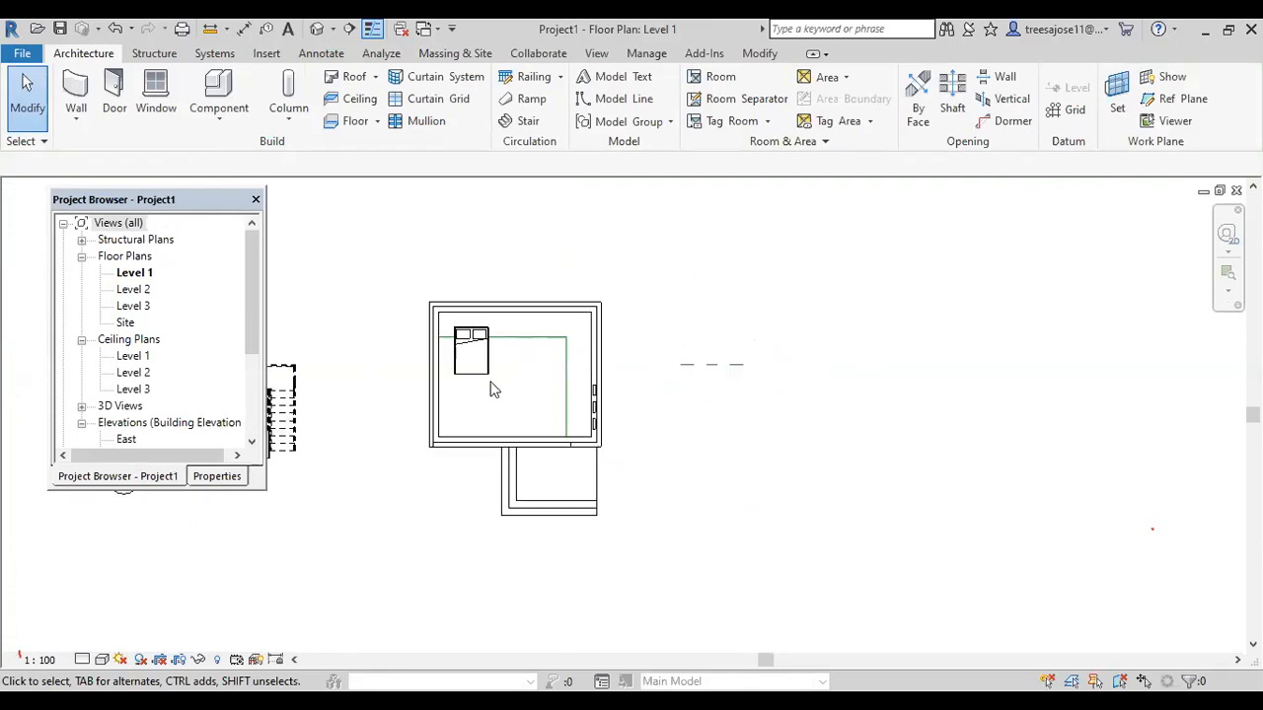
left_click(317, 30)
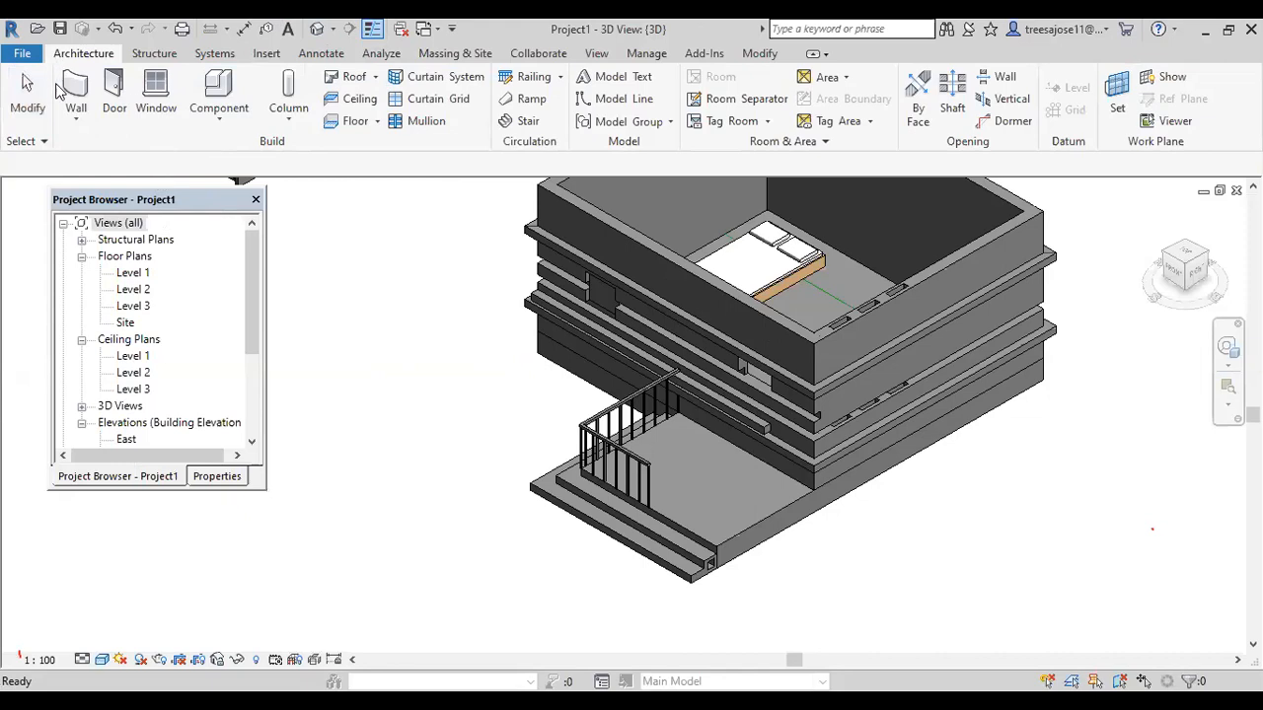
left_click(71, 116)
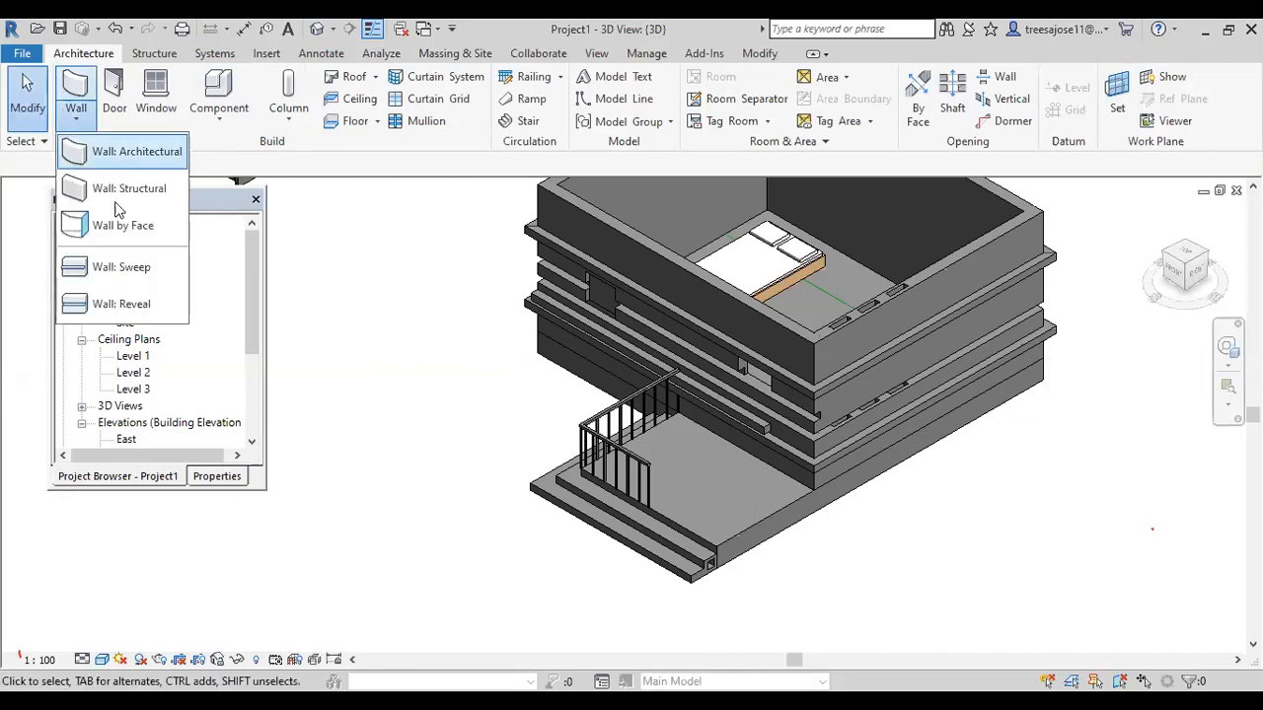
left_click(410, 329)
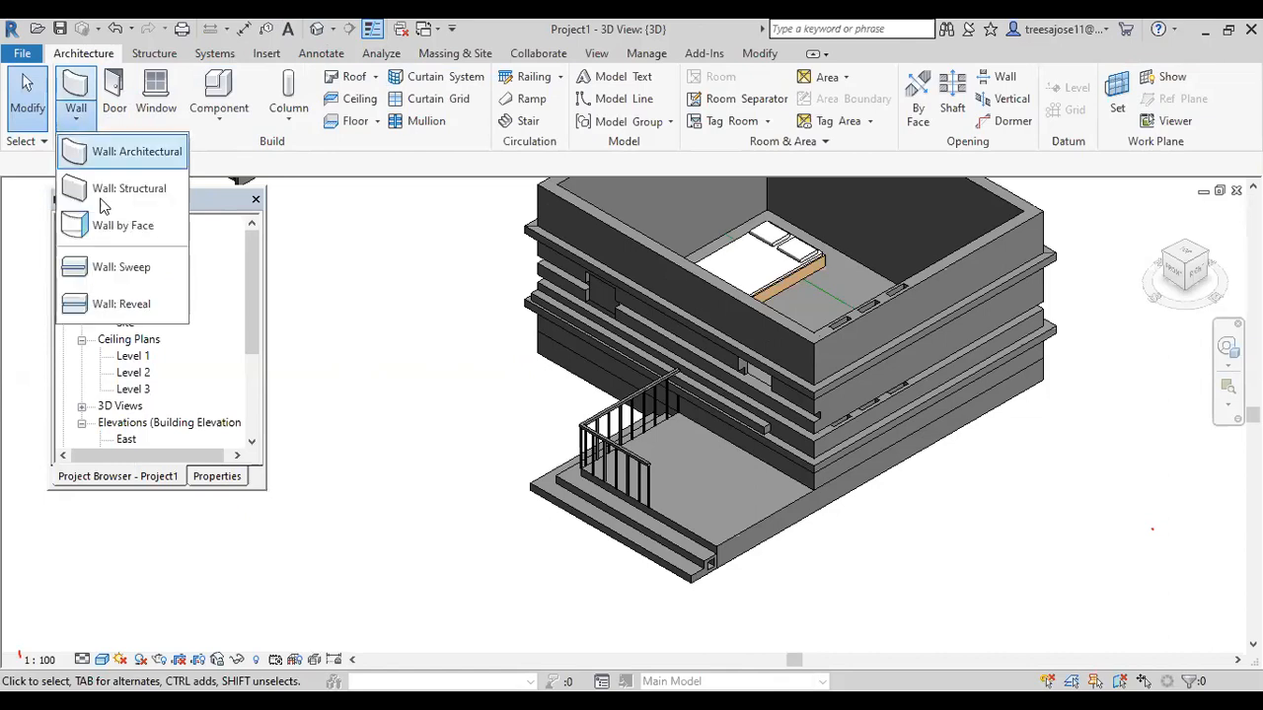
left_click(120, 268)
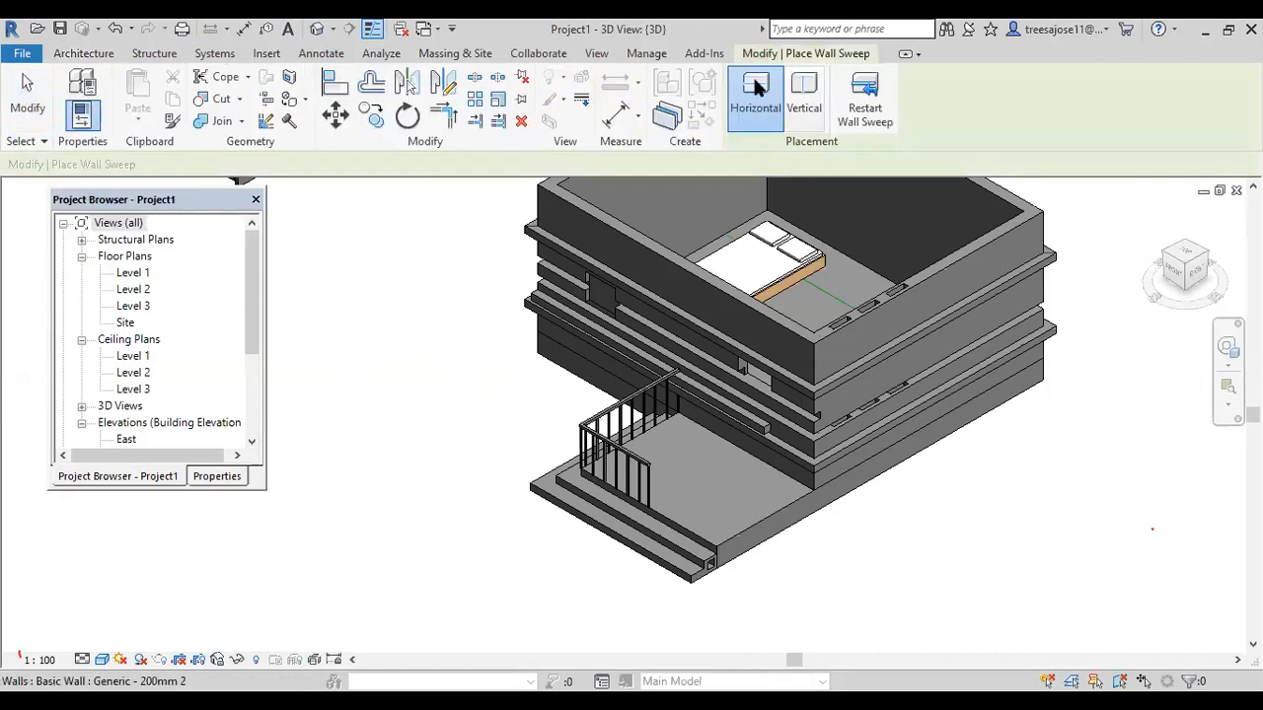
key("Escape")
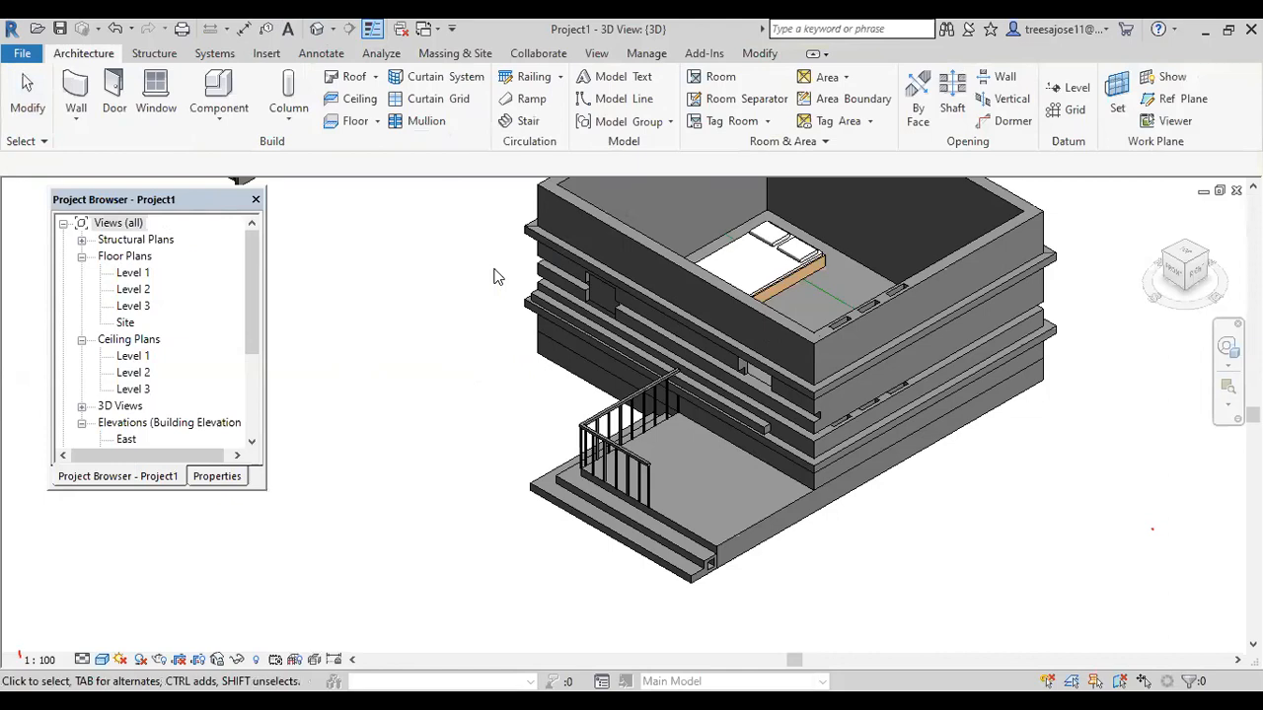
left_click(76, 118)
left_click(120, 304)
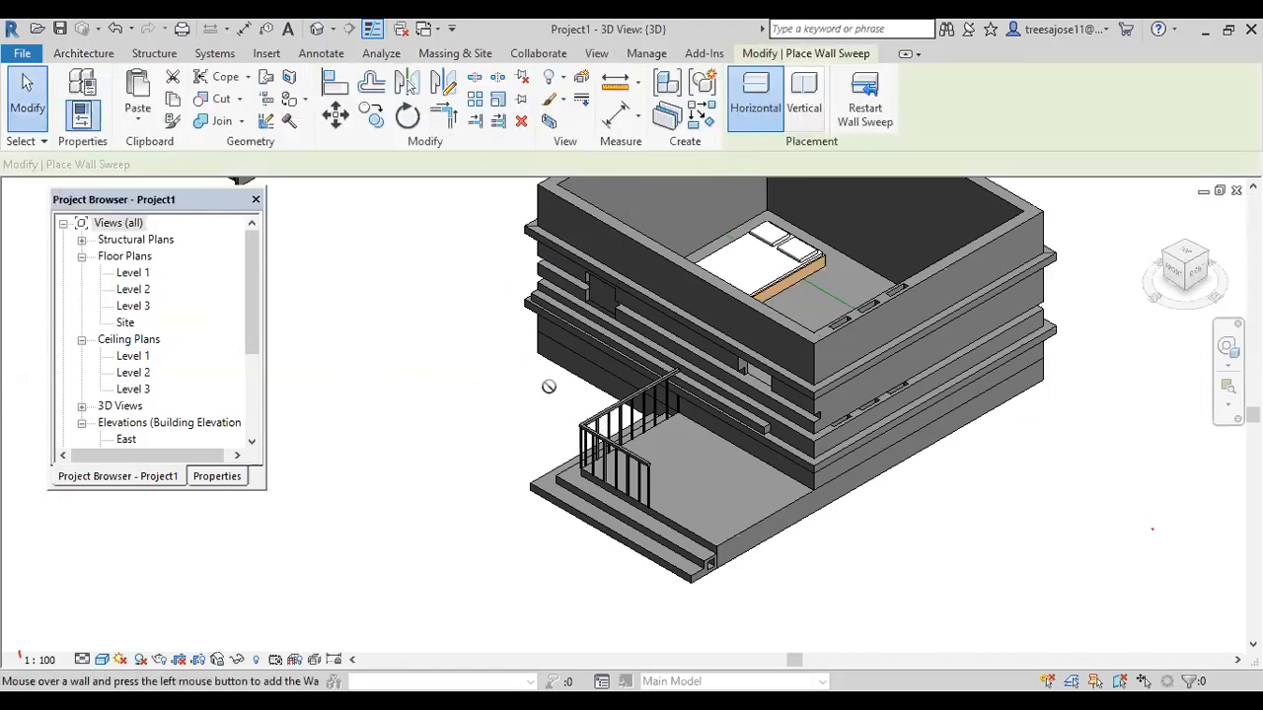
key("Escape")
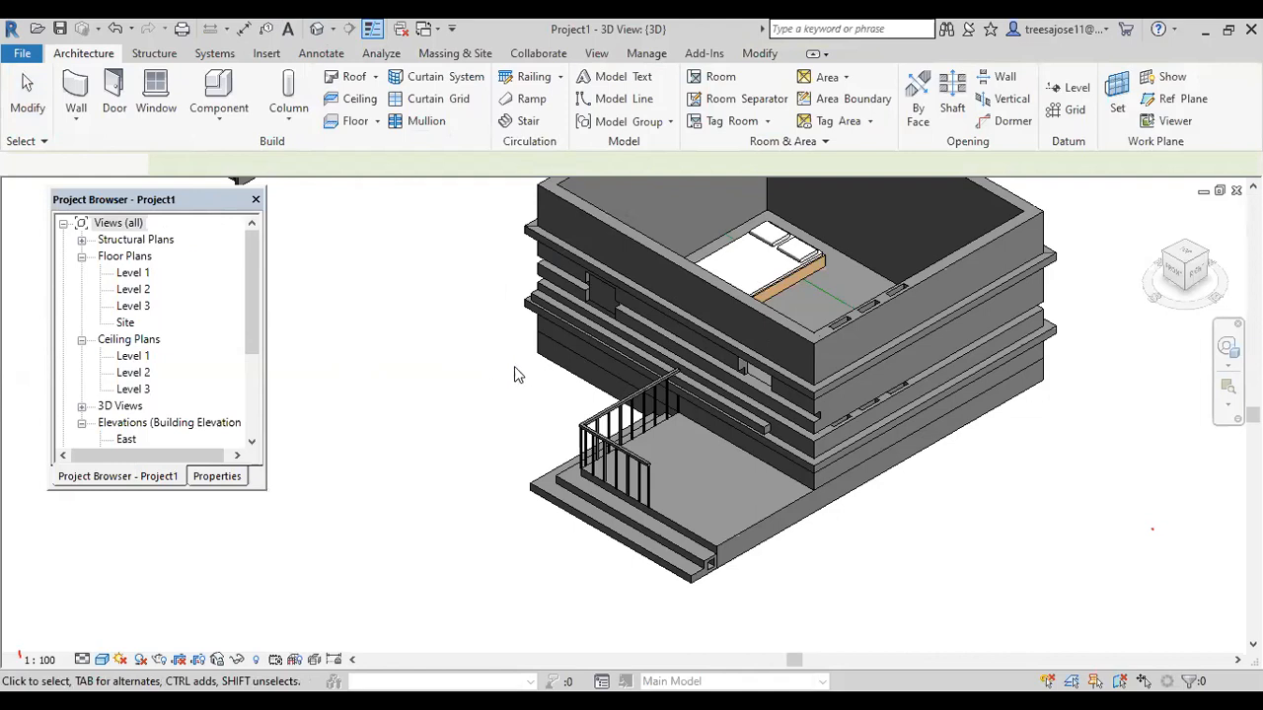
scroll(389, 396, "down", 2)
middle_click_drag(478, 279, 714, 365)
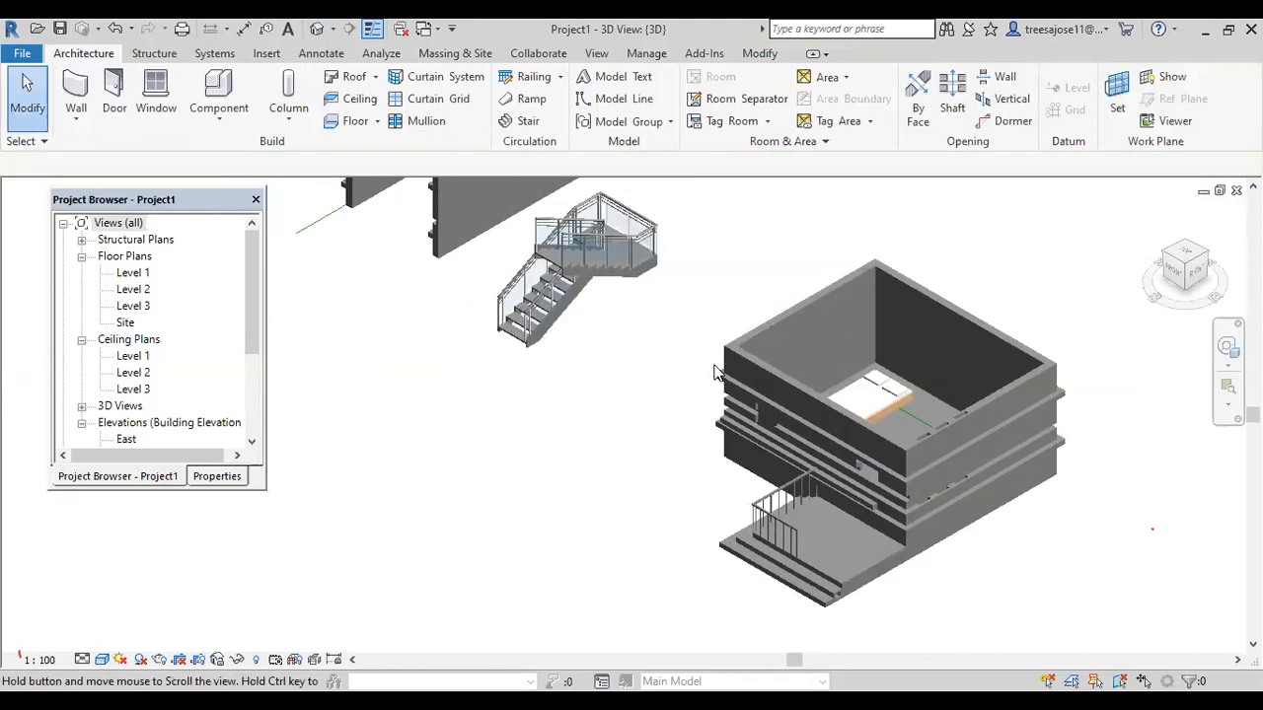
left_click(954, 386)
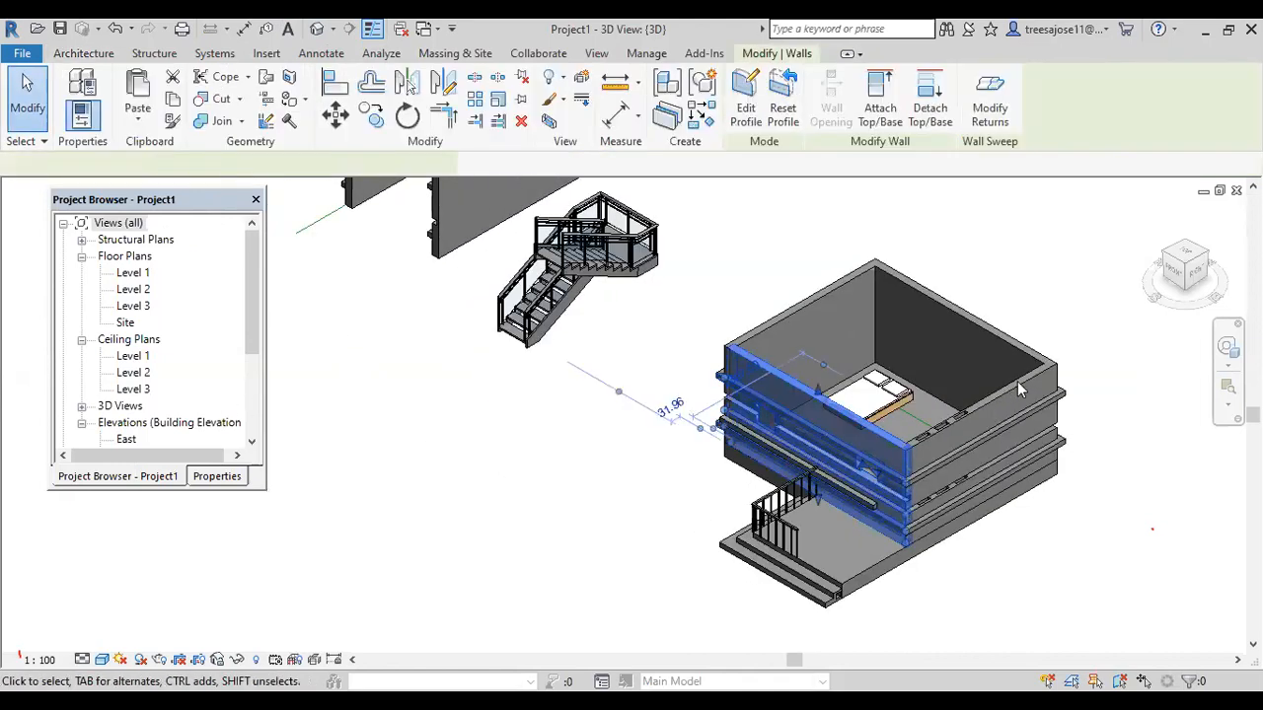
left_click(1017, 381, "ctrl")
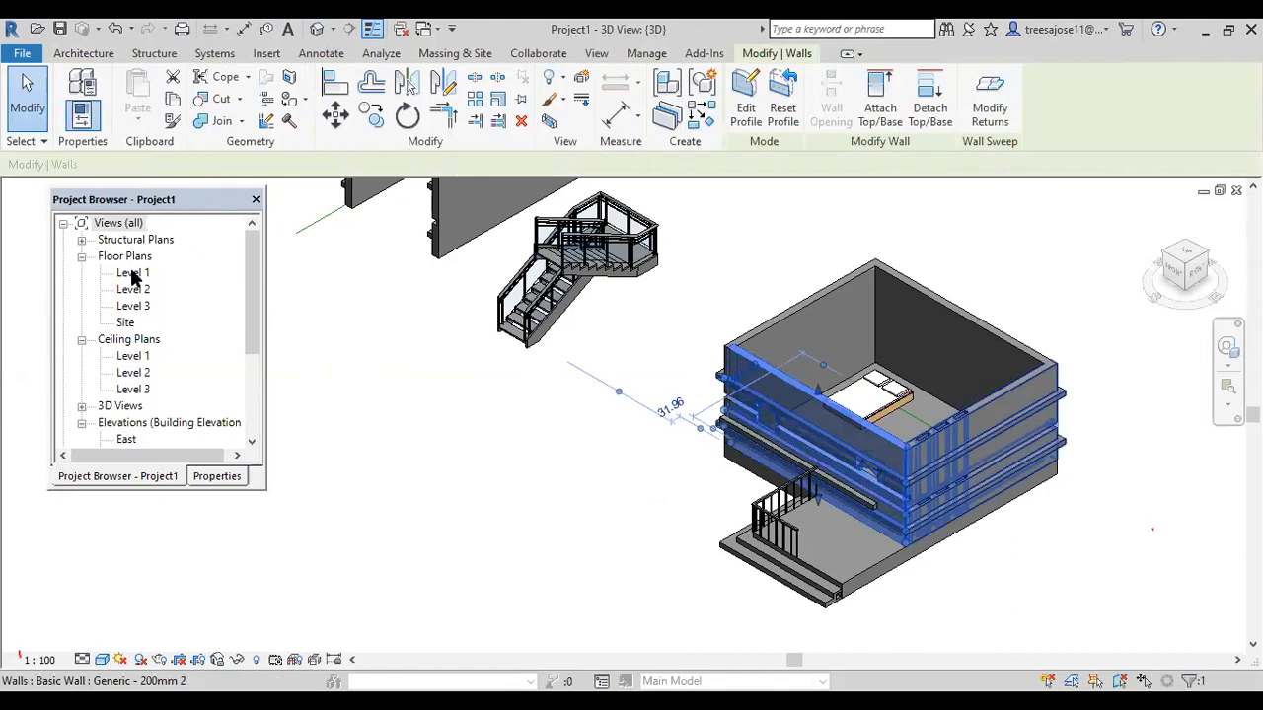
key("Escape")
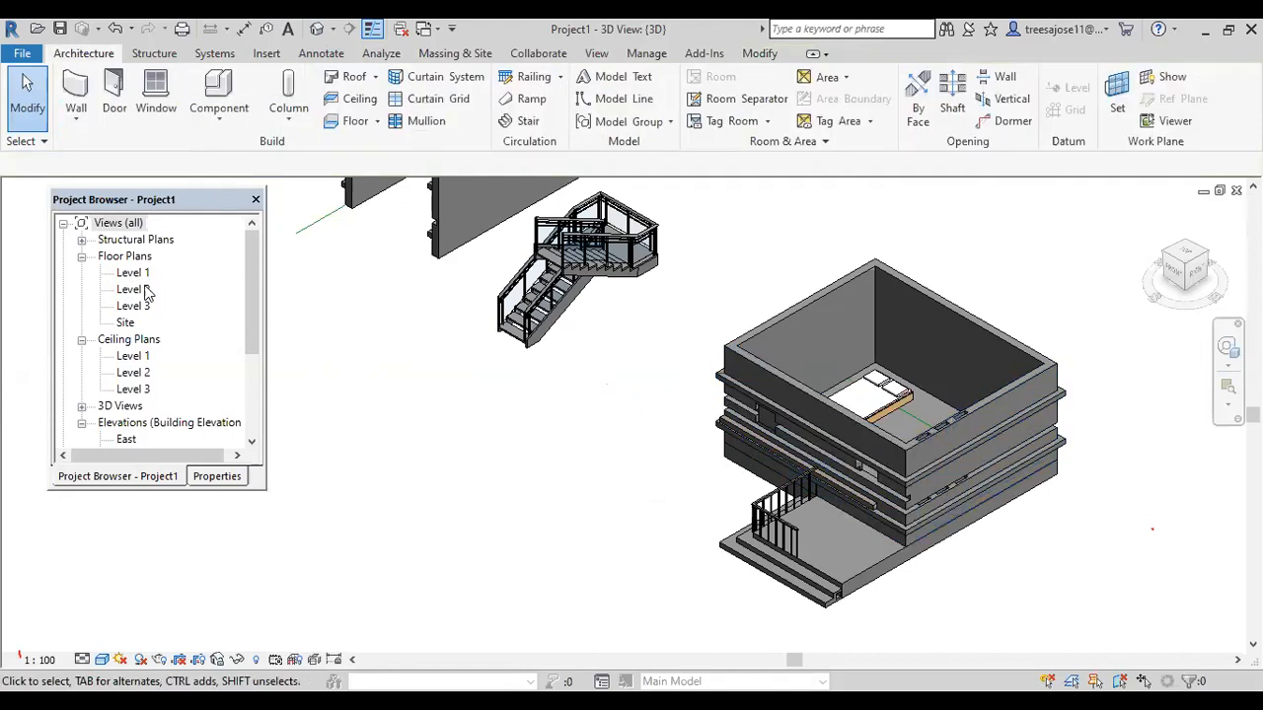
left_click(132, 290)
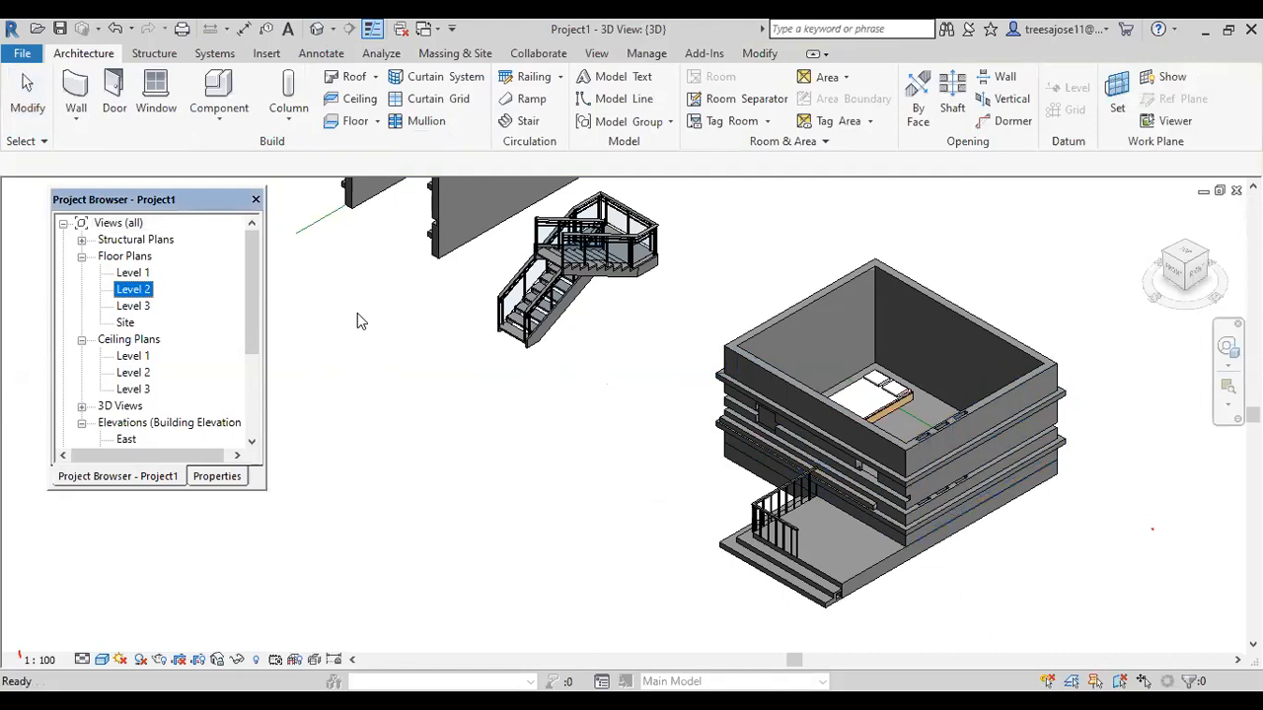
left_click(76, 116)
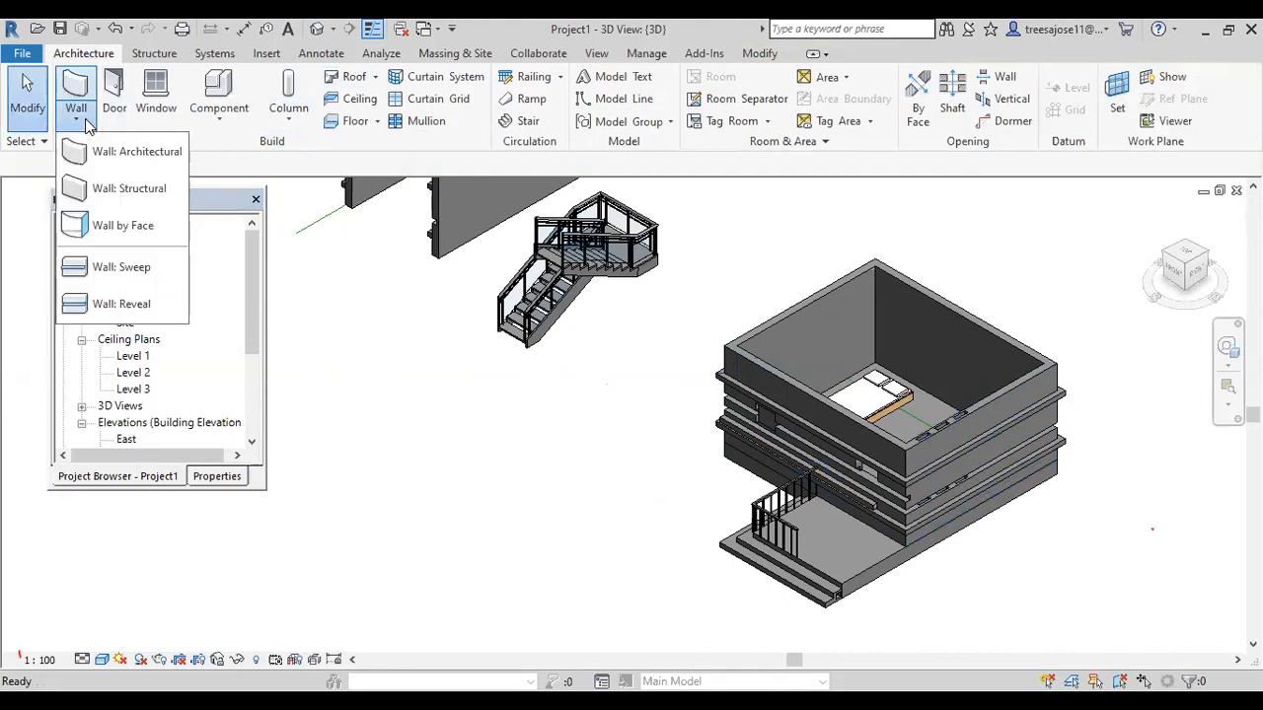
left_click(146, 279)
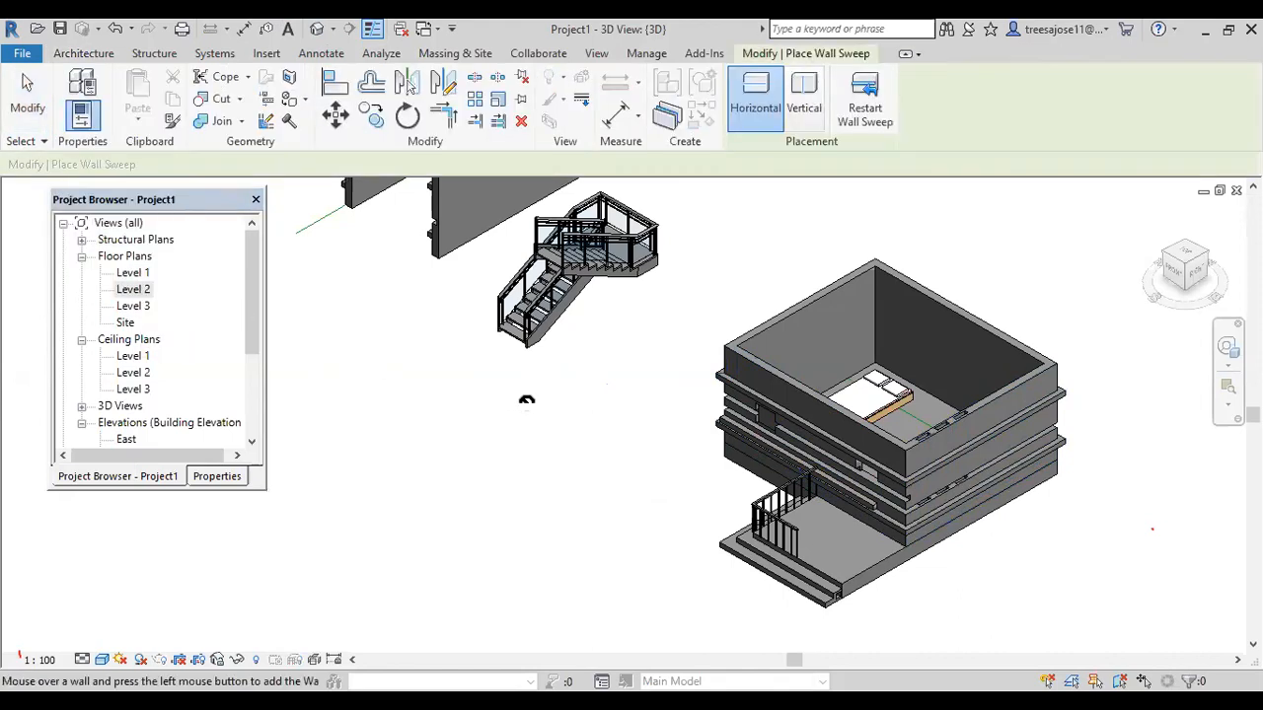
right_click(527, 401)
left_click(582, 416)
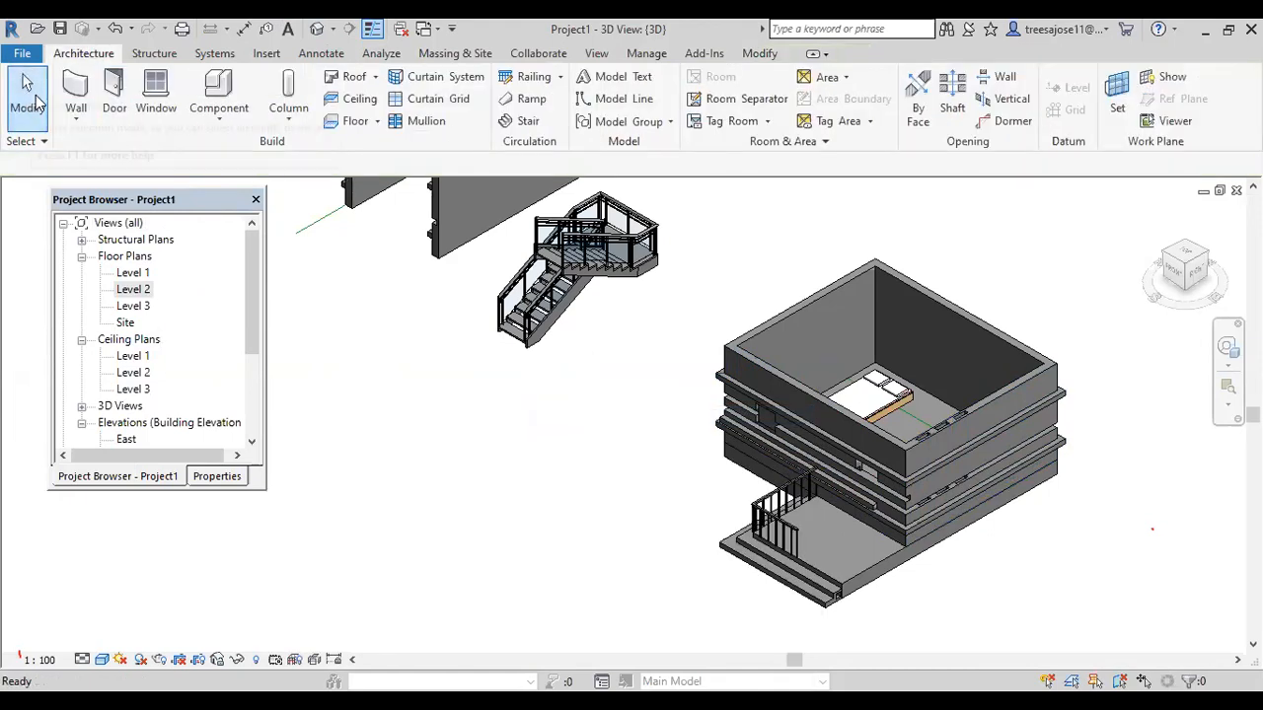
Draw a straight architectural wall with Level 2 as its base in the empty area beside the house's porch, and end the wall chain.
left_click(76, 117)
left_click(109, 147)
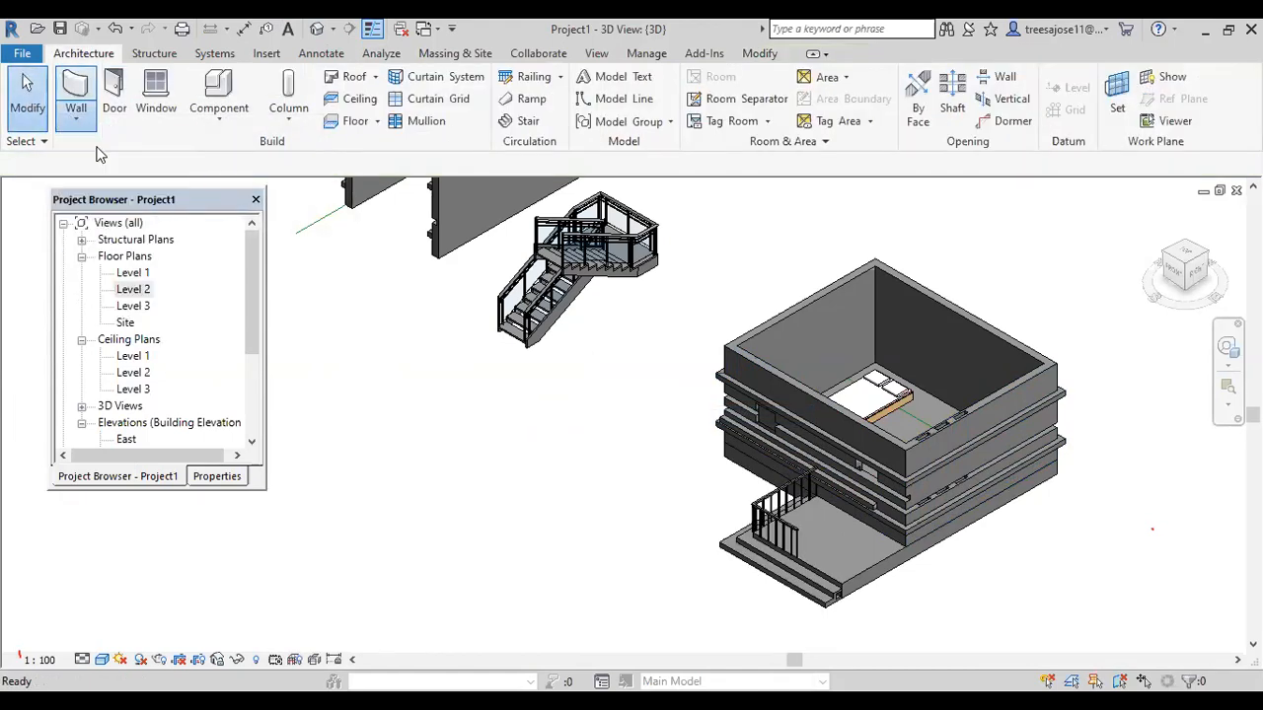
left_click(475, 528)
left_click(646, 625)
right_click(623, 408)
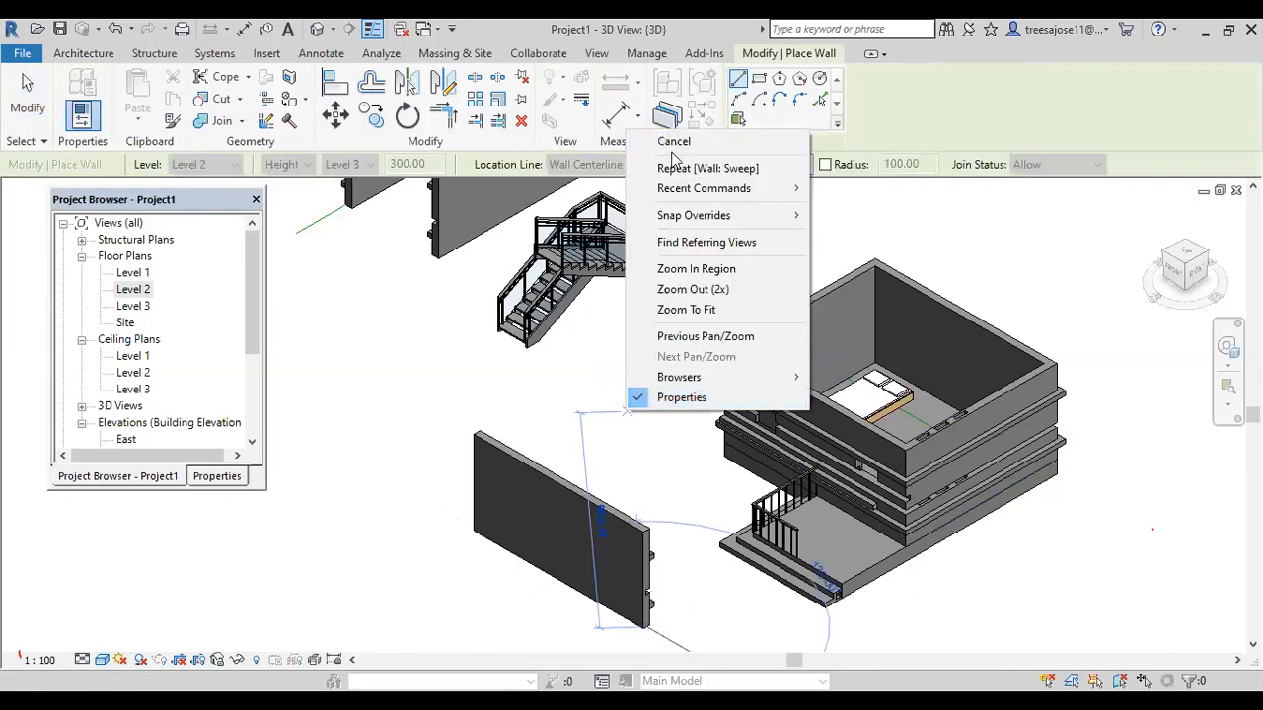
left_click(671, 141)
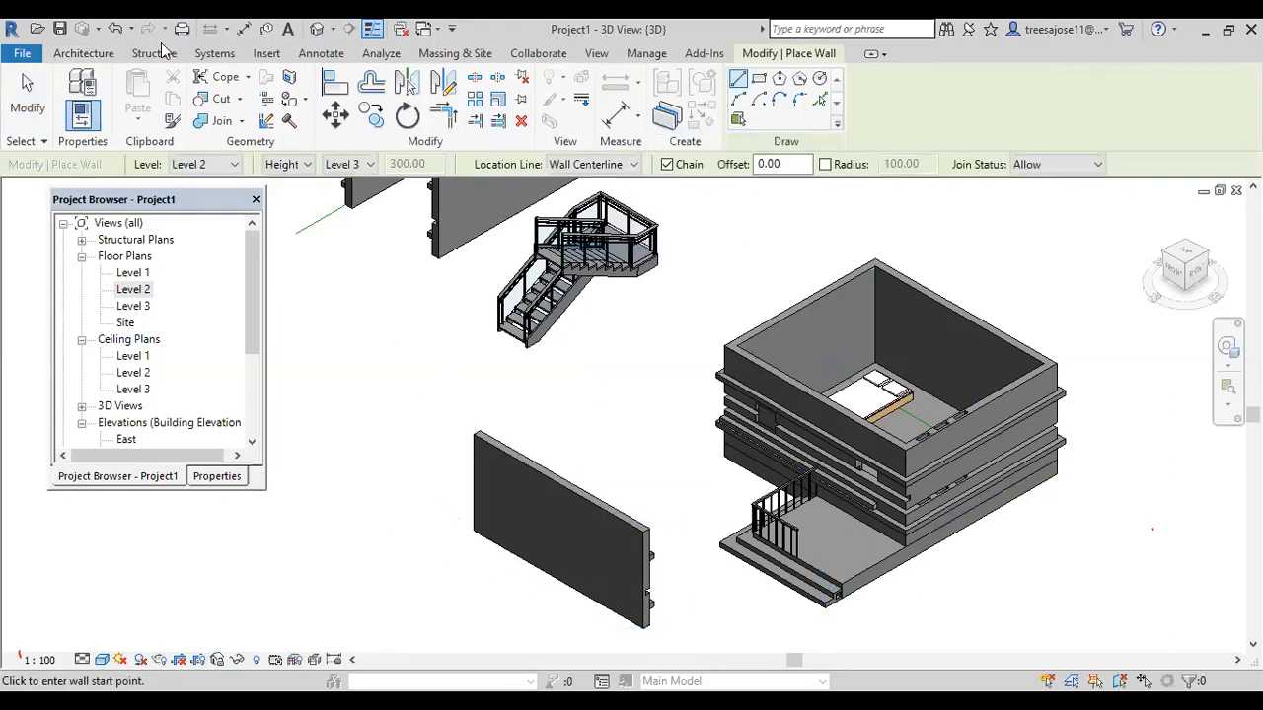
Start a wall sweep and set the Cornice type's profile to "profile 5x2.5 : profile 5x2.5", accepting the change.
left_click(79, 54)
left_click(74, 113)
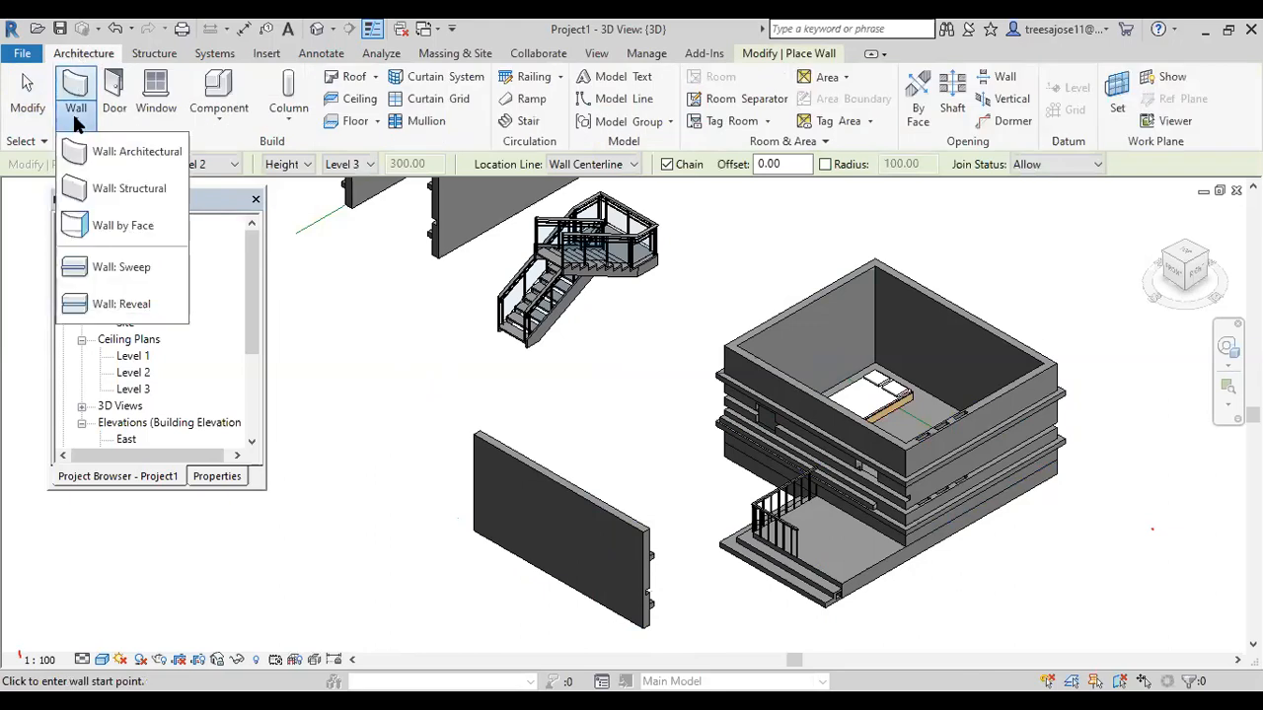
left_click(121, 266)
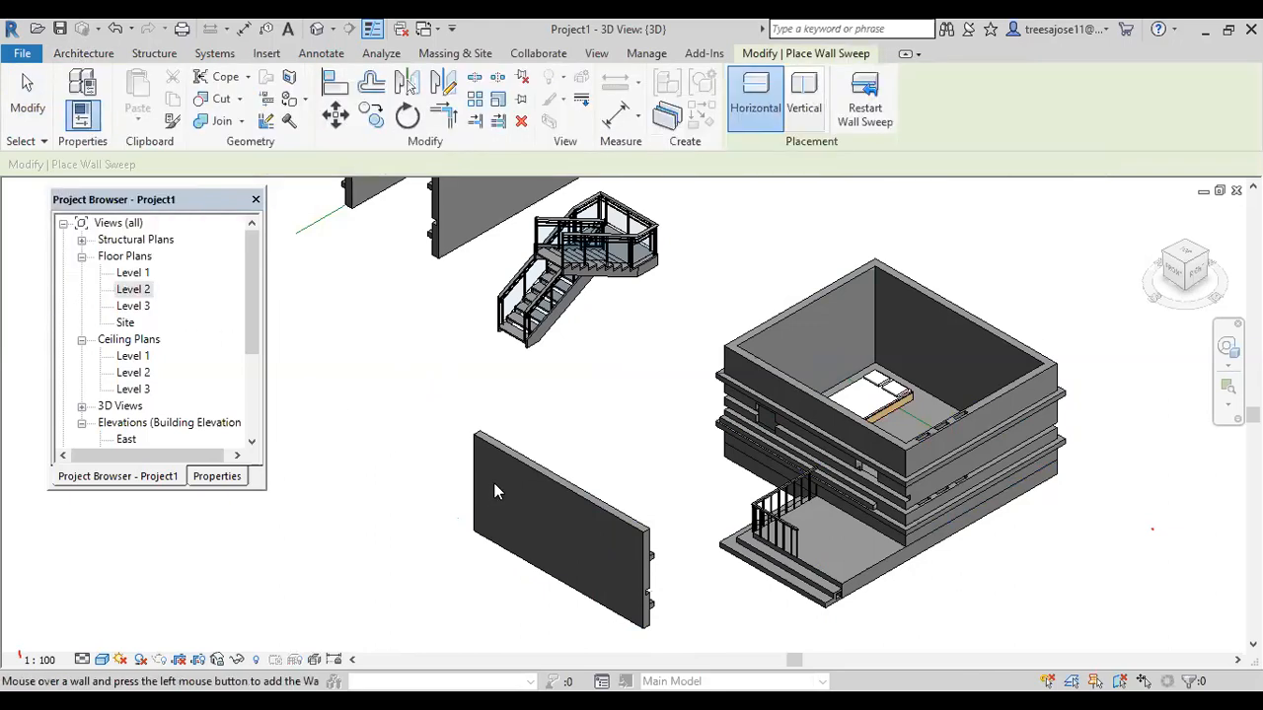
scroll(520, 516, "up", 1)
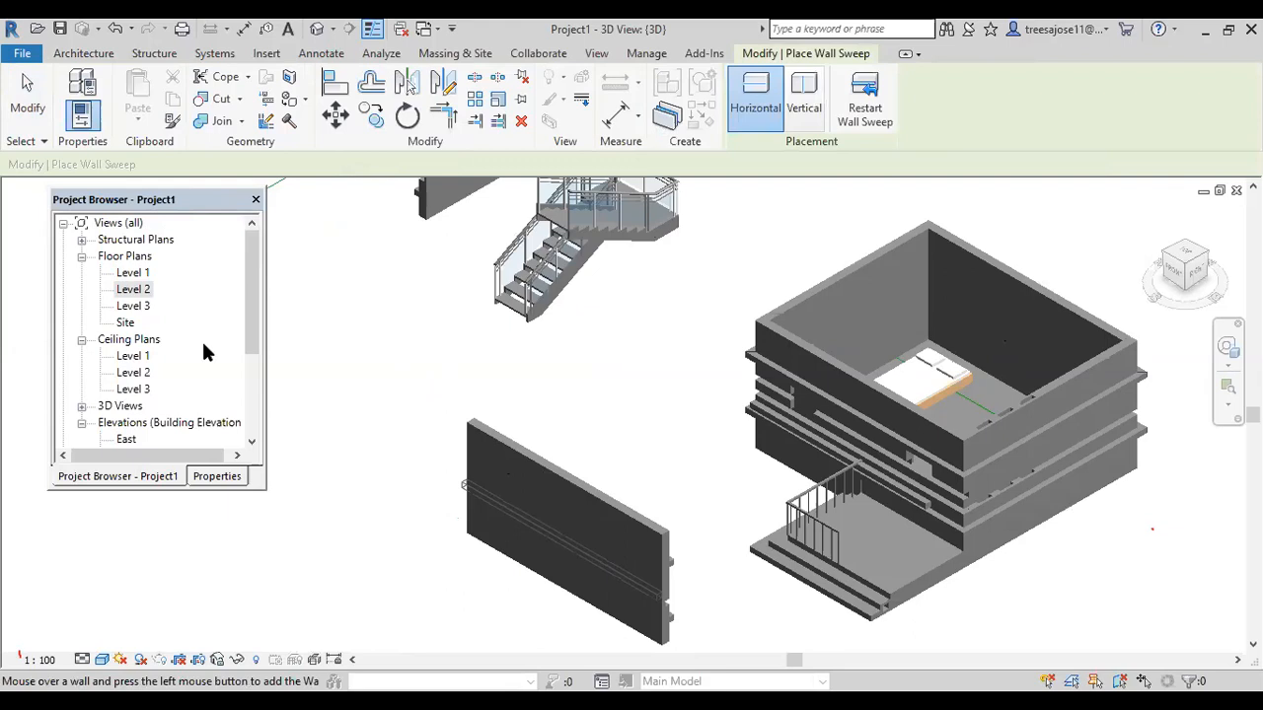
left_click(216, 476)
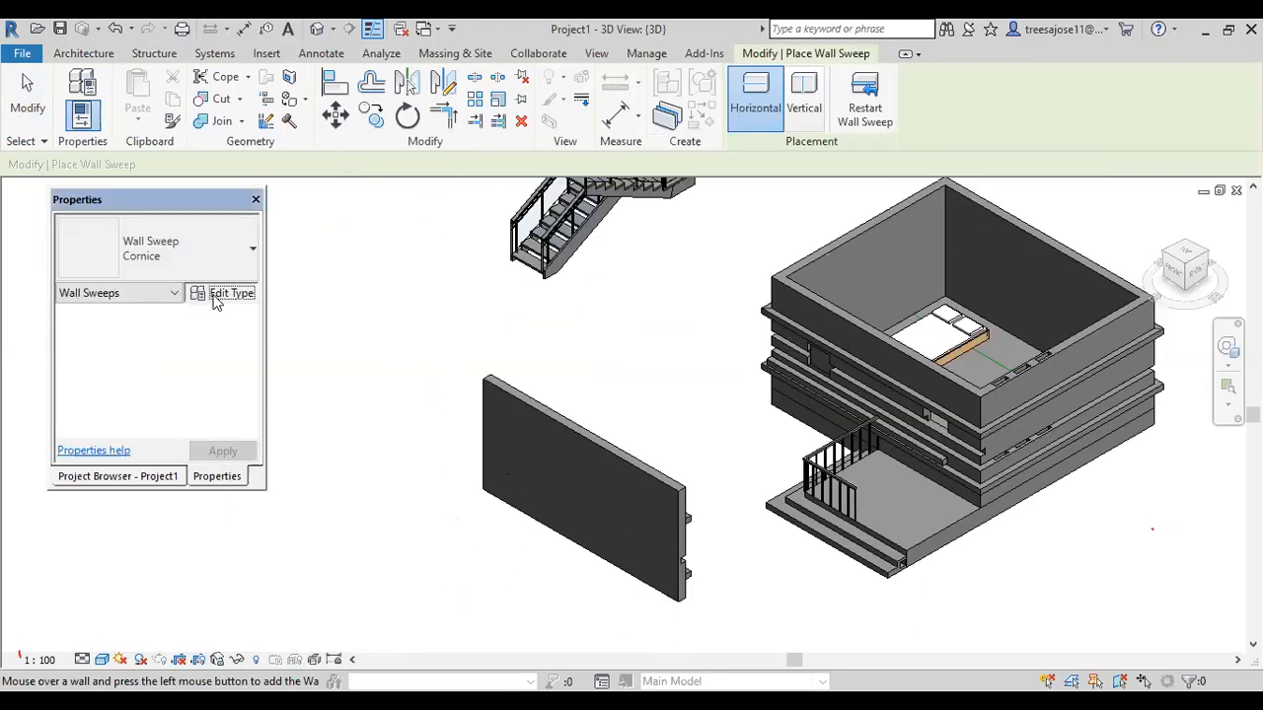
left_click(221, 296)
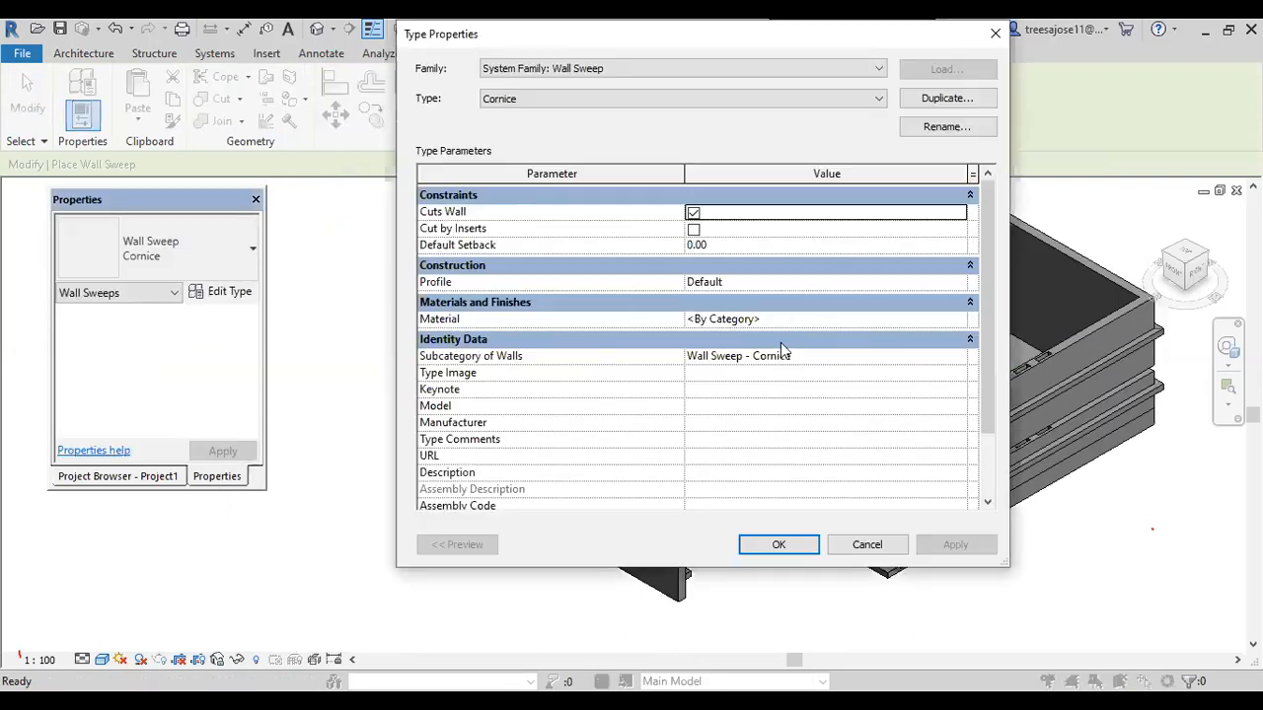
left_click(905, 285)
left_click(956, 283)
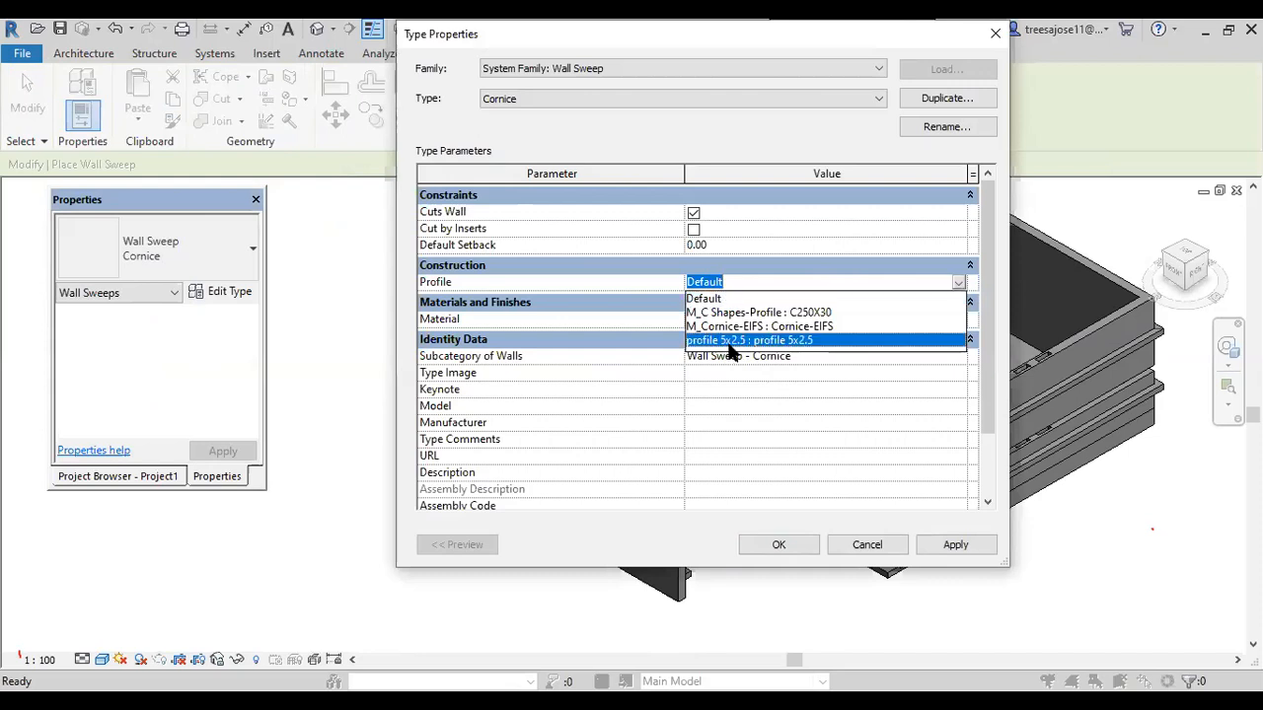
left_click(729, 342)
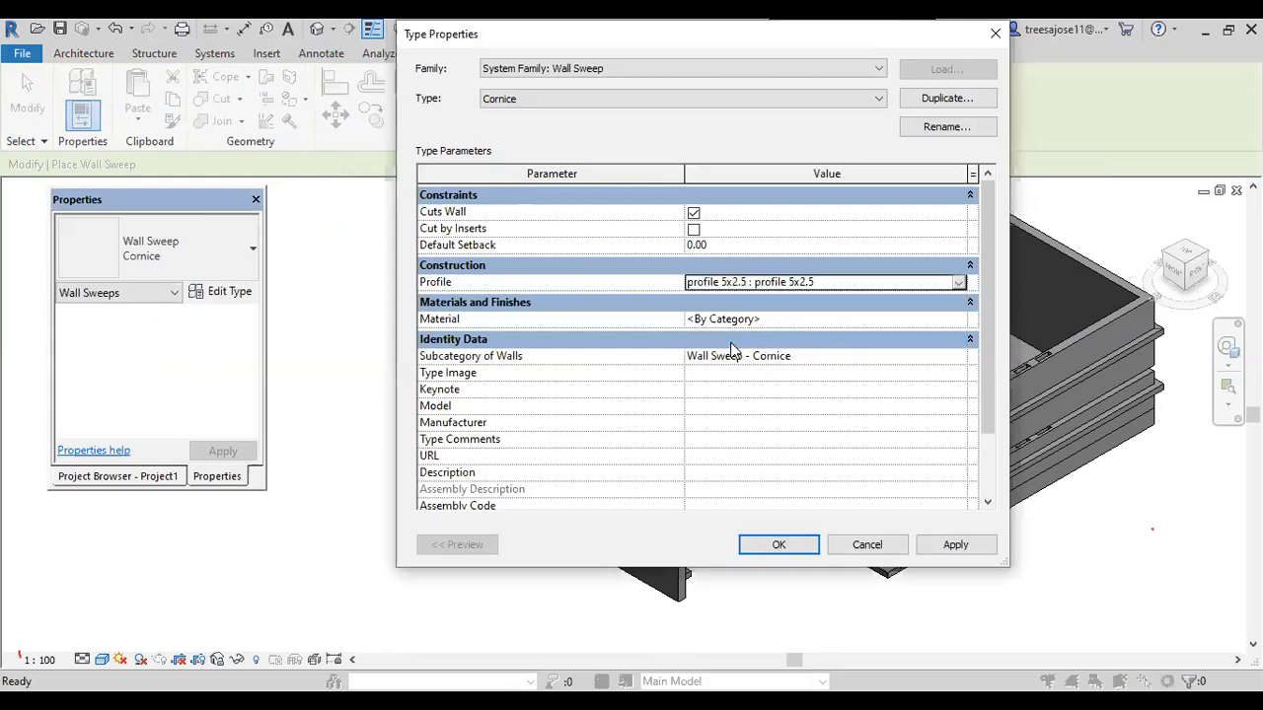
left_click(957, 545)
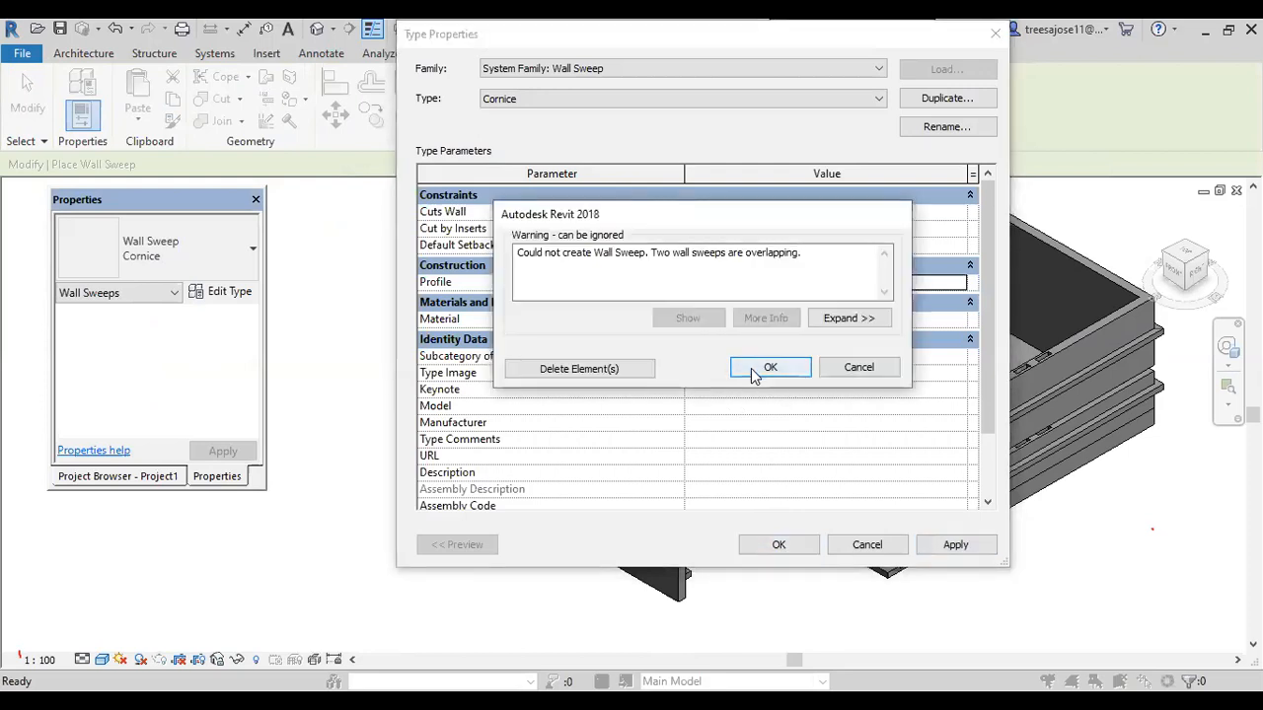
left_click(756, 369)
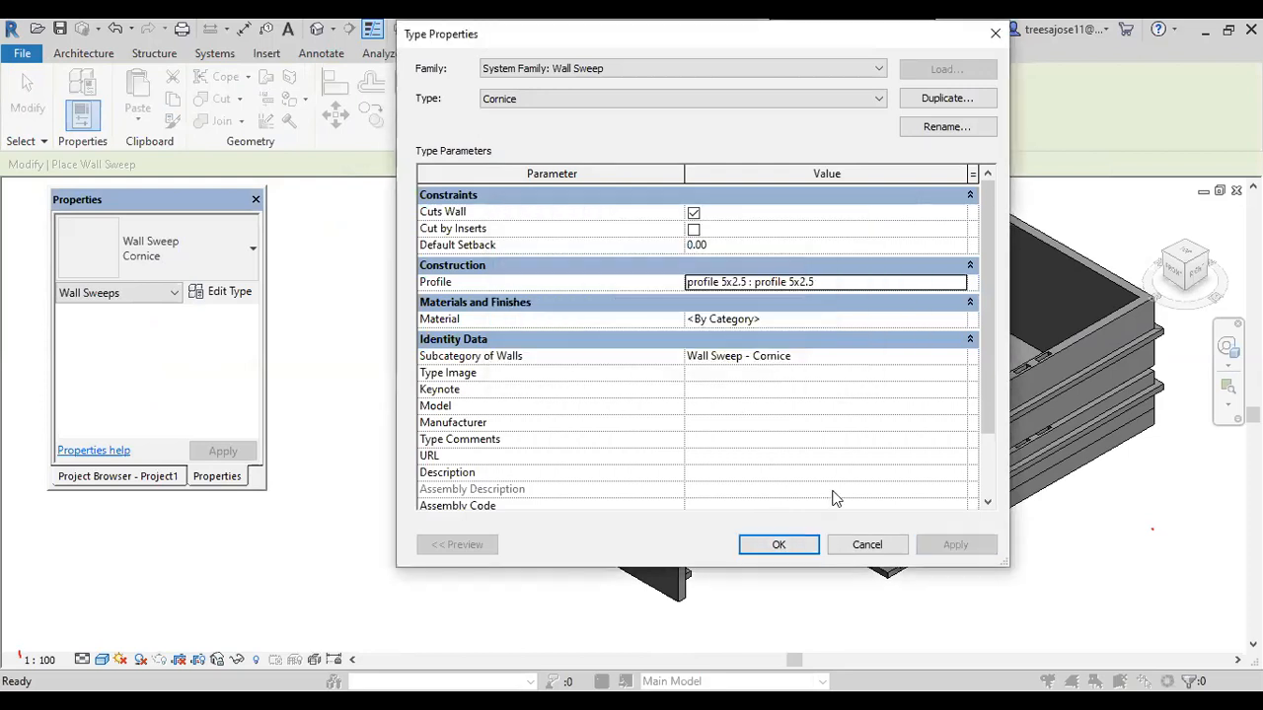
left_click(778, 545)
scroll(688, 533, "up", 2)
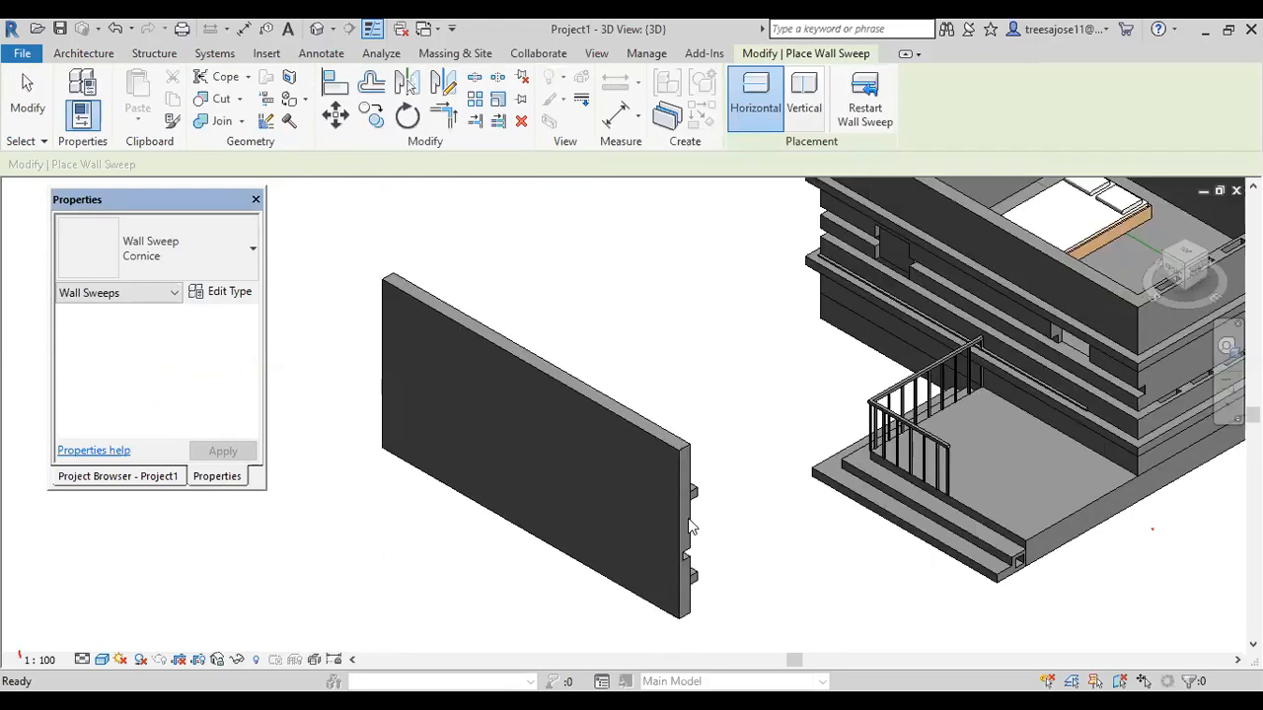
scroll(689, 528, "down", 2)
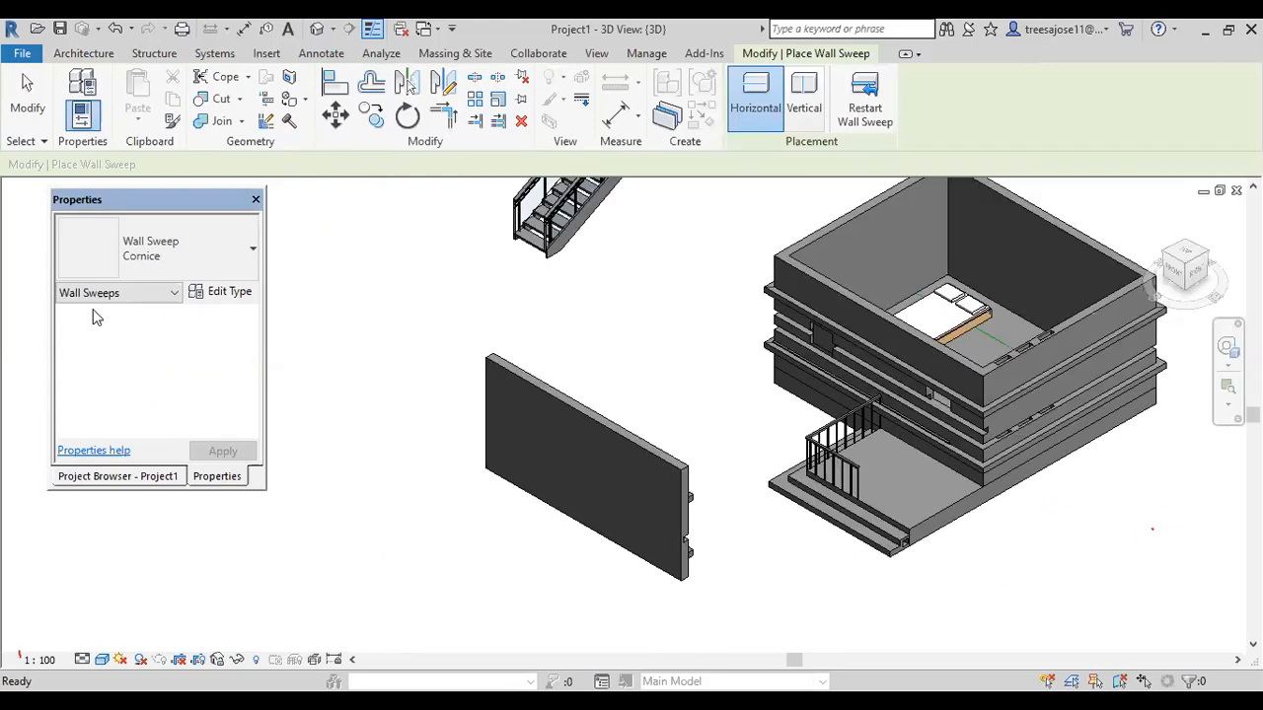
key("Escape")
left_click(219, 291)
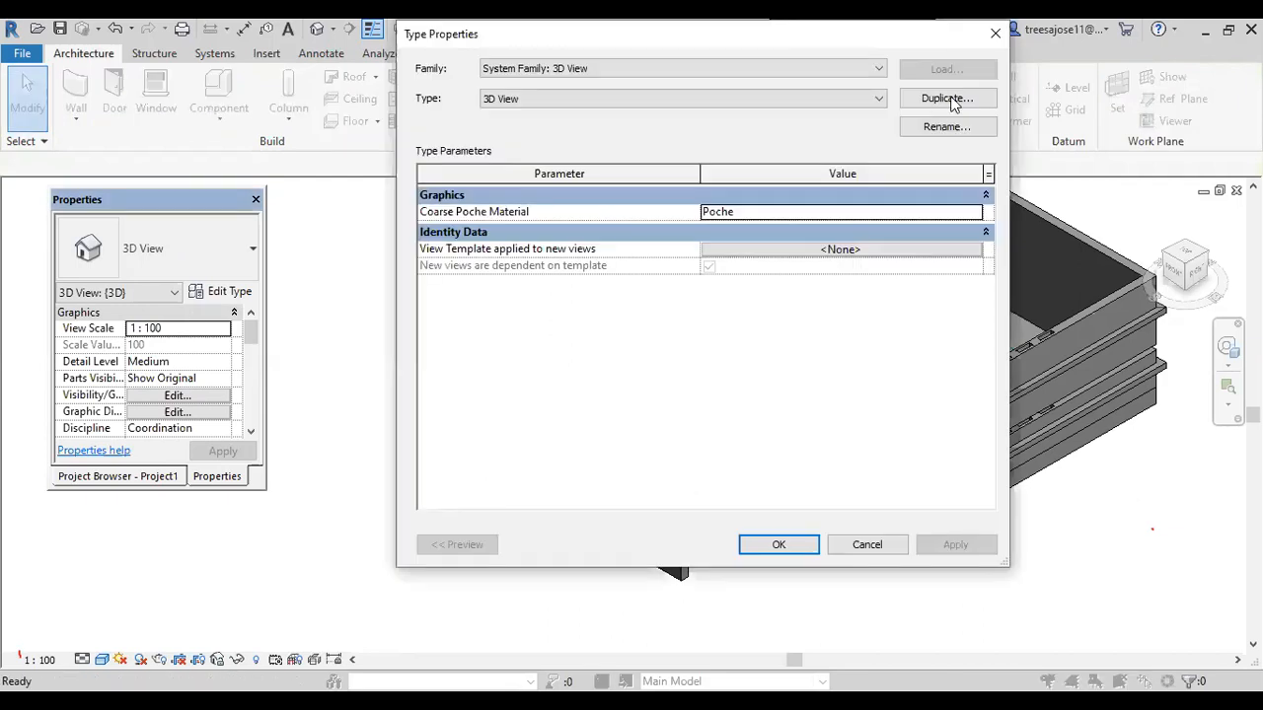
left_click(994, 35)
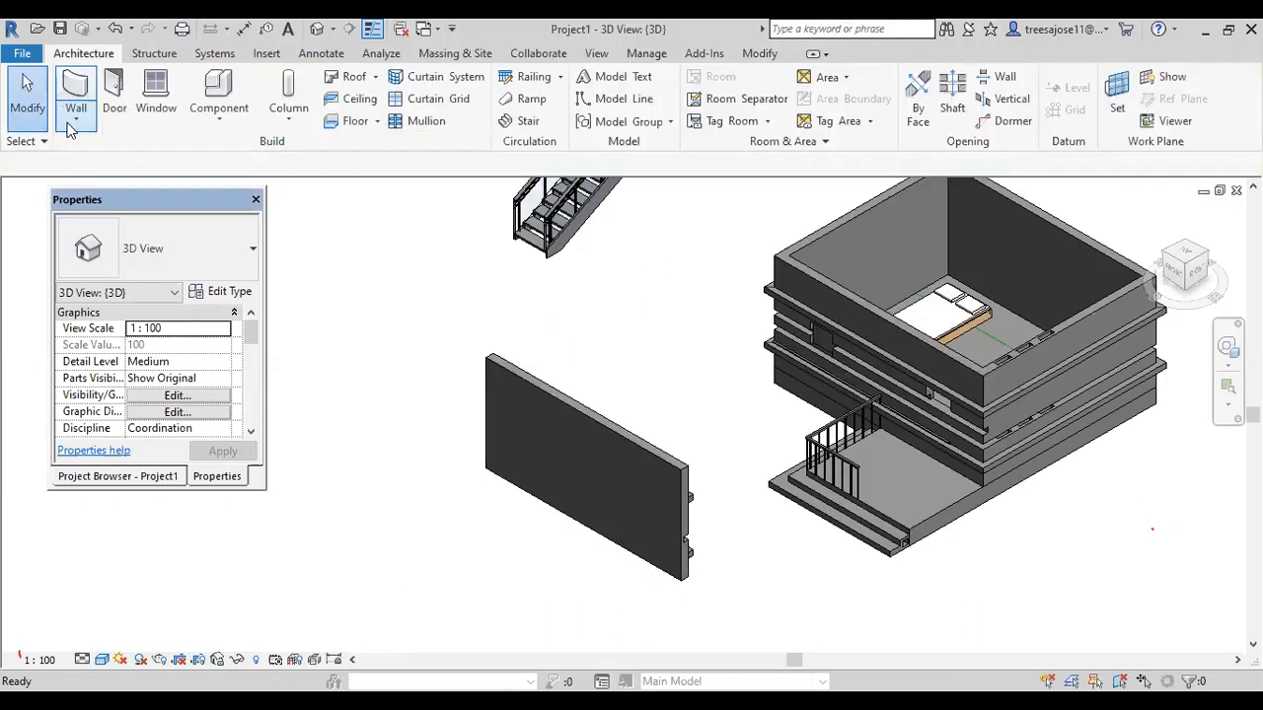
Draw a straight Generic - 300mm wall from Level 2 up to Level 3, in front of and parallel to the freestanding wall near the porch.
left_click(74, 107)
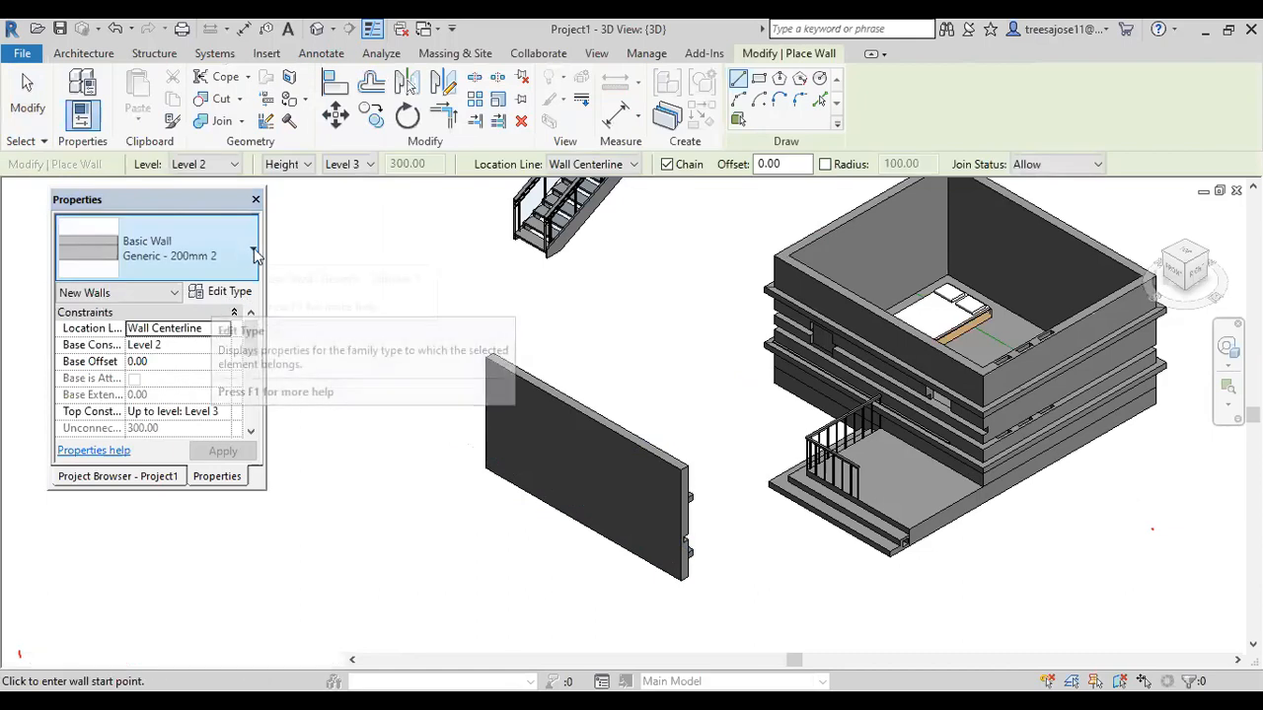
left_click(253, 255)
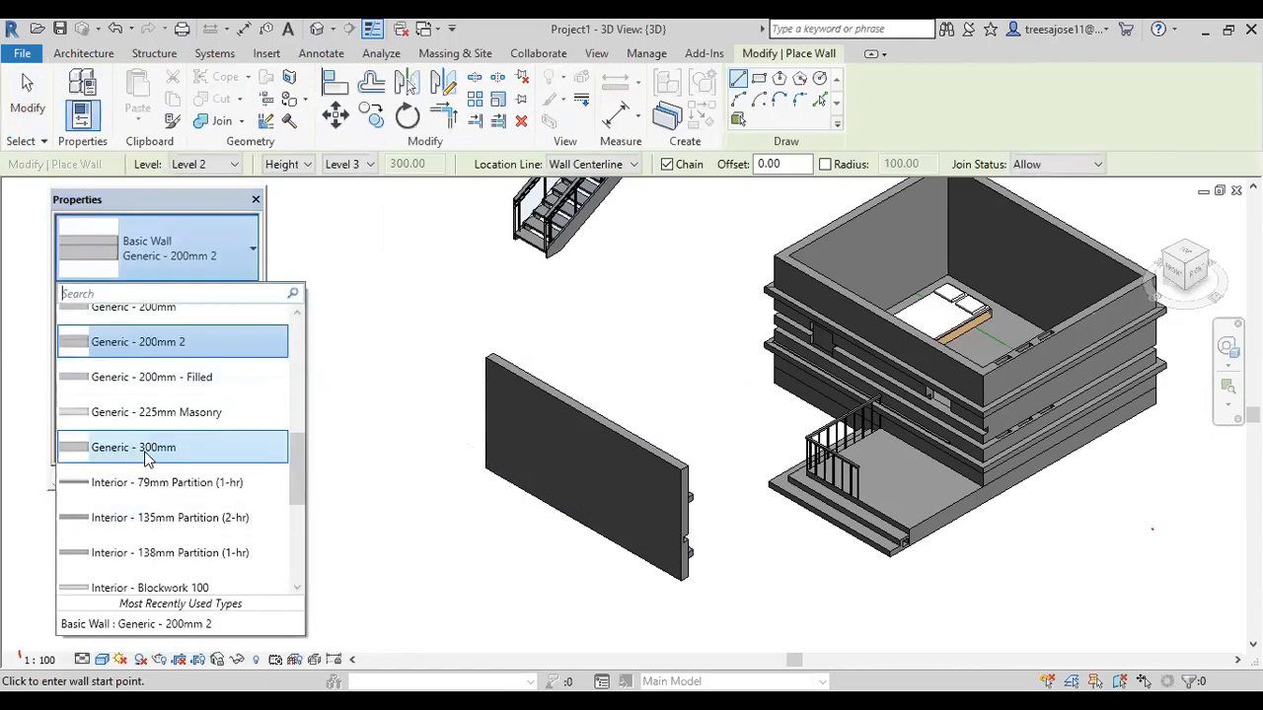
left_click(131, 446)
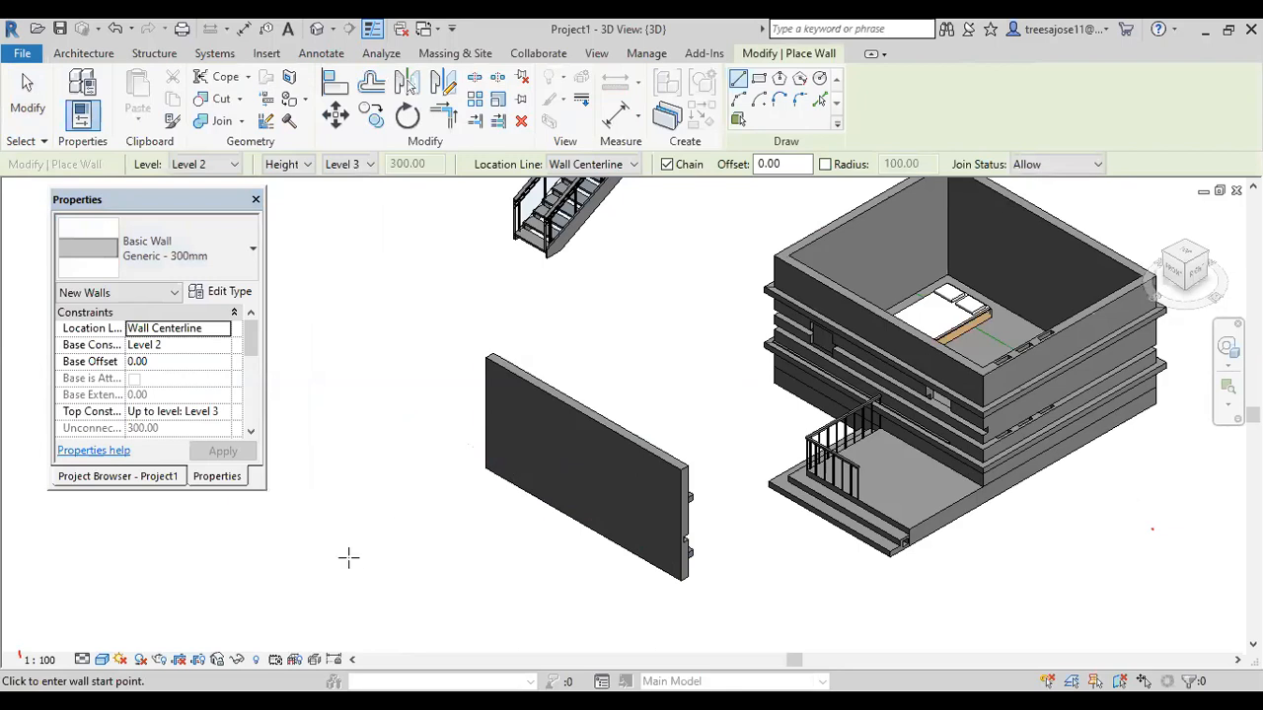
left_click(378, 561)
middle_click_drag(471, 635, 434, 523)
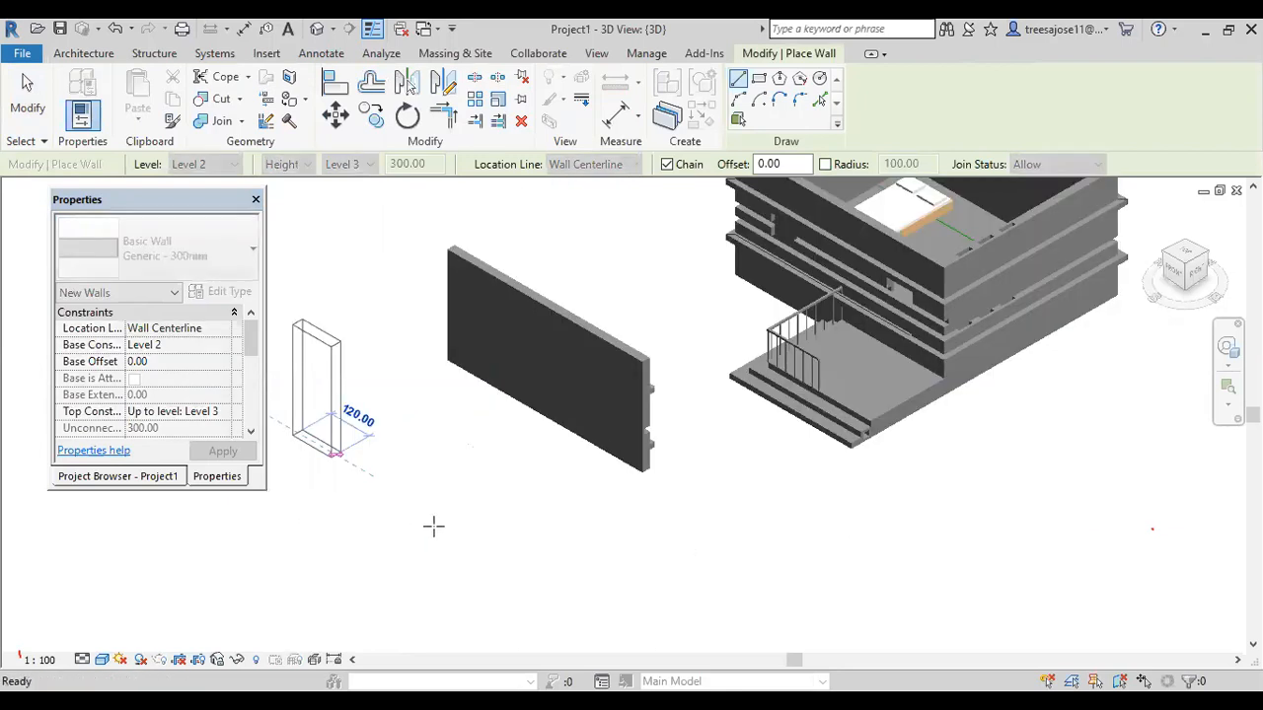
left_click(584, 596)
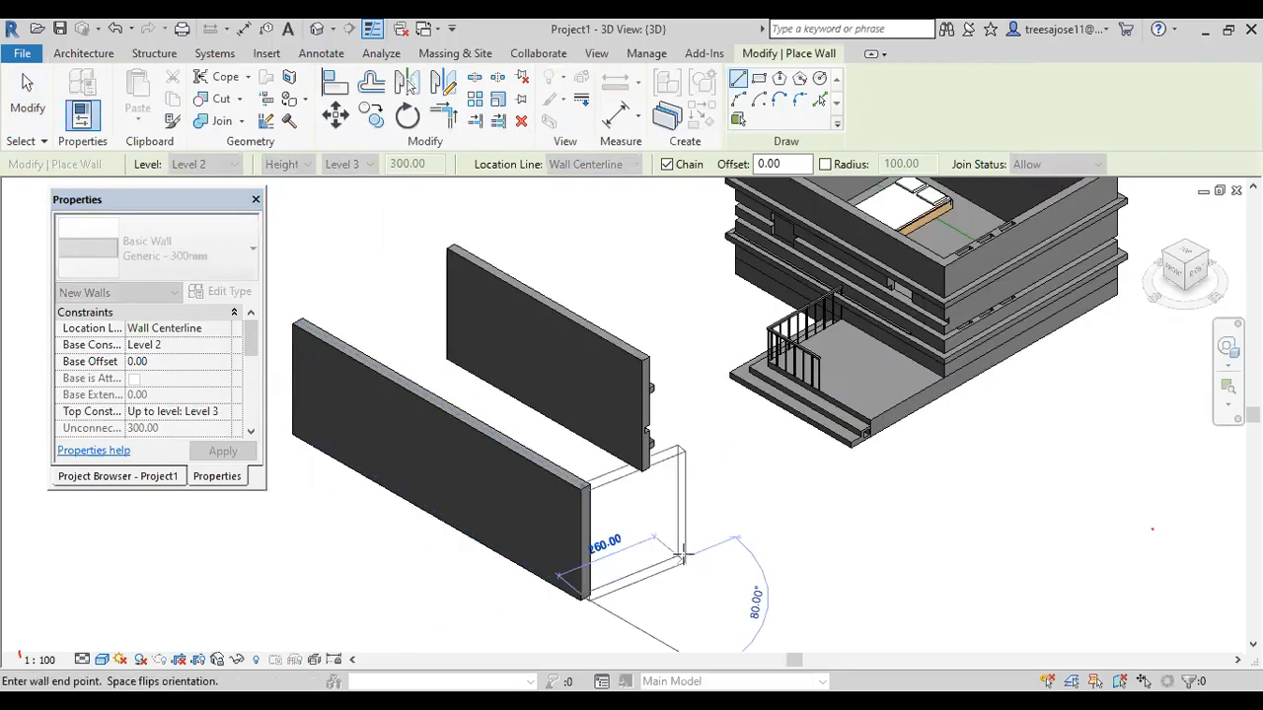
Start a wall sweep and duplicate its Cornice type as "Cornice 2", keeping the profile 5x2.5.
left_click(84, 53)
left_click(73, 120)
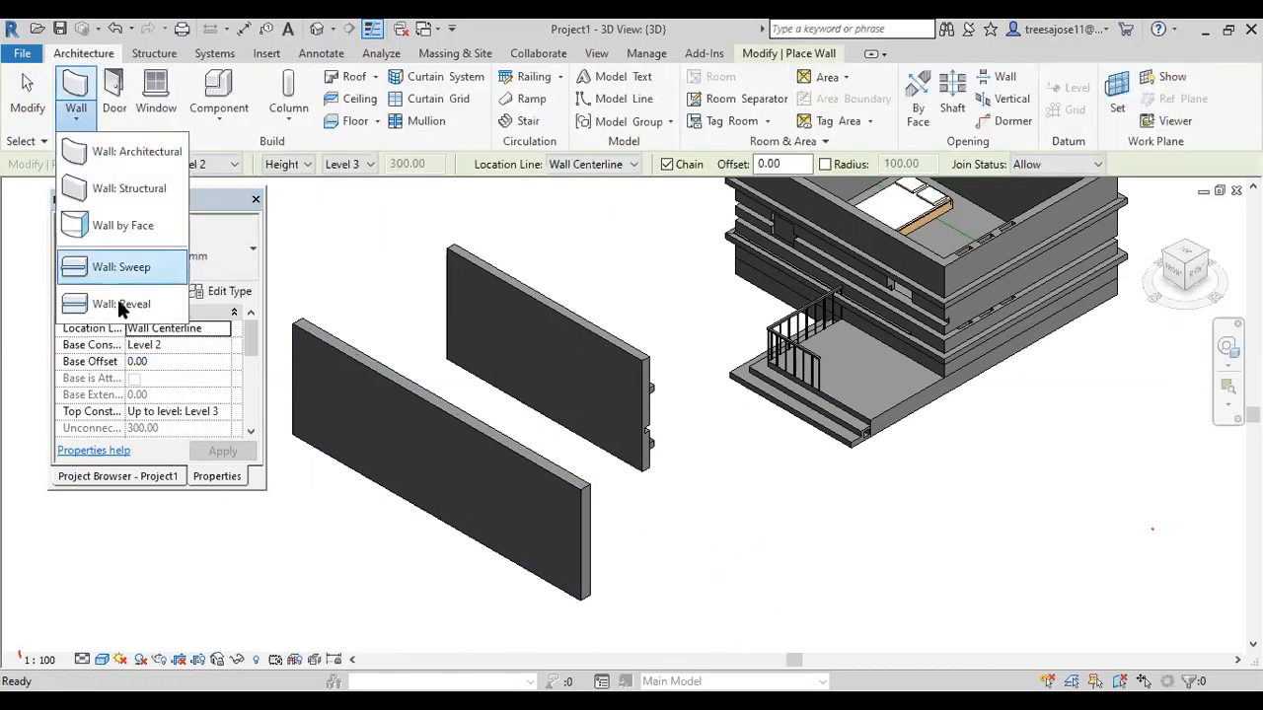
left_click(125, 268)
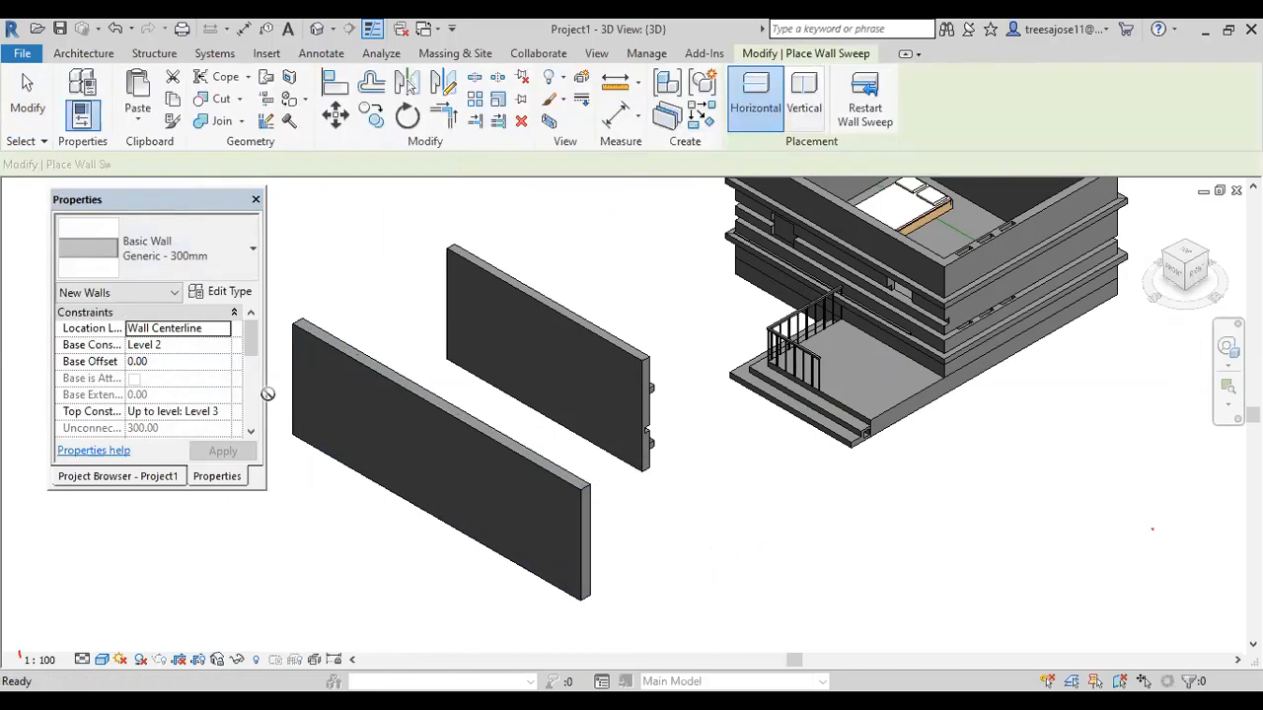
left_click(223, 292)
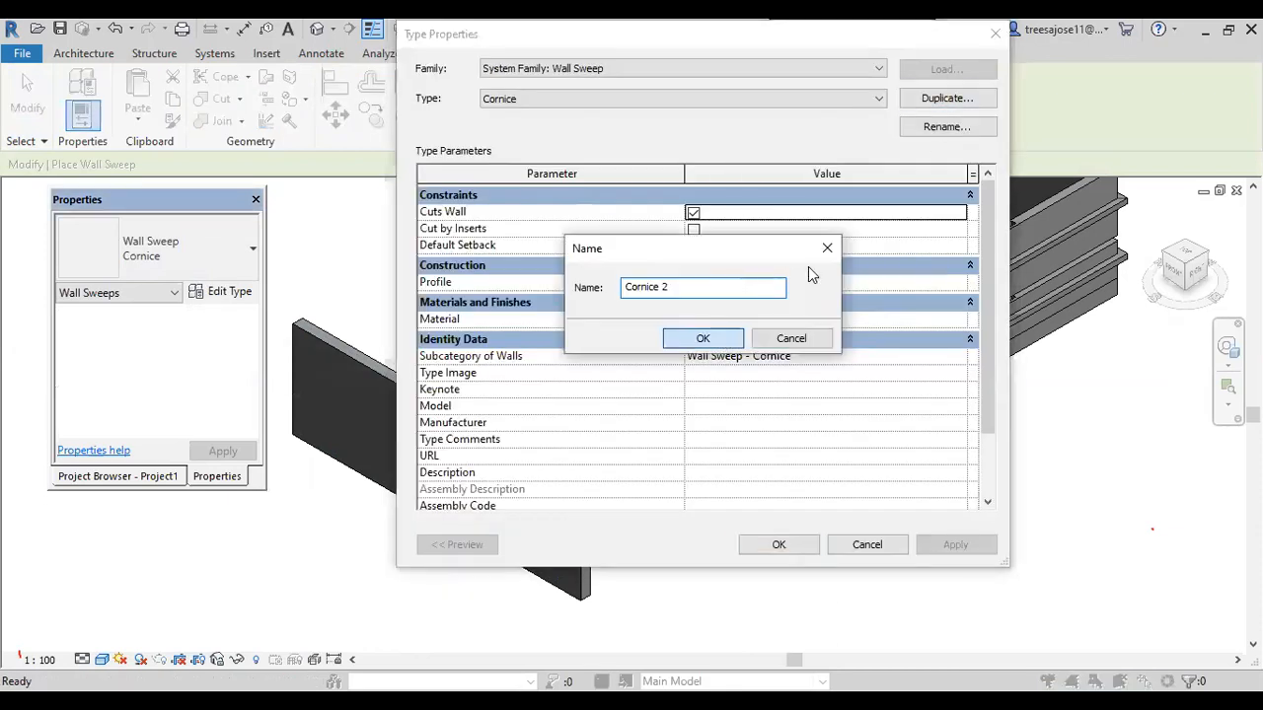
key("Return")
left_click(776, 548)
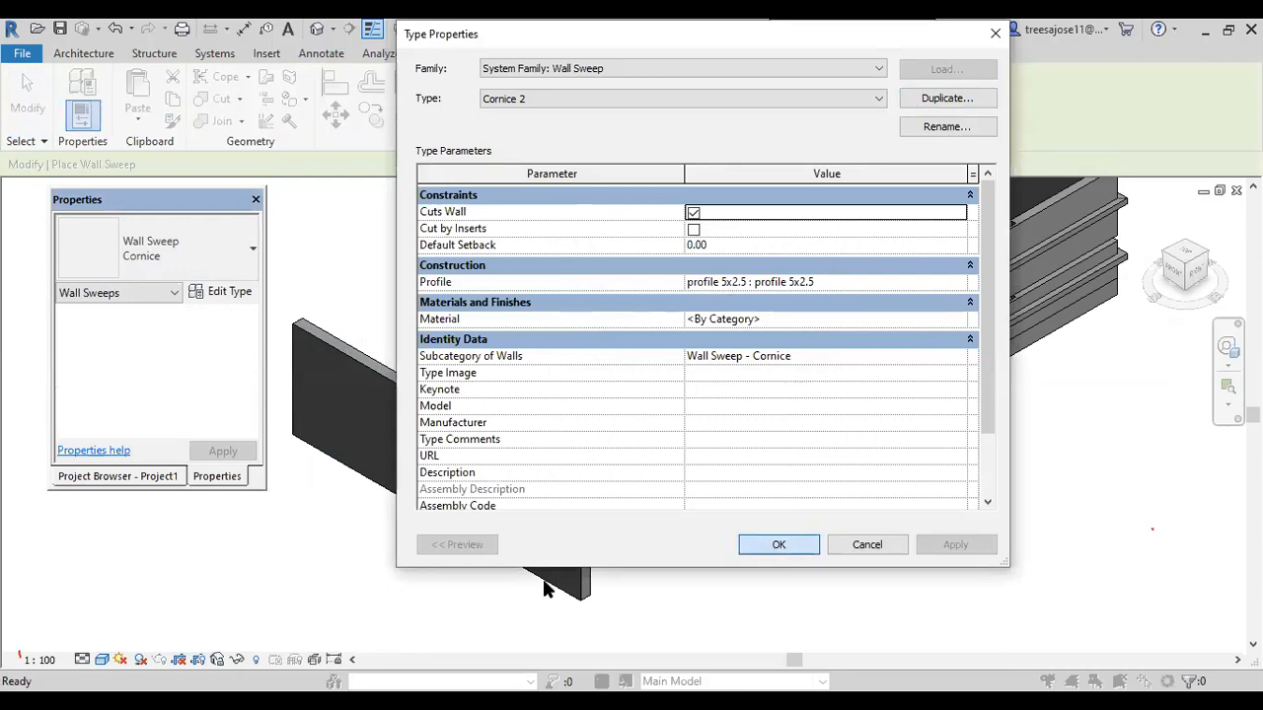
Place a horizontal Cornice 2 sweep along the lower part of the new 300 mm wall and inspect its stepped end up close.
scroll(569, 556, "up", 2)
scroll(708, 524, "up", 3)
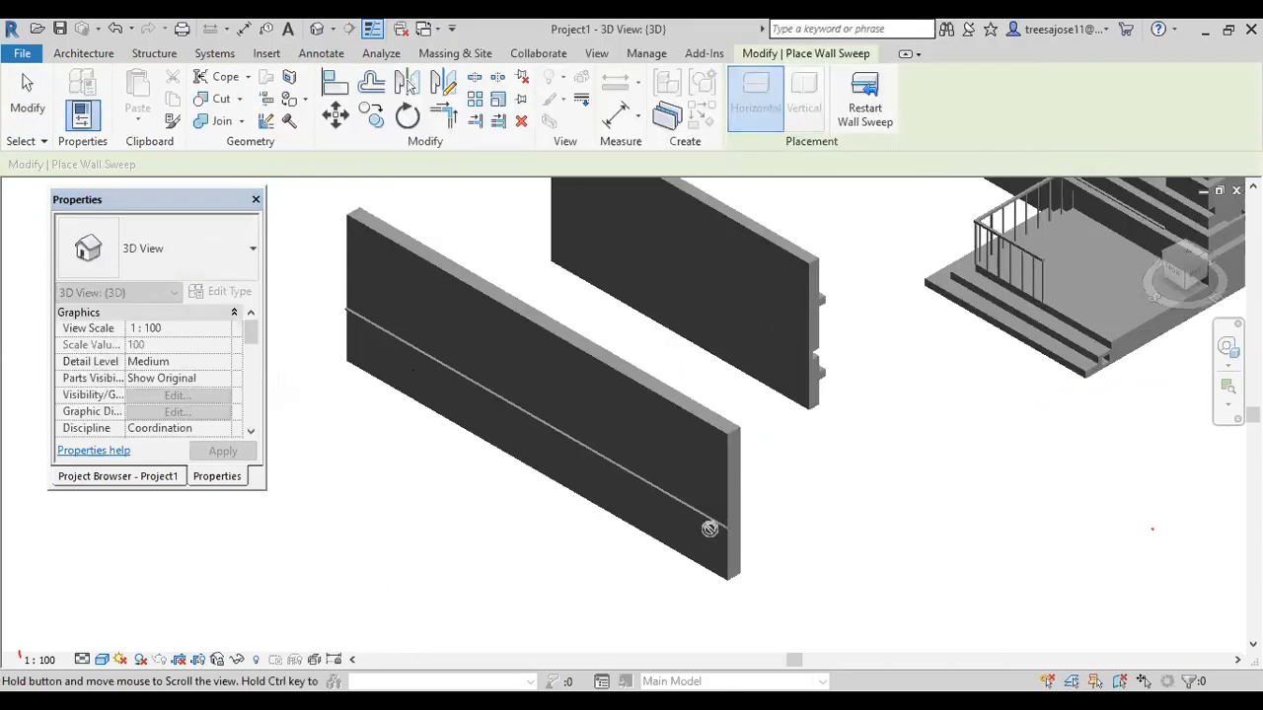
scroll(745, 538, "up", 3)
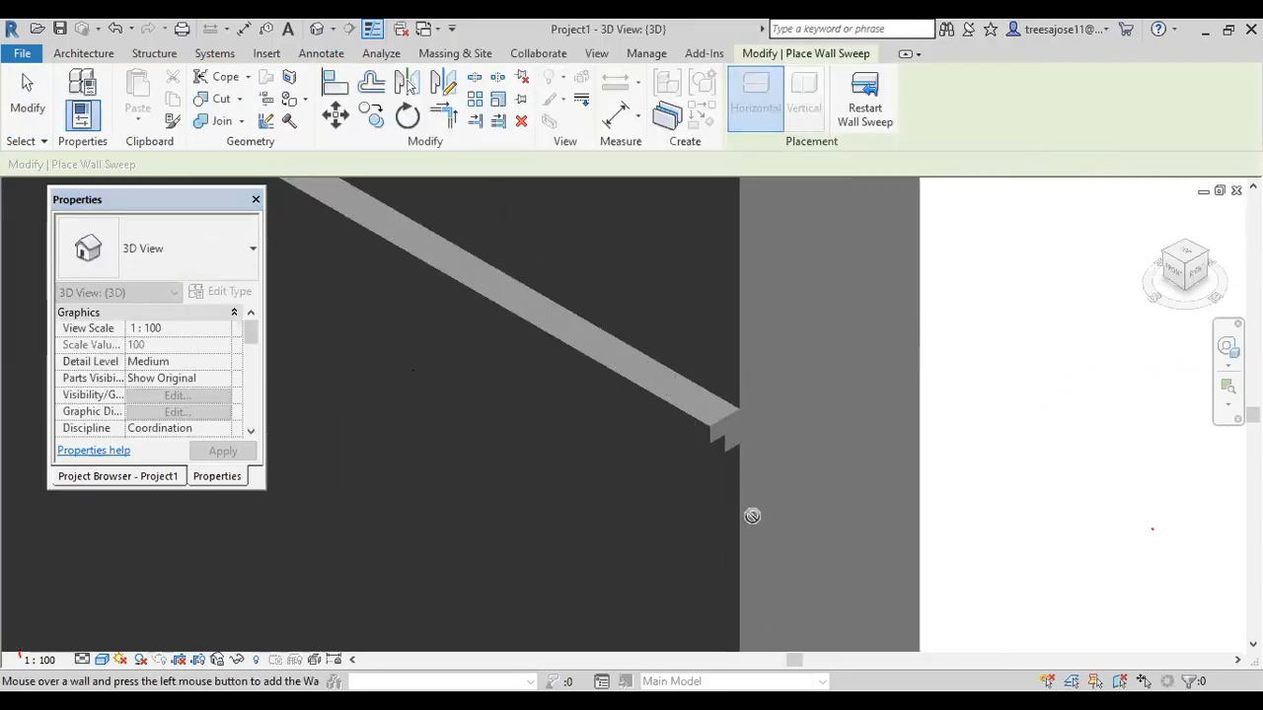
scroll(716, 504, "up", 1)
middle_click_drag(729, 507, 749, 524)
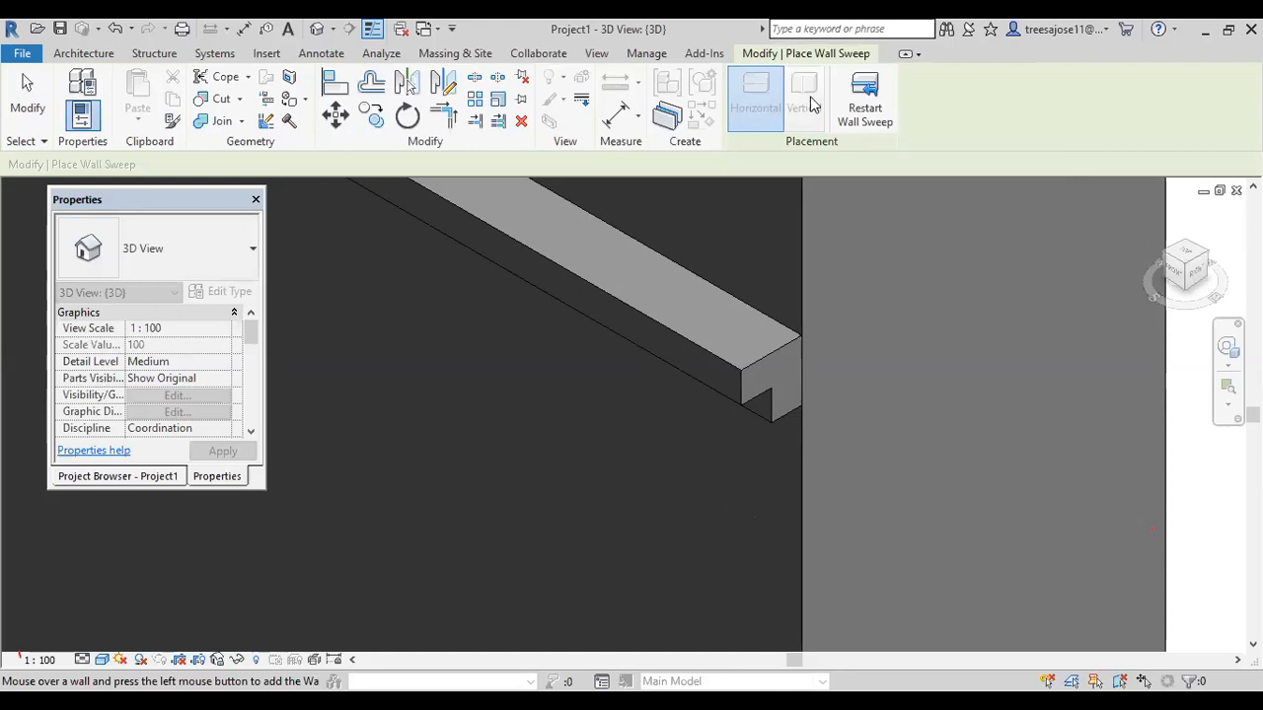
Create a new family from the Metric Profile.rft template.
left_click(24, 55)
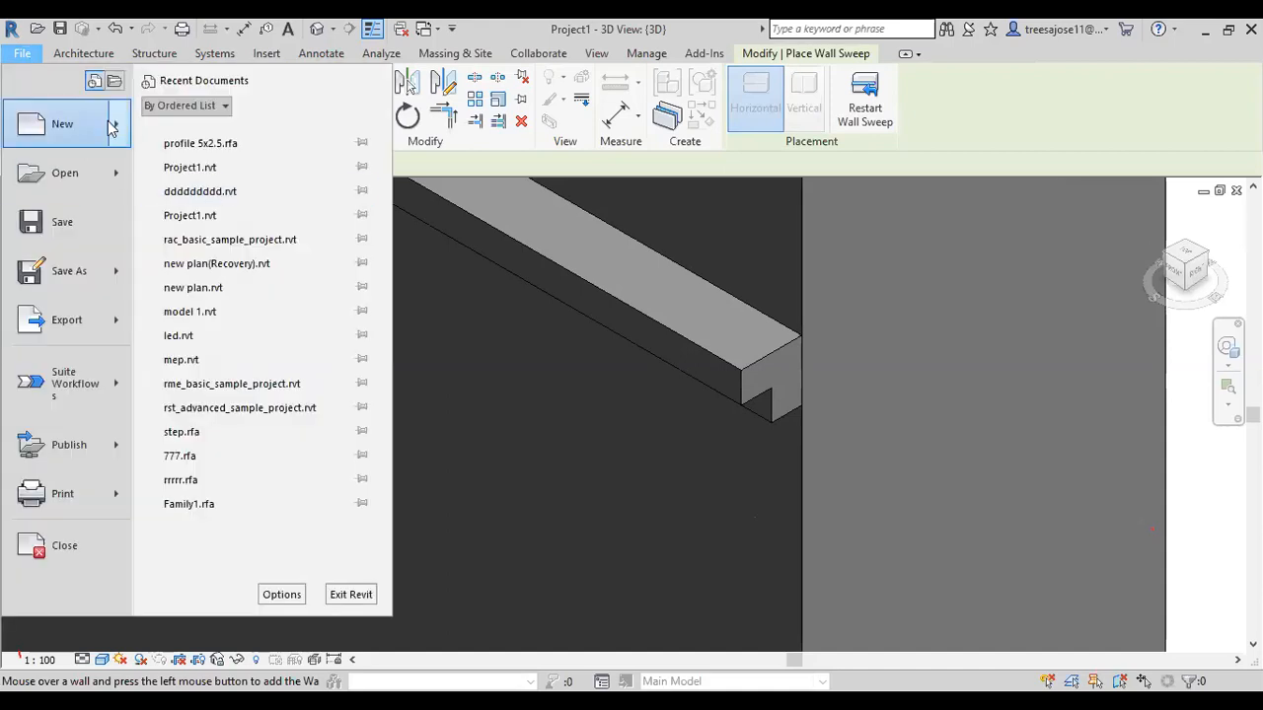
mouse_move(117, 130)
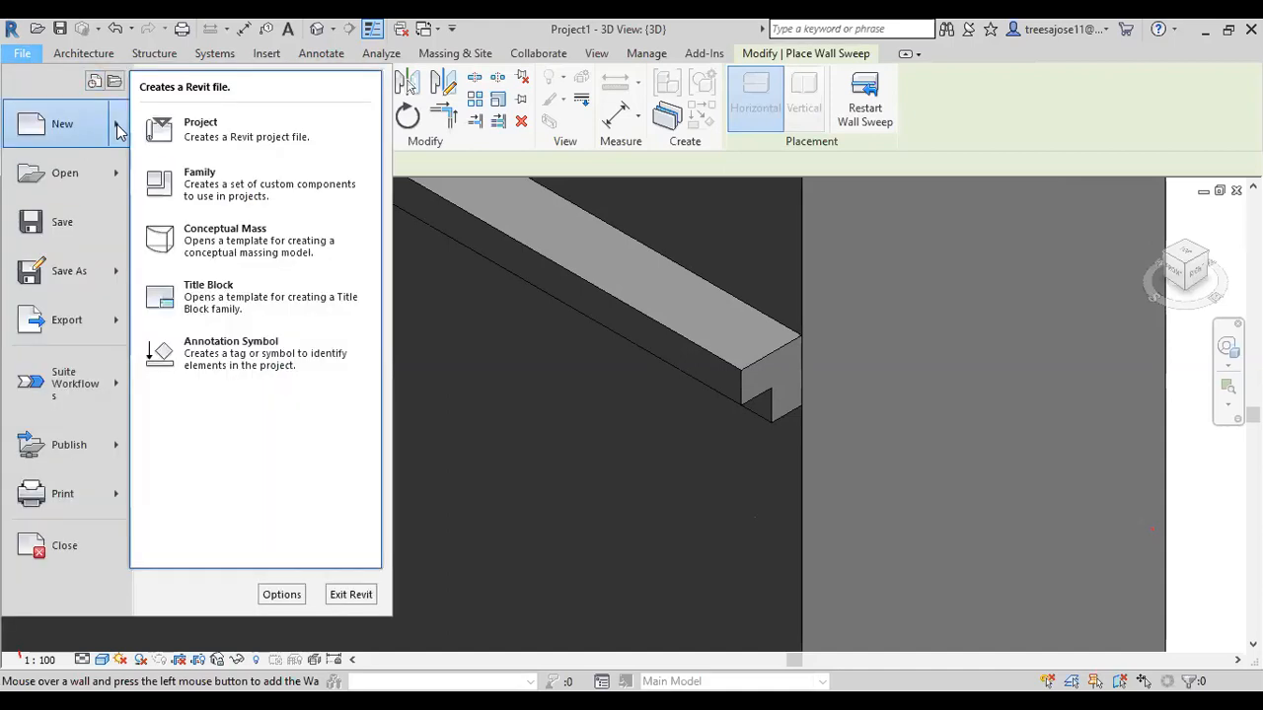
left_click(215, 185)
scroll(982, 278, "down", 4)
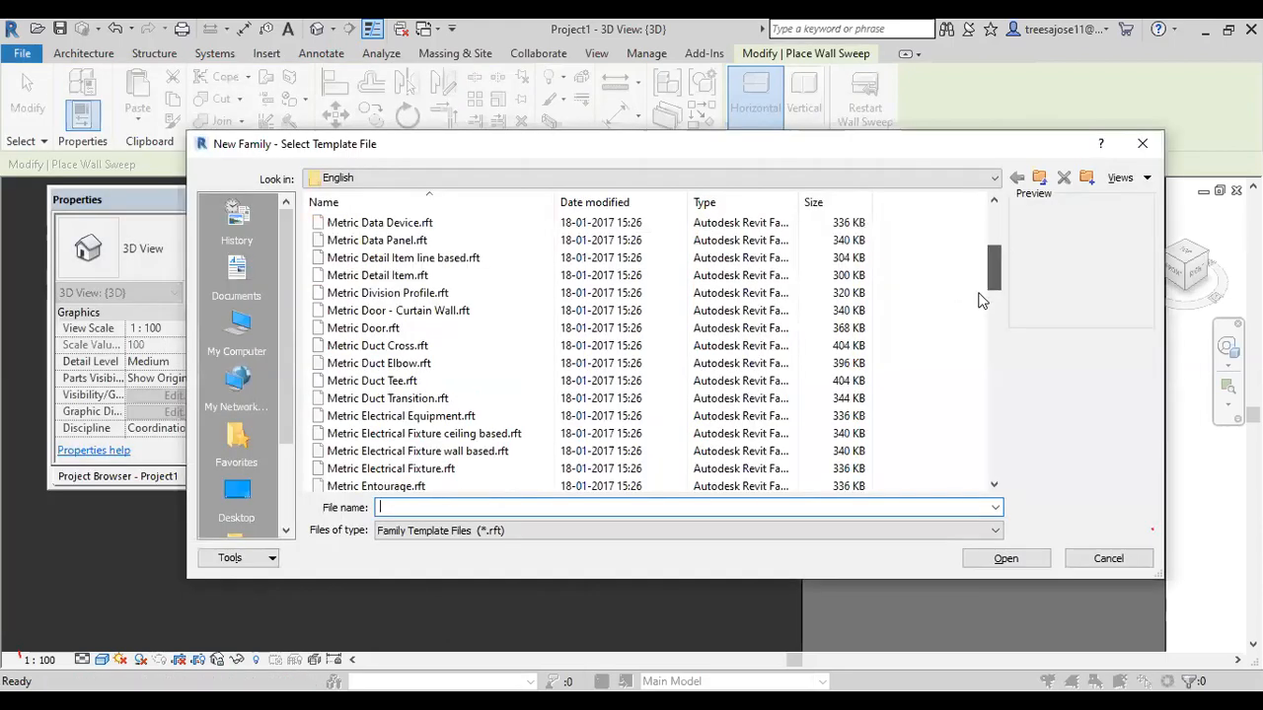
scroll(972, 370, "down", 9)
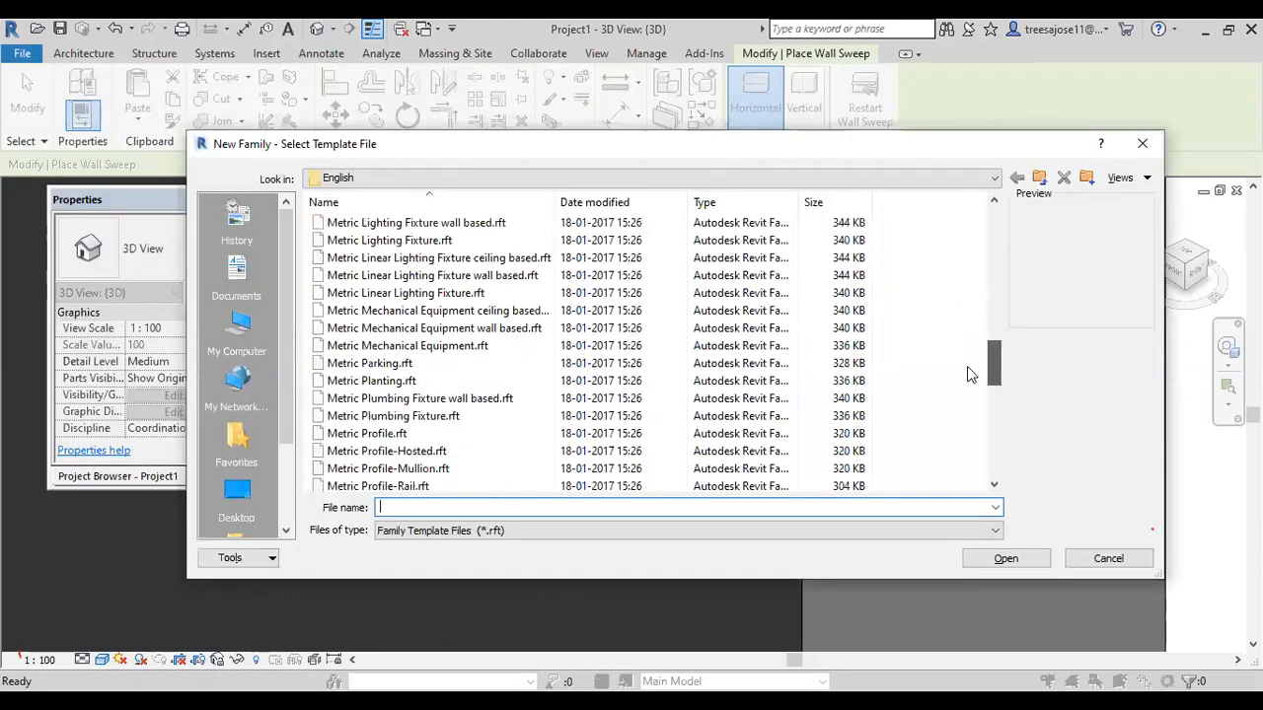
scroll(968, 373, "down", 4)
scroll(966, 409, "down", 4)
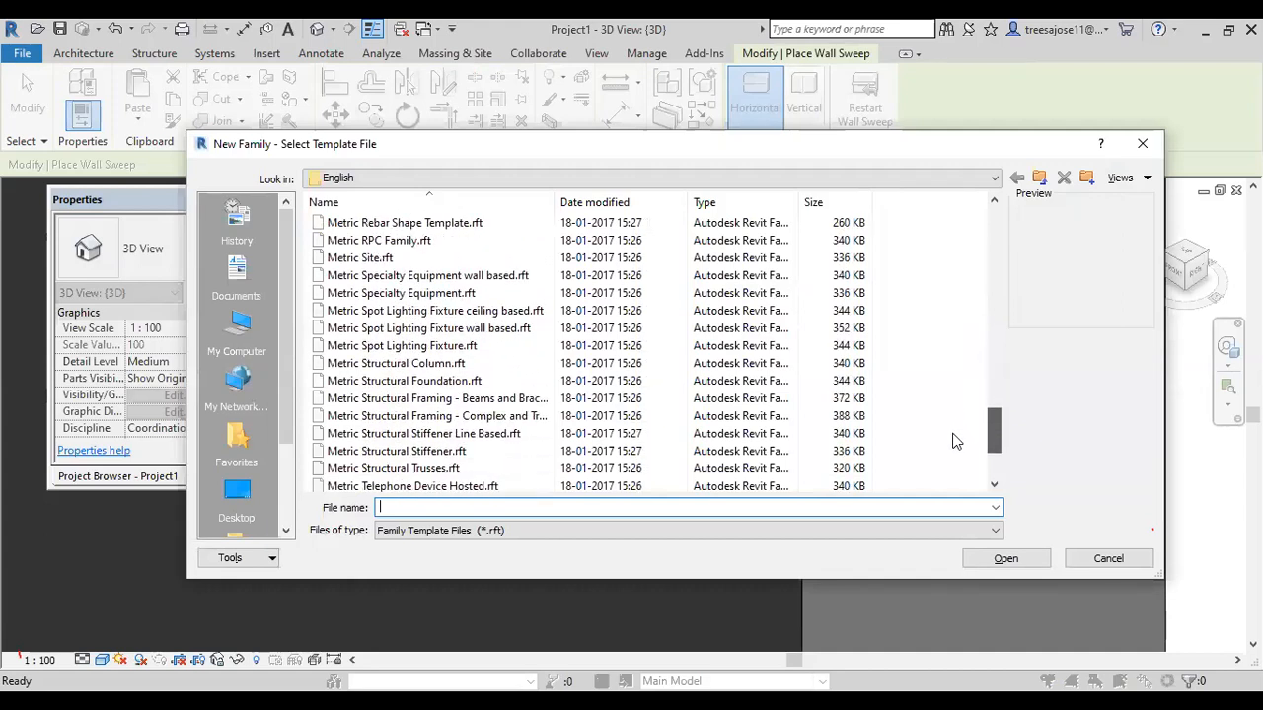
scroll(954, 434, "up", 2)
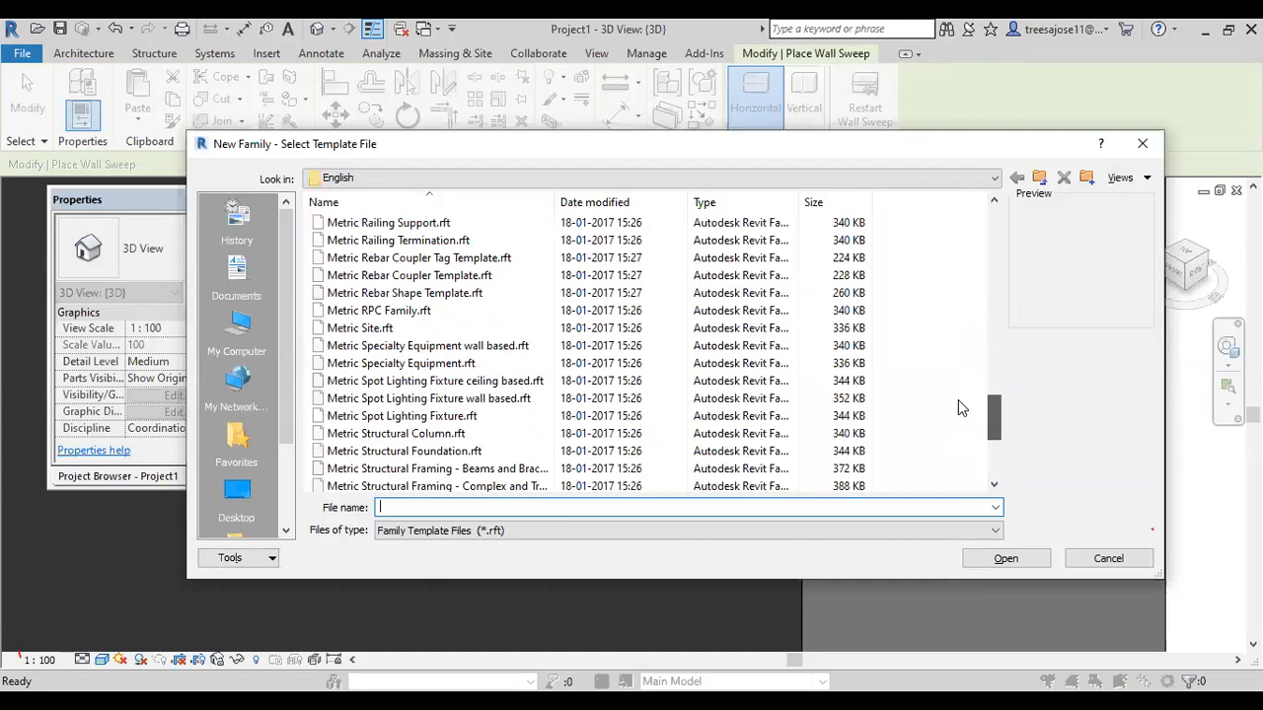
scroll(958, 399, "up", 3)
left_click(384, 239)
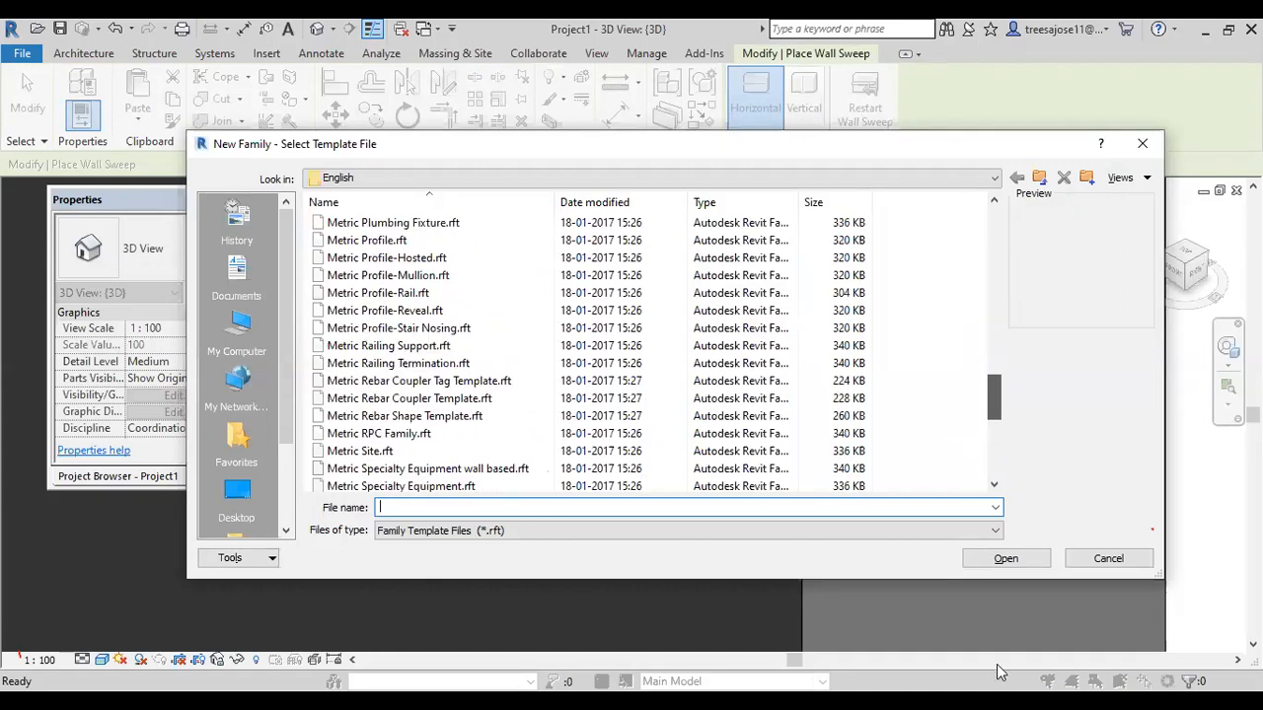
left_click(1000, 557)
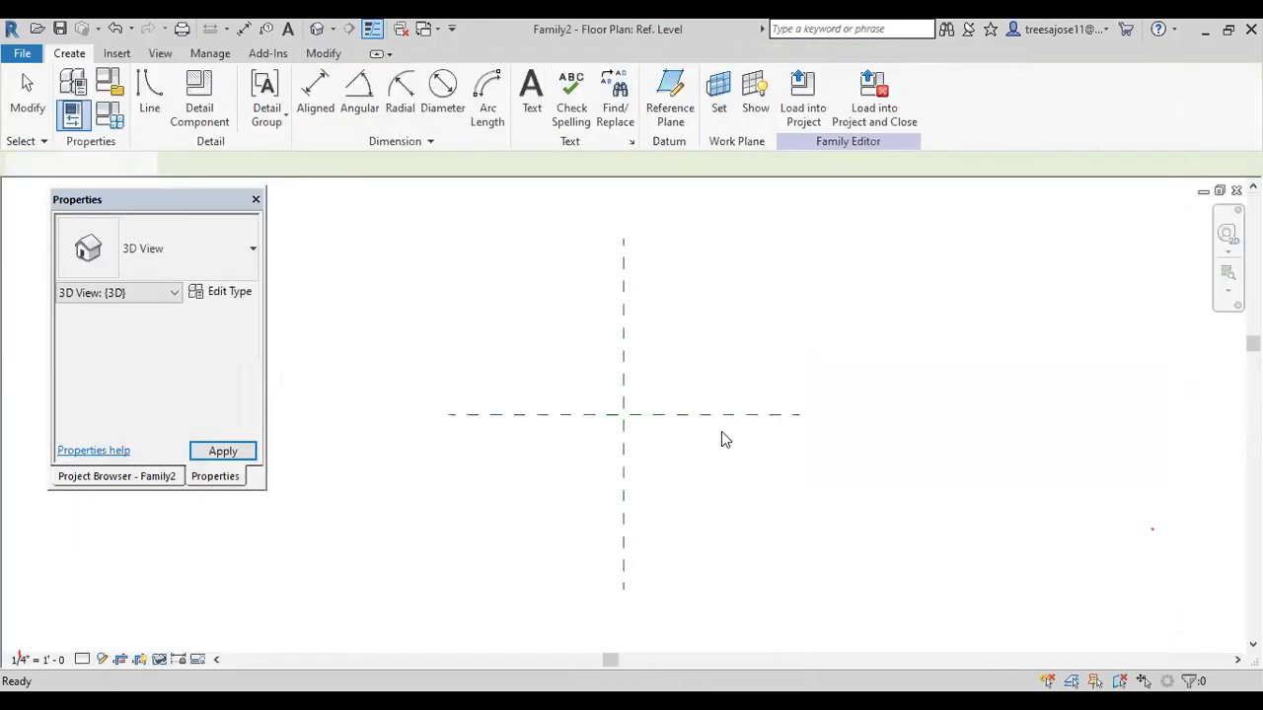
Set the profile family's length units to centimeters.
key("u")
key("n")
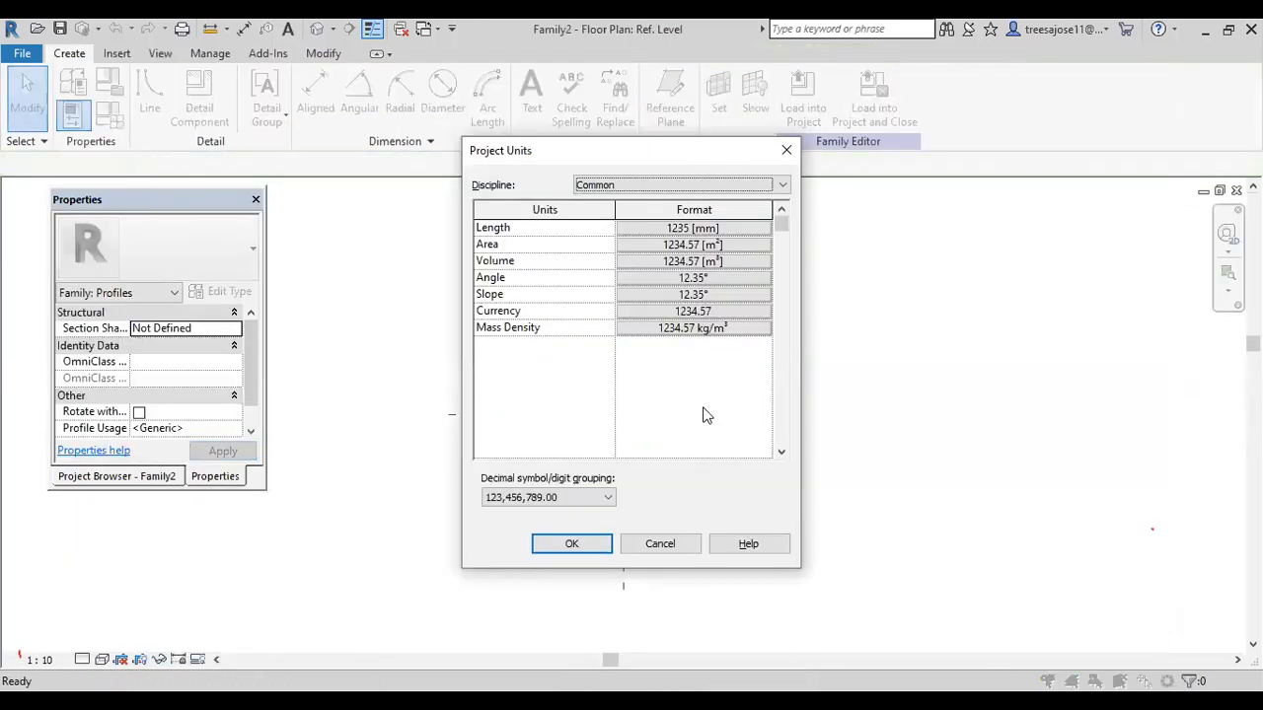
left_click(743, 230)
left_click(691, 261)
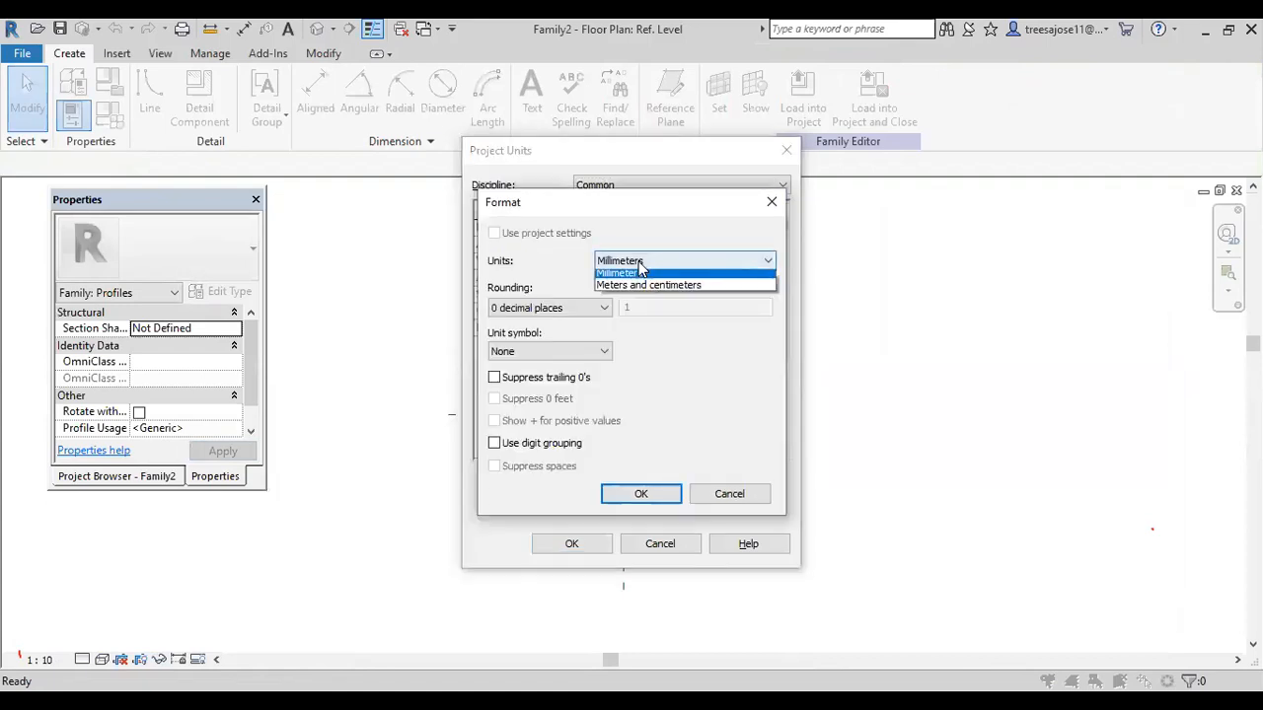
left_click(632, 354)
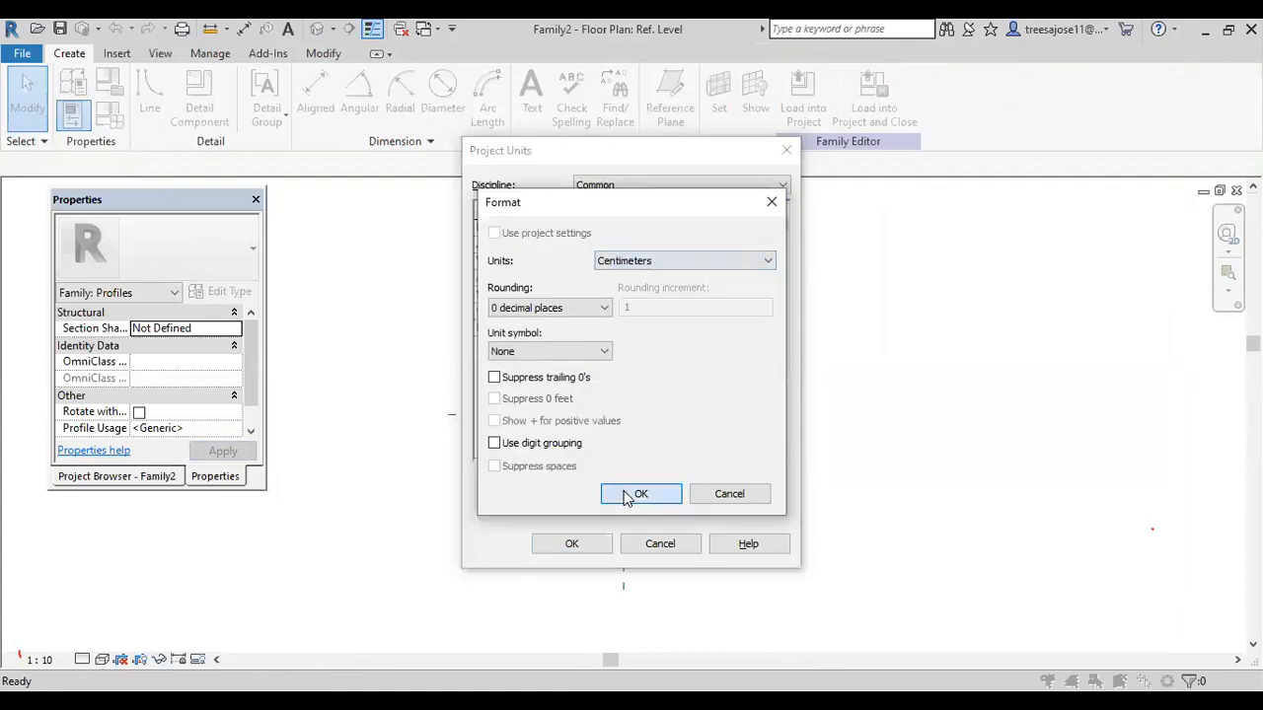
left_click(639, 494)
left_click(573, 542)
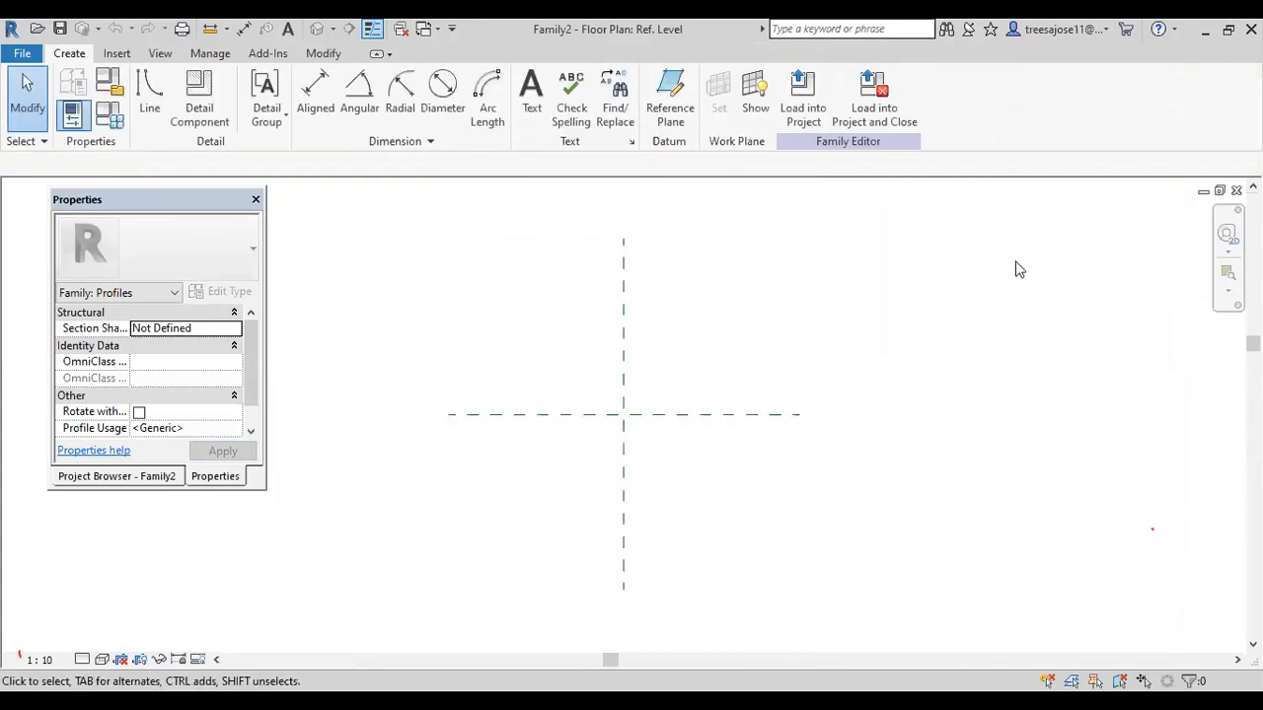
Draw a closed 2 x 2 cm square profile with lines, starting at the reference plane intersection and extending below and to its right.
left_click(150, 99)
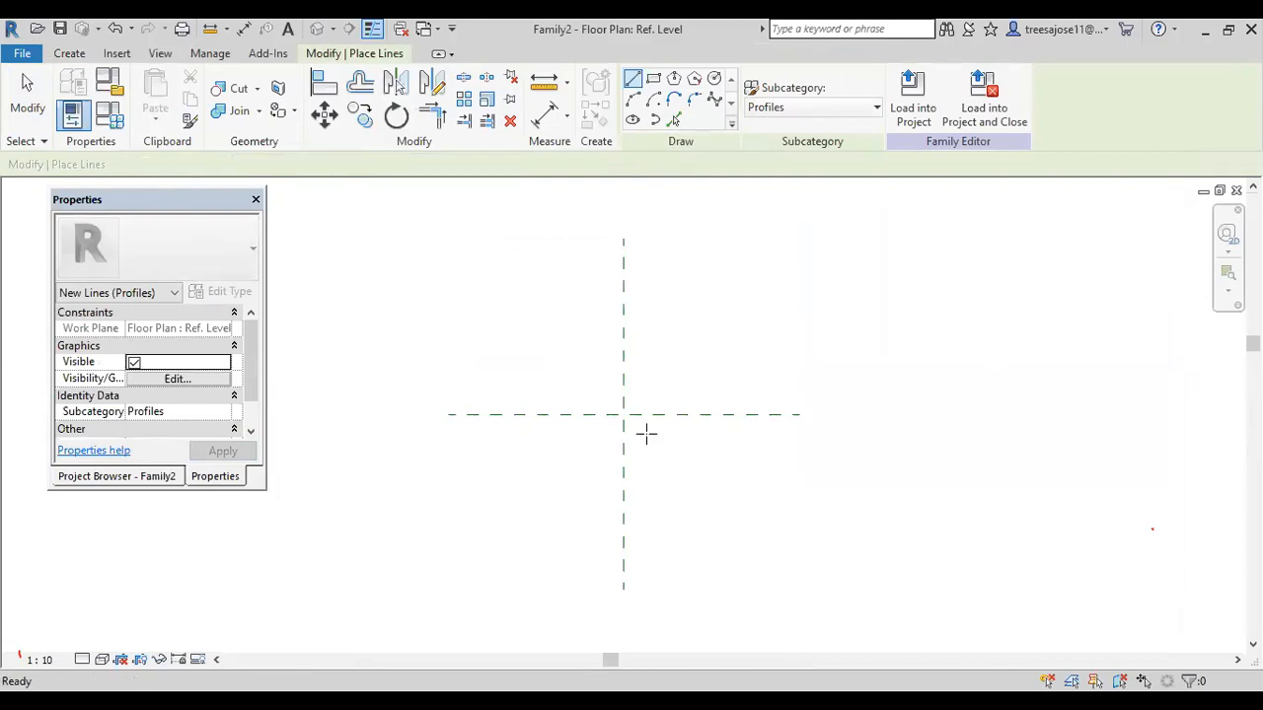
left_click(624, 415)
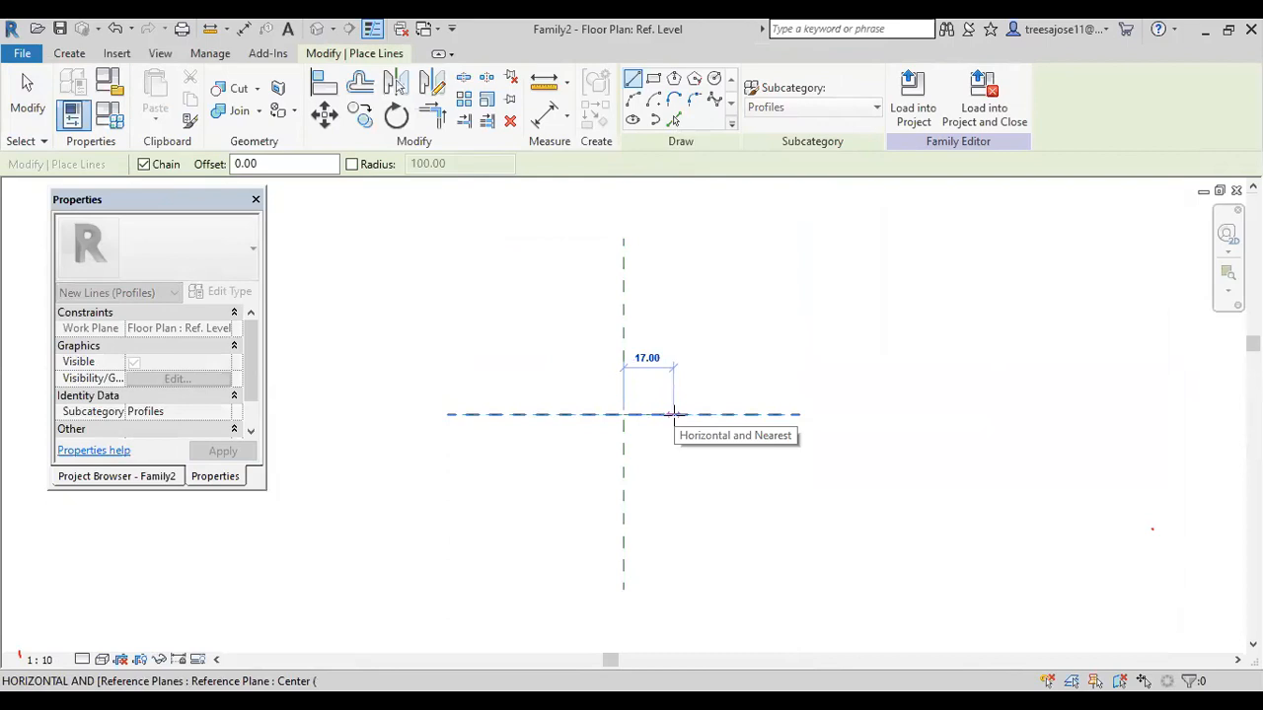
type("2")
key("Return")
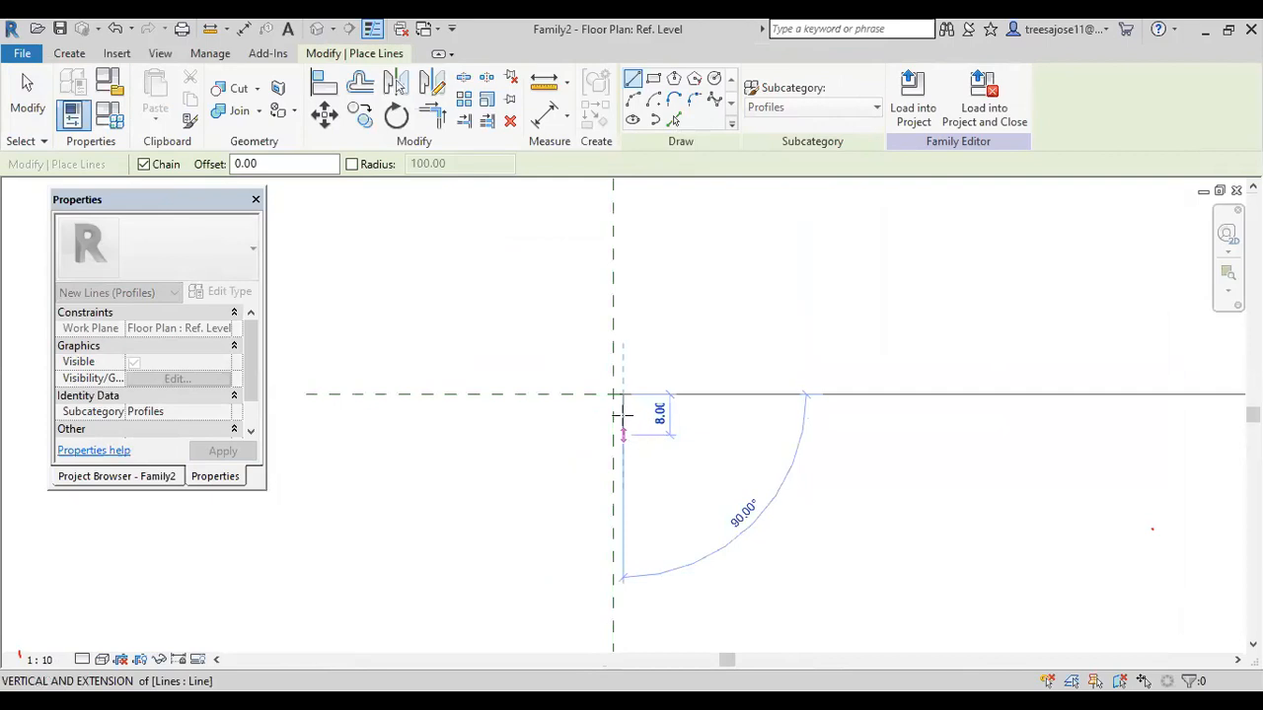
scroll(623, 426, "up", 4)
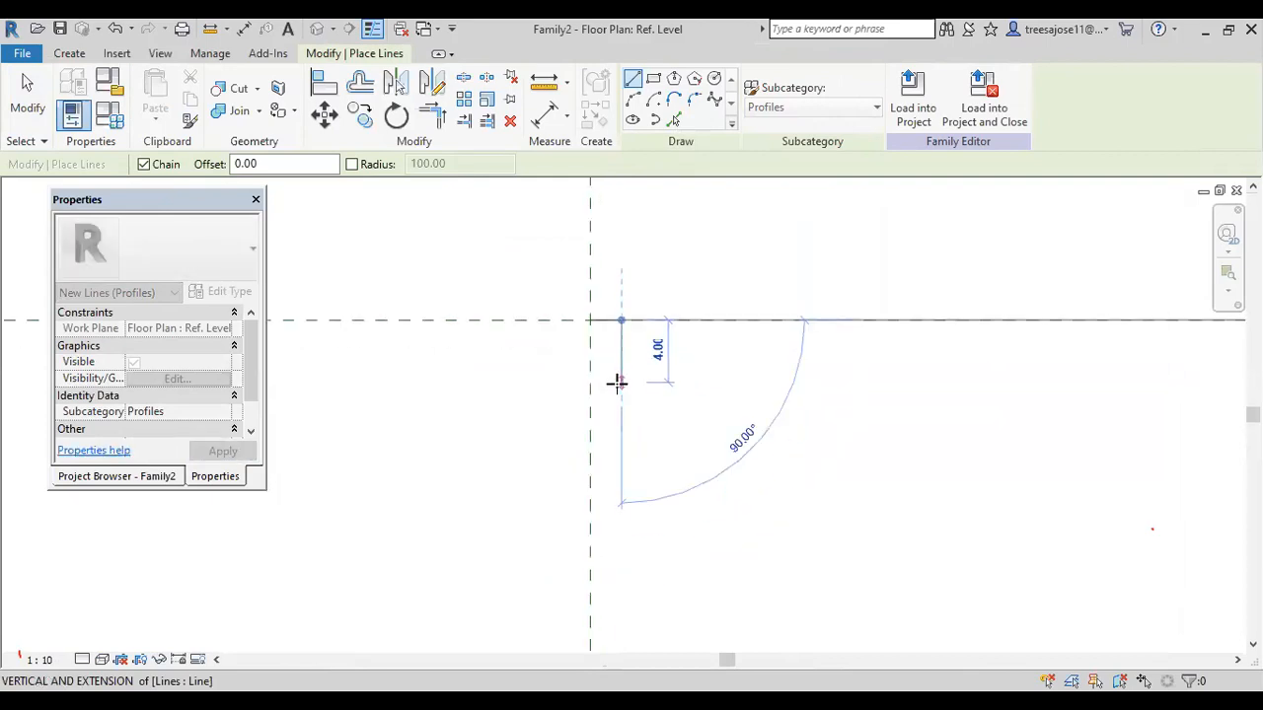
type("2")
key("Return")
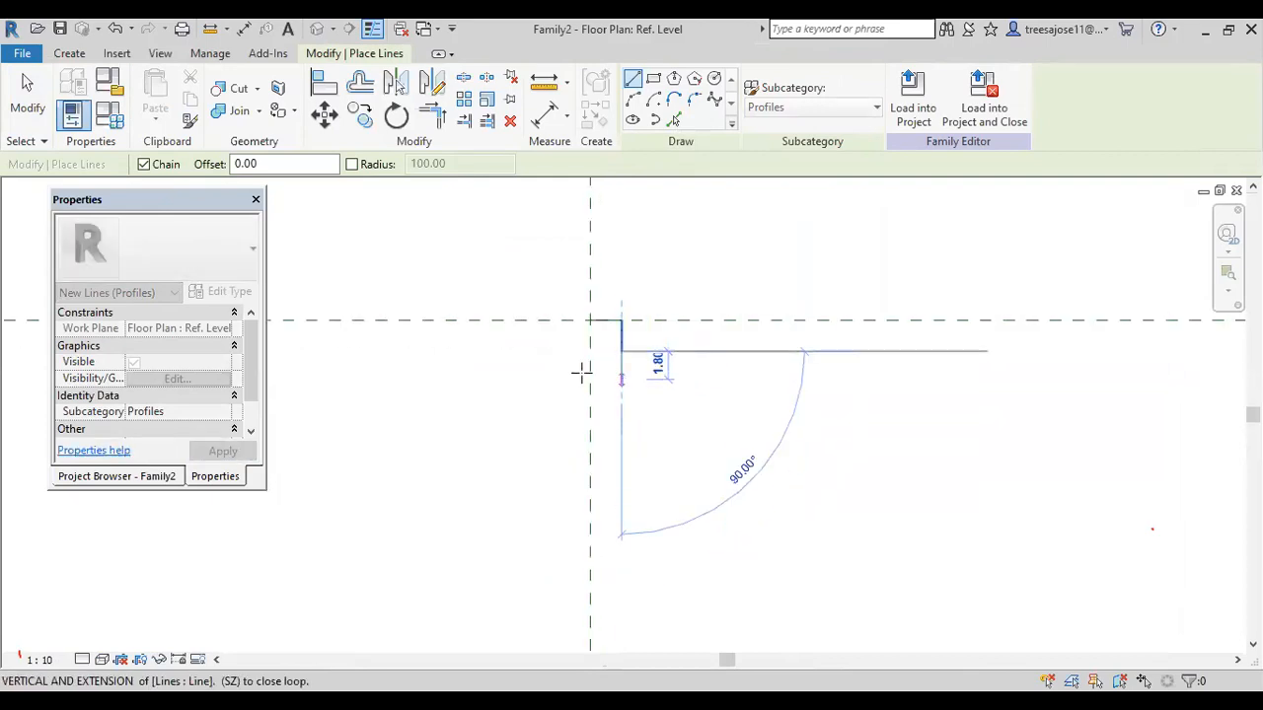
left_click(590, 350)
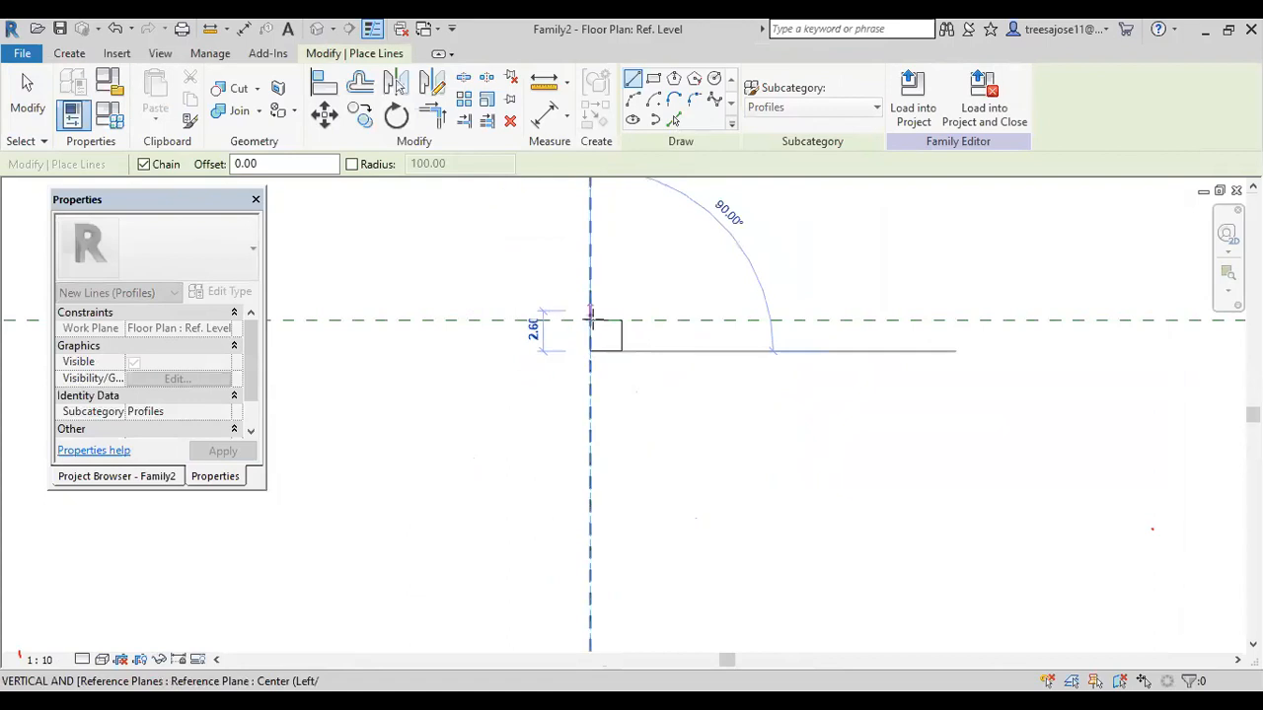
right_click(648, 273)
left_click(682, 285)
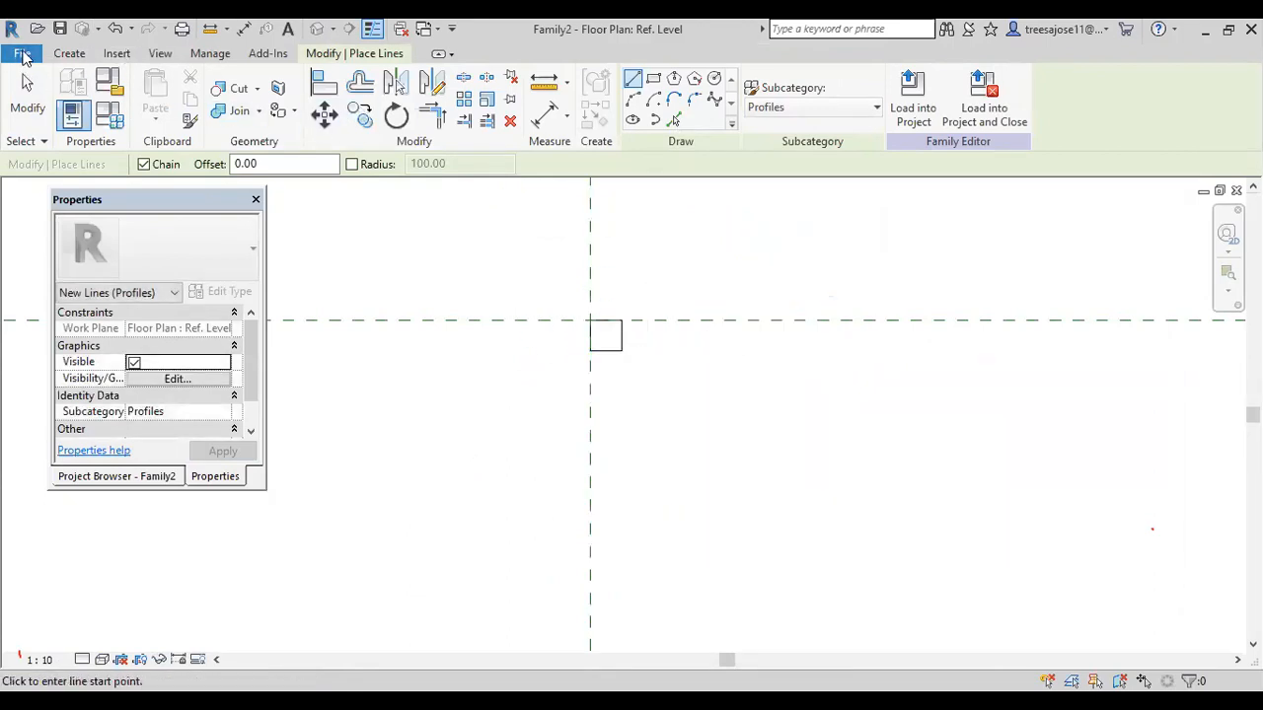
Save the profile family to the Desktop as p-2x2.rfa.
left_click(22, 54)
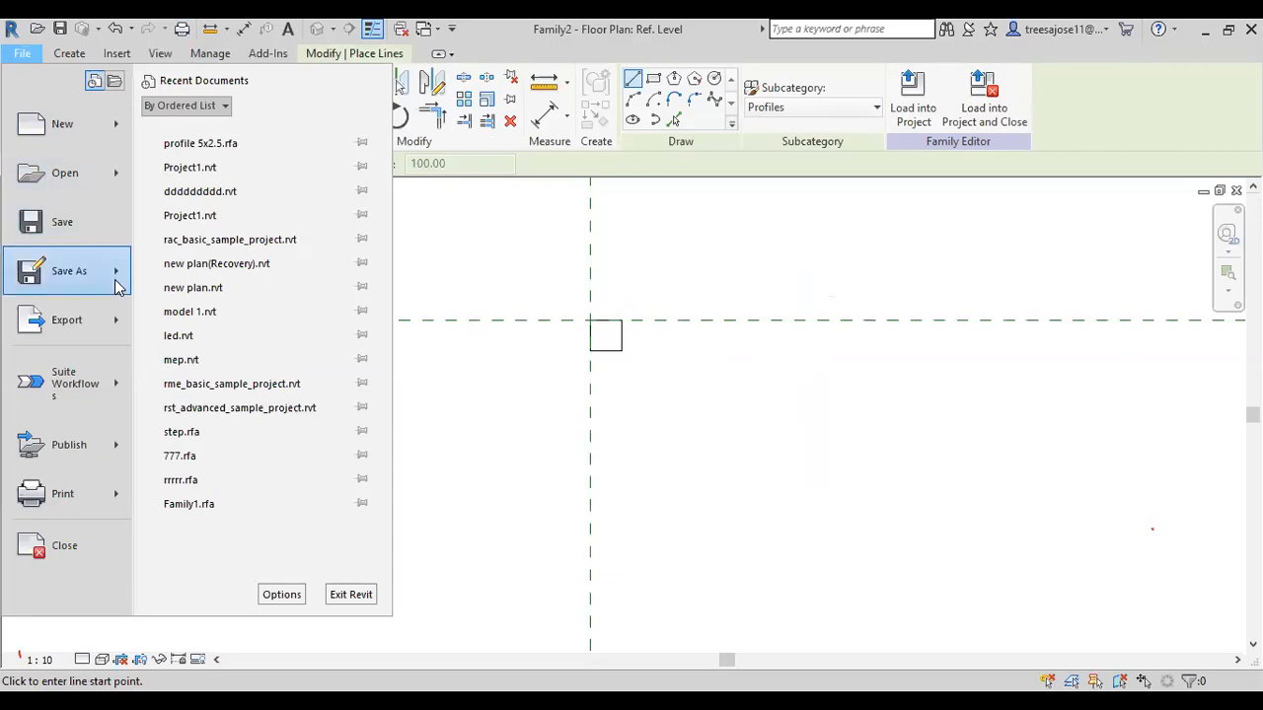
mouse_move(118, 281)
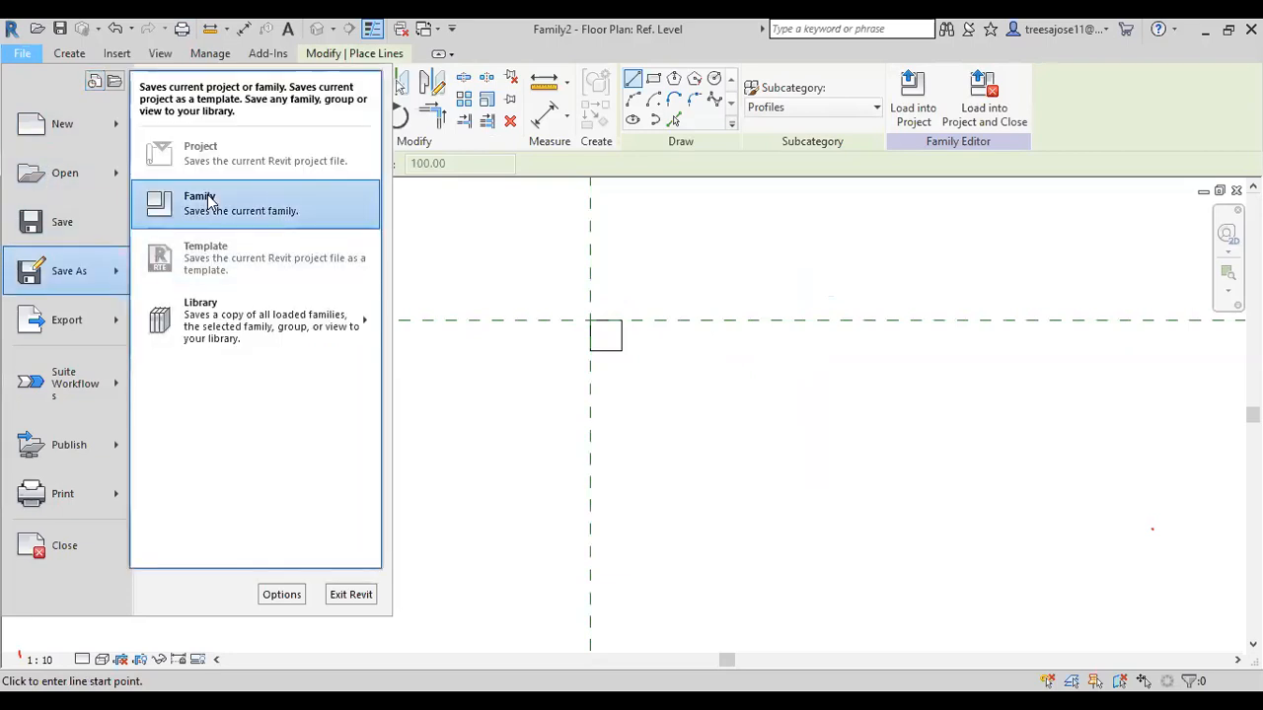
left_click(209, 201)
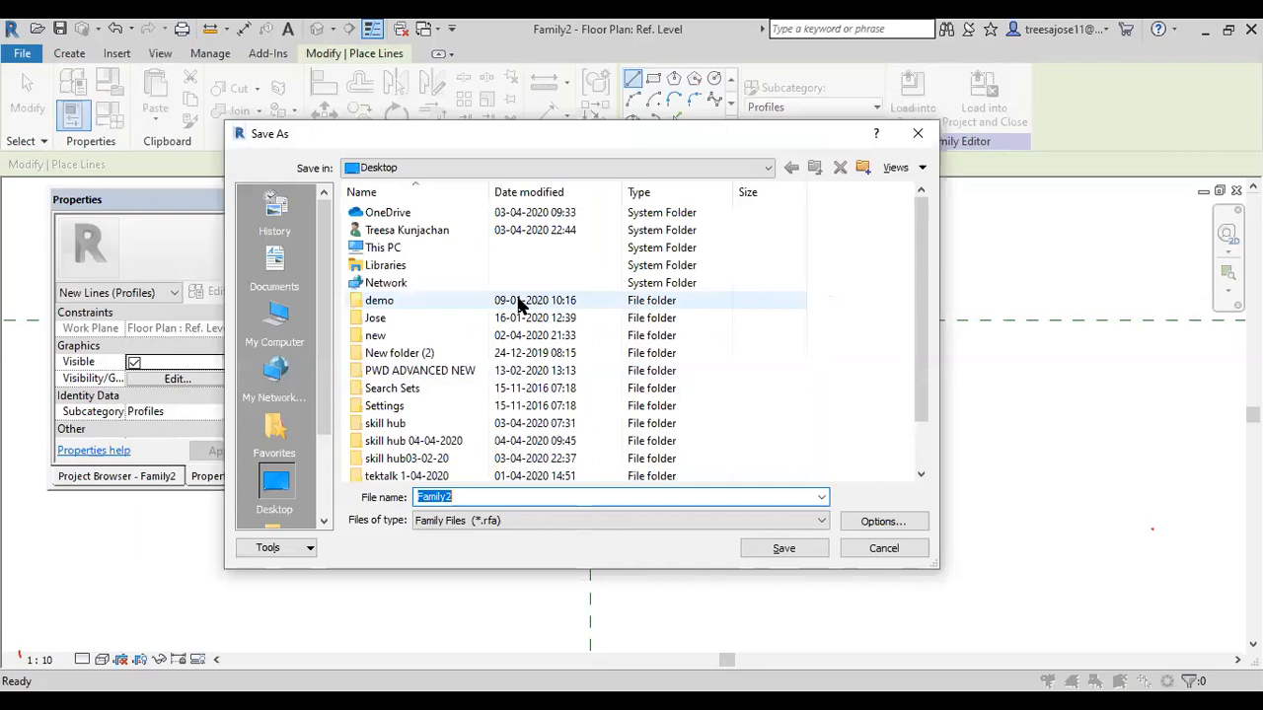
type("2x2")
left_click(779, 553)
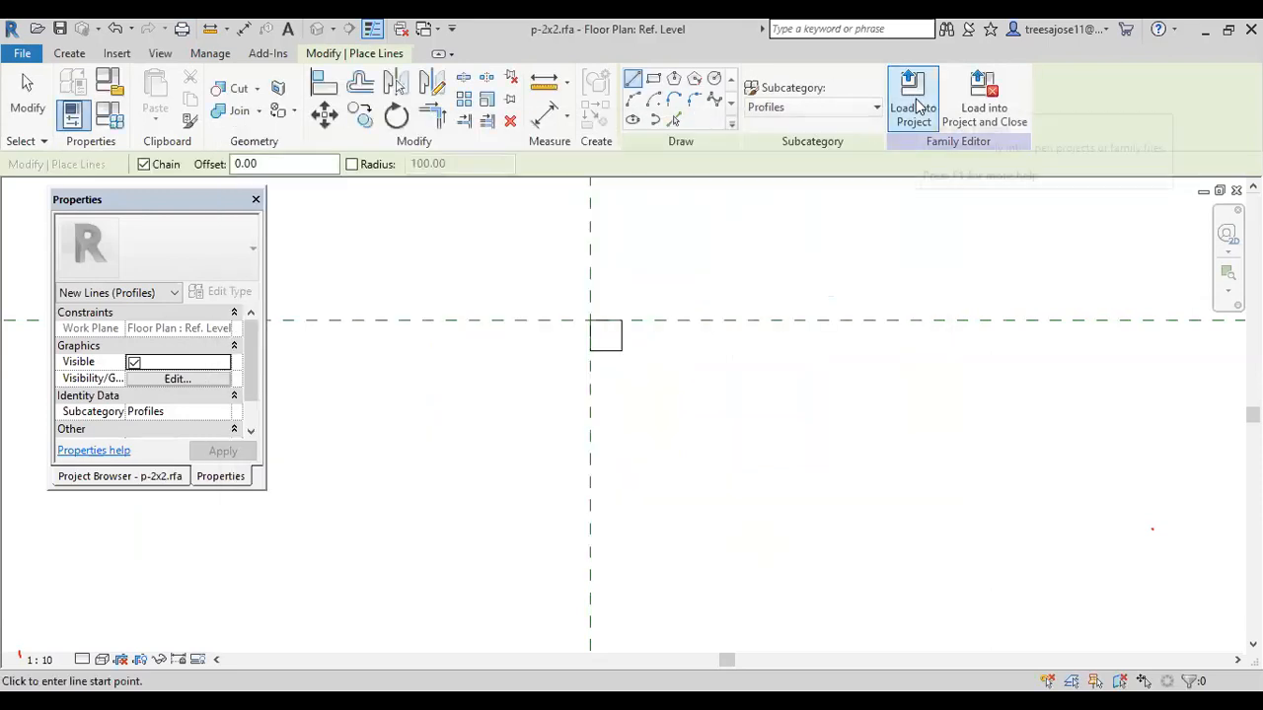
Load the p-2x2 profile family into Project1 only, leaving profile 5x2.5.rfa unselected.
left_click(908, 118)
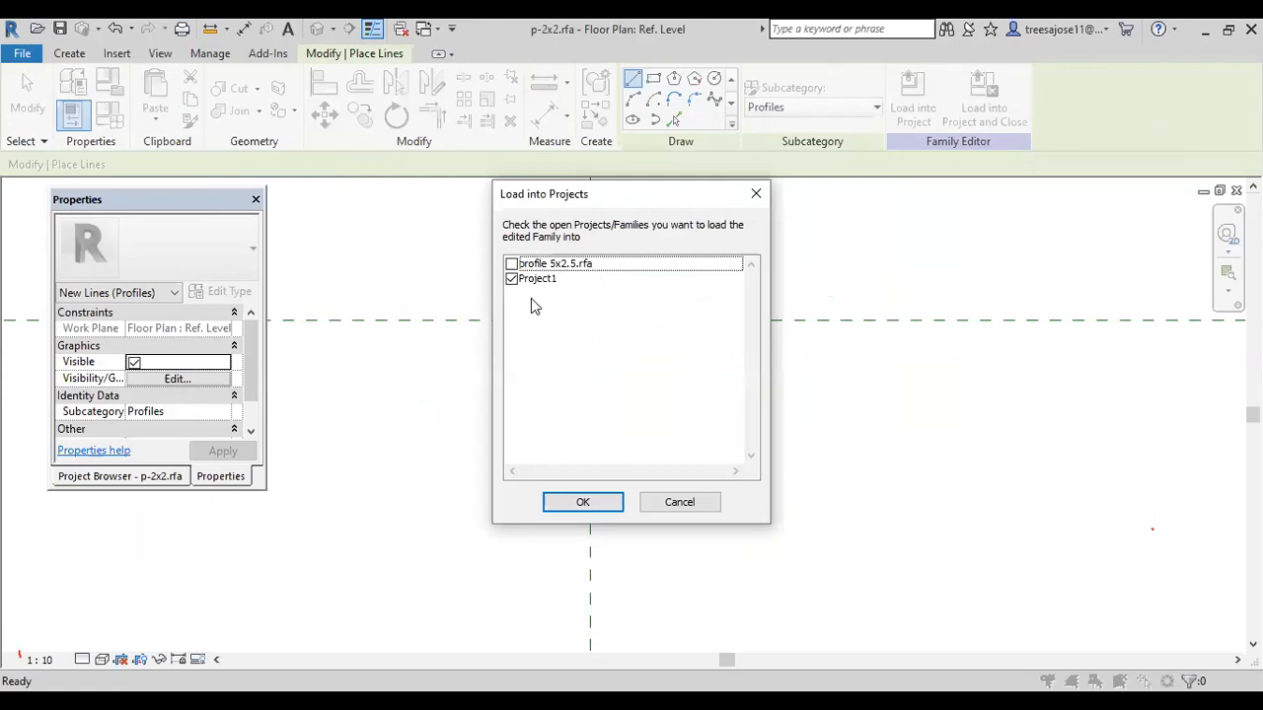
left_click(583, 502)
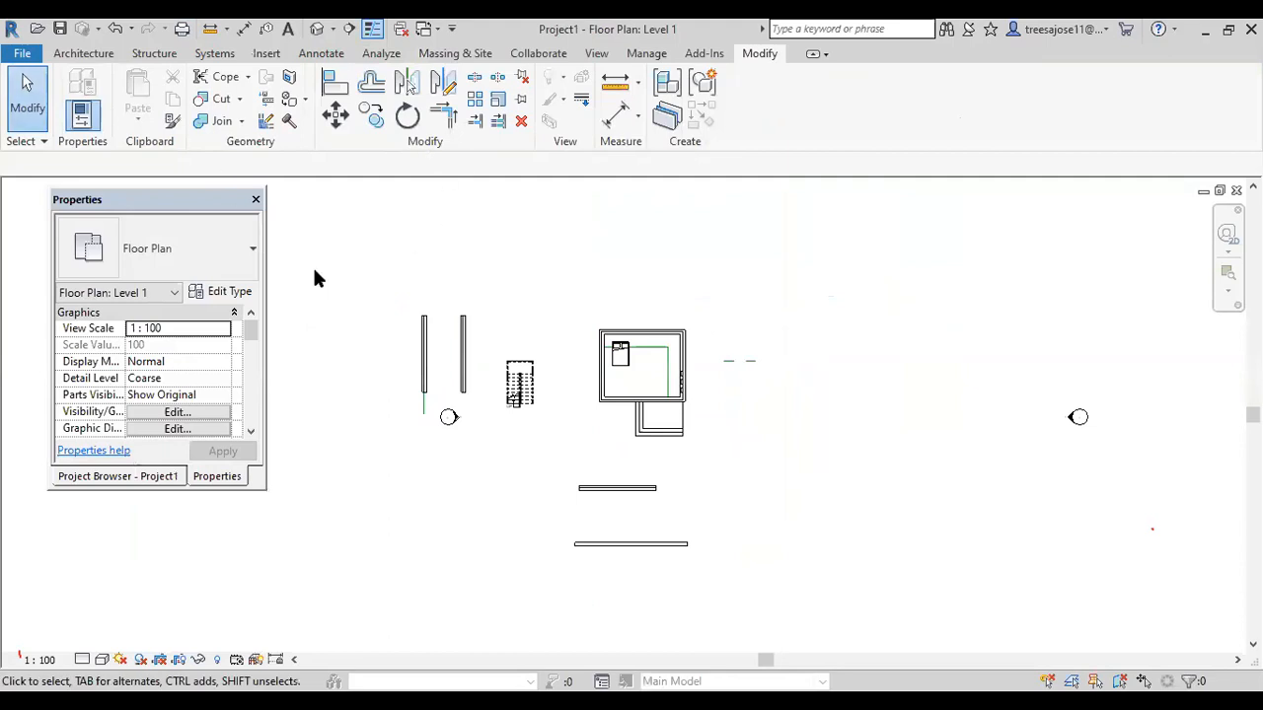
left_click(83, 54)
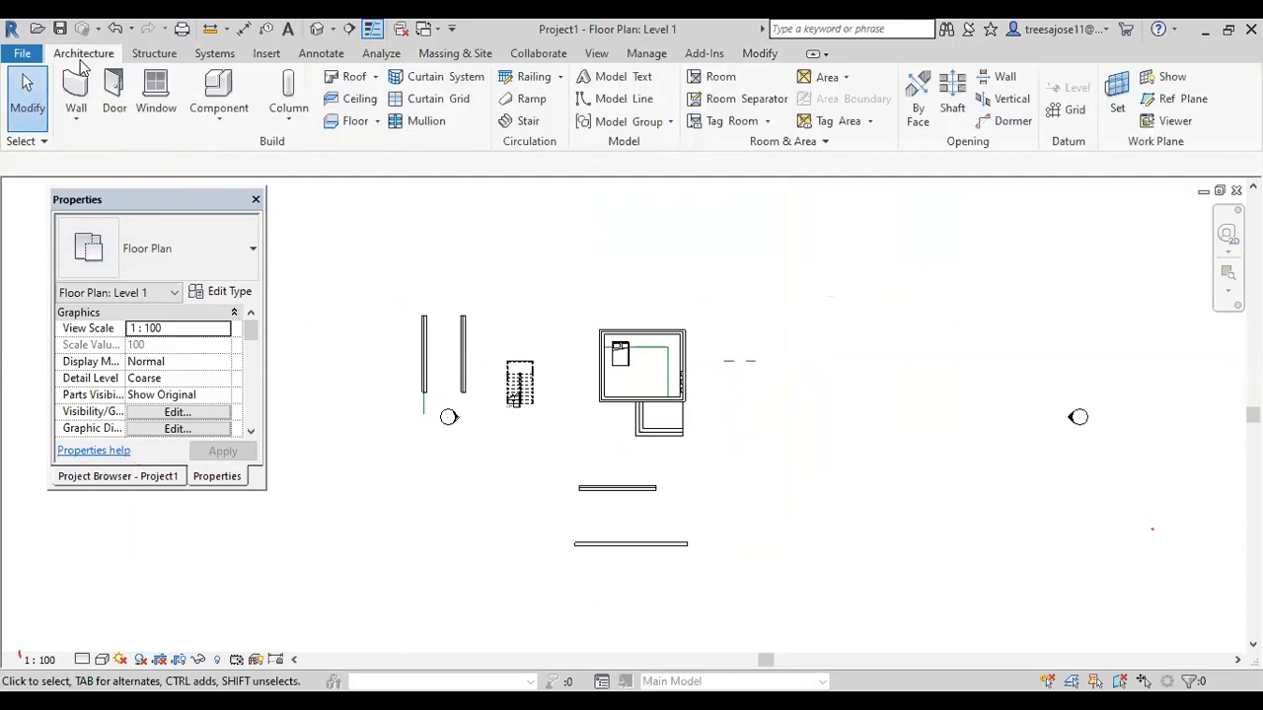
Switch to the default 3D view and start placing a horizontal wall sweep on the dark wall.
left_click(76, 119)
left_click(317, 29)
scroll(631, 449, "down", 4)
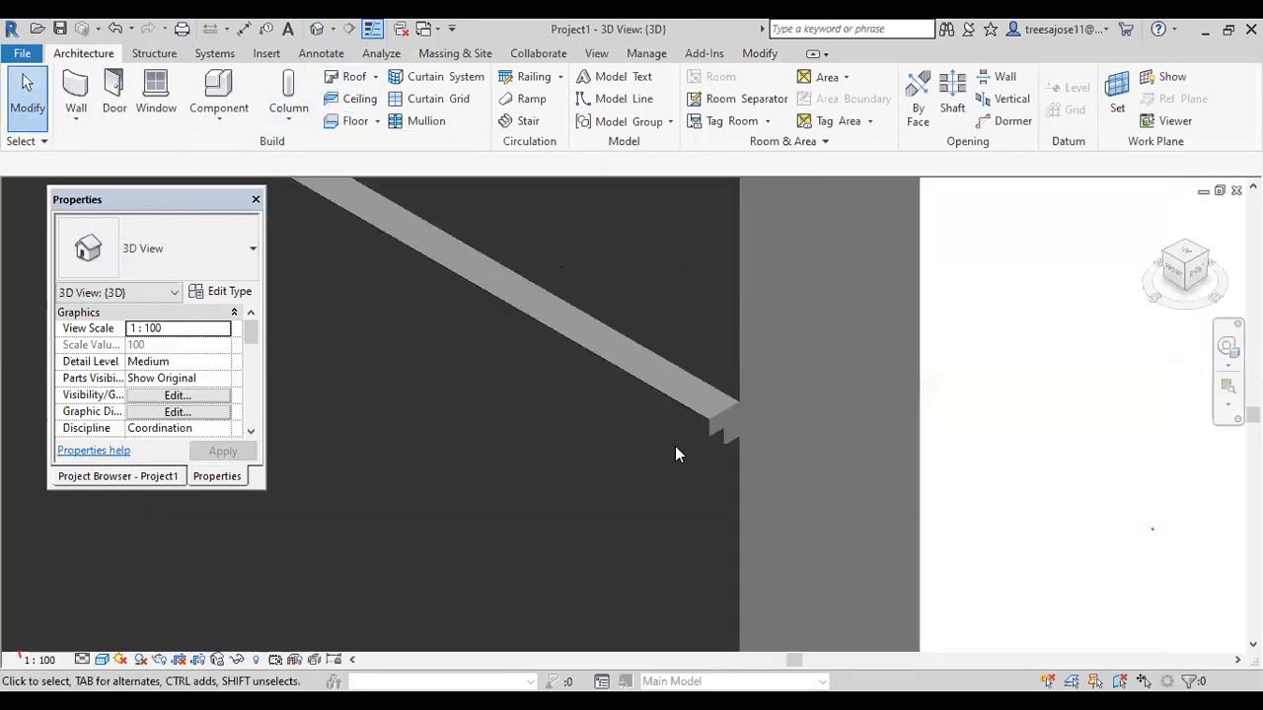
left_click(79, 119)
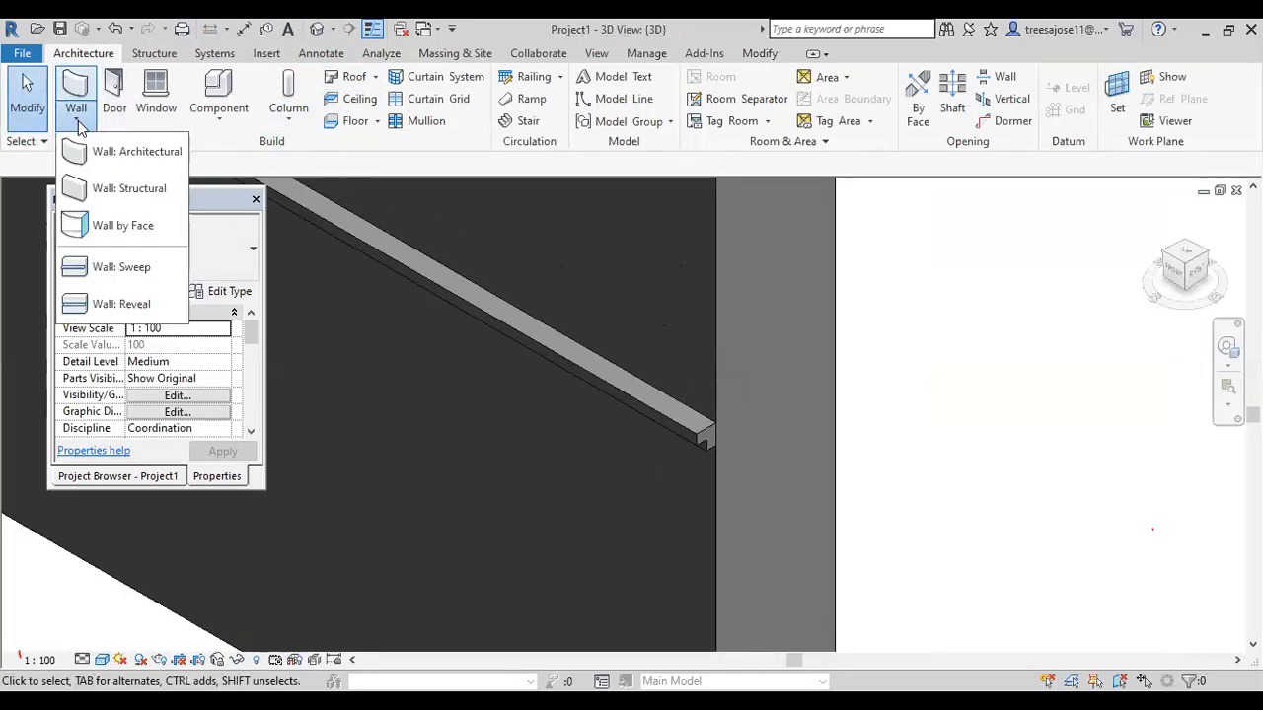
left_click(132, 268)
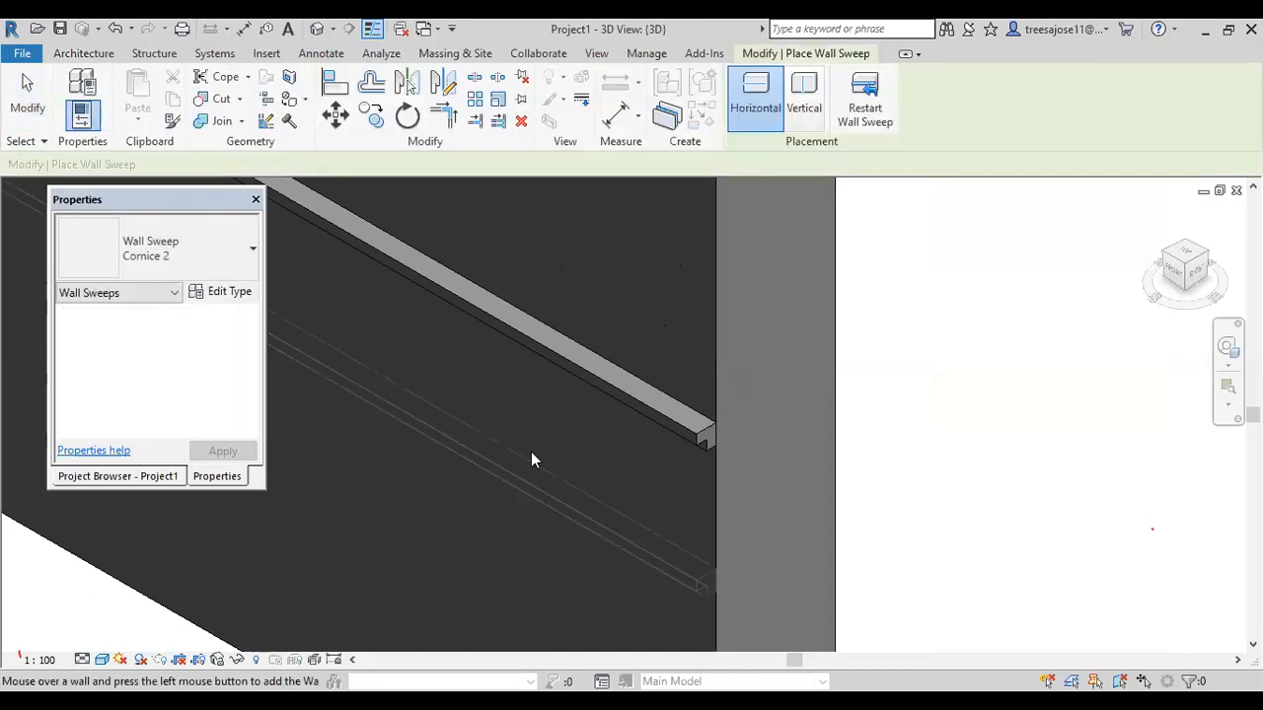
Try changing the profile of the Cornice 2 wall sweep type to p-2x2 : p-2x2.
left_click(214, 300)
left_click(823, 281)
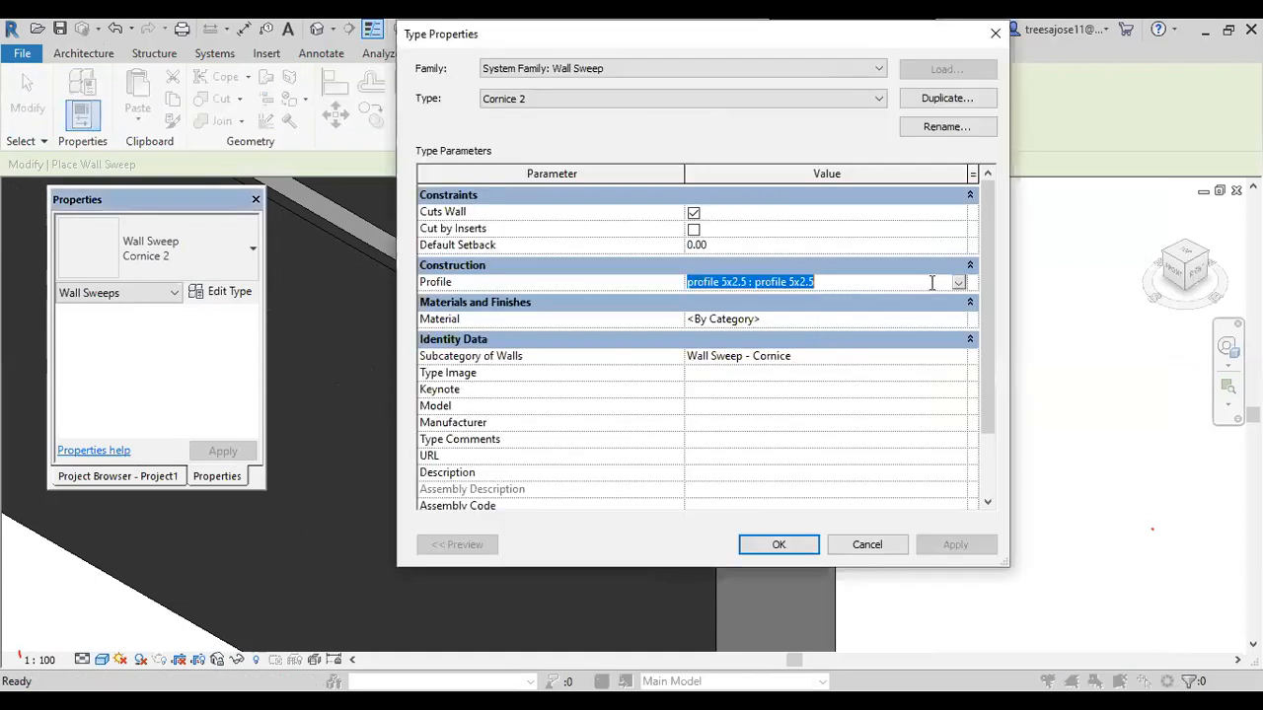
left_click(958, 283)
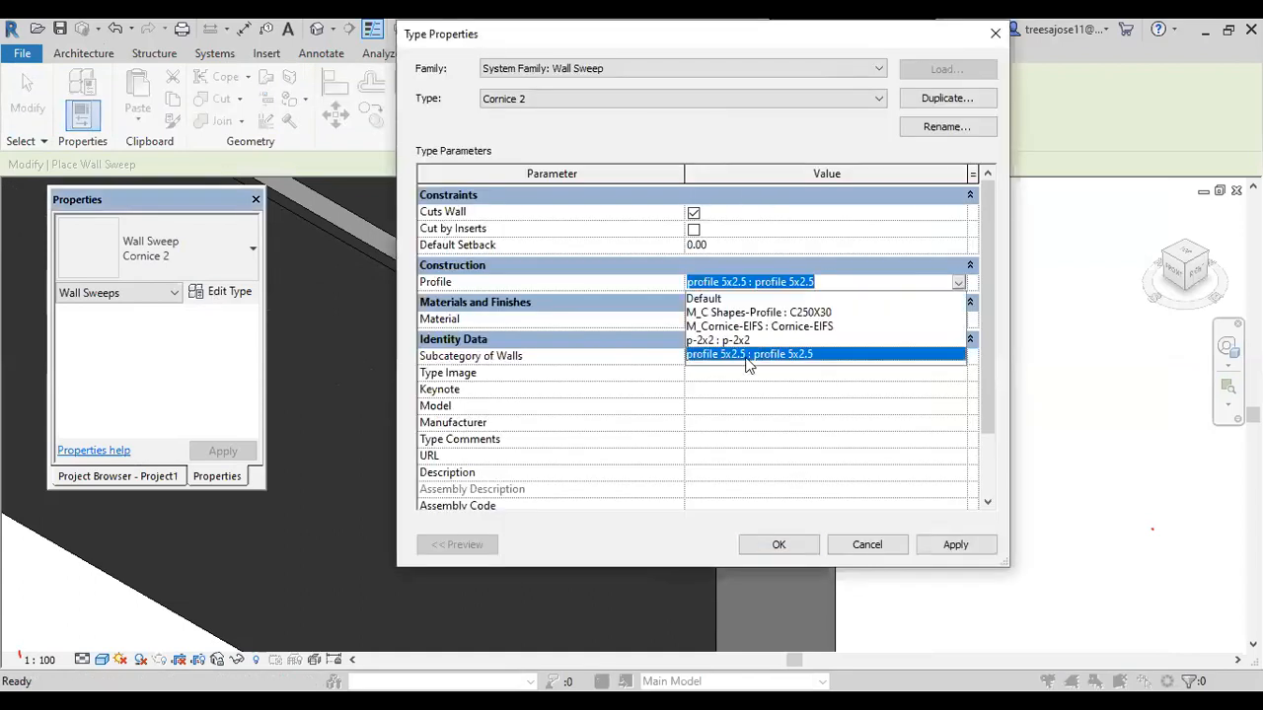
left_click(701, 342)
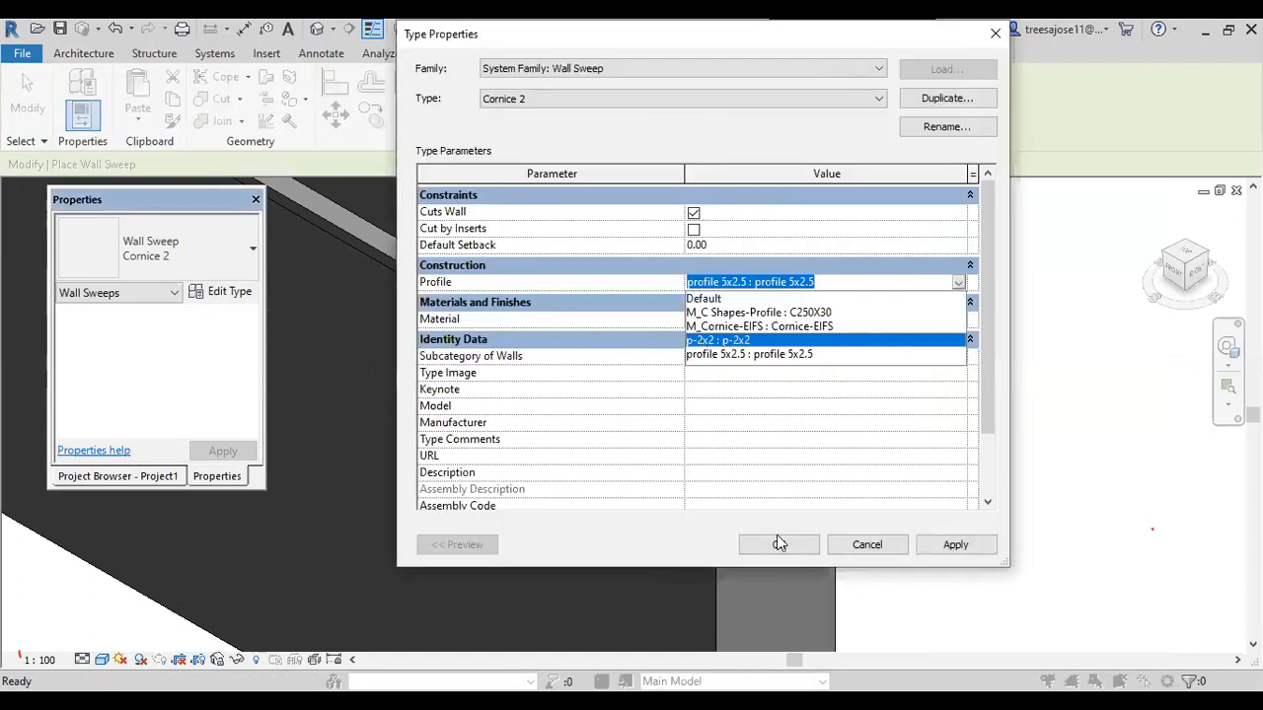
left_click(974, 548)
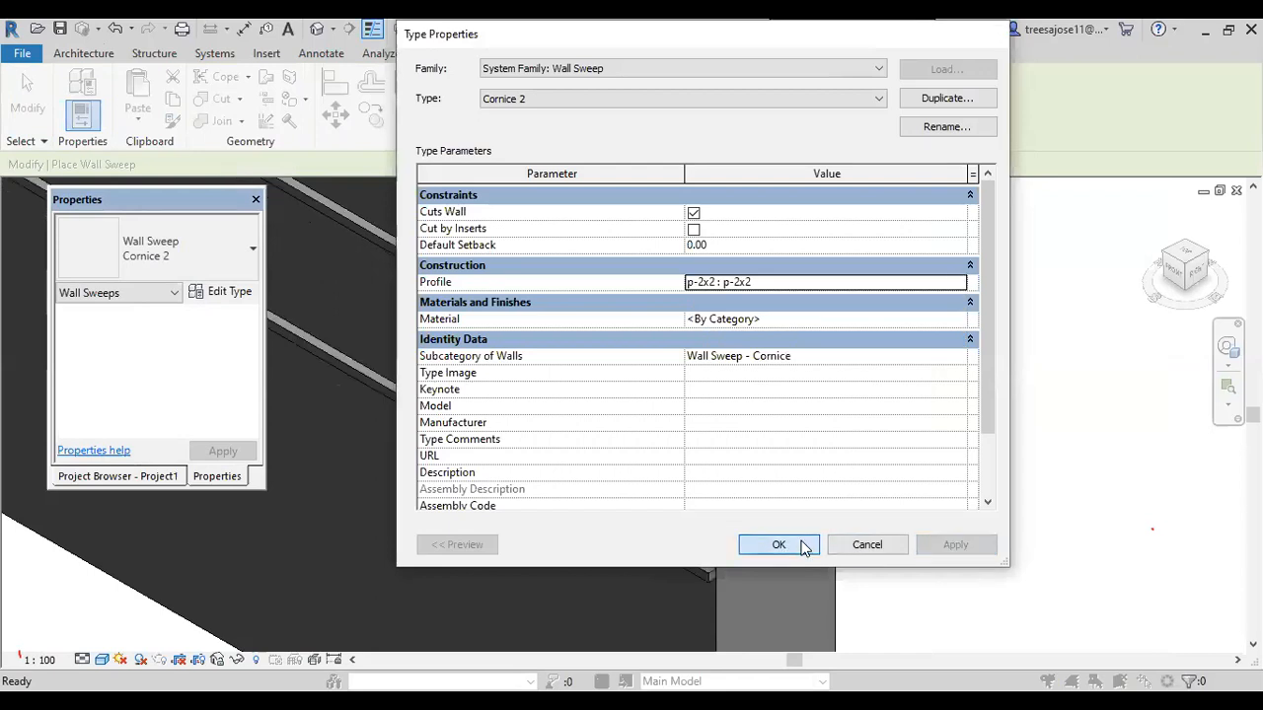
left_click(806, 547)
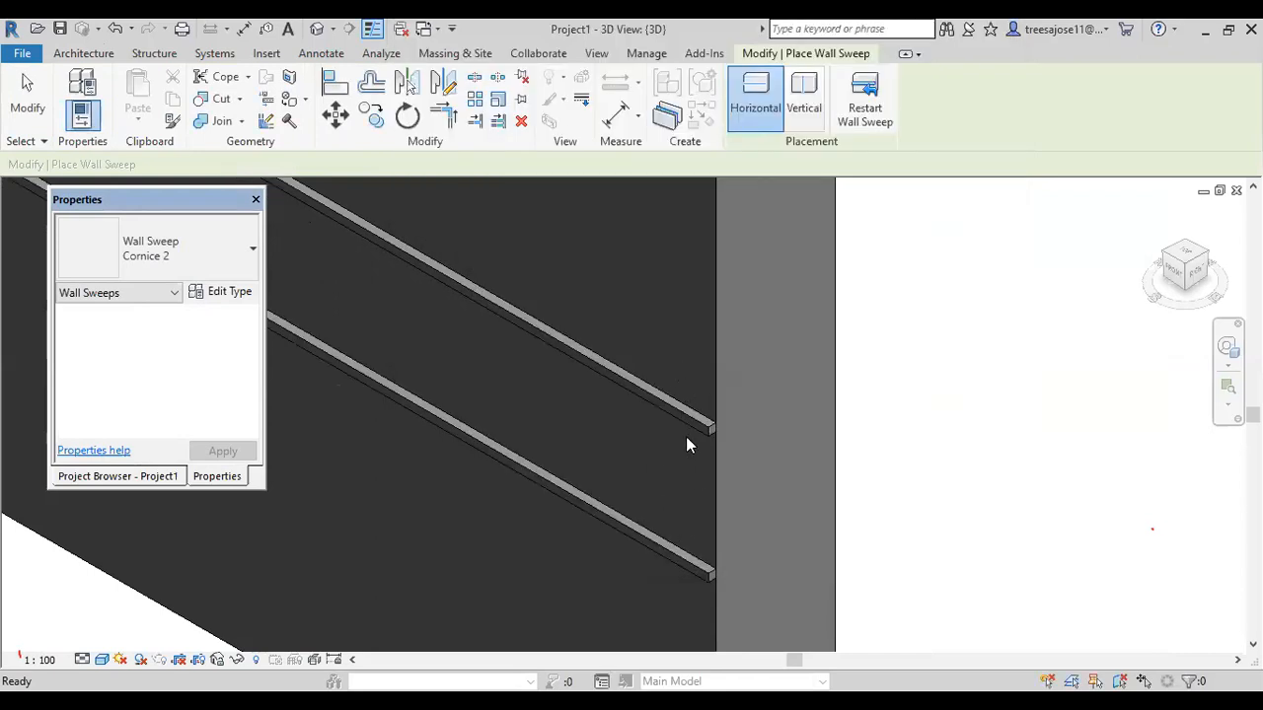
scroll(696, 417, "down", 2)
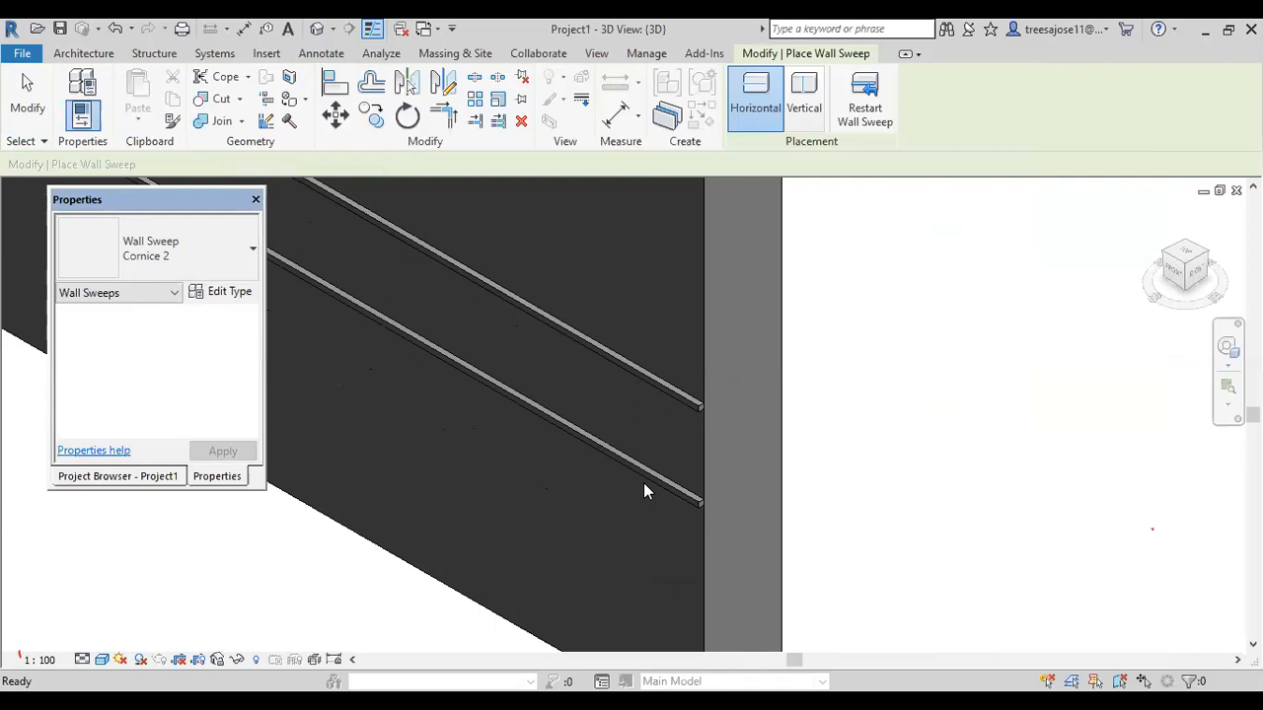
scroll(643, 482, "up", 2)
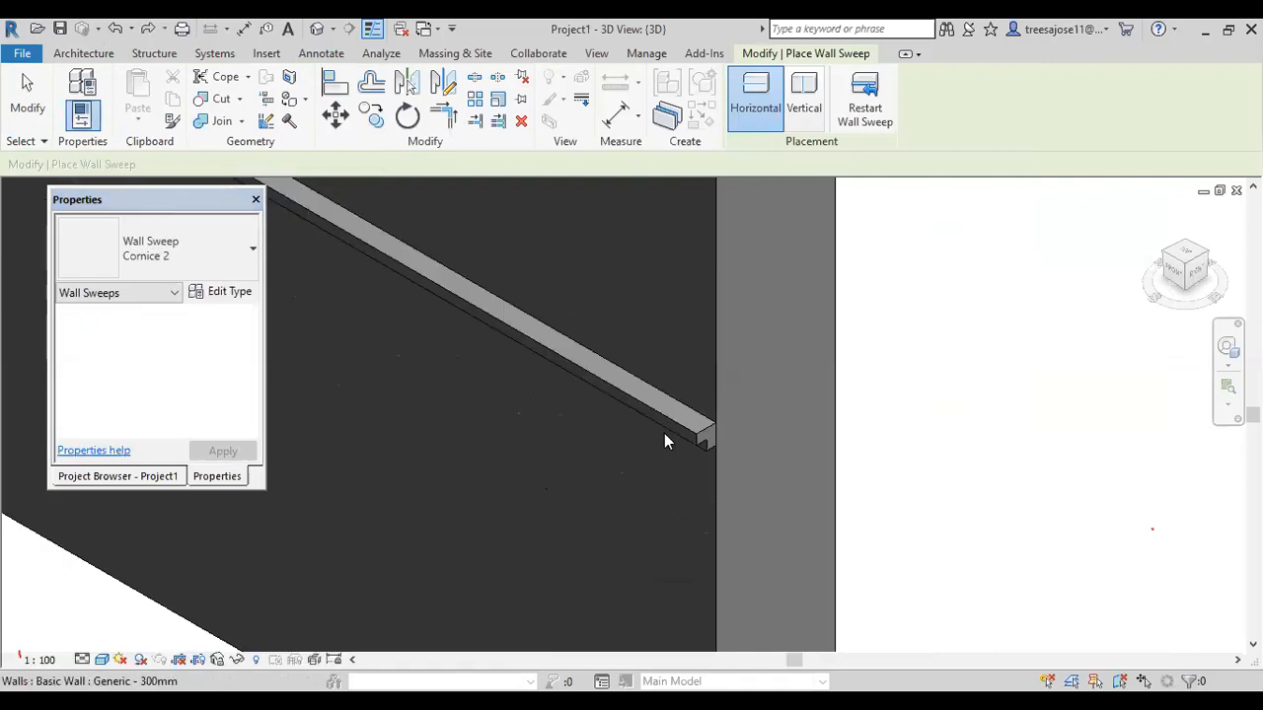
Duplicate the Cornice 2 sweep type as hh with the p-2x2 : p-2x2 profile and place it along the wall beside the existing sweep.
left_click(204, 296)
left_click(945, 98)
type("hh")
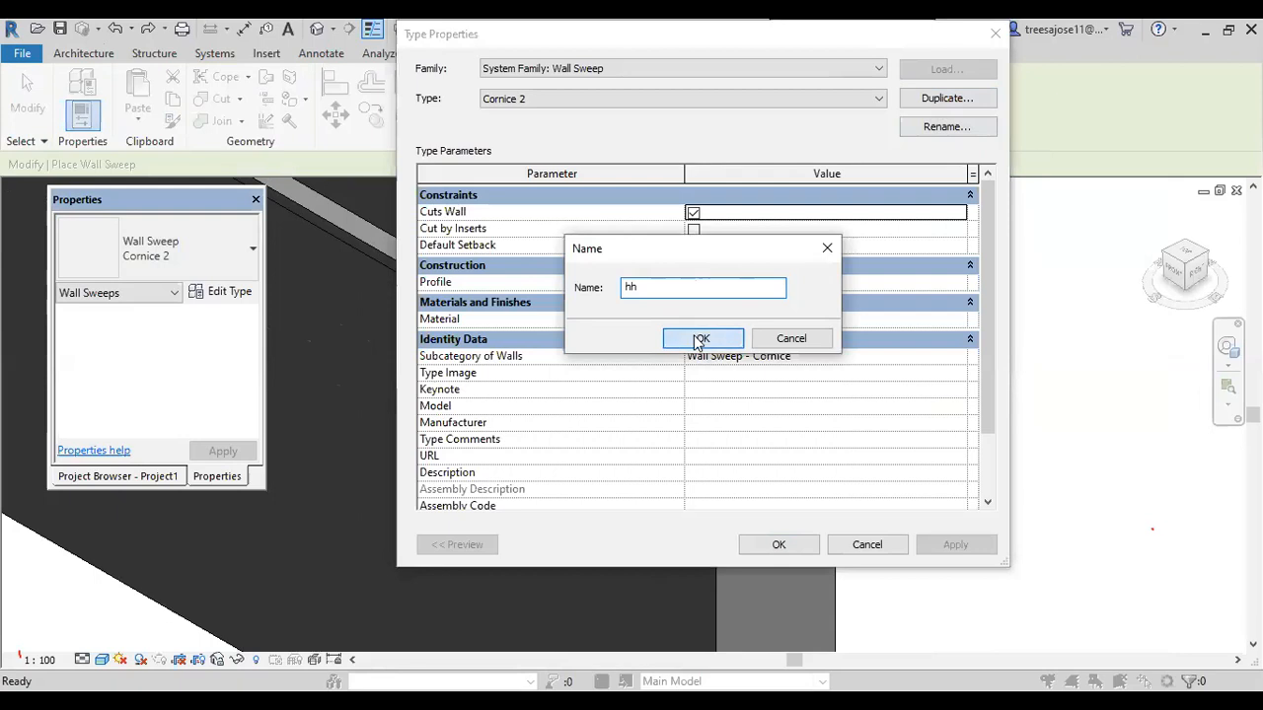
left_click(699, 341)
left_click(872, 281)
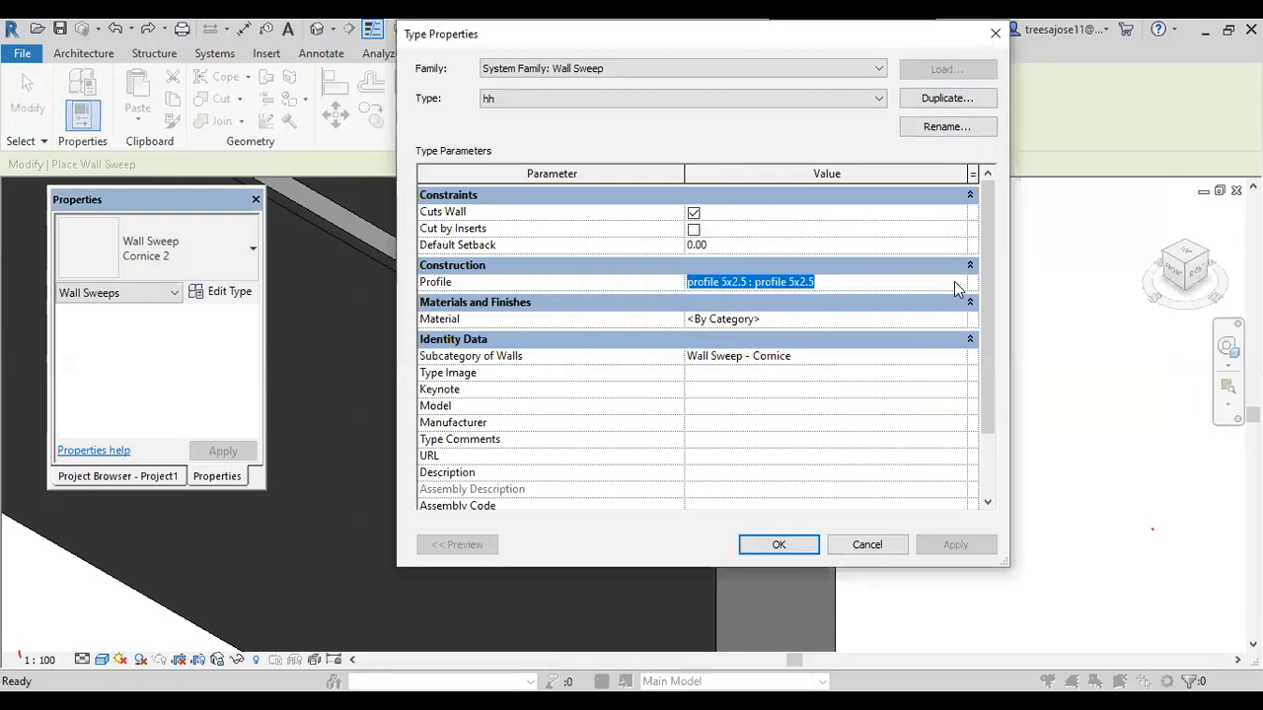
left_click(957, 283)
left_click(734, 338)
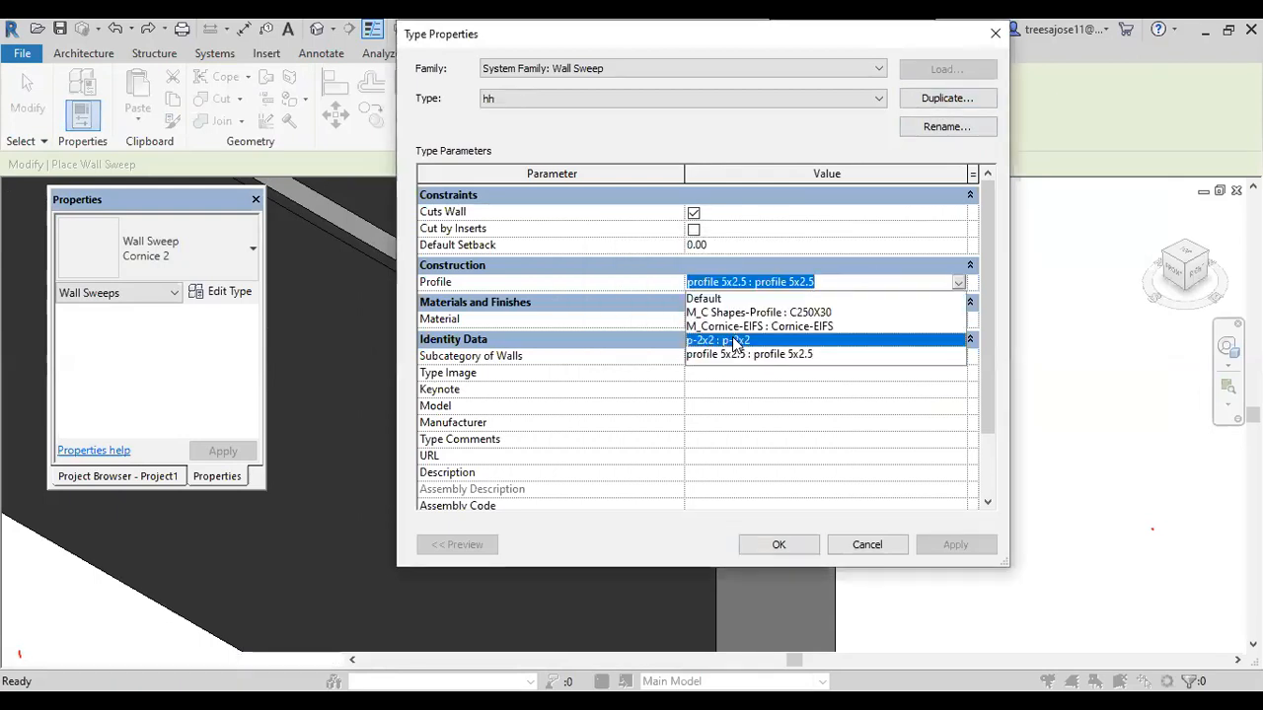
left_click(782, 544)
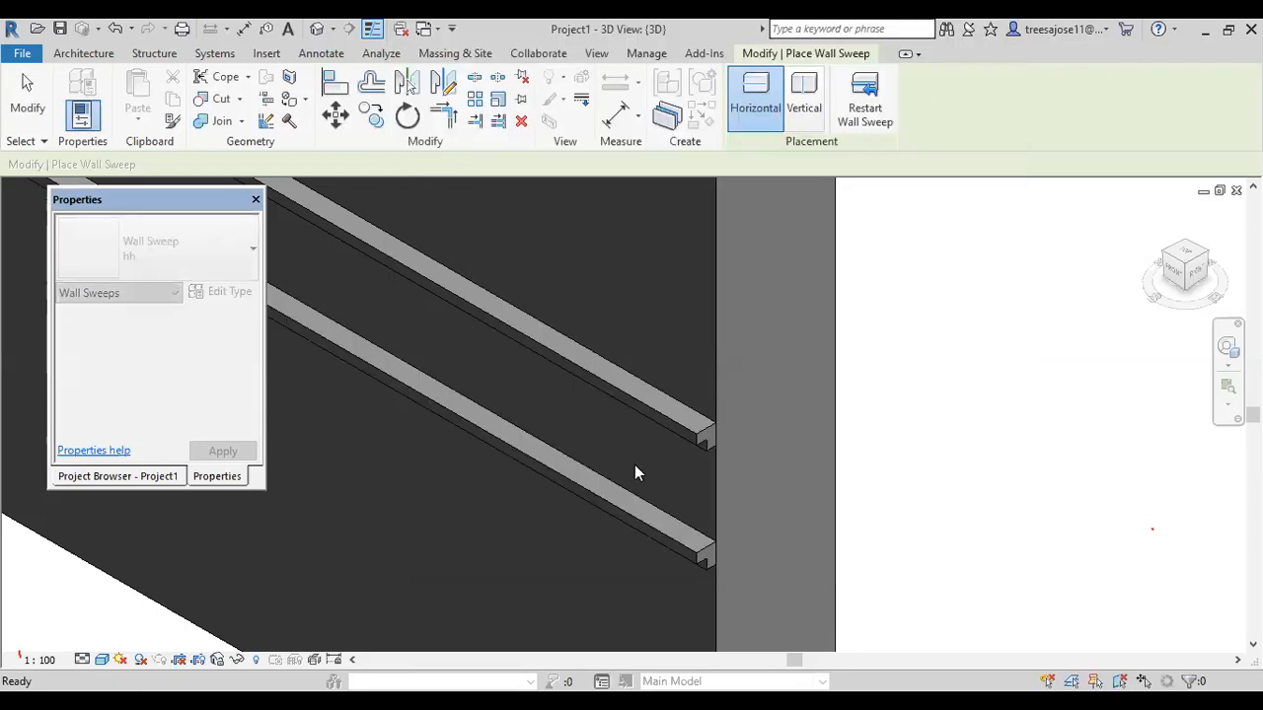
middle_click_drag(457, 292, 782, 481, "shift")
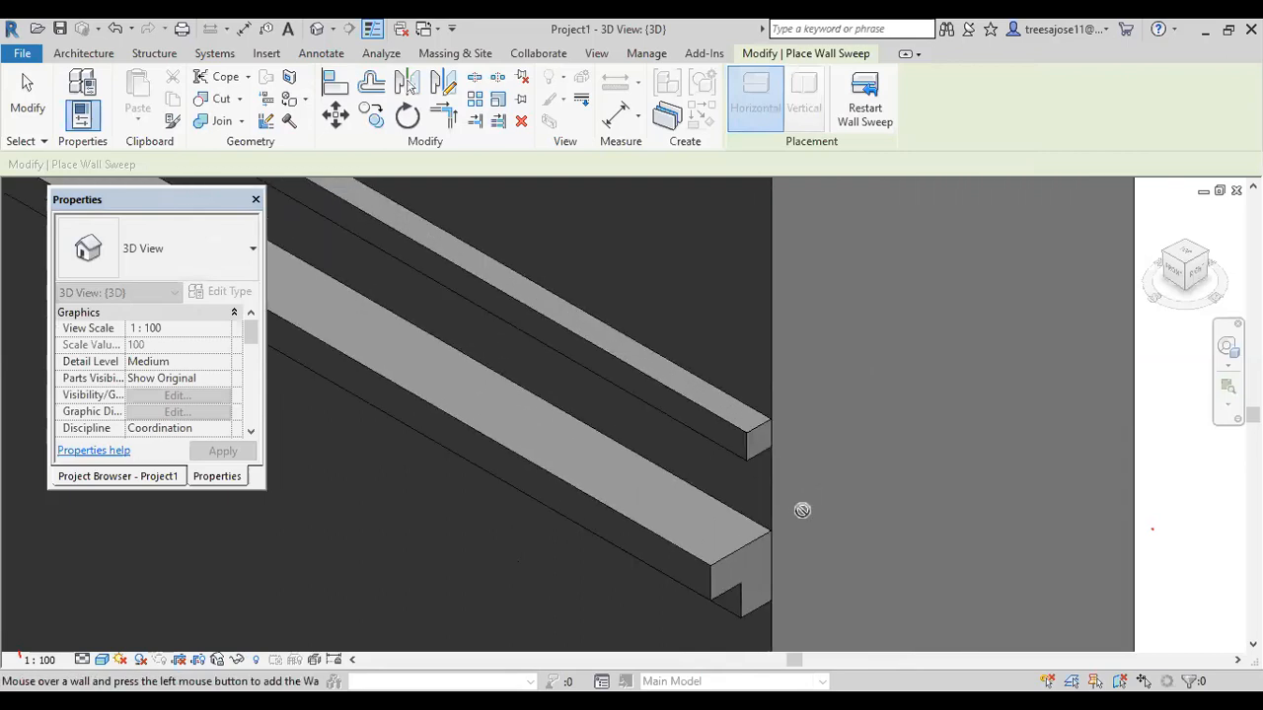
key("Escape")
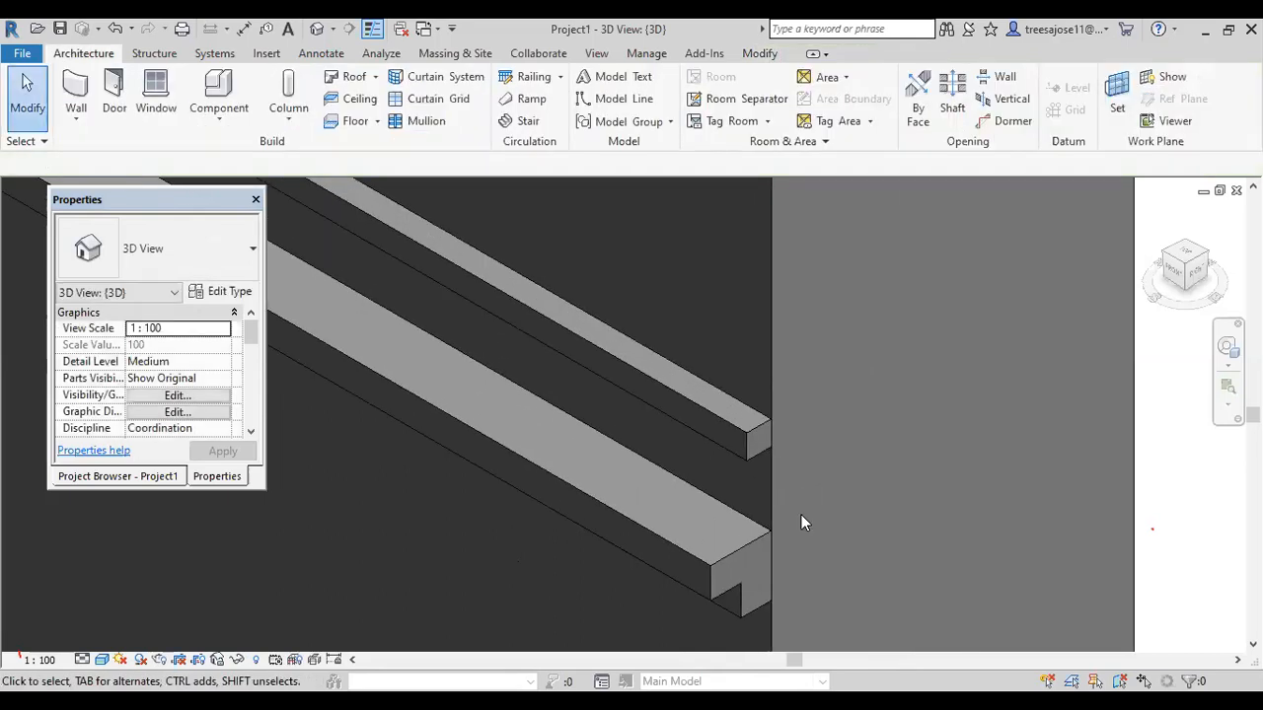
Open the family of the double box bed inside the room for editing.
scroll(724, 400, "down", 13)
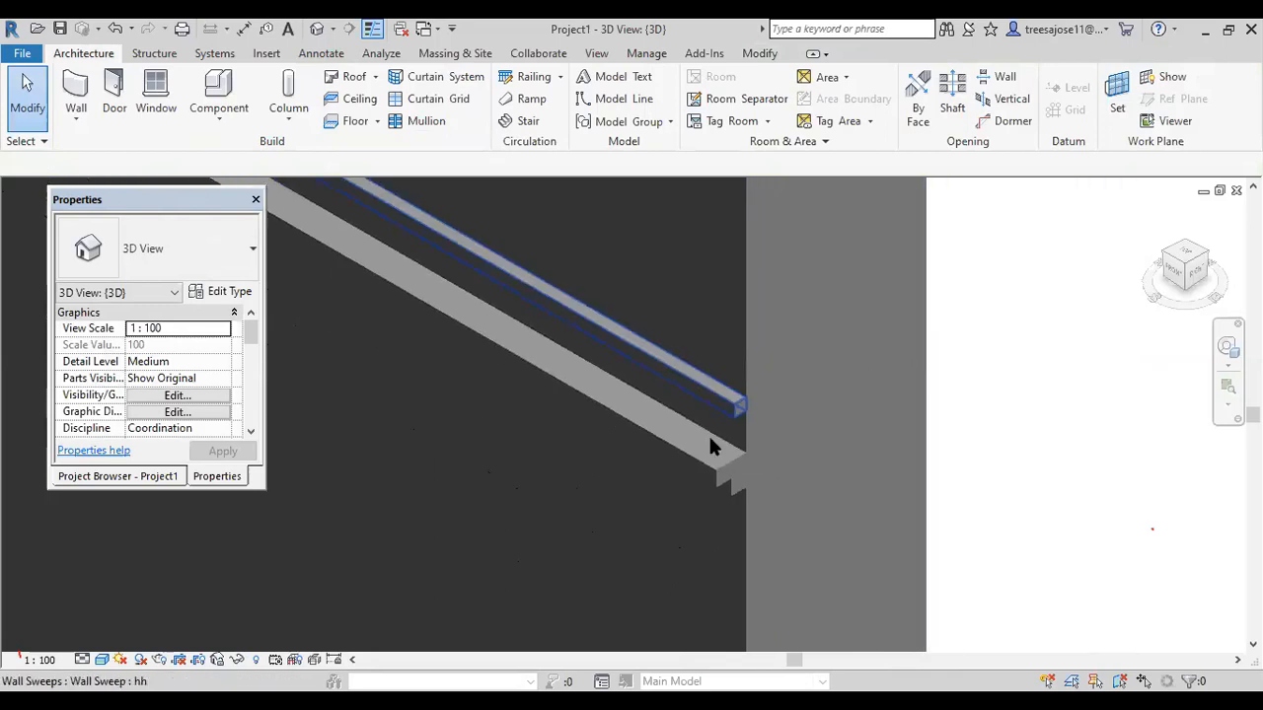
scroll(690, 465, "down", 10)
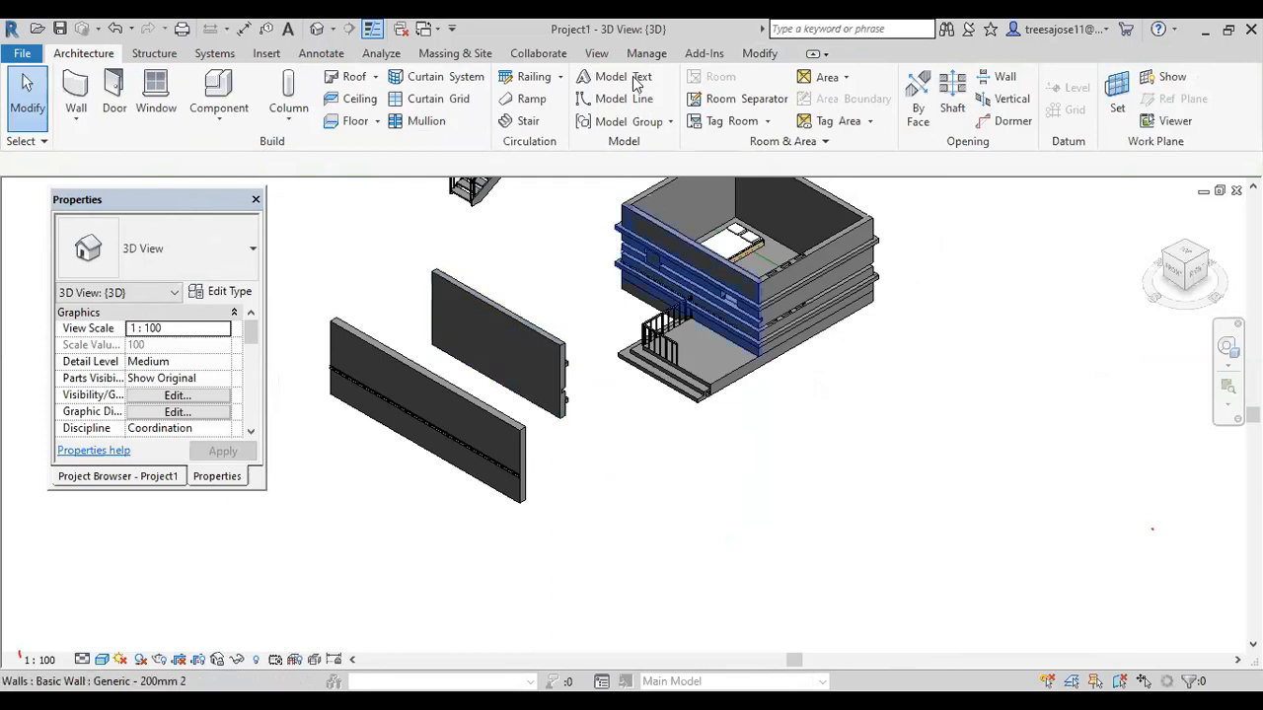
scroll(725, 232, "up", 10)
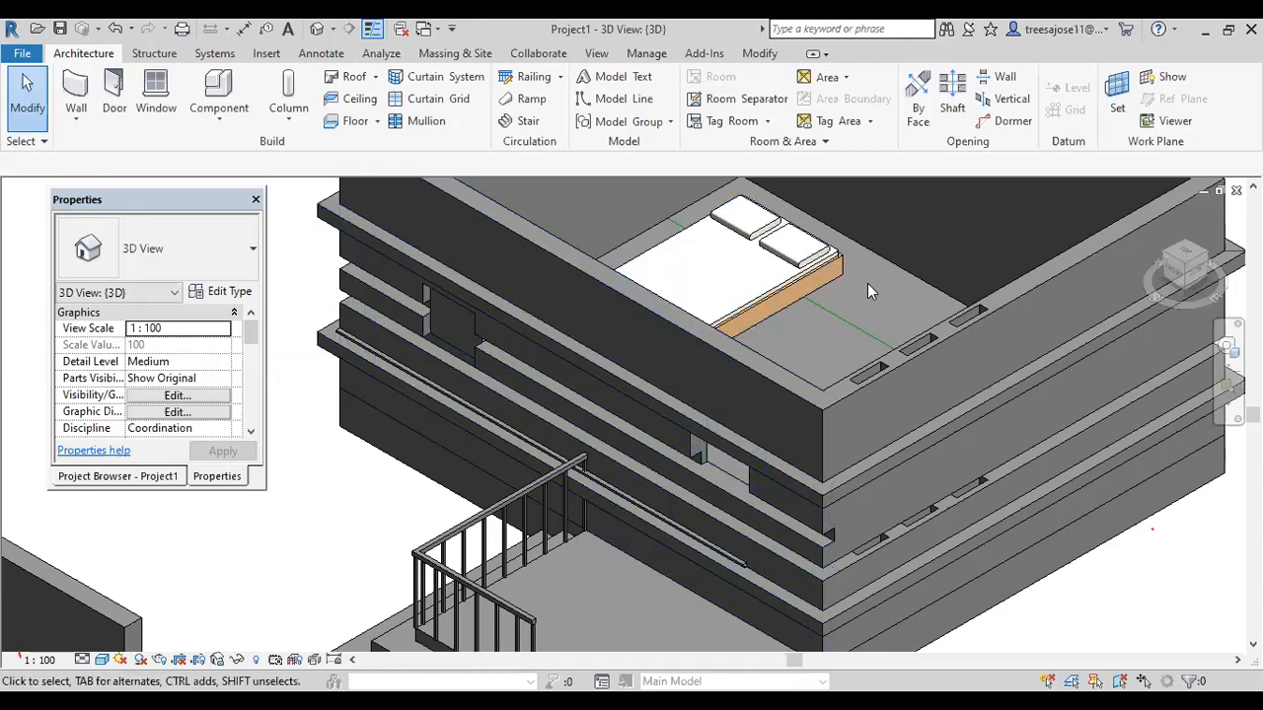
left_click(776, 287)
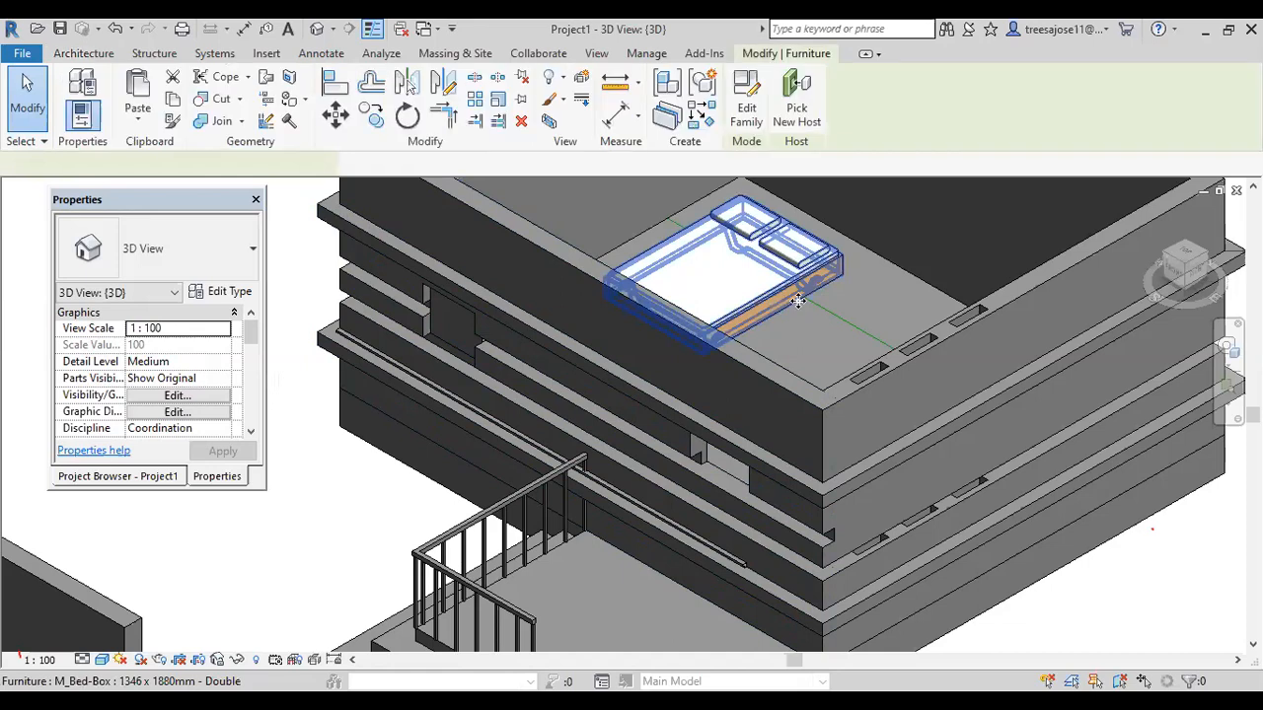
left_click(747, 110)
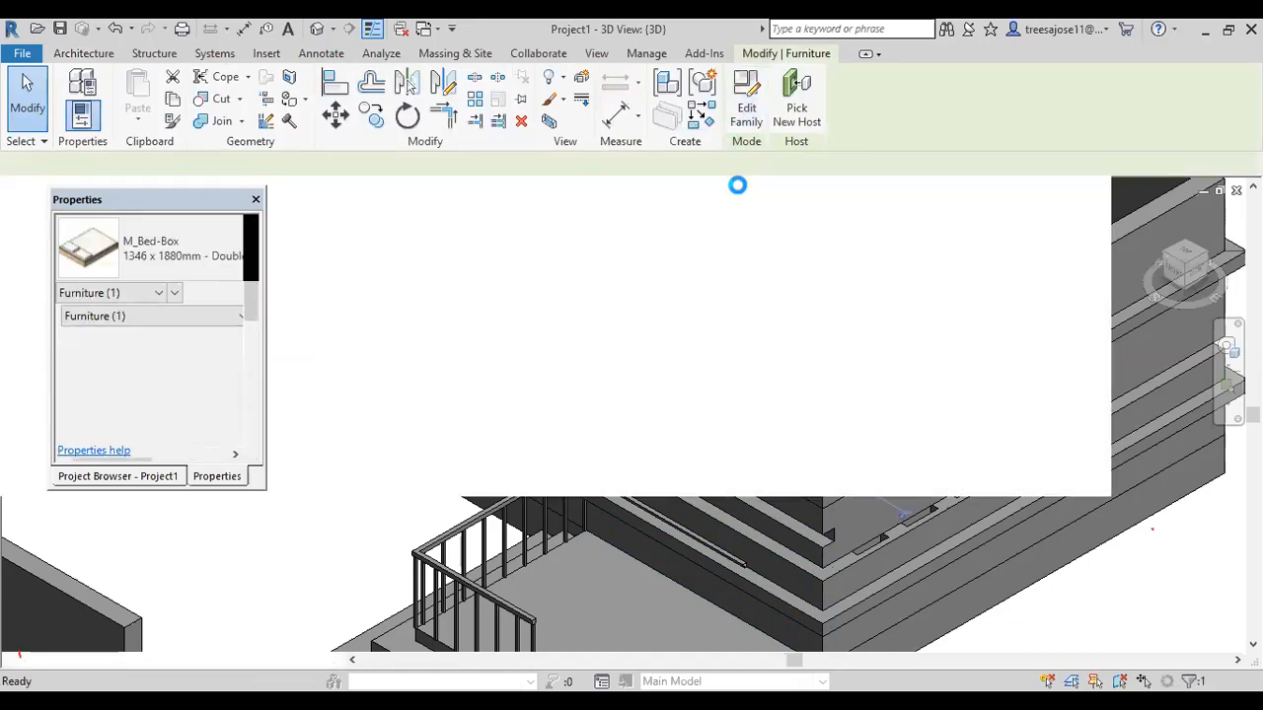
Start an extrusion in the bed family and pick the top face of the mattress as its work plane.
scroll(631, 345, "down", 4)
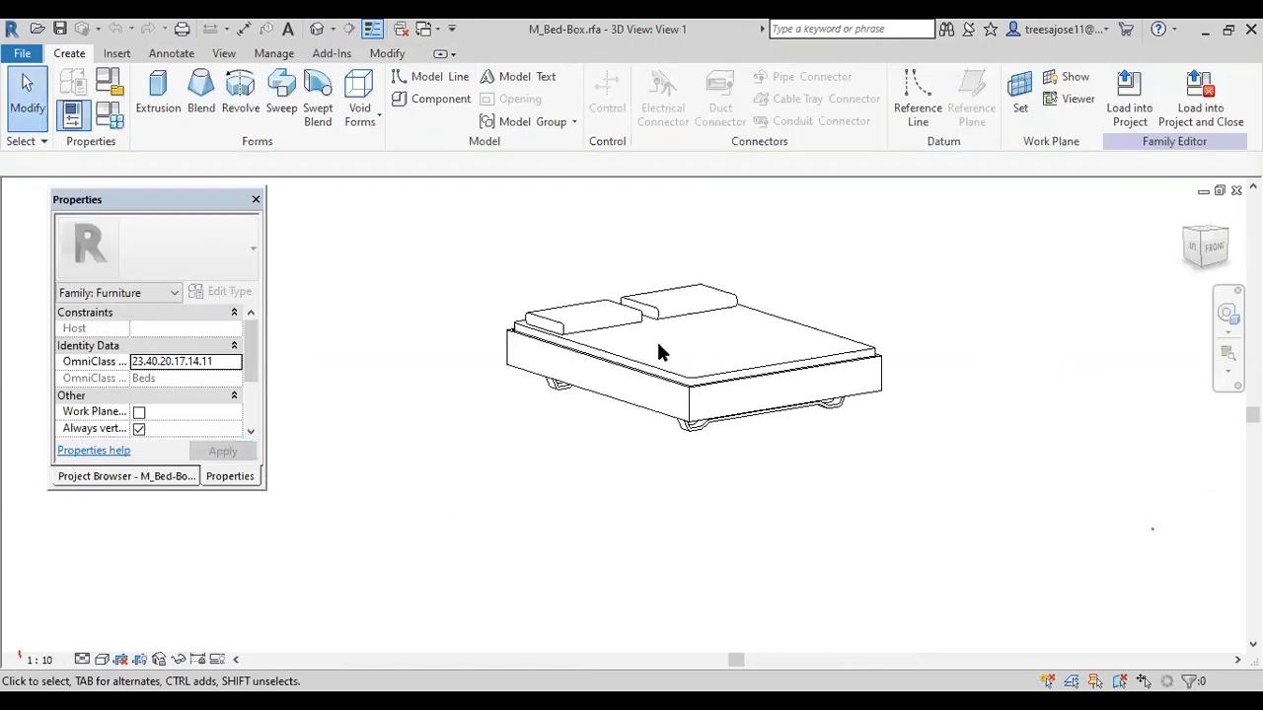
scroll(649, 342, "up", 2)
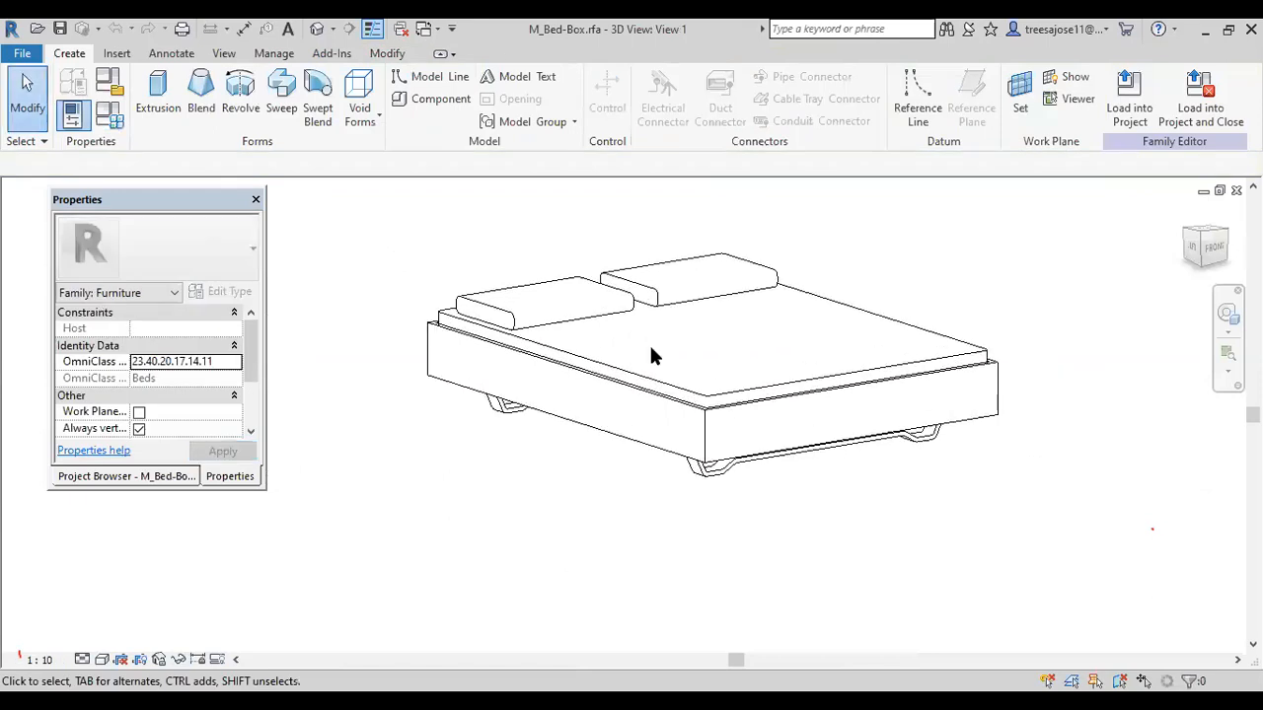
left_click(158, 111)
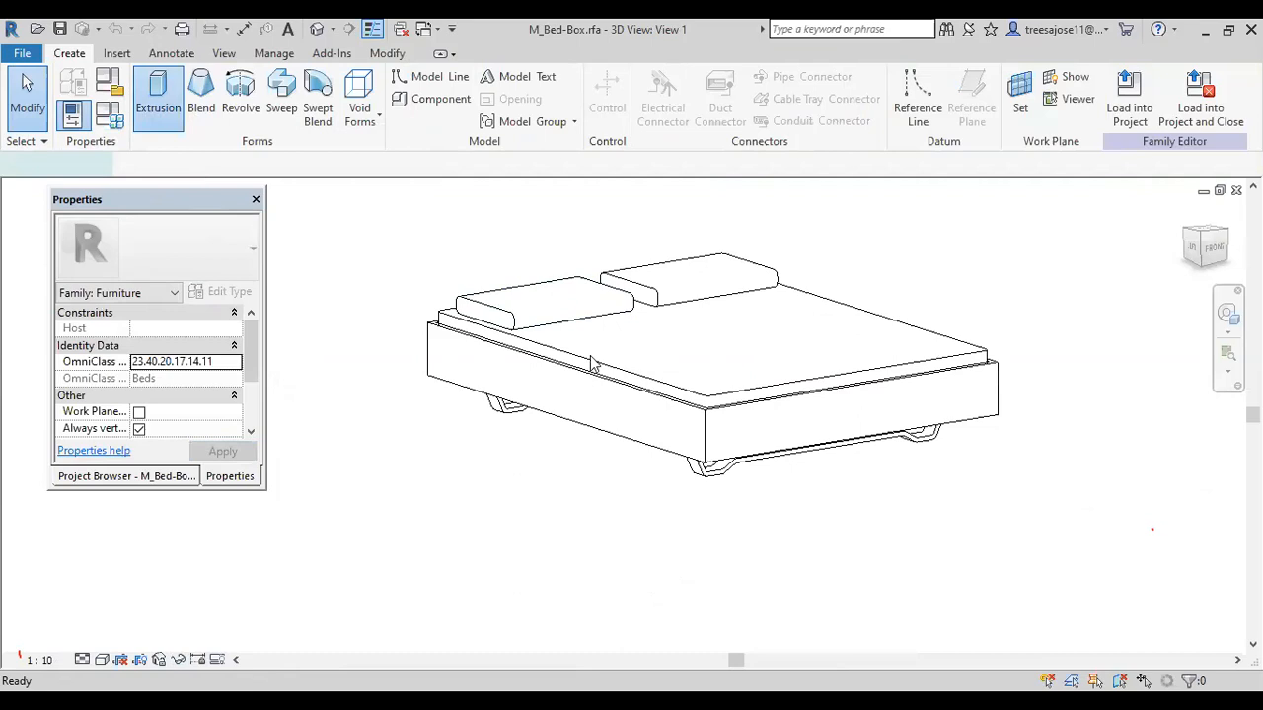
left_click(807, 96)
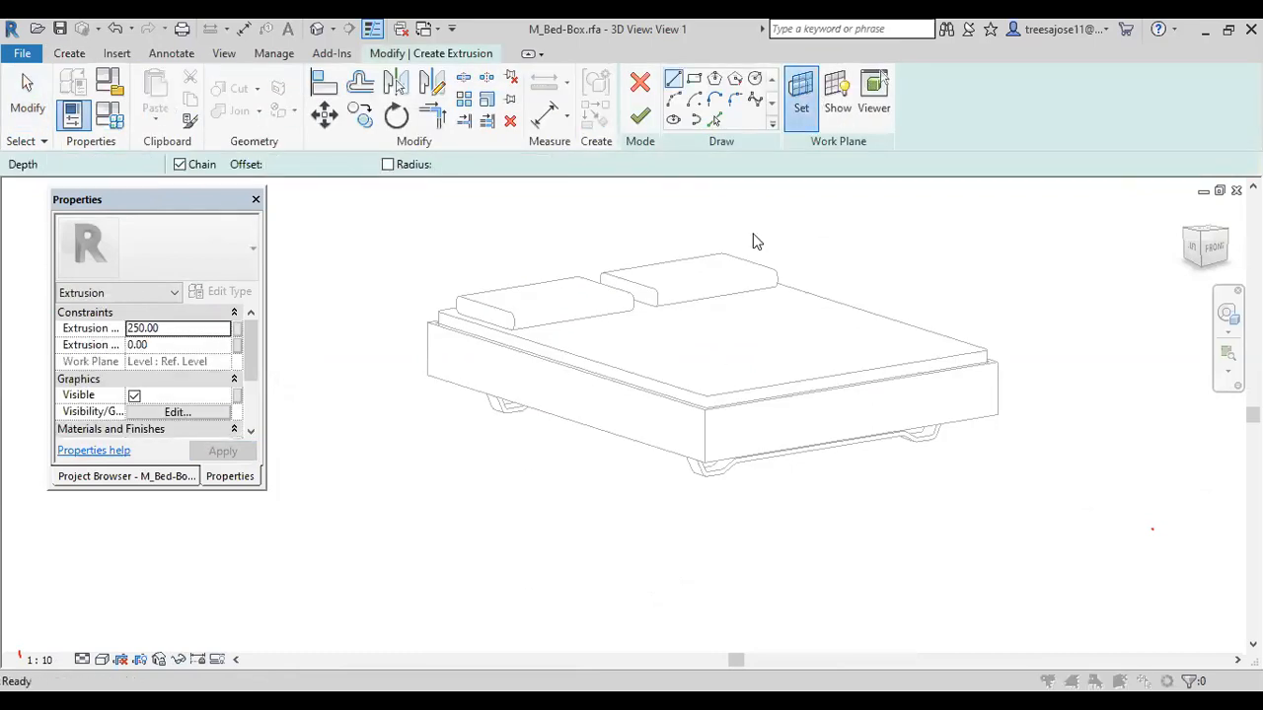
left_click(511, 388)
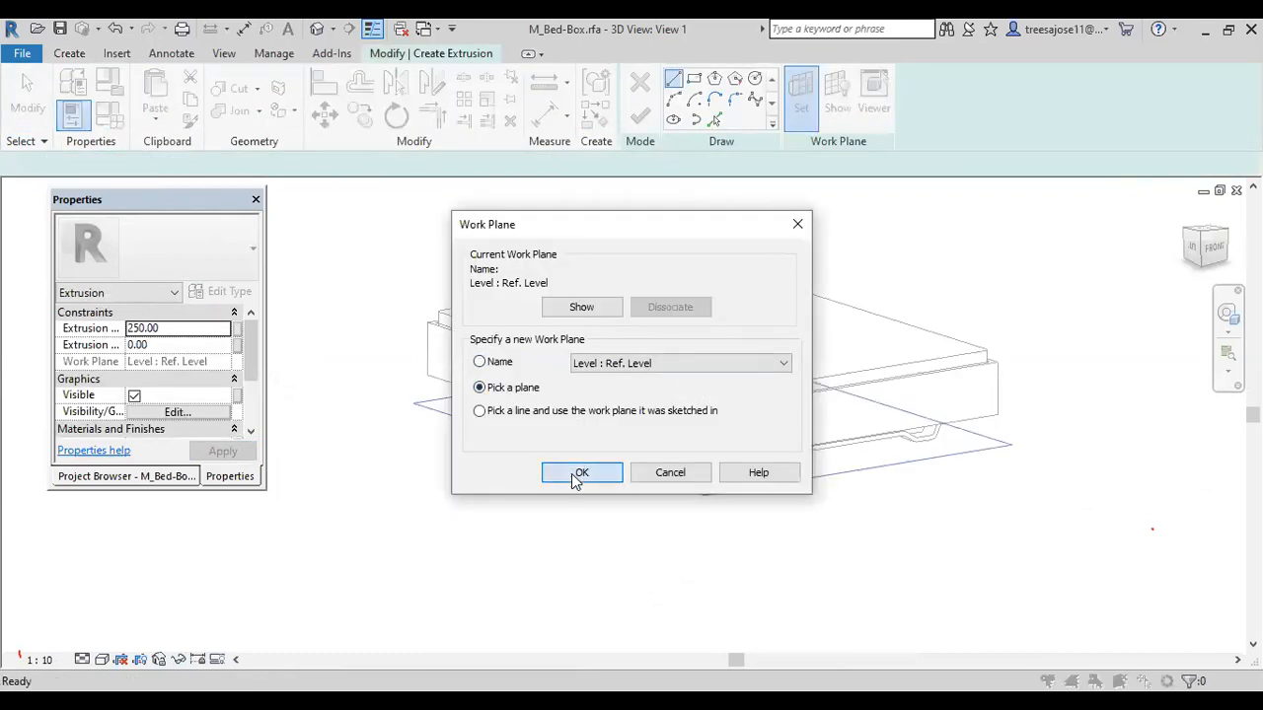
left_click(579, 472)
left_click(667, 377)
Sketch a rectangle about 960 by 440 mm on top of the mattress in front of the pillows.
left_click(694, 80)
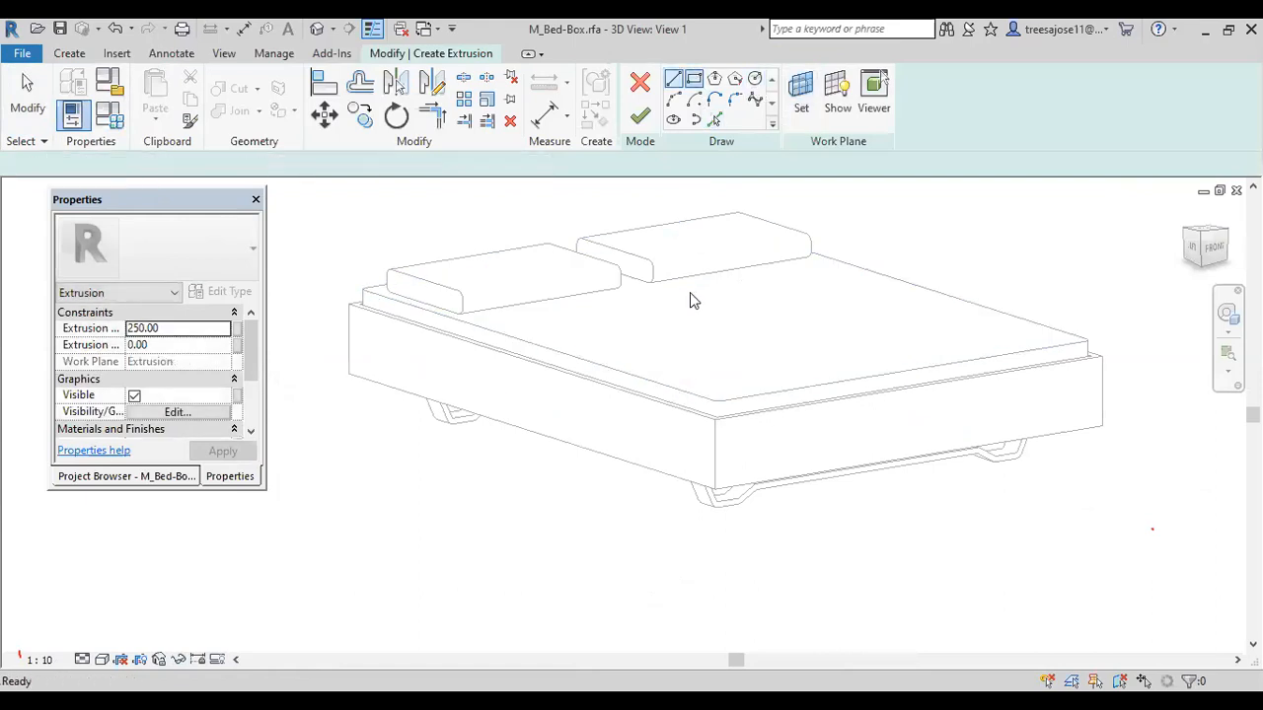
scroll(690, 302, "up", 3)
left_click(634, 308)
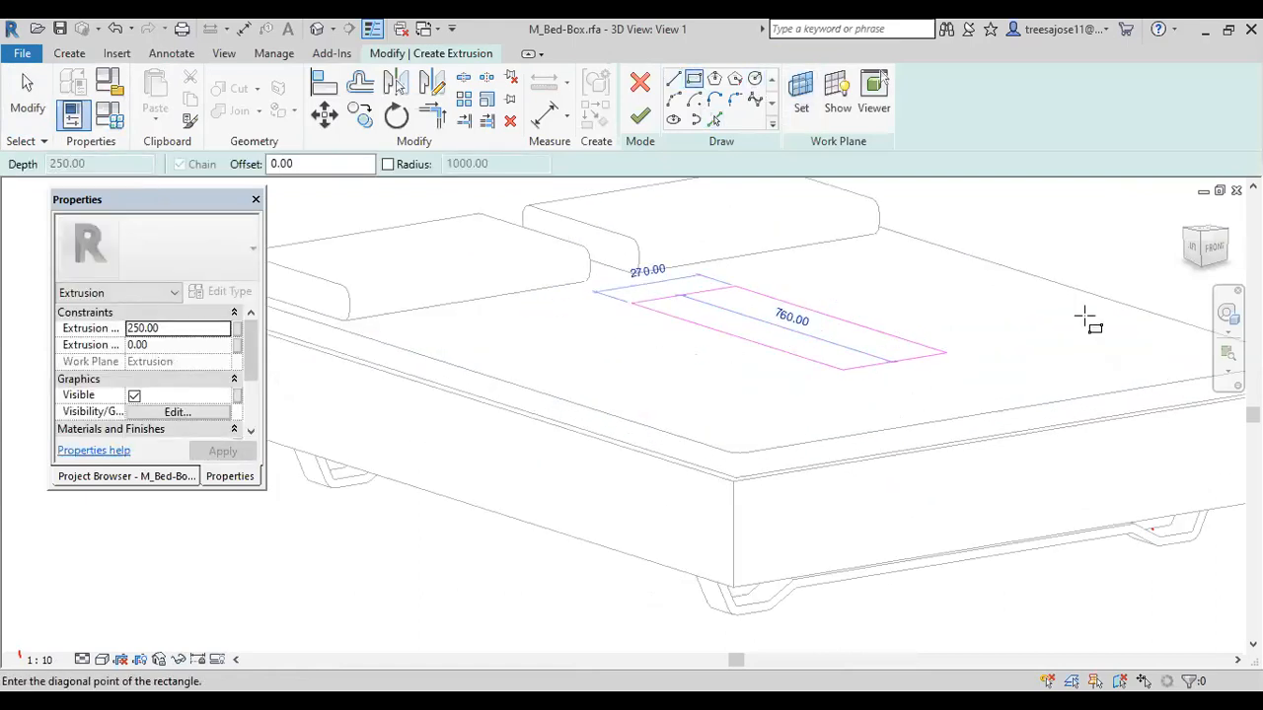
left_click(1066, 360)
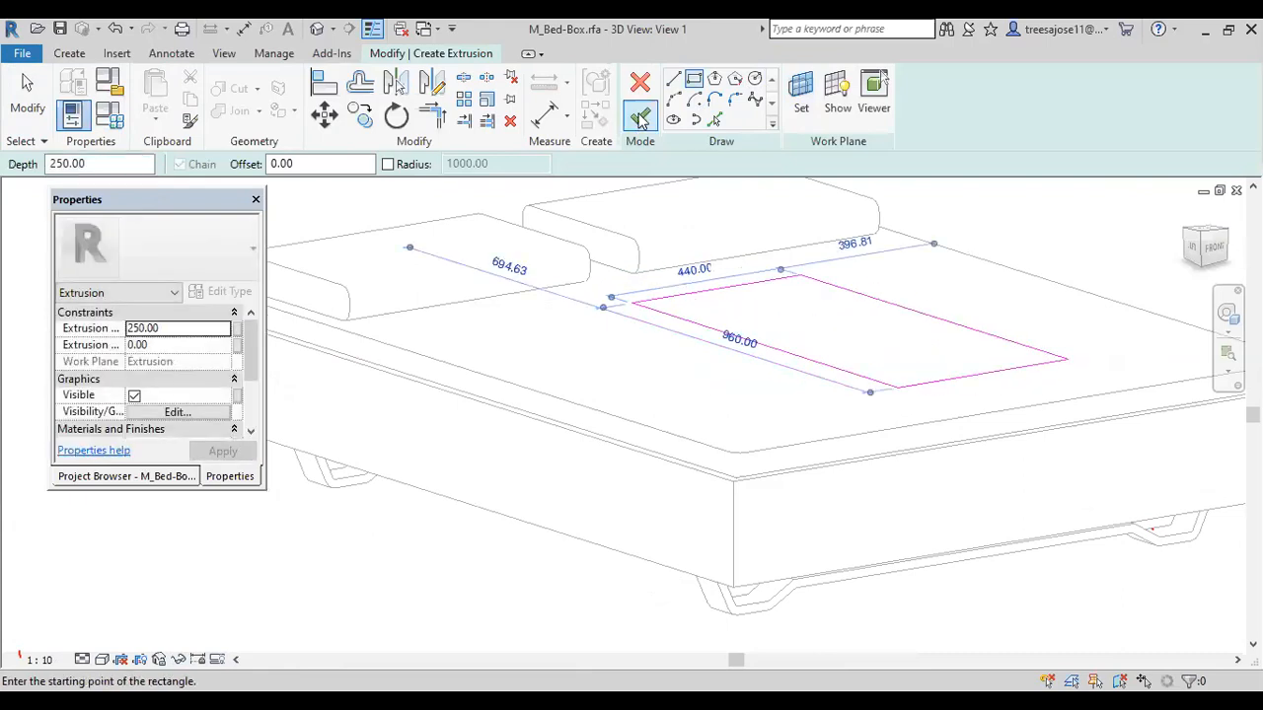
Set the extrusion depth to 10 mm and finish the rectangular extrusion on the mattress.
double_click(74, 164)
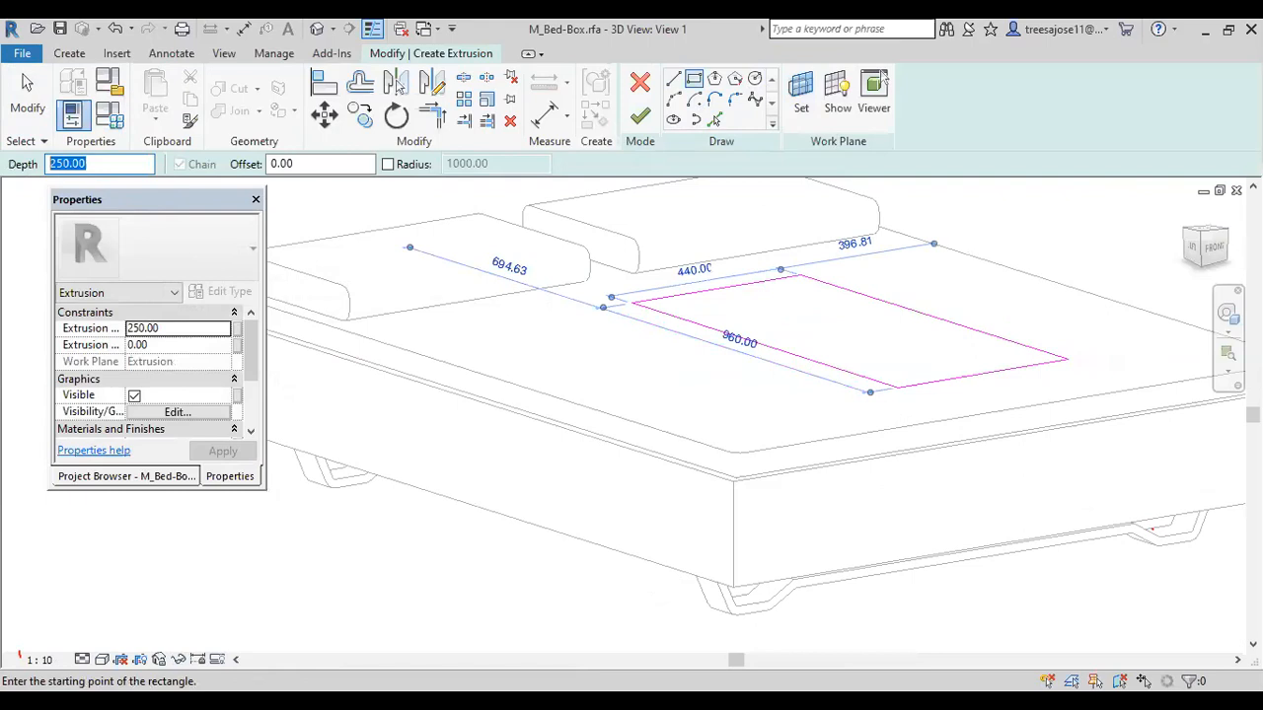
type("10")
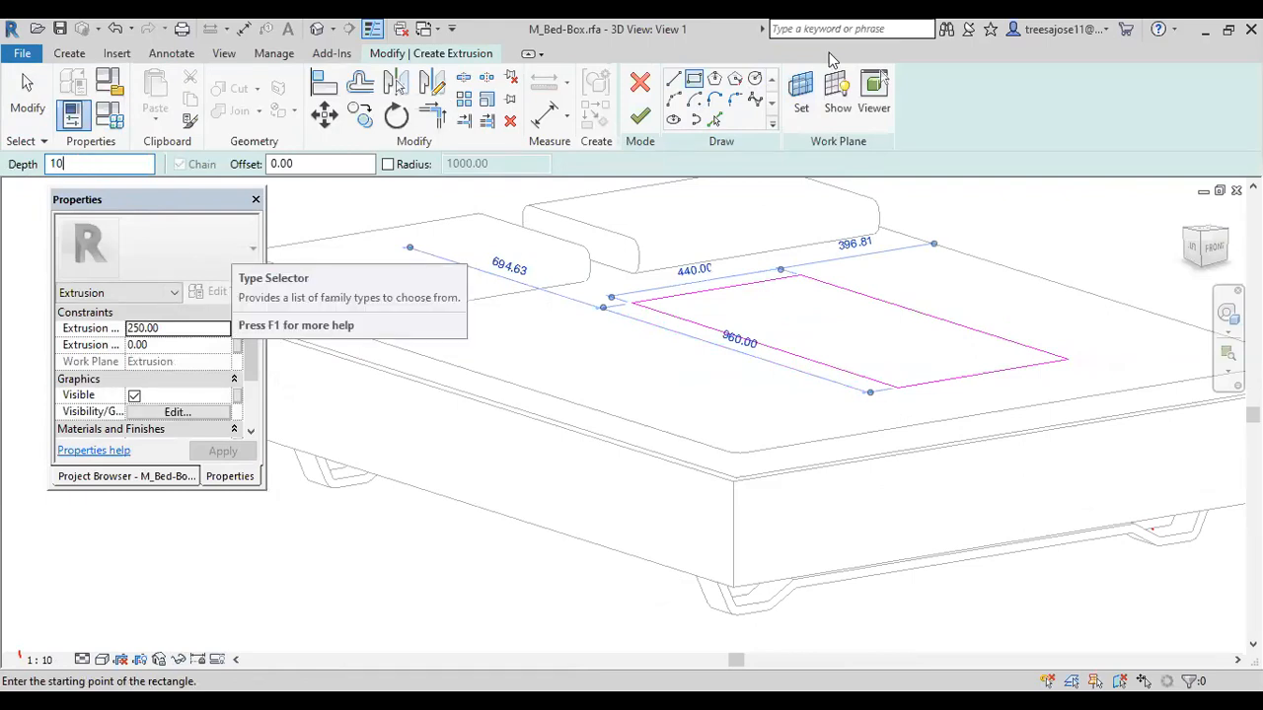
left_click(639, 116)
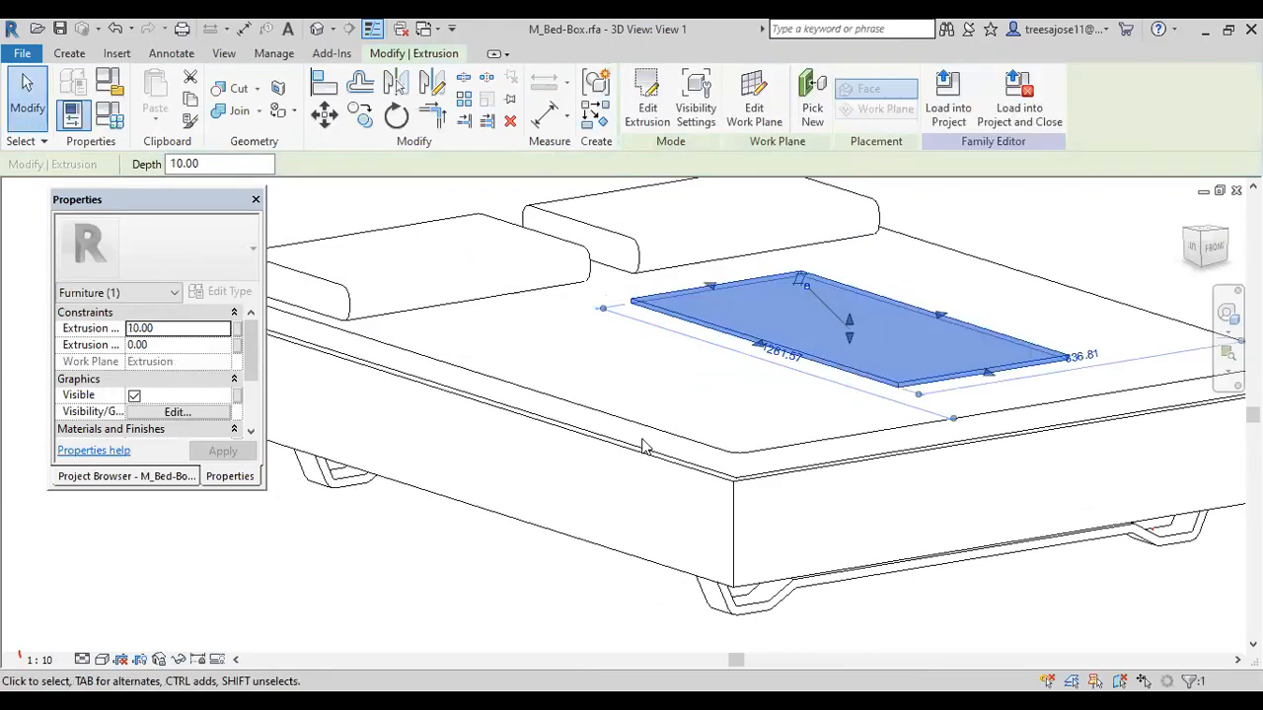
key("Escape")
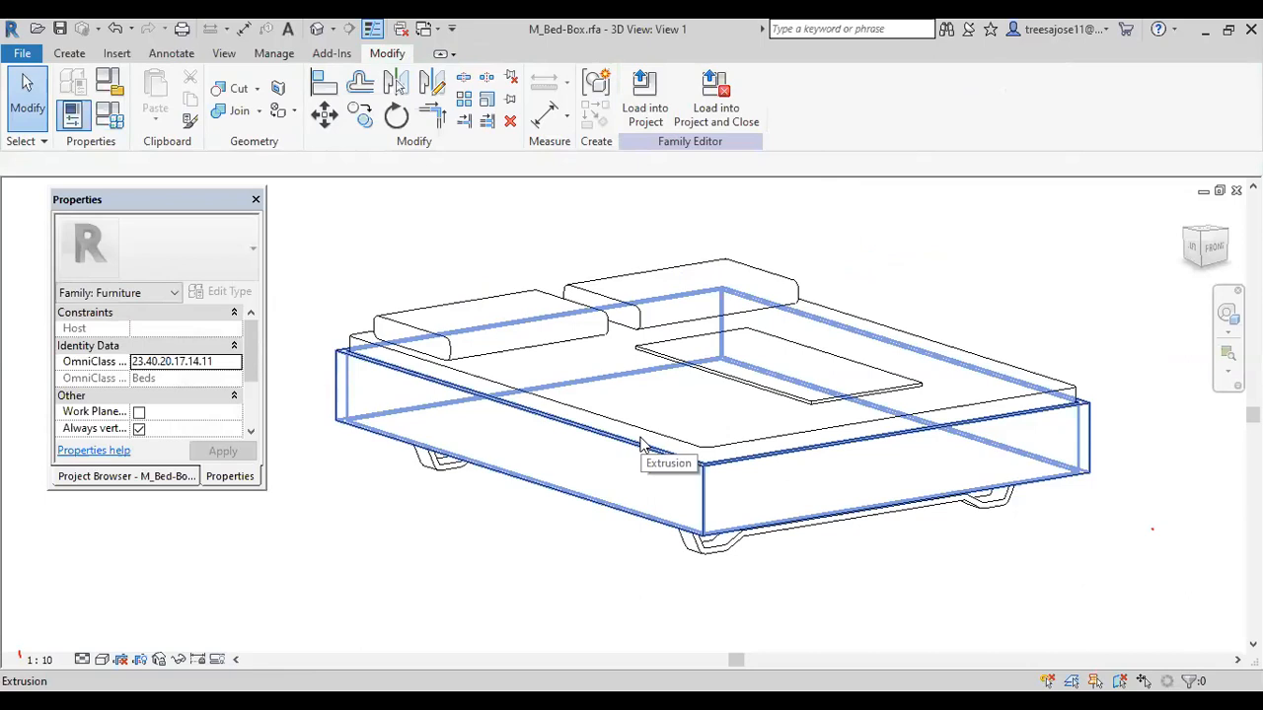
Save the modified bed as a family file named "new bed" on the Desktop.
left_click(23, 56)
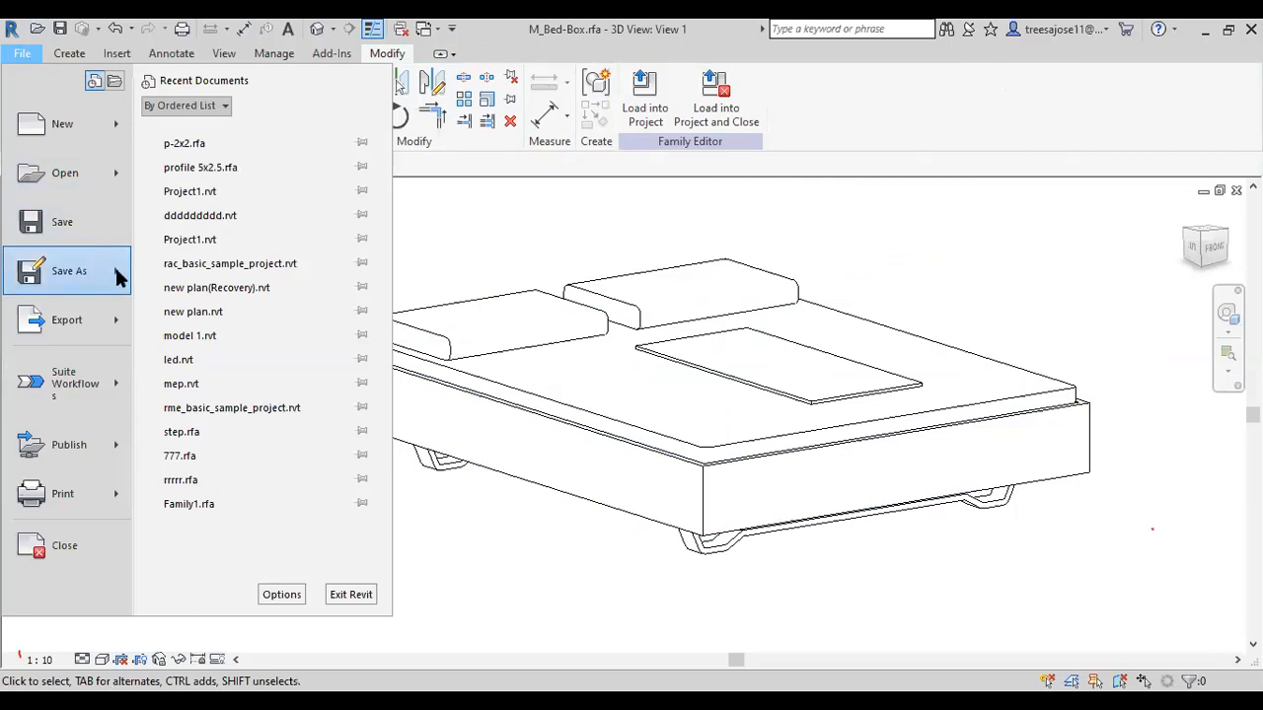
mouse_move(118, 277)
left_click(222, 204)
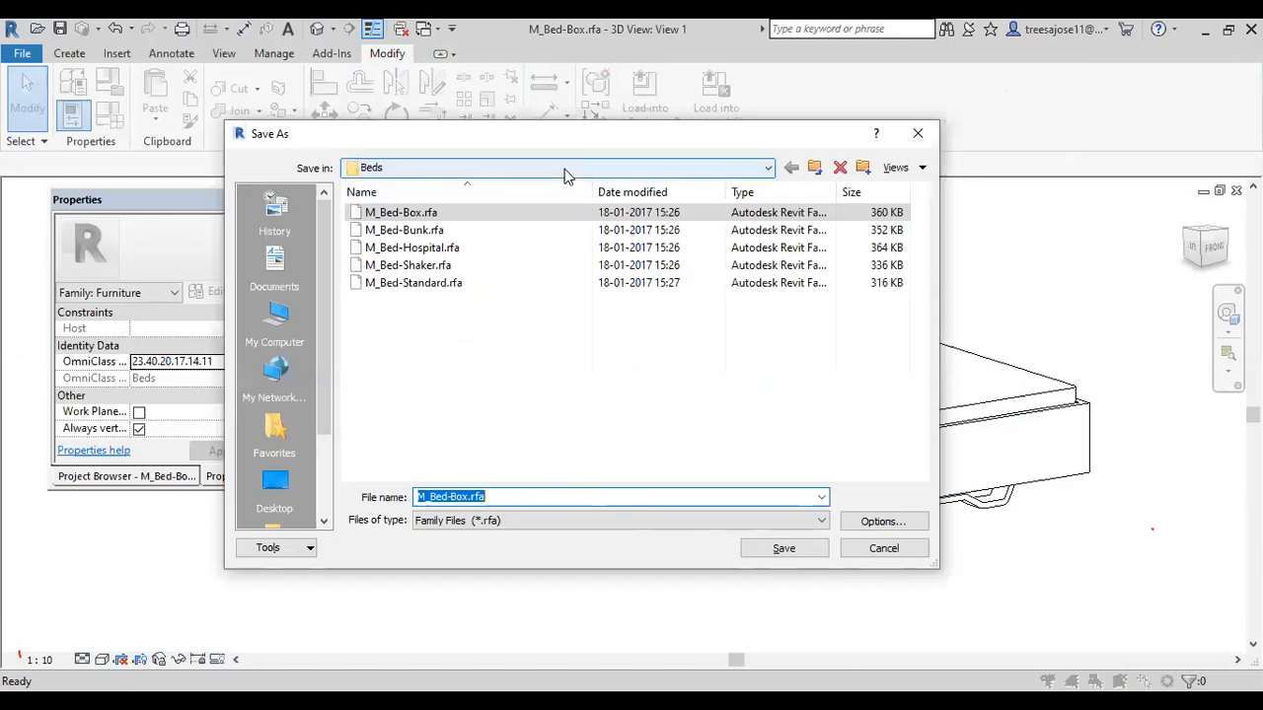
left_click(551, 178)
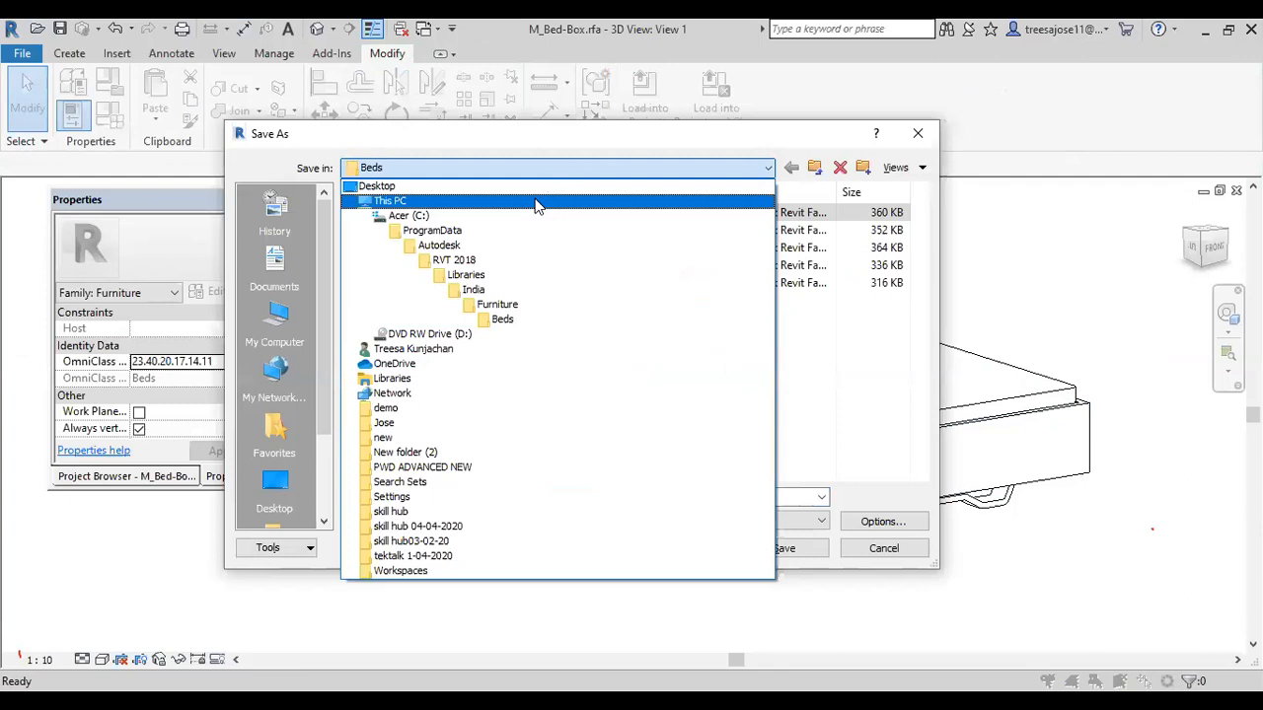
left_click(375, 189)
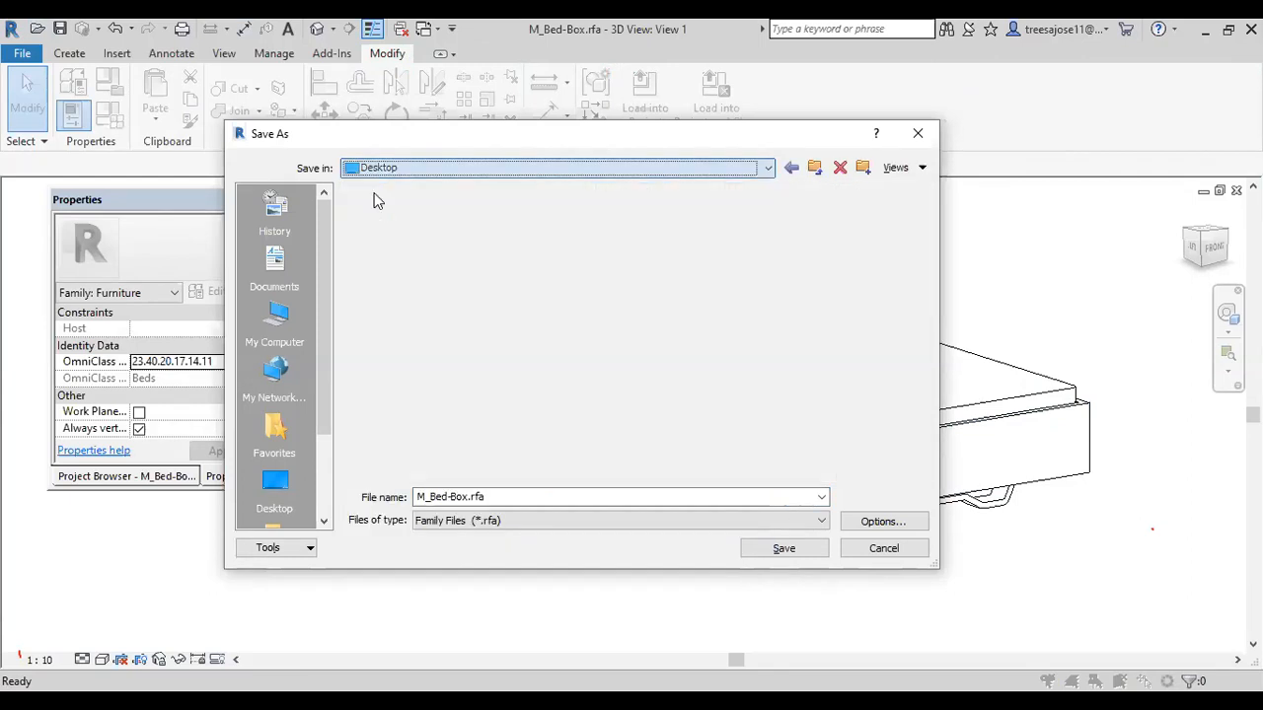
left_click_drag(489, 497, 351, 511)
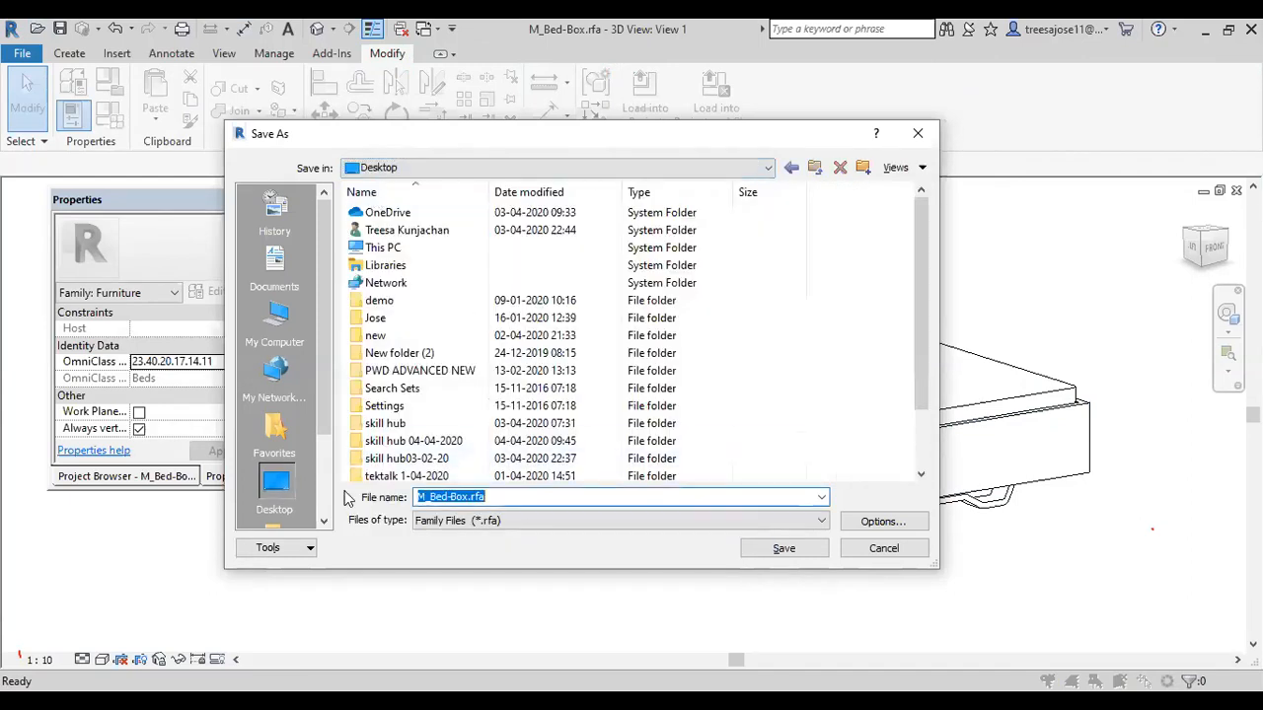
type("new bed")
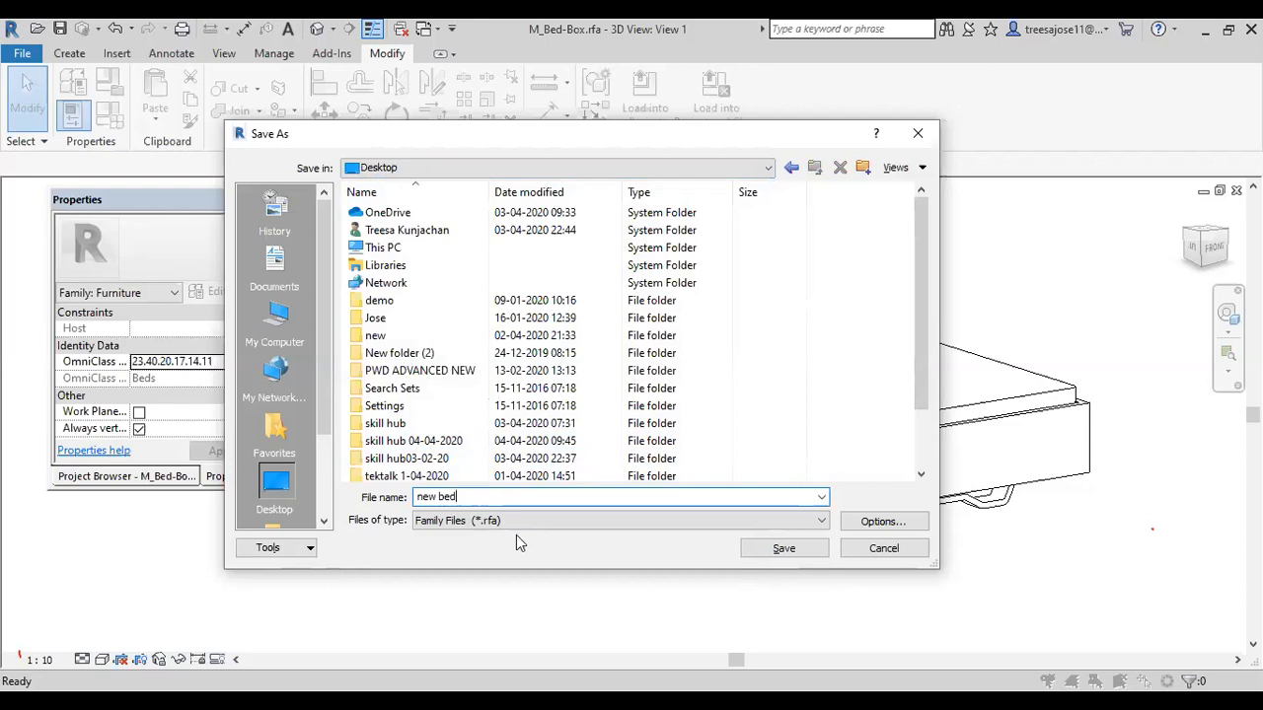
left_click(788, 554)
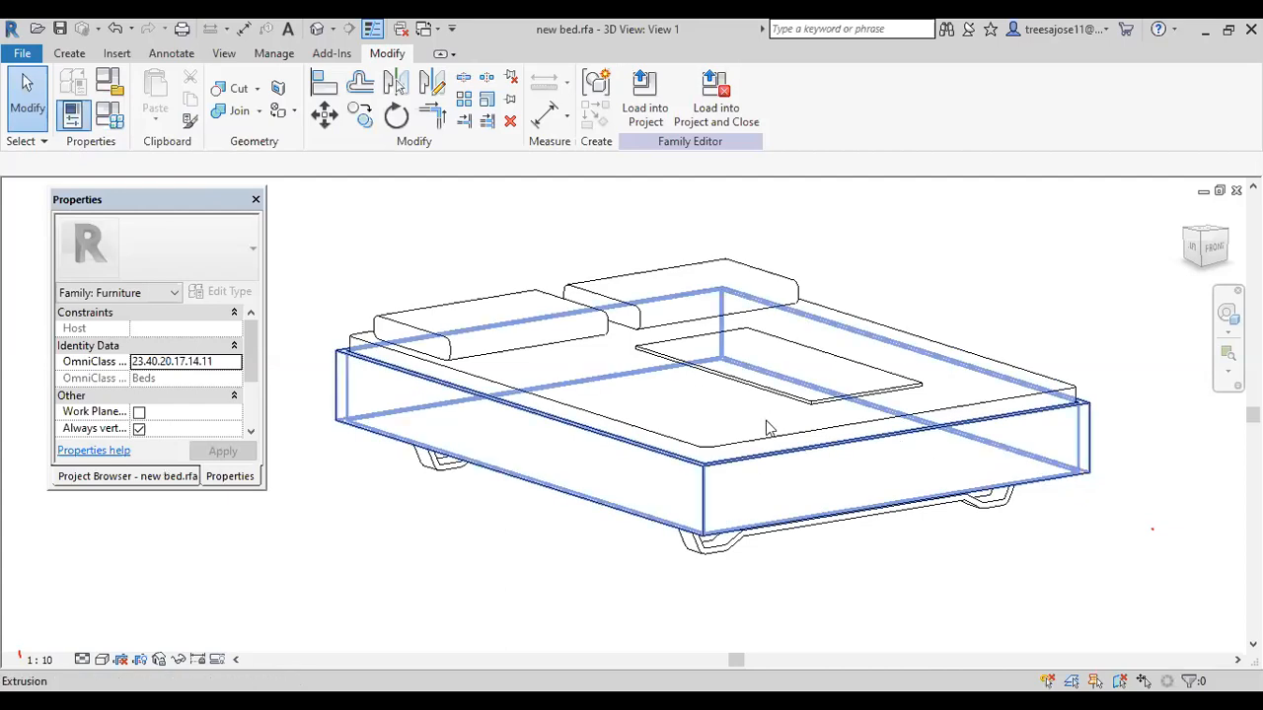
scroll(765, 431, "down", 2)
scroll(762, 439, "down", 4)
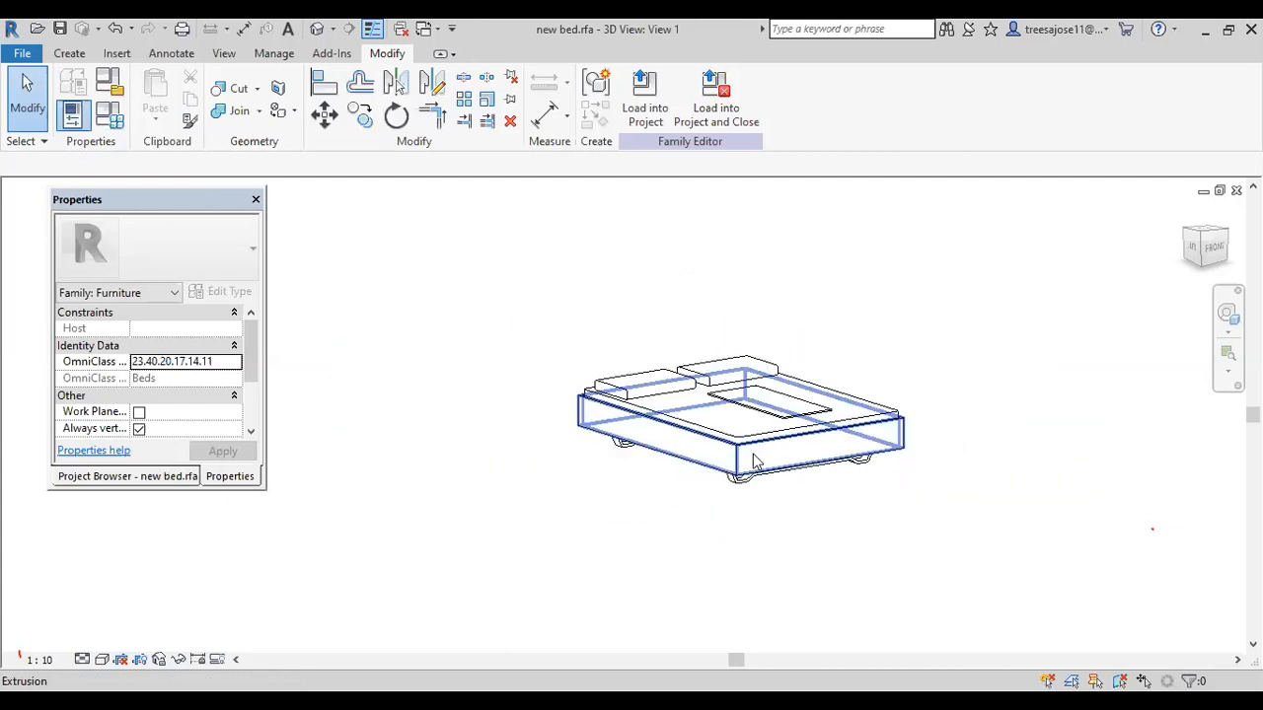
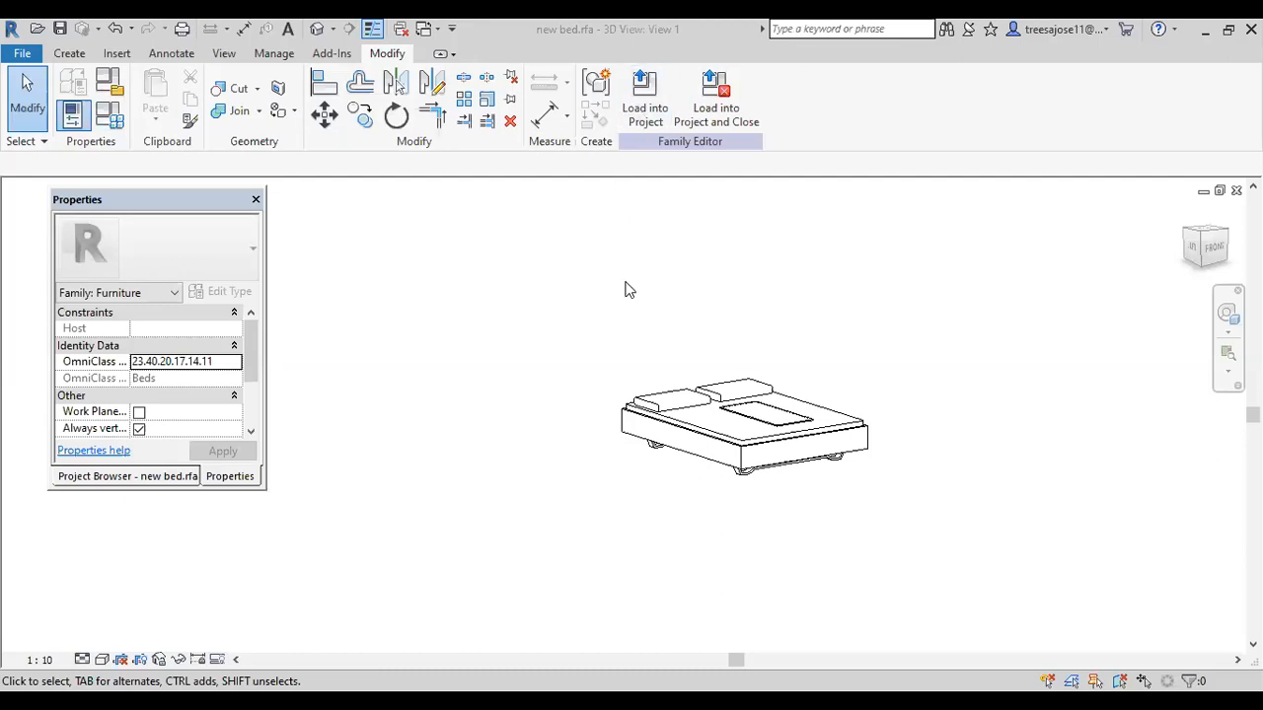
scroll(565, 281, "down", 2)
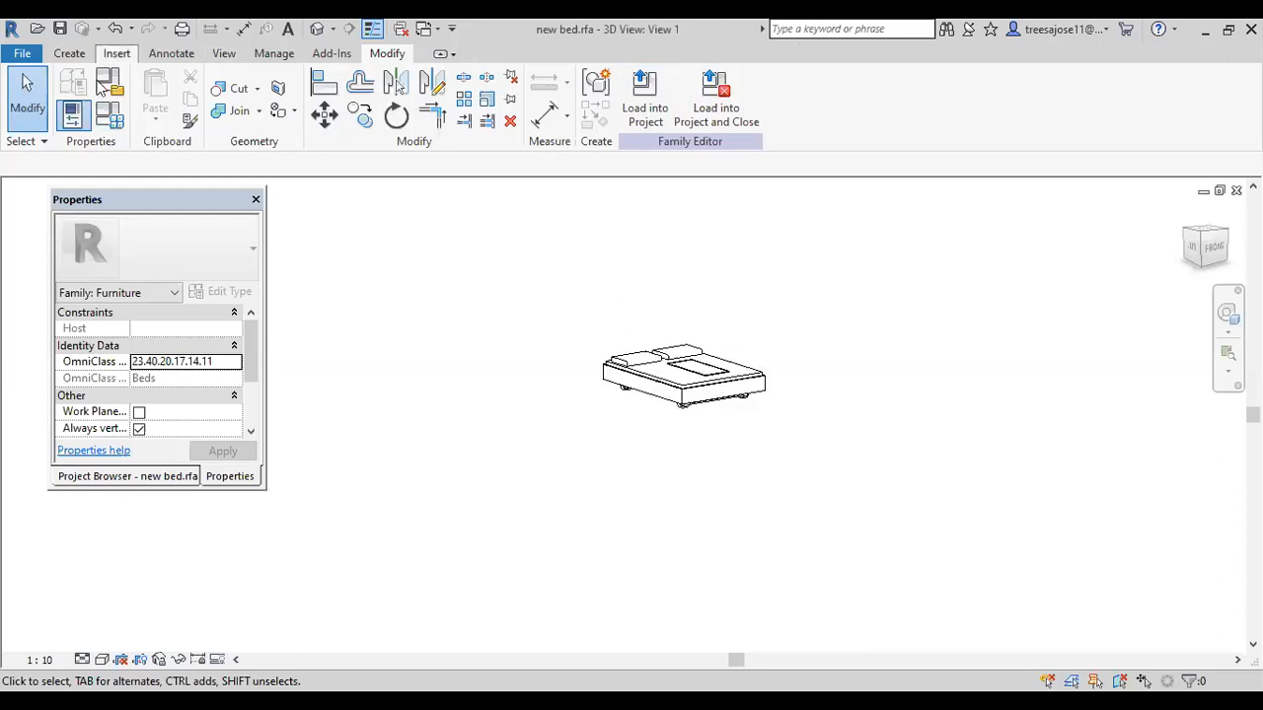
Create a new project based on the "artechitural" template.
left_click(22, 54)
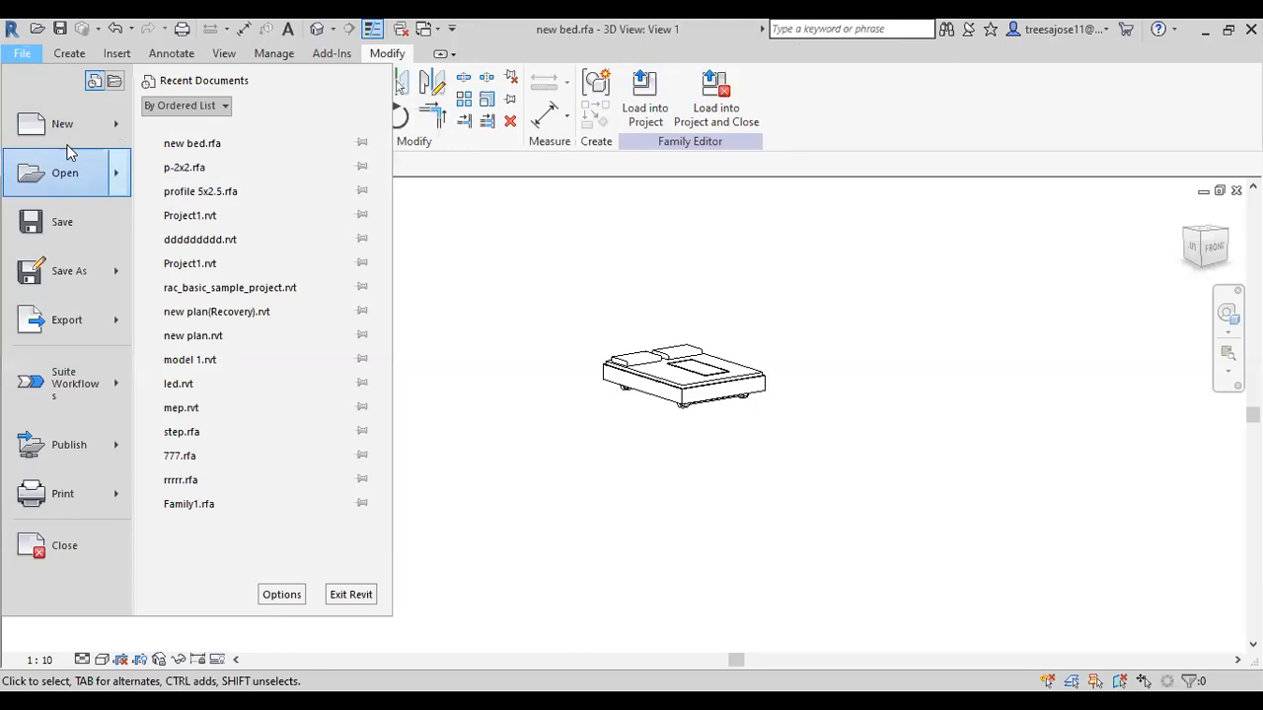
left_click(62, 125)
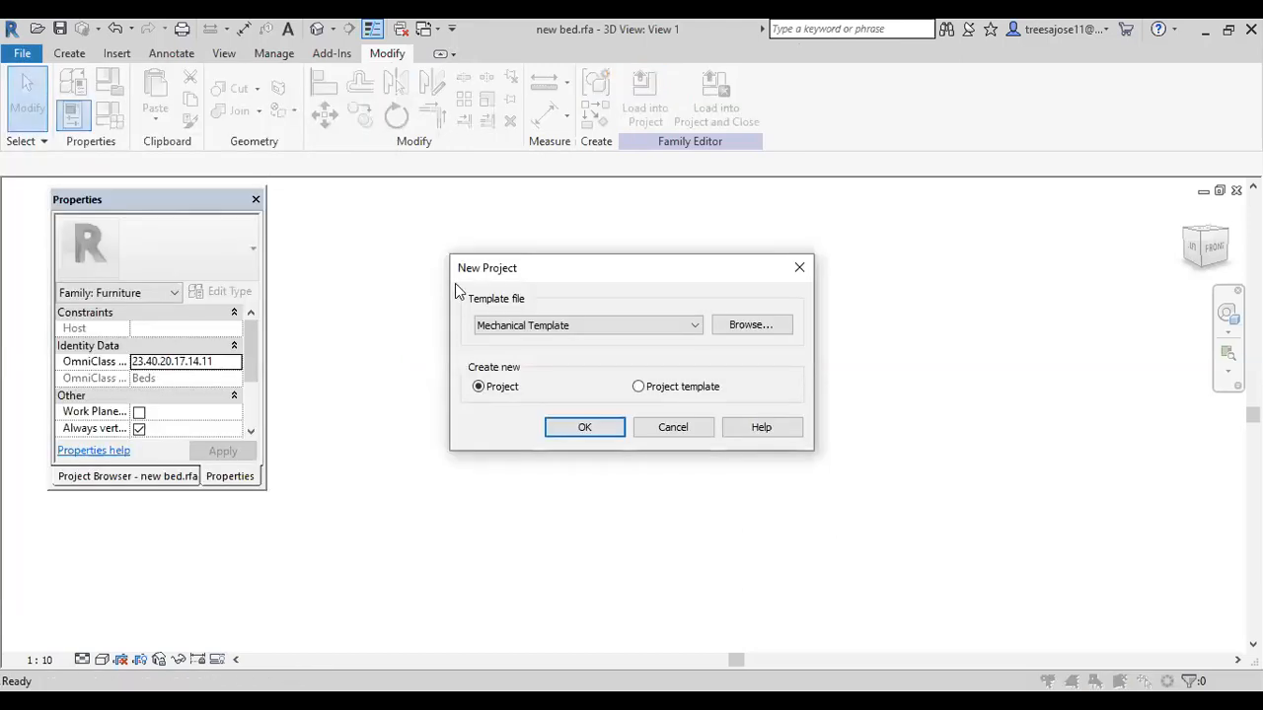
left_click(583, 326)
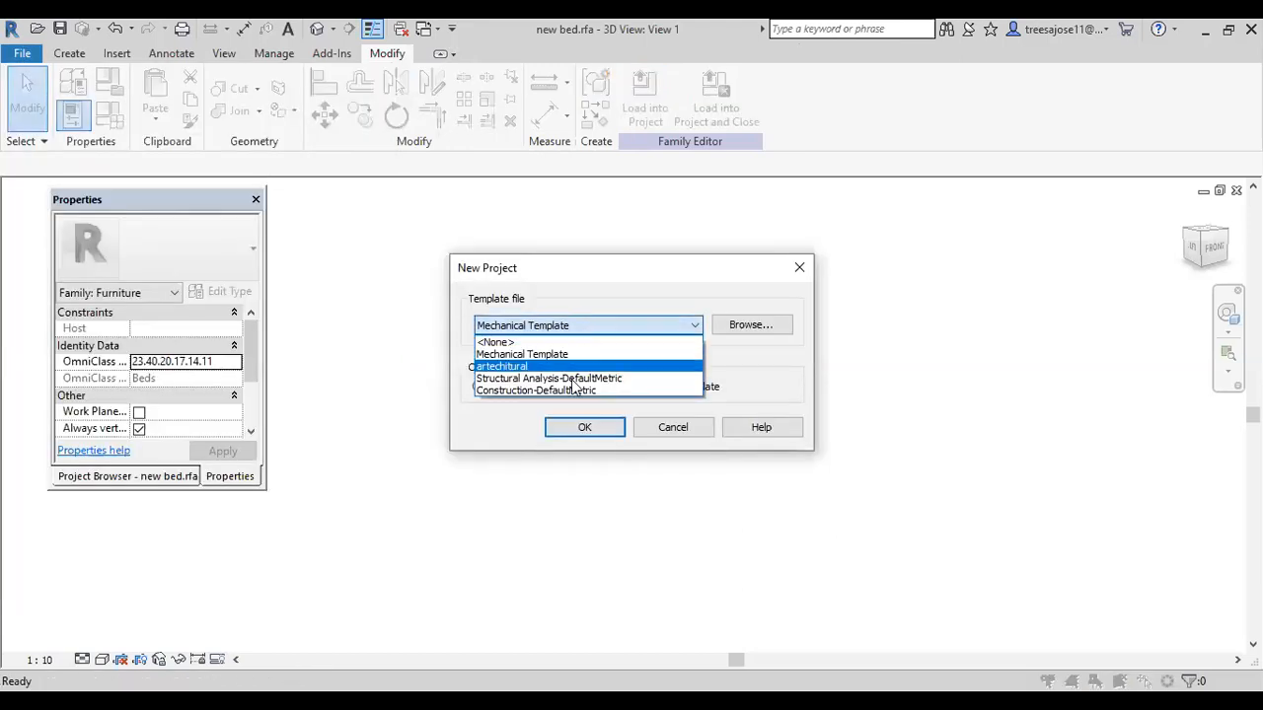
left_click(513, 366)
left_click(586, 429)
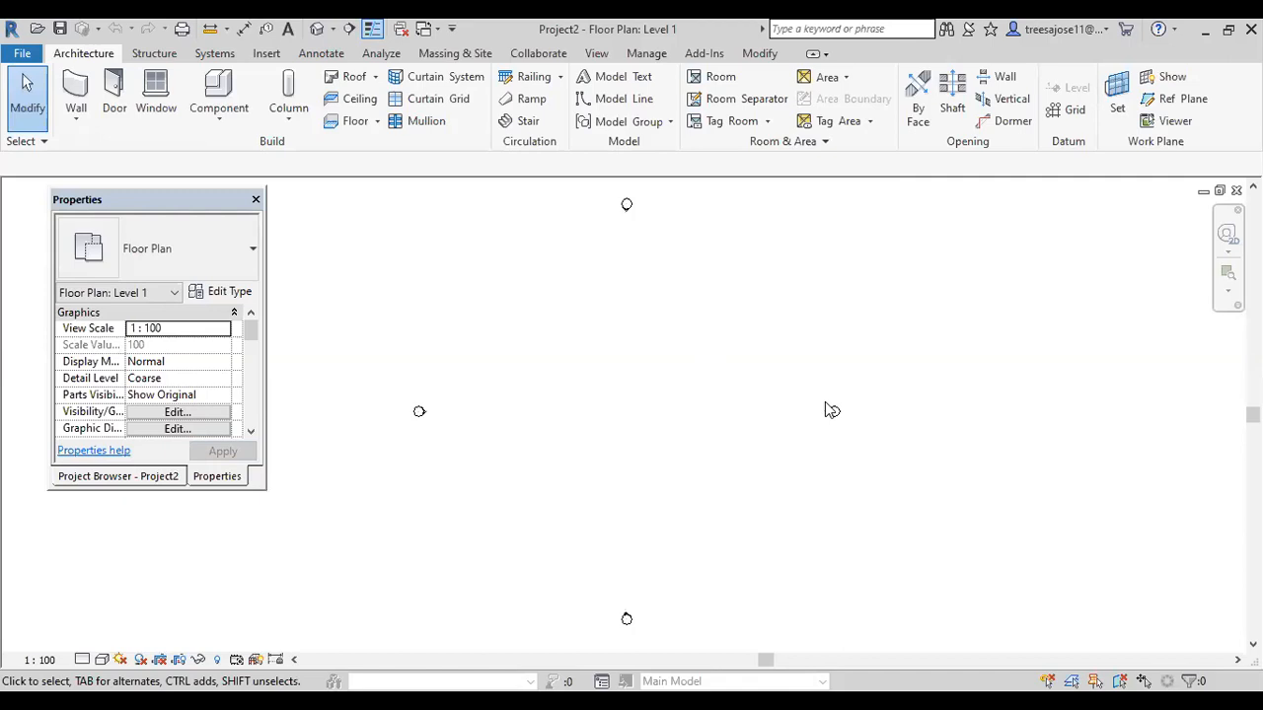
Draw a horizontal reference plane across the middle of the Level 1 floor plan, between the side elevation markers.
left_click(375, 79)
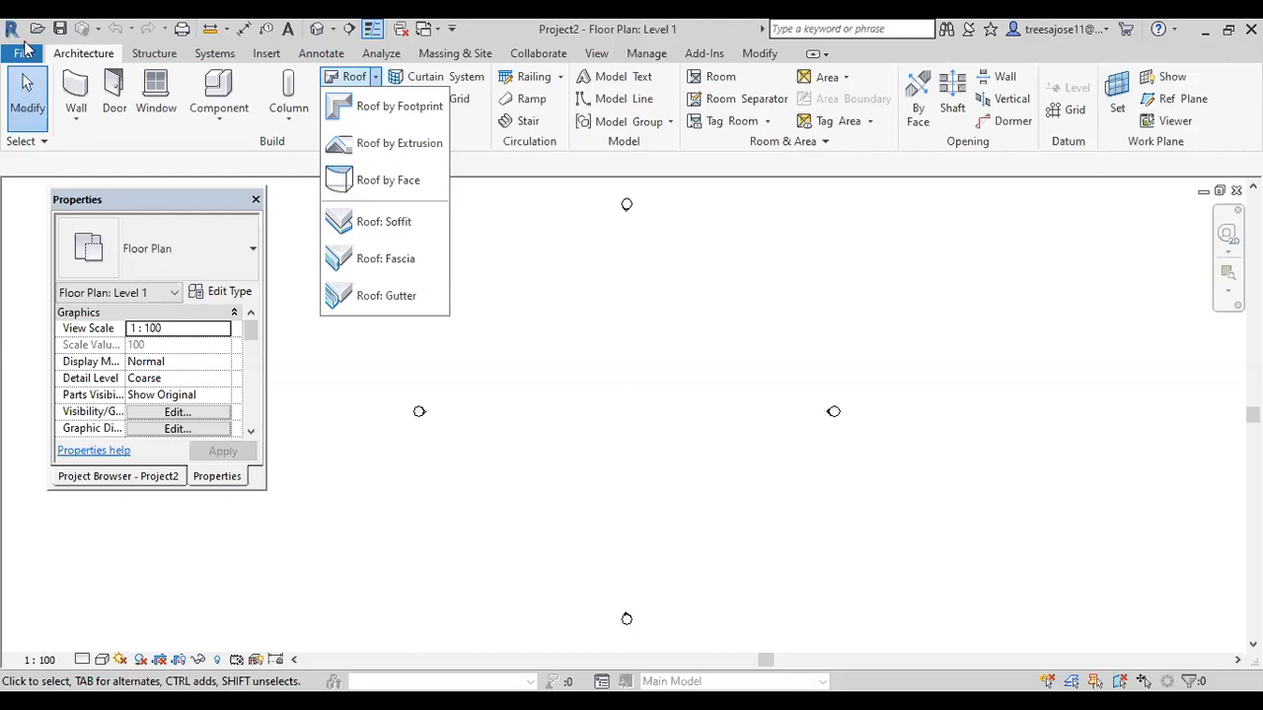
left_click(85, 56)
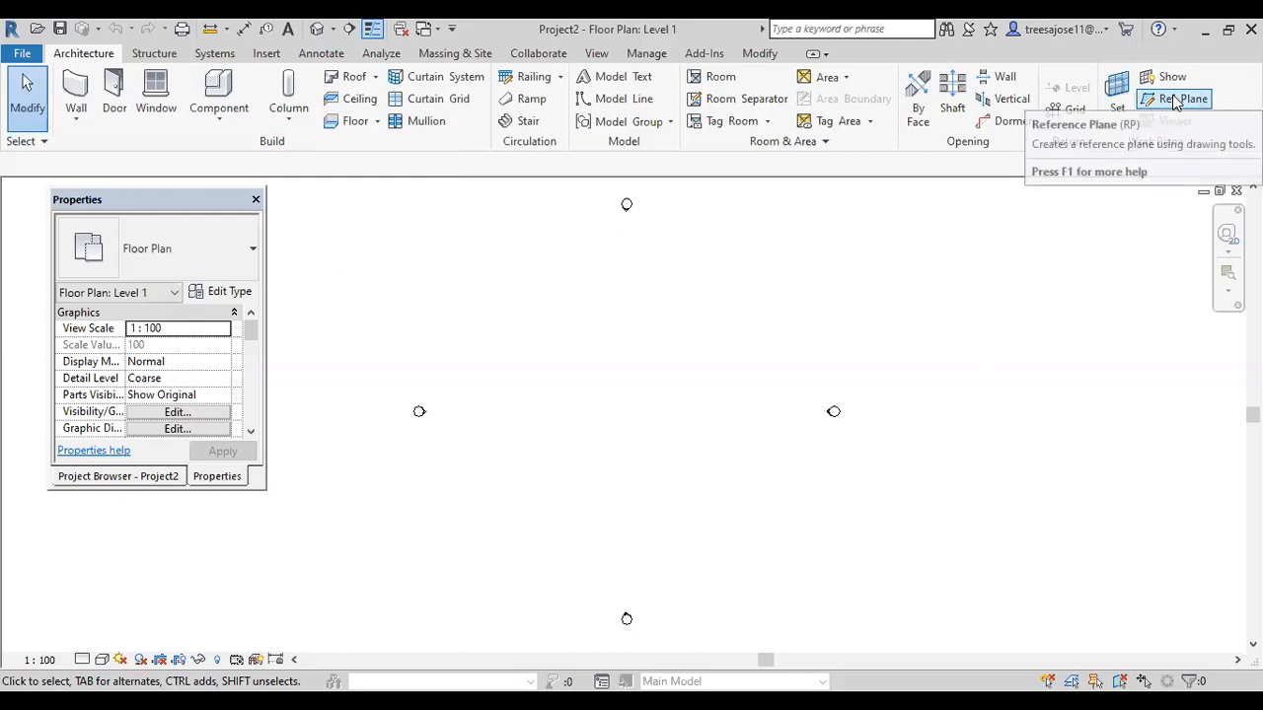
left_click(1176, 103)
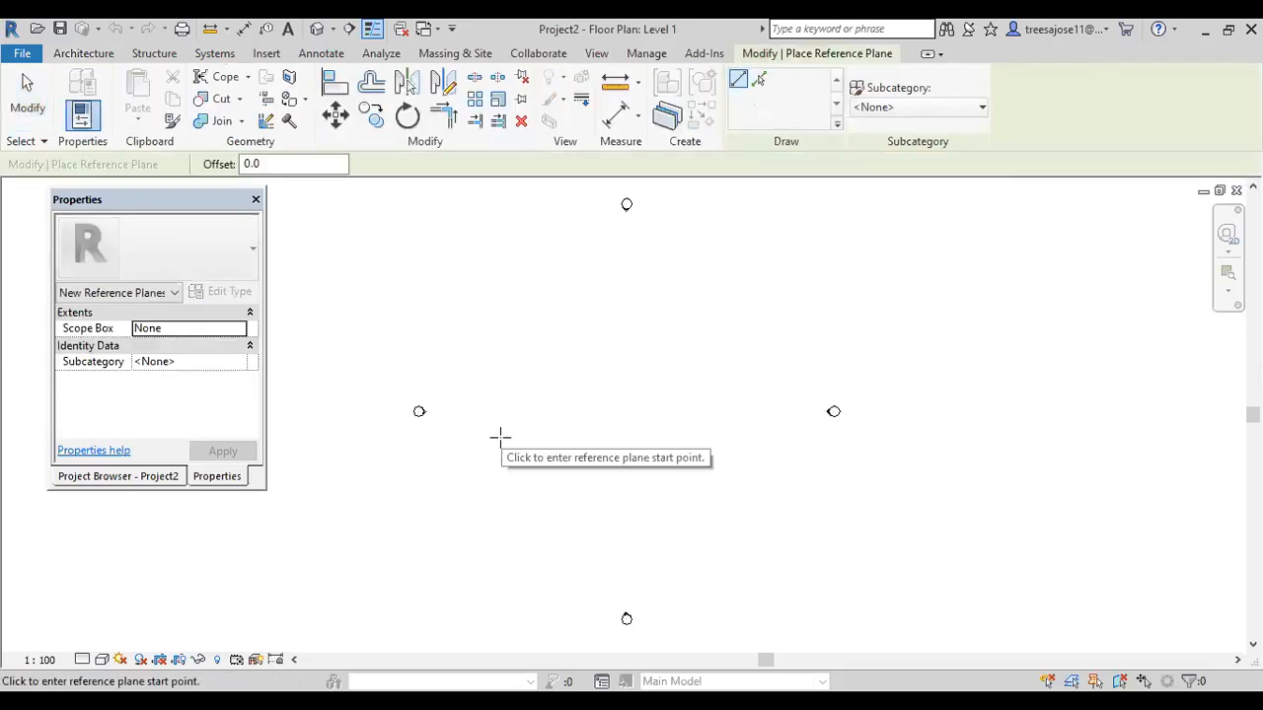
left_click(500, 437)
left_click(735, 437)
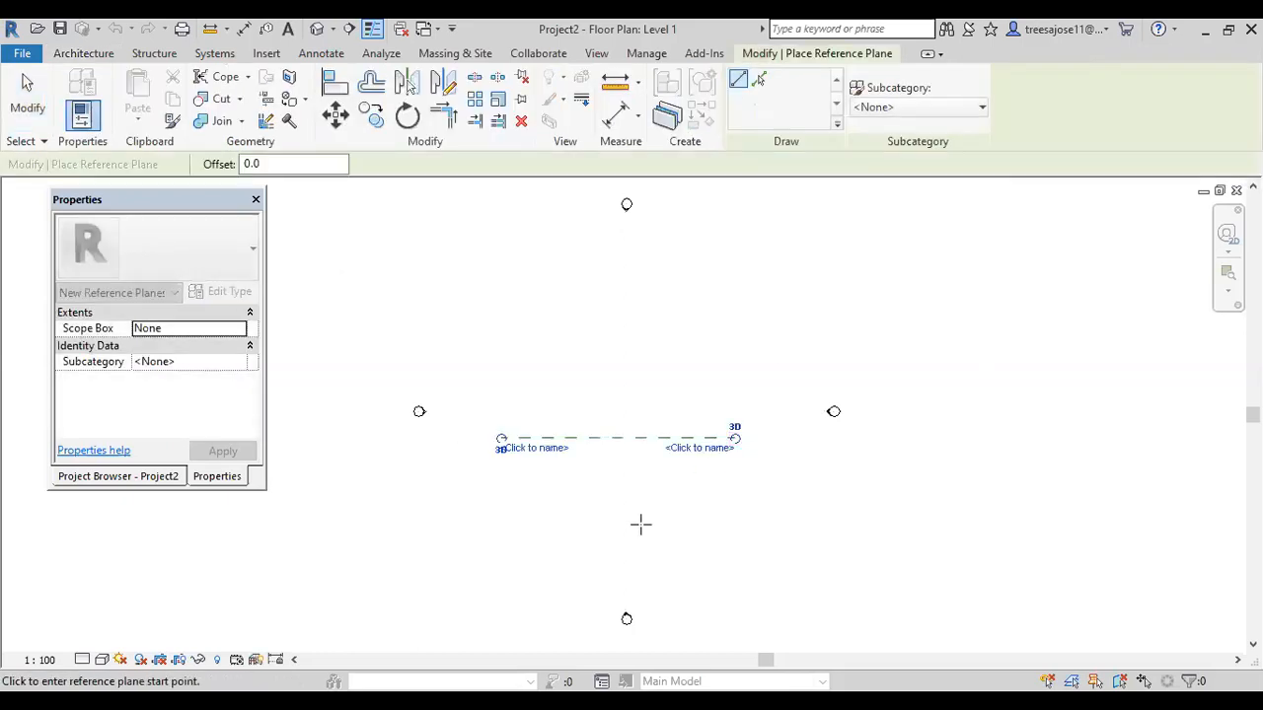
Draw two parallel vertical reference planes crossing the left part of the horizontal plane.
left_click(533, 304)
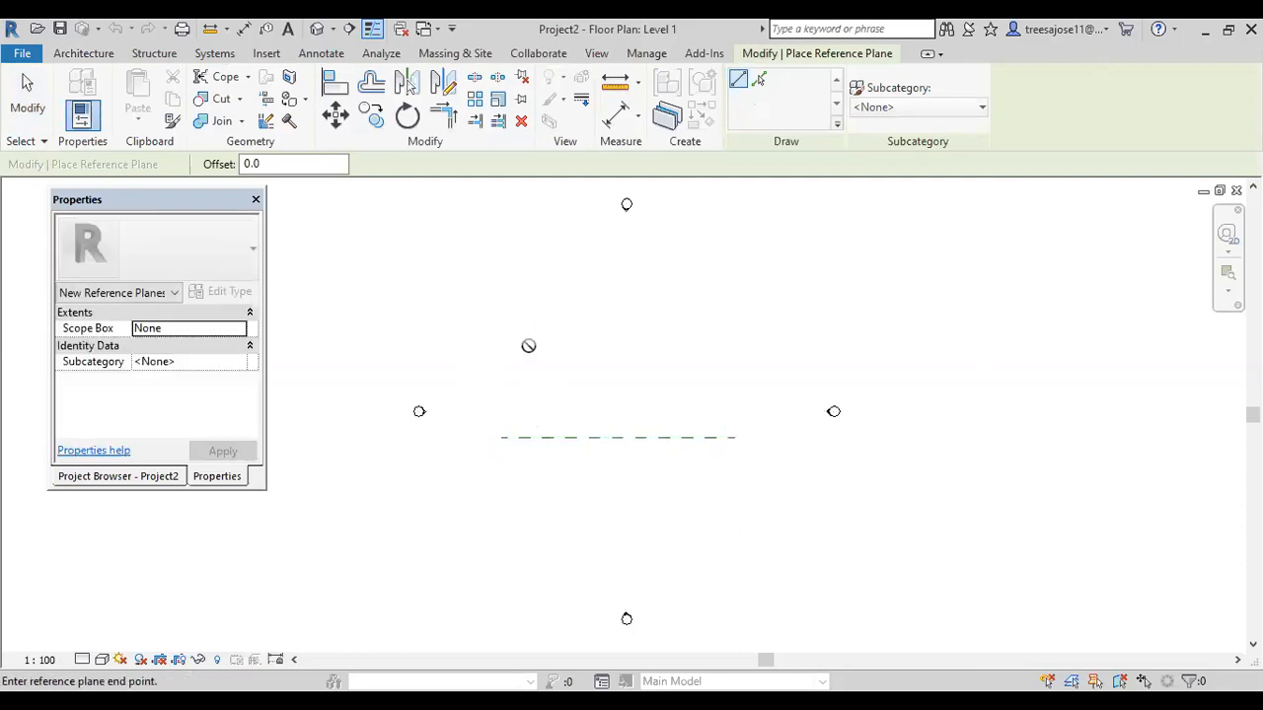
left_click(533, 494)
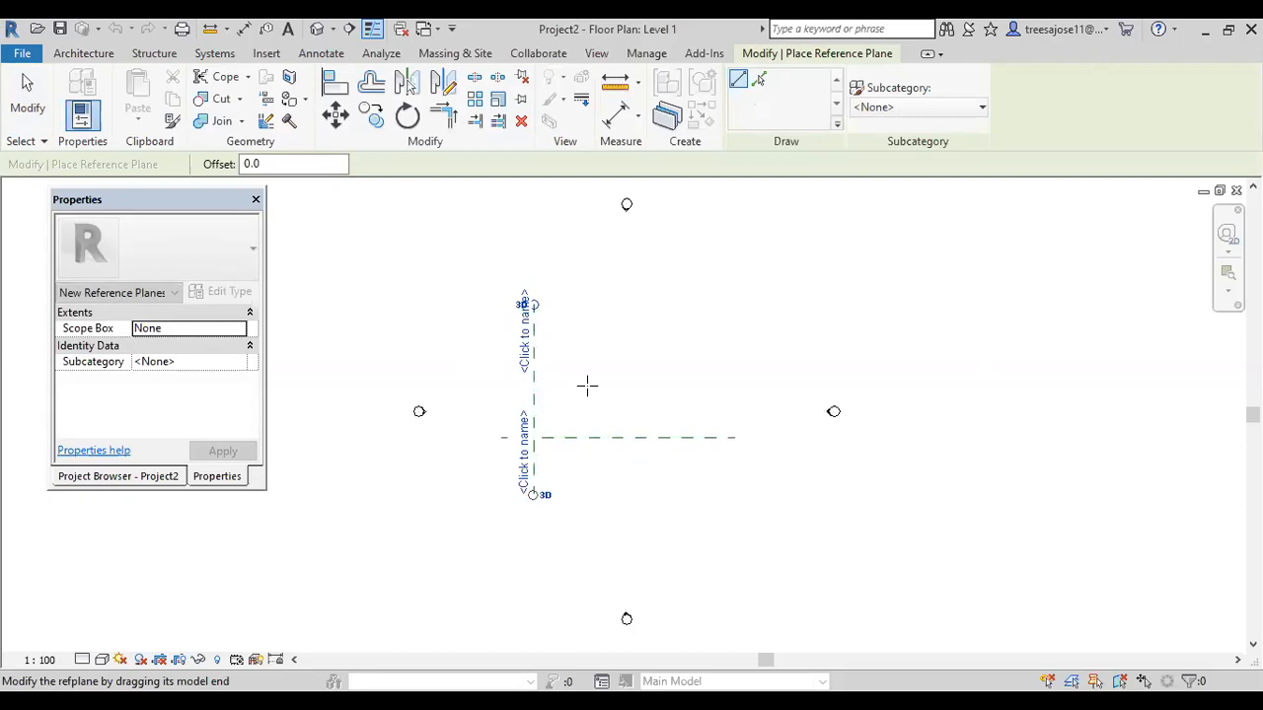
left_click(583, 317)
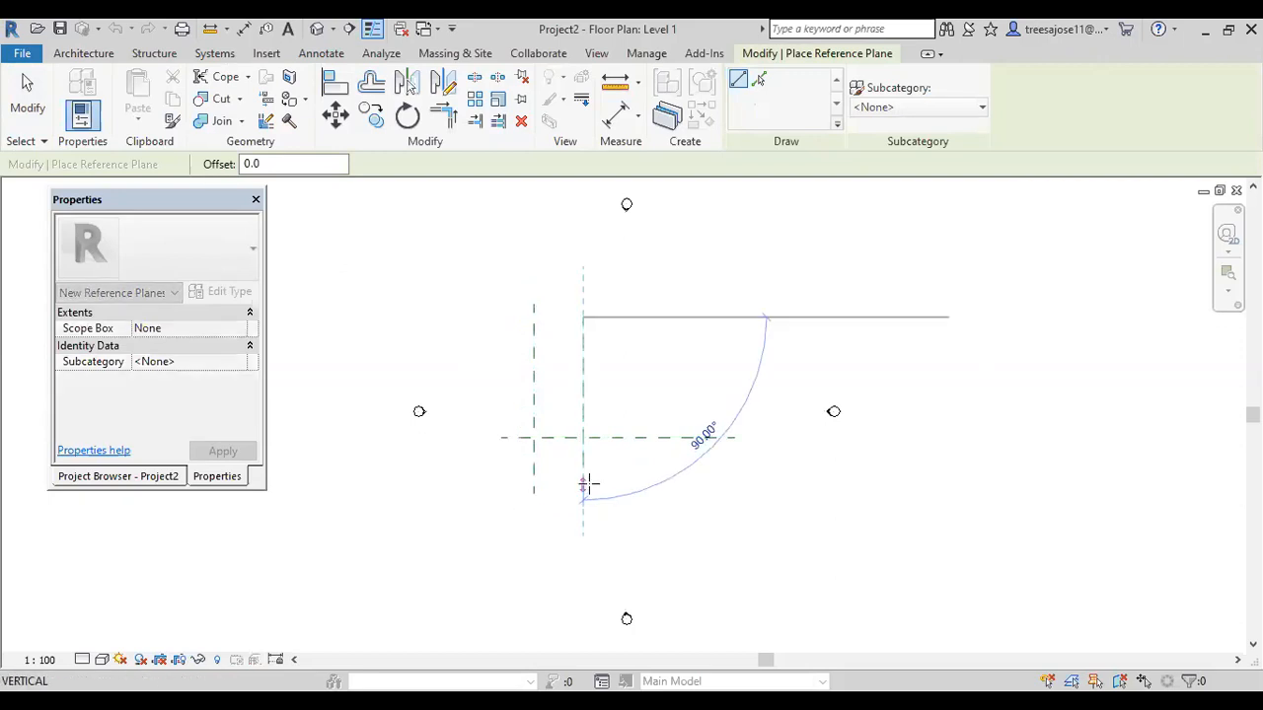
left_click(585, 483)
right_click(668, 348)
left_click(699, 376)
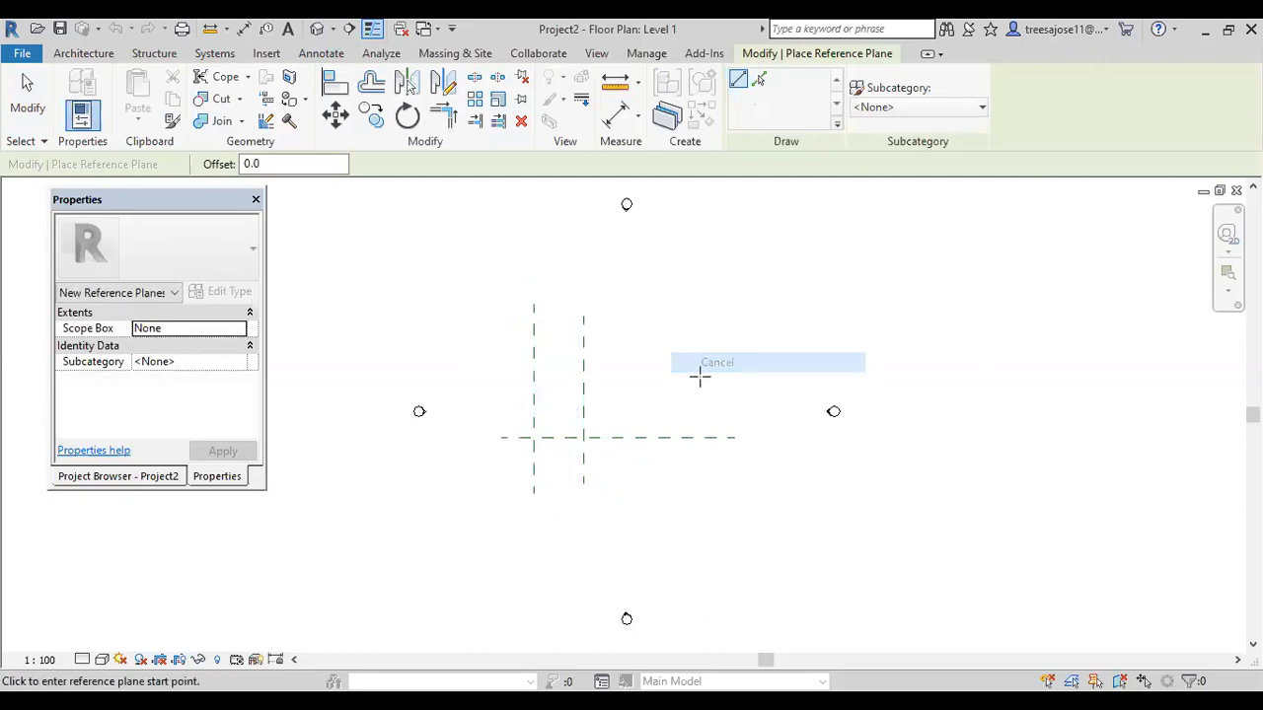
left_click(28, 94)
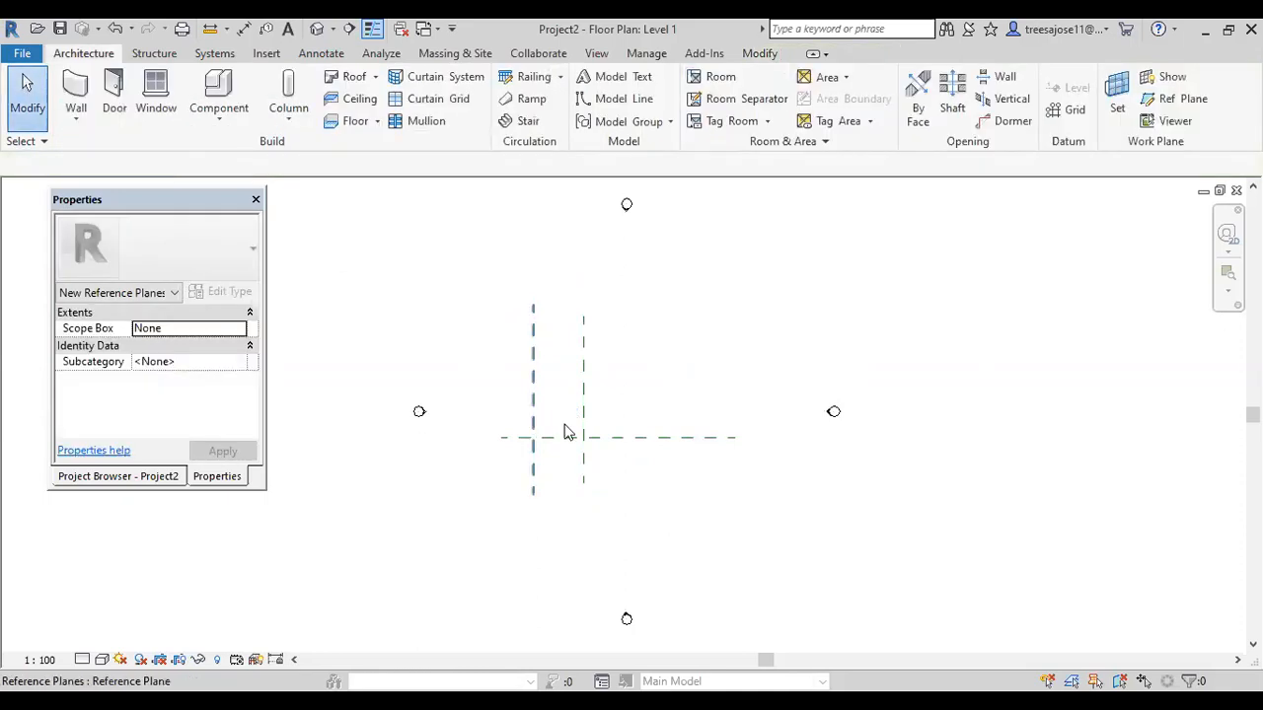
Name the horizontal reference plane "a".
left_click(559, 439)
scroll(579, 482, "up", 2)
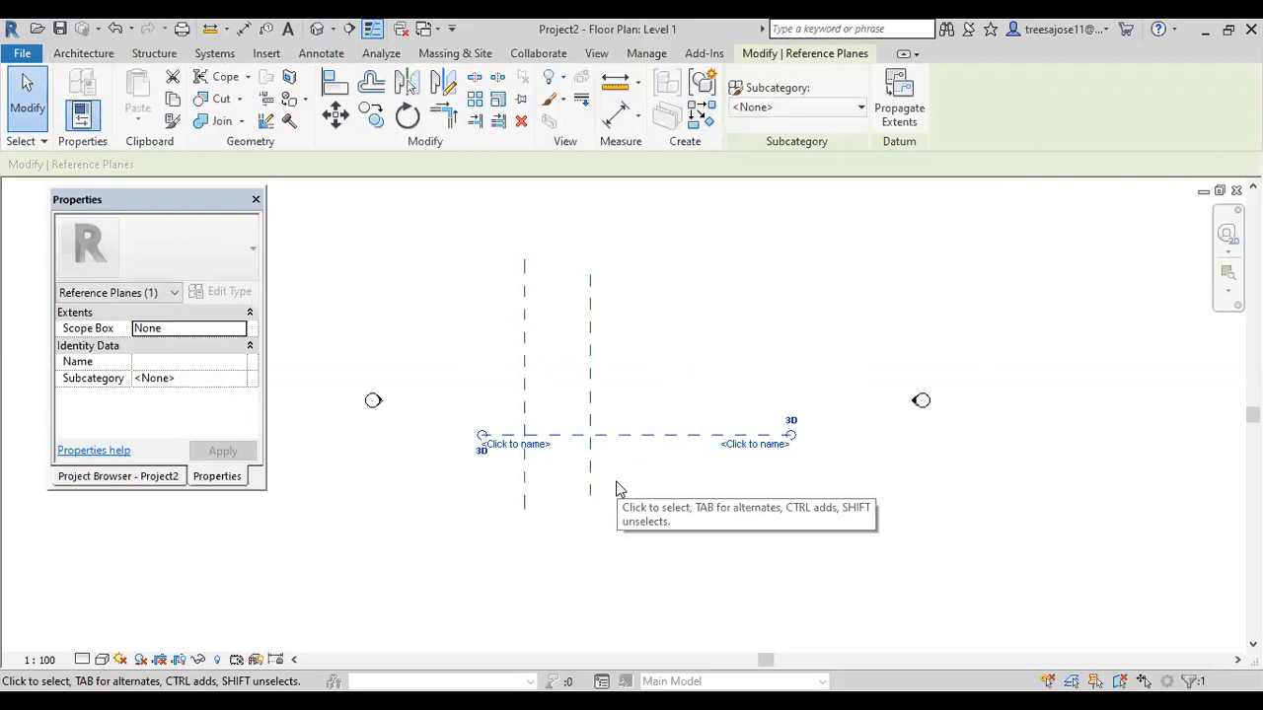
left_click(158, 362)
type("a")
left_click(225, 452)
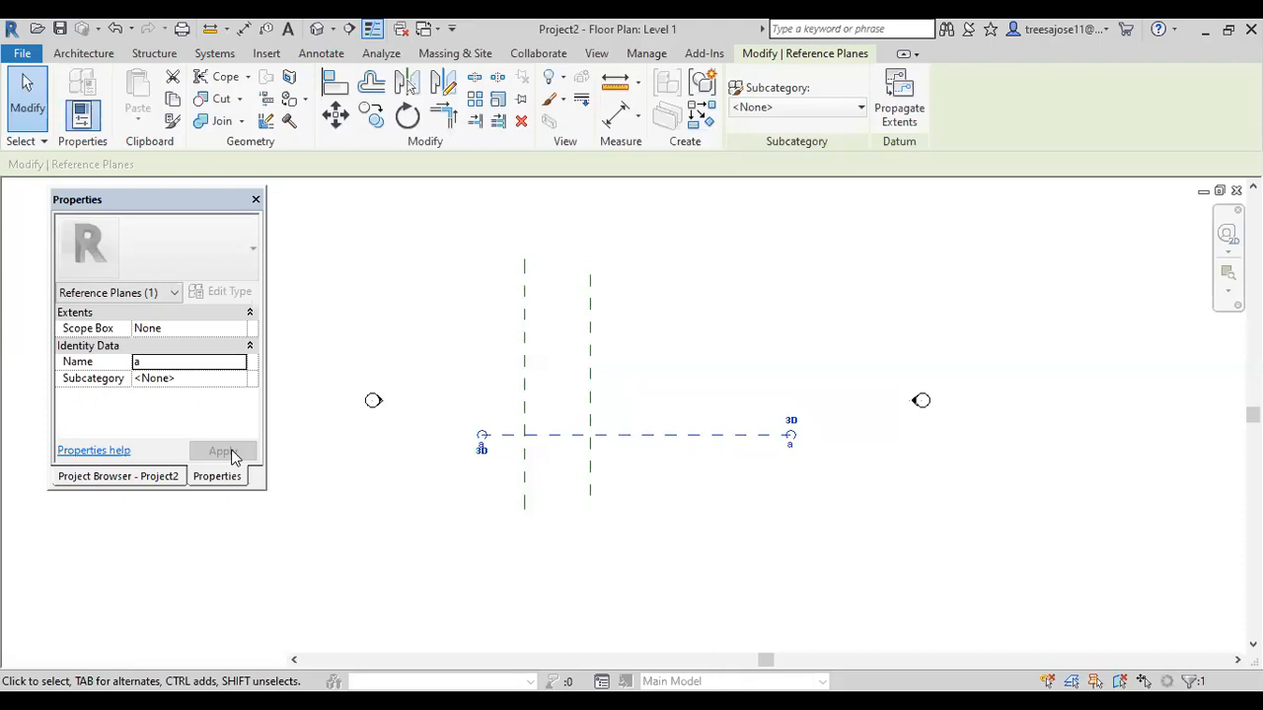
Name the left vertical reference plane "1" and the right vertical one "2".
left_click(528, 363)
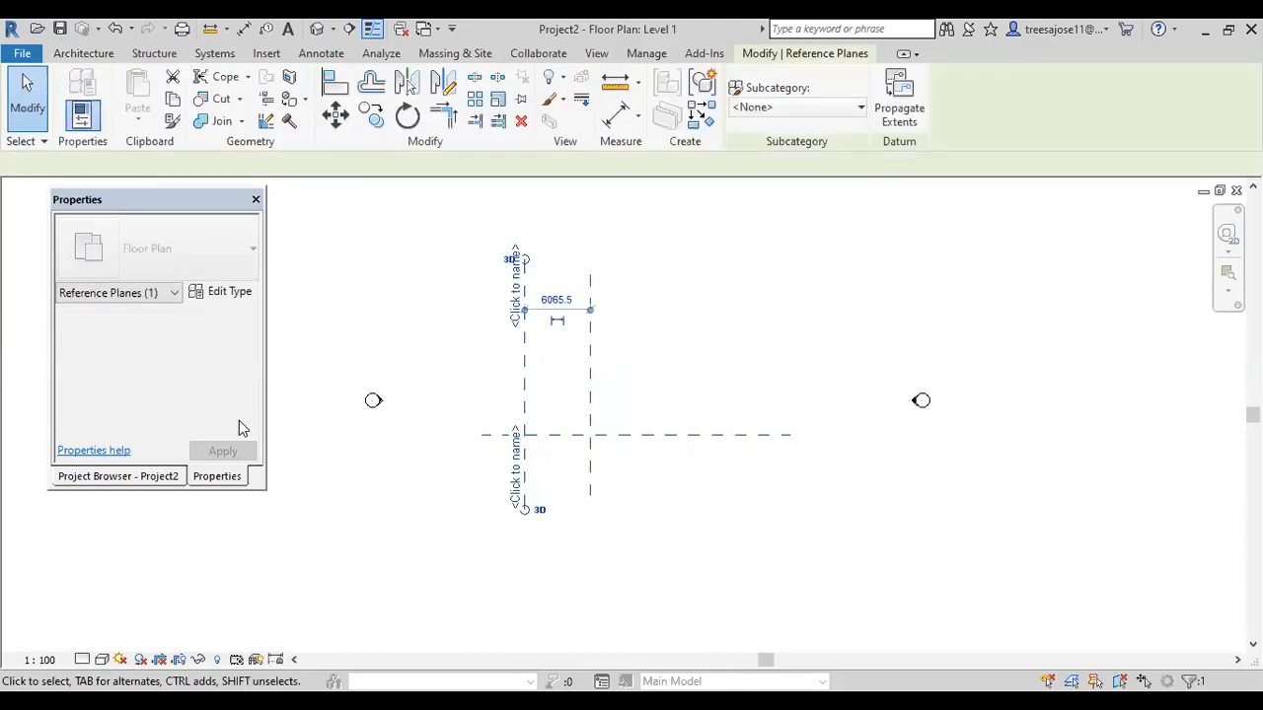
type("1")
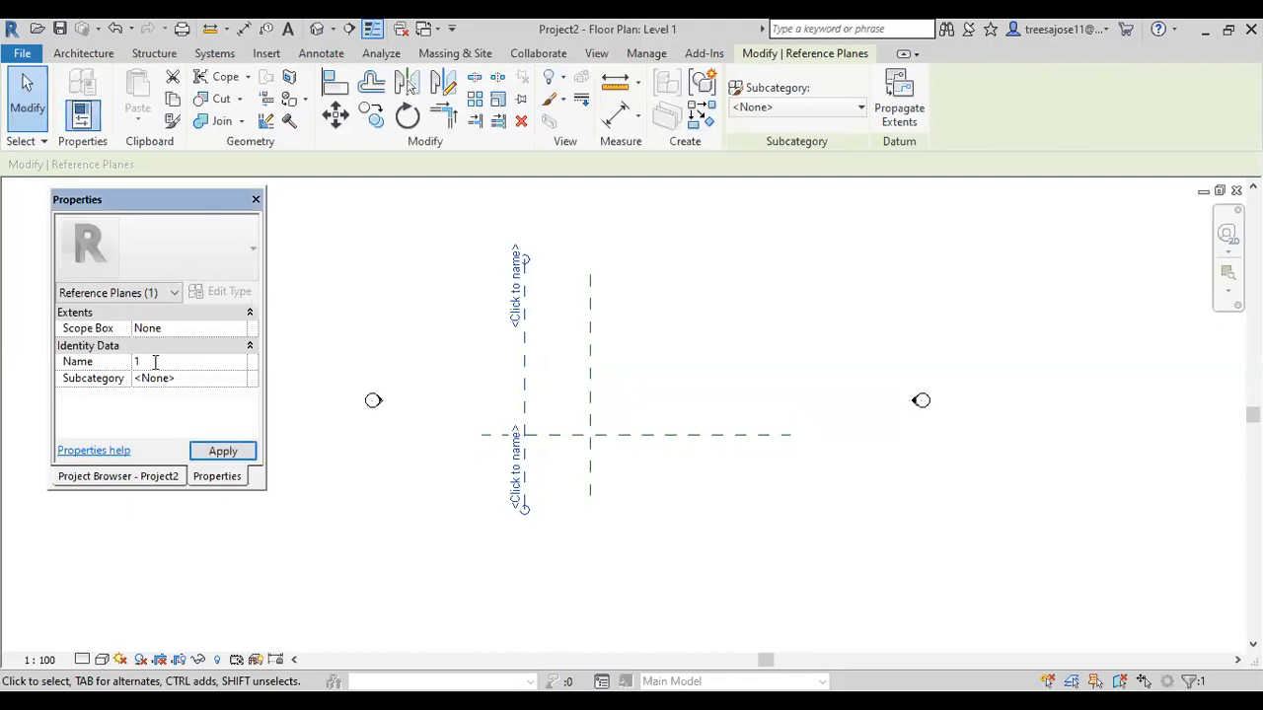
left_click(538, 328)
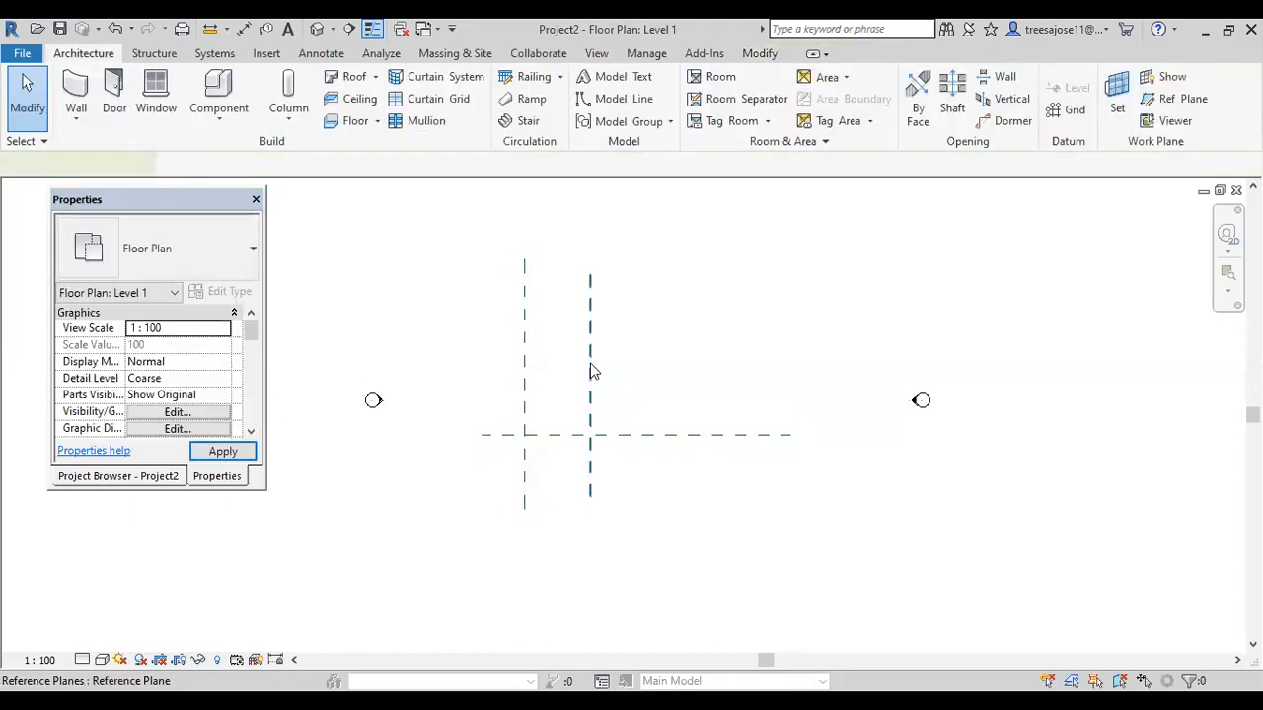
left_click(589, 369)
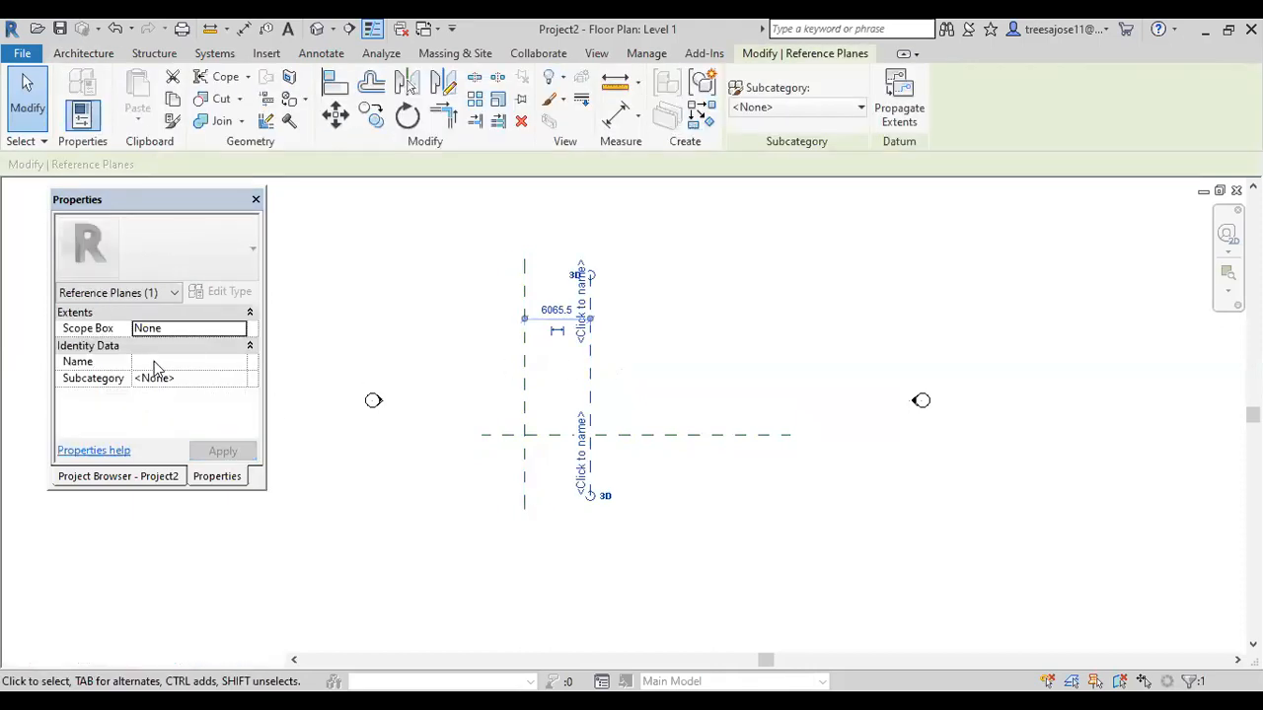
left_click(168, 363)
type("2")
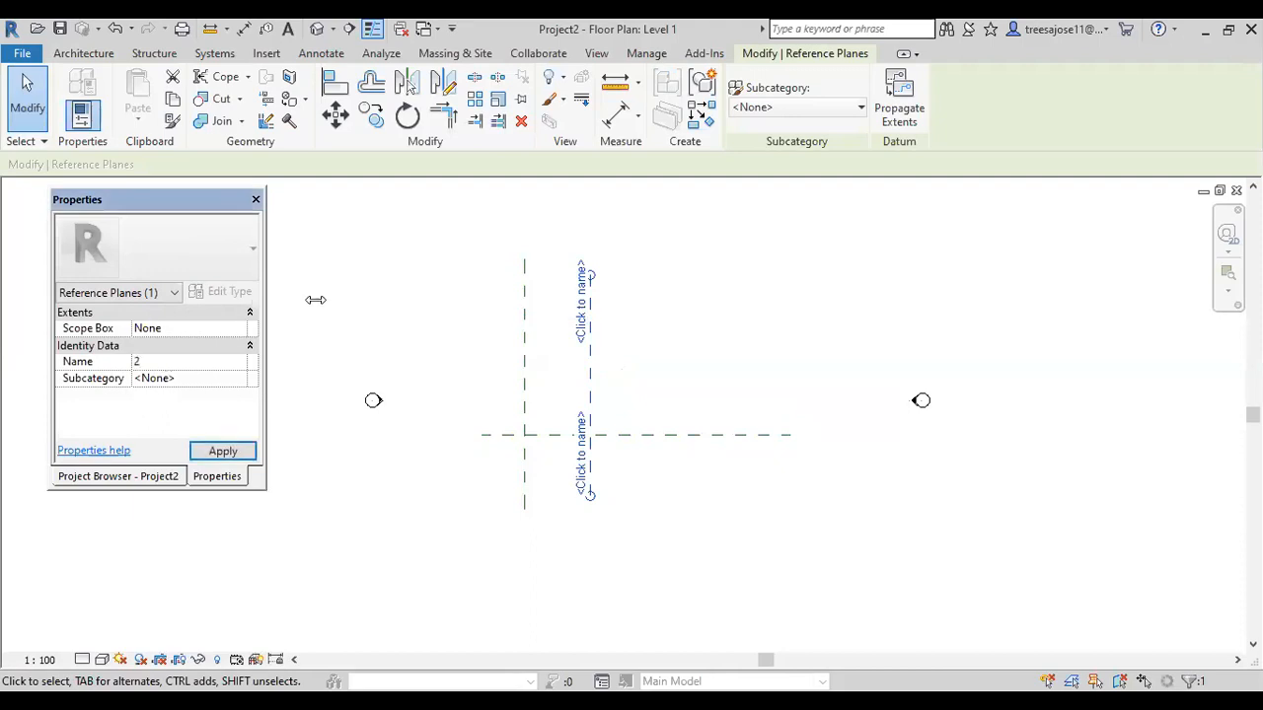
left_click(417, 369)
Set the spacing between vertical reference planes 1 and 2 to 1000.
left_click(589, 403)
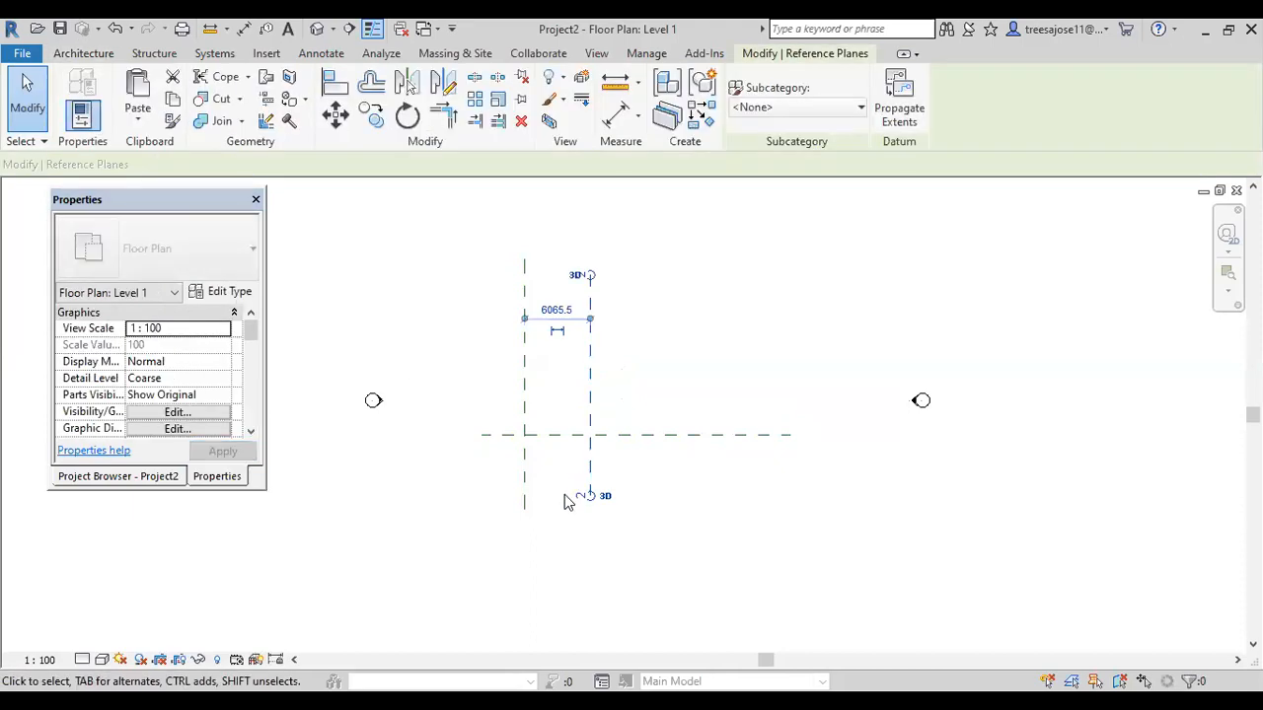
left_click(557, 312)
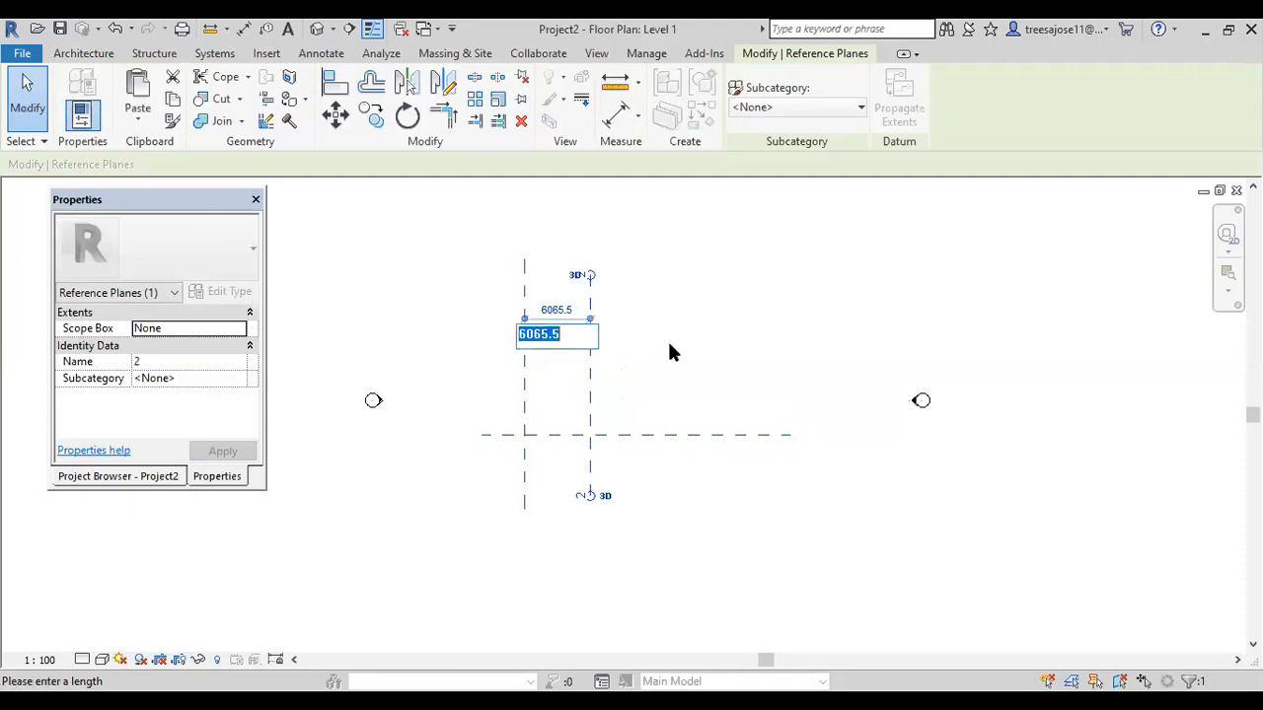
type("1000")
key("Return")
key("Escape")
scroll(514, 463, "up", 3)
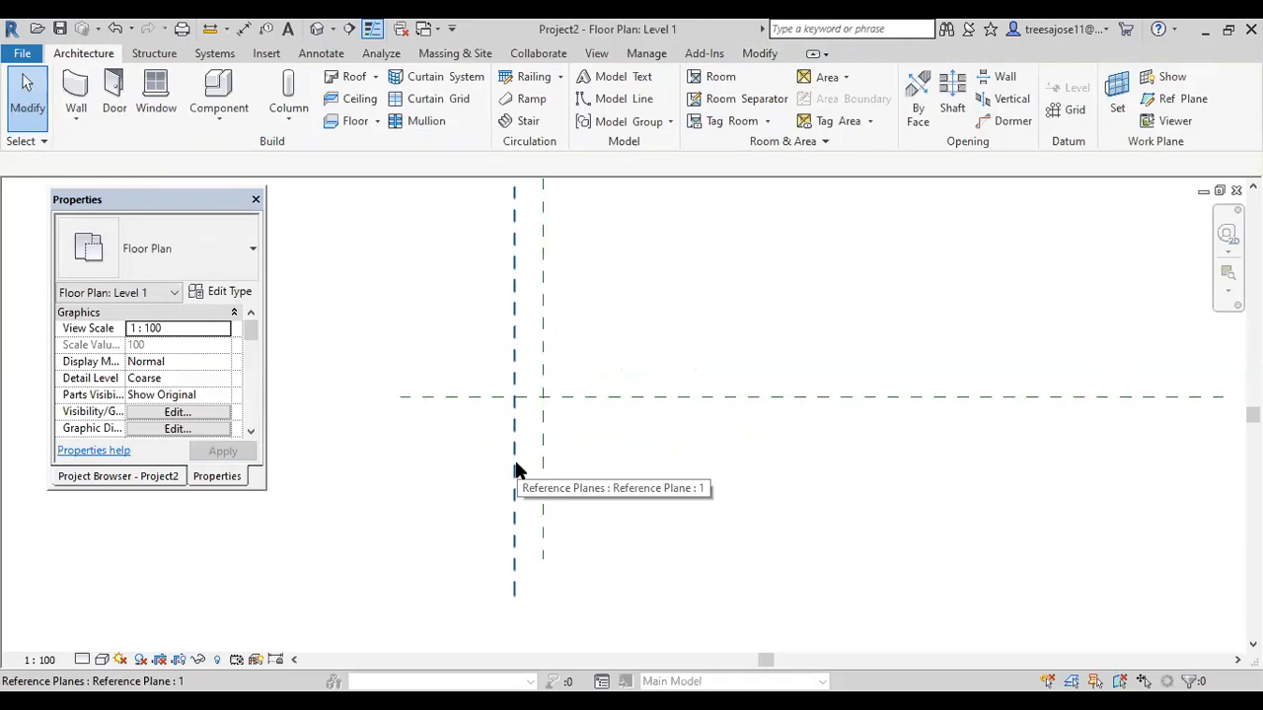
scroll(621, 364, "down", 1)
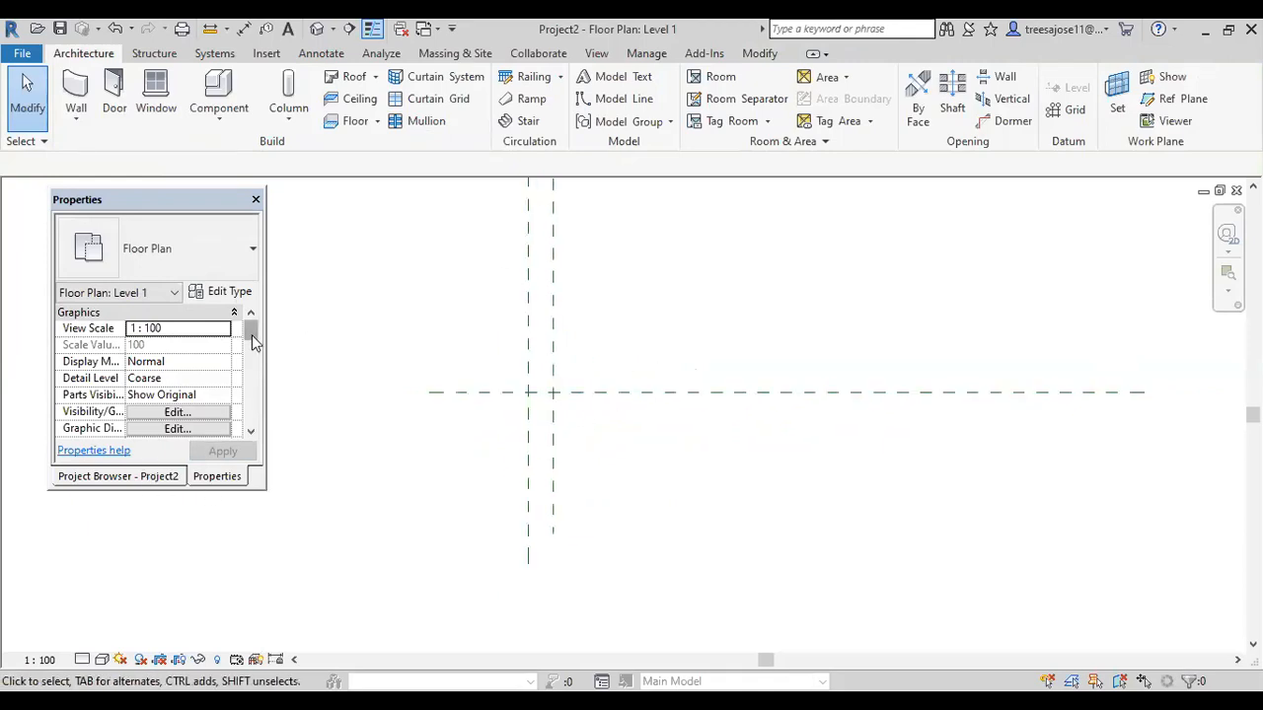
left_click_drag(251, 334, 252, 393)
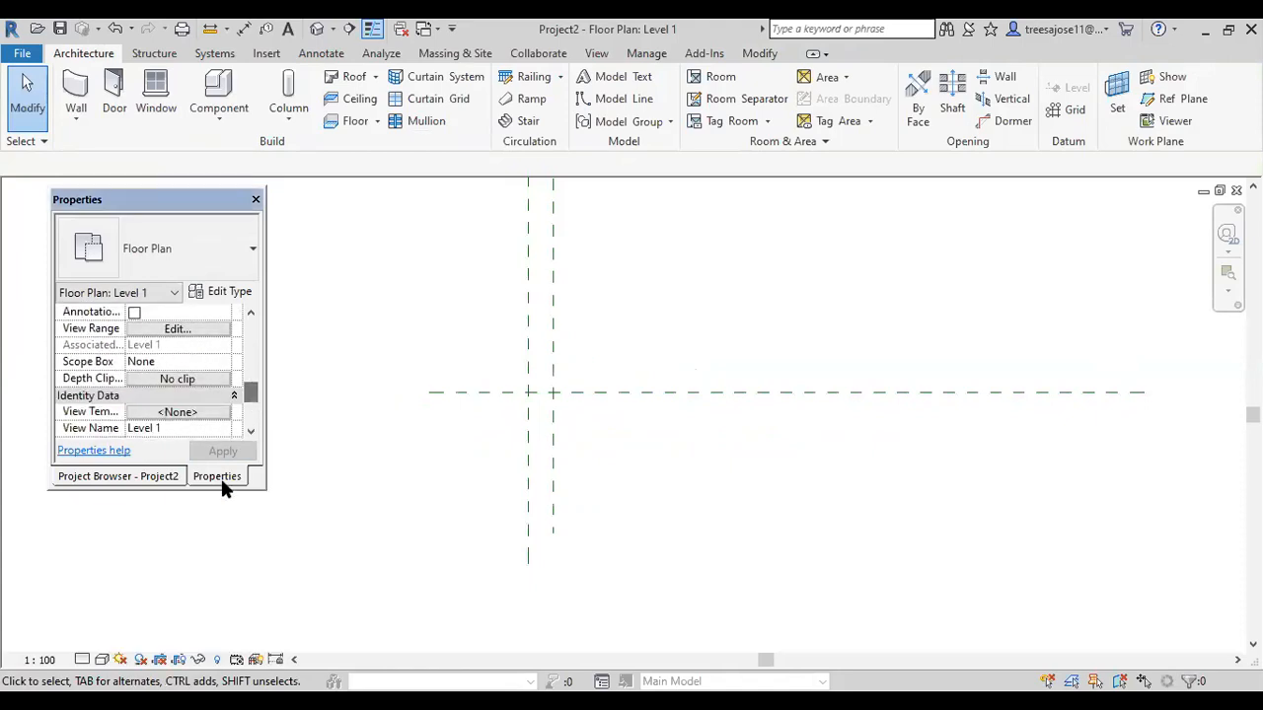
Open the South elevation view with both levels and the vertical reference planes in sight.
left_click(176, 477)
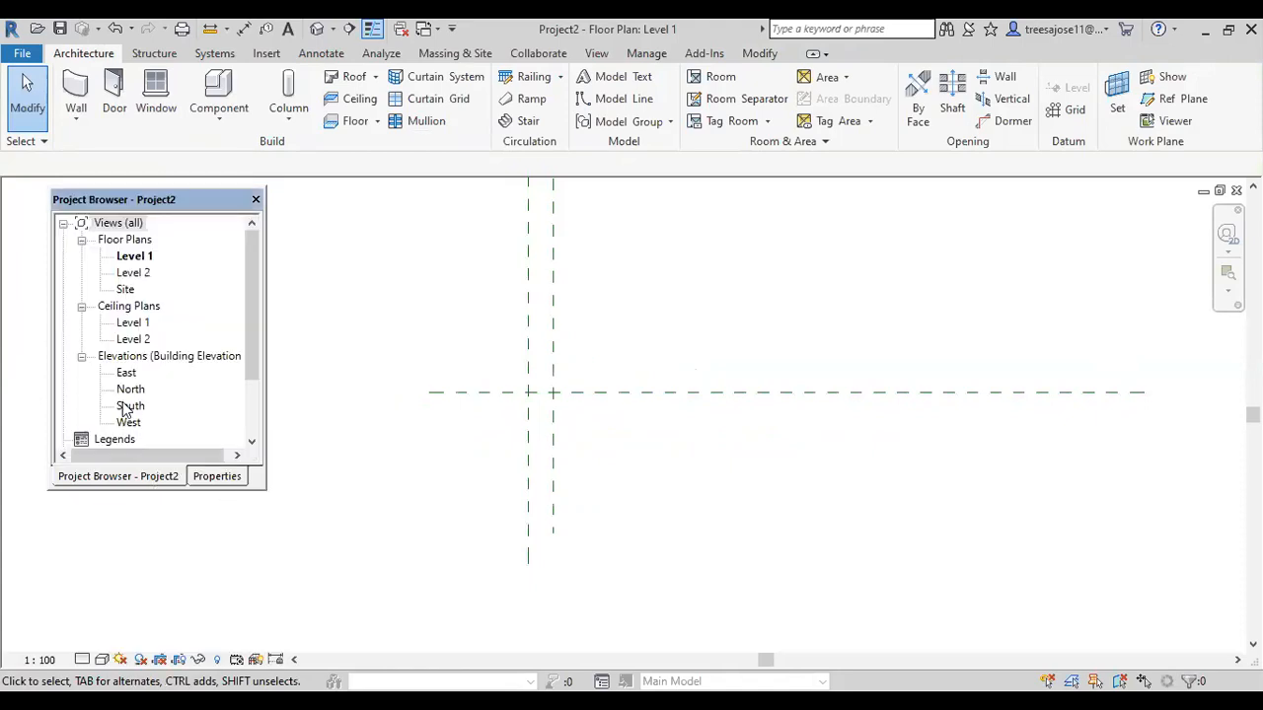
double_click(126, 411)
scroll(690, 443, "down", 3)
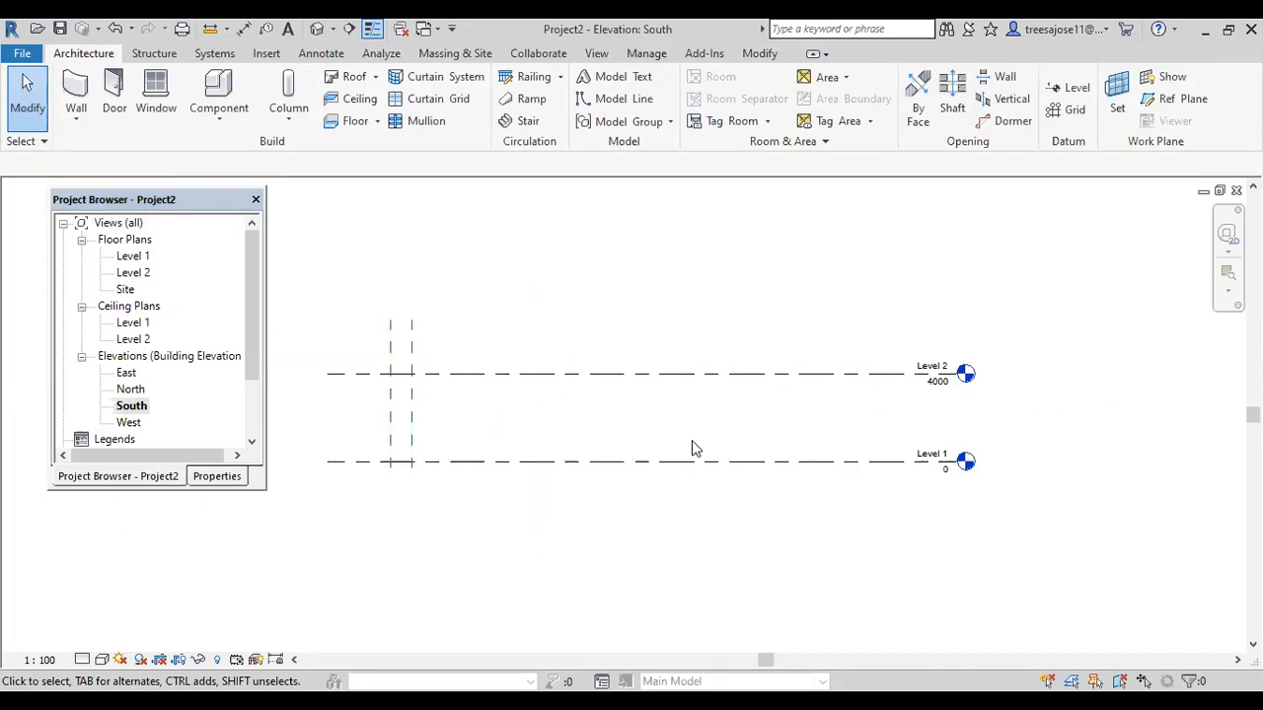
middle_click_drag(621, 445, 693, 420)
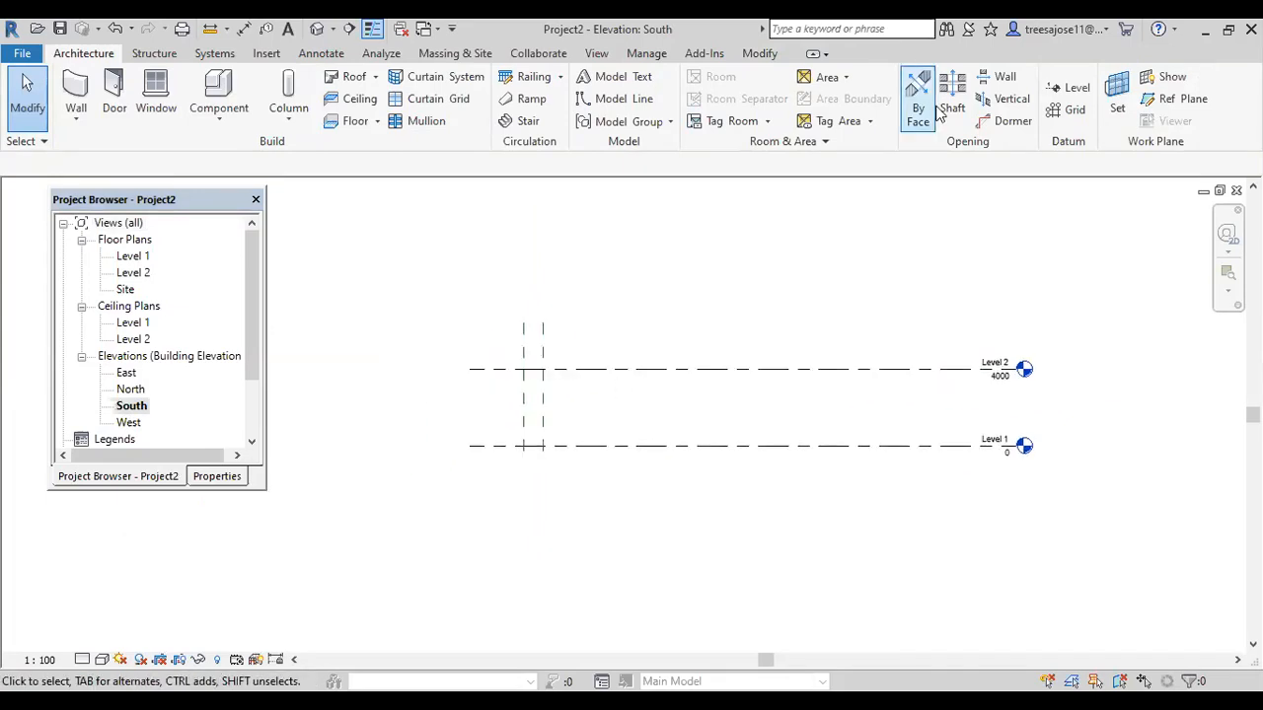
Start a roof by extrusion on work plane "Reference Plane : a", referenced to Level 2 with a 0.0 offset.
left_click(375, 78)
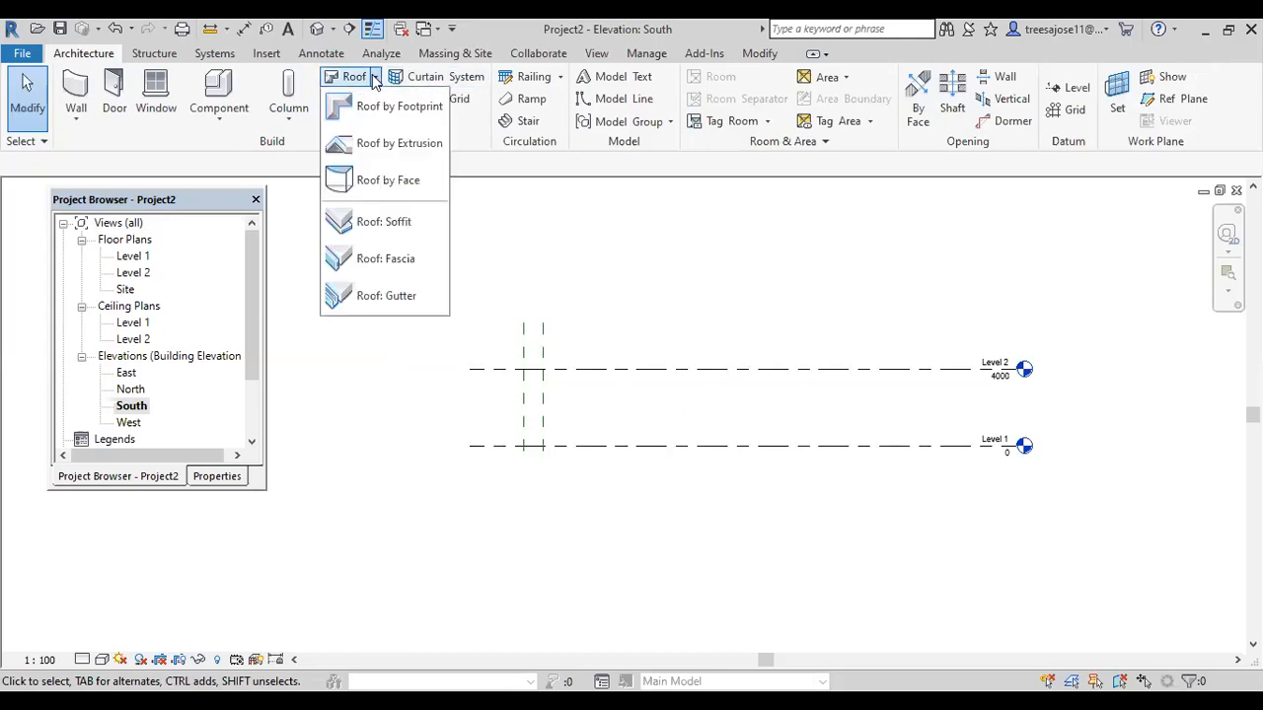
left_click(407, 146)
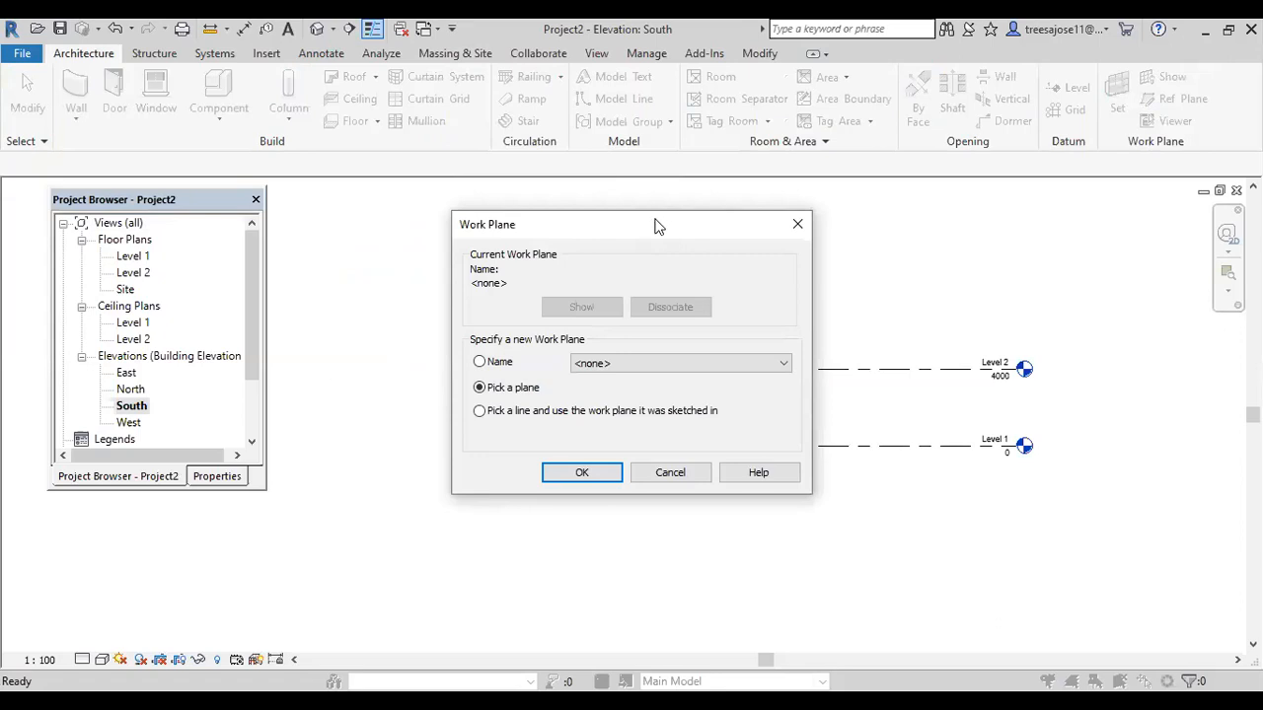
left_click_drag(657, 225, 382, 232)
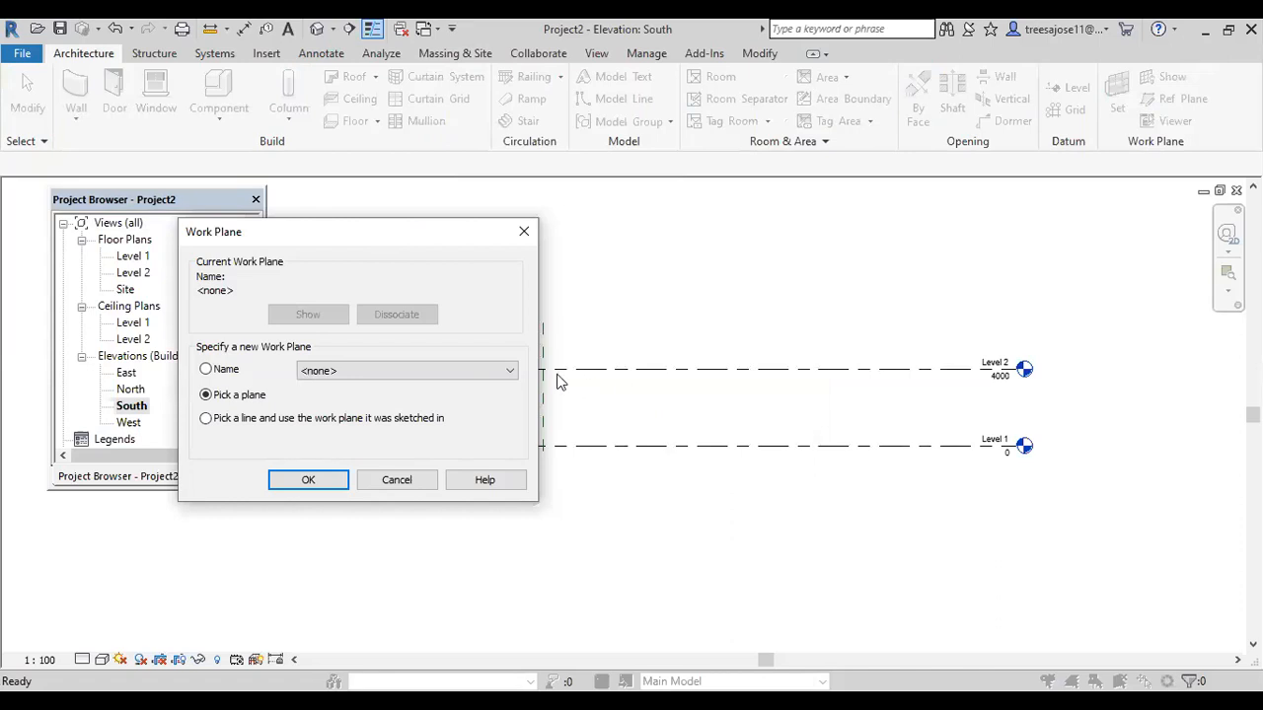
left_click_drag(372, 224, 709, 227)
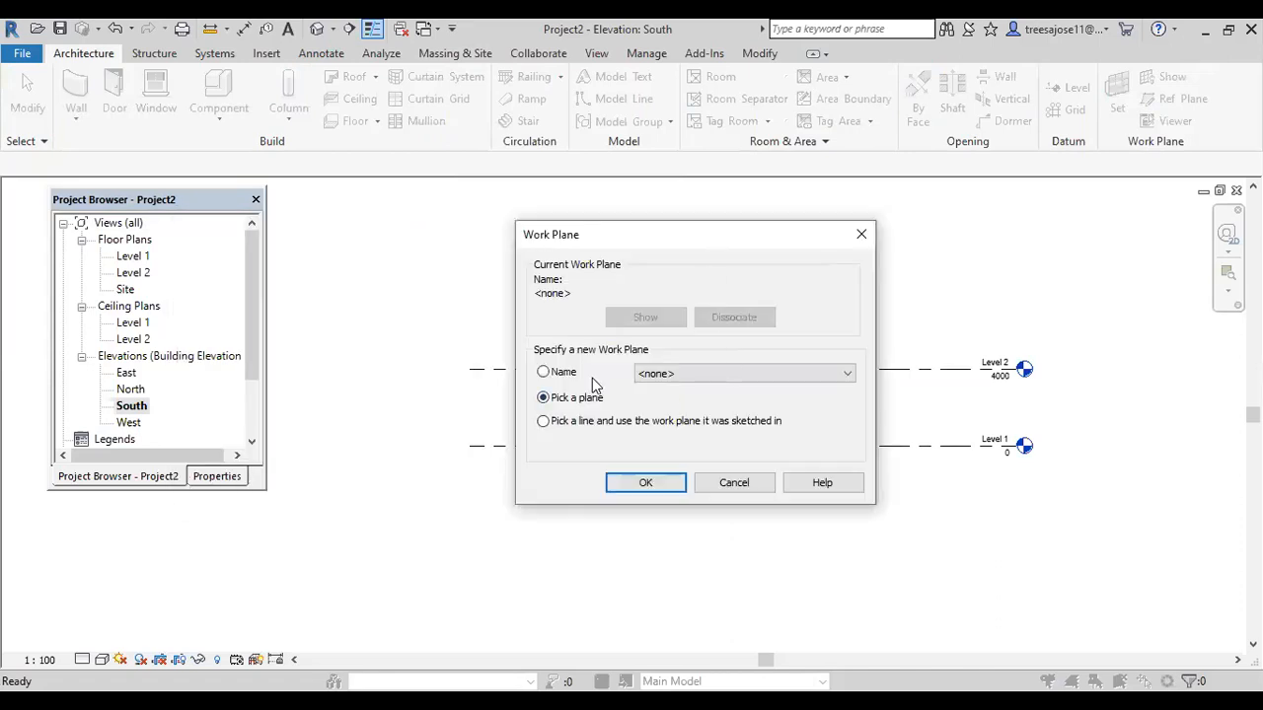
left_click(761, 383)
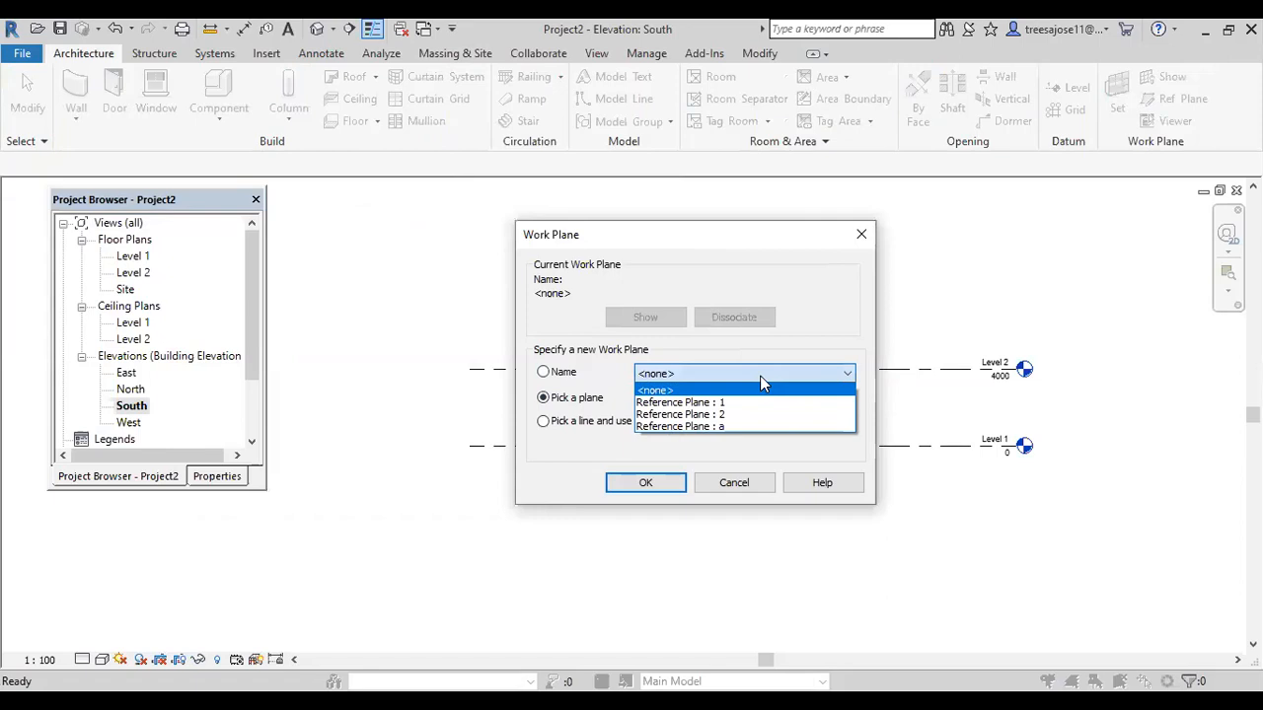
left_click(708, 427)
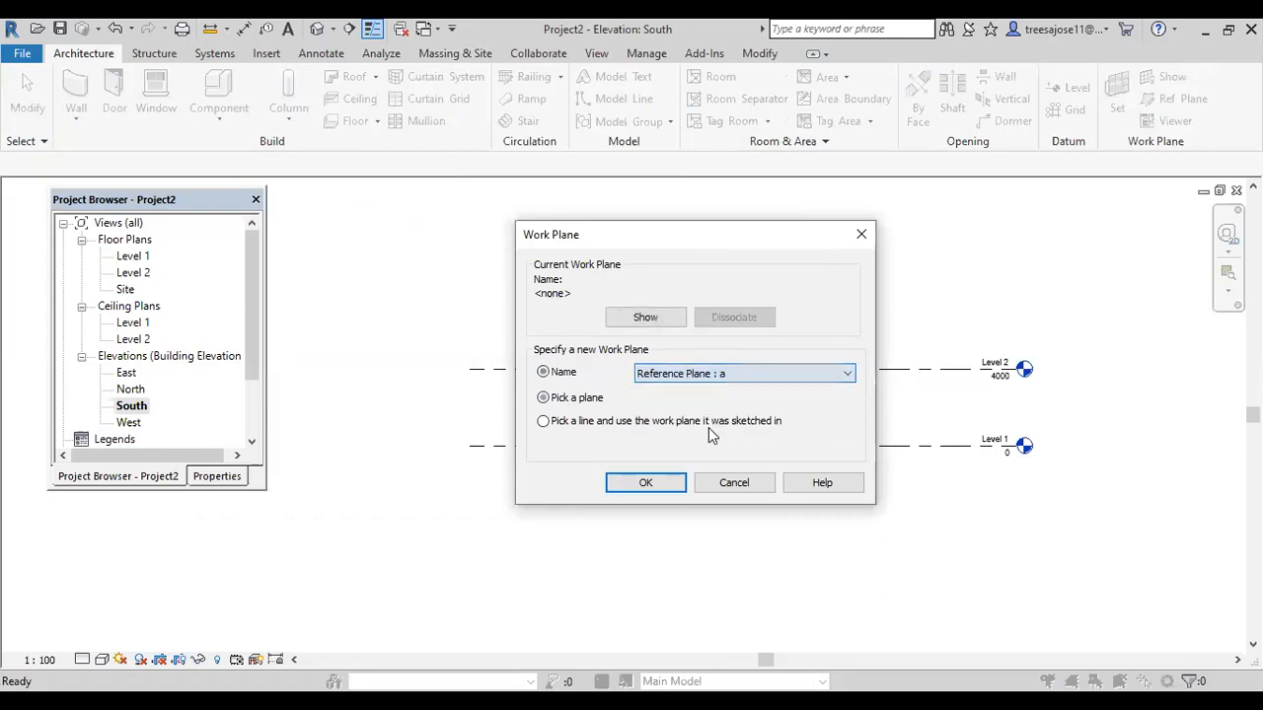
left_click(646, 483)
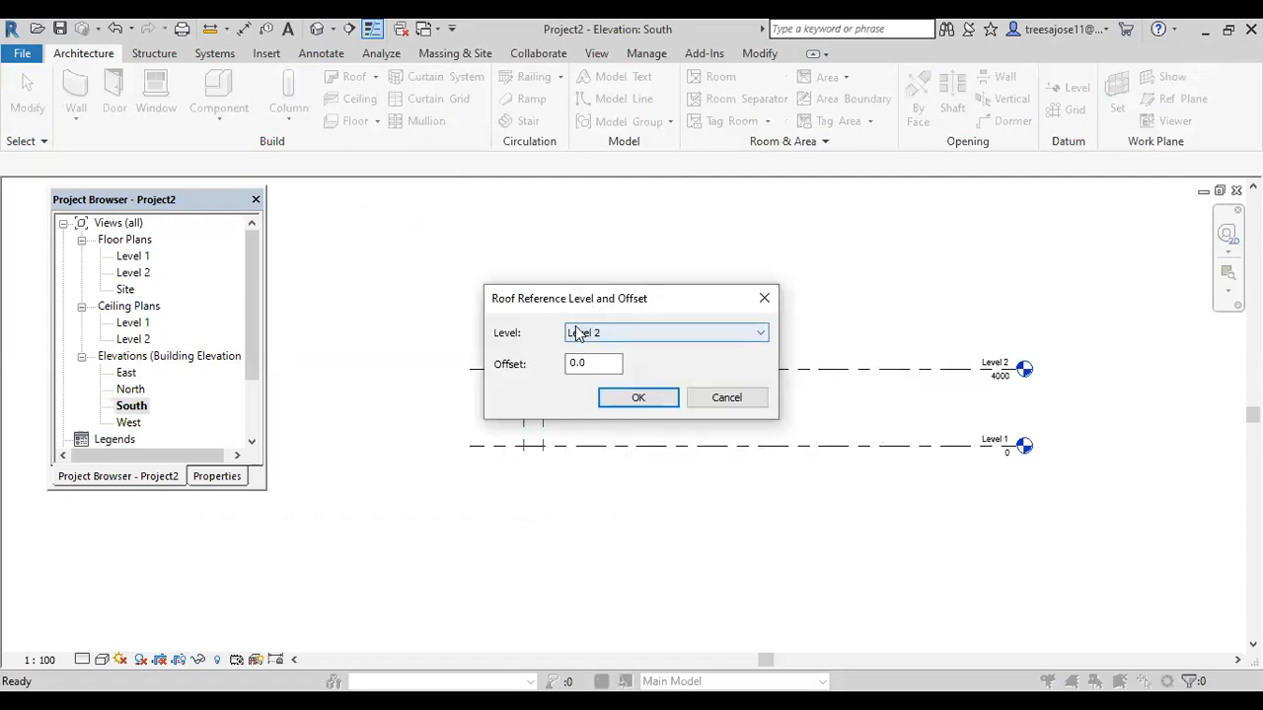
left_click(634, 401)
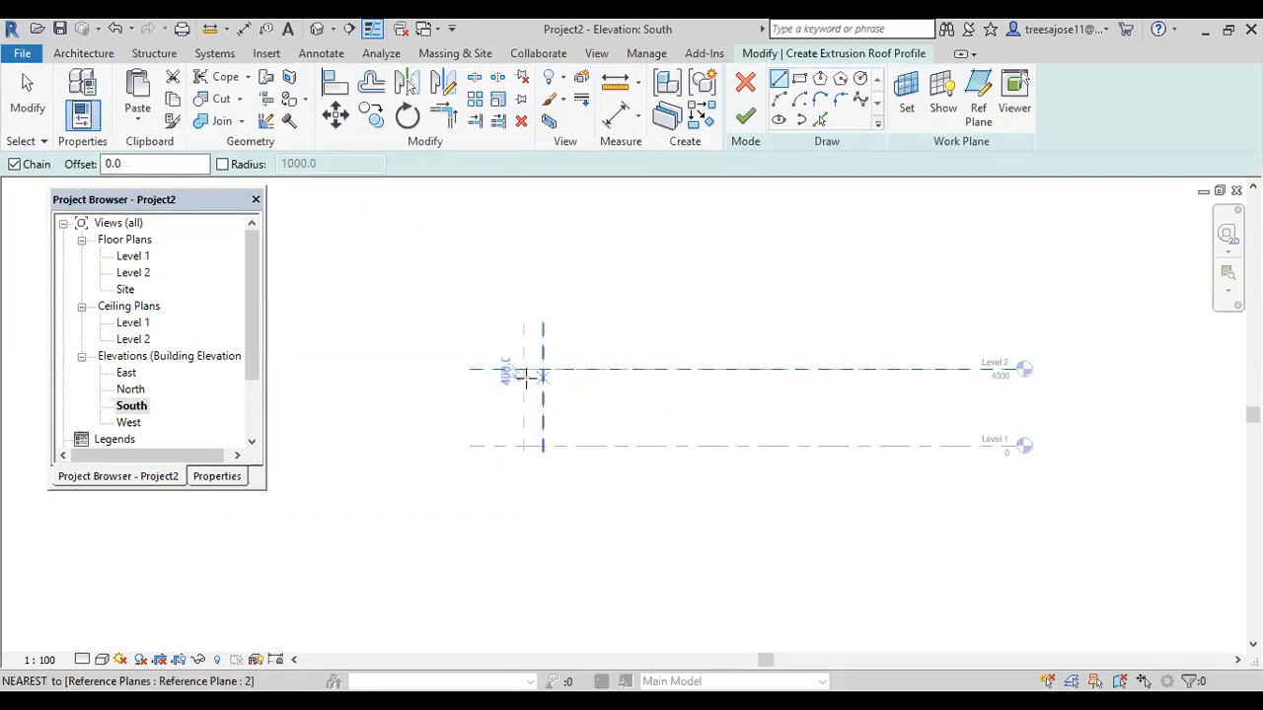
Sketch an upper semicircular roof profile of radius 1000, centred where reference plane 2 meets Level 2, and finish the roof.
scroll(528, 375, "up", 2)
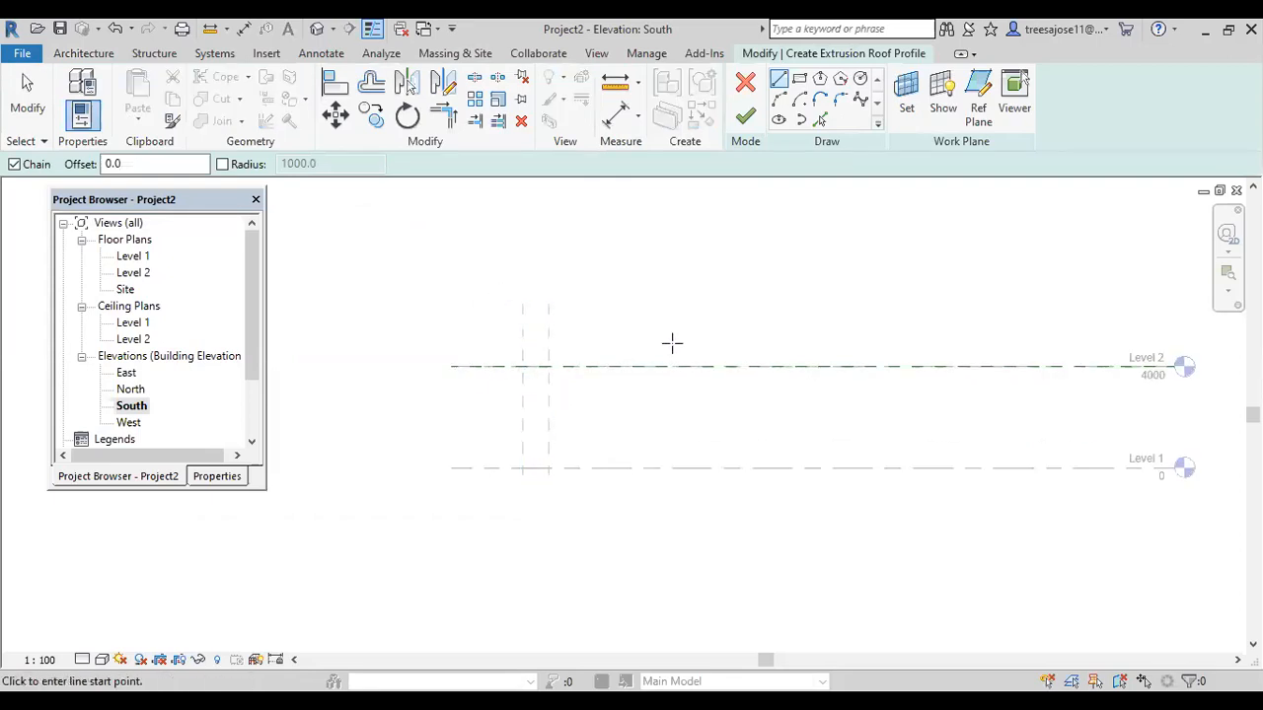
left_click(800, 101)
scroll(550, 369, "up", 3)
left_click(526, 366)
left_click(509, 364)
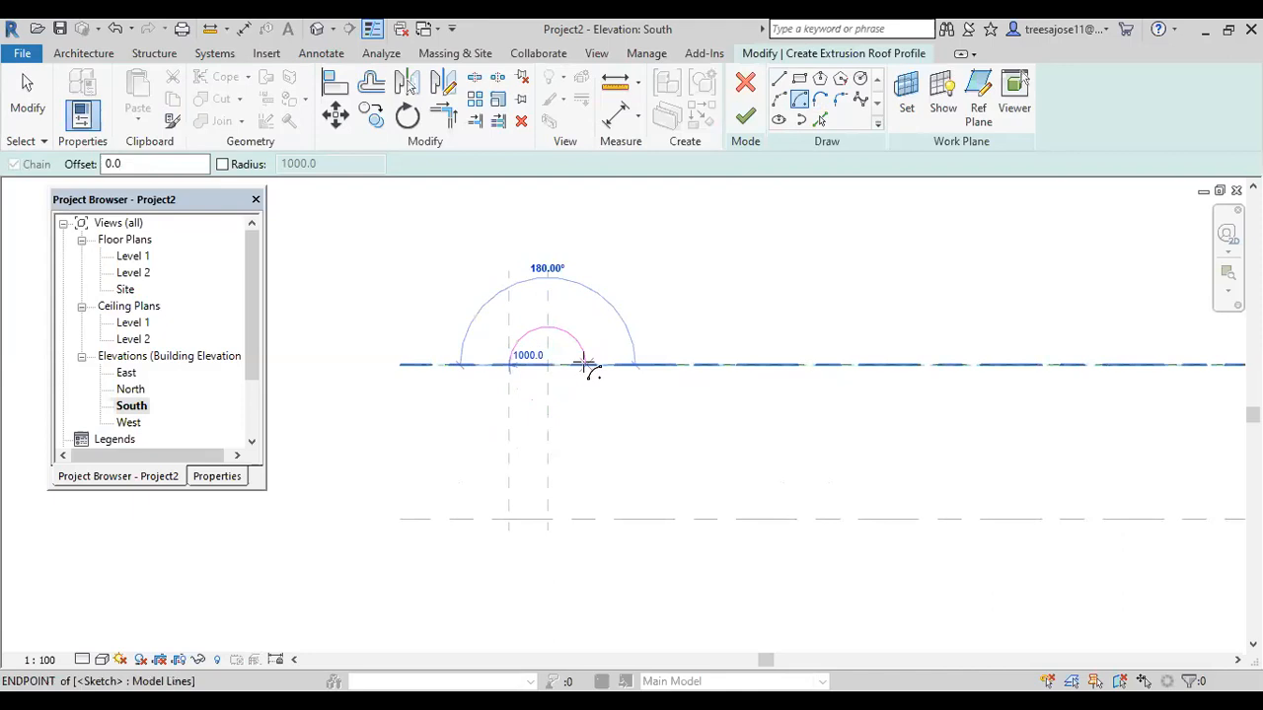
left_click(586, 367)
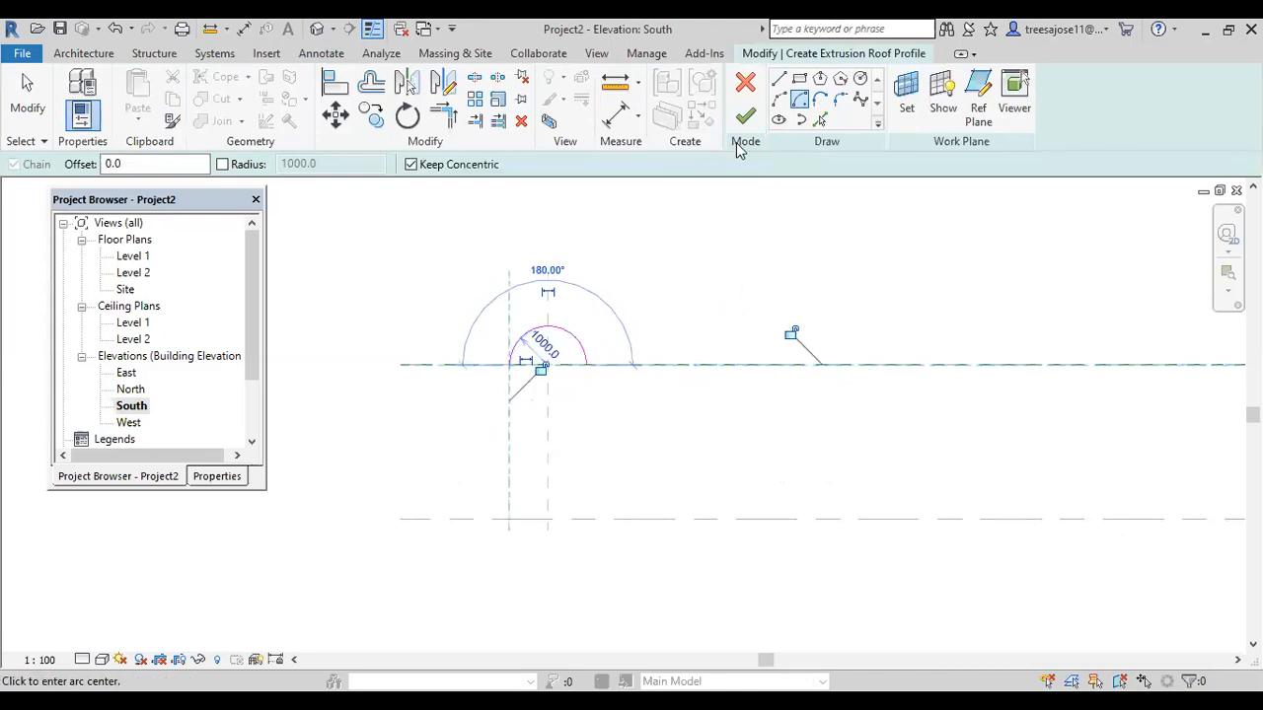
left_click(745, 117)
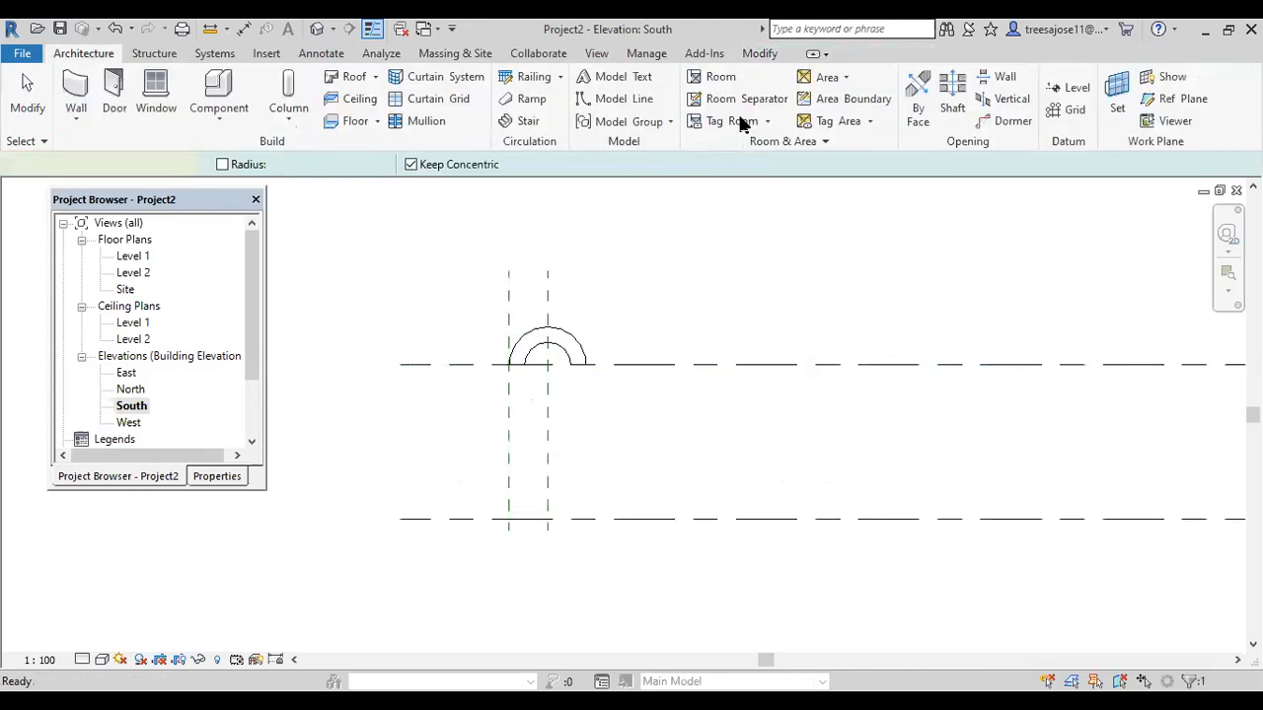
Duplicate the arched roof's Generic - 400mm type and set the duplicate's structure thickness to 100.
left_click(216, 477)
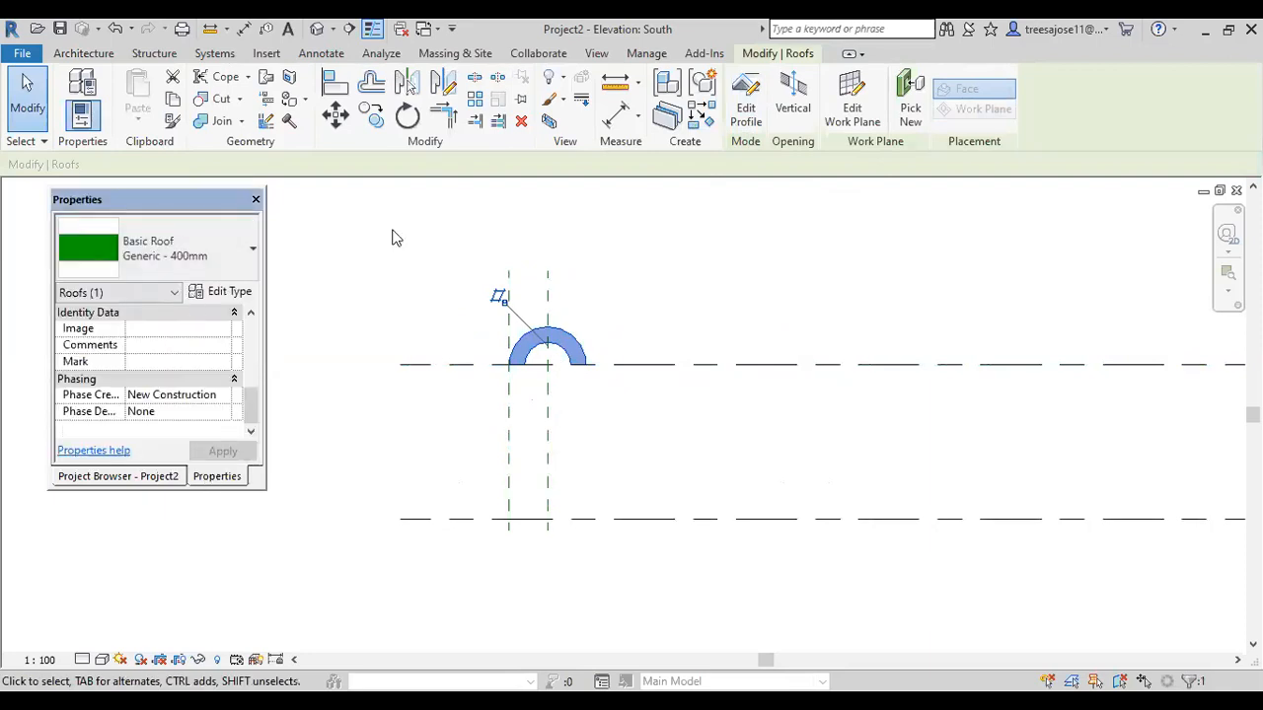
left_click(196, 293)
left_click(932, 99)
left_click(704, 339)
left_click(776, 214)
left_click(742, 209)
type("100")
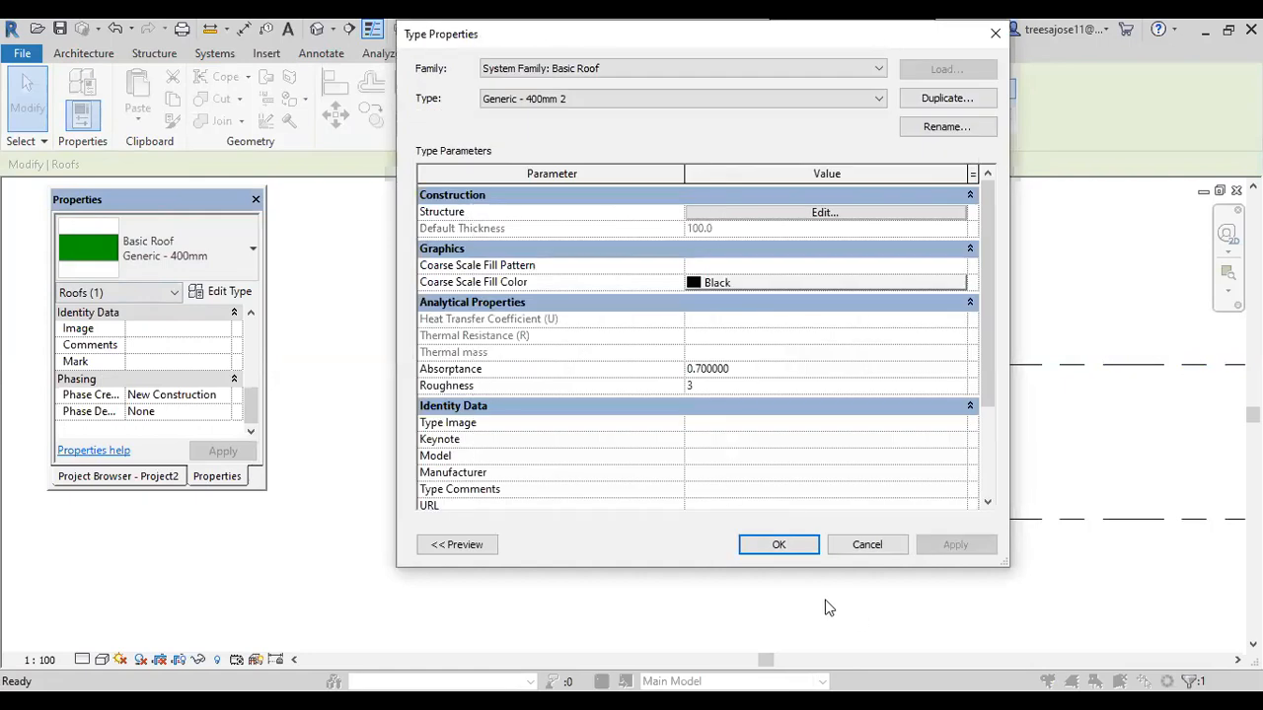
left_click(780, 544)
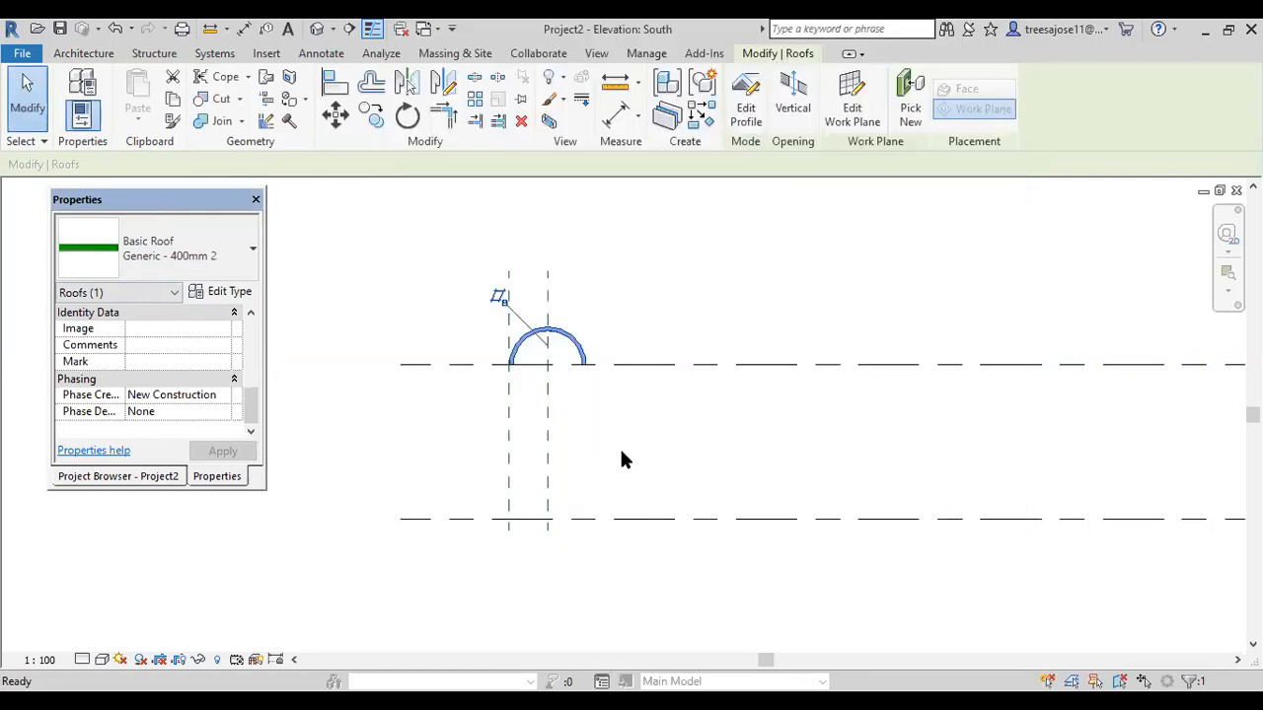
left_click(619, 446)
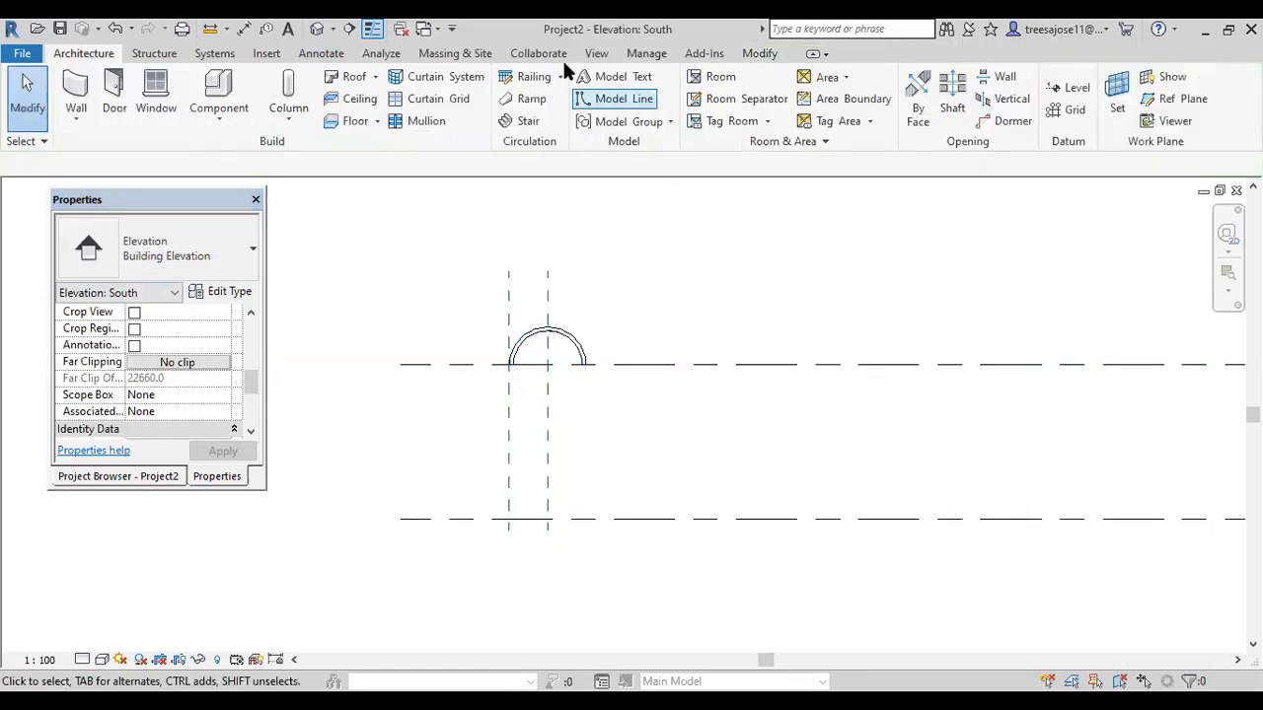
View the arched roof in 3D and open the West elevation view.
left_click(318, 31)
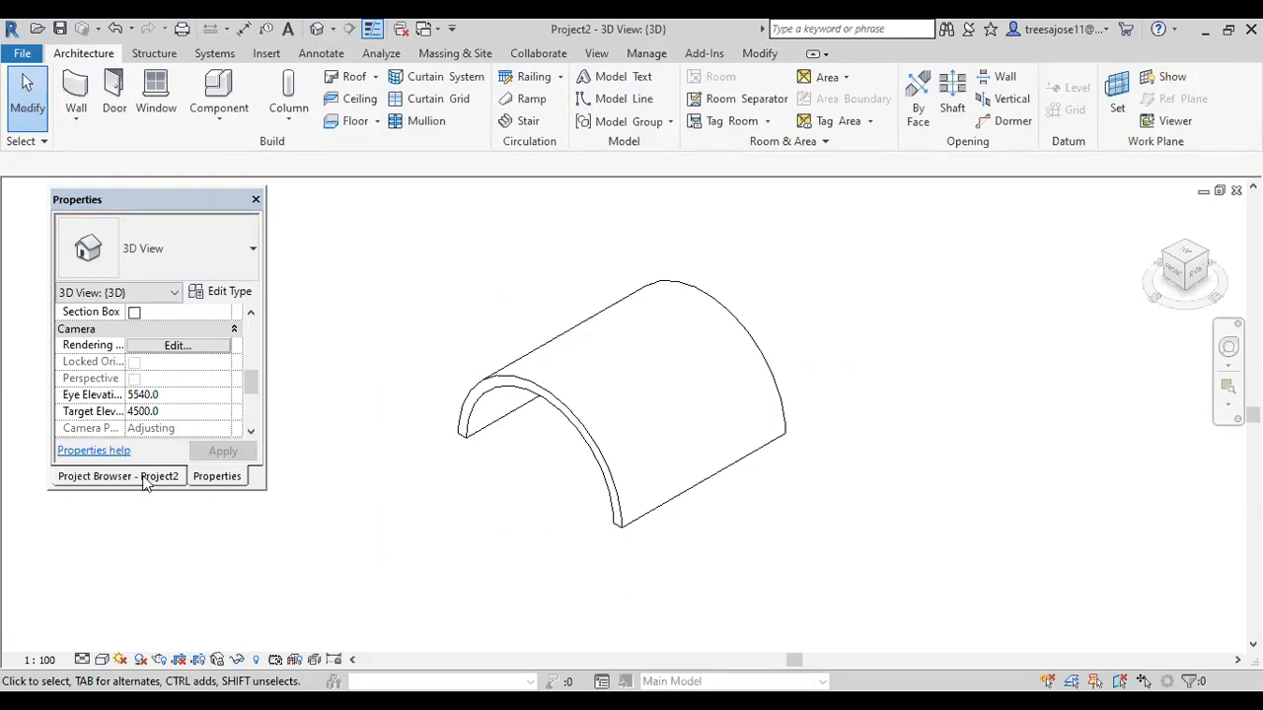
left_click(145, 479)
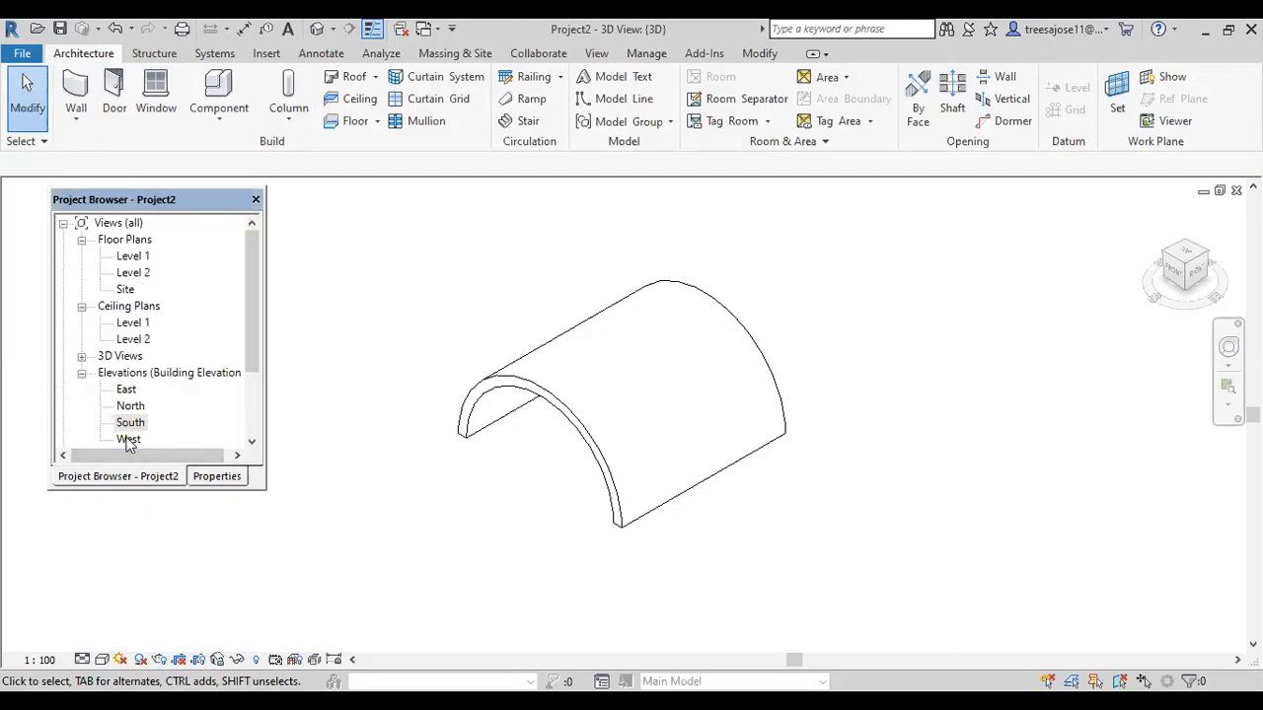
double_click(128, 439)
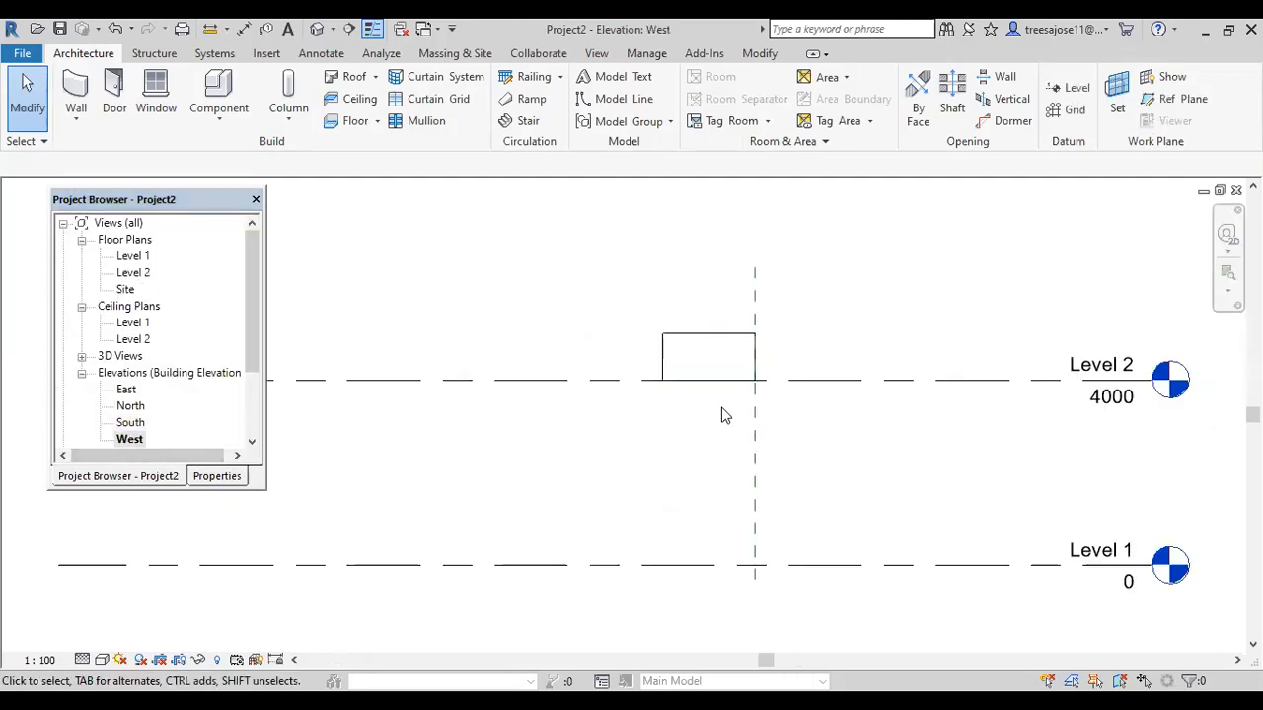
scroll(723, 380, "up", 1)
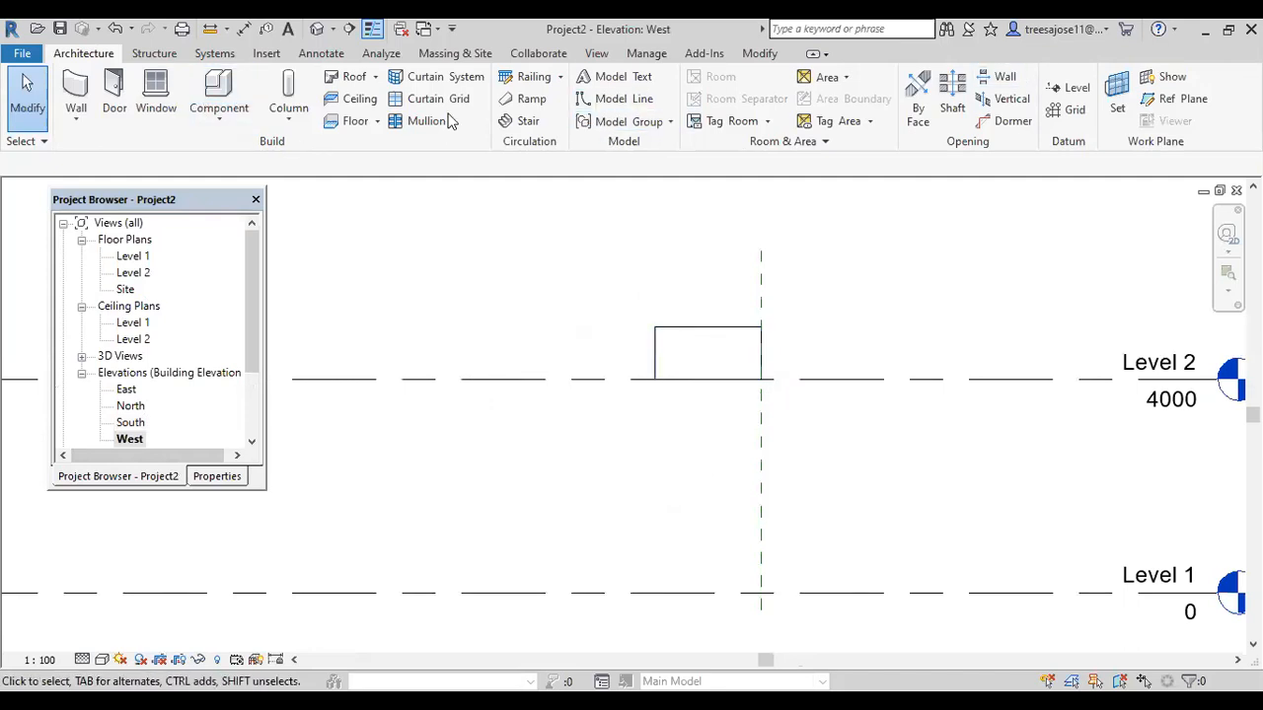
Start a second roof by extrusion on work plane "Reference Plane : 1", keeping the default reference level and offset.
left_click(375, 77)
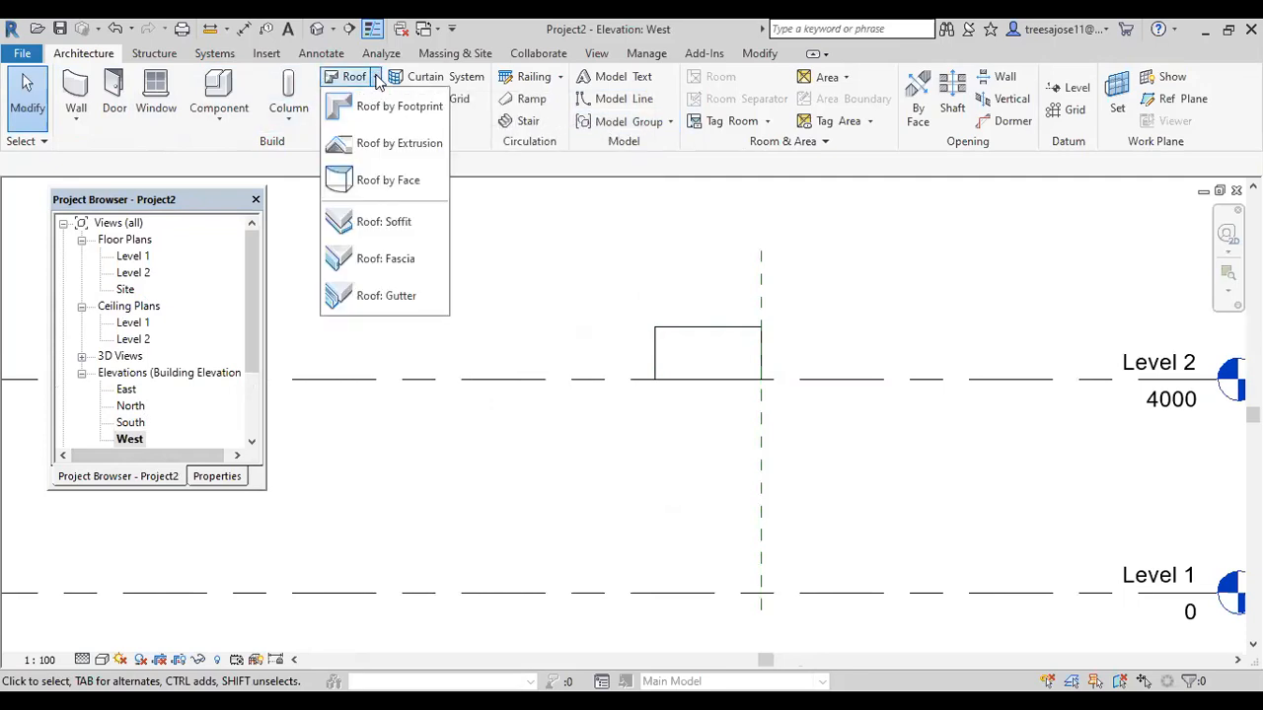
left_click(414, 145)
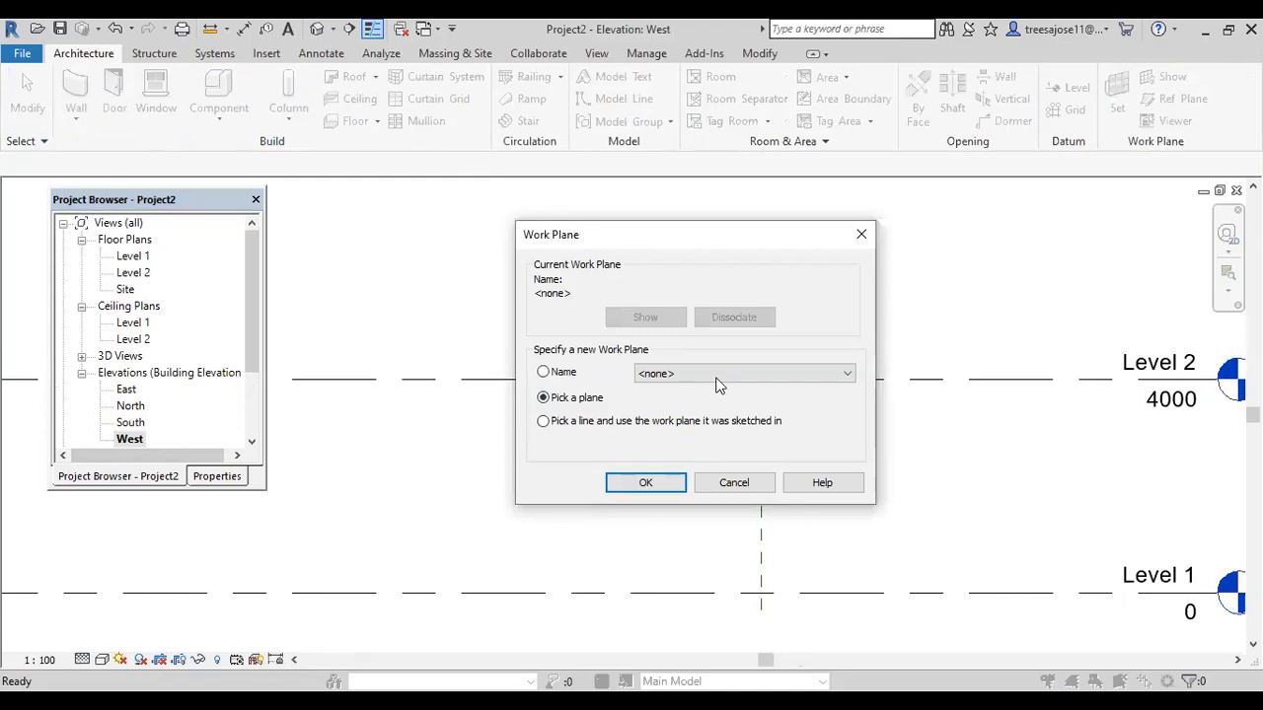
left_click(718, 379)
left_click(723, 399)
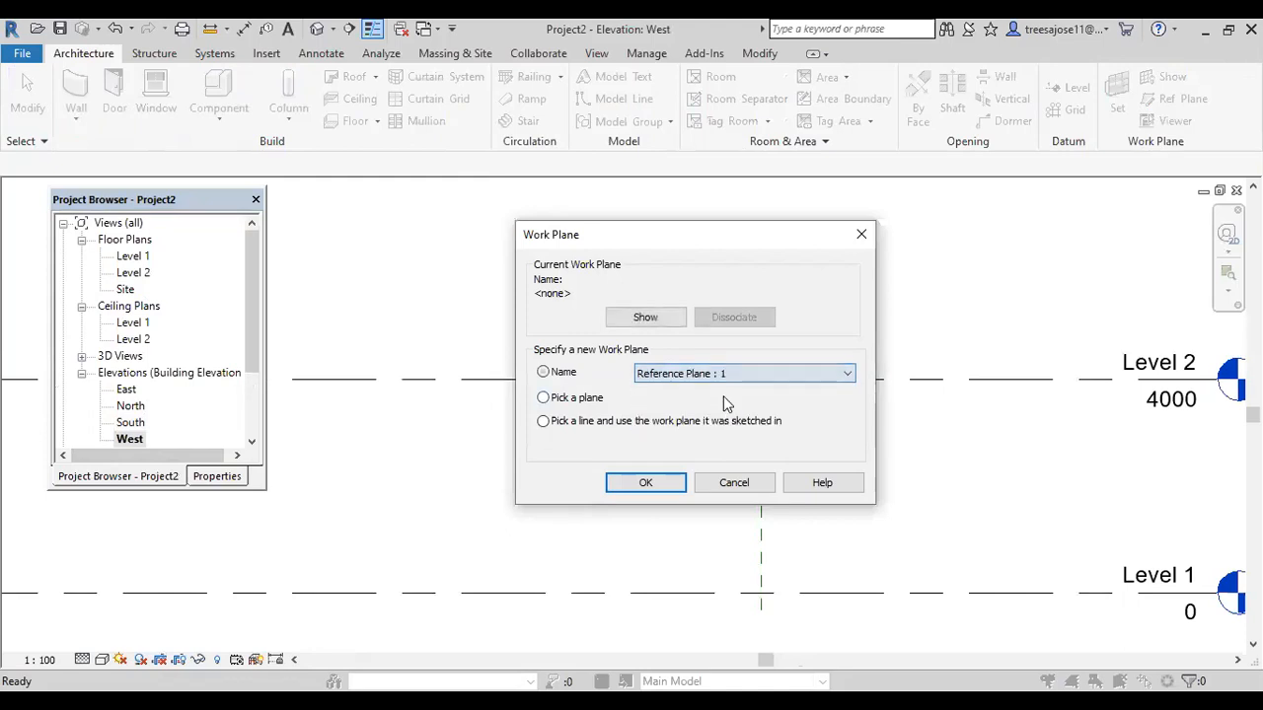
left_click(648, 483)
left_click(636, 399)
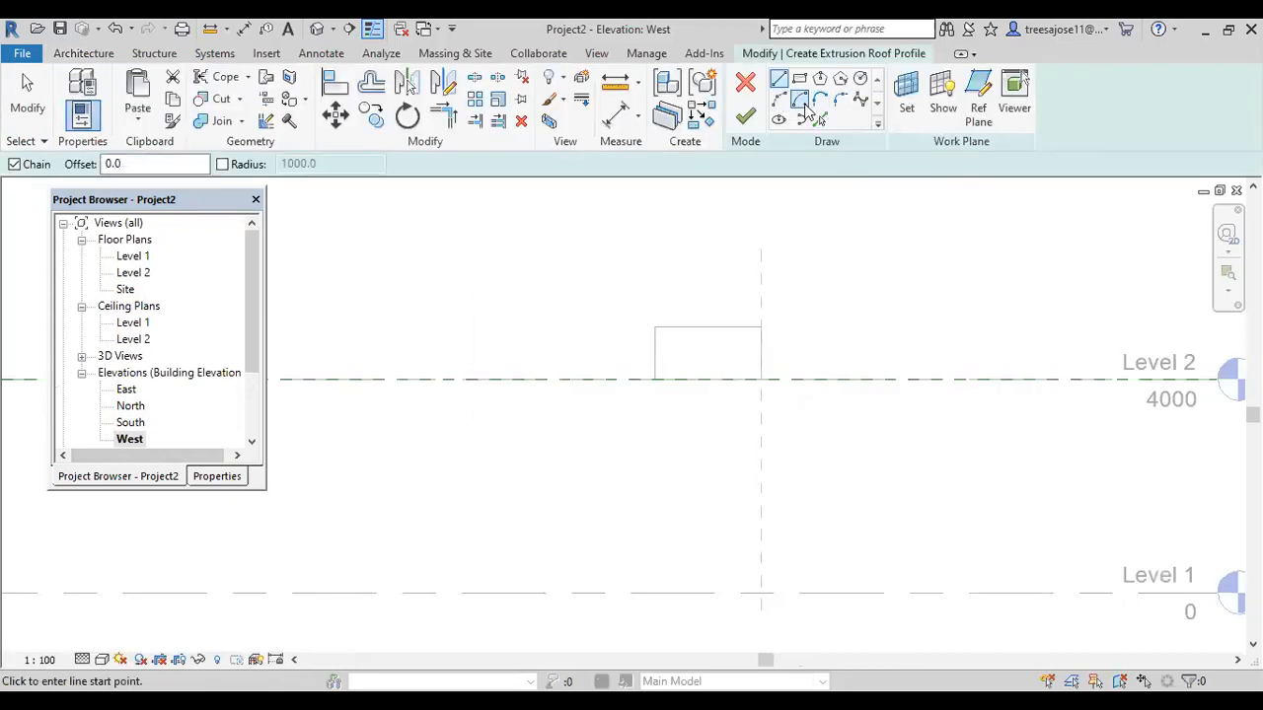
Sketch an upper semicircular profile of radius 900, centred on the first roof's base at Level 2, and finish the second roof.
scroll(718, 386, "up", 1)
left_click(703, 376)
scroll(757, 373, "up", 1)
scroll(786, 375, "up", 1)
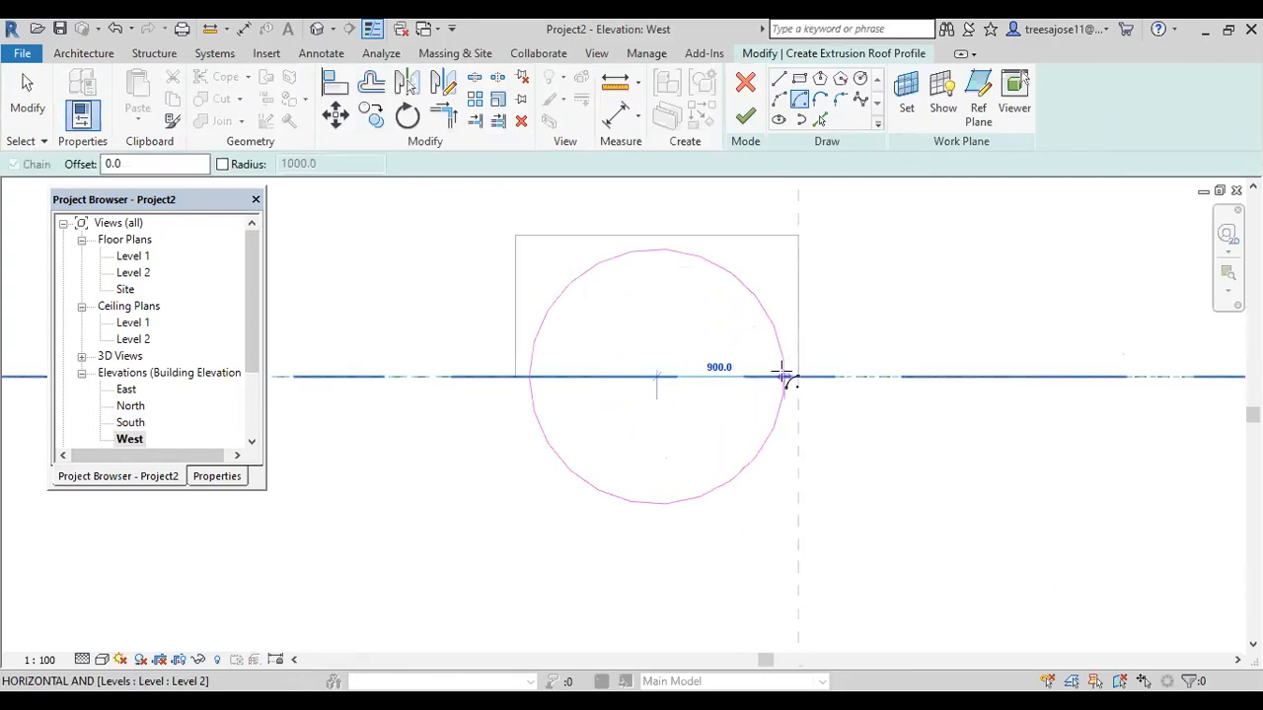
left_click(786, 376)
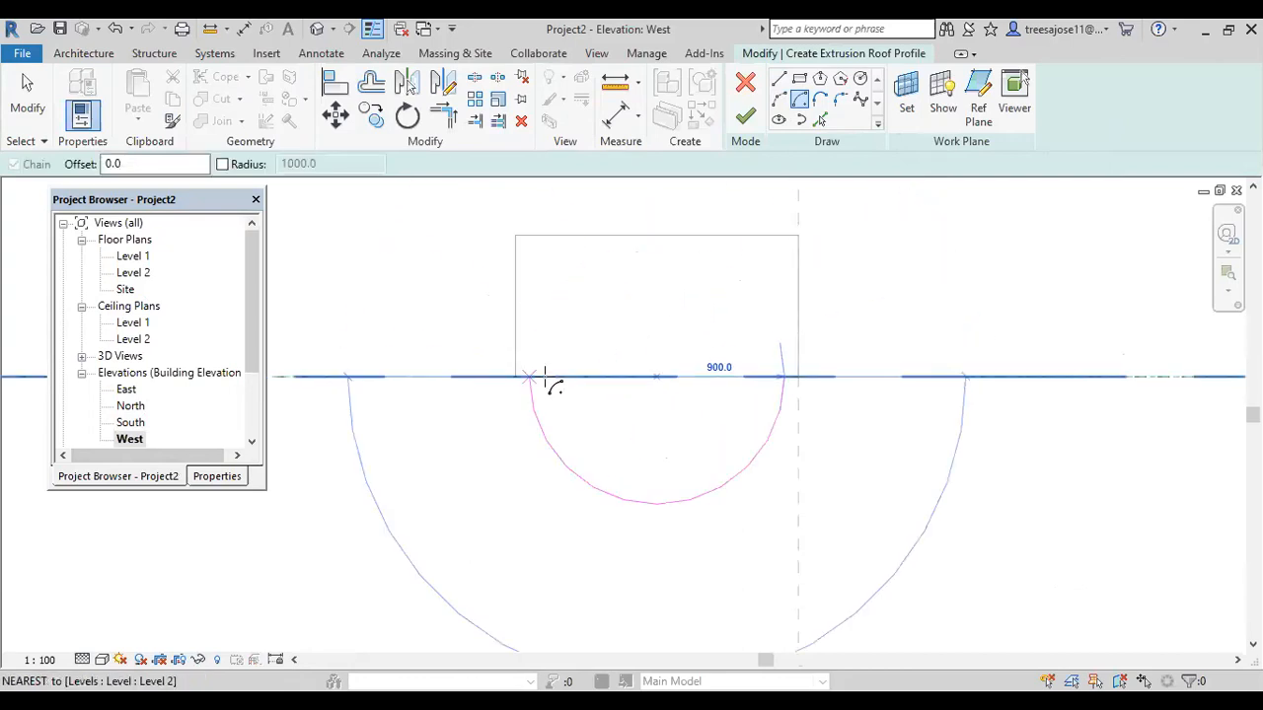
left_click(532, 376)
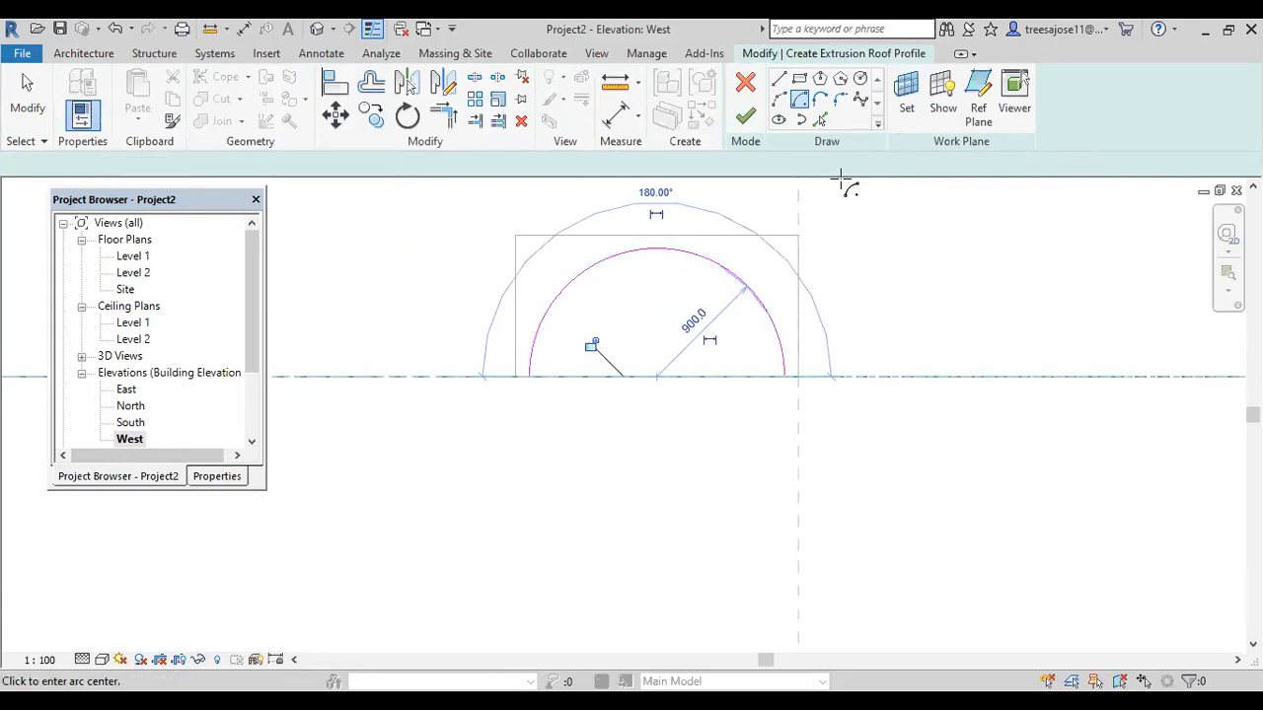
left_click(748, 115)
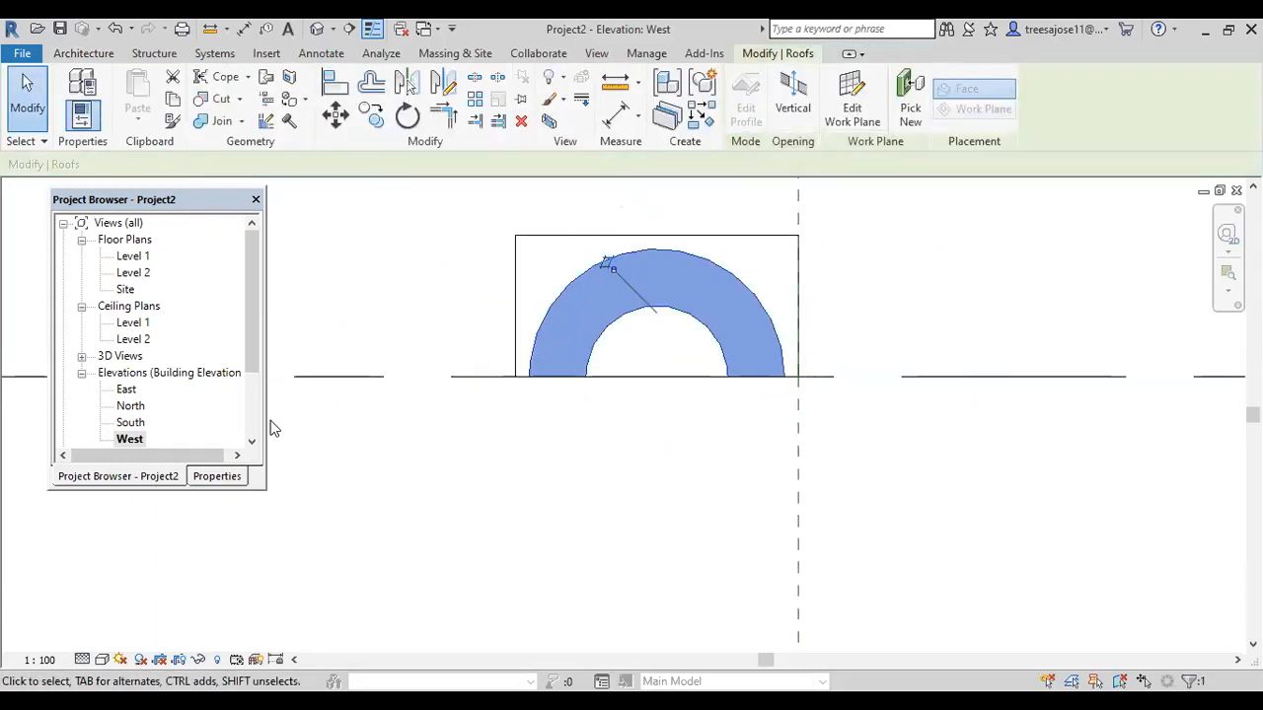
Set the structure thickness of the second roof's Generic - 400mm type to 100.
left_click(206, 481)
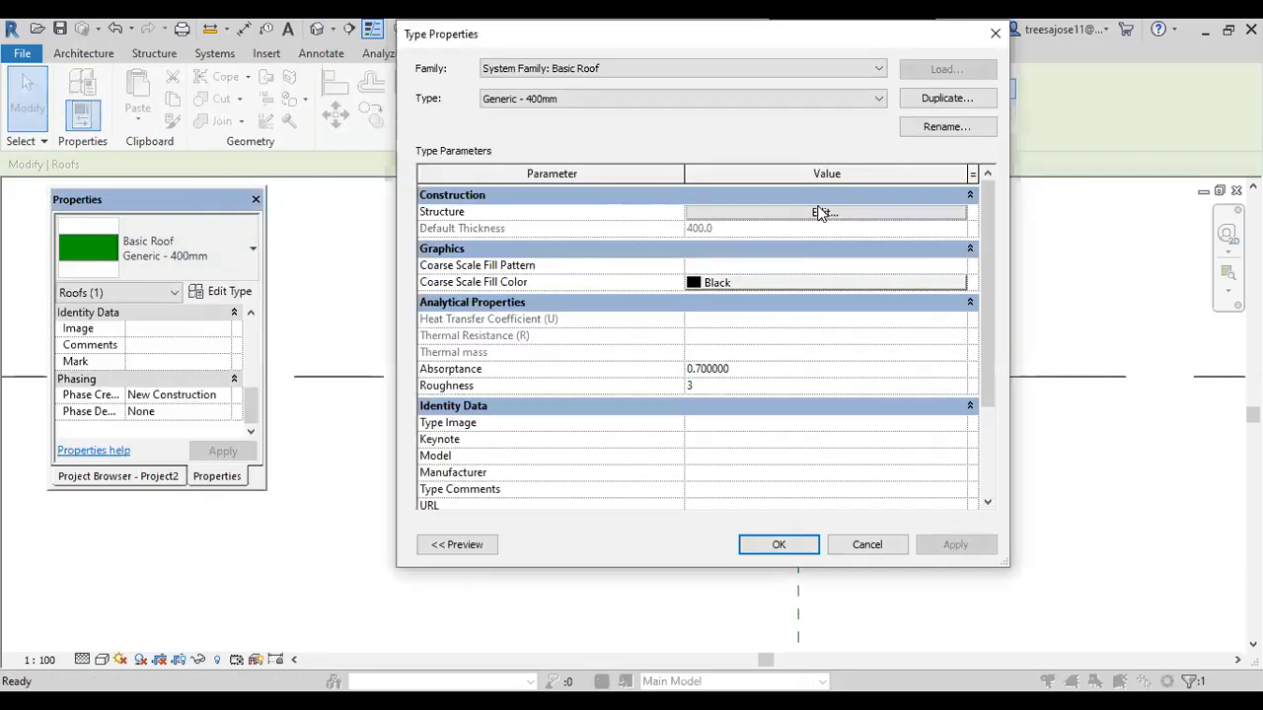
left_click(818, 211)
left_click(736, 209)
type("100")
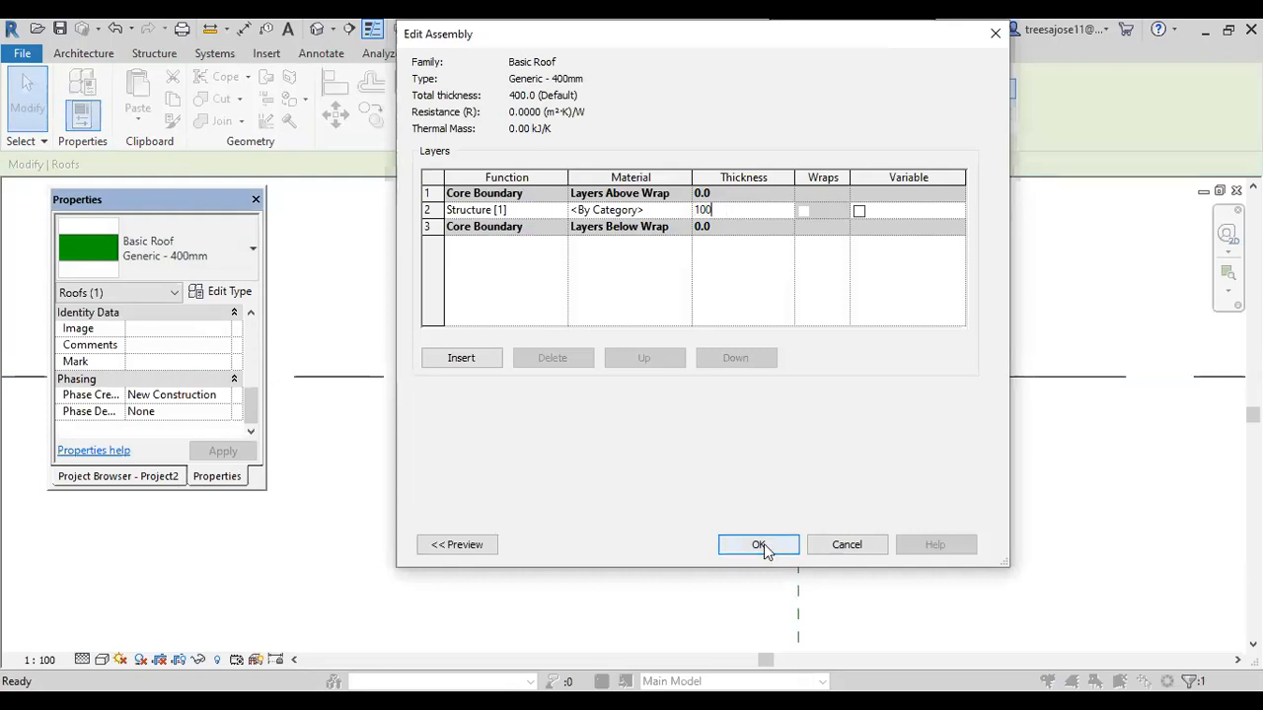
left_click(759, 544)
left_click(957, 544)
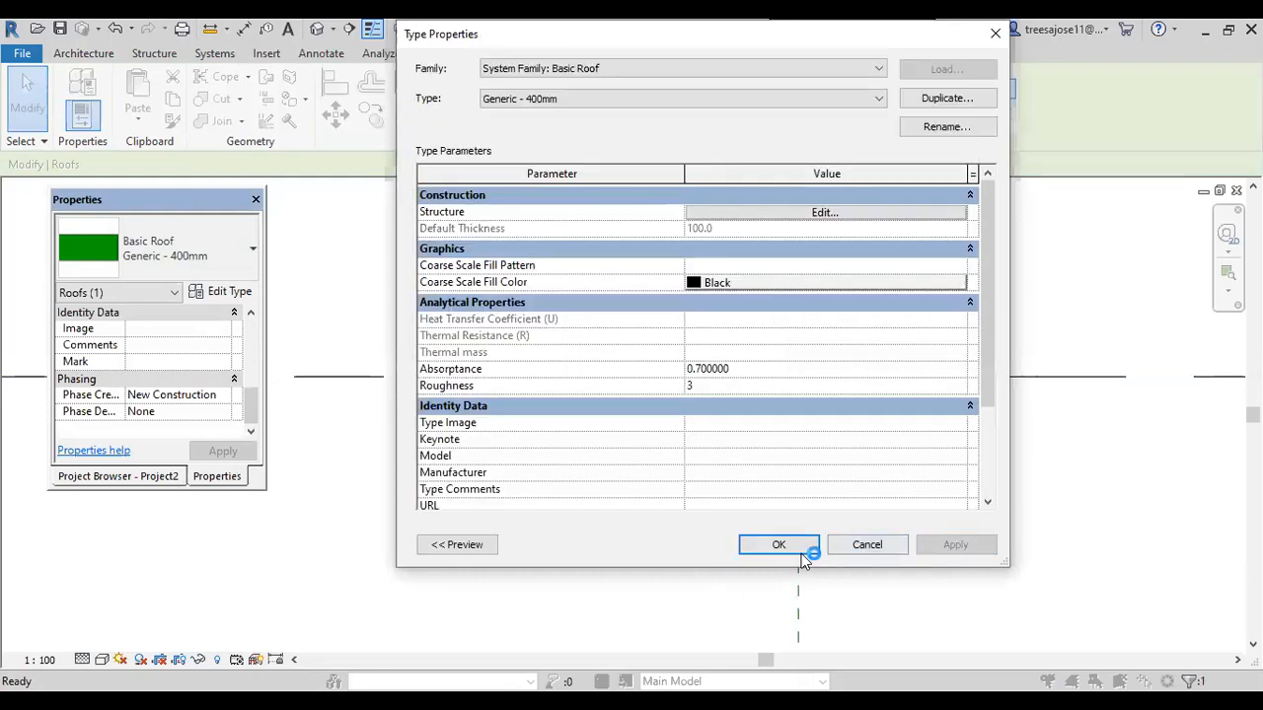
left_click(782, 548)
left_click(737, 573)
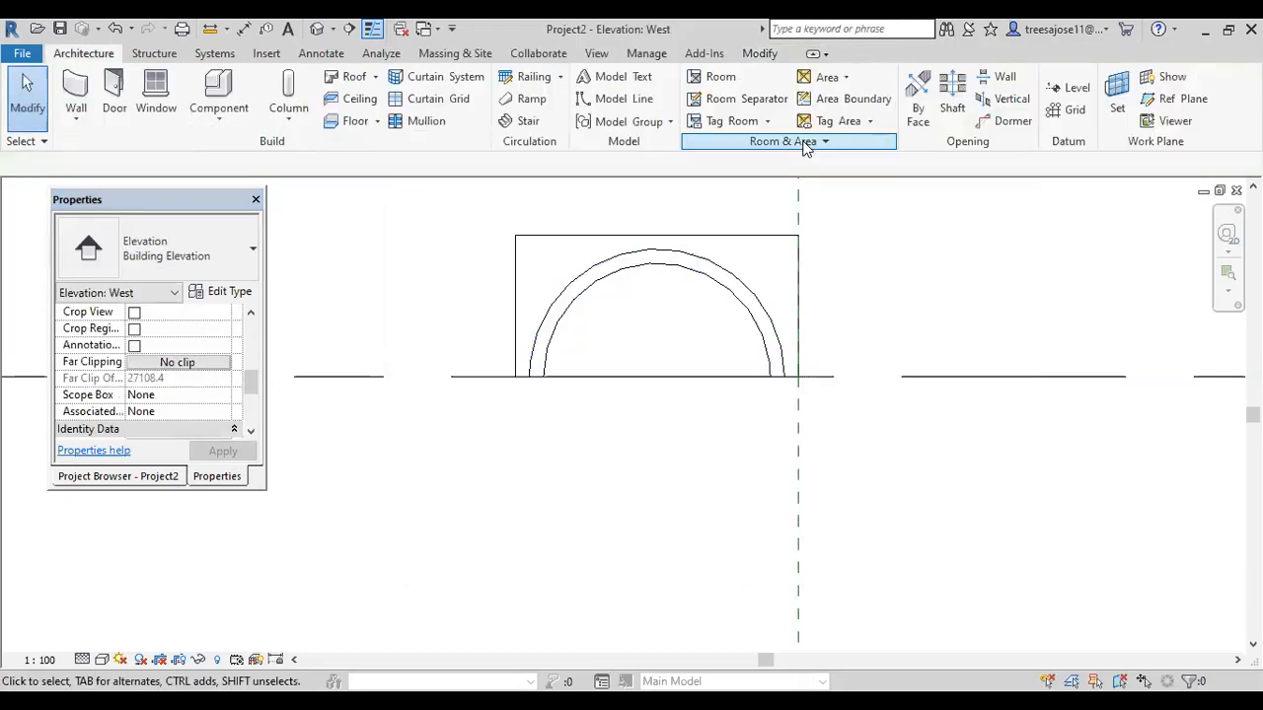
In the 3D view, shorten the smaller arched roof from its inner end and stretch its outer end outward beside the larger roof, about 241 long.
left_click(317, 30)
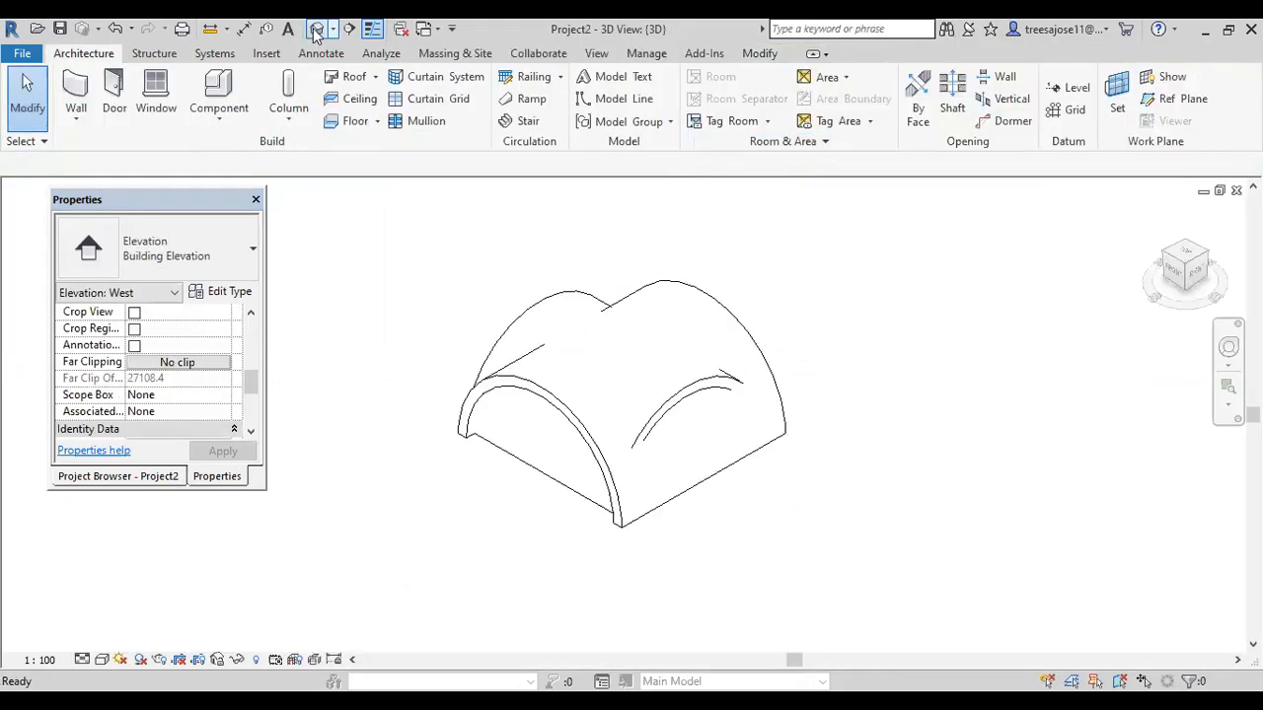
left_click(719, 287)
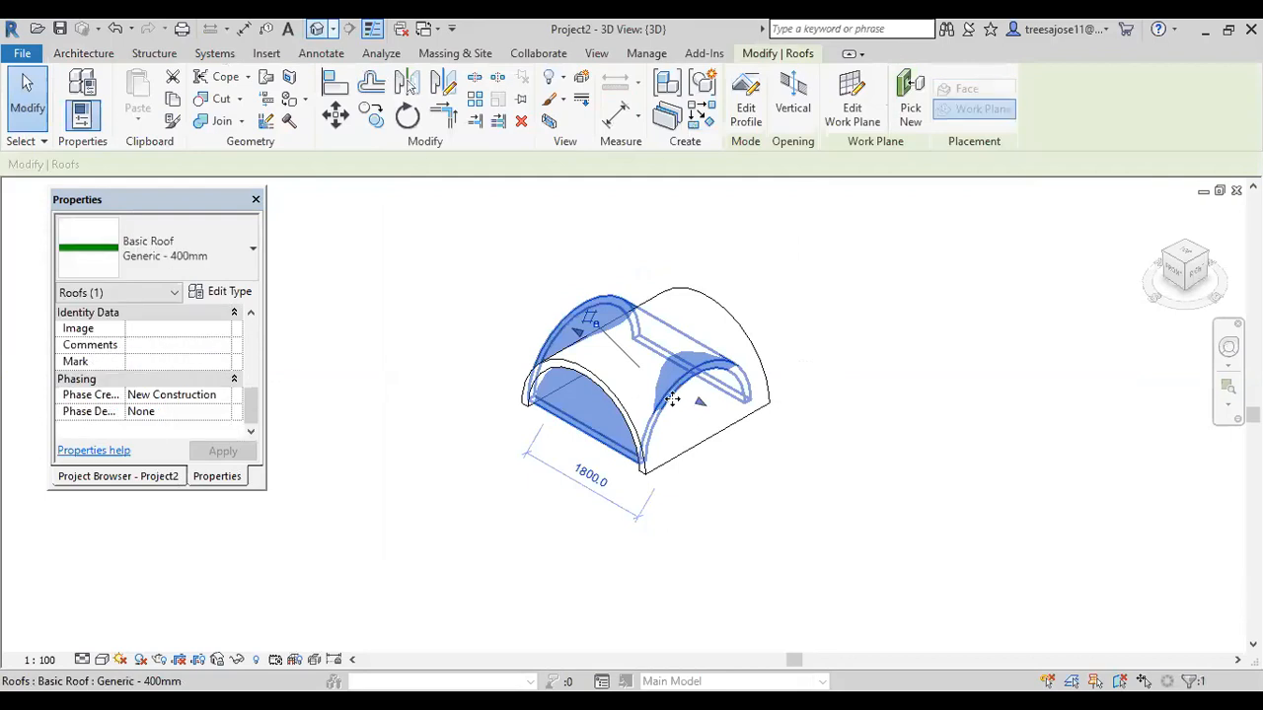
left_click_drag(697, 409, 533, 325)
scroll(570, 449, "up", 5)
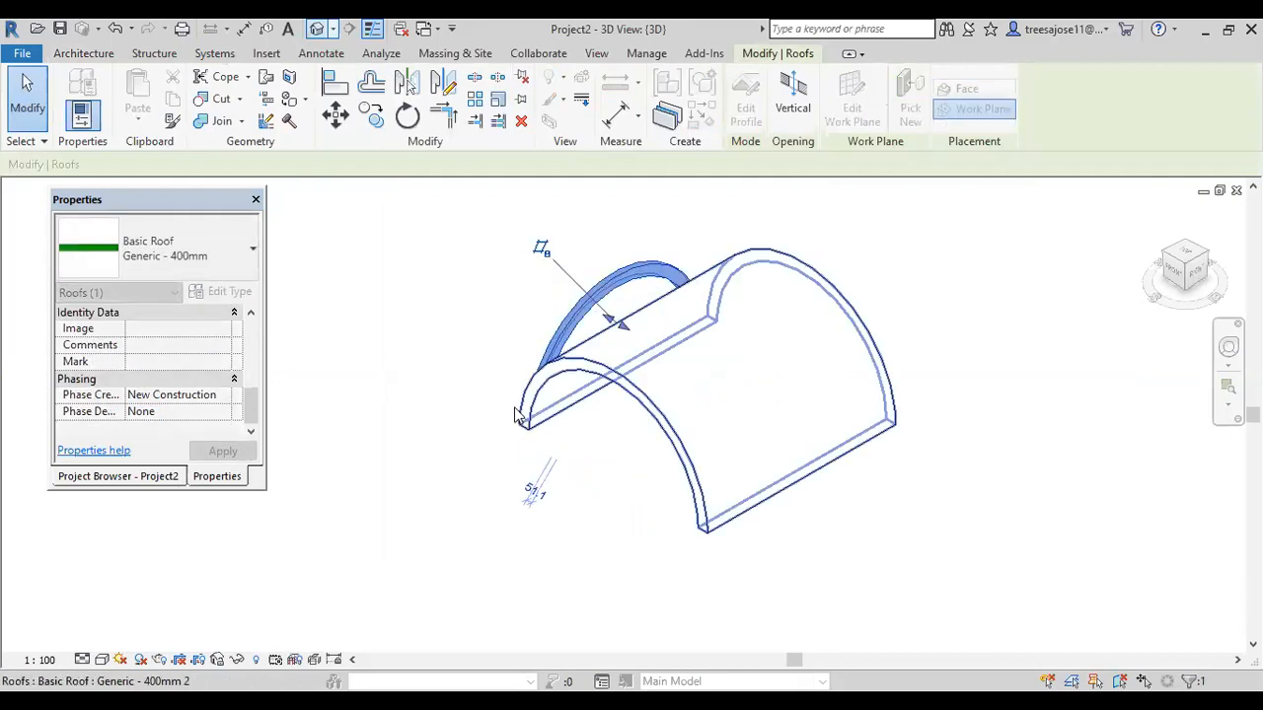
middle_click_drag(579, 454, 687, 400, "shift")
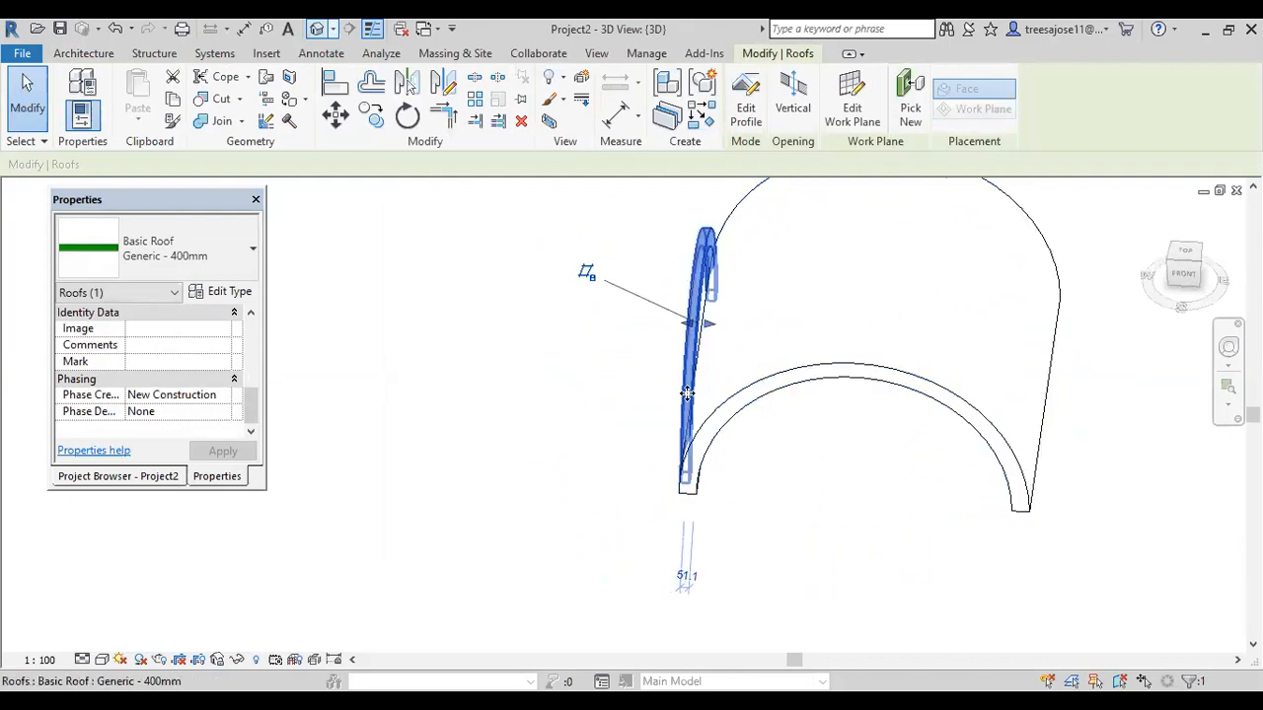
scroll(690, 389, "up", 3)
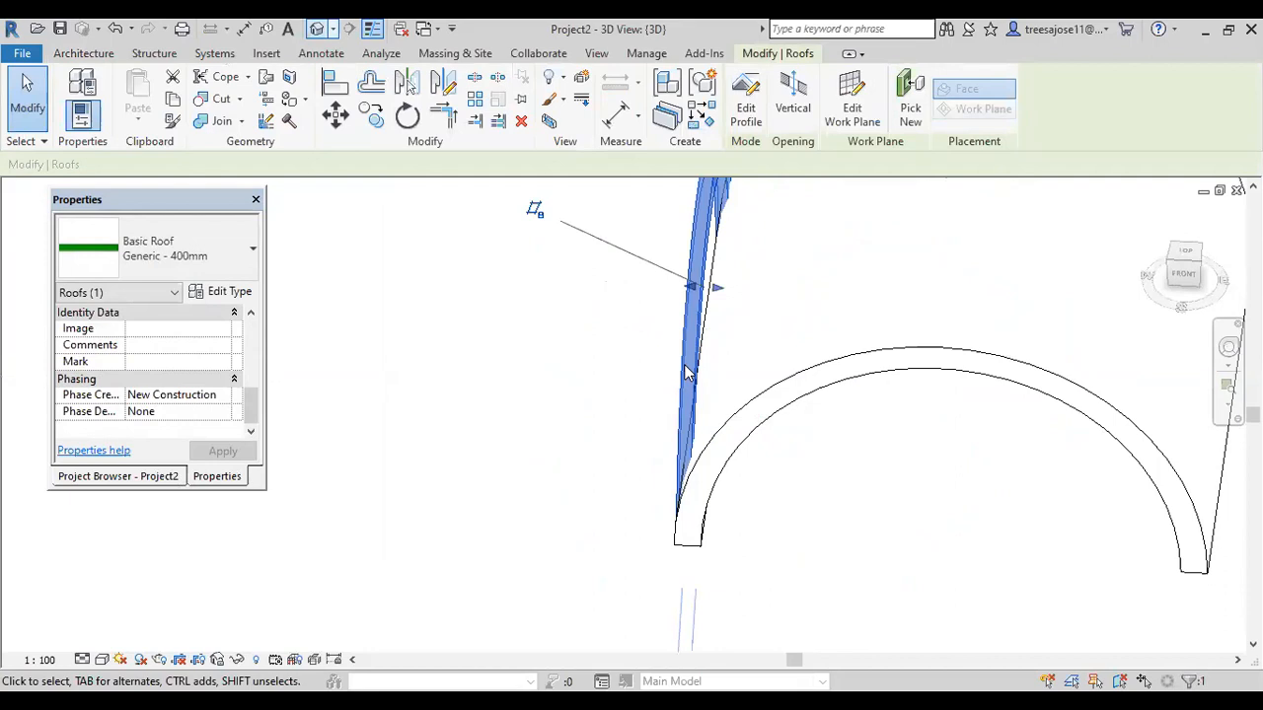
left_click_drag(691, 293, 555, 361)
left_click(539, 395)
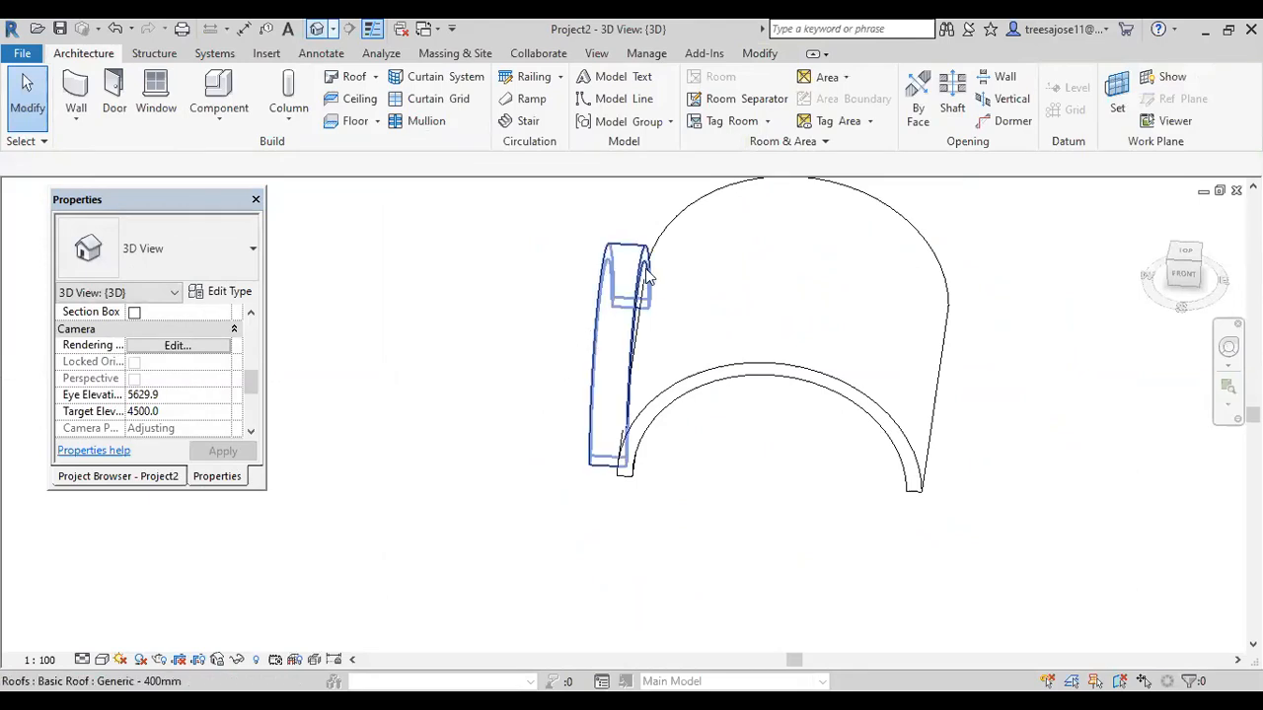
Join the smaller roof's inner end edge to the curved face of the larger roof with Join/Unjoin Roof.
scroll(631, 385, "down", 2)
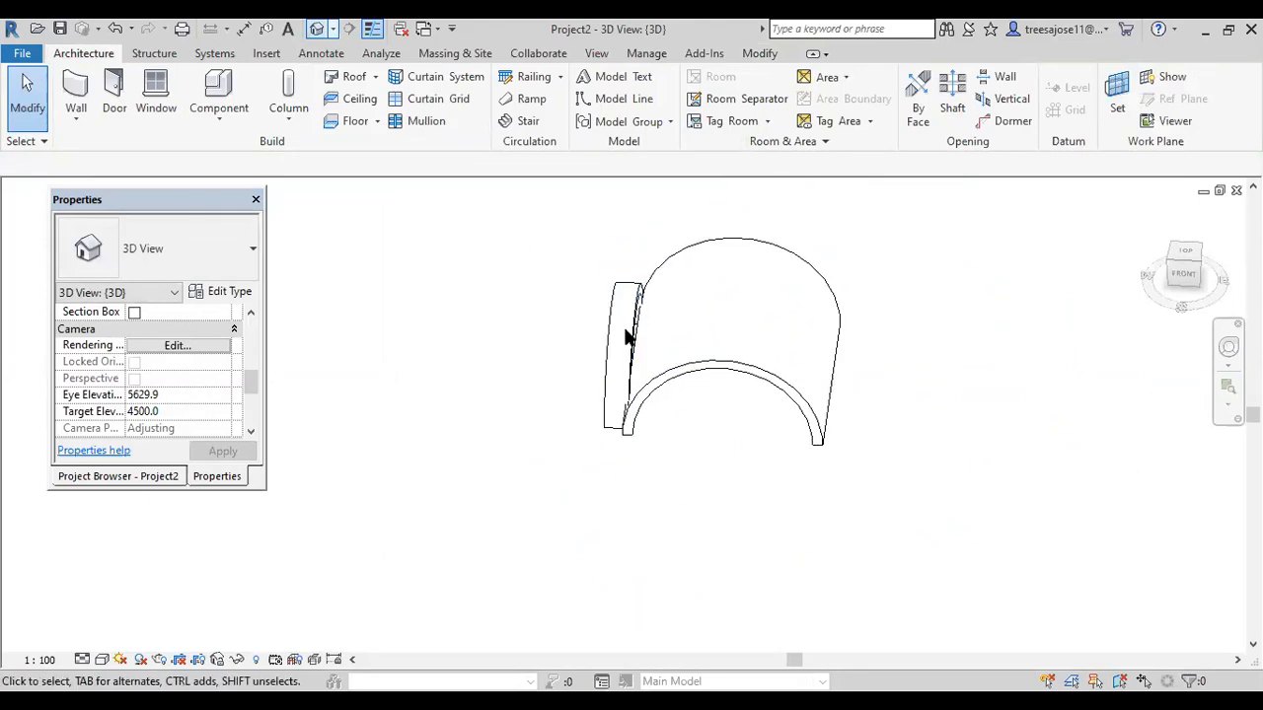
scroll(639, 305, "up", 2)
scroll(640, 298, "up", 1)
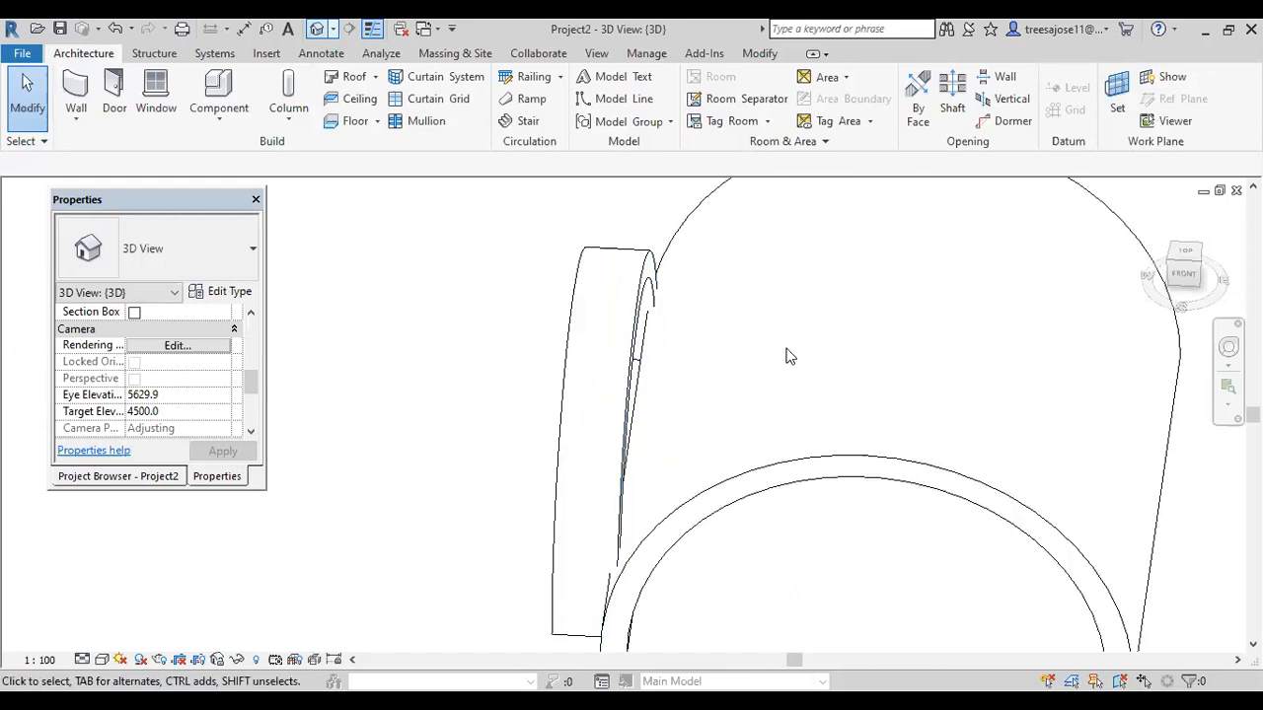
scroll(786, 356, "down", 2)
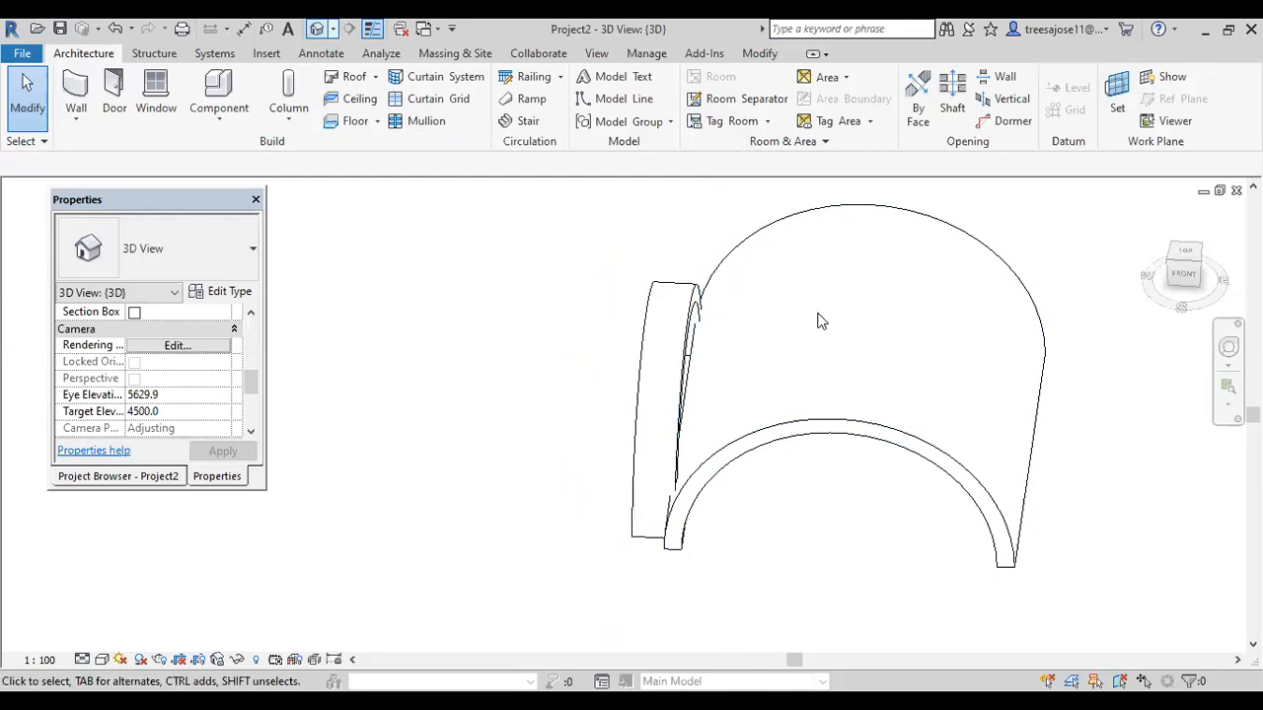
left_click(759, 55)
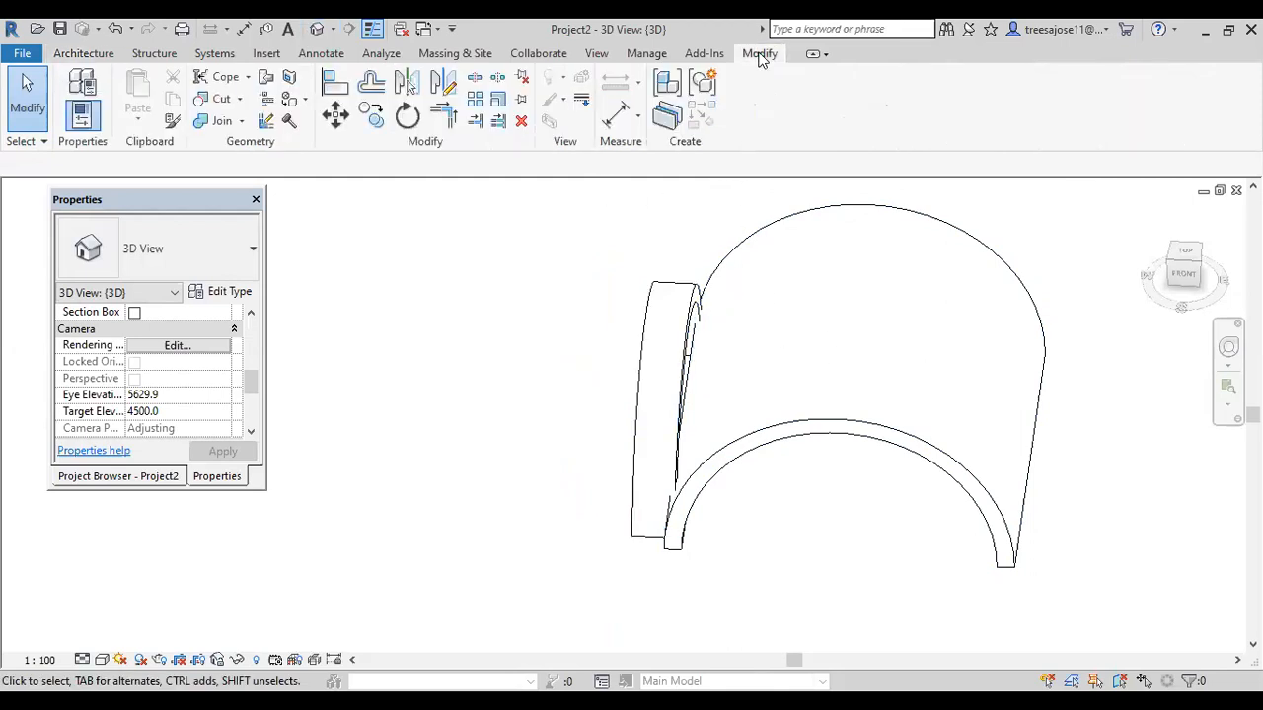
left_click(266, 79)
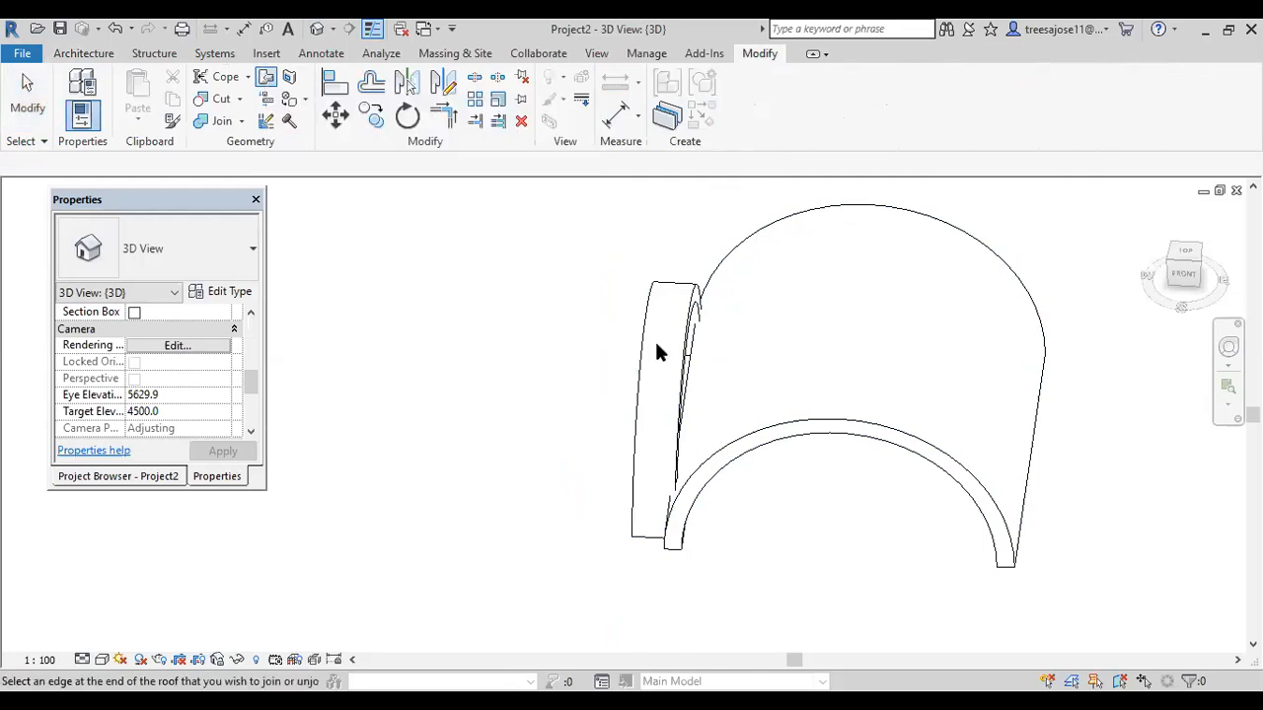
scroll(703, 328, "up", 2)
left_click(690, 300)
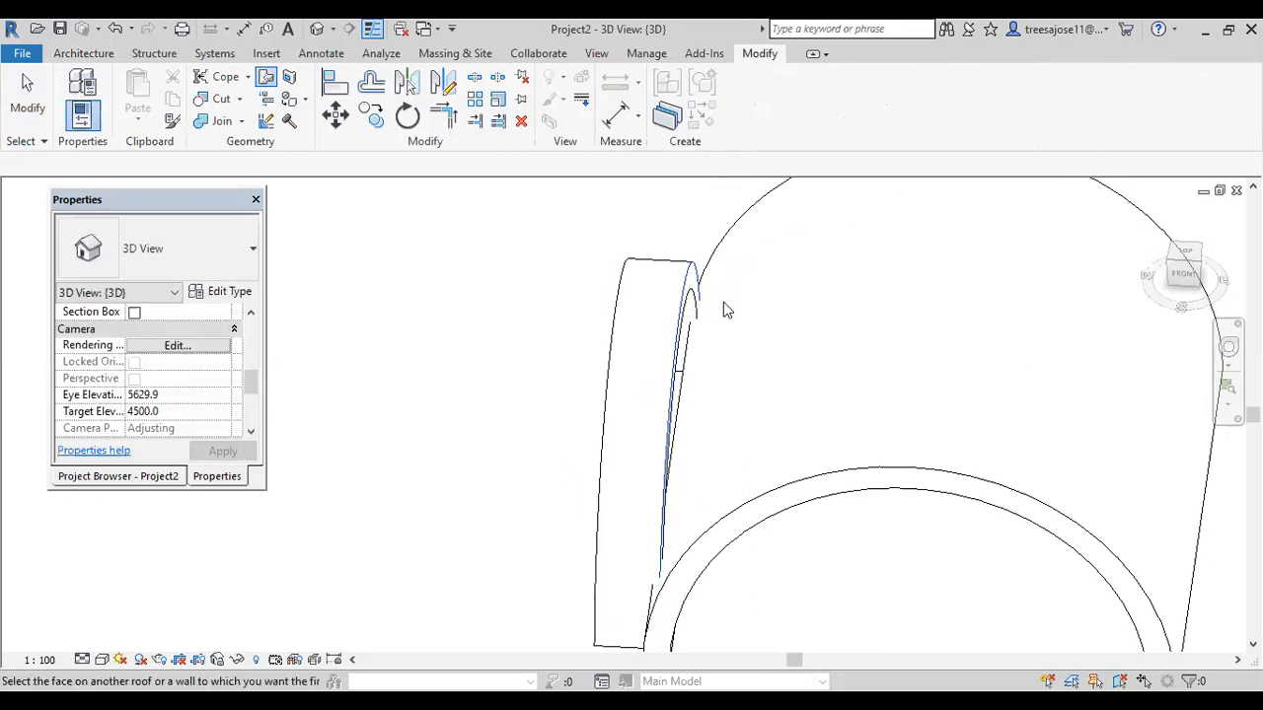
left_click(858, 472)
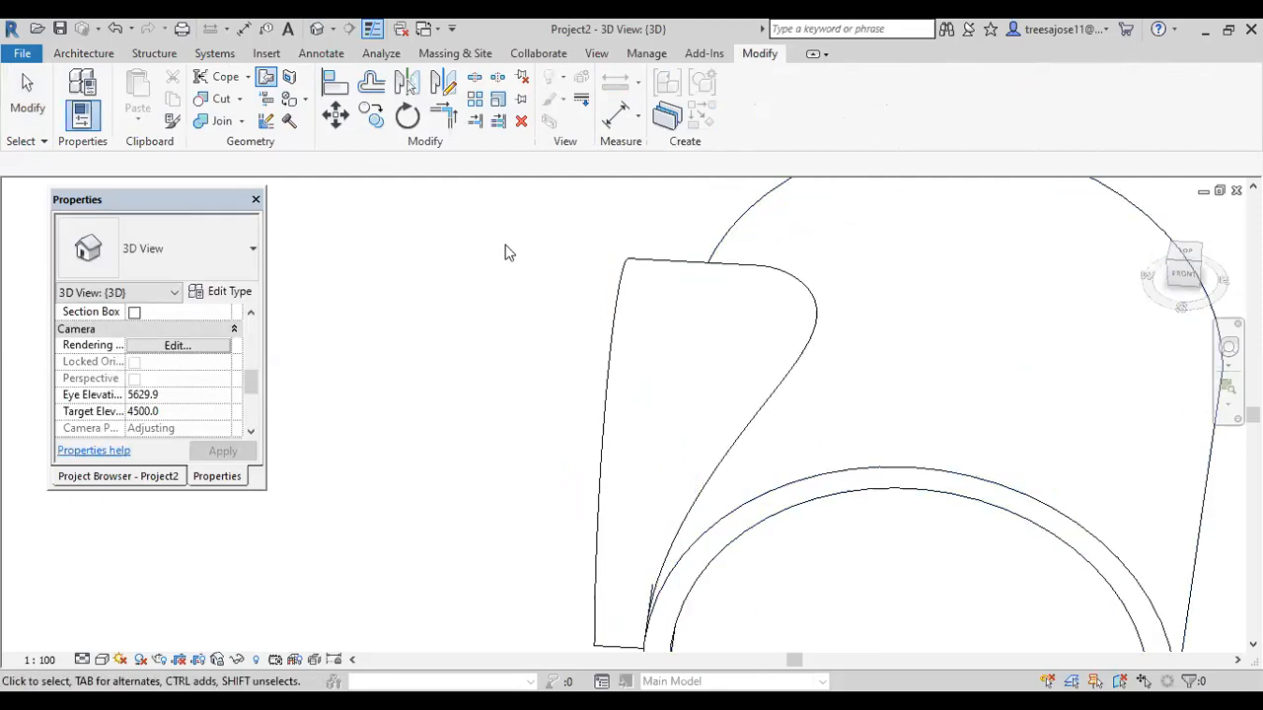
scroll(507, 251, "down", 2)
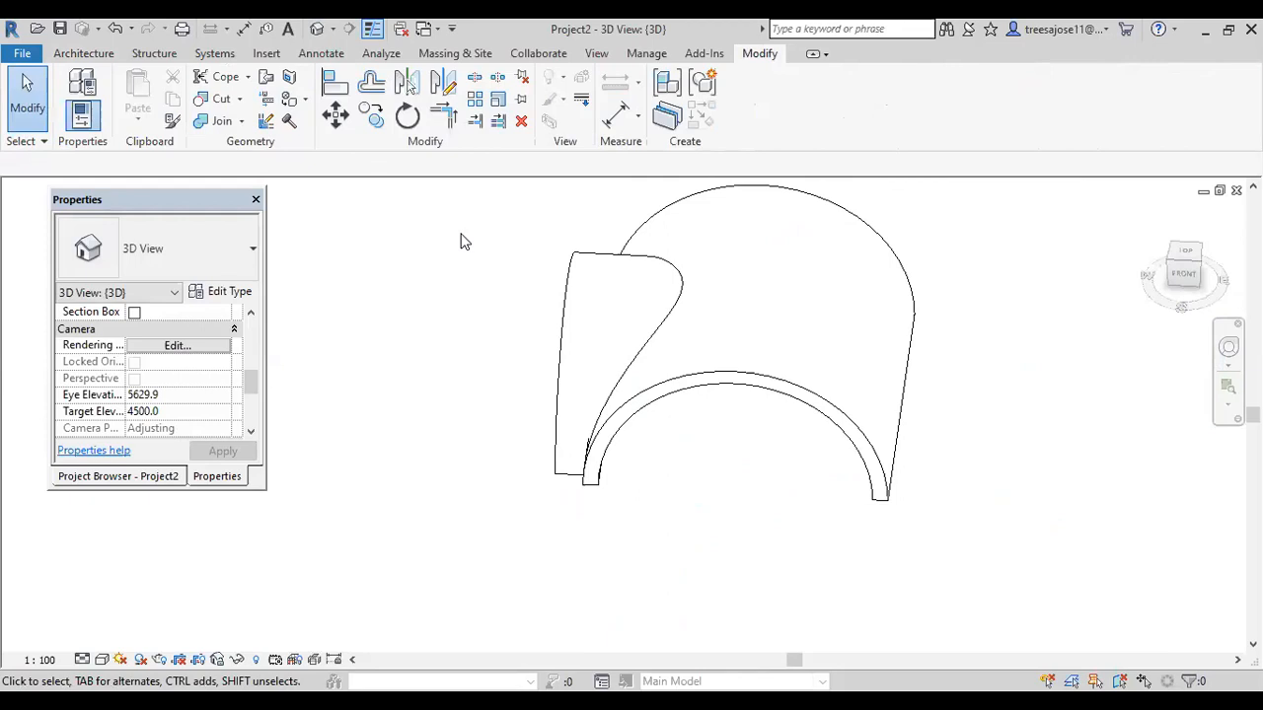
Extend the smaller roof's free end farther outward from the larger roof and inspect the joined vault in 3D.
left_click(562, 316)
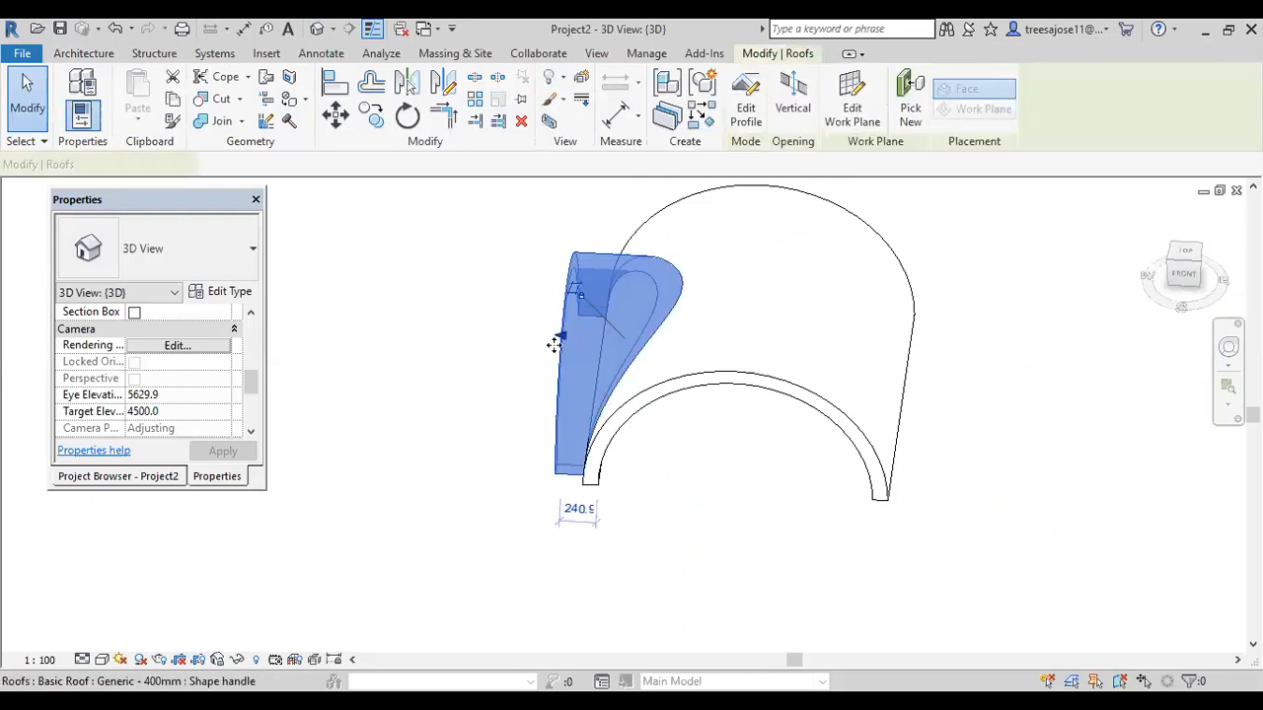
left_click_drag(558, 338, 526, 335)
left_click(375, 385)
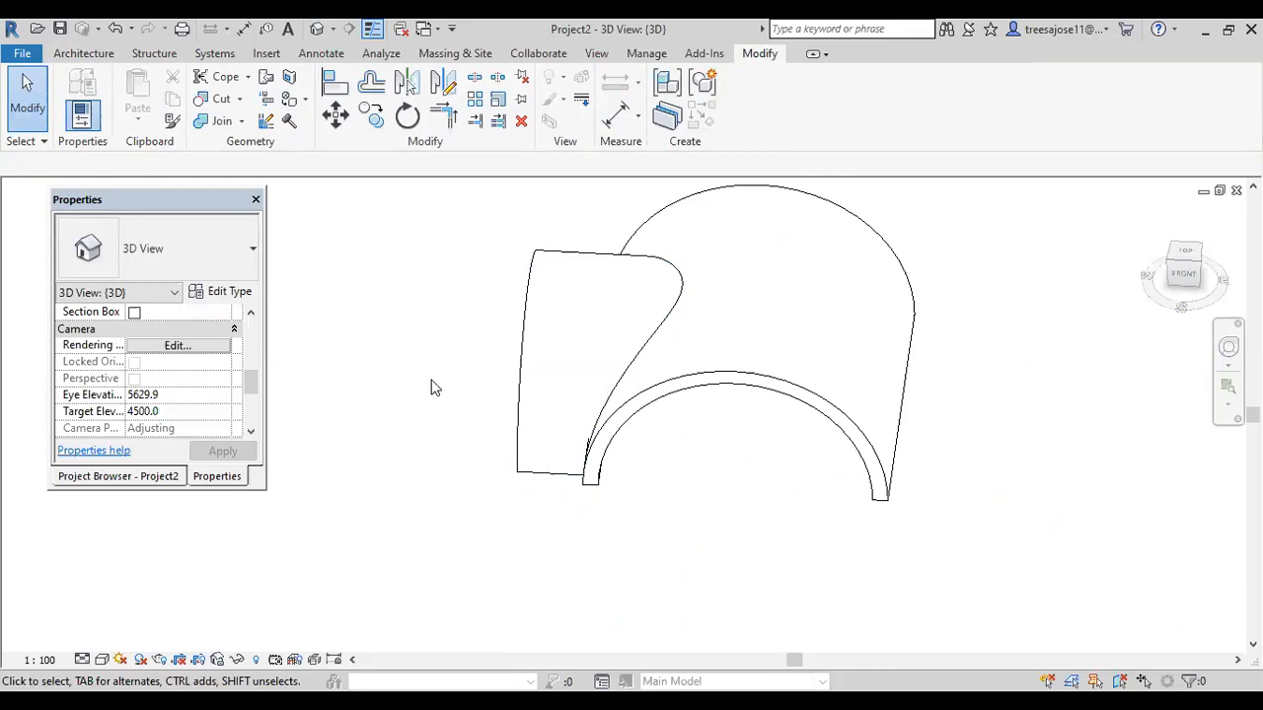
middle_click_drag(665, 434, 844, 306, "shift")
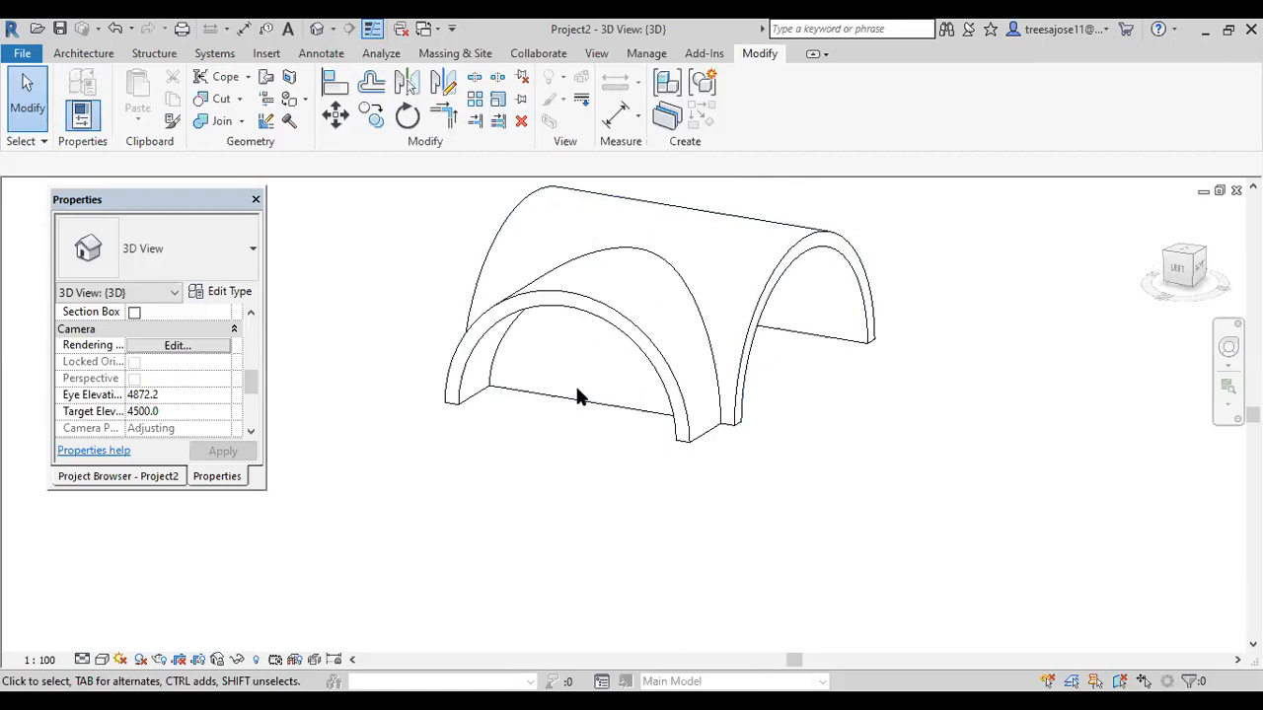
scroll(653, 286, "down", 1)
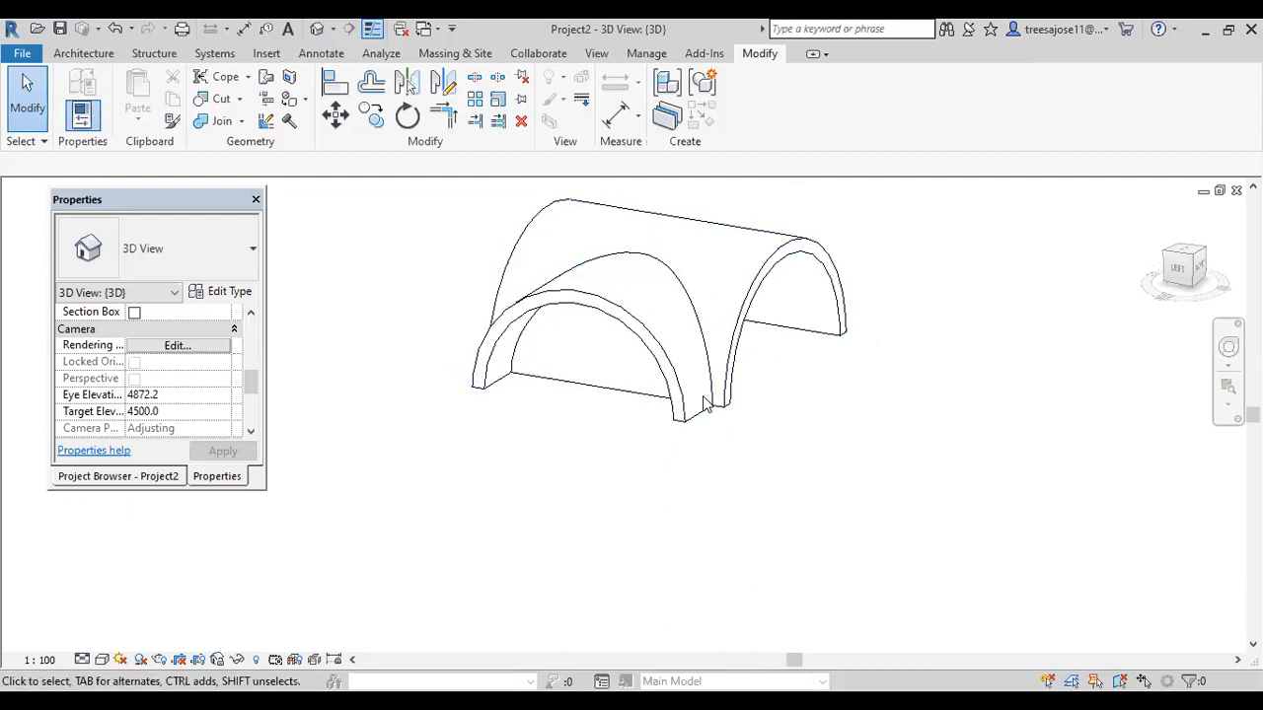
scroll(704, 405, "down", 3)
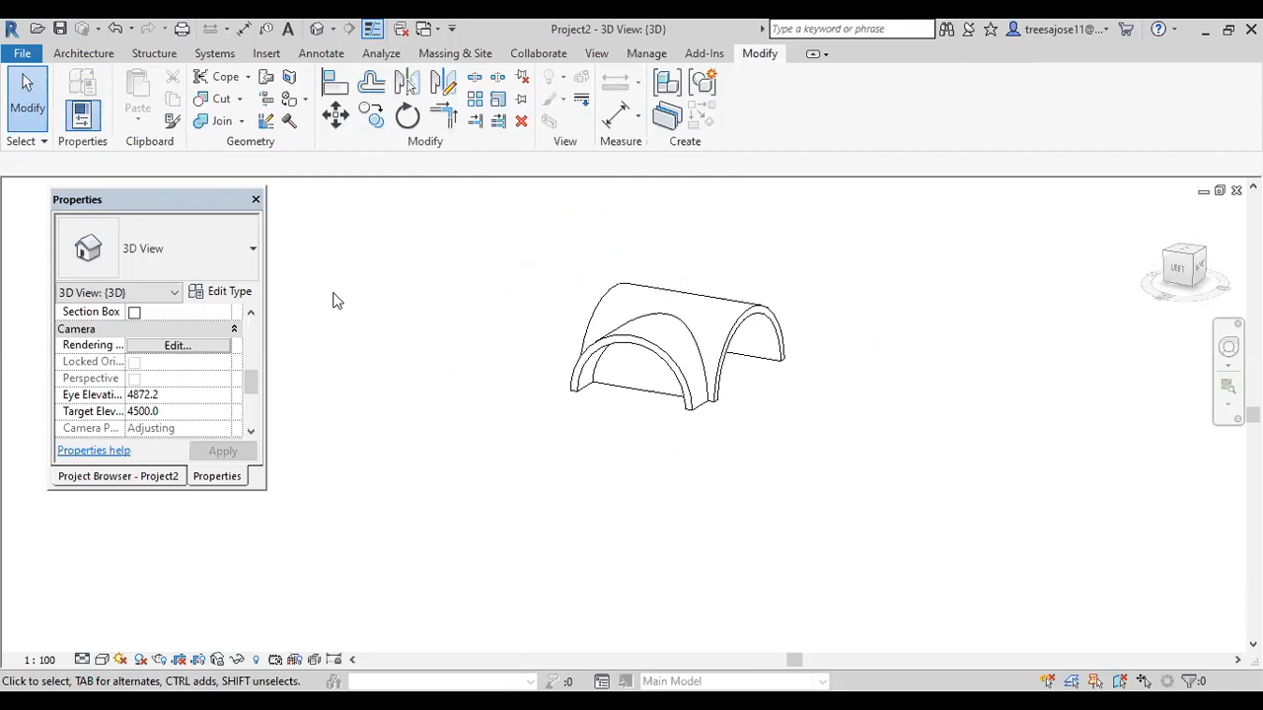
Open the West elevation and start an in-place model in the Roofs category, keeping the default name.
left_click(164, 478)
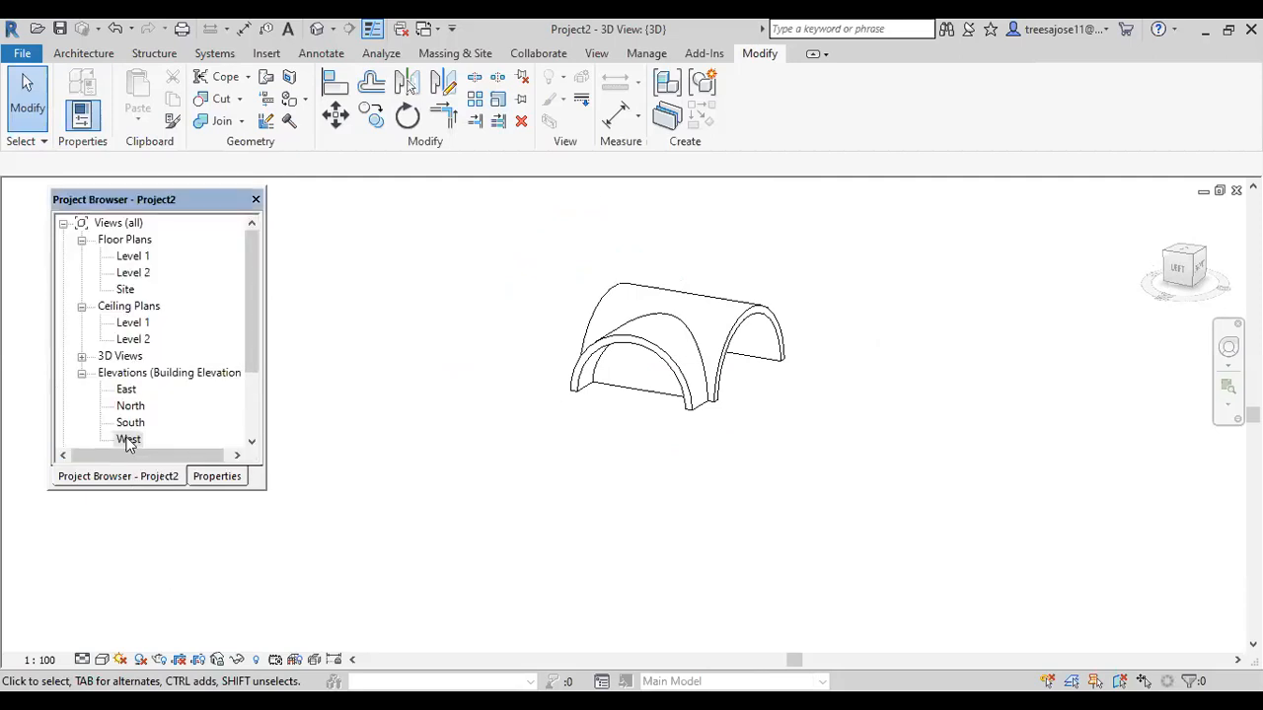
double_click(128, 440)
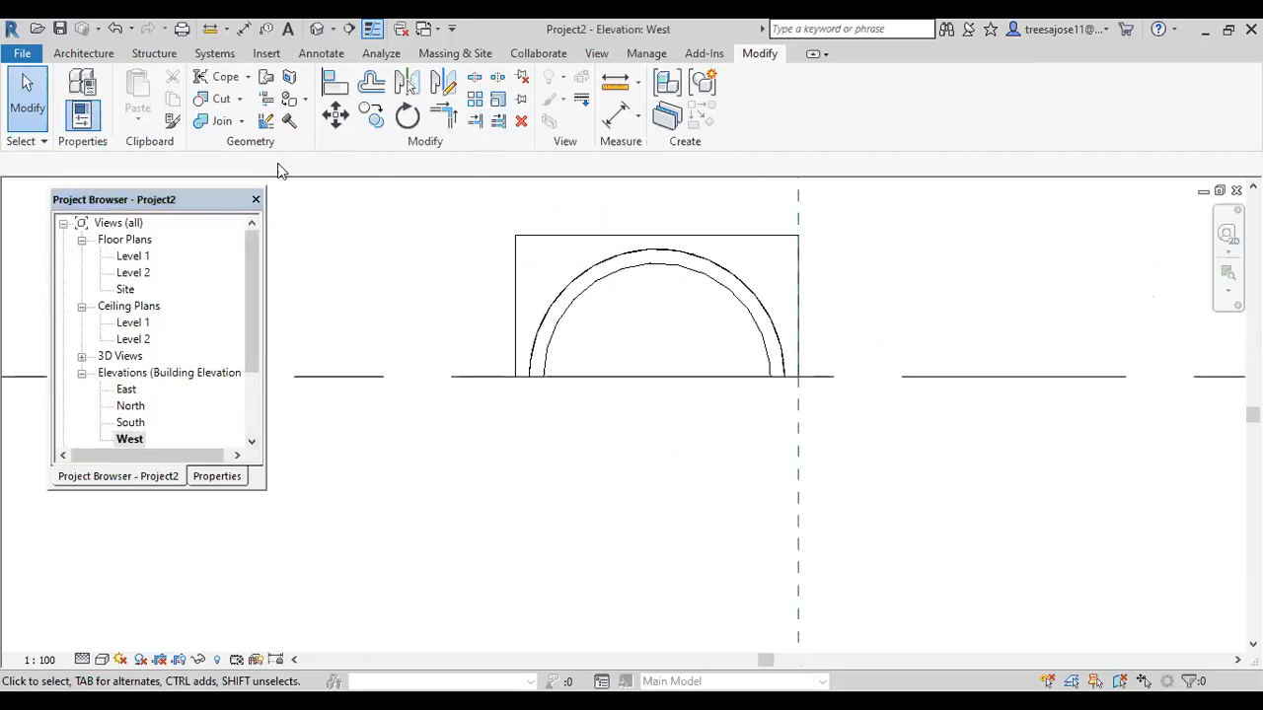
left_click(83, 55)
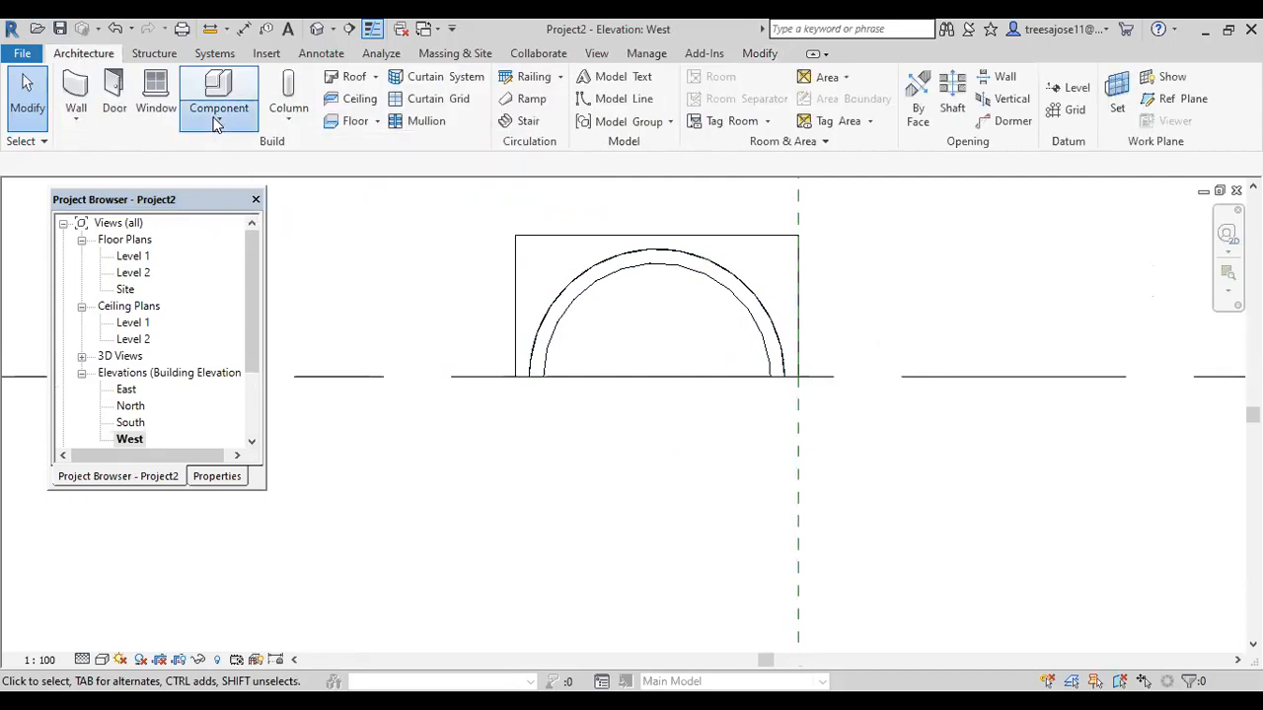
left_click(215, 123)
left_click(258, 200)
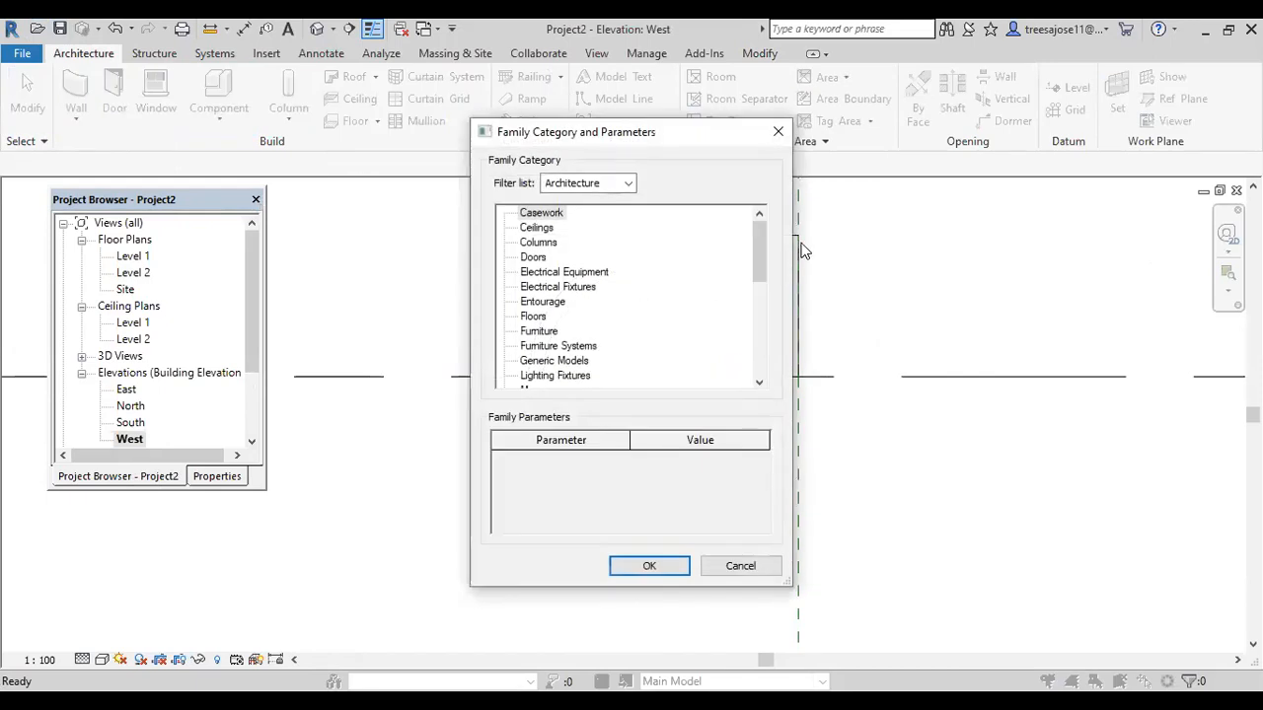
left_click_drag(758, 246, 762, 347)
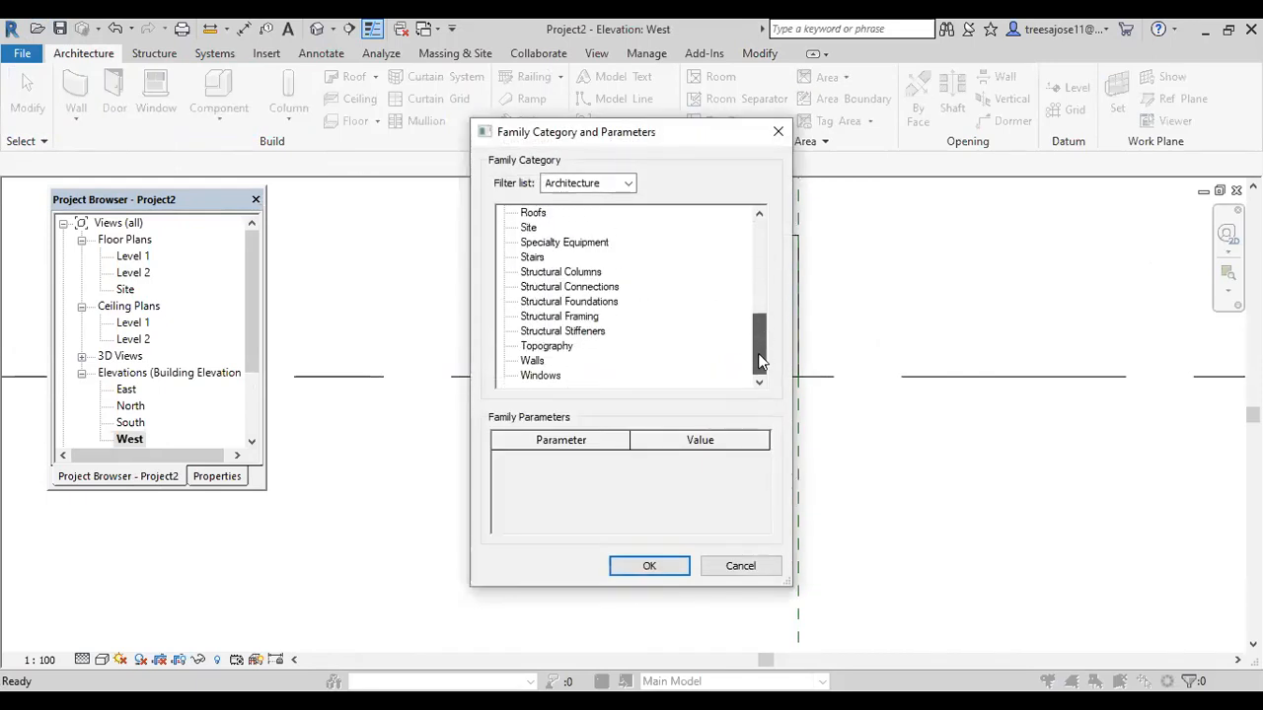
left_click(533, 213)
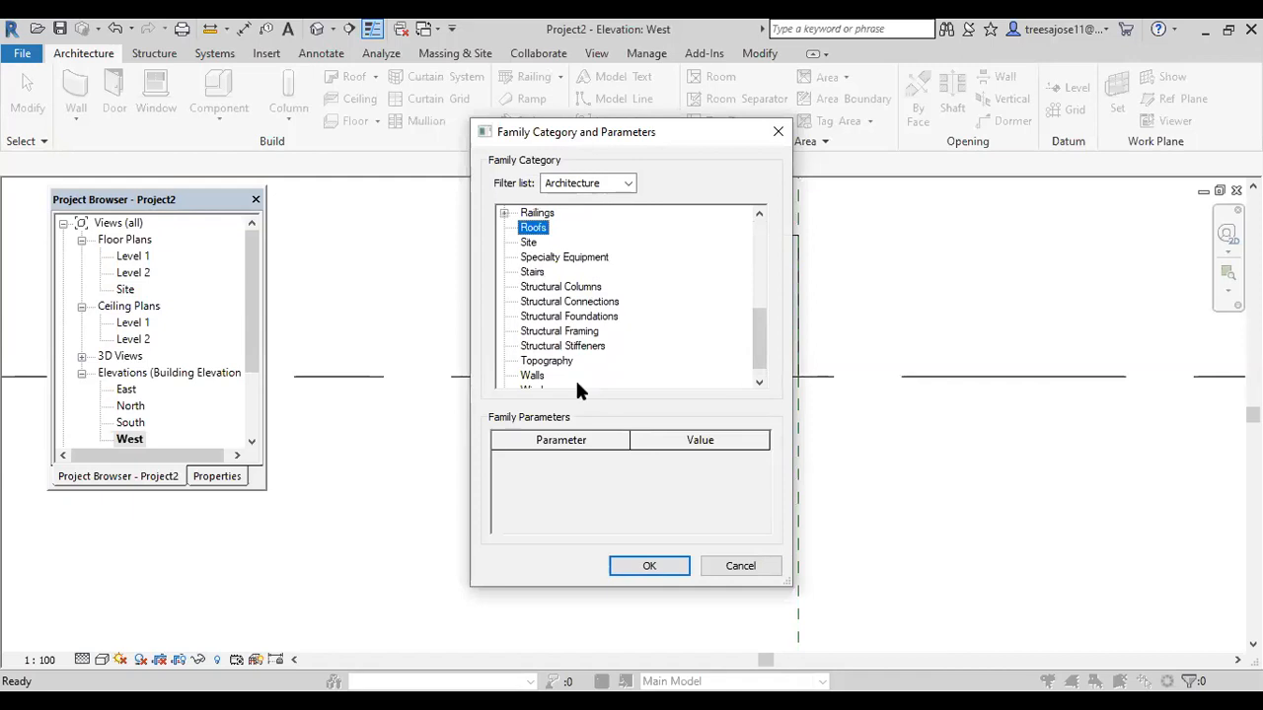
left_click(637, 560)
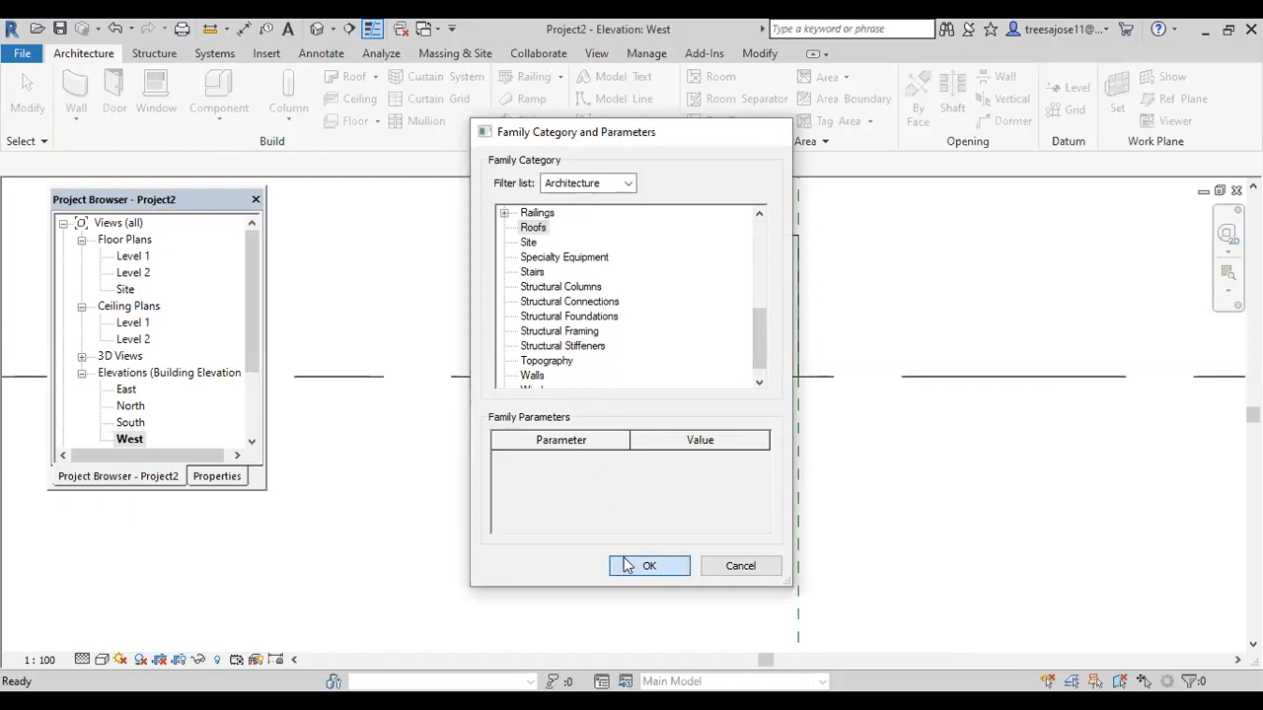
left_click(632, 400)
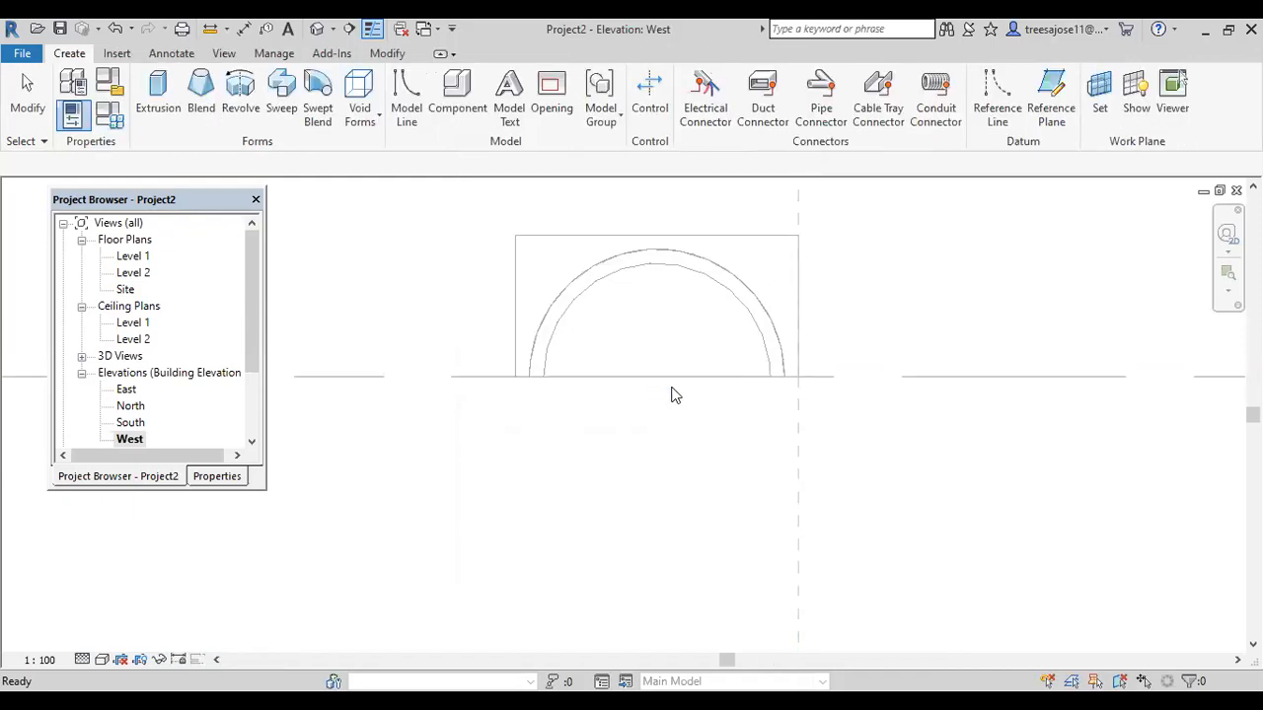
Start a void extrusion on the work plane "Reference Plane : 1".
left_click(367, 116)
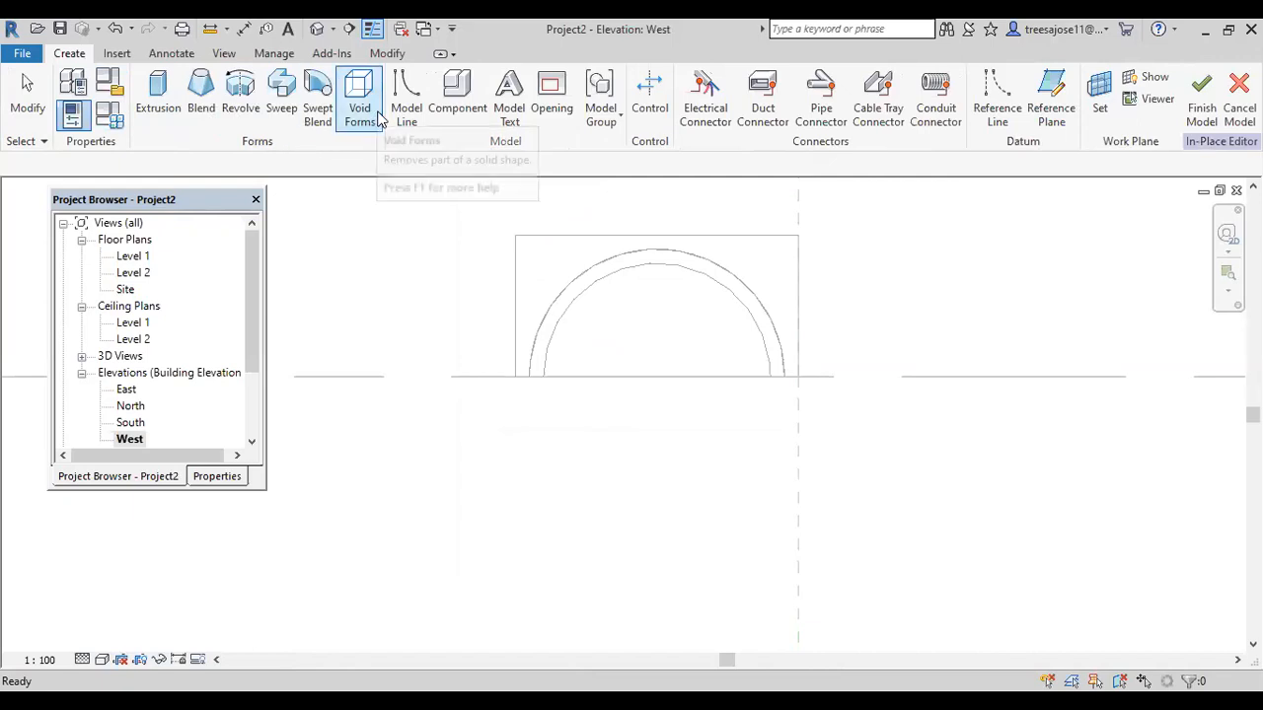
left_click(399, 155)
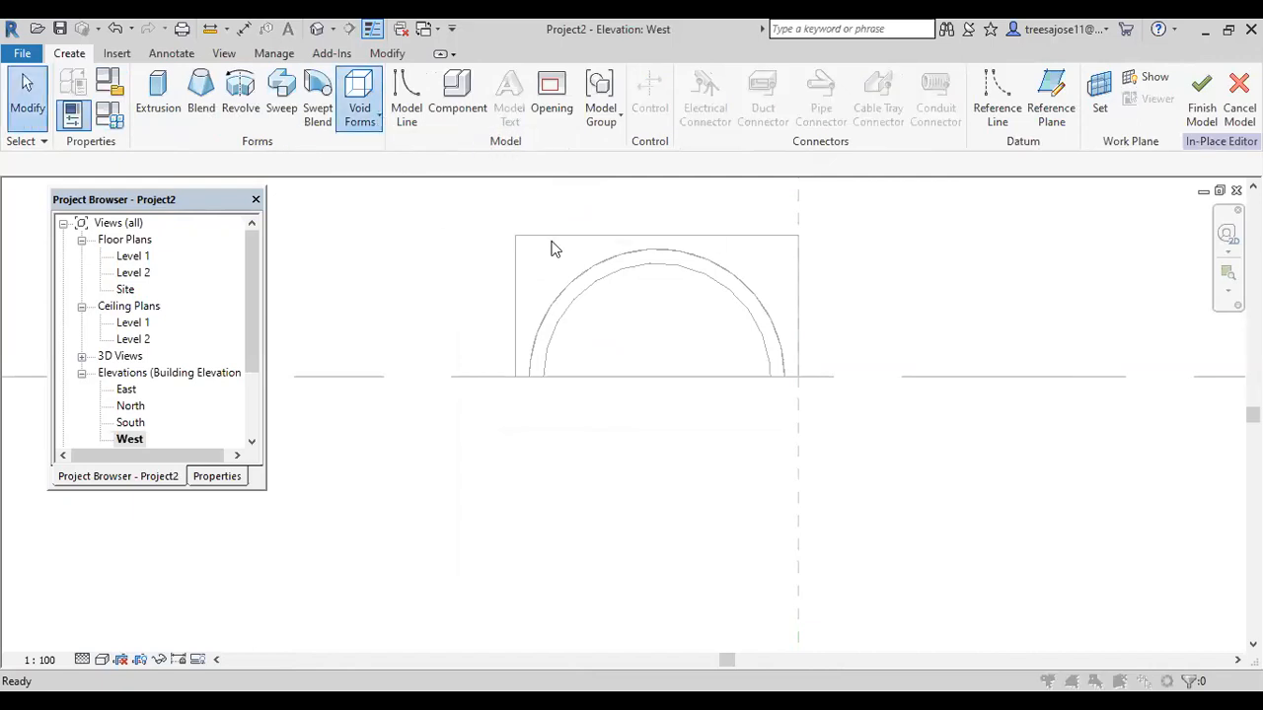
left_click(764, 375)
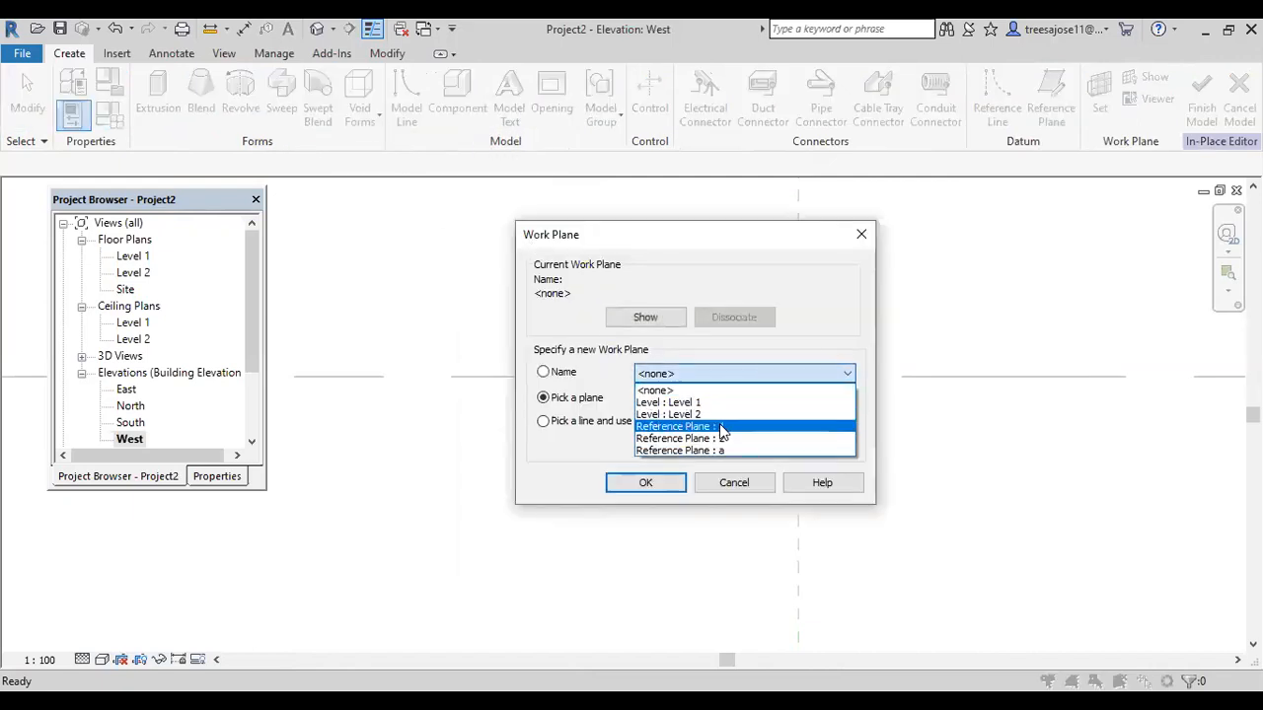
left_click(714, 427)
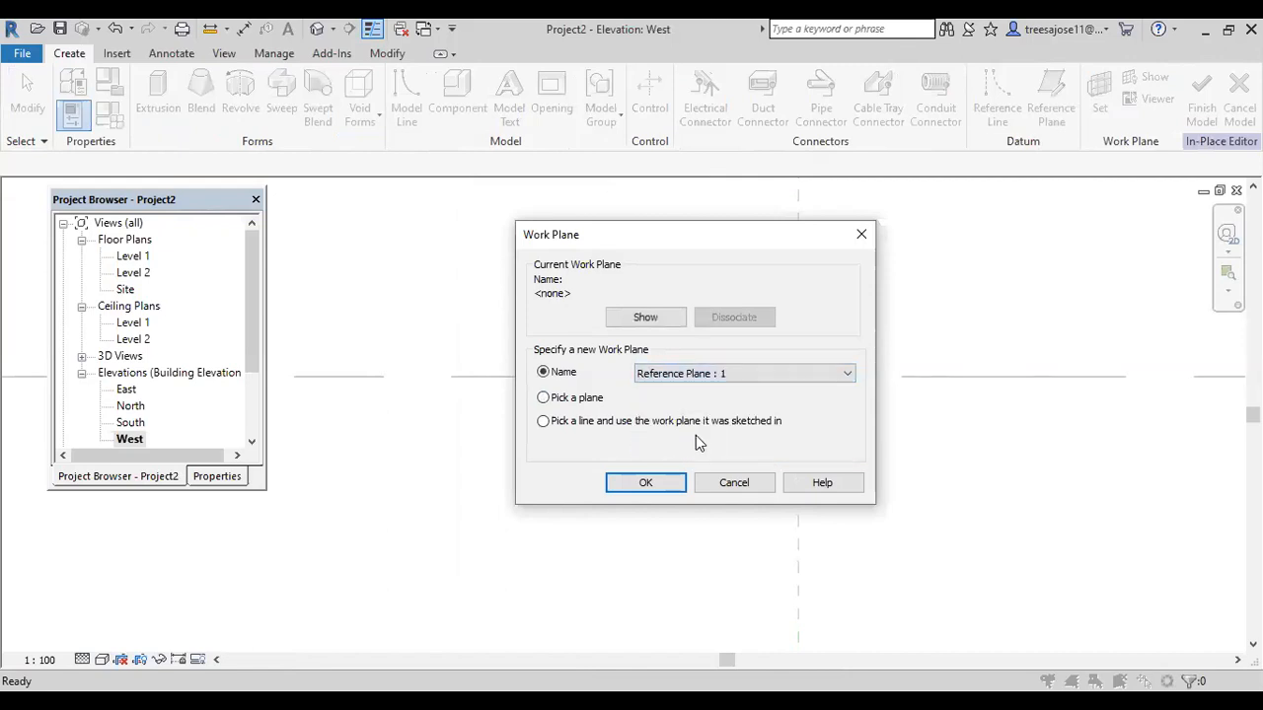
left_click(646, 483)
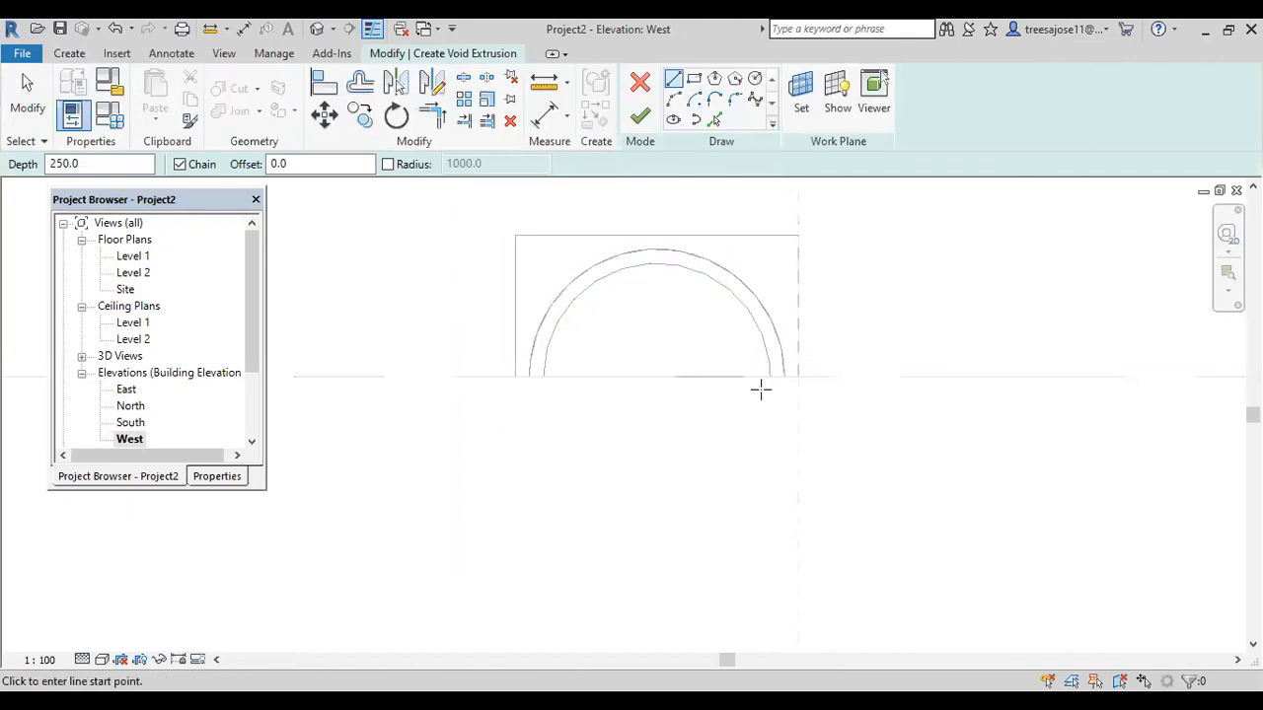
Sketch a 180° centre-ends arc of radius 800 along the smaller roof's inner edge, centred on its base line.
left_click(695, 101)
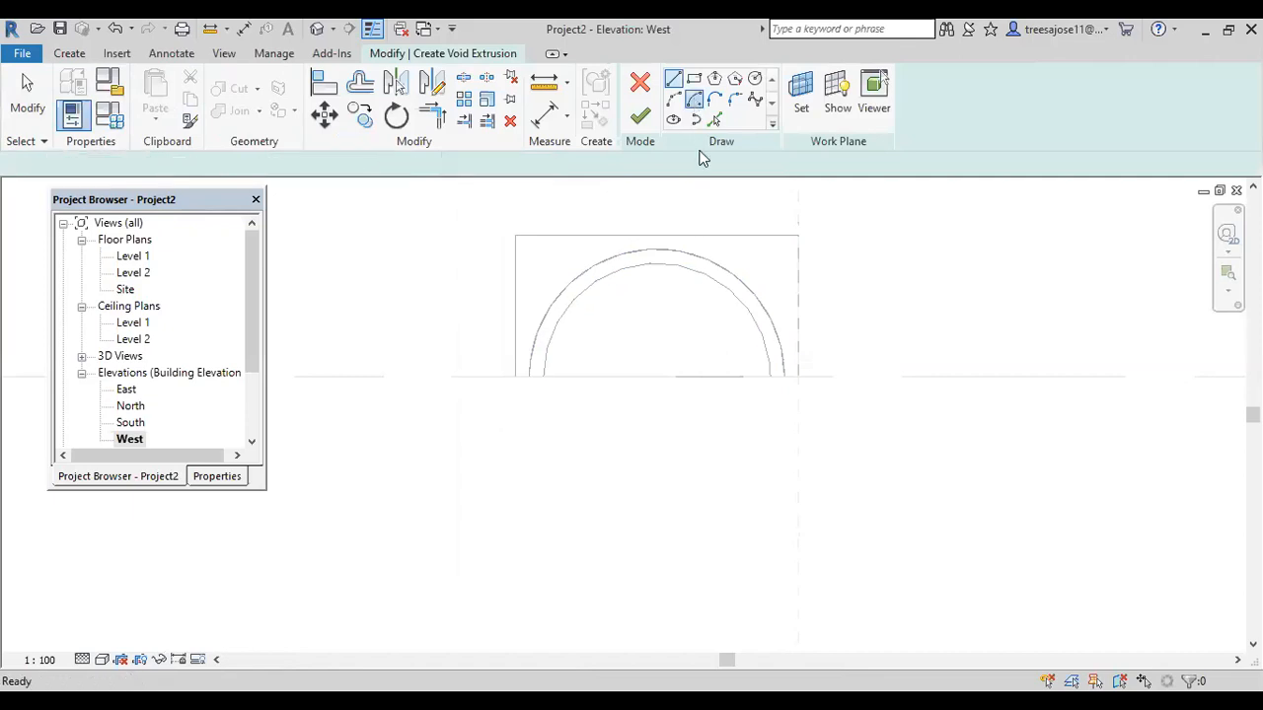
left_click(656, 376)
left_click(769, 376)
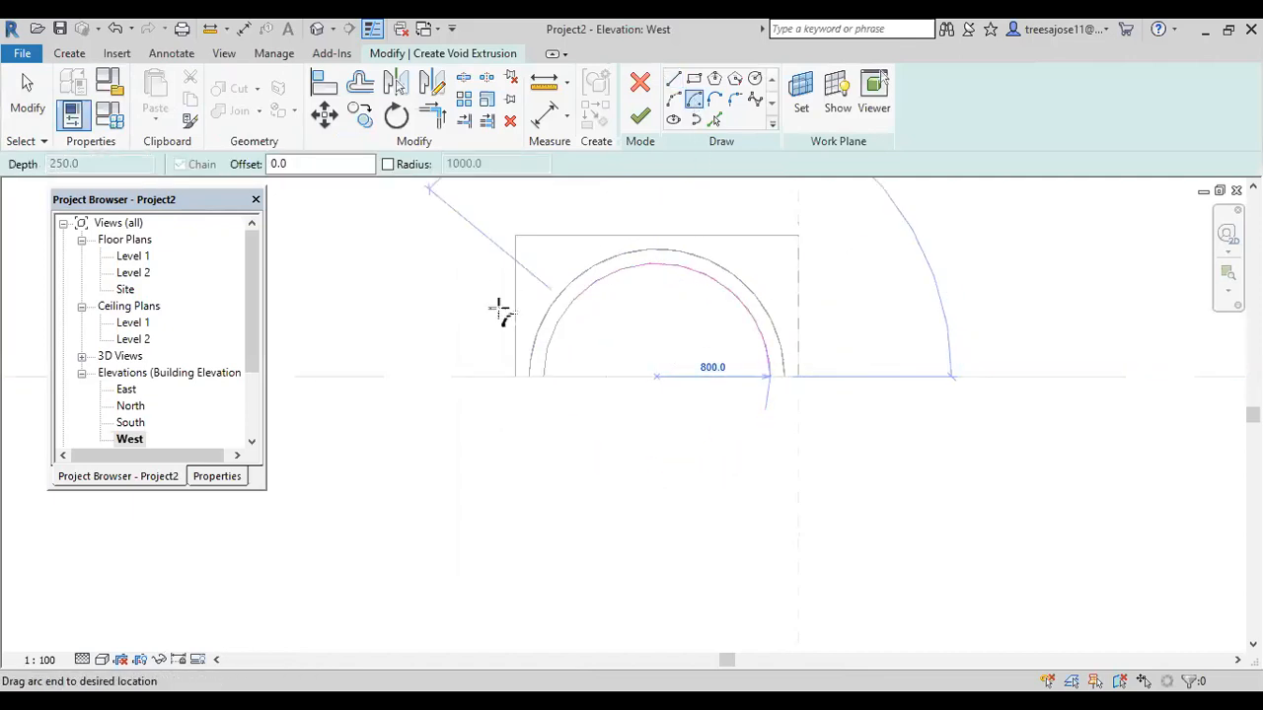
left_click(544, 376)
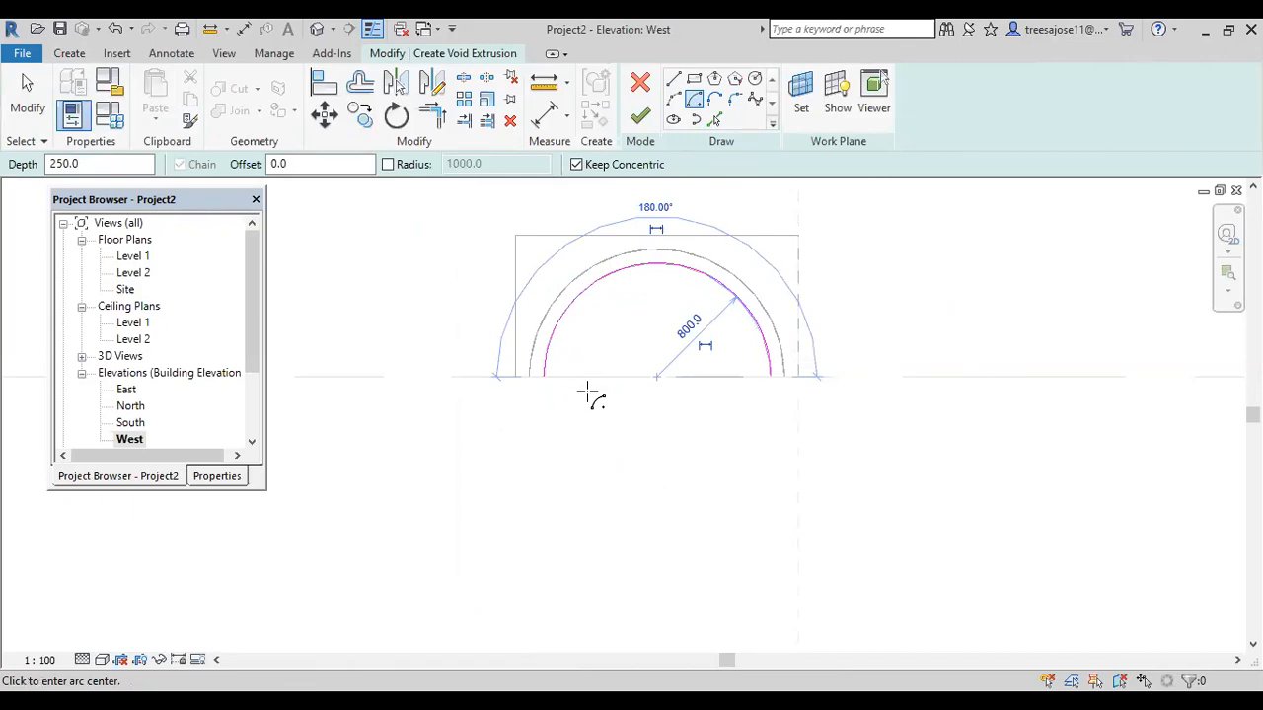
Add lines to the void profile: about 160 down from the arc's near end, and a horizontal one below the base toward the other side.
key("l")
key("i")
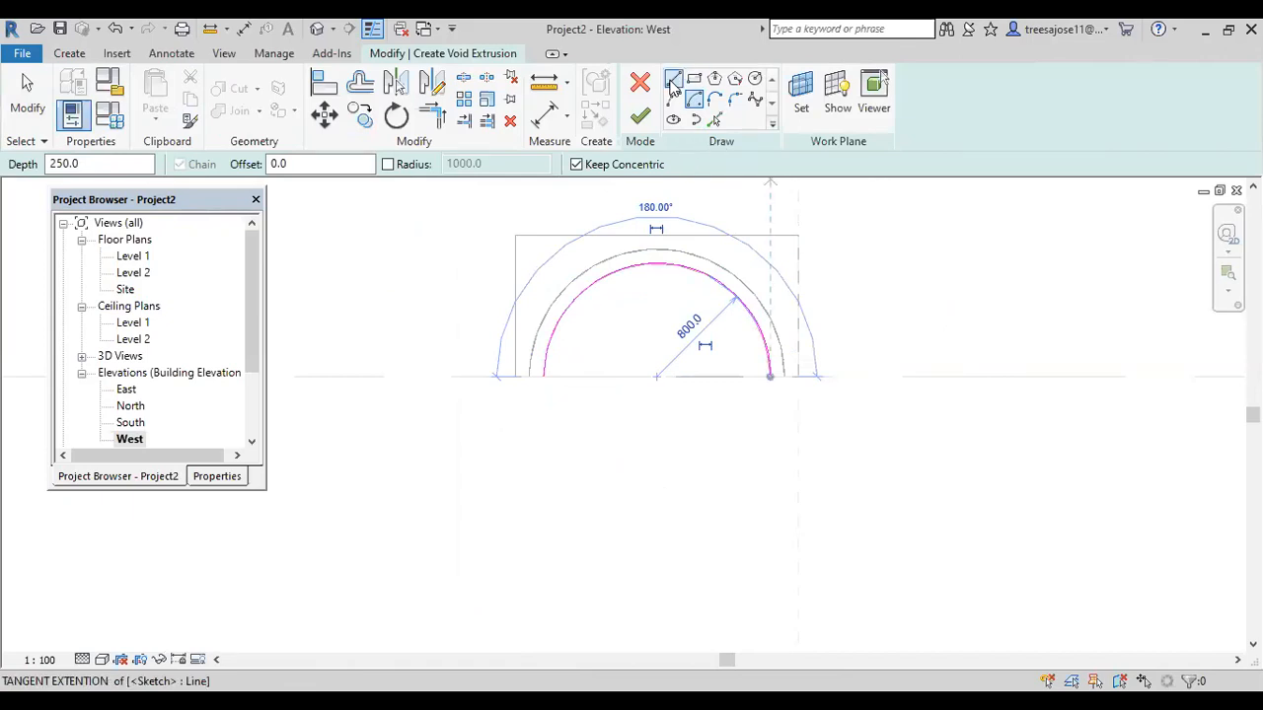
left_click(542, 378)
scroll(547, 405, "up", 1)
left_click(542, 397)
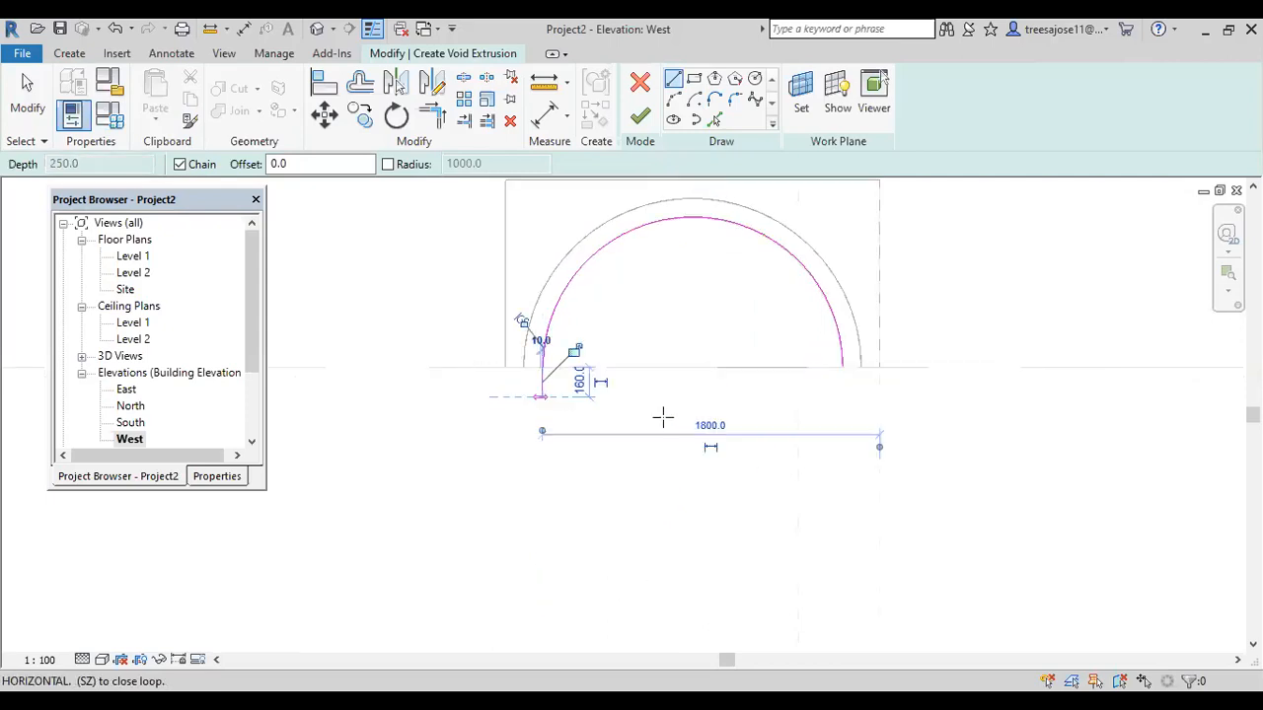
left_click(840, 396)
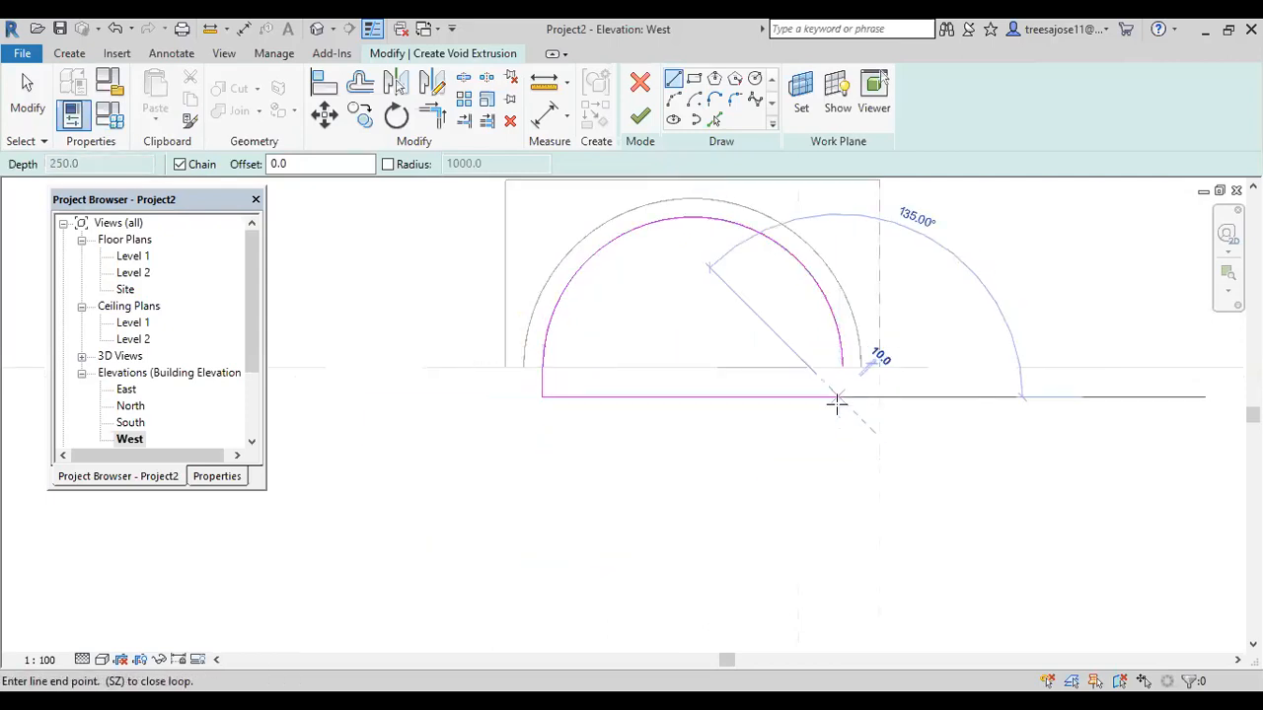
scroll(834, 403, "up", 1)
left_click(912, 410)
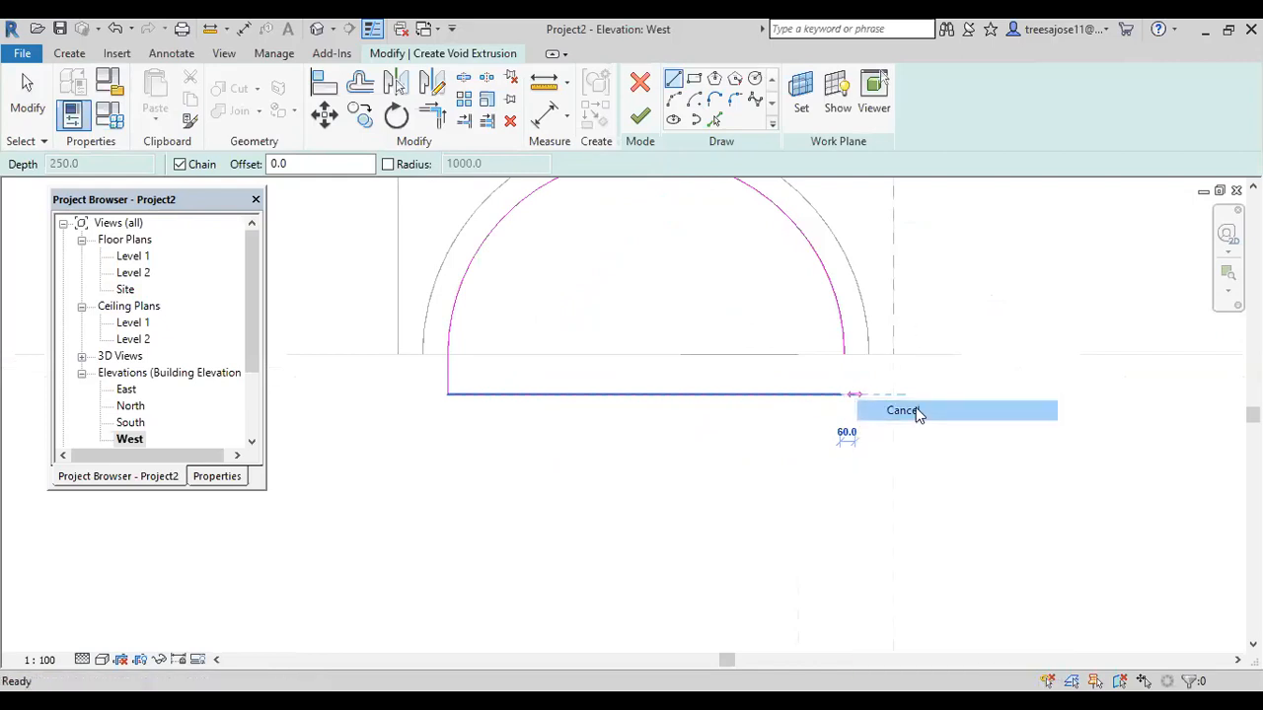
Trim the horizontal bottom line and the arc's open end to a corner and finish the void extrusion sketch.
left_click(432, 117)
left_click(755, 397)
left_click(845, 347)
scroll(789, 464, "down", 2)
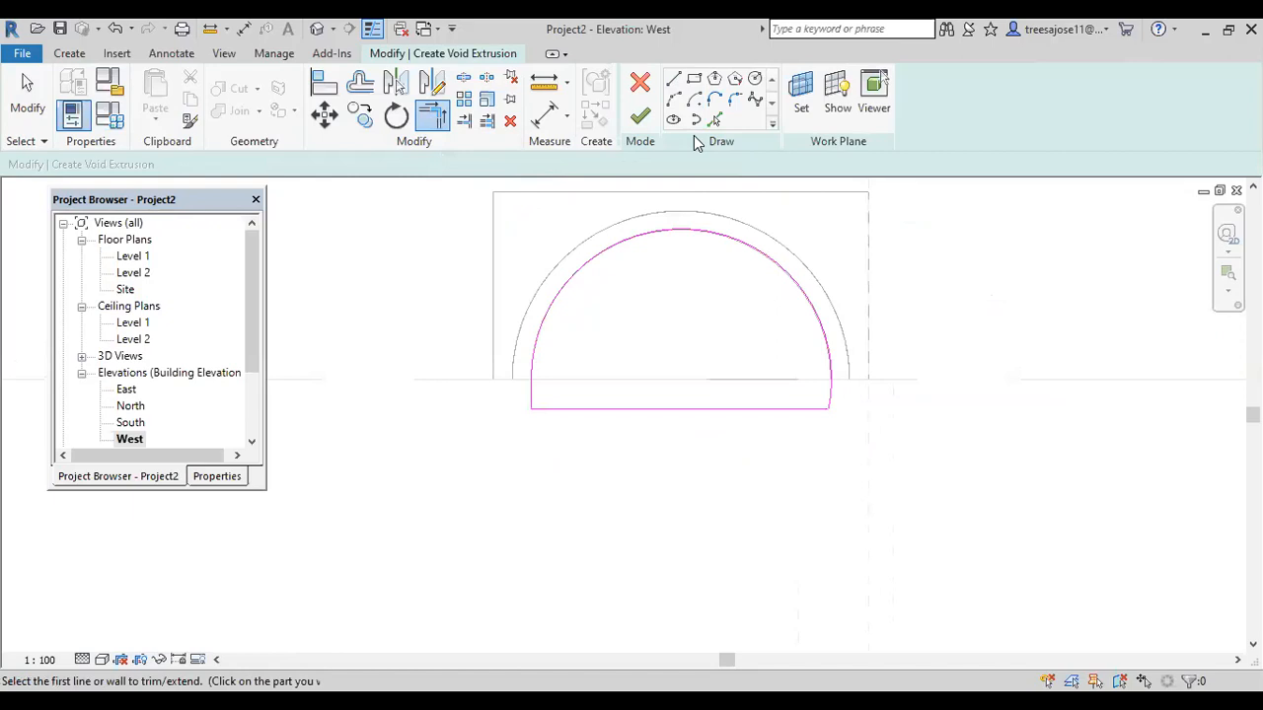
left_click(640, 117)
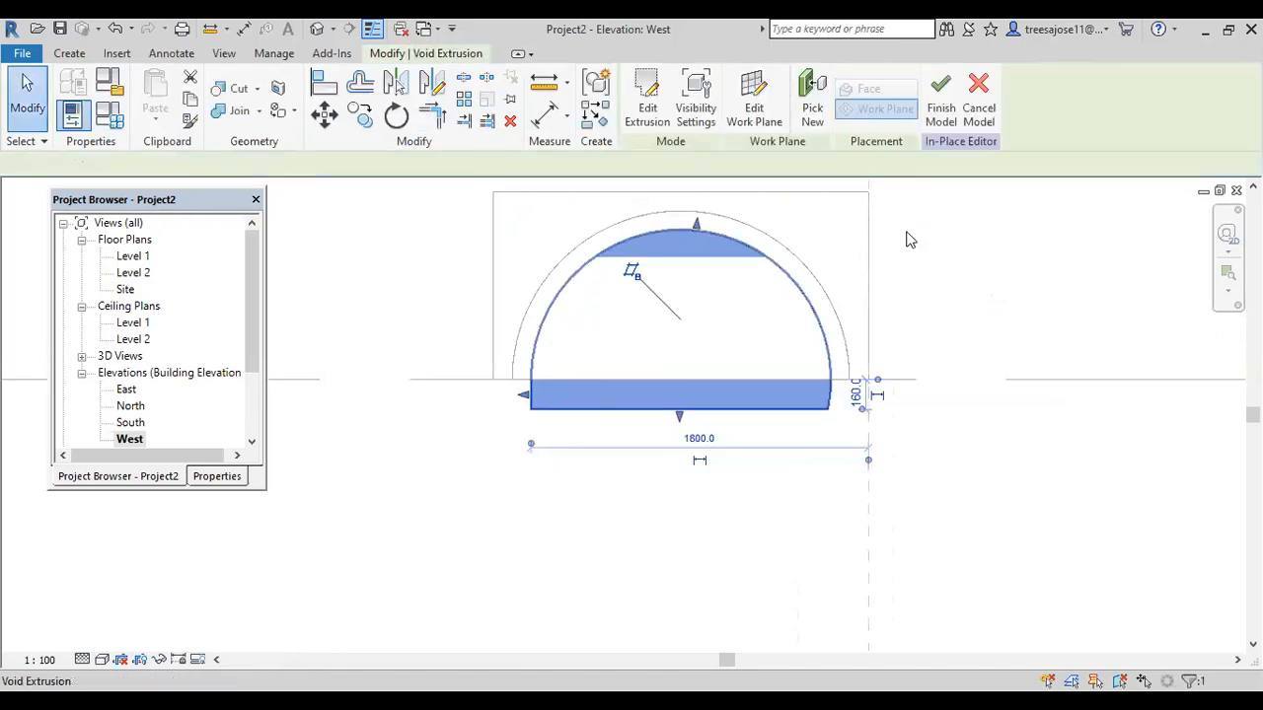
In the 3D view, stretch the void extrusion past both sides of the crossing roofs to a depth of about 5425.
left_click(317, 29)
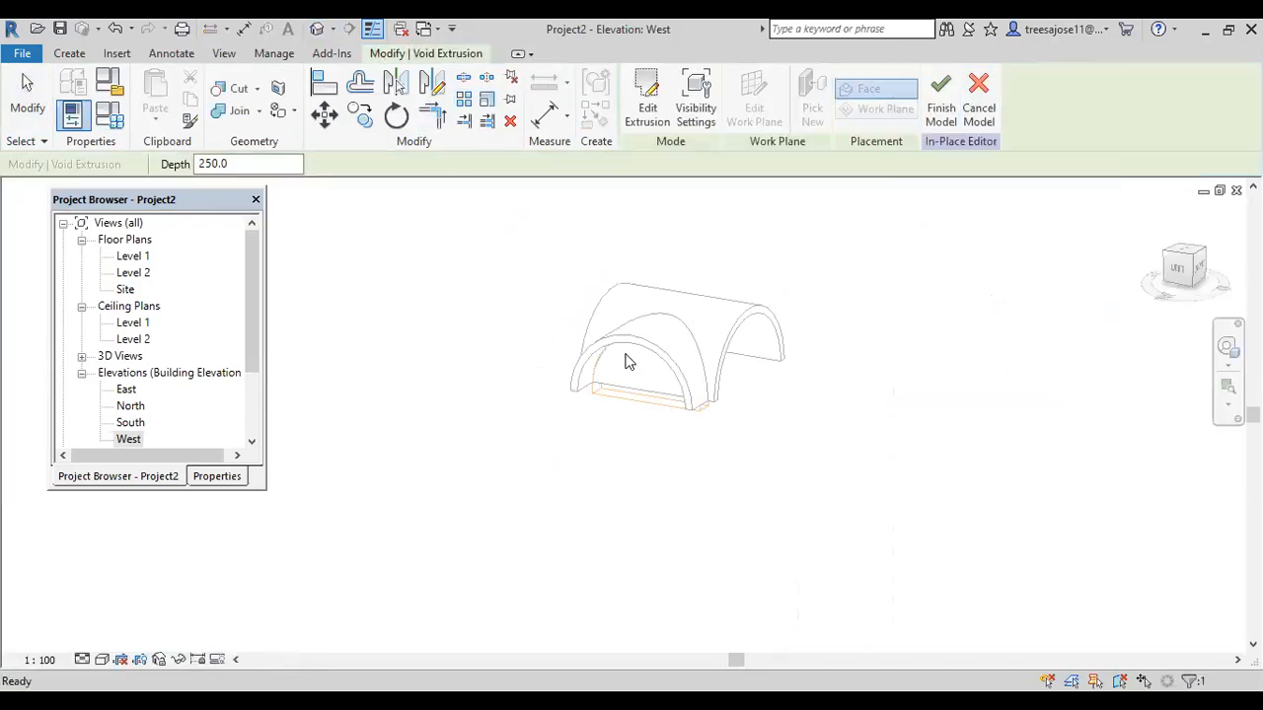
scroll(636, 409, "up", 4)
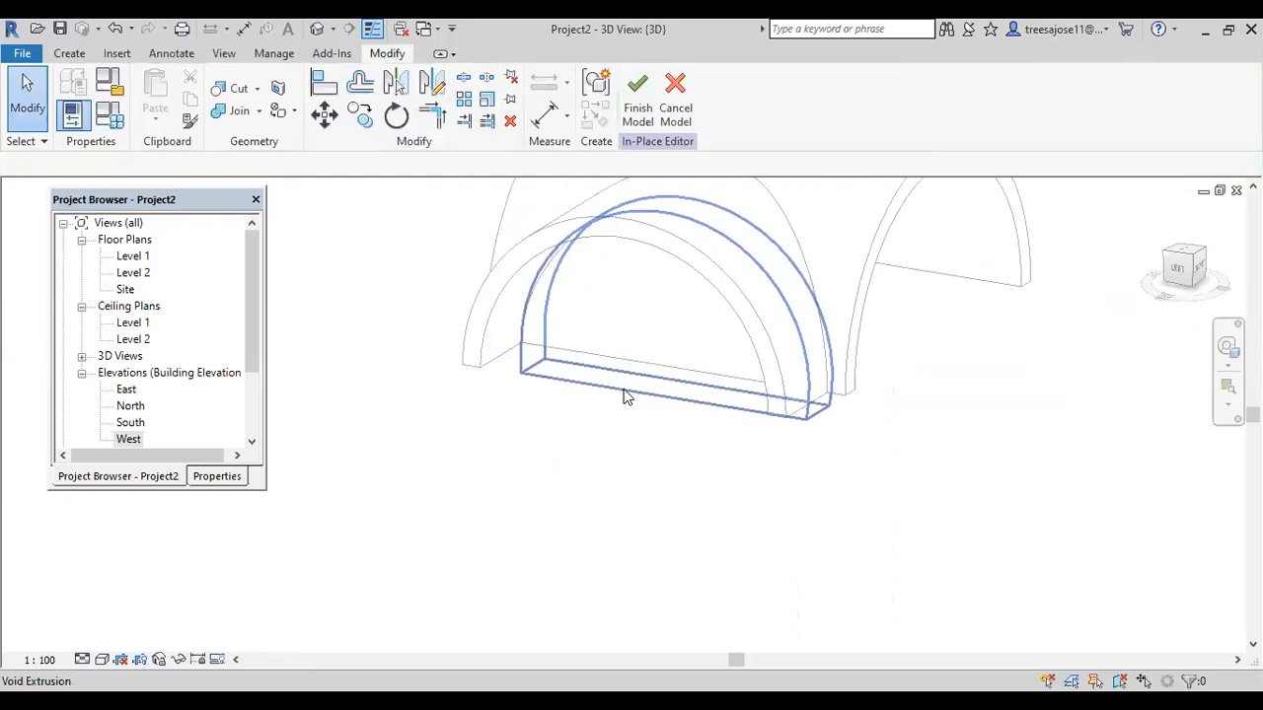
left_click(624, 394)
scroll(648, 369, "down", 2)
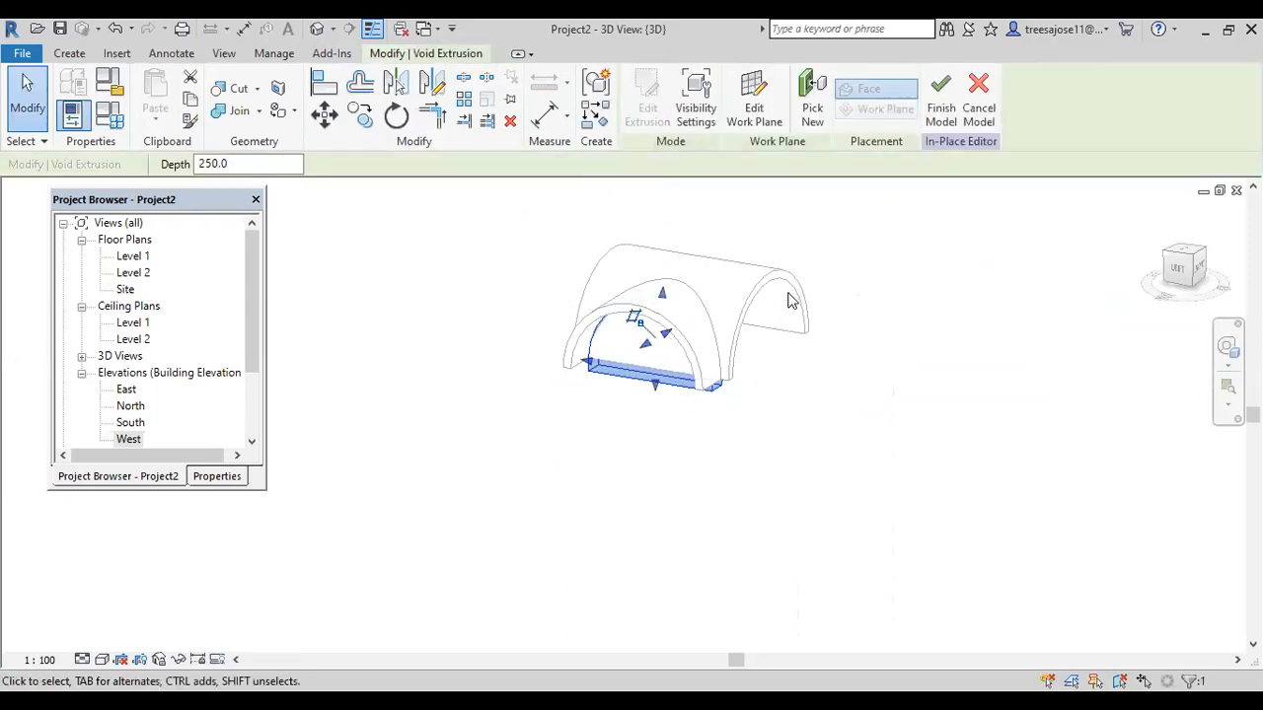
mouse_move(674, 342)
left_mouse_down()
mouse_move(696, 290)
mouse_move(779, 217)
left_mouse_up()
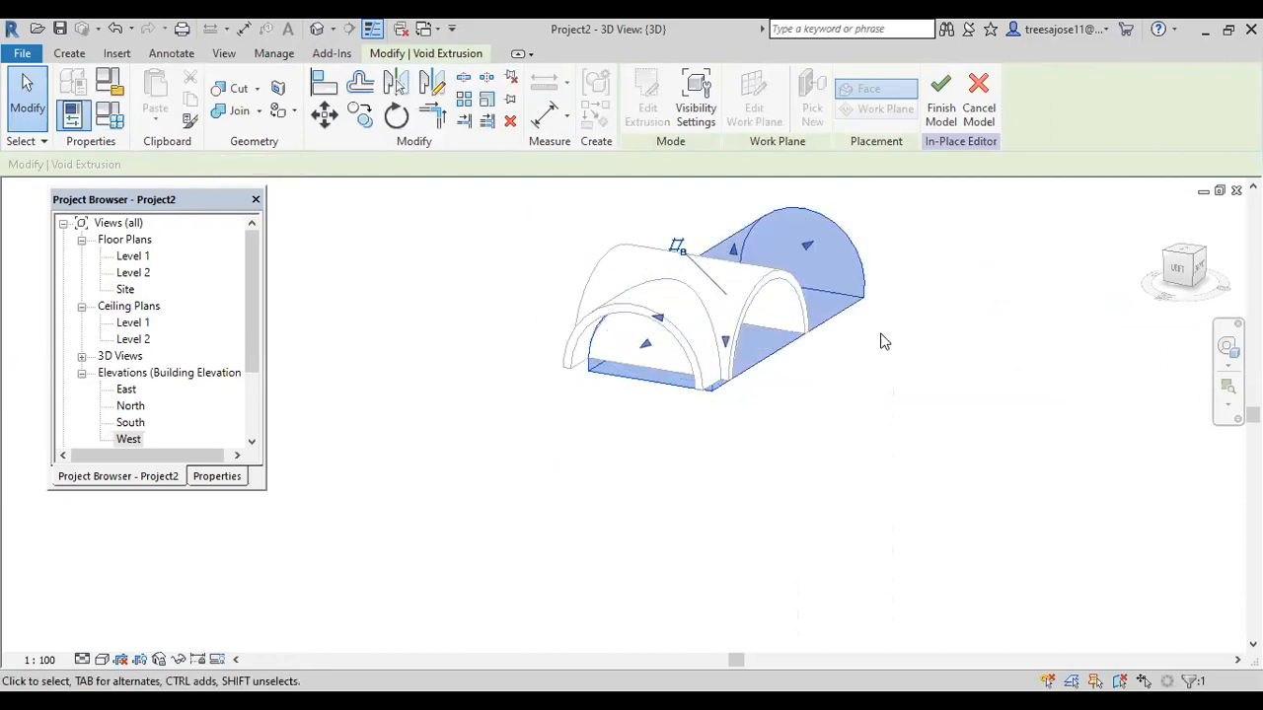
left_click_drag(638, 351, 544, 482)
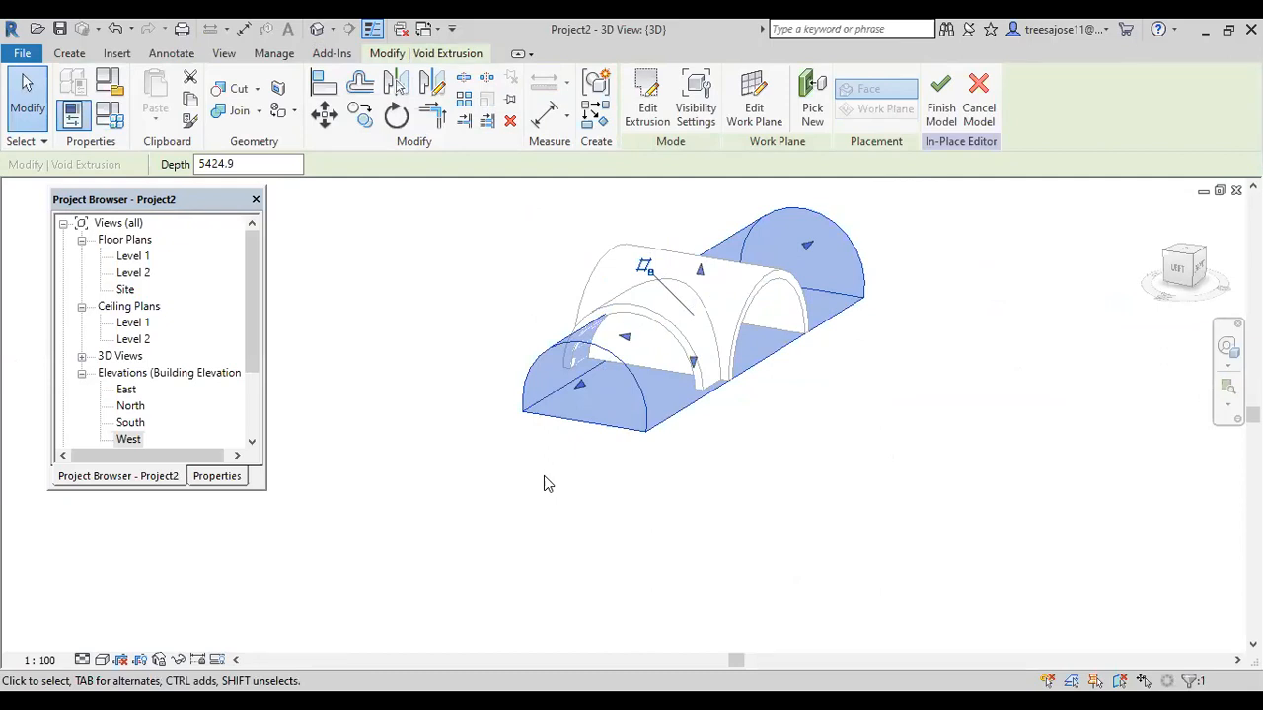
Cut the larger arched roof with the void using Cut Geometry and finish the in-place model.
left_click(257, 89)
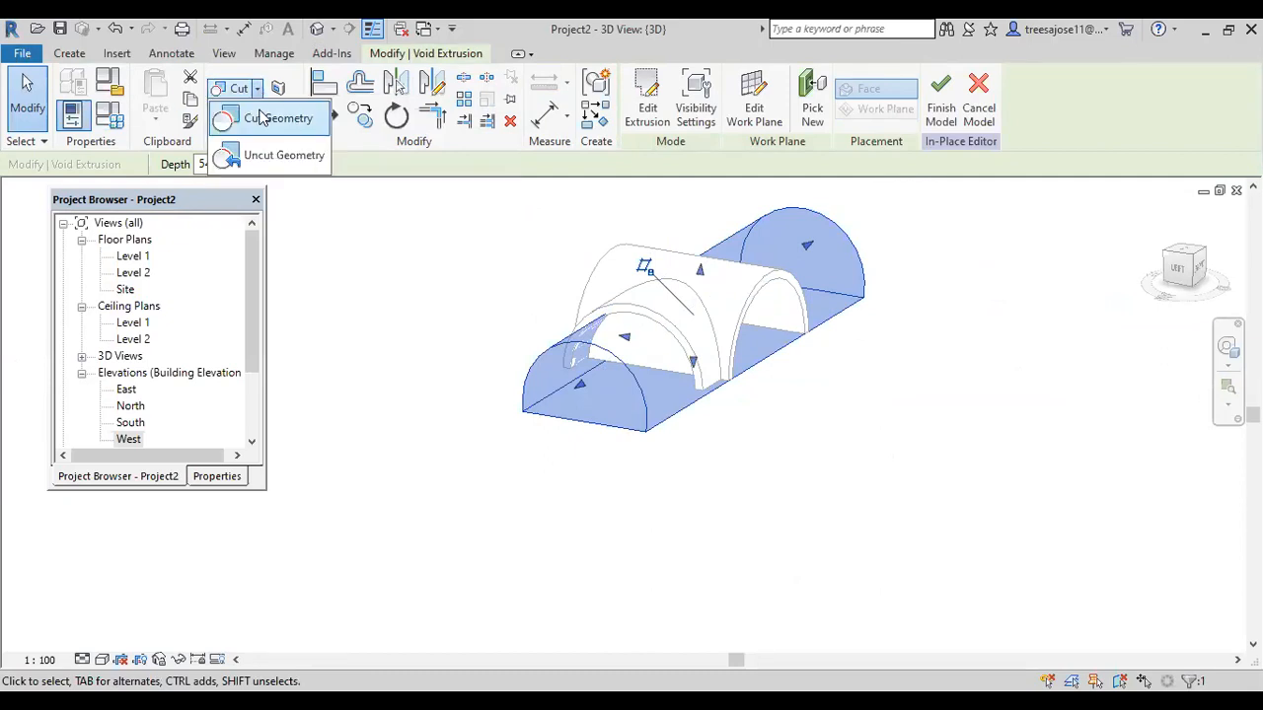
left_click(262, 118)
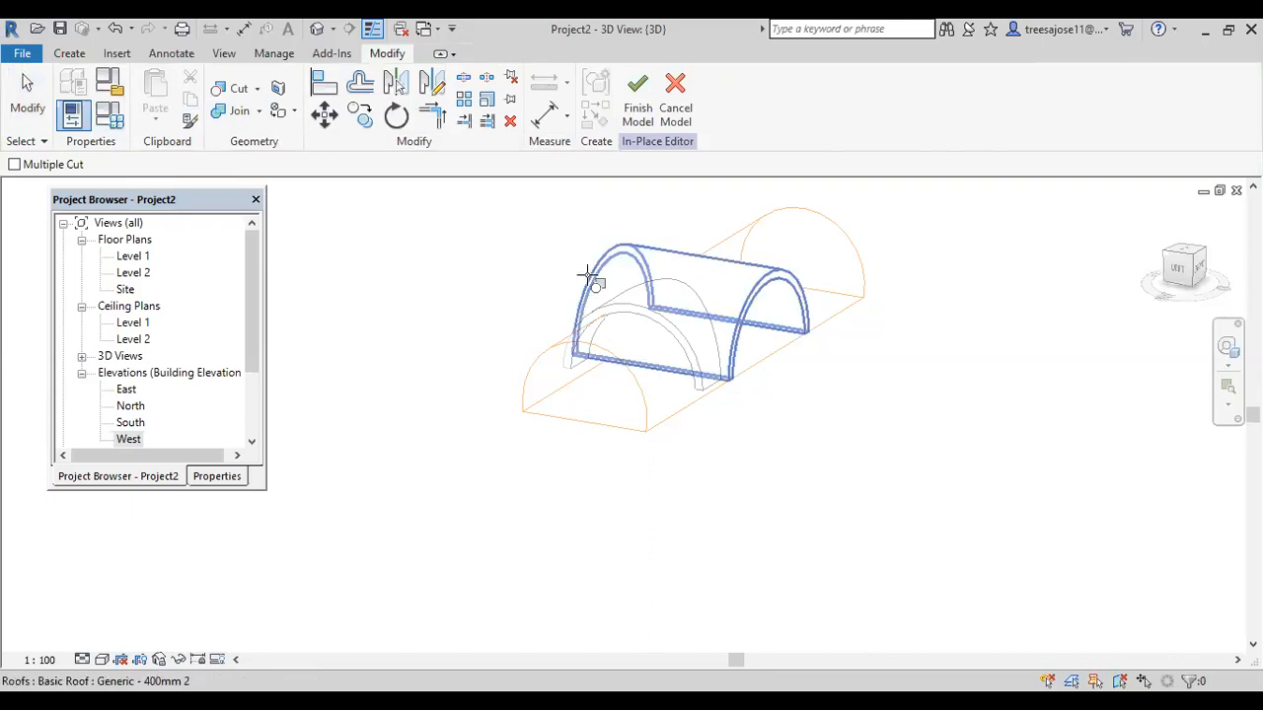
left_click(588, 275)
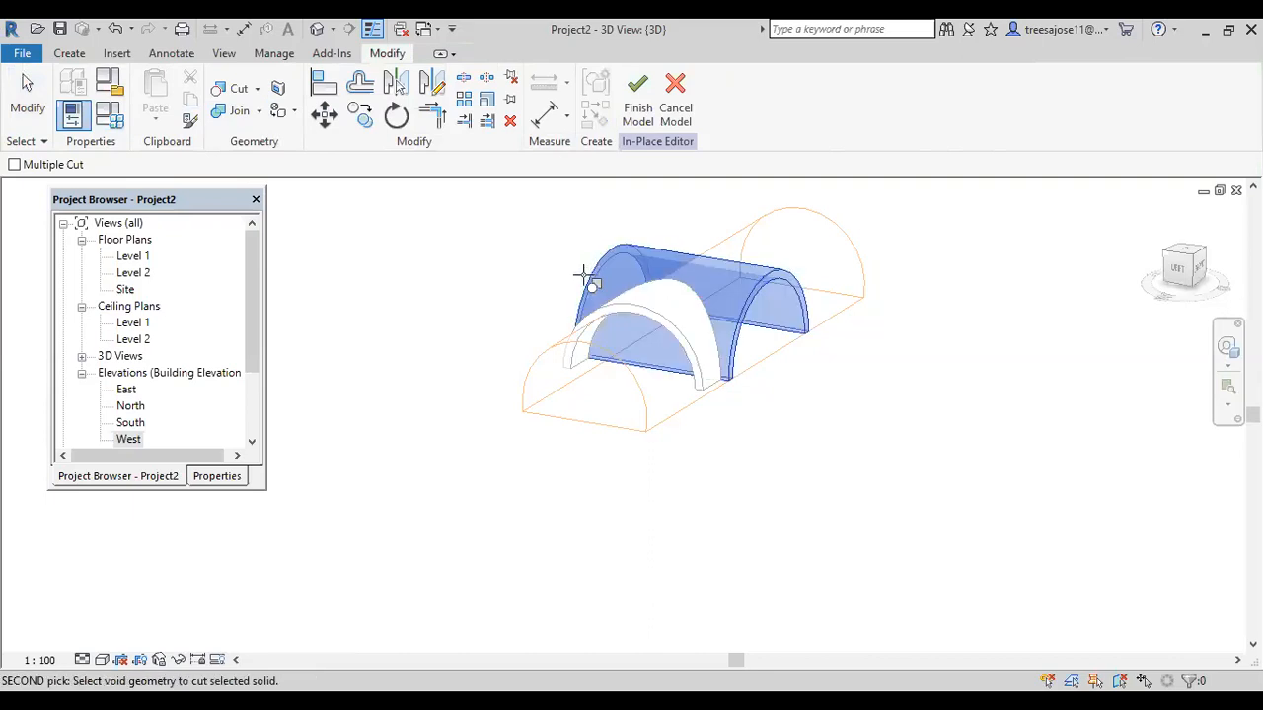
left_click(546, 350)
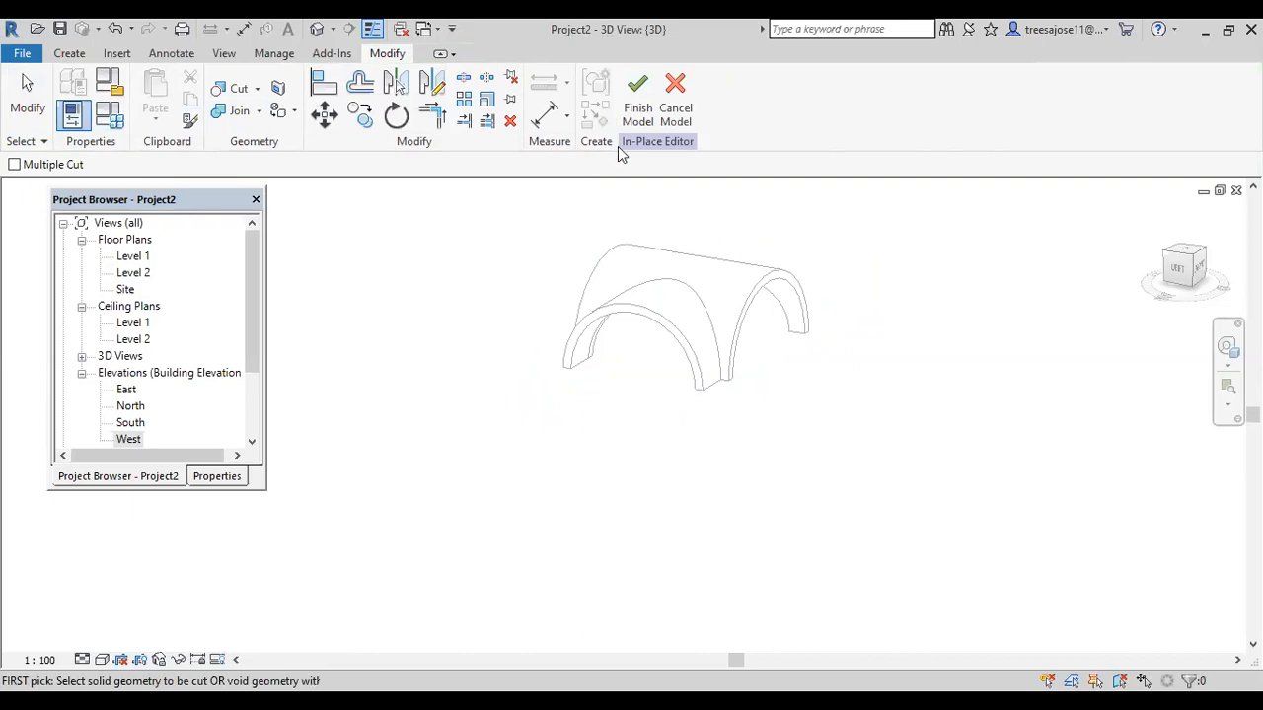
left_click(640, 102)
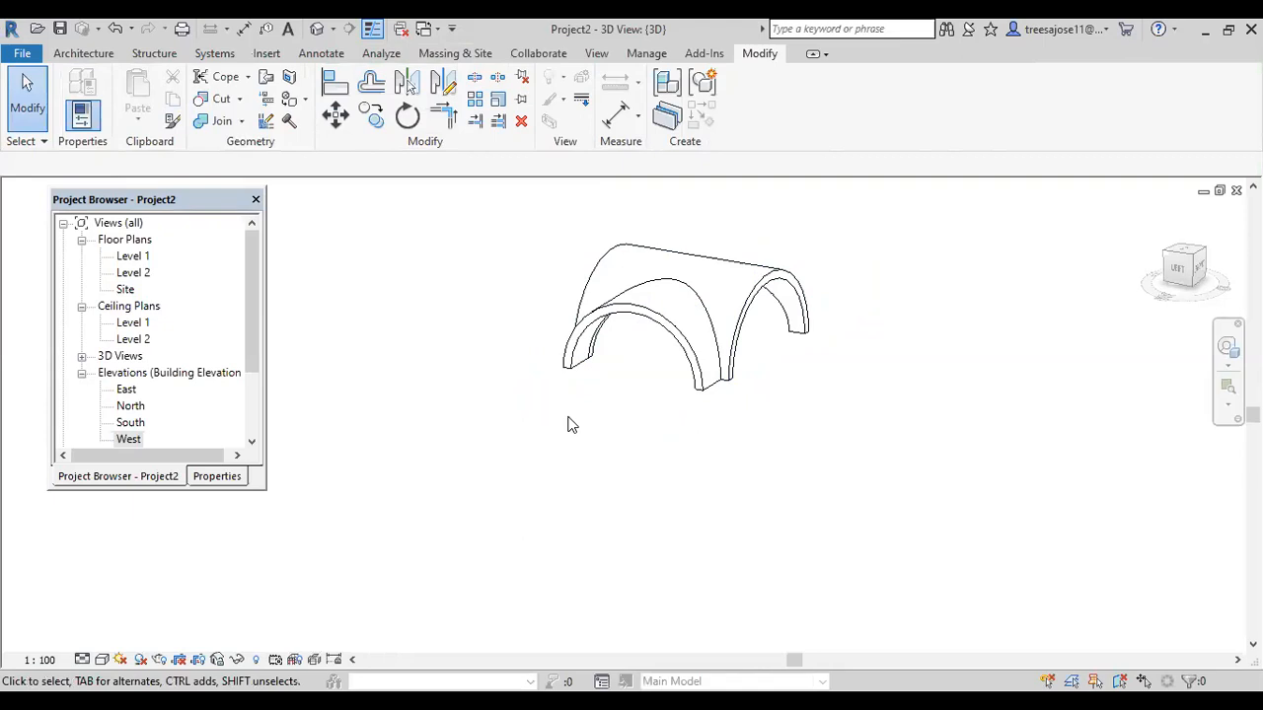
In the Level 2 floor plan, mirror a copy of the smaller roof about an axis drawn along Reference Plane : 2.
double_click(138, 274)
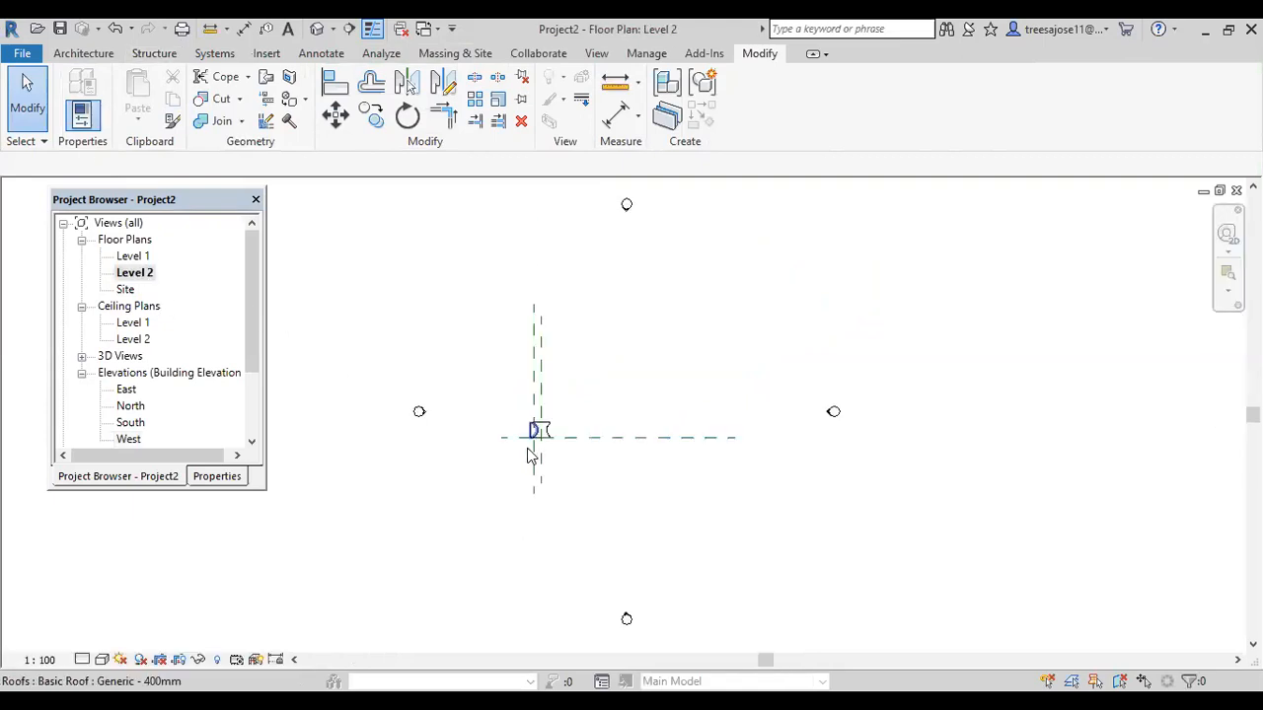
left_click(523, 419)
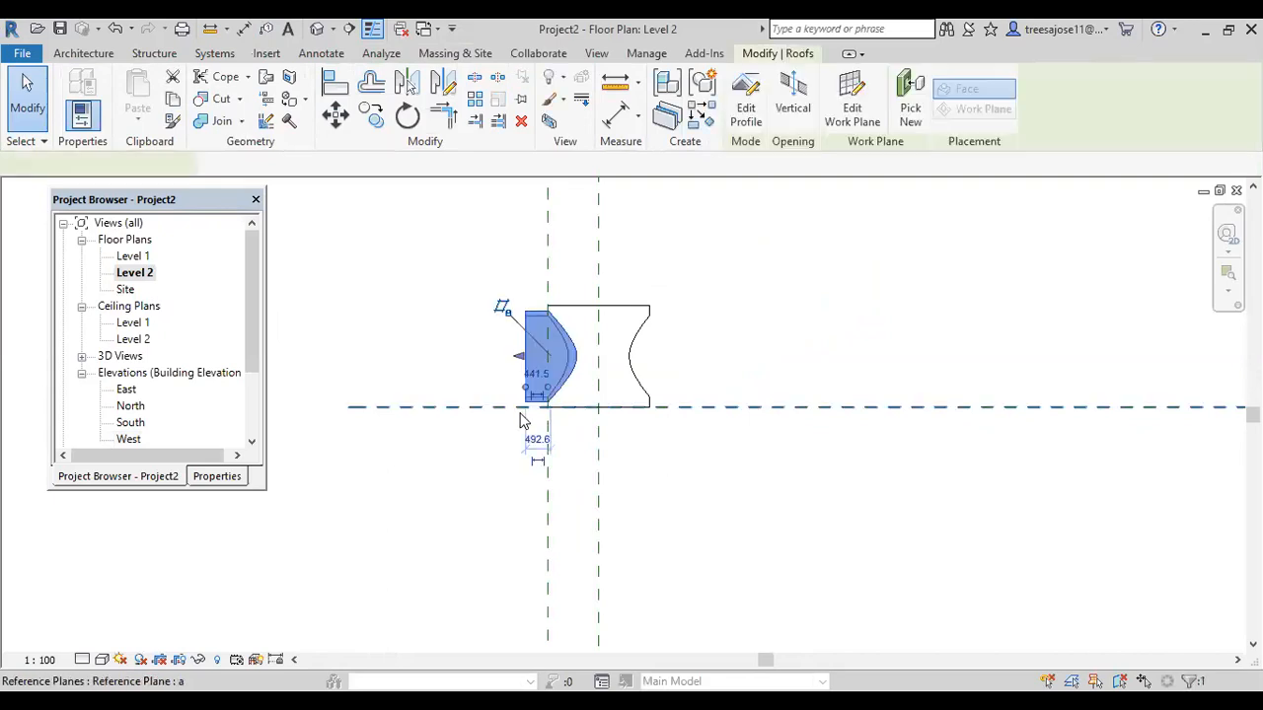
left_click(443, 84)
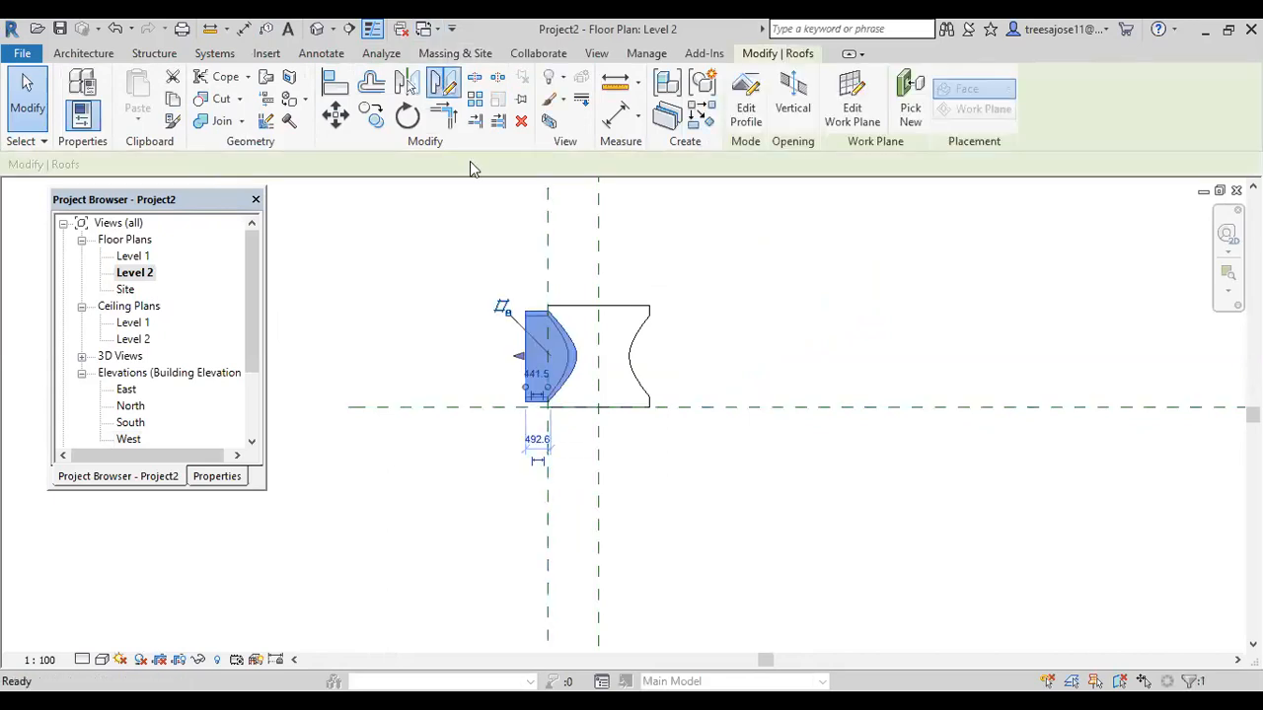
left_click(598, 254)
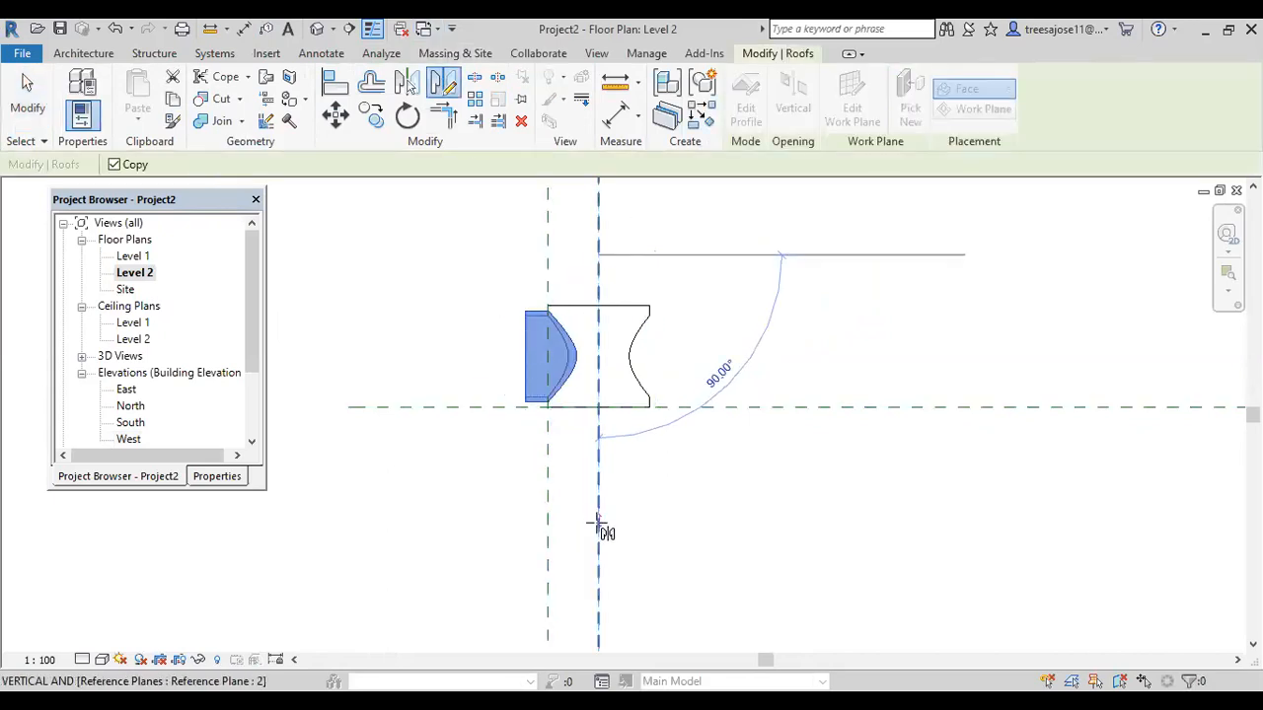
left_click(598, 523)
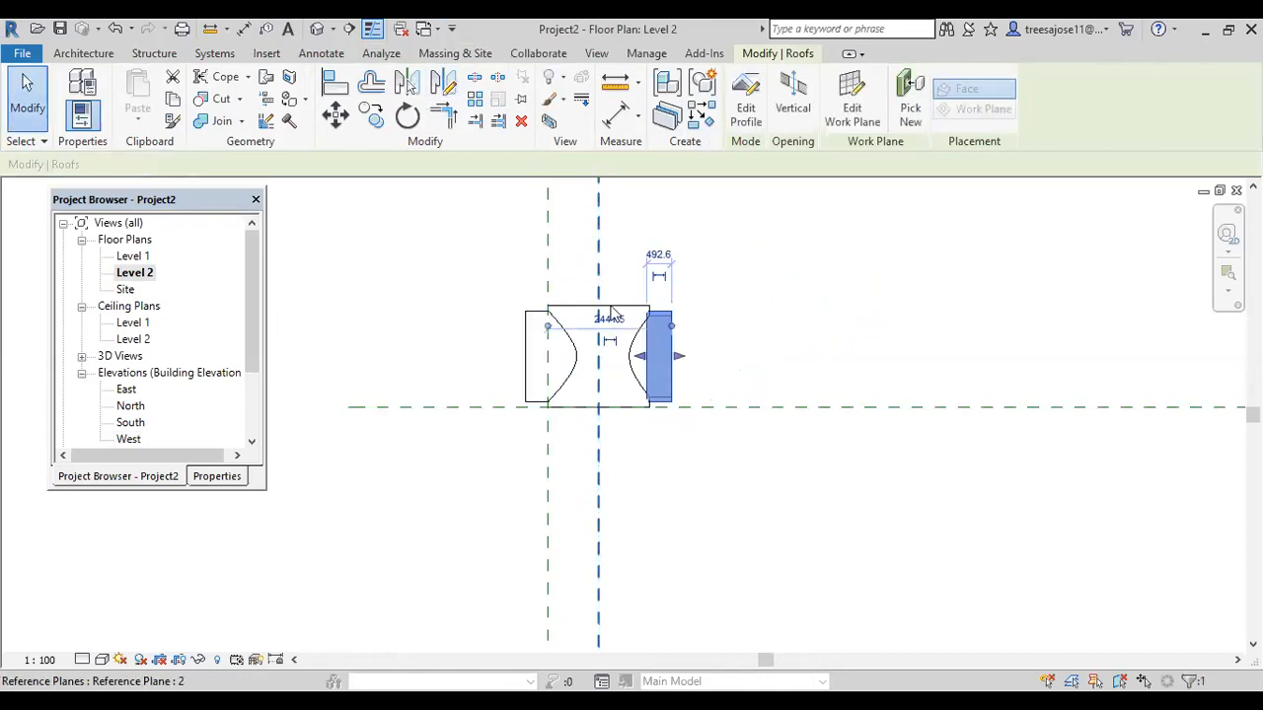
In the 3D view, join the mirrored roof's inner edge to the face of the larger arched roof with Join/Unjoin Roof.
left_click(317, 28)
left_click(675, 440)
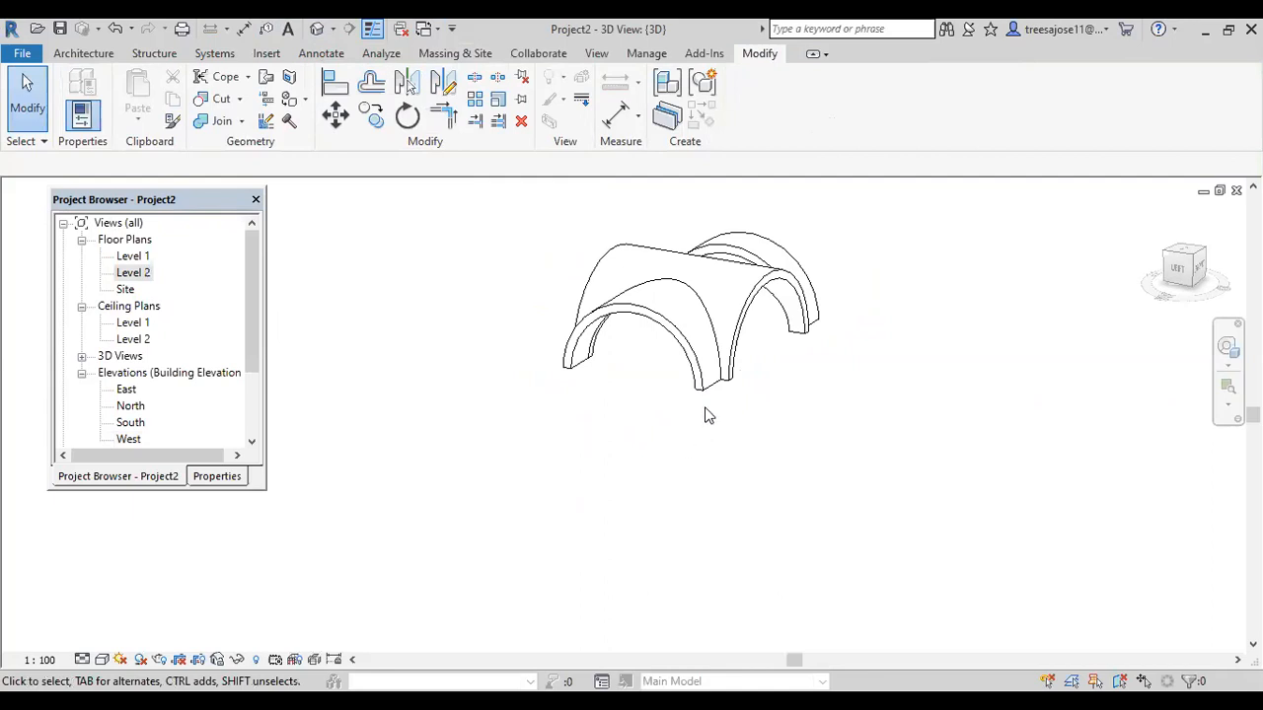
middle_click_drag(735, 493, 651, 544, "shift")
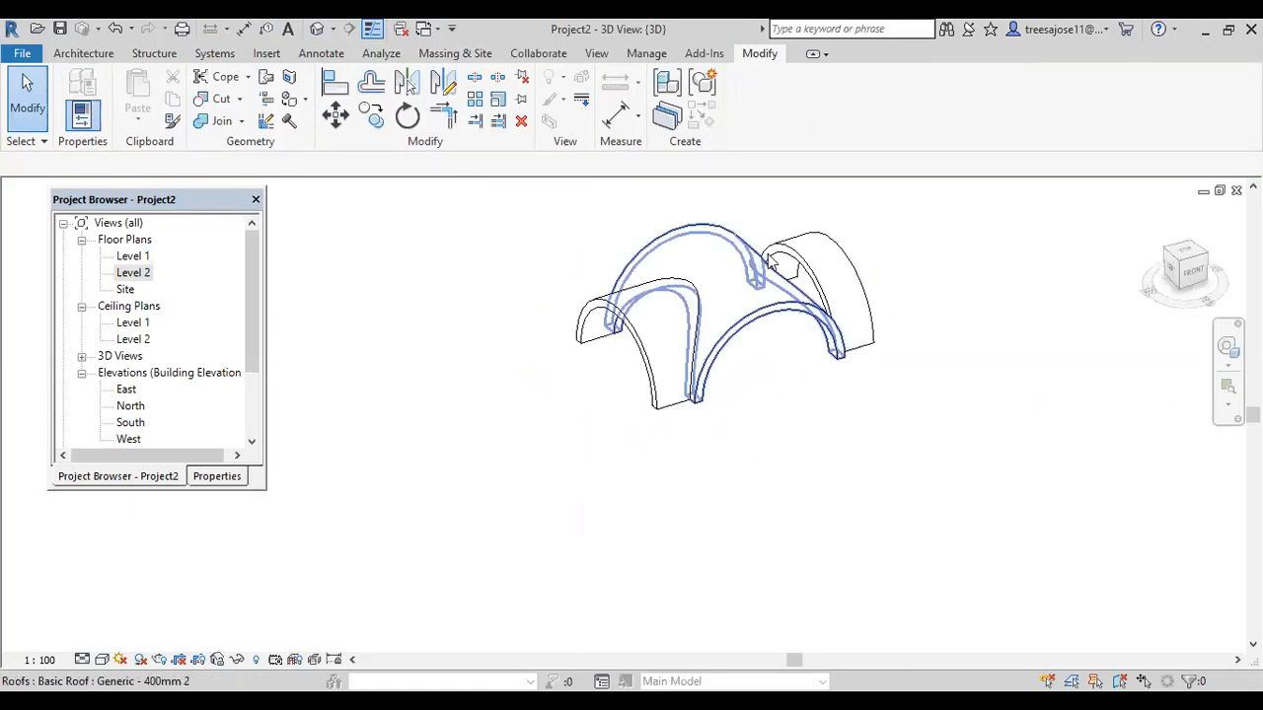
scroll(789, 259, "up", 2)
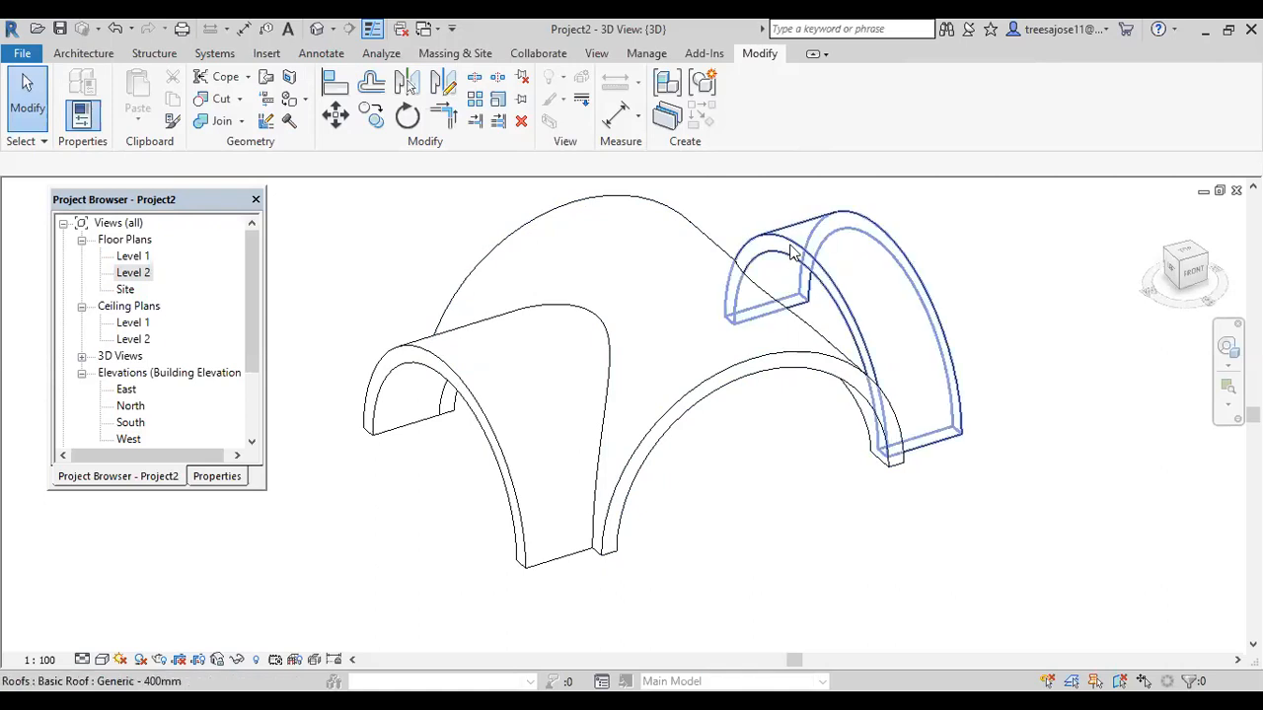
left_click(265, 84)
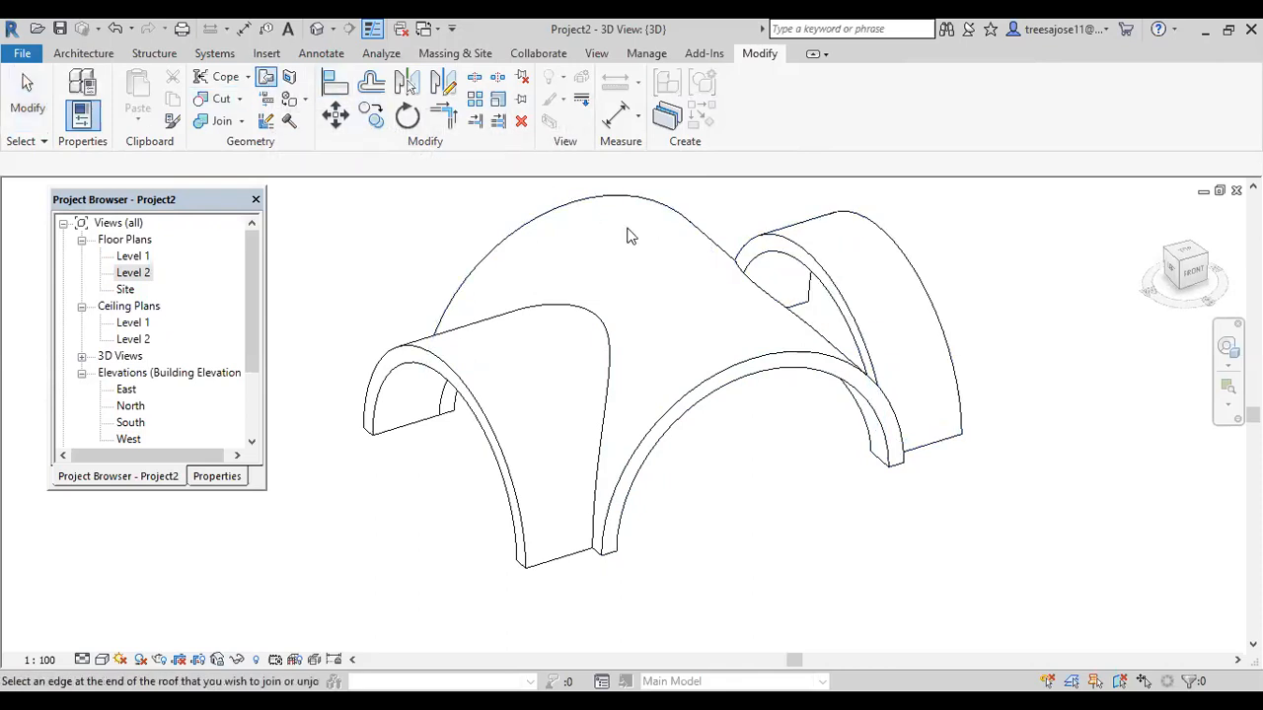
left_click(776, 243)
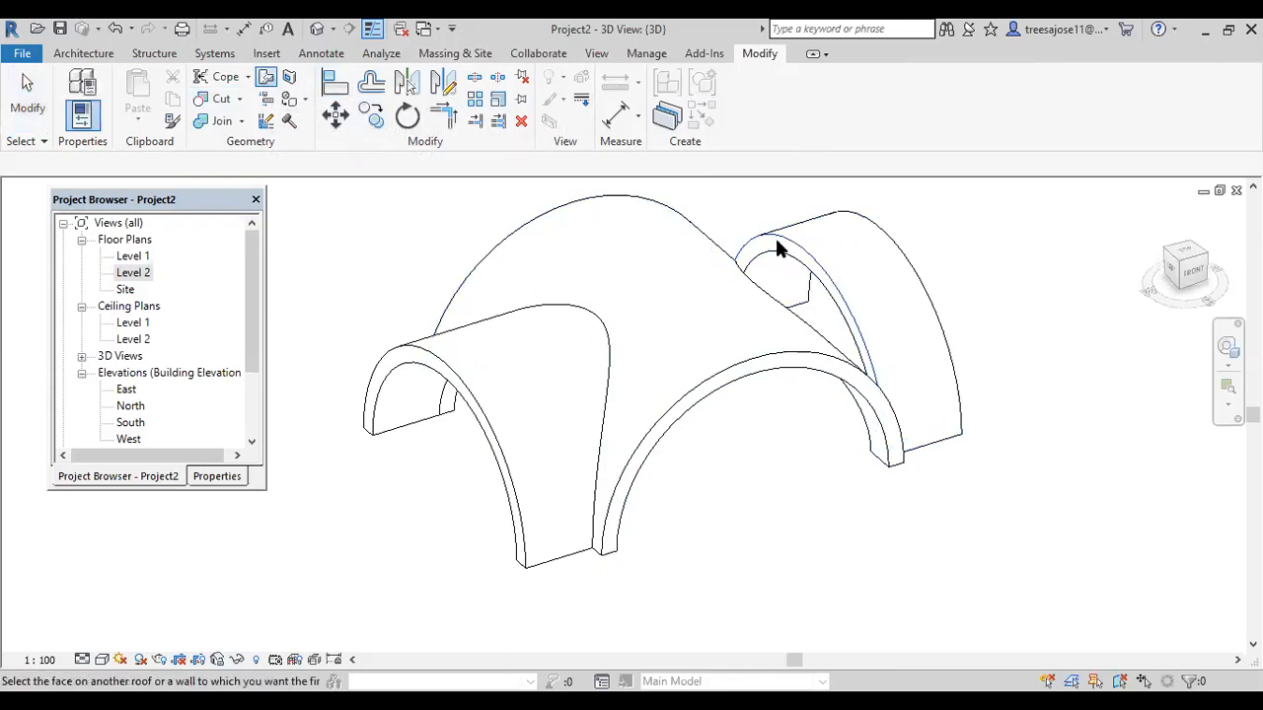
left_click(730, 372)
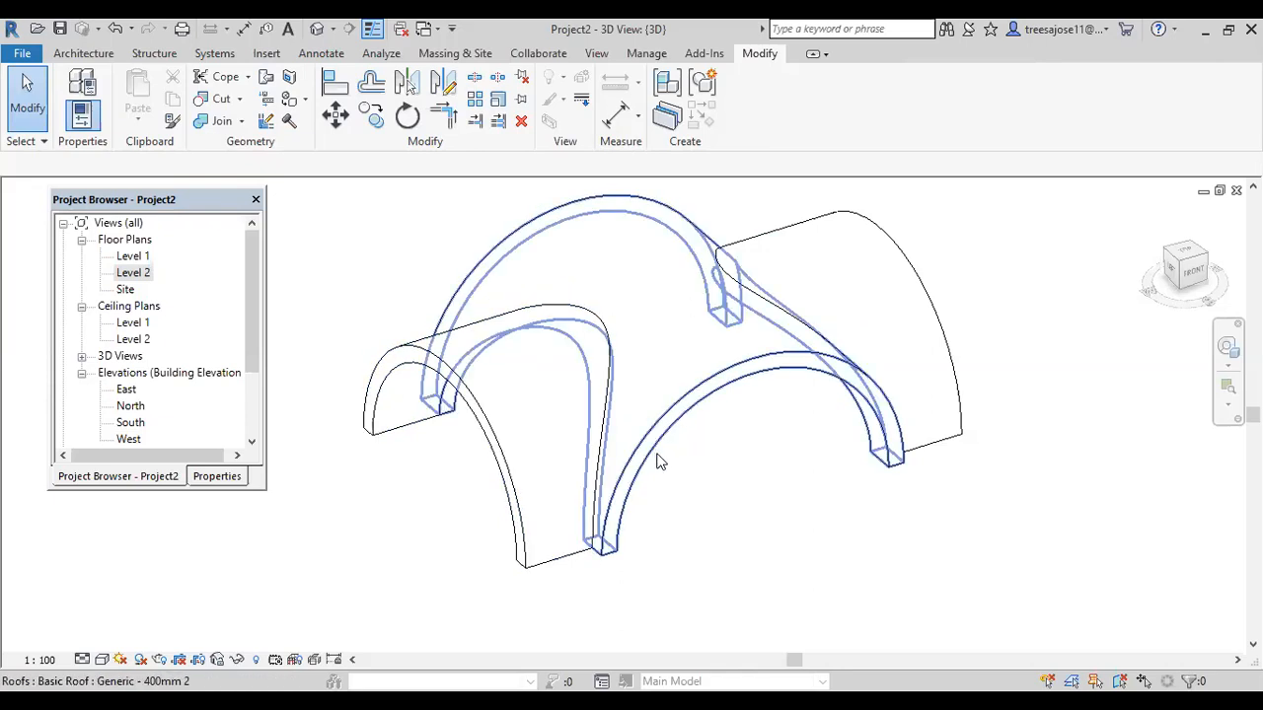
Set the 3D view's visual style to Shaded.
middle_click_drag(643, 480, 716, 369, "shift")
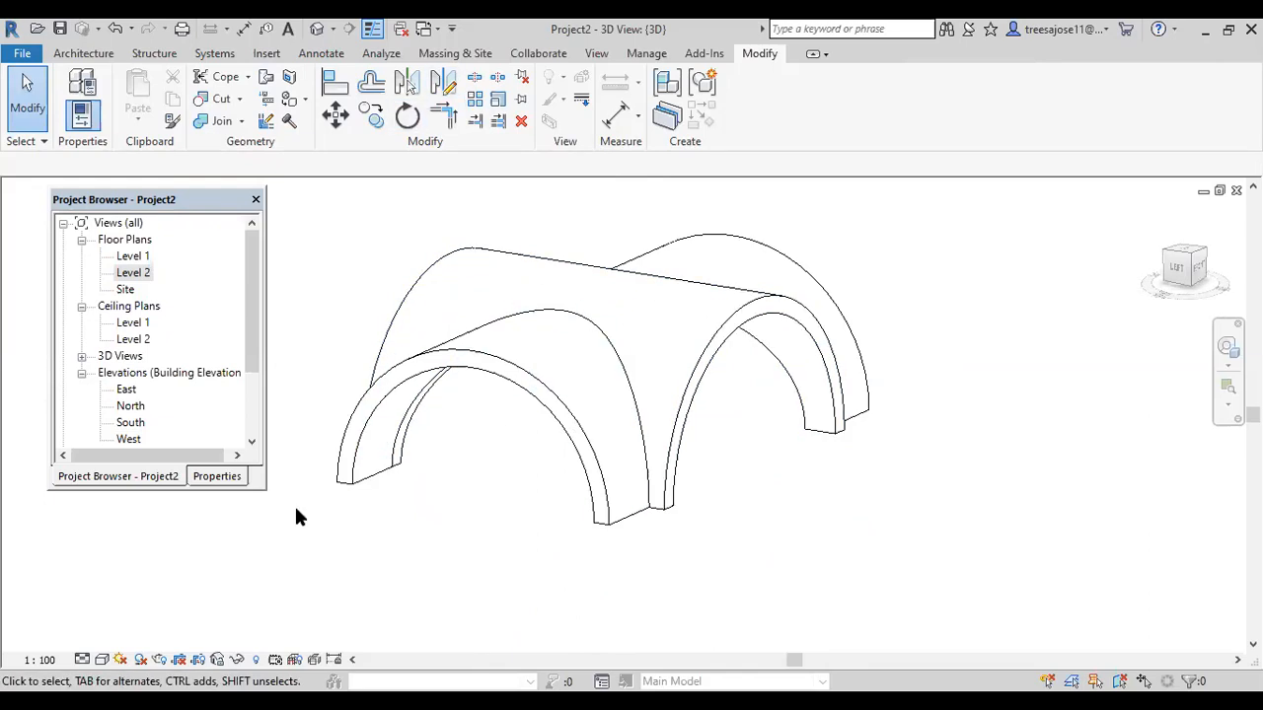
left_click(102, 660)
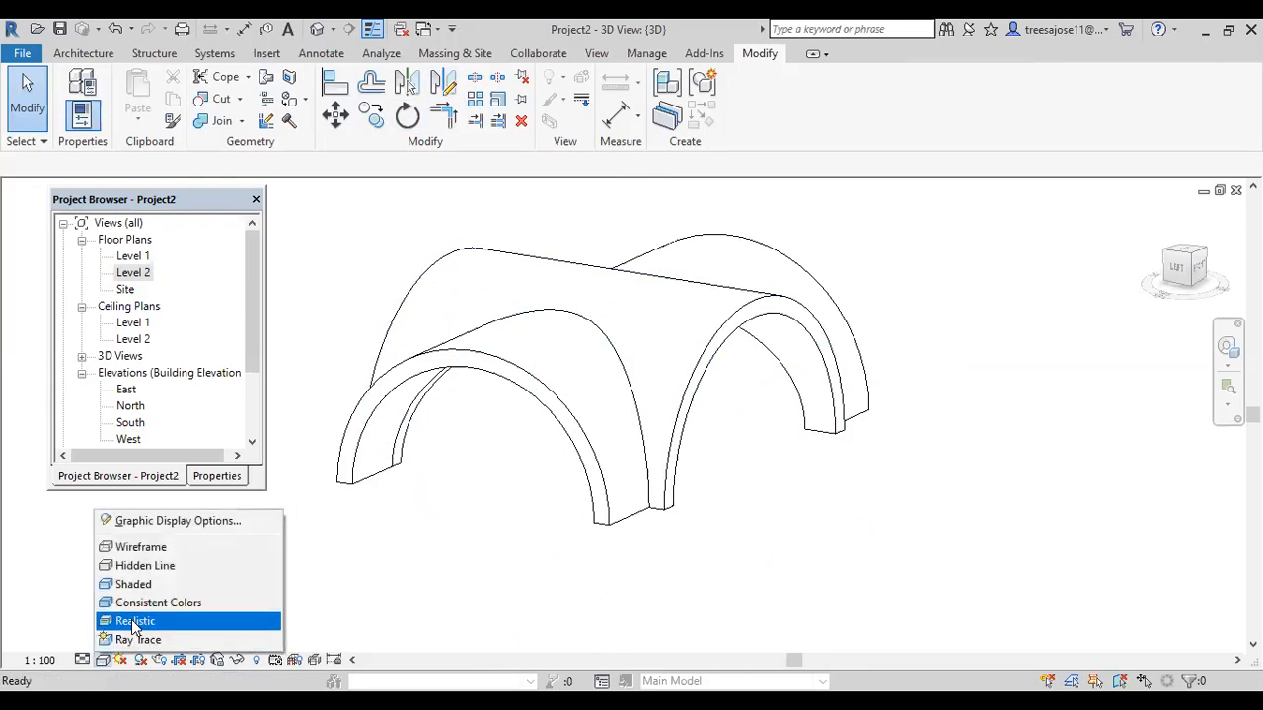
left_click(134, 585)
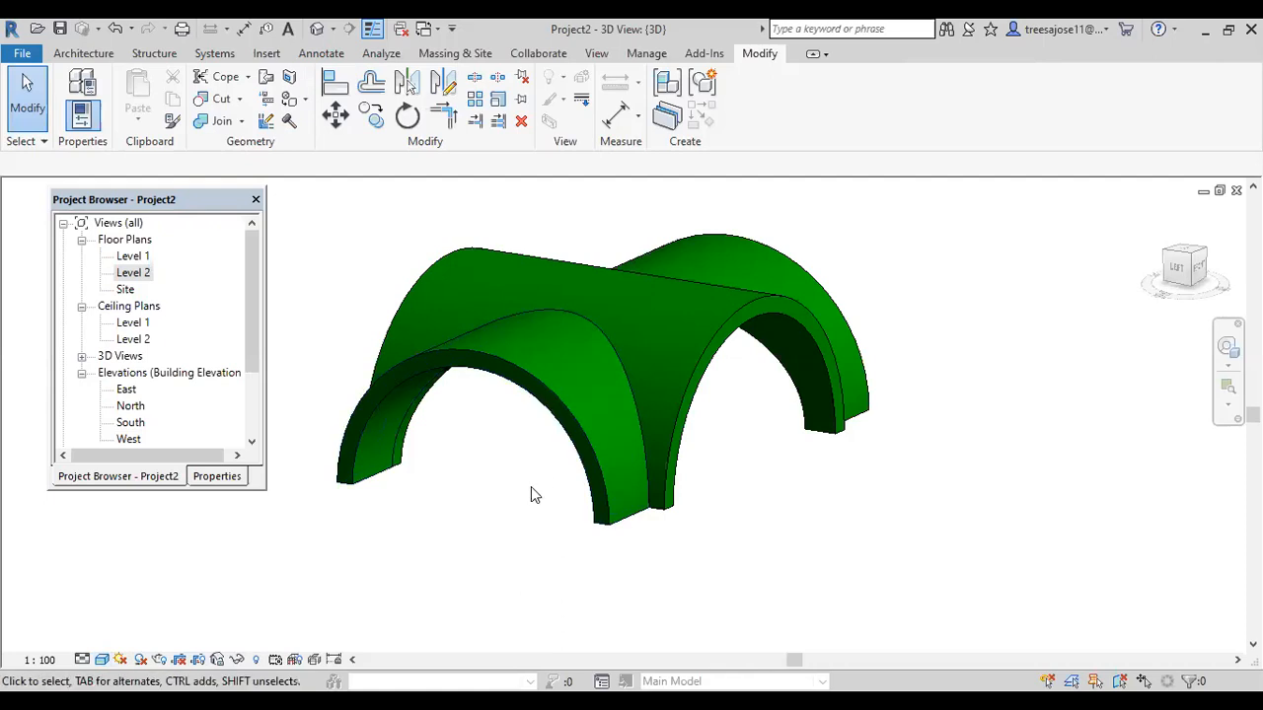
Examine the shaded crossing vault from below and from outside, checking the roof intersections and openings.
mouse_move(510, 473)
middle_mouse_down("shift")
mouse_move(586, 352)
mouse_move(596, 307)
mouse_move(583, 318)
middle_mouse_up("shift")
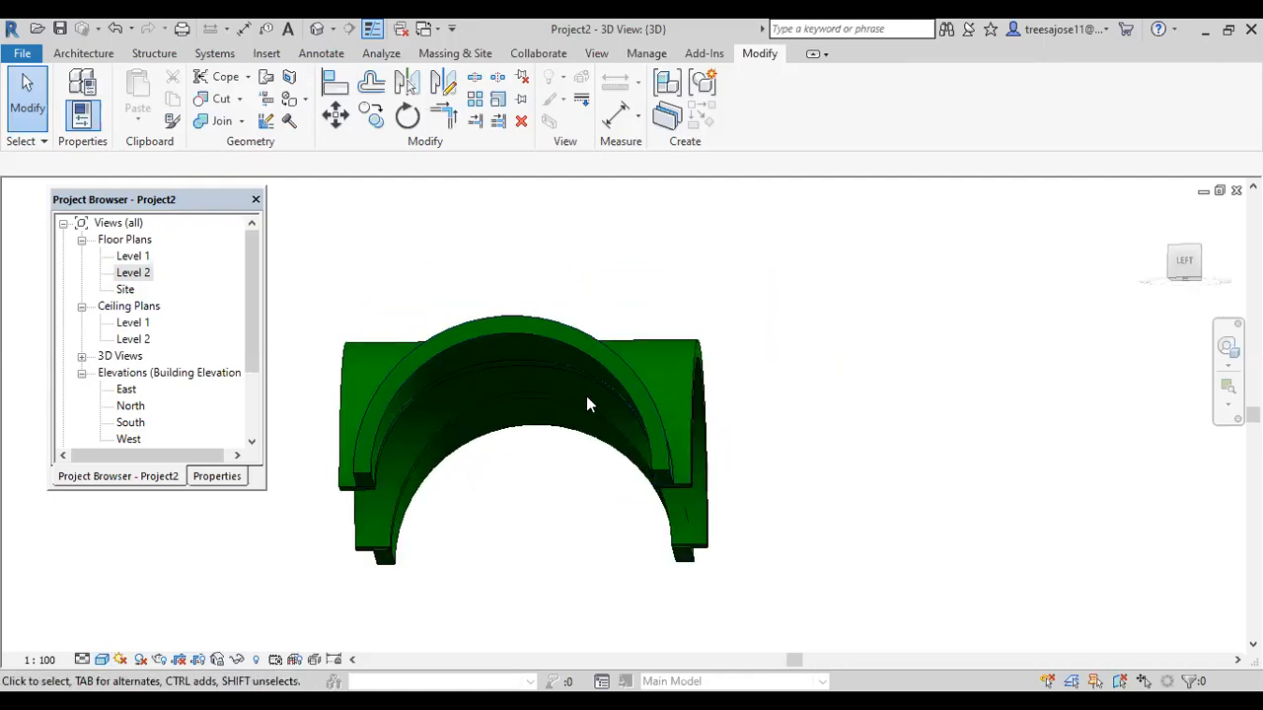
middle_click_drag(602, 405, 558, 497)
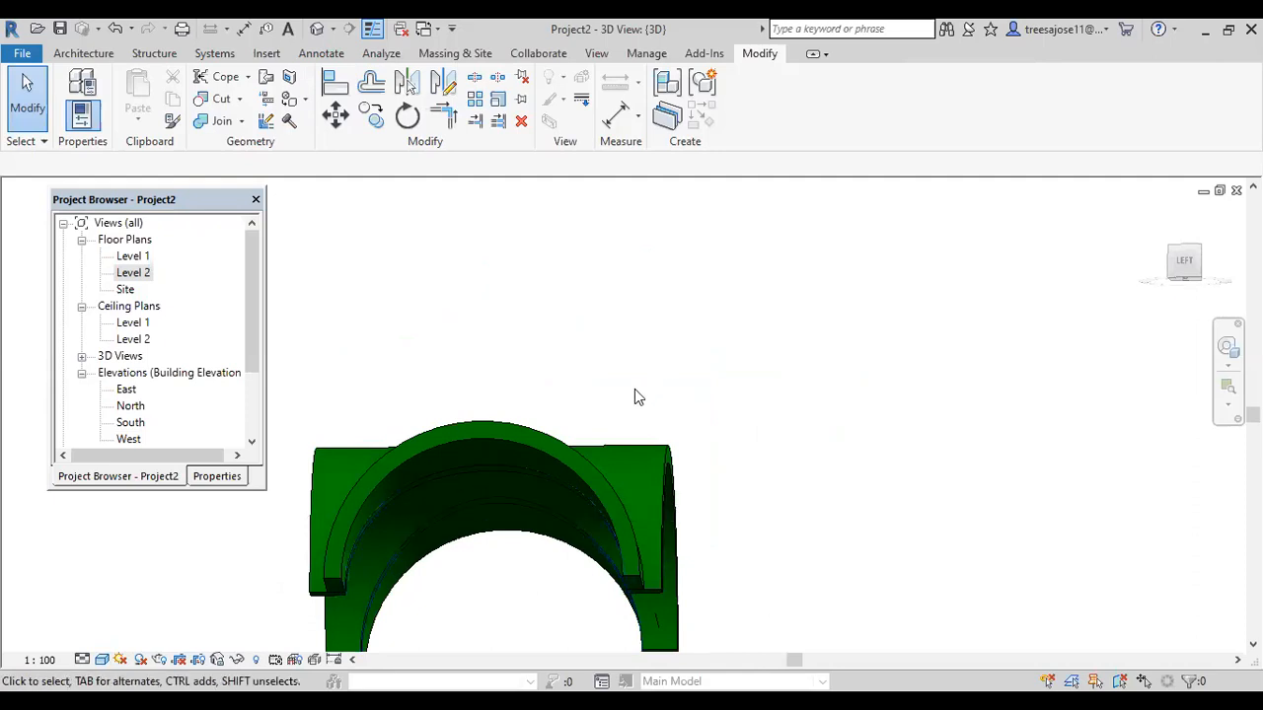
middle_click_drag(622, 421, 541, 583, "shift")
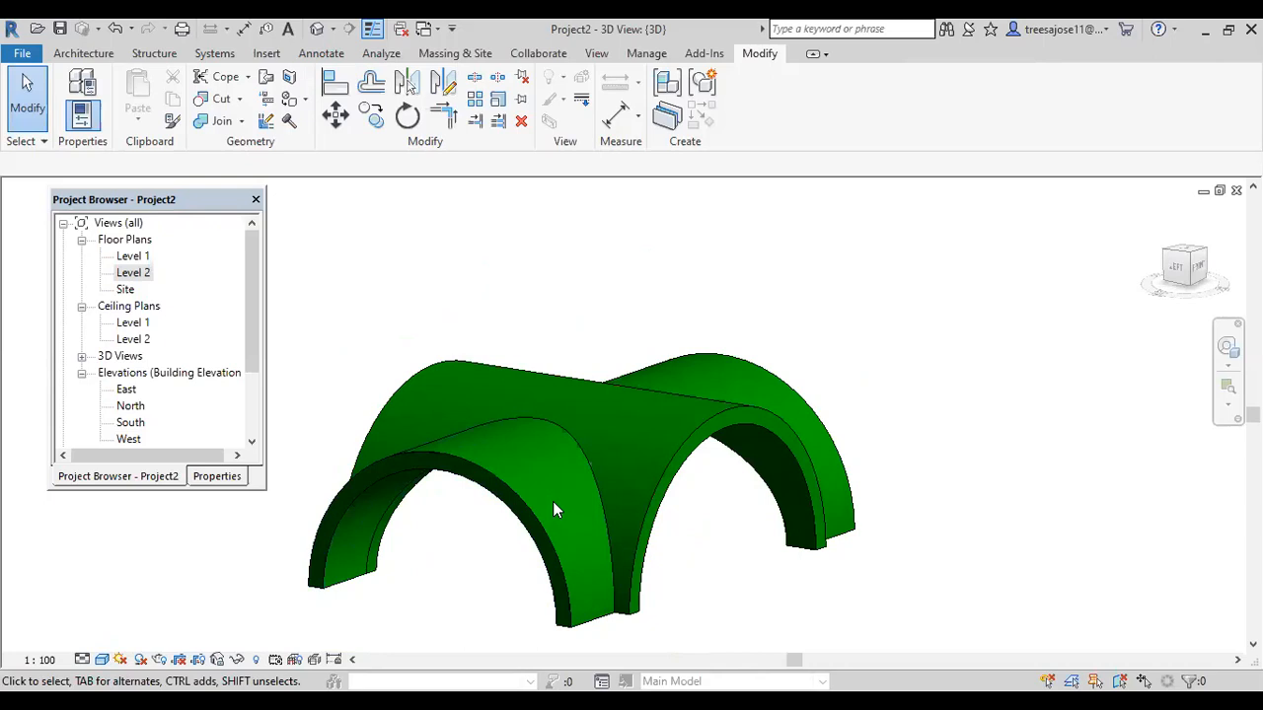
scroll(538, 288, "down", 2)
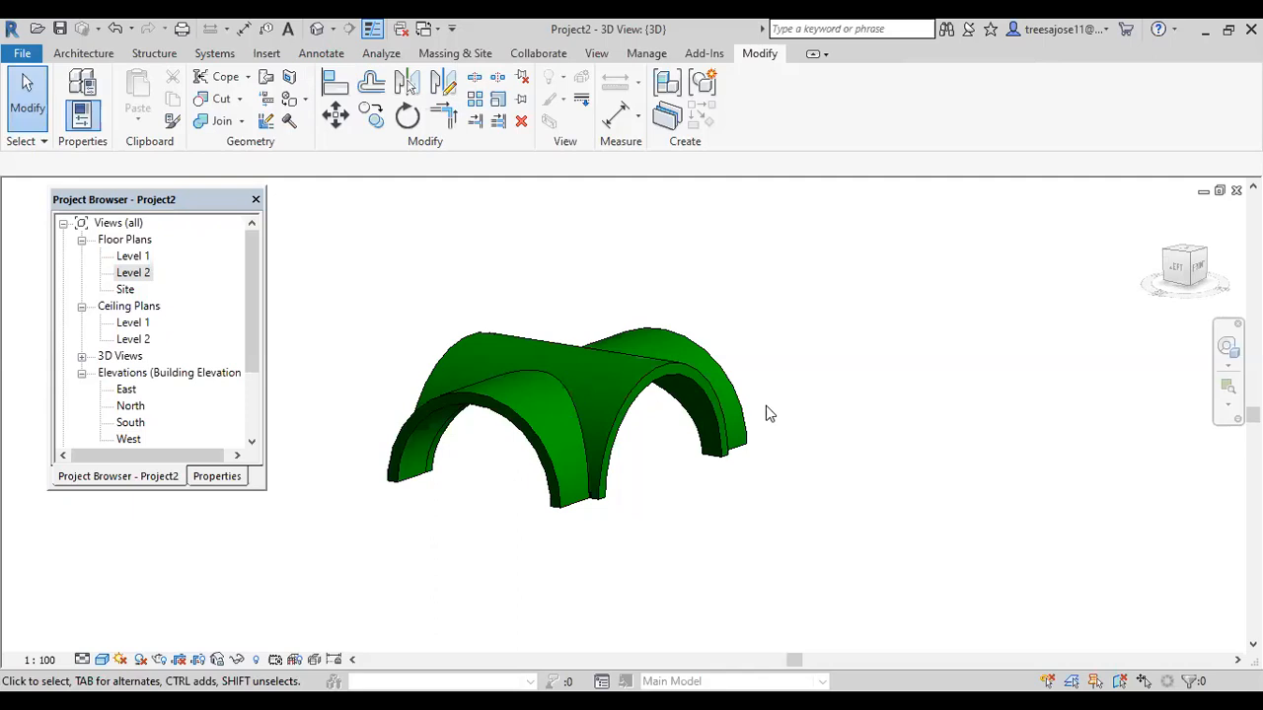
middle_click_drag(527, 391, 537, 401, "shift")
scroll(538, 401, "down", 1)
left_click_drag(406, 284, 499, 423)
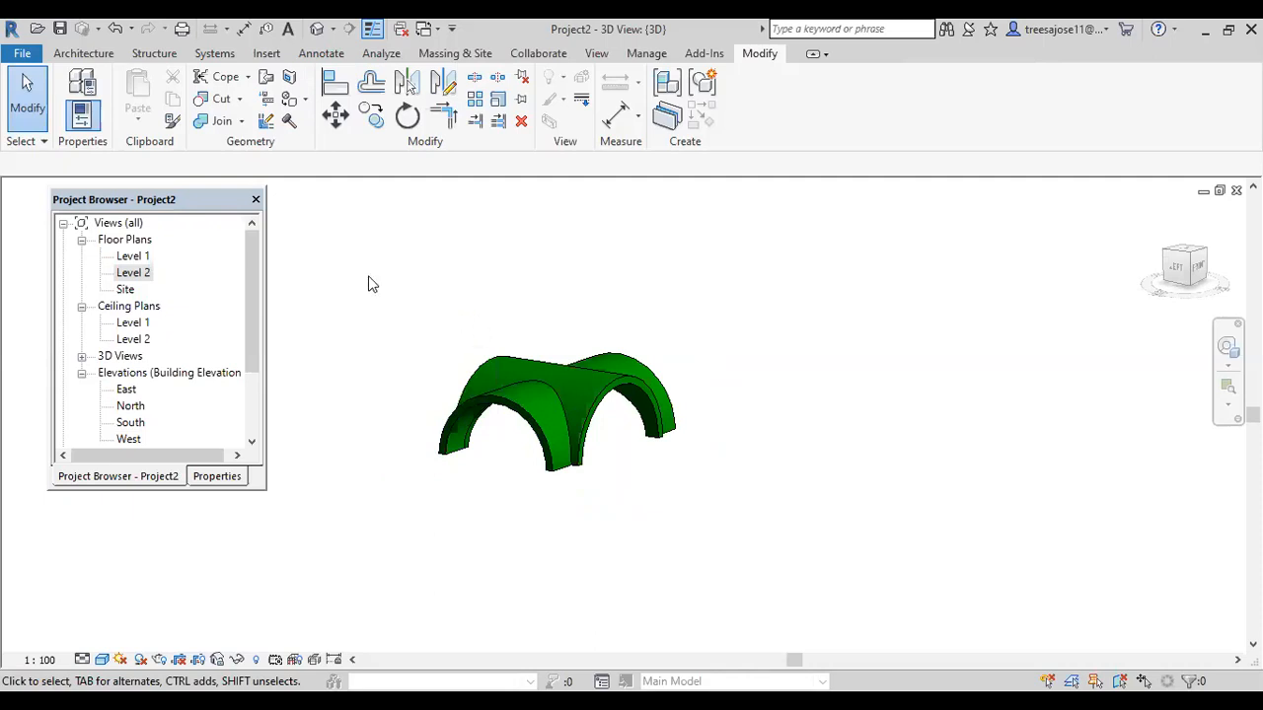
Delete the entire crossing arched vault from the 3D view.
left_click_drag(372, 285, 694, 510)
key("Delete")
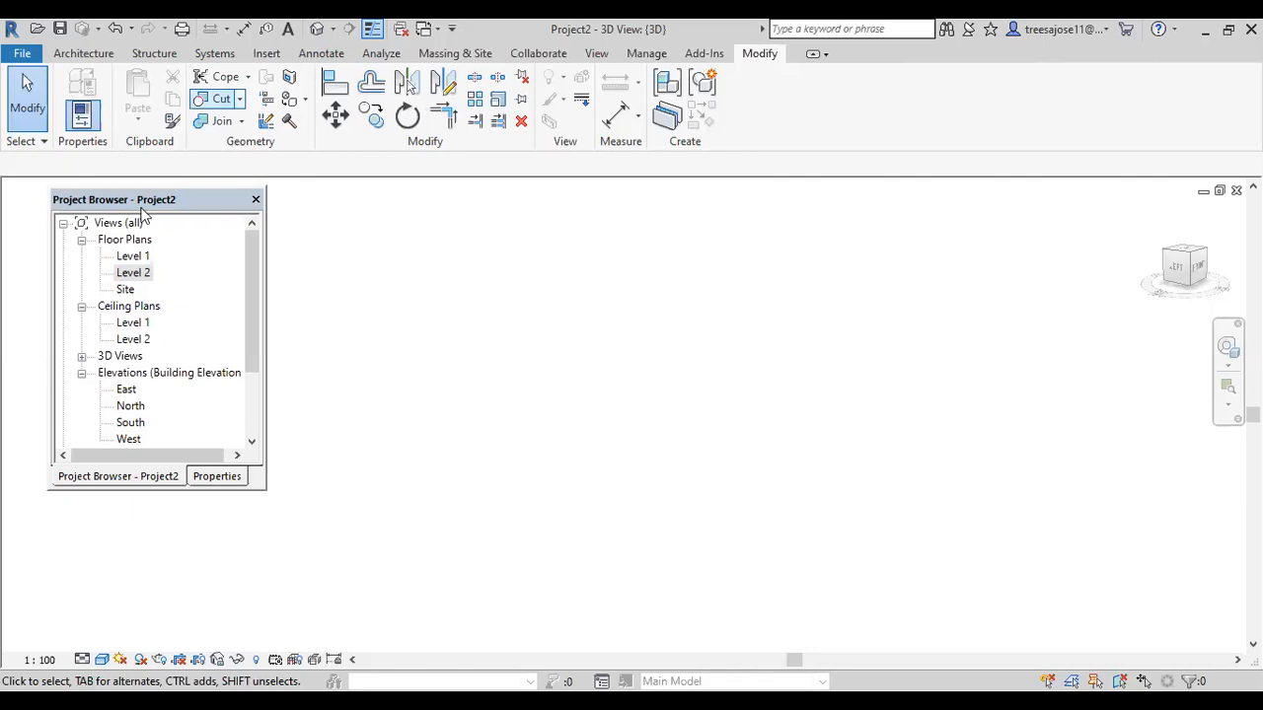
Start an architectural wall and choose the Curtain Wall type for it.
left_click(85, 54)
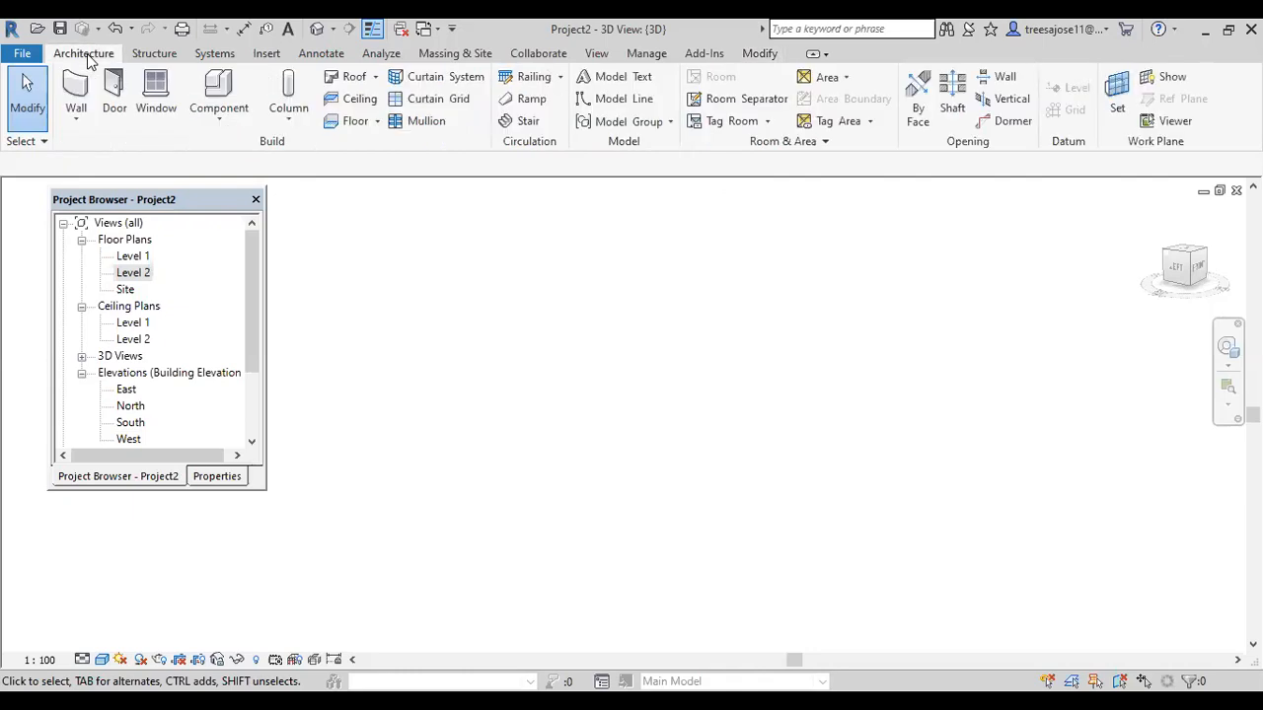
left_click(79, 132)
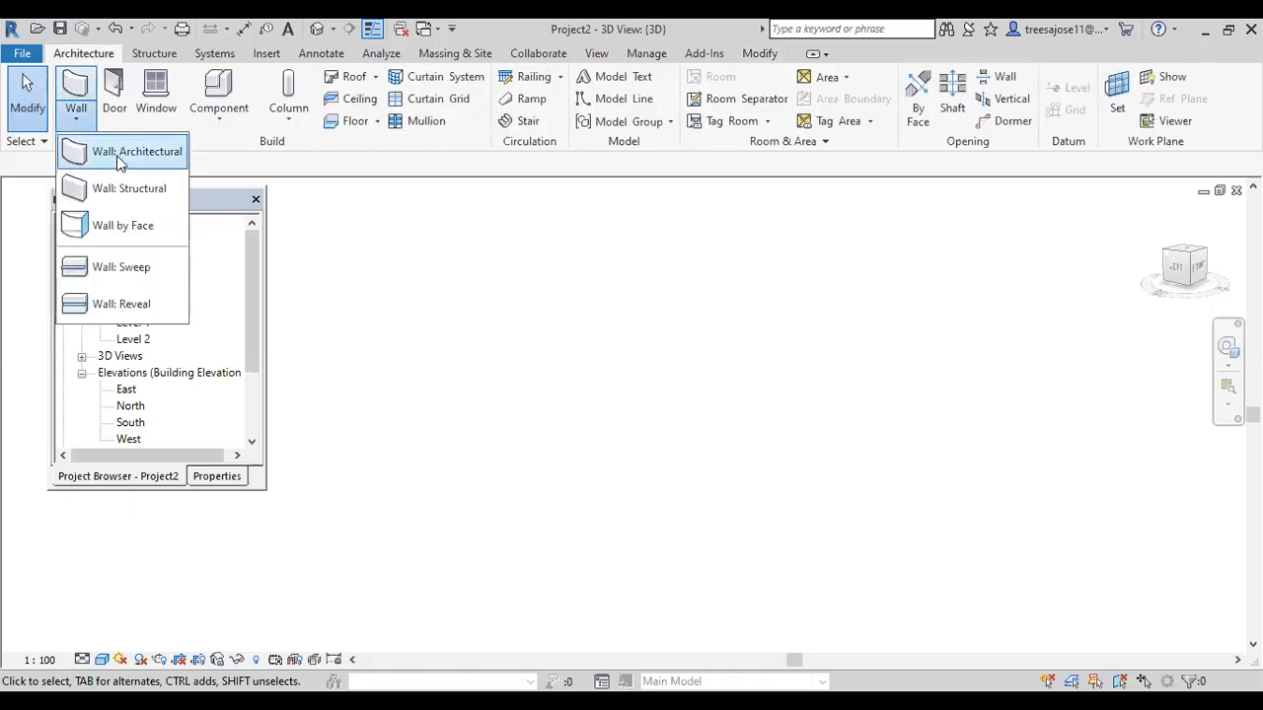
left_click(113, 158)
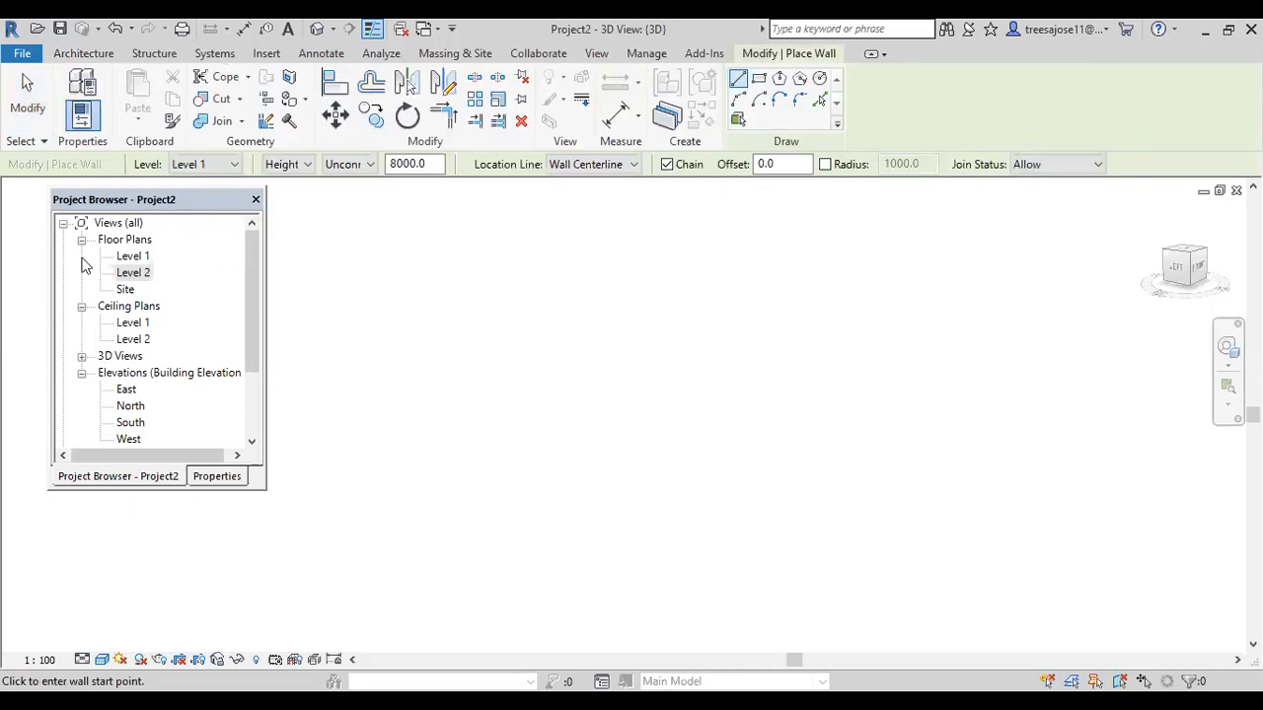
left_click(217, 477)
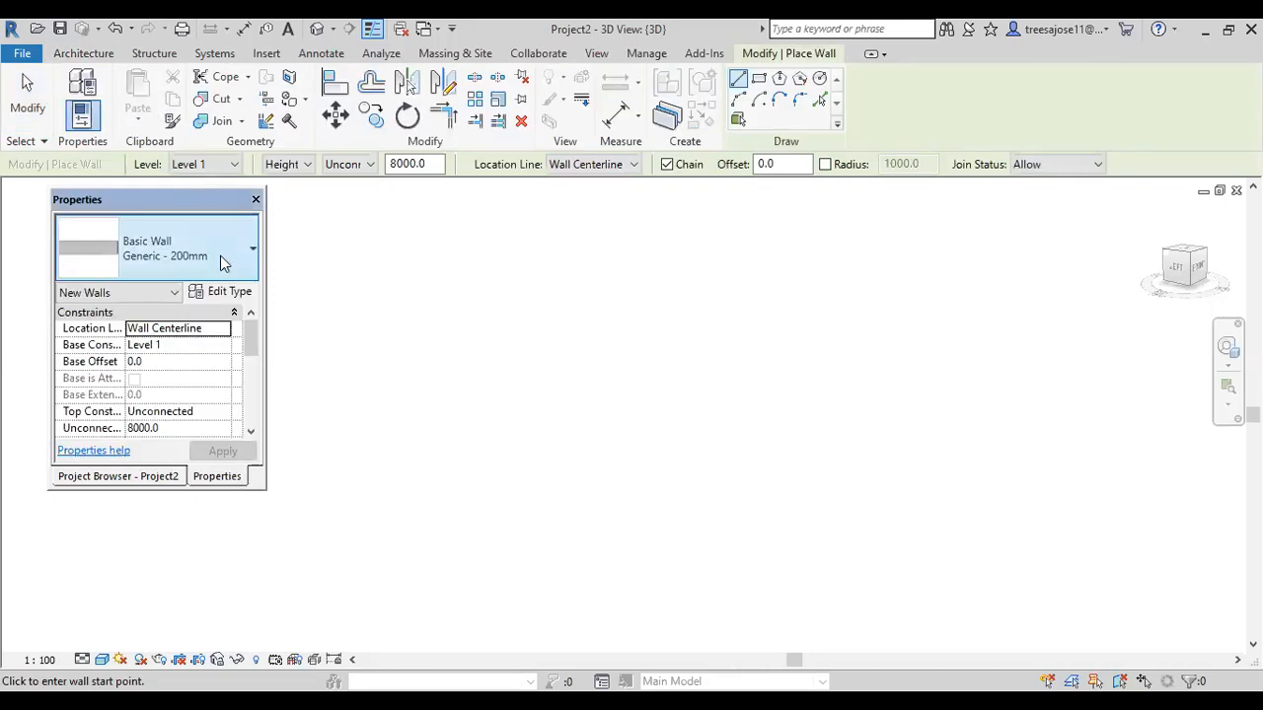
left_click(250, 252)
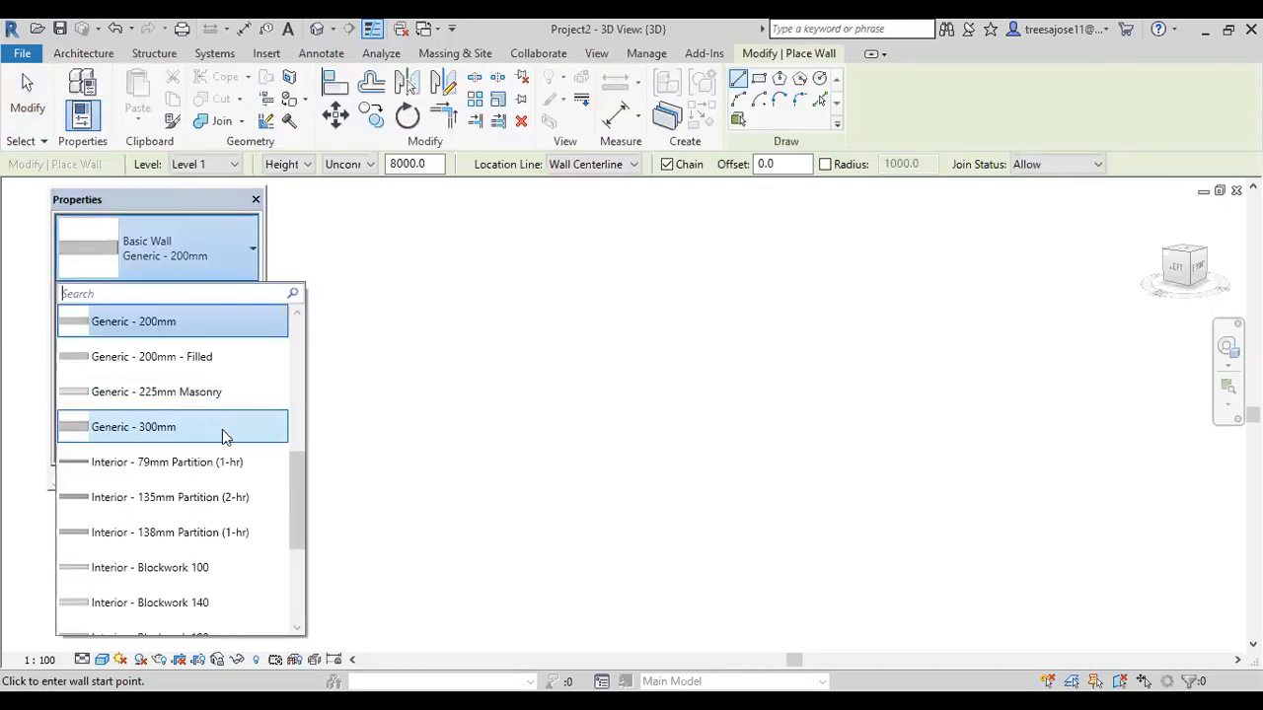
left_click_drag(299, 493, 296, 540)
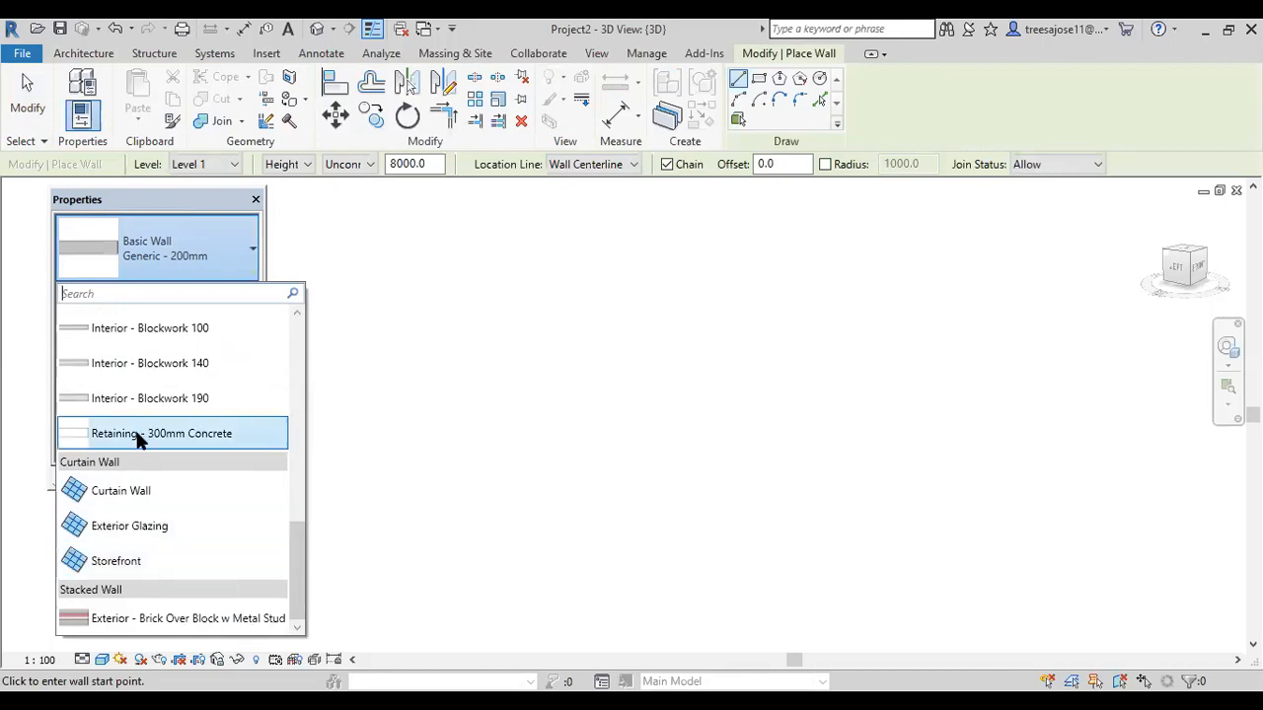
left_click(106, 502)
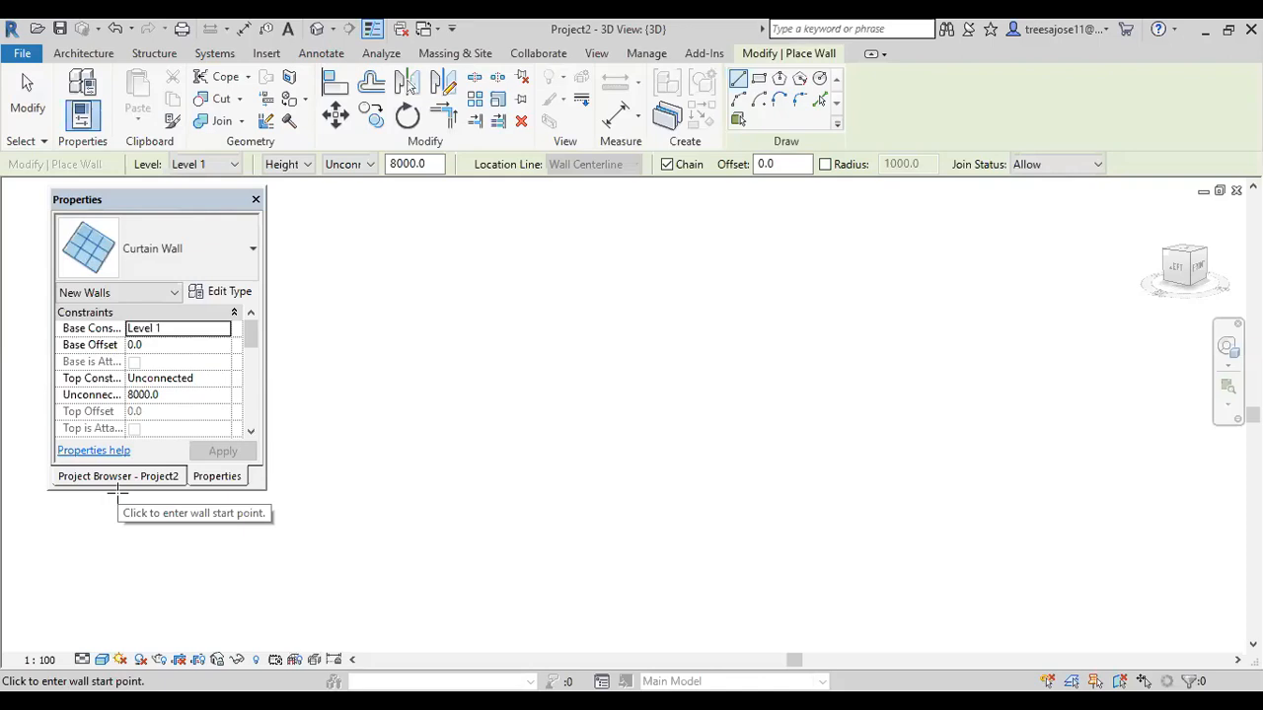
Set the new curtain wall's top constraint to Up to level: Level 2.
left_click(220, 377)
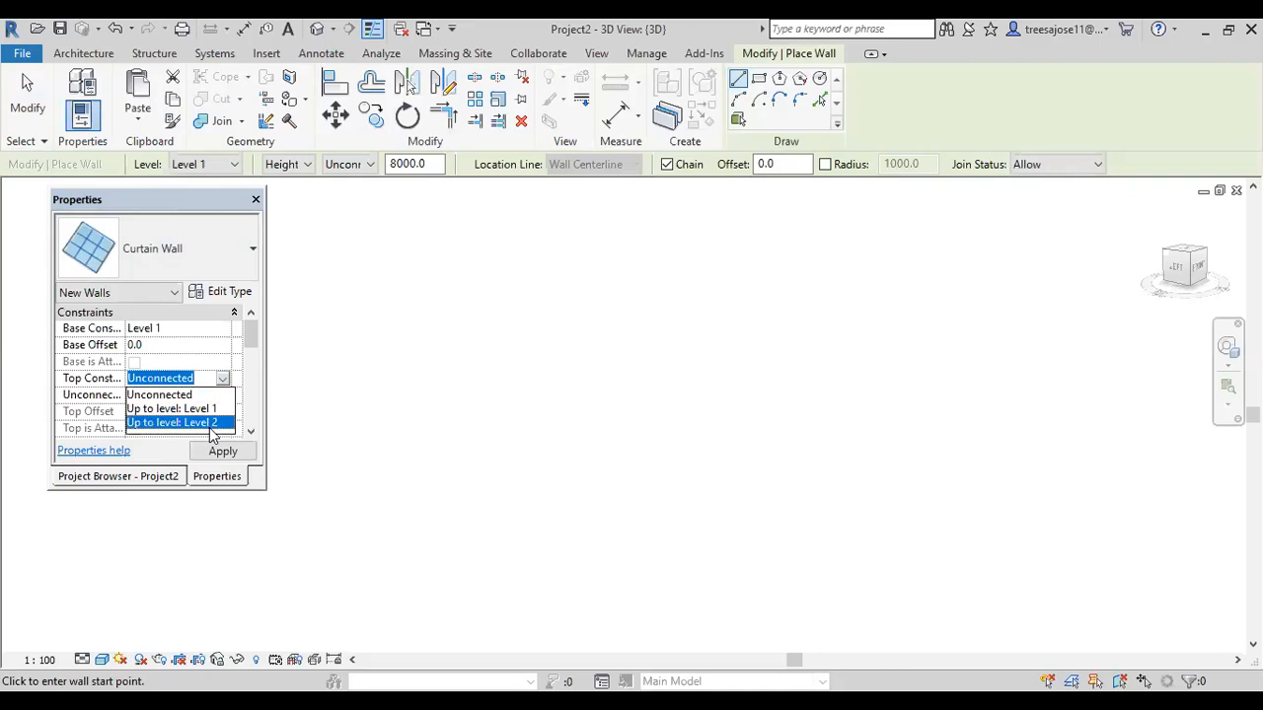
left_click(211, 424)
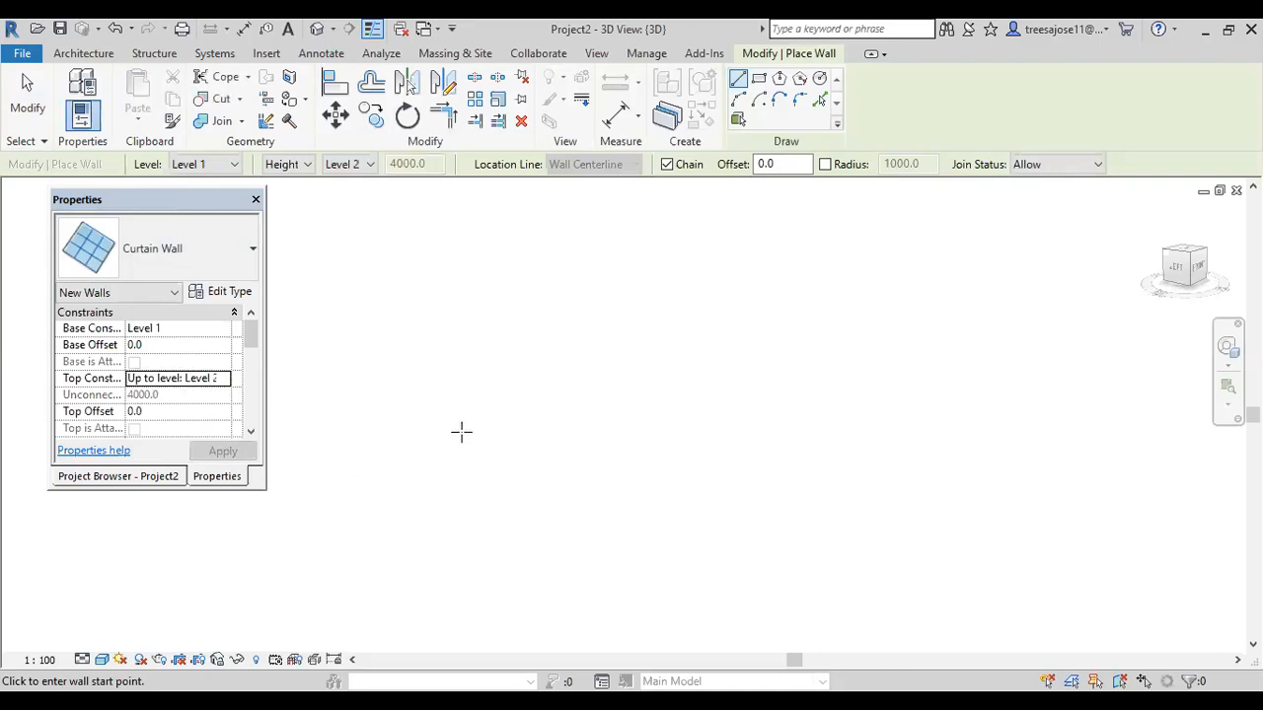
left_click(432, 440)
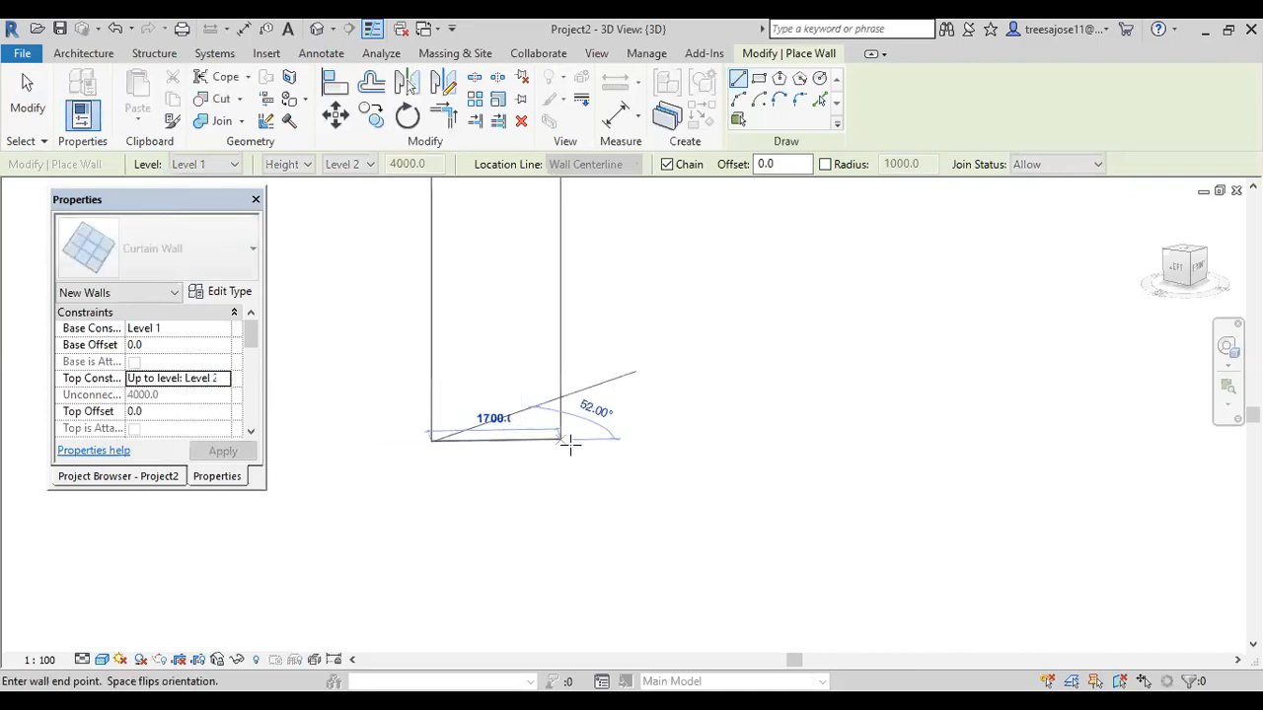
key("Escape")
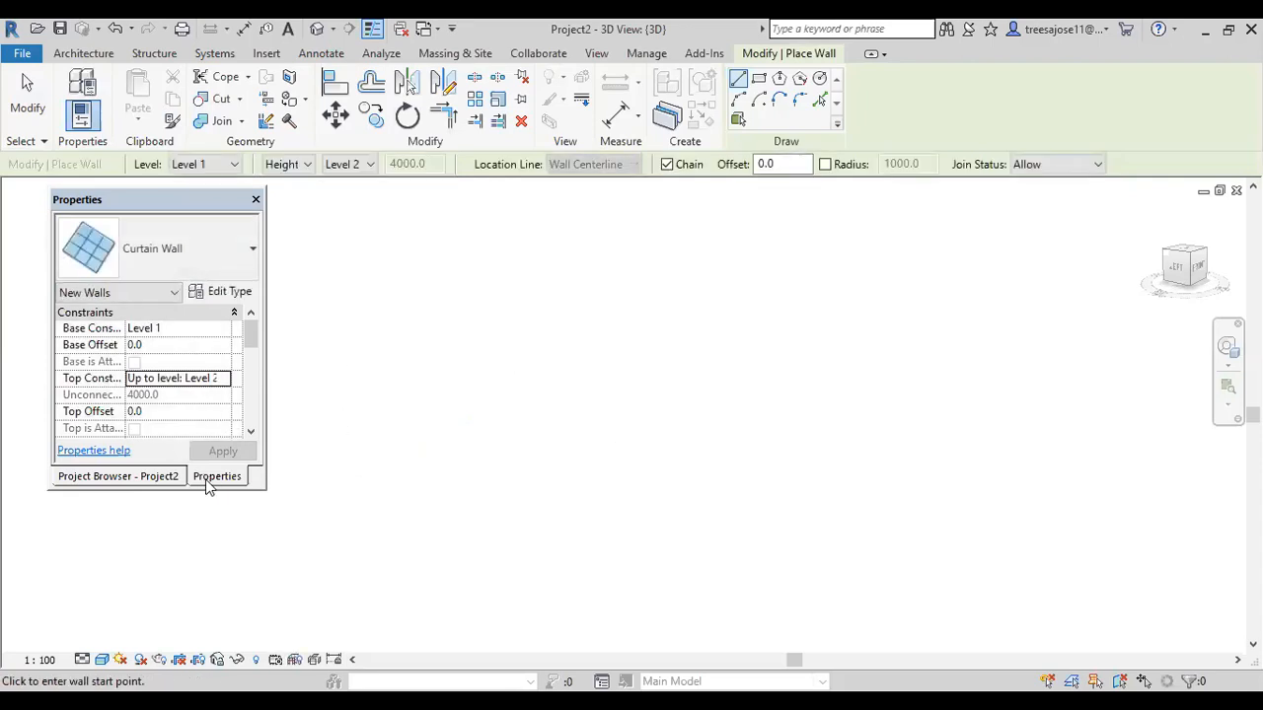
Open the Level 1 floor plan and delete the three leftover reference planes.
left_click(153, 476)
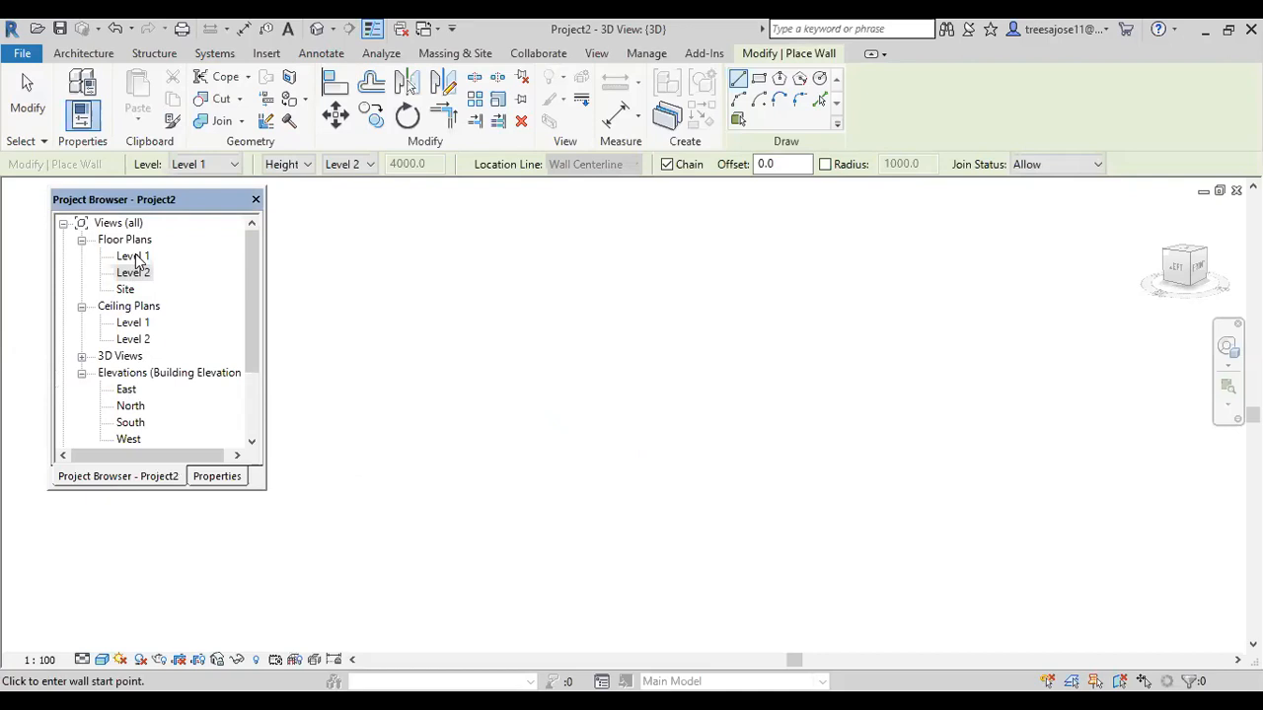
double_click(133, 255)
left_click_drag(615, 444, 497, 373)
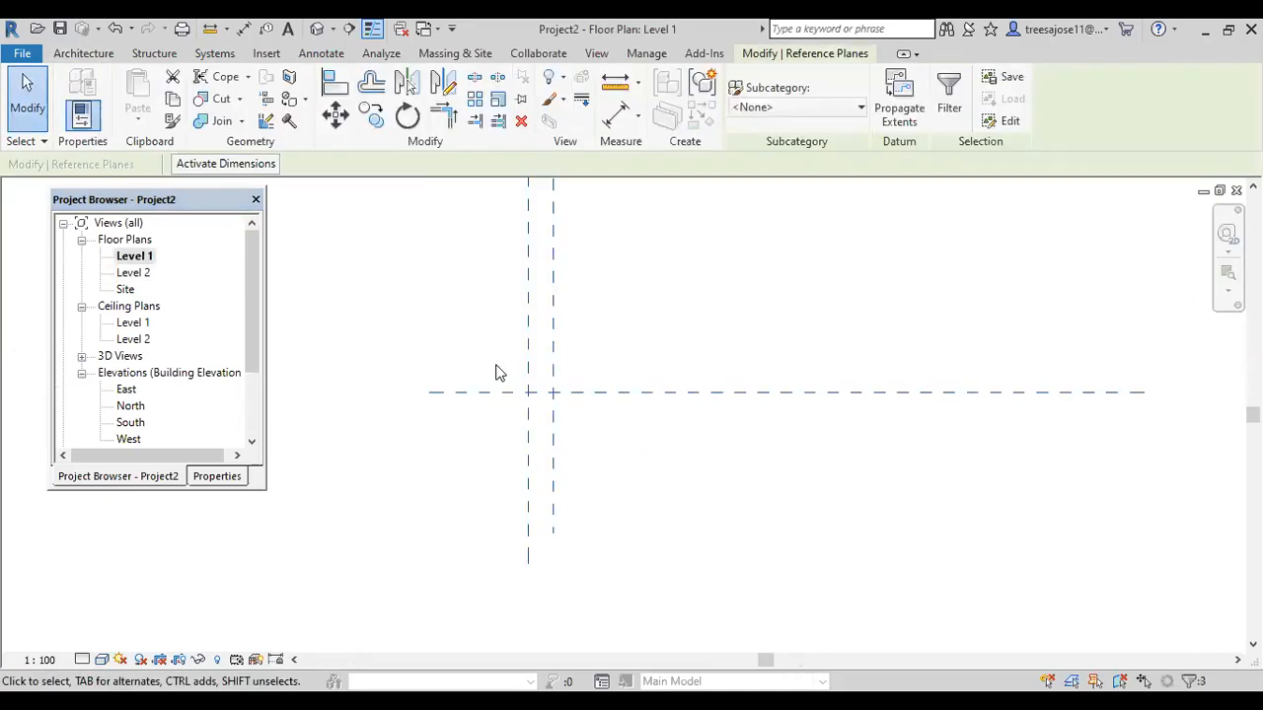
key("Delete")
Draw a horizontal Curtain Wall about 4800 mm long from Level 1 up to Level 2 in the Level 1 plan.
left_click(76, 119)
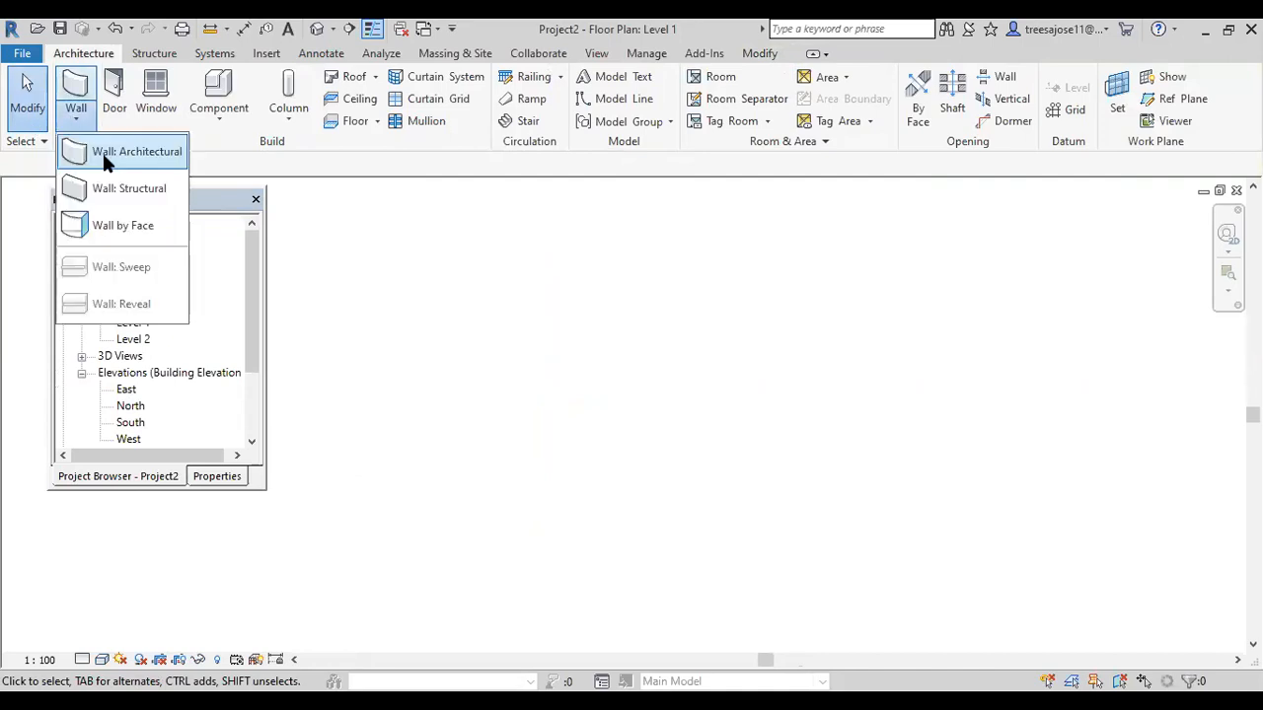
left_click(104, 154)
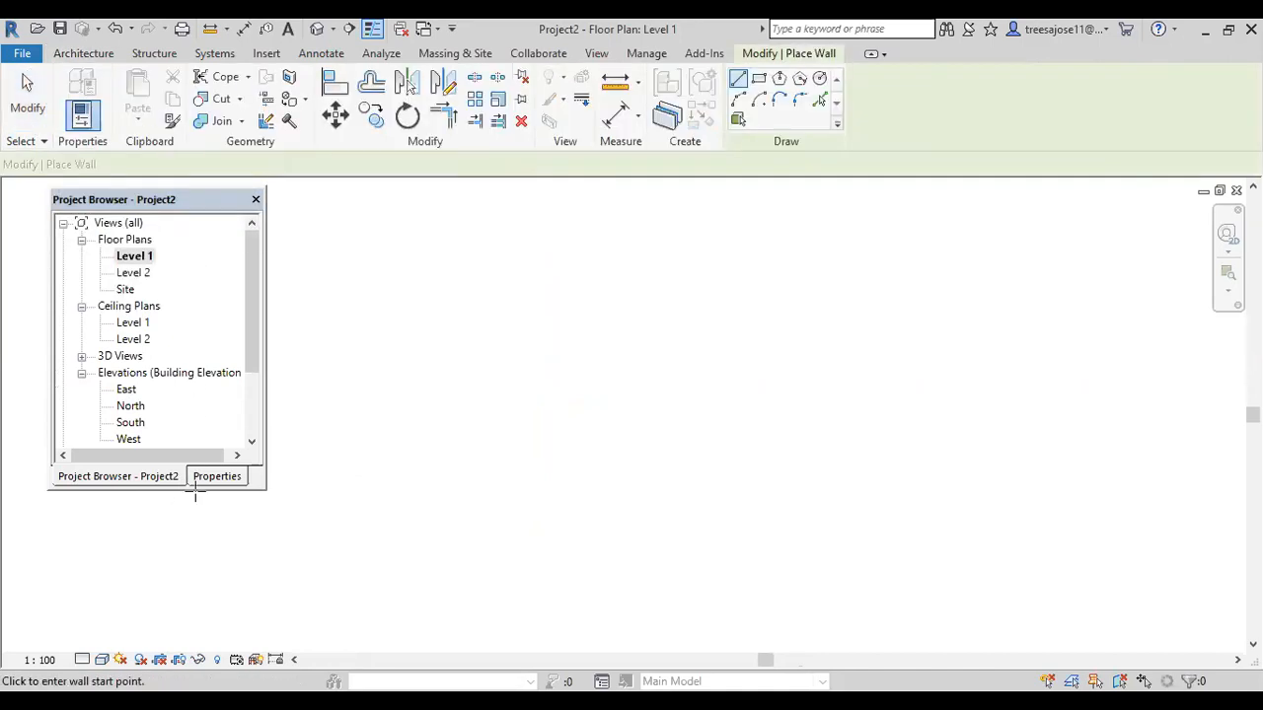
left_click(216, 476)
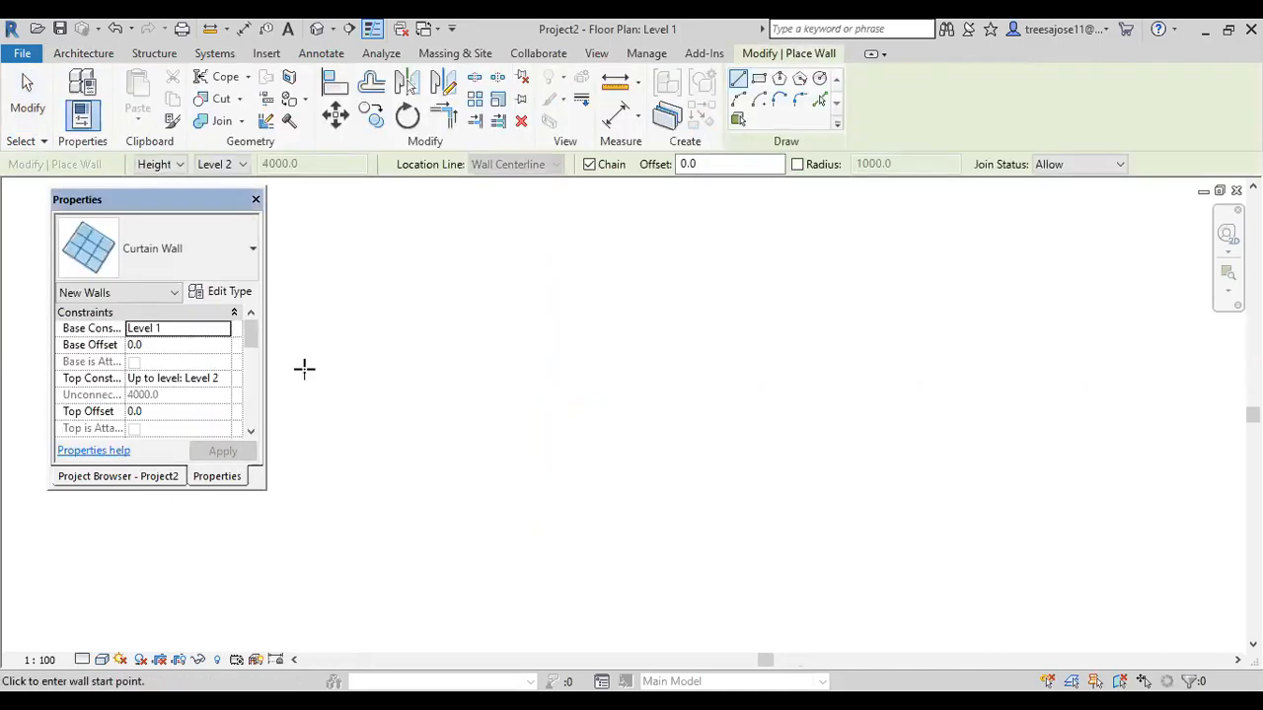
left_click(381, 400)
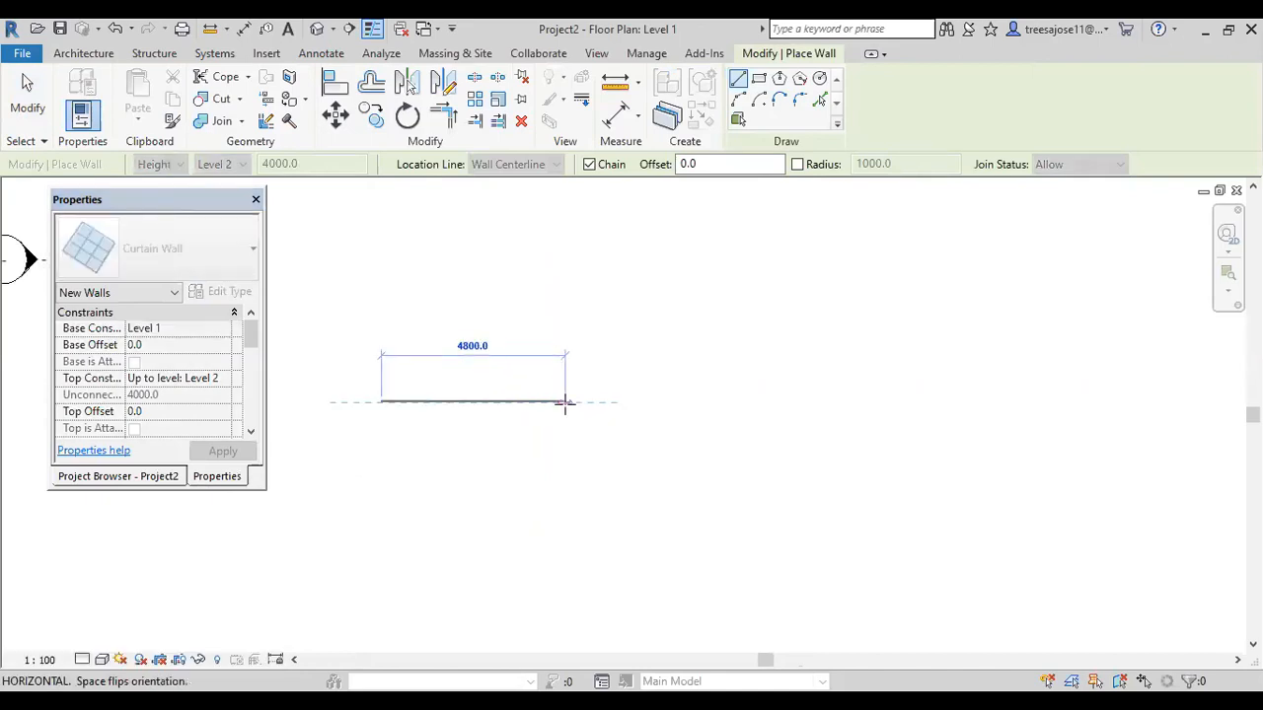
left_click(563, 401)
right_click(692, 349)
left_click(738, 361)
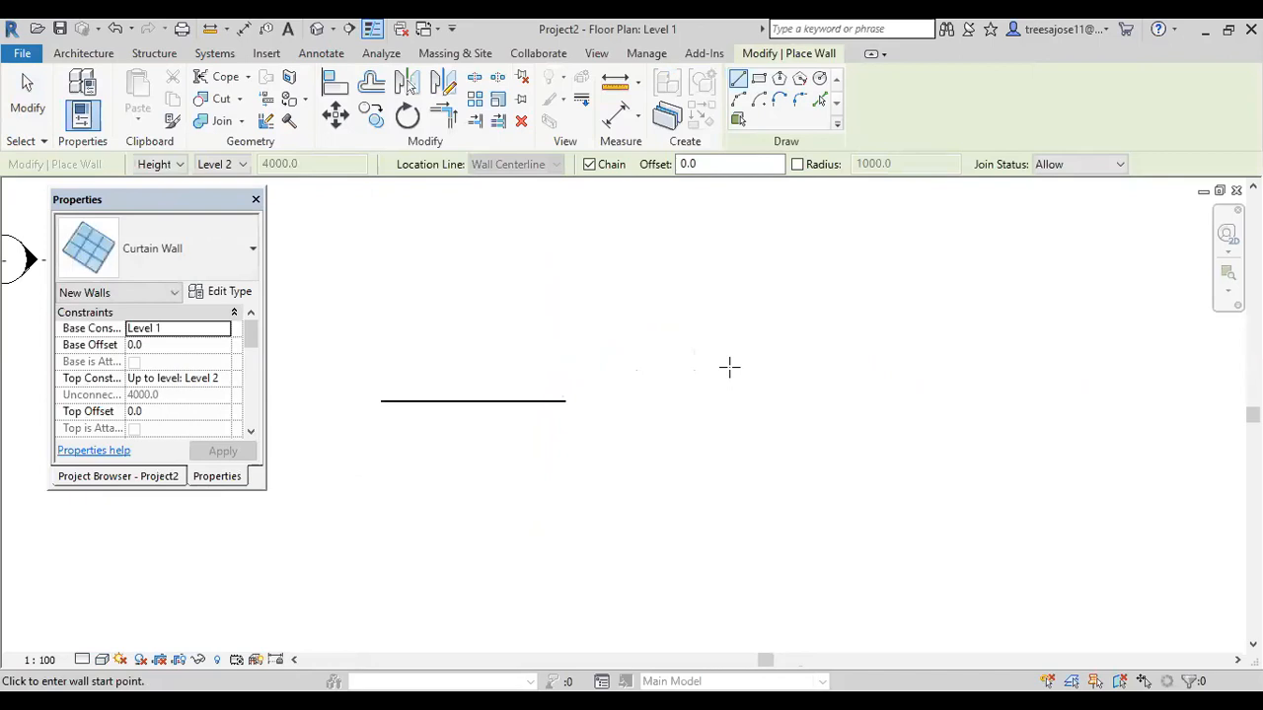
Draw an Exterior Glazing curtain wall about 4600 mm long in line with the first wall, leaving a gap between them.
left_click(254, 247)
left_click(158, 486)
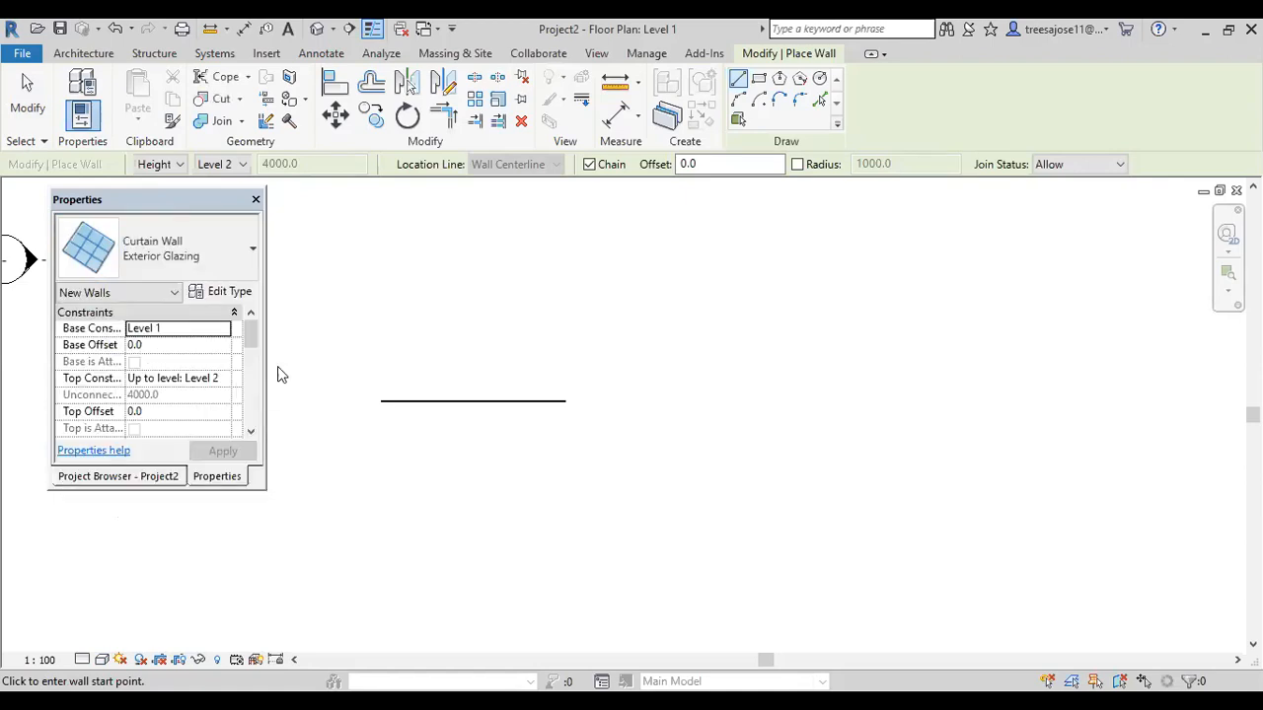
left_click(634, 401)
left_click(811, 402)
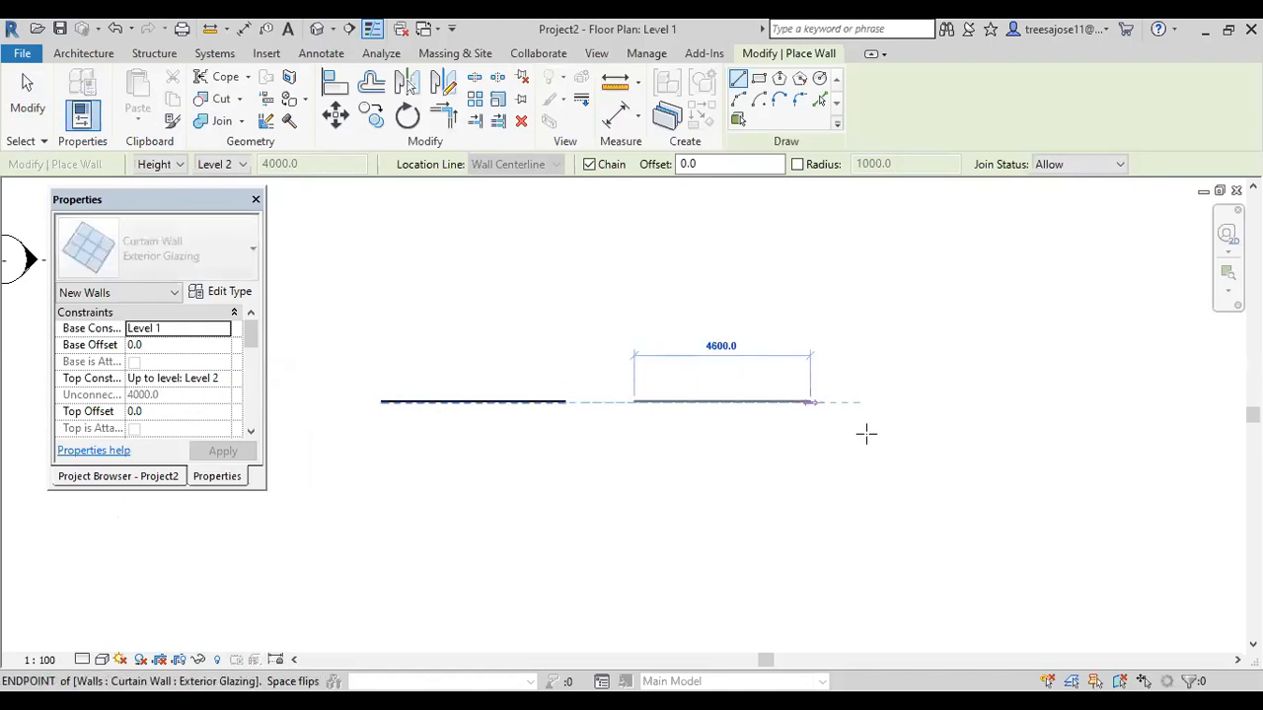
right_click(885, 295)
left_click(906, 307)
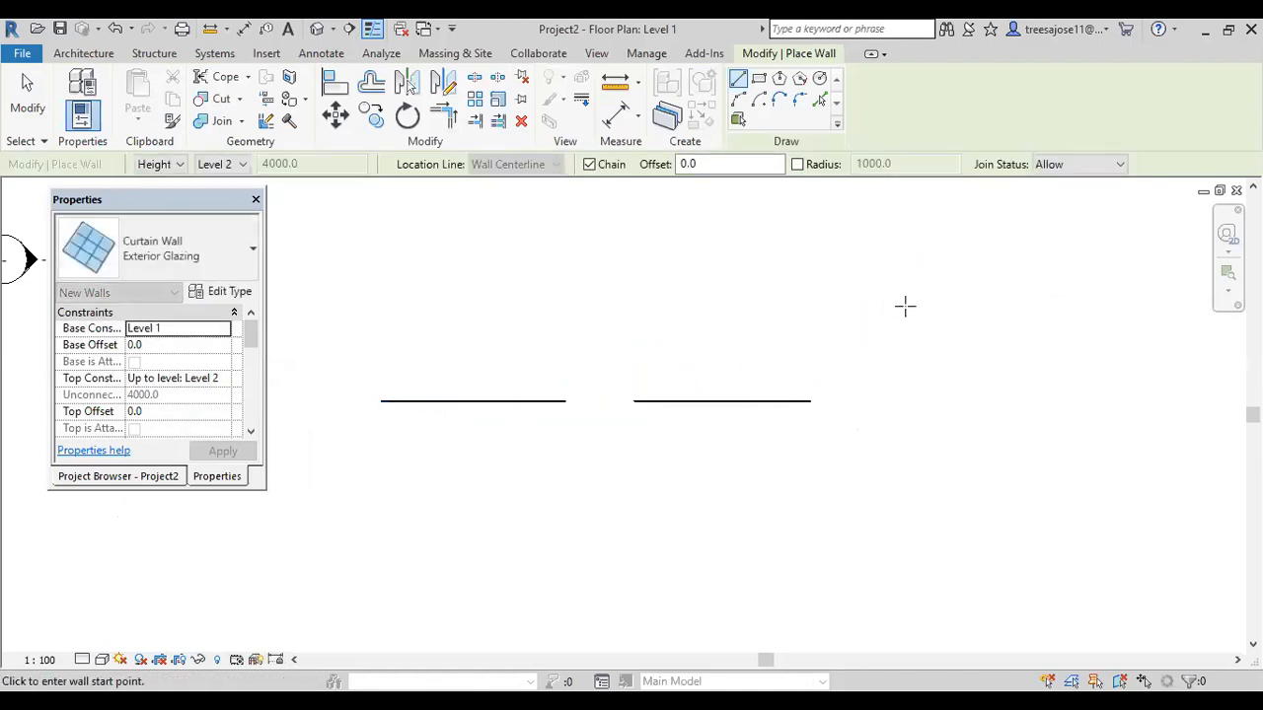
Draw a Storefront curtain wall about 6800 mm long in line with the other two, spaced beyond the Exterior Glazing wall.
left_click(249, 255)
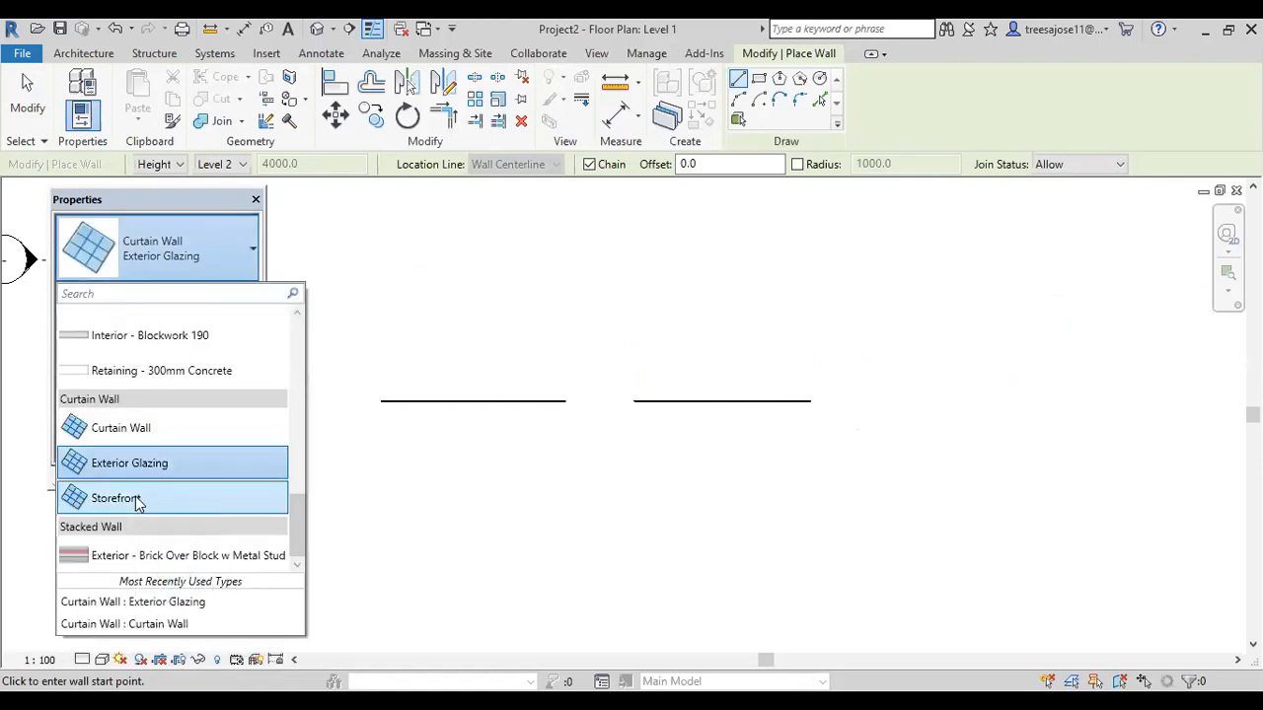
left_click(264, 511)
scroll(290, 451, "down", 1)
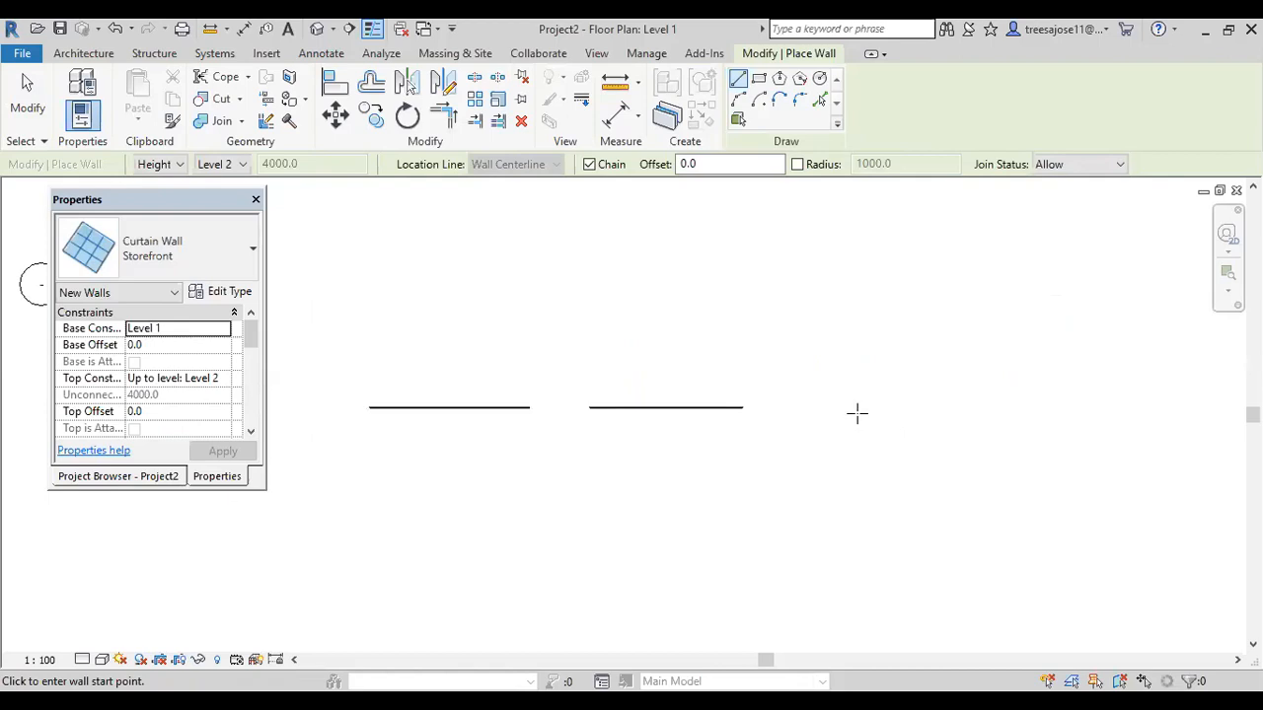
left_click(814, 407)
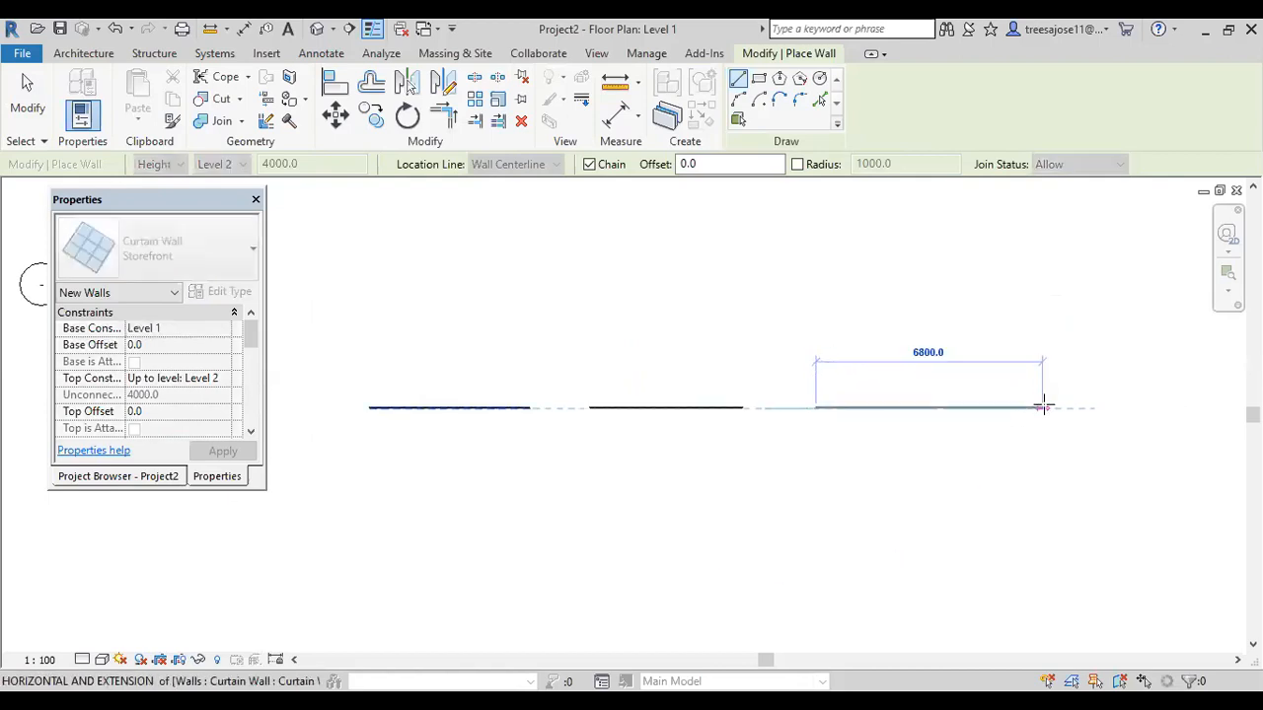
left_click(1048, 317)
right_click(1050, 318)
left_click(1075, 331)
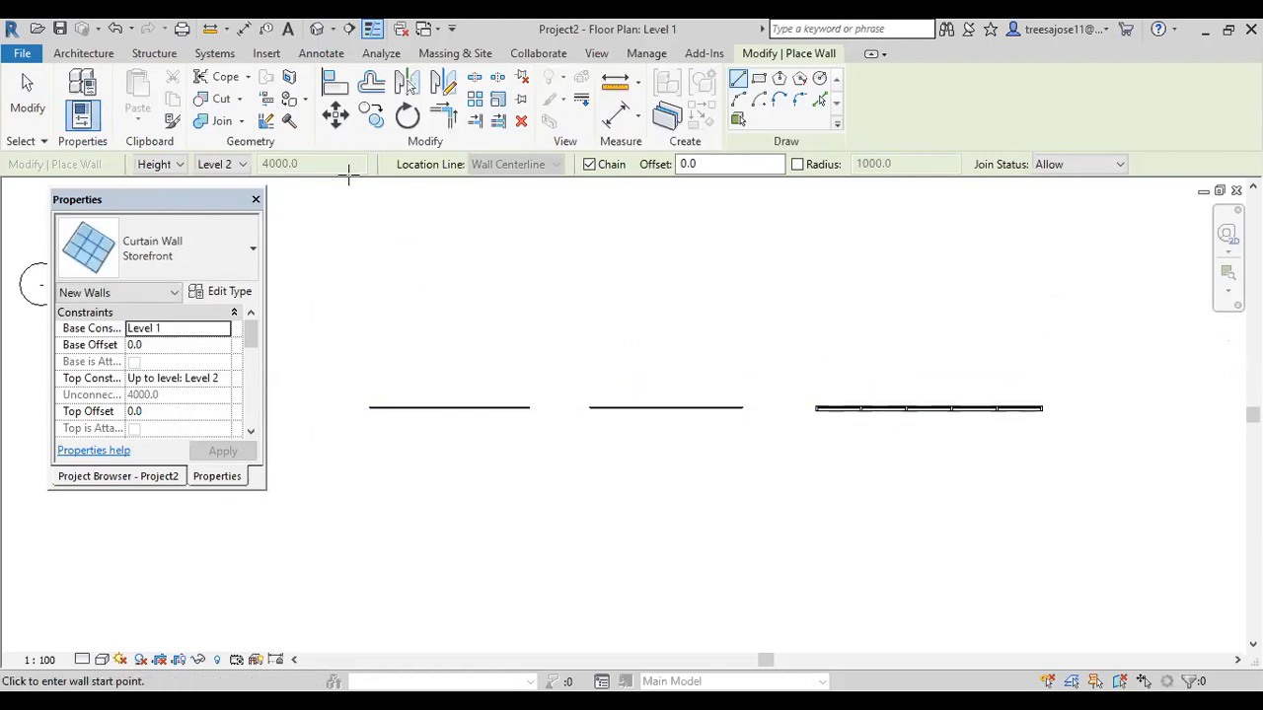
Show the three curtain walls in the default 3D view with the Shaded visual style.
left_click(332, 29)
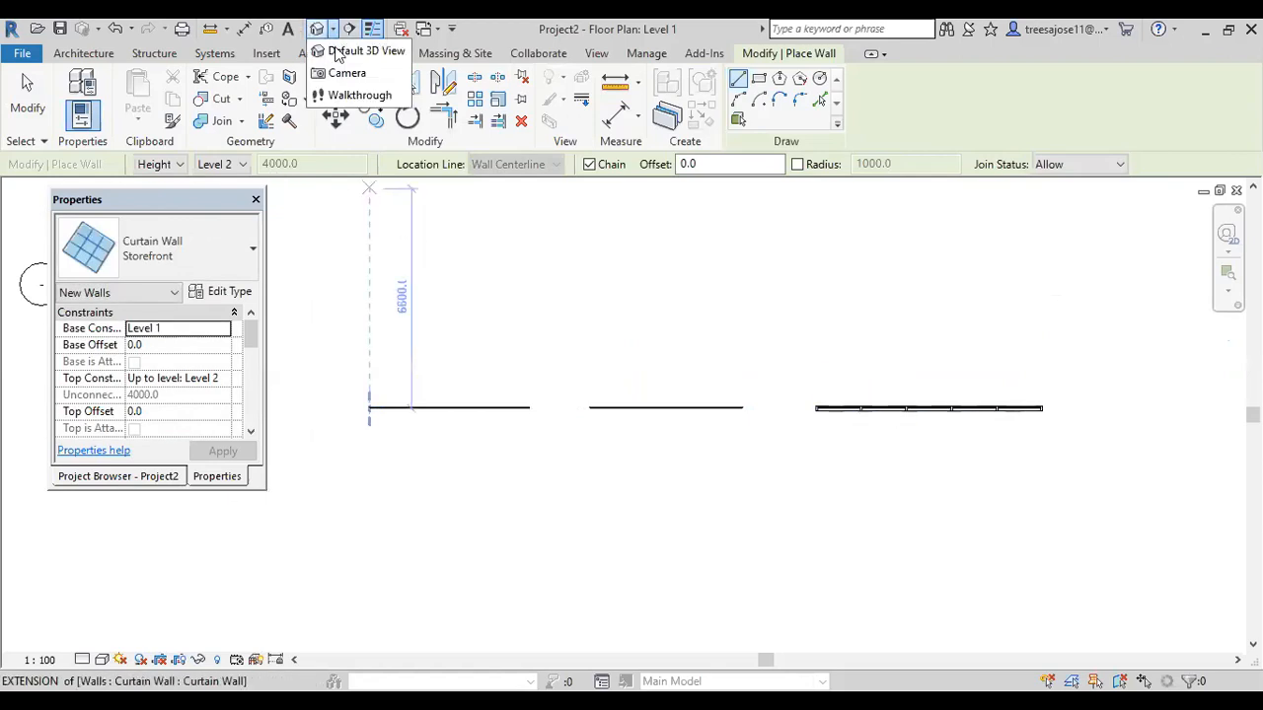
left_click(342, 53)
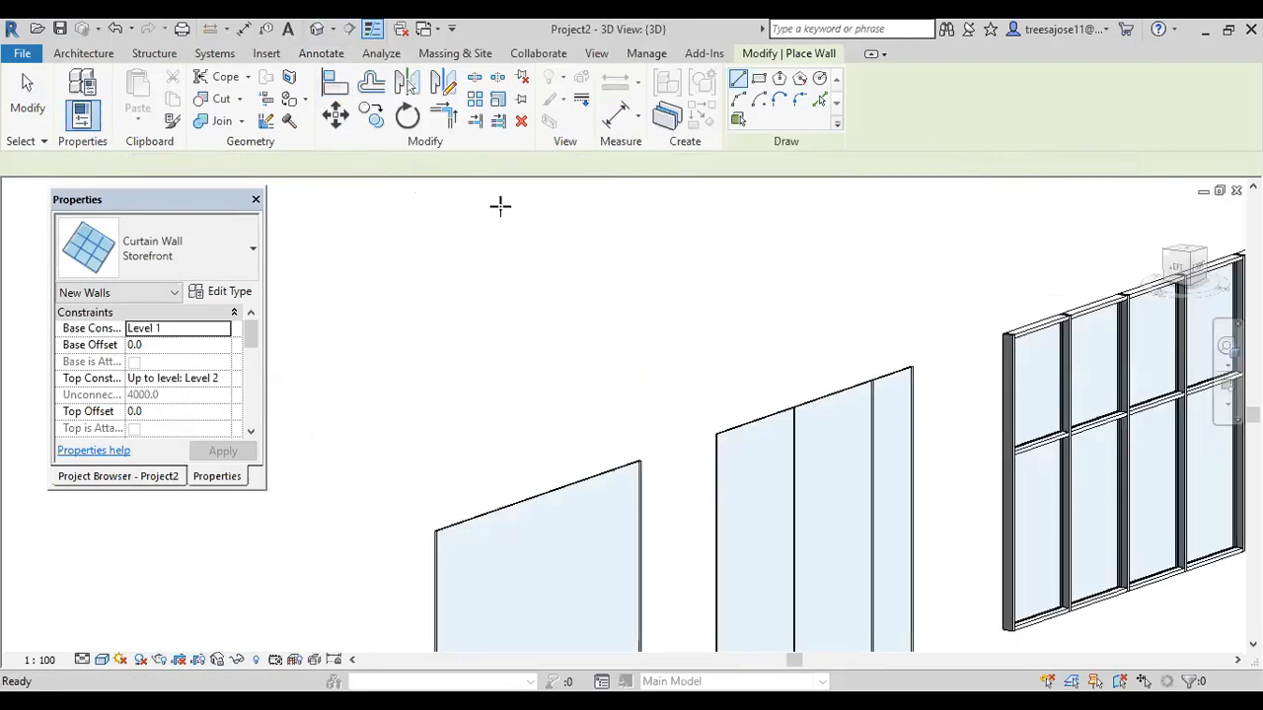
scroll(555, 296, "down", 5)
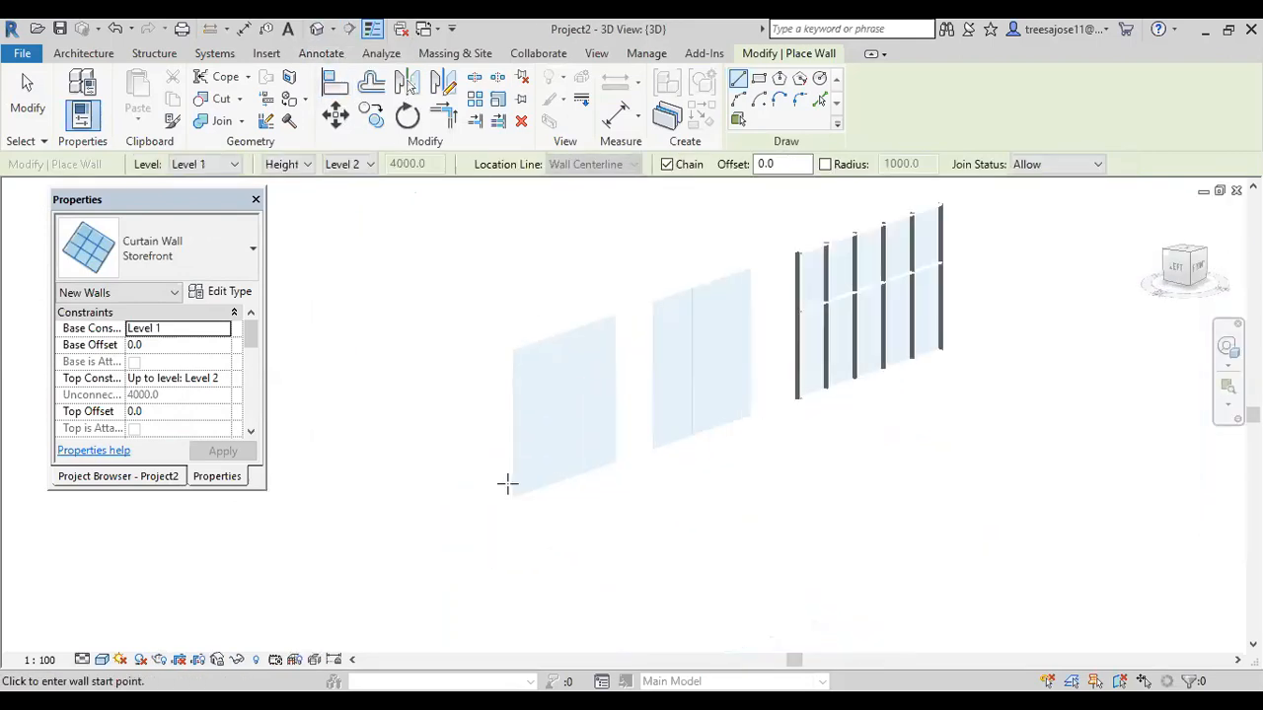
left_click(102, 659)
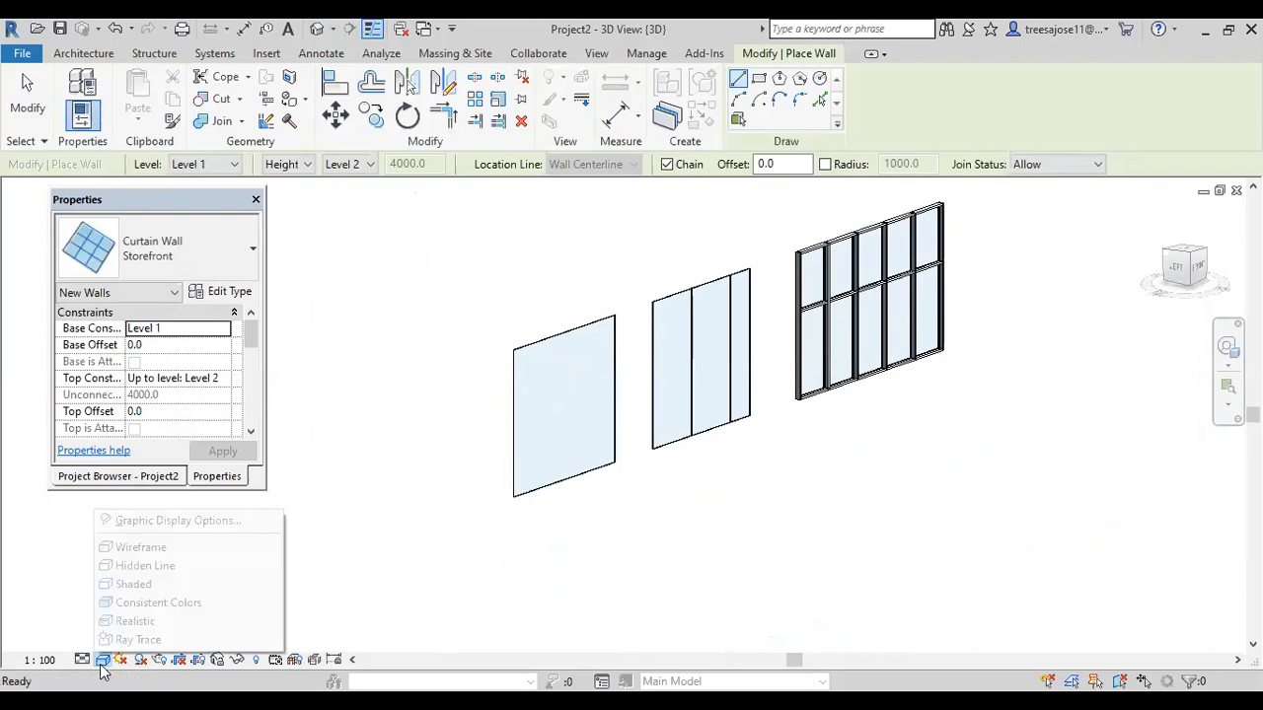
left_click(130, 584)
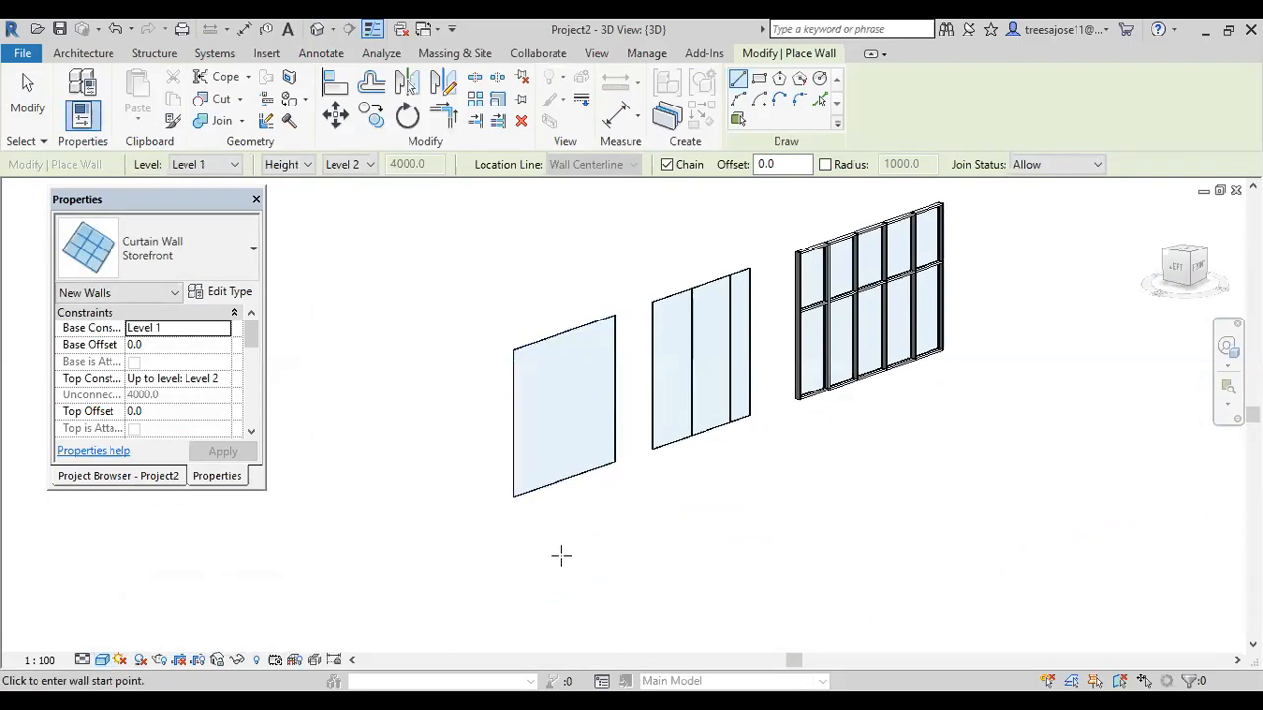
left_click(252, 249)
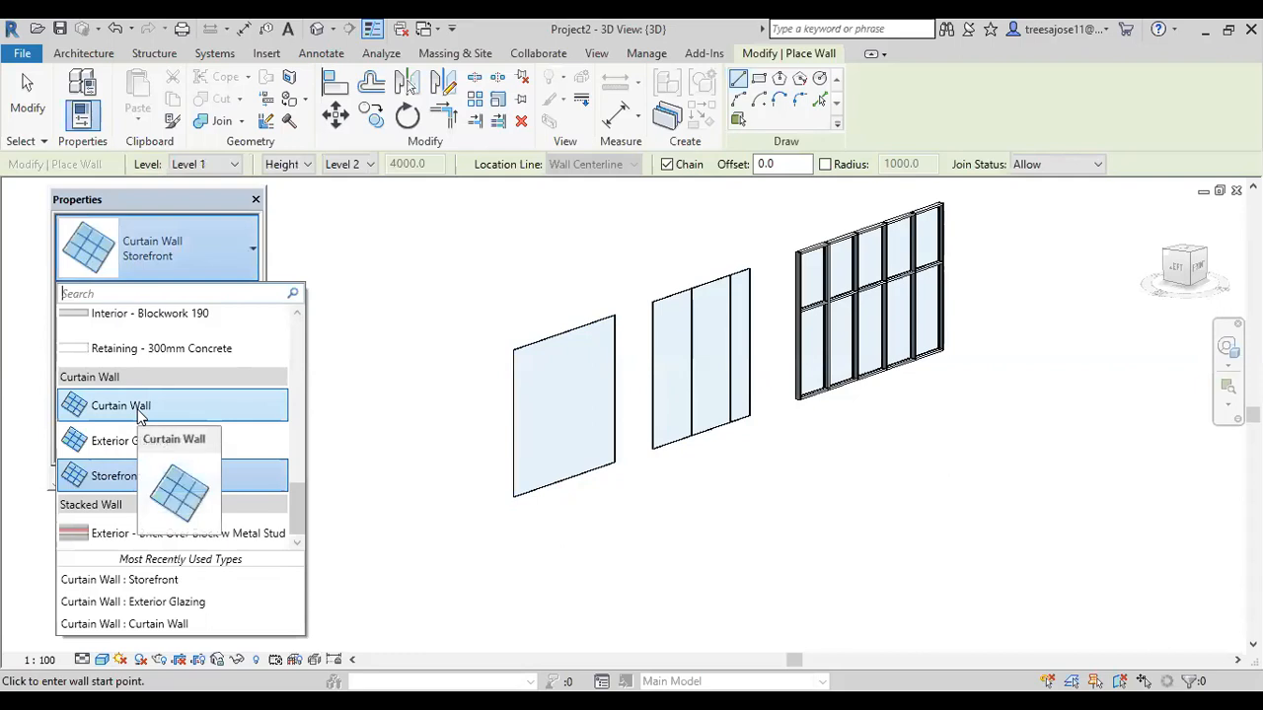
left_click(408, 466)
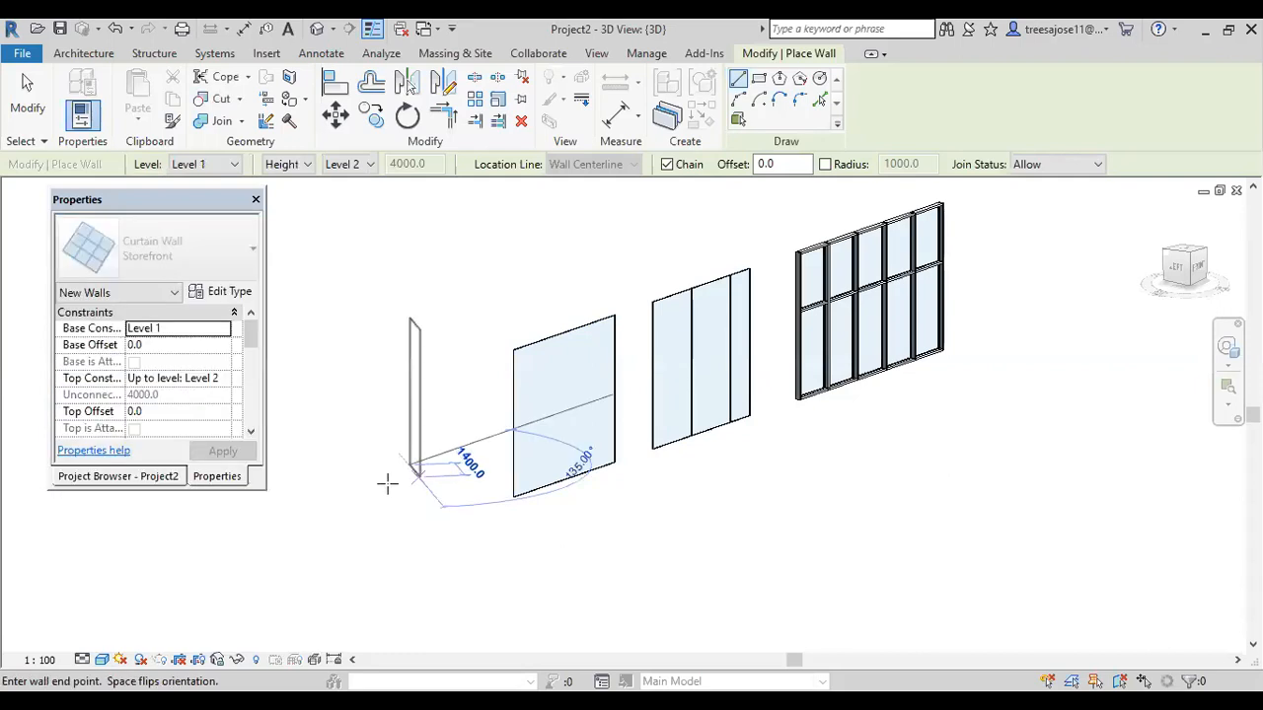
key("Escape")
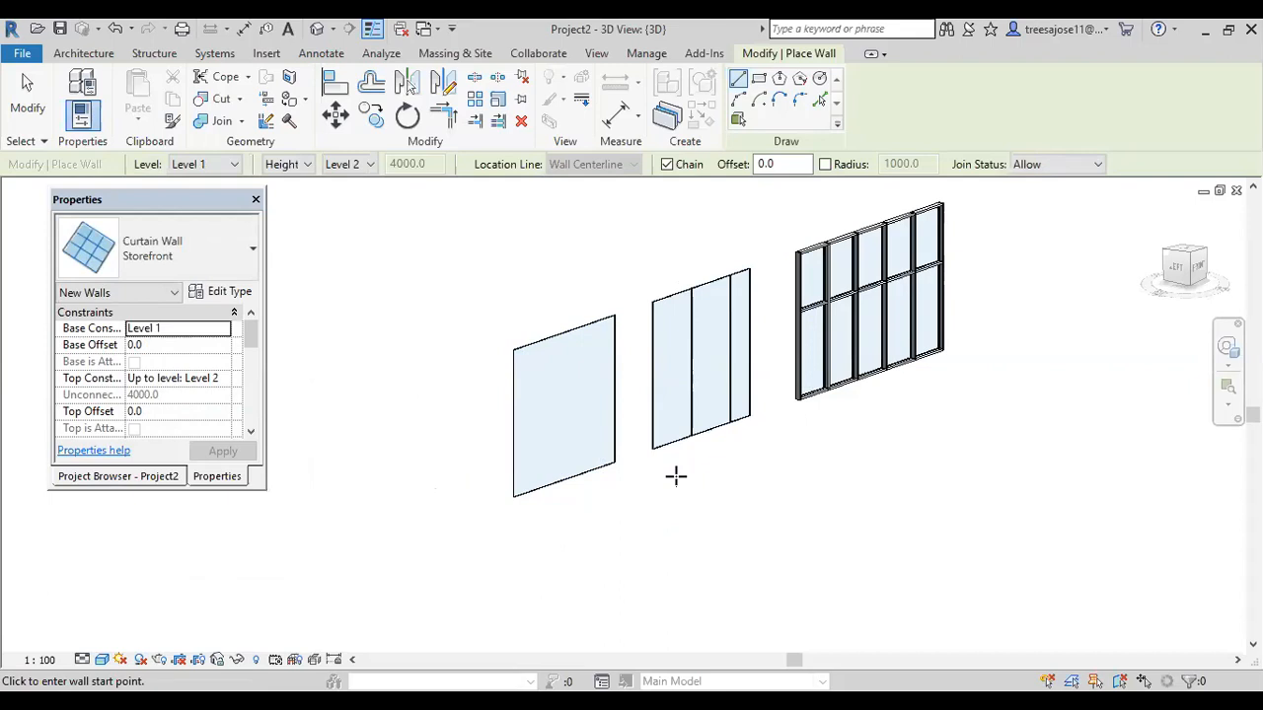
End wall placement and examine the panels, grid lines and frames of the Curtain Wall, Exterior Glazing and Storefront walls.
left_click(251, 250)
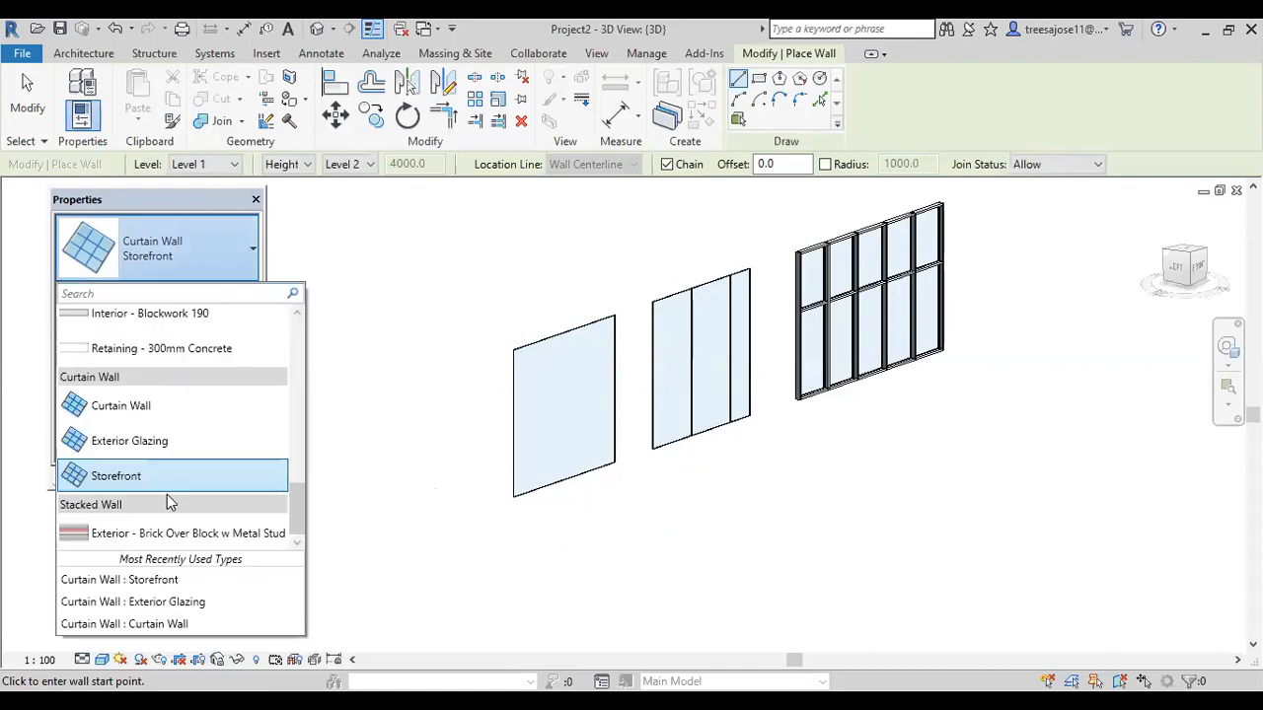
left_click(659, 509)
left_click(718, 501)
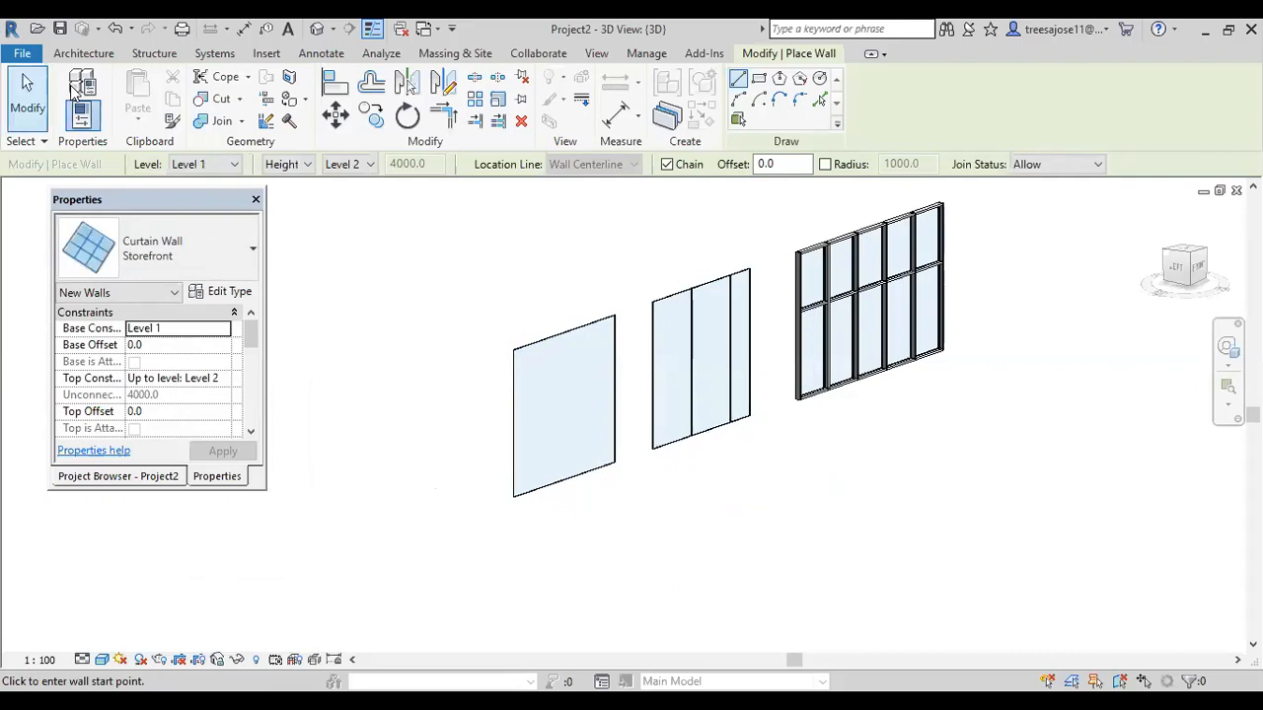
left_click(28, 99)
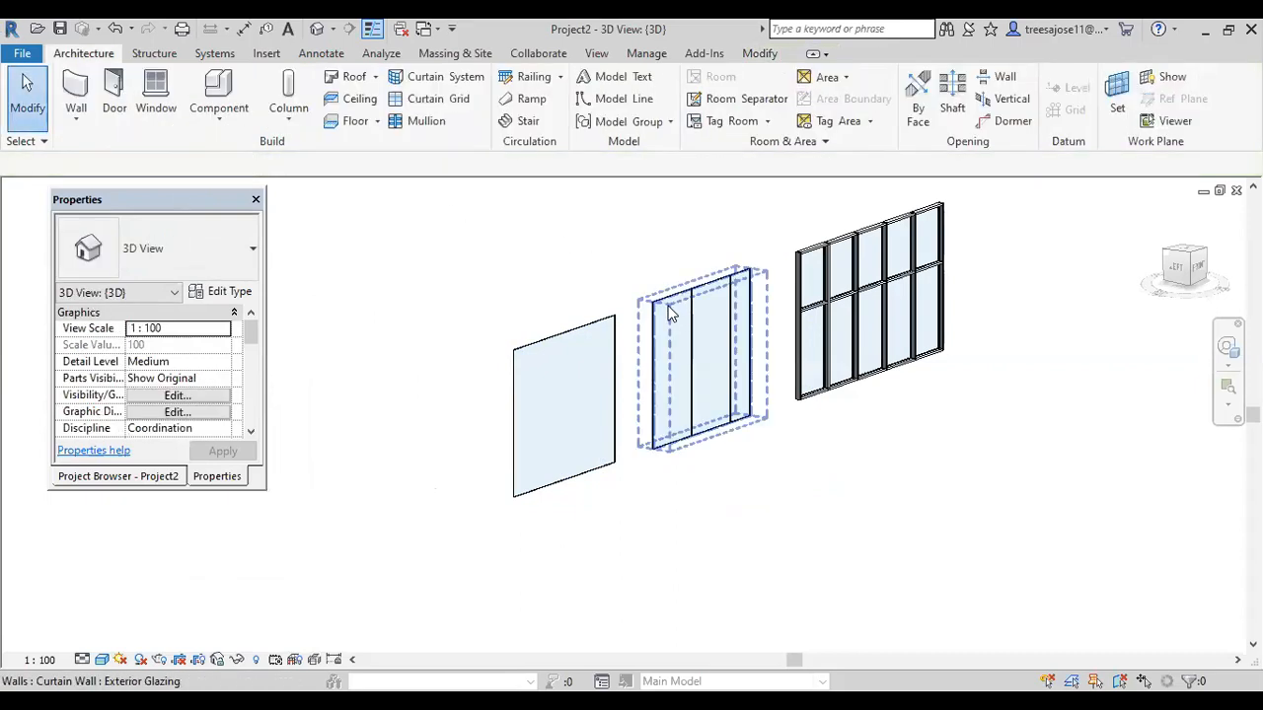
left_click(670, 313)
left_click(664, 500)
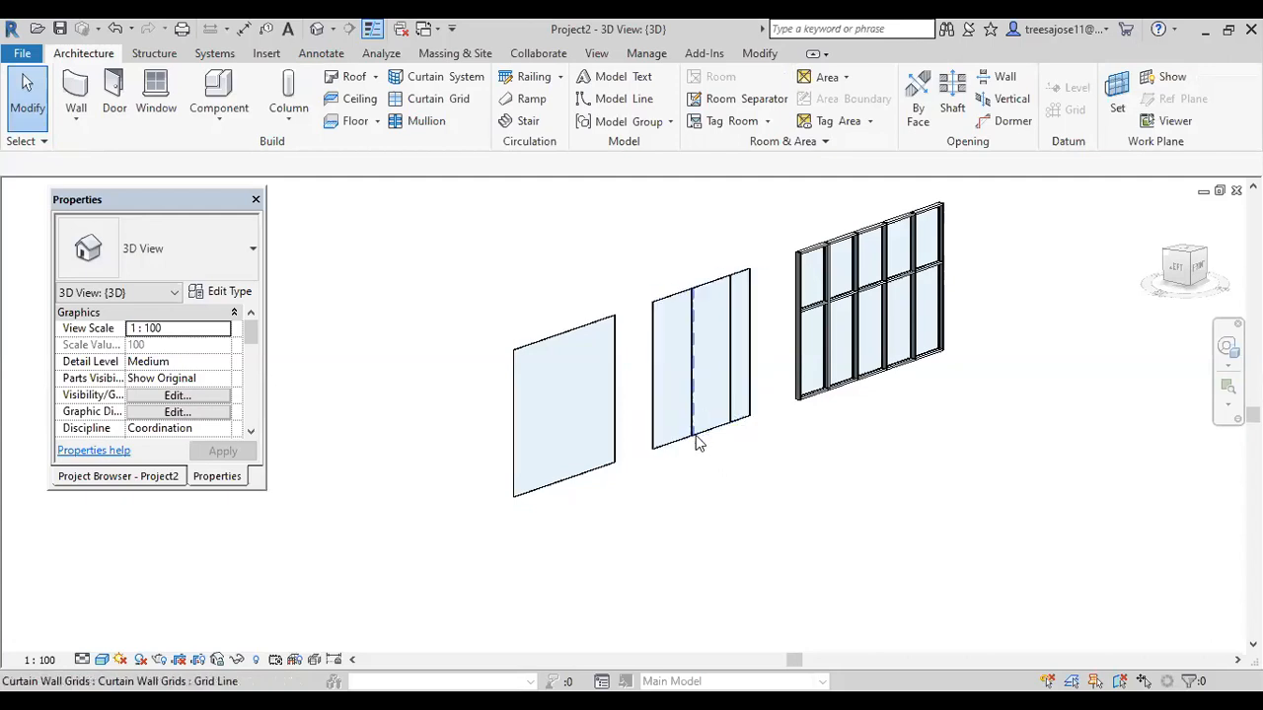
scroll(693, 435, "up", 3)
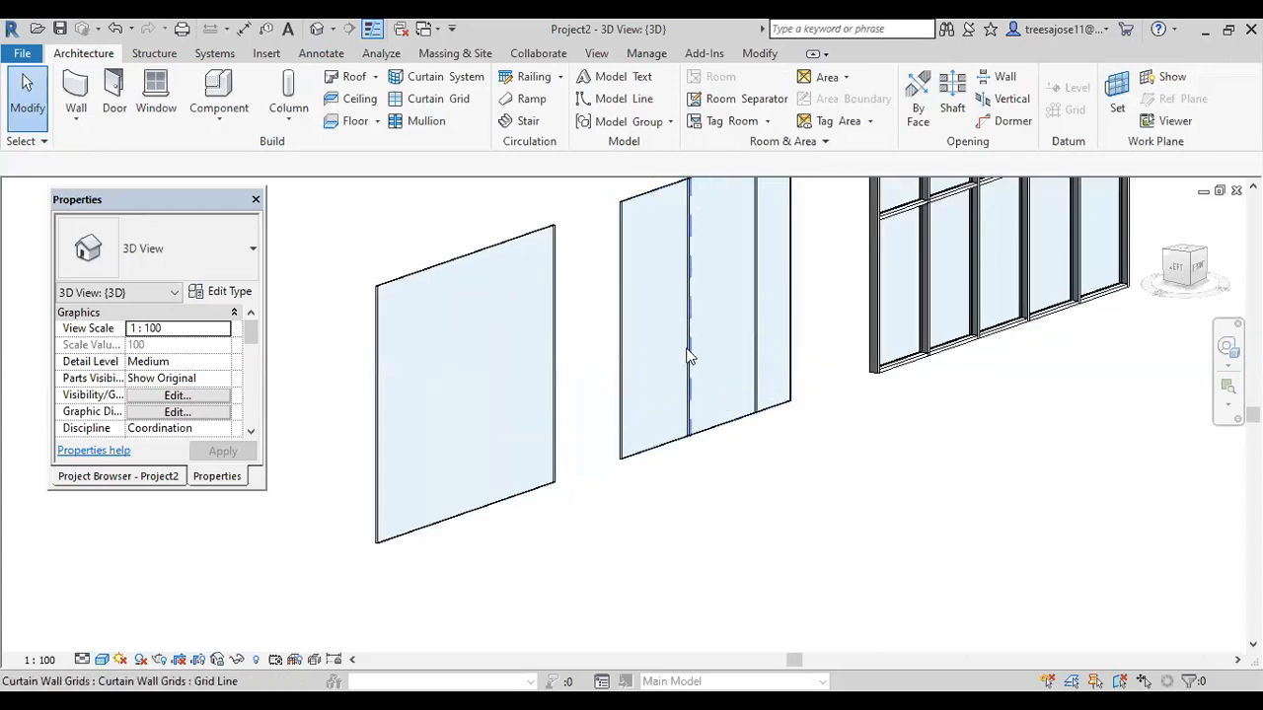
scroll(691, 395, "down", 2)
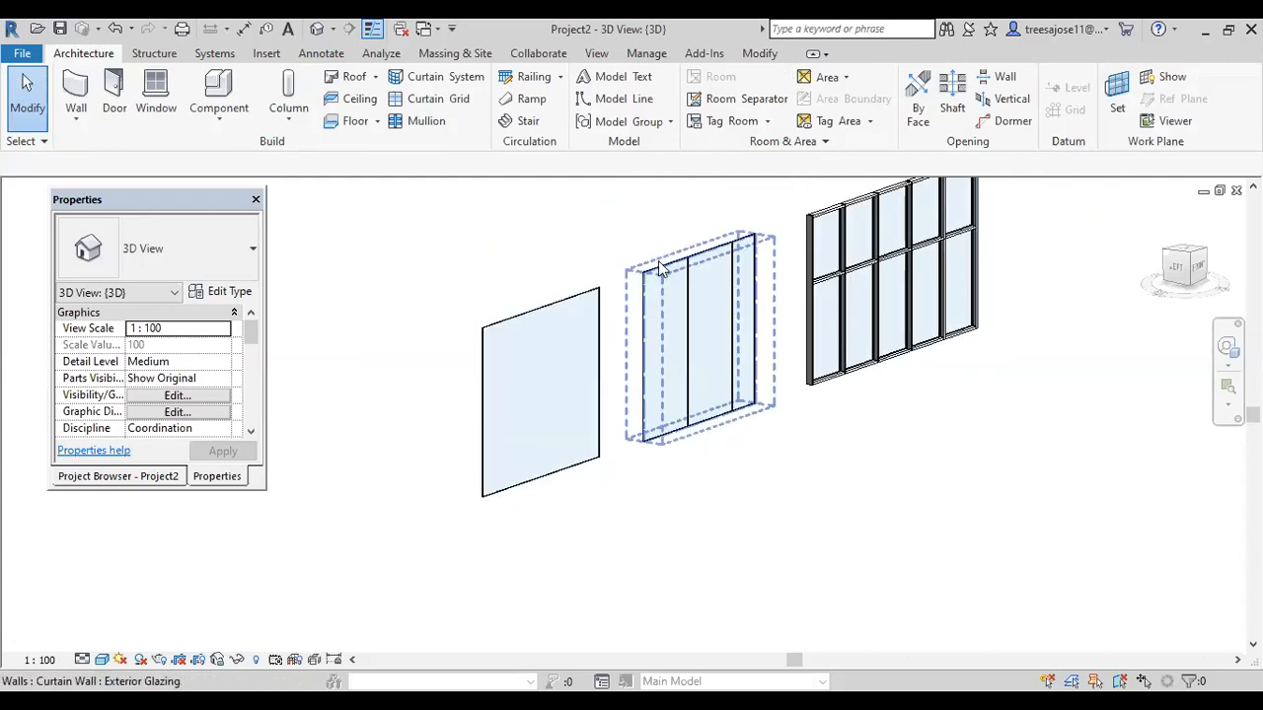
left_click(661, 268)
left_click(774, 503)
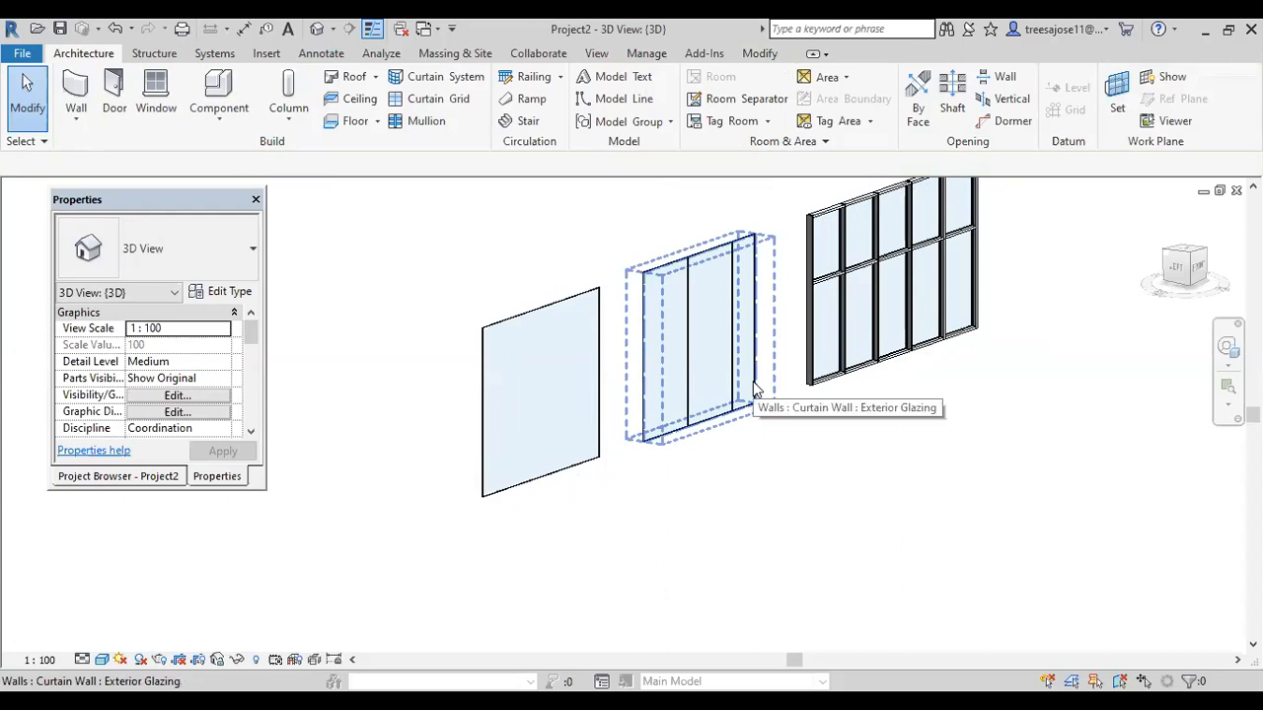
scroll(838, 370, "up", 5)
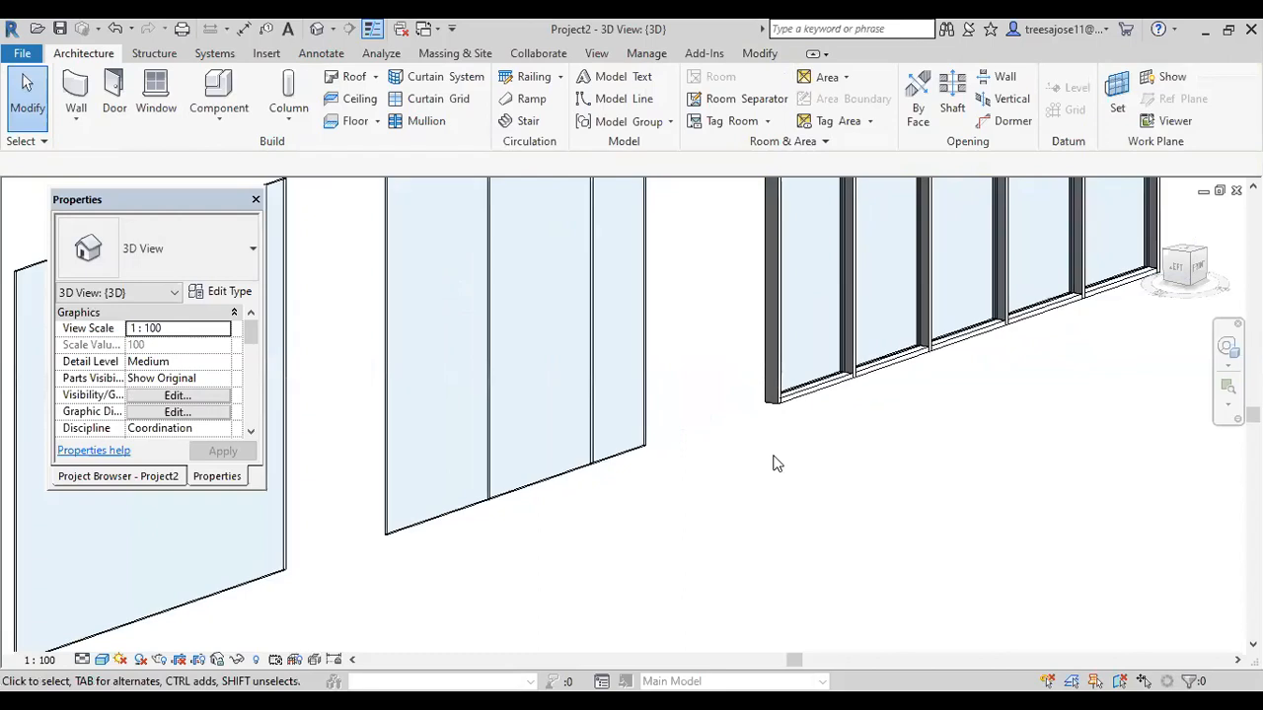
scroll(811, 438, "down", 5)
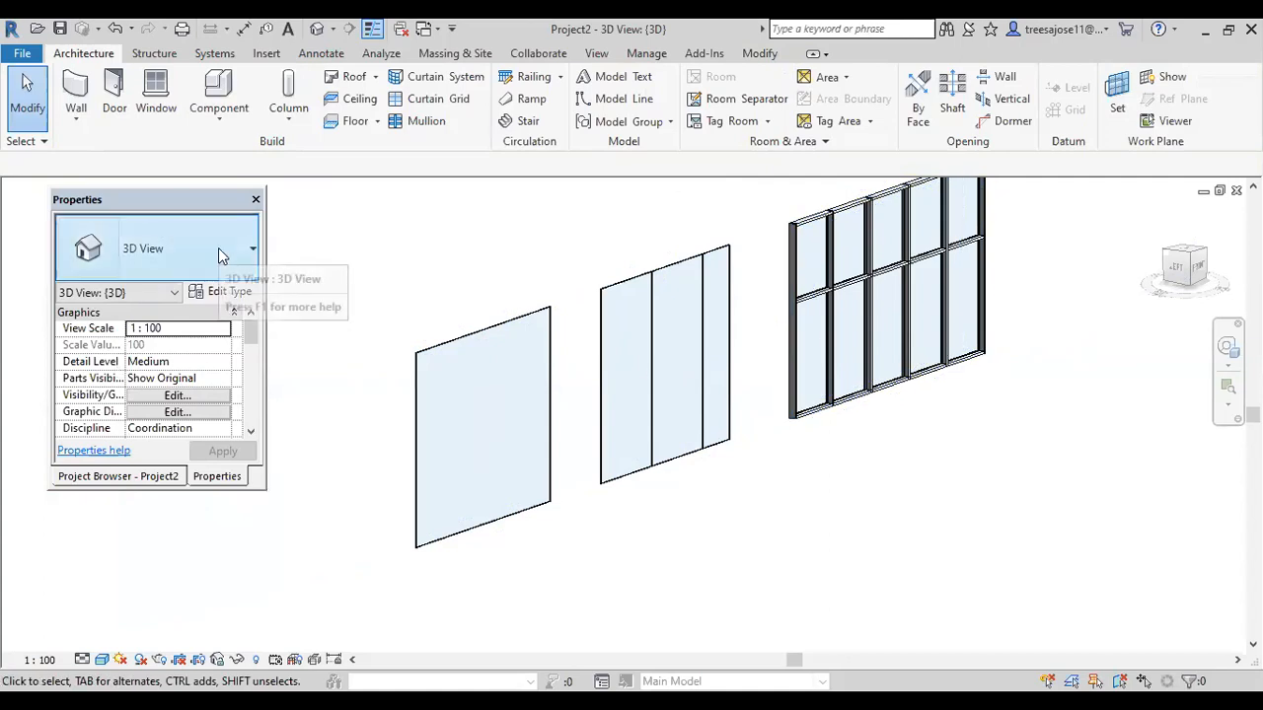
left_click(498, 336)
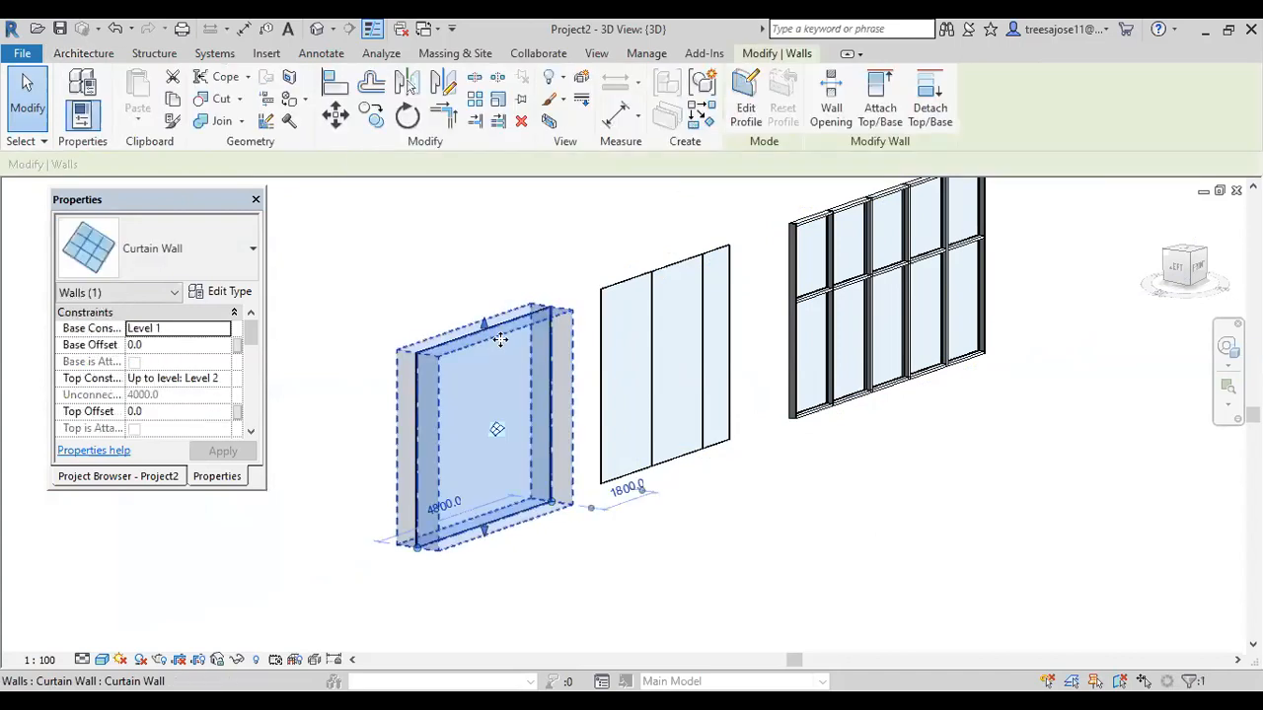
left_click(365, 265)
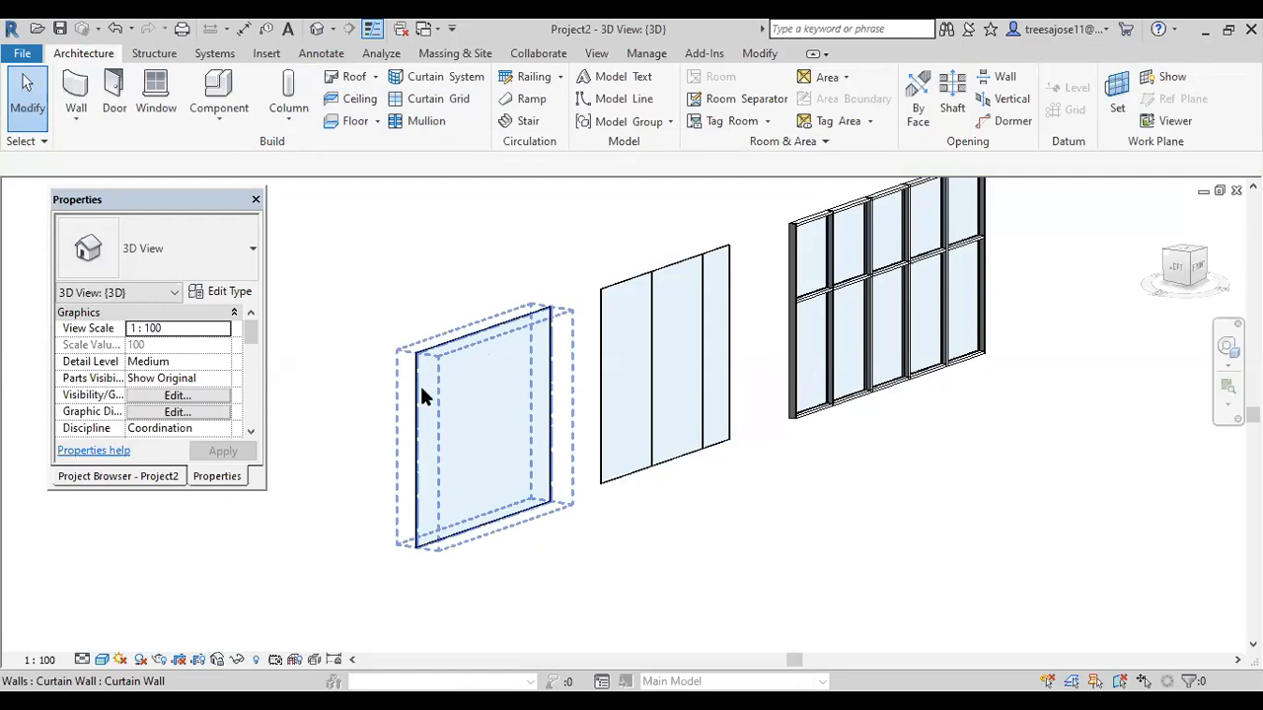
Divide the plain Curtain Wall with all-segment curtain grids: one vertical line about 1300 mm from its left edge and three horizontal lines.
left_click(431, 99)
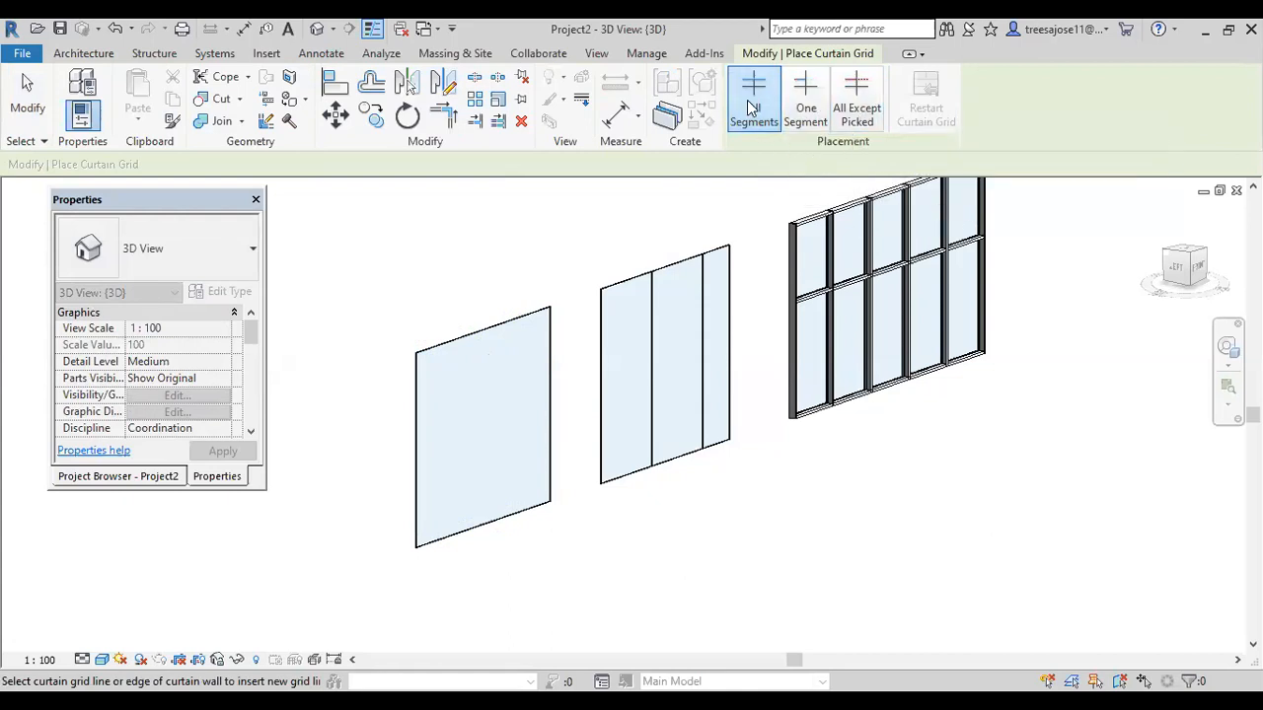
left_click(455, 345)
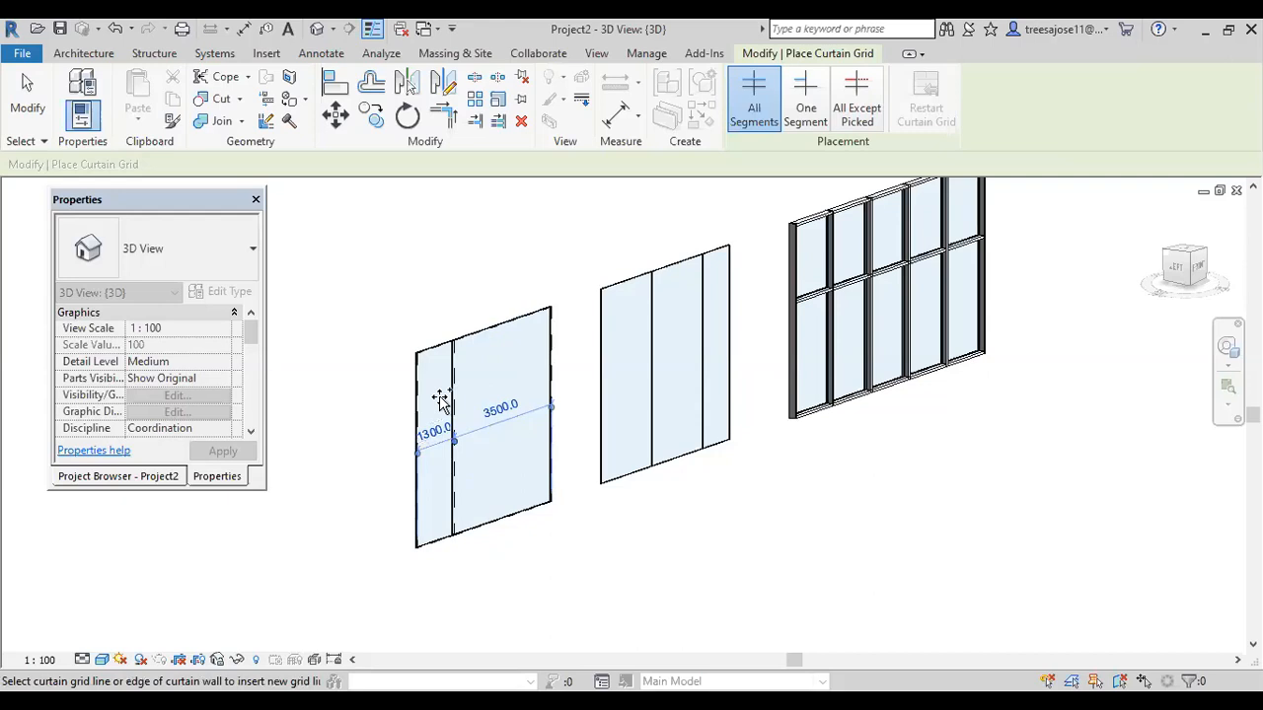
left_click(424, 402)
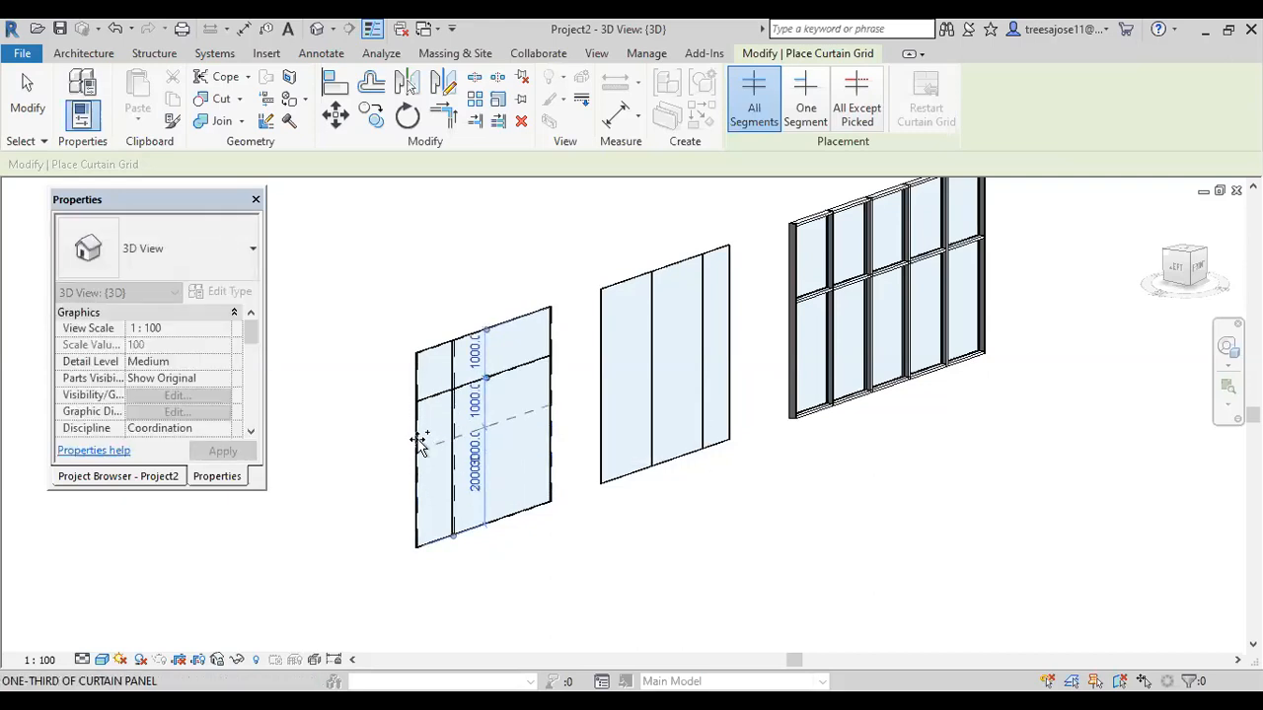
left_click(419, 478)
Add three full horizontal grid lines 1000 mm apart to the Exterior Glazing wall and one halving the Storefront's lower panels at 1200 mm.
left_click(605, 381)
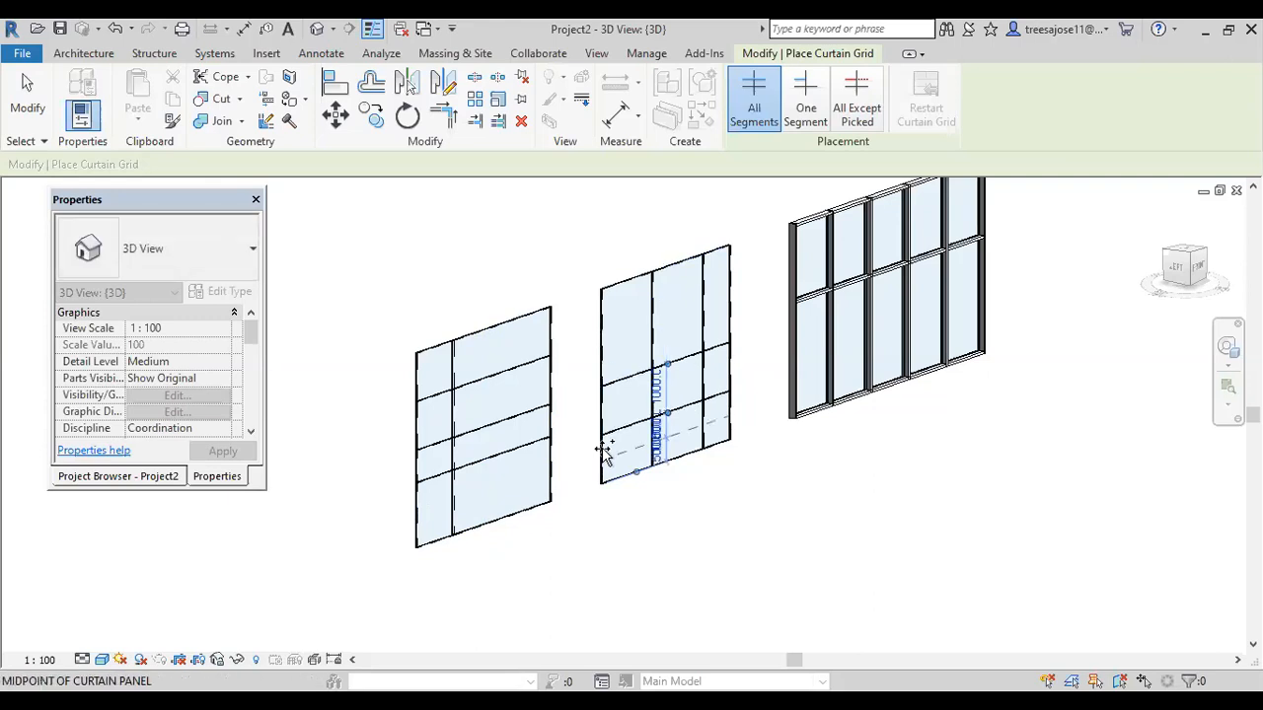
left_click(793, 359)
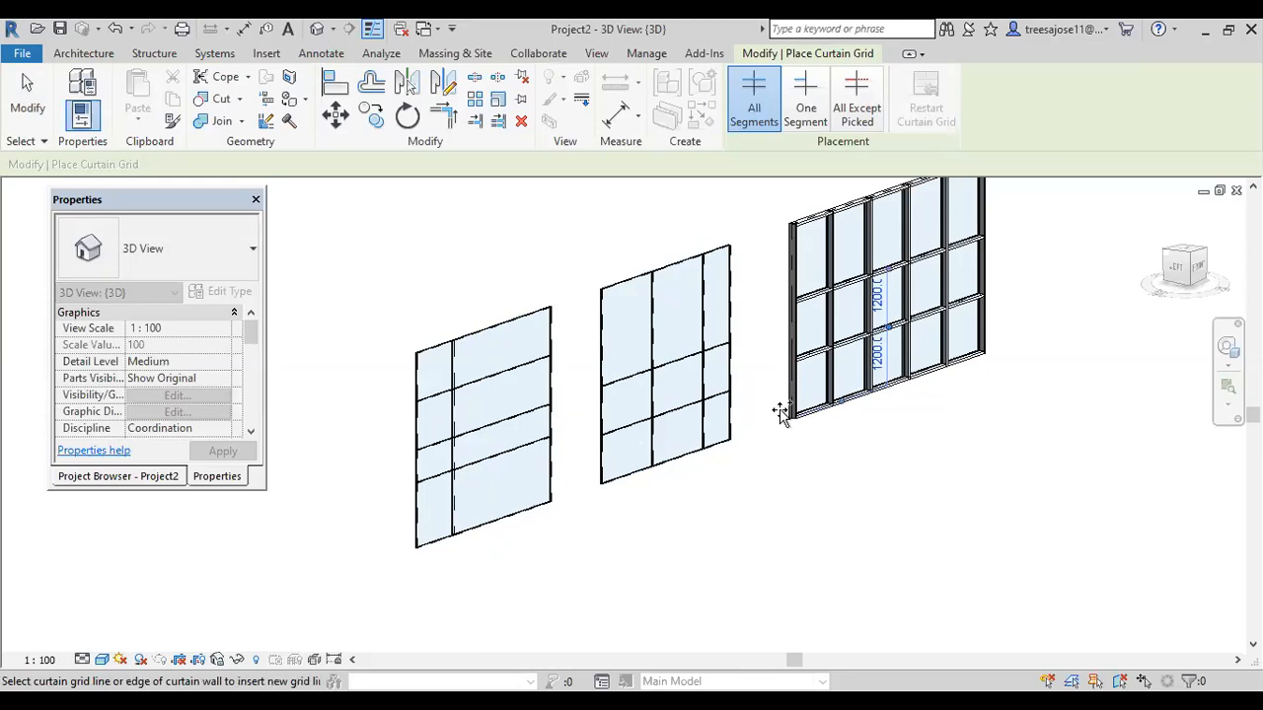
left_click(599, 338)
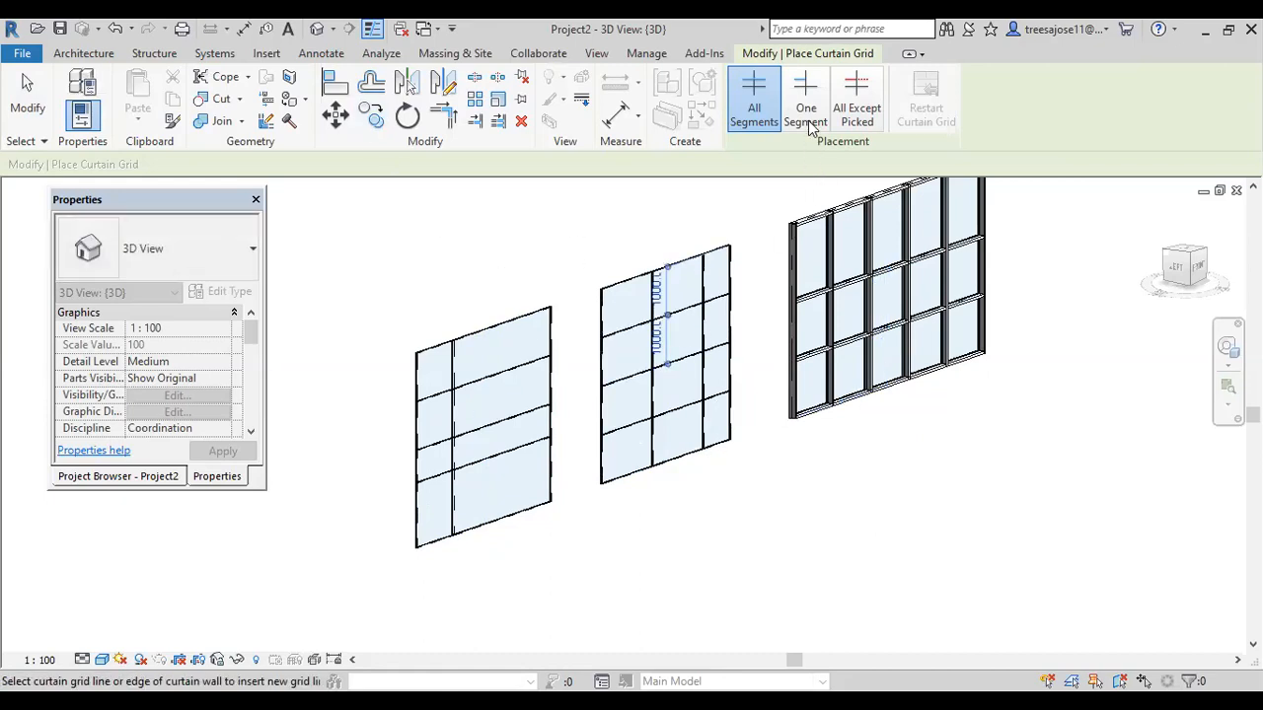
Add a one-segment vertical grid line at the midpoint, 915 mm, of the Exterior Glazing wall's middle panel in the second row.
left_click(806, 116)
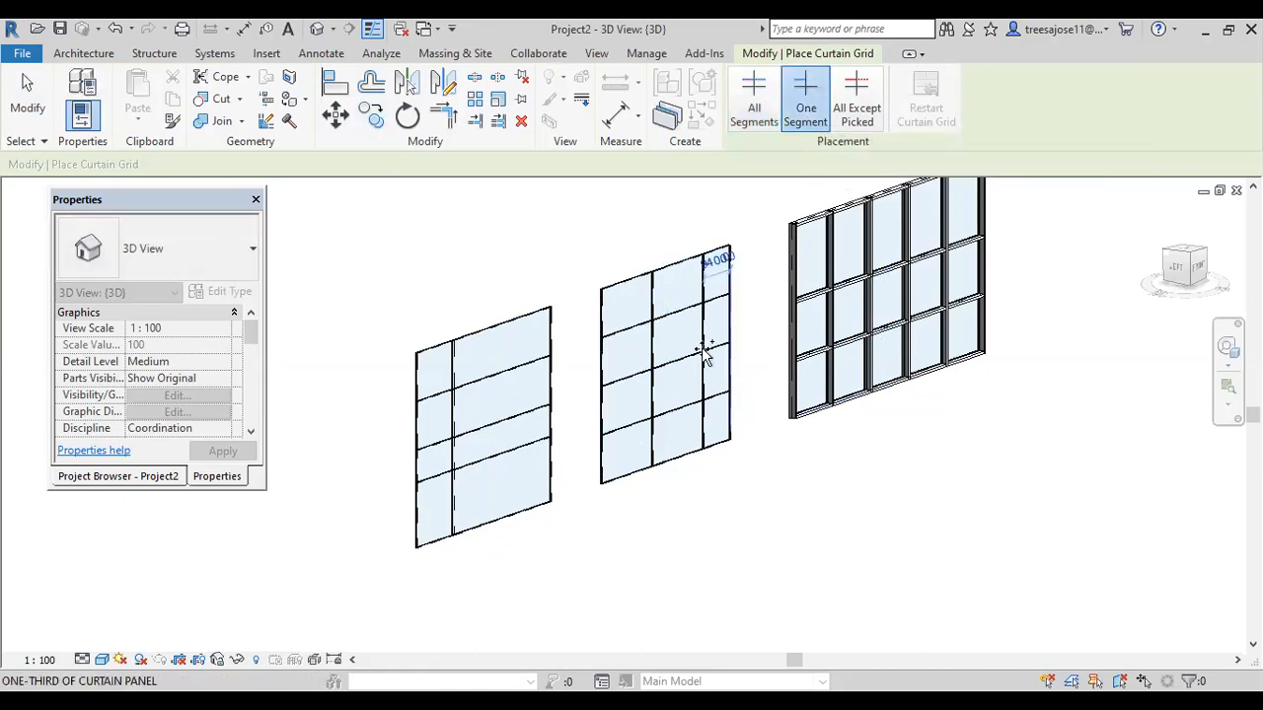
scroll(681, 331, "up", 3)
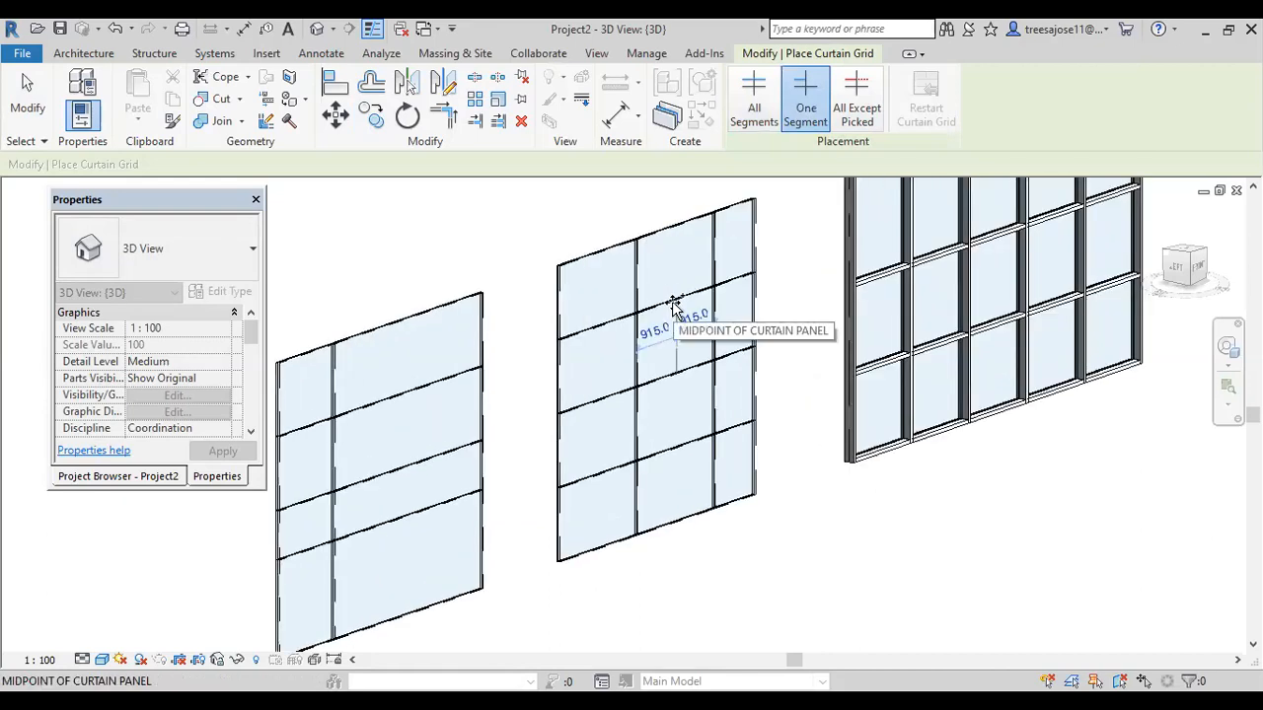
left_click(676, 301)
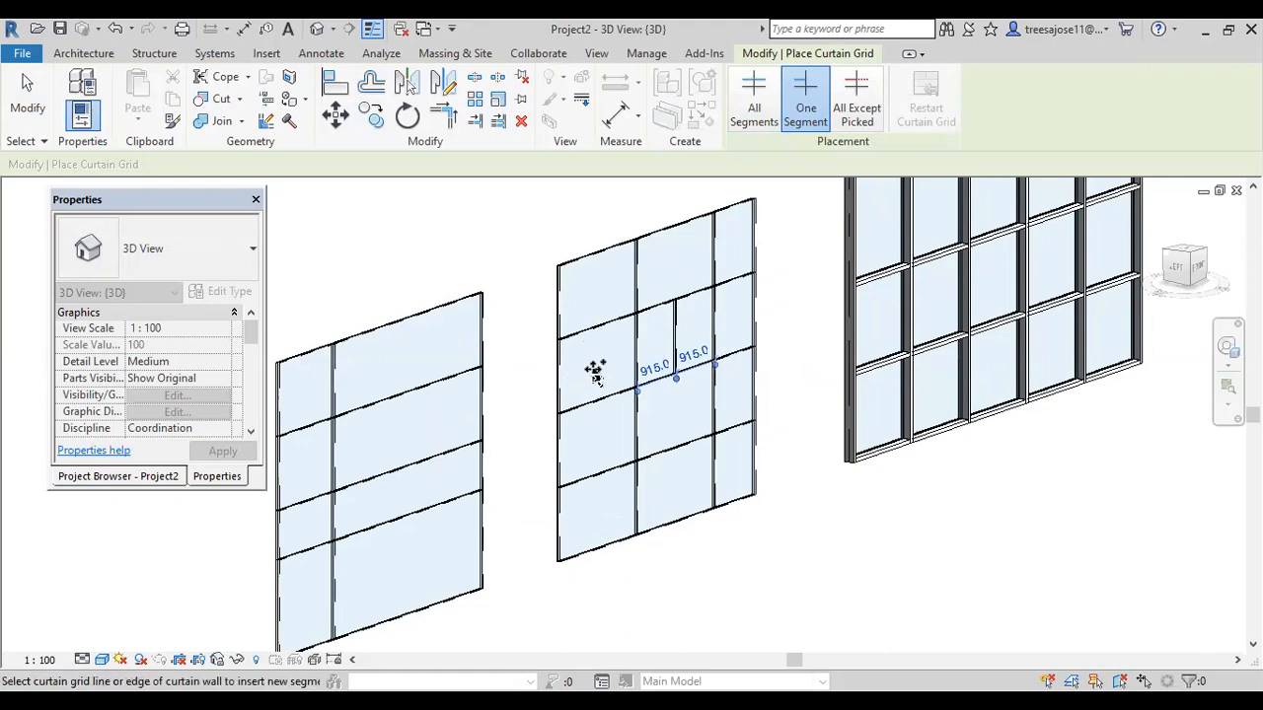
left_click(668, 337)
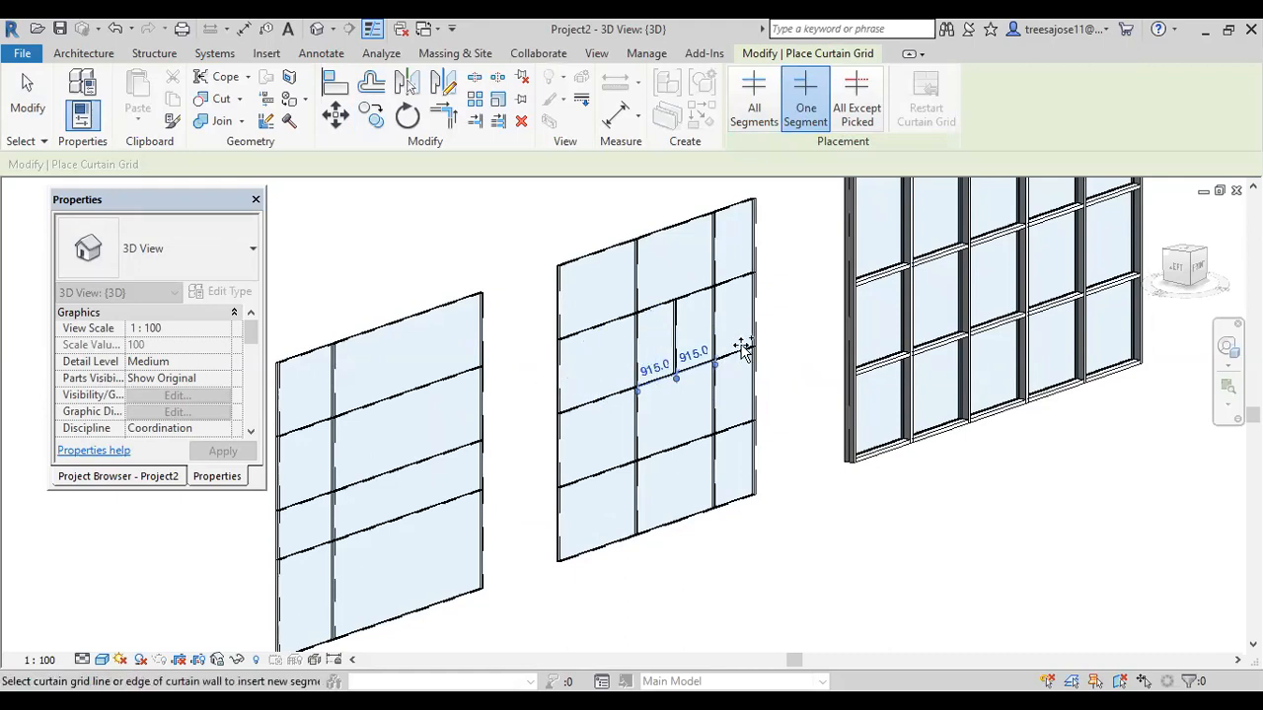
Add an All Except Picked horizontal grid line halving the Exterior Glazing wall's second row at 500 mm, excluding the segment left of the short vertical line.
left_click(858, 111)
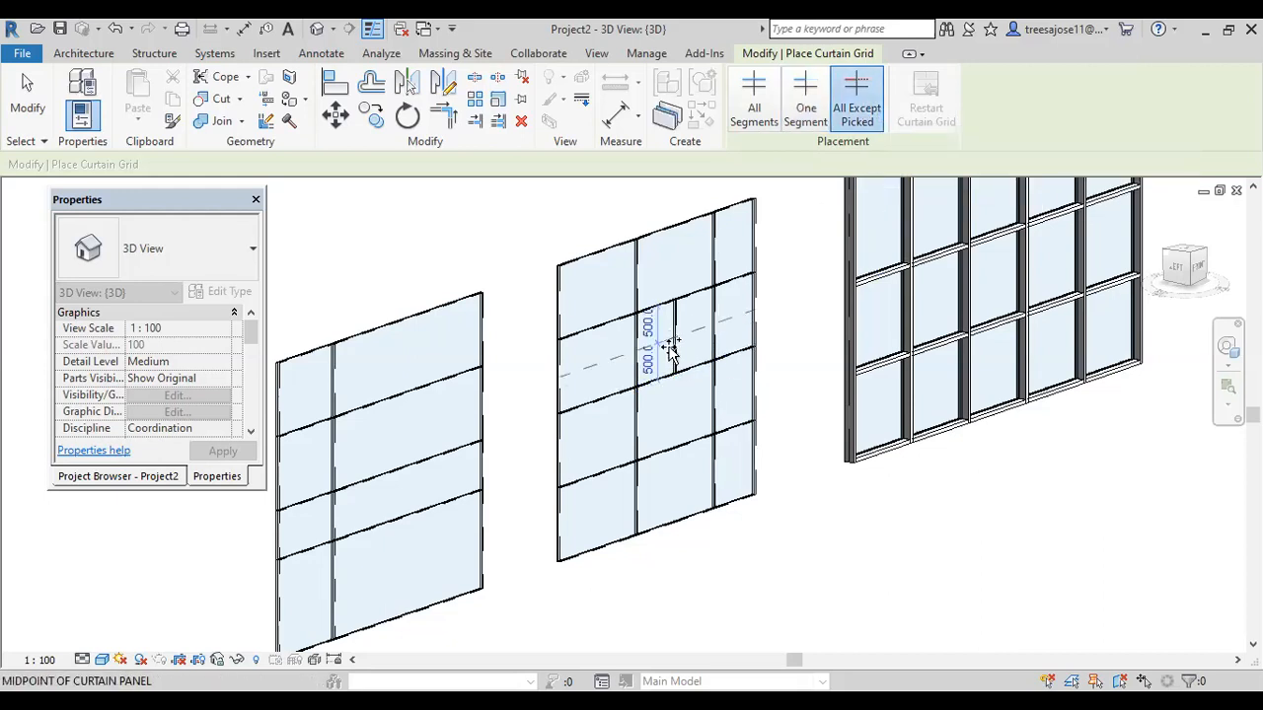
left_click(666, 341)
left_click(654, 345)
left_click(797, 282)
right_click(443, 254)
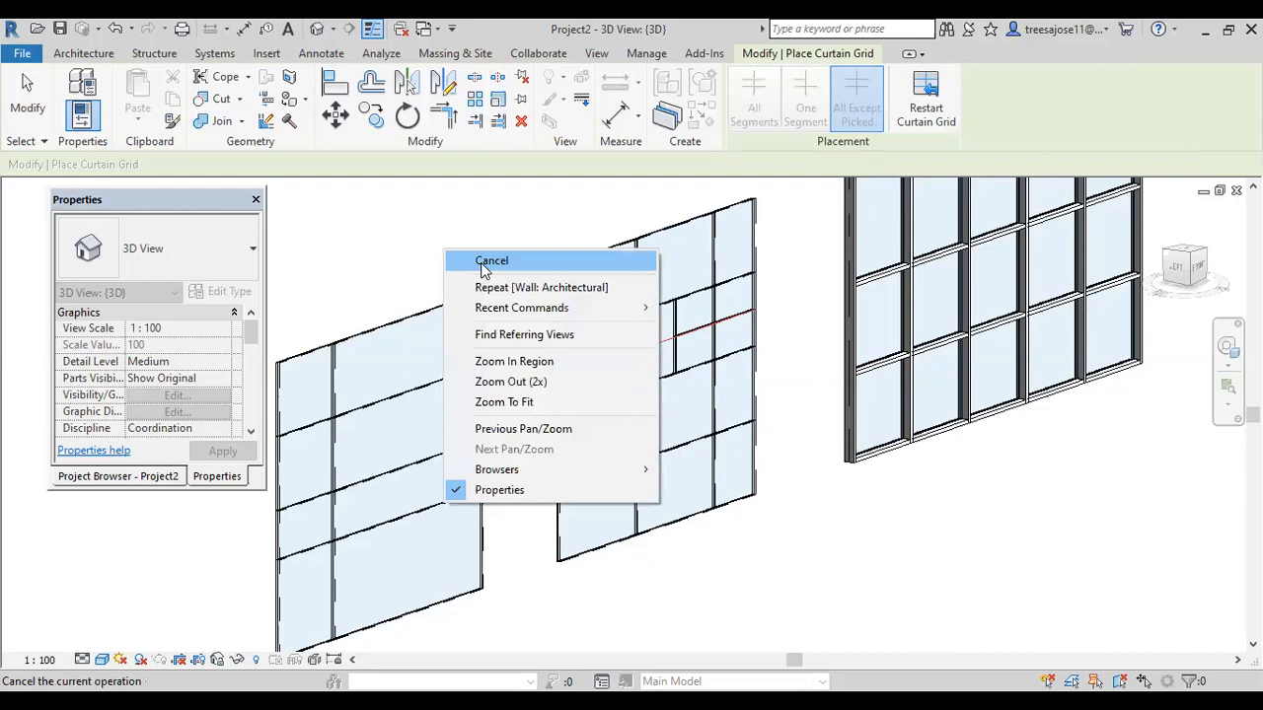
left_click(462, 259)
scroll(592, 393, "up", 2)
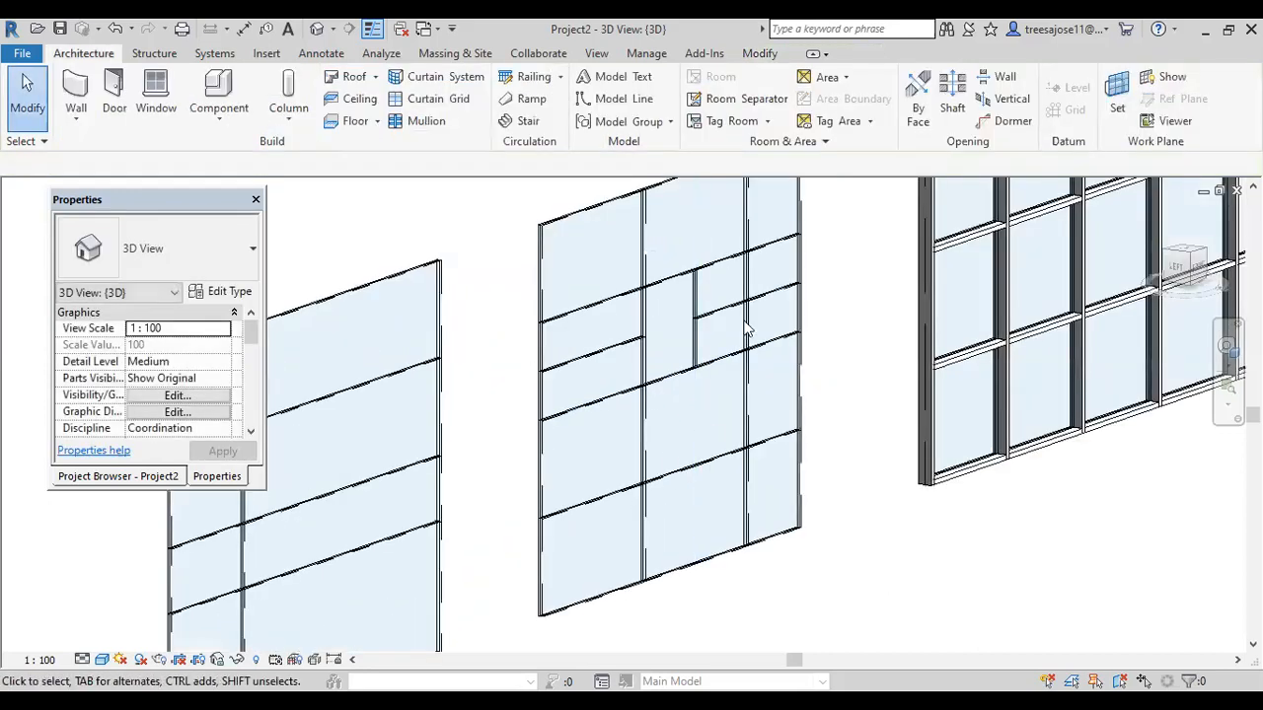
scroll(632, 313, "down", 3)
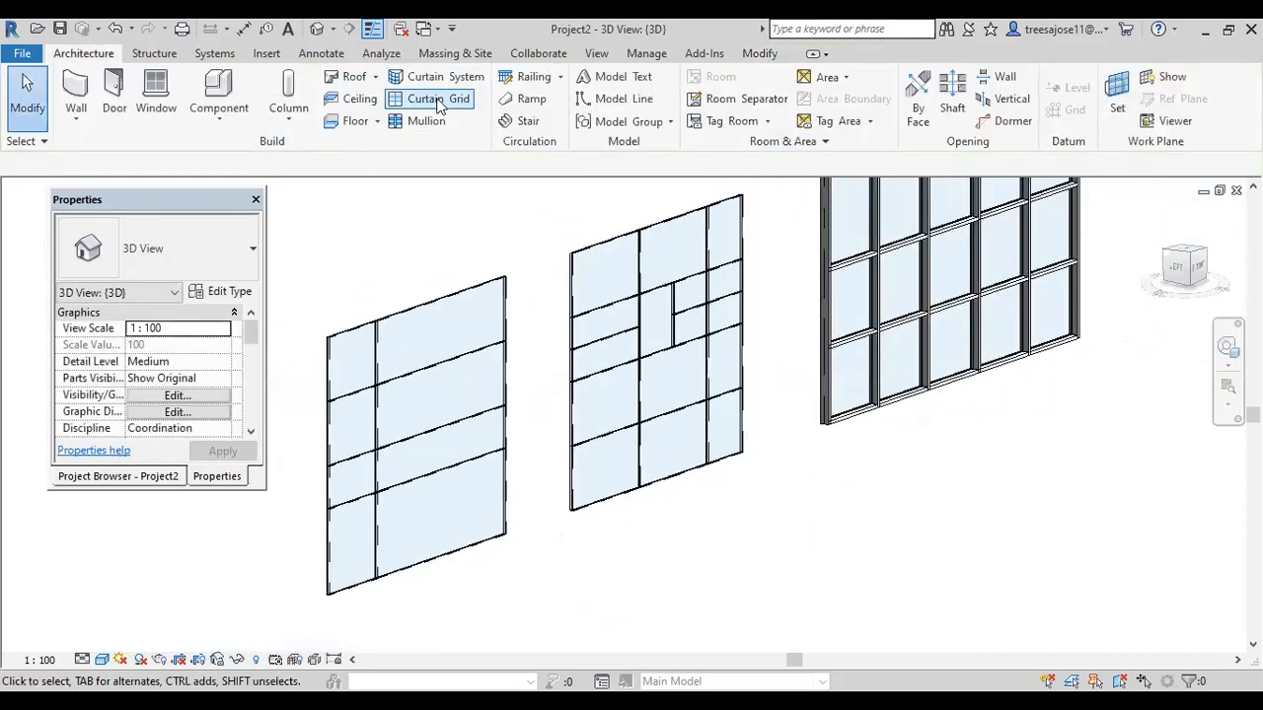
Start placing mullions and duplicate the Rectangular Mullion type 50 x 150mm as 50 x 150mm 2.
left_click(439, 100)
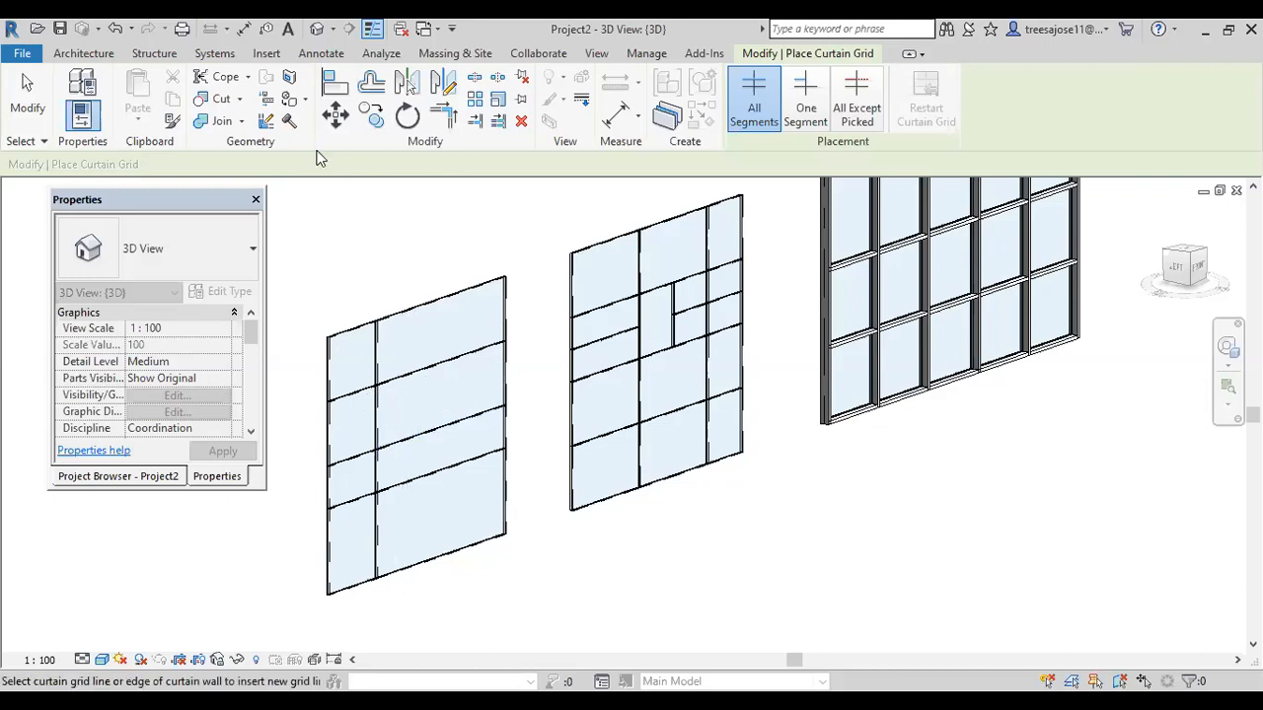
left_click(84, 53)
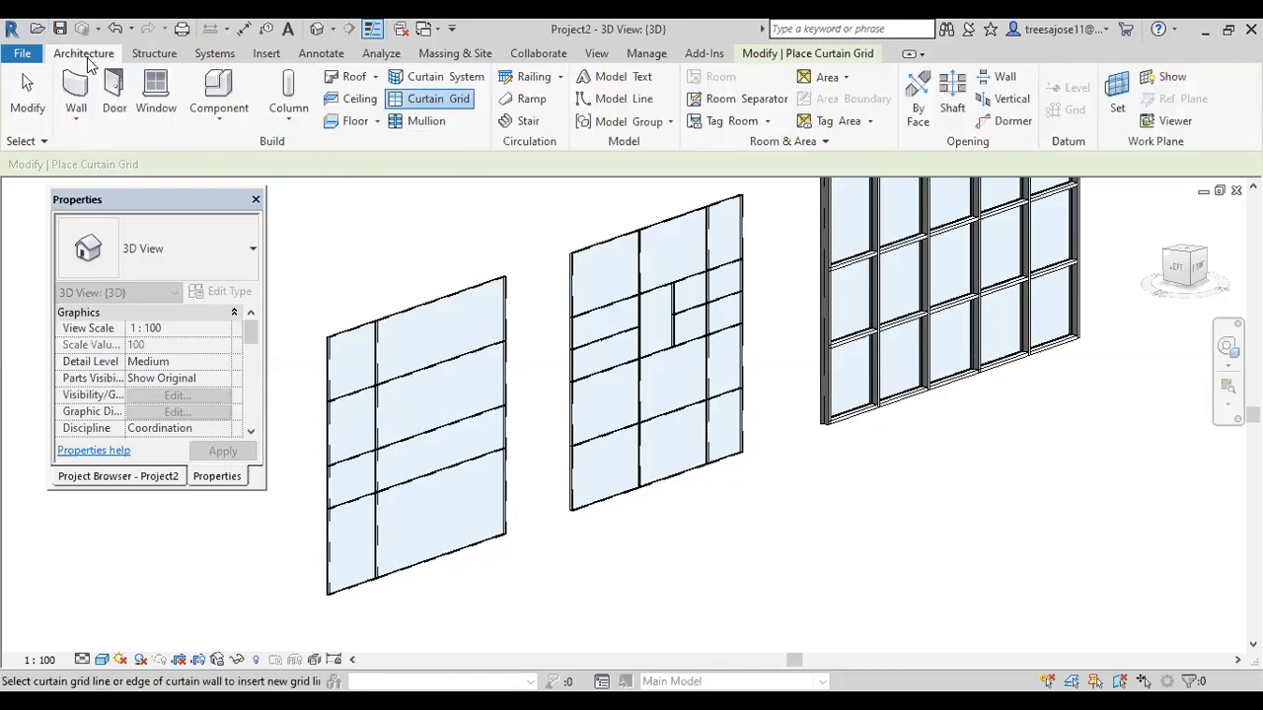
left_click(427, 123)
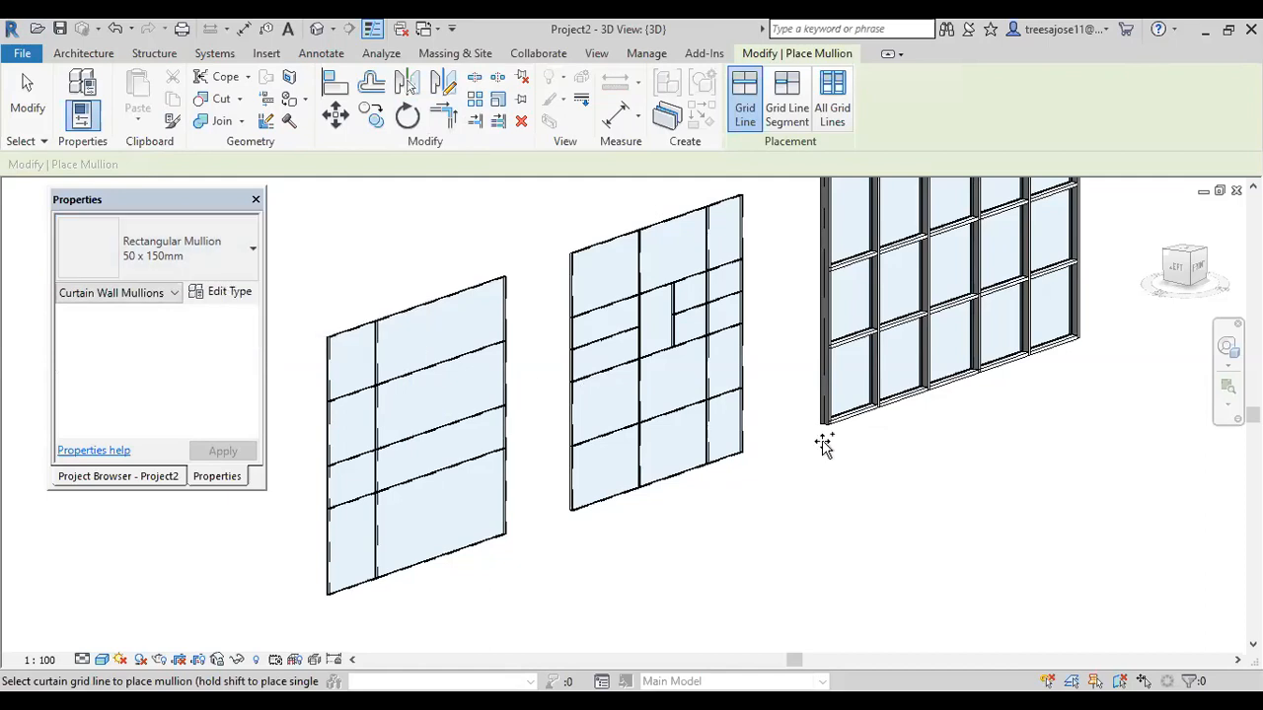
left_click(217, 301)
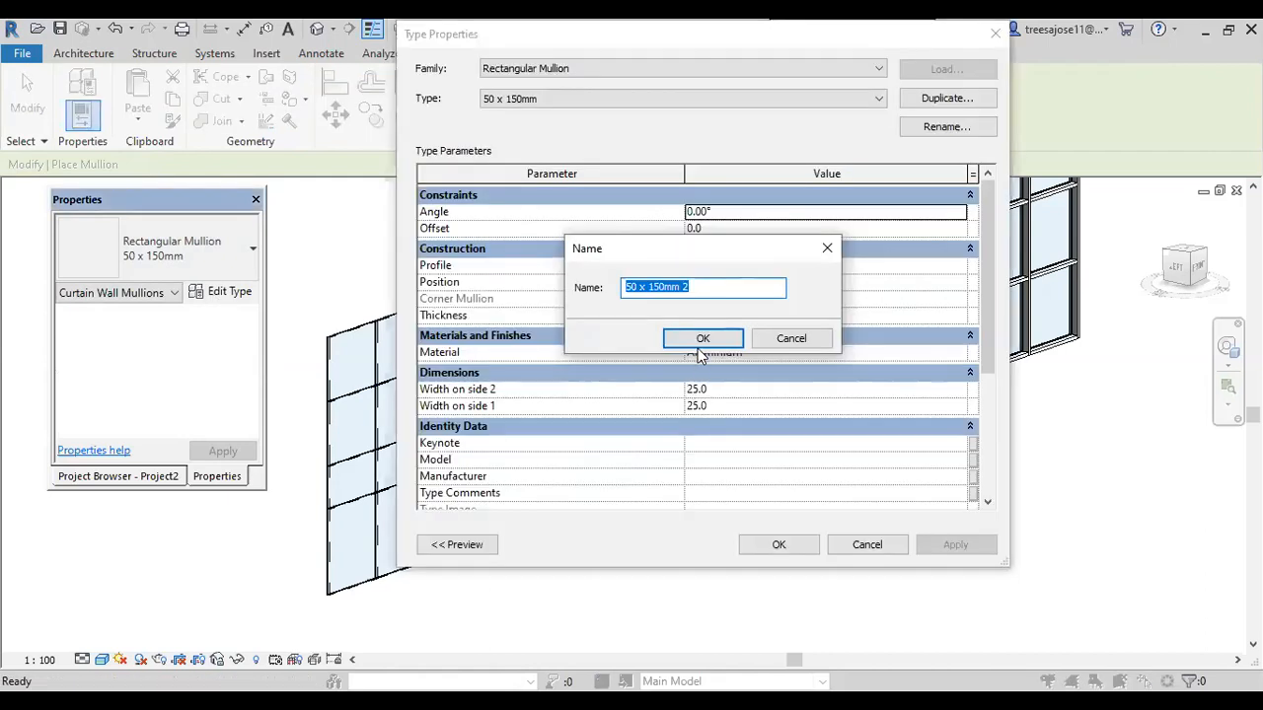
left_click(701, 338)
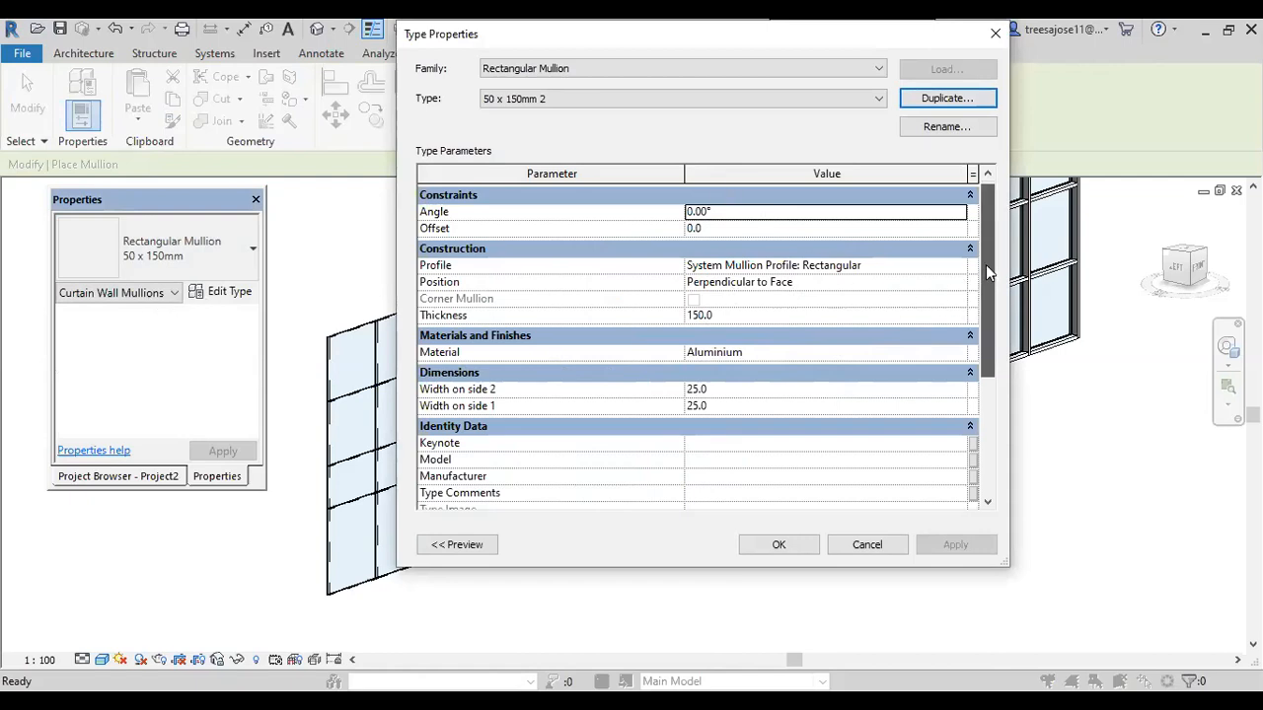
Review the thickness, position and side width parameters of the 50 x 150mm 2 mullion type and accept the type.
scroll(985, 265, "down", 2)
scroll(981, 271, "up", 2)
left_click(765, 294)
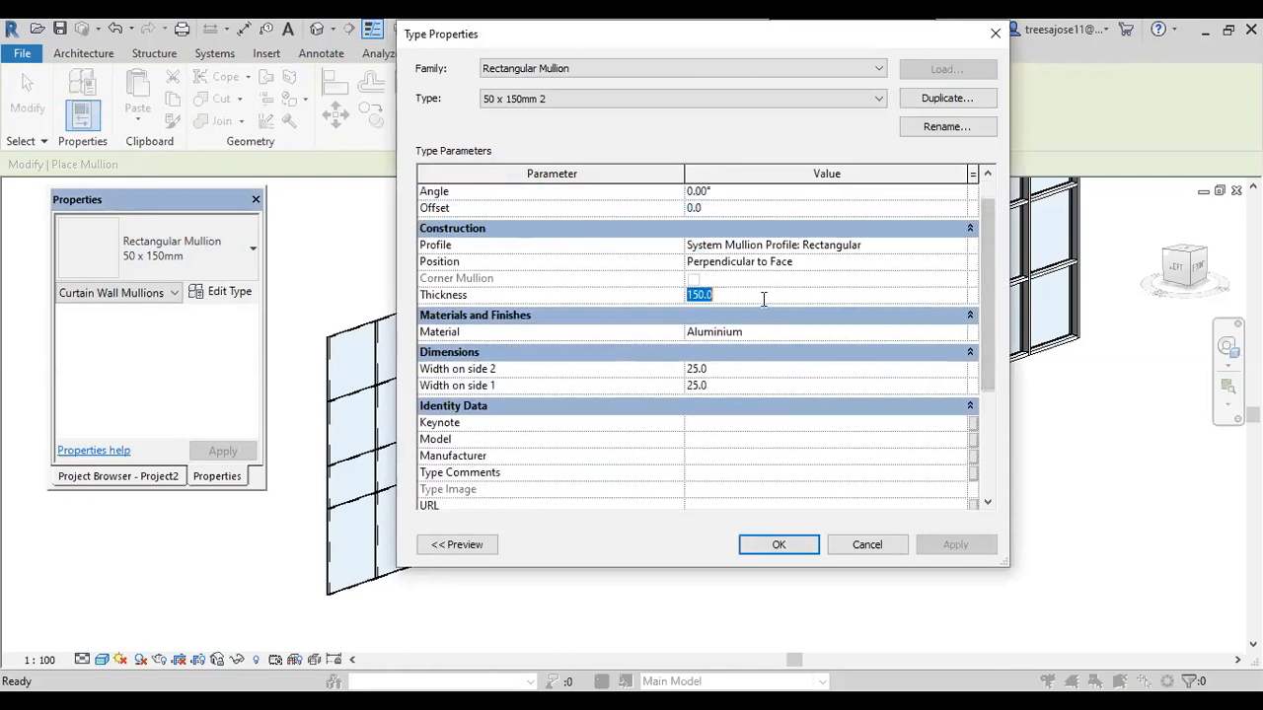
left_click(813, 263)
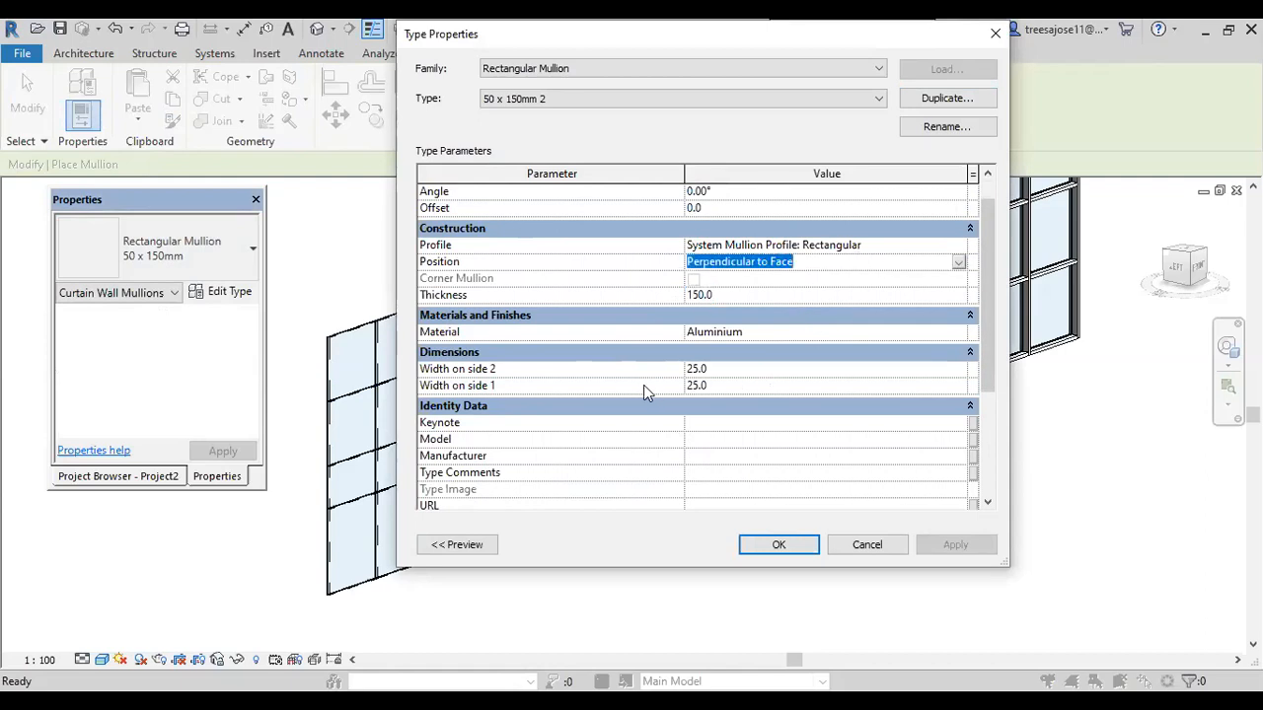
left_click(755, 386)
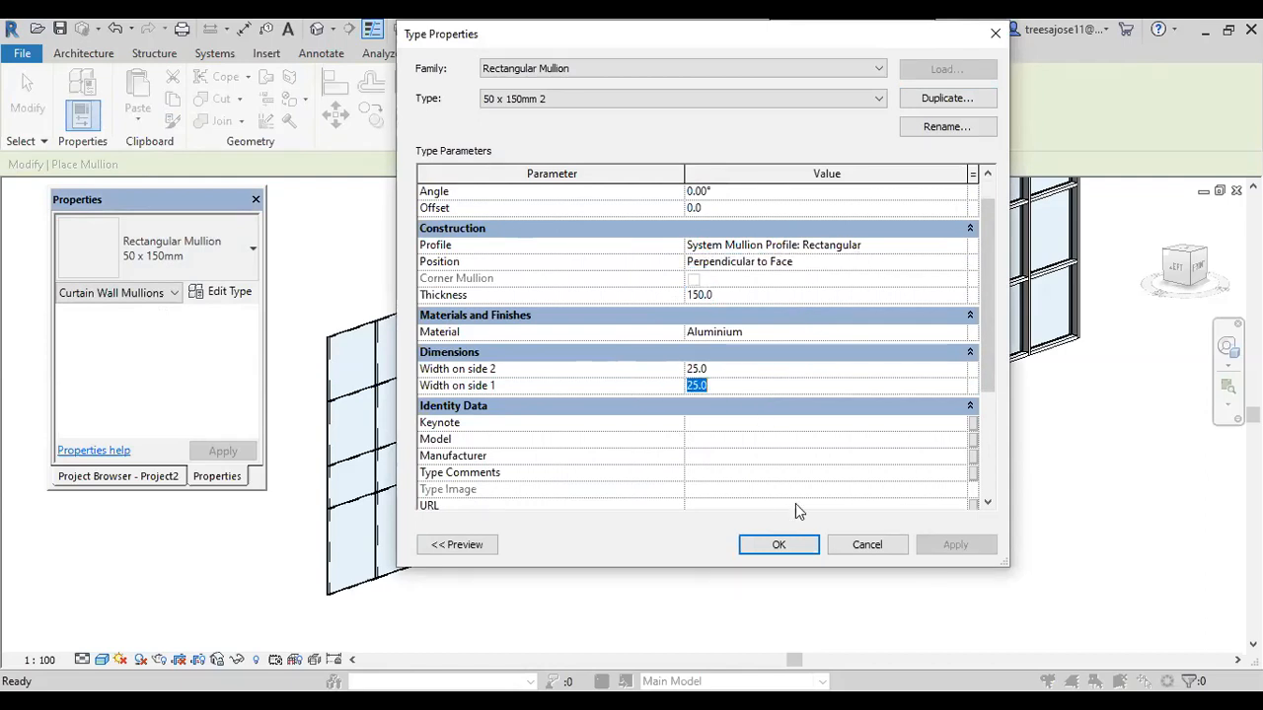
left_click(786, 544)
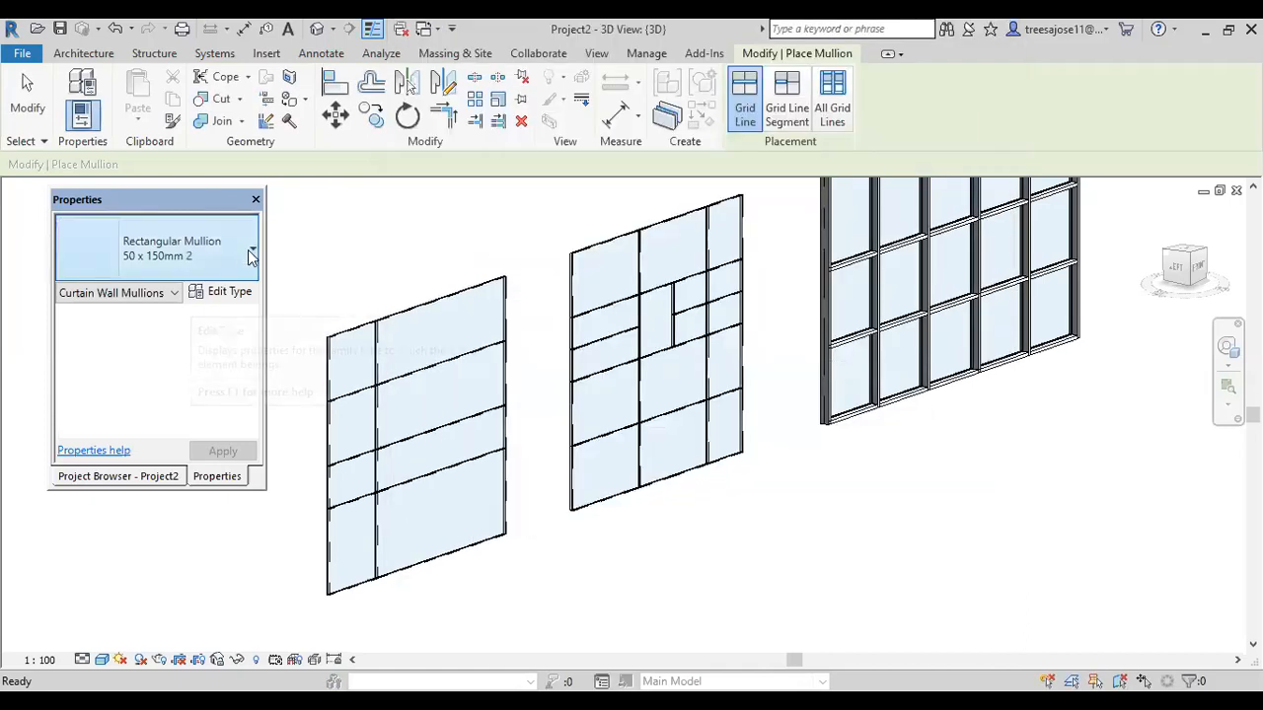
Place a 50 x 150mm 2 mullion along the uppermost full horizontal grid line of the plain Curtain Wall and end mullion placement.
left_click(250, 257)
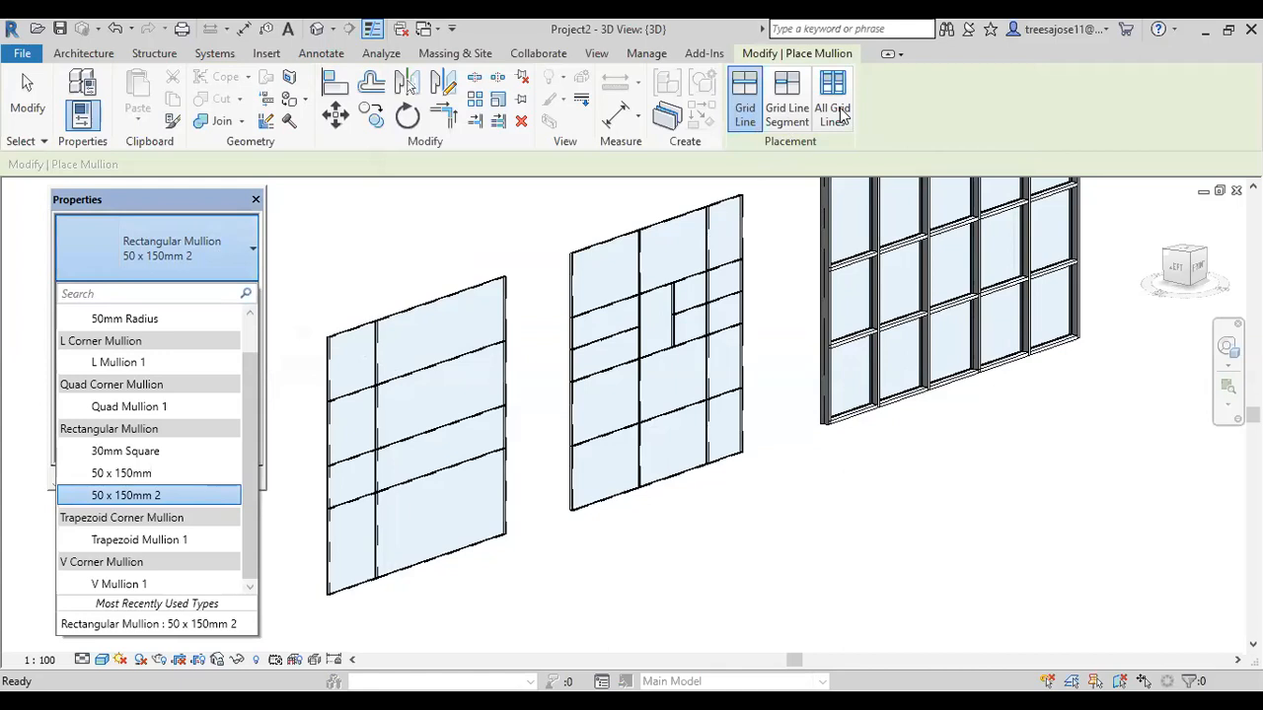
left_click(745, 117)
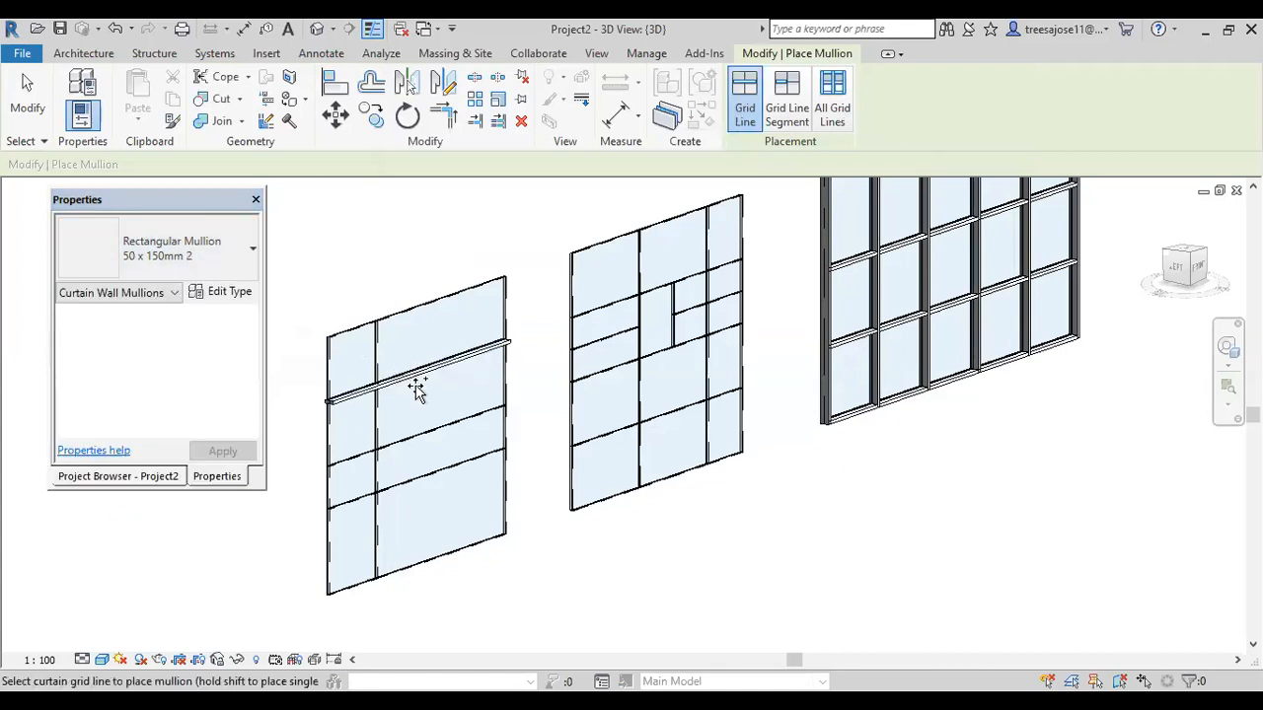
scroll(418, 400, "up", 2)
scroll(381, 408, "down", 2)
left_click(316, 430)
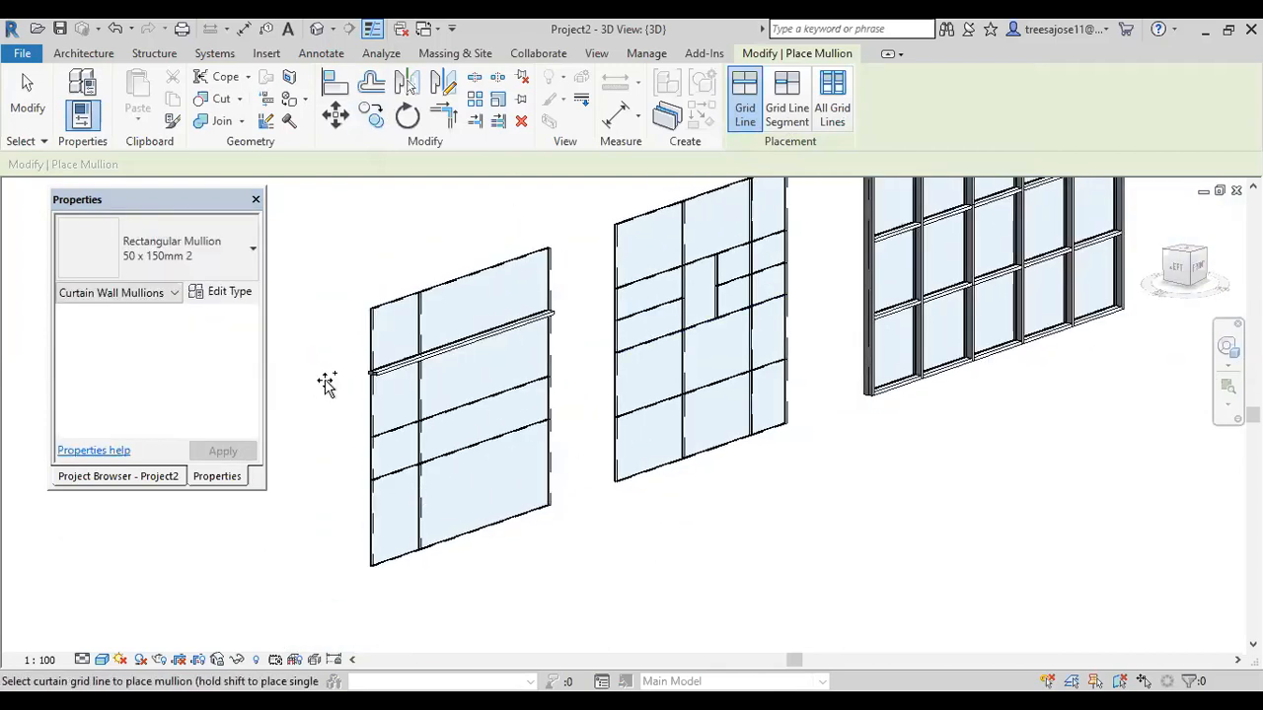
right_click(397, 225)
left_click(430, 236)
Try an arc of about 1480 mm radius across the plain Curtain Wall's upper corner in its profile sketch and discard the edit.
left_click(457, 287)
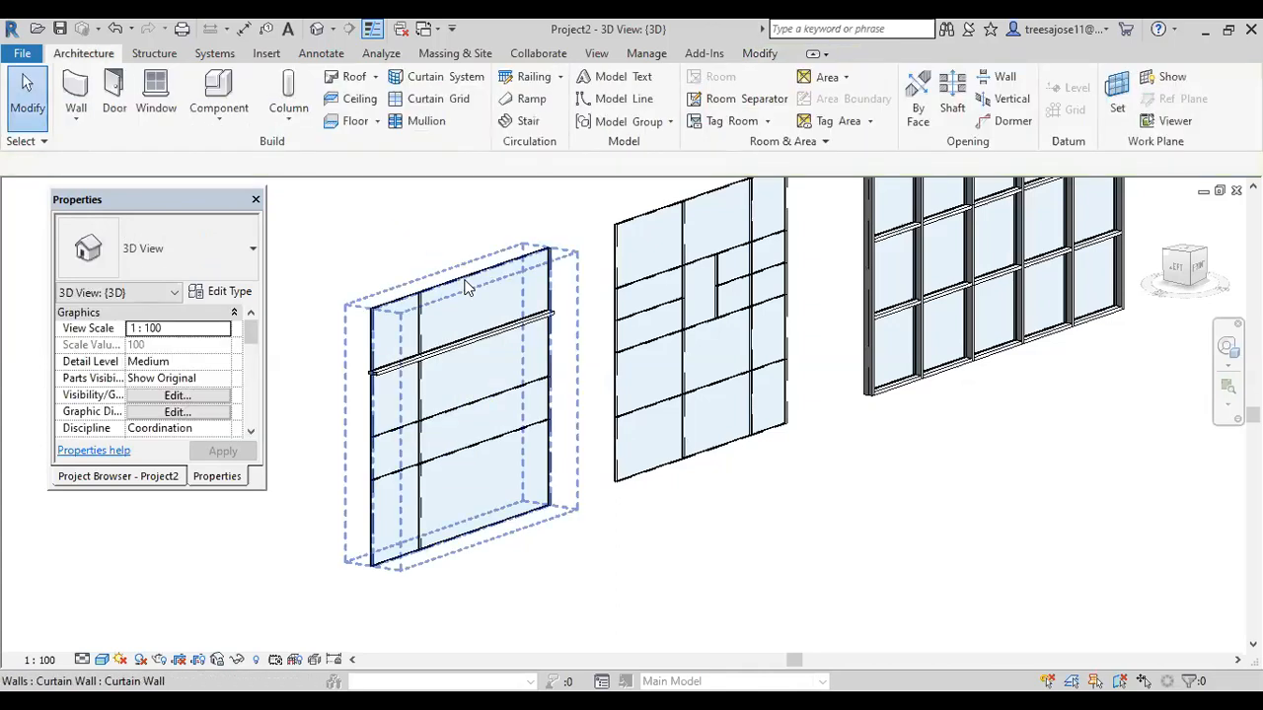
left_click(445, 288)
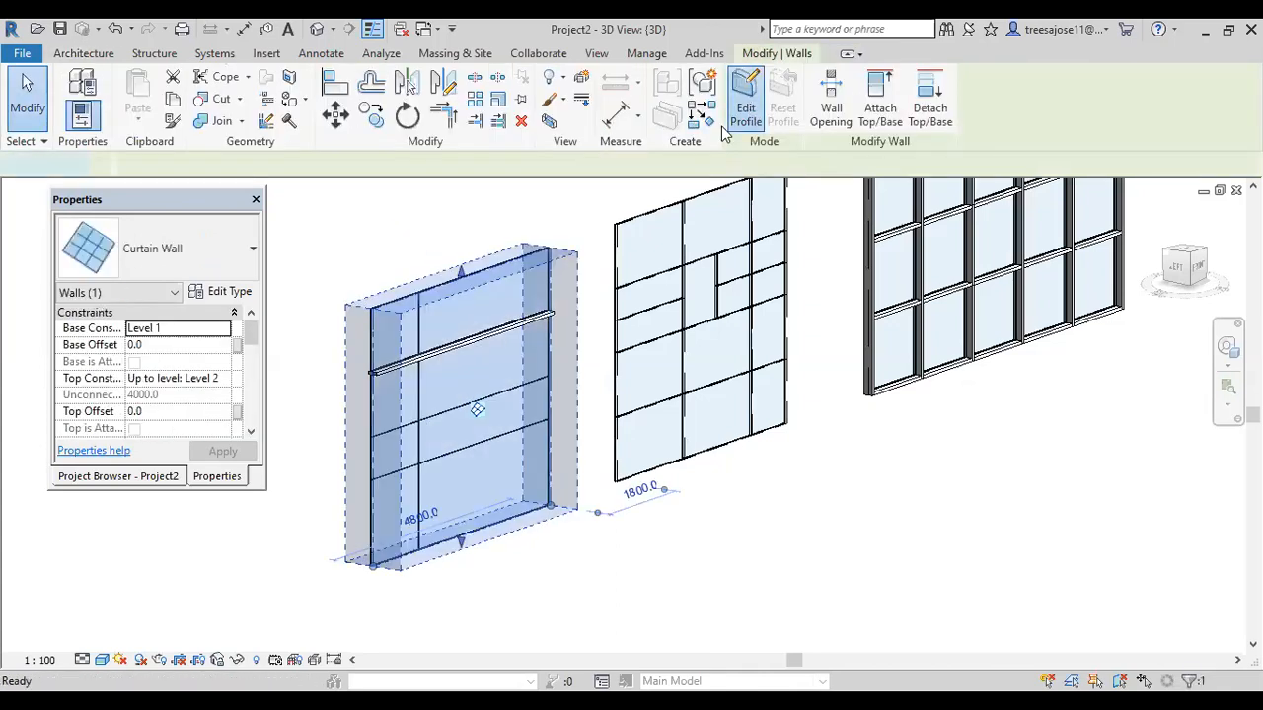
left_click(745, 104)
left_click(779, 99)
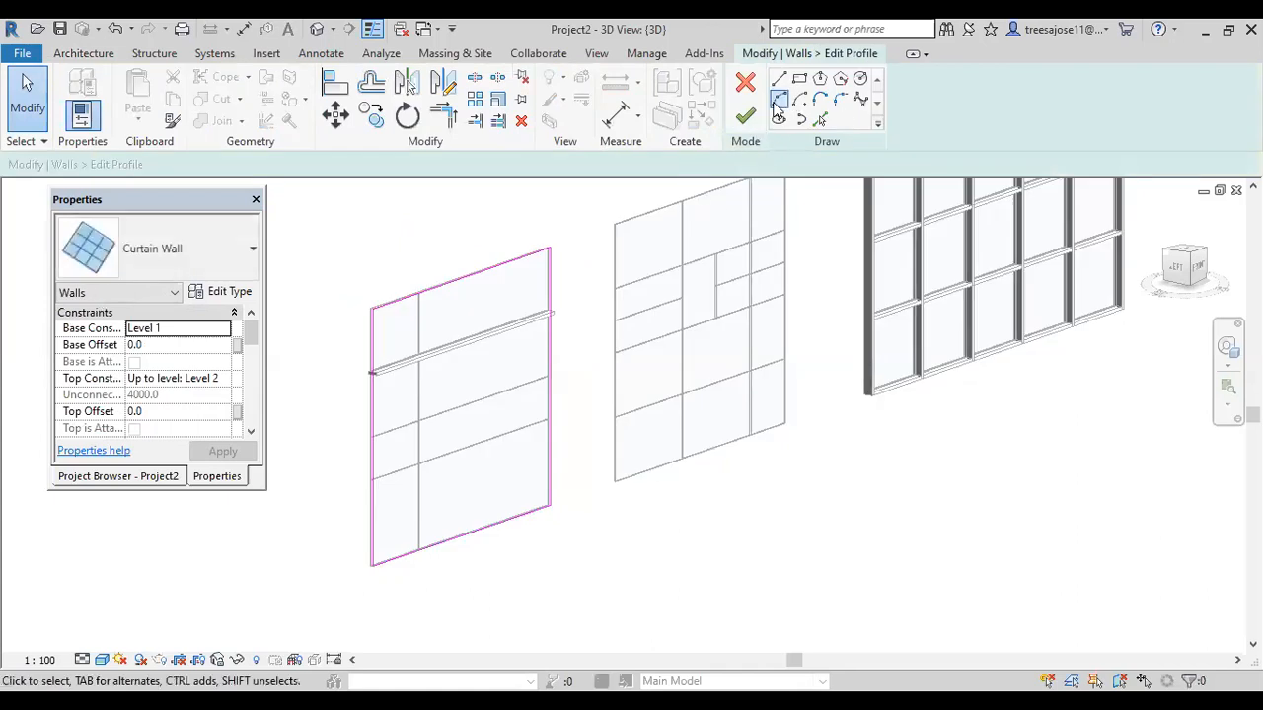
scroll(497, 277, "up", 2)
left_click(491, 271)
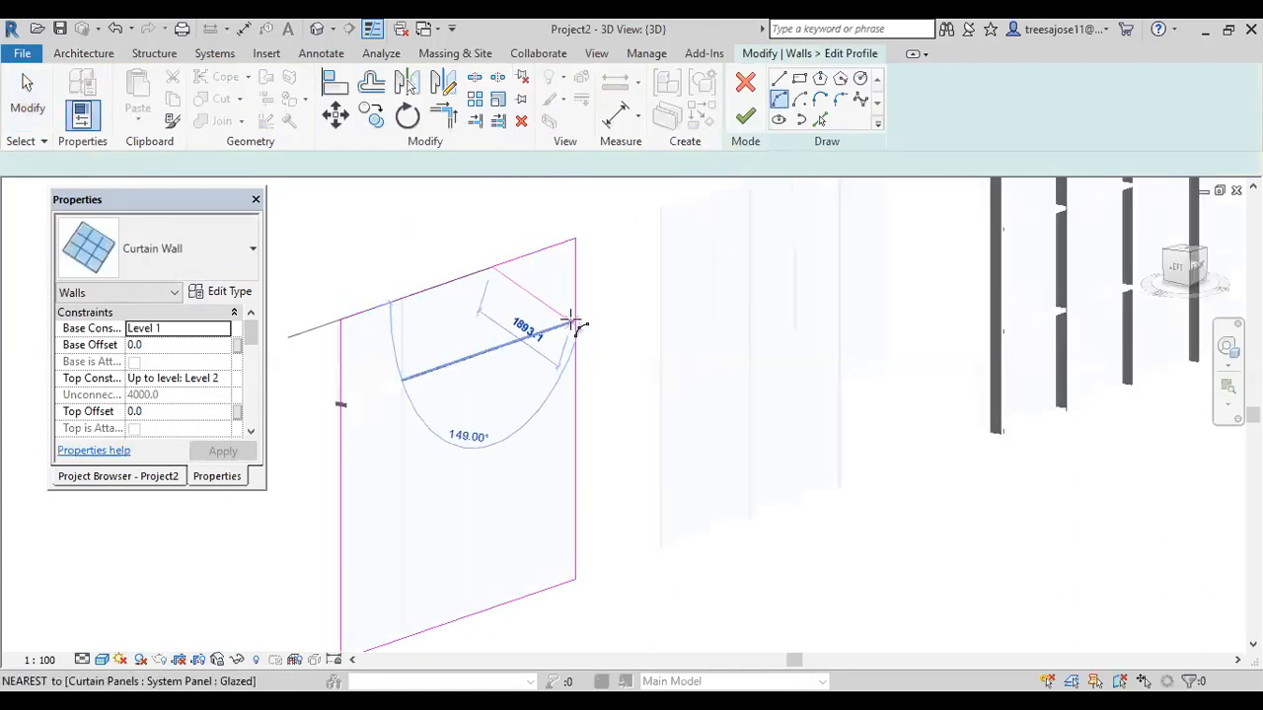
left_click(575, 322)
scroll(552, 271, "up", 2)
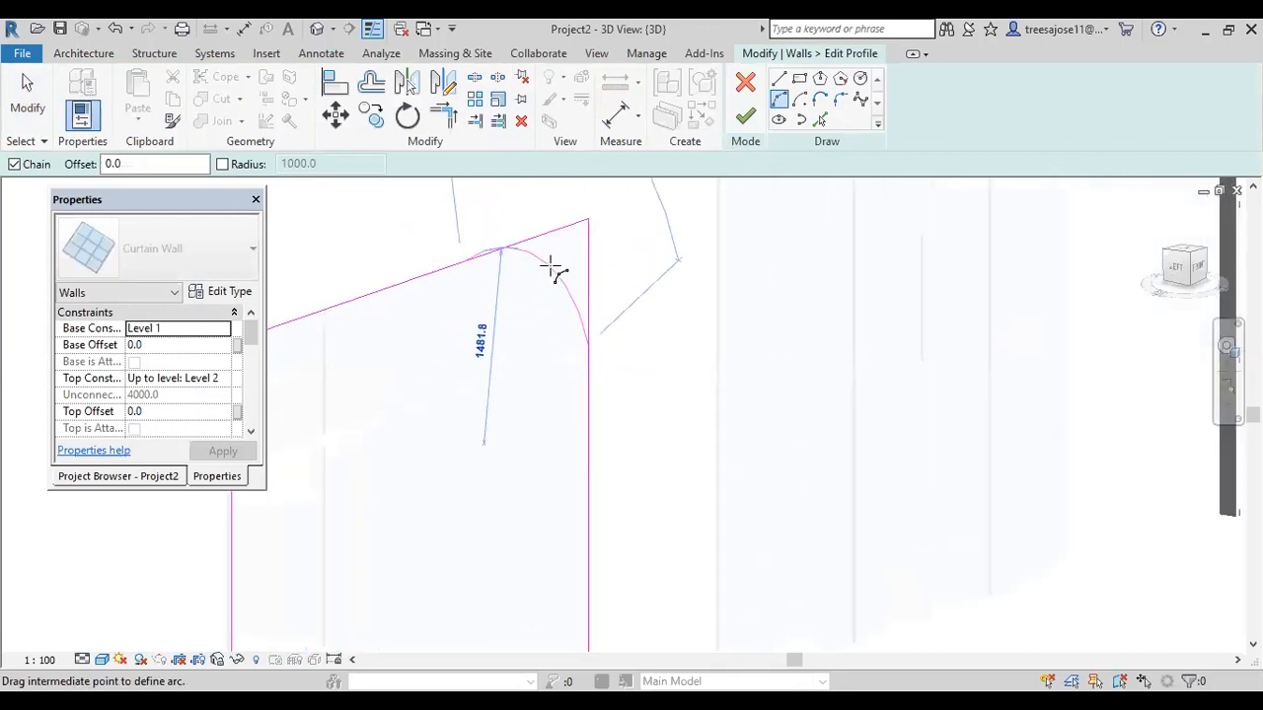
left_click(553, 270)
right_click(675, 282)
left_click(719, 290)
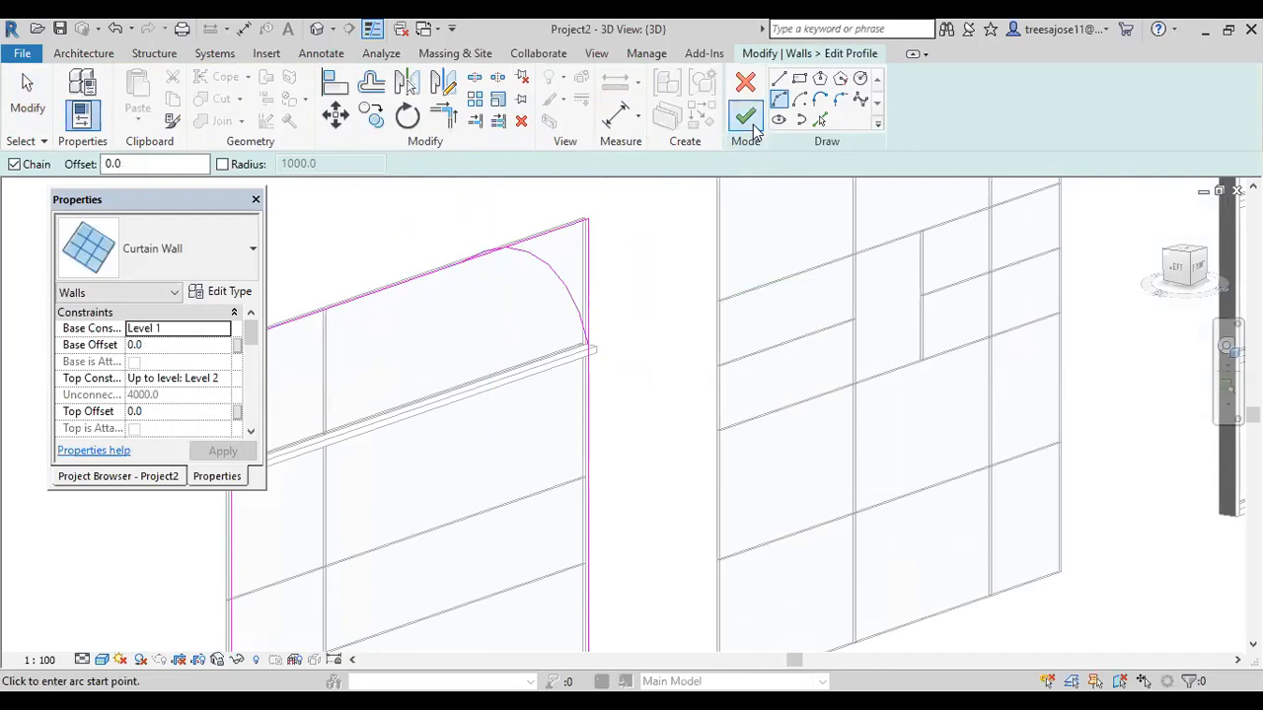
left_click(745, 82)
left_click(674, 384)
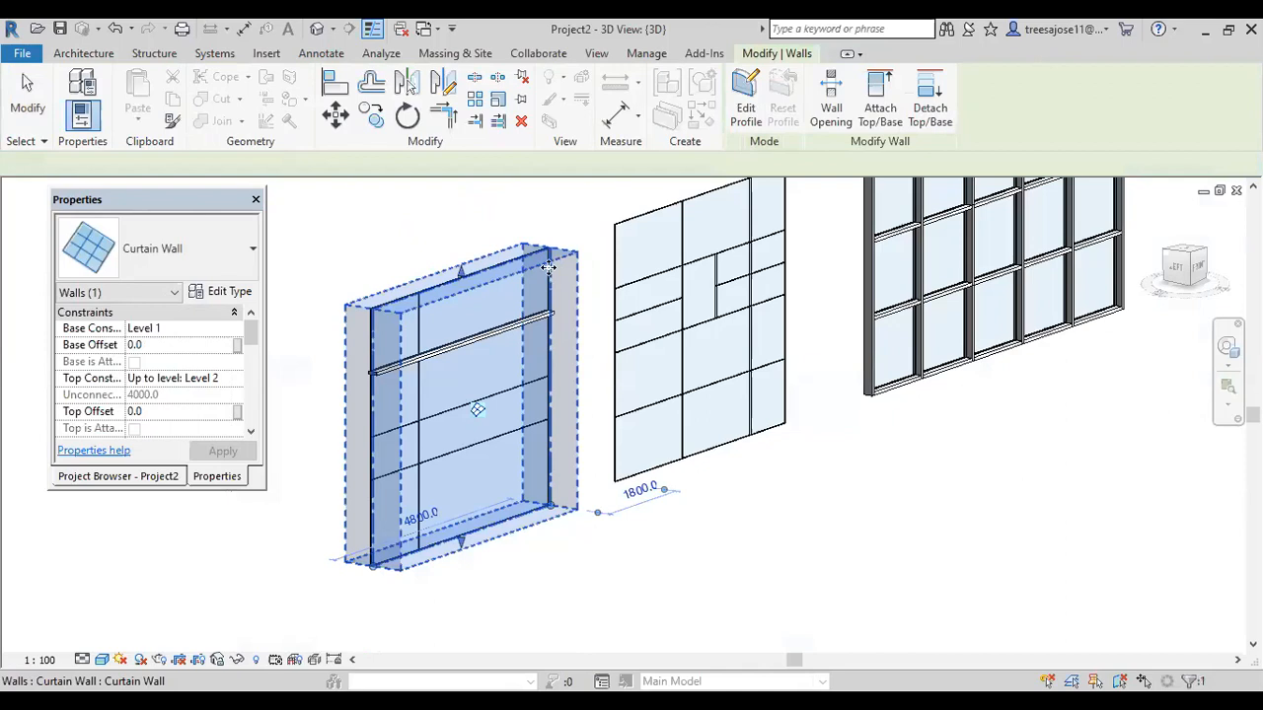
left_click(417, 237)
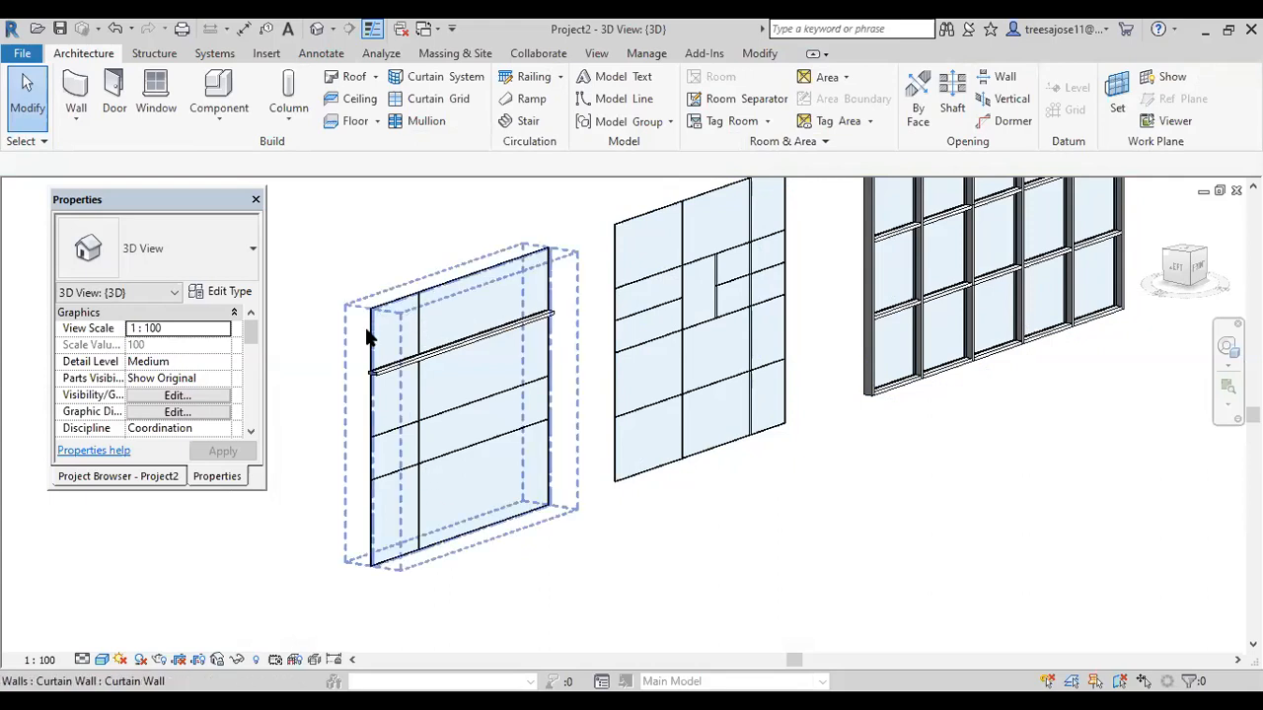
Change the lower half-height glazed panel in the Exterior Glazing wall's first column, second row, to System Panel Solid.
scroll(658, 325, "up", 3)
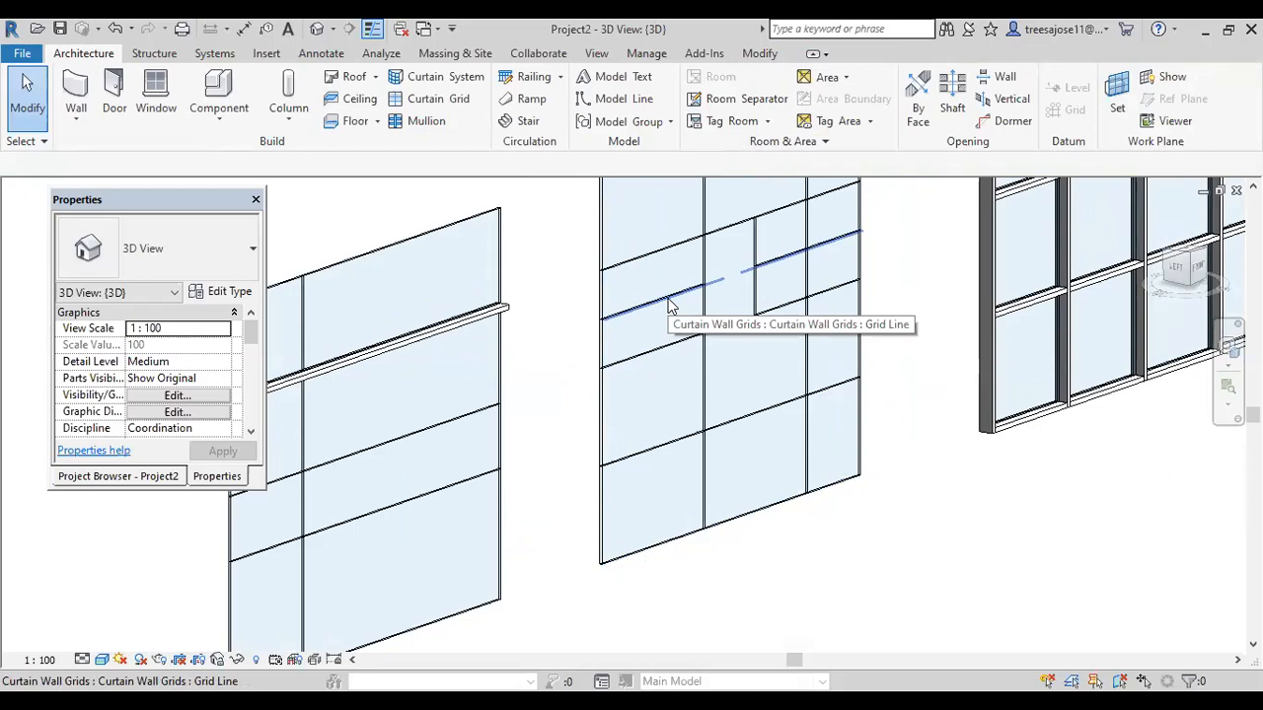
key("Tab")
key("Tab")
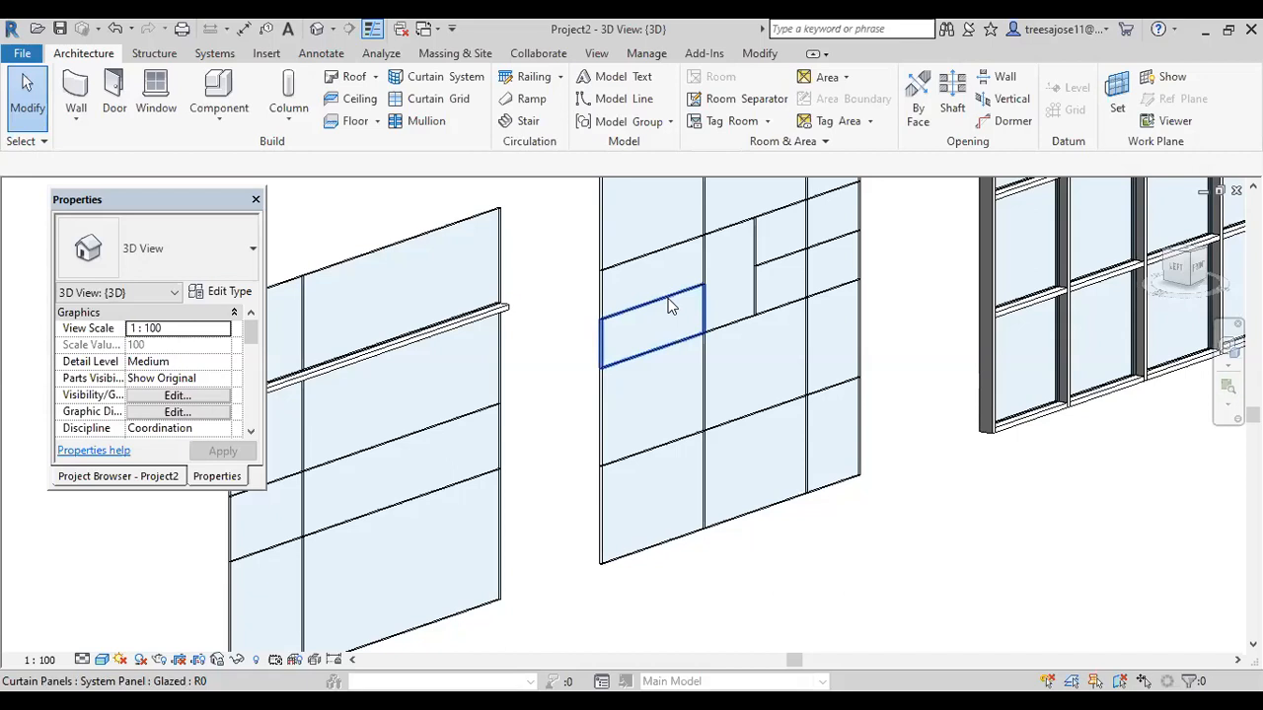
left_click(667, 302)
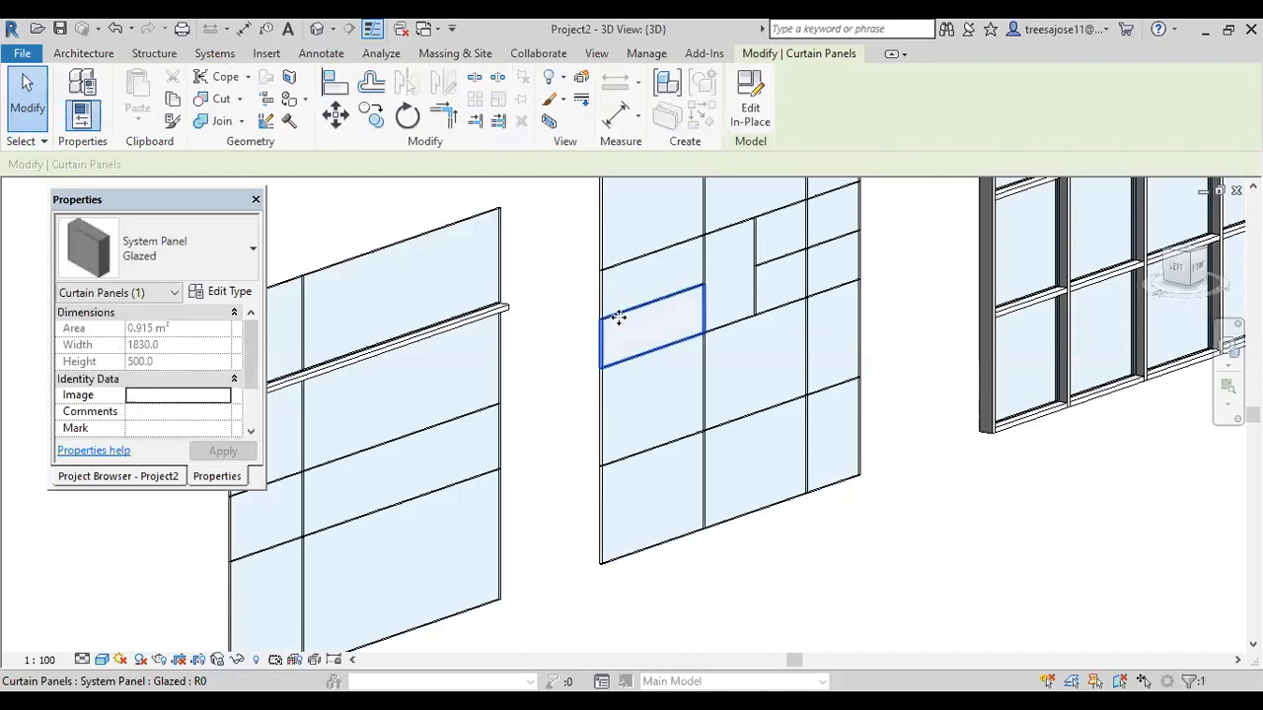
left_click(252, 254)
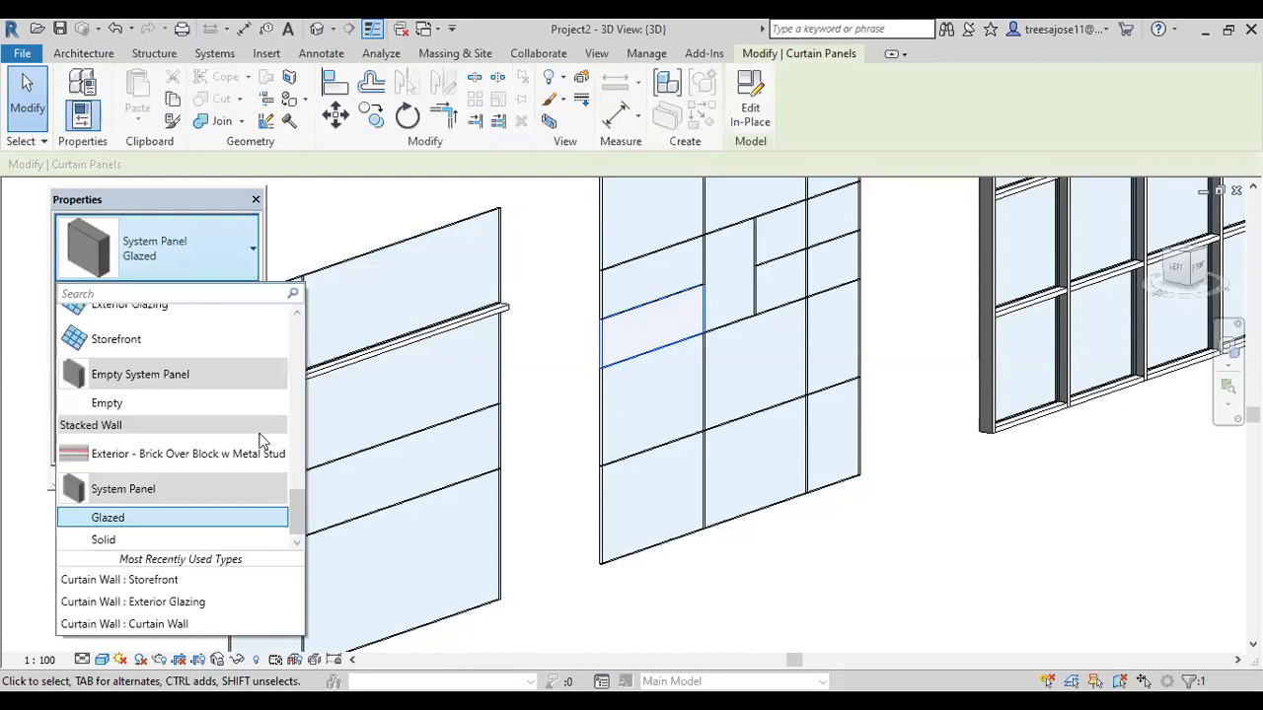
left_click(105, 541)
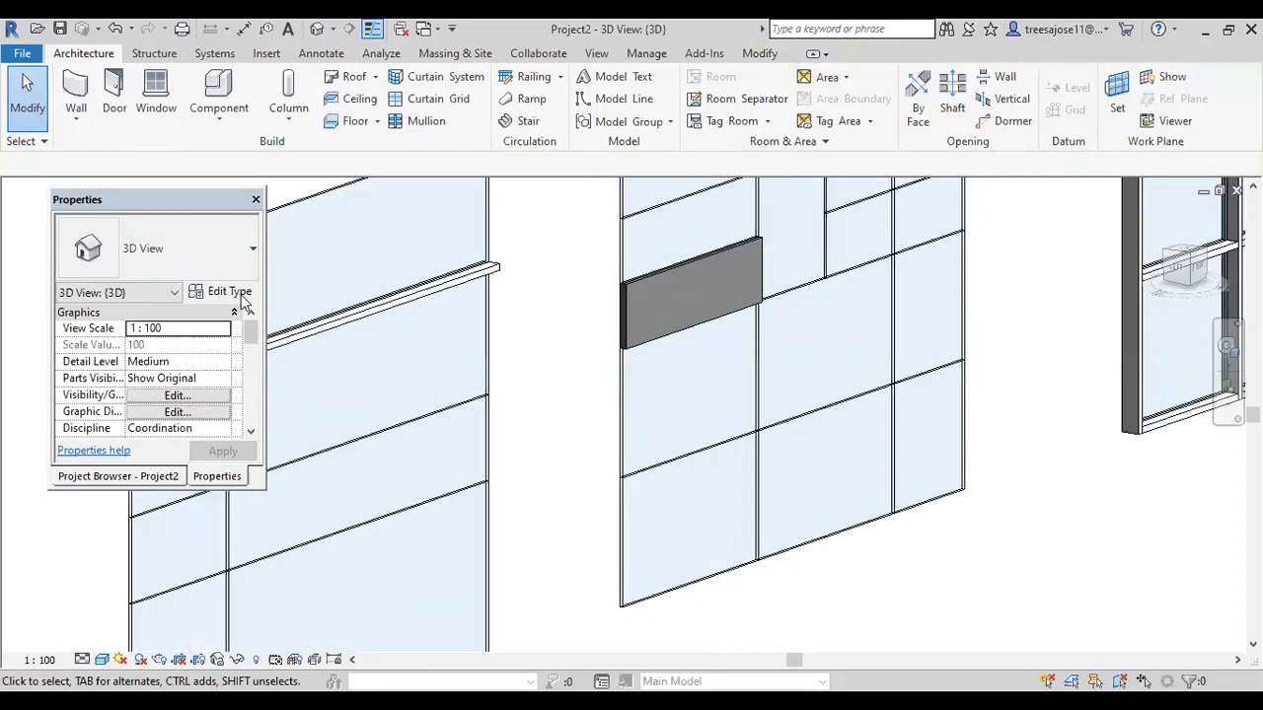
left_click(219, 292)
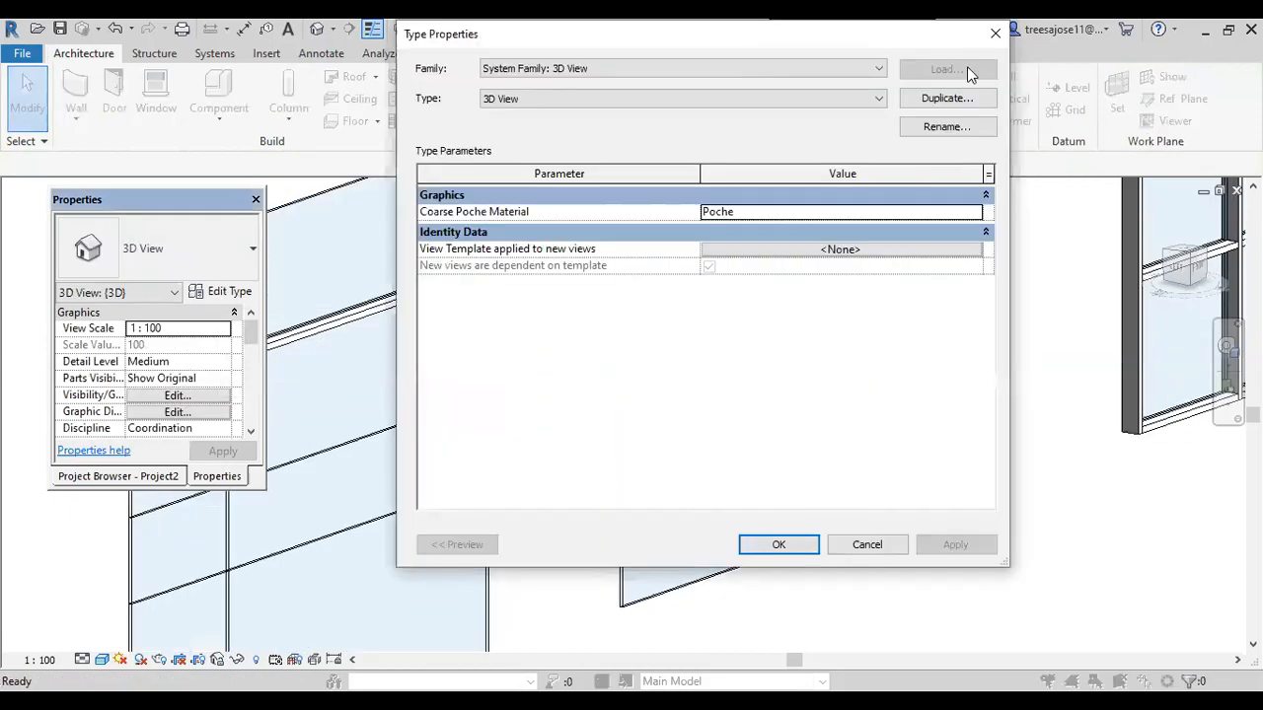
left_click(995, 35)
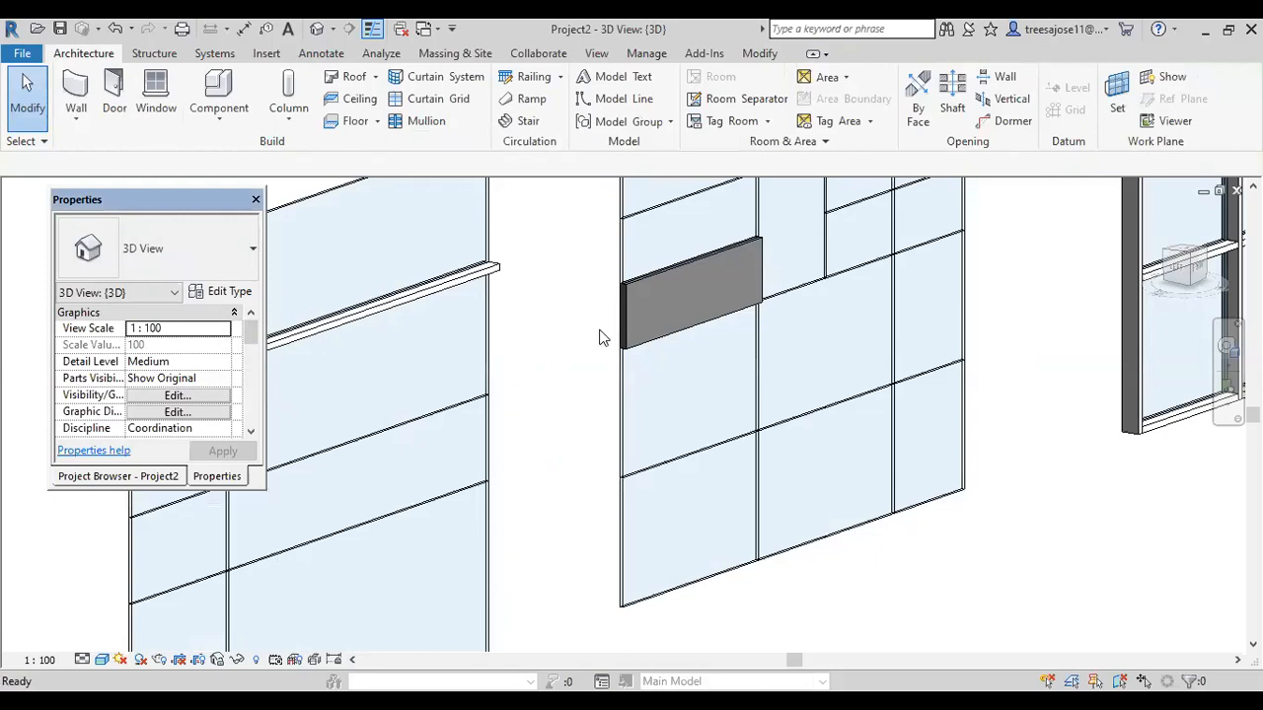
Examine the pinned top panel at the near end of the Storefront wall and compare it with the plain Curtain Wall's pin option.
scroll(654, 402, "down", 5)
middle_click_drag(916, 321, 844, 291)
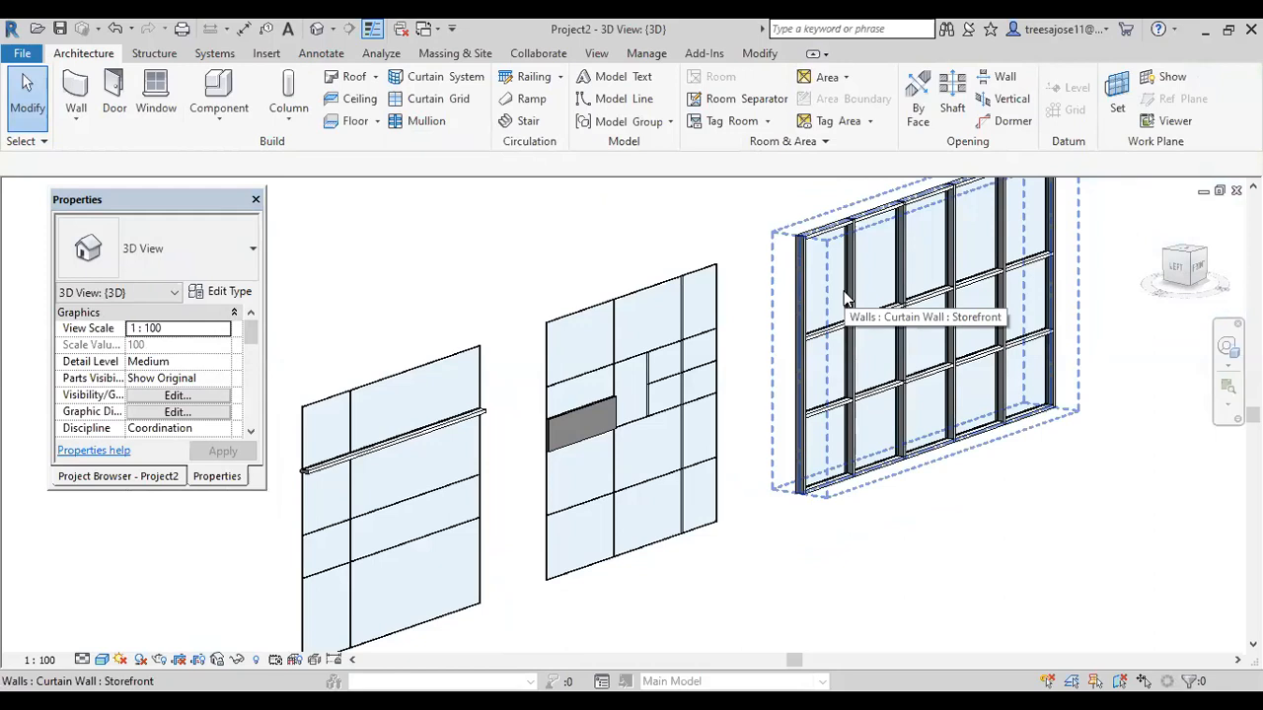
key("Tab")
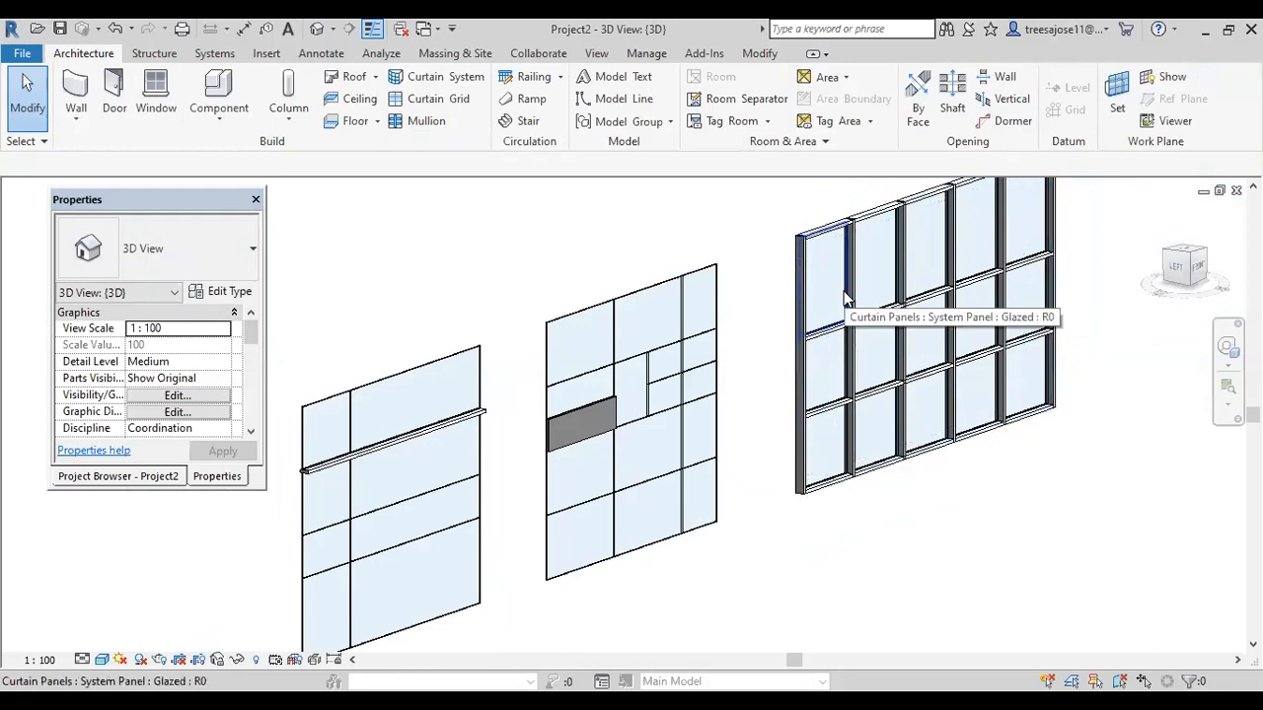
left_click(844, 291)
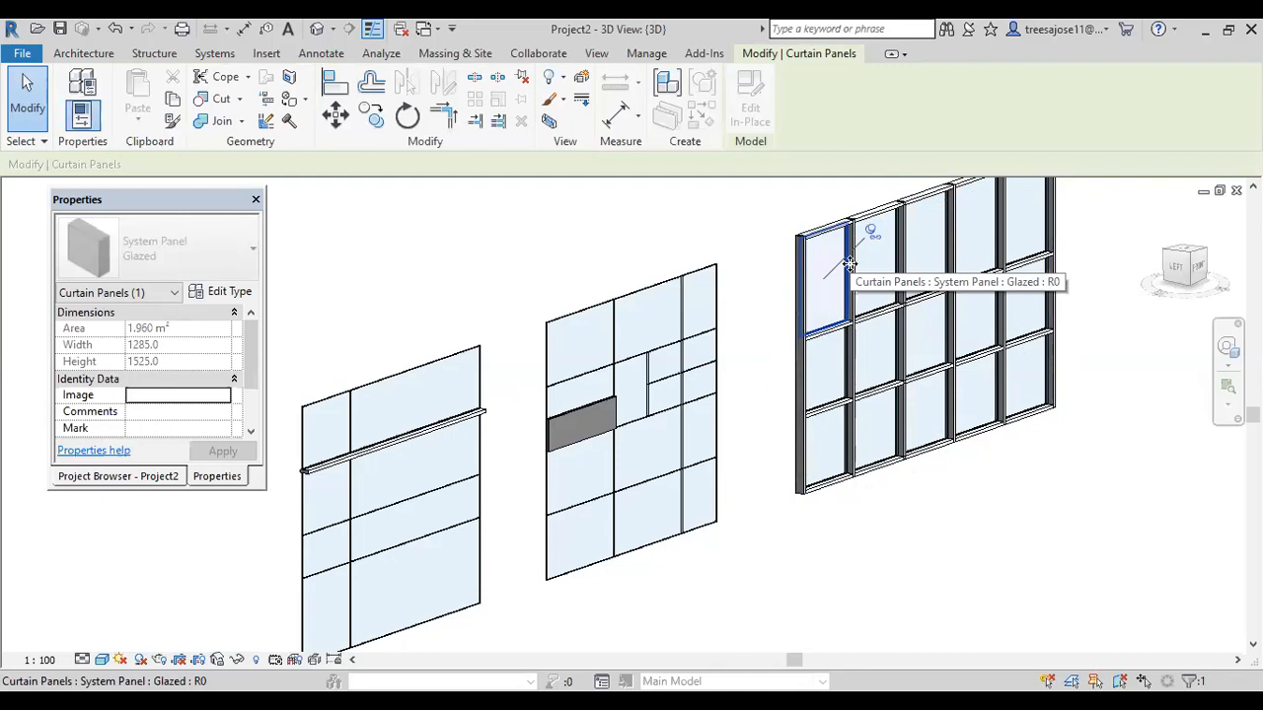
left_click(486, 277)
left_click(414, 369)
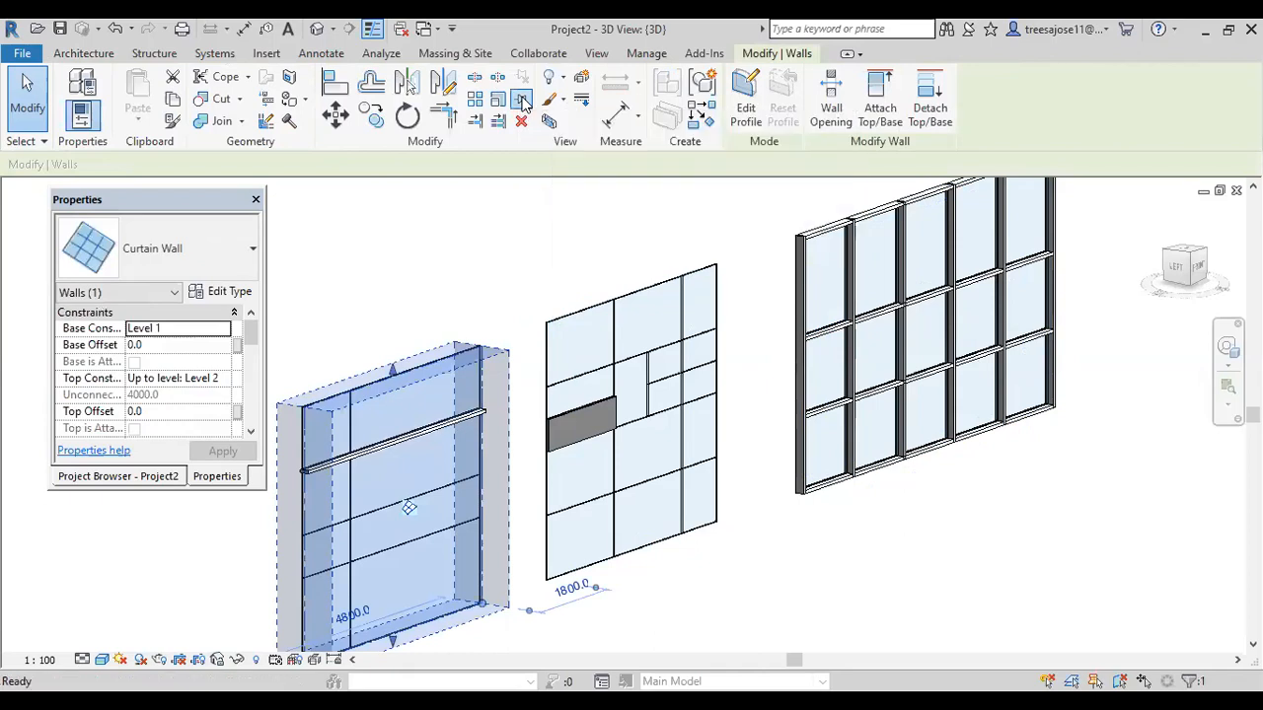
left_click(426, 239)
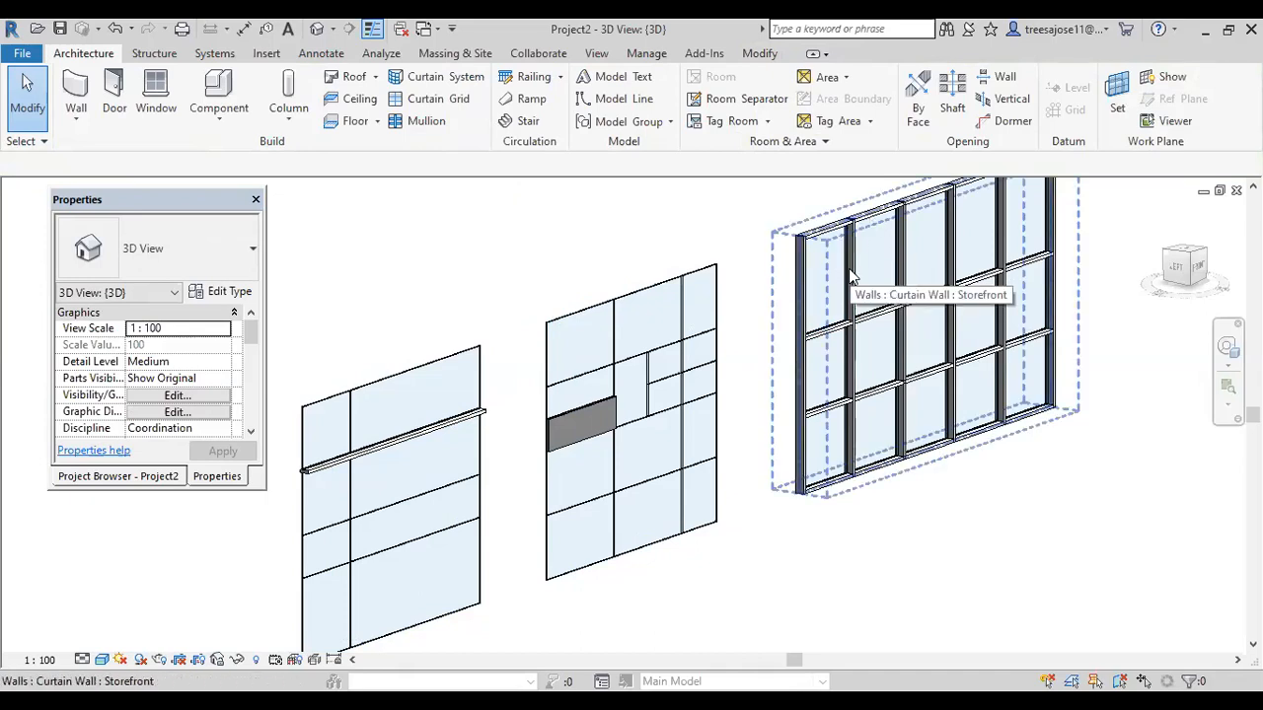
key("Tab")
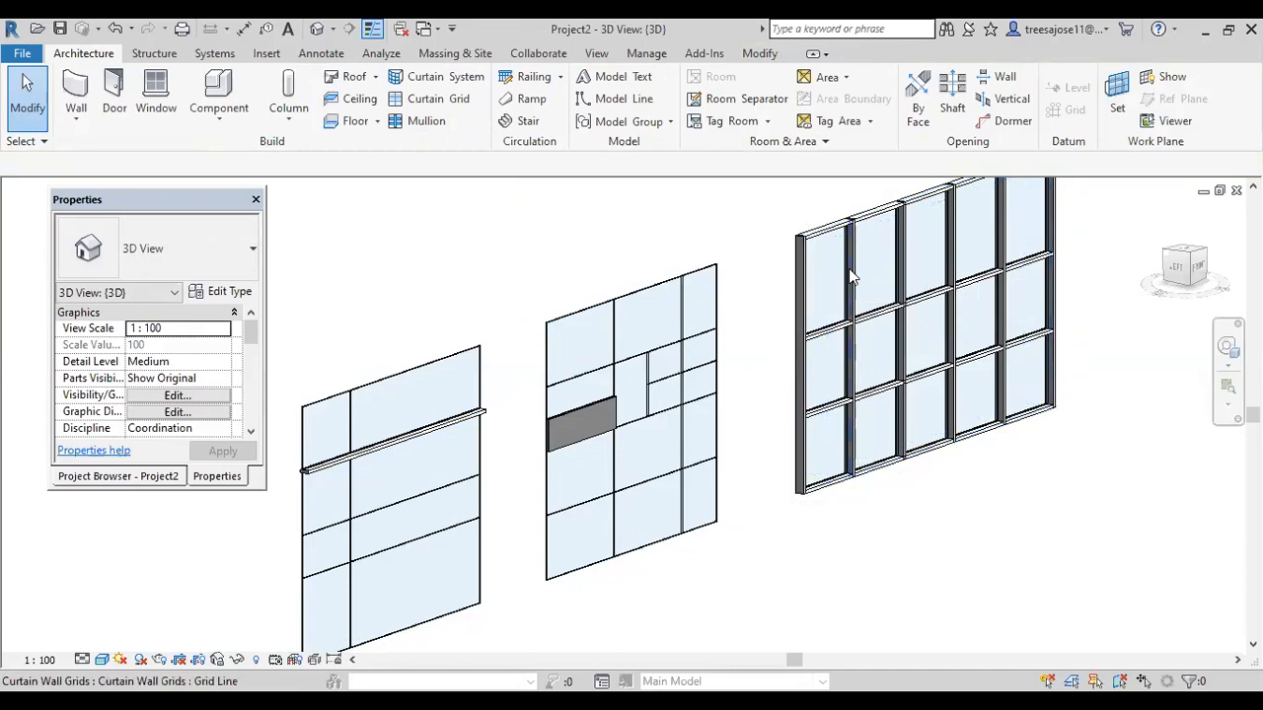
key("Tab")
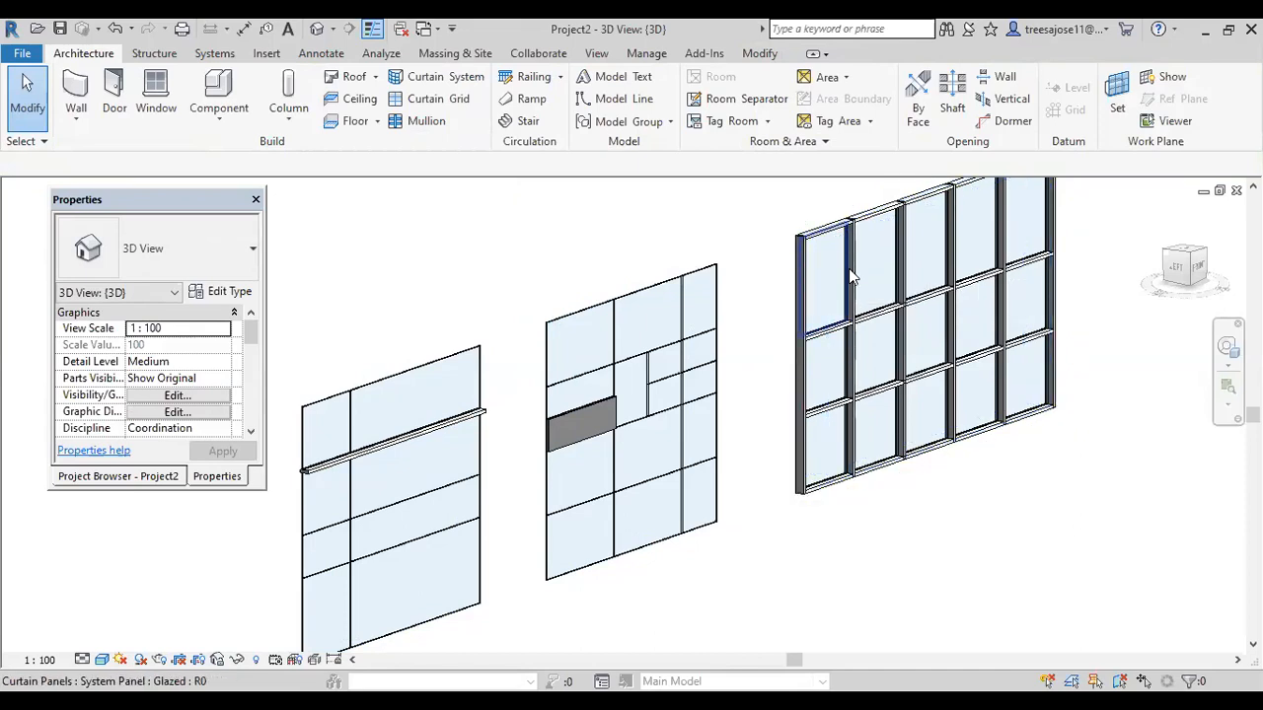
left_click(850, 278)
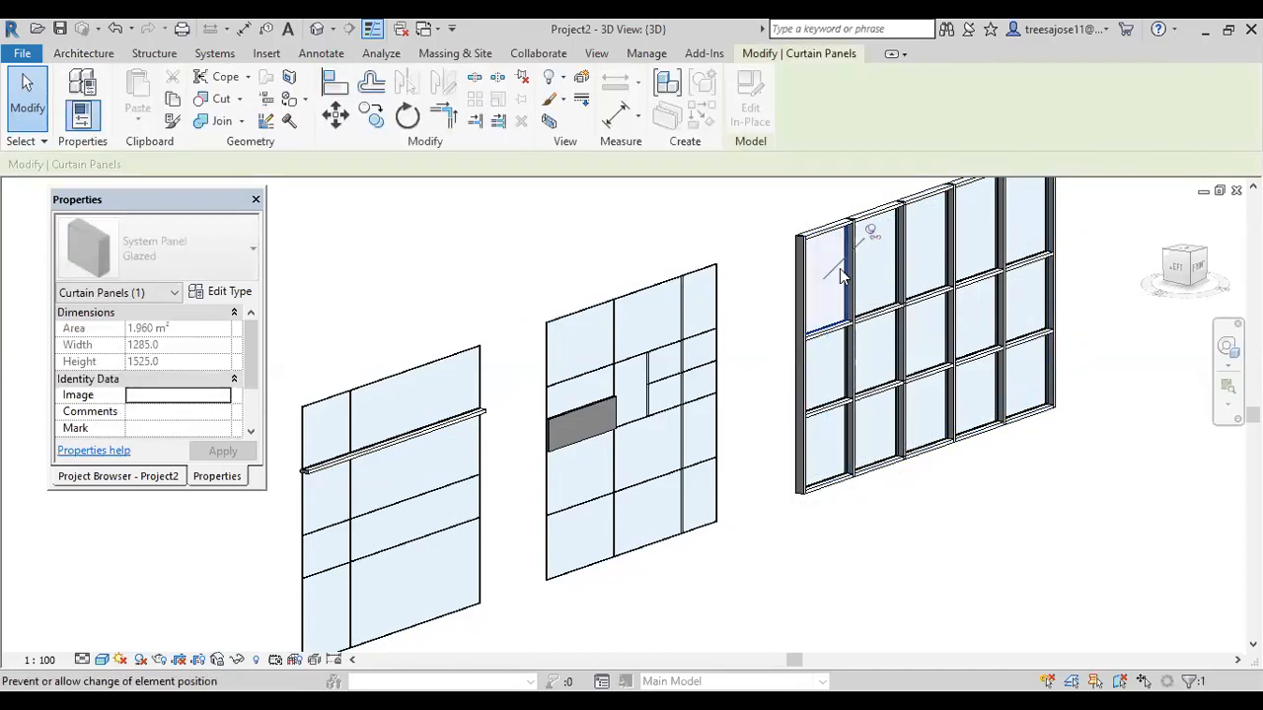
key("Tab")
left_click(833, 293)
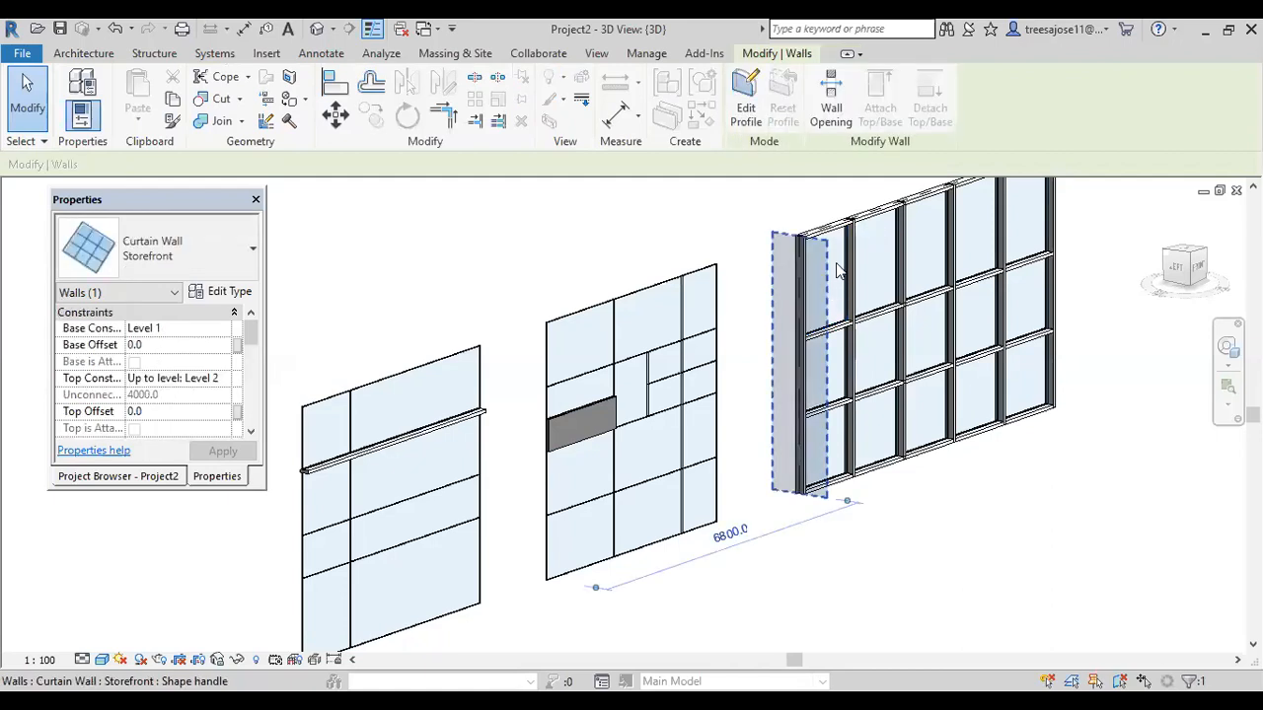
key("Escape")
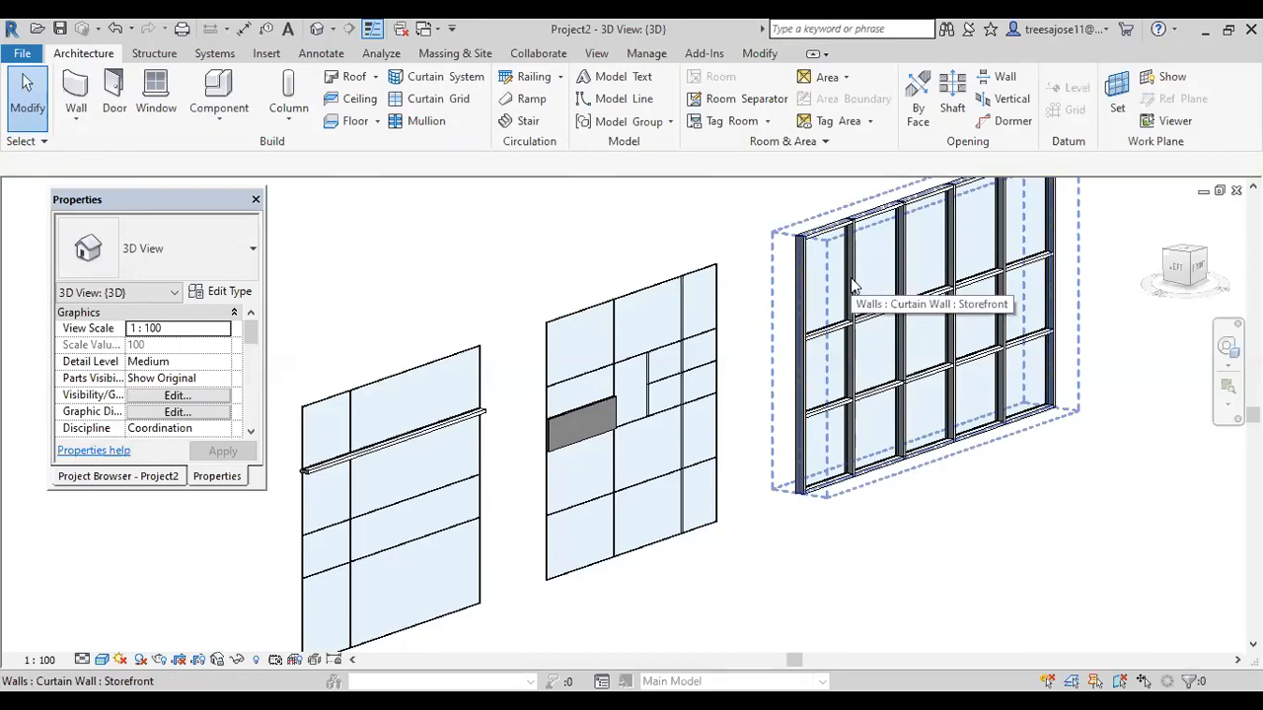
Unpin the Storefront wall's top panel in the first column and change its type to System Panel Solid.
key("Tab")
key("Tab")
key("Tab")
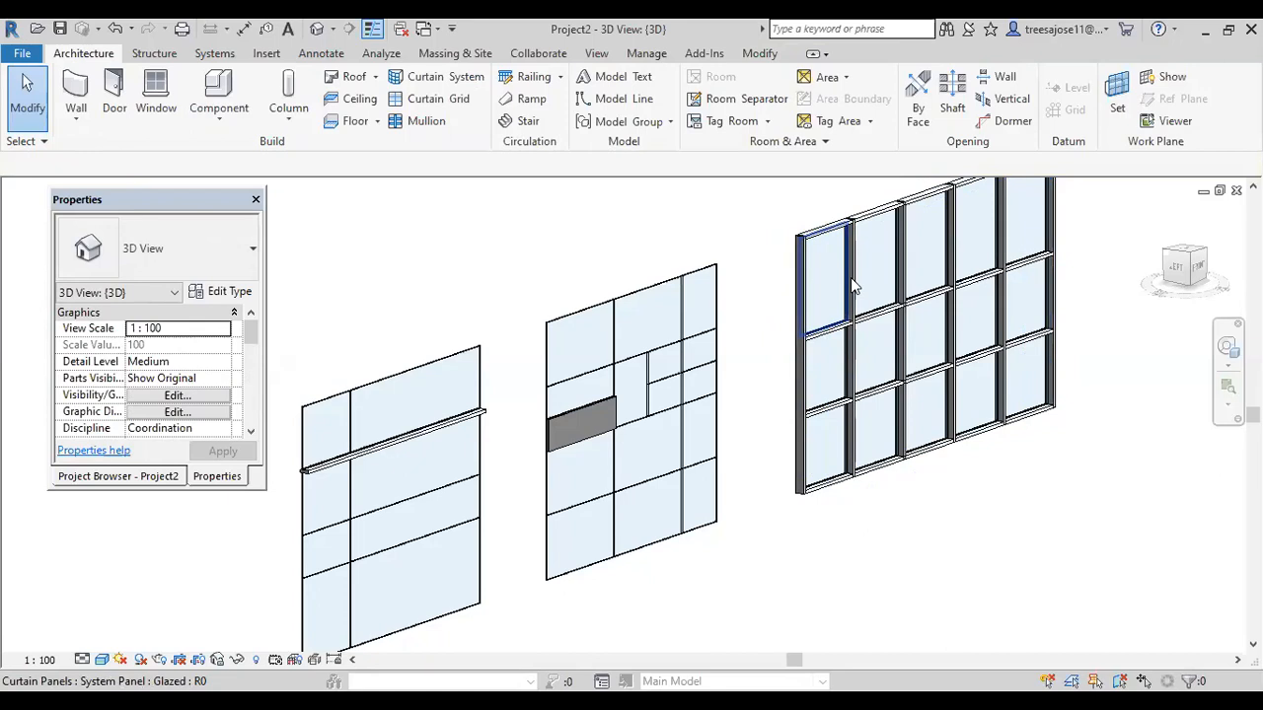
left_click(850, 278)
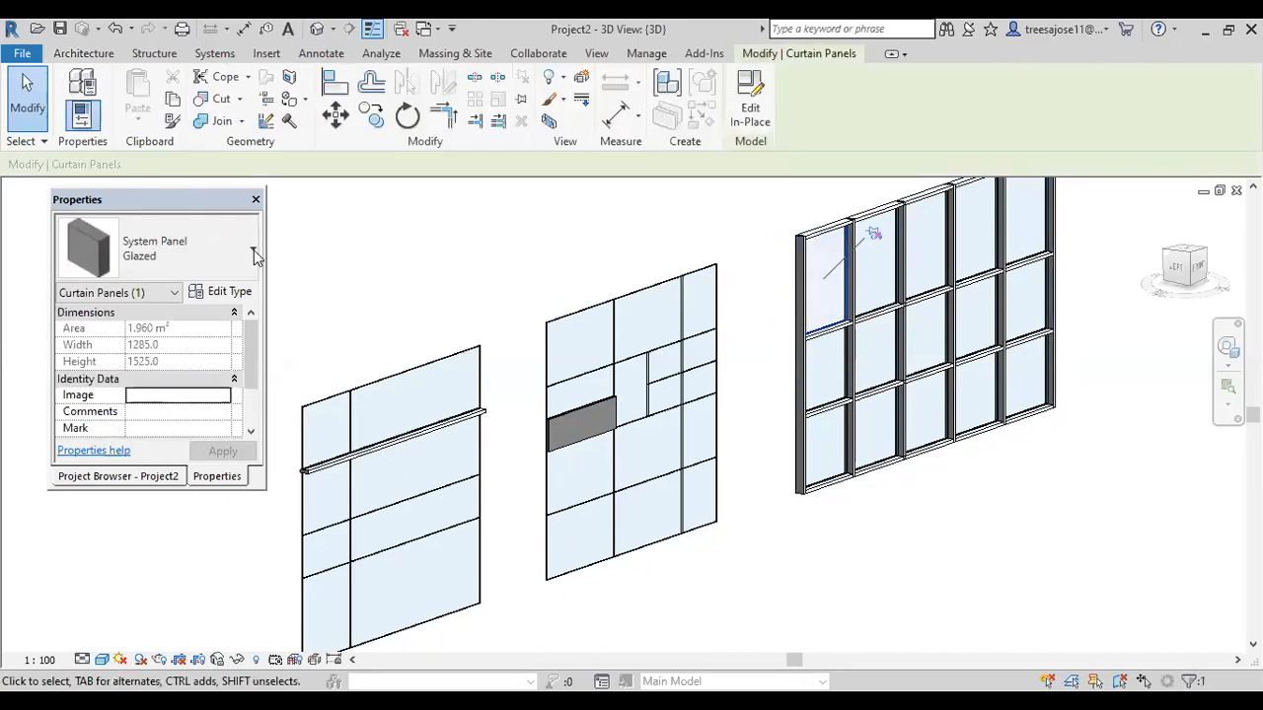
left_click(253, 255)
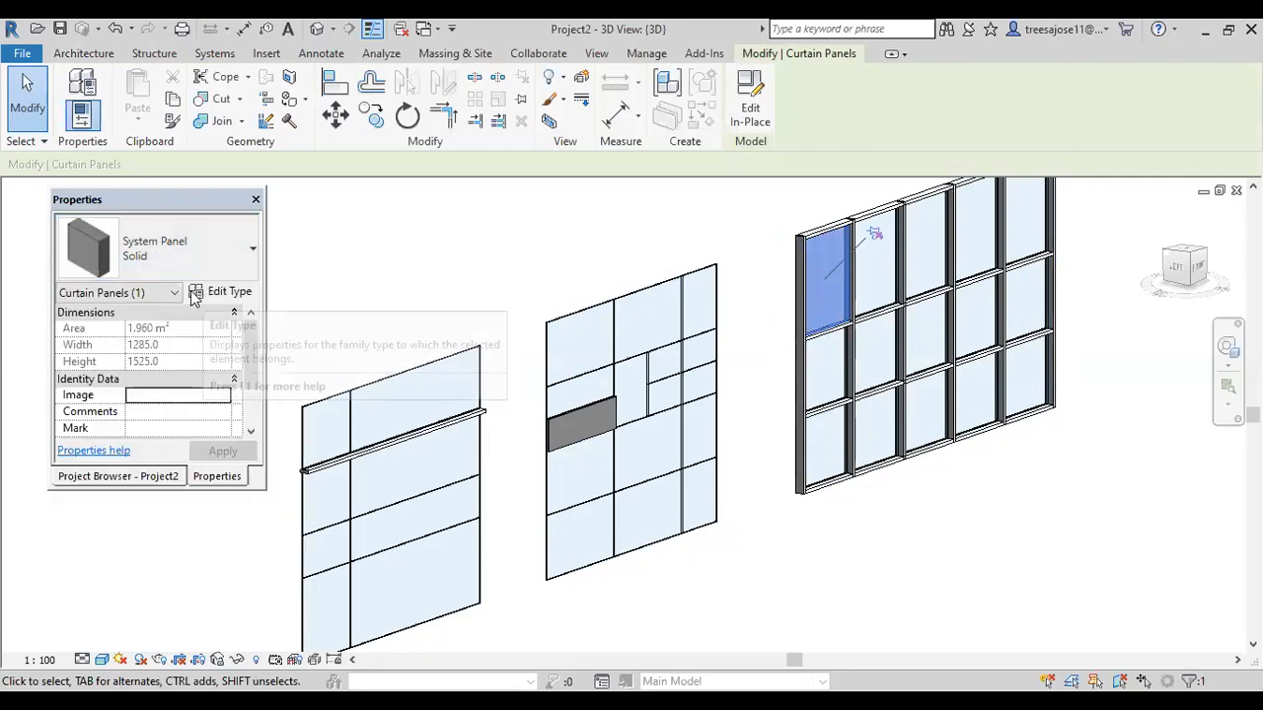
Review the offset, material and thickness of the System Panel Solid type without changing them, and deselect the Storefront panel.
left_click(195, 293)
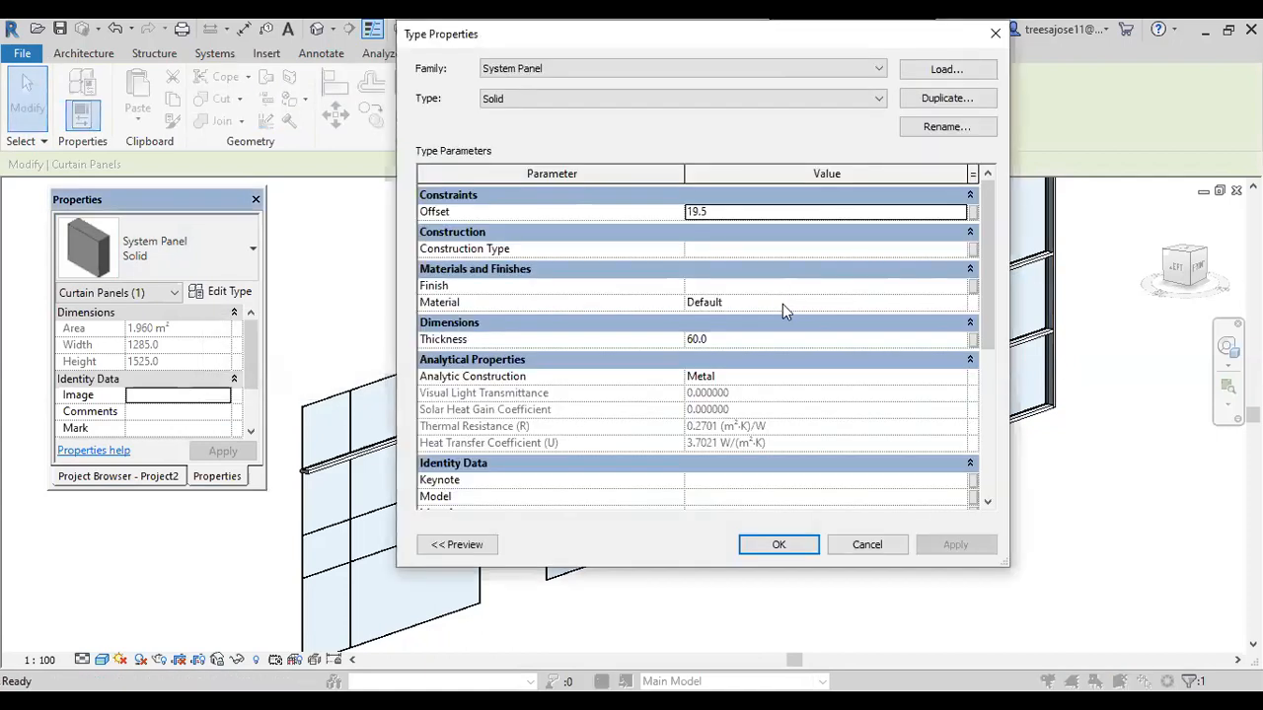
left_click(723, 339)
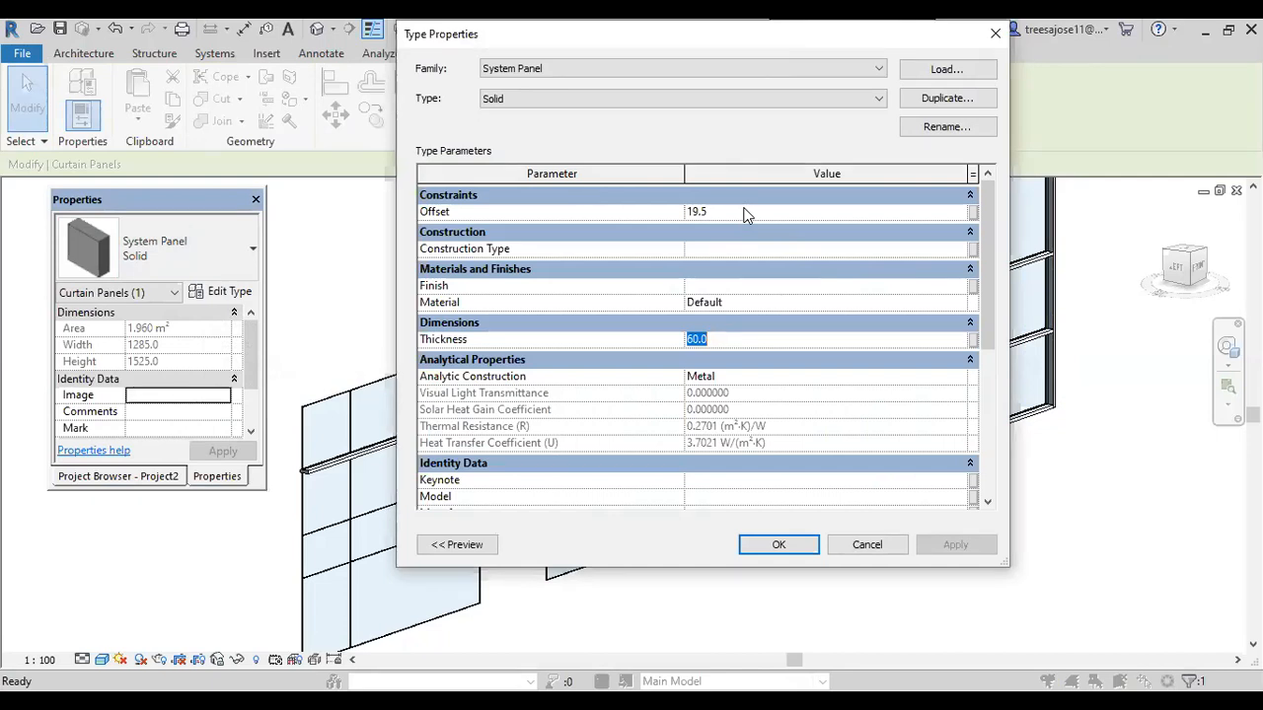
left_click(867, 546)
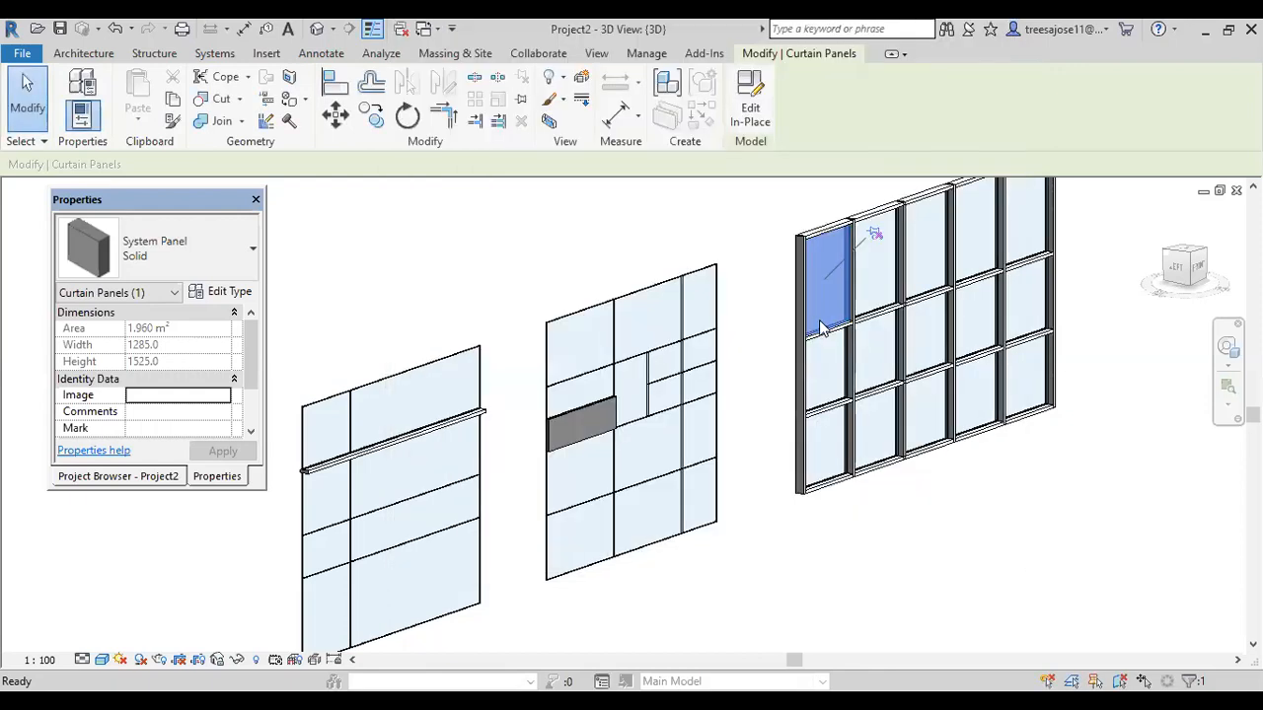
left_click(253, 255)
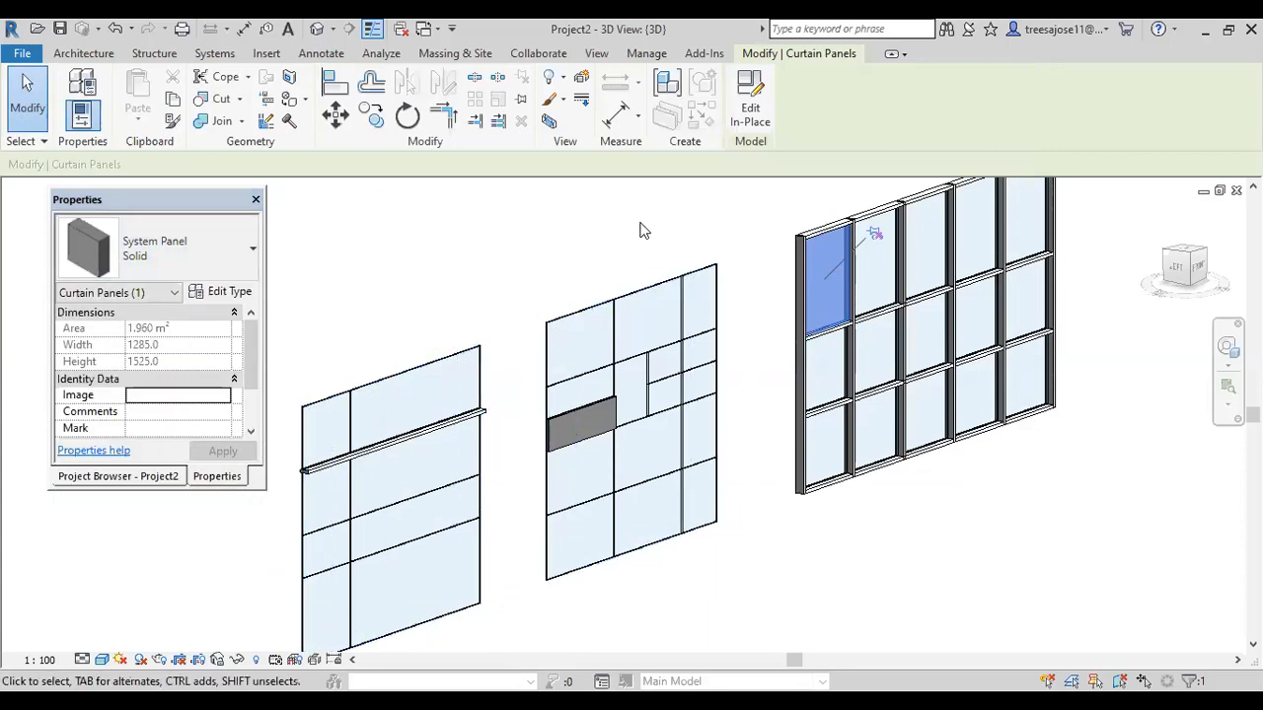
key("Escape")
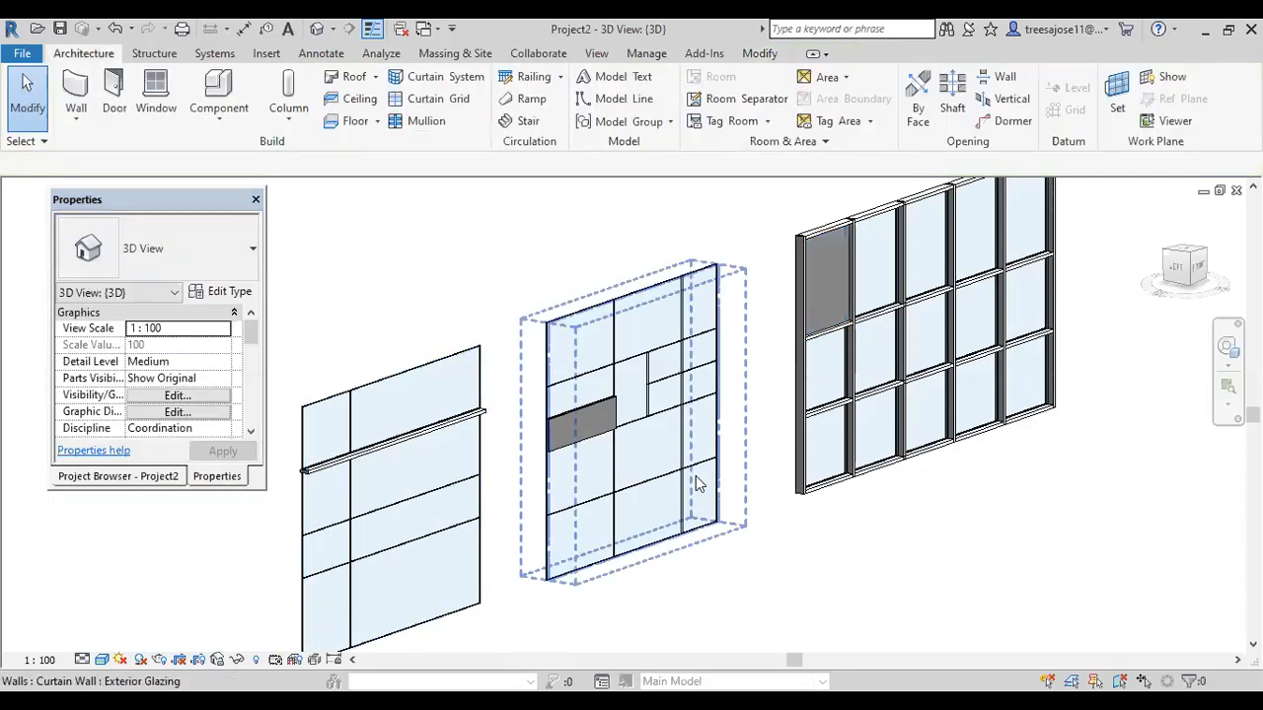
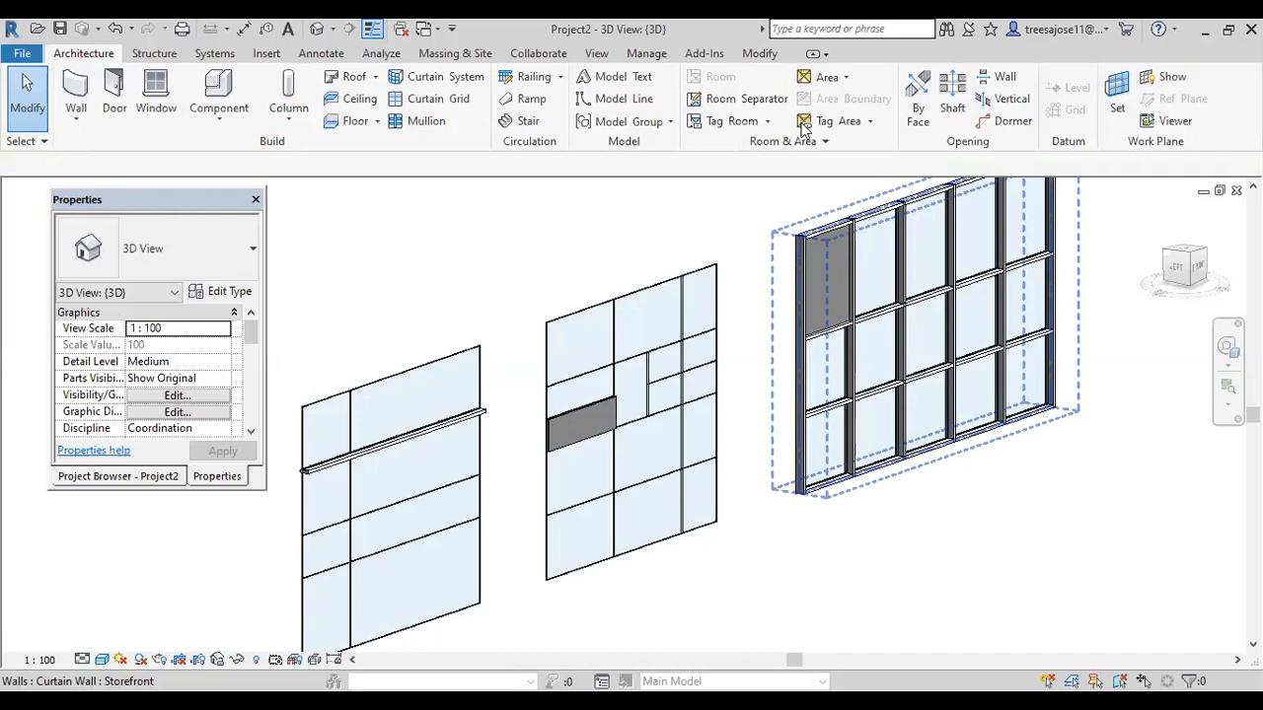
Start loading a family, browse the India library's Doors and Residential folders, and show the Doors folder as a list.
left_click(267, 53)
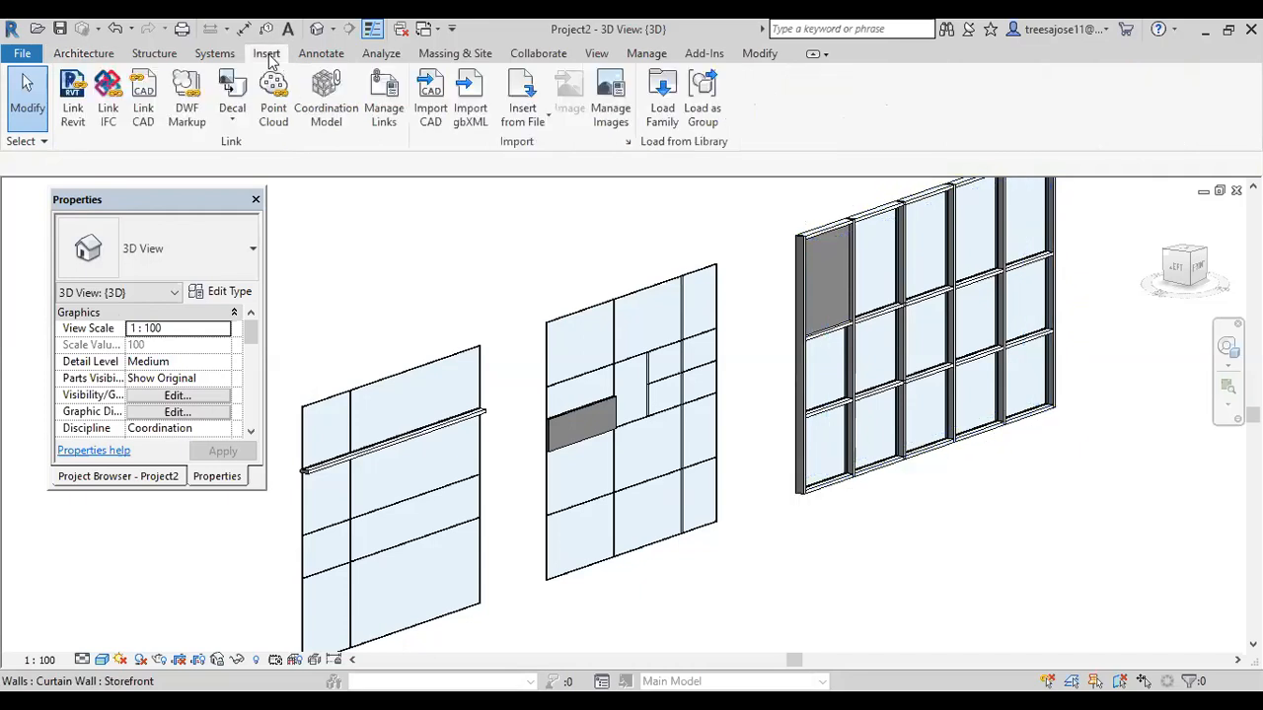
left_click(662, 114)
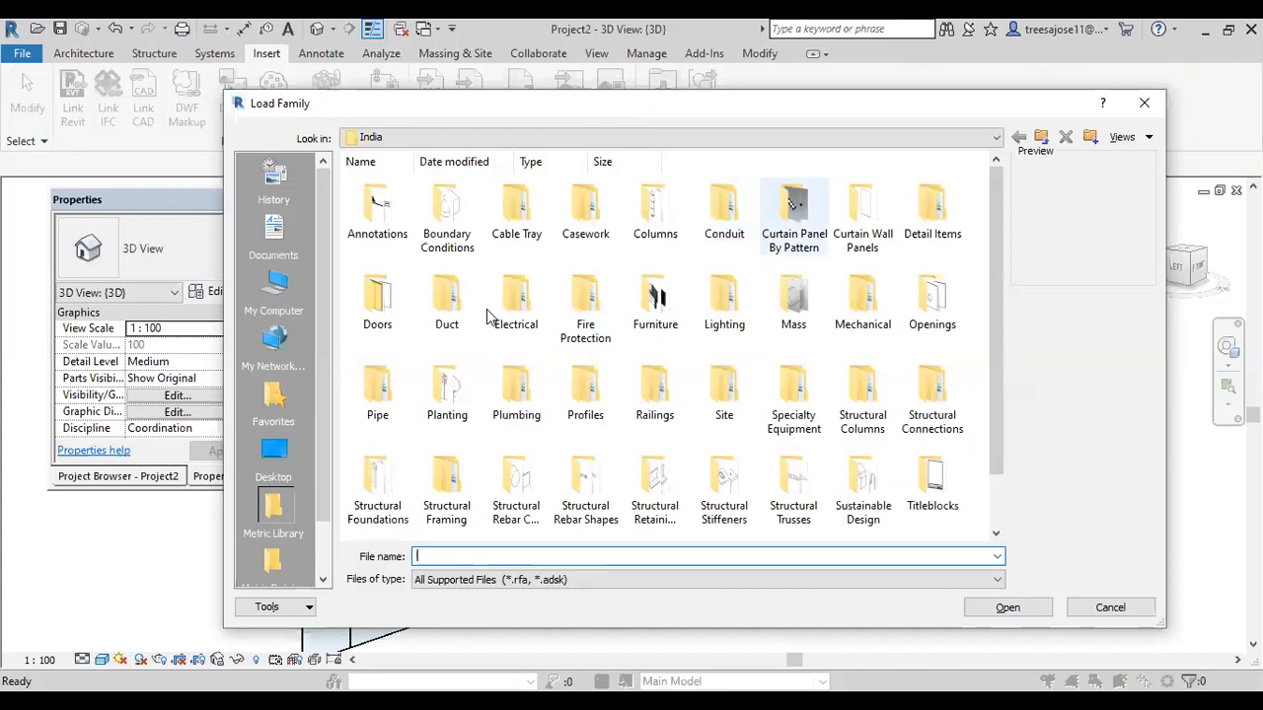
double_click(365, 322)
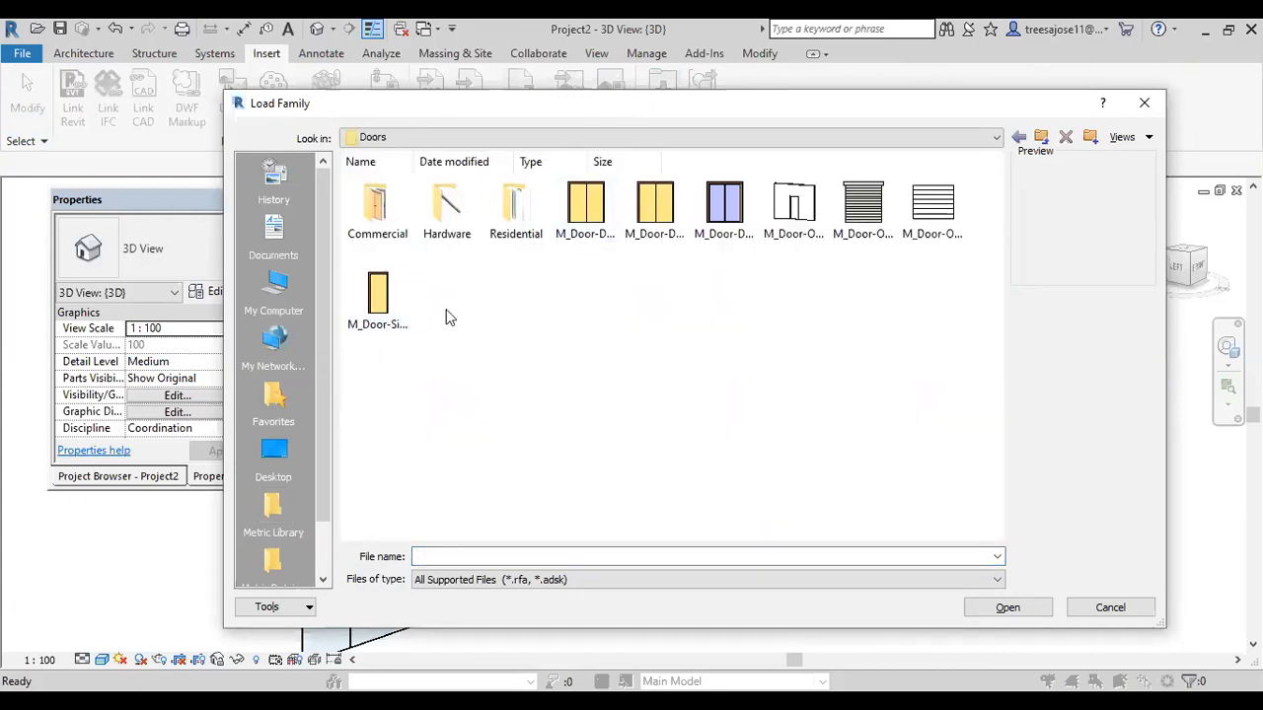
left_click(523, 221)
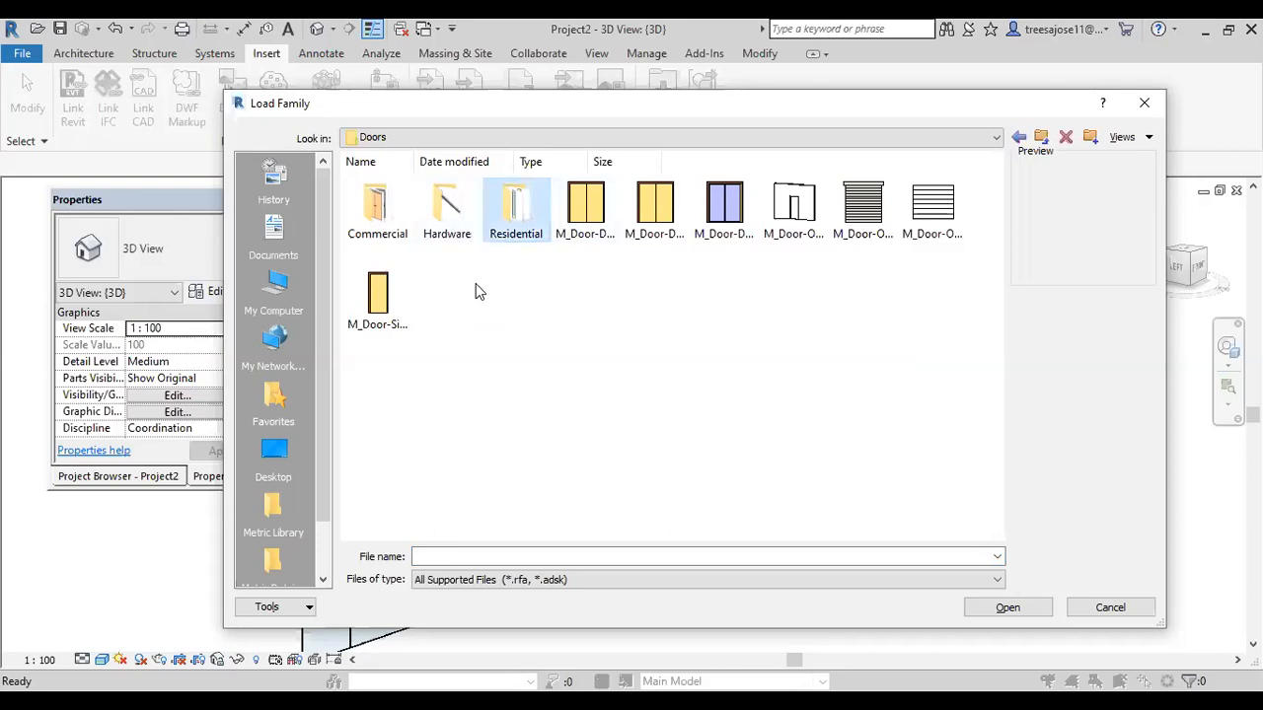
double_click(513, 229)
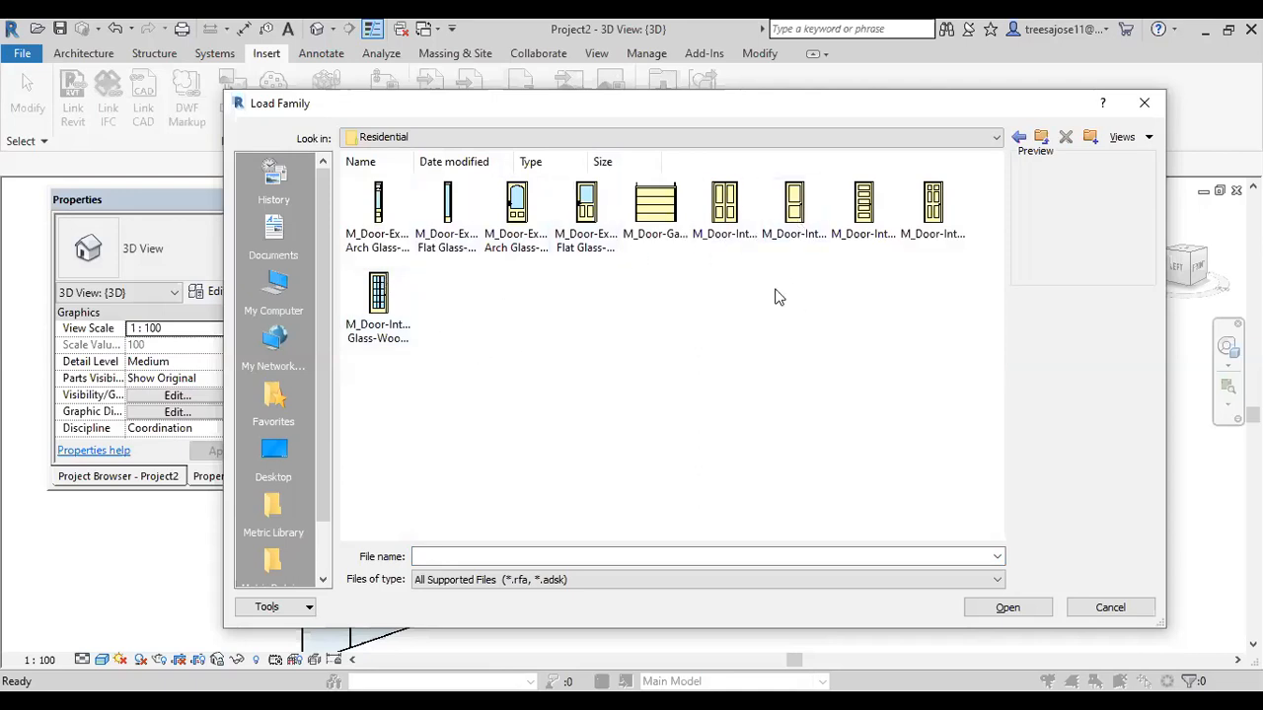
left_click(1018, 137)
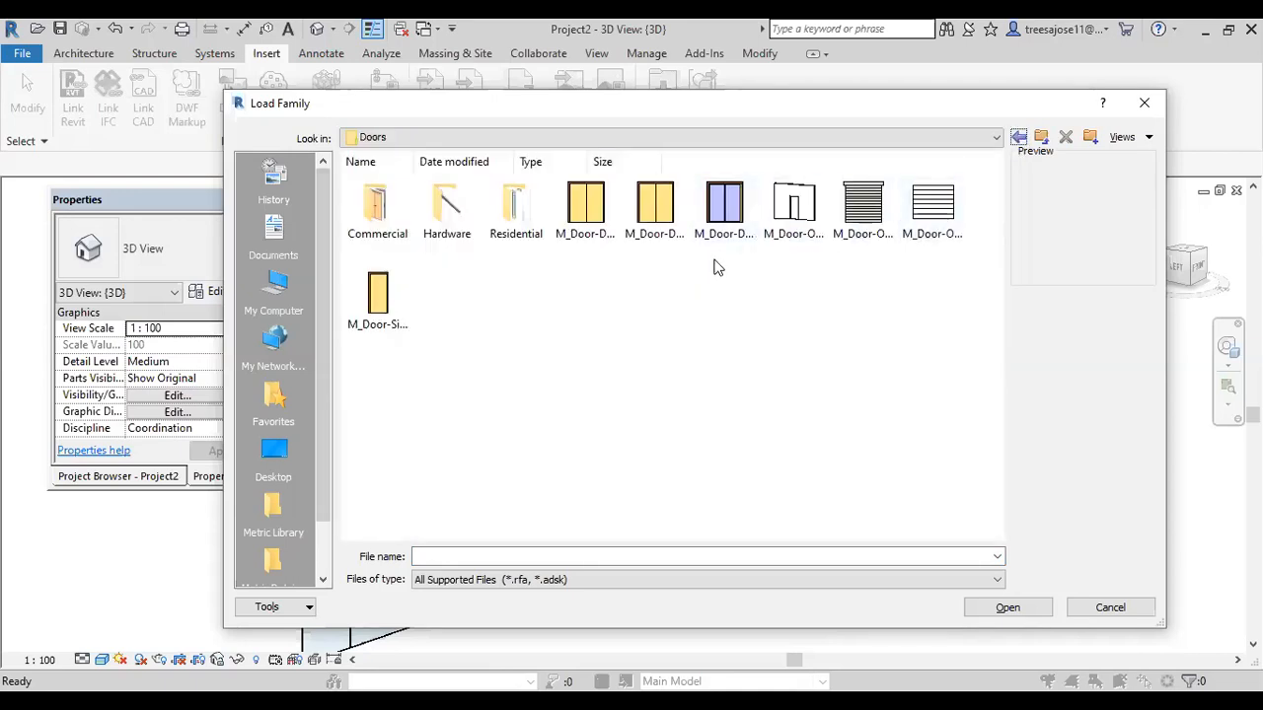
left_click(1147, 137)
left_click(1146, 161)
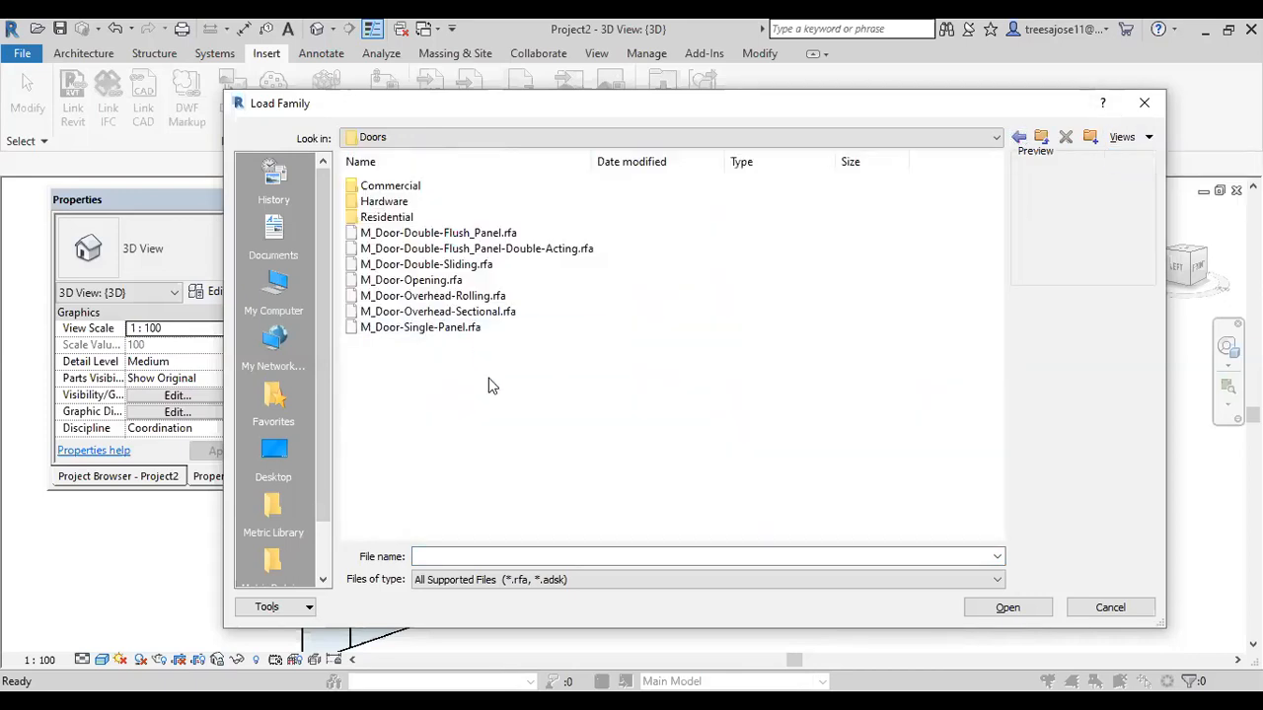
Preview the double flush panel and opening door families, plus the Commercial revolving and single two-lite exterior doors.
left_click(431, 236)
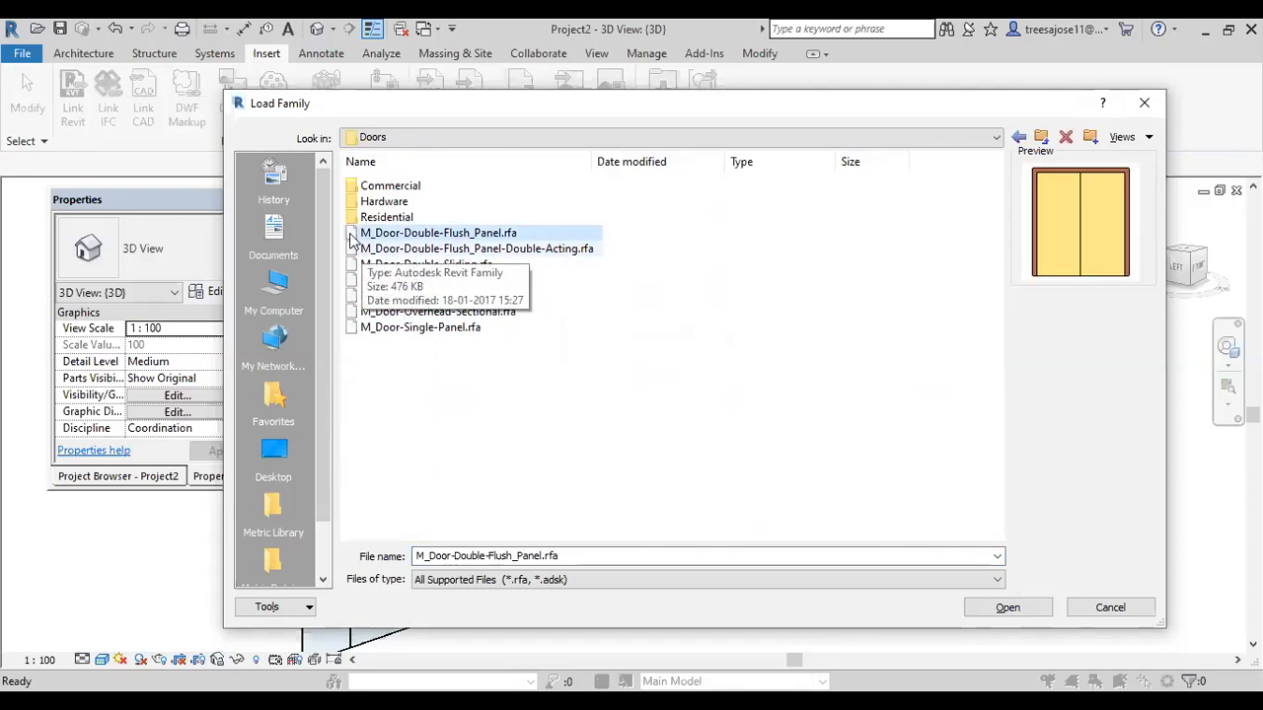
double_click(355, 200)
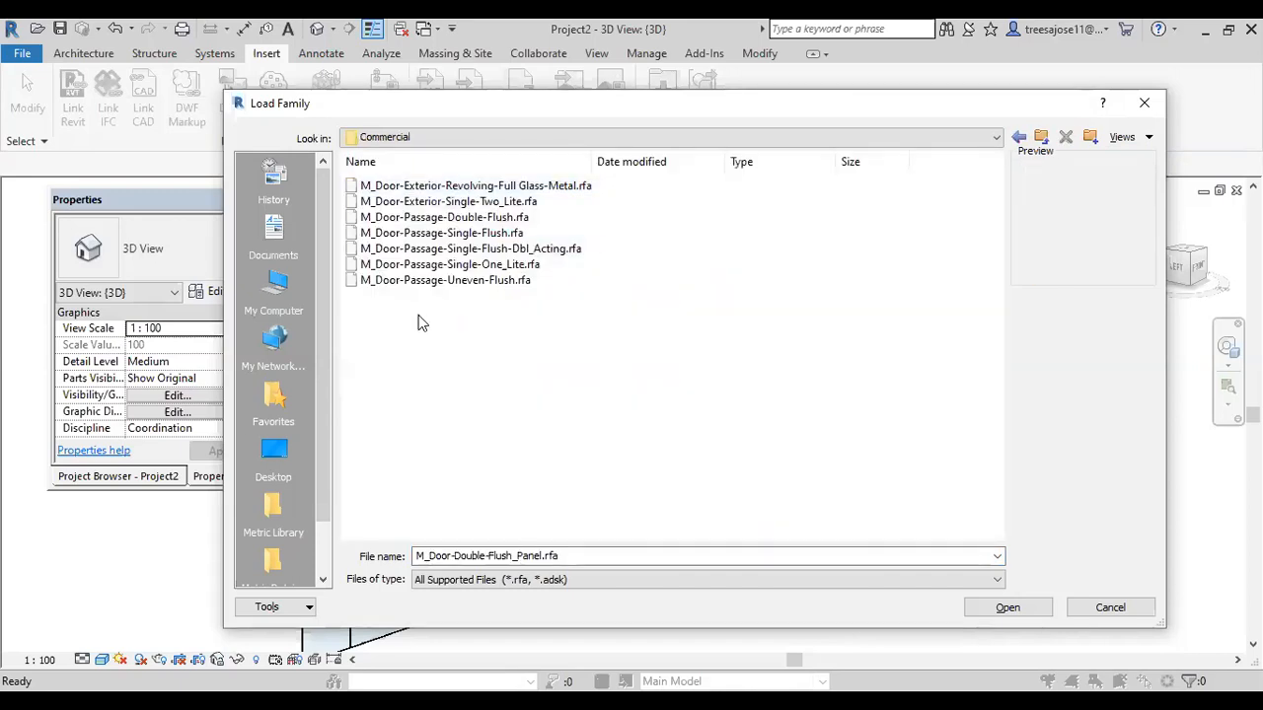
left_click(507, 187)
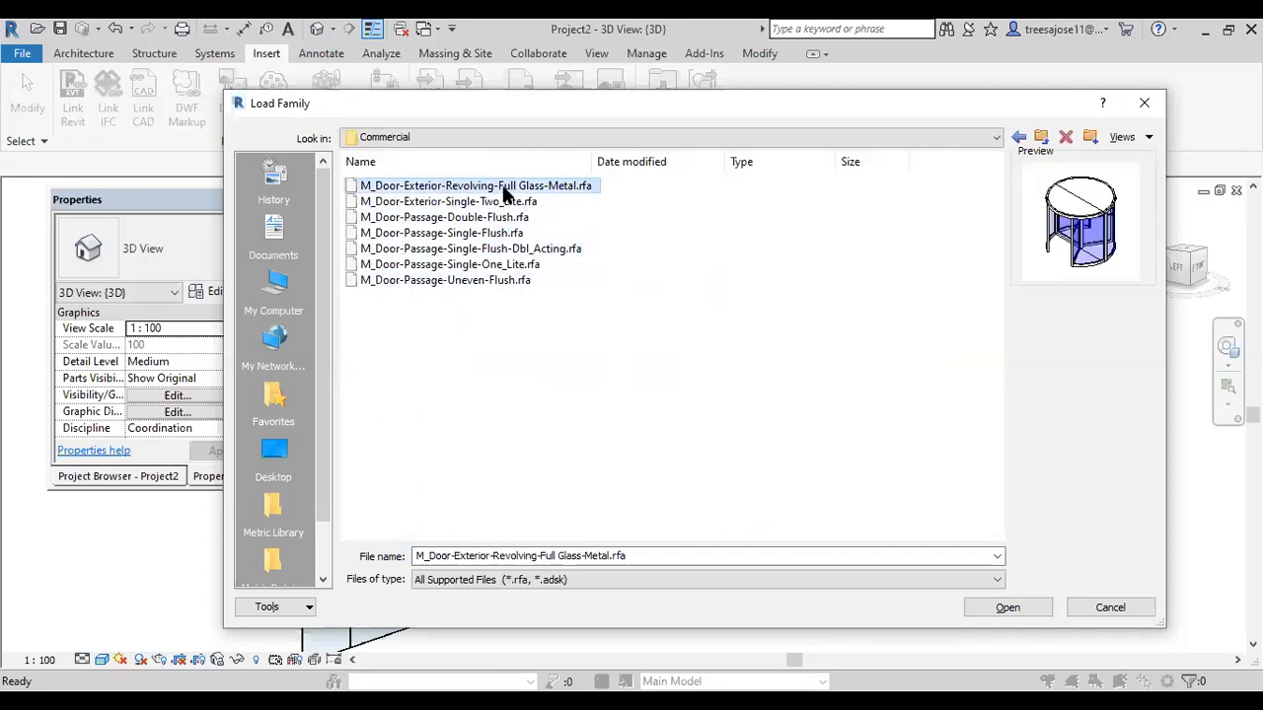
left_click(434, 201)
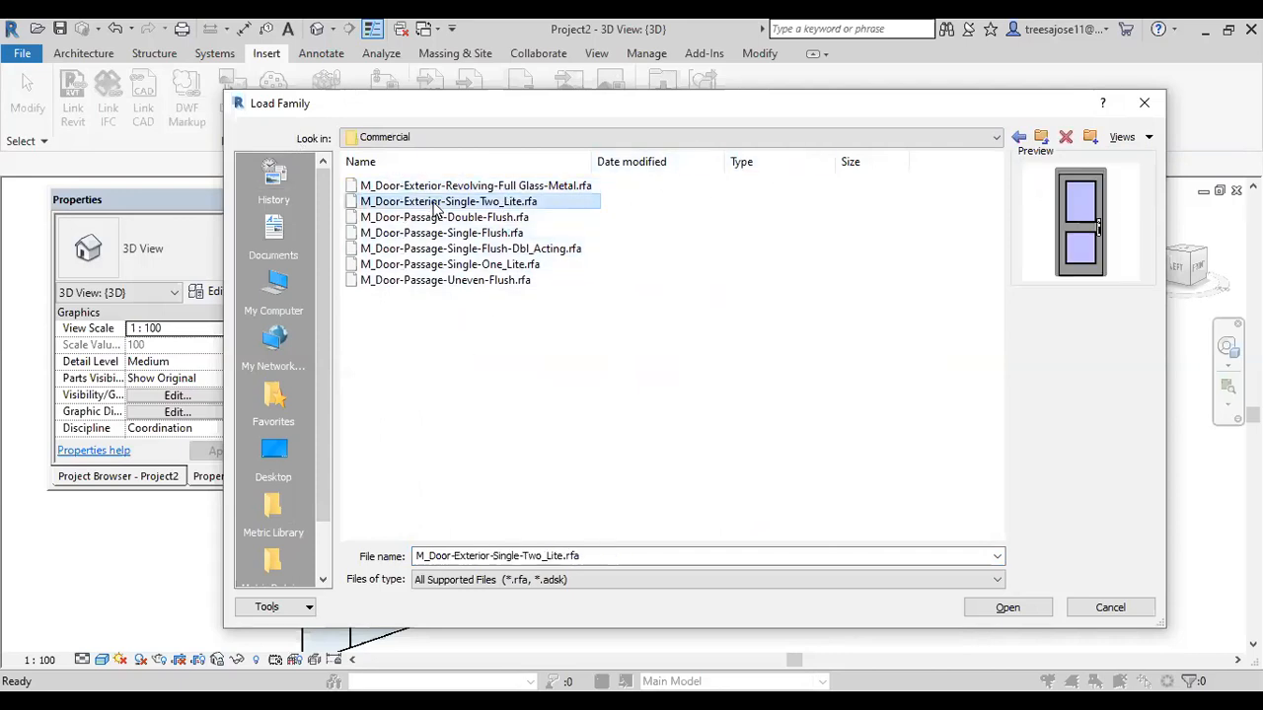
left_click(1019, 137)
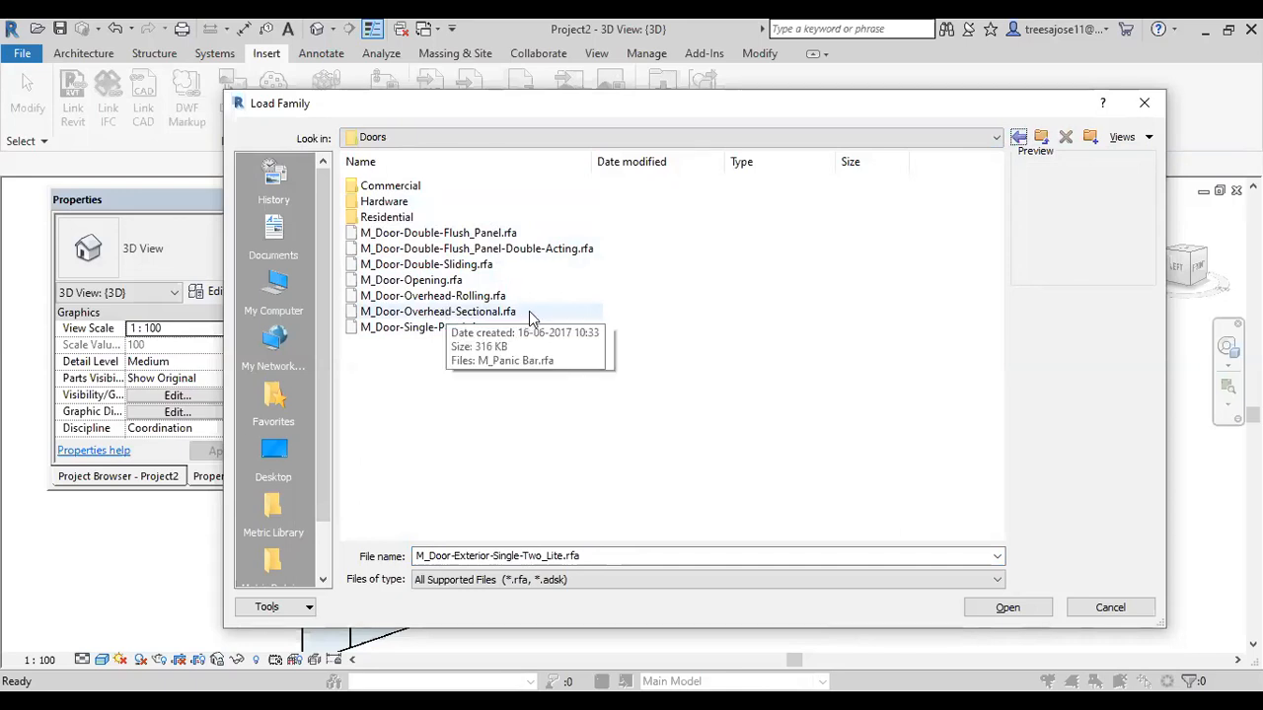
left_click(558, 280)
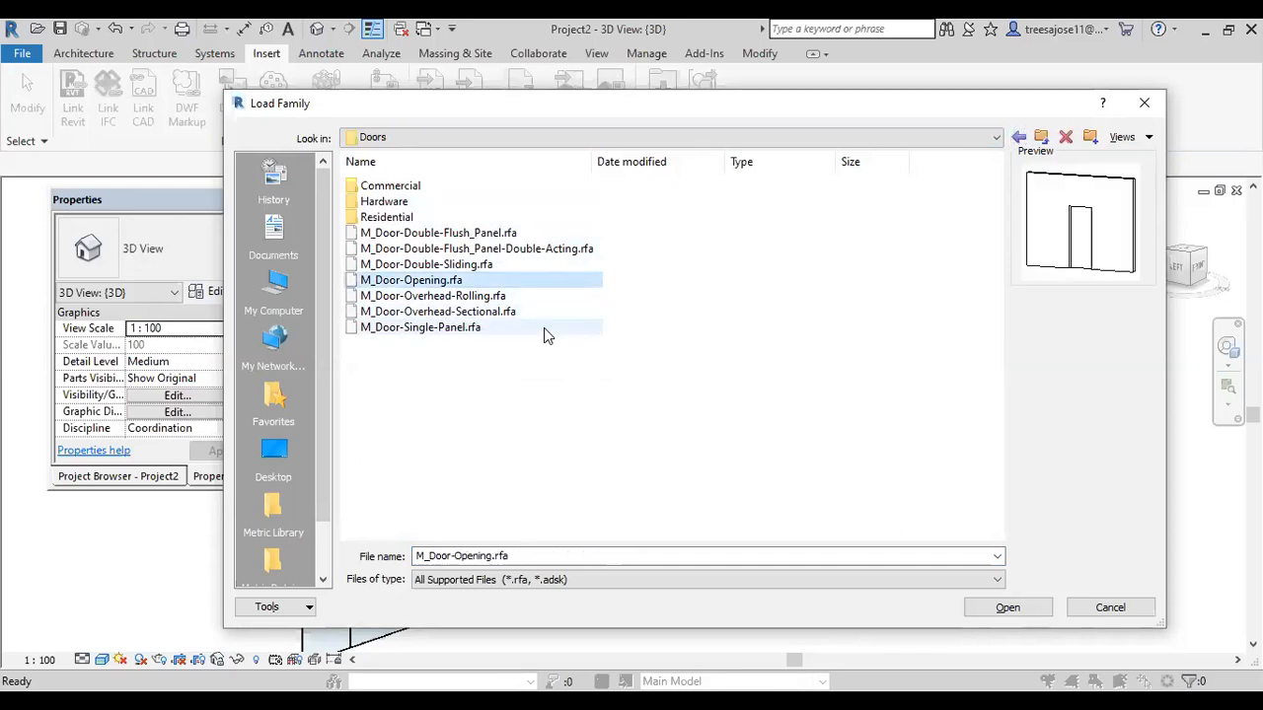
Reopen the India library's Residential doors folder and show its family files with details.
left_click(1020, 136)
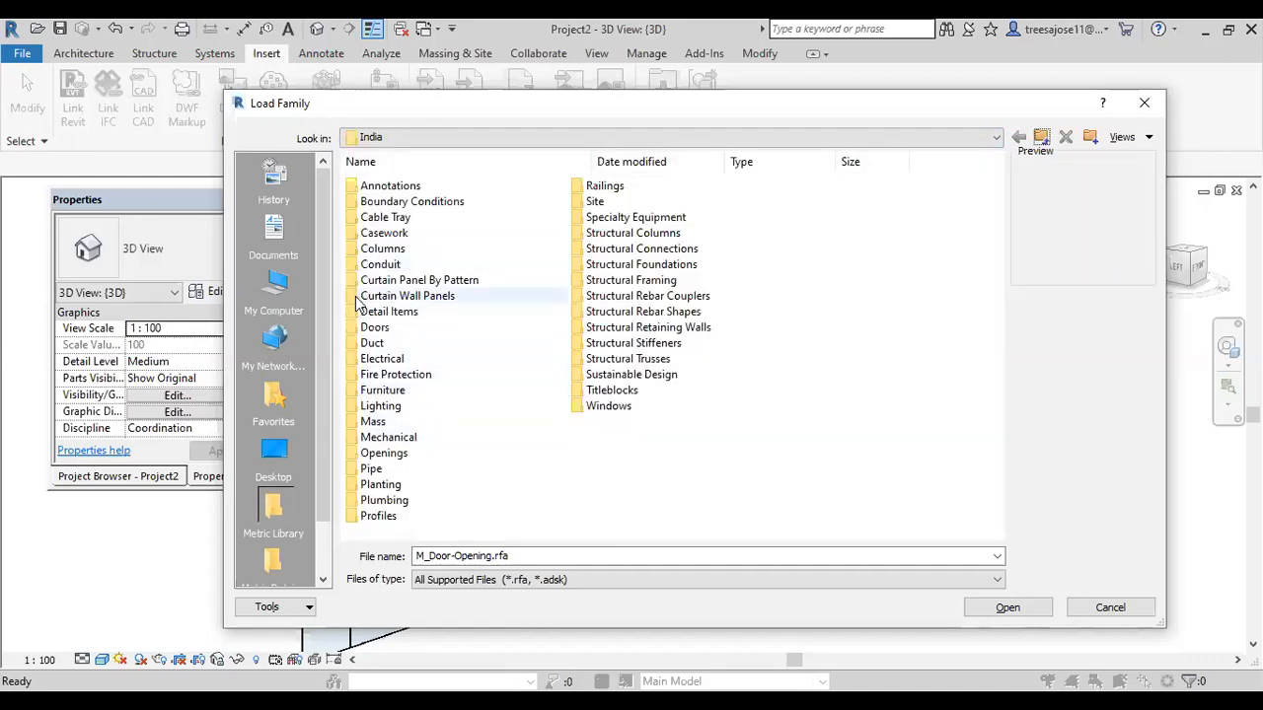
double_click(374, 327)
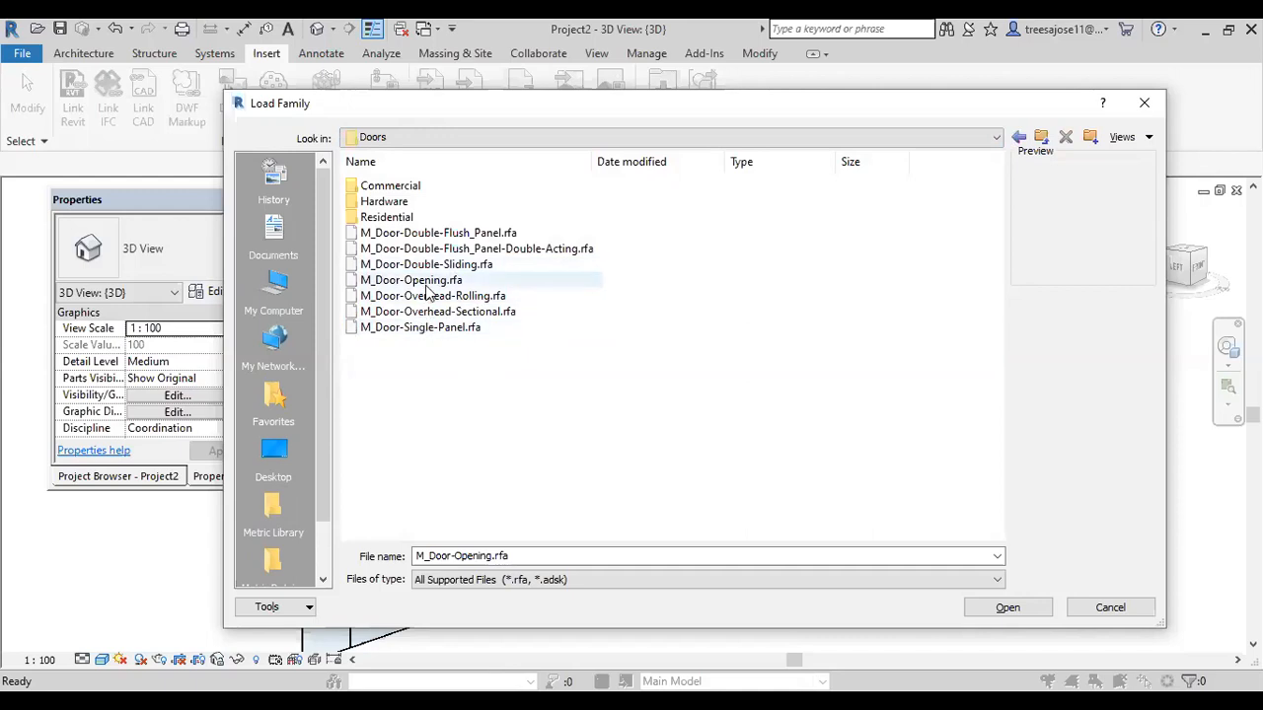
double_click(374, 219)
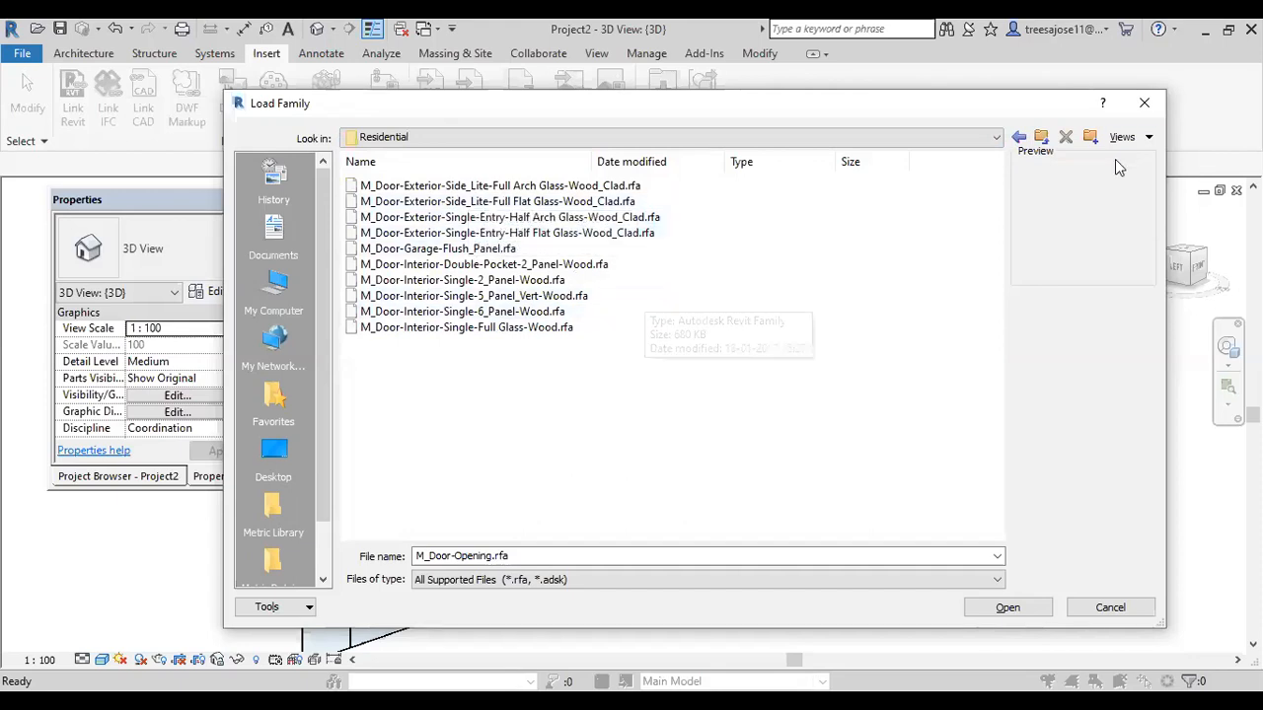
left_click(1145, 138)
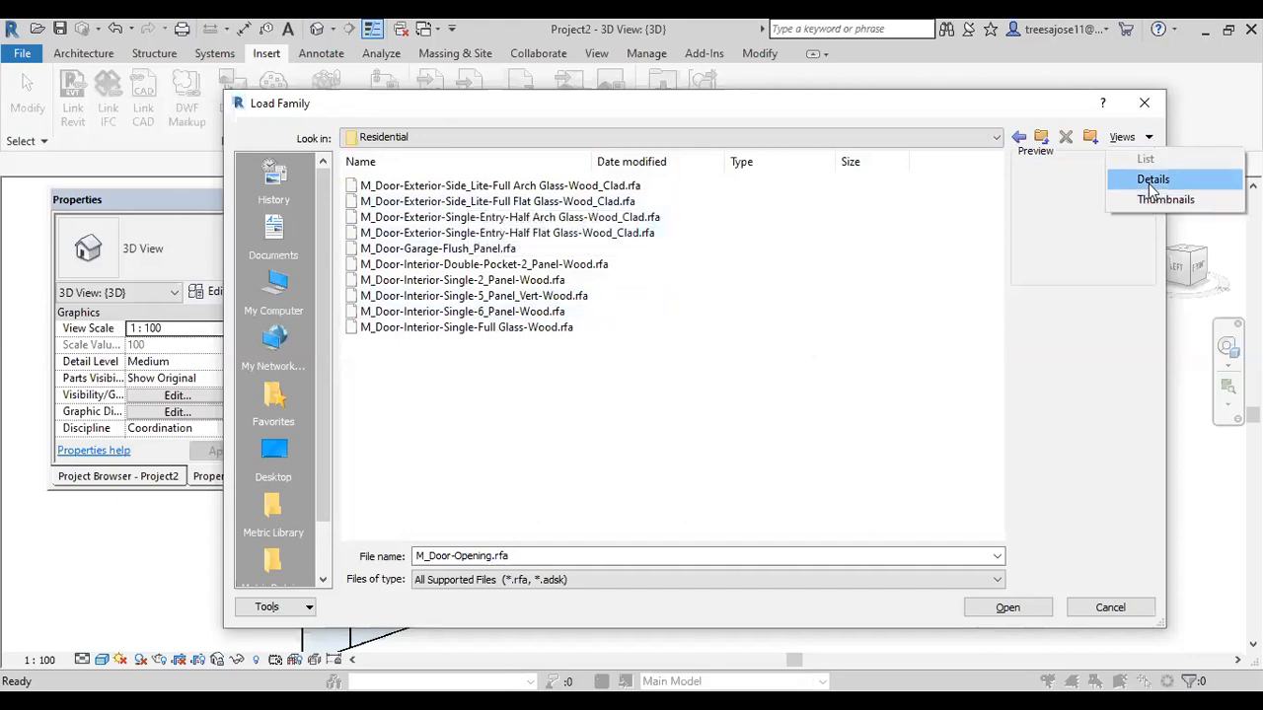
left_click(1153, 178)
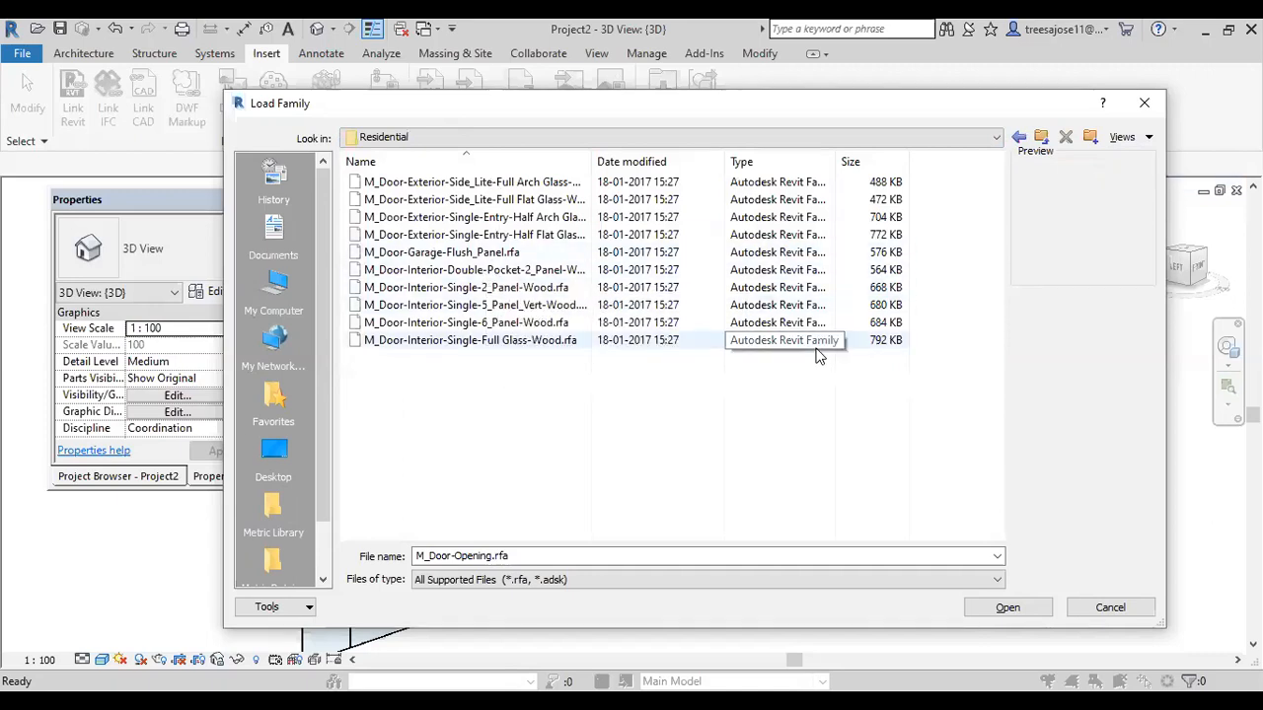
Load the Door-Curtain-Wall-Double-Glass.rfa family from the Doors folder of the US Imperial library.
left_click(1019, 137)
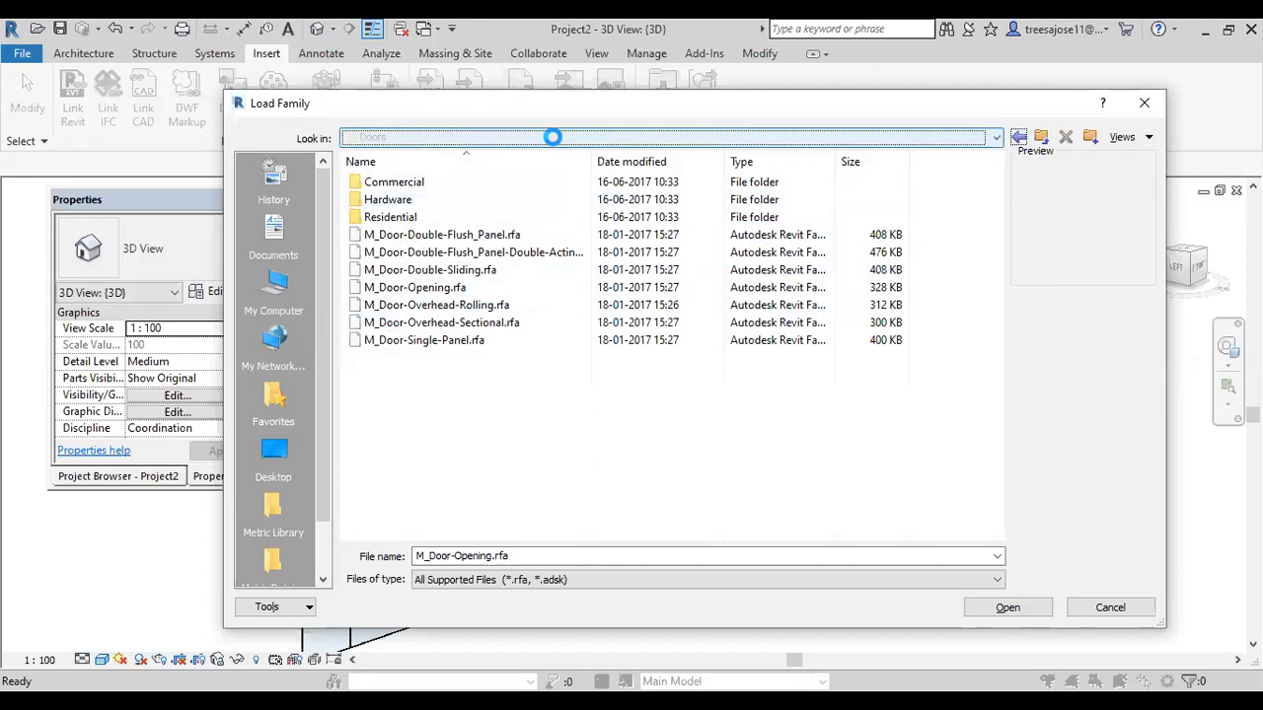
left_click(556, 139)
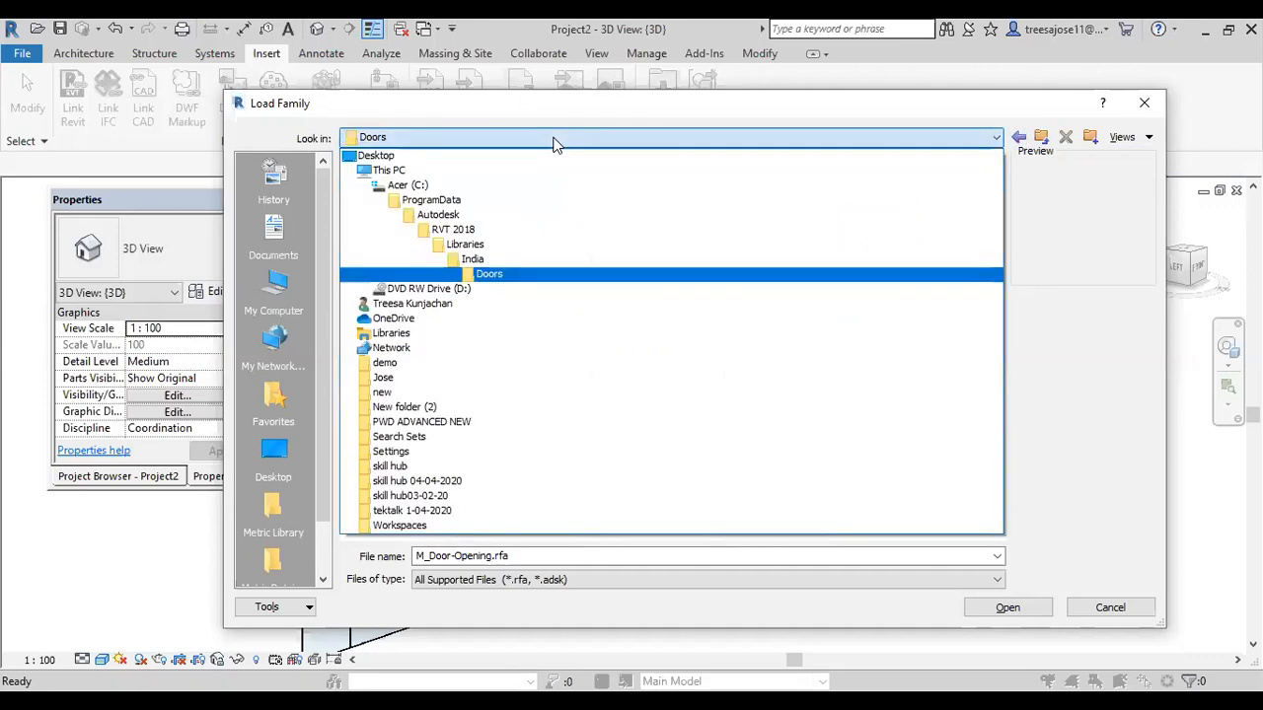
left_click(446, 230)
double_click(372, 234)
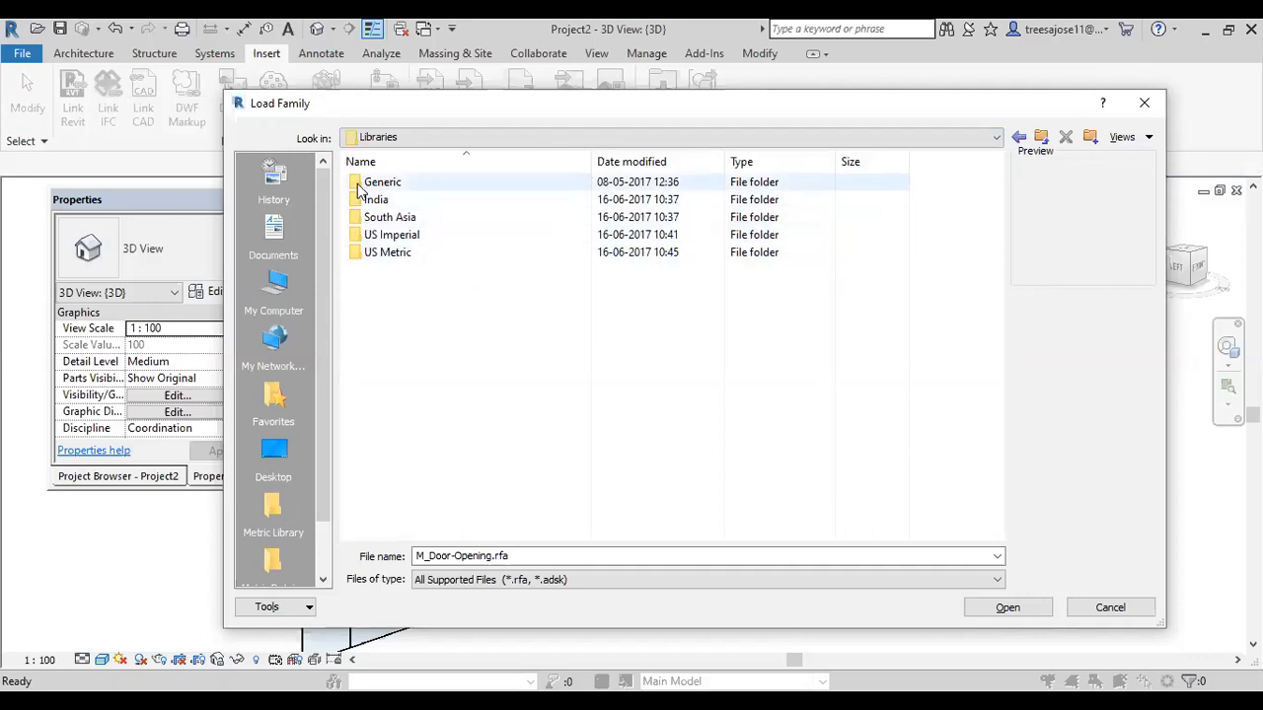
double_click(381, 182)
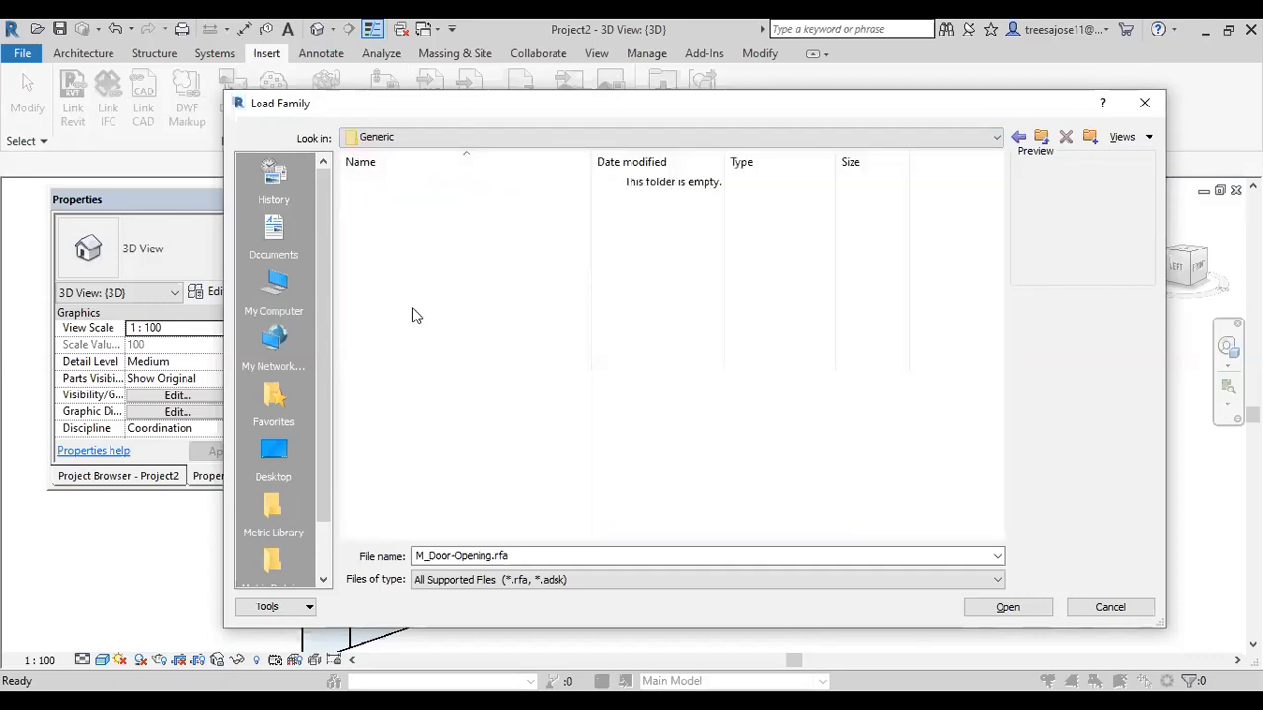
left_click(1018, 136)
double_click(381, 237)
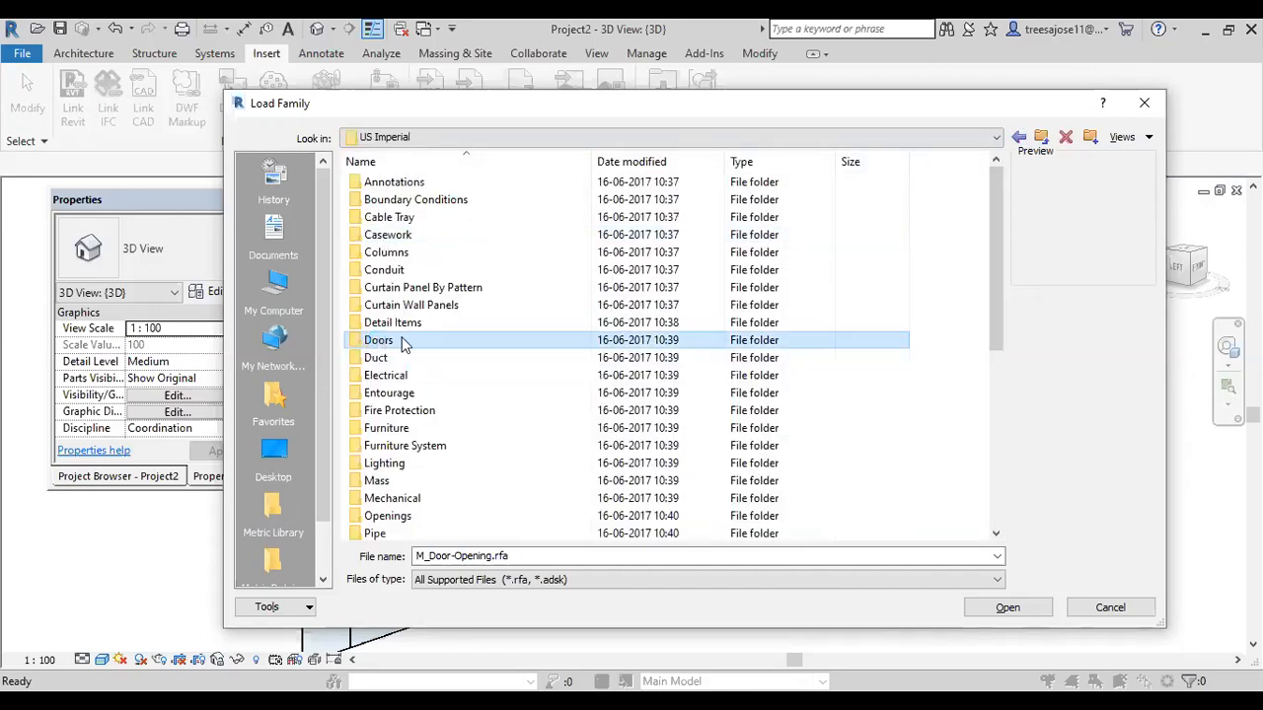
double_click(513, 339)
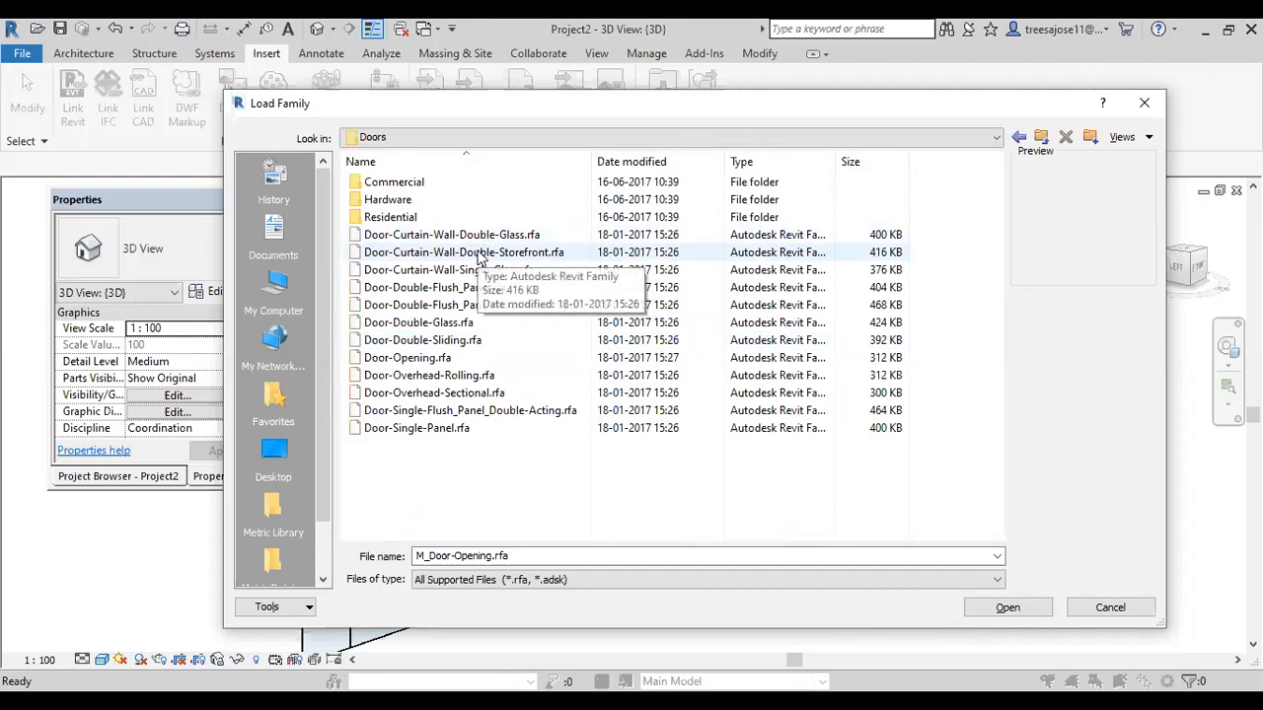
left_click(414, 236)
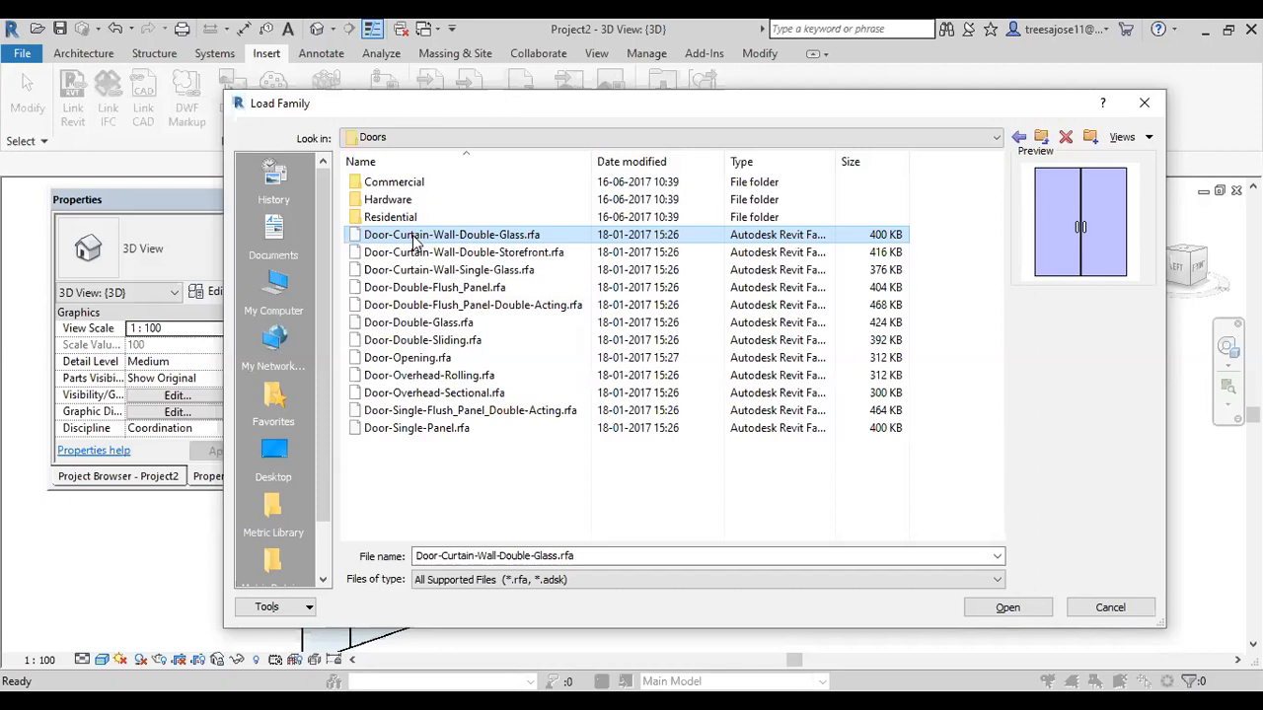
left_click(991, 607)
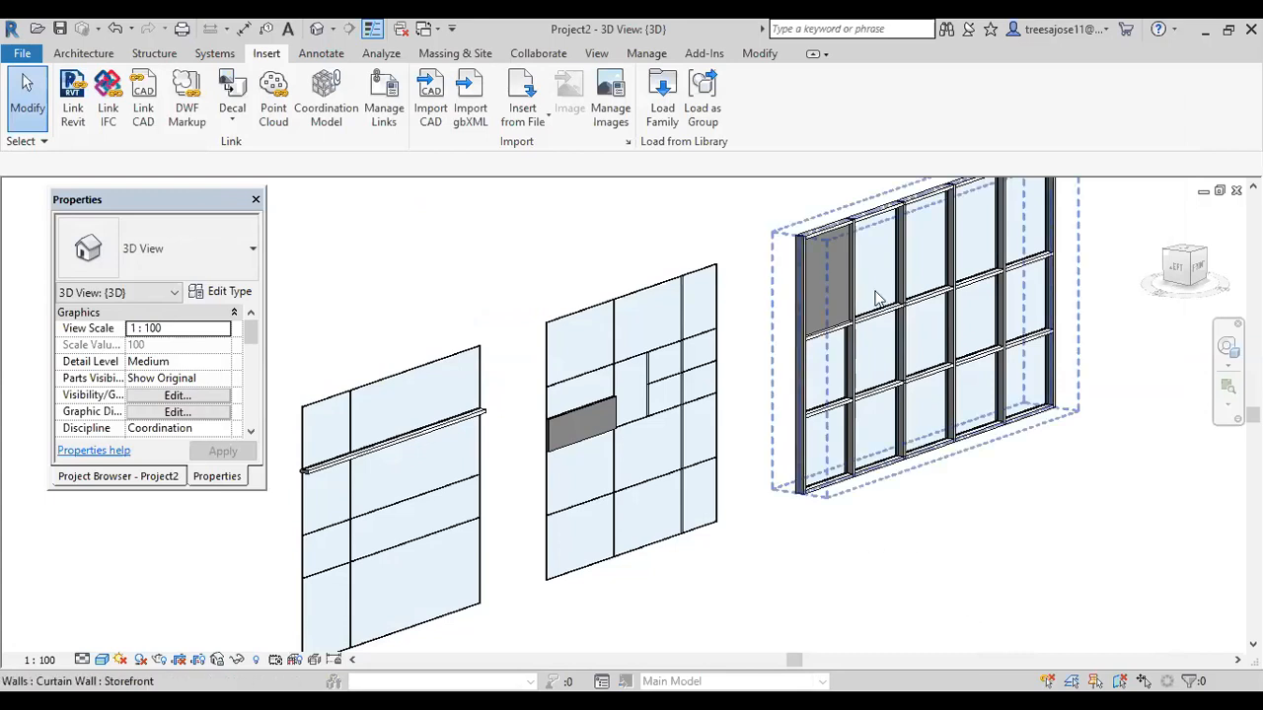
Replace the lower-right glazed panel of the middle curtain wall with the Door-Curtain-Wall-Double-Glass door type.
middle_click_drag(875, 293, 798, 284)
scroll(798, 286, "down", 1)
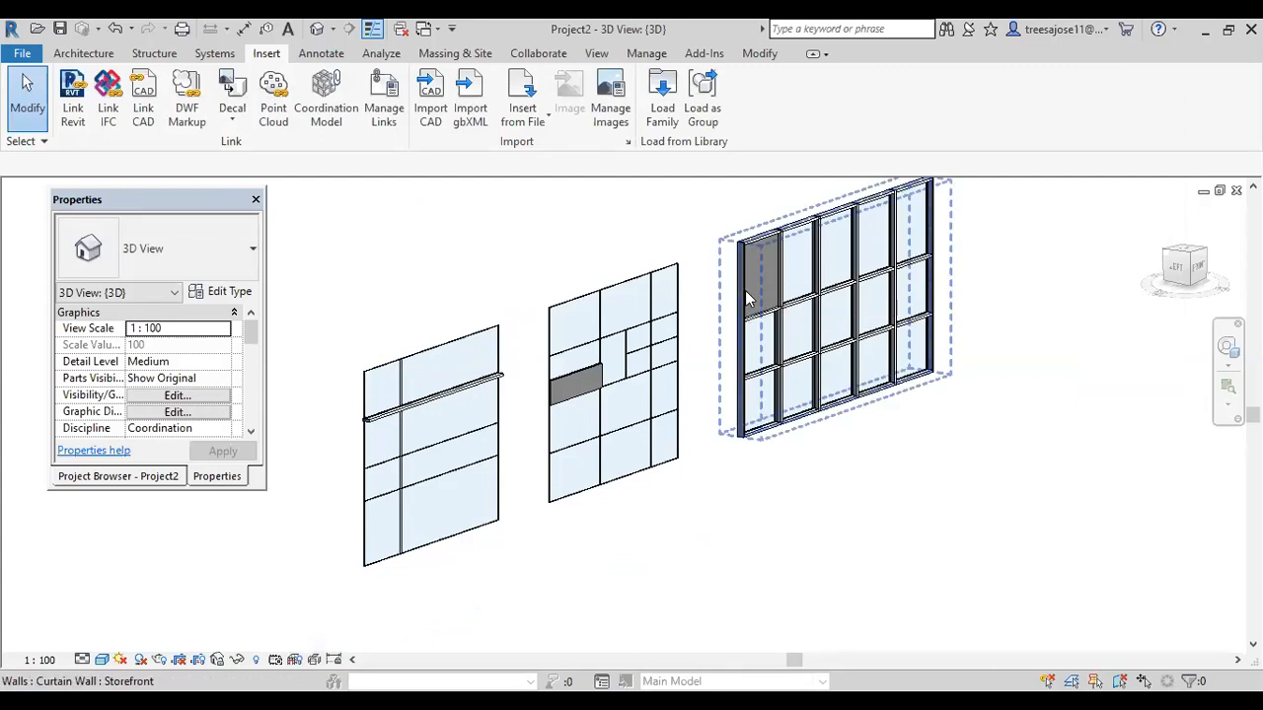
key("Tab")
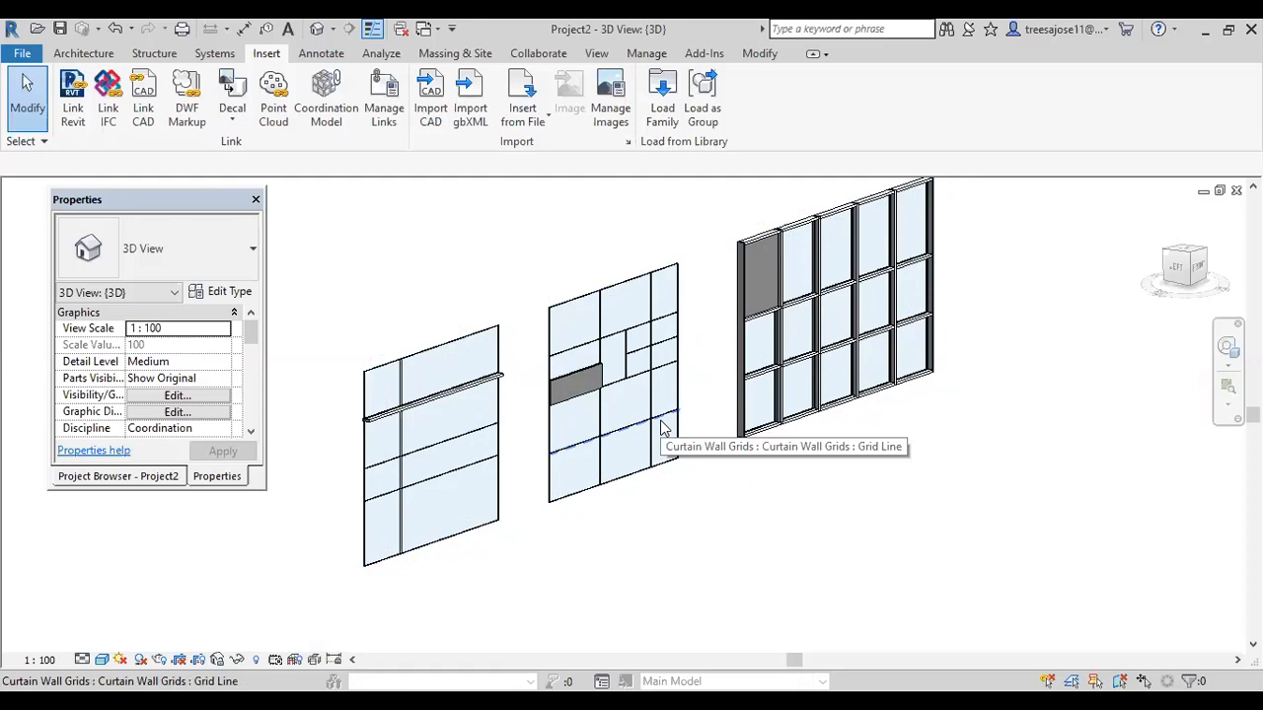
key("Tab")
key("Tab")
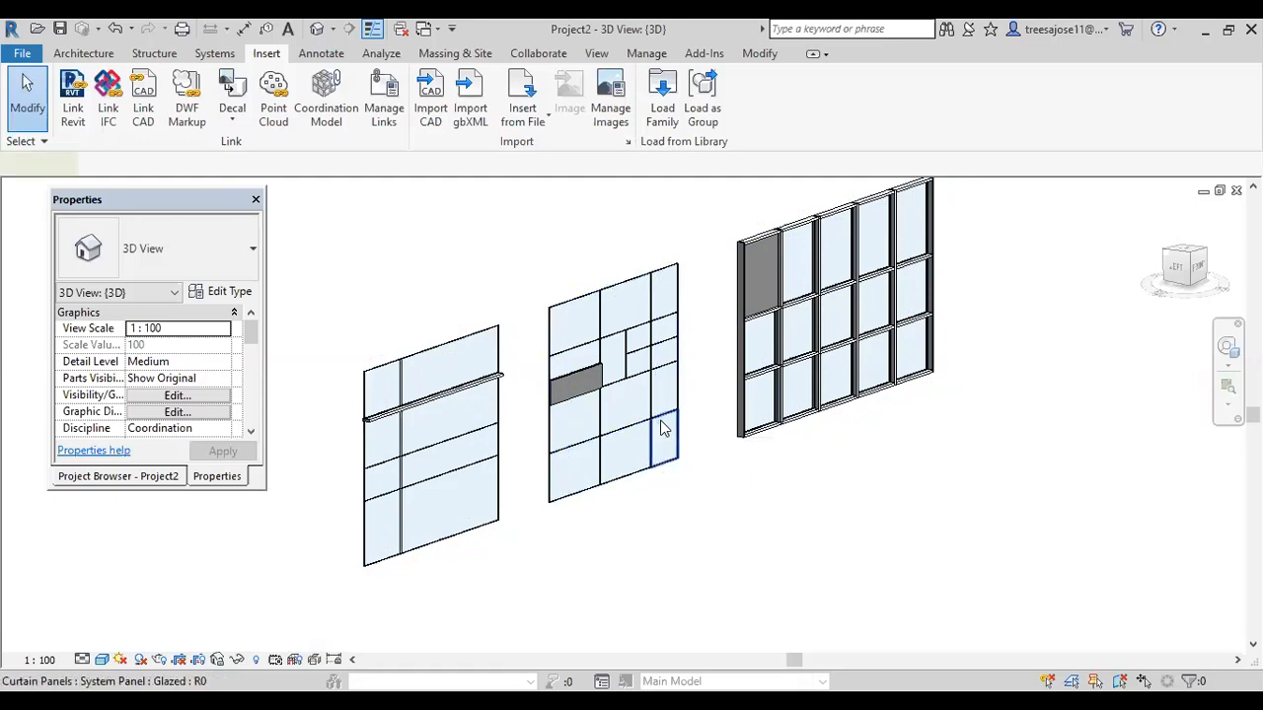
left_click(663, 429)
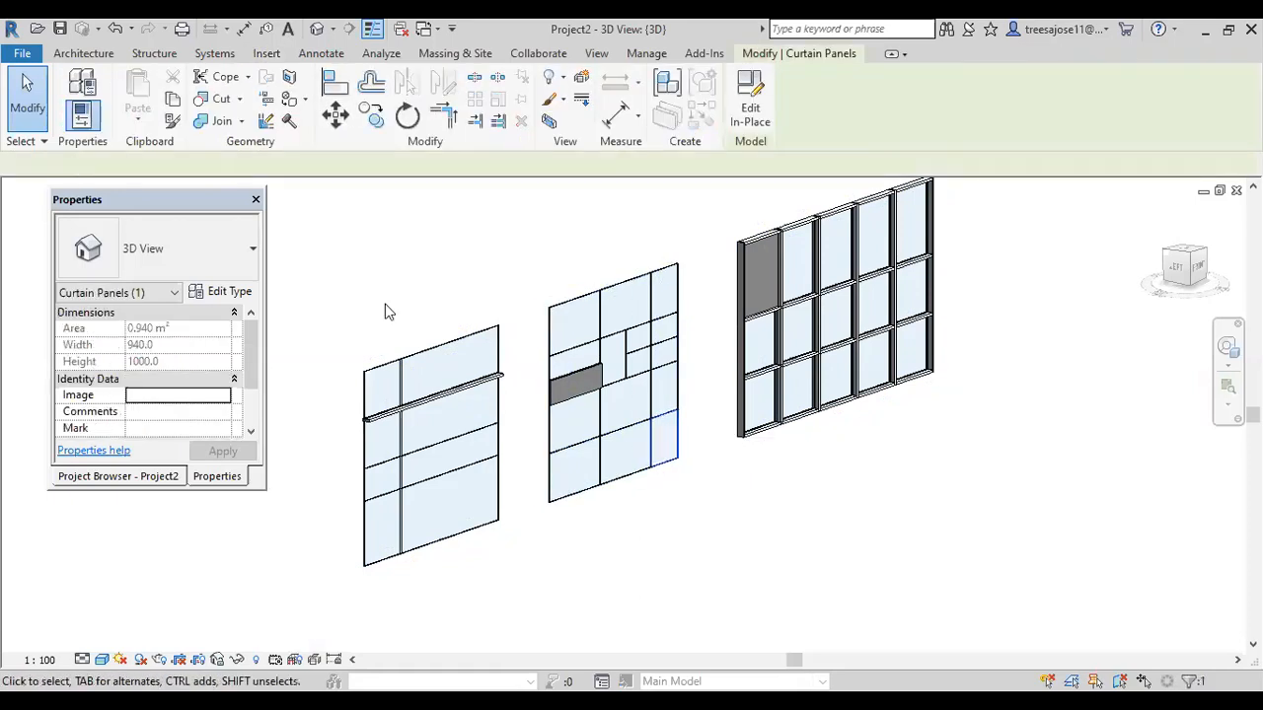
left_click(253, 253)
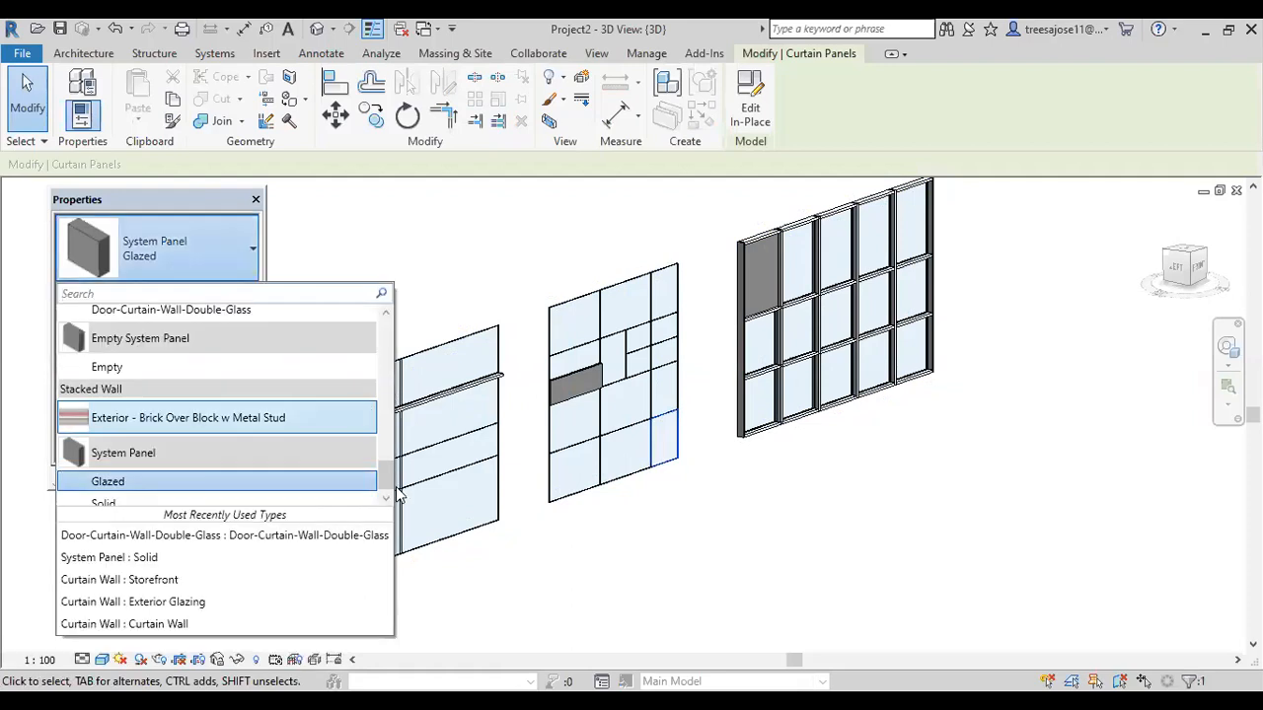
left_click_drag(388, 482, 390, 464)
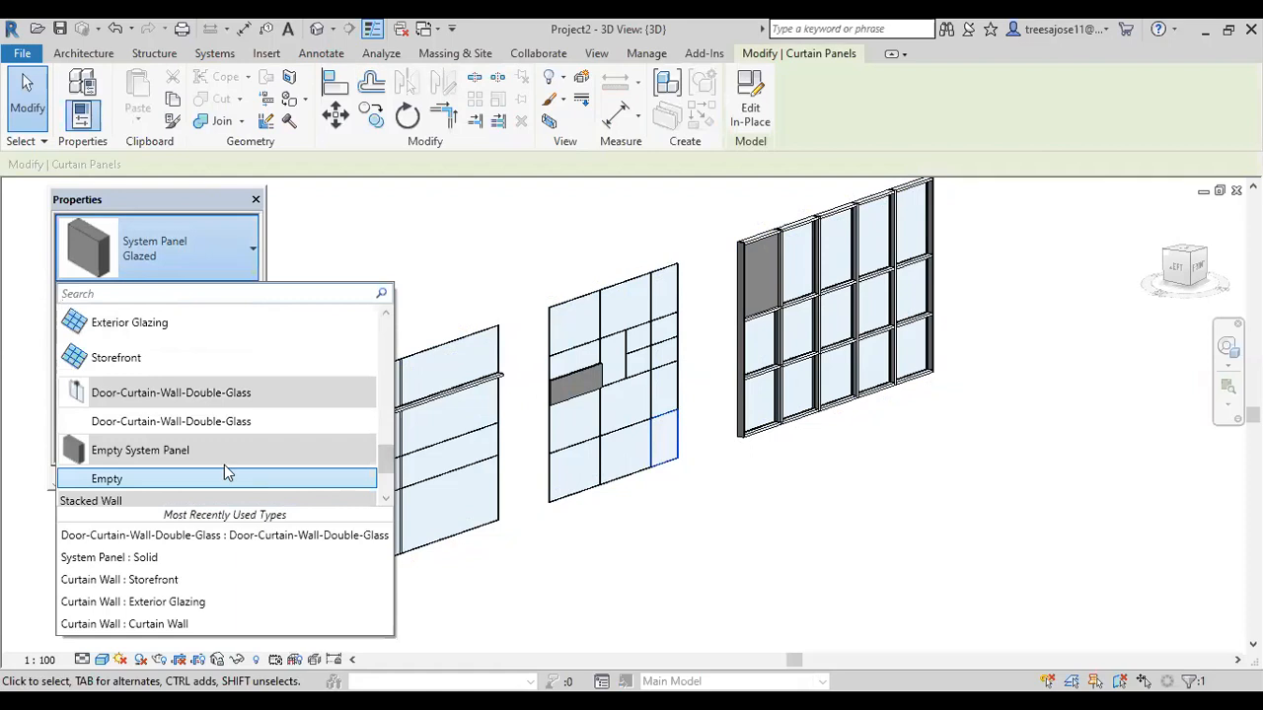
left_click(112, 427)
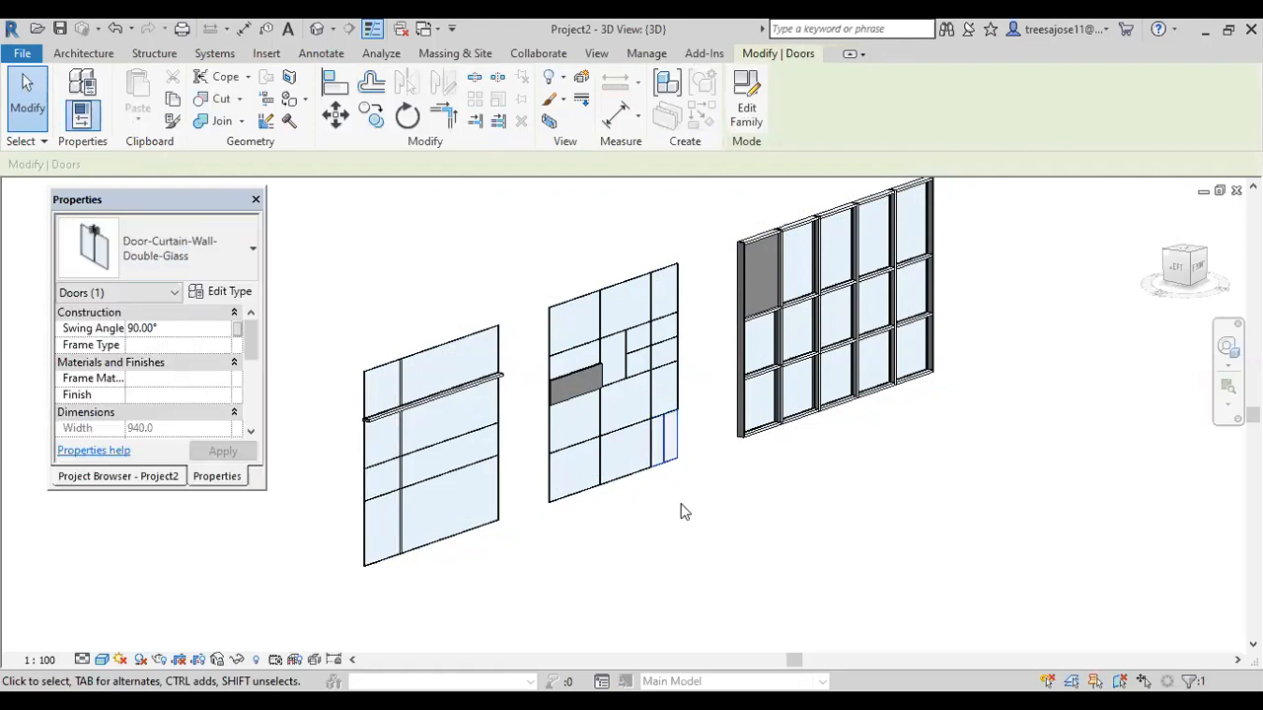
left_click(679, 510)
scroll(660, 473, "up", 2)
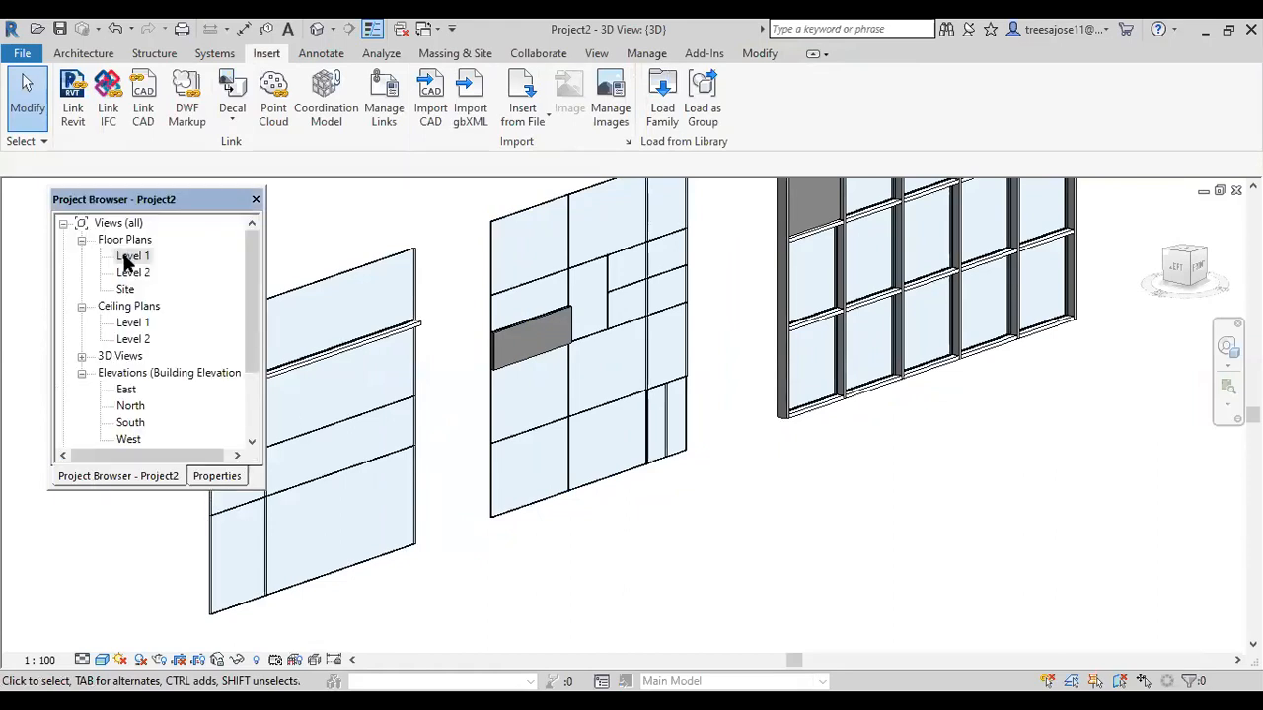
Open the Level 1 floor plan and flip the curtain wall double door's facing to the other side and back.
double_click(127, 260)
scroll(710, 456, "up", 2)
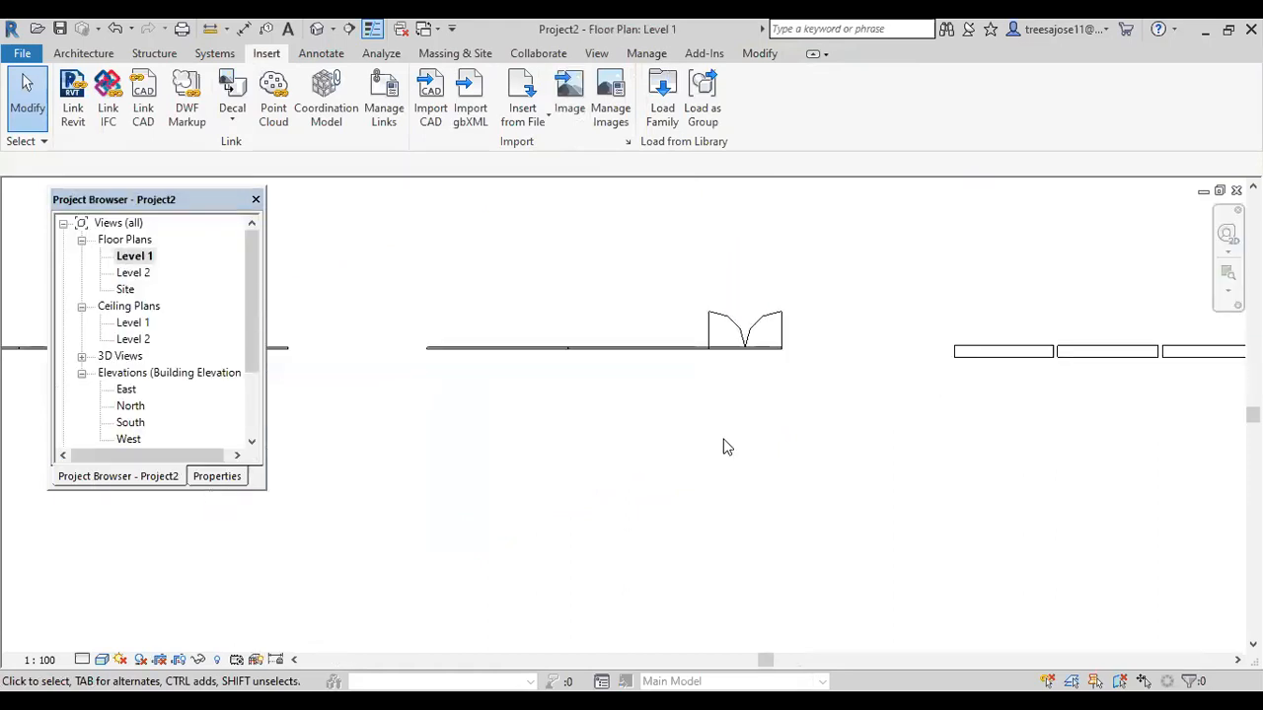
left_click(729, 327)
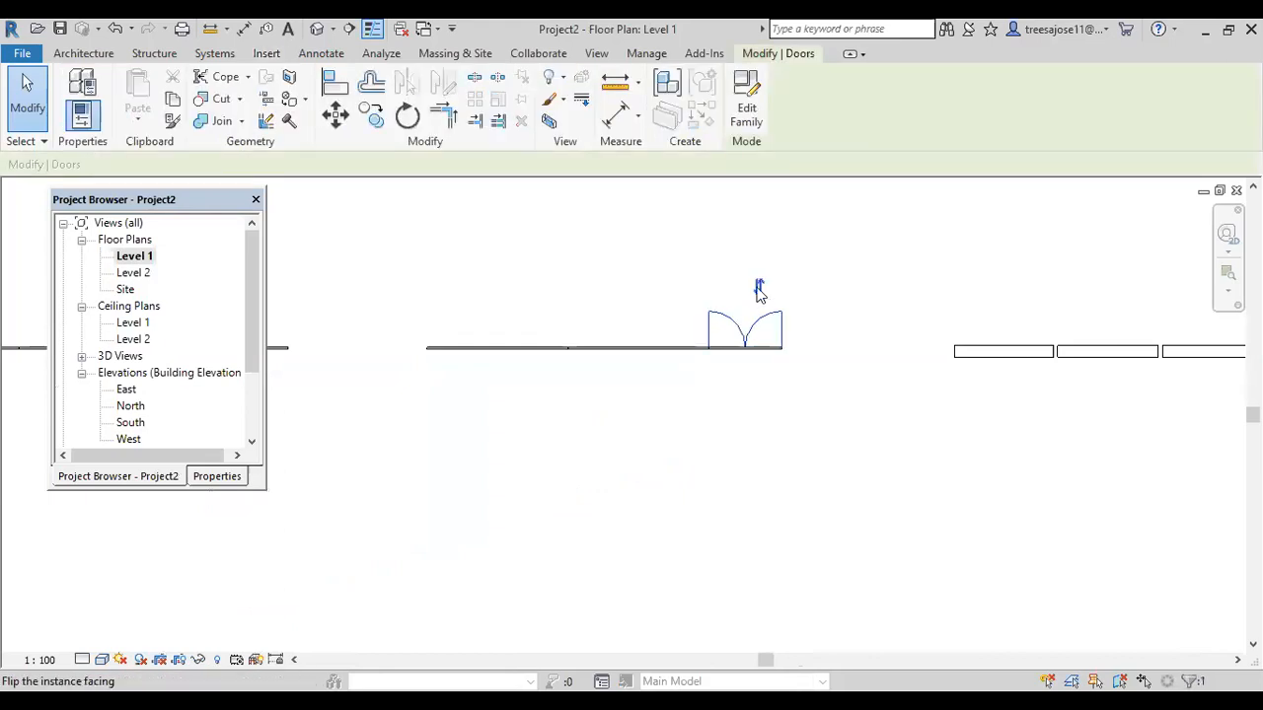
key("space")
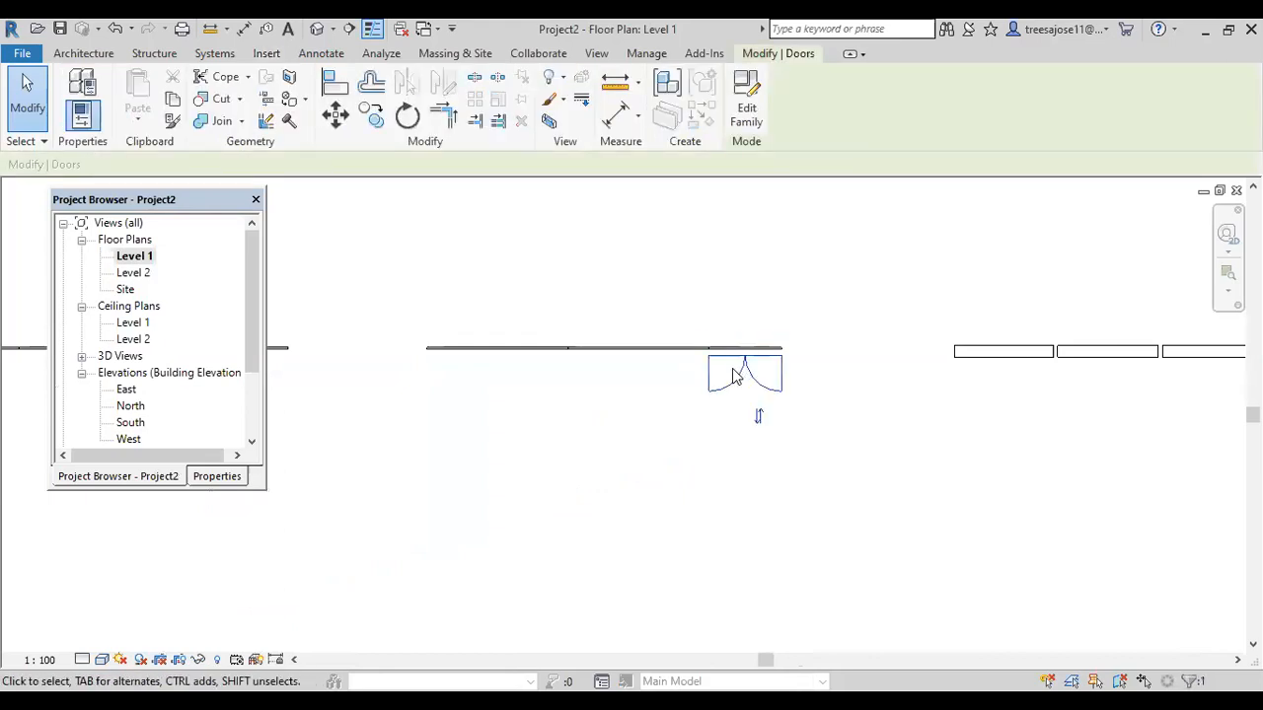
left_click(757, 422)
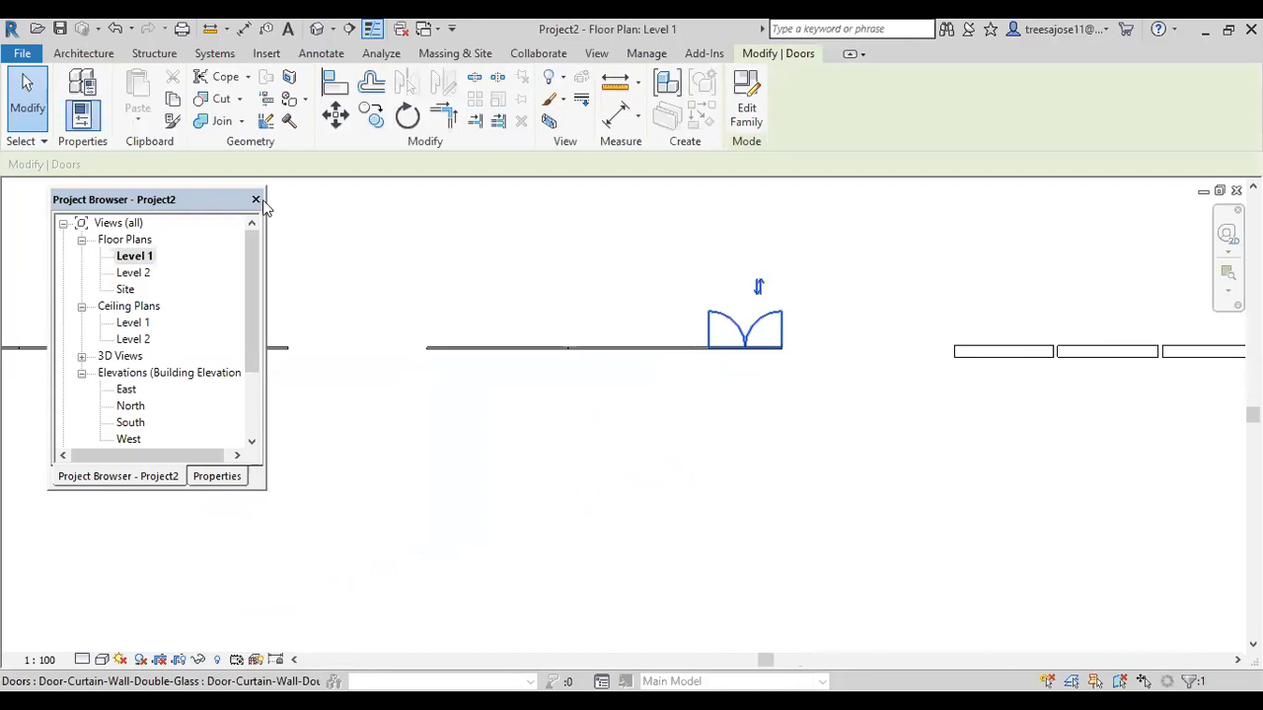
left_click(84, 53)
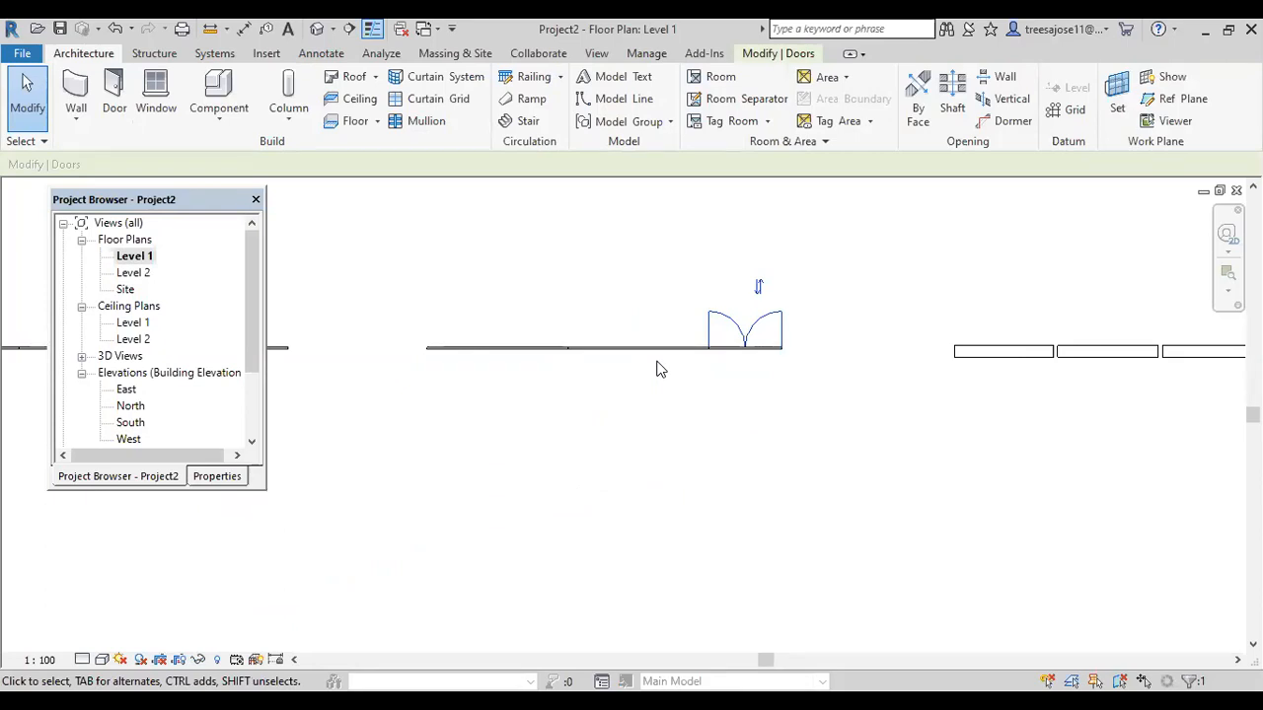
left_click(562, 299)
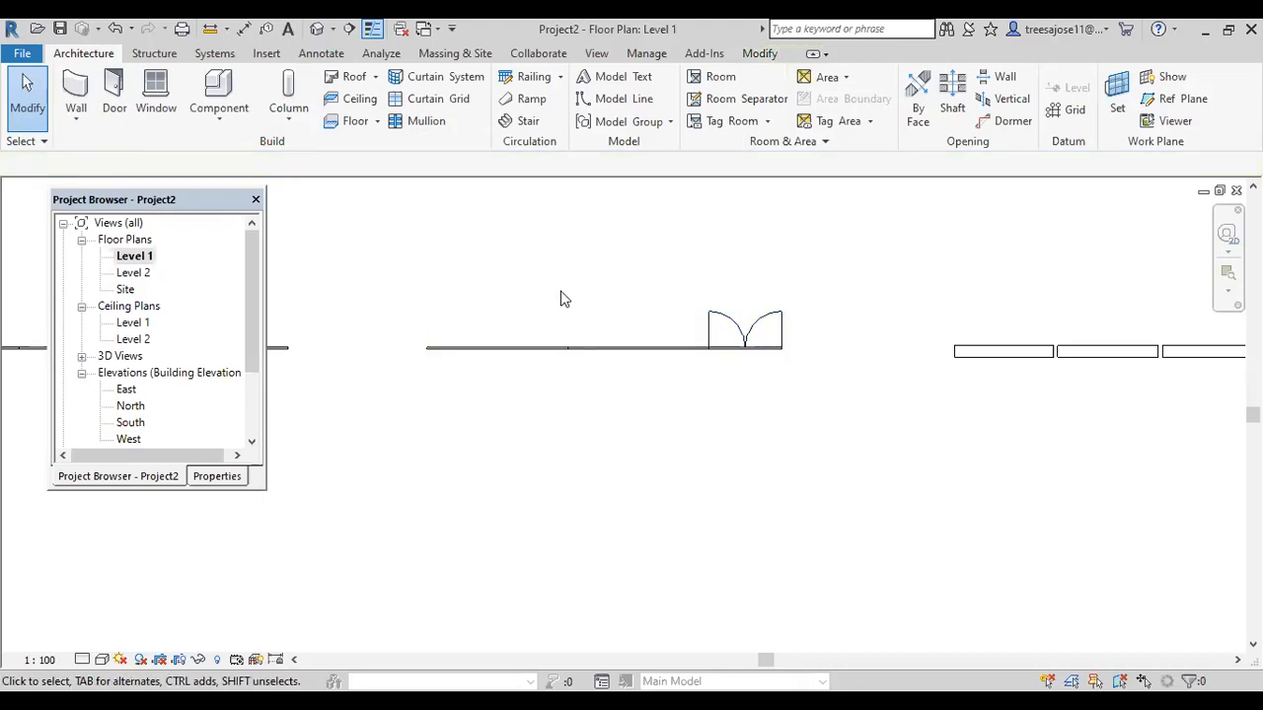
Draw a horizontal Generic - 300mm basic wall about 11500 mm long above the curtain walls in the plan.
scroll(598, 419, "down", 4)
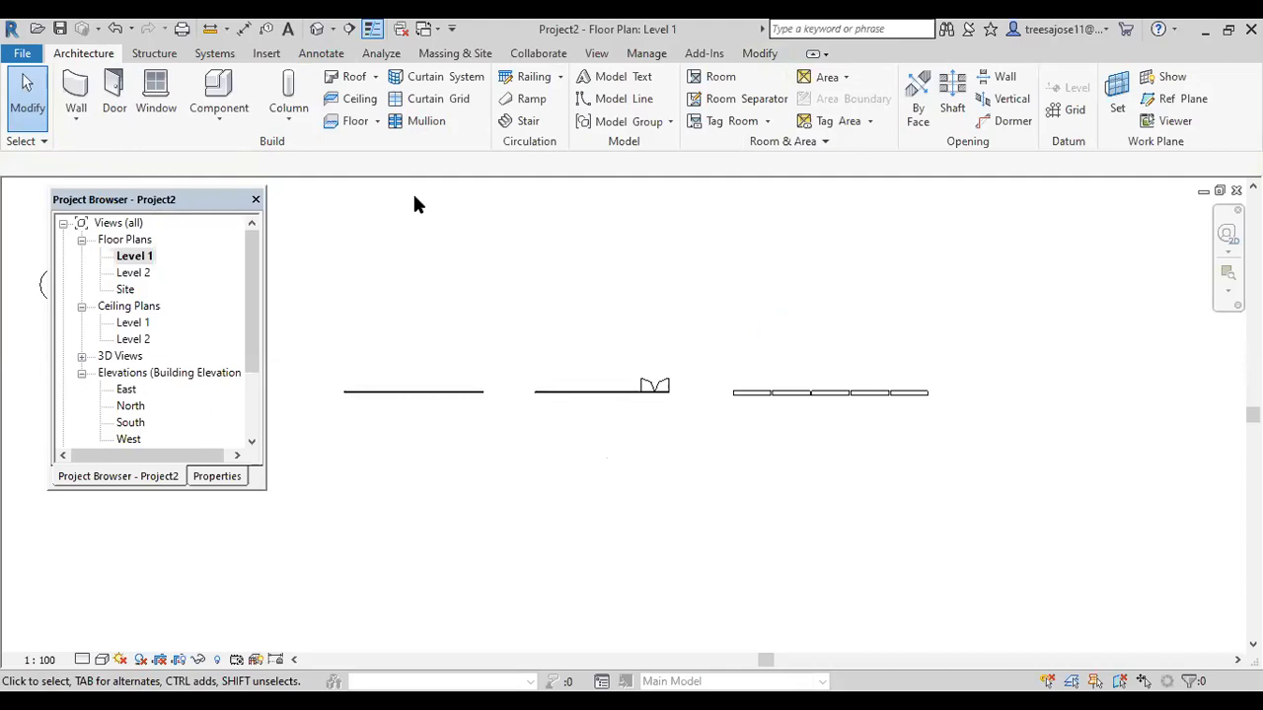
left_click(76, 118)
left_click(109, 158)
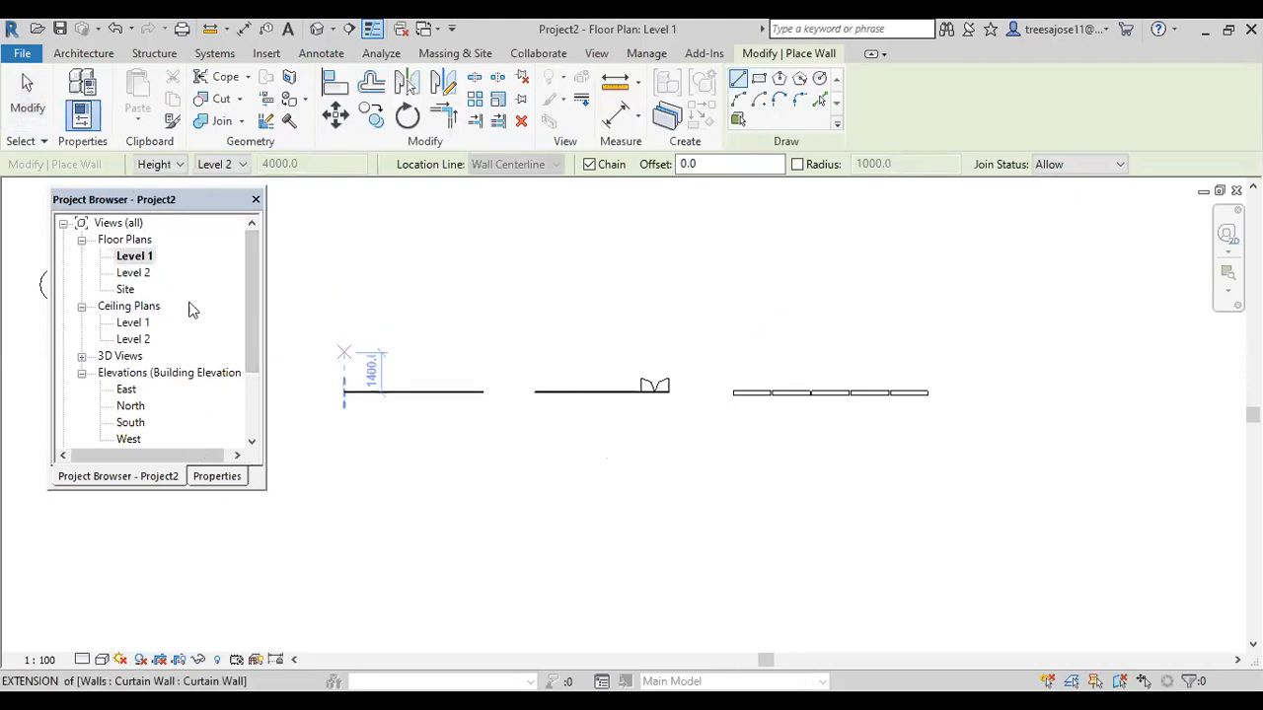
left_click(217, 475)
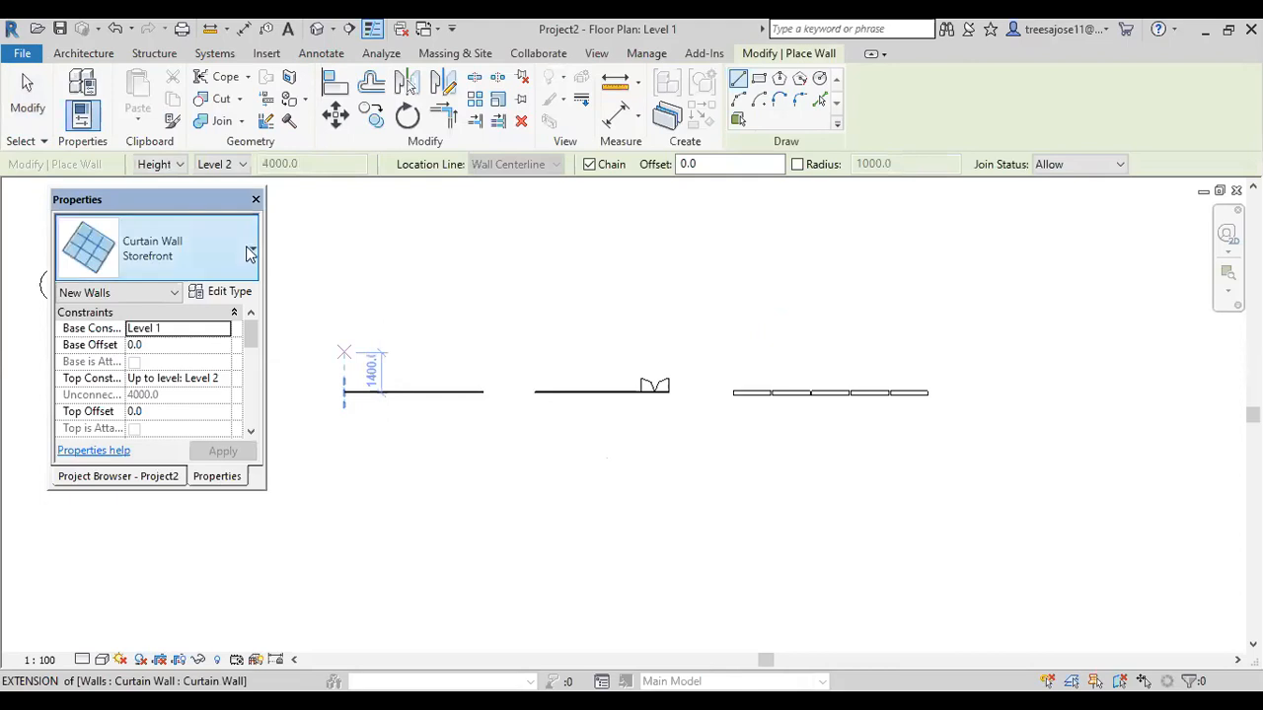
left_click(255, 254)
left_click_drag(302, 510, 291, 417)
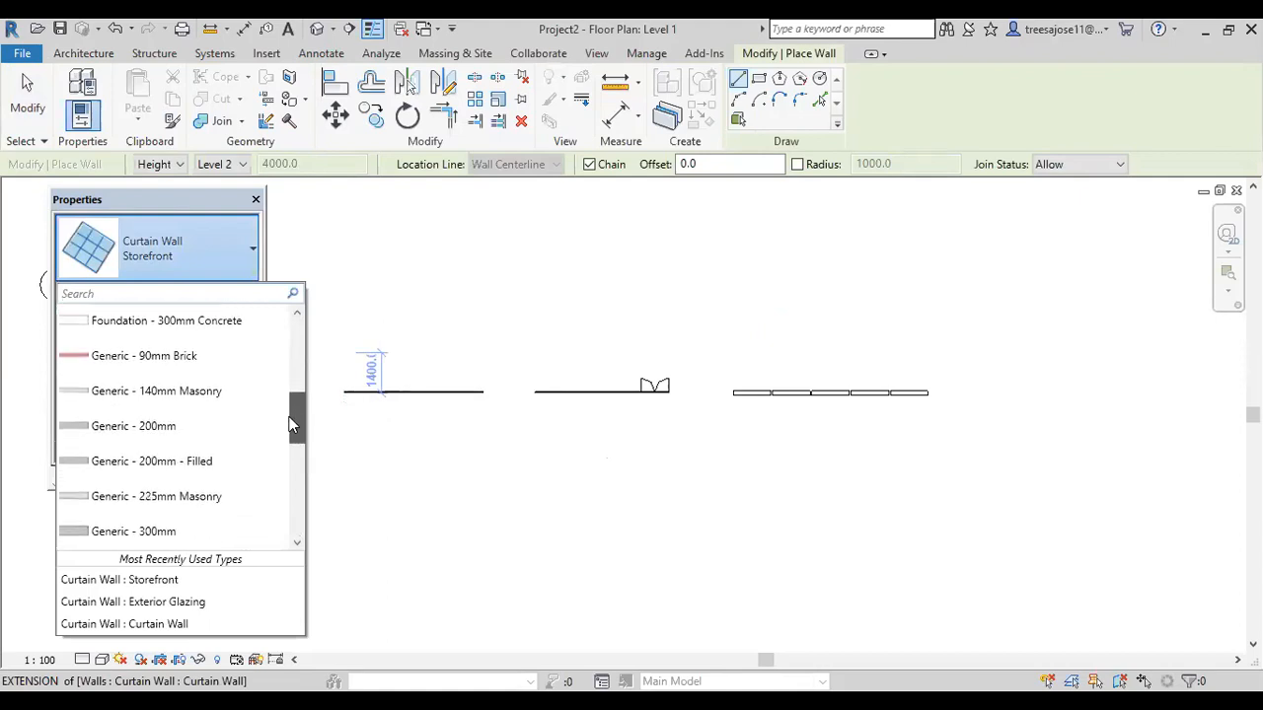
left_click(133, 532)
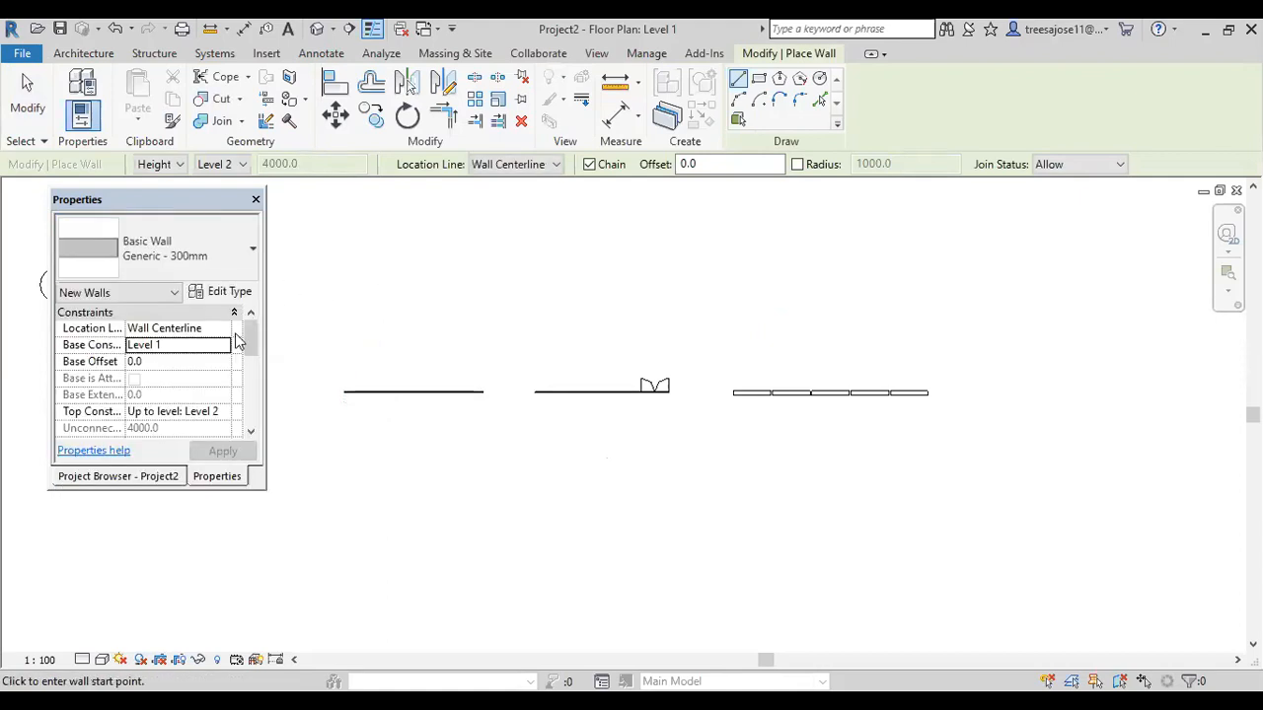
left_click(343, 269)
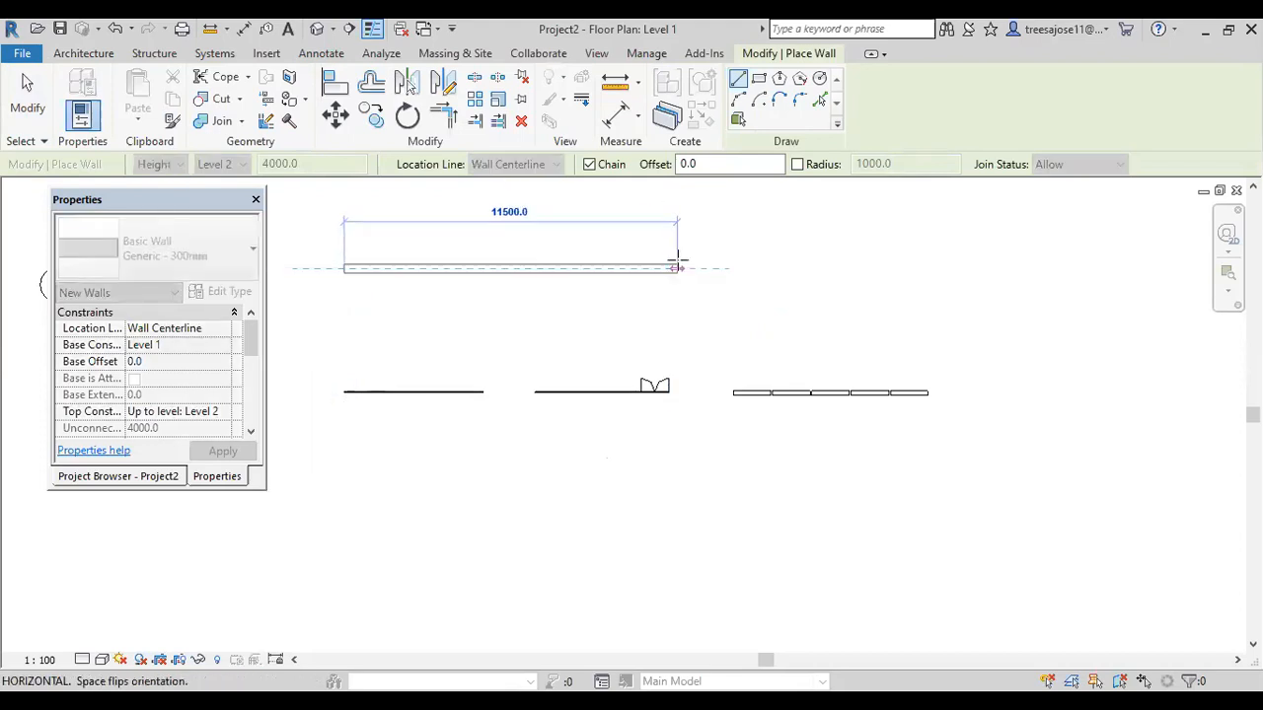
left_click(677, 265)
right_click(790, 300)
left_click(833, 312)
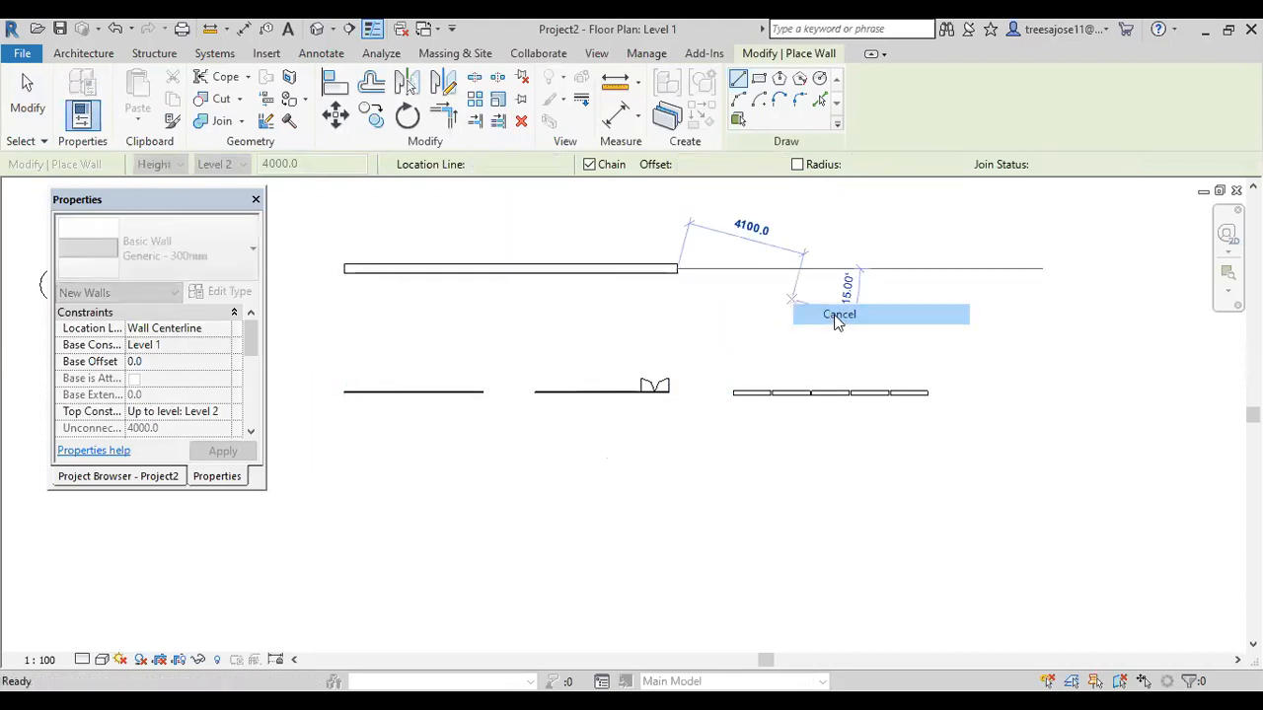
Examine the new basic wall and the curtain walls in the 3D view.
left_click(316, 29)
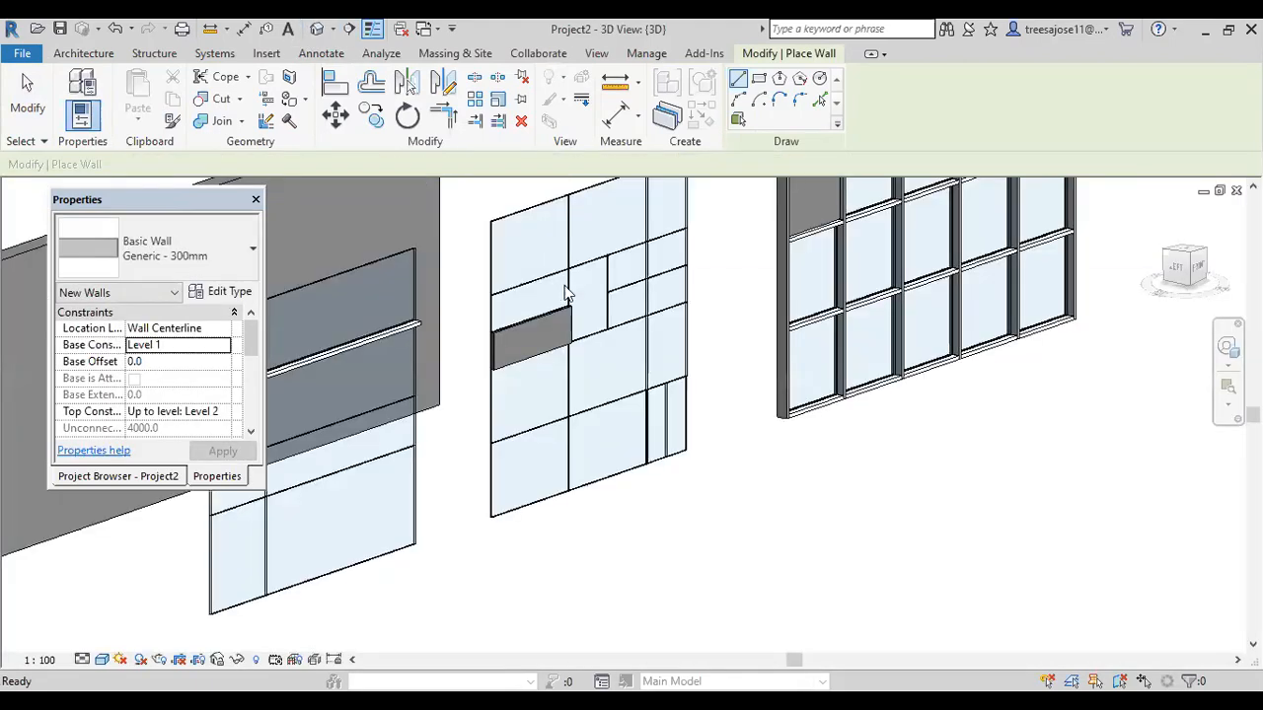
scroll(523, 385, "down", 3)
scroll(414, 422, "up", 2)
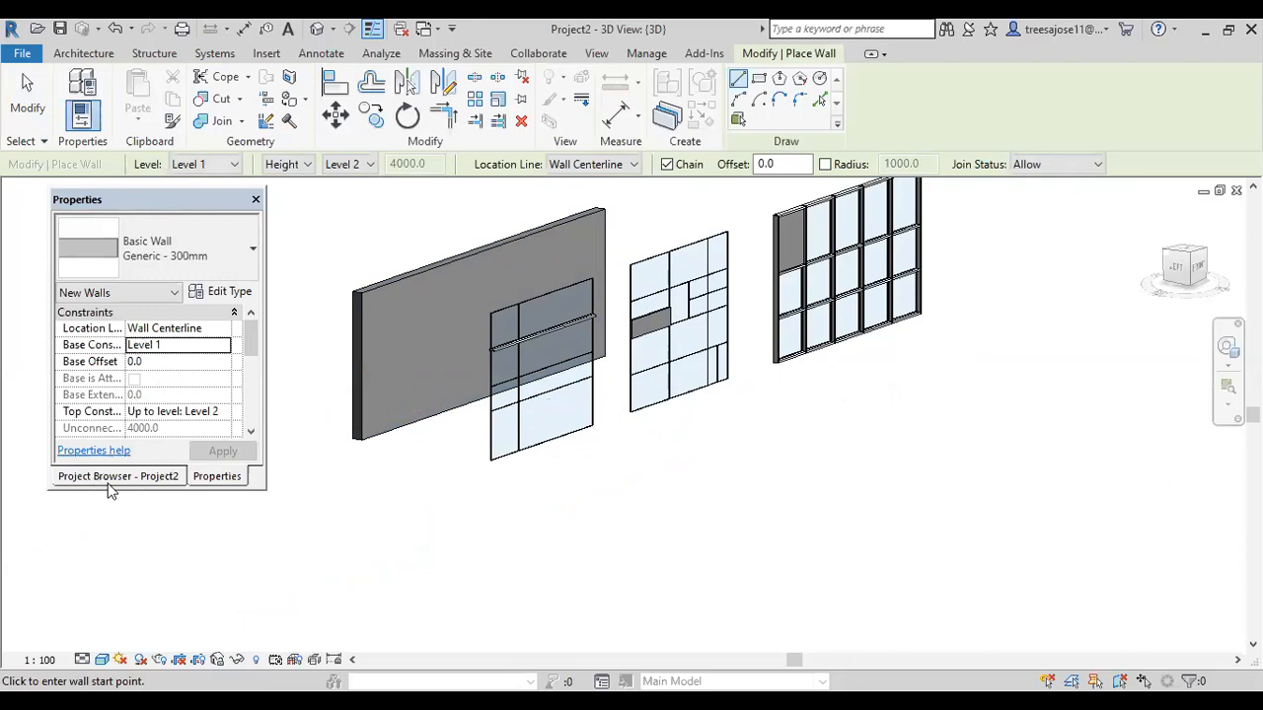
Return to the Level 1 floor plan and start a new wall using the Curtain Wall type.
left_click(143, 477)
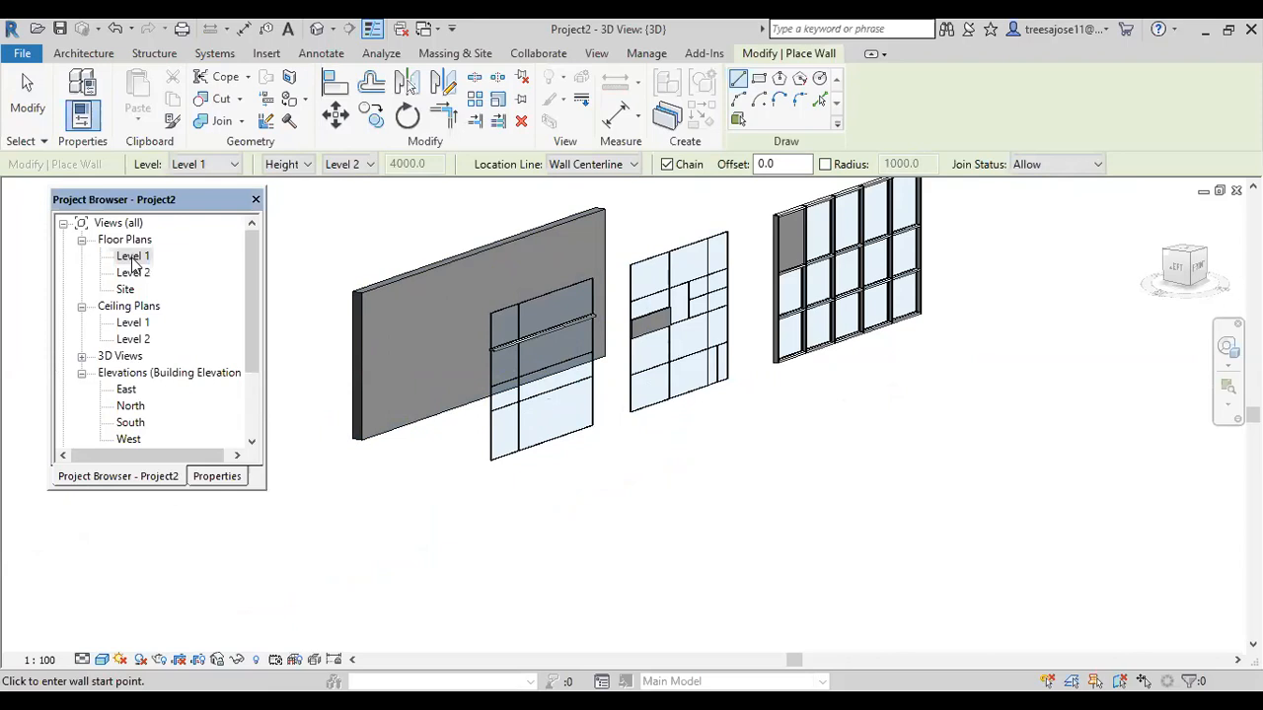
double_click(133, 258)
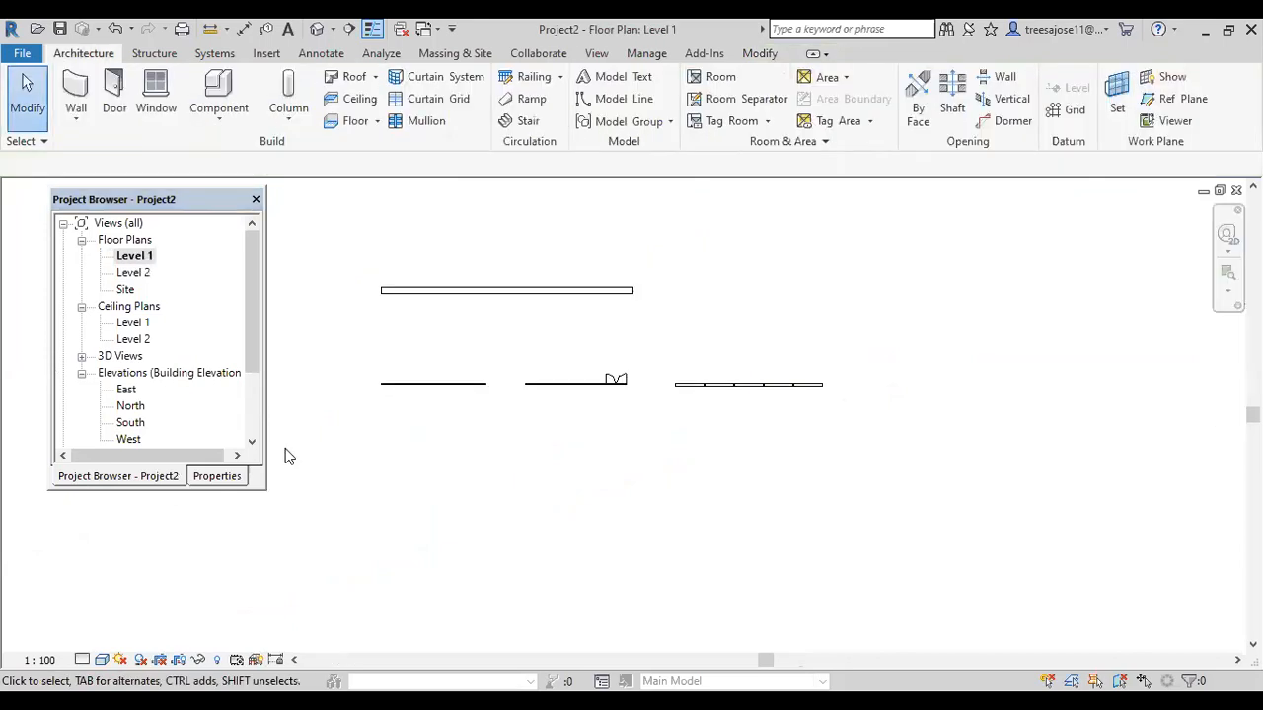
left_click(79, 118)
left_click(136, 156)
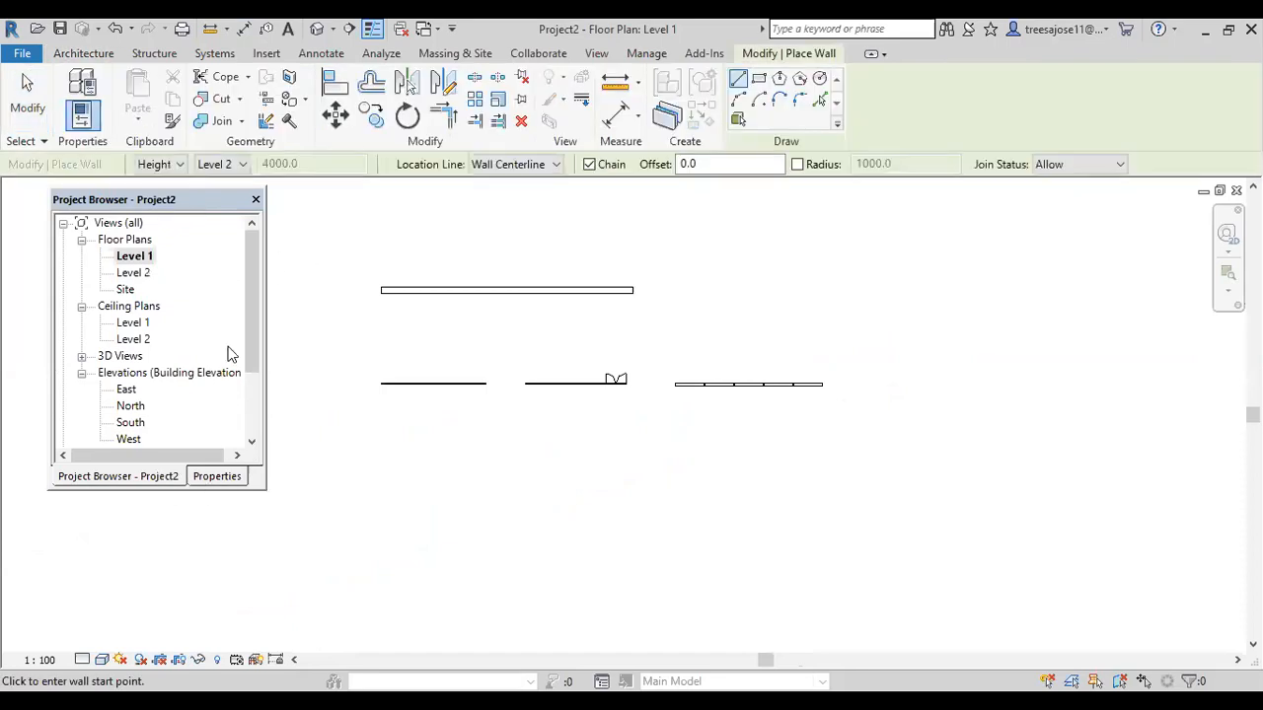
left_click(223, 479)
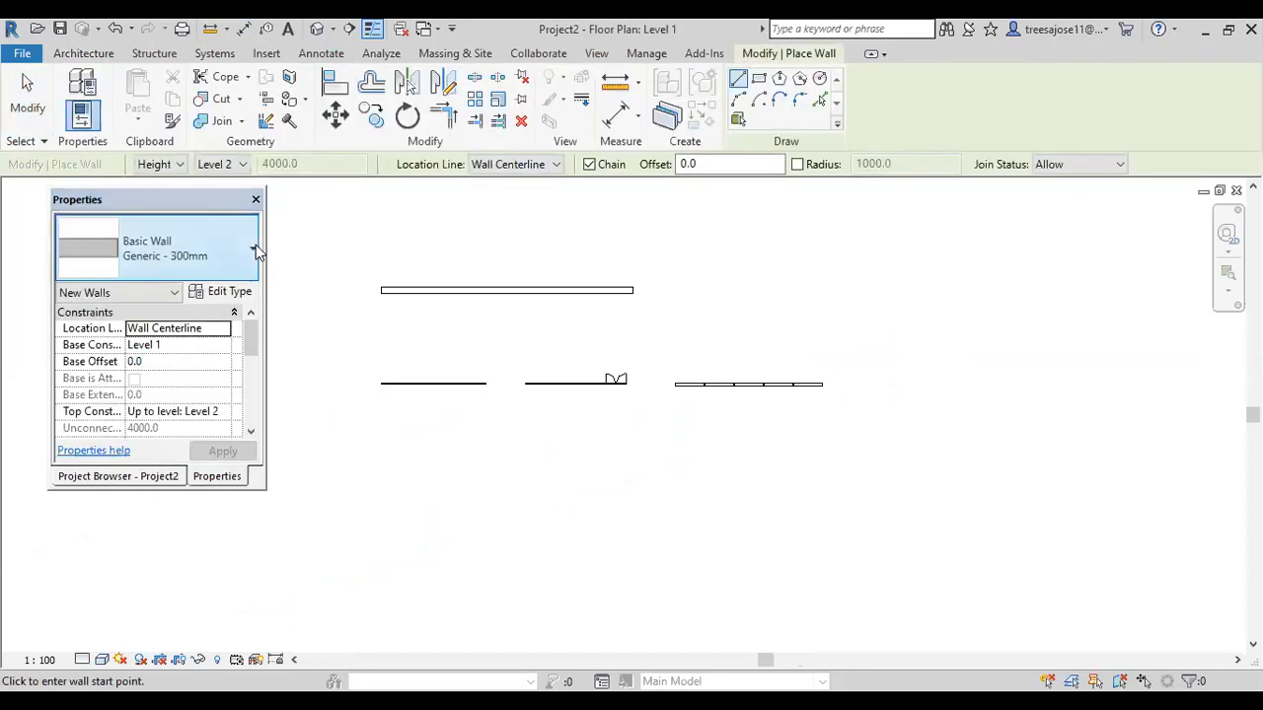
left_click(256, 244)
left_click_drag(296, 446, 296, 503)
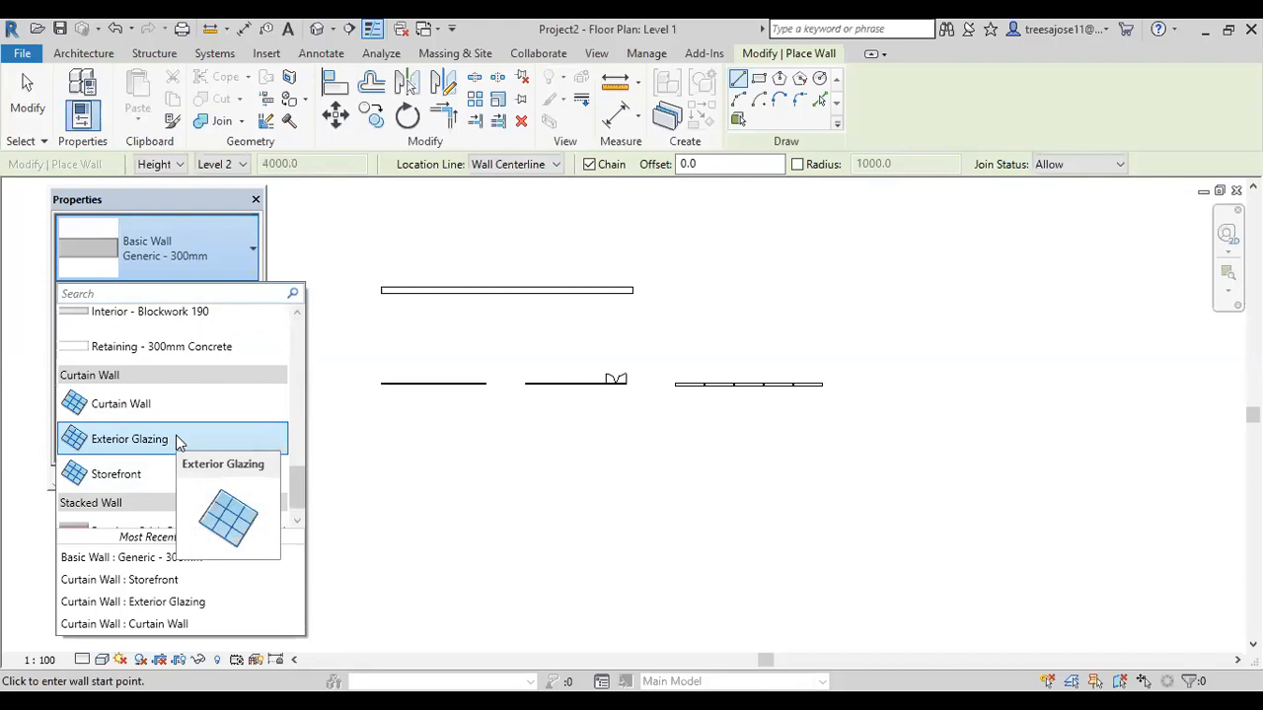
left_click(117, 404)
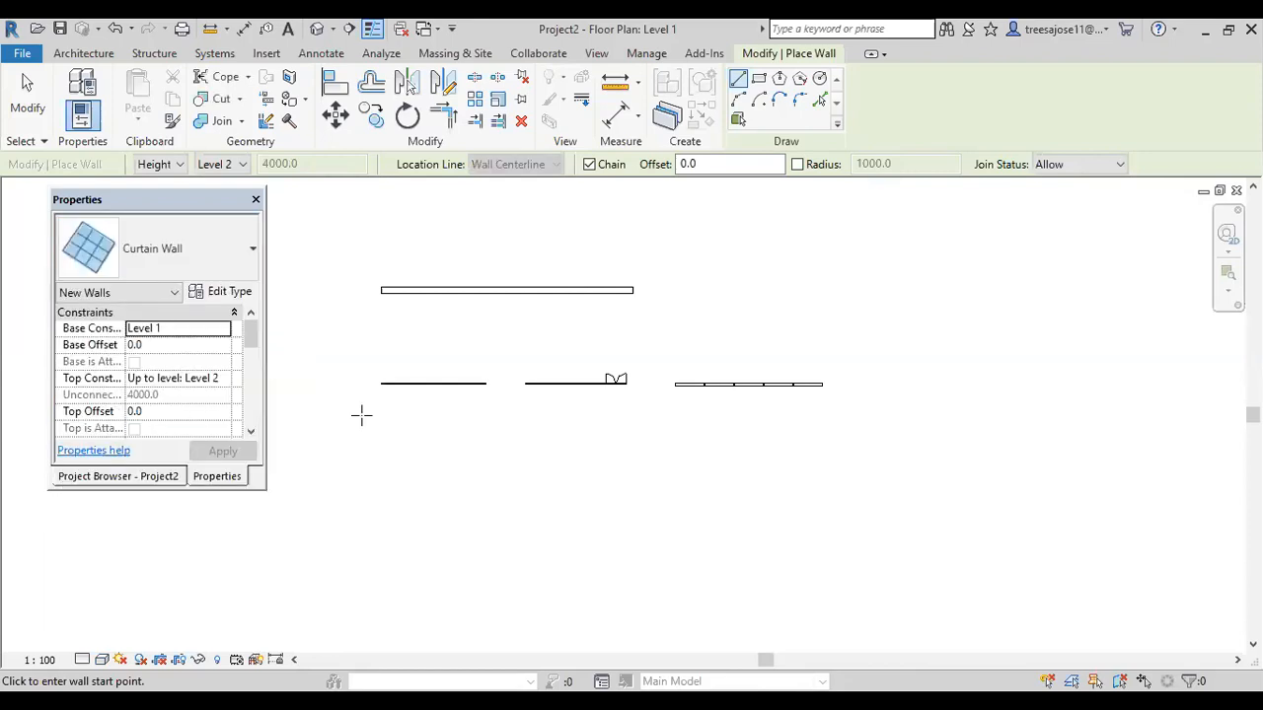
Set the new curtain wall's top constraint to Unconnected and its unconnected height to 2100 mm.
left_click(213, 385)
left_click(223, 379)
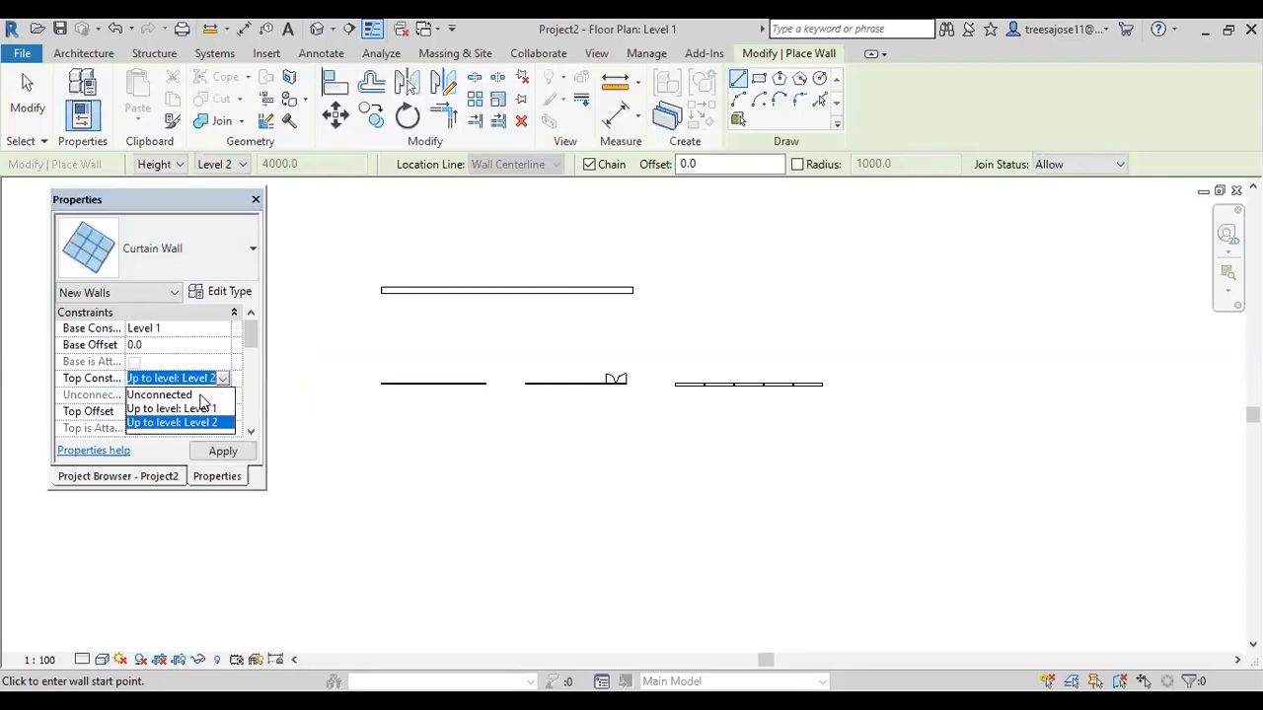
left_click(185, 395)
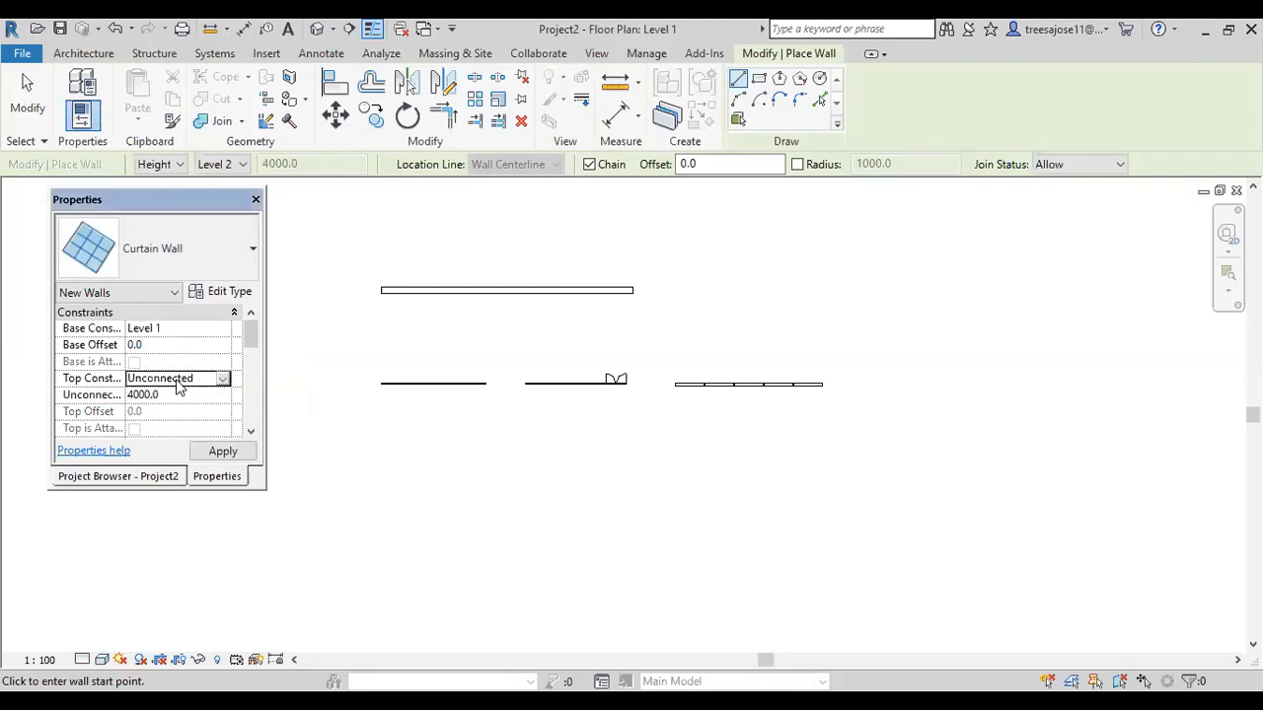
left_click(180, 394)
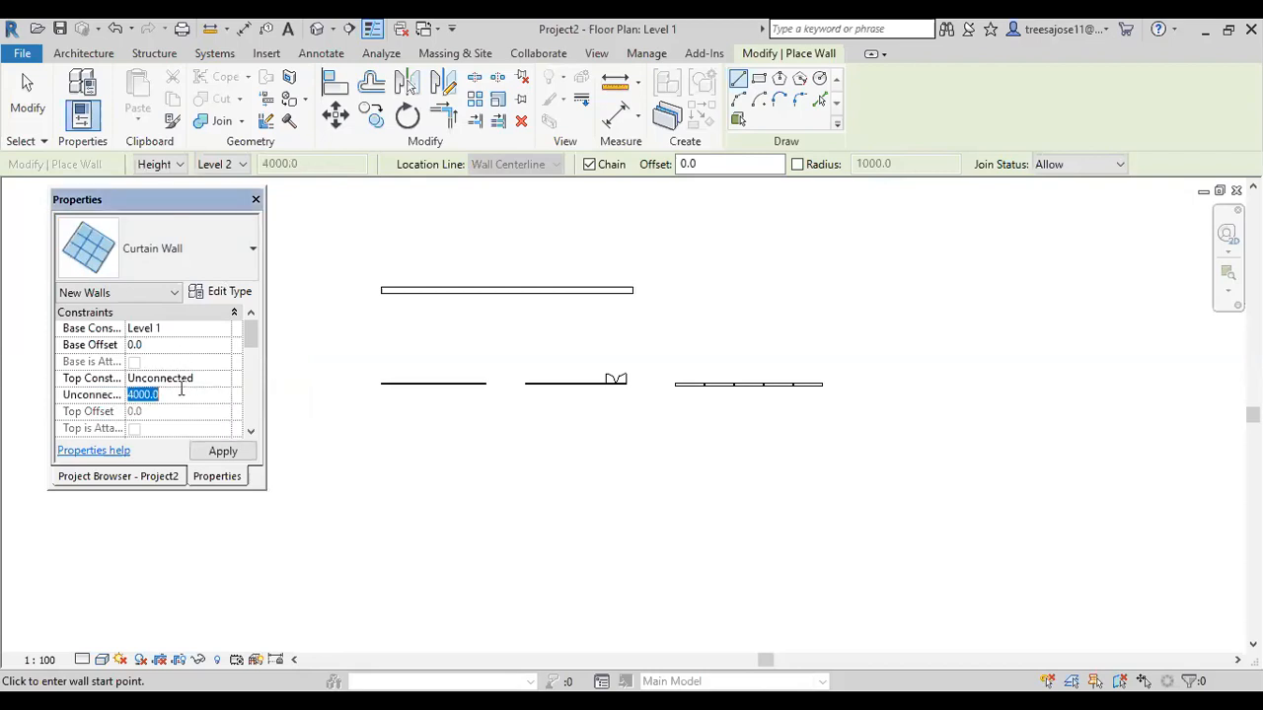
type("2100")
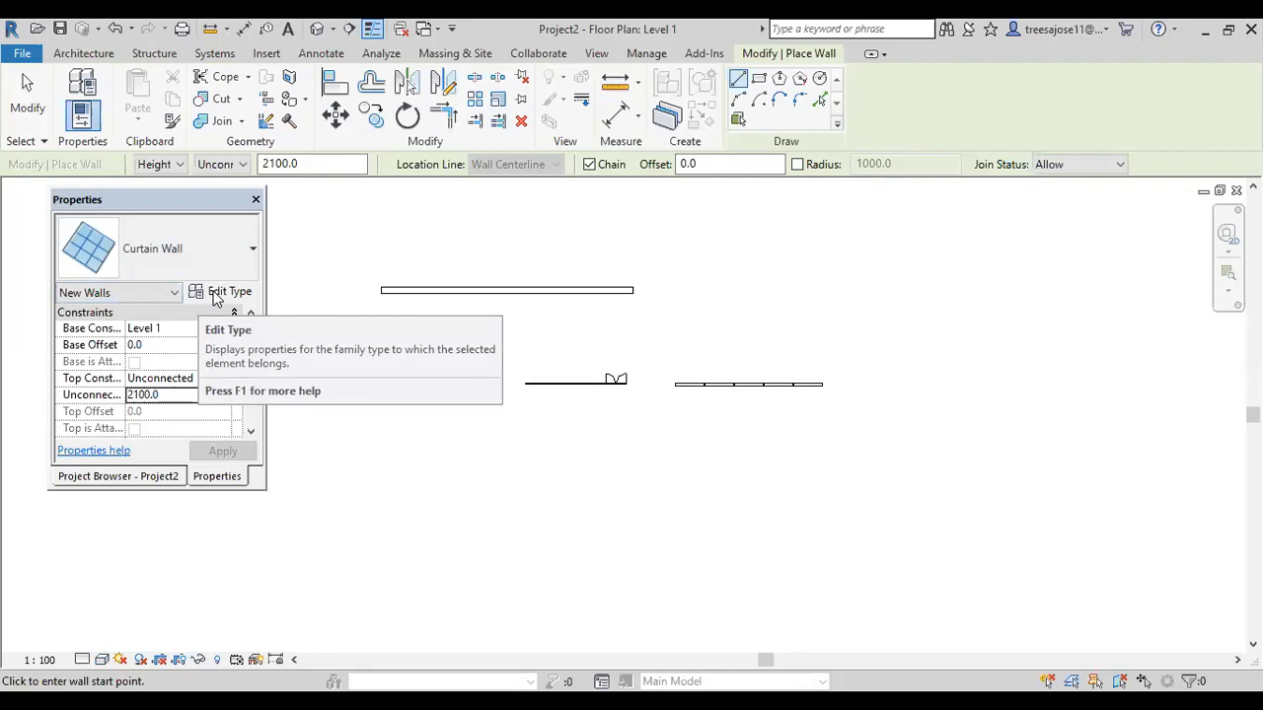
Enable Automatically Embed in the type properties of the Curtain Wall type.
left_click(217, 293)
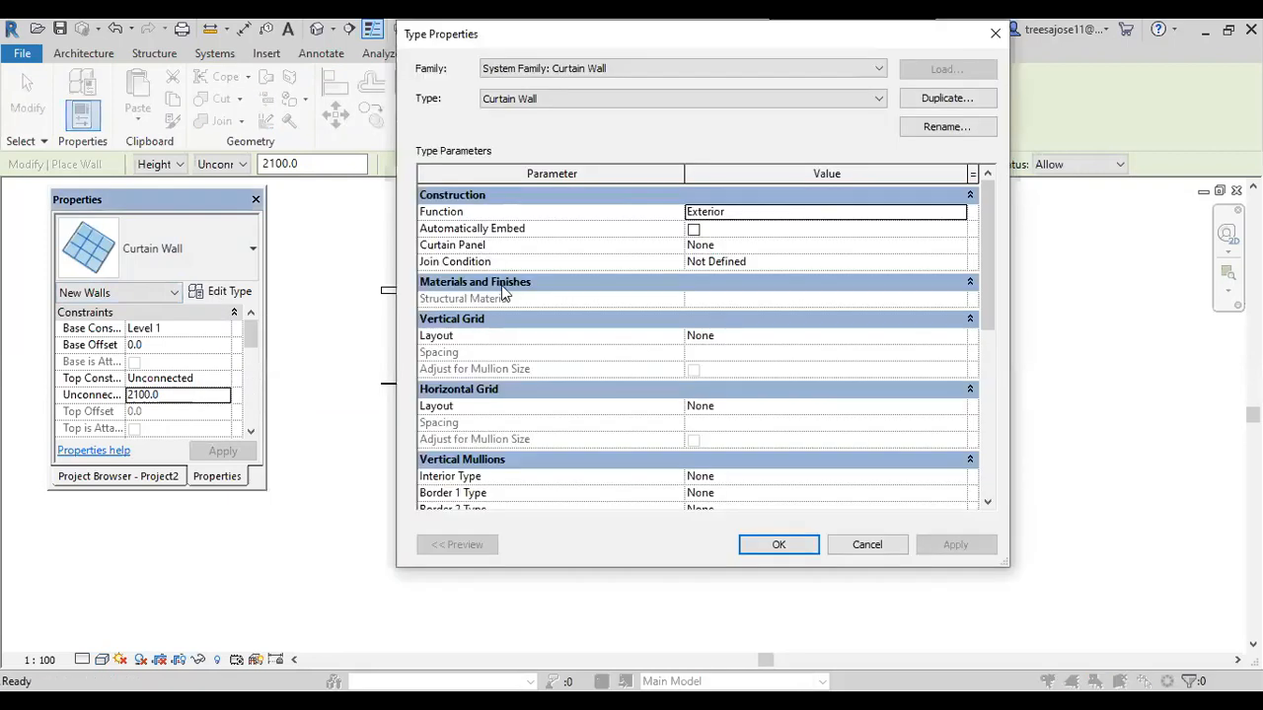
left_click(694, 230)
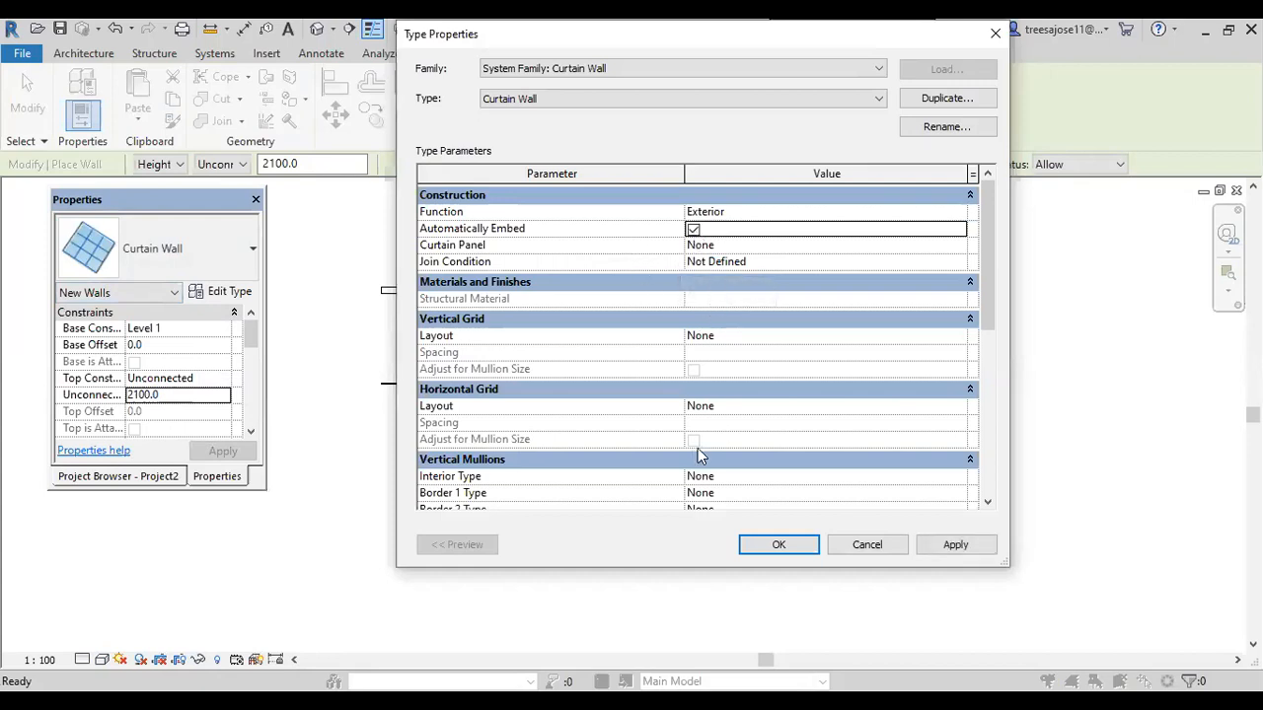
left_click(782, 543)
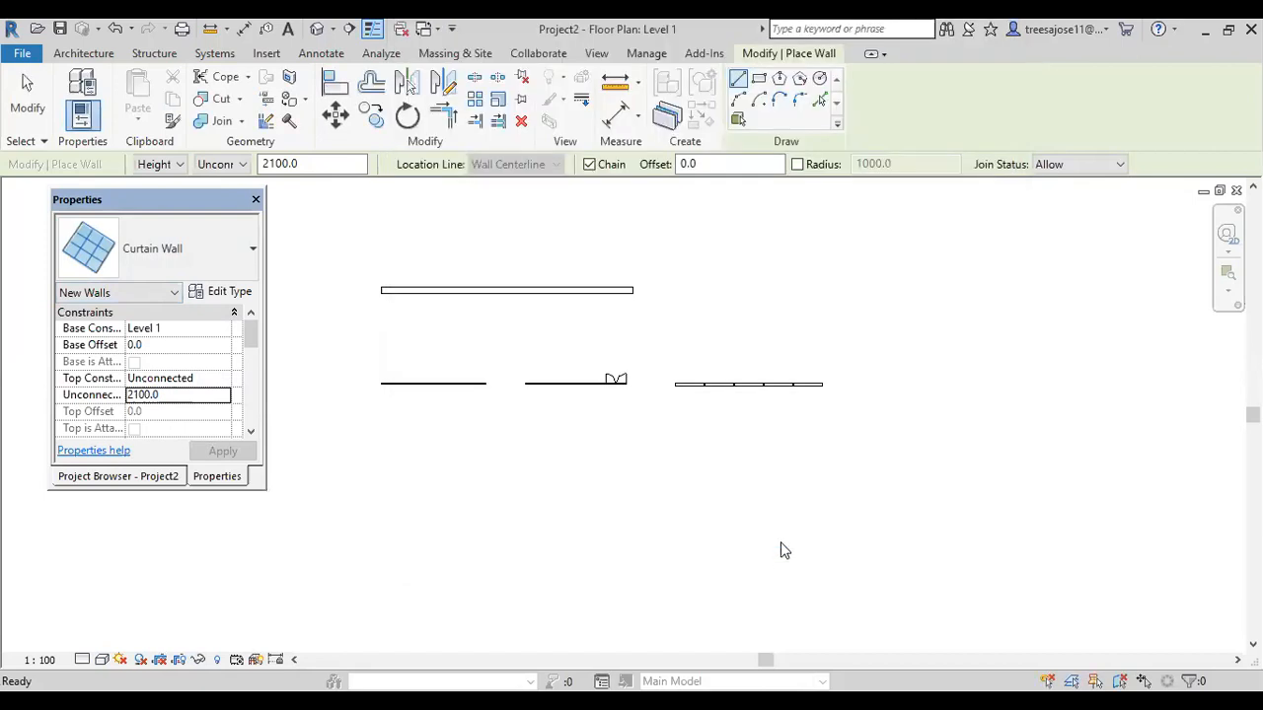
Draw a horizontal curtain wall about 4700 mm long inside the Generic - 300mm wall, starting about 2400 mm from its west end.
scroll(443, 290, "up", 2)
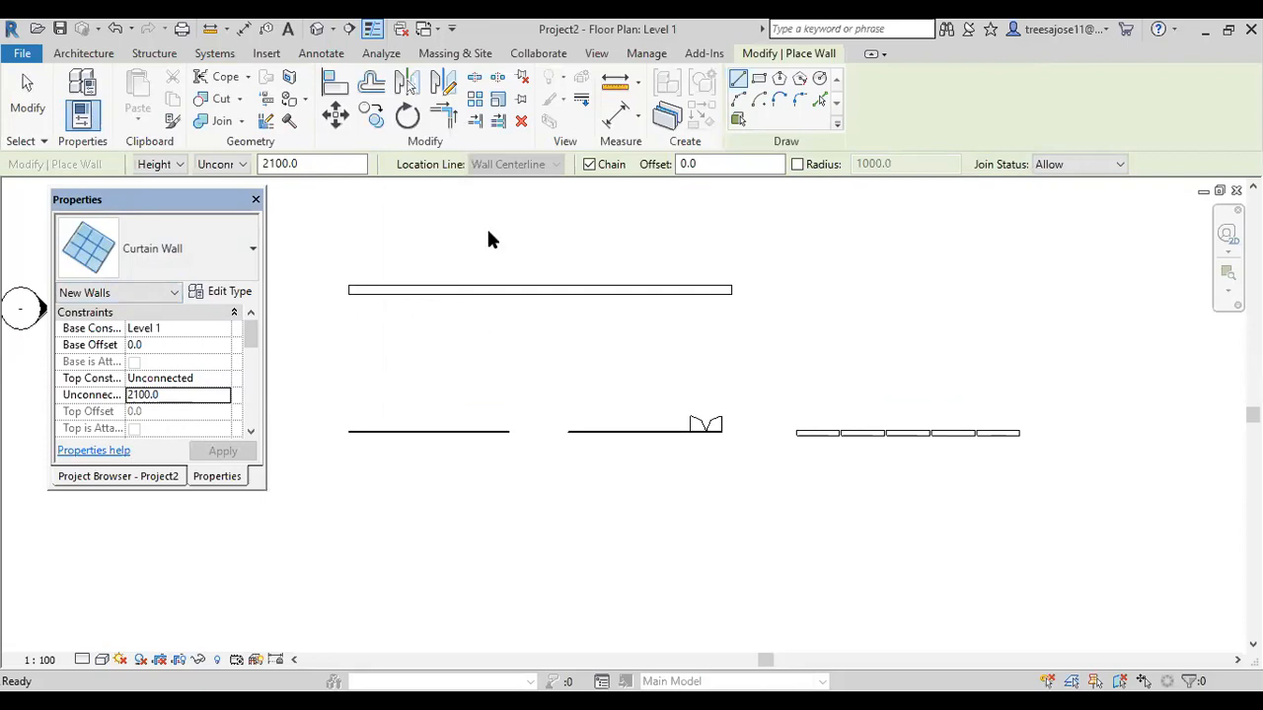
scroll(483, 292, "up", 1)
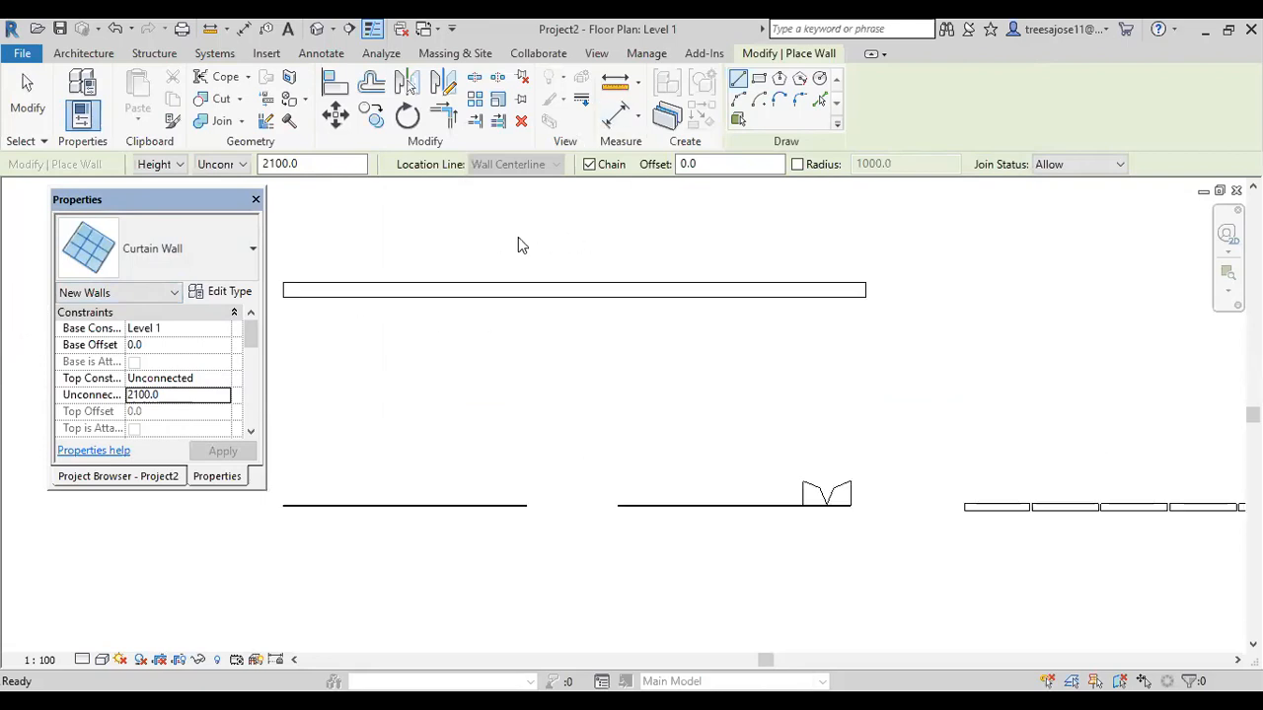
left_click(516, 242)
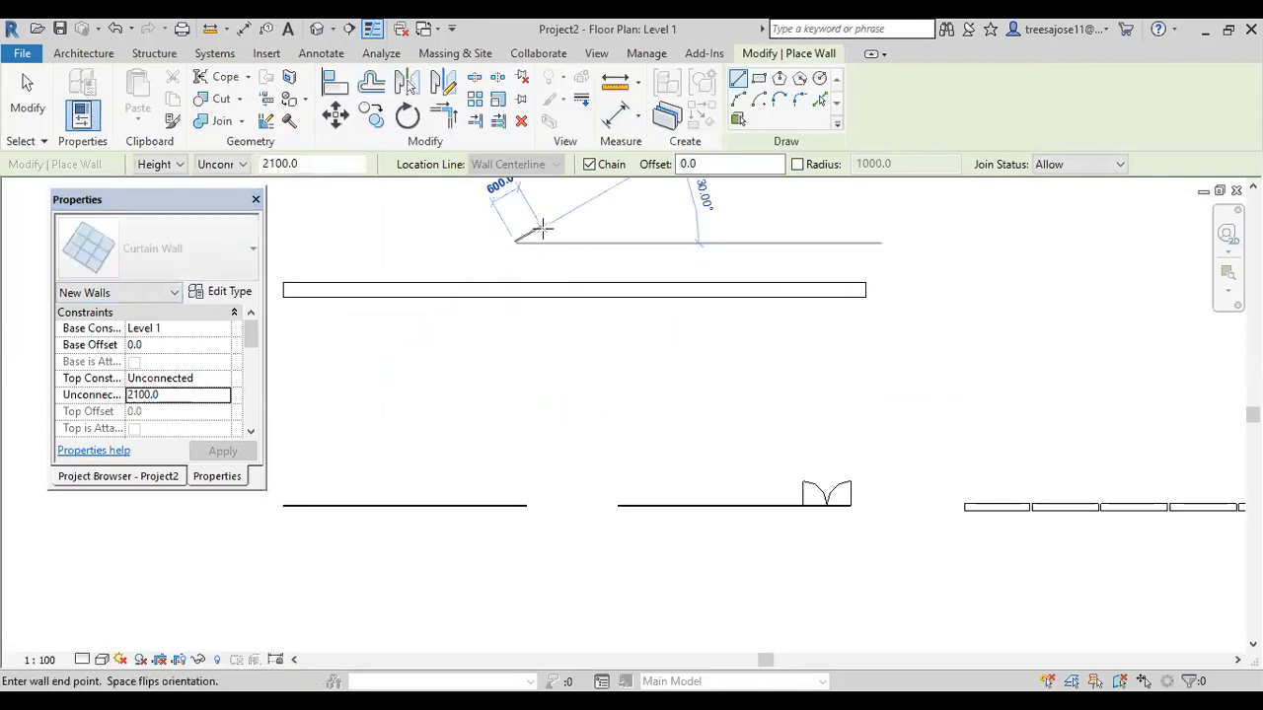
key("Escape")
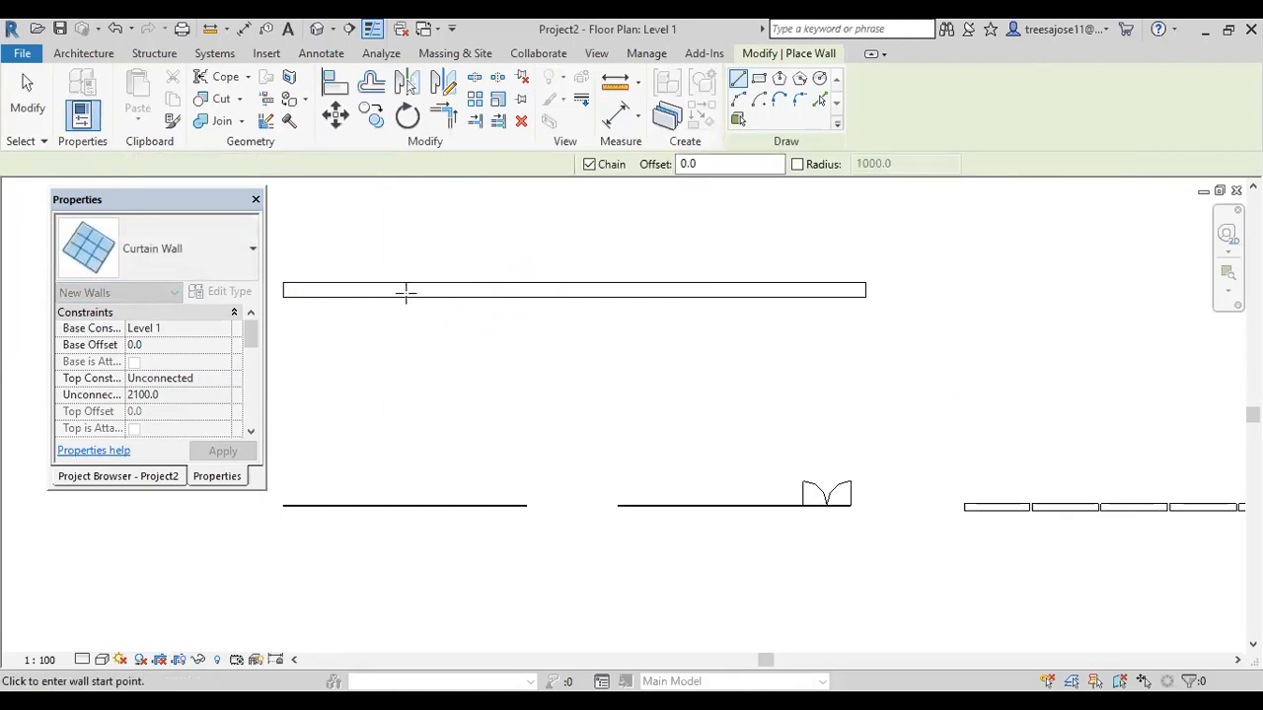
left_click(404, 293)
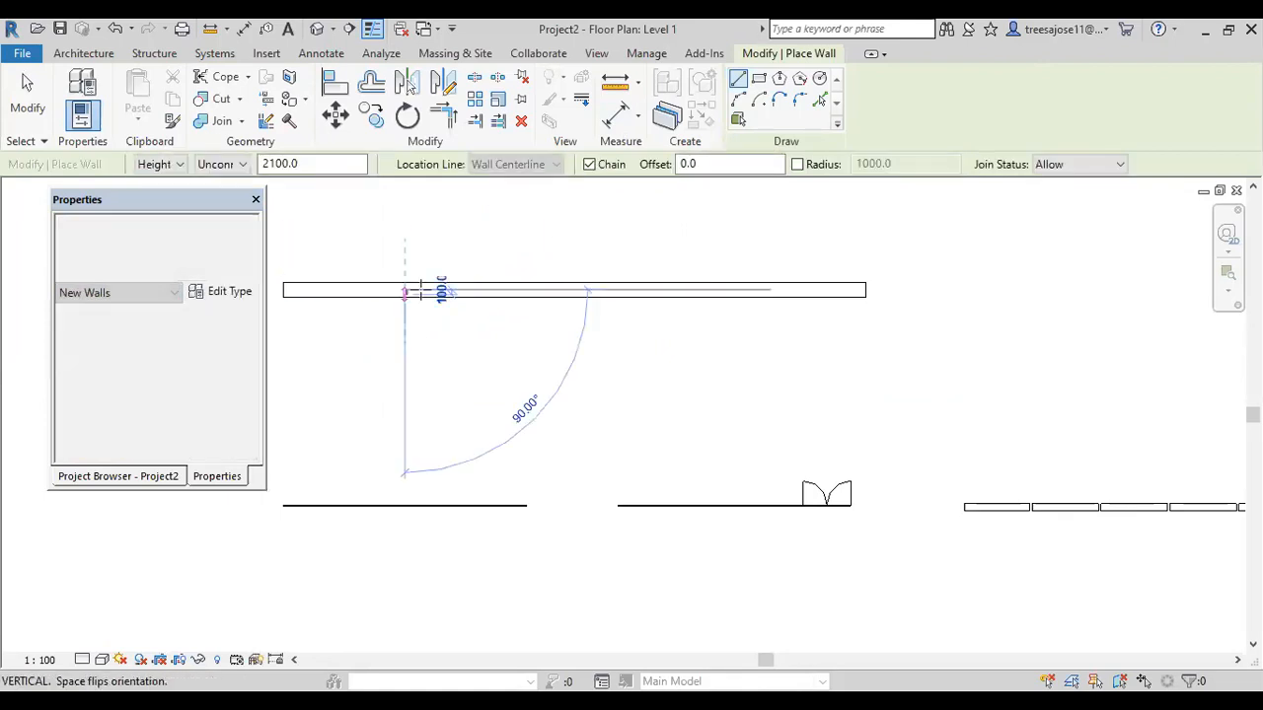
left_click(642, 291)
key("Escape")
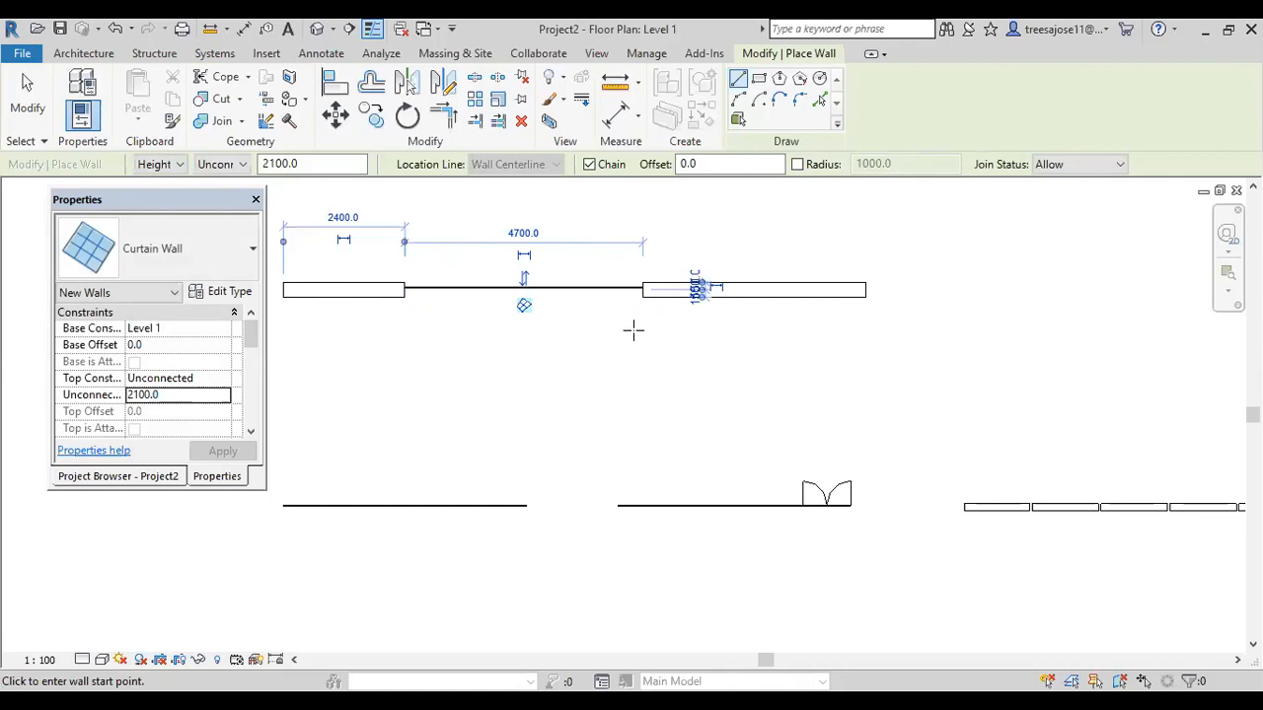
Examine the embedded curtain wall in the 3D view, review the Curtain Wall type's embed setting and leave the Wall command.
left_click(315, 32)
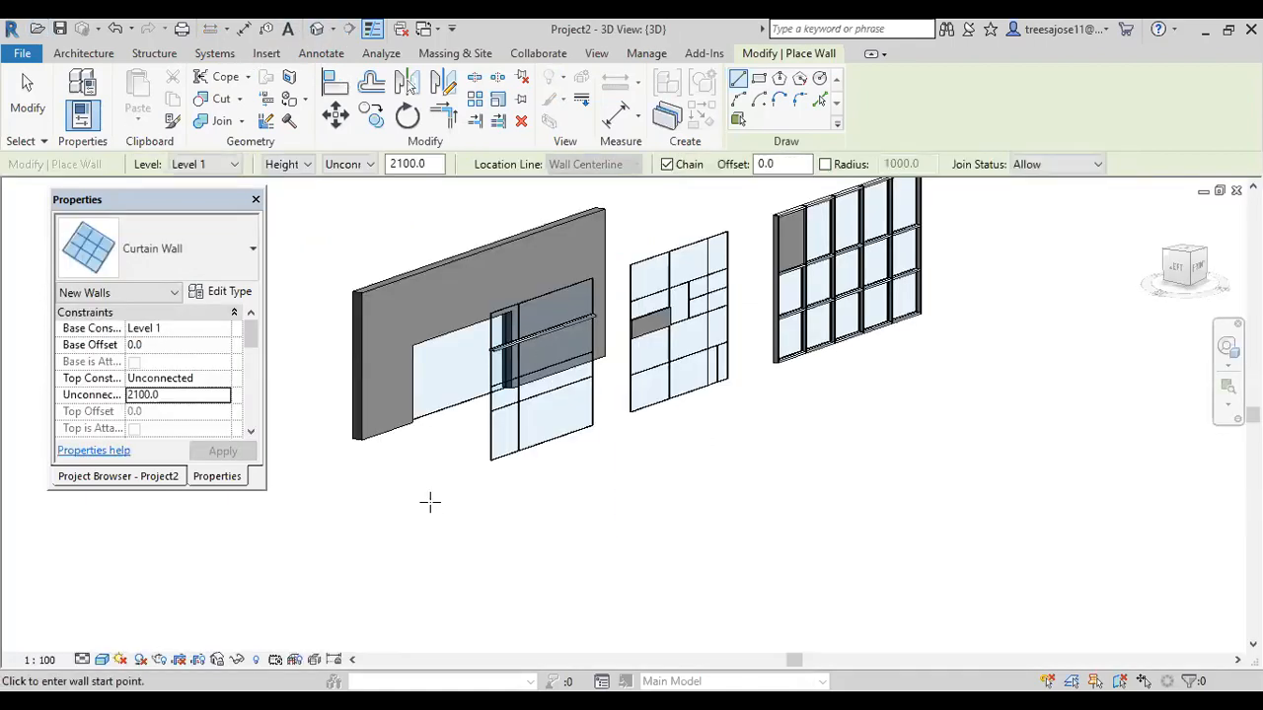
left_click(217, 292)
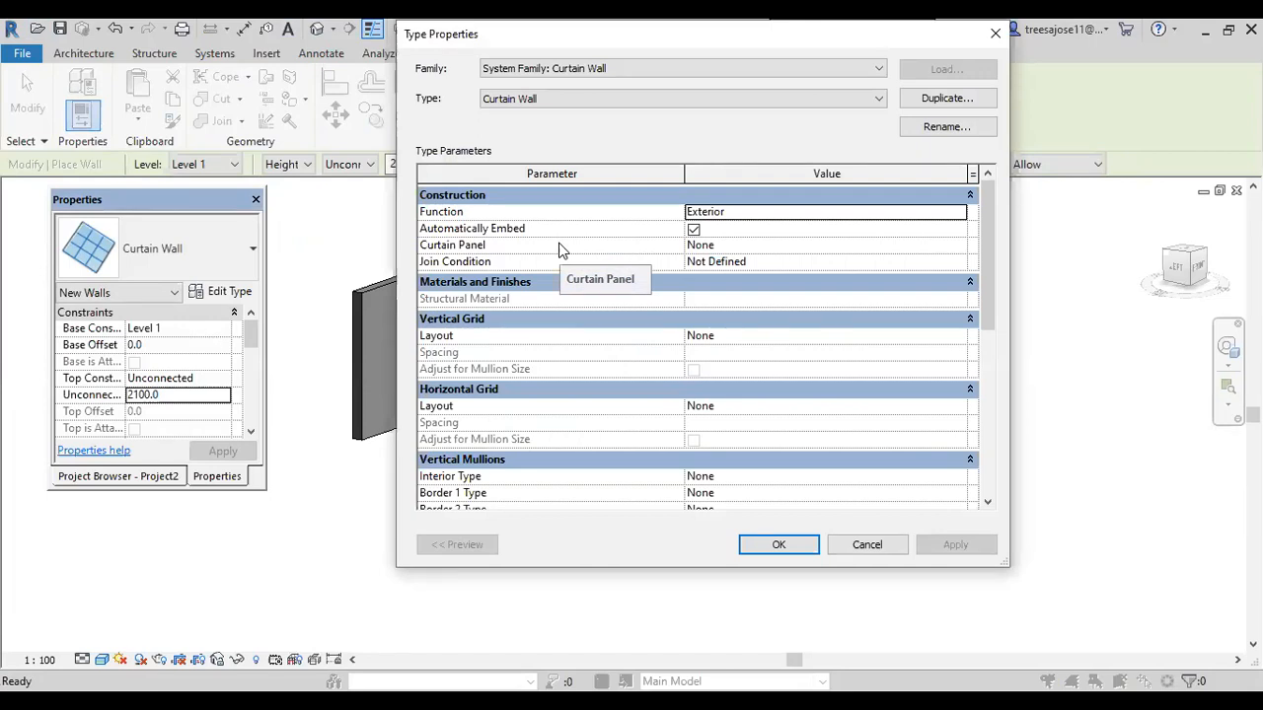
left_click(779, 546)
left_click(463, 522)
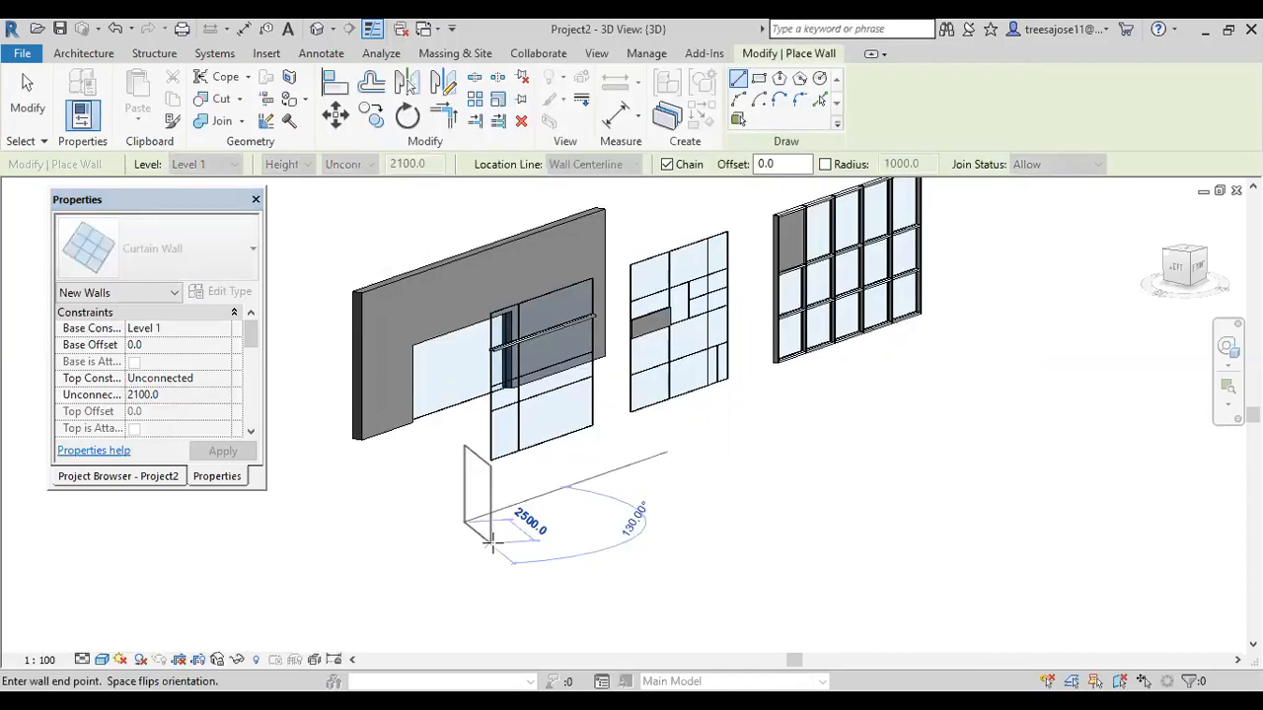
key("Escape")
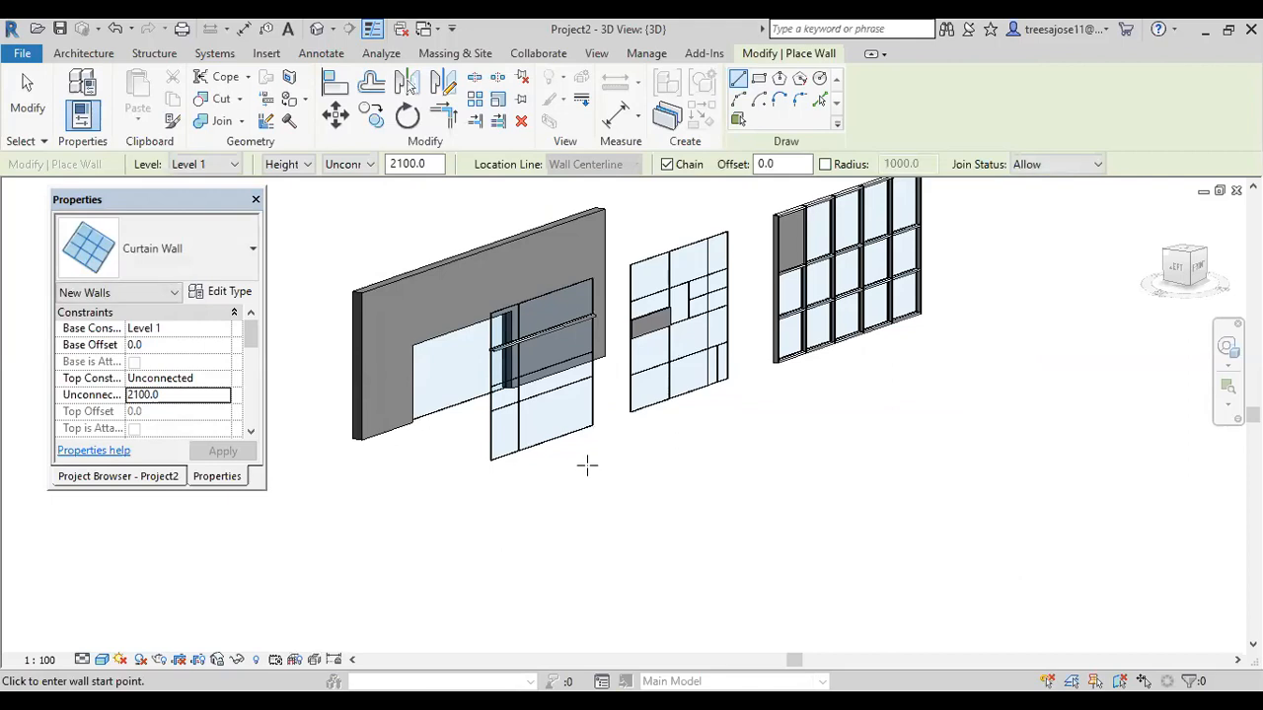
key("Escape")
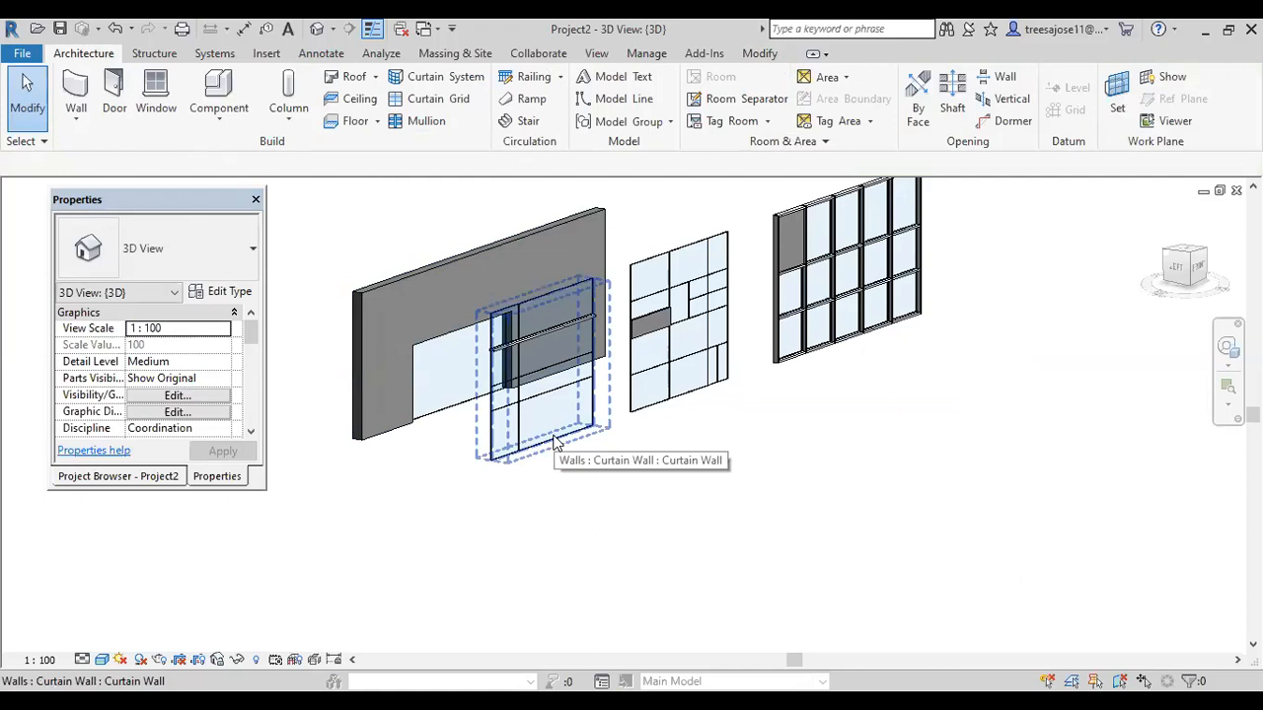
Hide the curtain wall standing in front of the Generic - 300mm wall as an element in the 3D view.
left_click(550, 444)
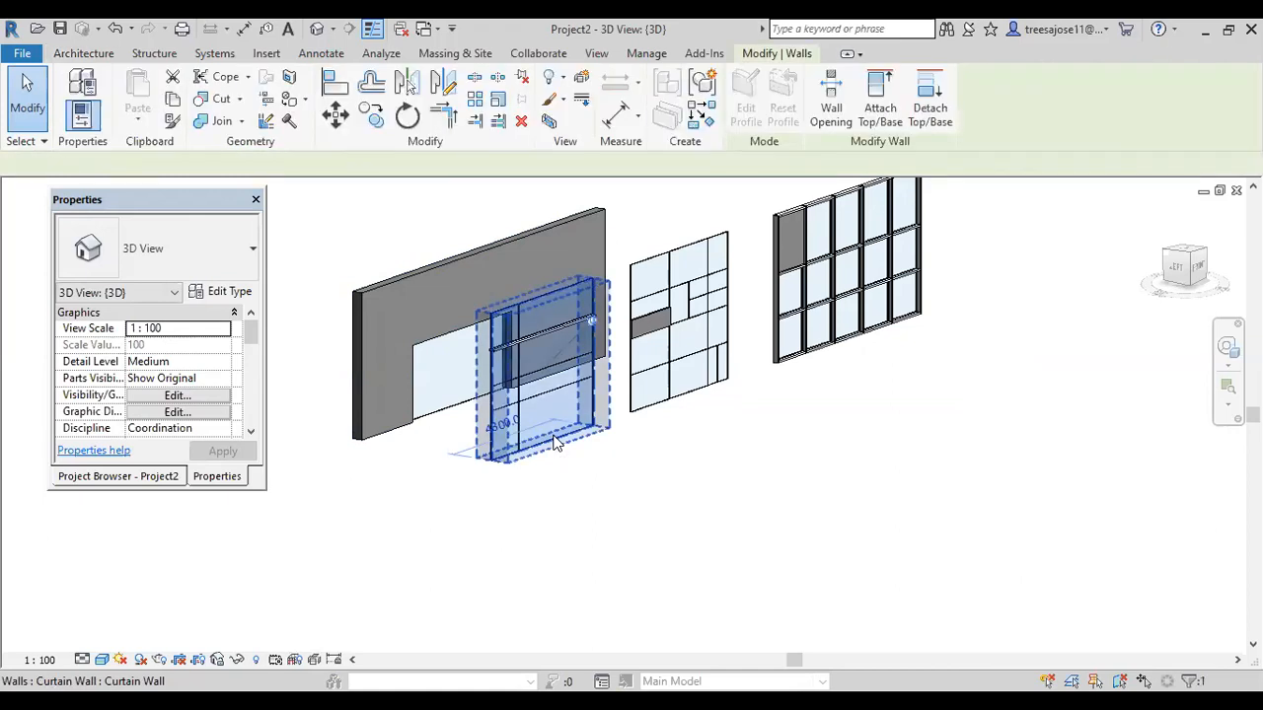
right_click(538, 449)
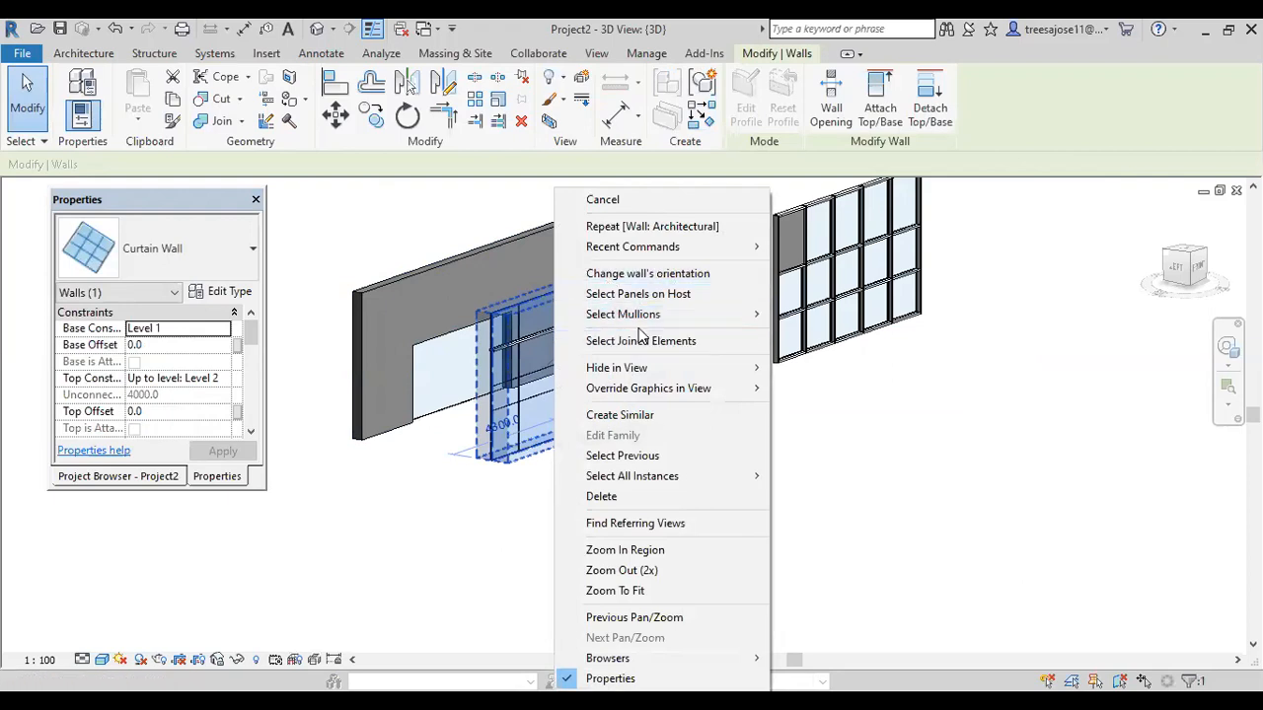
mouse_move(647, 371)
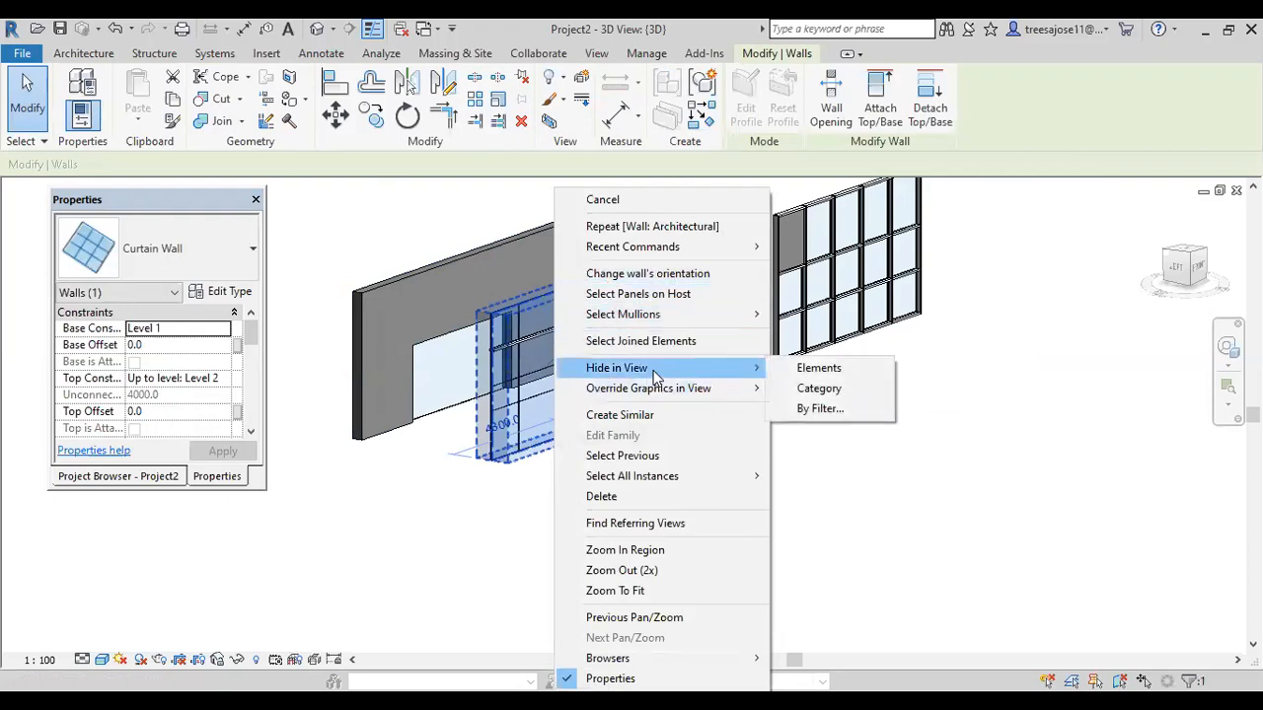
left_click(826, 366)
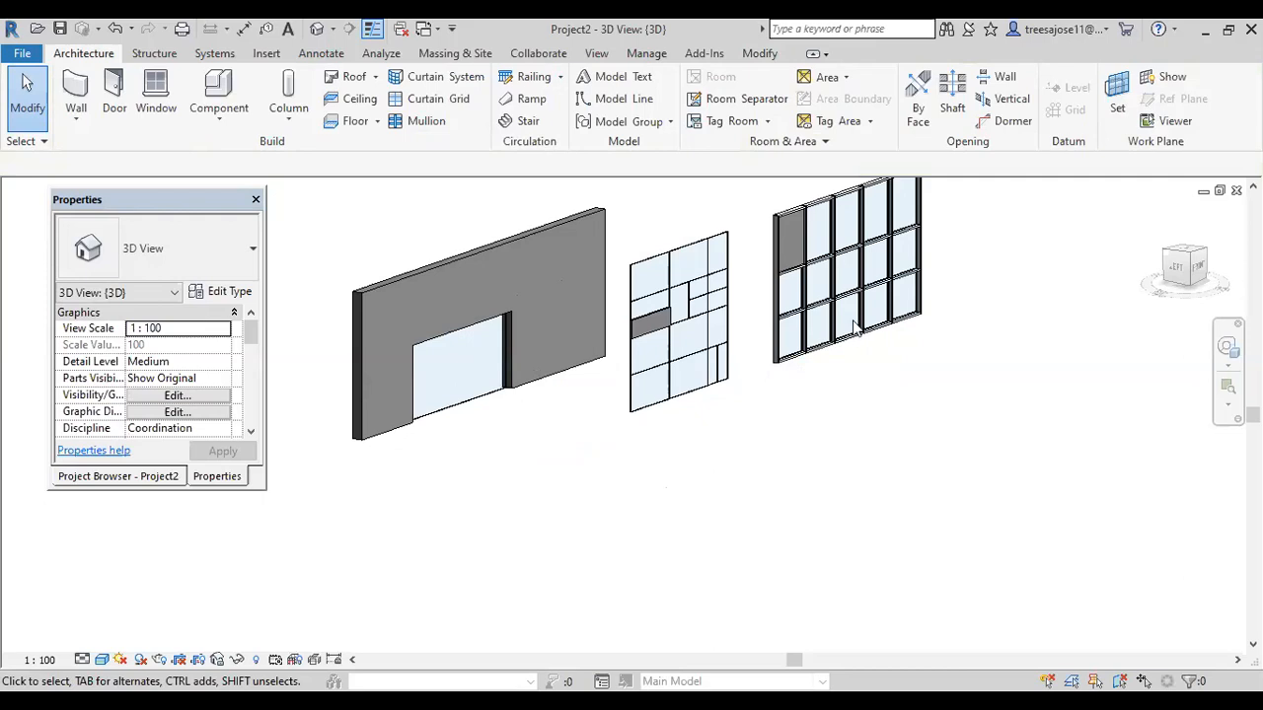
middle_click_drag(465, 414, 619, 410)
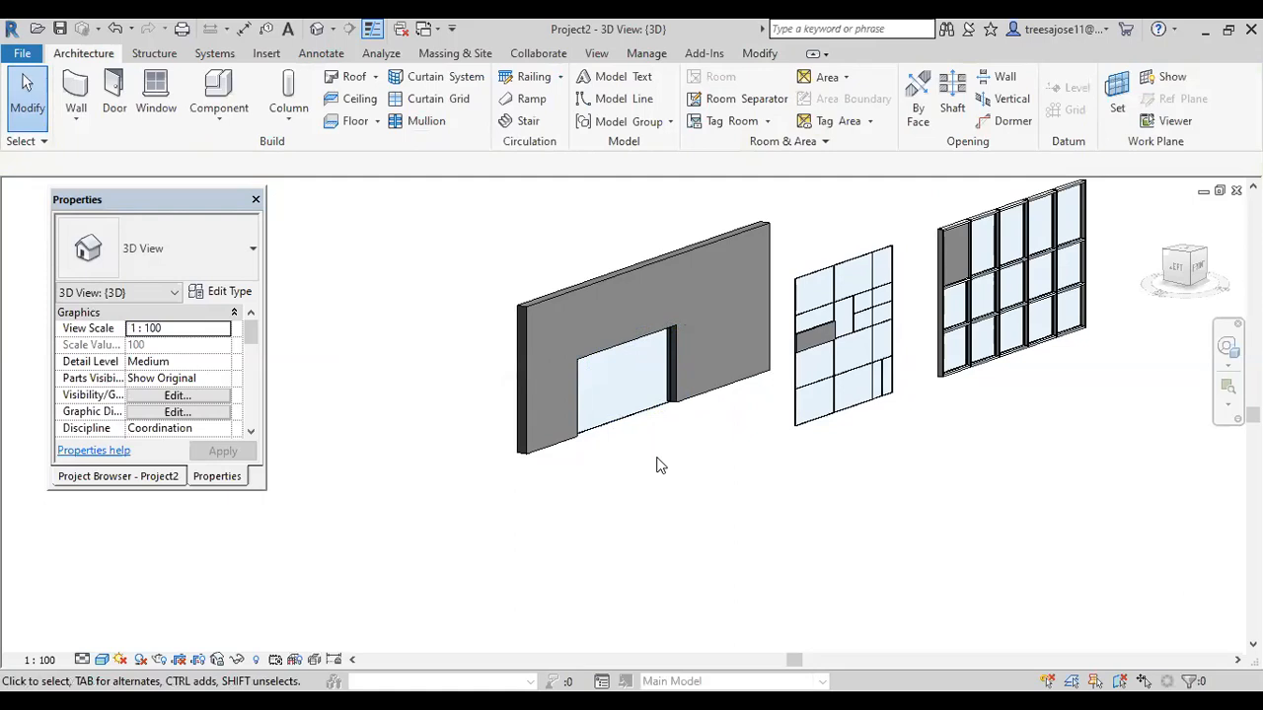
right_click(396, 285)
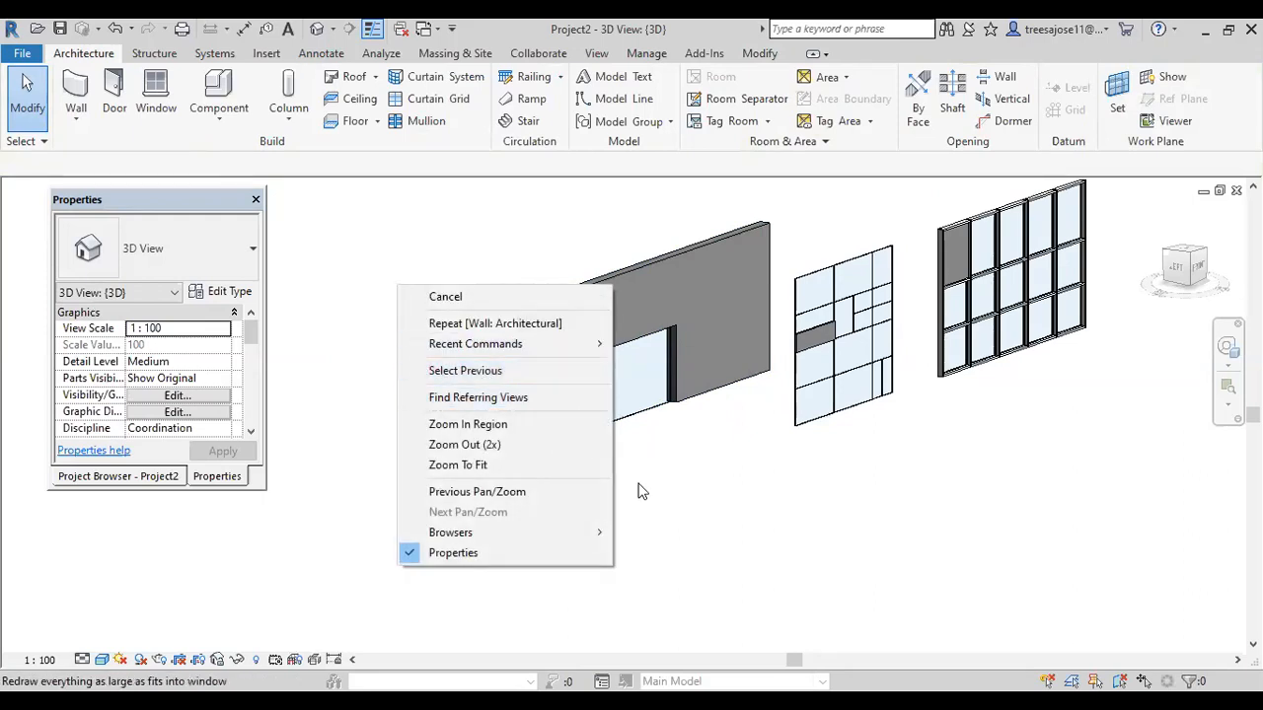
left_click(596, 487)
right_click(332, 322)
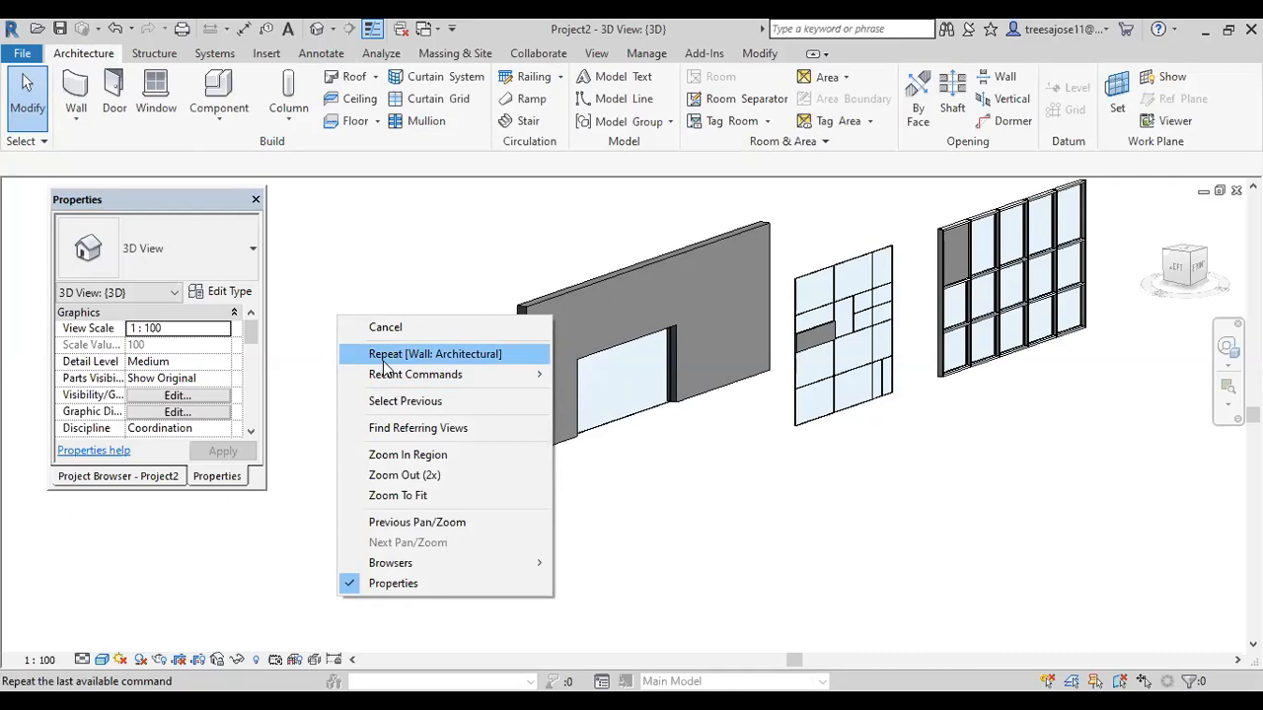
left_click(289, 541)
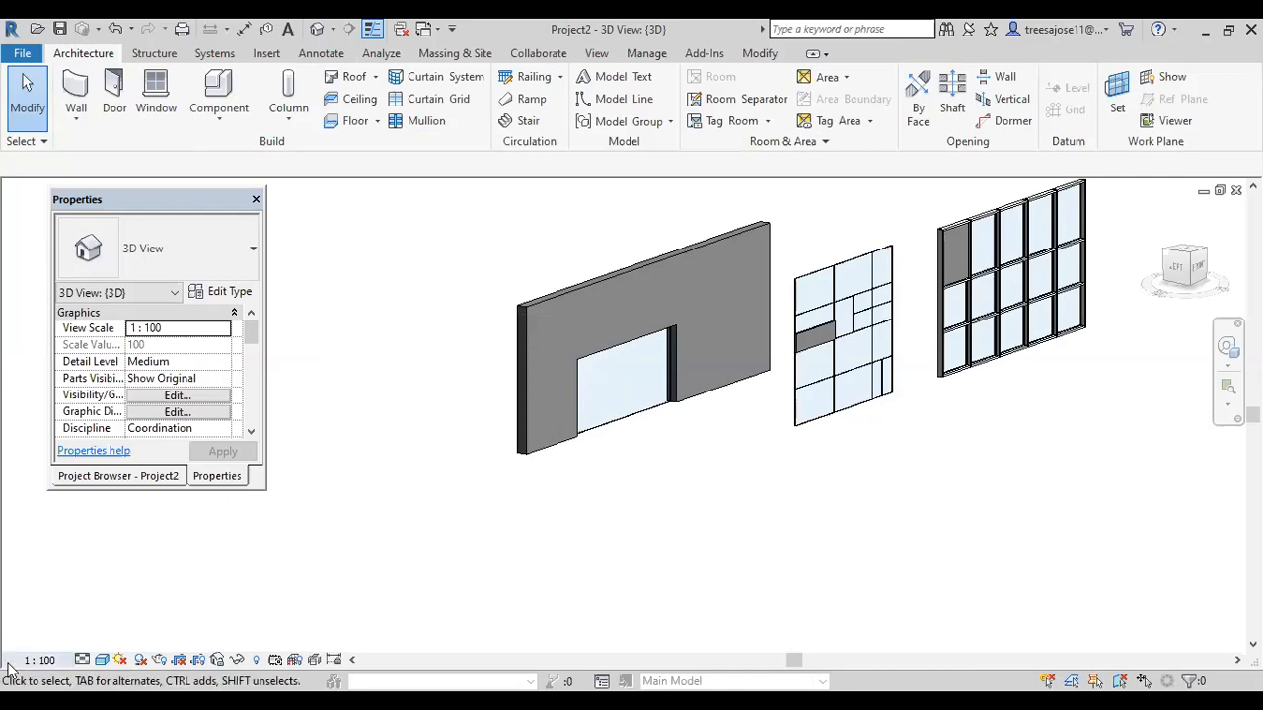
Turn on Reveal Hidden Elements mode in the 3D view and inspect the hidden curtain wall and project base point.
left_click(256, 659)
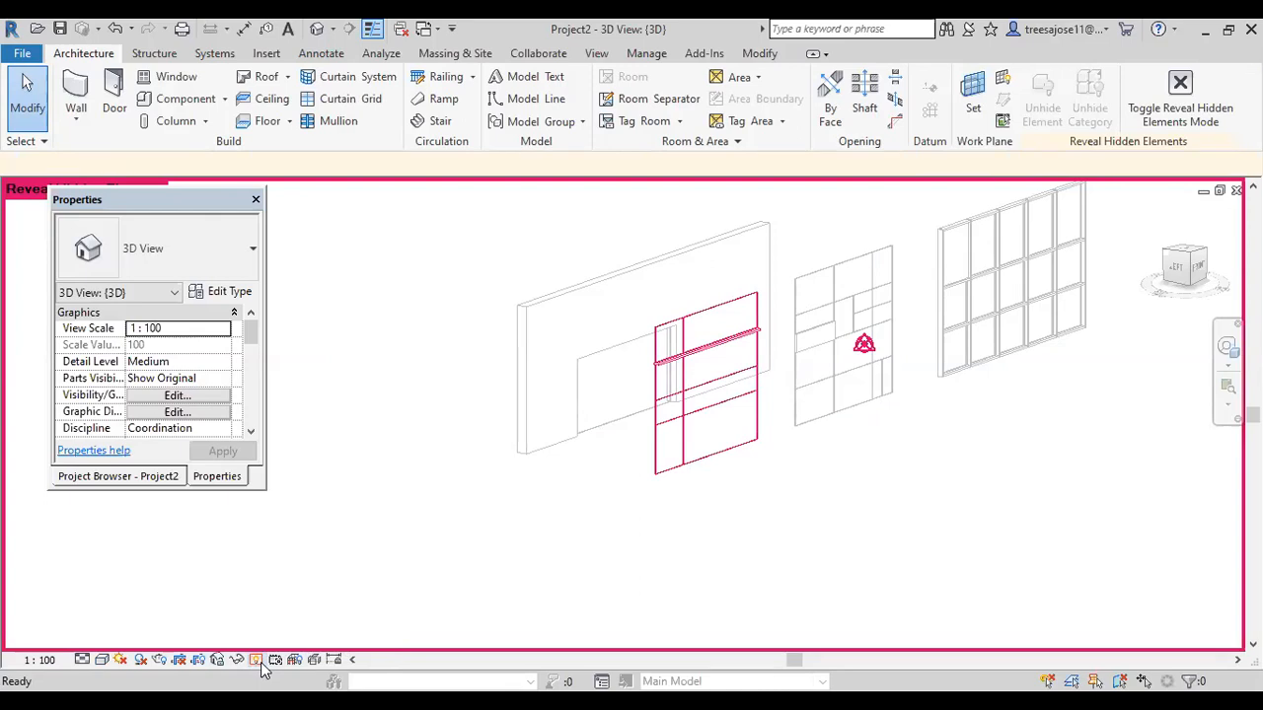
scroll(864, 346, "up", 1)
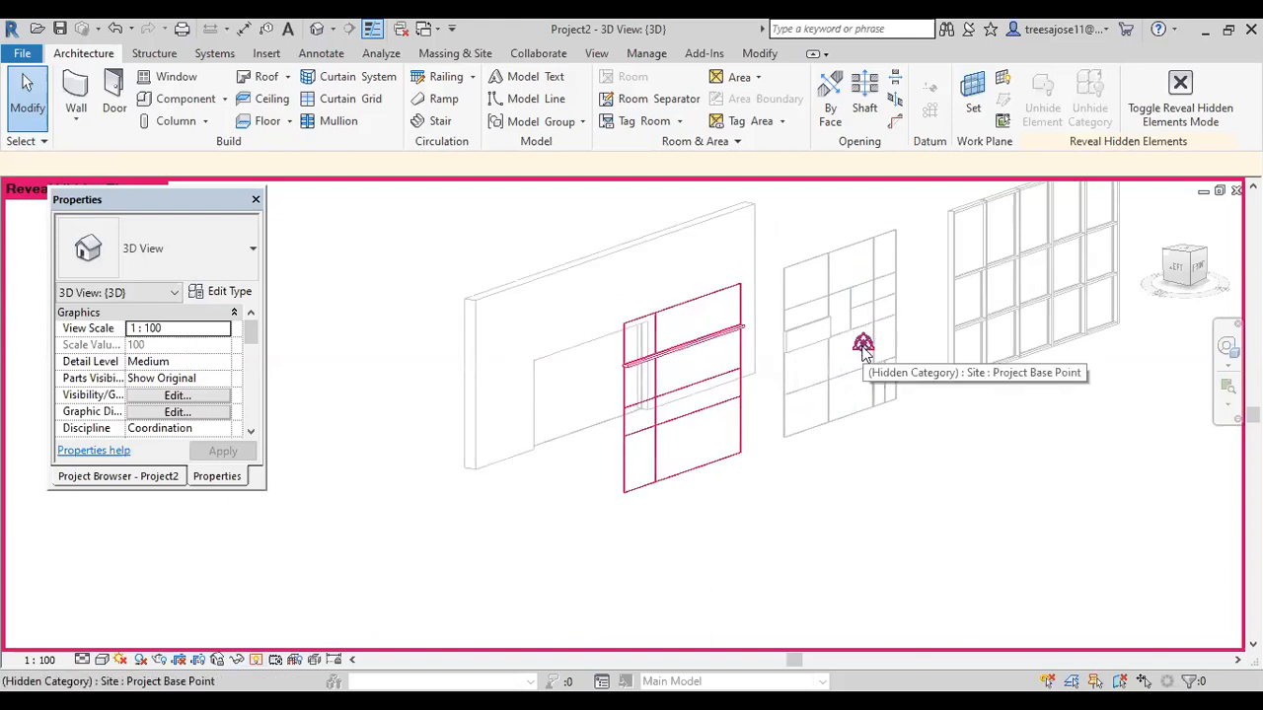
scroll(864, 351, "up", 1)
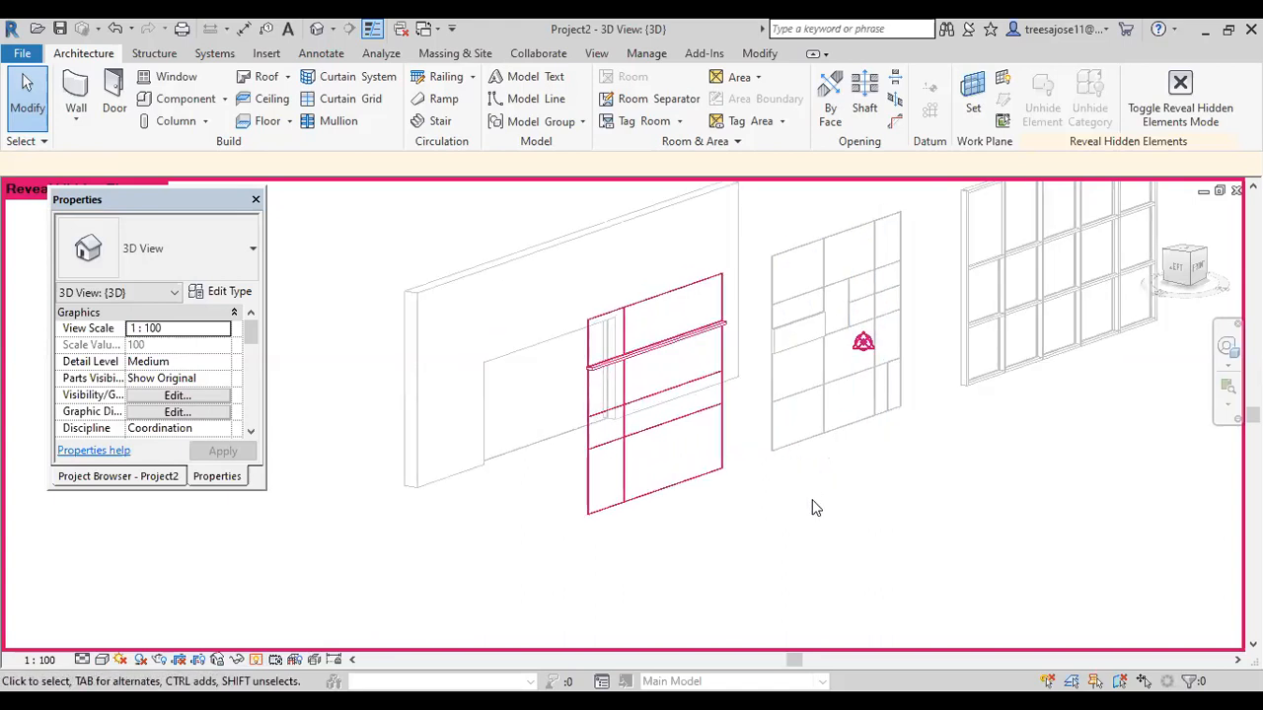
scroll(811, 507, "down", 1)
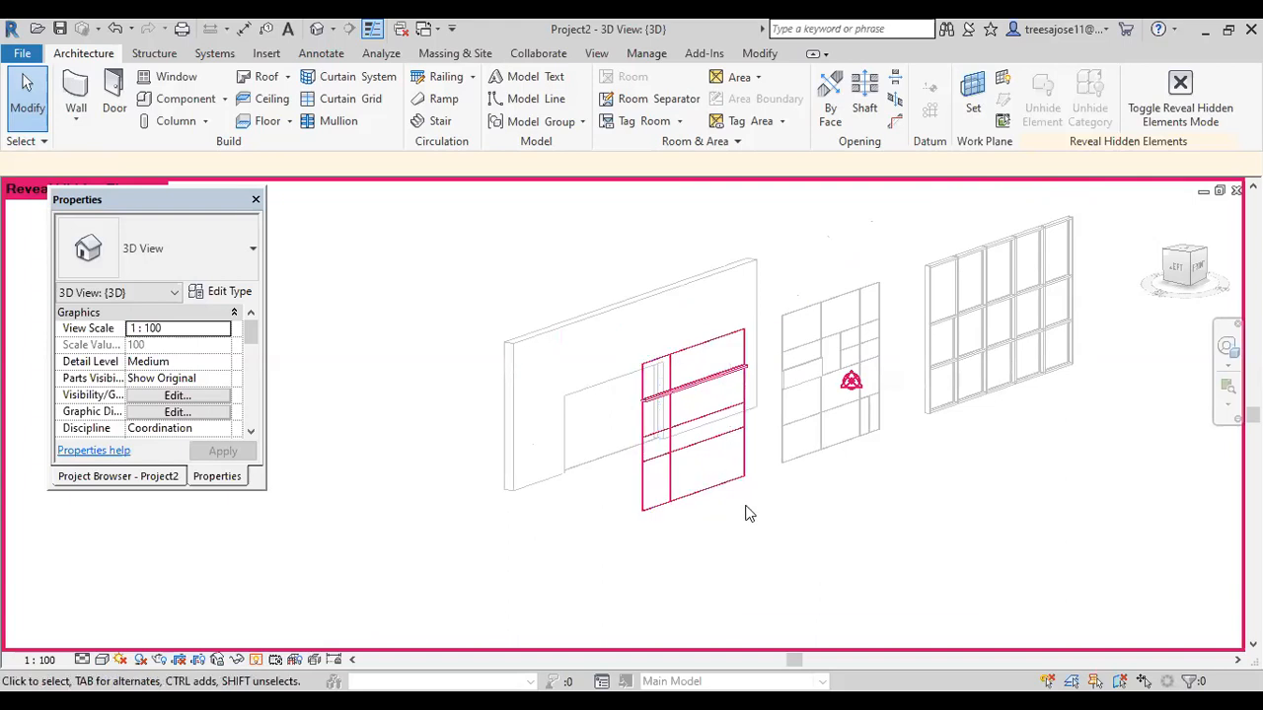
Unhide the hidden curtain wall as an element in the 3D view and leave Reveal Hidden Elements mode.
left_click(714, 495)
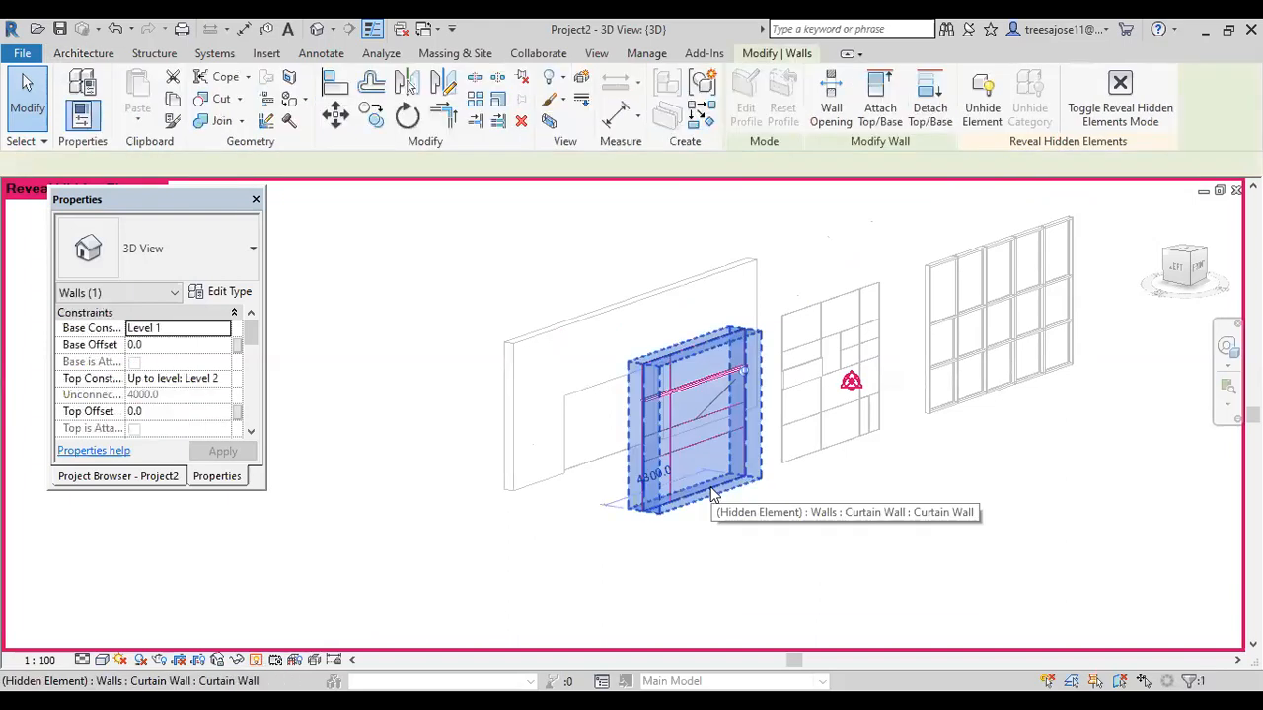
right_click(713, 495)
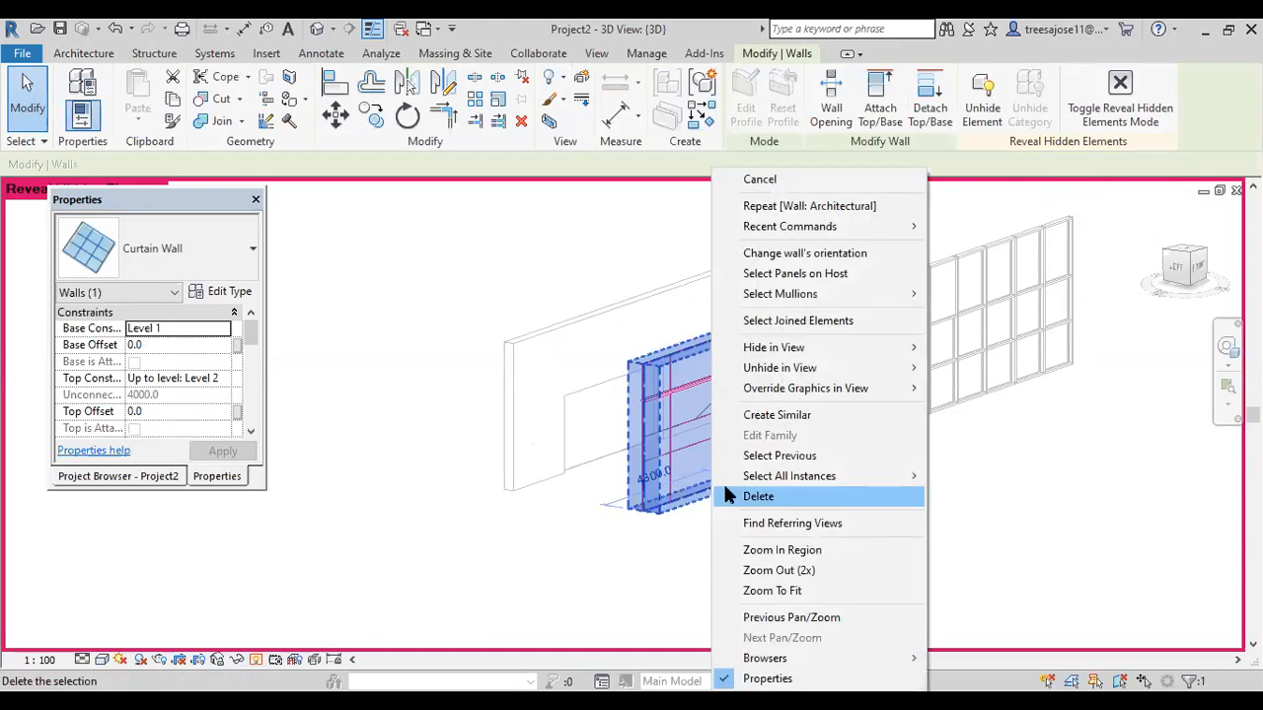
mouse_move(830, 372)
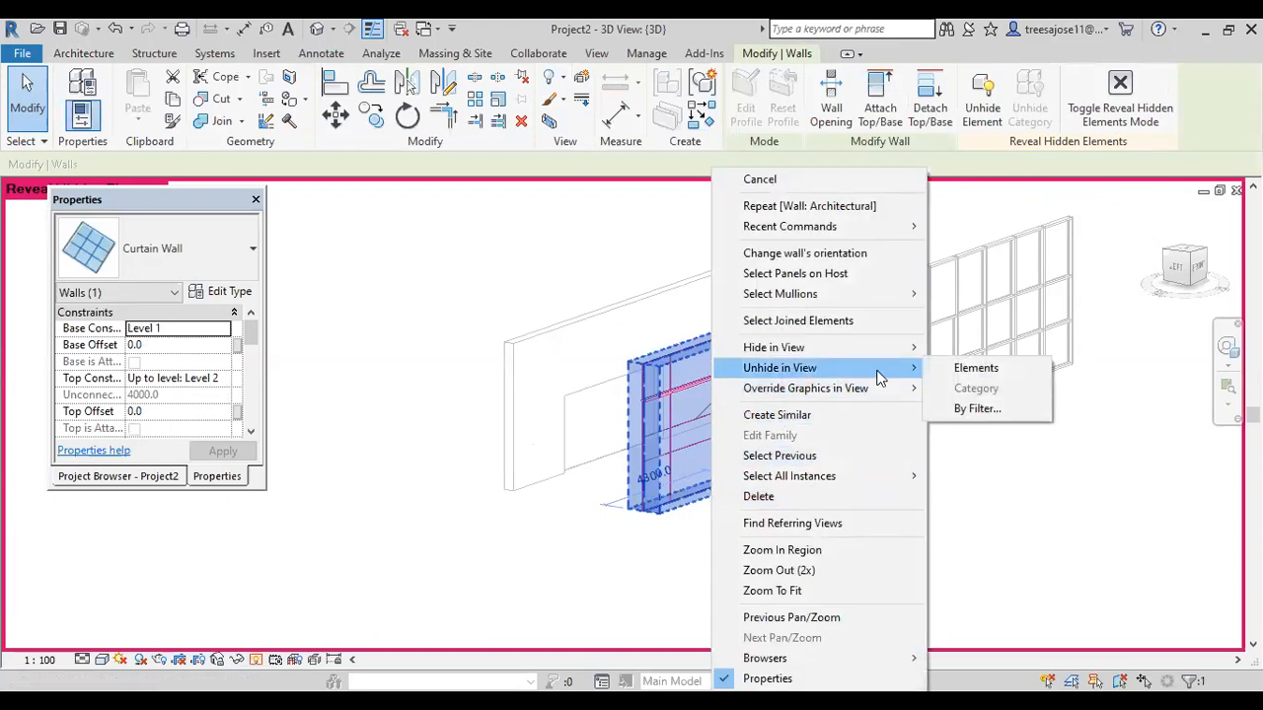
left_click(972, 368)
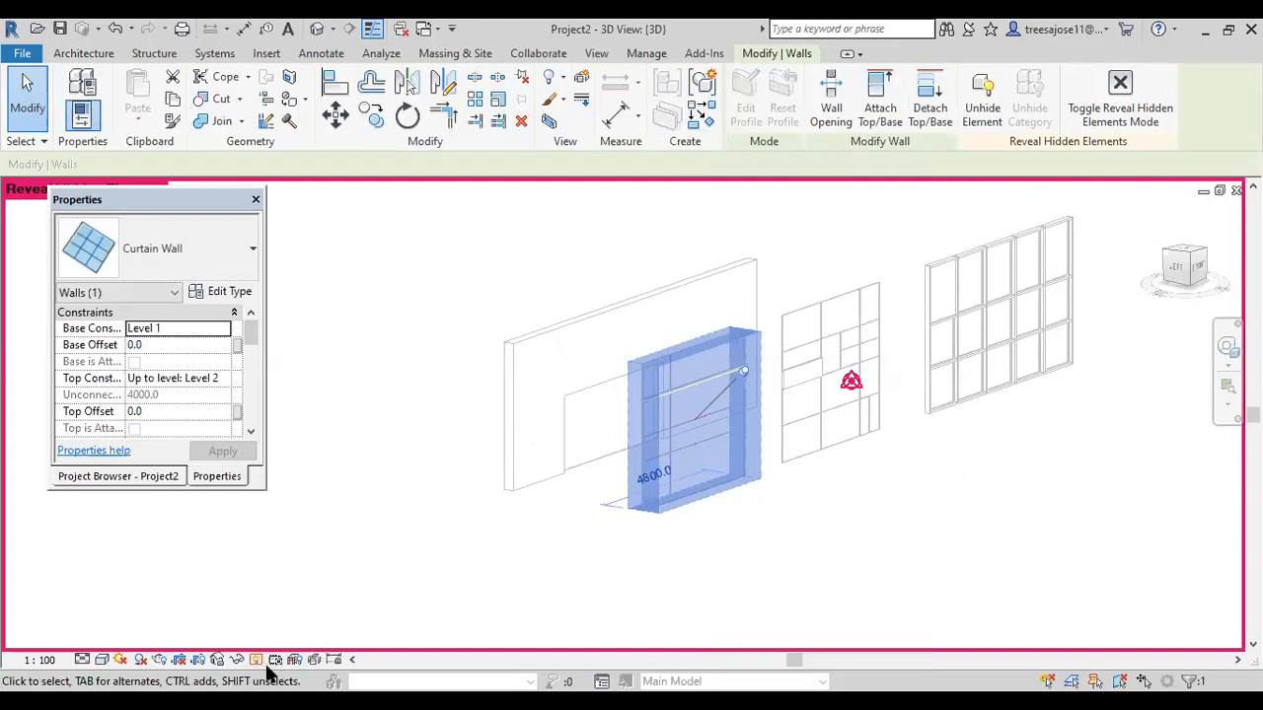
left_click(333, 659)
left_click(382, 491)
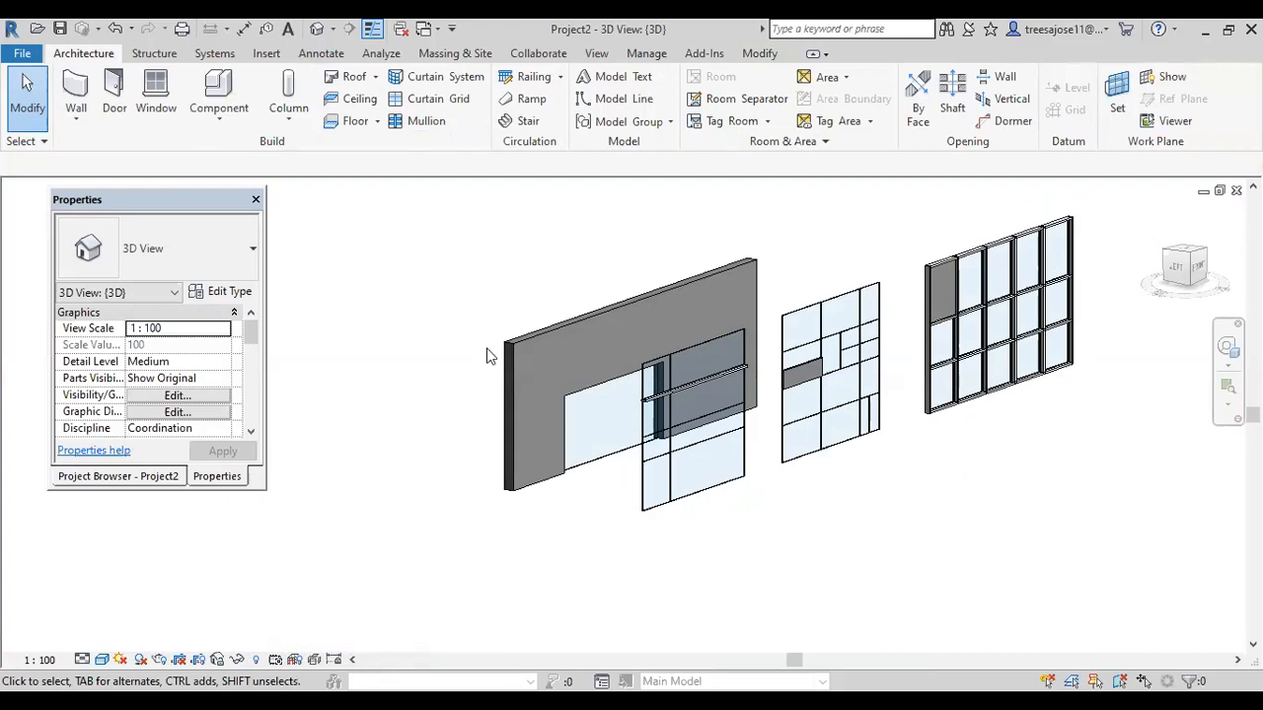
Temporarily isolate the Generic - 300mm wall as an element in the 3D view, and reset the temporary hide/isolate.
left_click(523, 341)
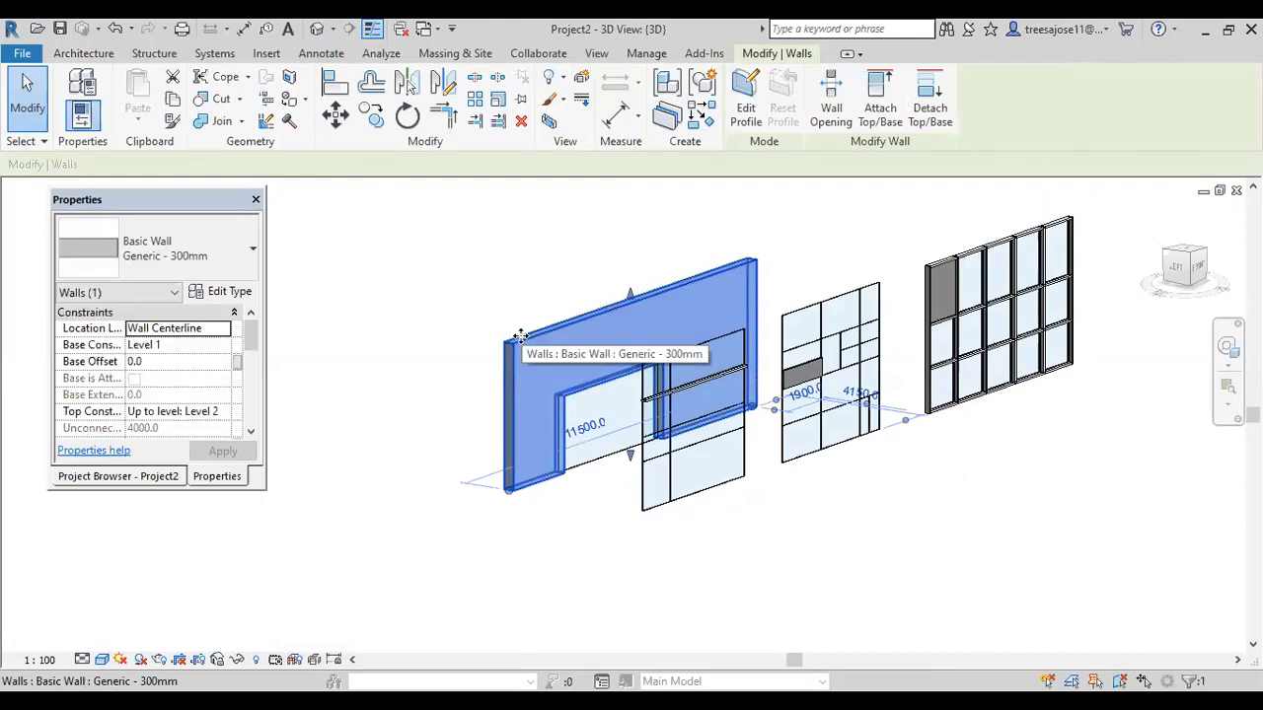
left_click(238, 659)
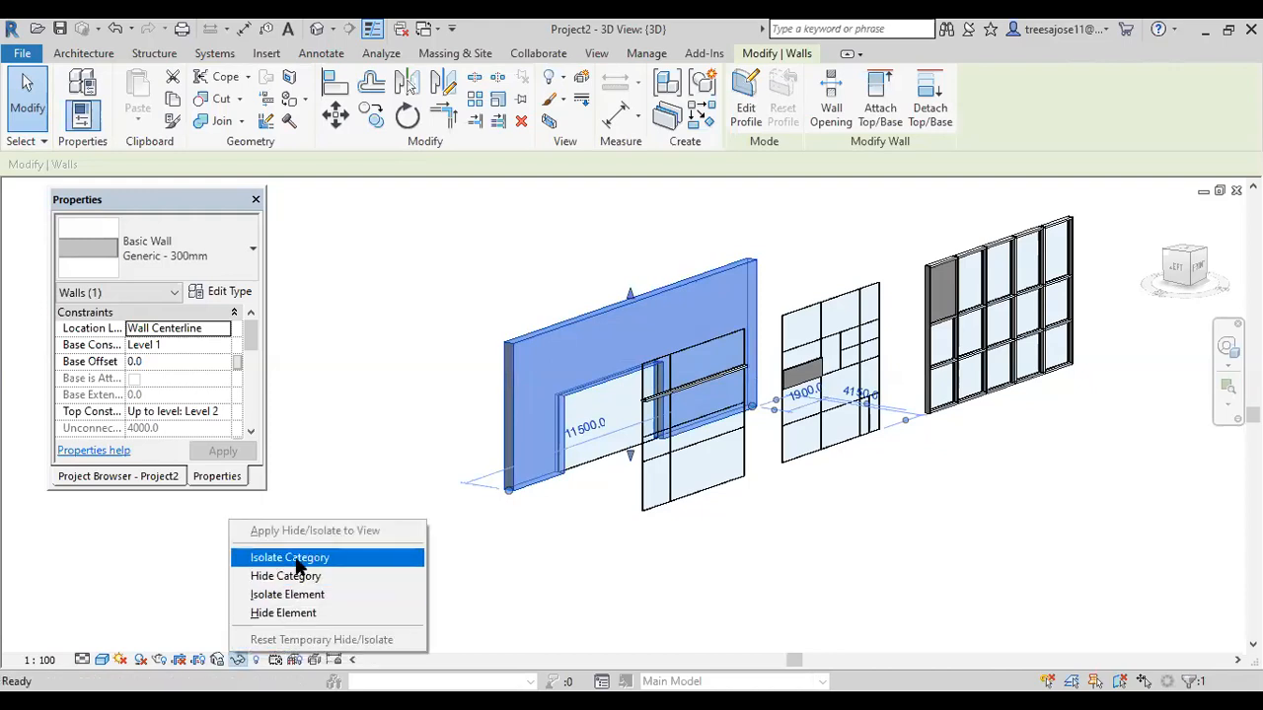
left_click(296, 598)
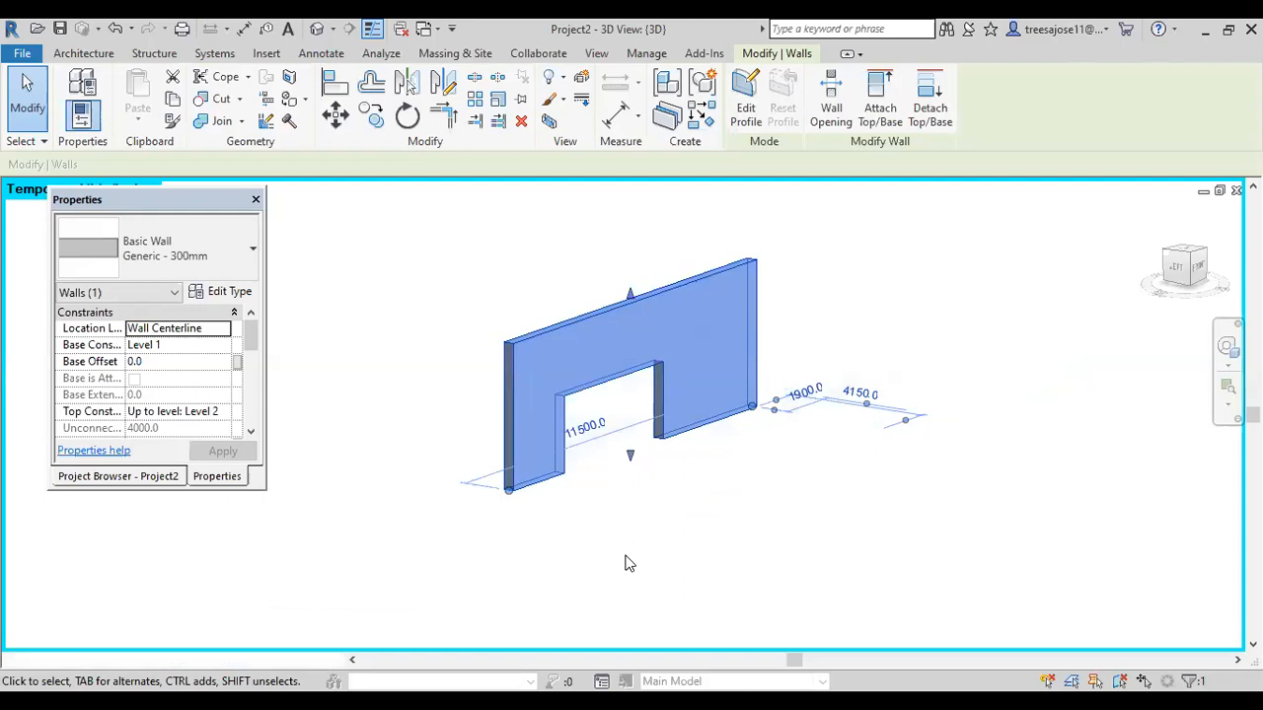
left_click(626, 562)
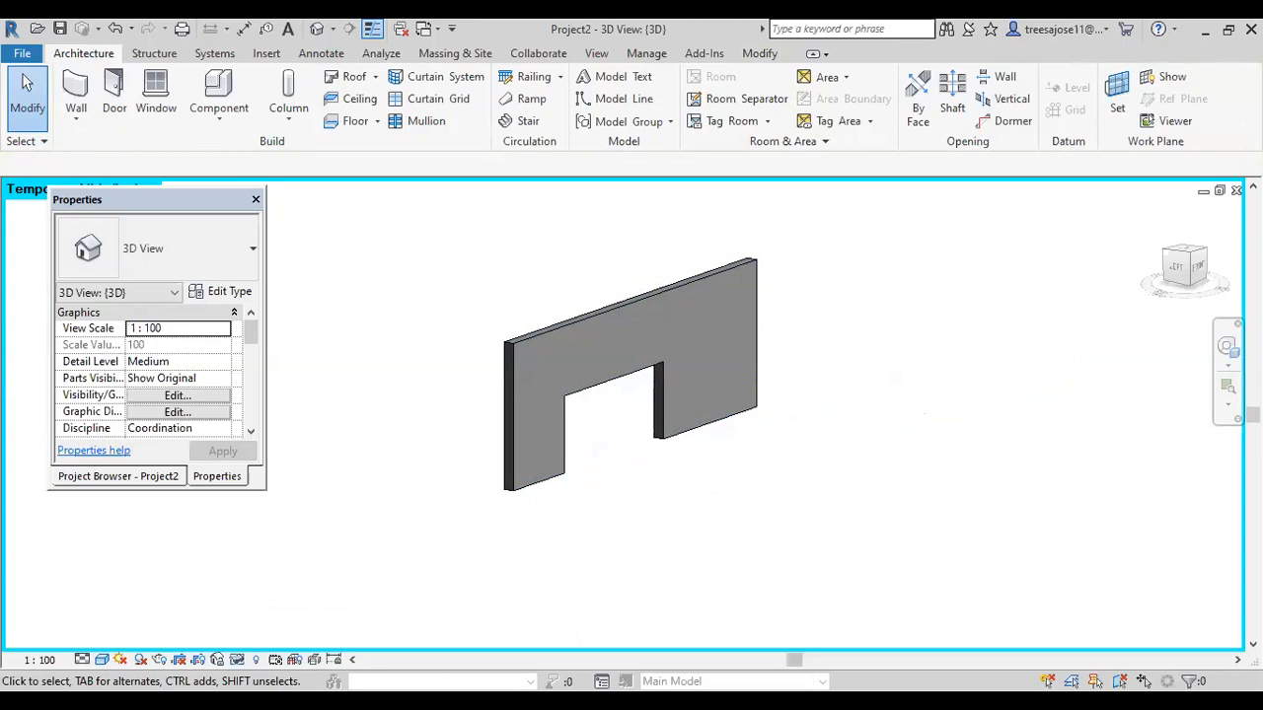
left_click(237, 660)
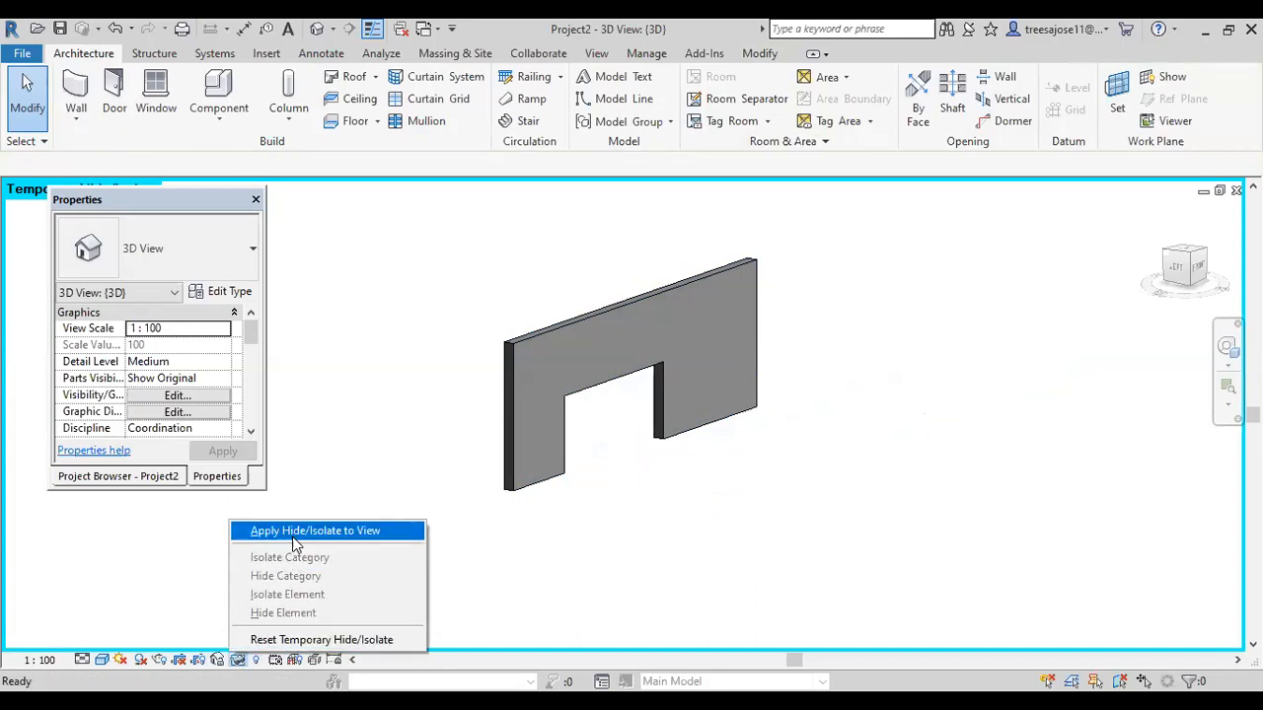
left_click(315, 641)
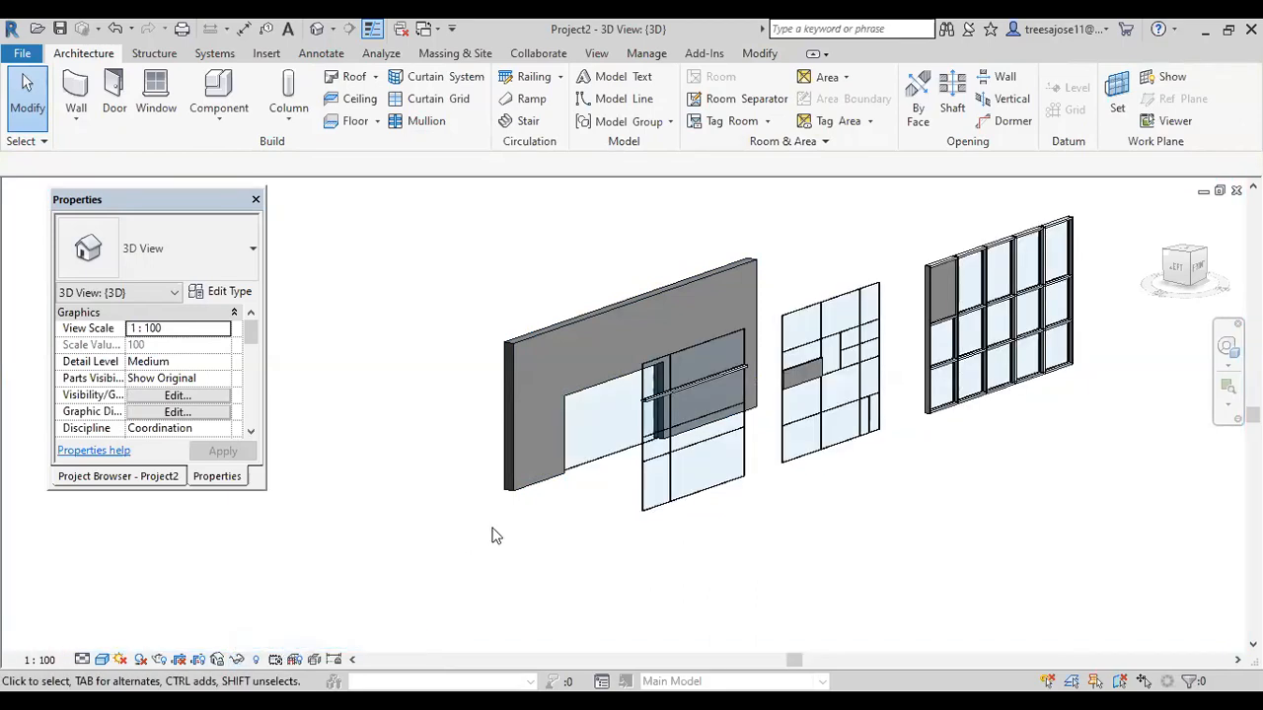